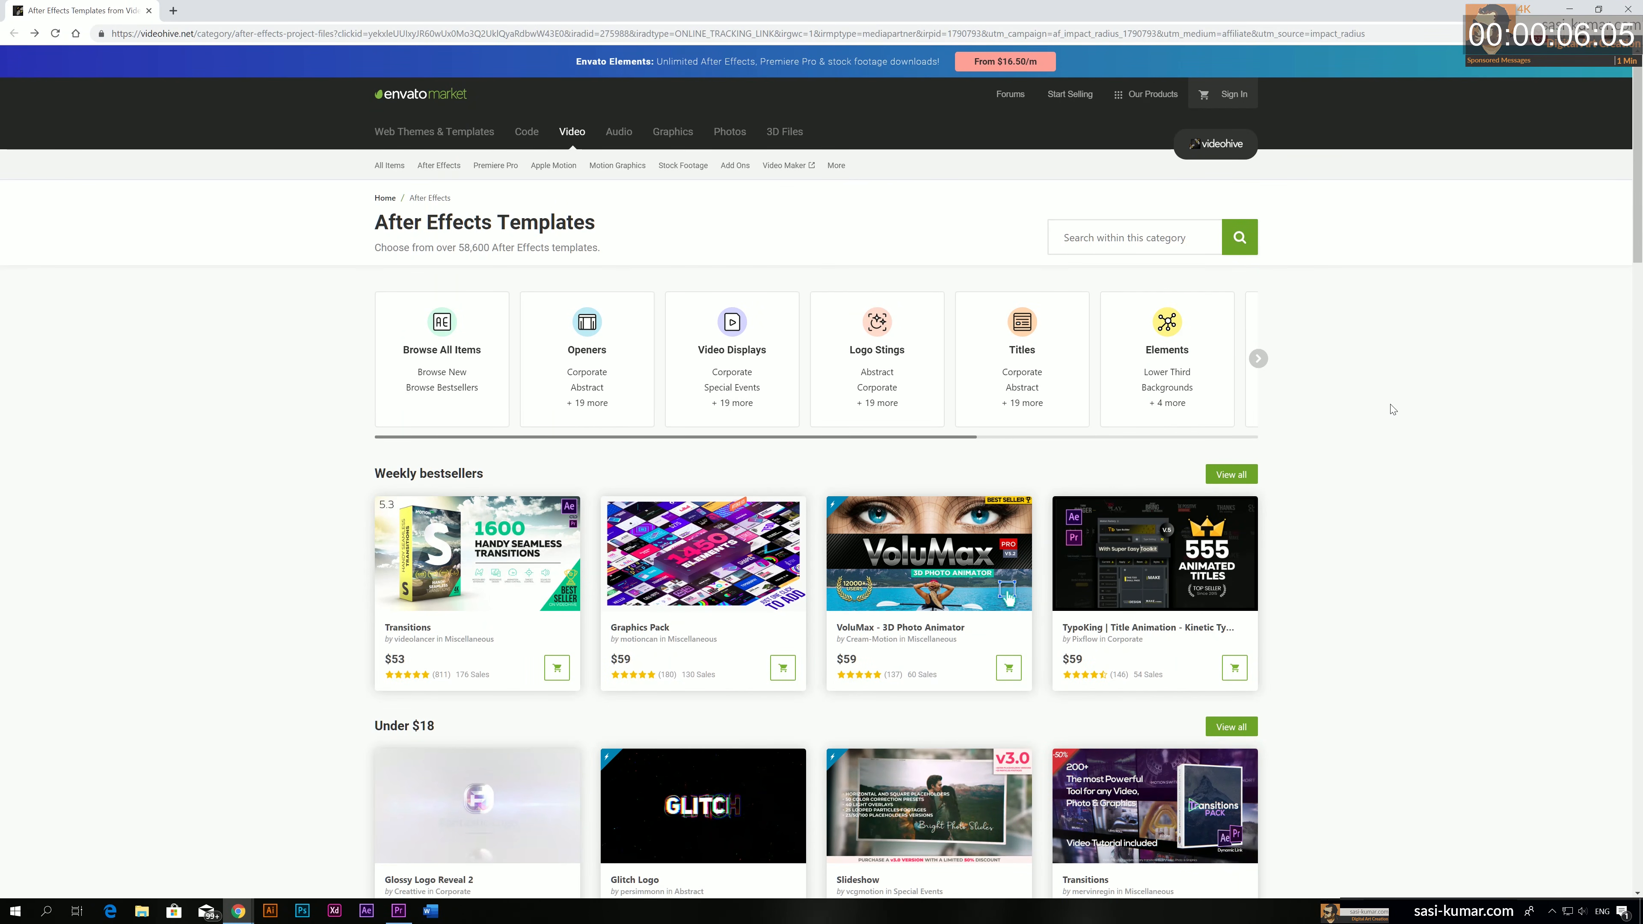
Look through the After Effects template listings, from the weekly bestsellers down to the new bestsellers
scroll(1312, 516, "down", 10)
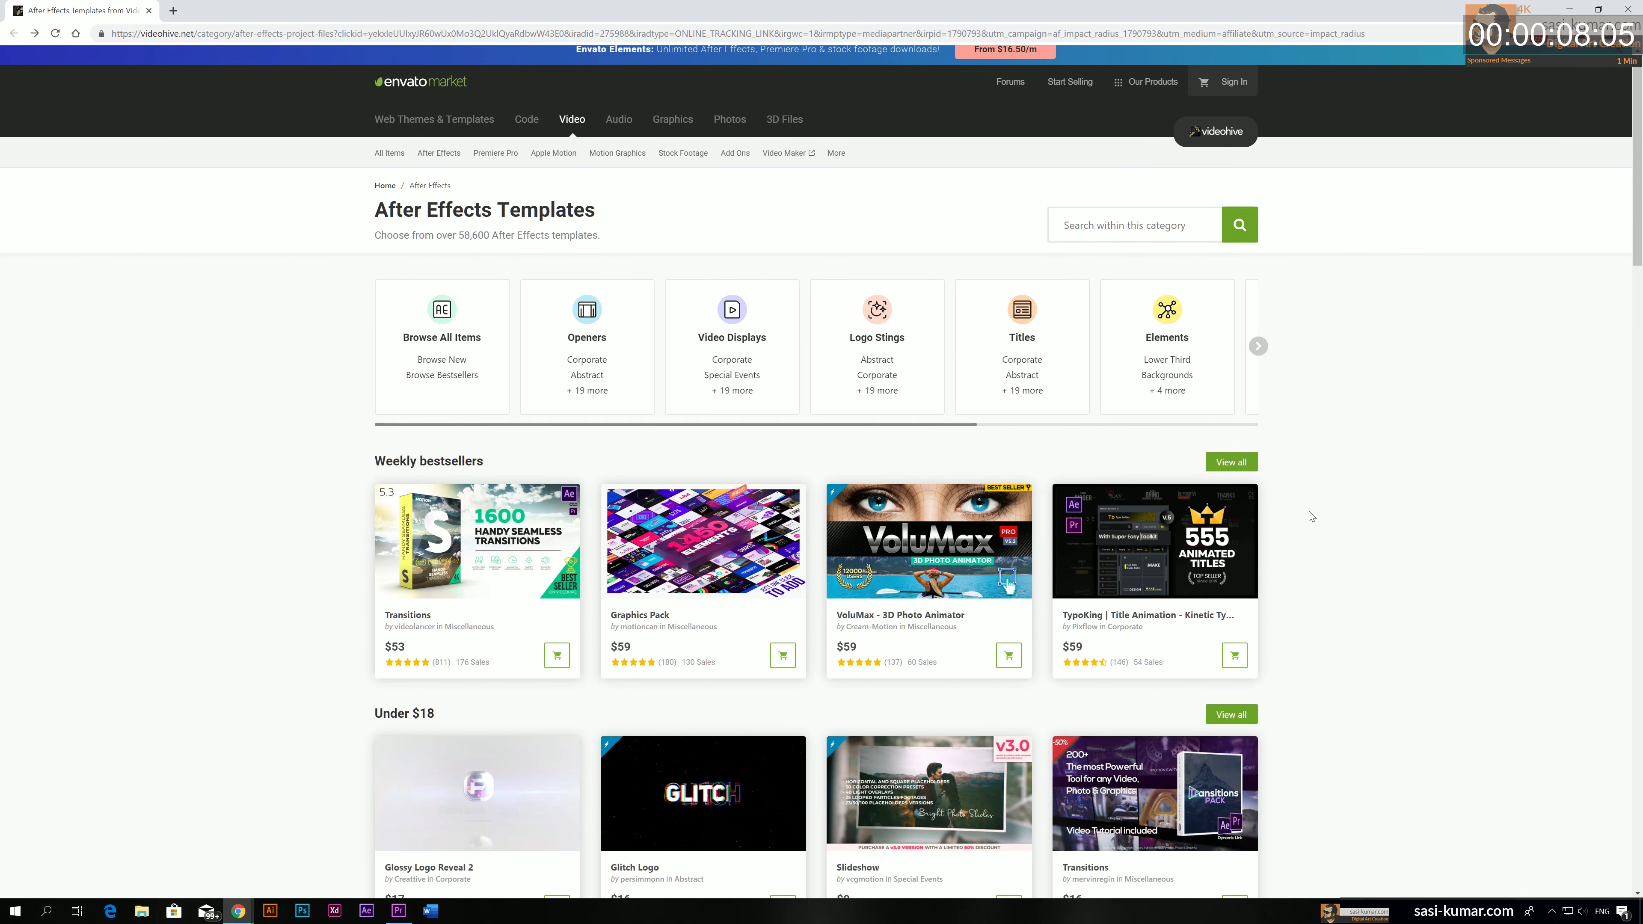
scroll(1311, 517, "down", 5)
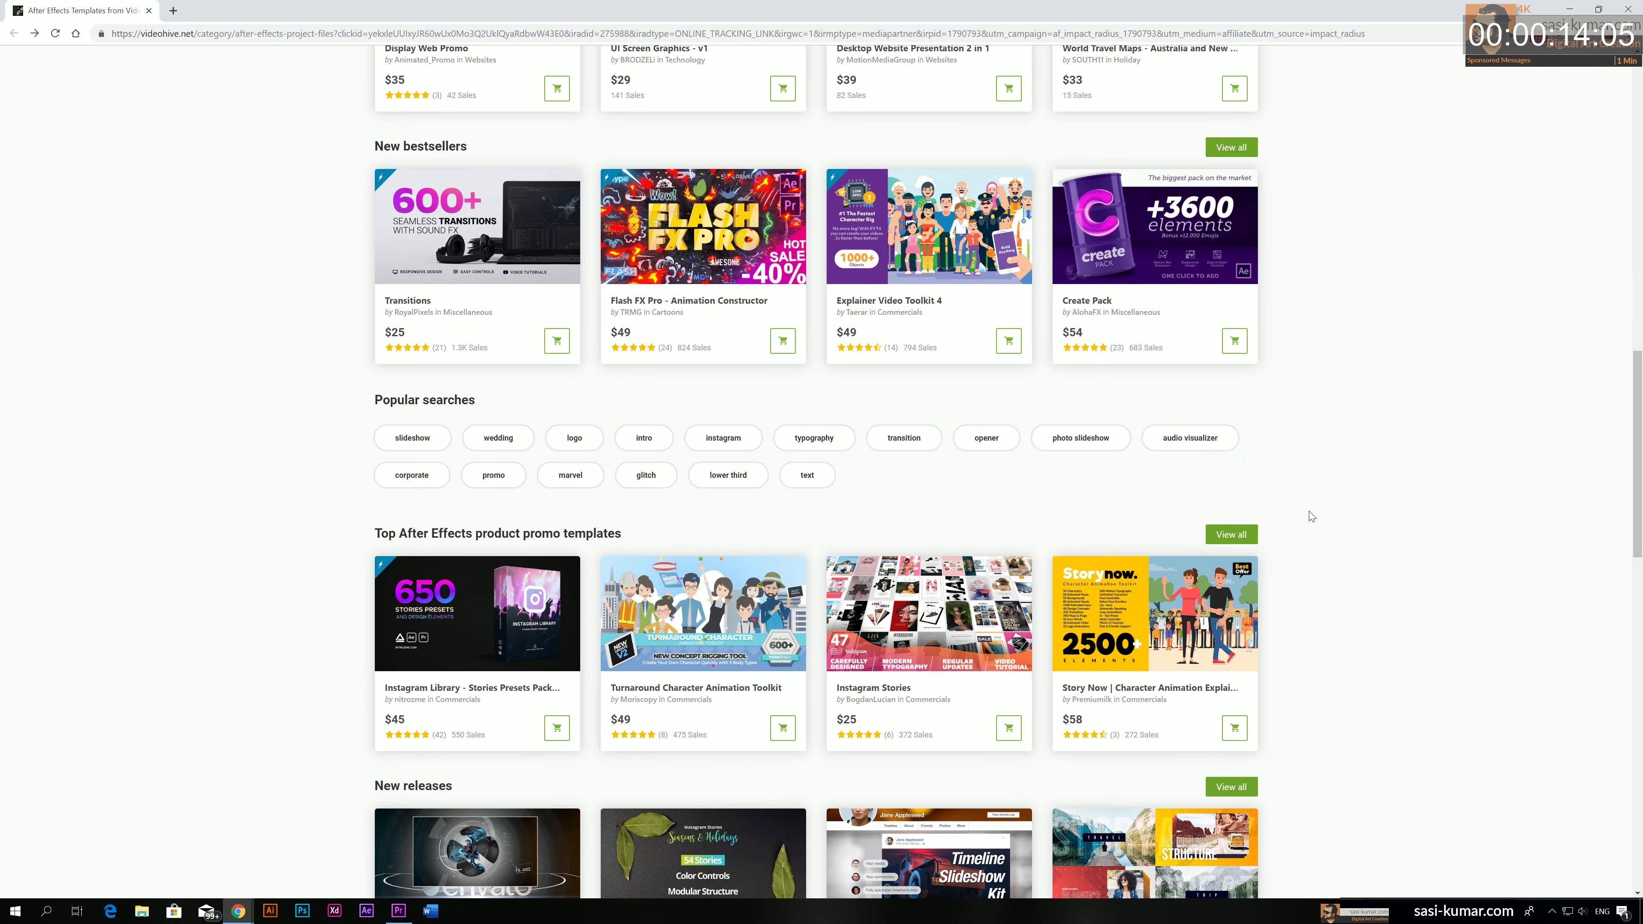
scroll(1309, 511, "up", 15)
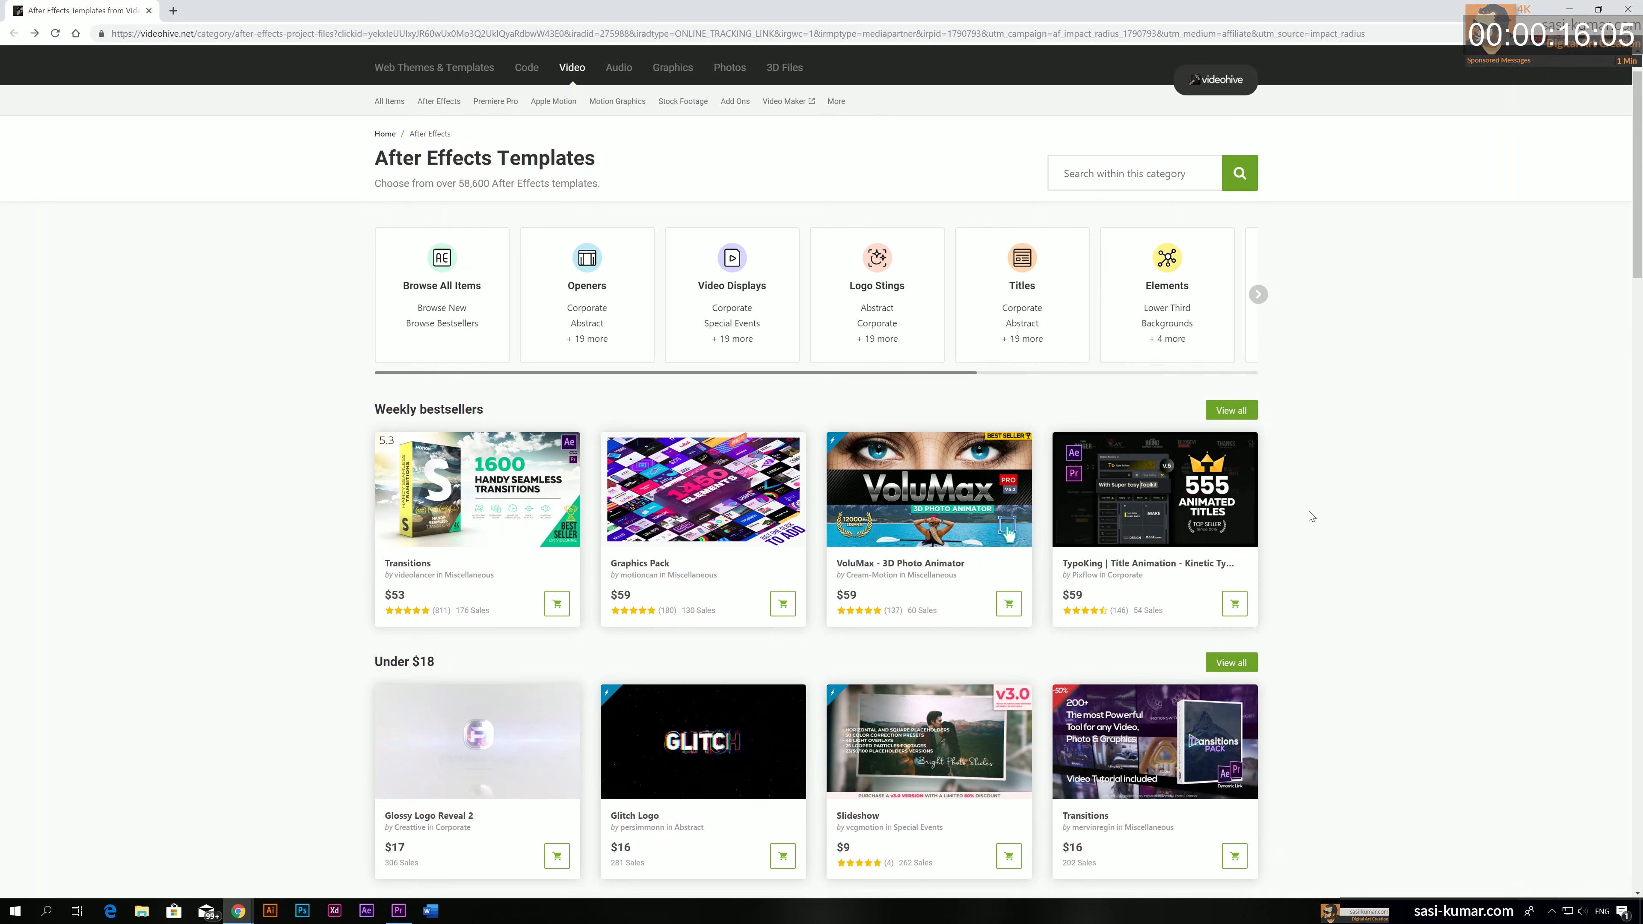
mouse_move(513, 503)
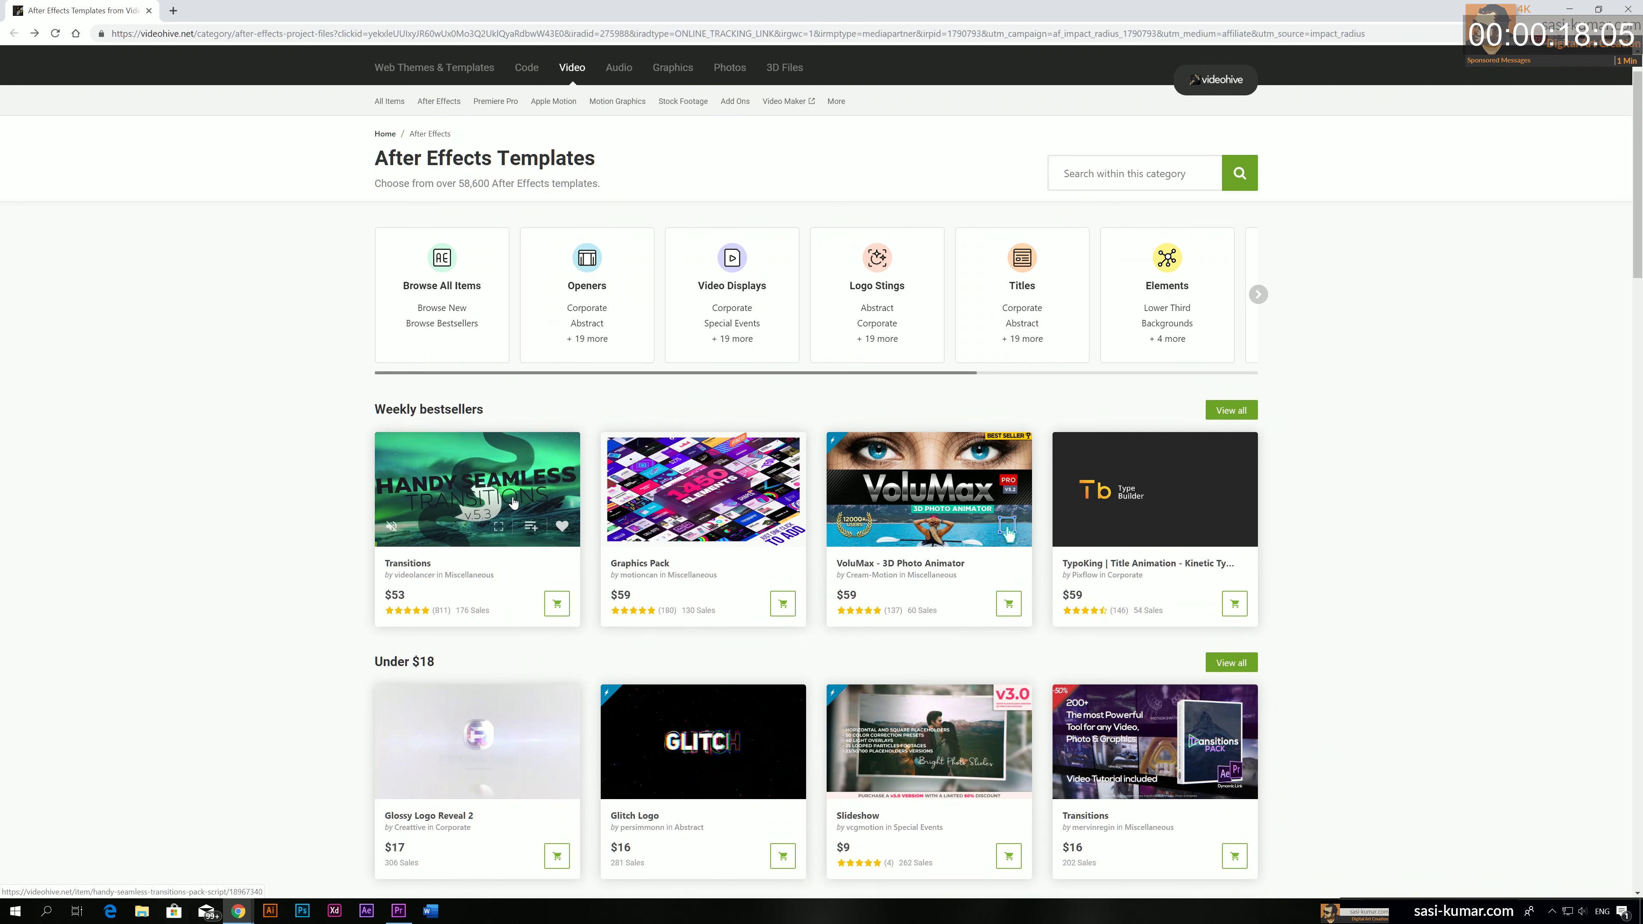
mouse_move(717, 496)
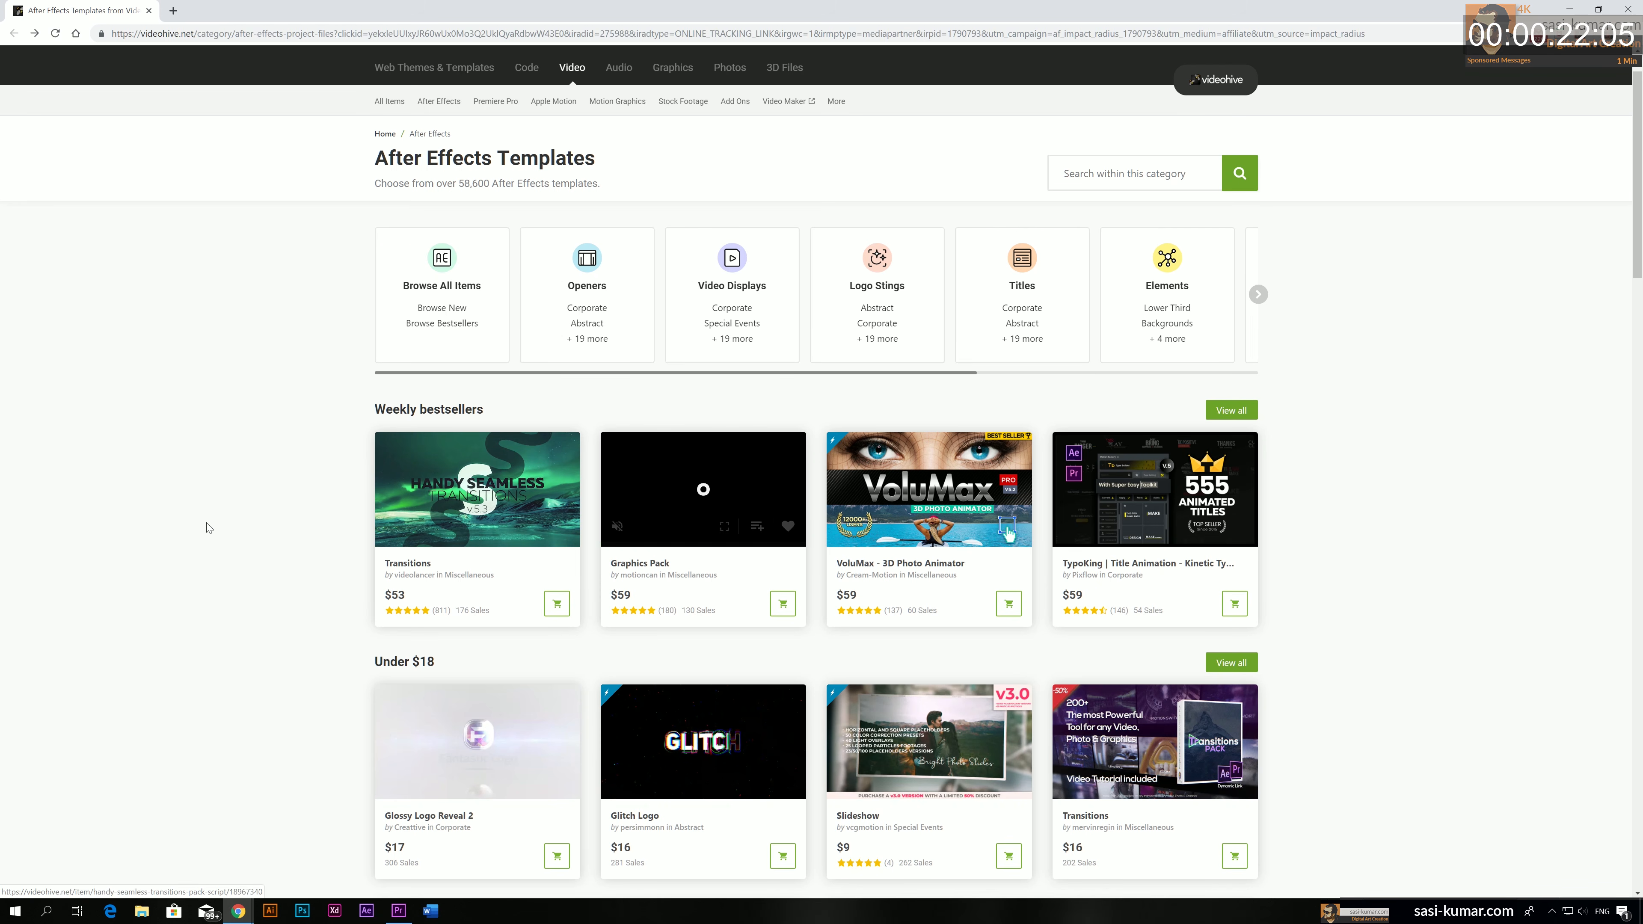
scroll(206, 527, "down", 1)
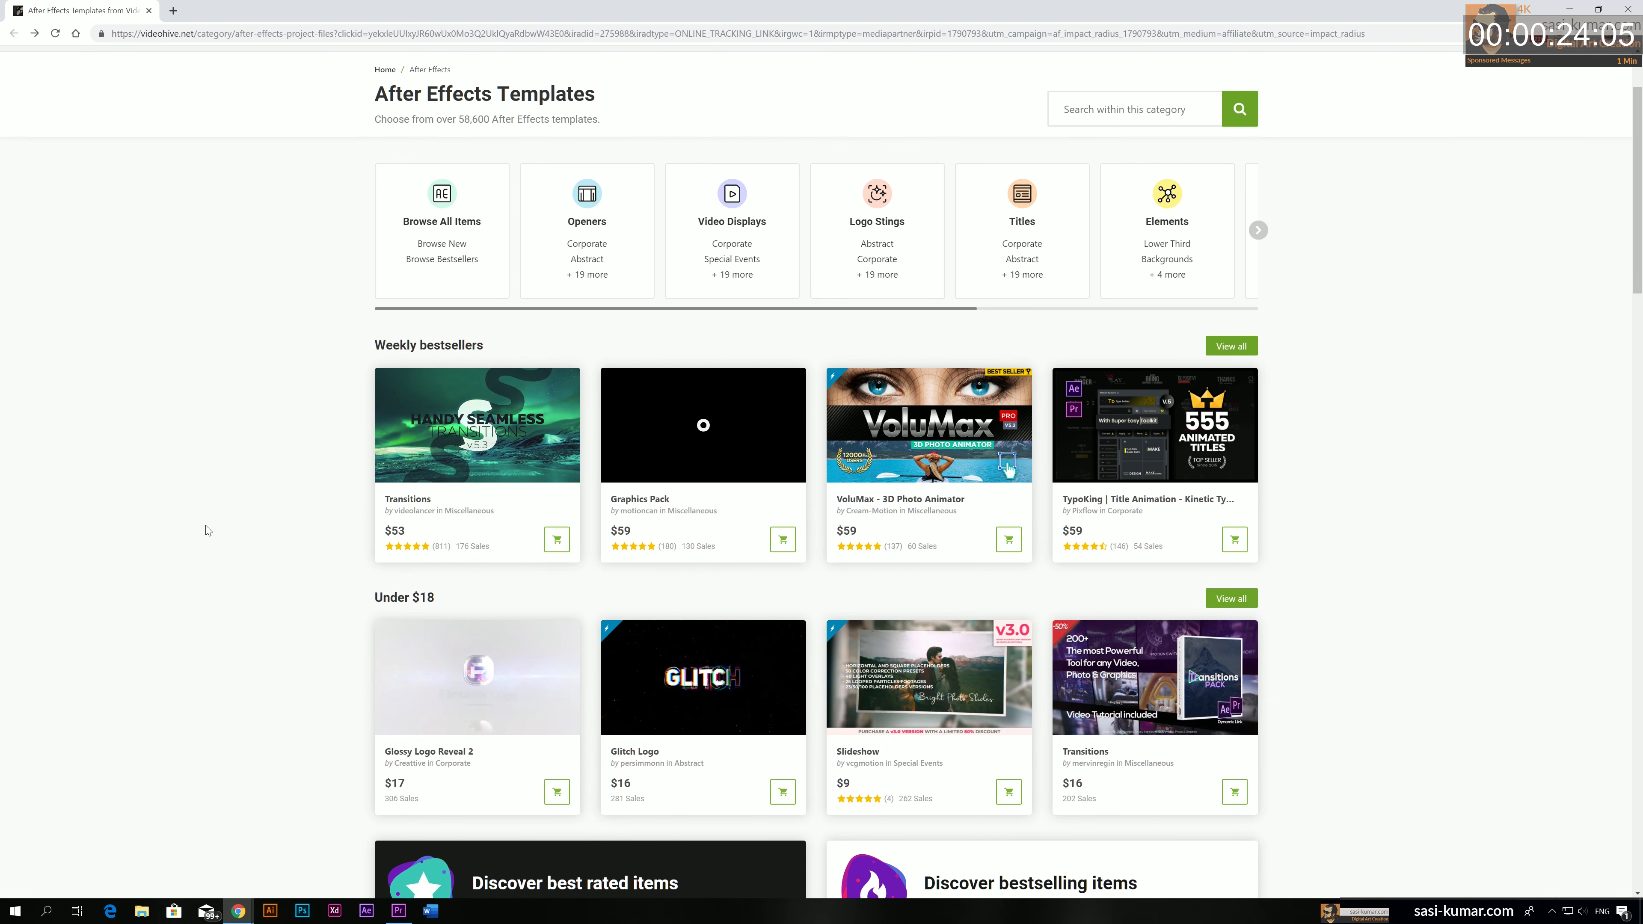
scroll(207, 530, "down", 3)
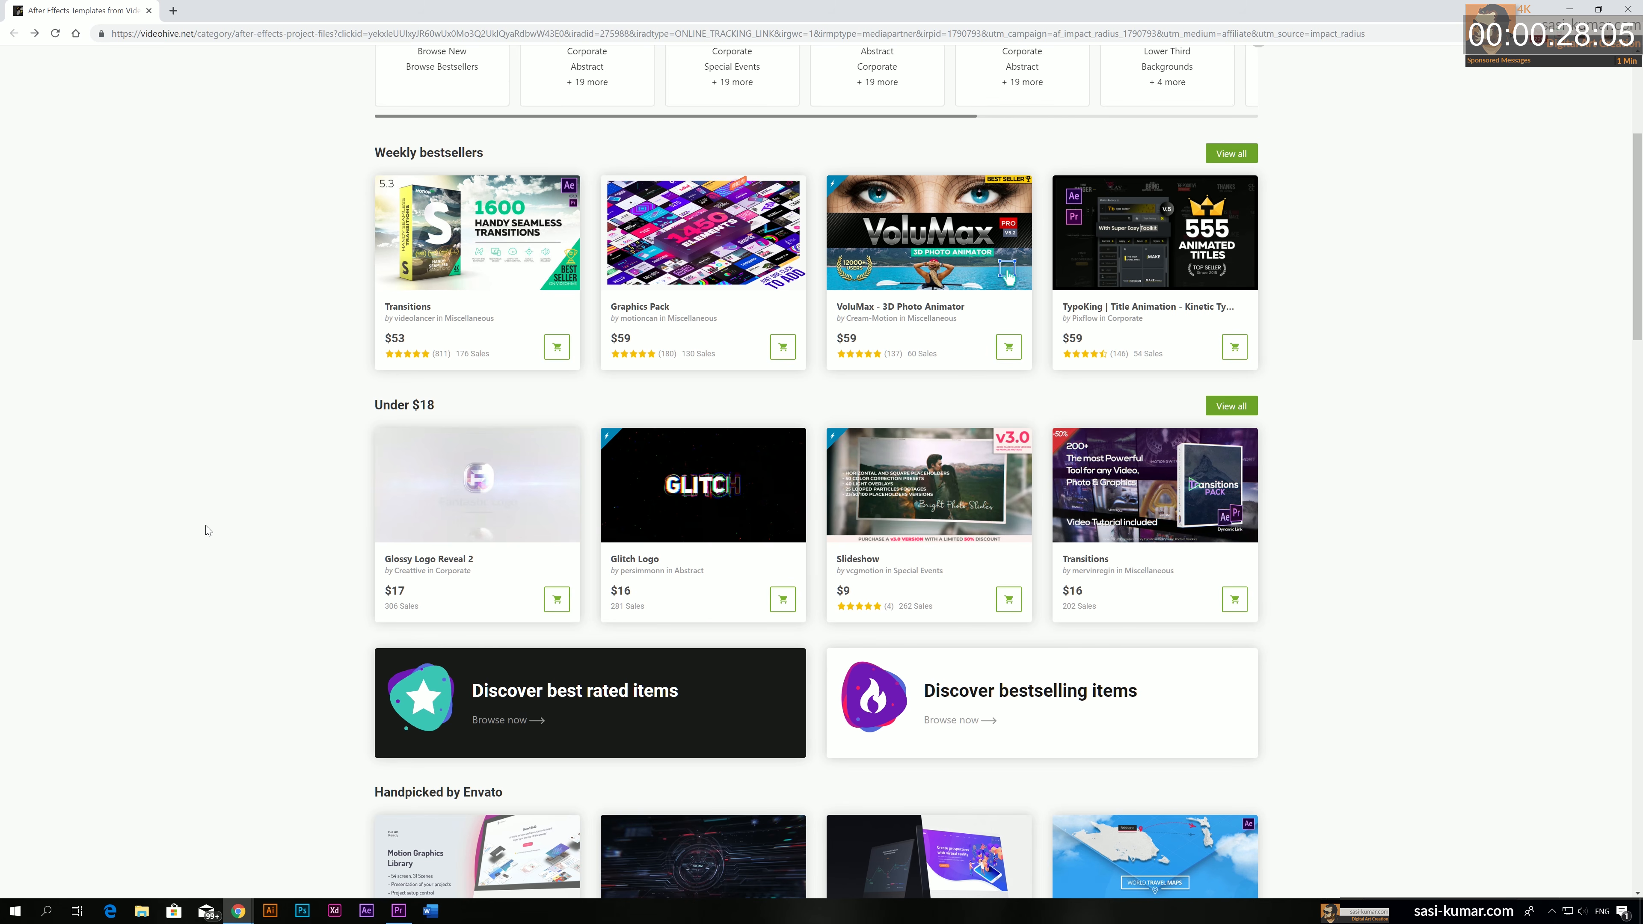
scroll(207, 529, "down", 9)
Open the Flash FX Pro - Animation Constructor item, watch its preview video, and return to the template listings
left_click(711, 544)
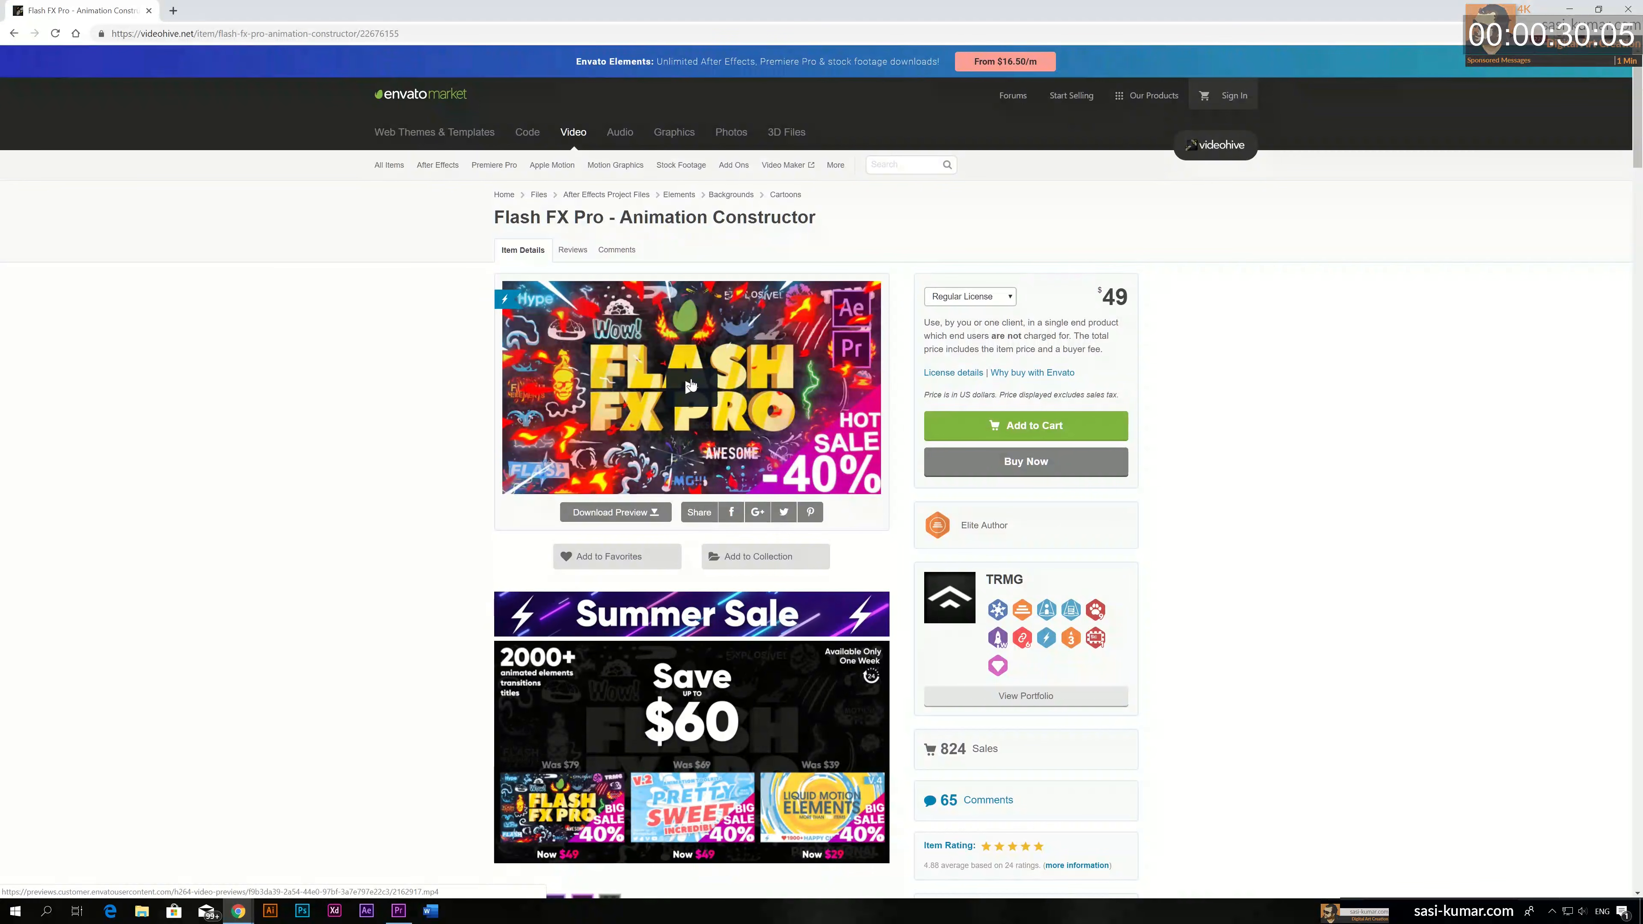
left_click(691, 378)
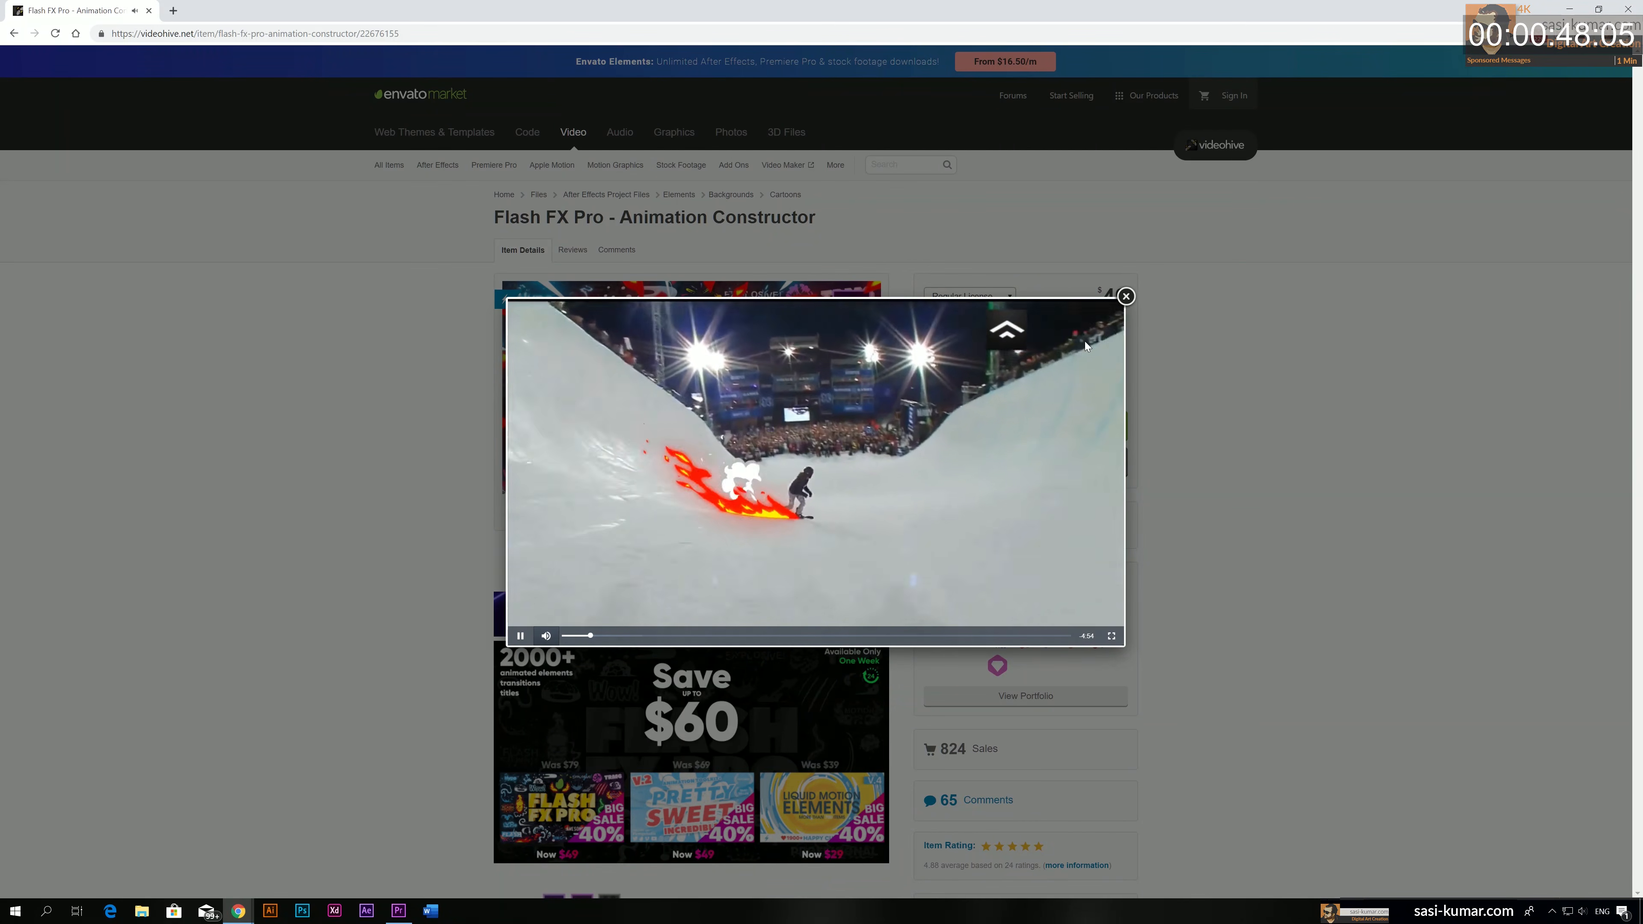
left_click(1125, 298)
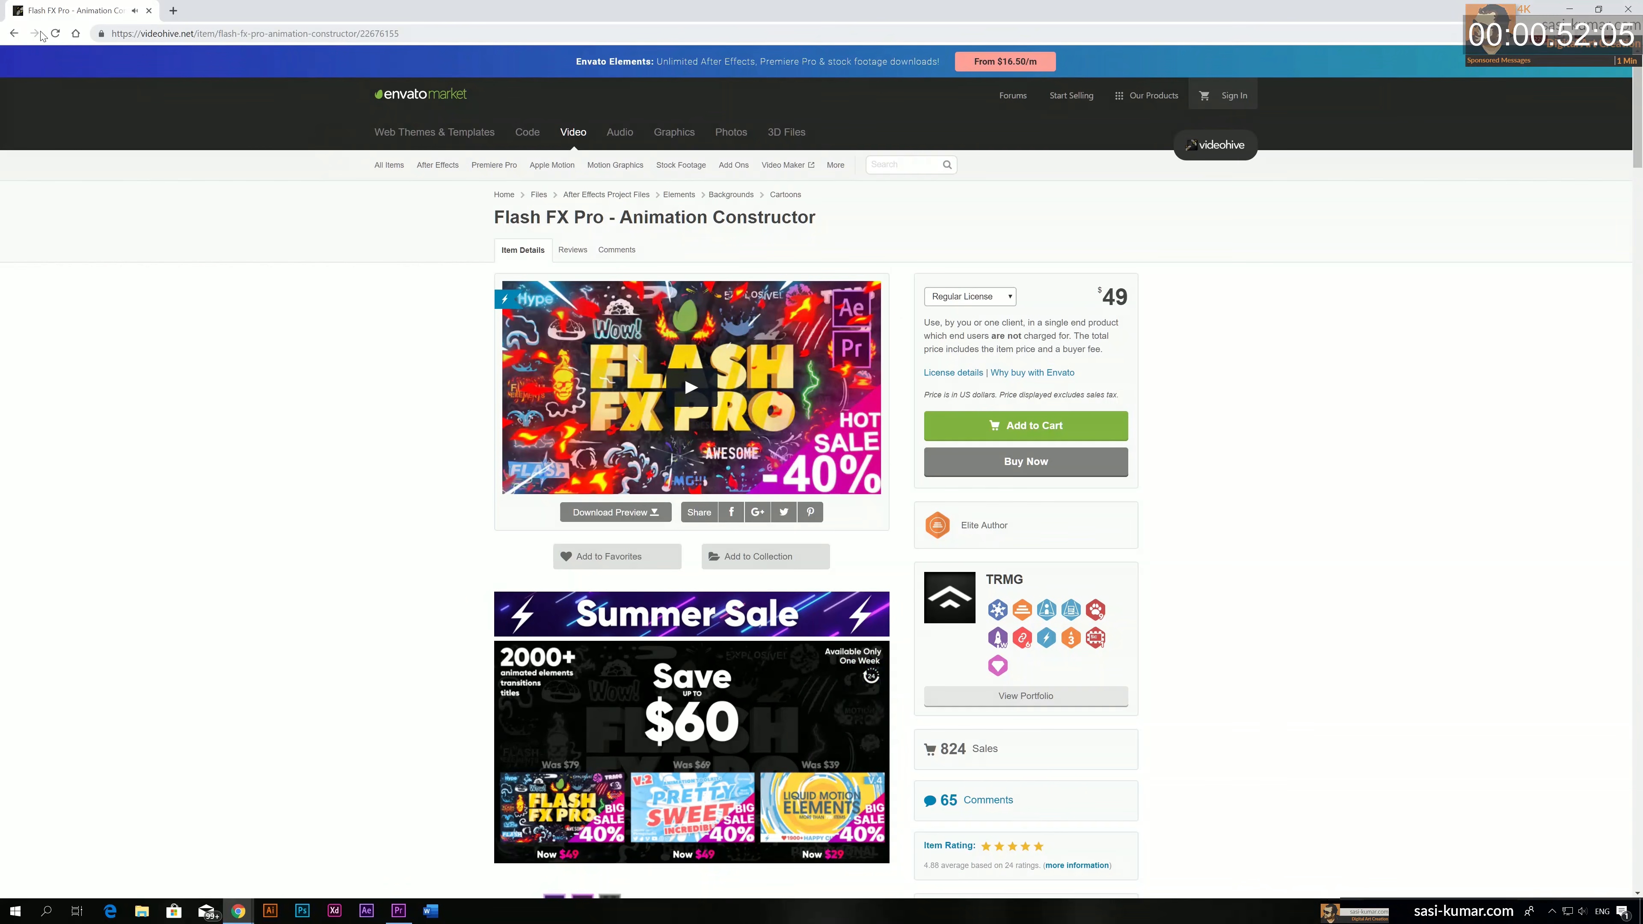
left_click(14, 33)
left_click_drag(1637, 333, 1635, 173)
scroll(1631, 173, "up", 2)
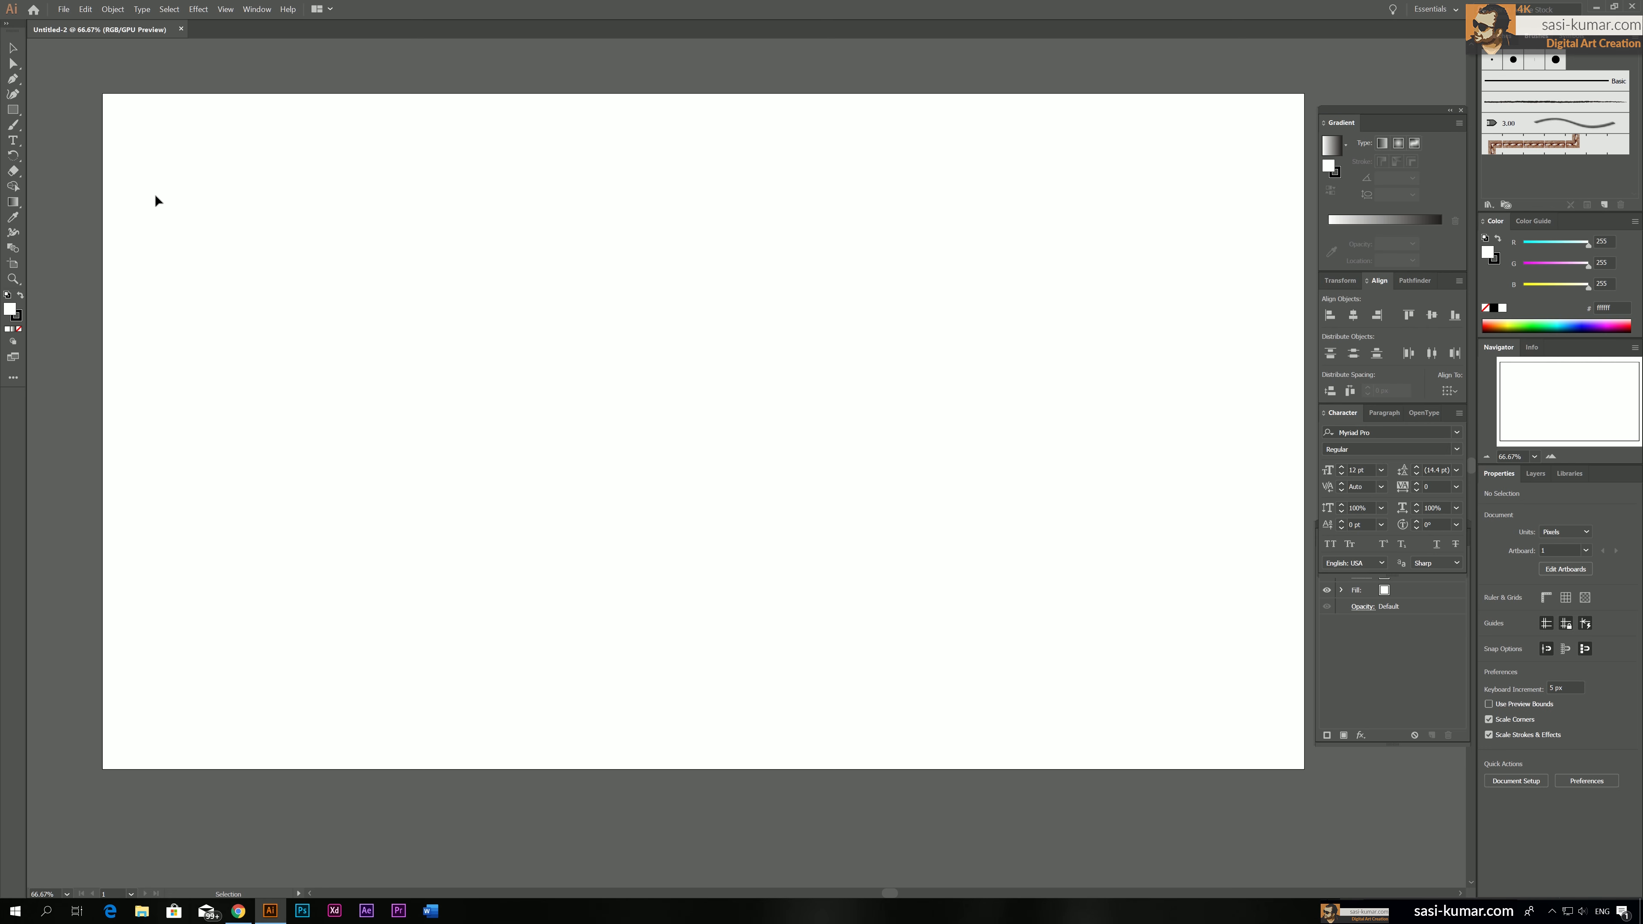
In Illustrator, create a three-sided polygon with a 50 px radius in the upper middle of the artboard
left_click(12, 111)
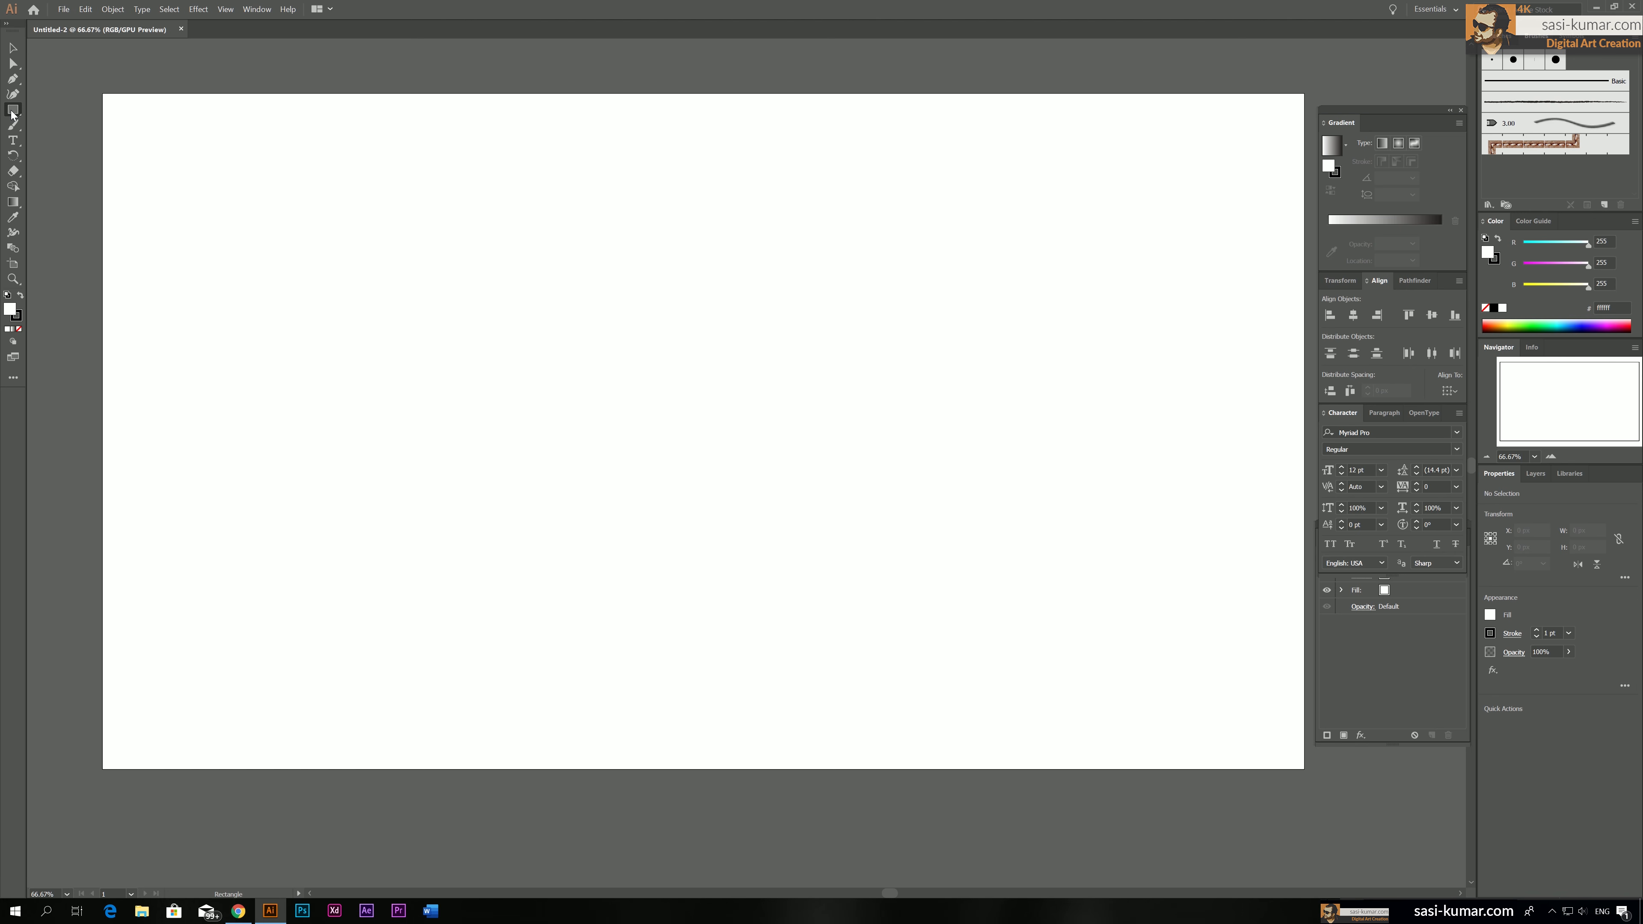
left_click(12, 114)
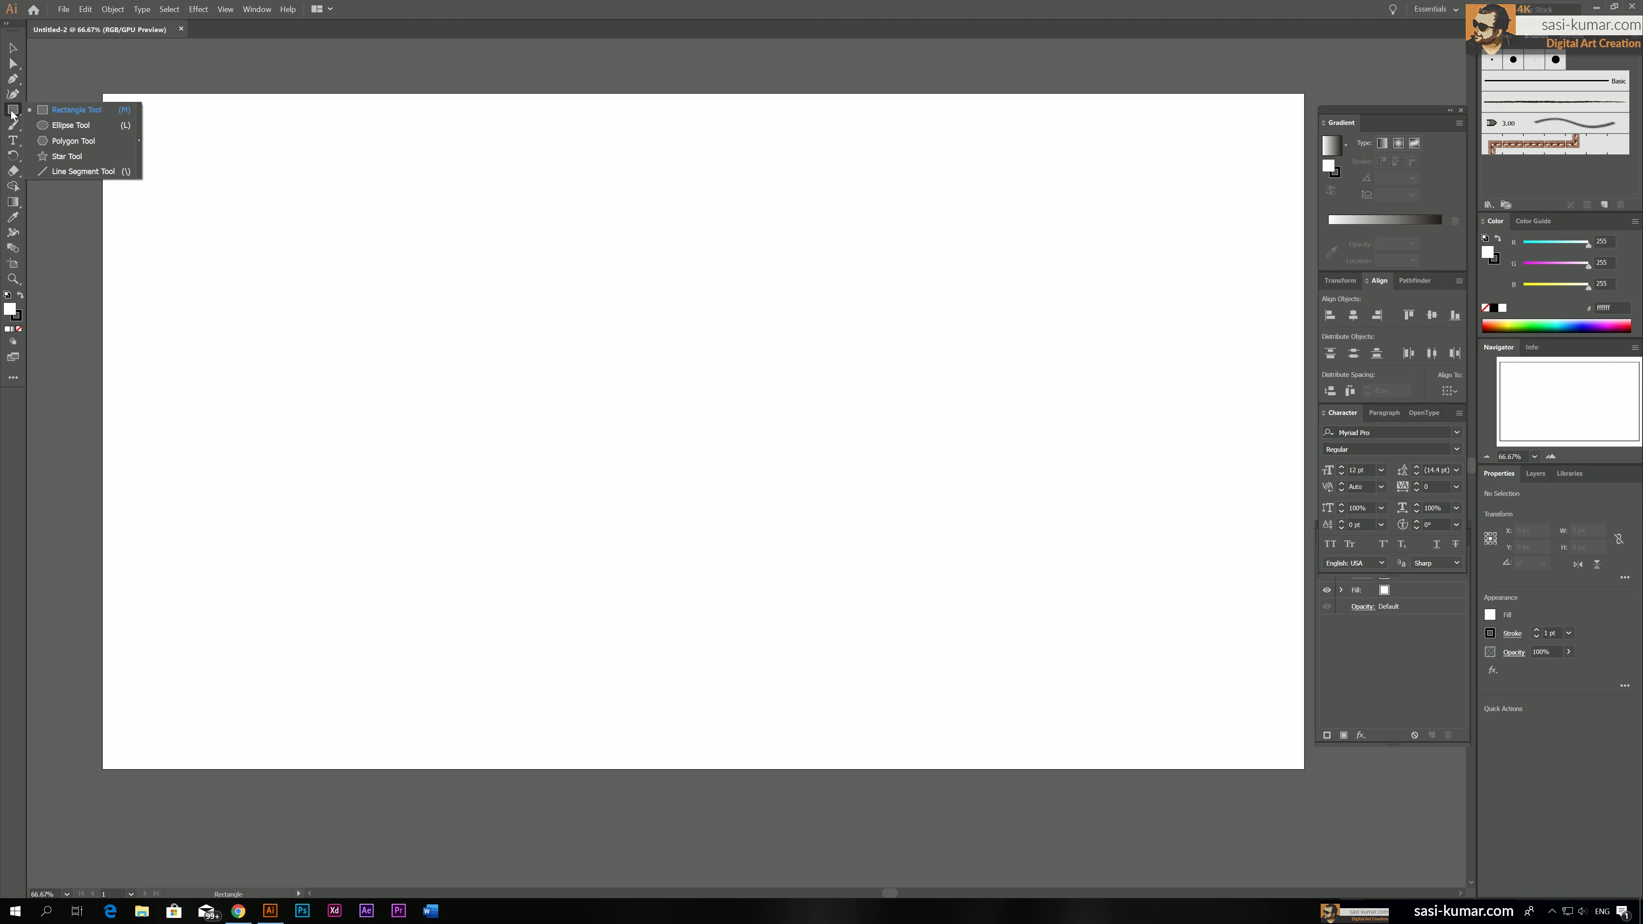
left_click(90, 144)
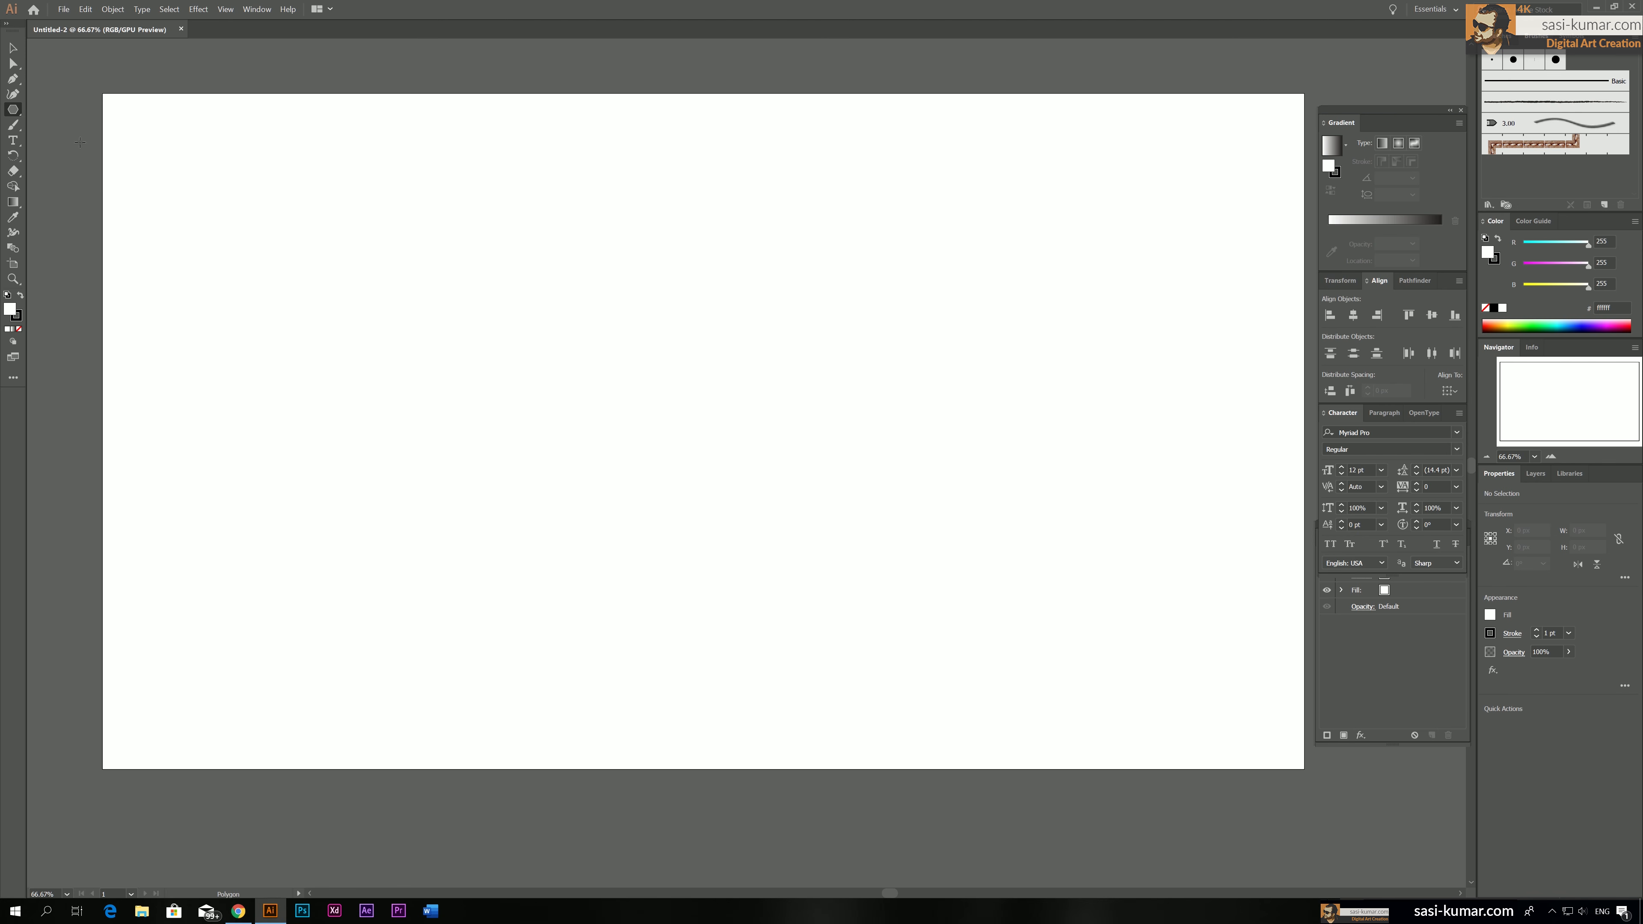
left_click(652, 334)
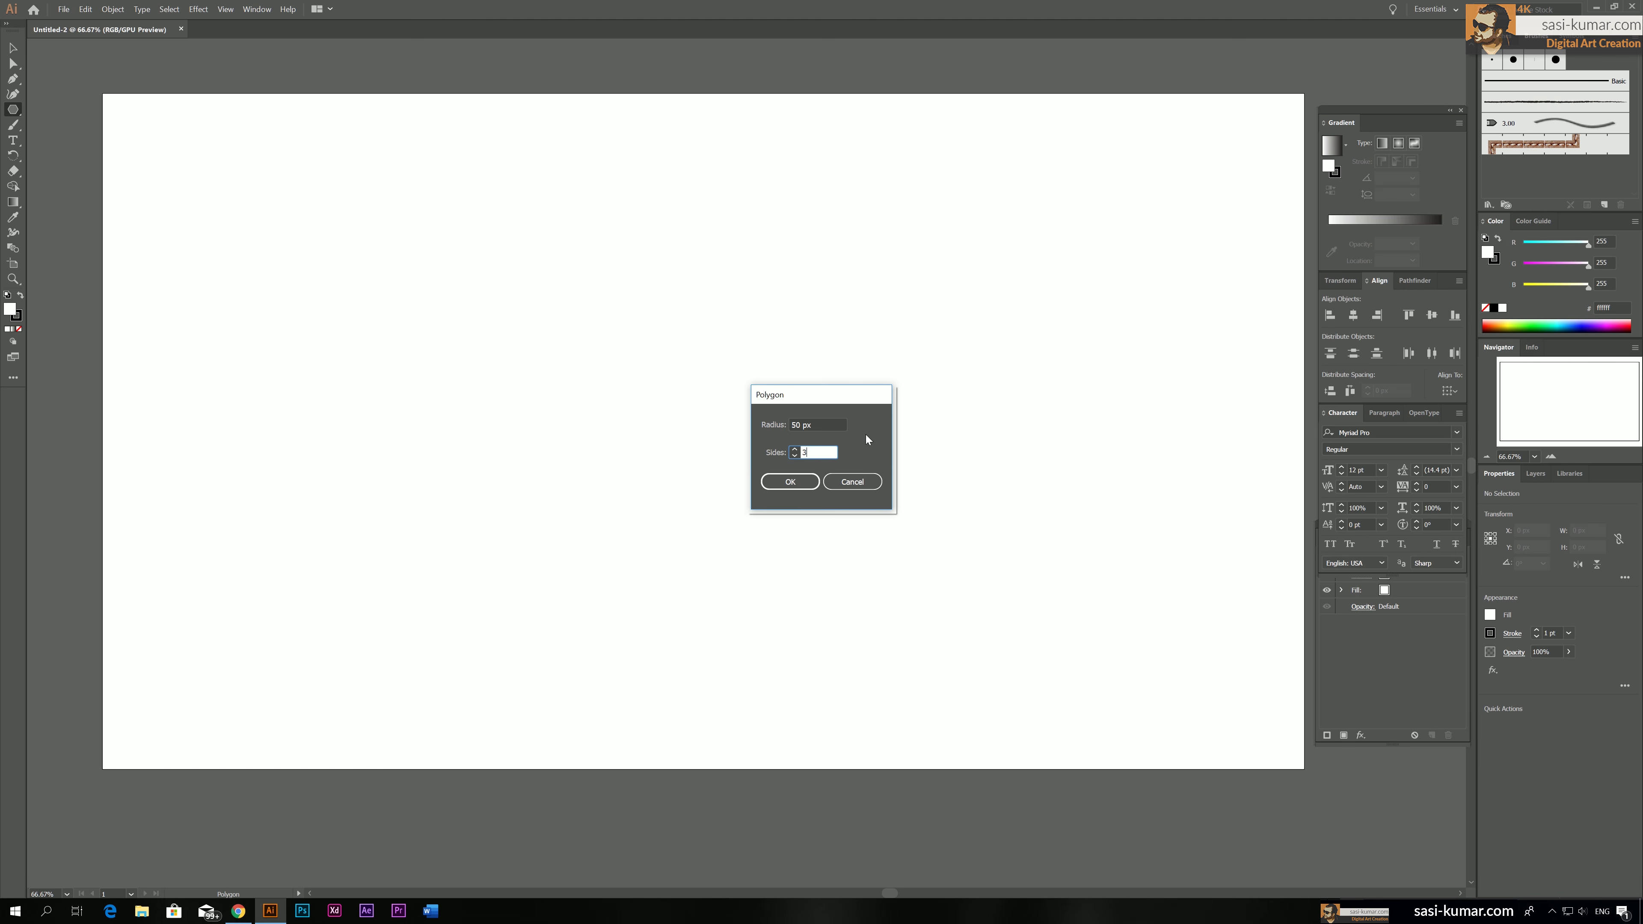
left_click(796, 482)
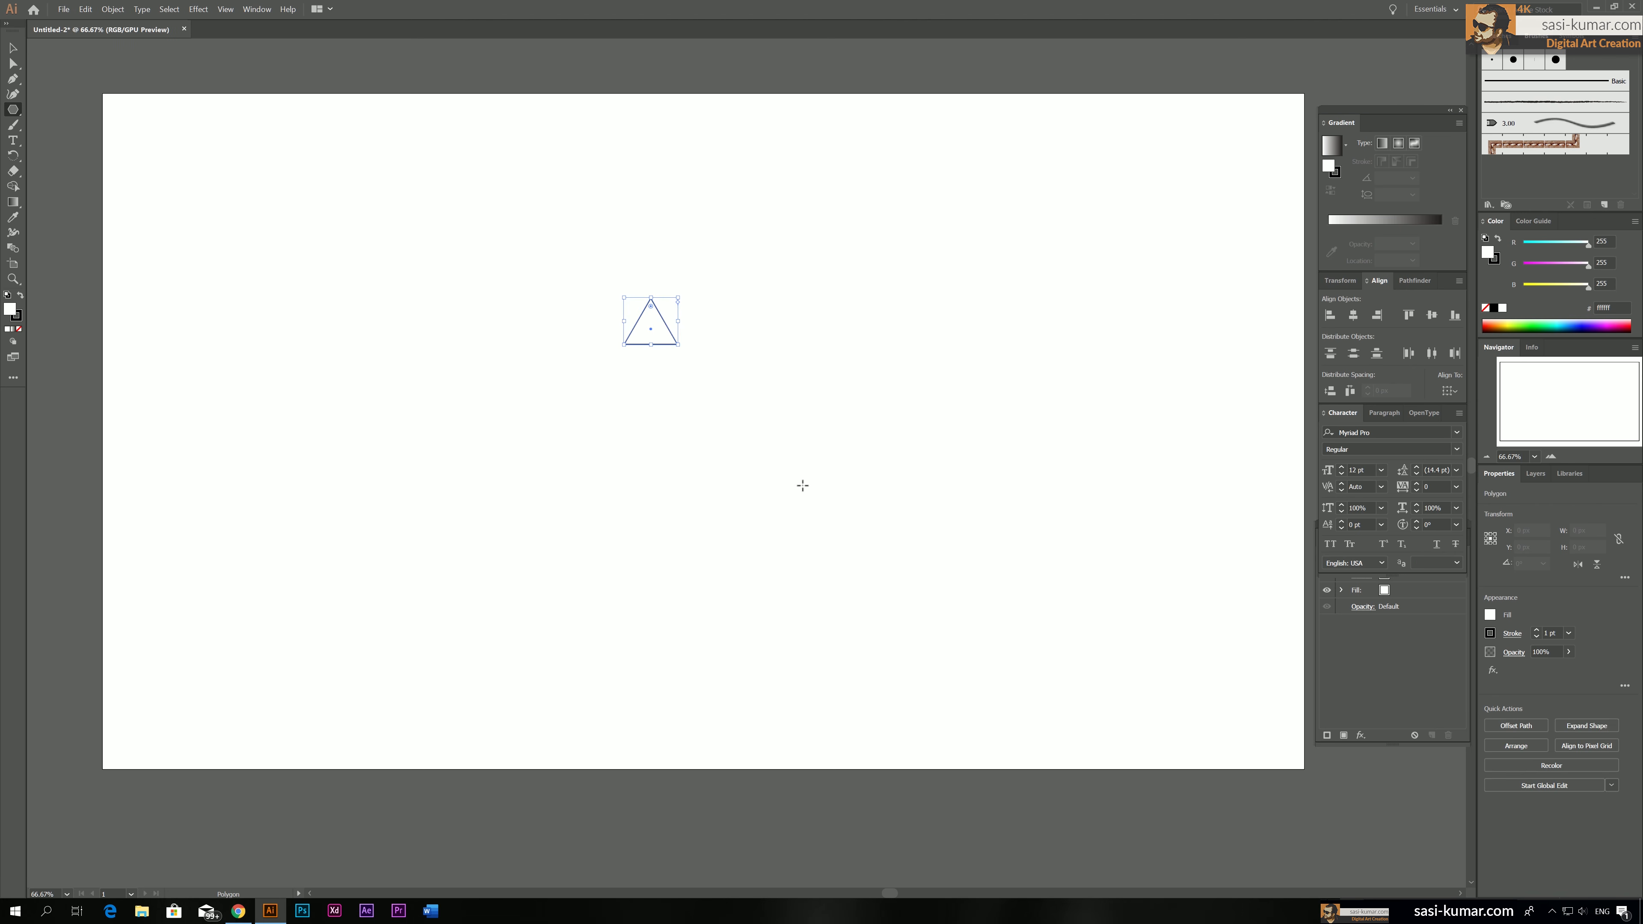
Enlarge the triangle proportionally to about 320 × 277 px and move it up and slightly left
left_click(13, 47)
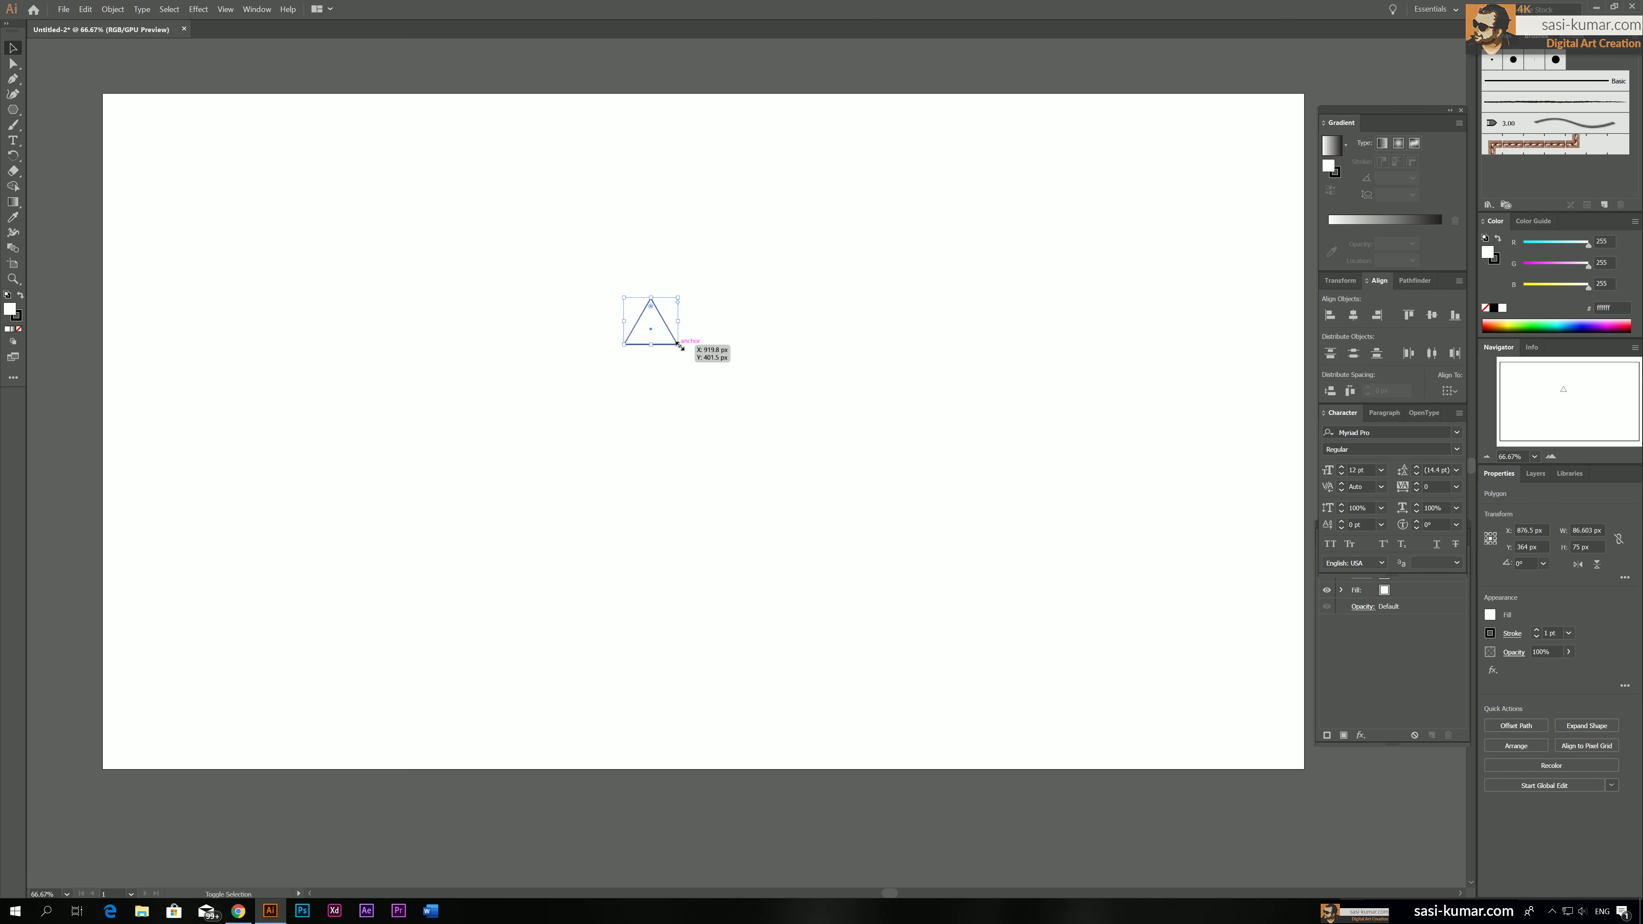
mouse_move(678, 345)
left_mouse_down()
mouse_move(805, 476)
mouse_move(802, 461)
left_mouse_up()
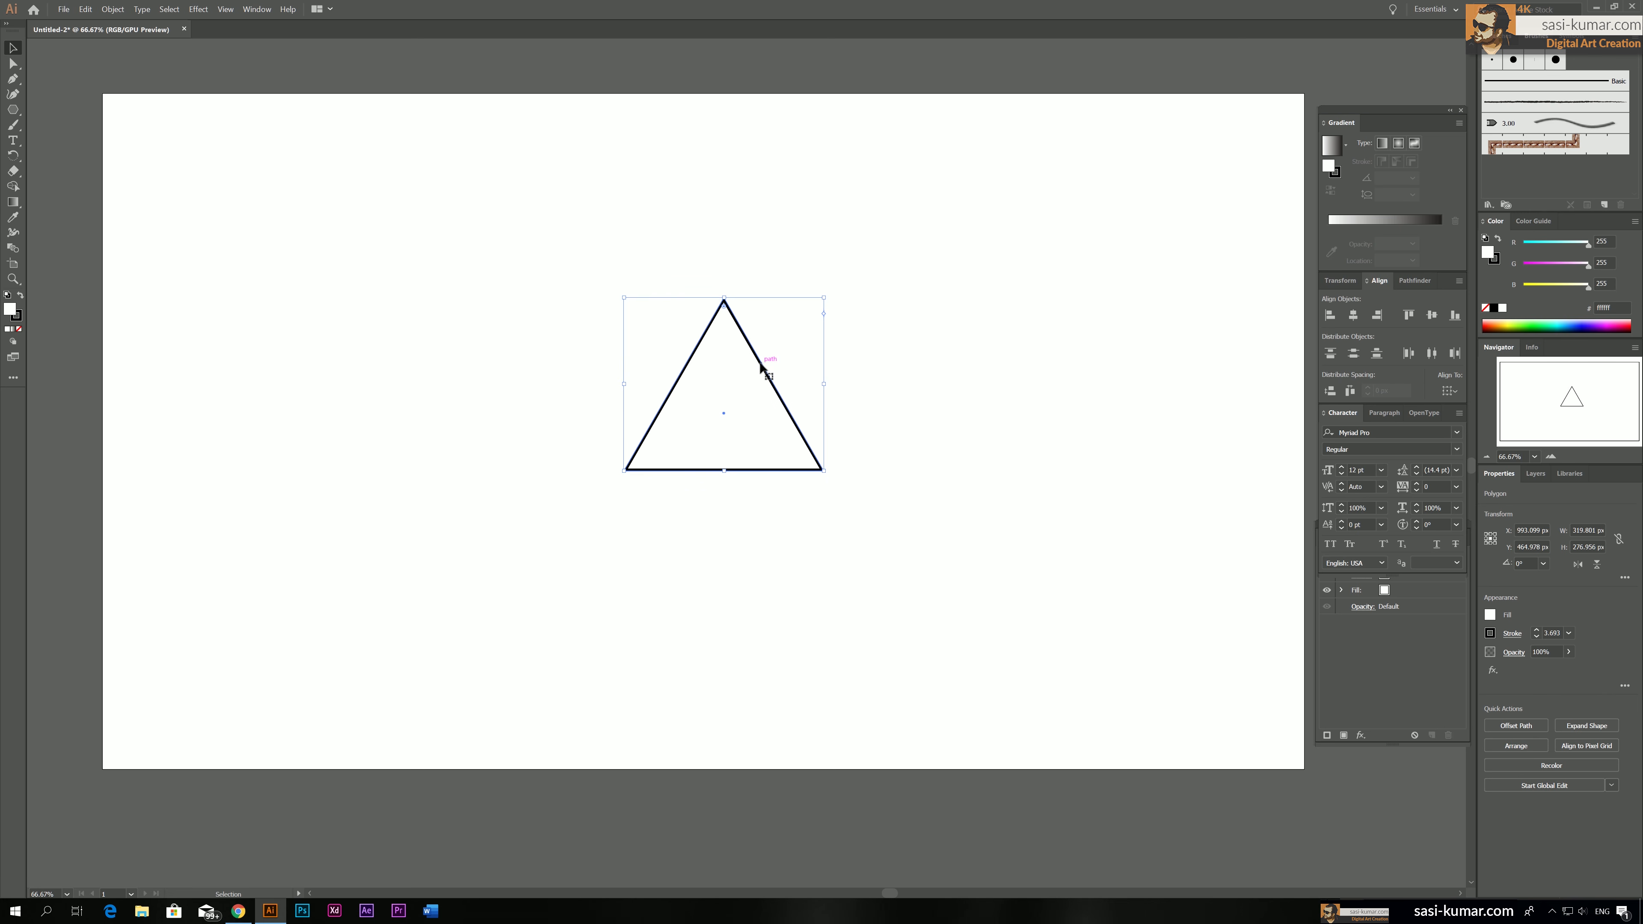
mouse_move(761, 349)
left_mouse_down()
mouse_move(702, 309)
mouse_move(715, 281)
left_mouse_up()
left_click(982, 405)
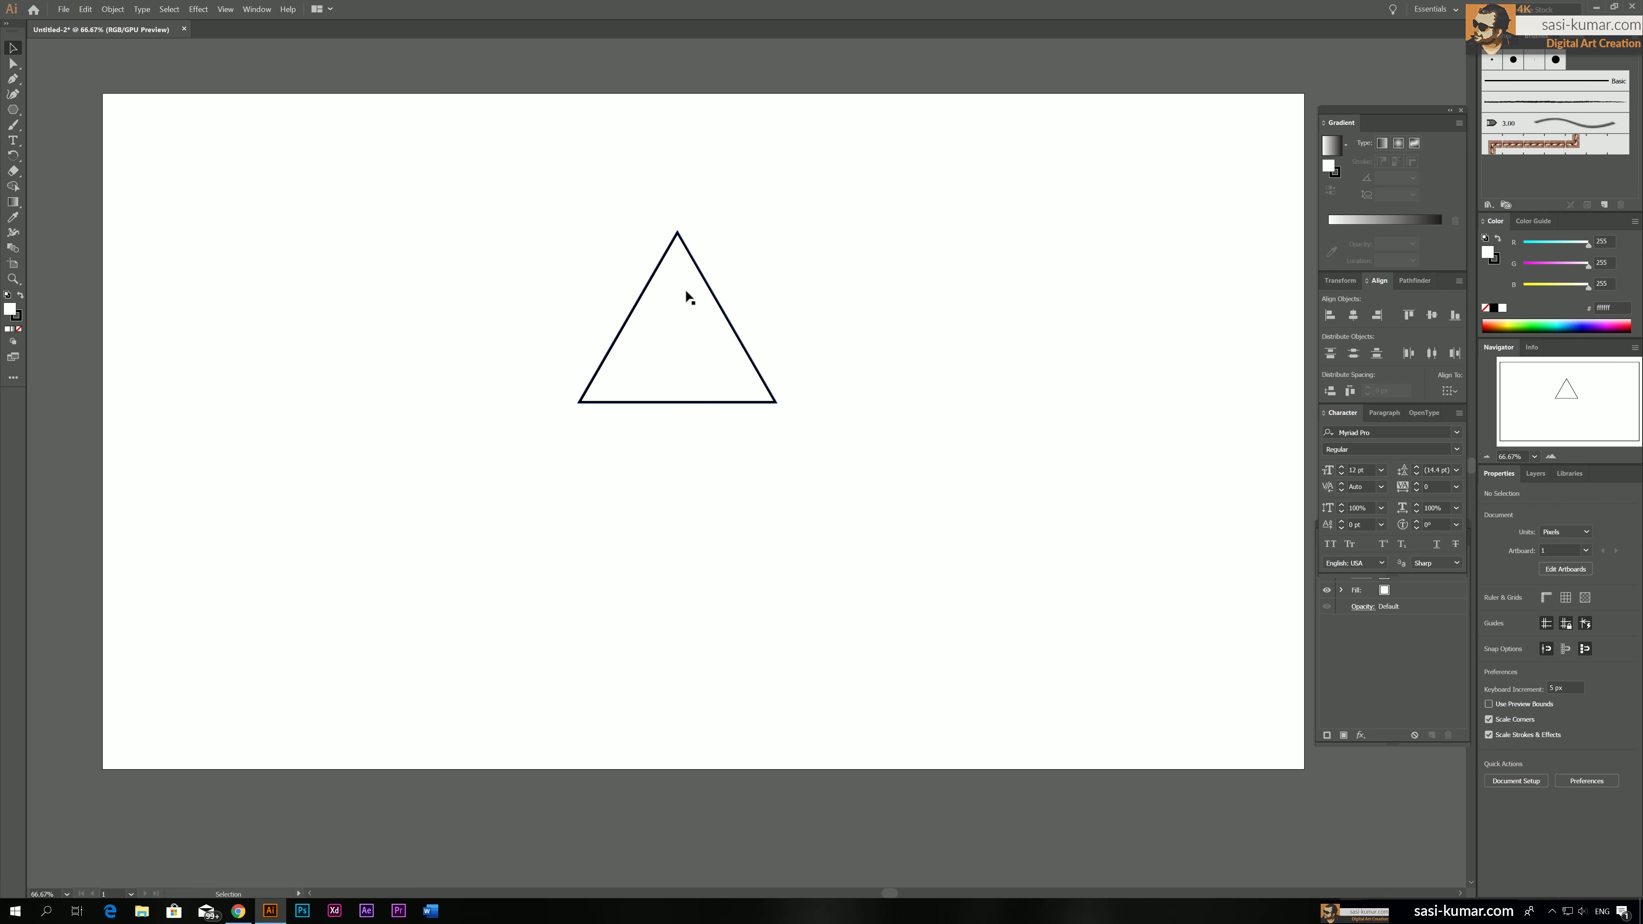
Round all three corners of the triangle generously with the Direct Selection tool, keeping the straight sides between them
left_click(643, 350)
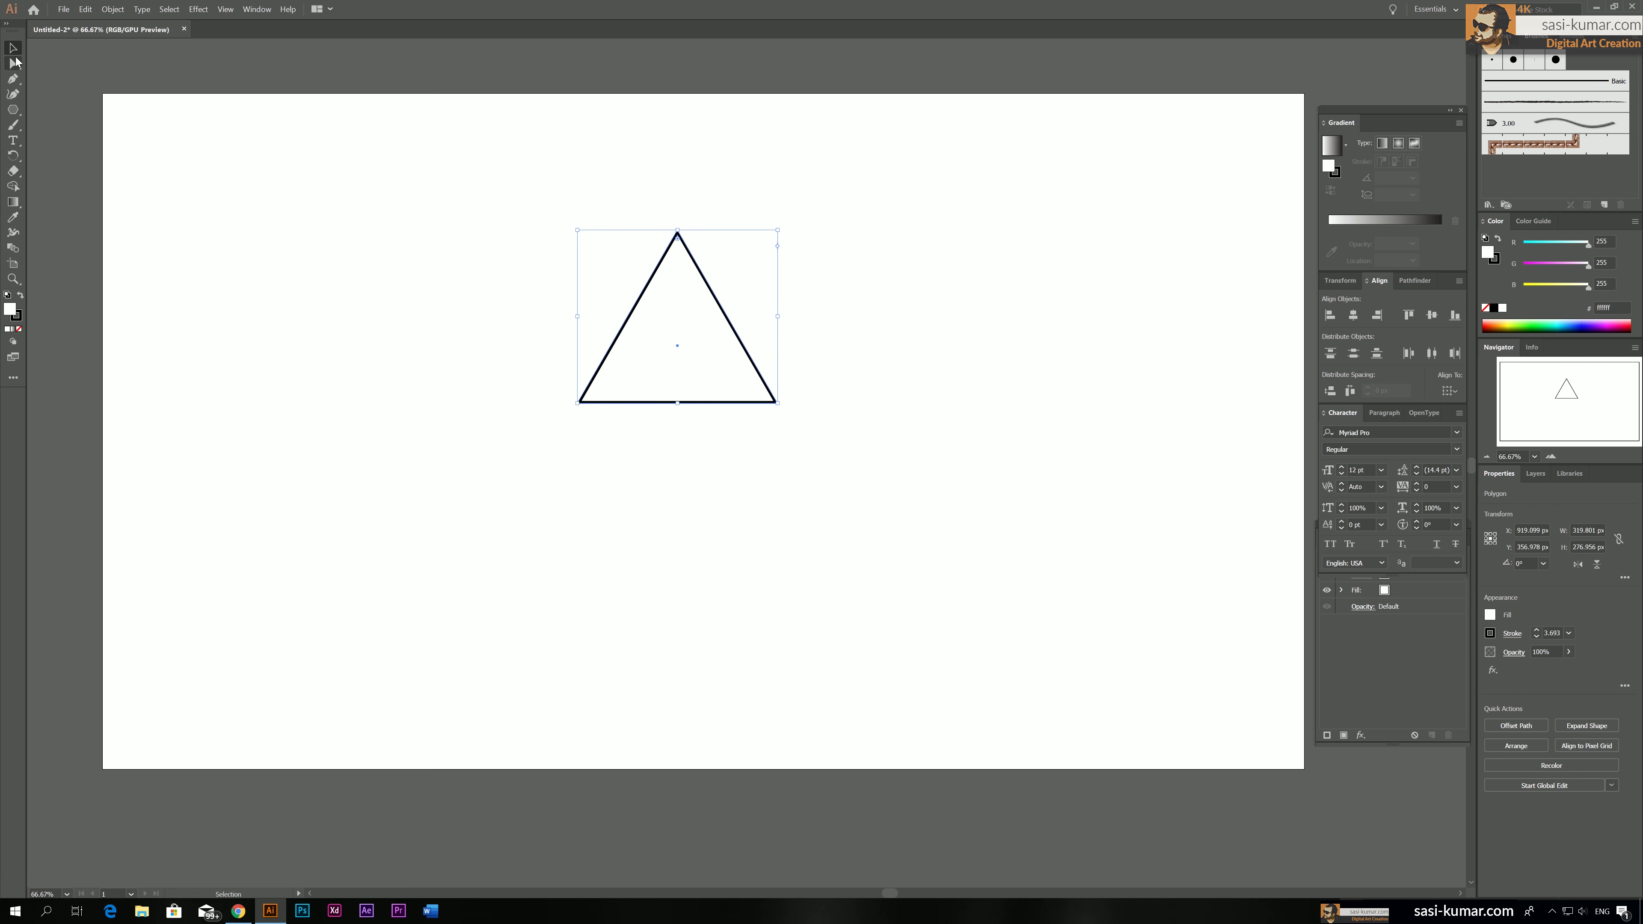
left_click(14, 63)
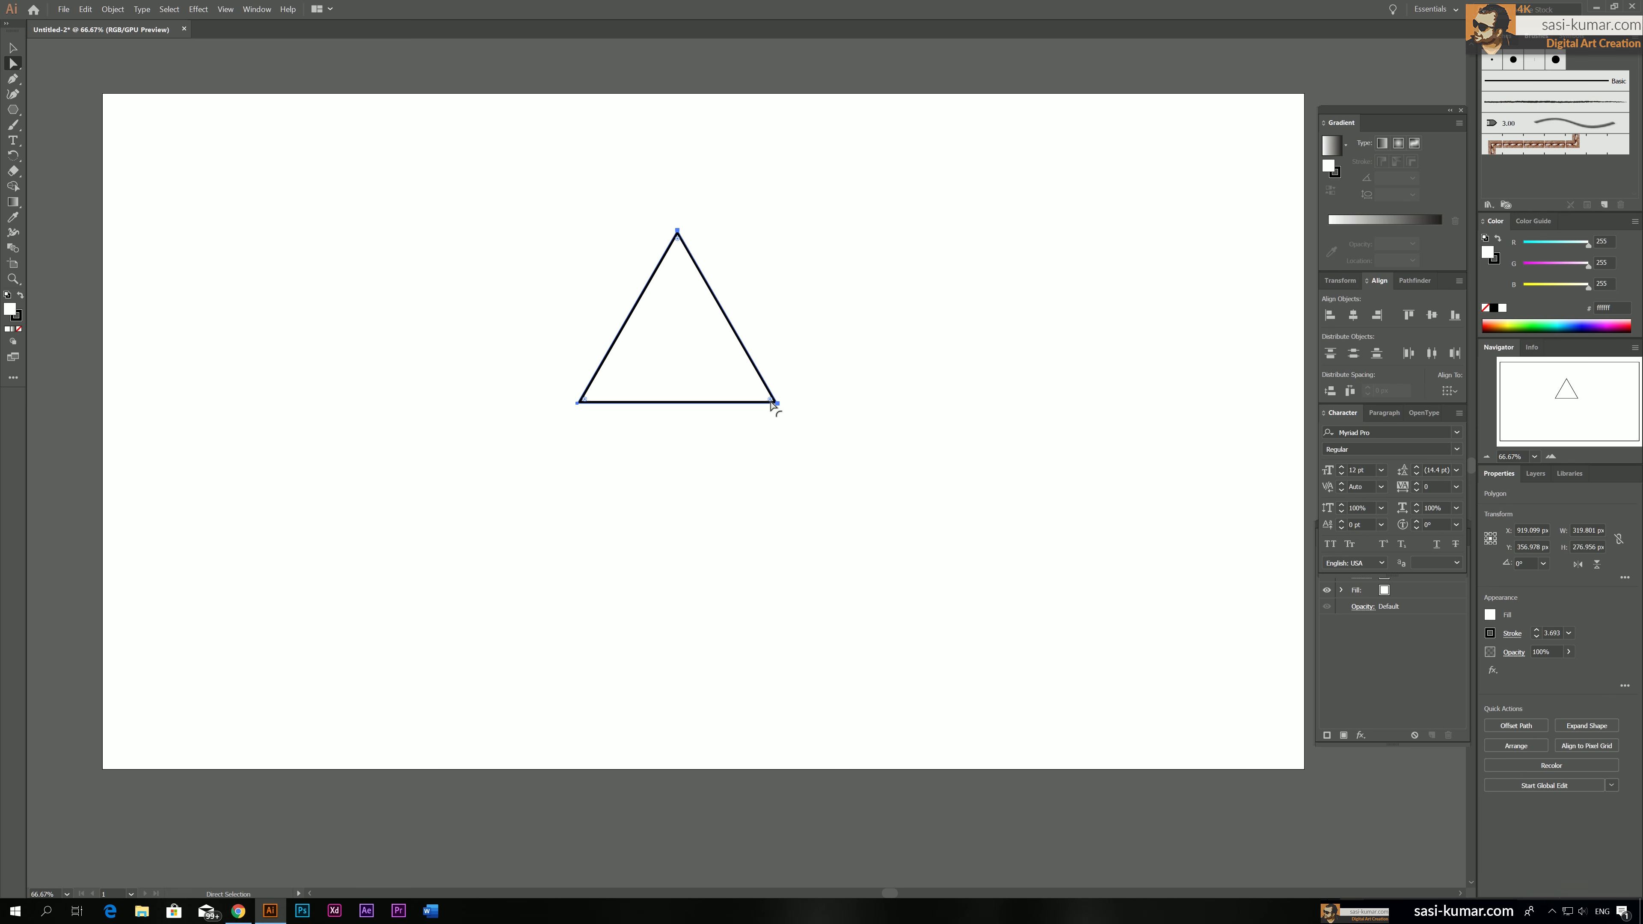
left_click_drag(773, 403, 729, 356)
left_click_drag(729, 356, 730, 356)
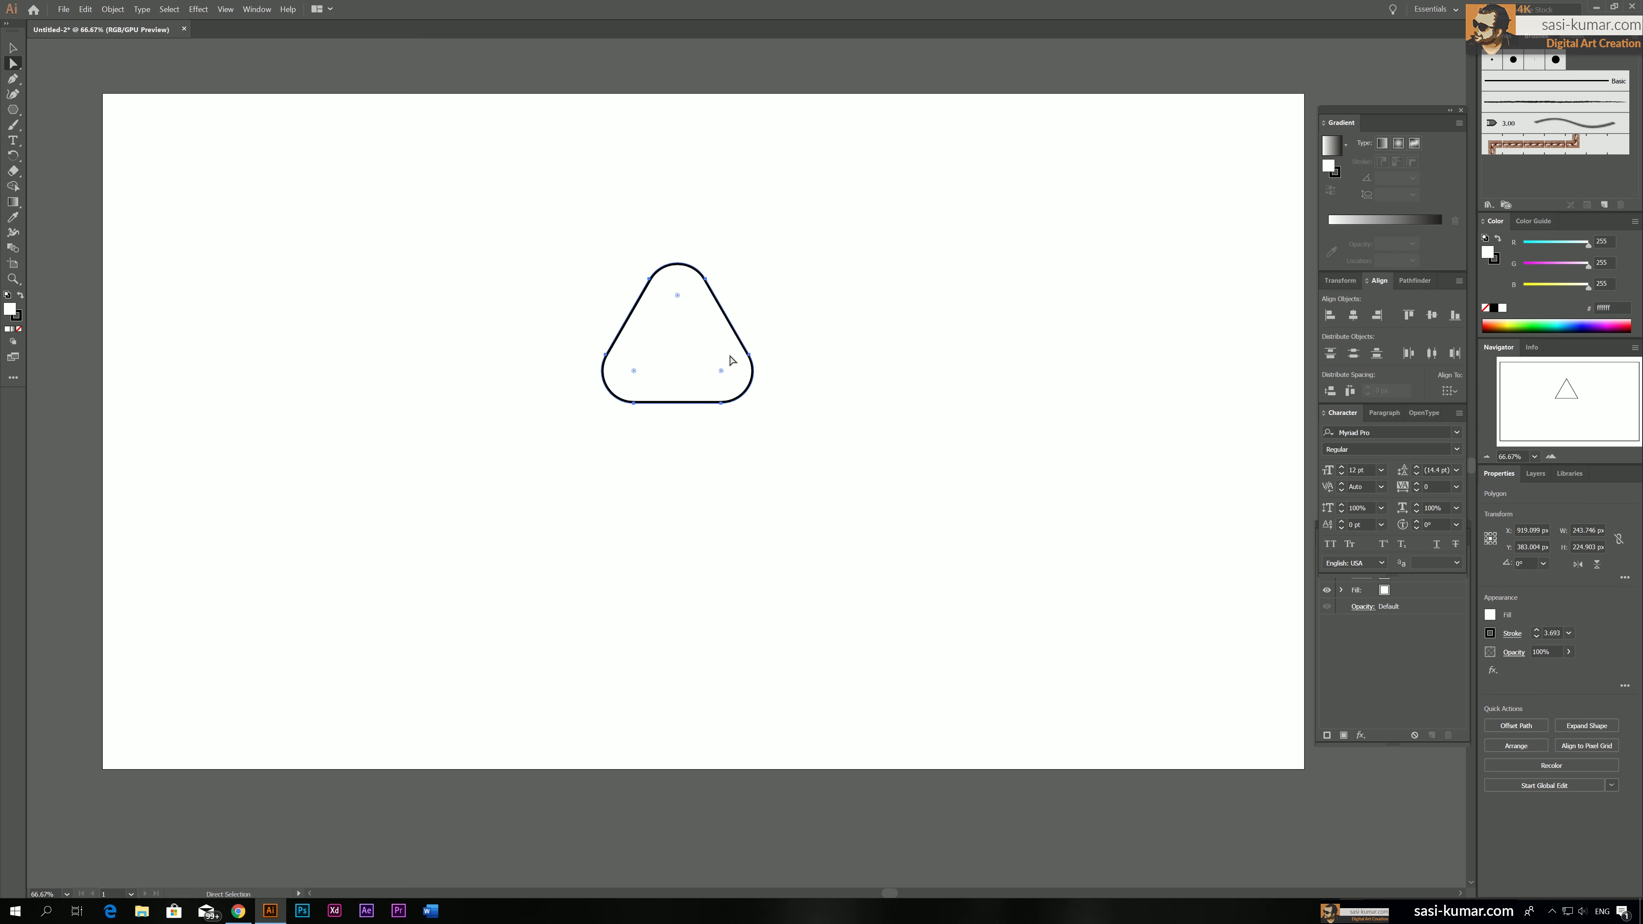
Resize the rounded triangle to a wider shape of about 306 × 239 px and deselect it
left_click(13, 49)
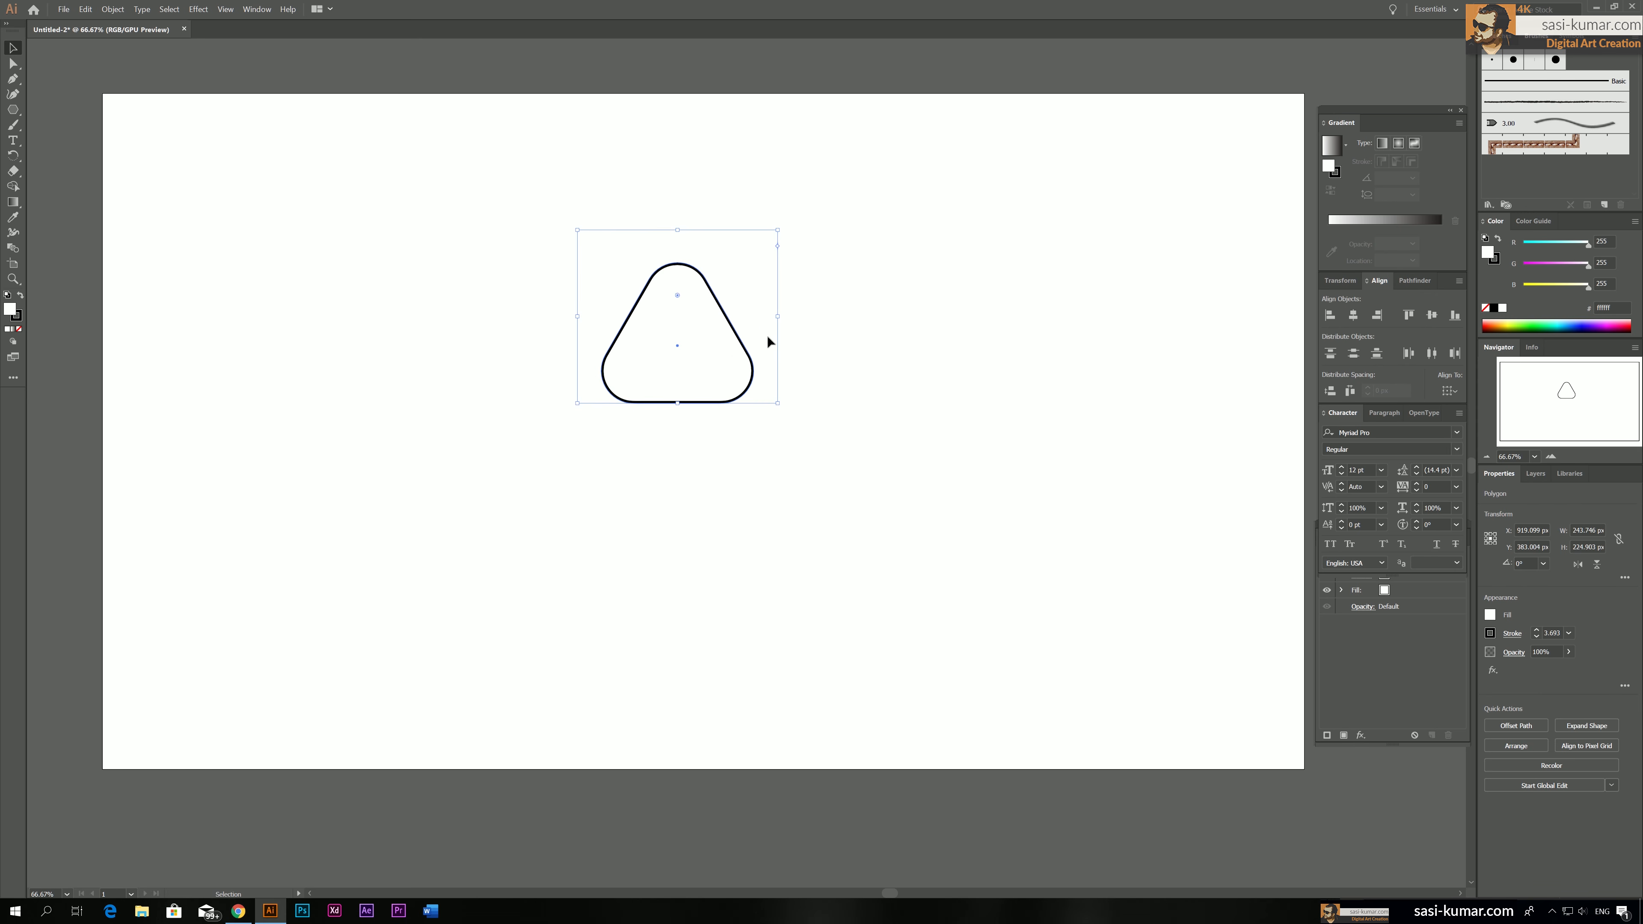
left_click_drag(778, 318, 746, 303)
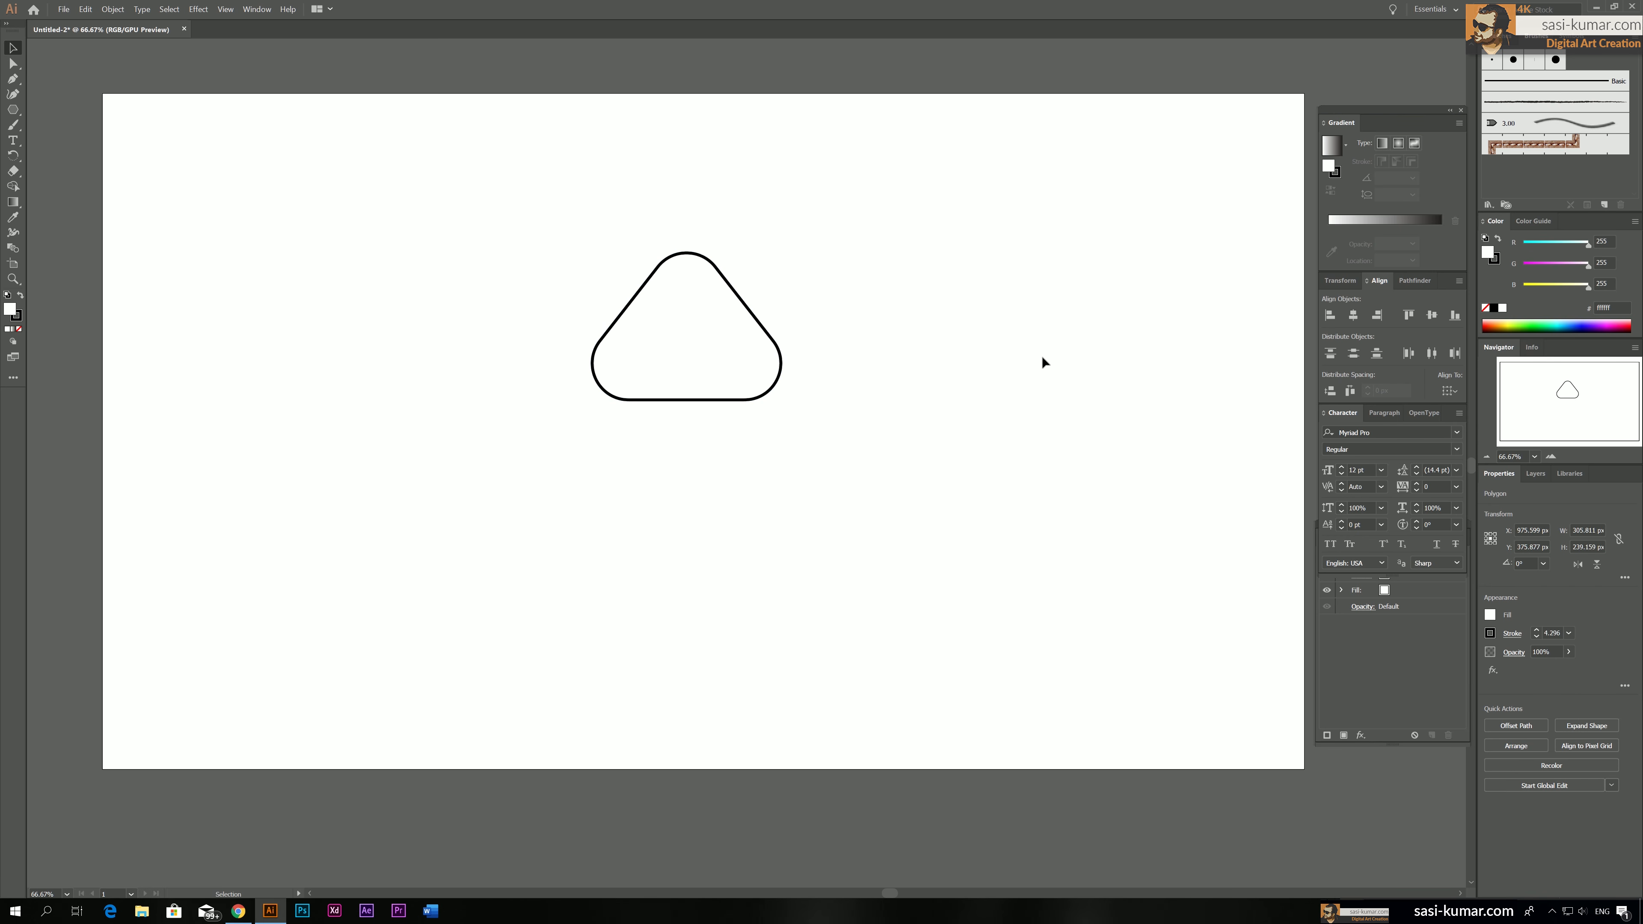
left_click(1043, 356)
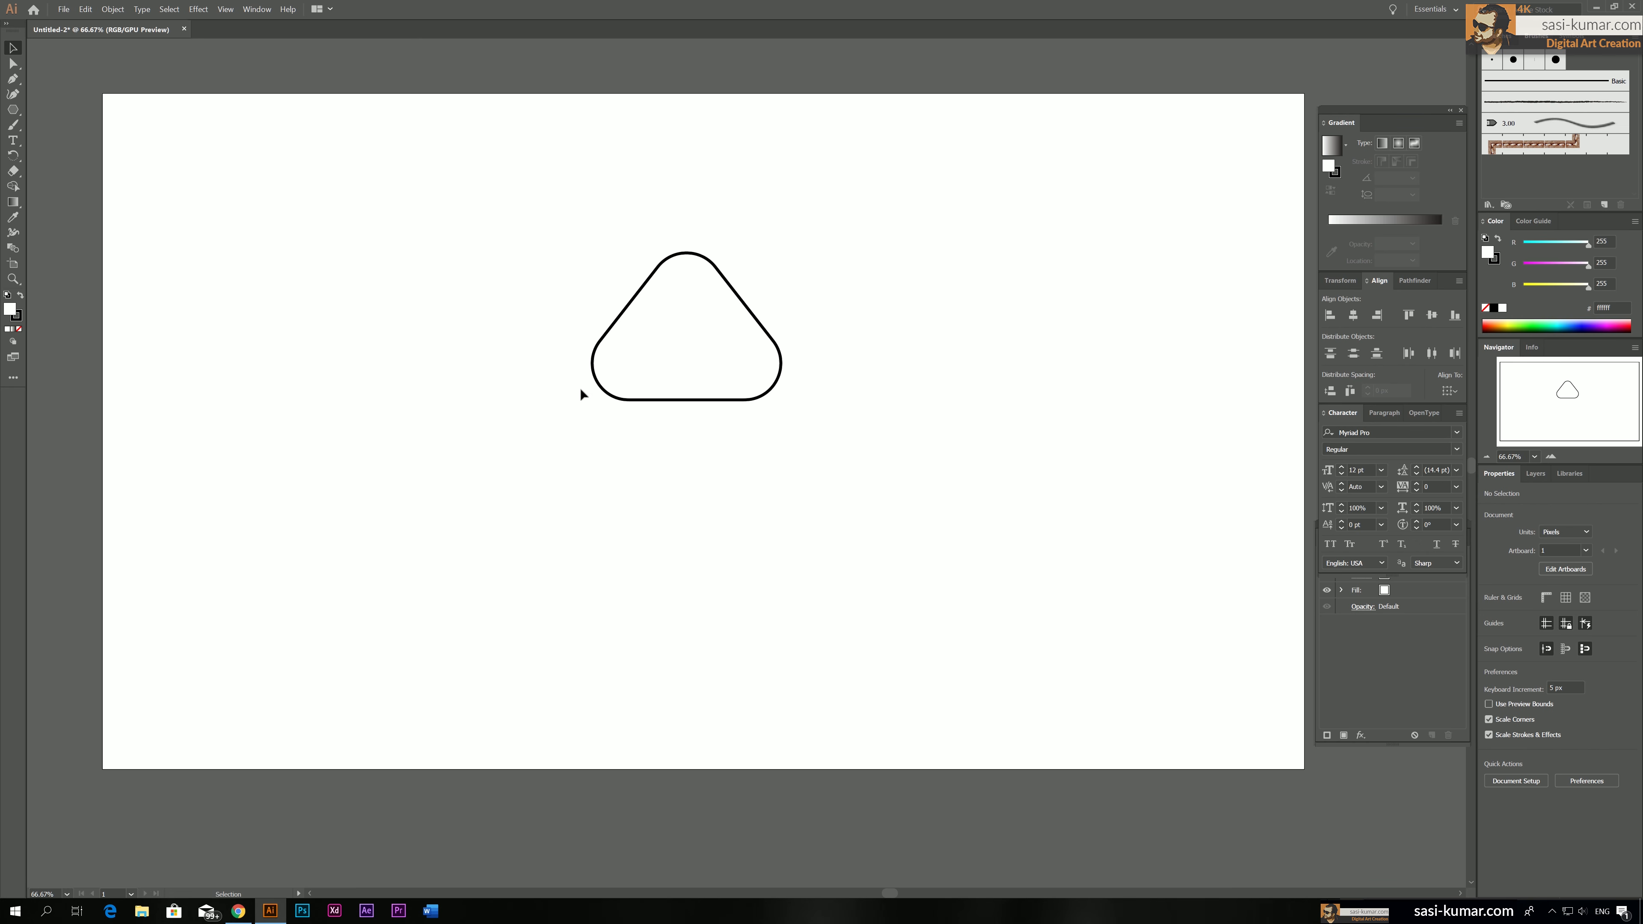
Draw a rectangle of about 181 × 167 px directly beneath the flat base of the rounded triangle
left_click(12, 109)
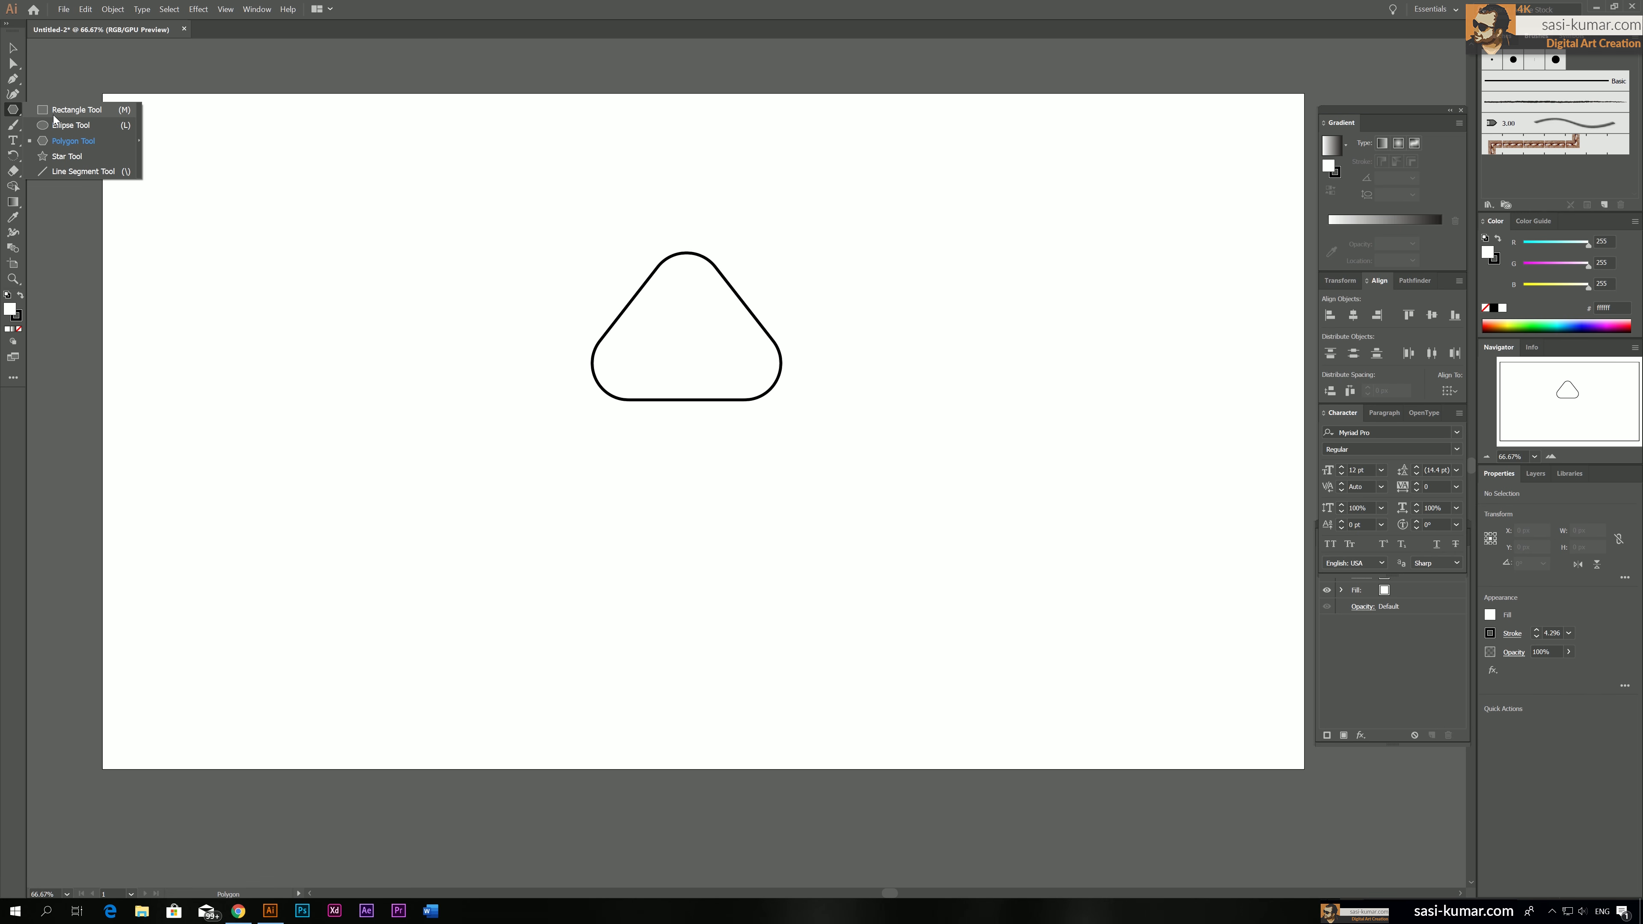
left_click(53, 115)
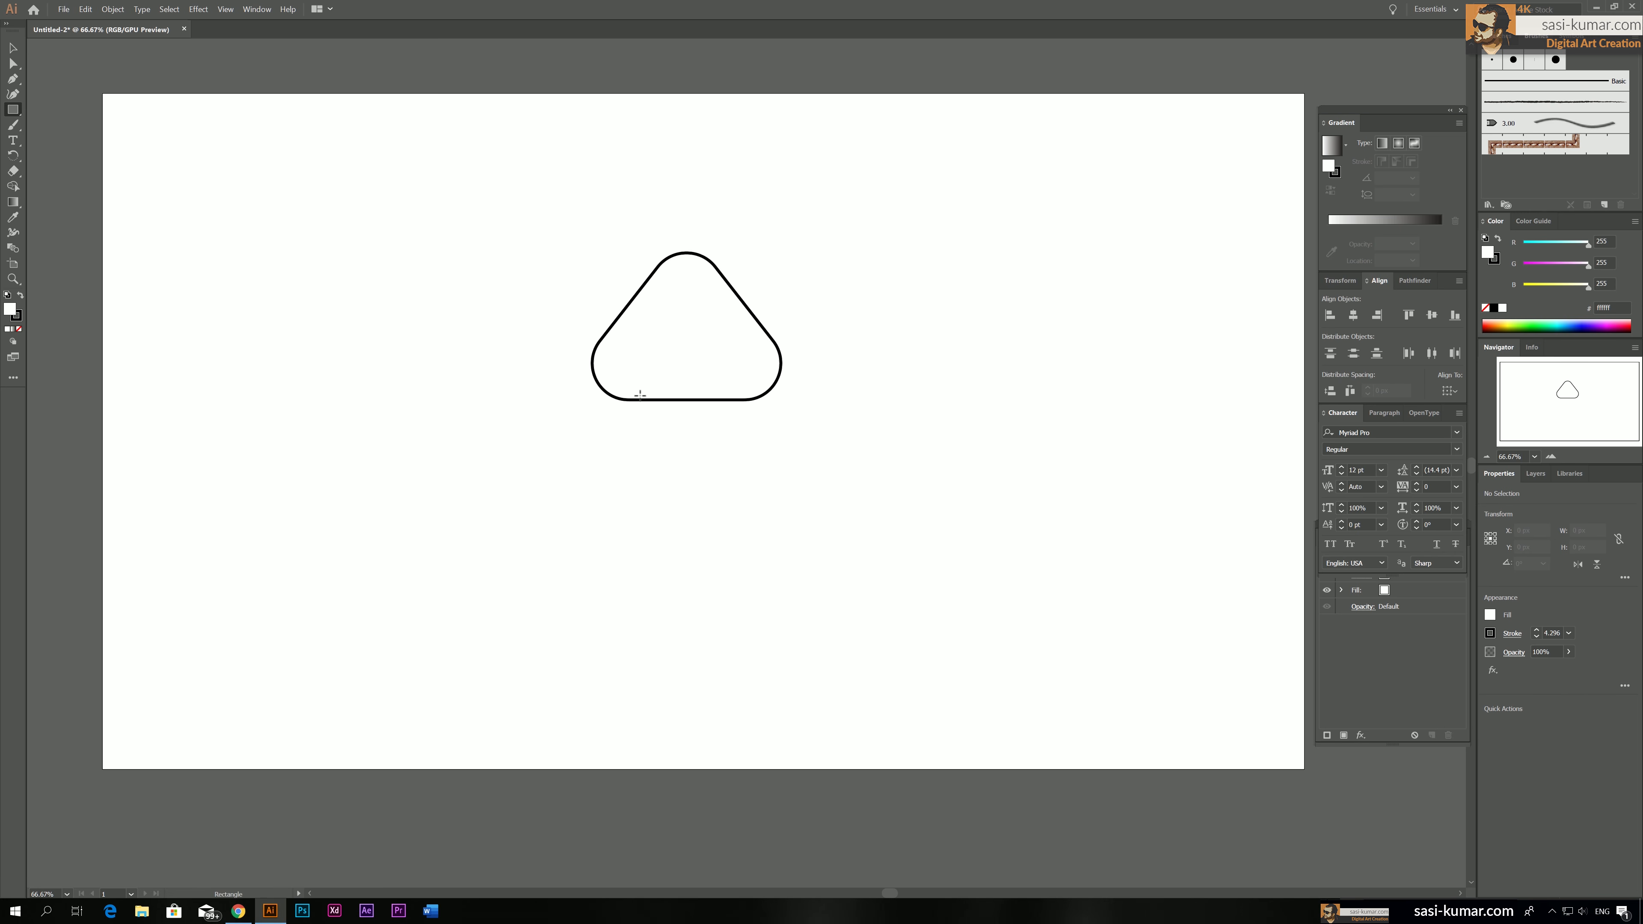
left_click_drag(637, 402, 750, 506)
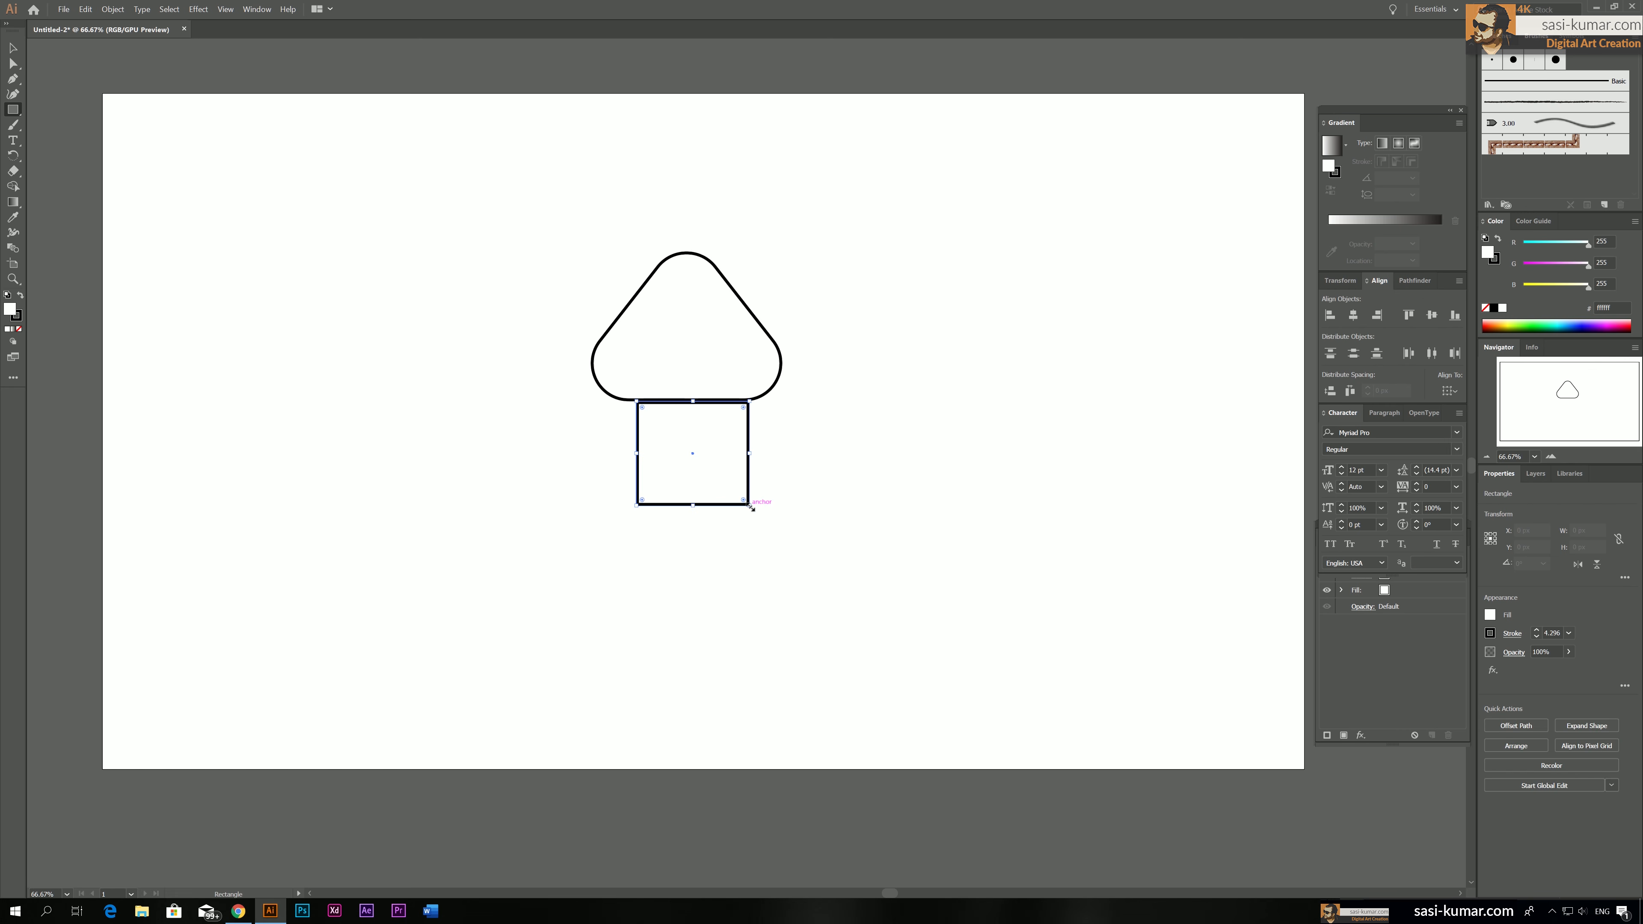
Round only the two lower corners of the rectangle to a radius of about 56 px
left_click(13, 63)
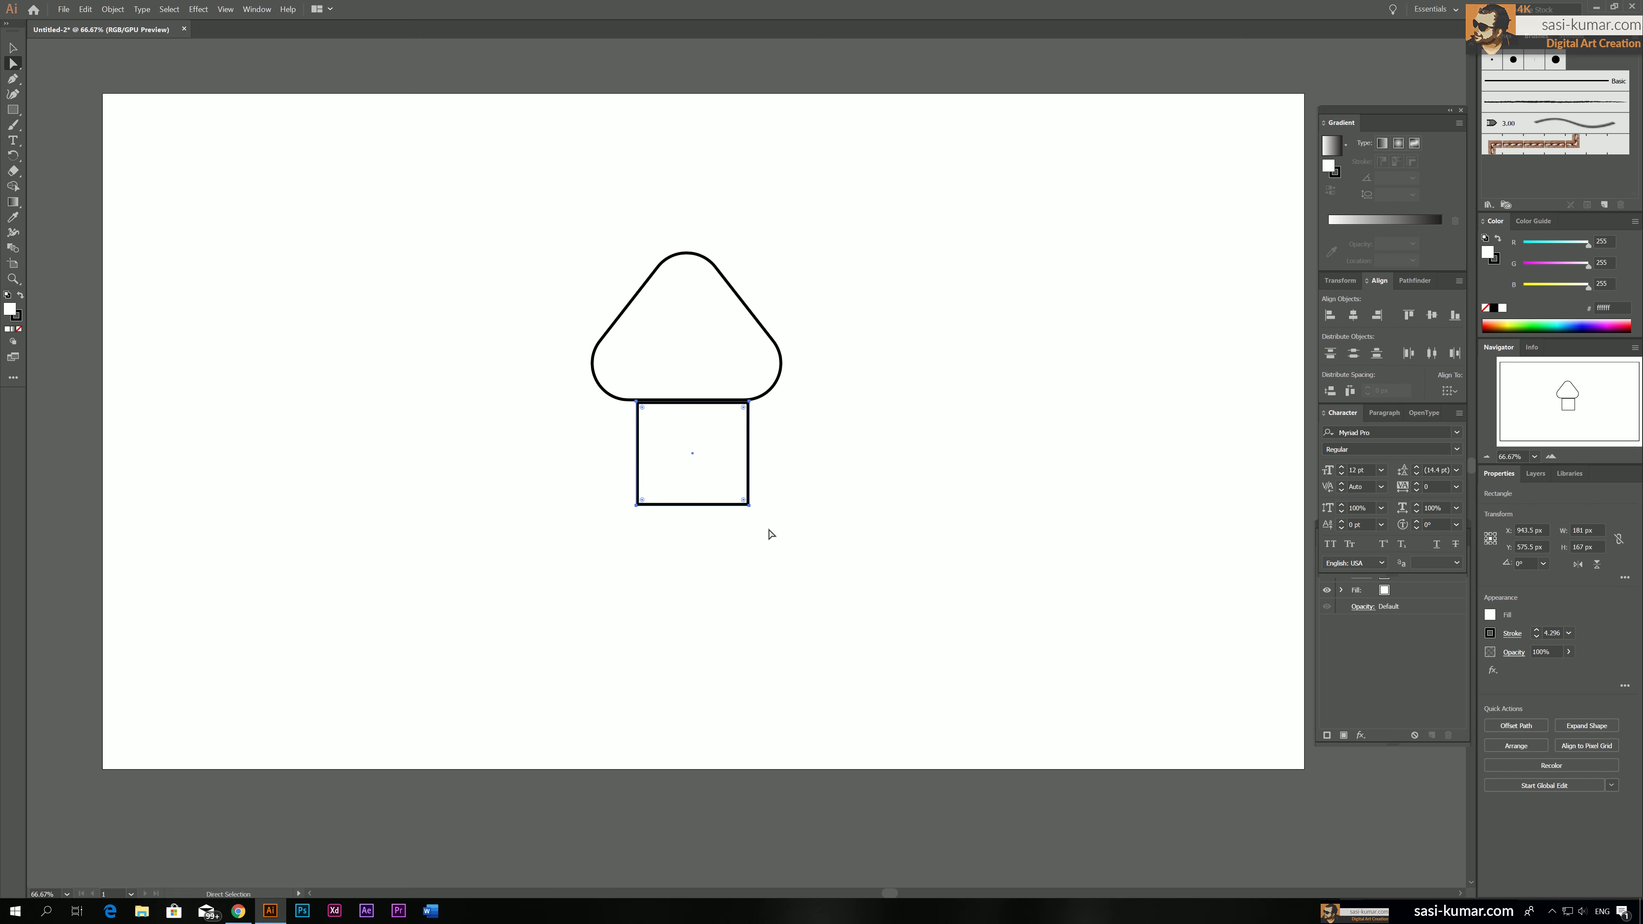
left_click(637, 481)
left_click_drag(608, 486, 608, 486)
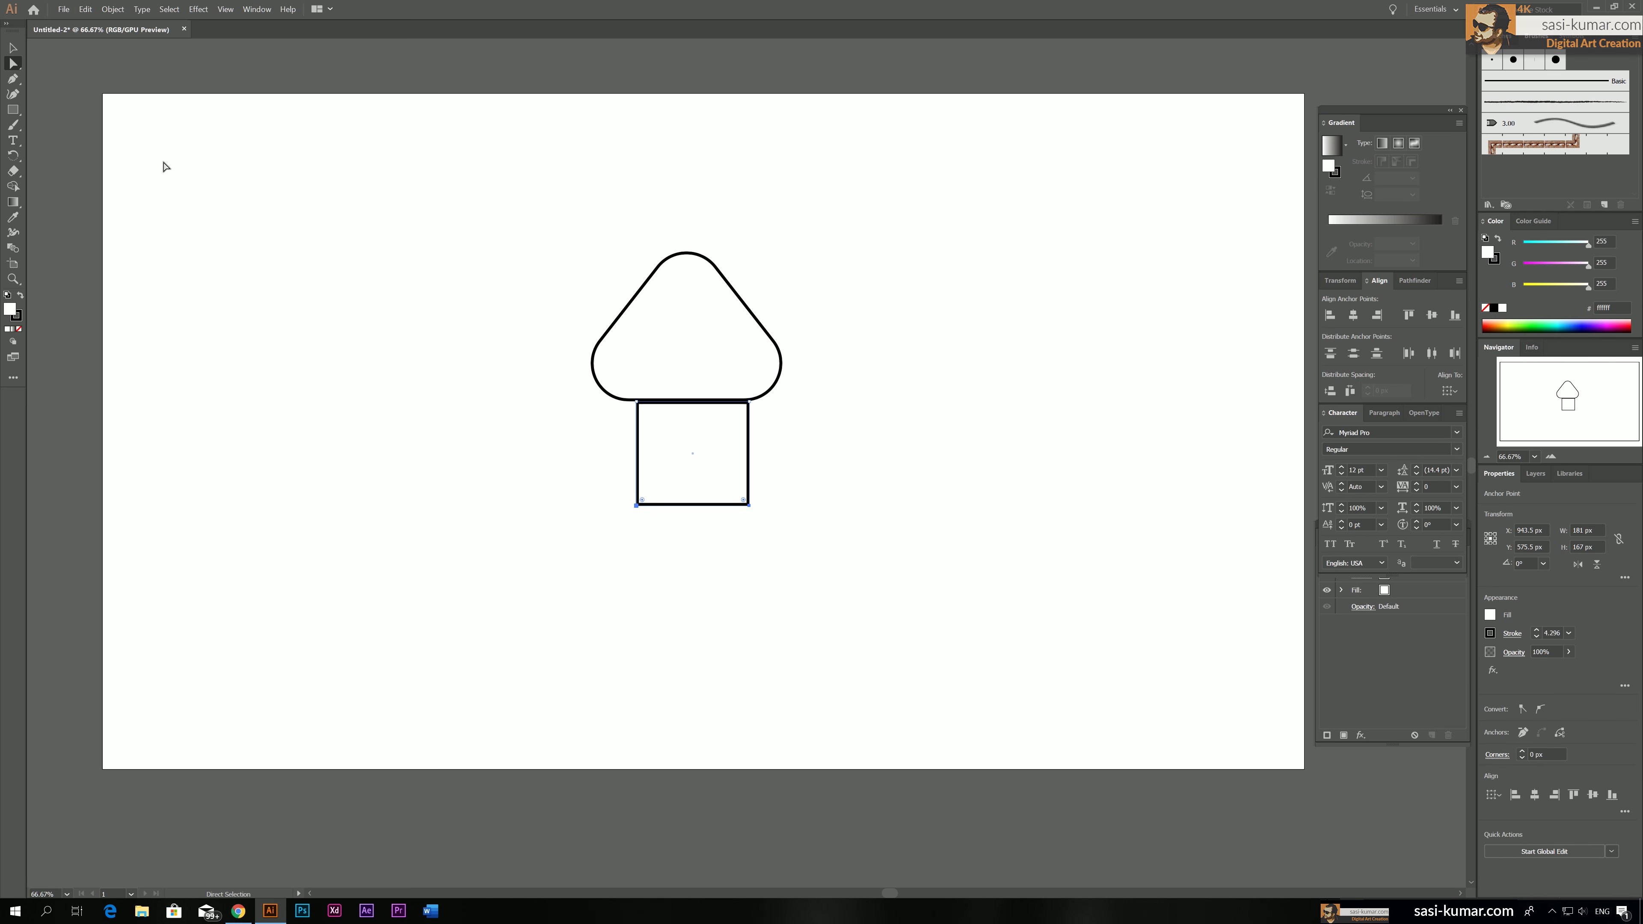
left_click_drag(744, 501, 733, 459)
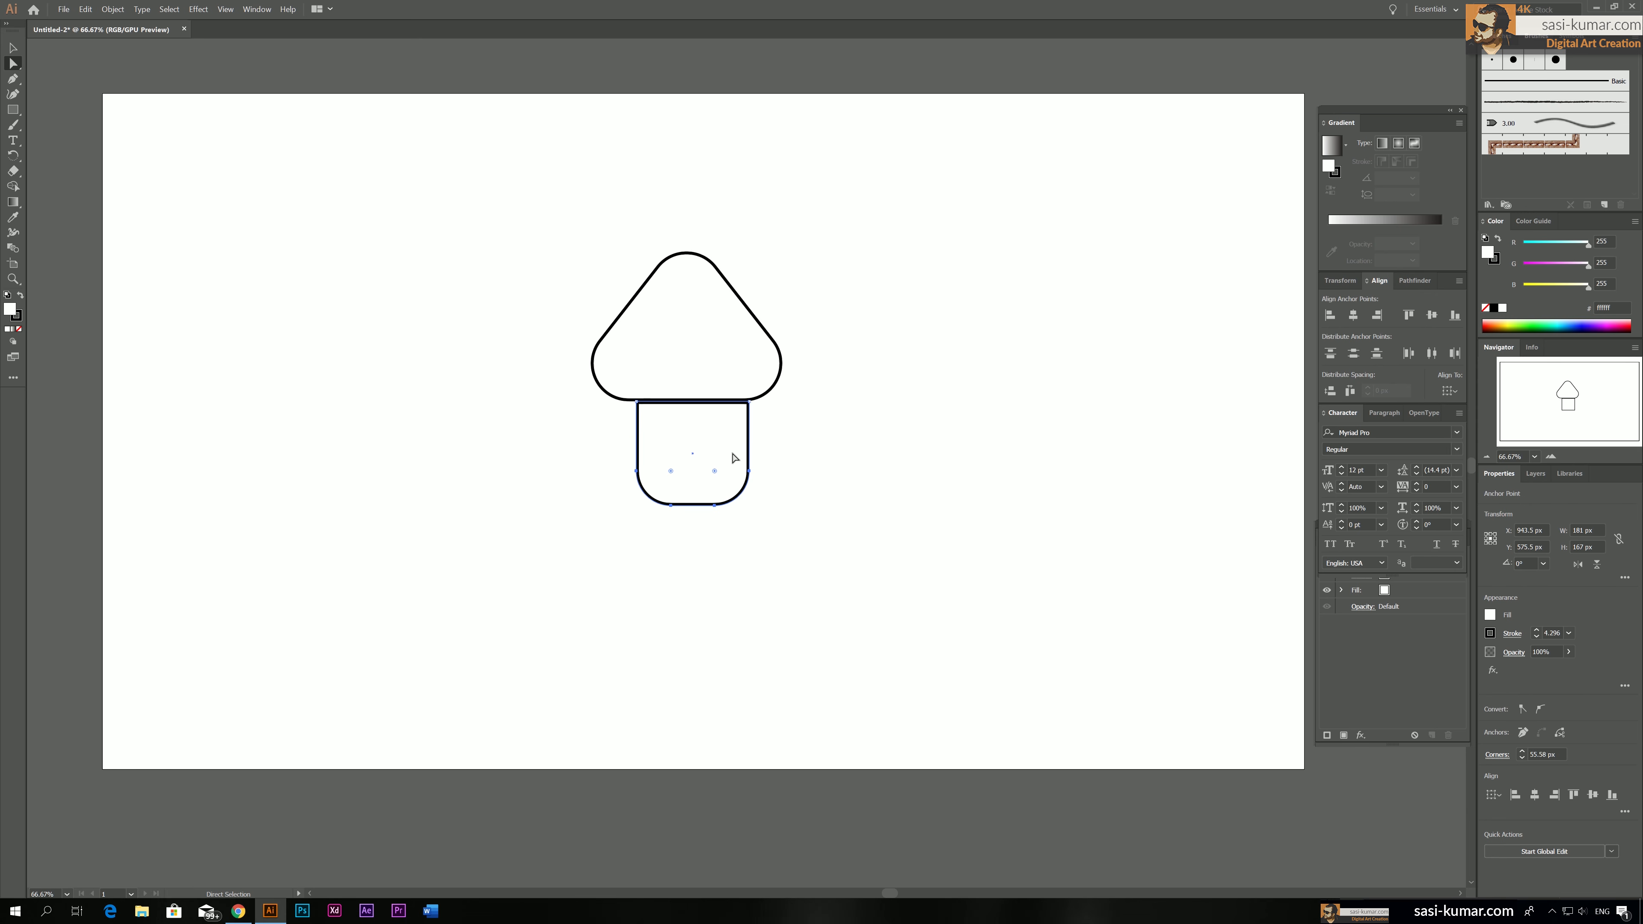
Move the round-bottomed rectangle down, leaving a gap below the rounded triangle and centring it beneath, then deselect it
key("v")
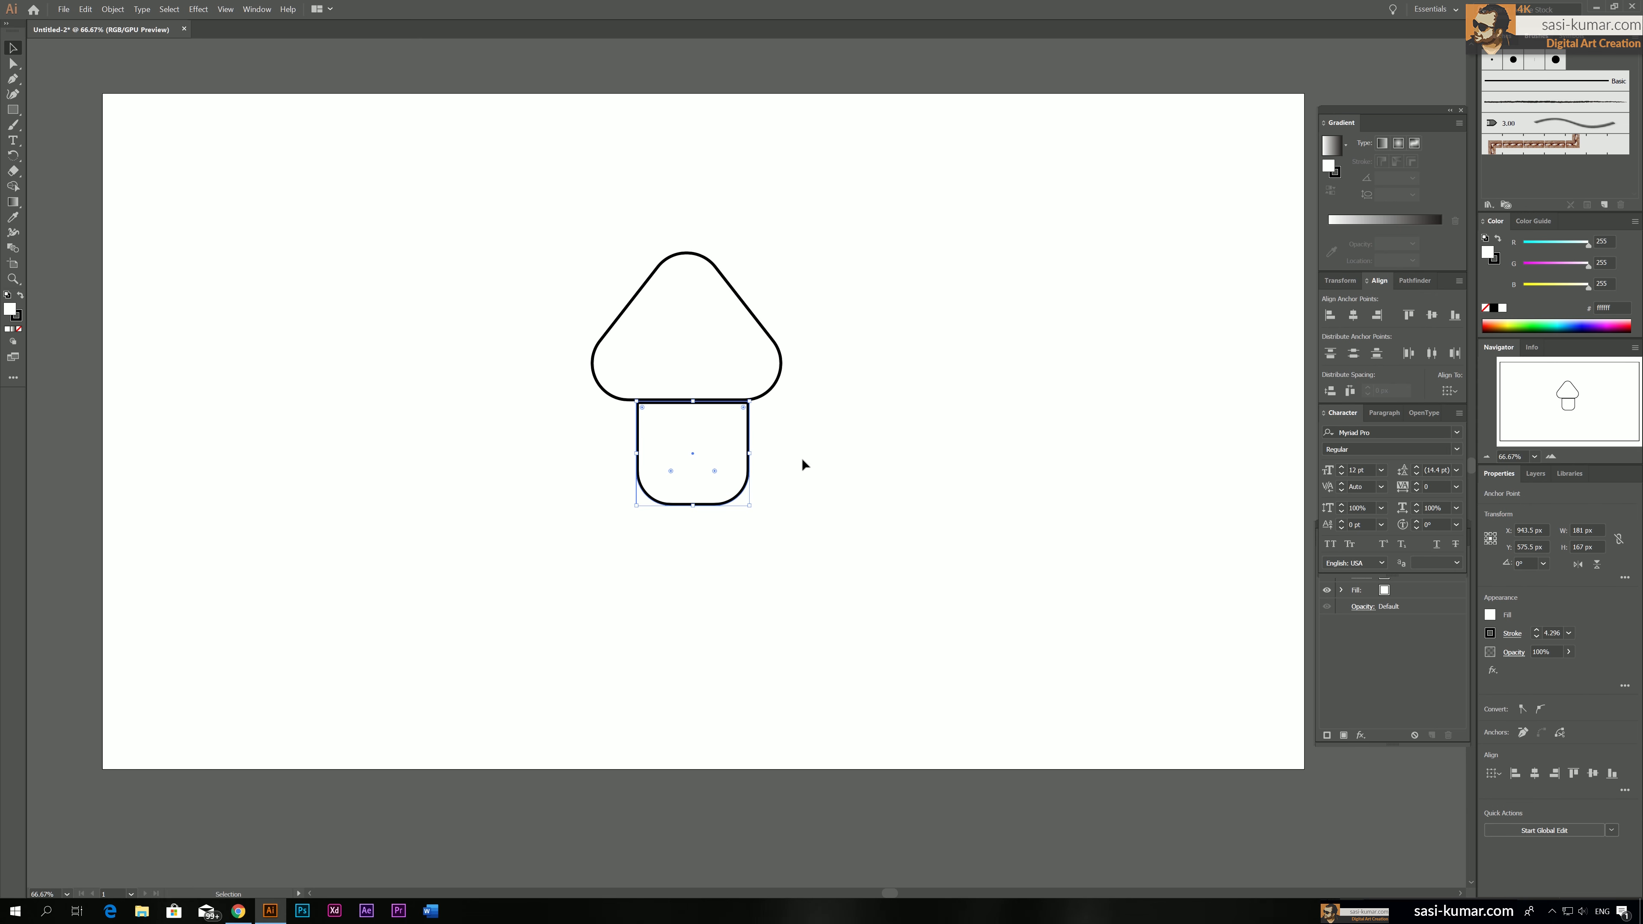
left_click(626, 410)
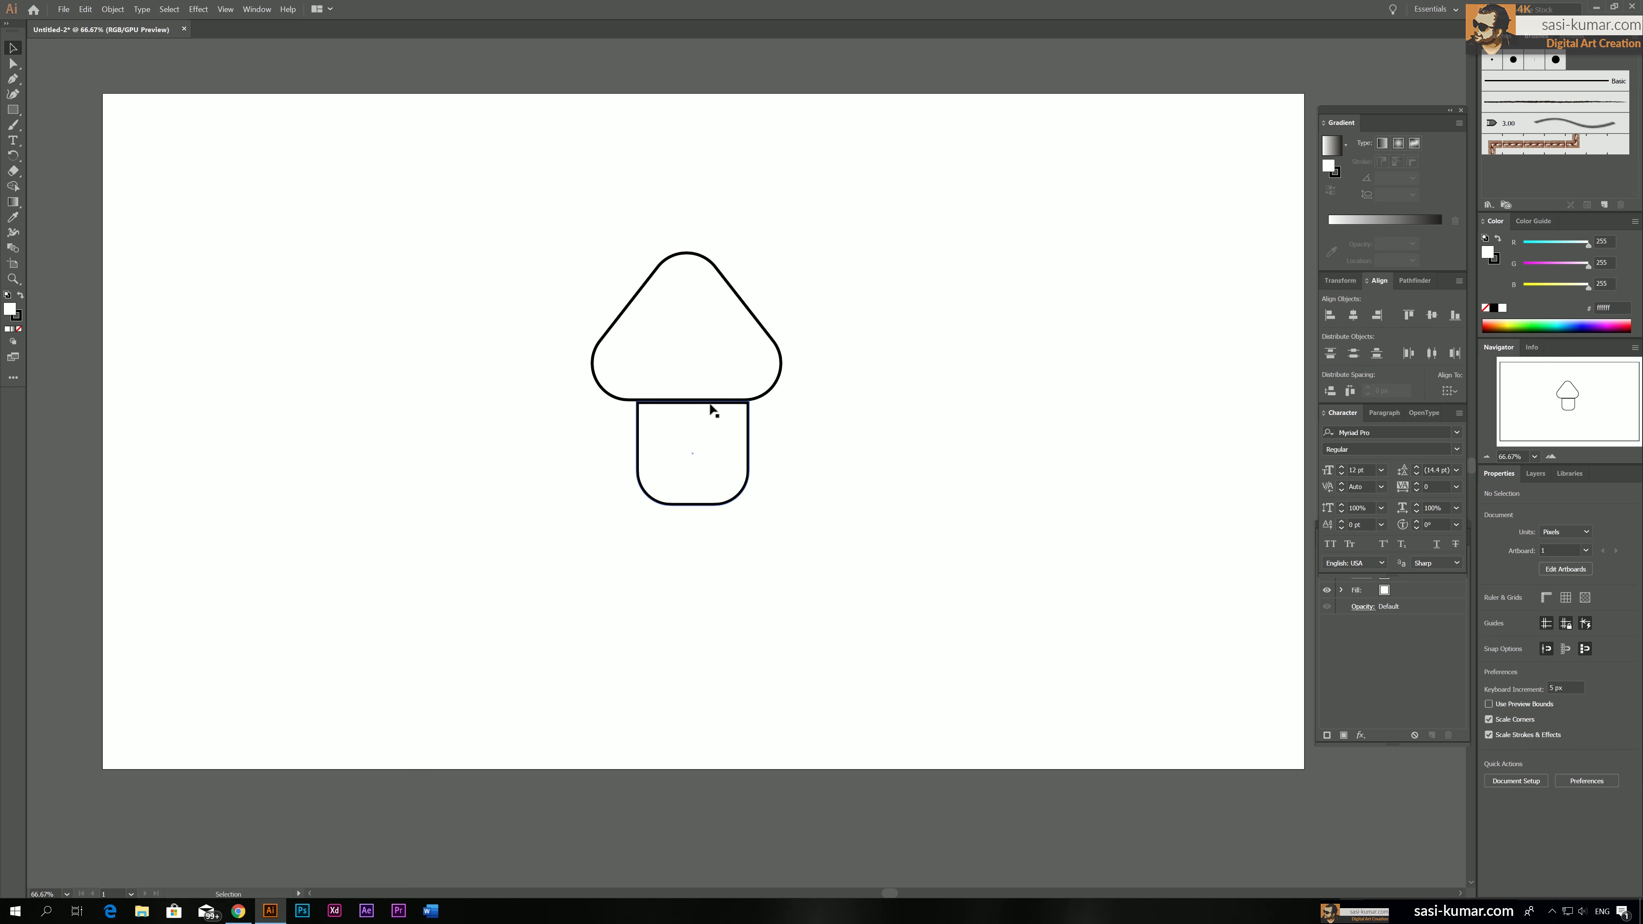
left_click_drag(708, 406, 702, 483)
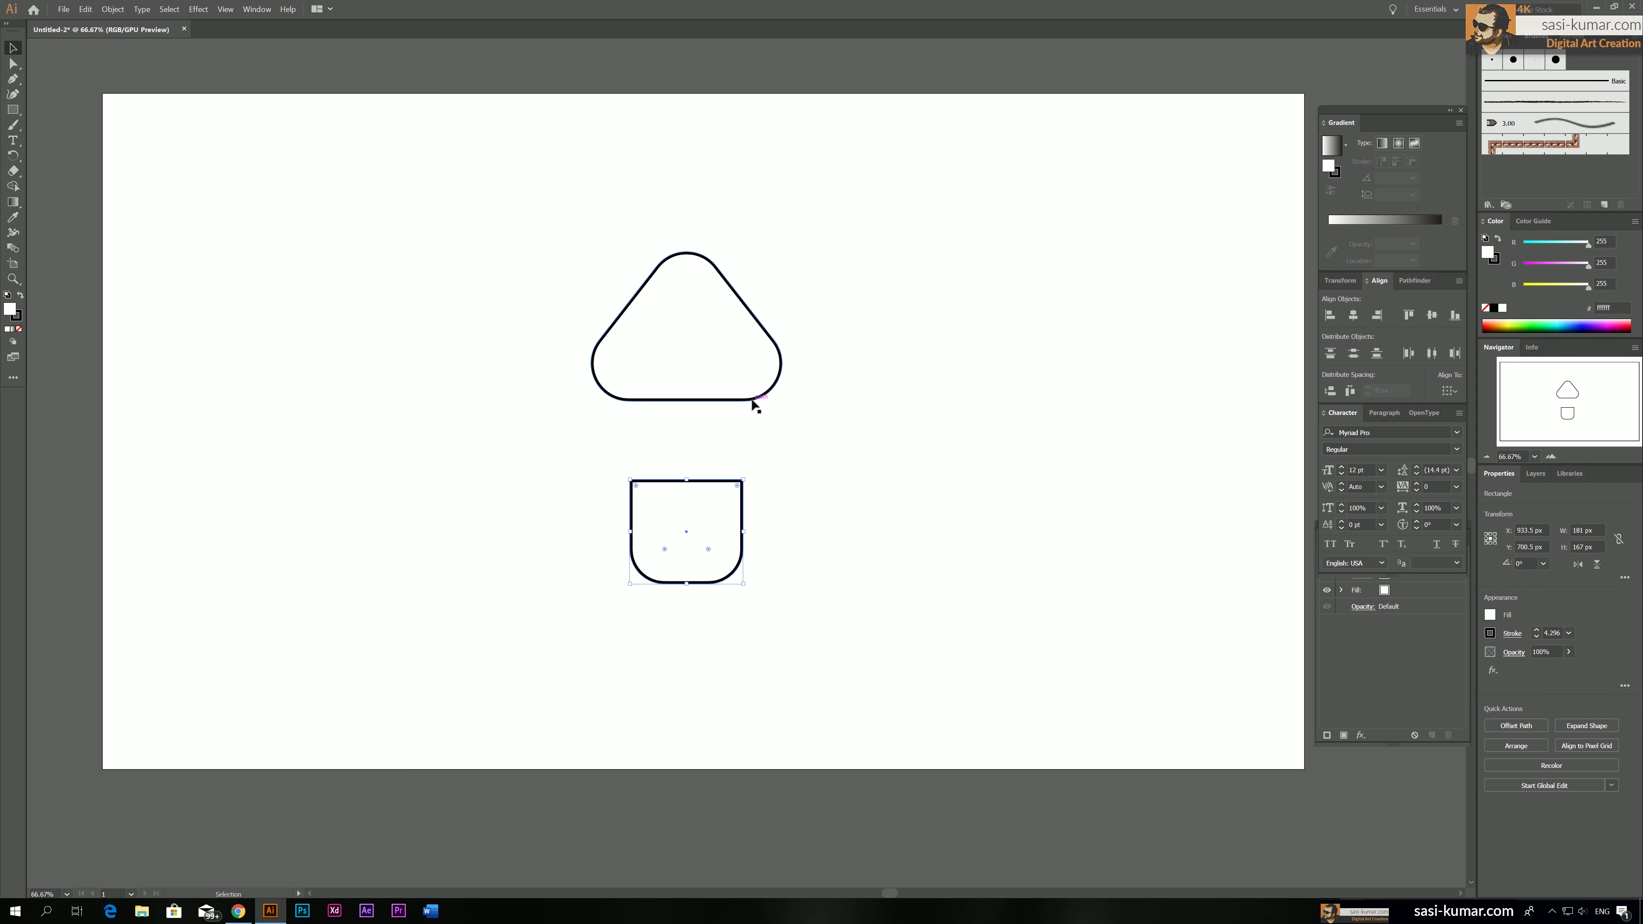
left_click(726, 442)
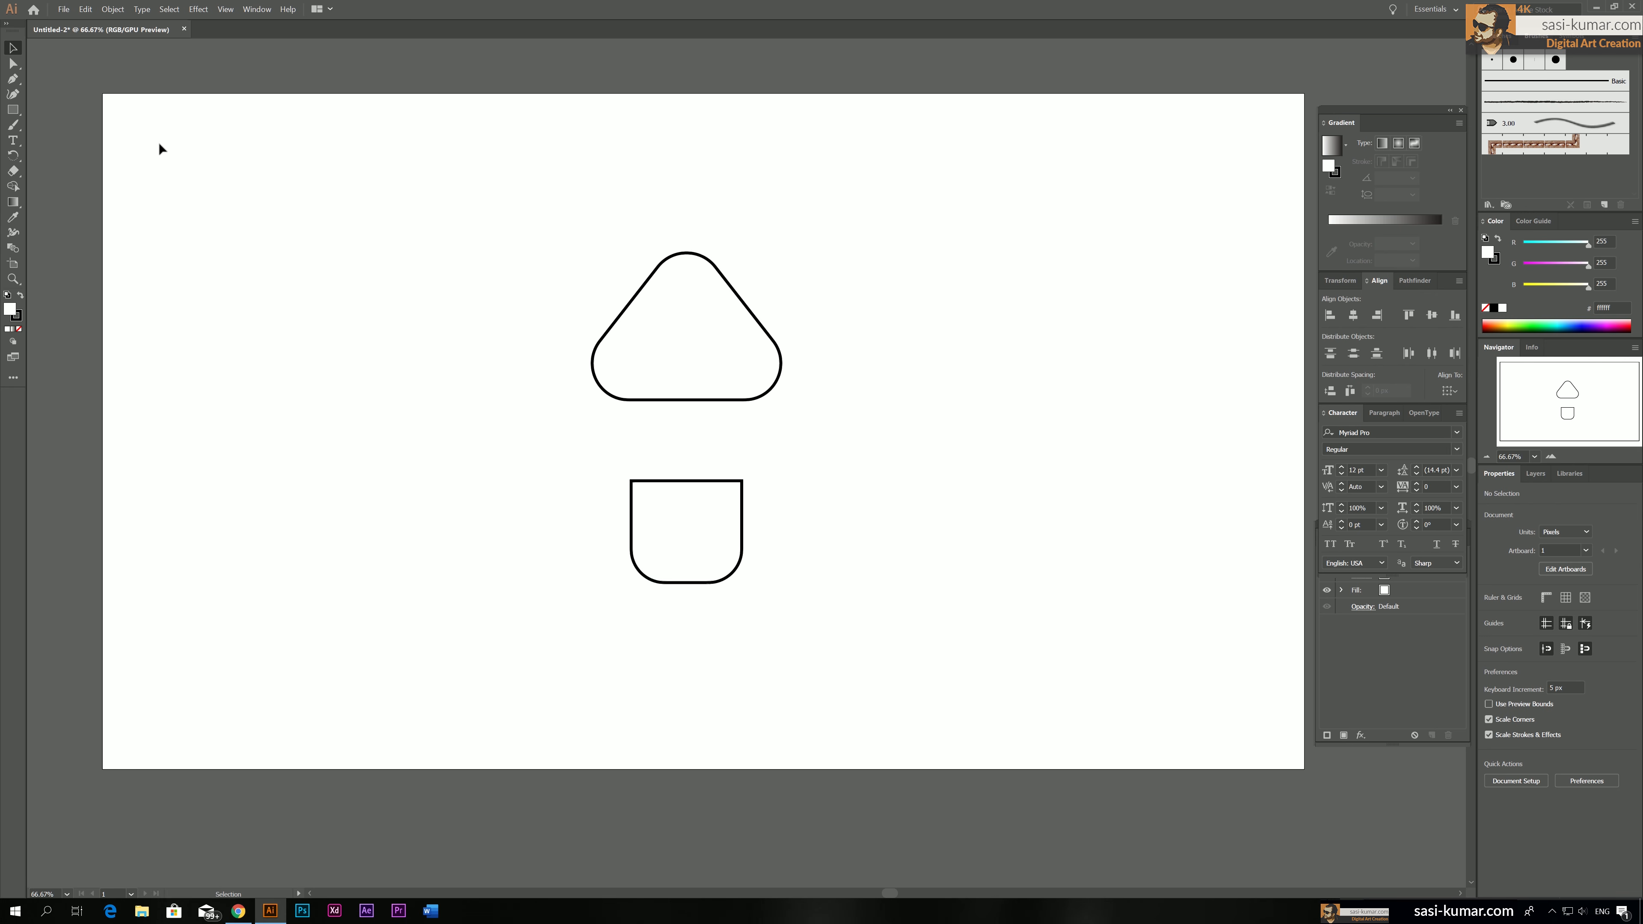
Add an anchor point at the middle of the round-bottomed rectangle's top edge
left_click(705, 561)
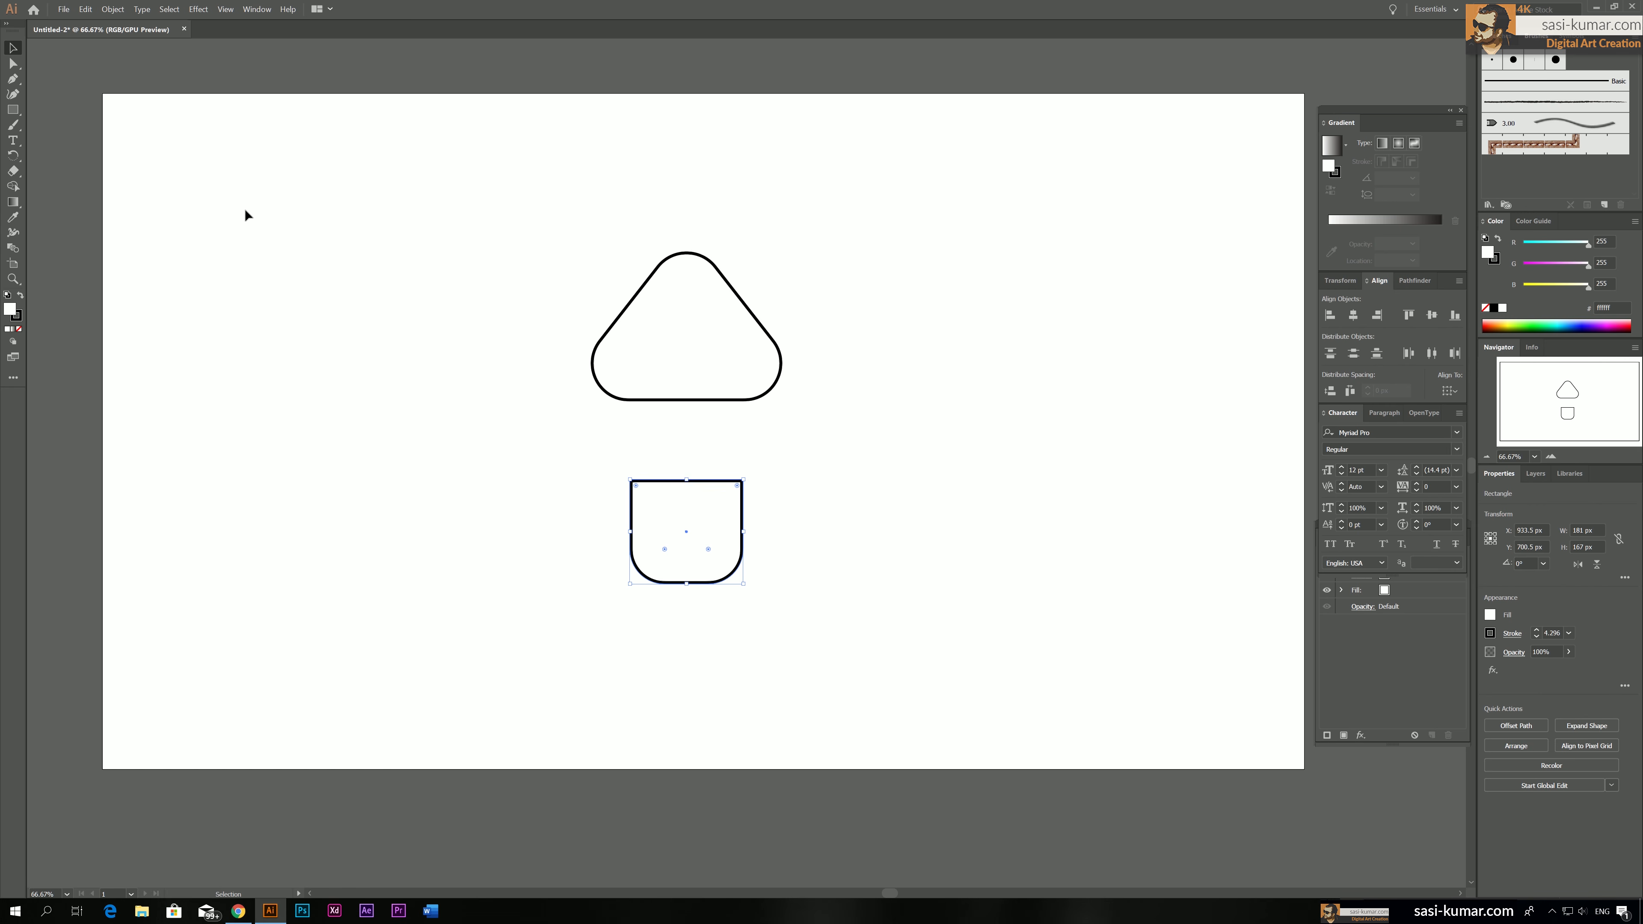
left_click(13, 81)
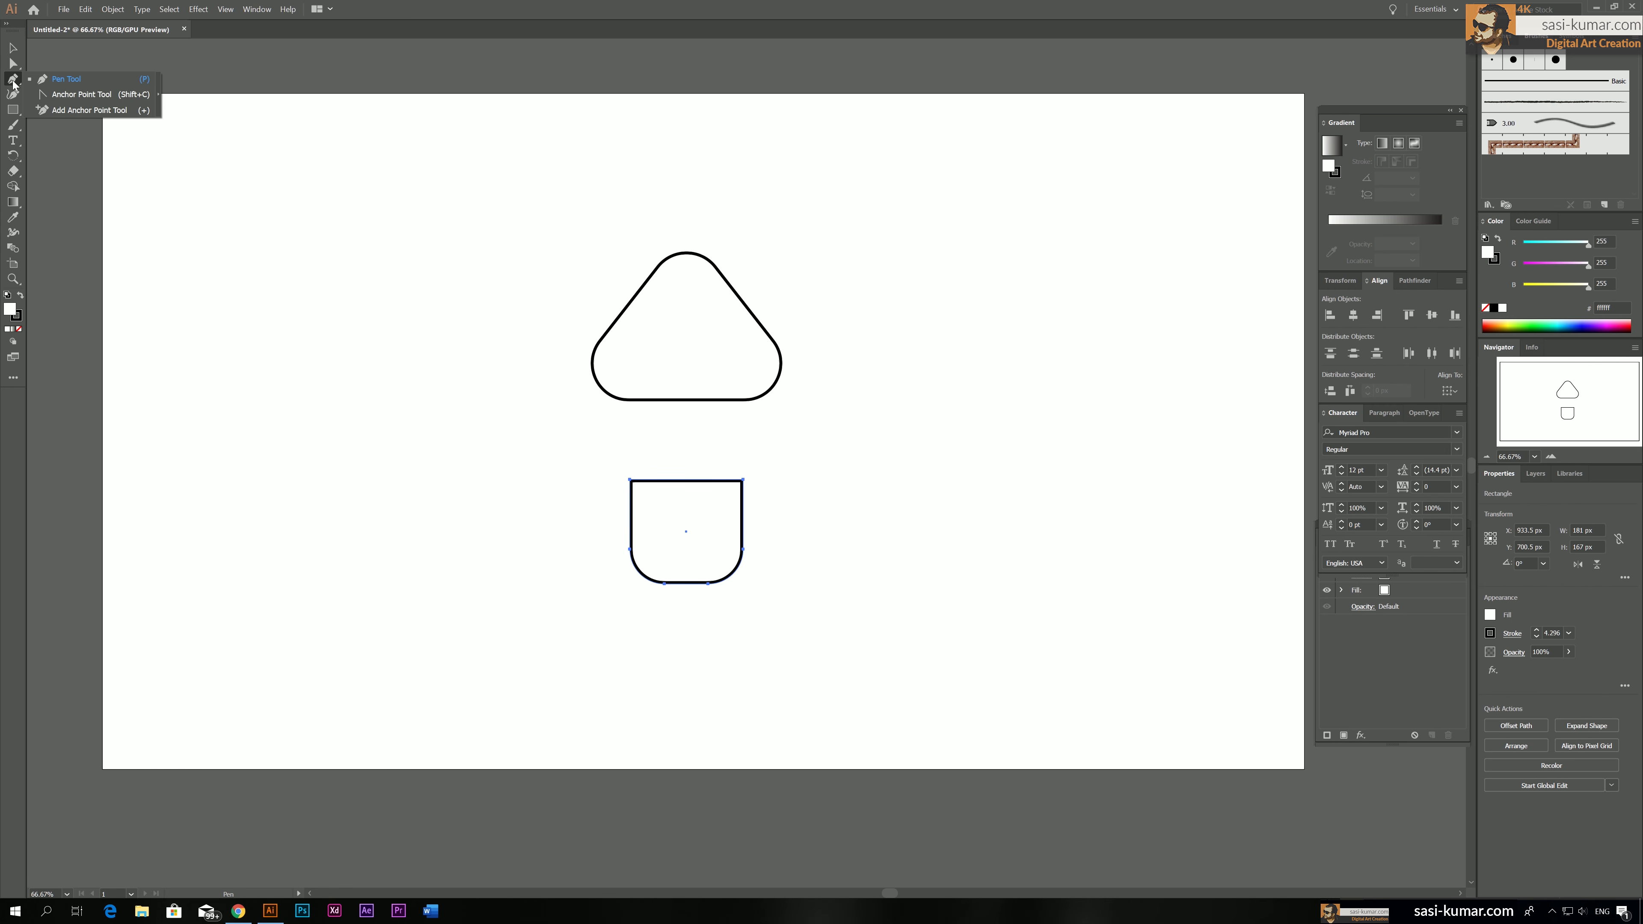
left_click(84, 111)
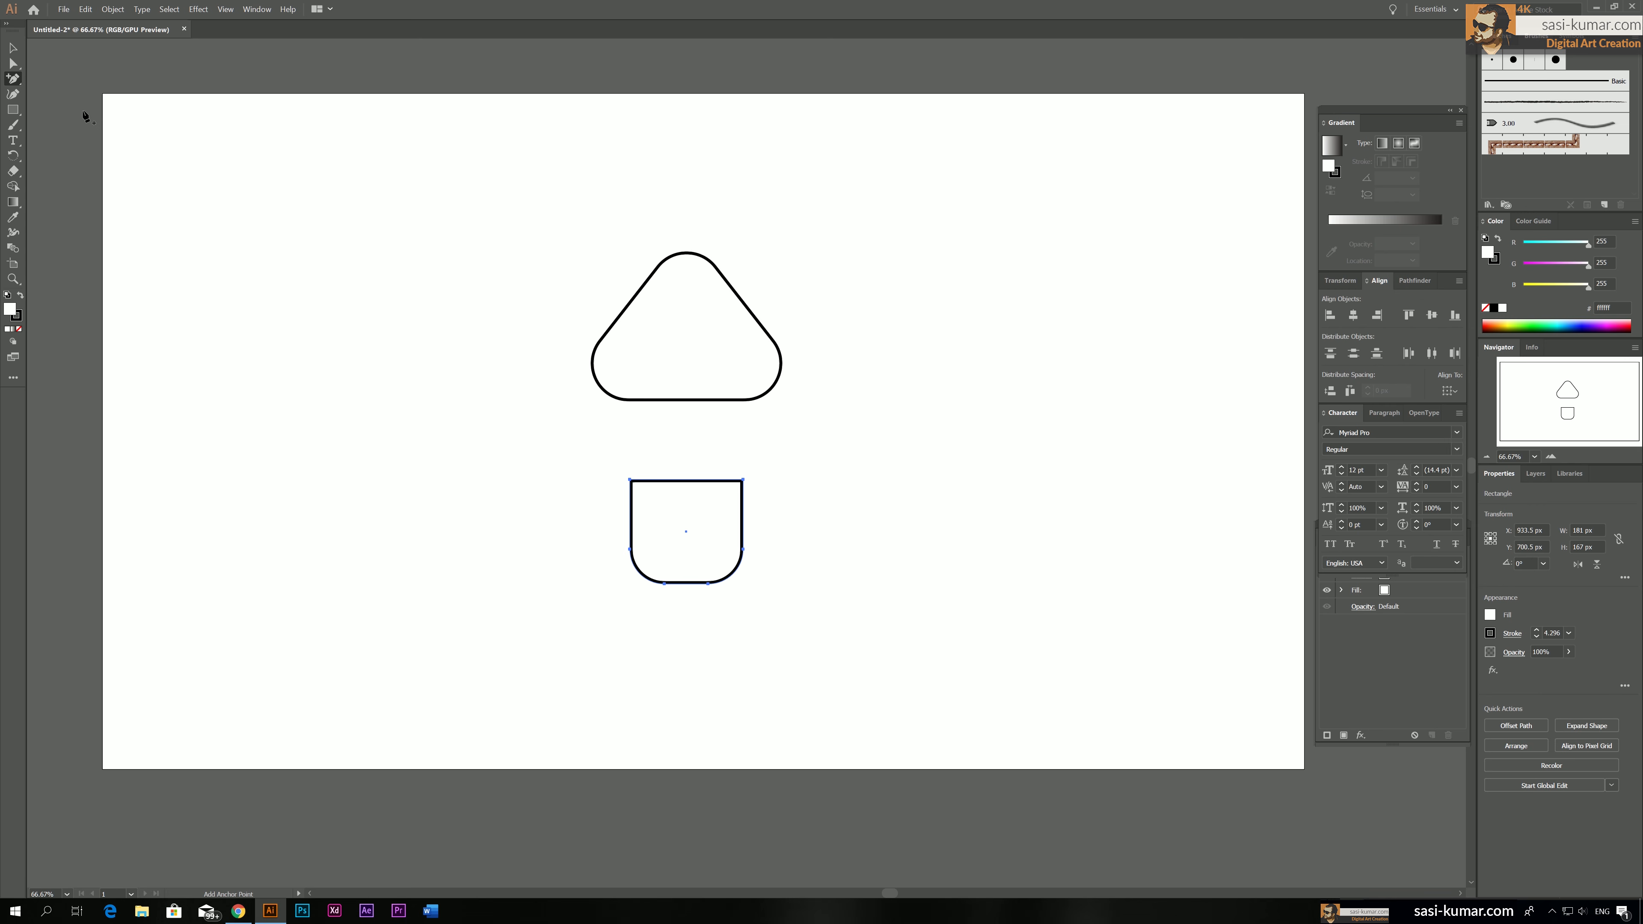
left_click(684, 481)
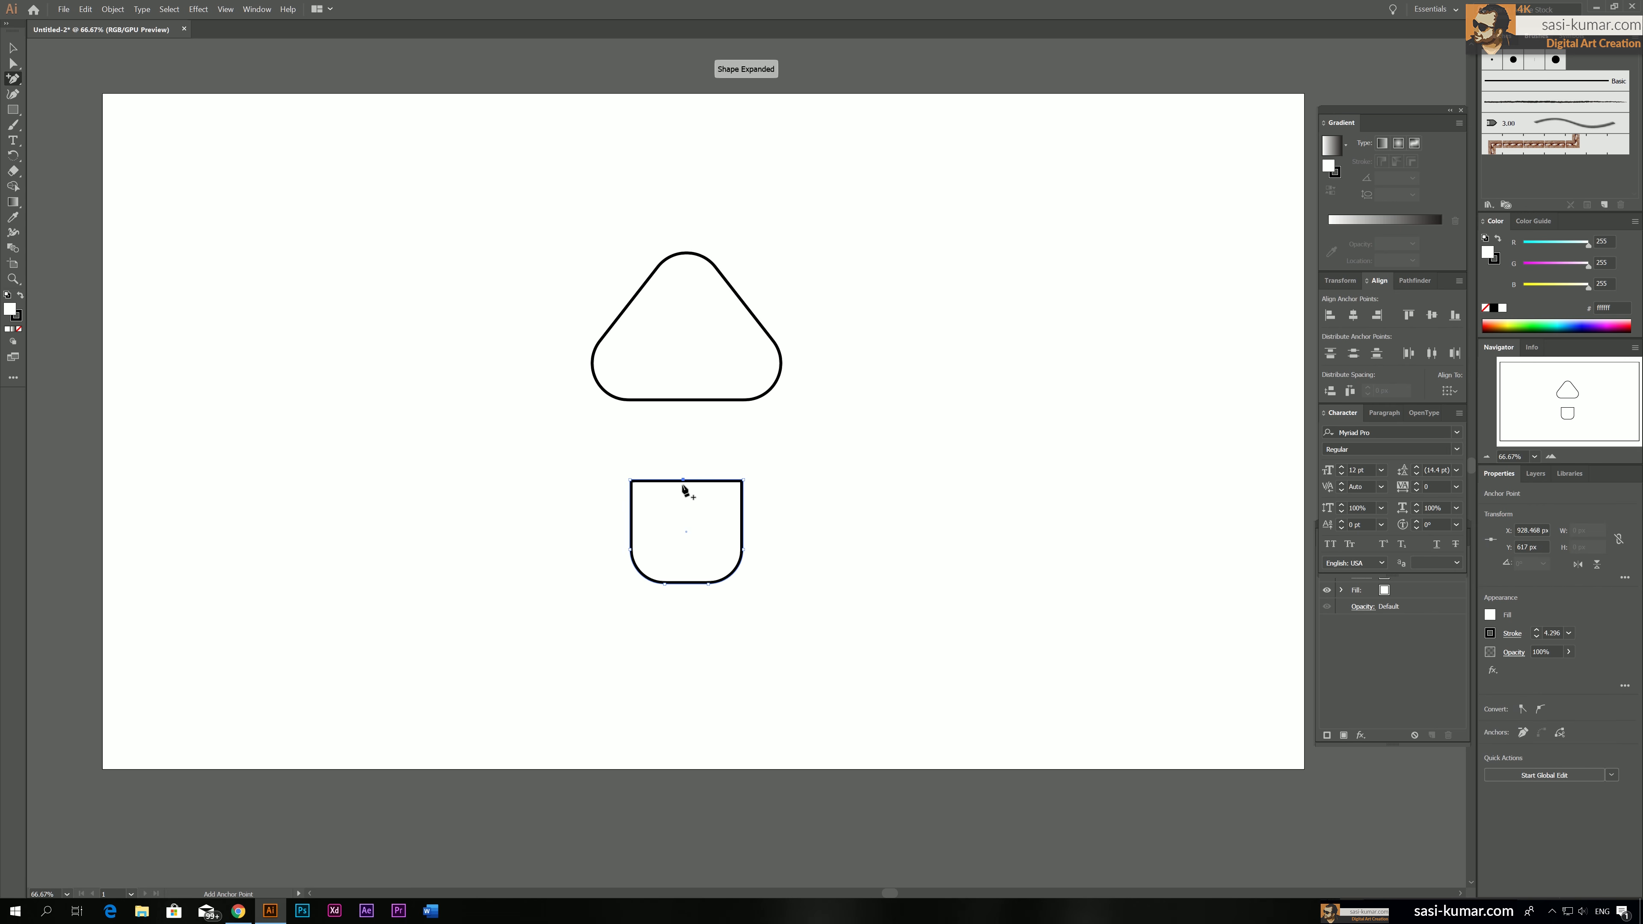
Raise the new top anchor point and scale its handles outward to form a symmetrical dome, making the shape about 215 px tall
left_click(17, 66)
left_click_drag(683, 480, 745, 451)
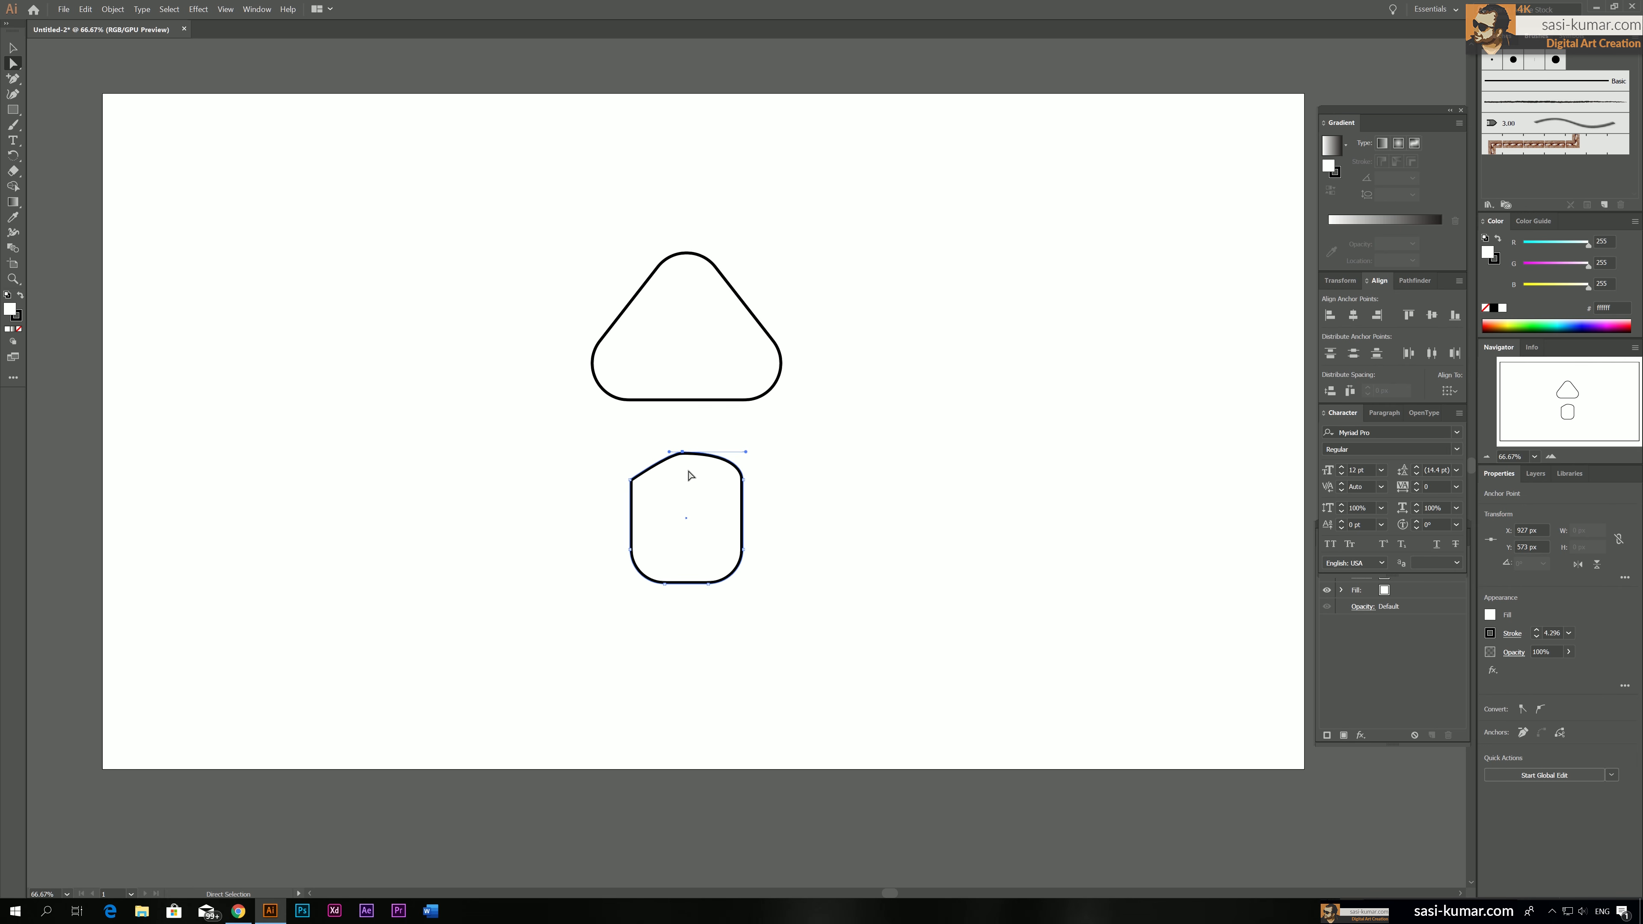
key("v")
key("ctrl+z")
key("s")
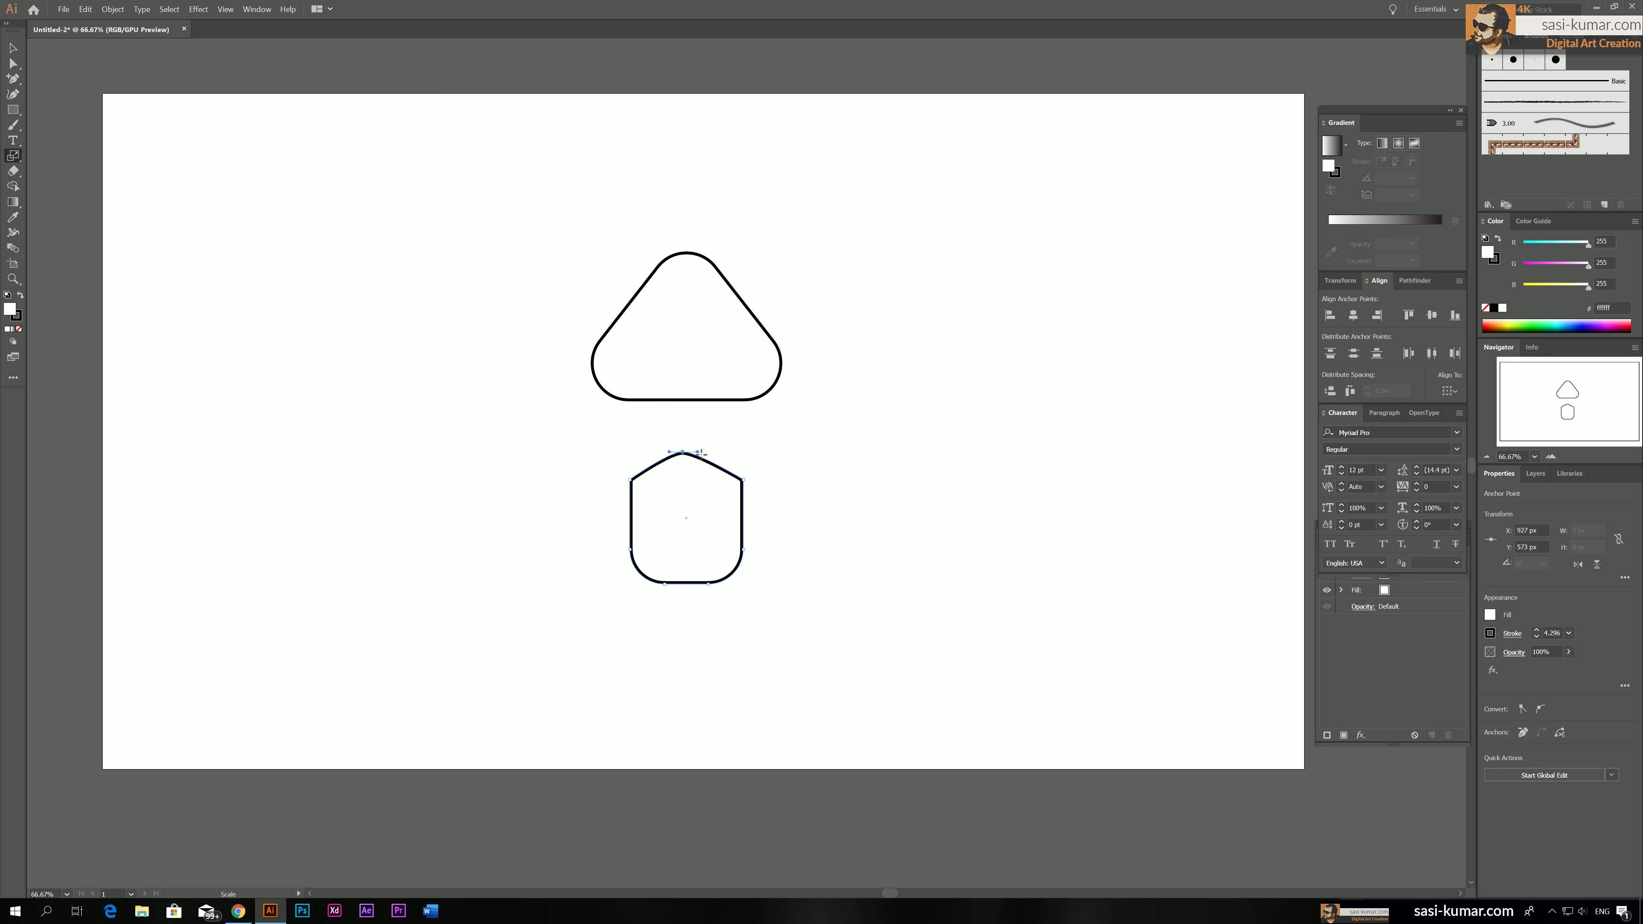
mouse_move(698, 452)
left_mouse_down()
mouse_move(740, 446)
mouse_move(686, 452)
left_mouse_up()
key("a")
left_click(794, 408)
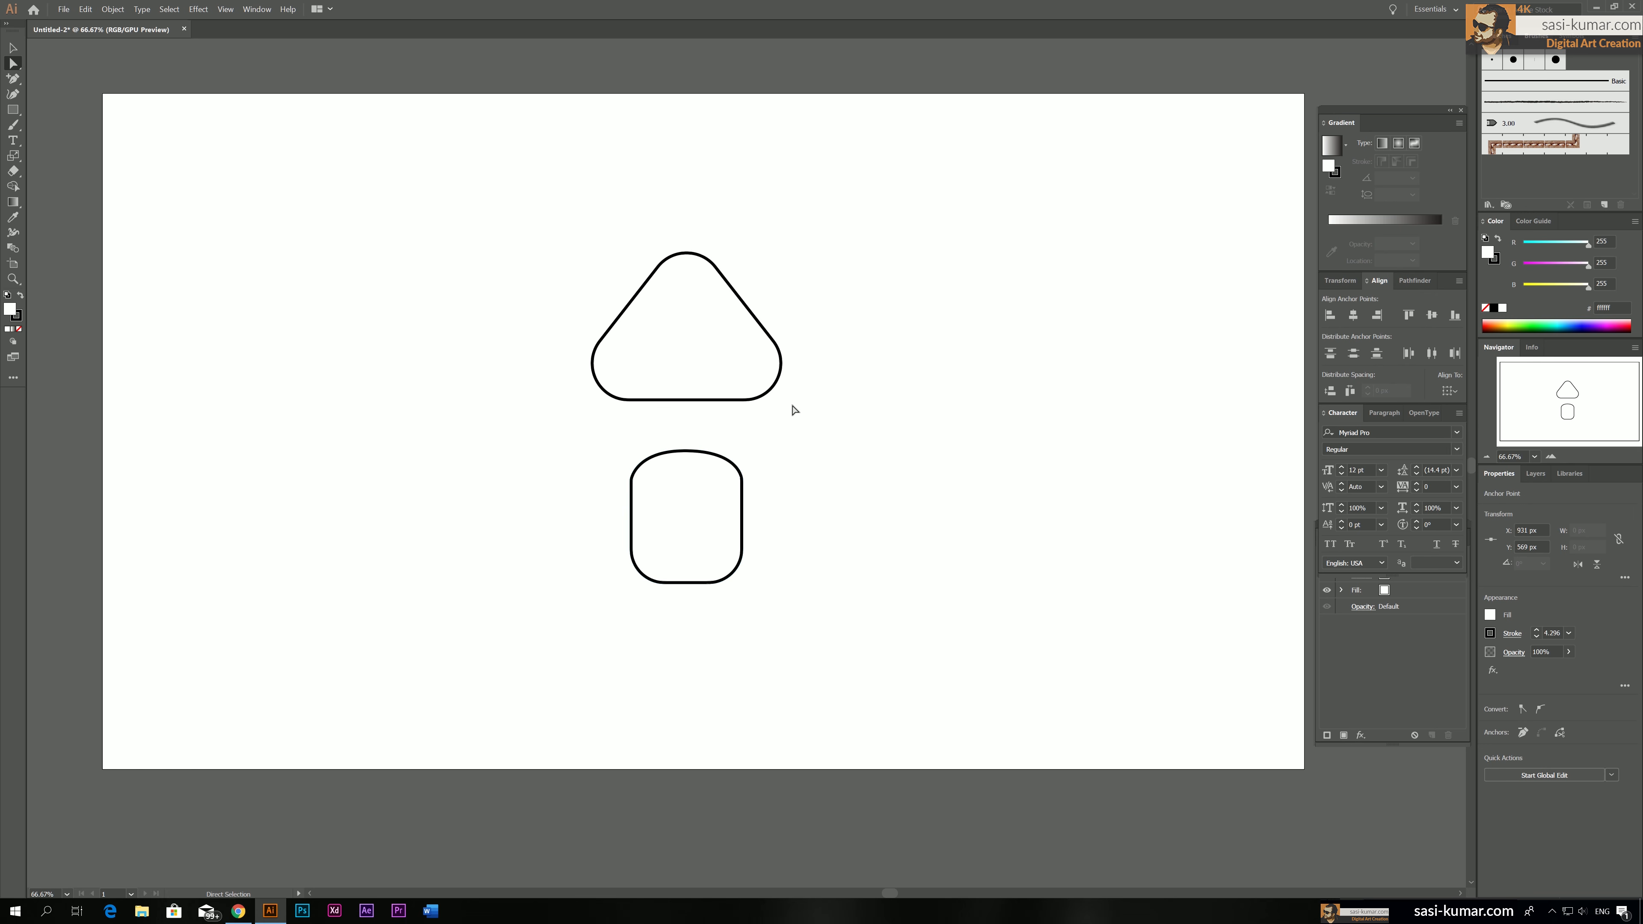
Move the domed shape up so its curved top overlaps the base of the rounded triangle as a mushroom stem
left_click(14, 51)
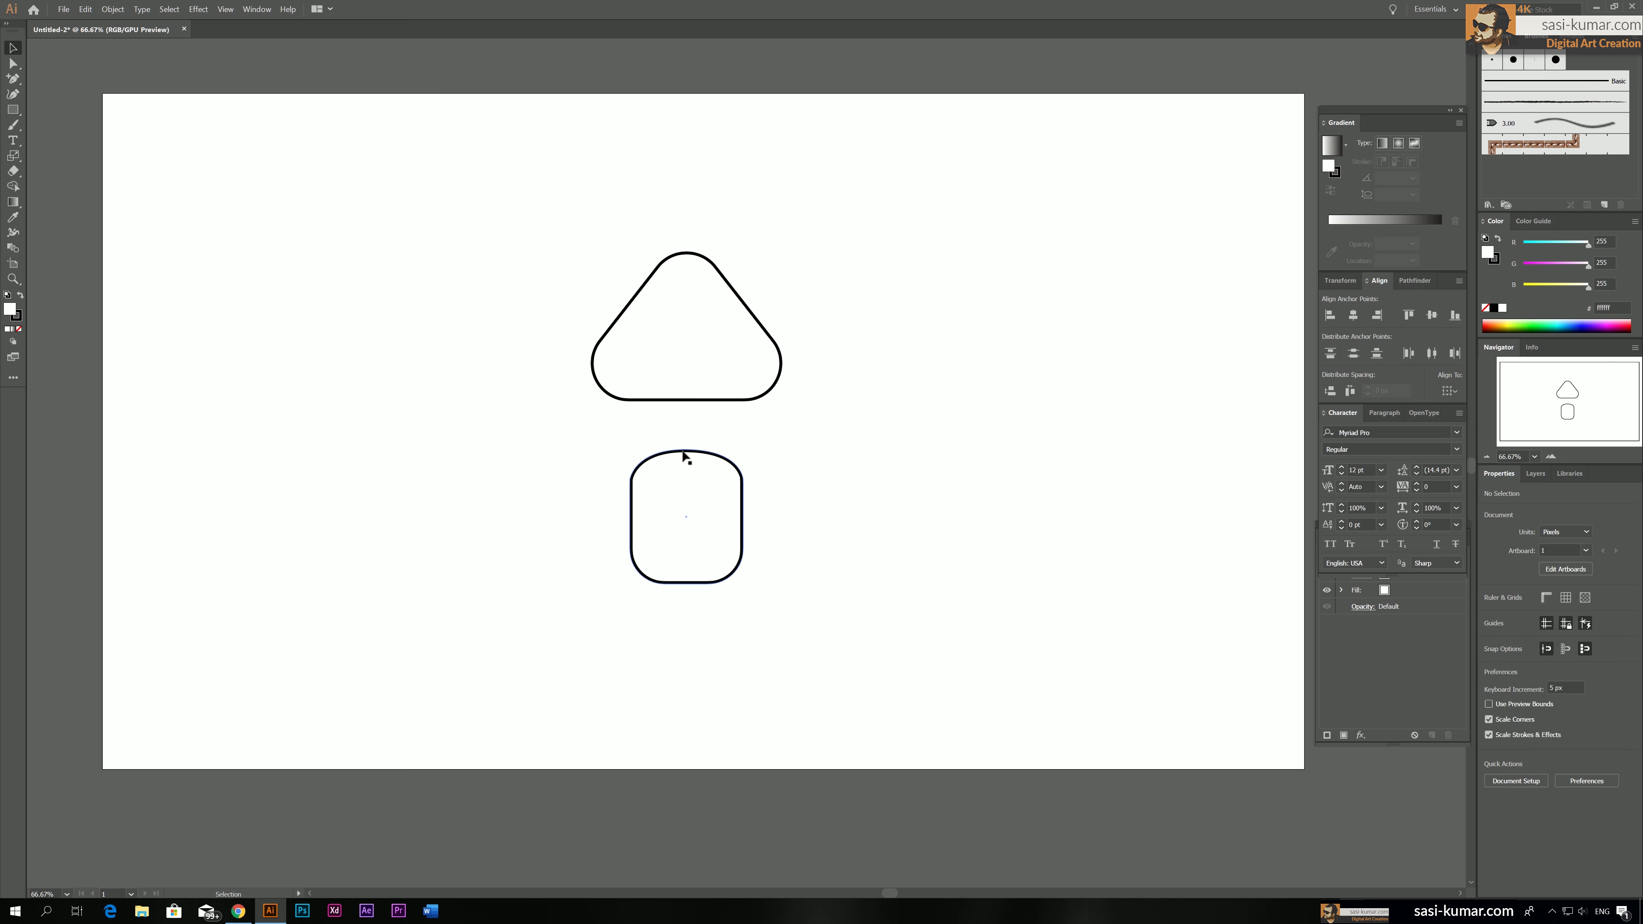
left_click_drag(682, 452, 684, 383)
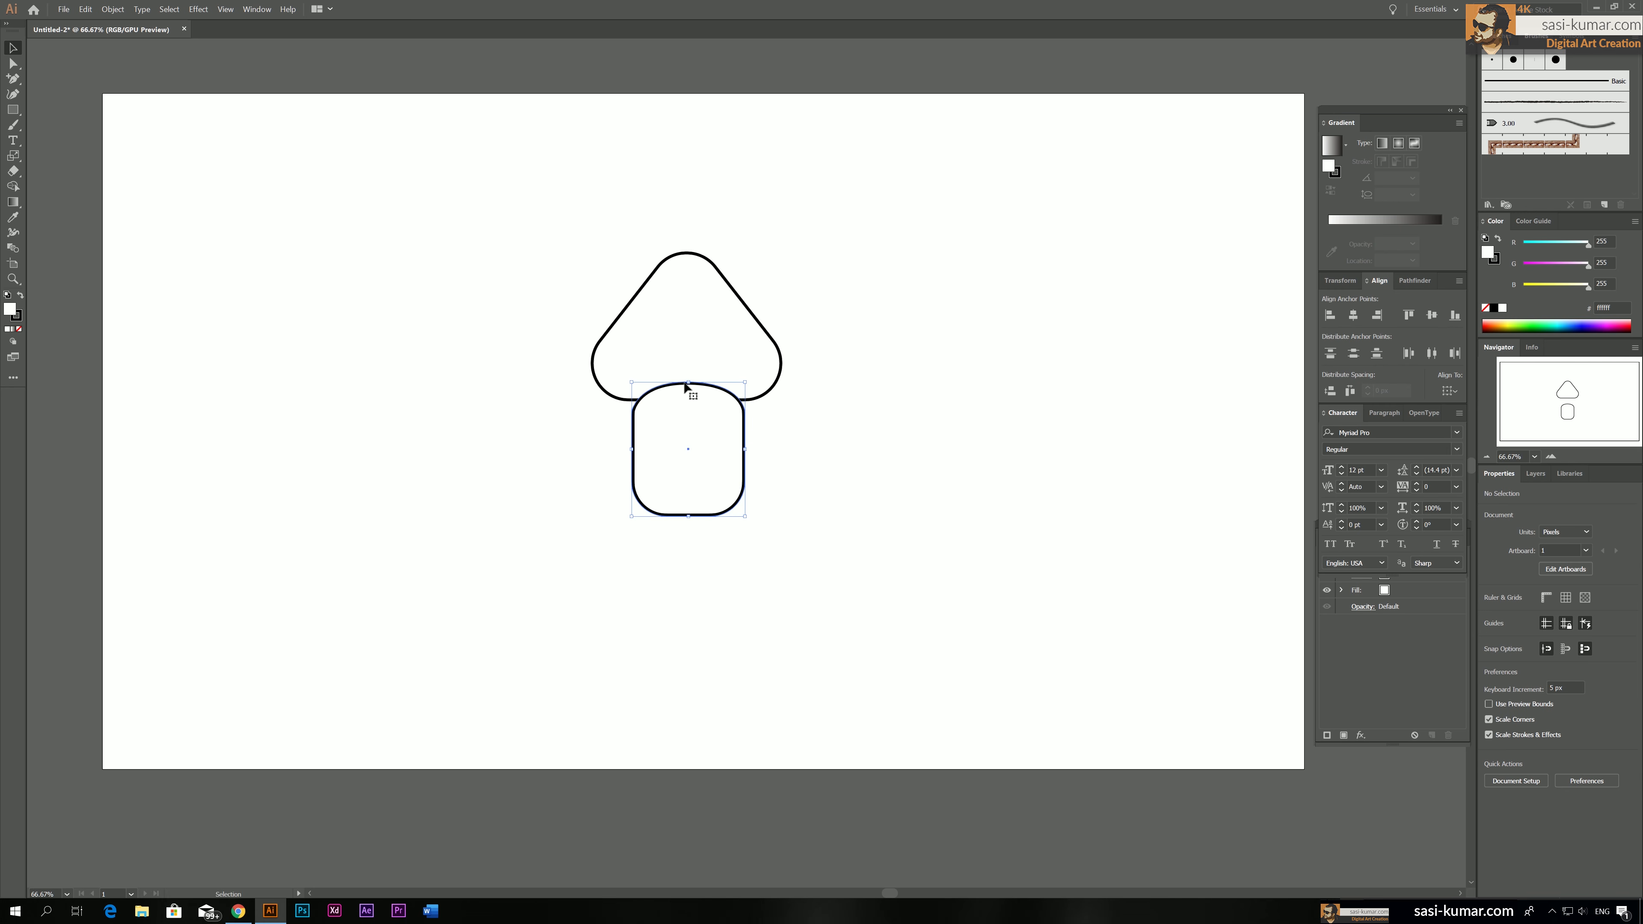
left_click(854, 462)
left_click(753, 404)
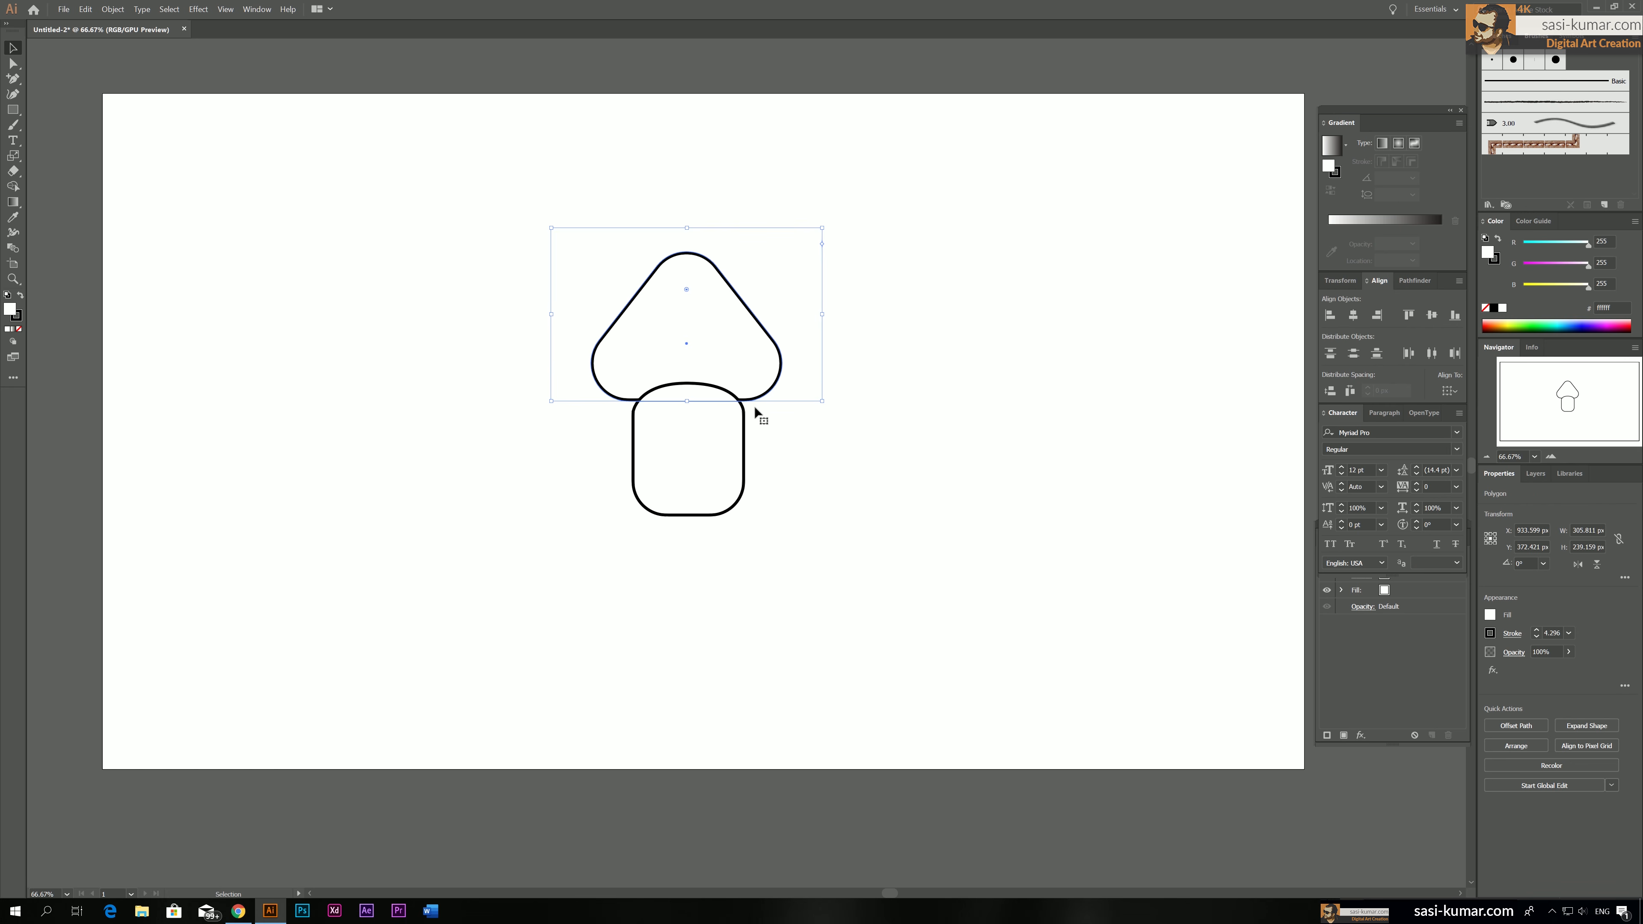
left_click(746, 427)
left_click_drag(745, 433, 746, 418)
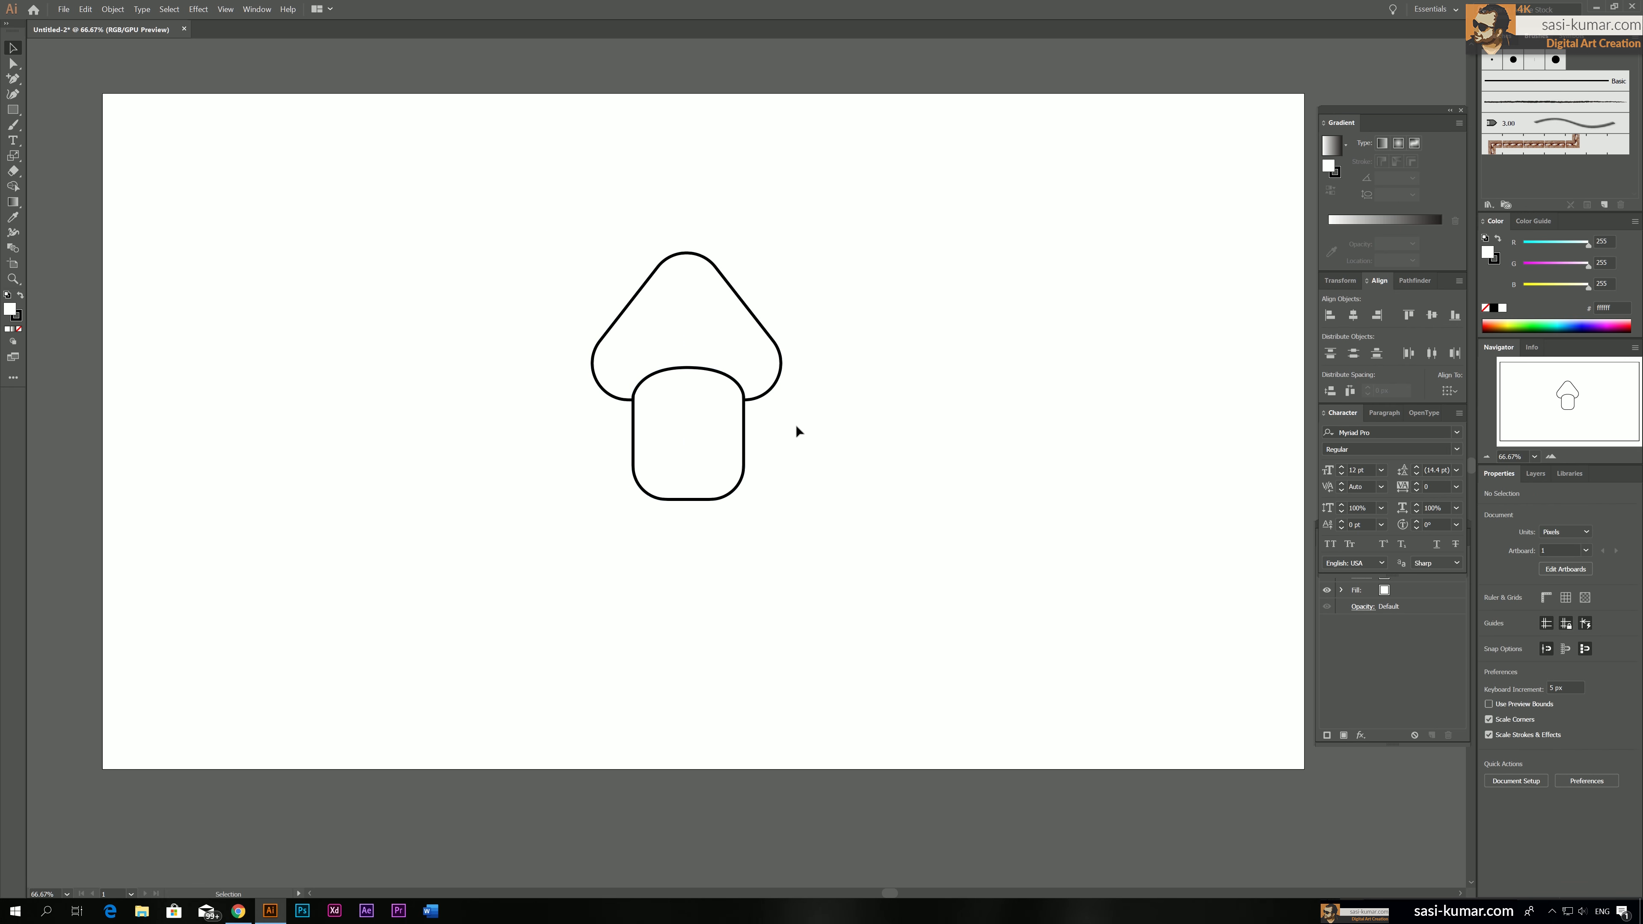
Duplicate the stem onto the empty area to the lower left of the mushroom and deselect the copy
left_click(744, 417)
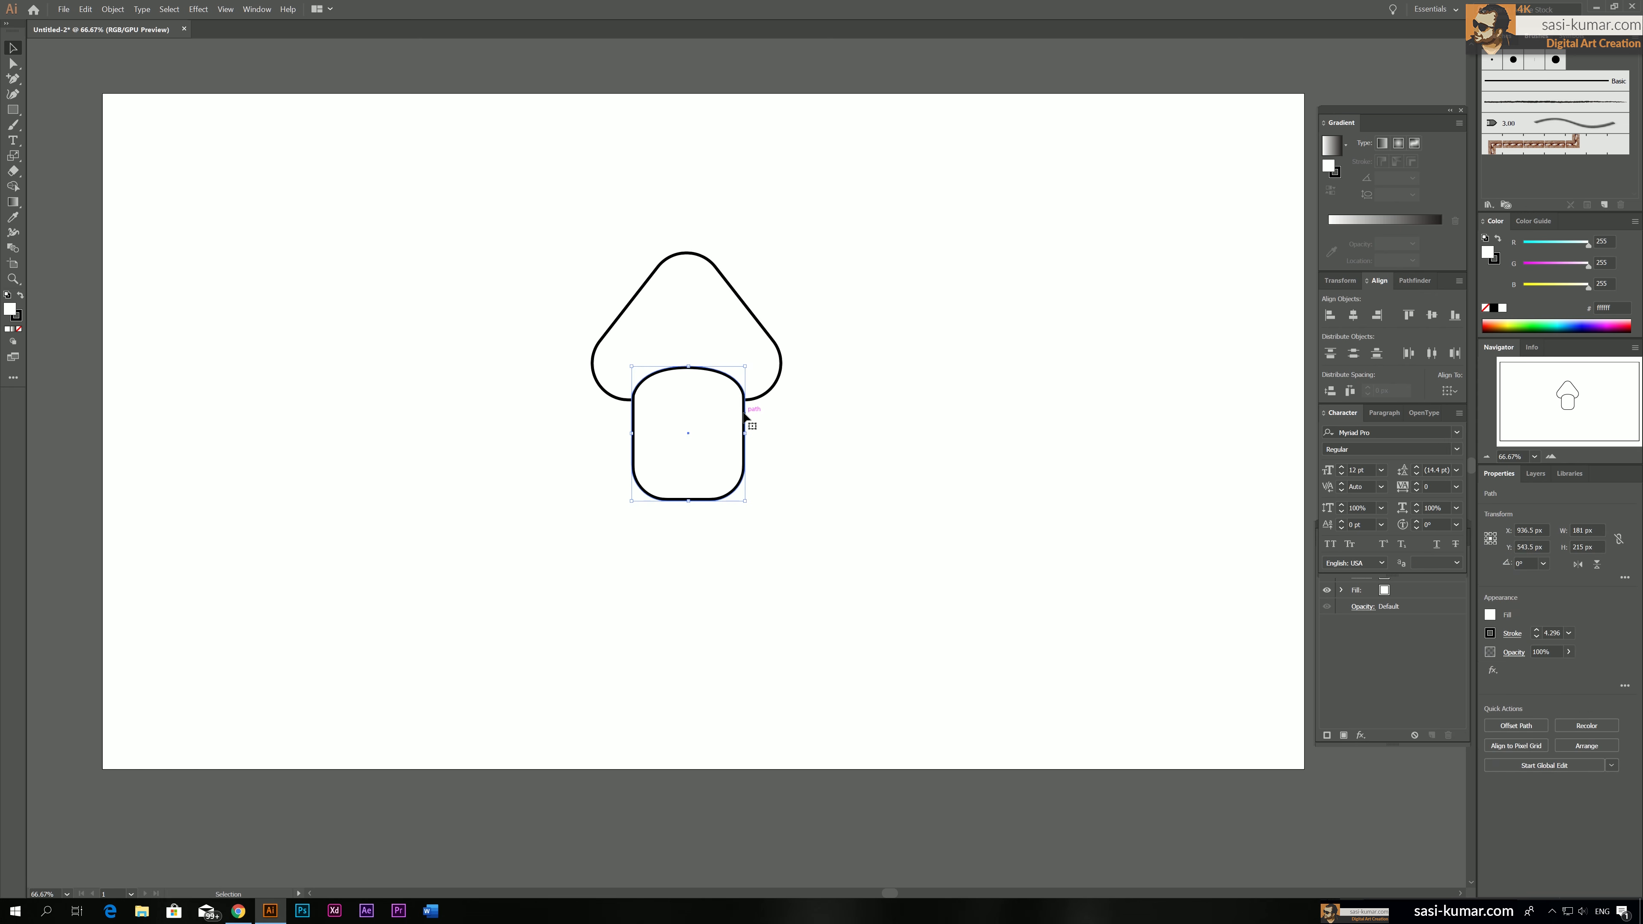
left_click_drag(744, 417, 476, 543)
left_click(819, 596)
Align the cap and the overlapping stem by their horizontal centres and deselect them
left_click_drag(640, 173, 640, 173)
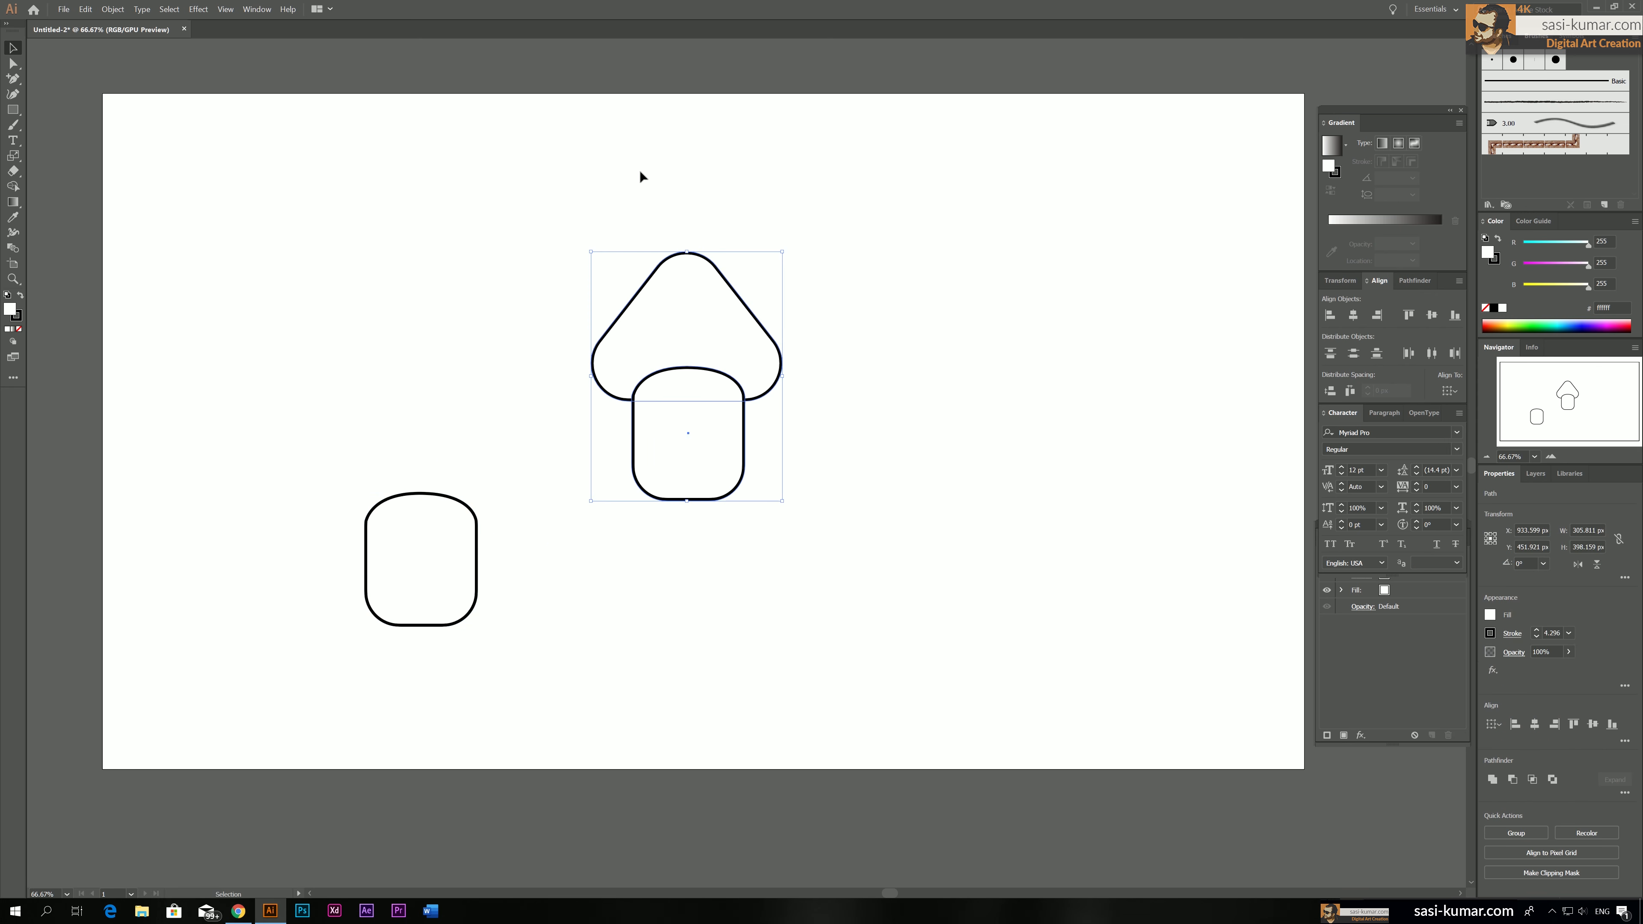
left_click(1356, 319)
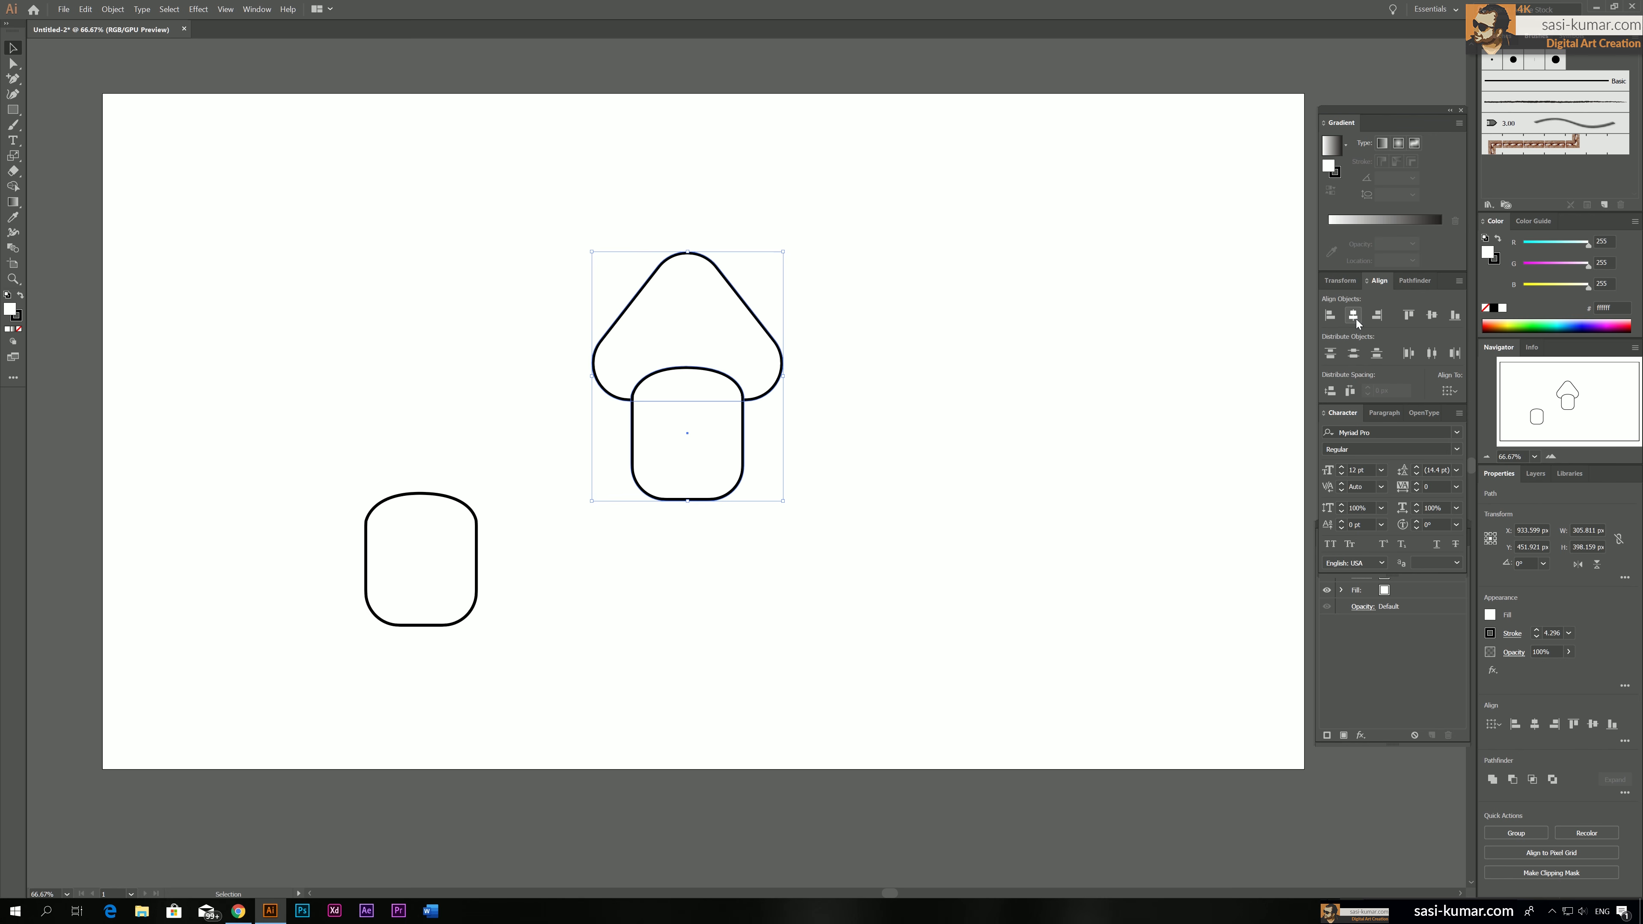
left_click(887, 568)
Subtract the overlapping stem from the mushroom cap with Minus Front, cutting a curved notch into the cap's base
left_click_drag(914, 578, 661, 160)
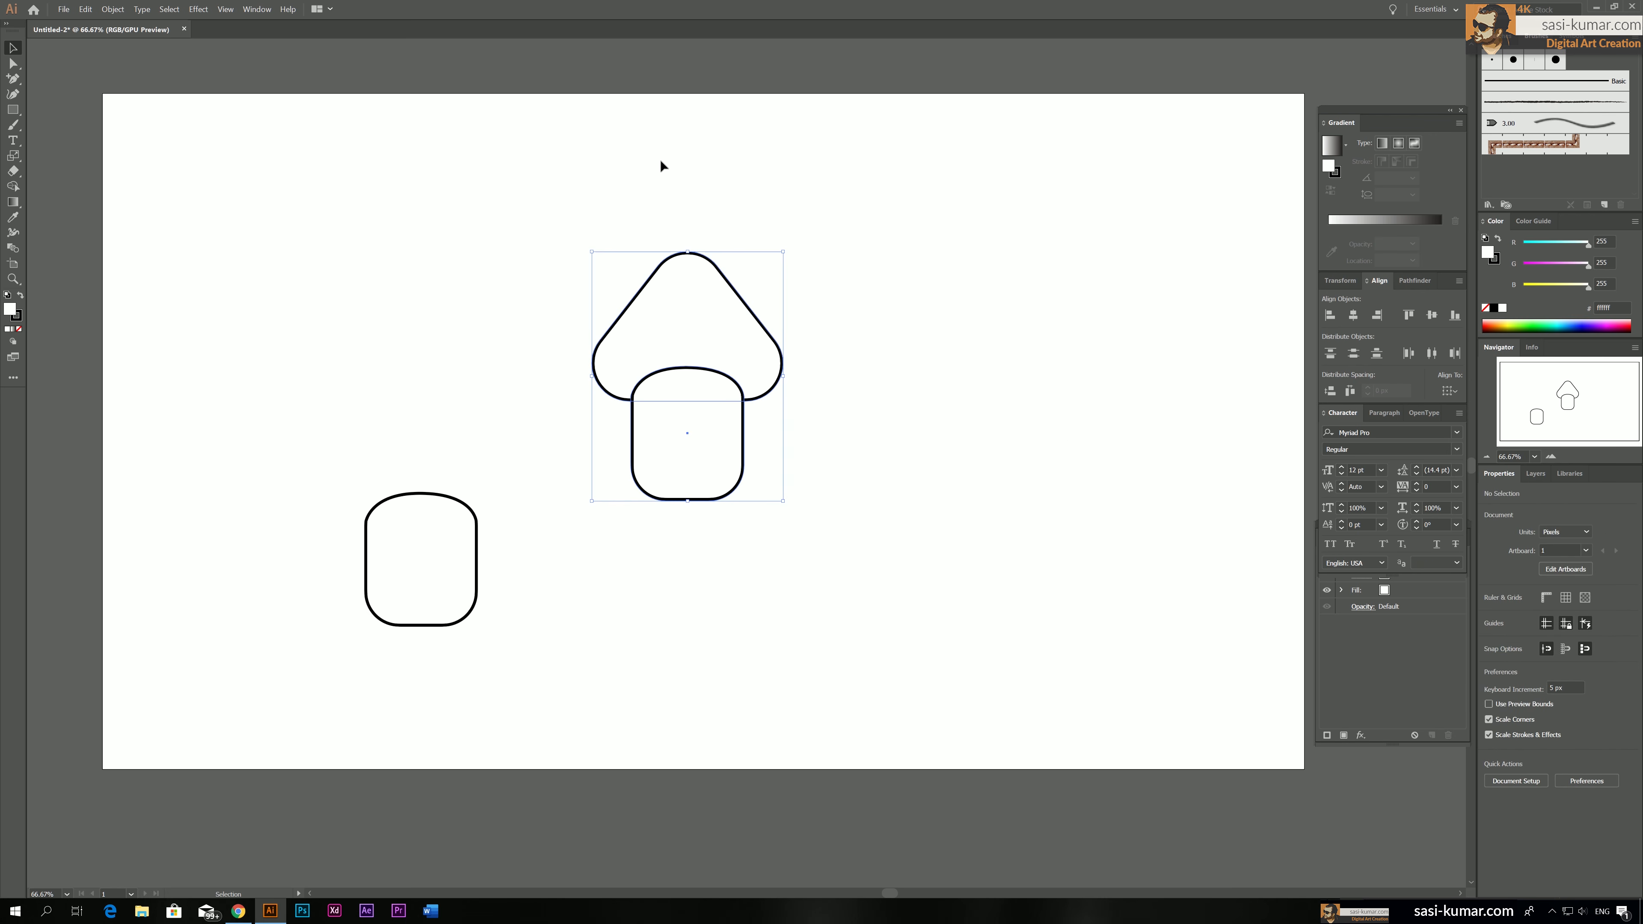
left_click(1414, 282)
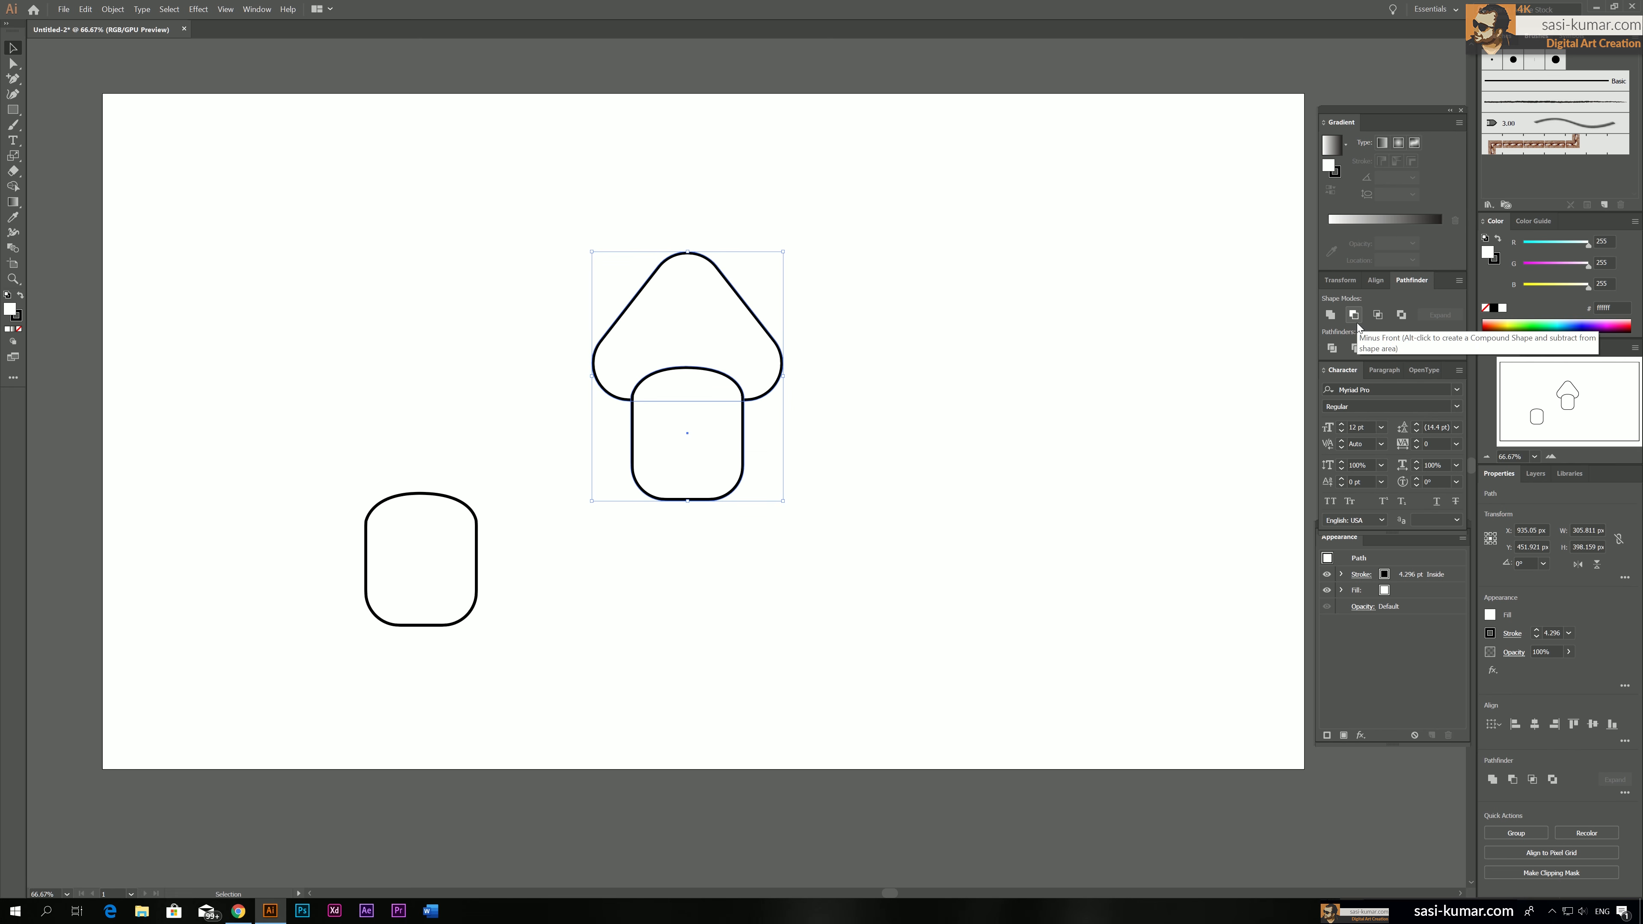
left_click(776, 435)
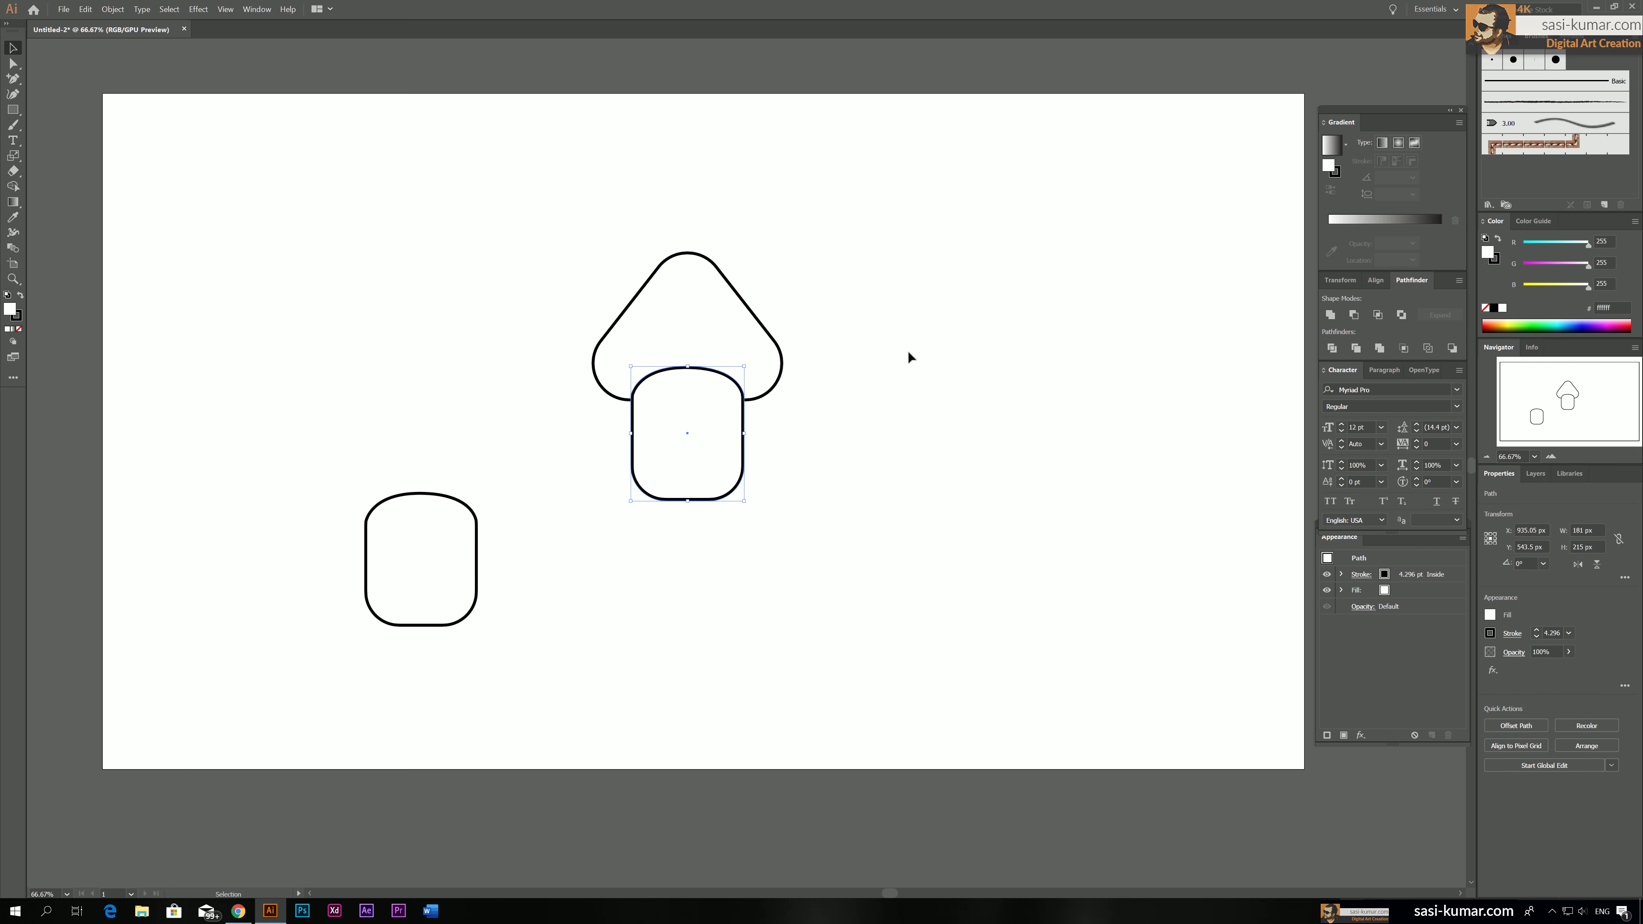
left_click(704, 472)
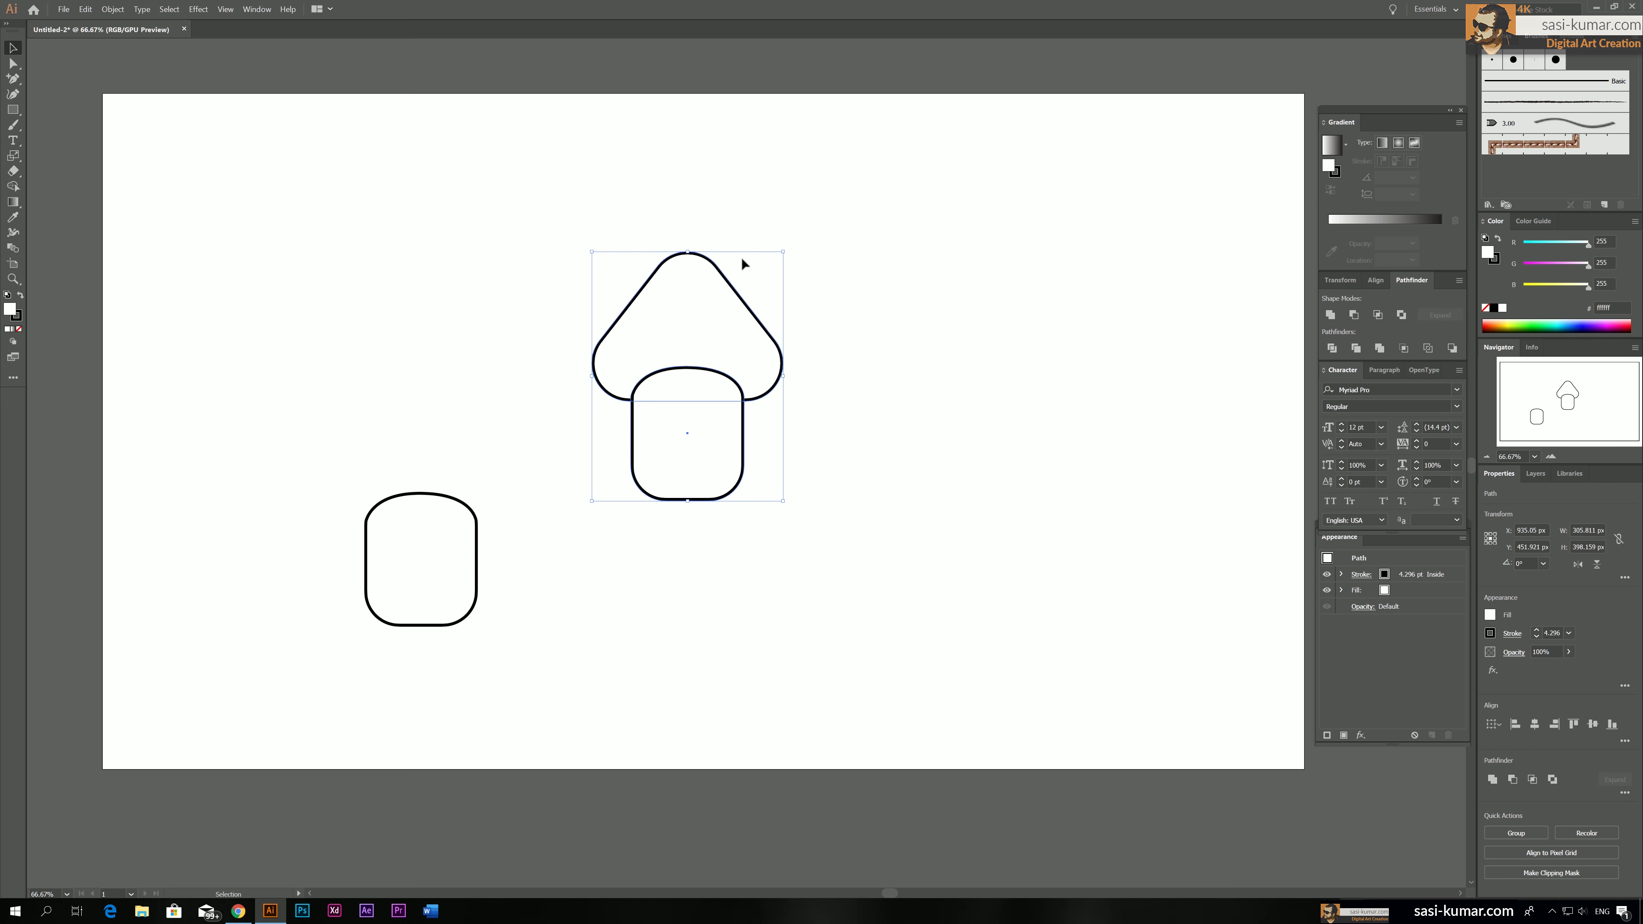
left_click(1354, 315)
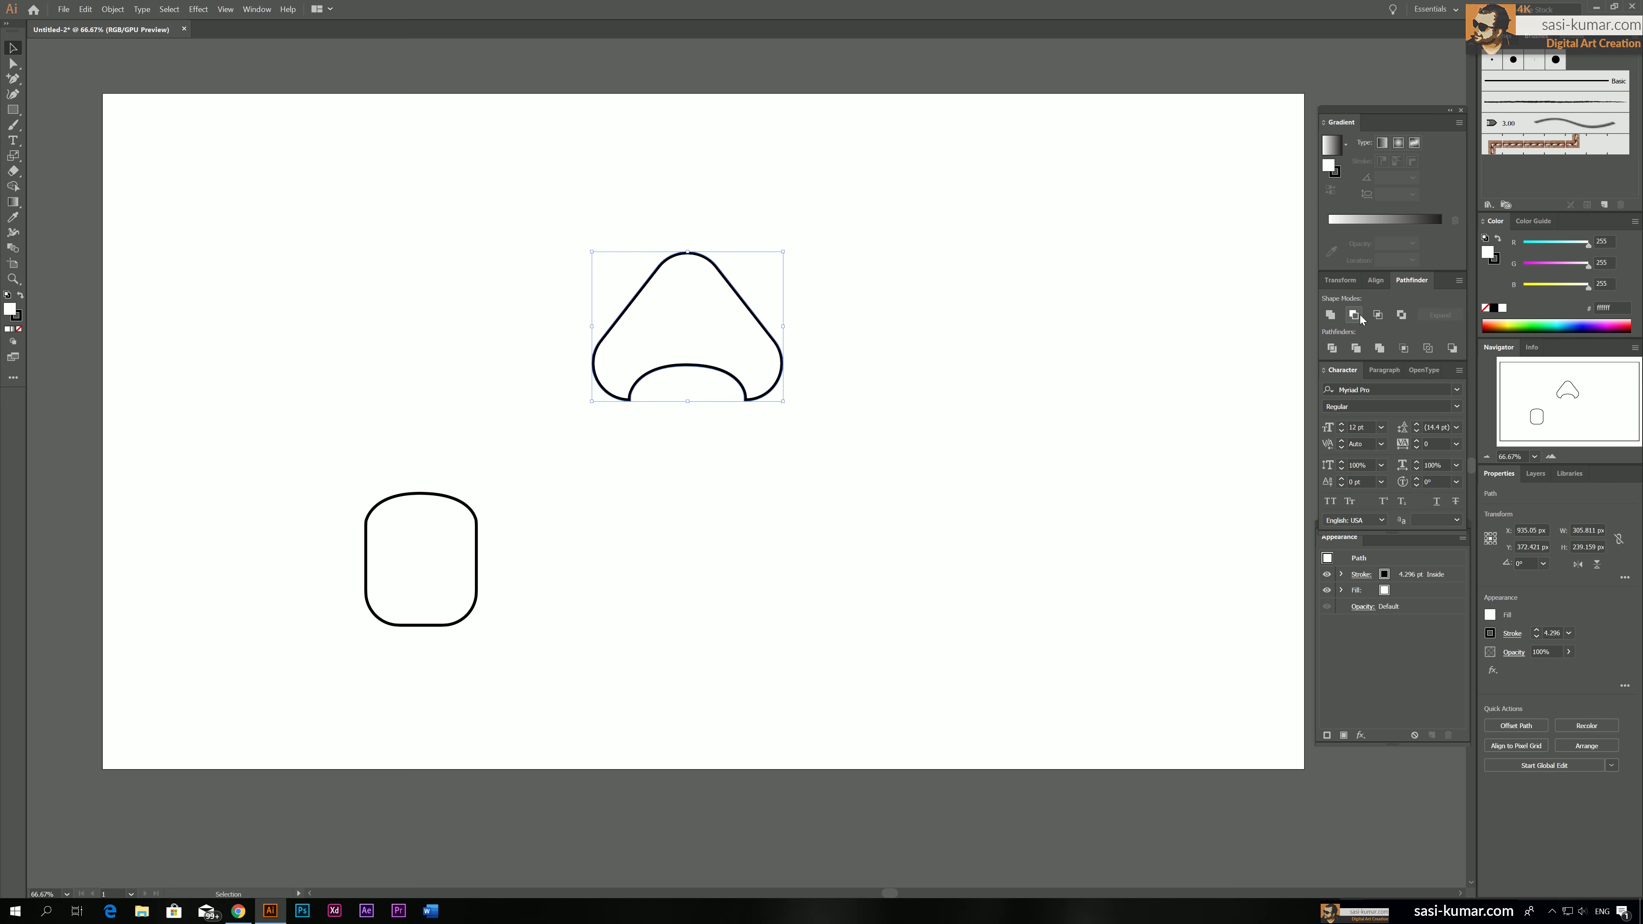
Move the spare stem copy into the curved notch beneath the cap and deselect it
left_click(772, 517)
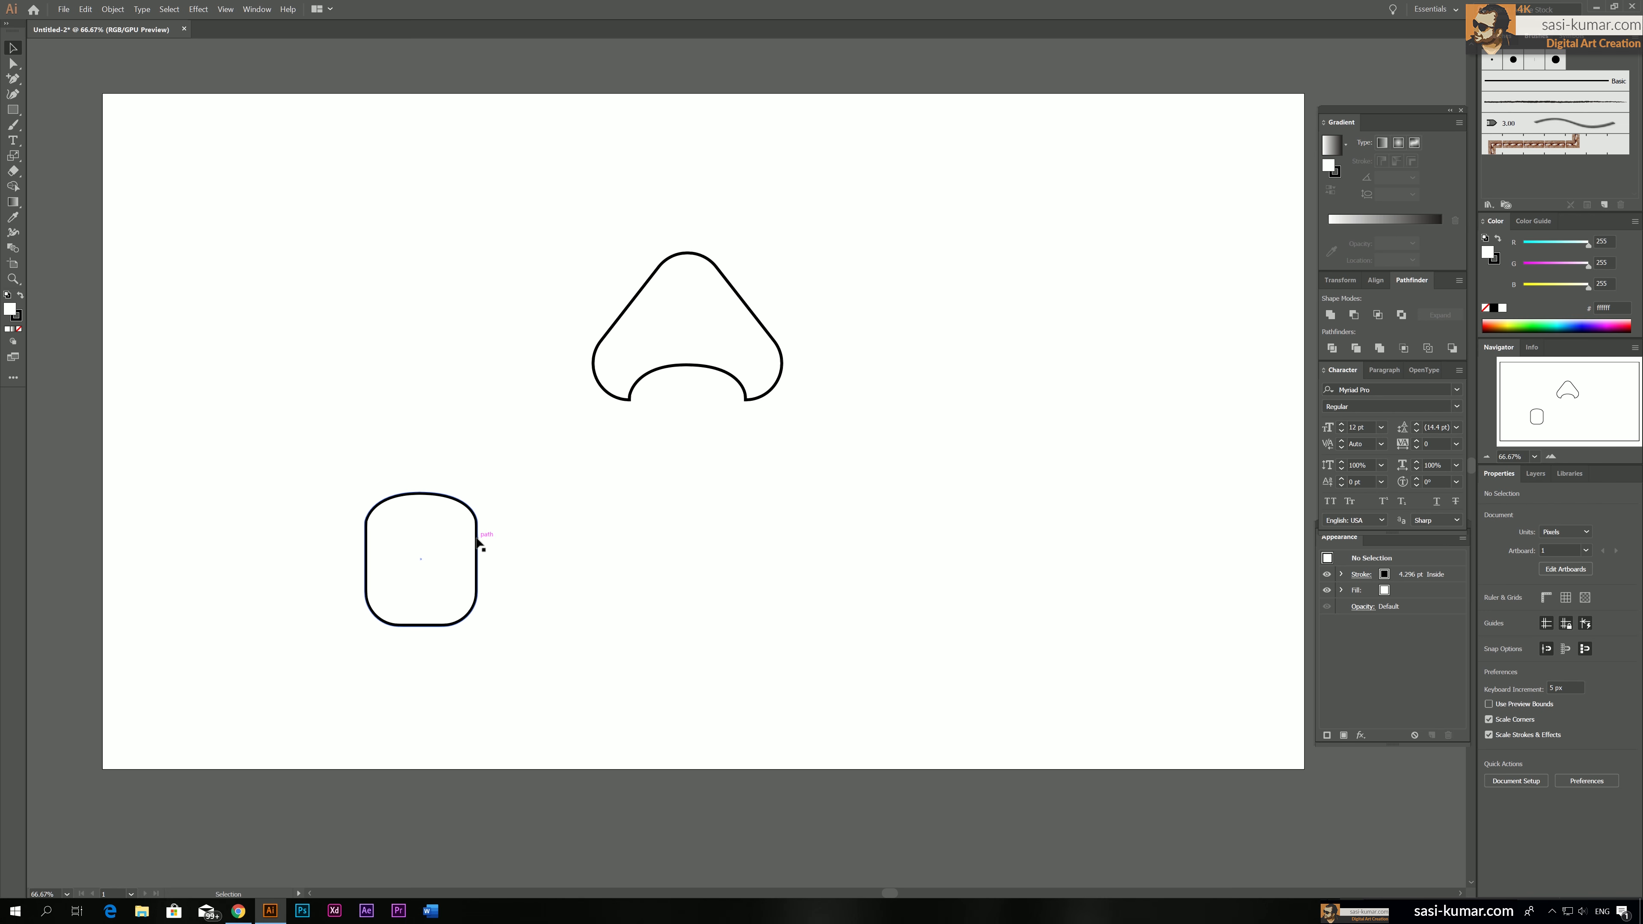
left_click_drag(476, 547, 744, 411)
left_click(841, 462)
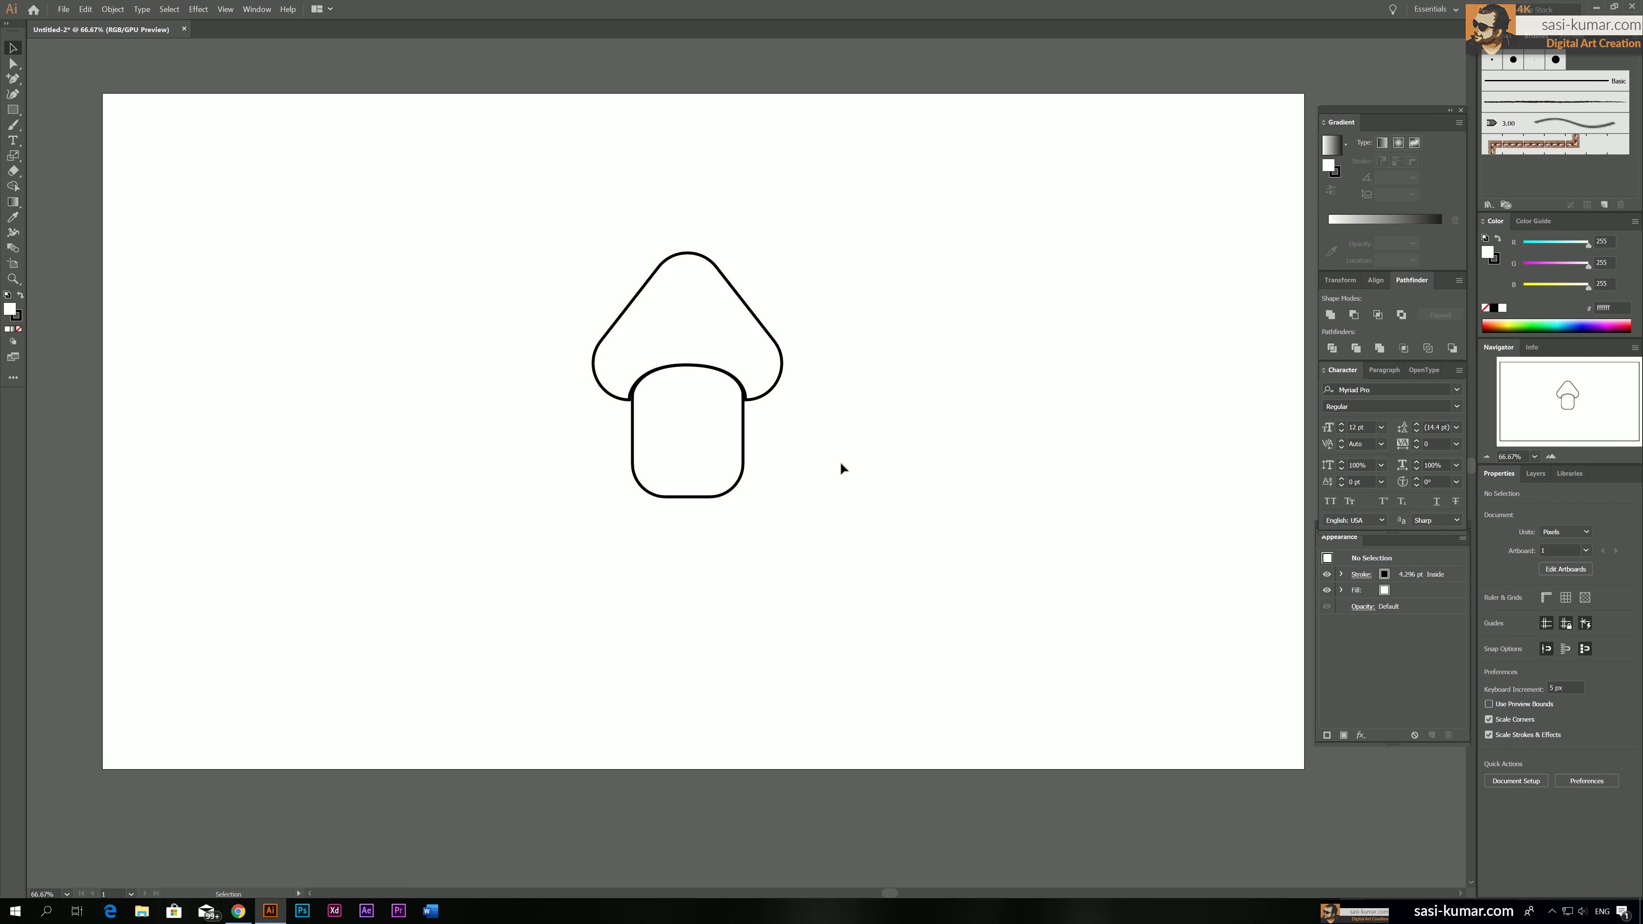
Shorten the stem by nudging its lower anchor points up, keeping the domed top in place, and deselect it
key("a")
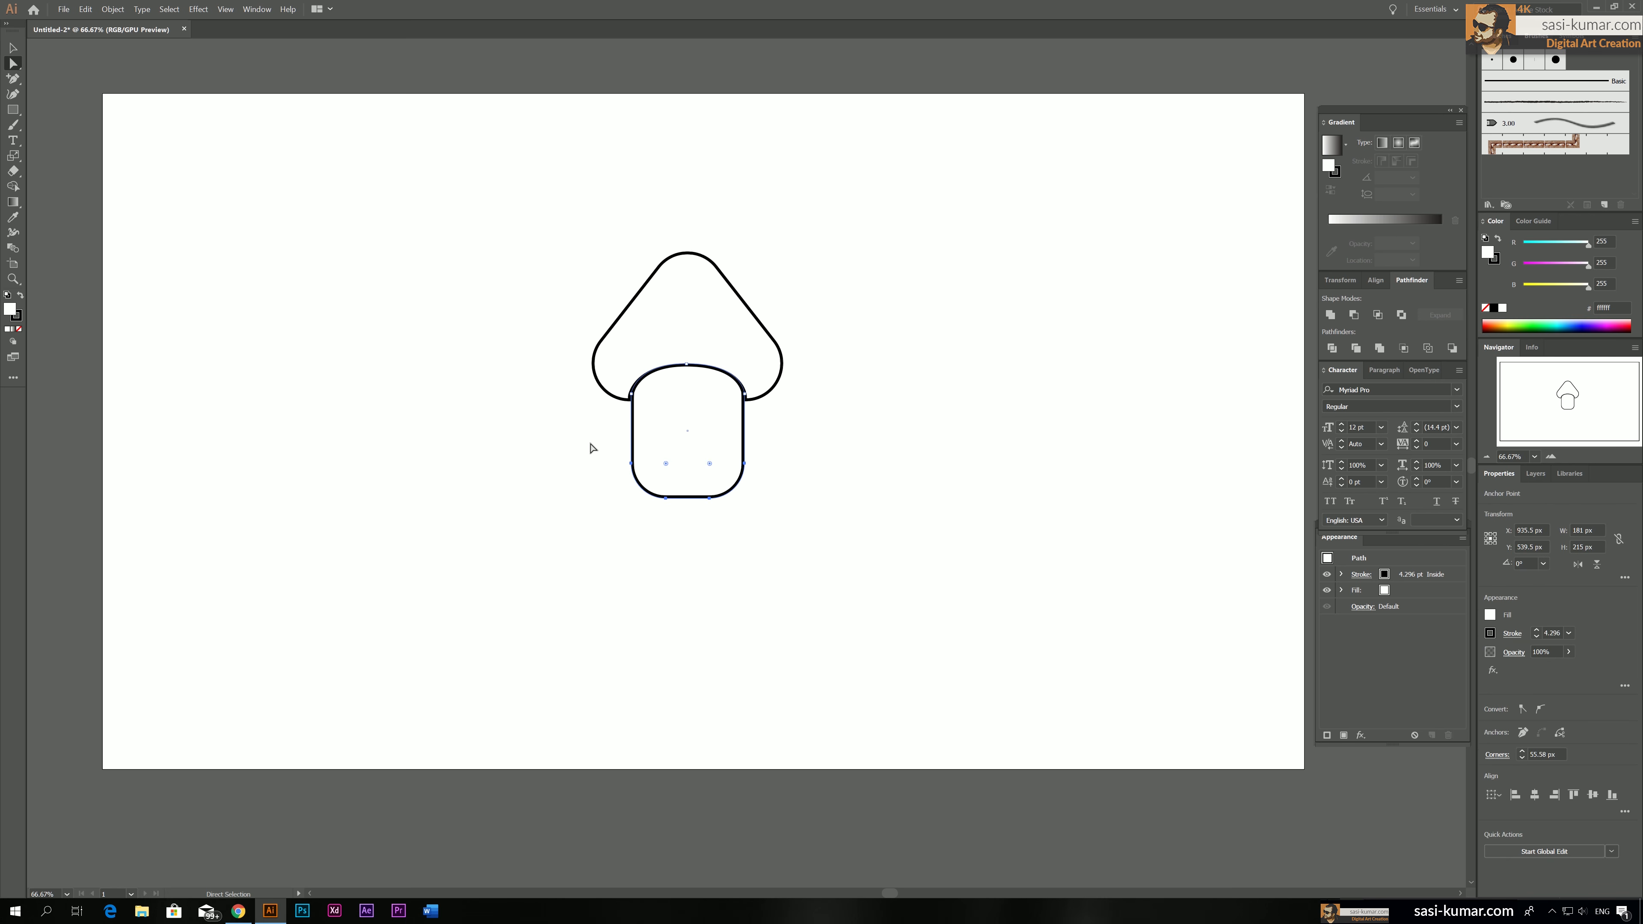
key("Up")
key("Up")
key("Up")
key("Up")
key("Up")
key("Up")
key("Up")
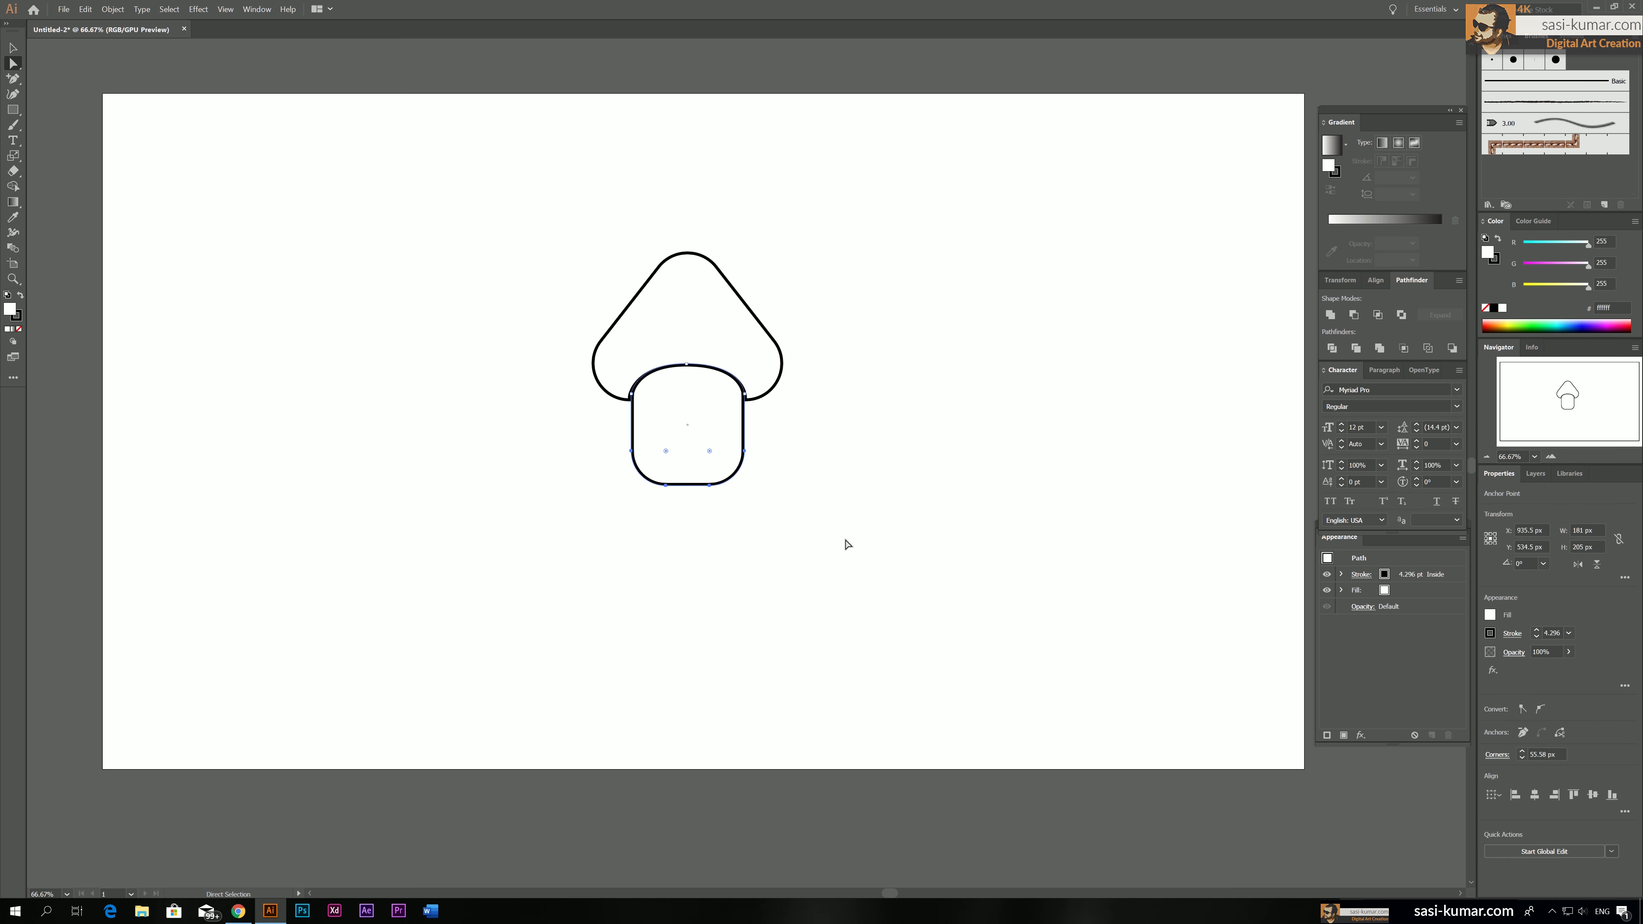
key("Up")
key("Up")
key("Up")
key("Up")
key("Up")
key("Up")
key("Up")
key("Up")
key("Up")
key("Up")
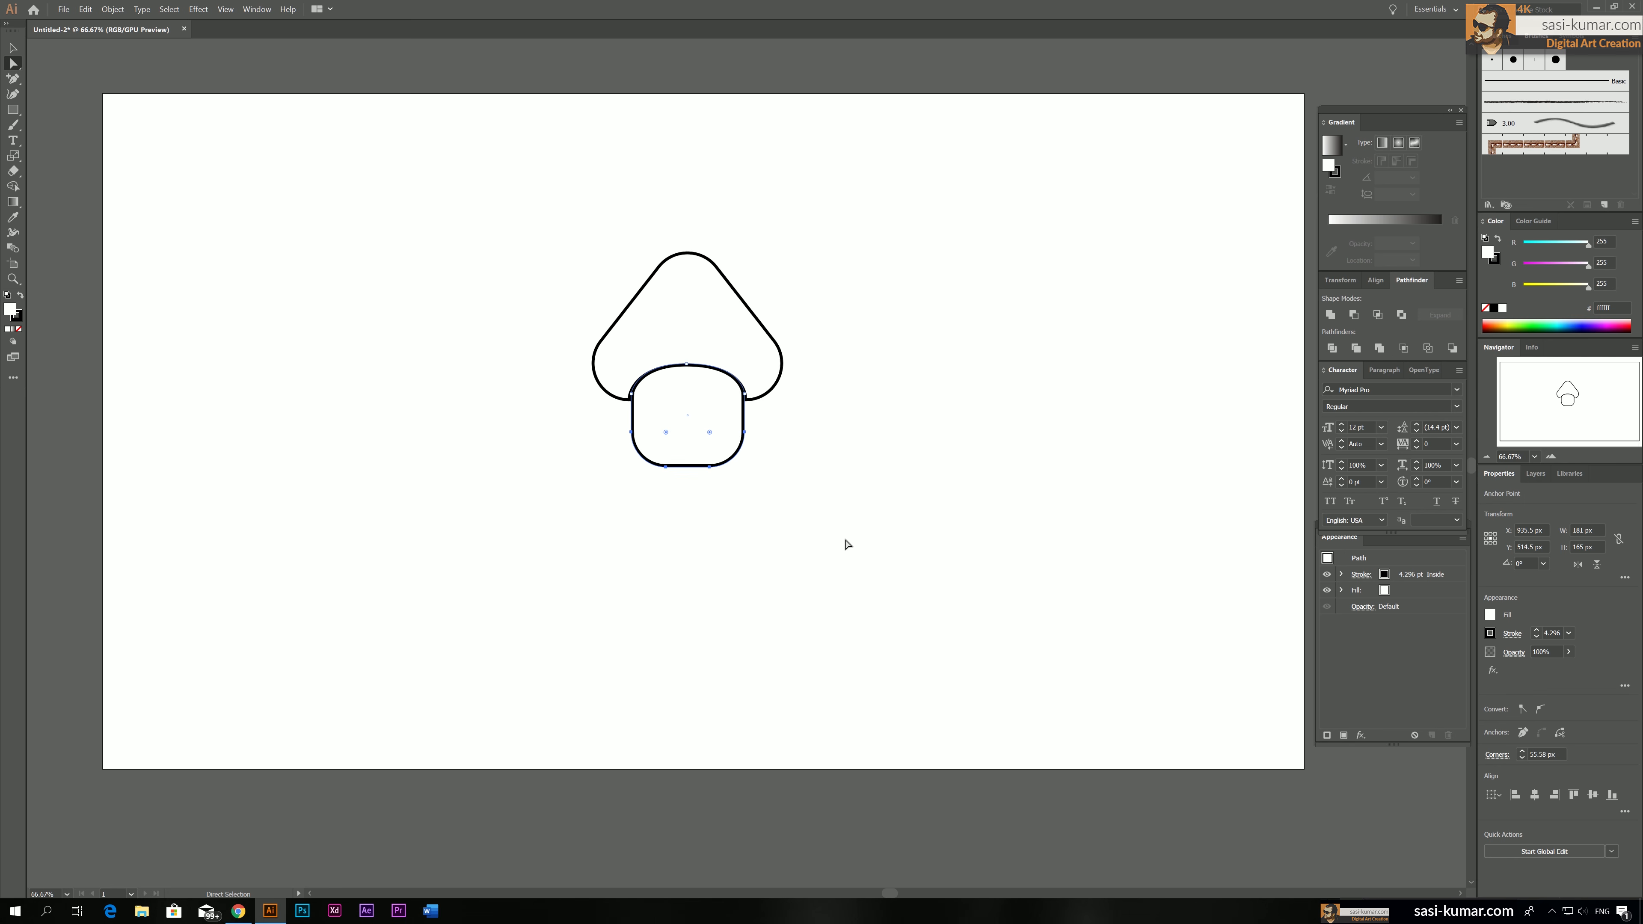
key("Up")
key("Up")
key("Up")
key("Up")
key("Up")
left_click(849, 454)
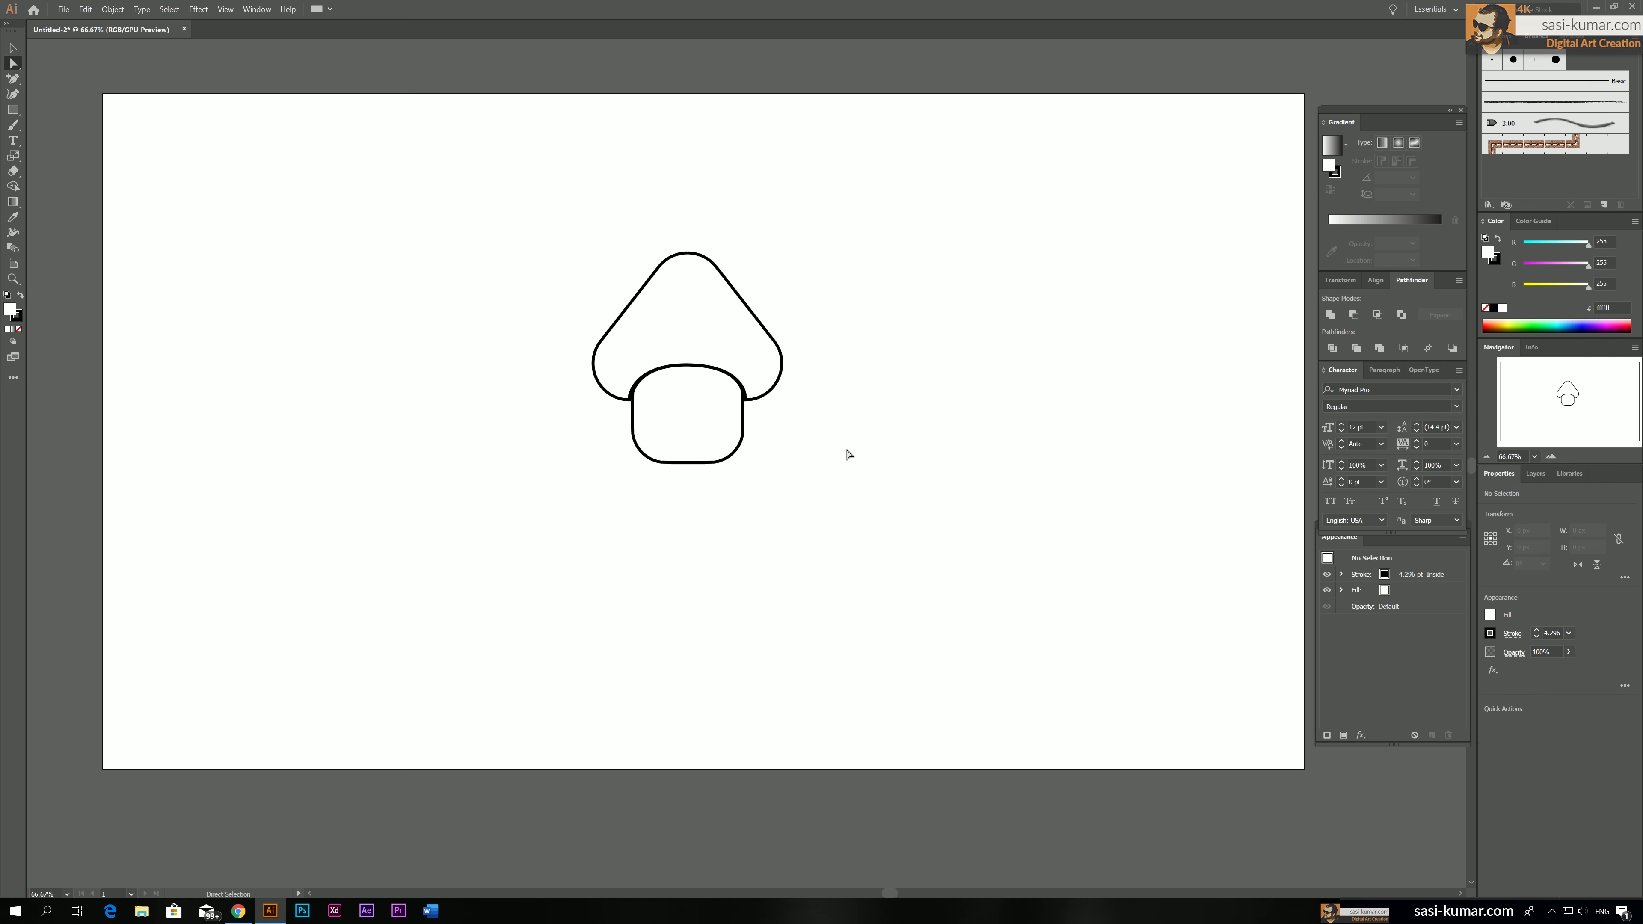
Scale the cap and stem together proportionally to about 568 × 630 px and move them to the middle of the artboard
key("v")
left_click_drag(891, 515, 511, 194)
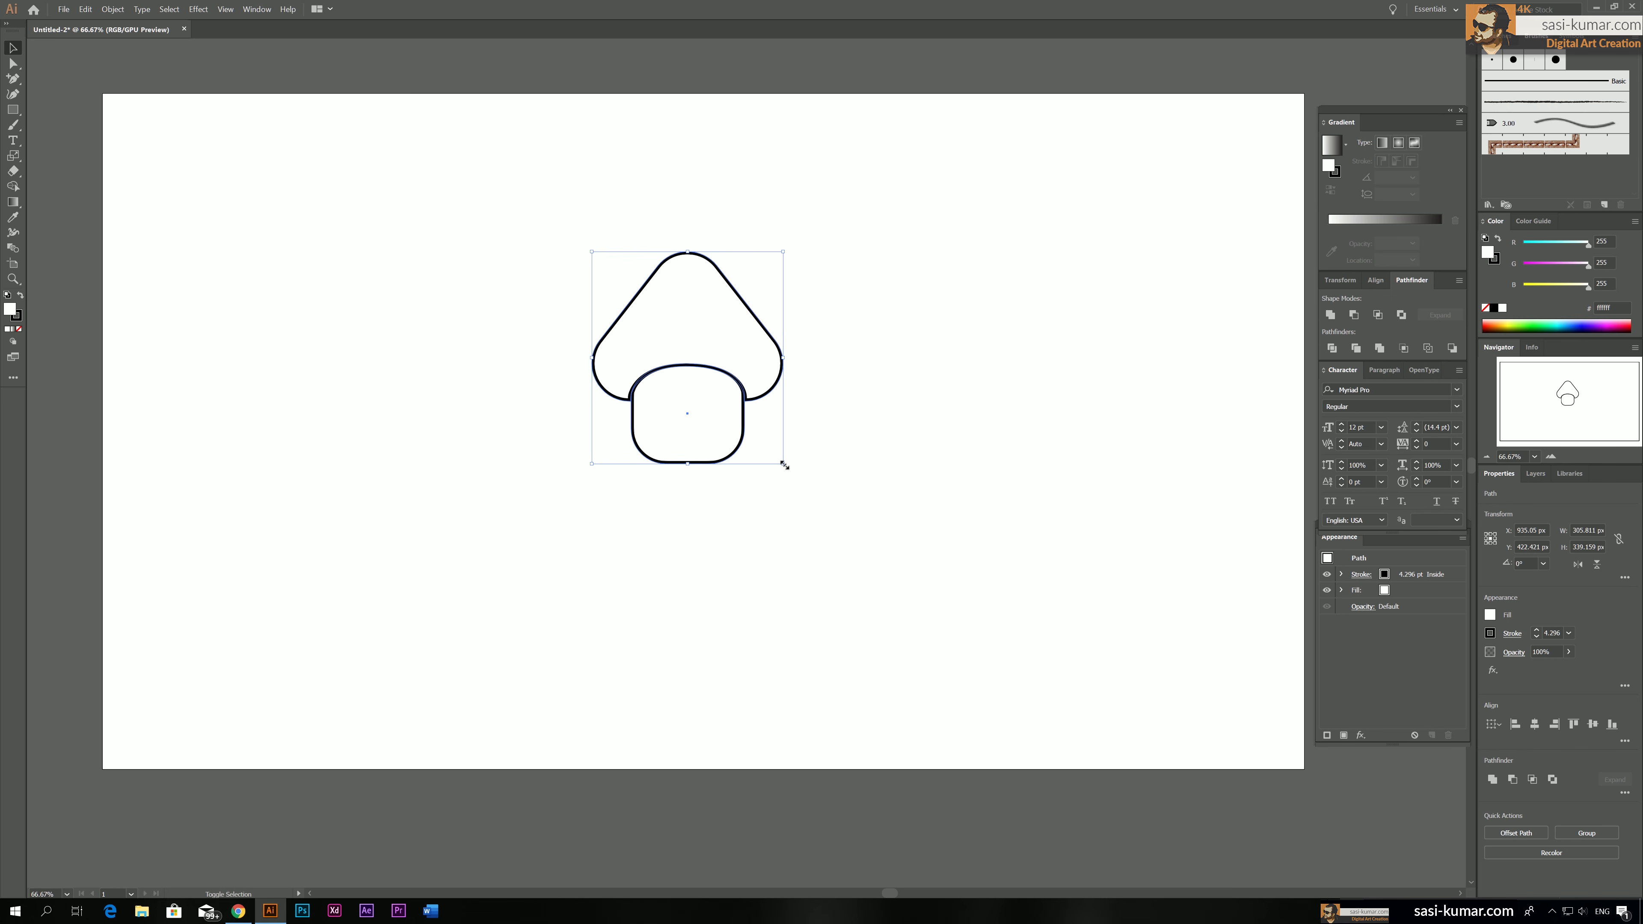
left_click_drag(783, 463, 949, 663)
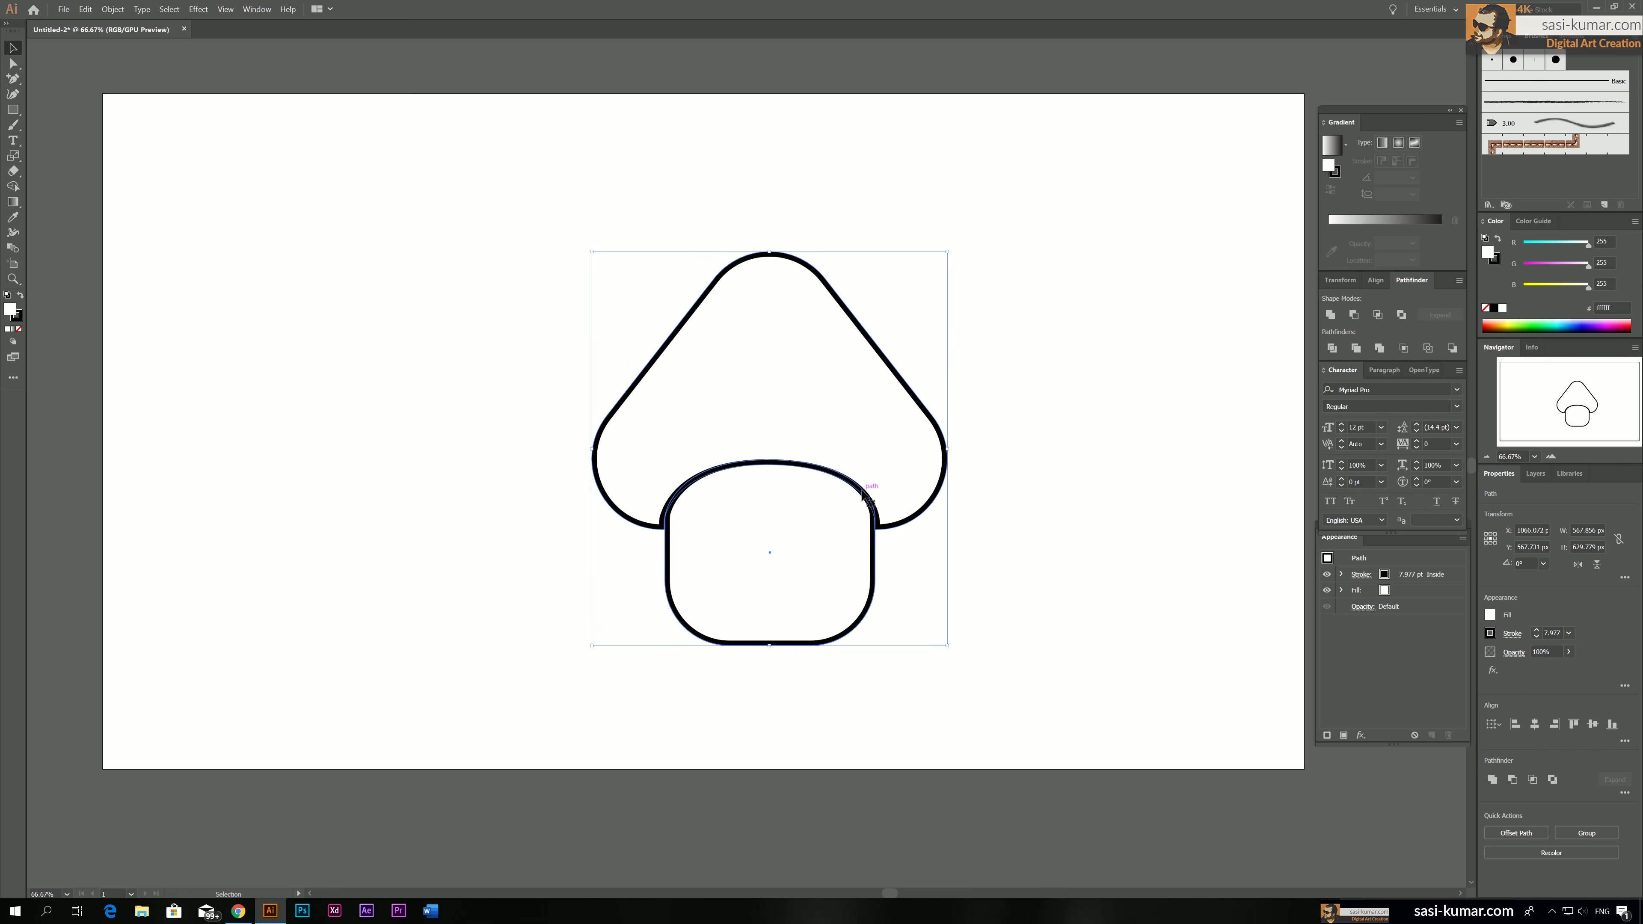
left_click_drag(867, 500, 791, 474)
left_click(1059, 495)
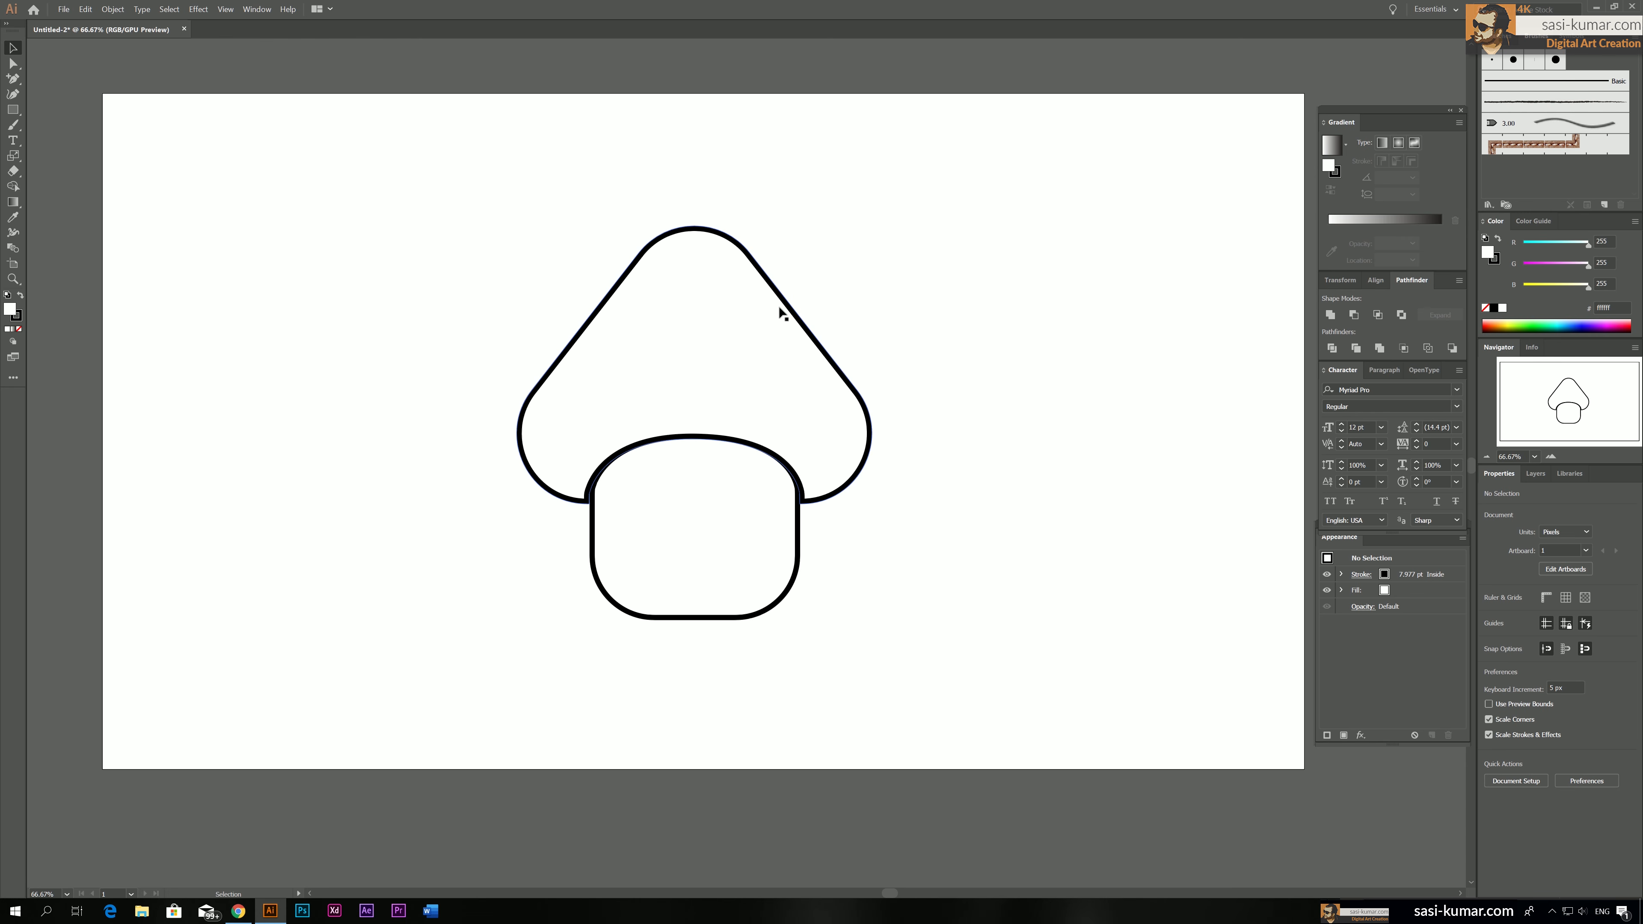
Fill the mushroom cap with light red #FF6666 and deselect it
left_click(775, 293)
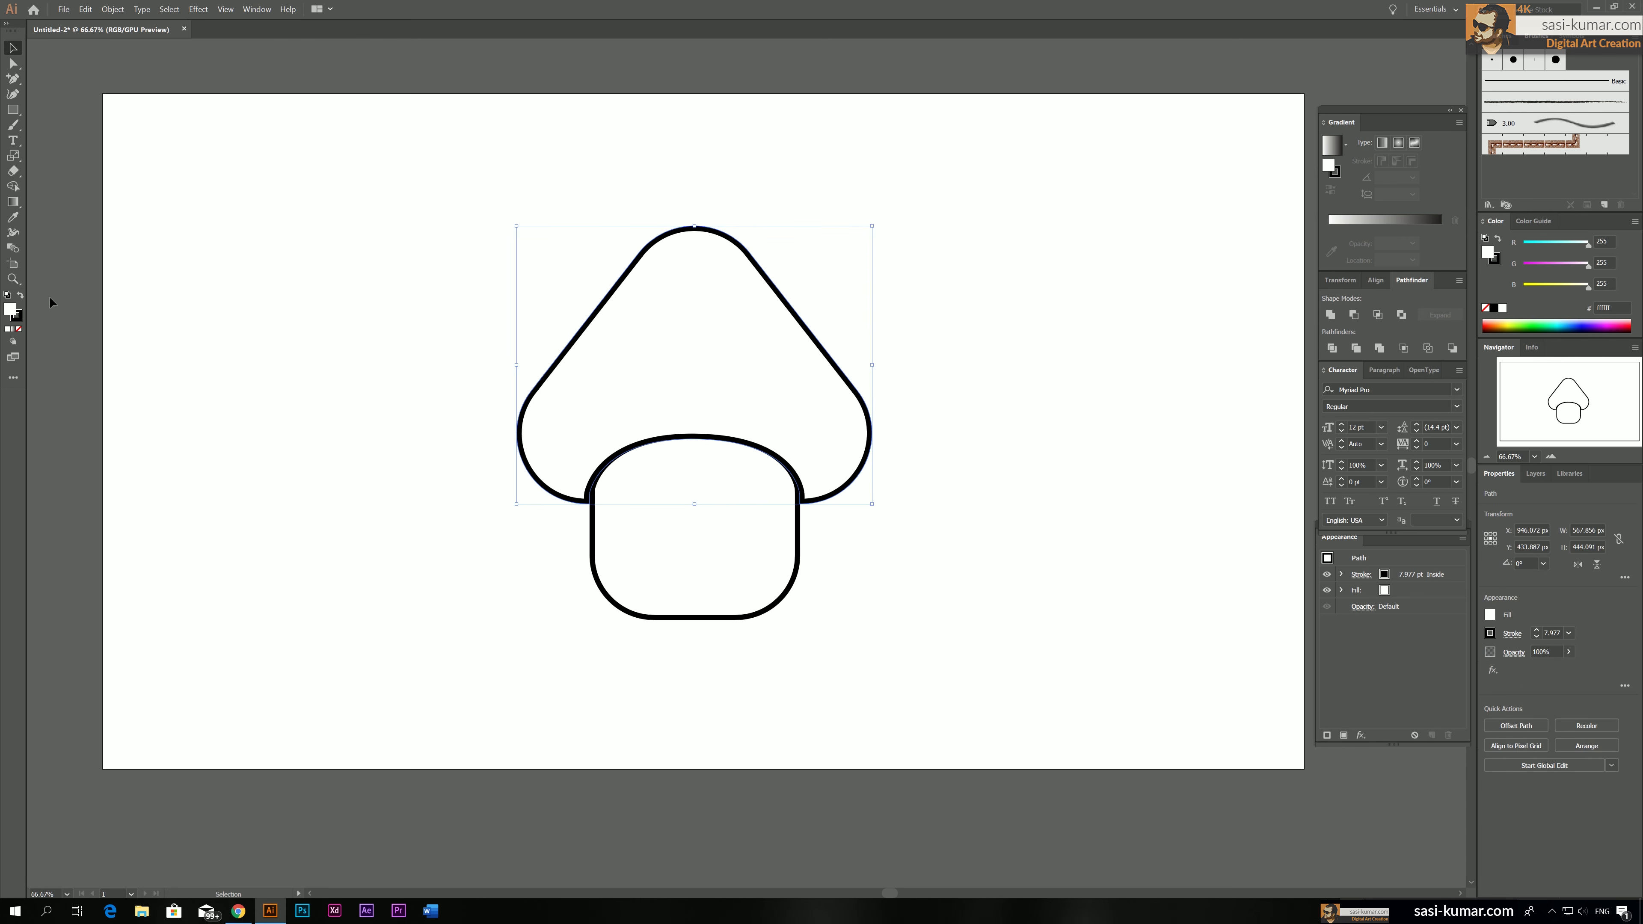
double_click(10, 311)
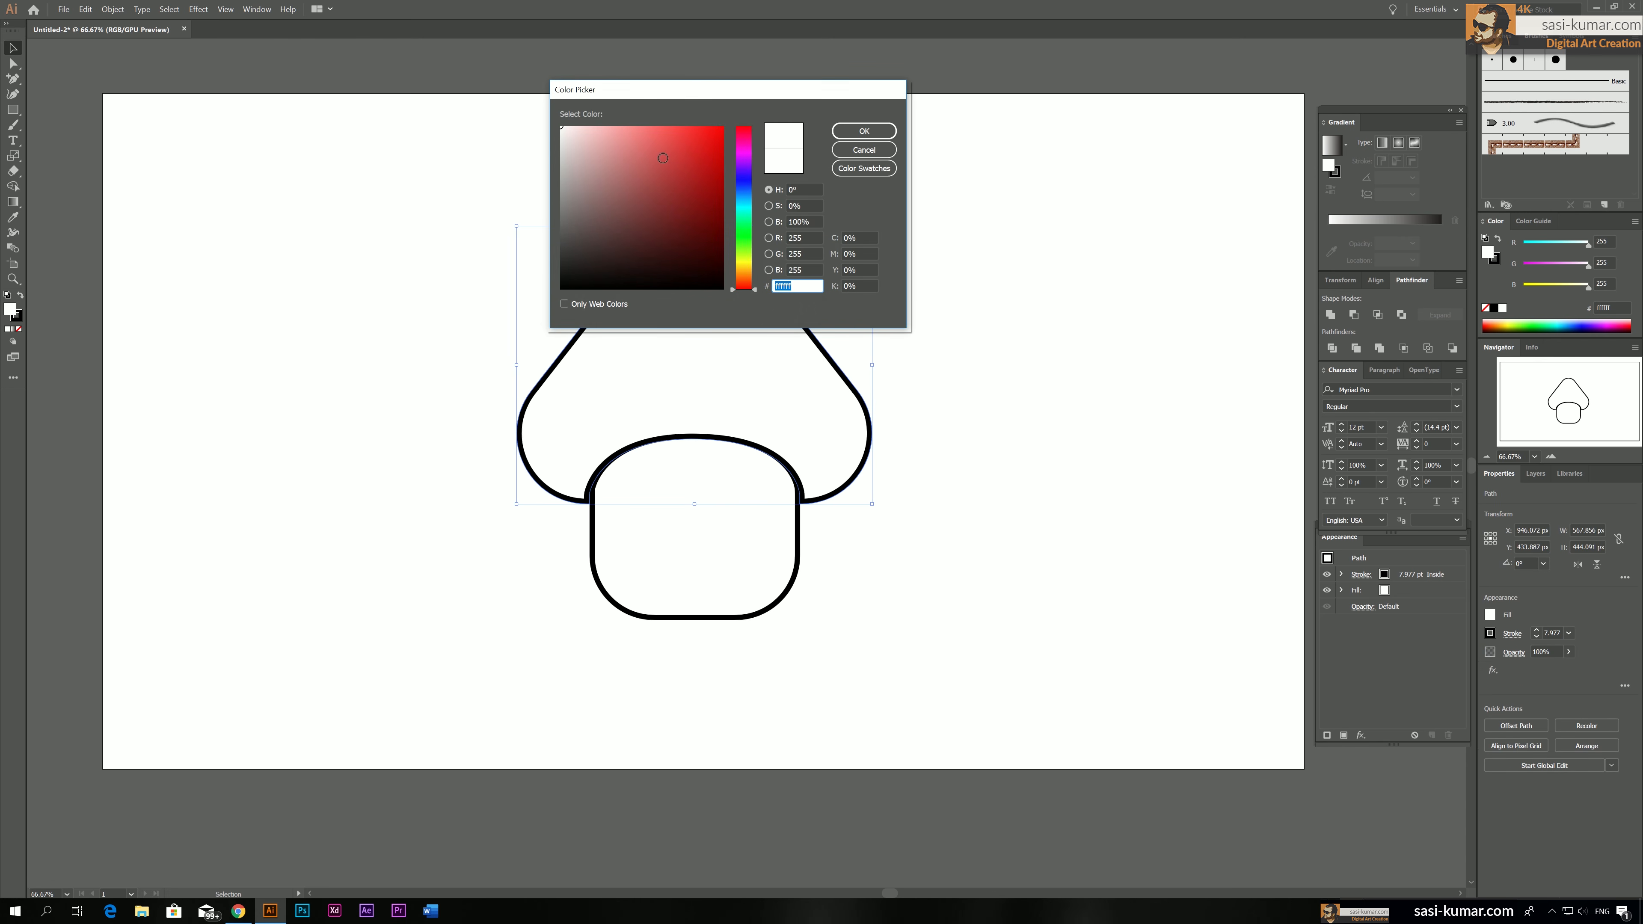
left_click_drag(663, 157, 659, 127)
key("Return")
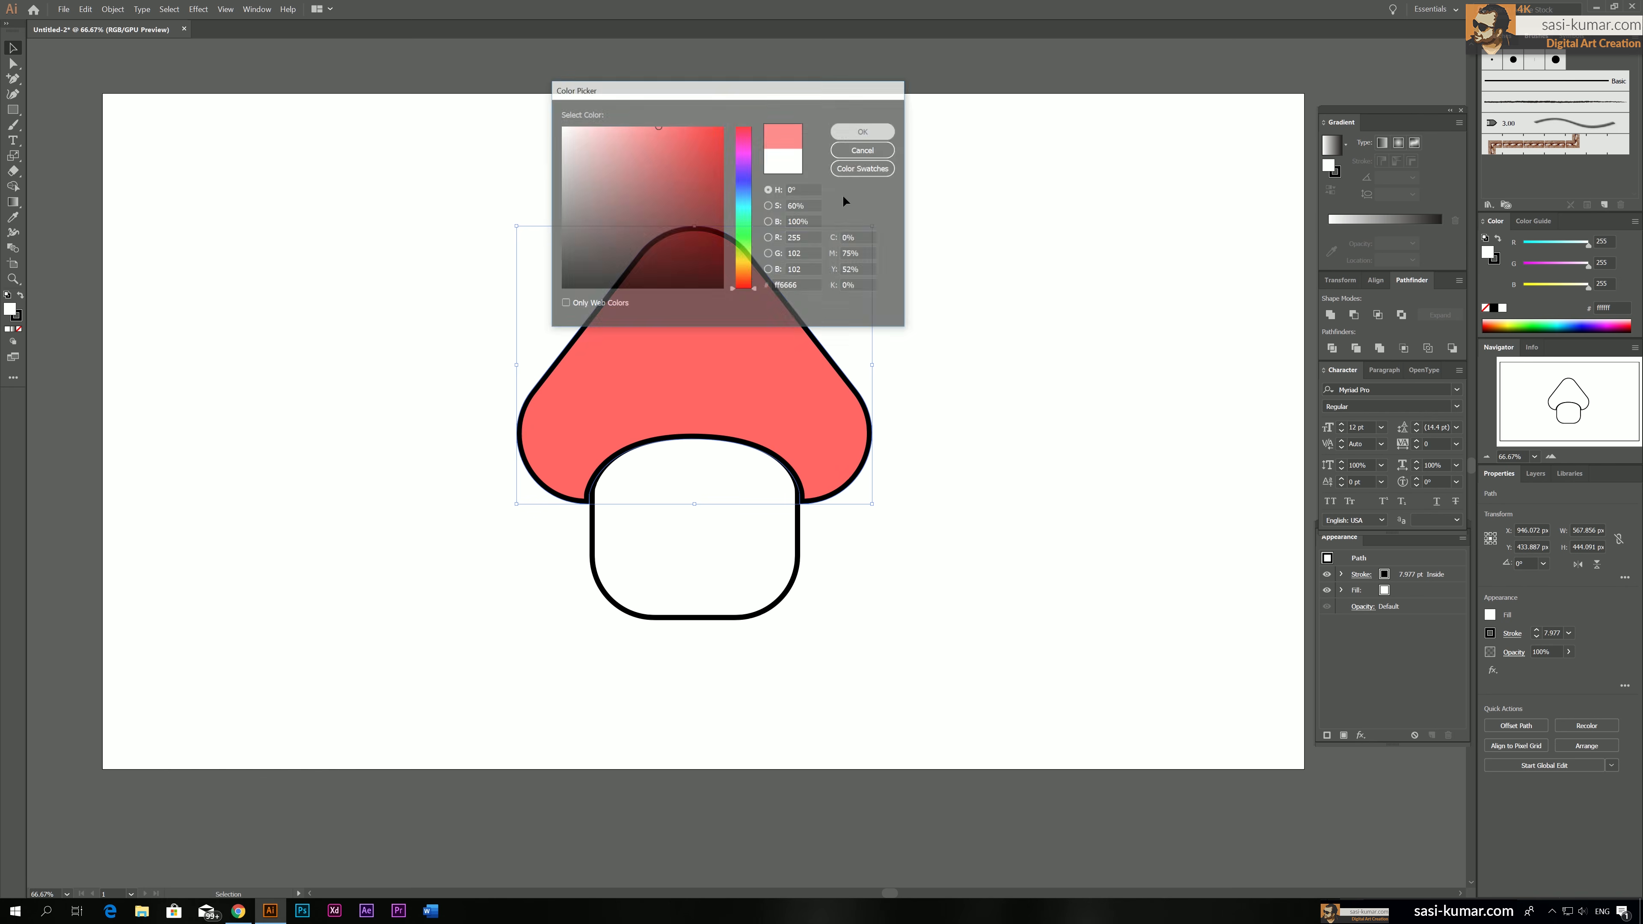
left_click(1042, 385)
Fill the mushroom stem with pale cream #FFF1D2 and deselect it
left_click(742, 571)
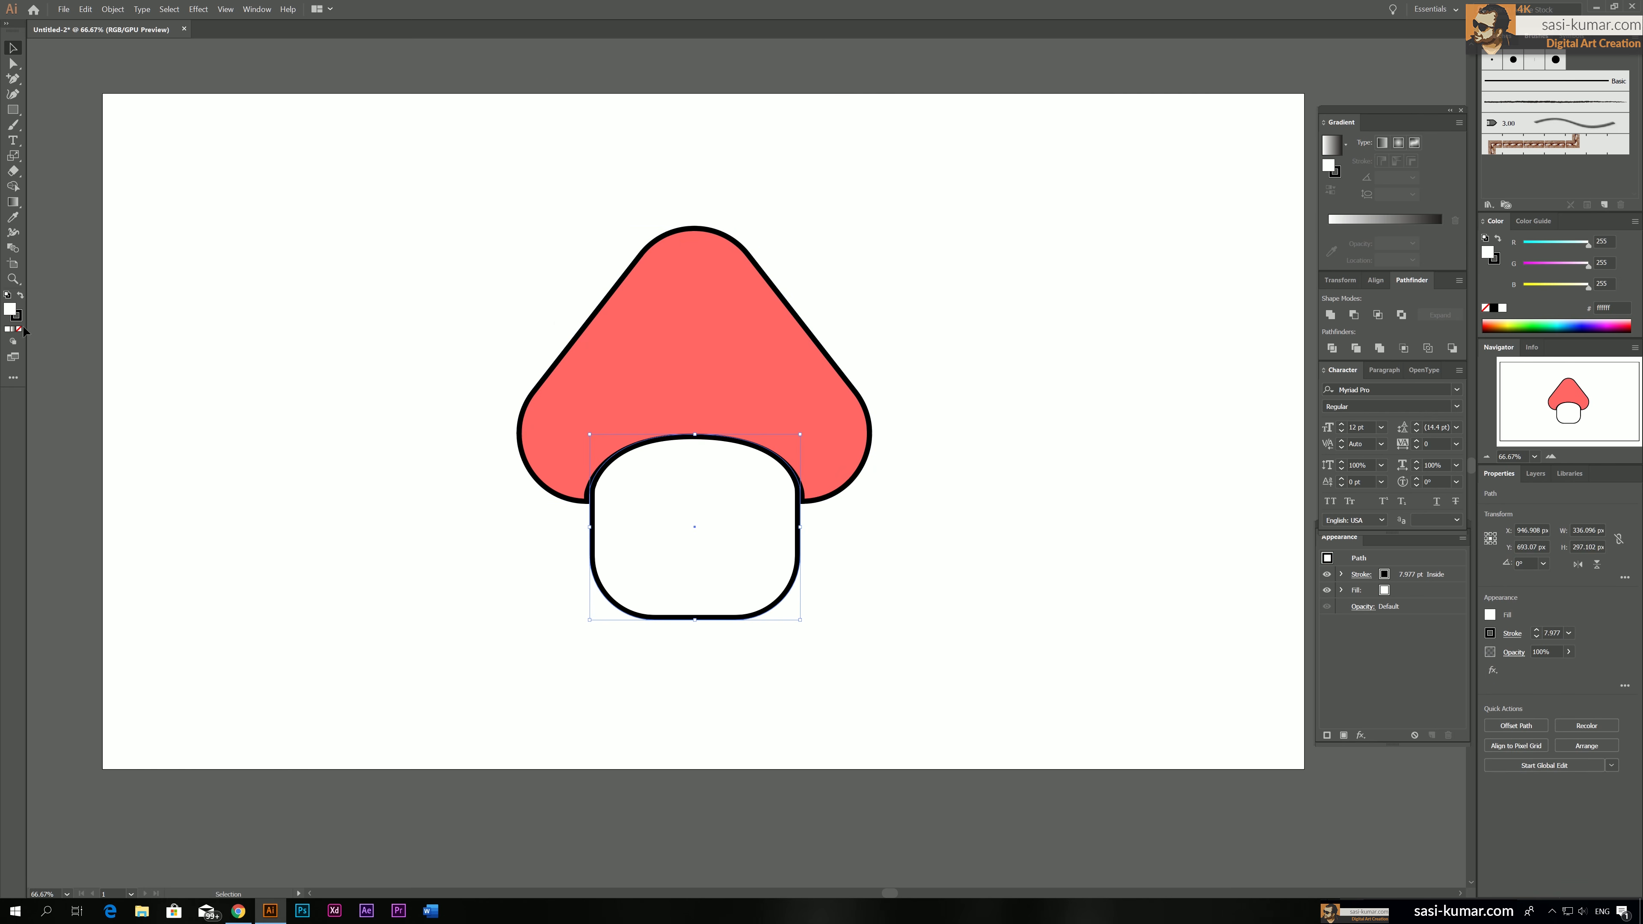
double_click(12, 314)
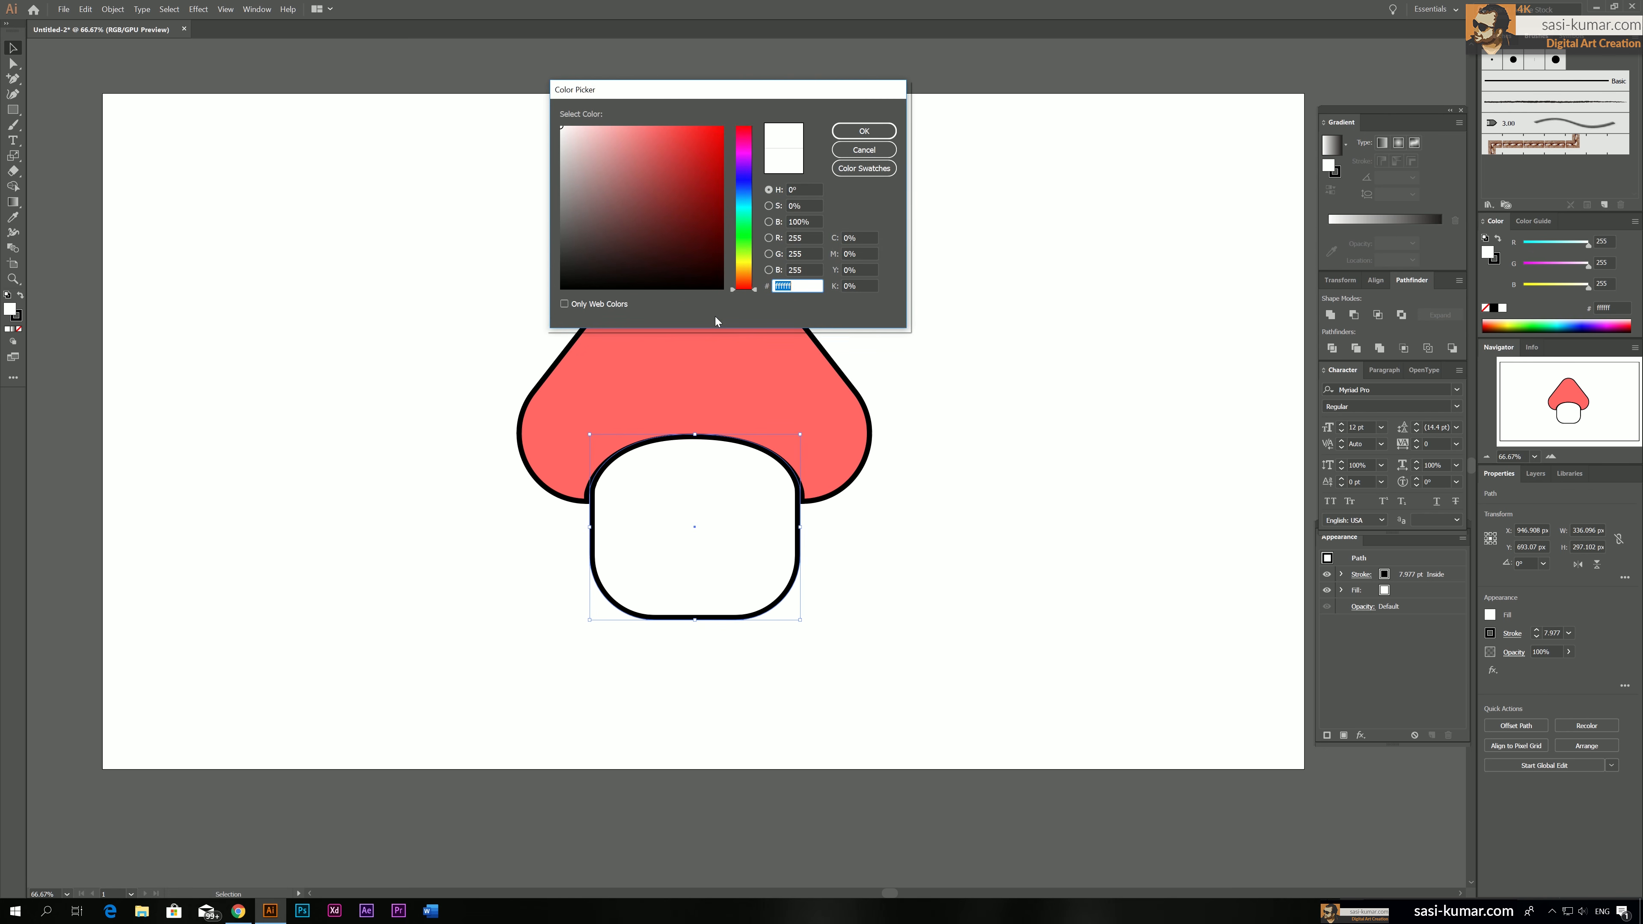
left_click(744, 271)
left_click_drag(614, 152, 590, 127)
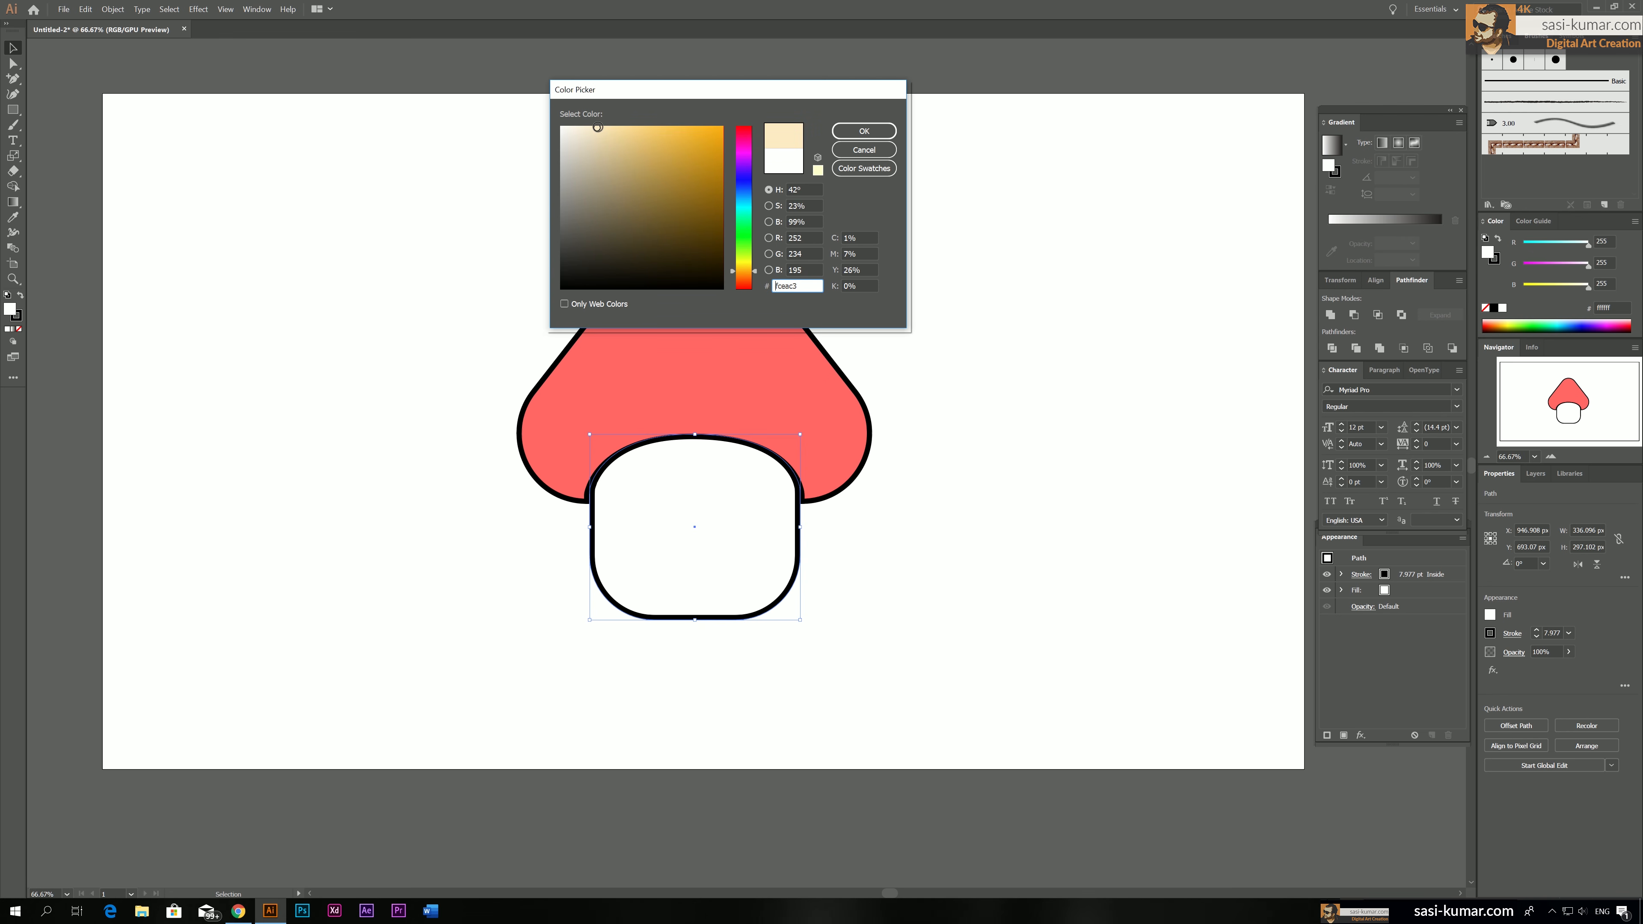
left_click(864, 131)
left_click(970, 321)
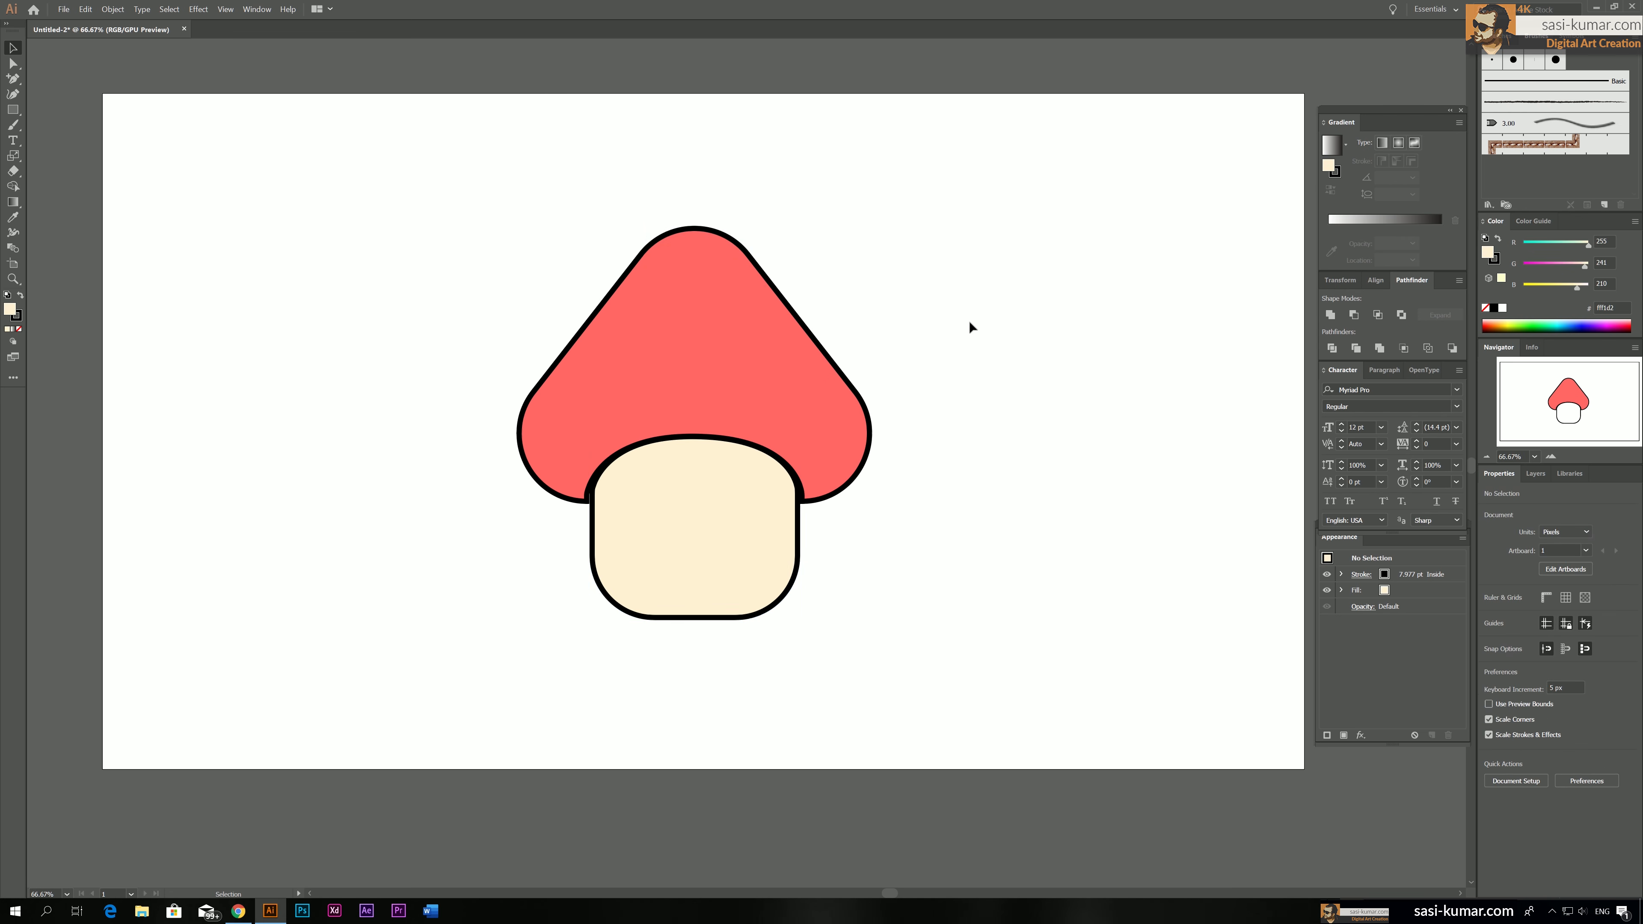
Paint a thin black freehand arrow with the Paintbrush in the artboard's upper-left area, pointing down towards the mushroom
left_click_drag(968, 319, 918, 319)
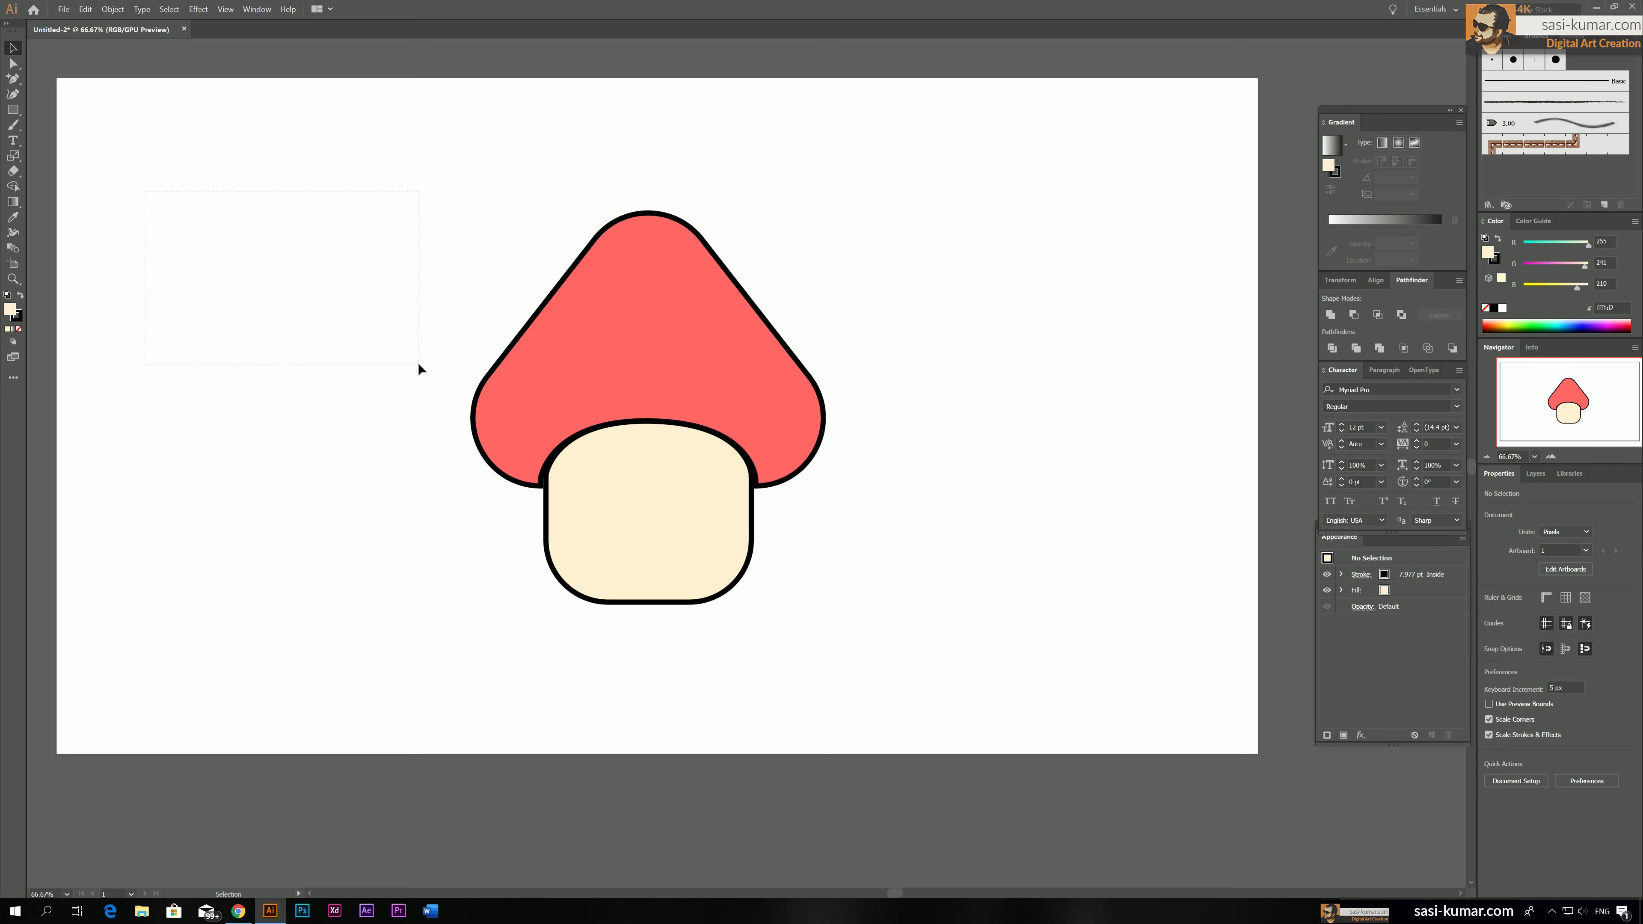
left_click(13, 124)
left_click_drag(185, 209, 335, 317)
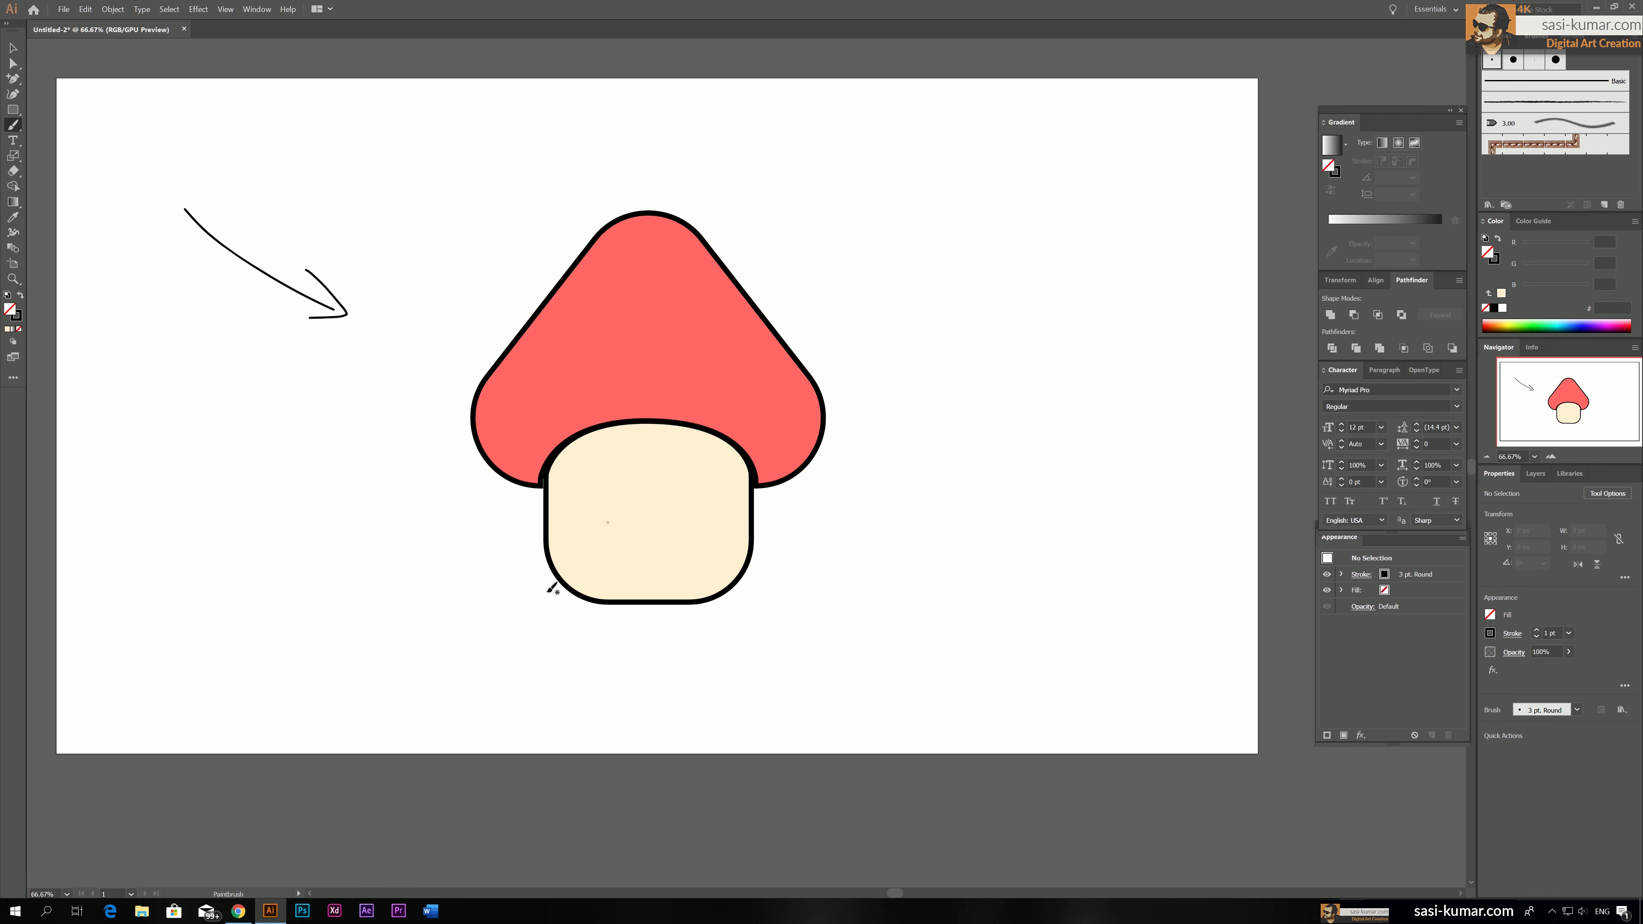
left_click(13, 47)
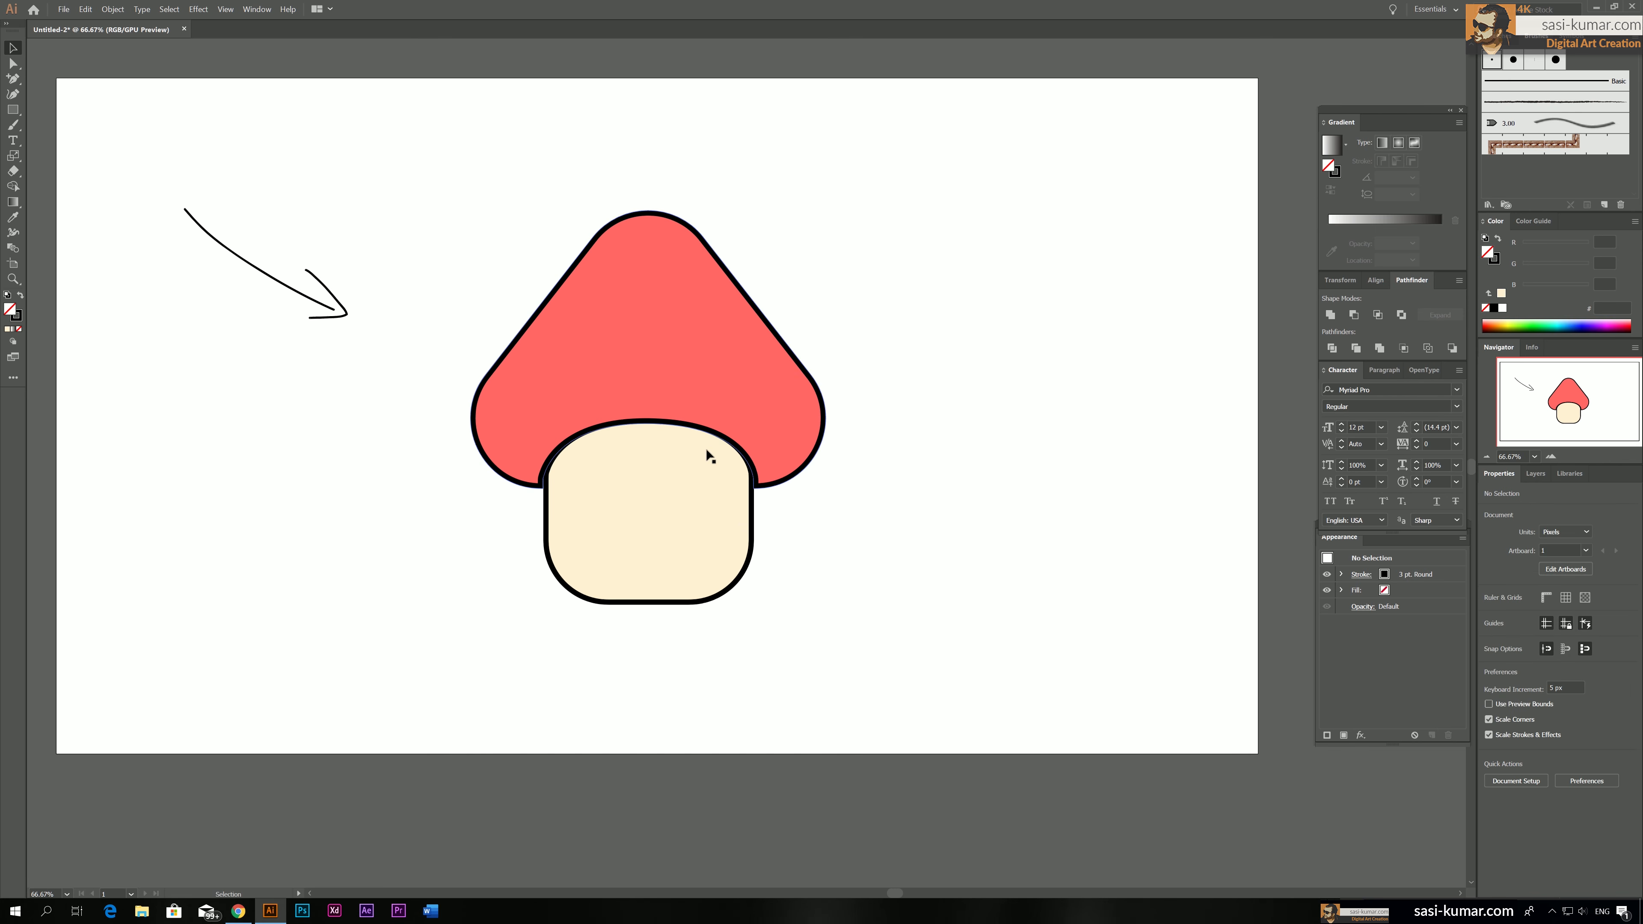
Draw a circle about 156 × 156 px on the cap, give it white fill without stroke, and move it near the cap's peak
left_click(675, 326)
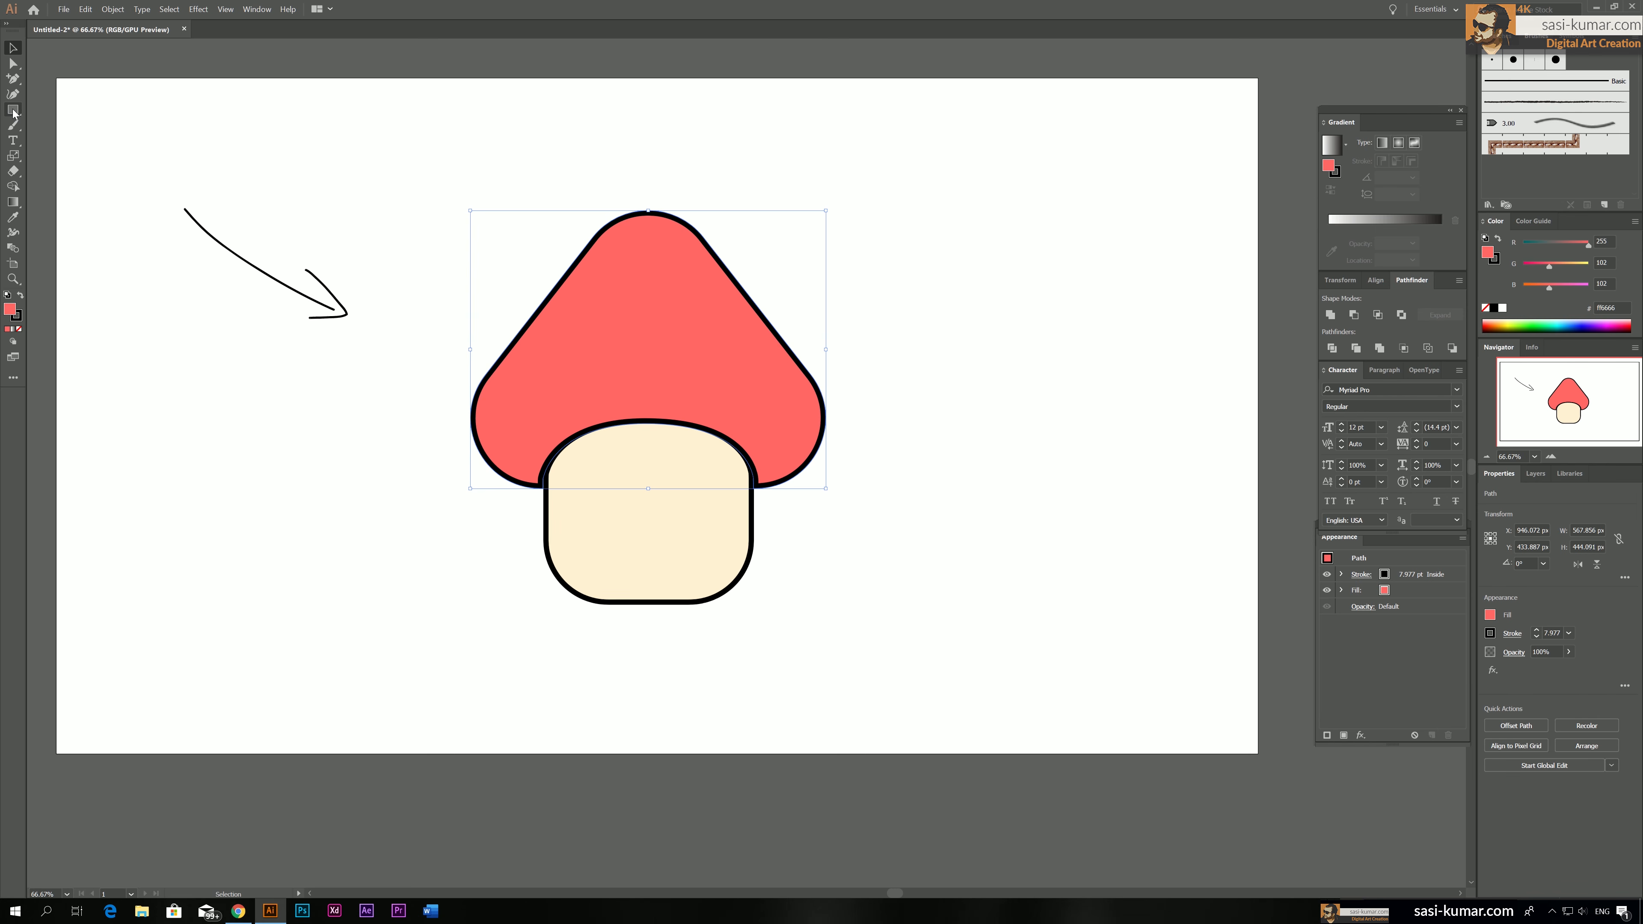
left_click_drag(13, 113, 58, 140)
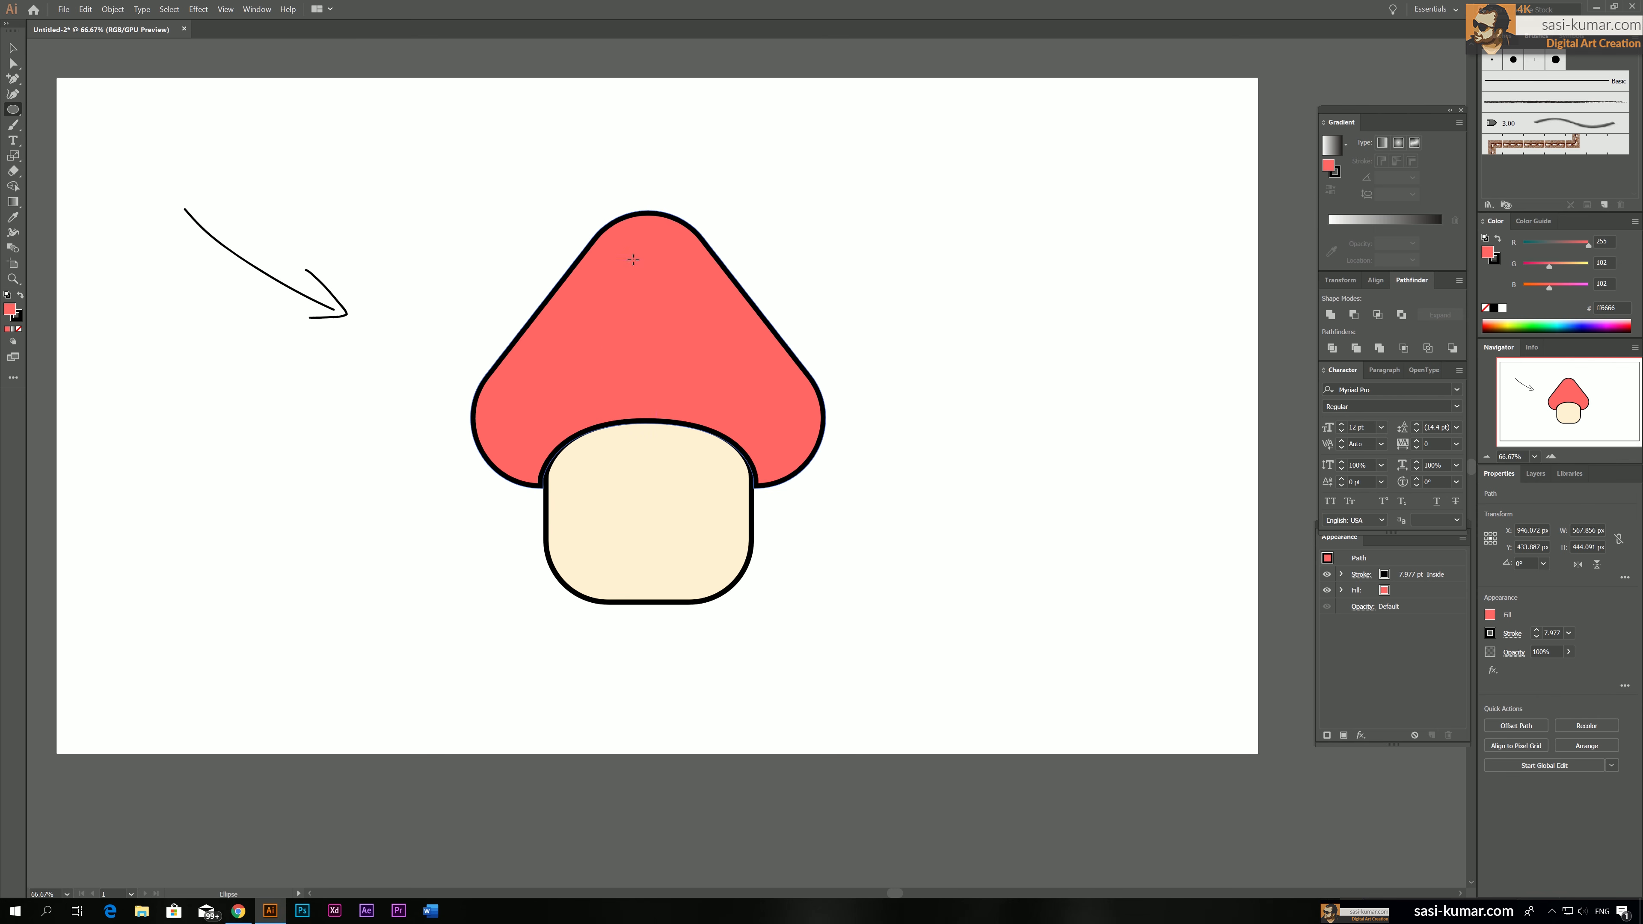
left_click_drag(633, 260, 731, 357)
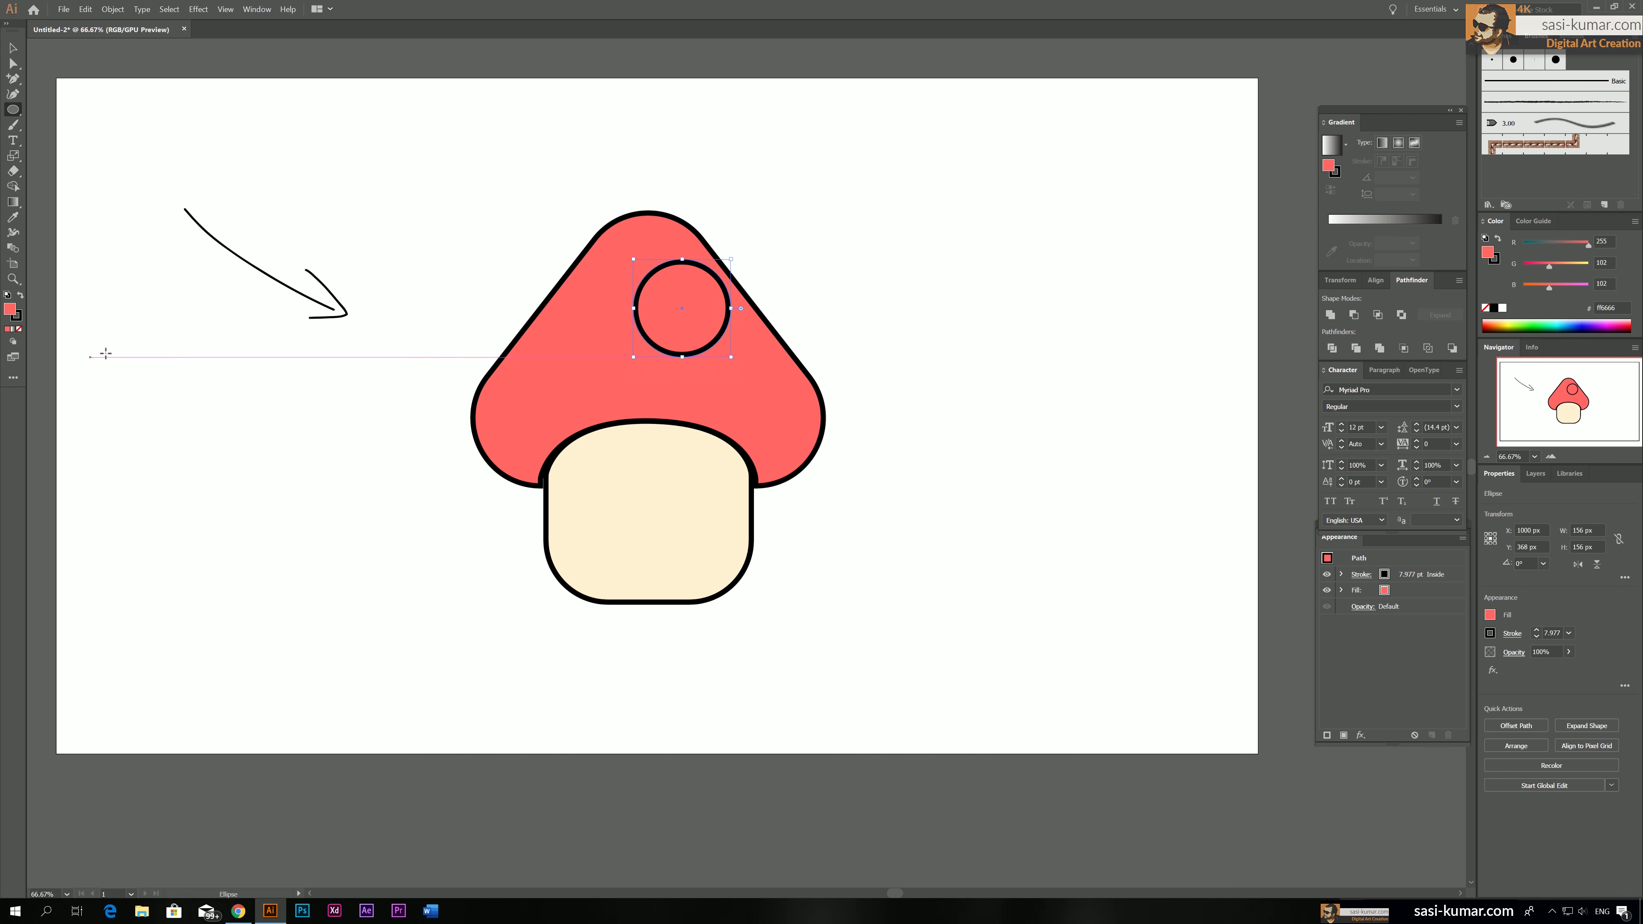
key("i")
left_click(378, 456)
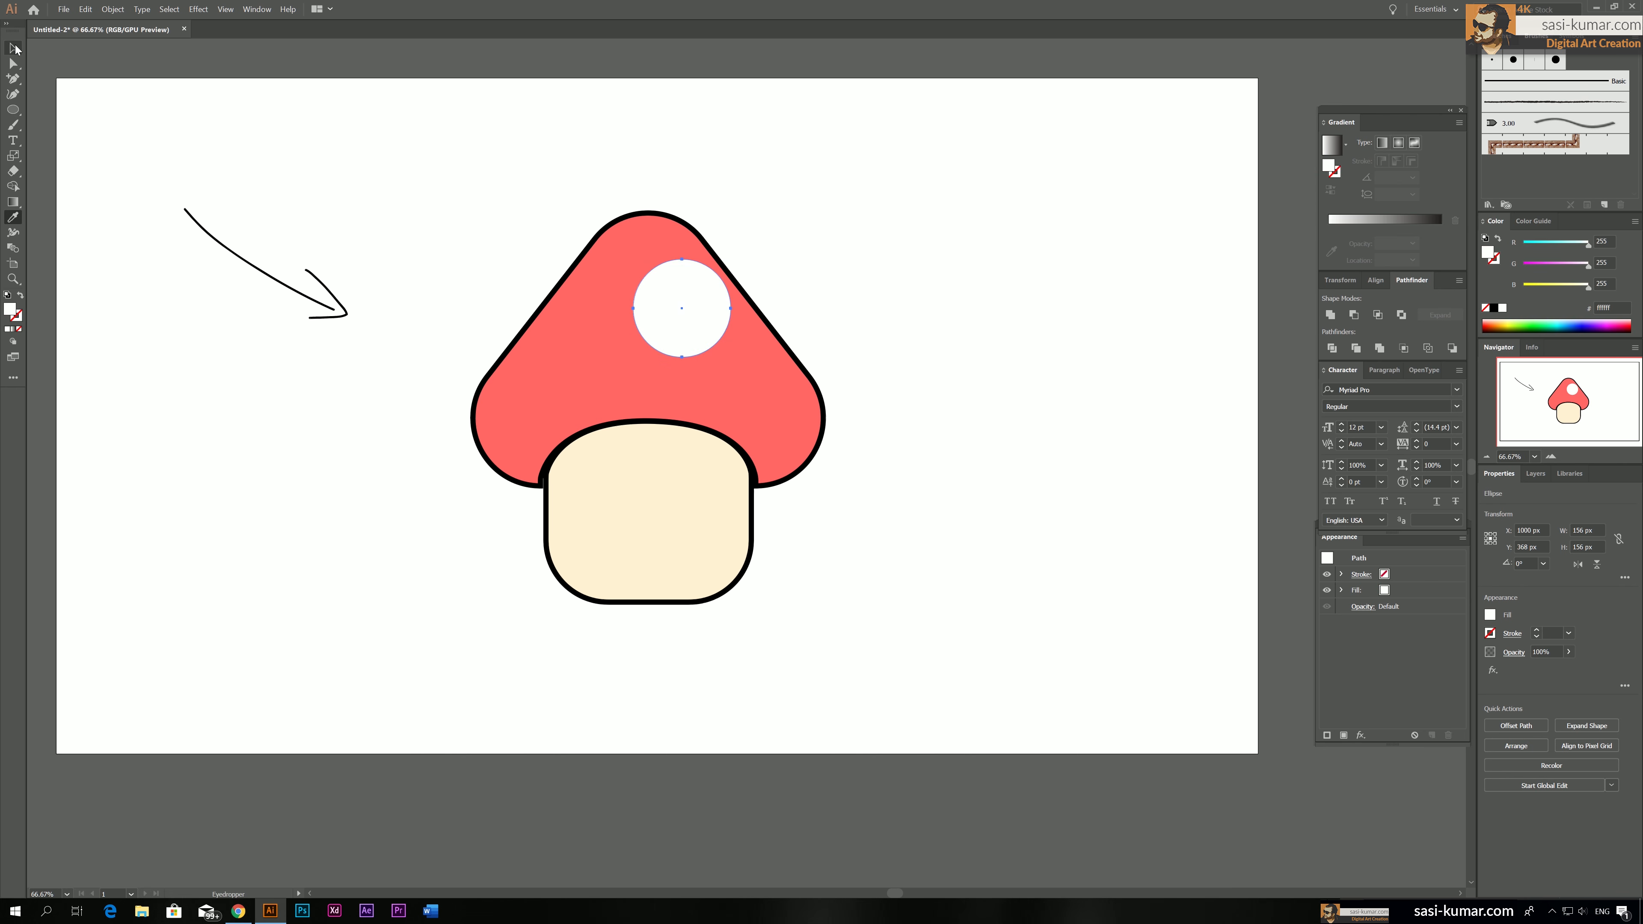
left_click(15, 48)
left_click_drag(676, 302, 662, 280)
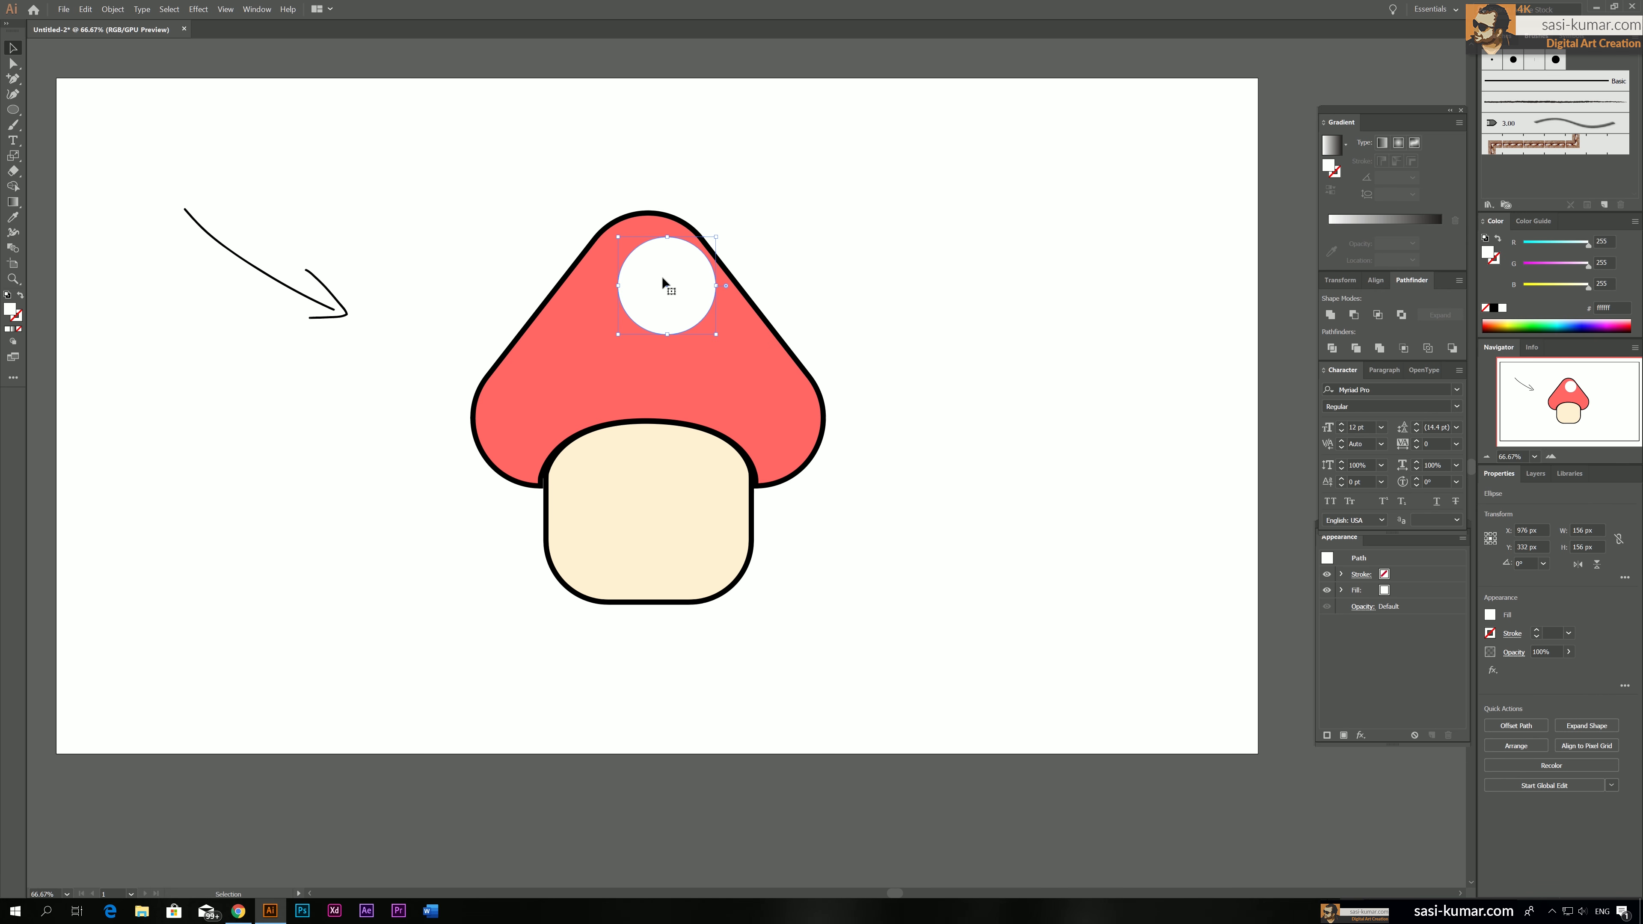
Add smaller copies of the white circle in the cap's lower-left and lower-right corners and nudge the large top spot slightly left
left_click_drag(668, 273, 795, 371)
left_click_drag(768, 391, 775, 390)
left_click_drag(687, 299, 676, 297)
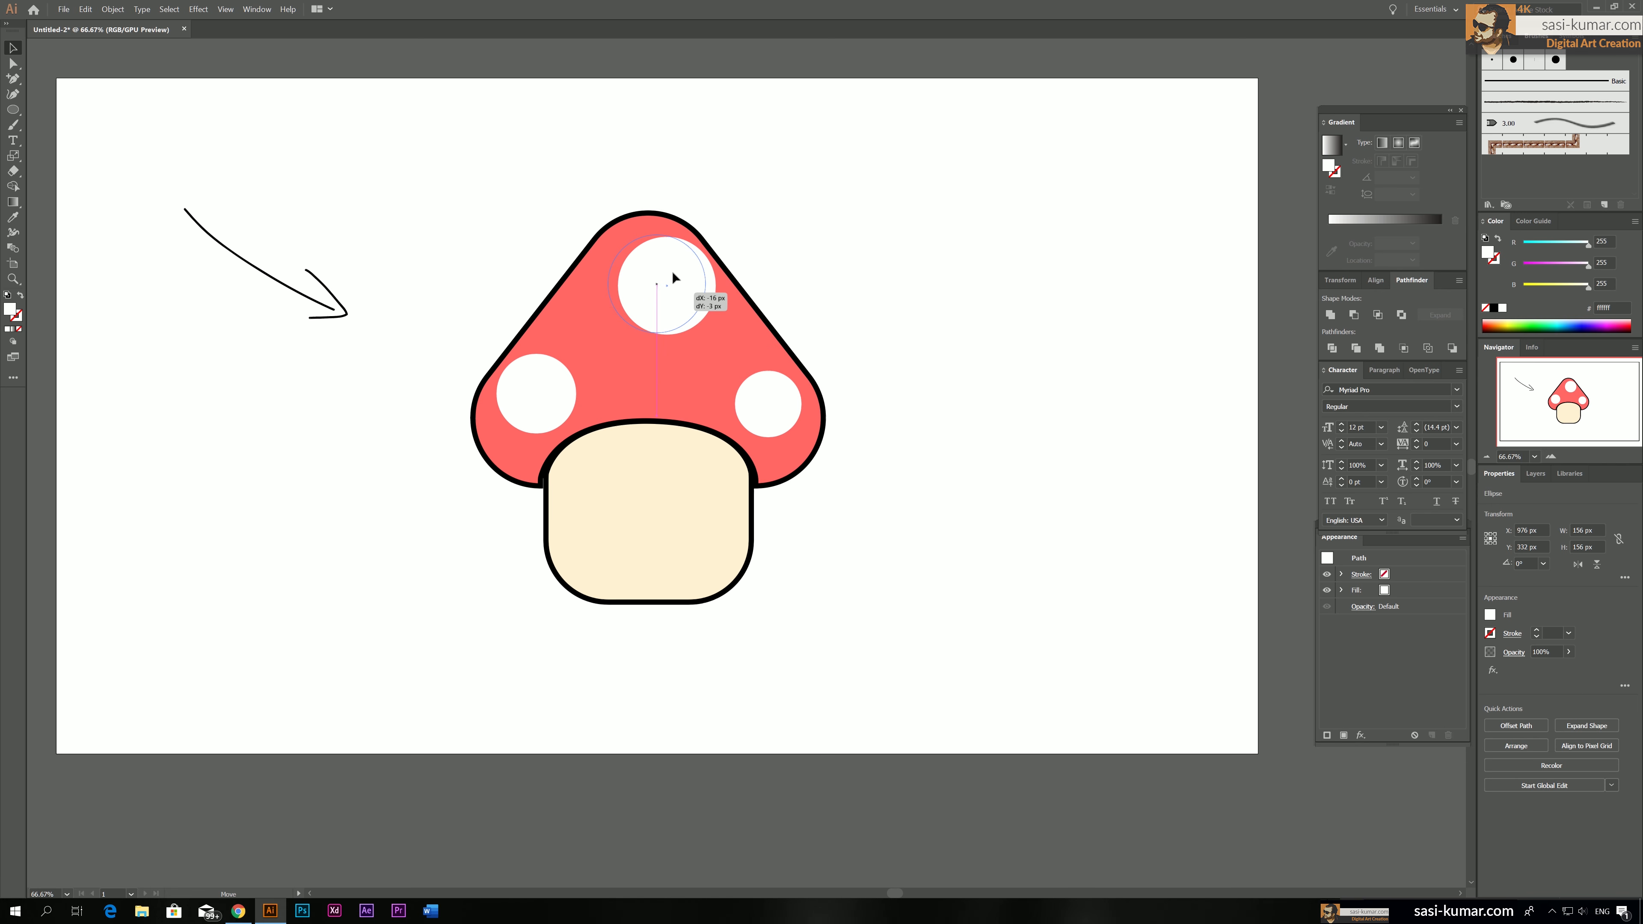
left_click_drag(672, 271, 673, 272)
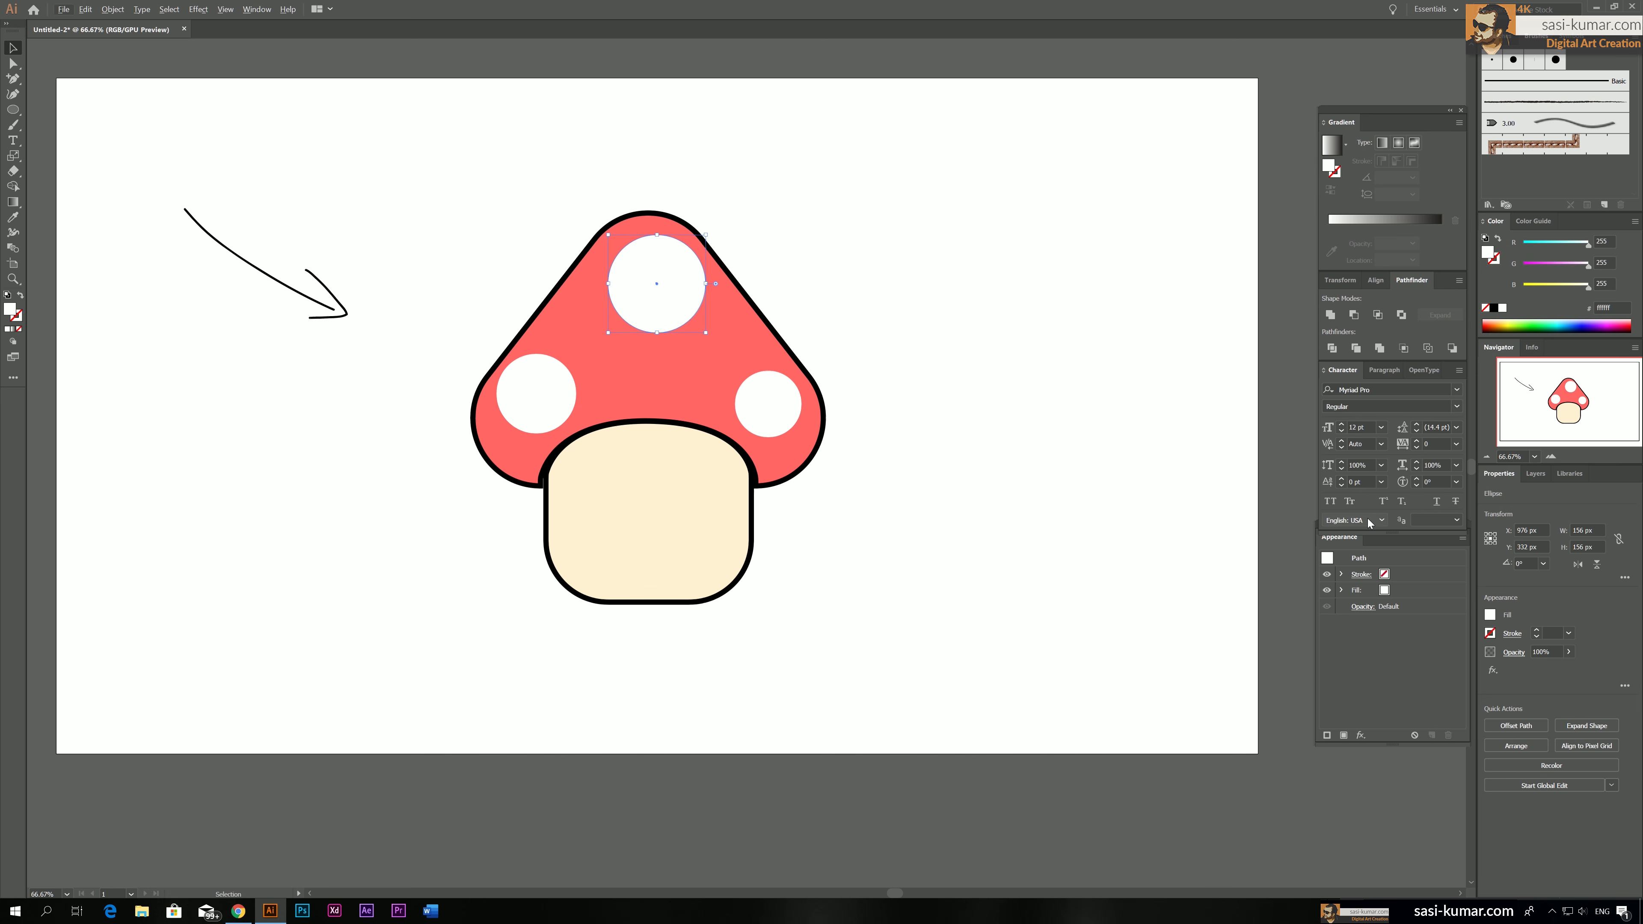
left_click(865, 314)
Duplicate the large white spot, shrink the copy to about 78 px, and place it between the top and lower-right spots
left_click(671, 304)
left_click_drag(659, 283, 679, 356)
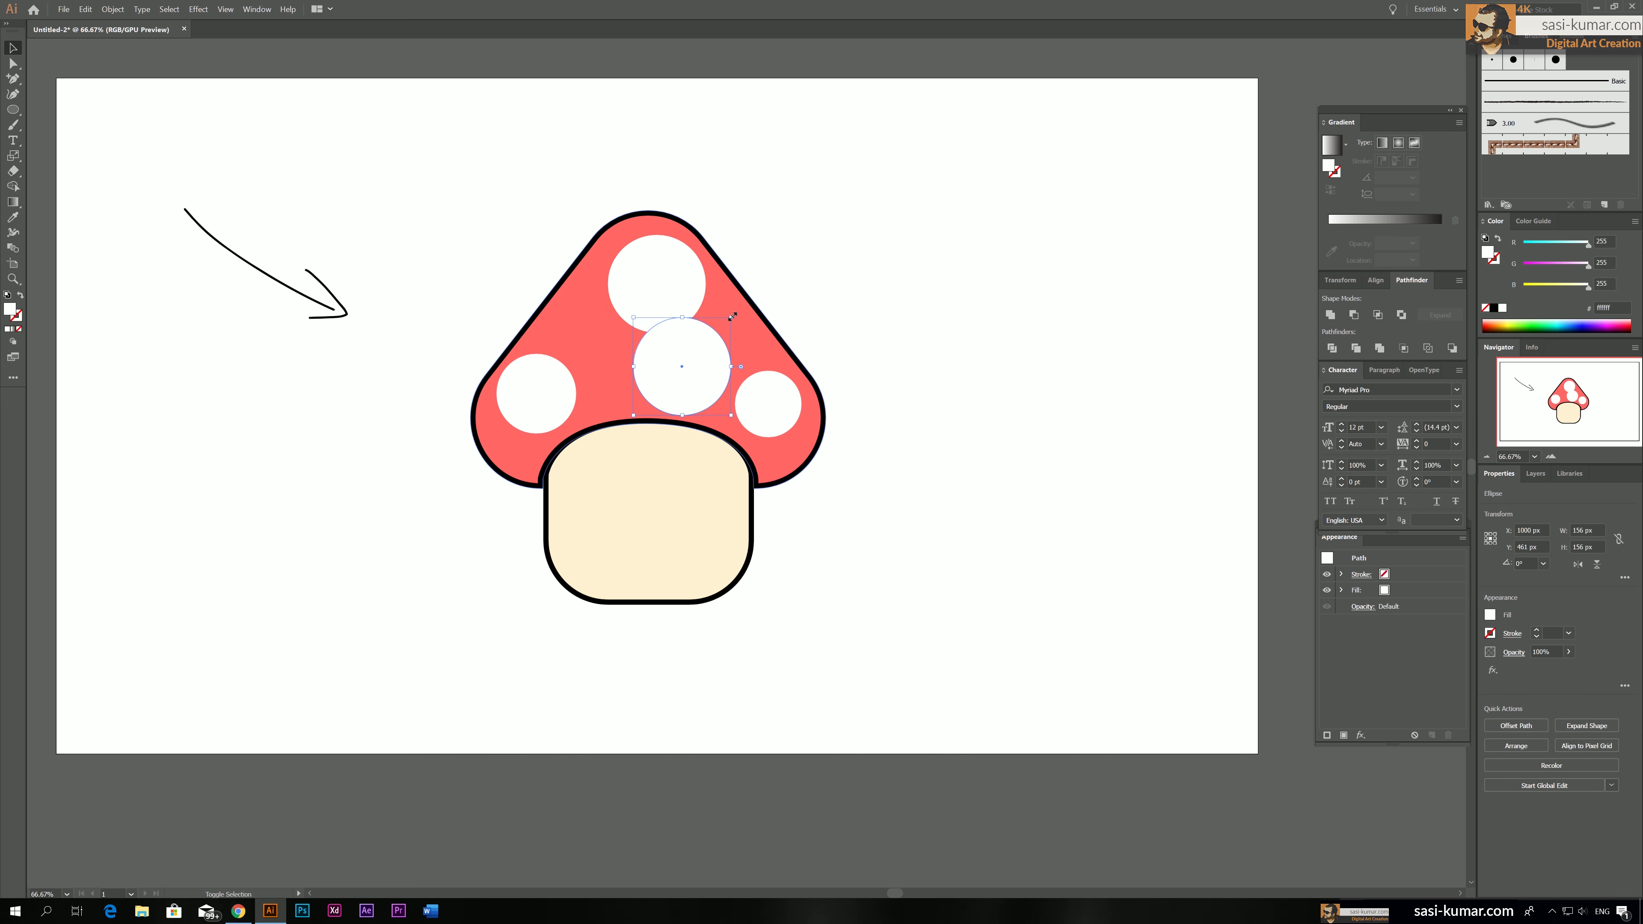
mouse_move(731, 318)
left_mouse_down()
mouse_move(682, 366)
mouse_move(741, 338)
left_mouse_up()
left_click_drag(668, 294, 659, 294)
left_click_drag(730, 335, 726, 328)
left_click(799, 283)
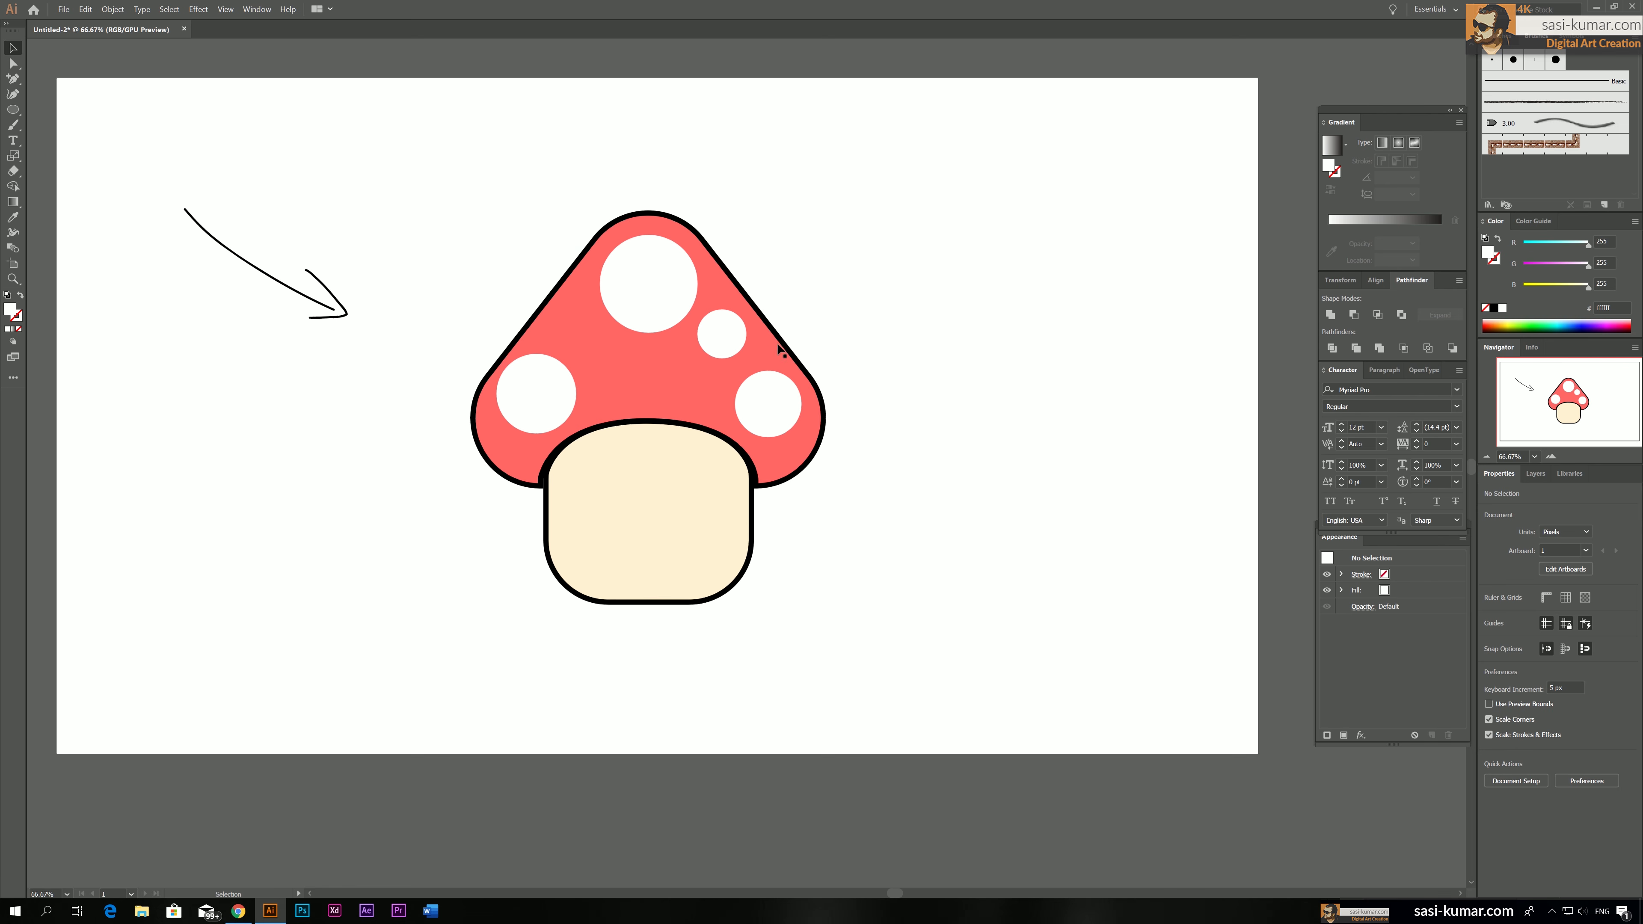
Shift the large spot slightly up and left, and copy the 78 px spot to the cap's centre just above the stem
left_click_drag(648, 271, 643, 269)
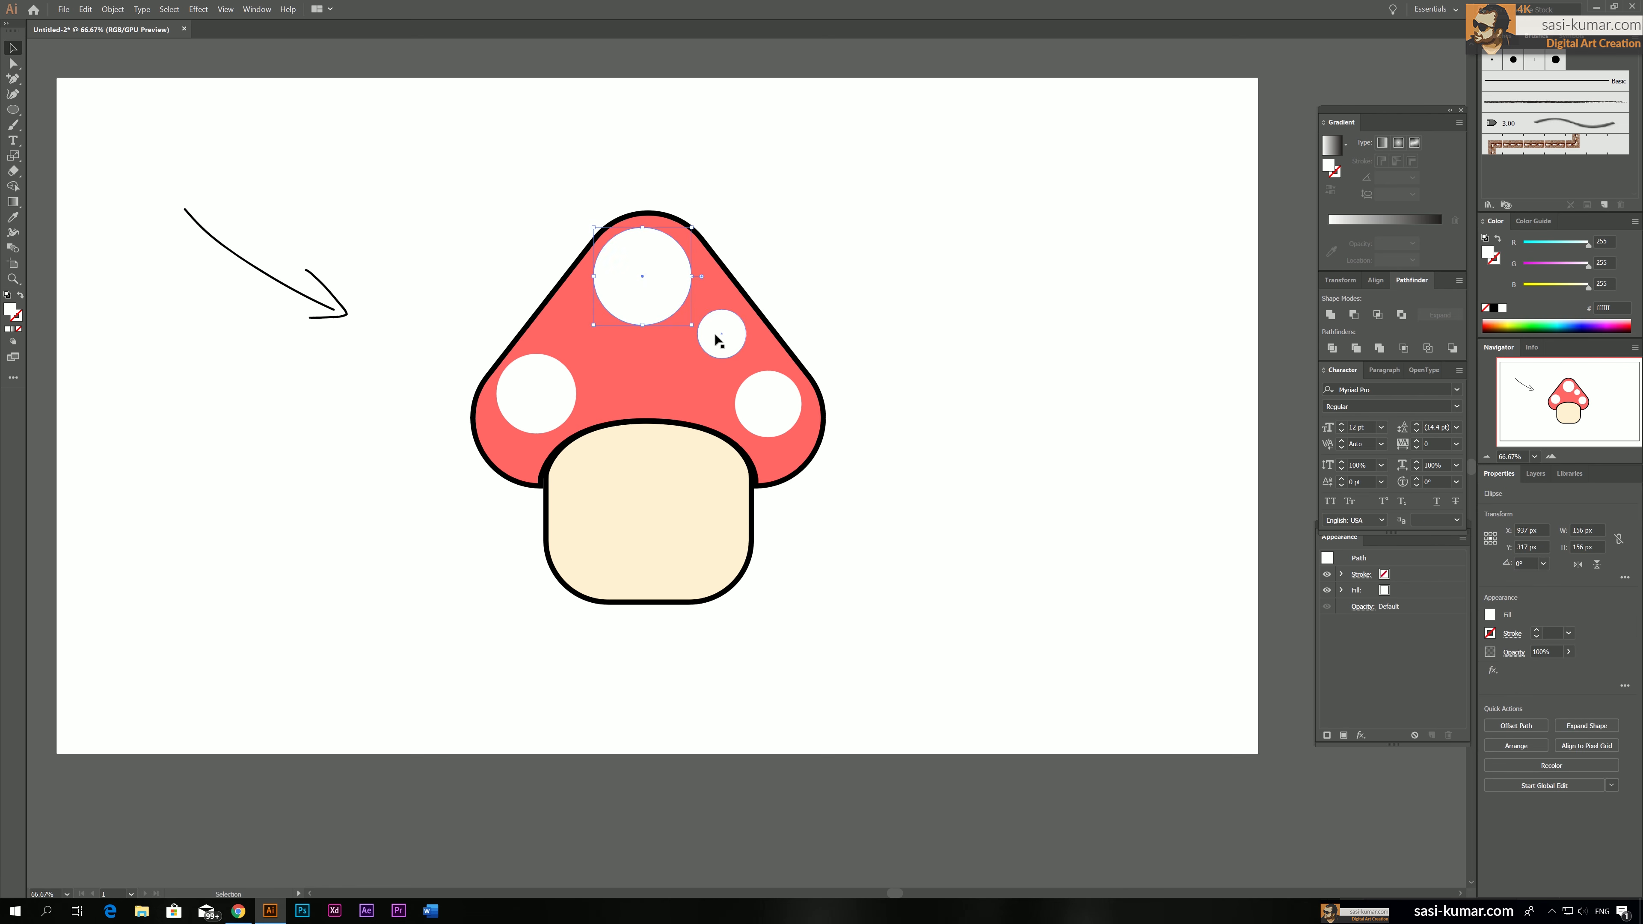
left_click_drag(723, 334, 647, 364)
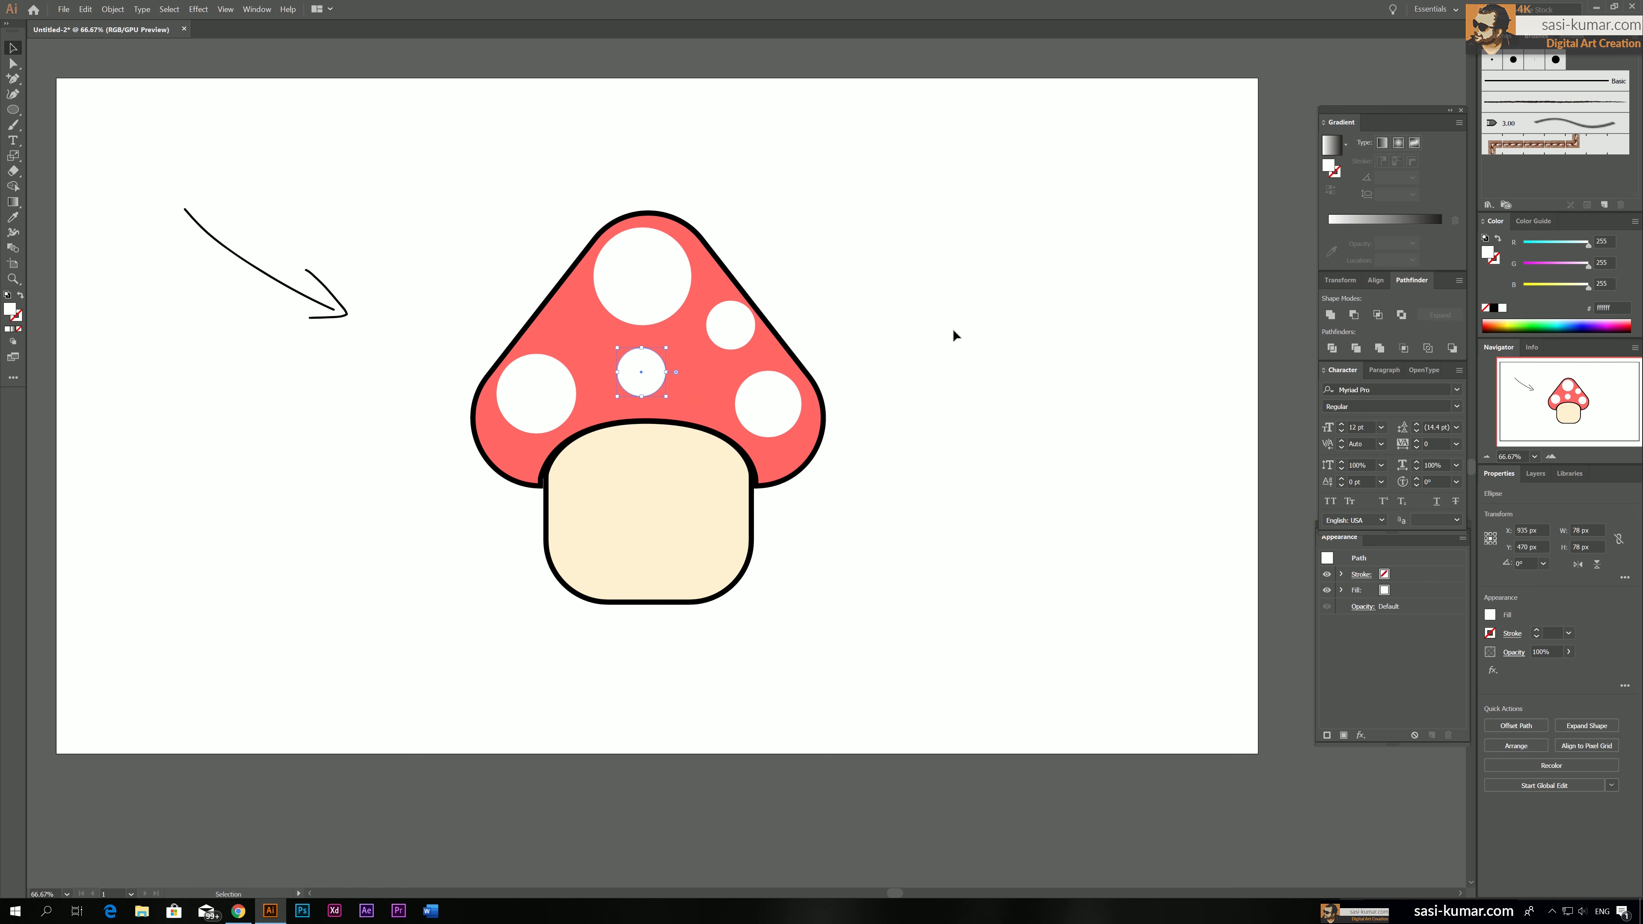
left_click(952, 330)
left_click(666, 494)
left_click(964, 511)
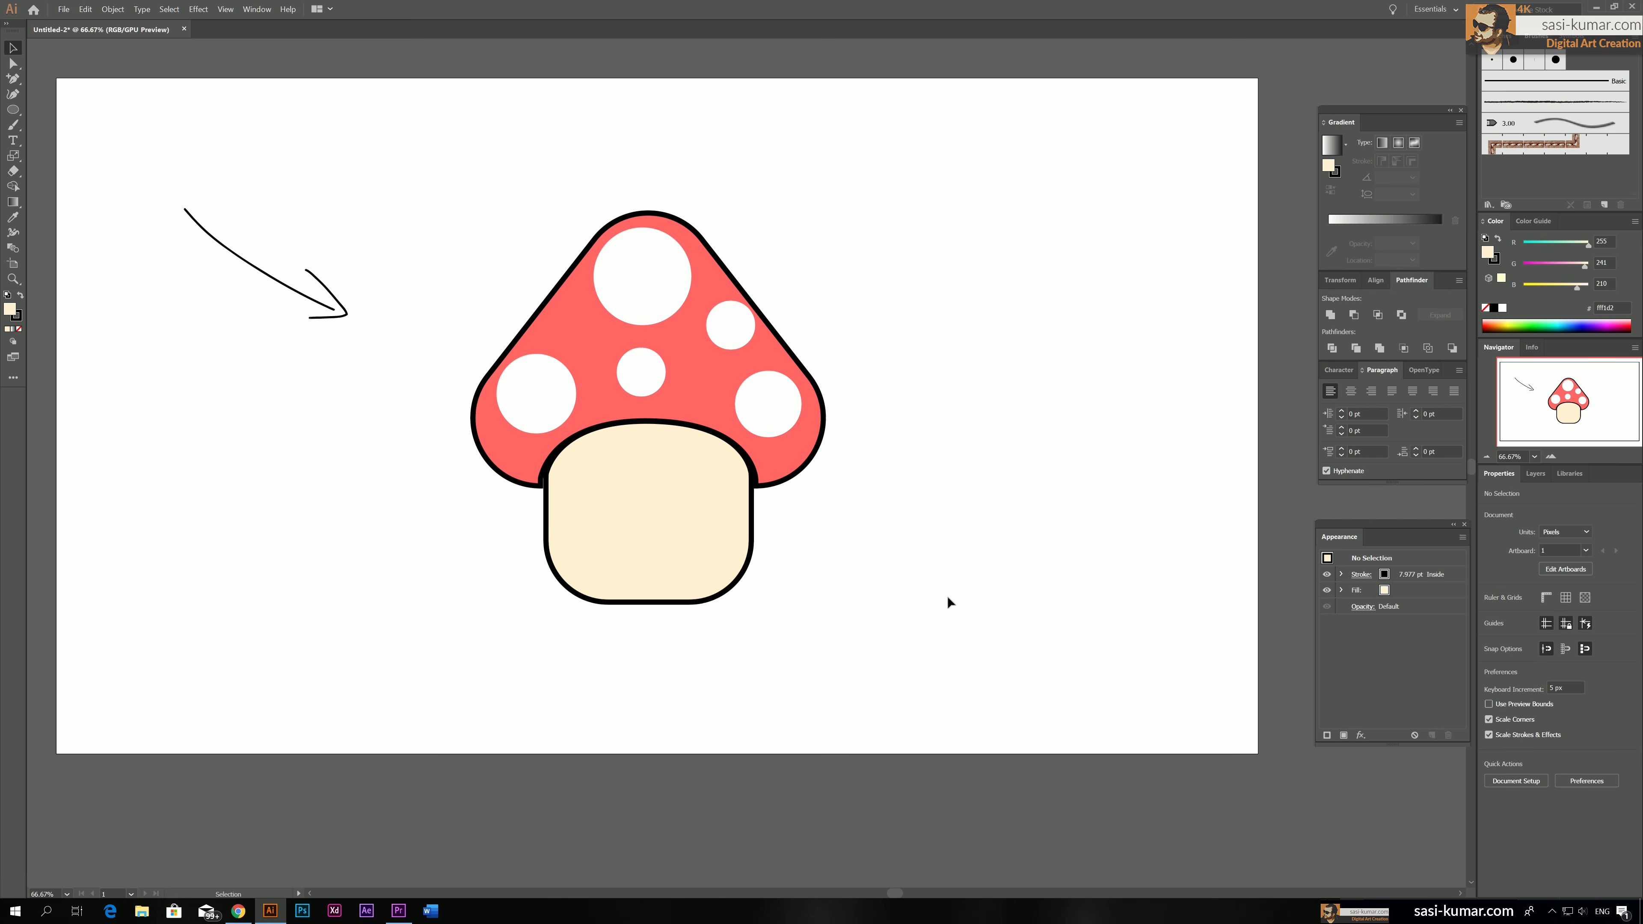
Duplicate the stem twice, one copy offset slightly up and left over the original and another in the artboard's empty lower-left area
left_click(664, 516)
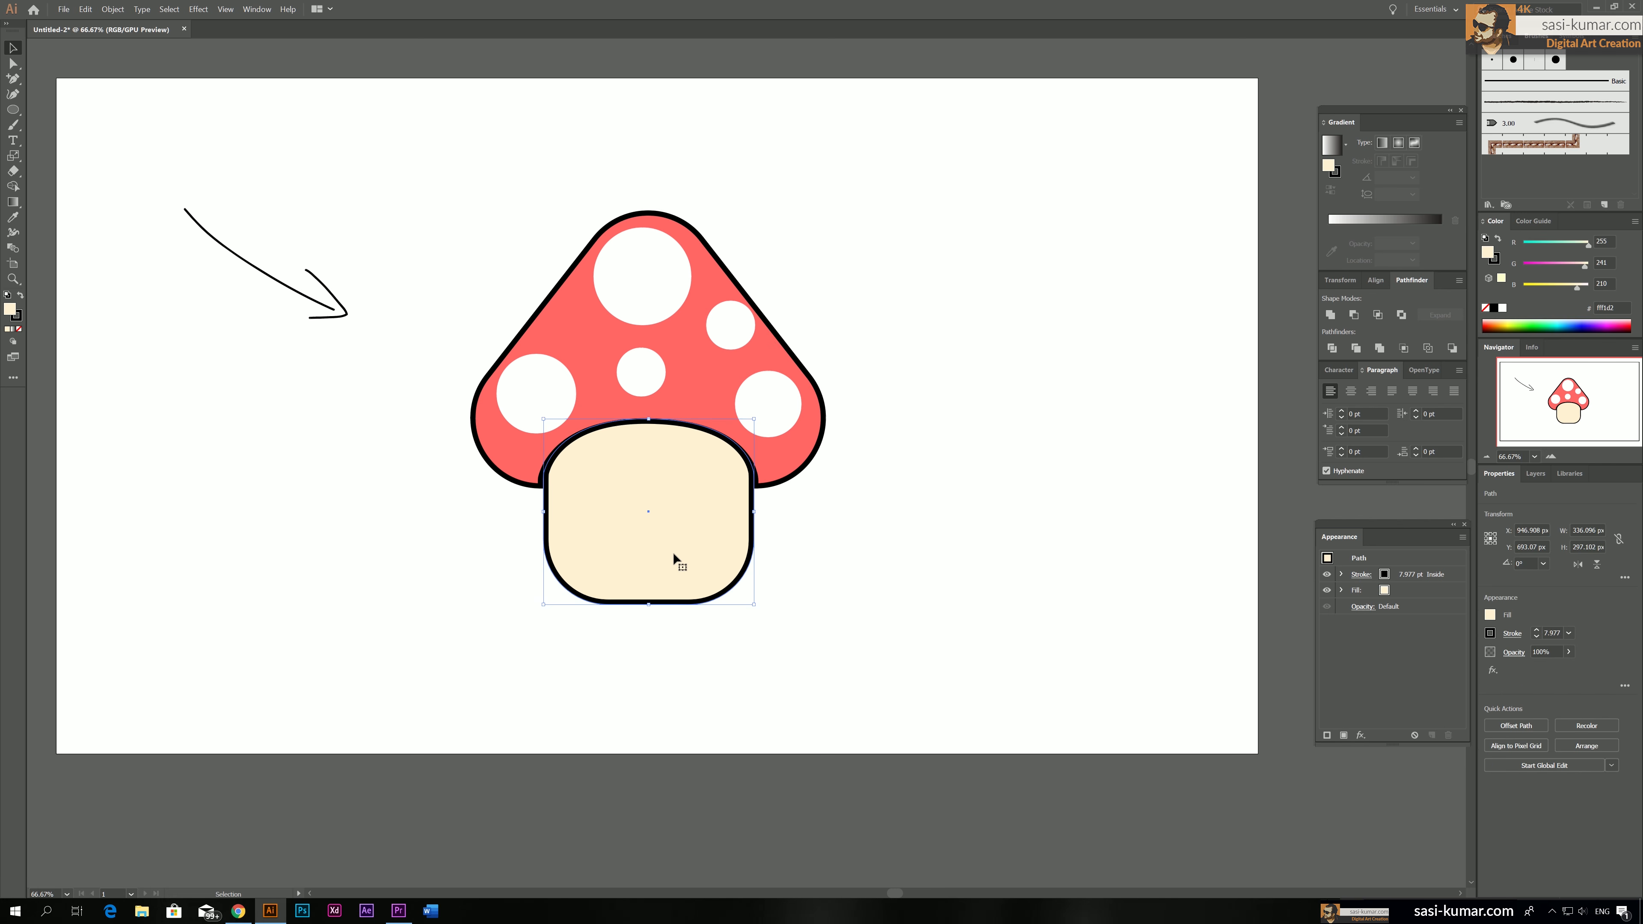
left_click_drag(679, 548, 642, 481)
left_click(592, 689)
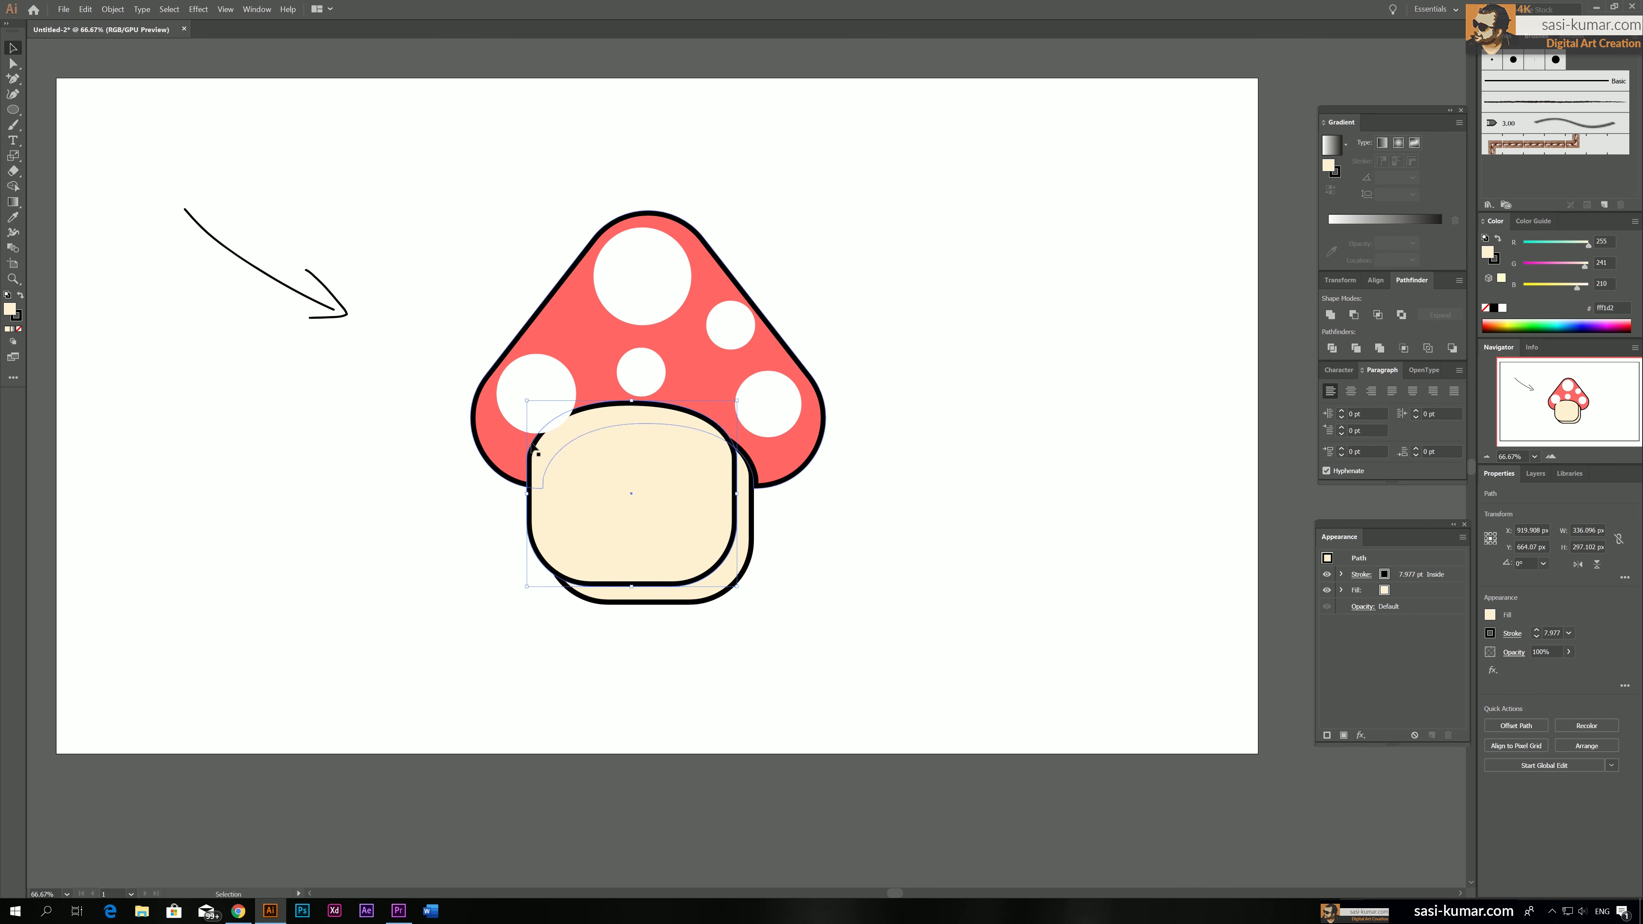
left_click_drag(642, 480, 217, 538)
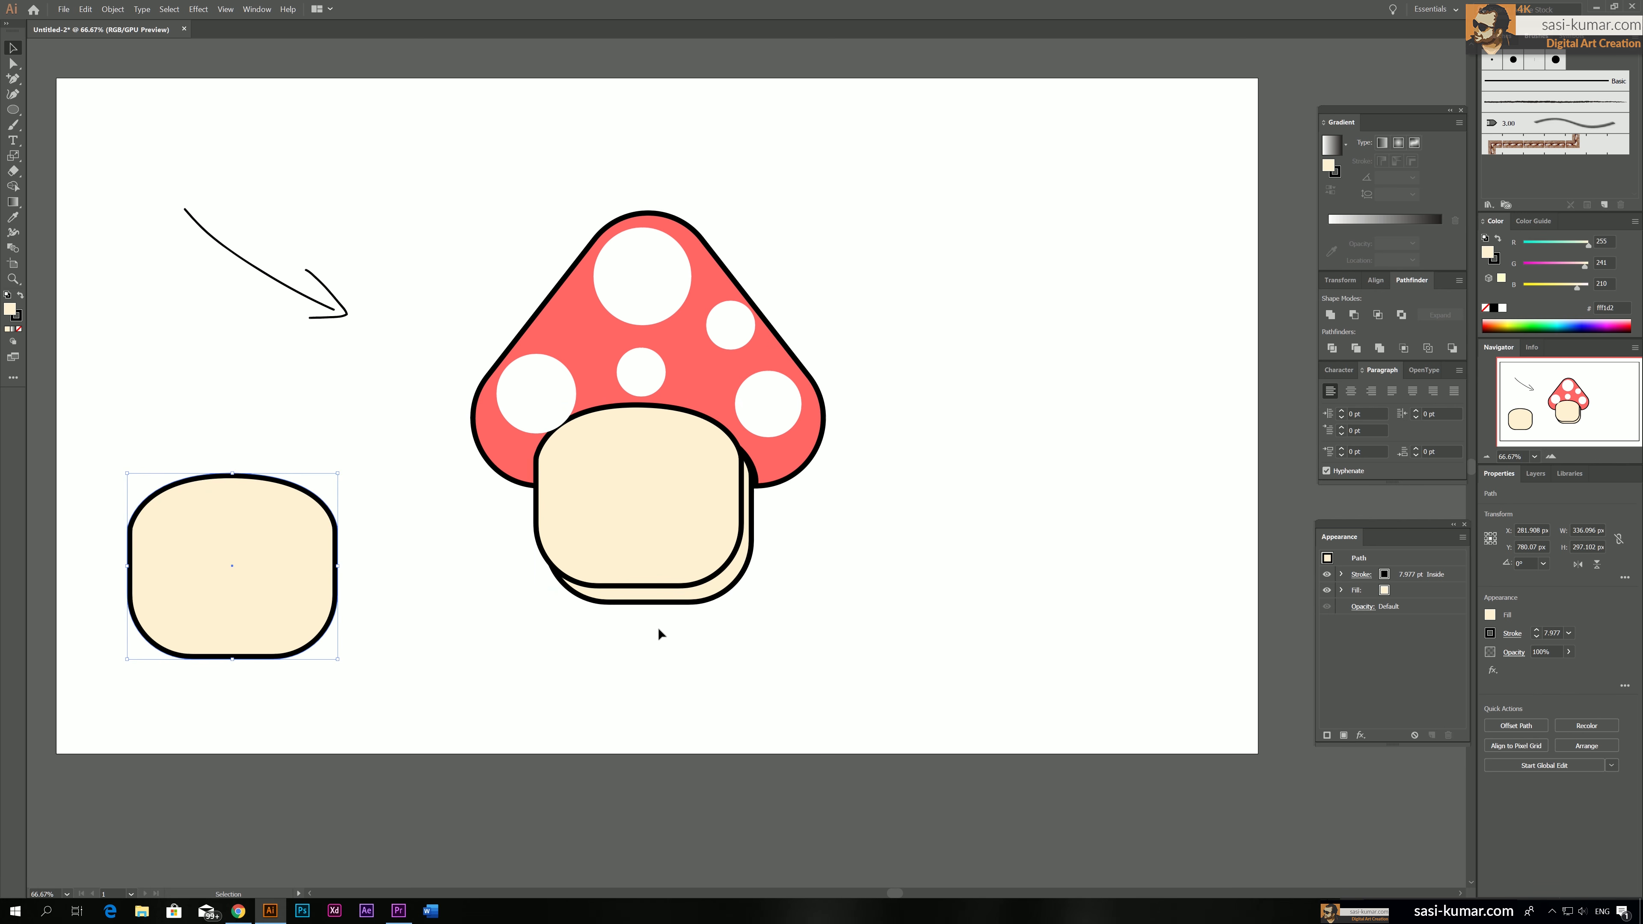
left_click_drag(653, 491, 652, 495)
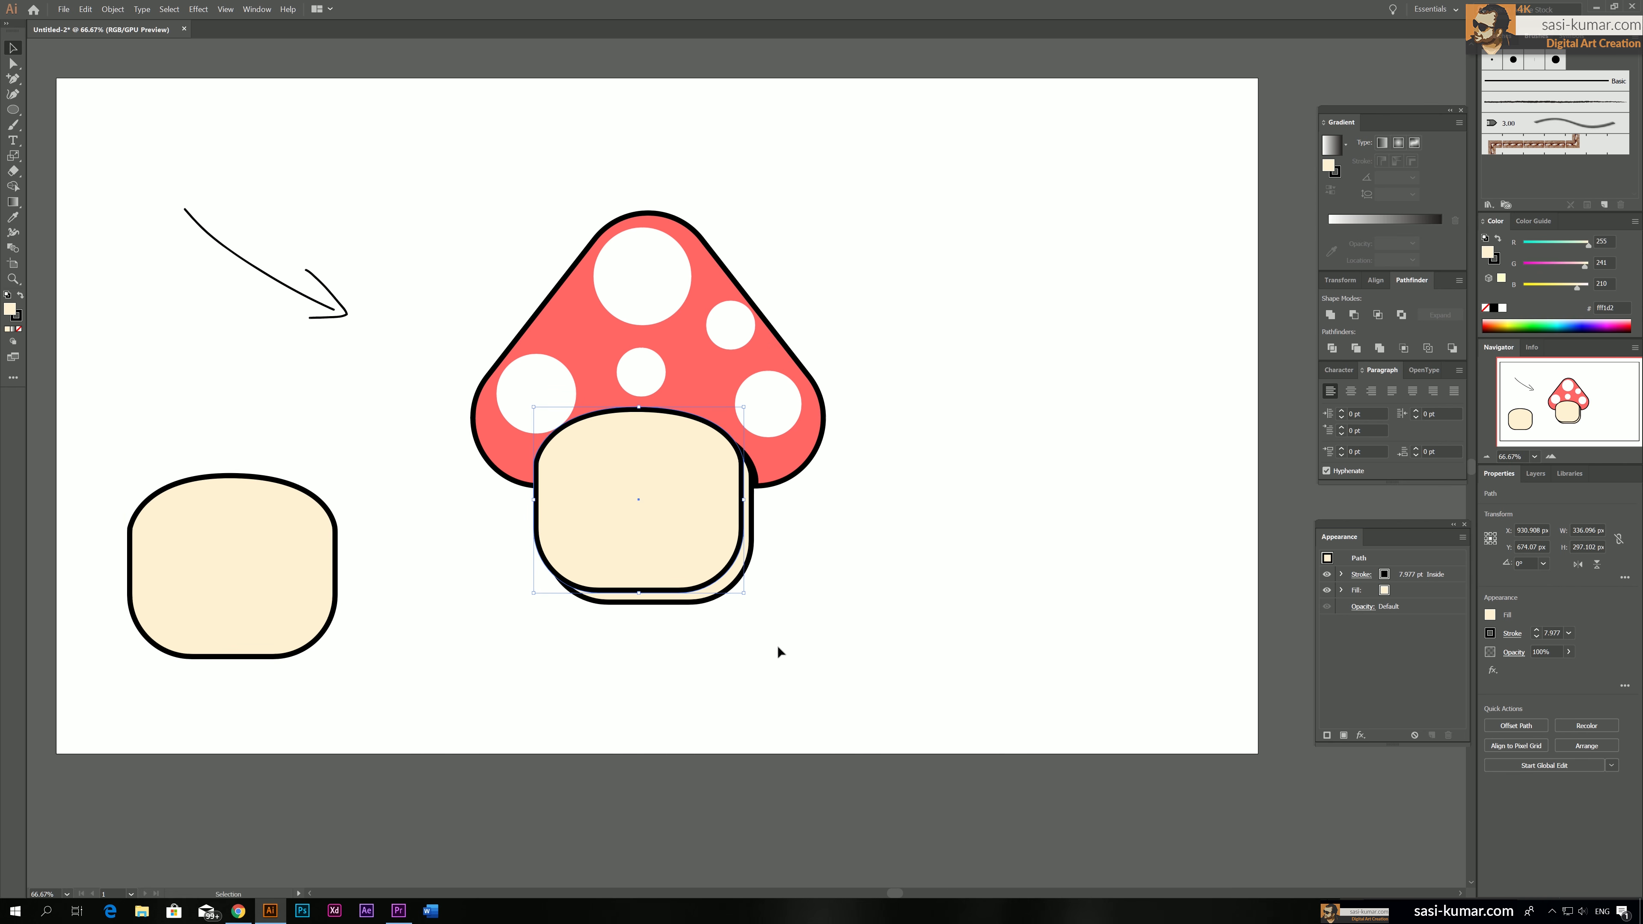
left_click(785, 623)
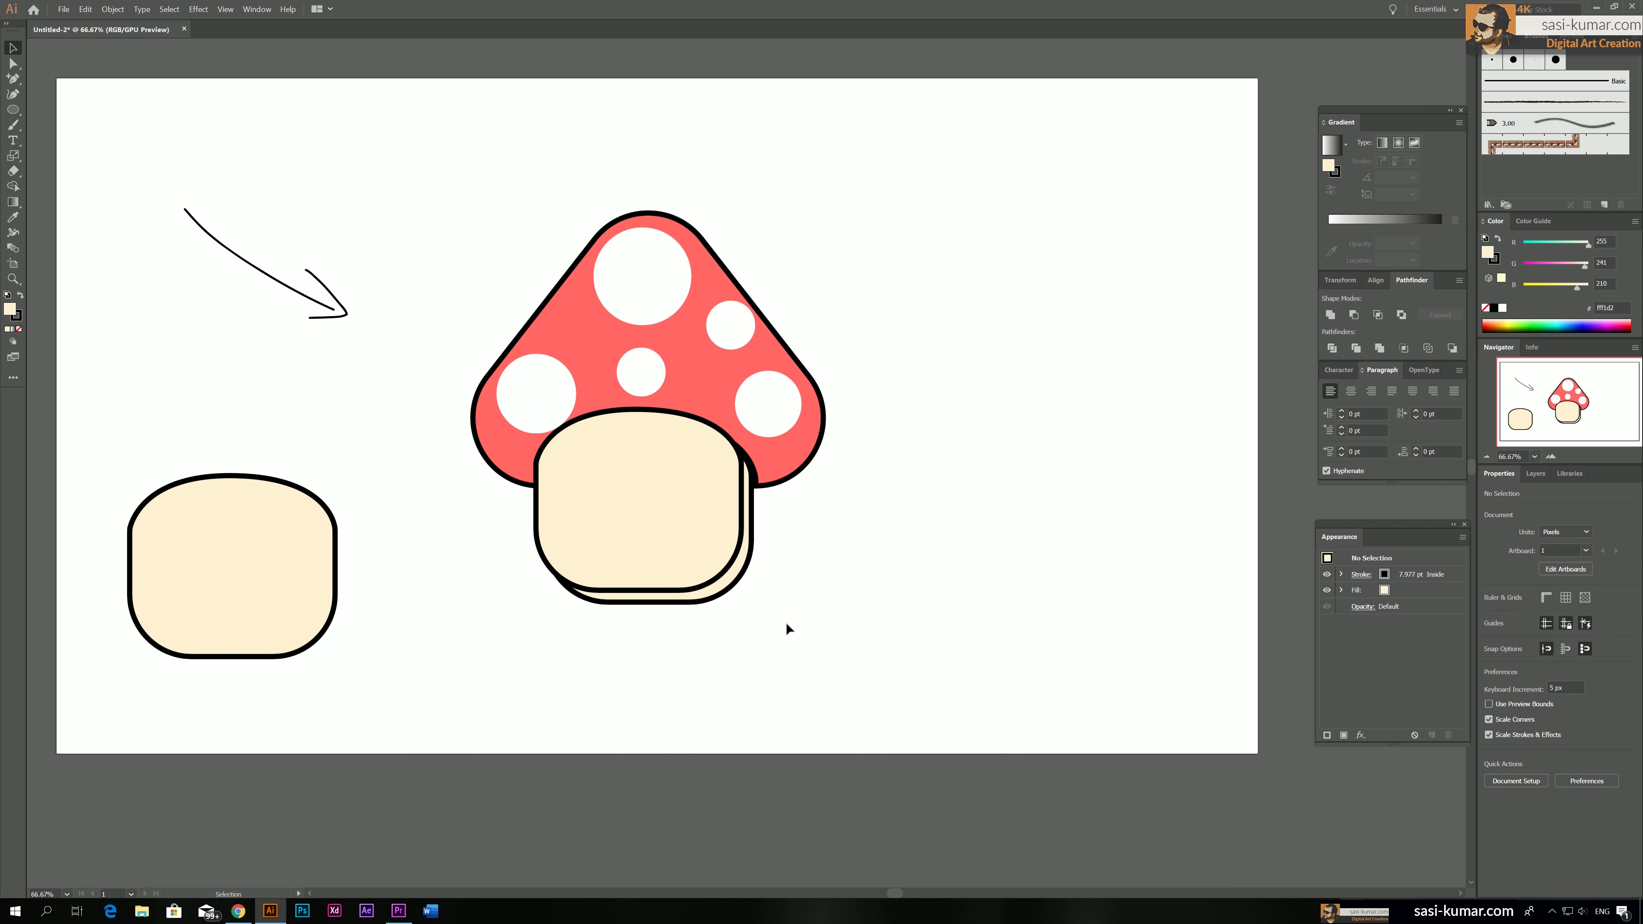
Remove the black stroke from the two overlapping stem shapes and from the mushroom cap
left_click(654, 552)
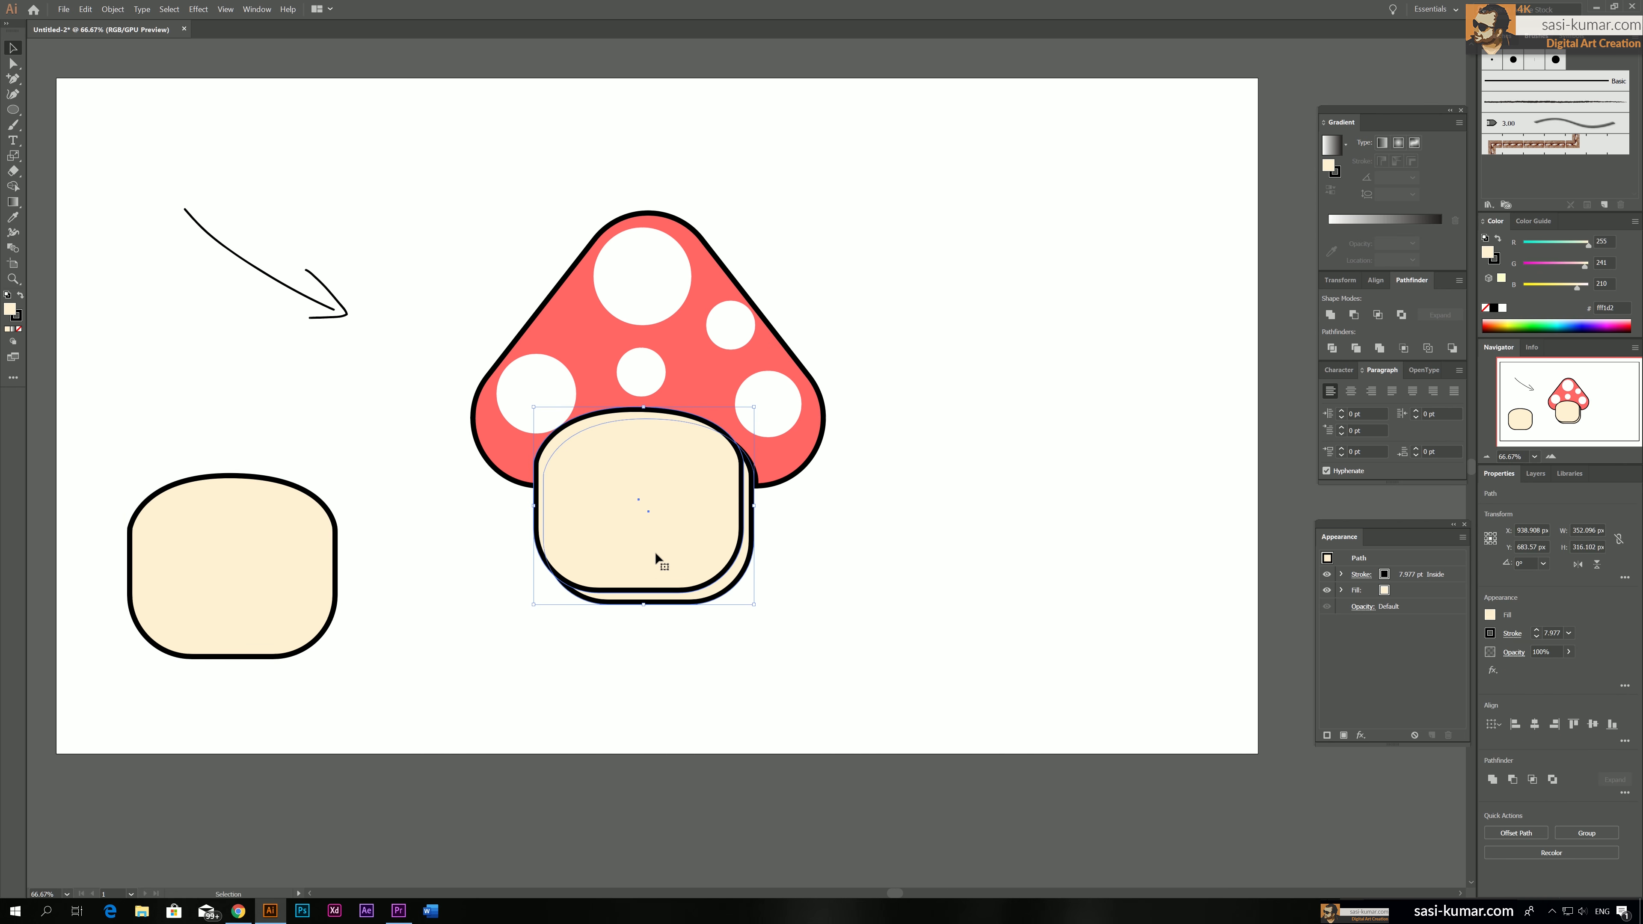
left_click(17, 318)
left_click(19, 329)
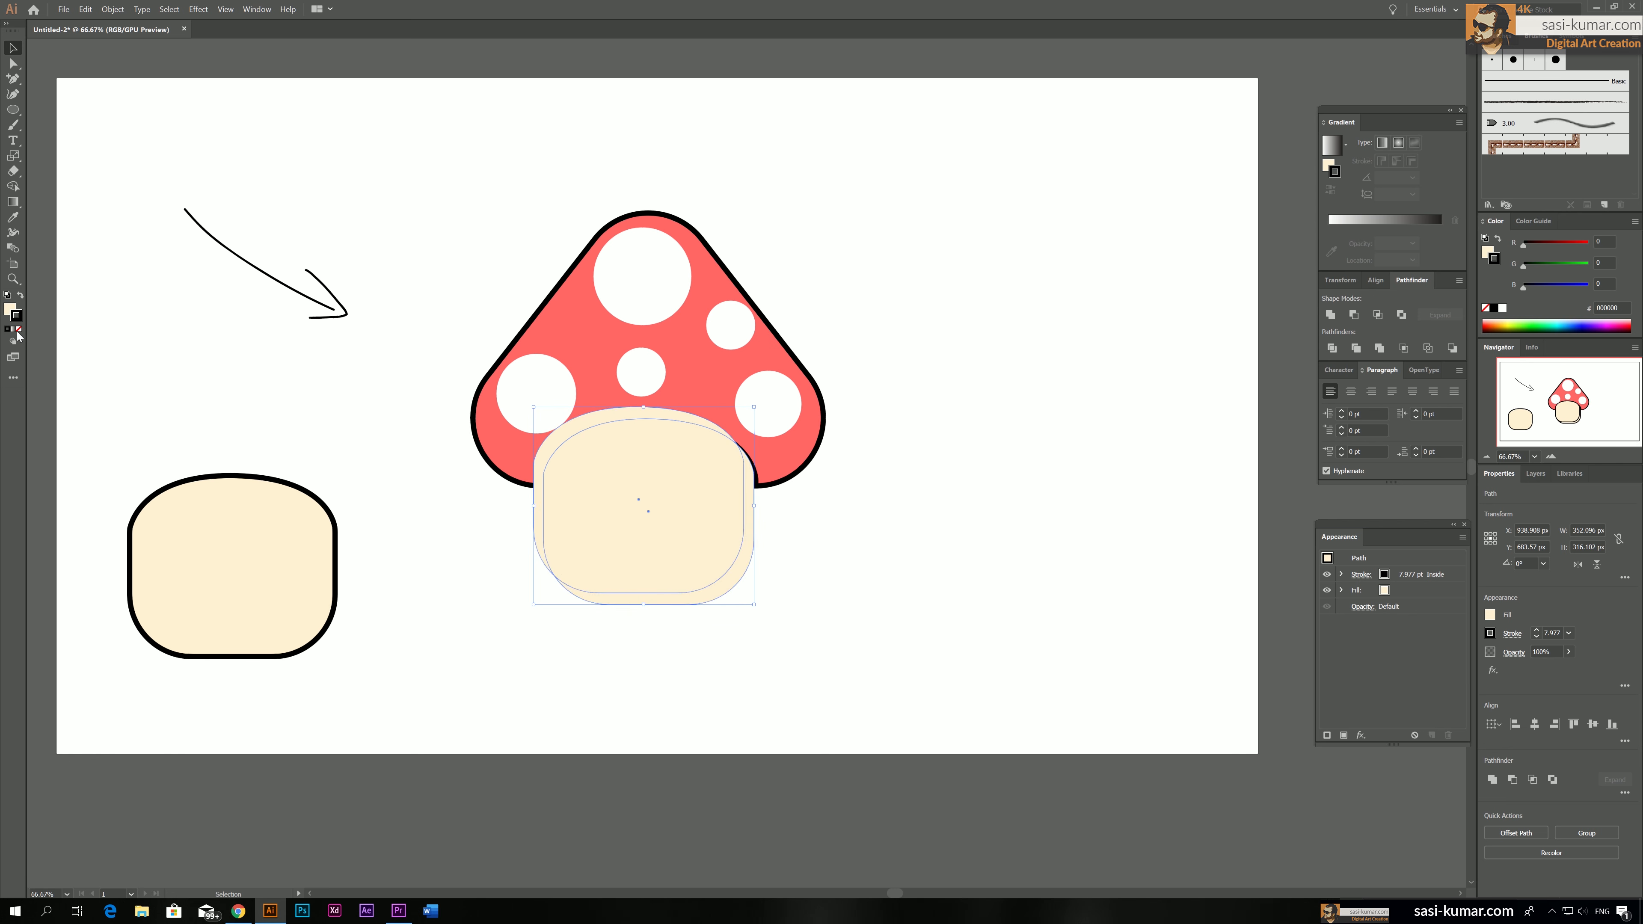
left_click(899, 481)
left_click(786, 363)
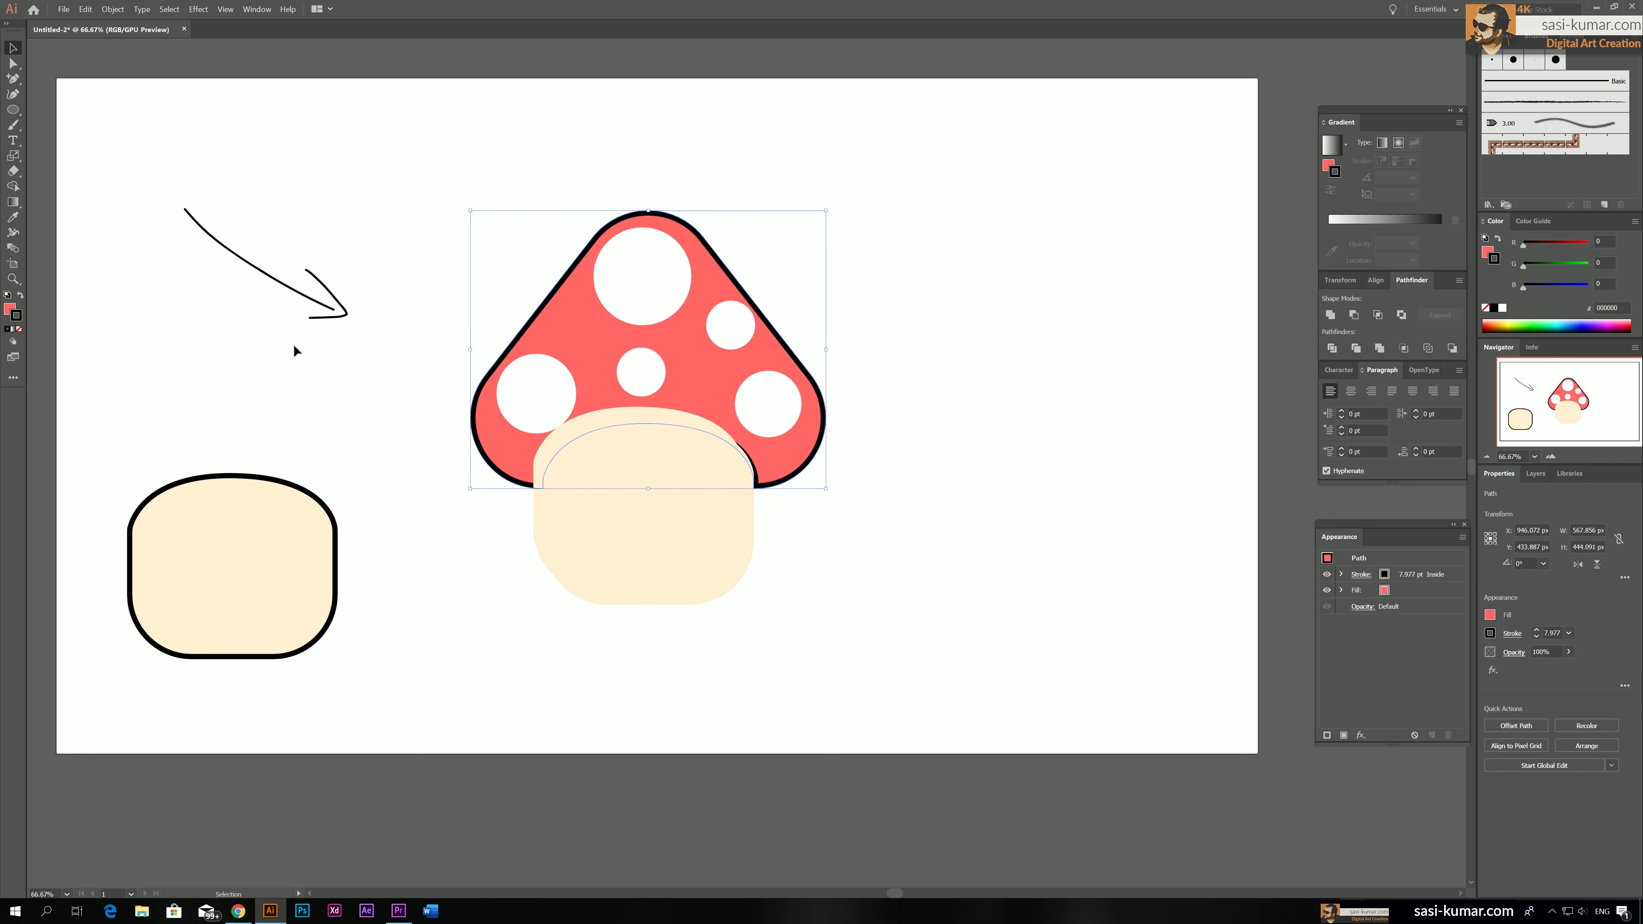
left_click(17, 331)
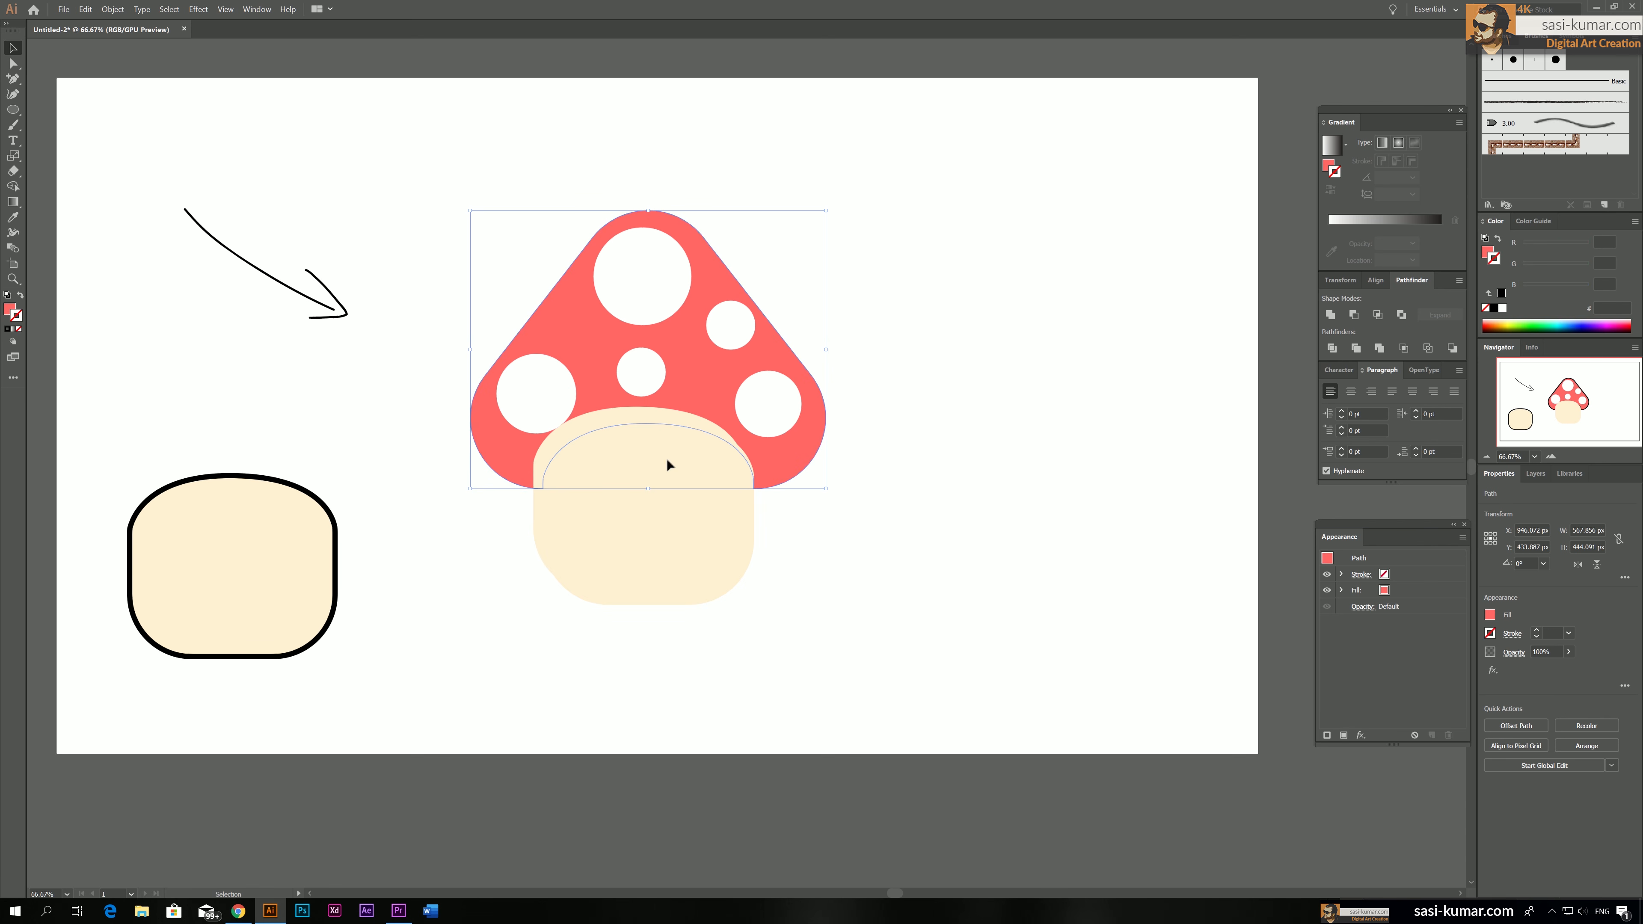
left_click(854, 572)
Split the two overlapping stem shapes with the Pathfinder Divide operation and deselect them
left_click(650, 530)
left_click(715, 596, "shift")
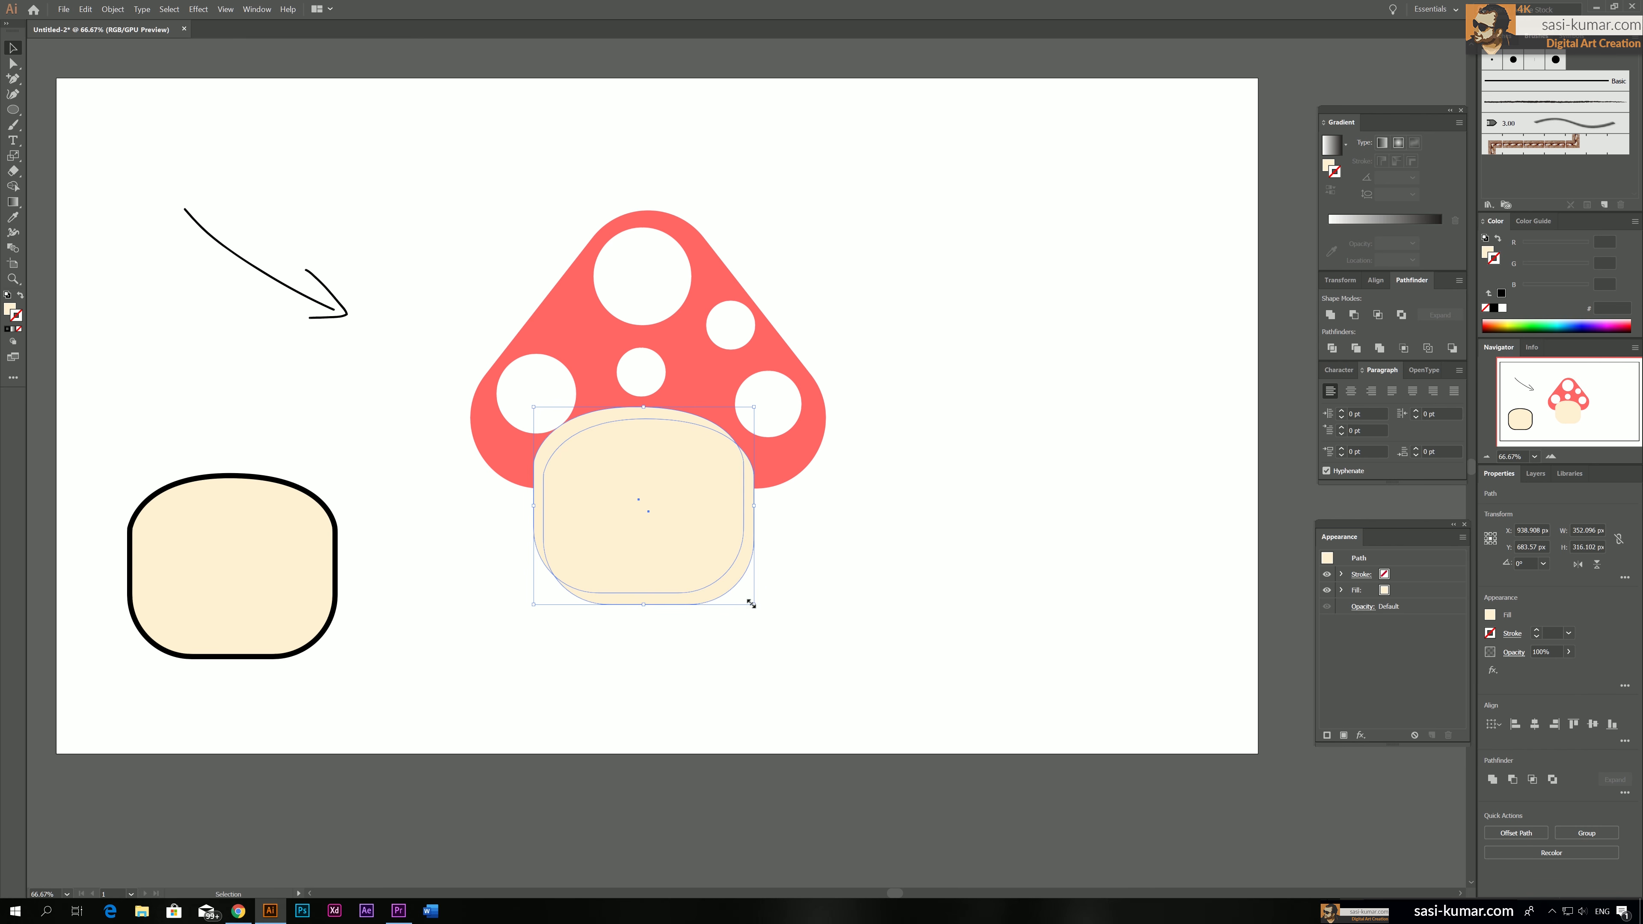
left_click(1332, 349)
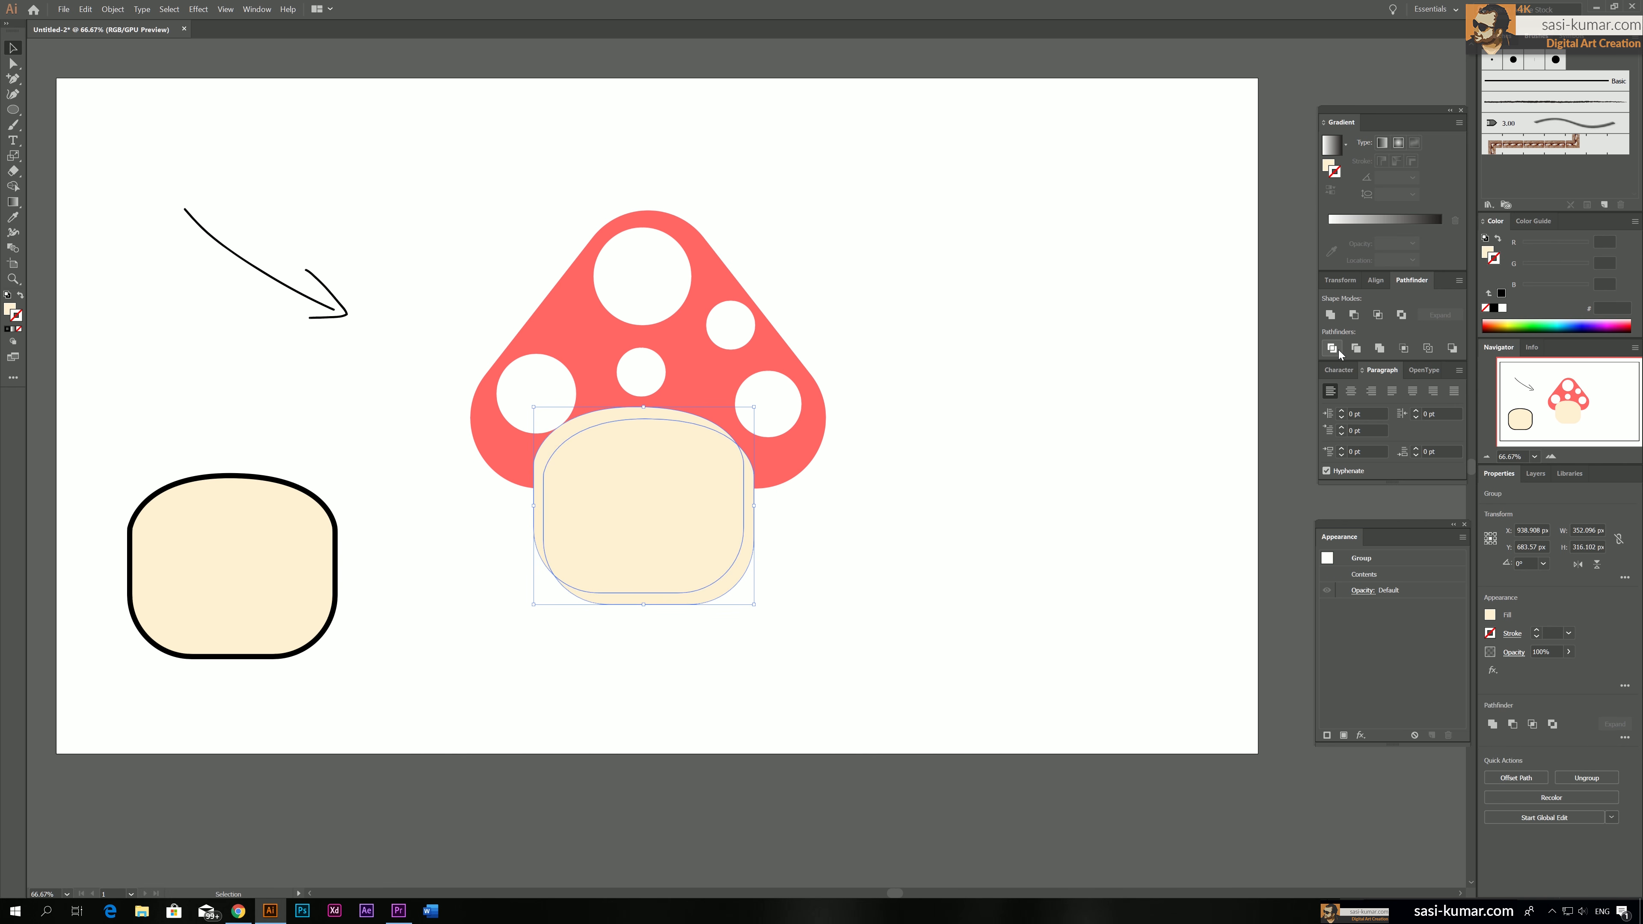
left_click(842, 570)
Isolate the divided stem group, delete the excess sliver along its upper-left edge, and leave isolation mode
left_click(751, 558)
double_click(694, 508)
left_click(560, 435)
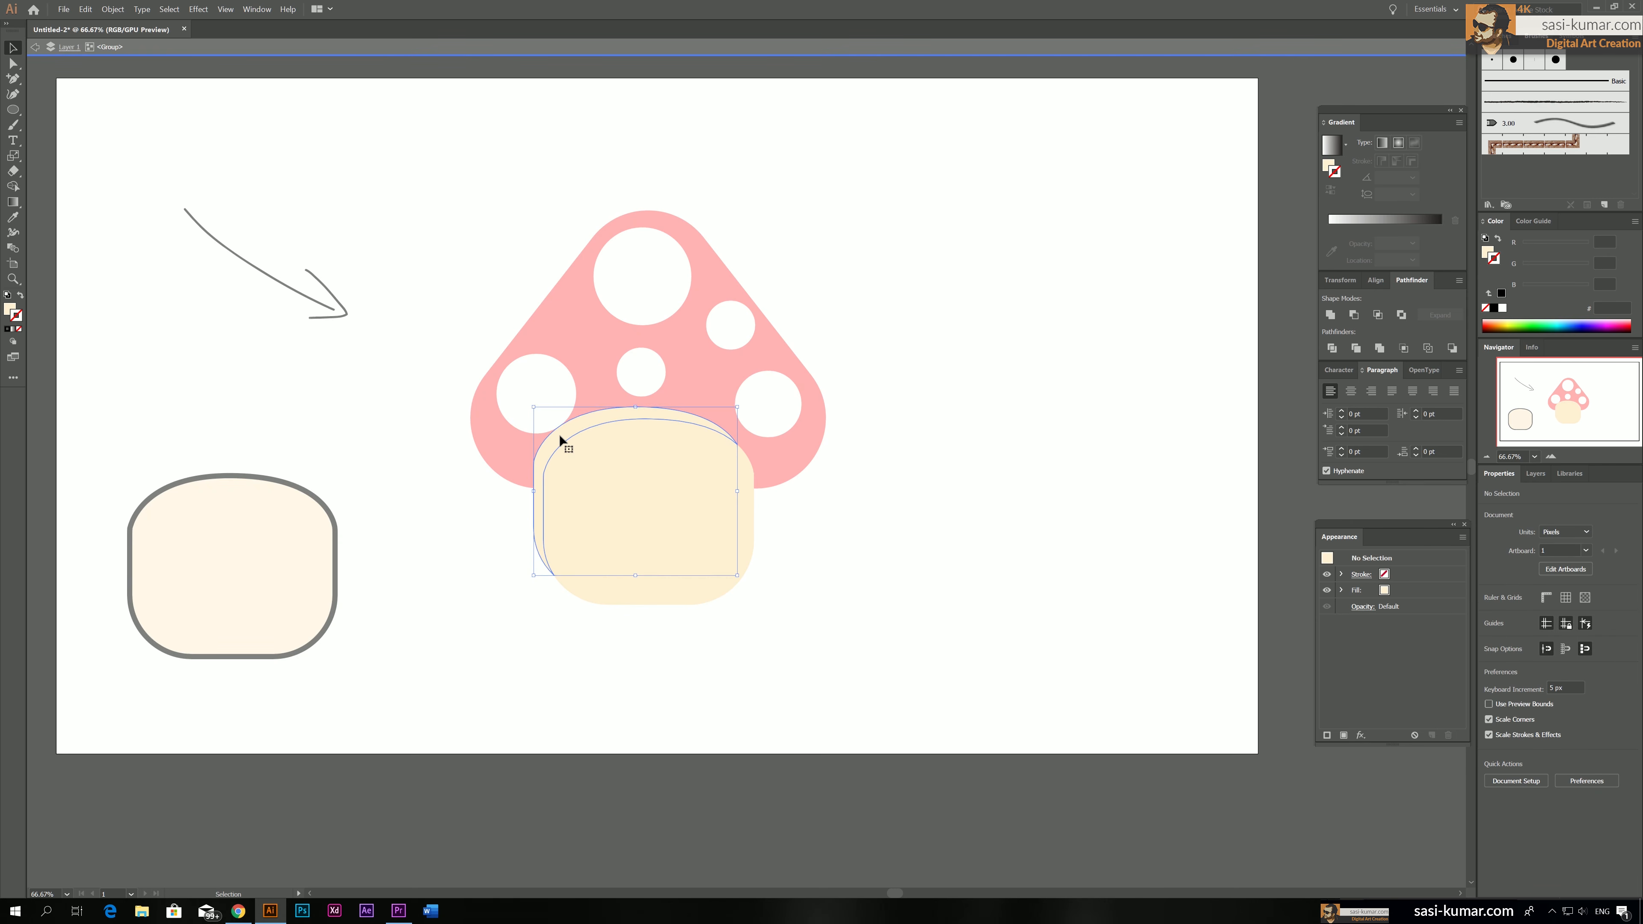
key("Delete")
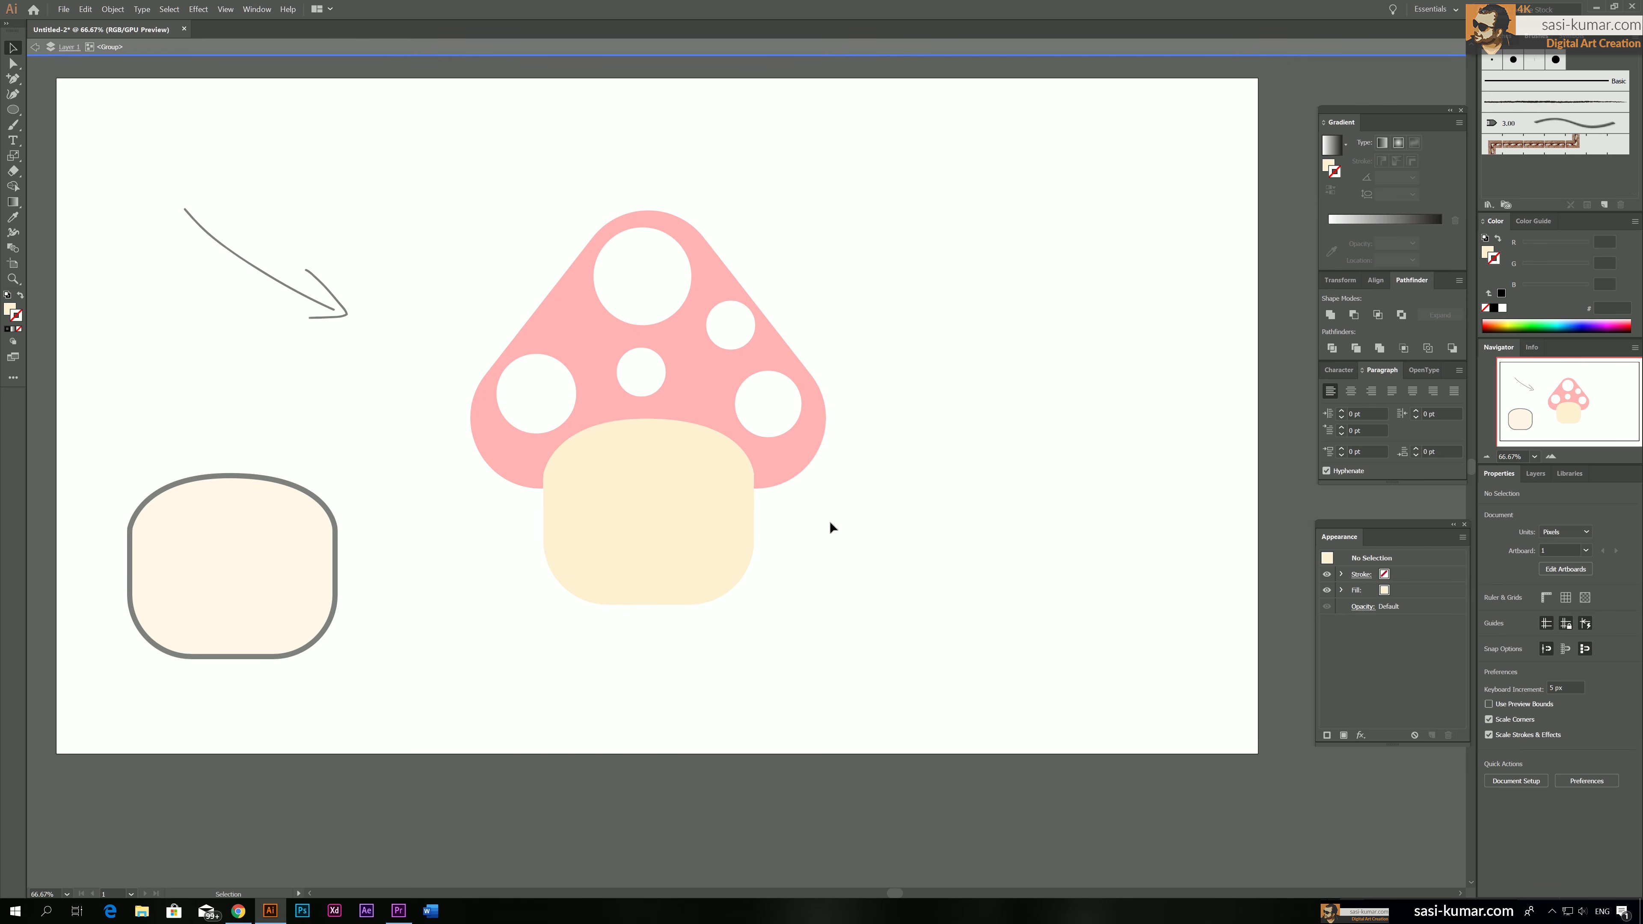
double_click(830, 522)
Fill the crescent along the stem's lower-right edge with darker beige #E2CEA6 as a shadow and leave isolation mode
left_click(750, 540)
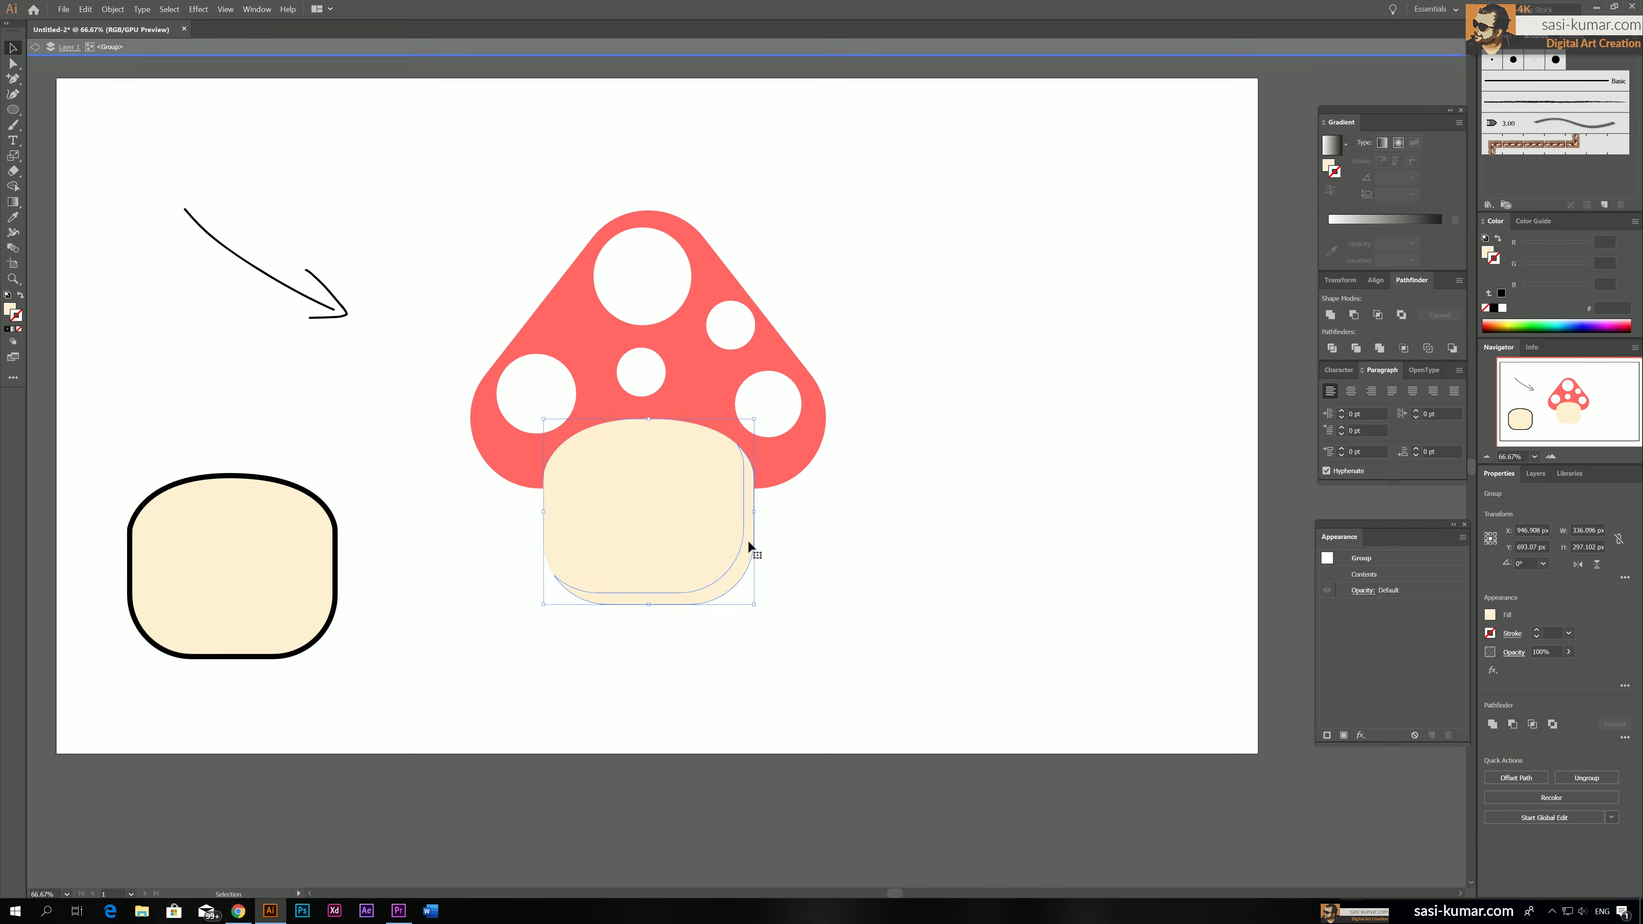
double_click(749, 540)
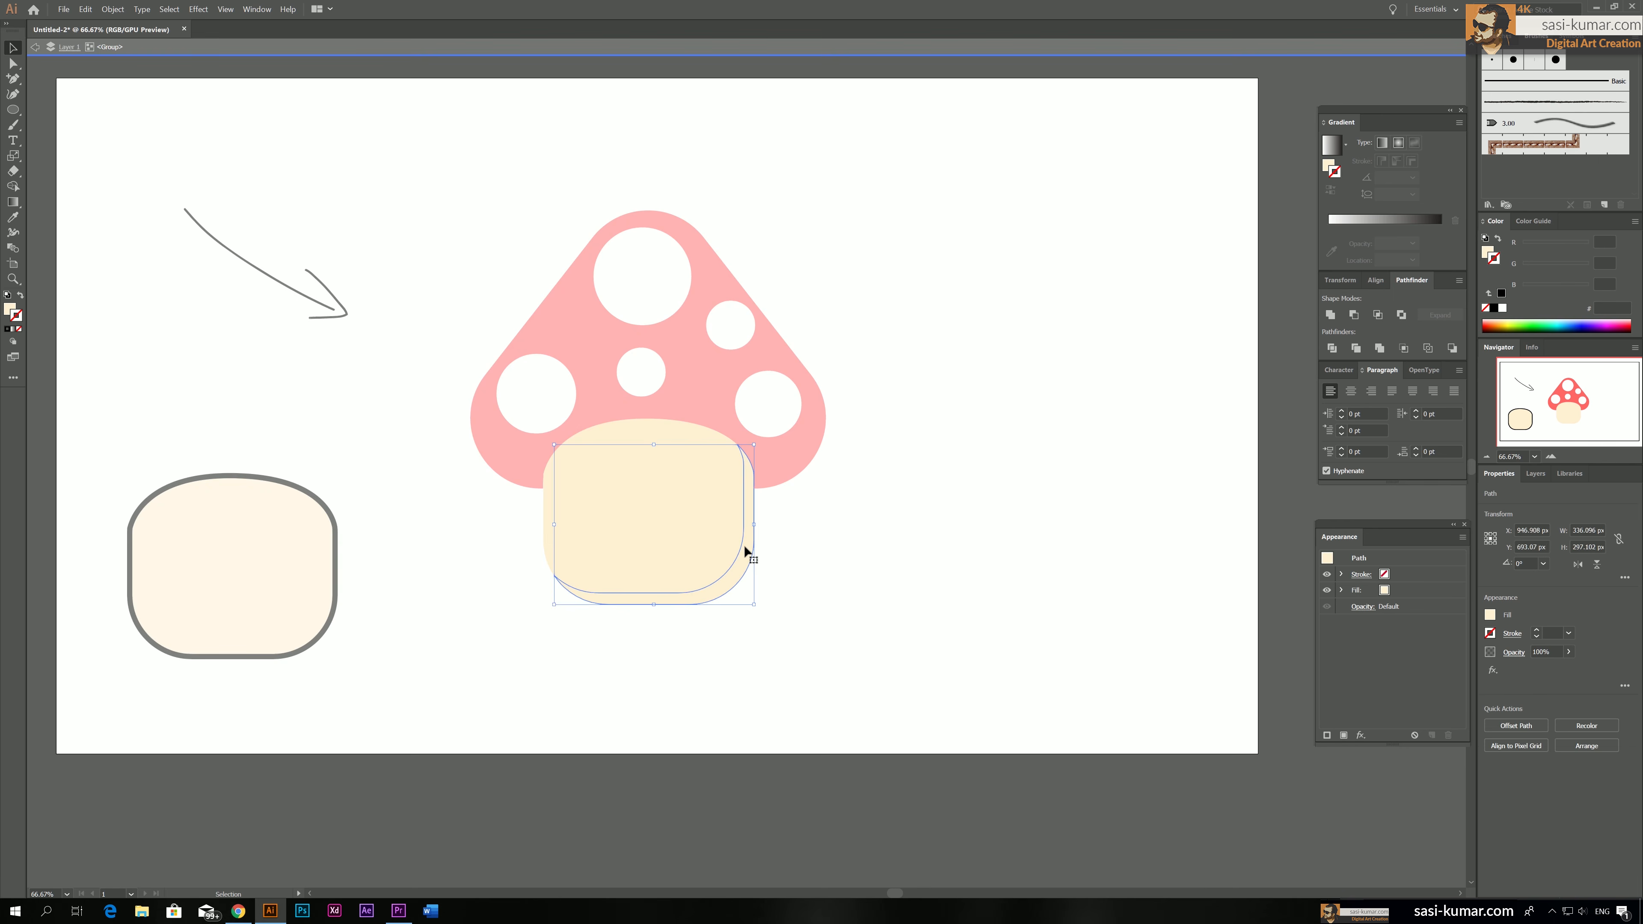
double_click(6, 314)
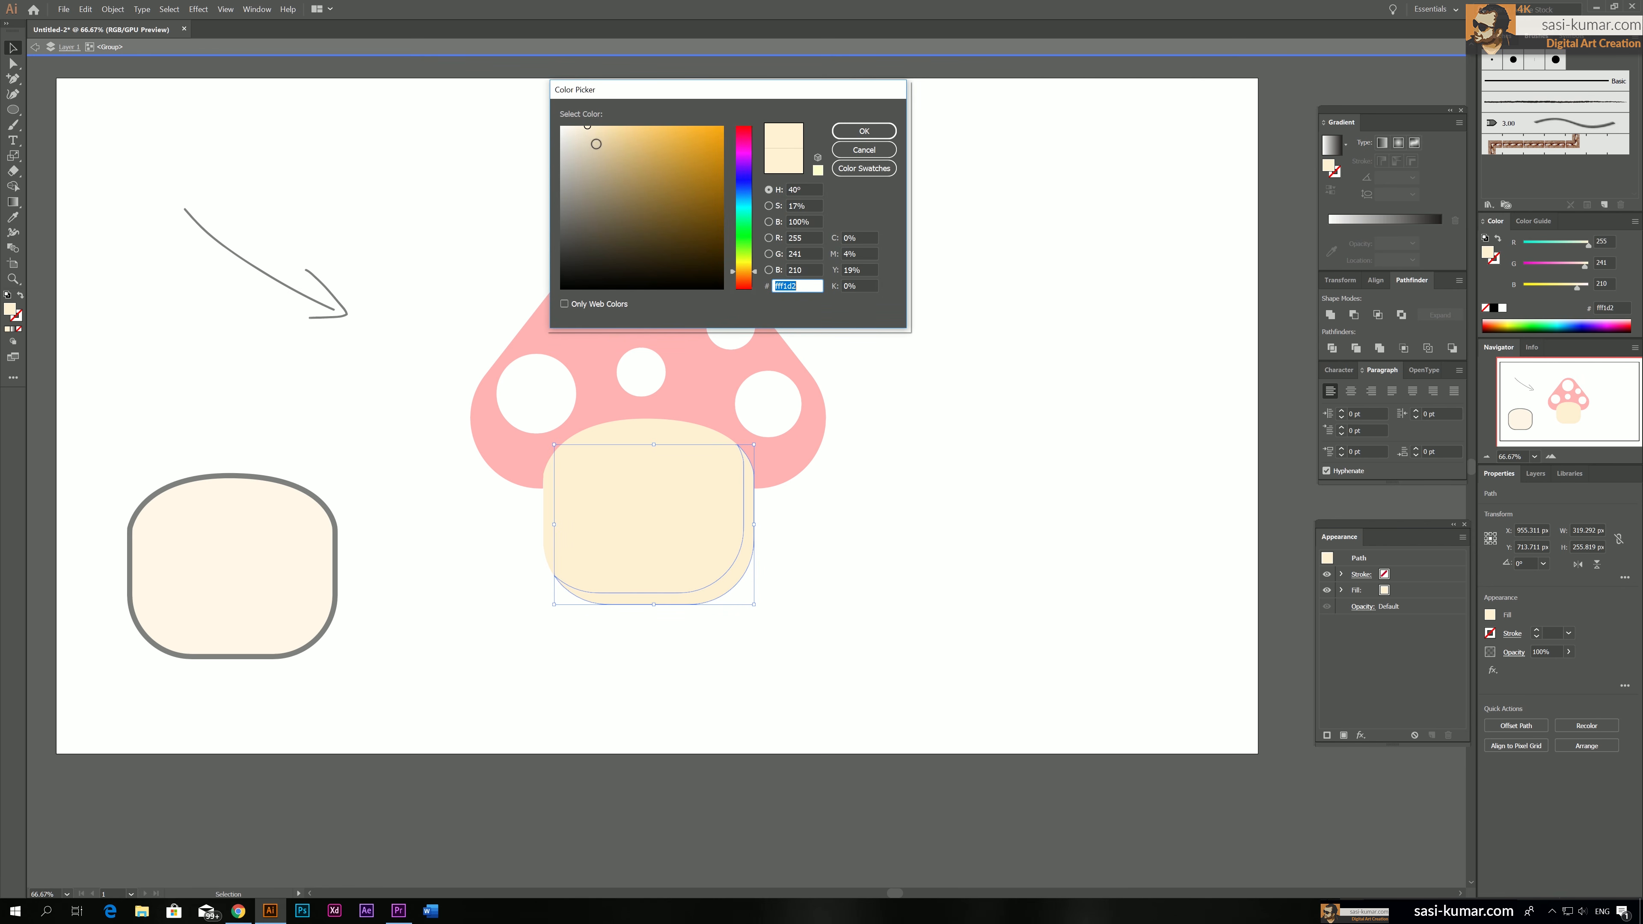
left_click_drag(591, 131, 602, 143)
left_click(863, 131)
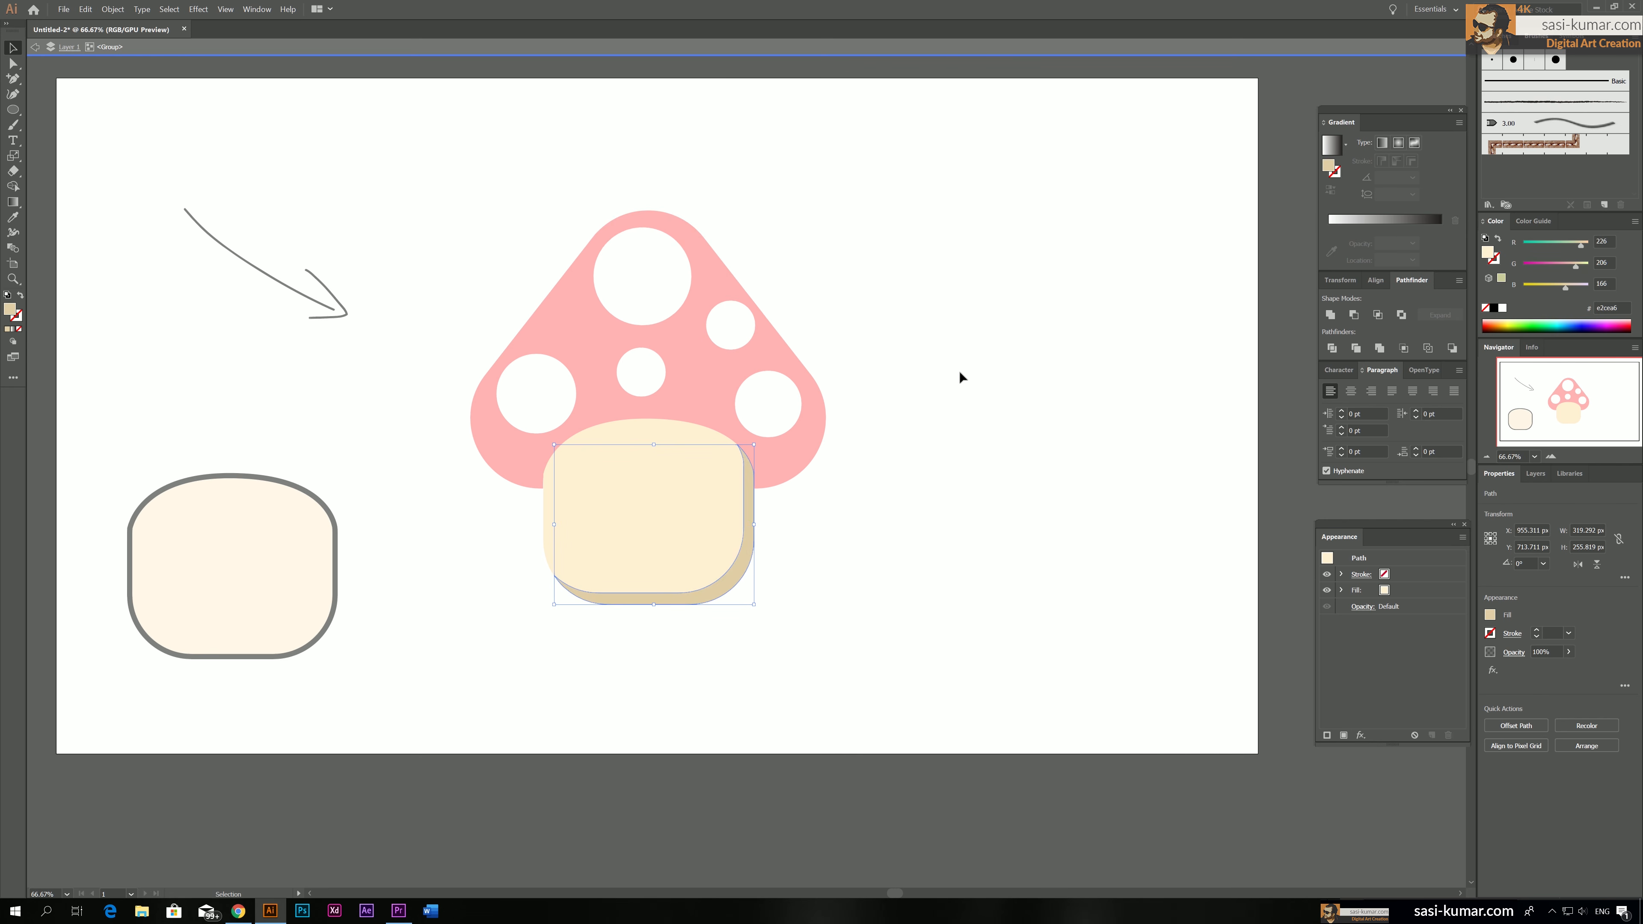
double_click(977, 386)
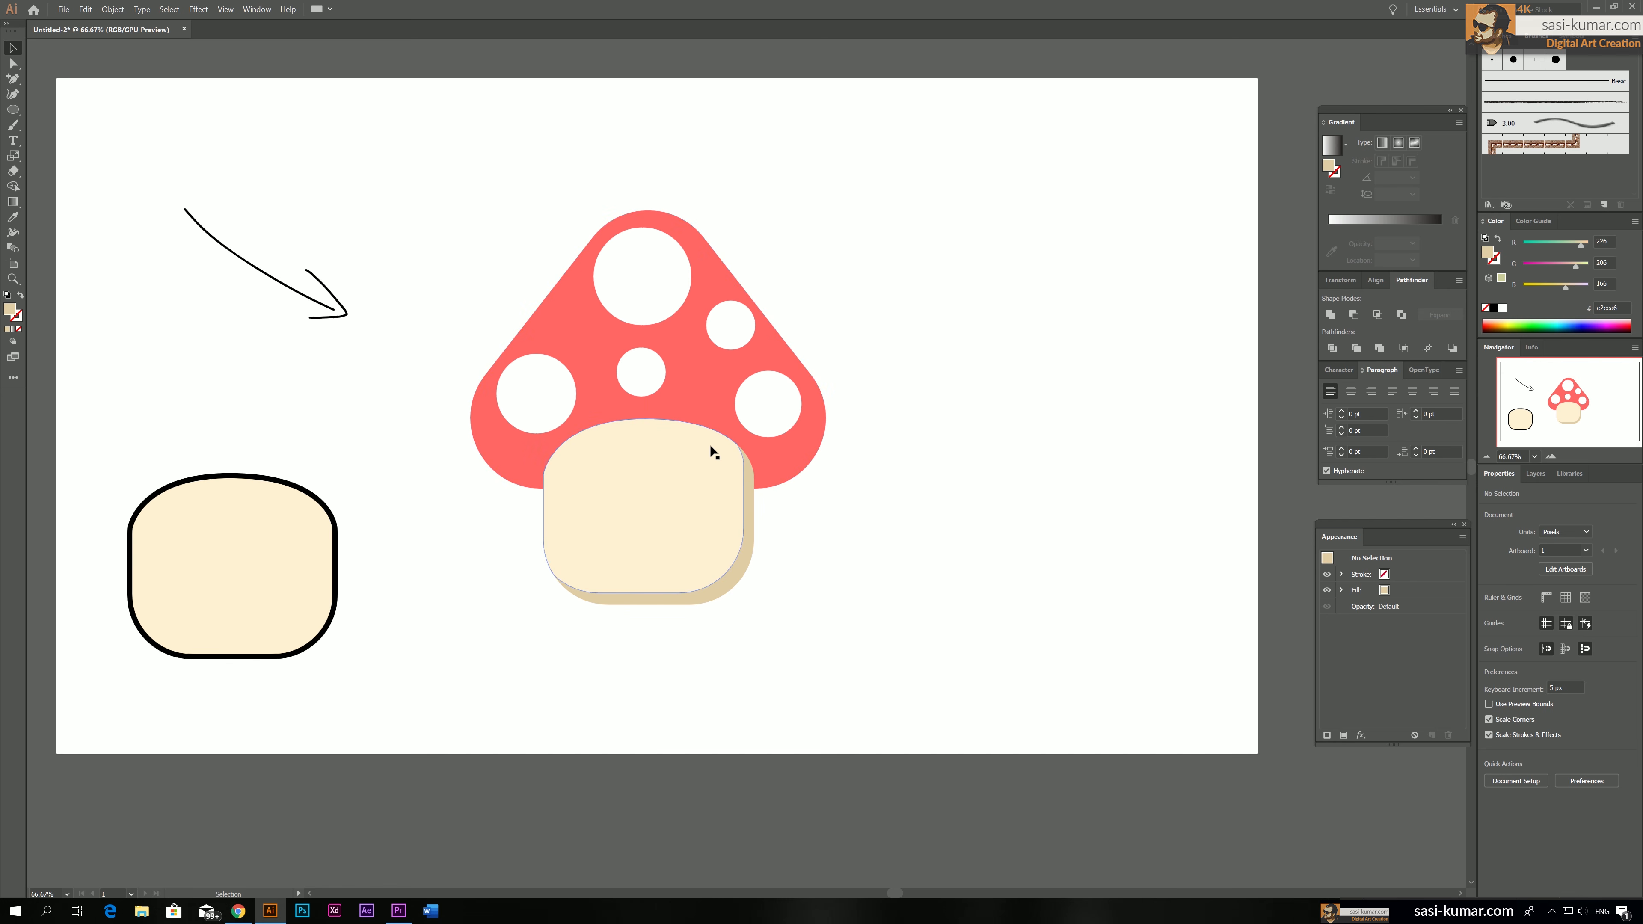
left_click(660, 461)
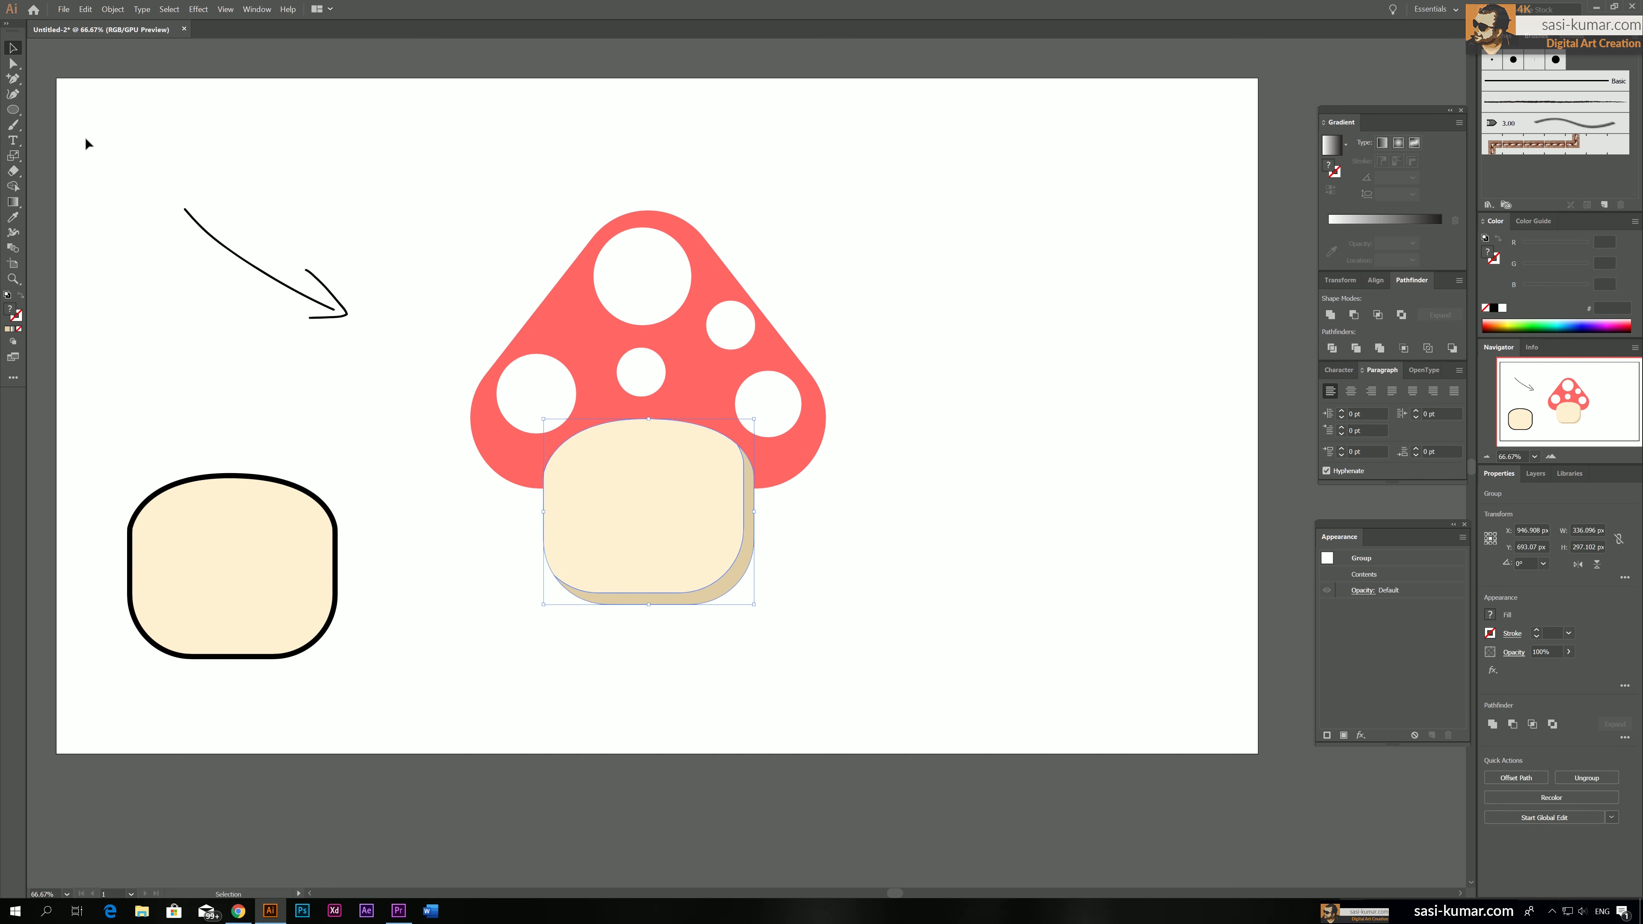
left_click(14, 63)
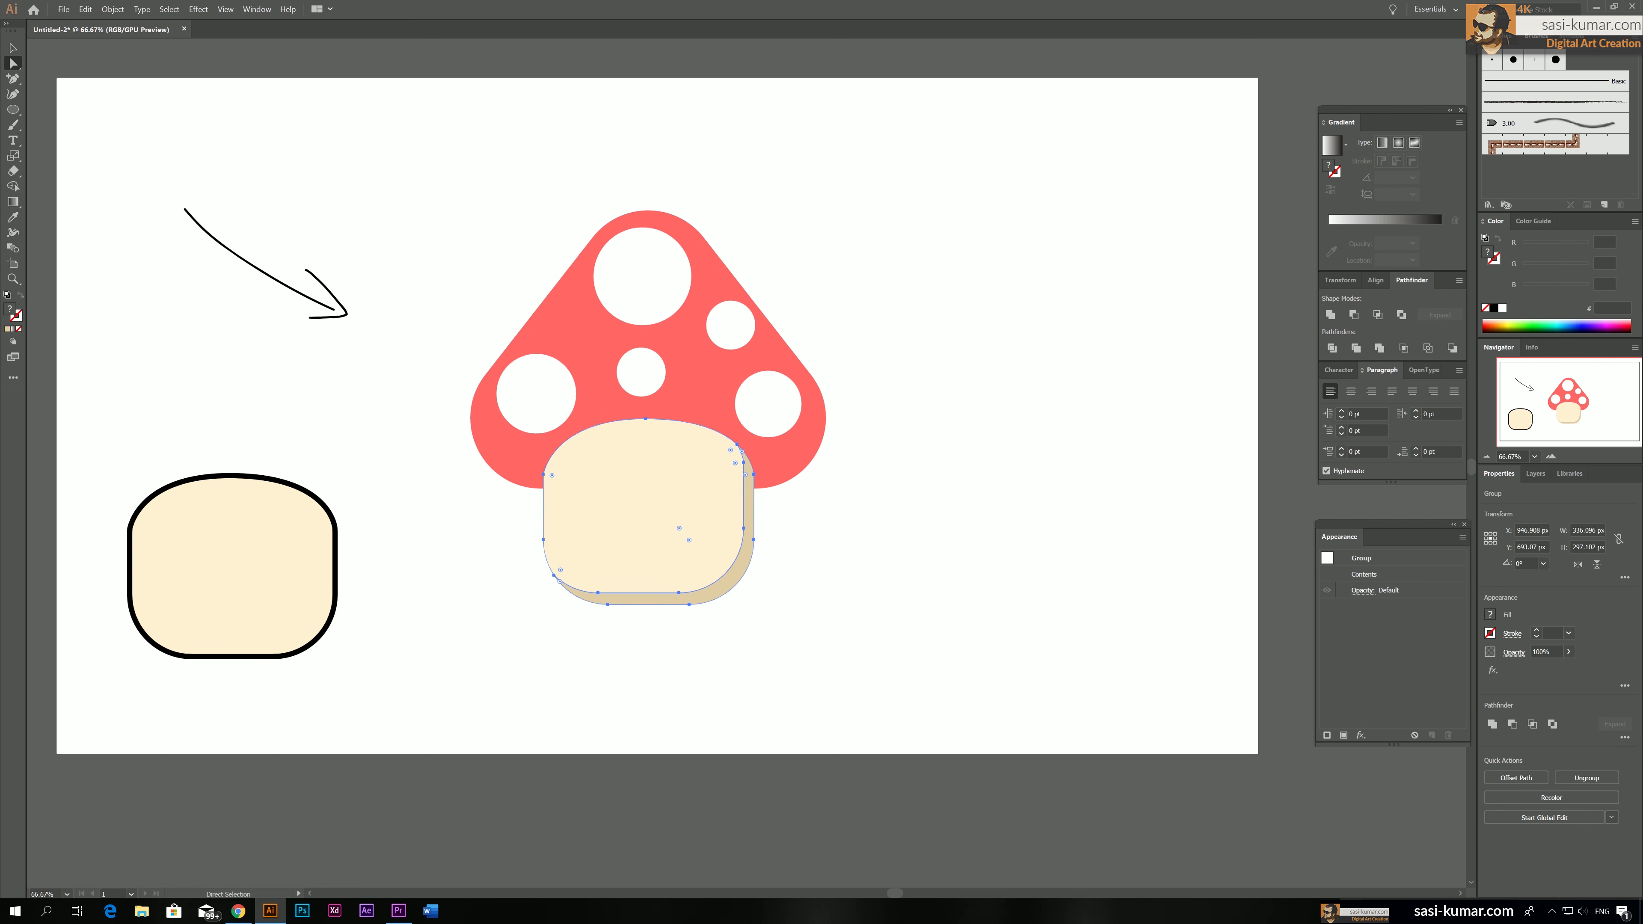
left_click(17, 51)
left_click(385, 568)
Place a copy of the spare outlined stem over the mushroom's stem, offset slightly downward, and remove its black stroke
left_click(220, 559)
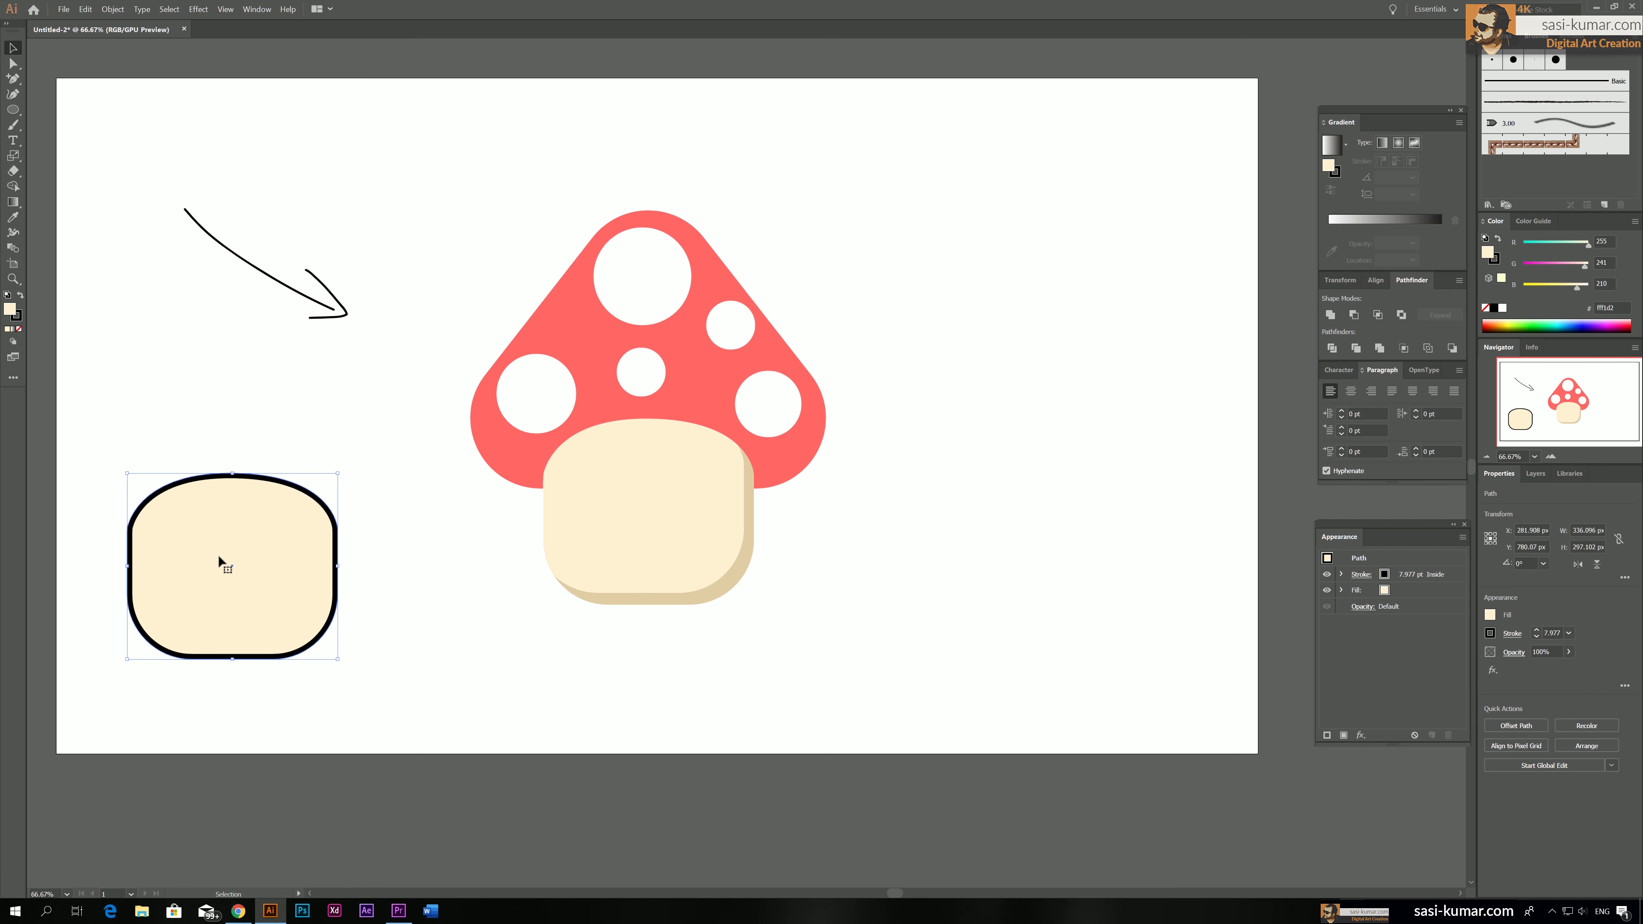
mouse_move(239, 537)
left_mouse_down()
mouse_move(479, 600)
mouse_move(639, 491)
left_mouse_up()
left_click(18, 316)
left_click(19, 329)
left_click(411, 489)
Split the stem group and the offset copy over it with the Pathfinder Divide operation and deselect them
left_click(696, 429, "shift")
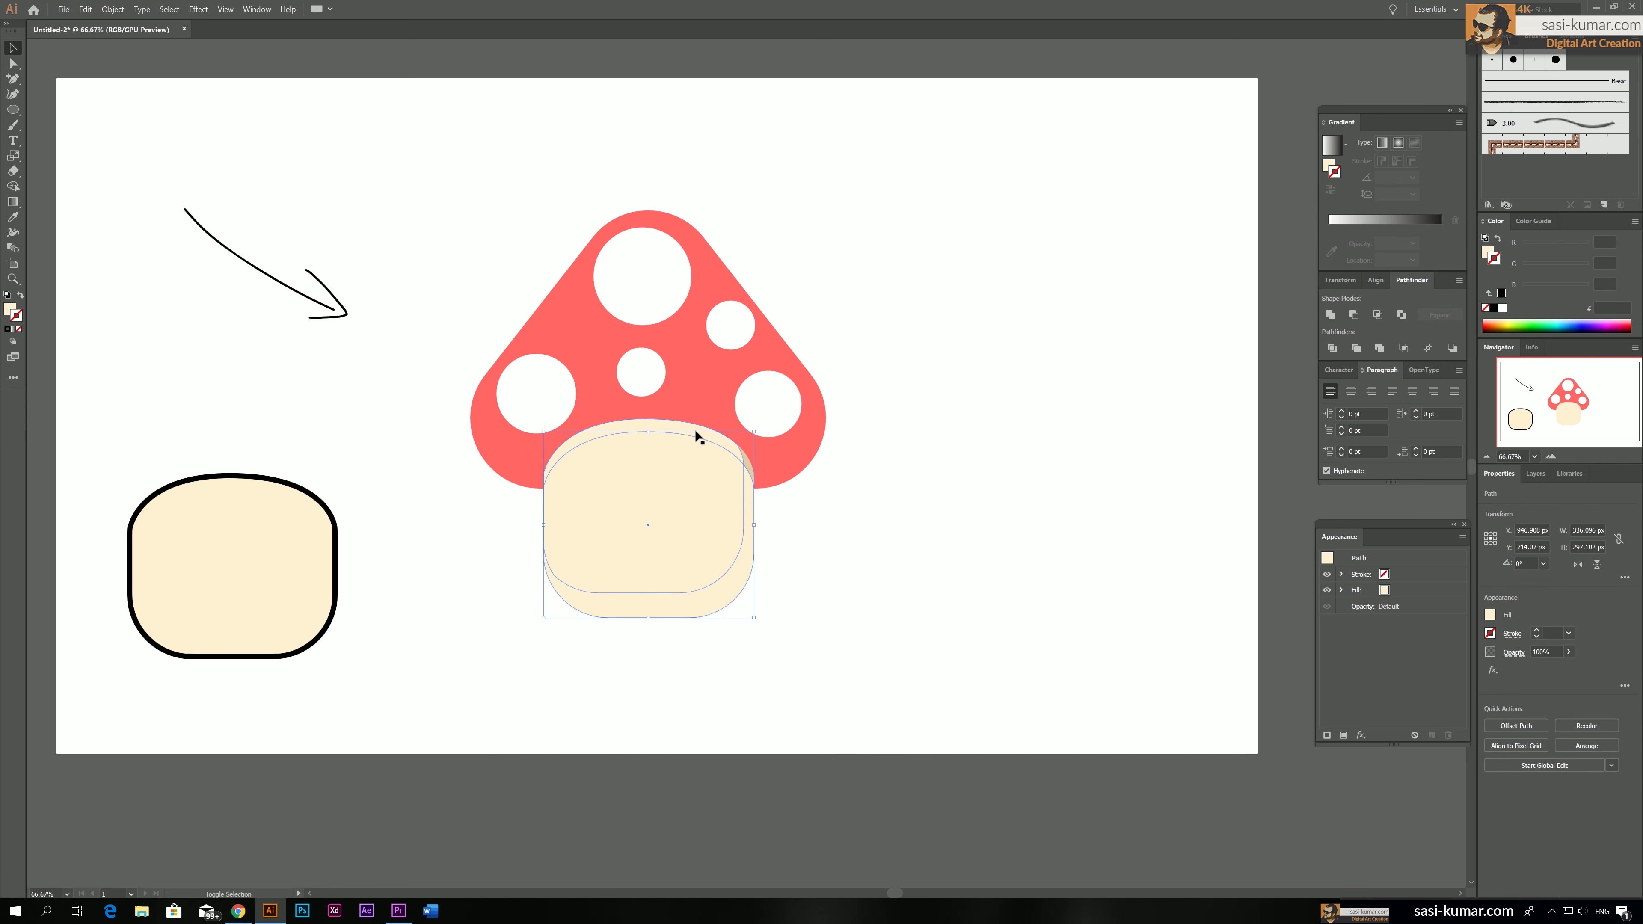
left_click(1334, 348)
left_click(785, 598)
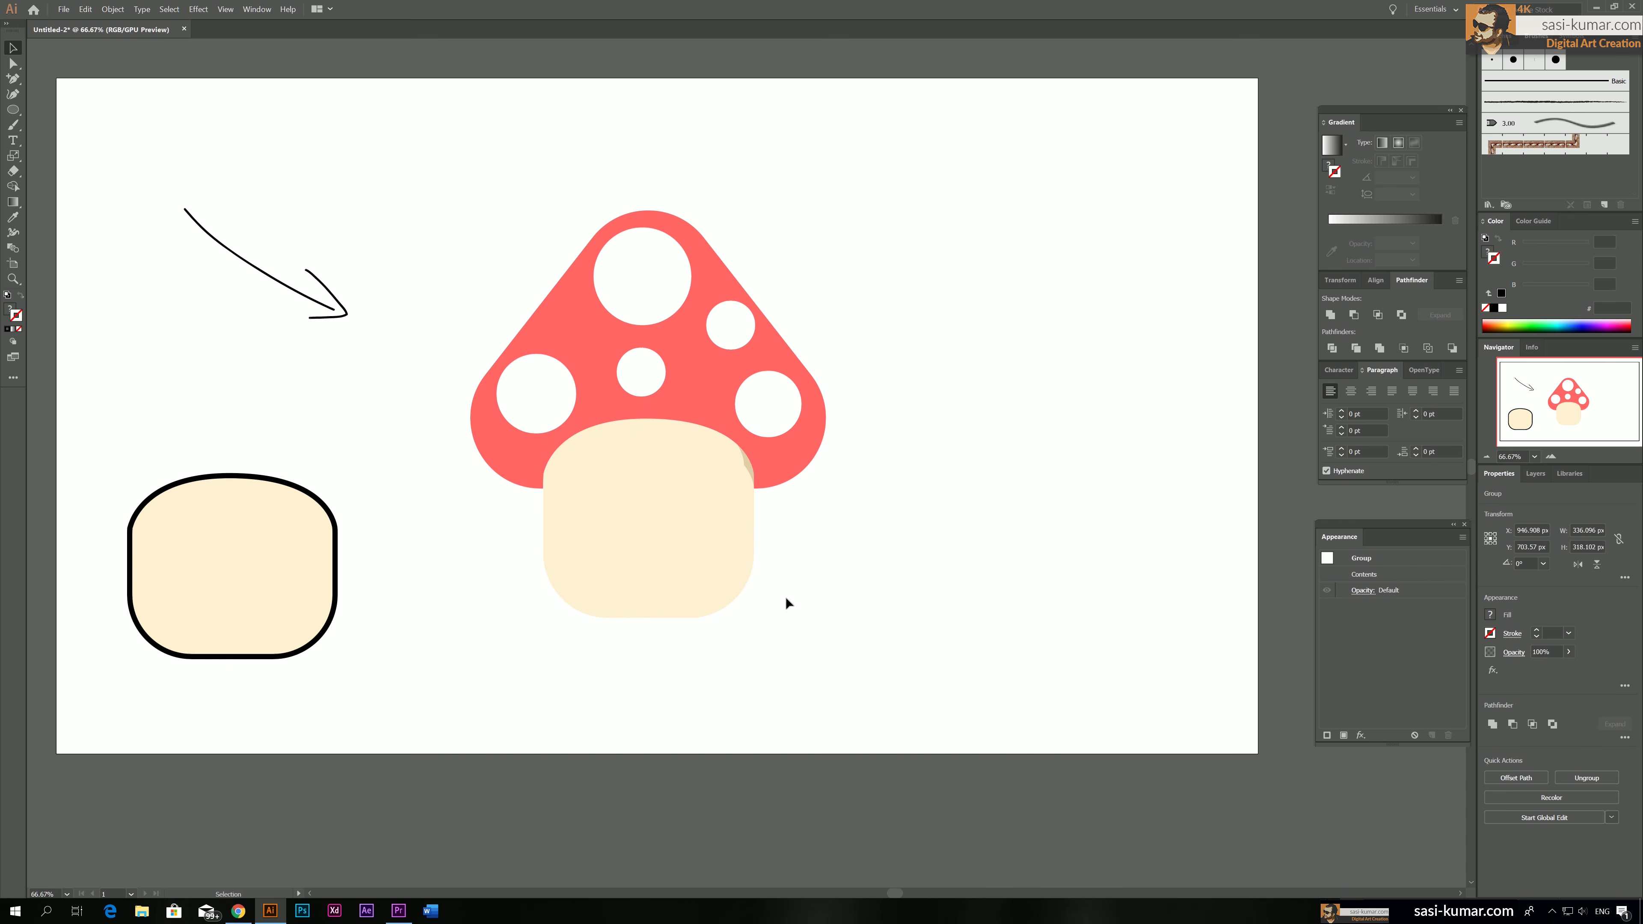
Isolate the divided stem group and delete the excess strip along its bottom edge
left_click(723, 595)
double_click(726, 598)
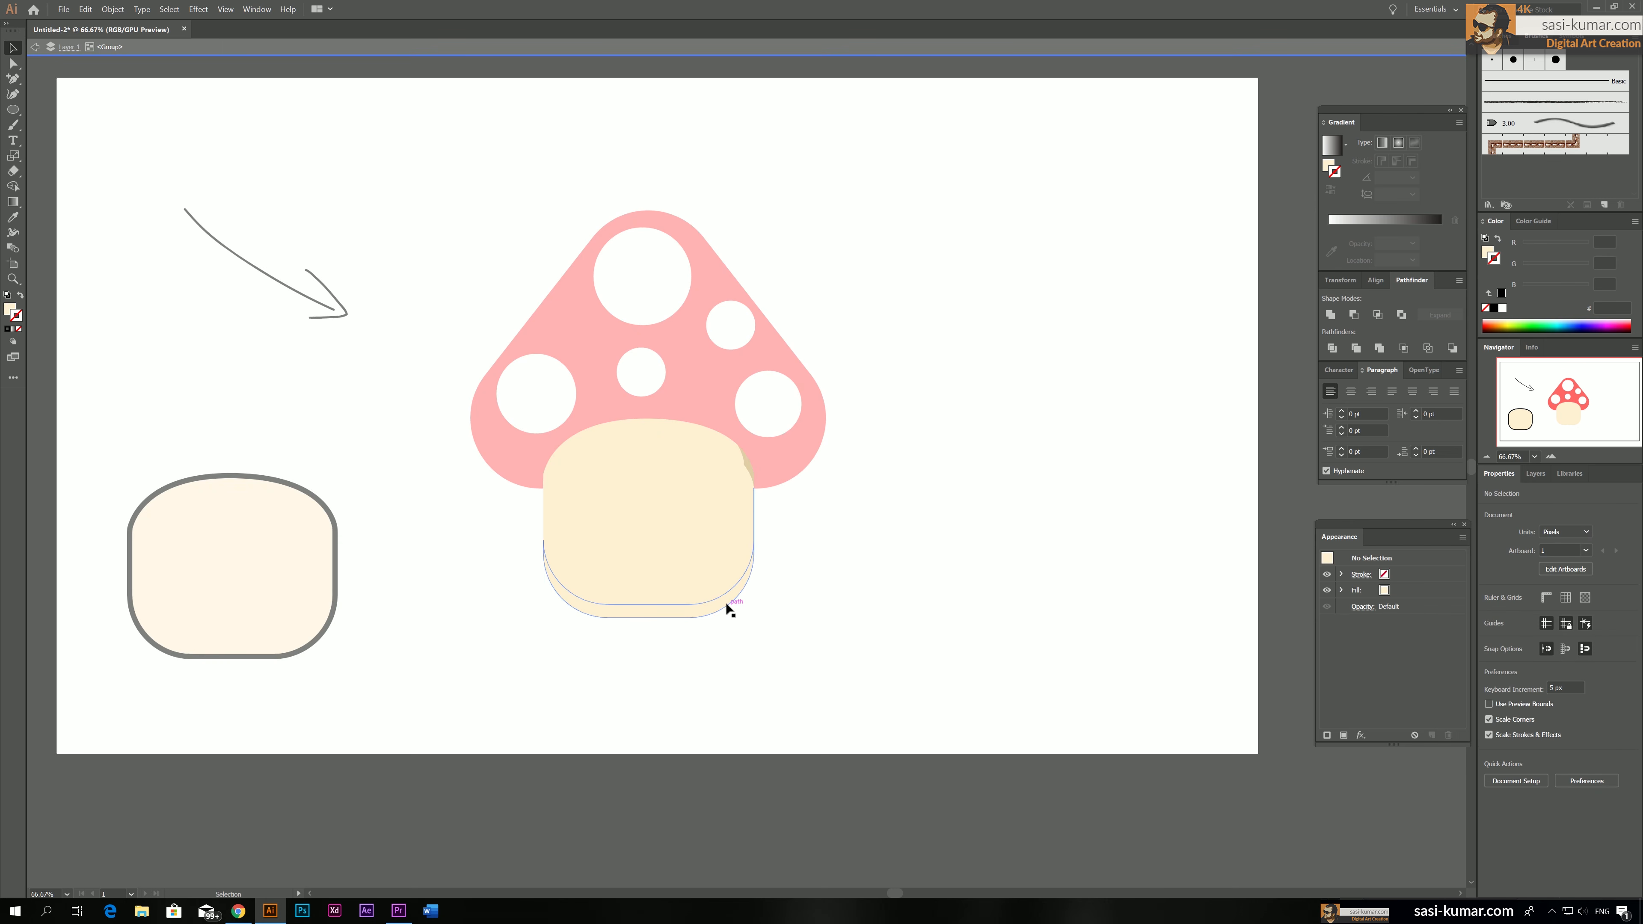
double_click(753, 588)
Unite the stem's lower-right crescent with the crescent along its top edge into one shadow shape
left_click(741, 556)
double_click(742, 556)
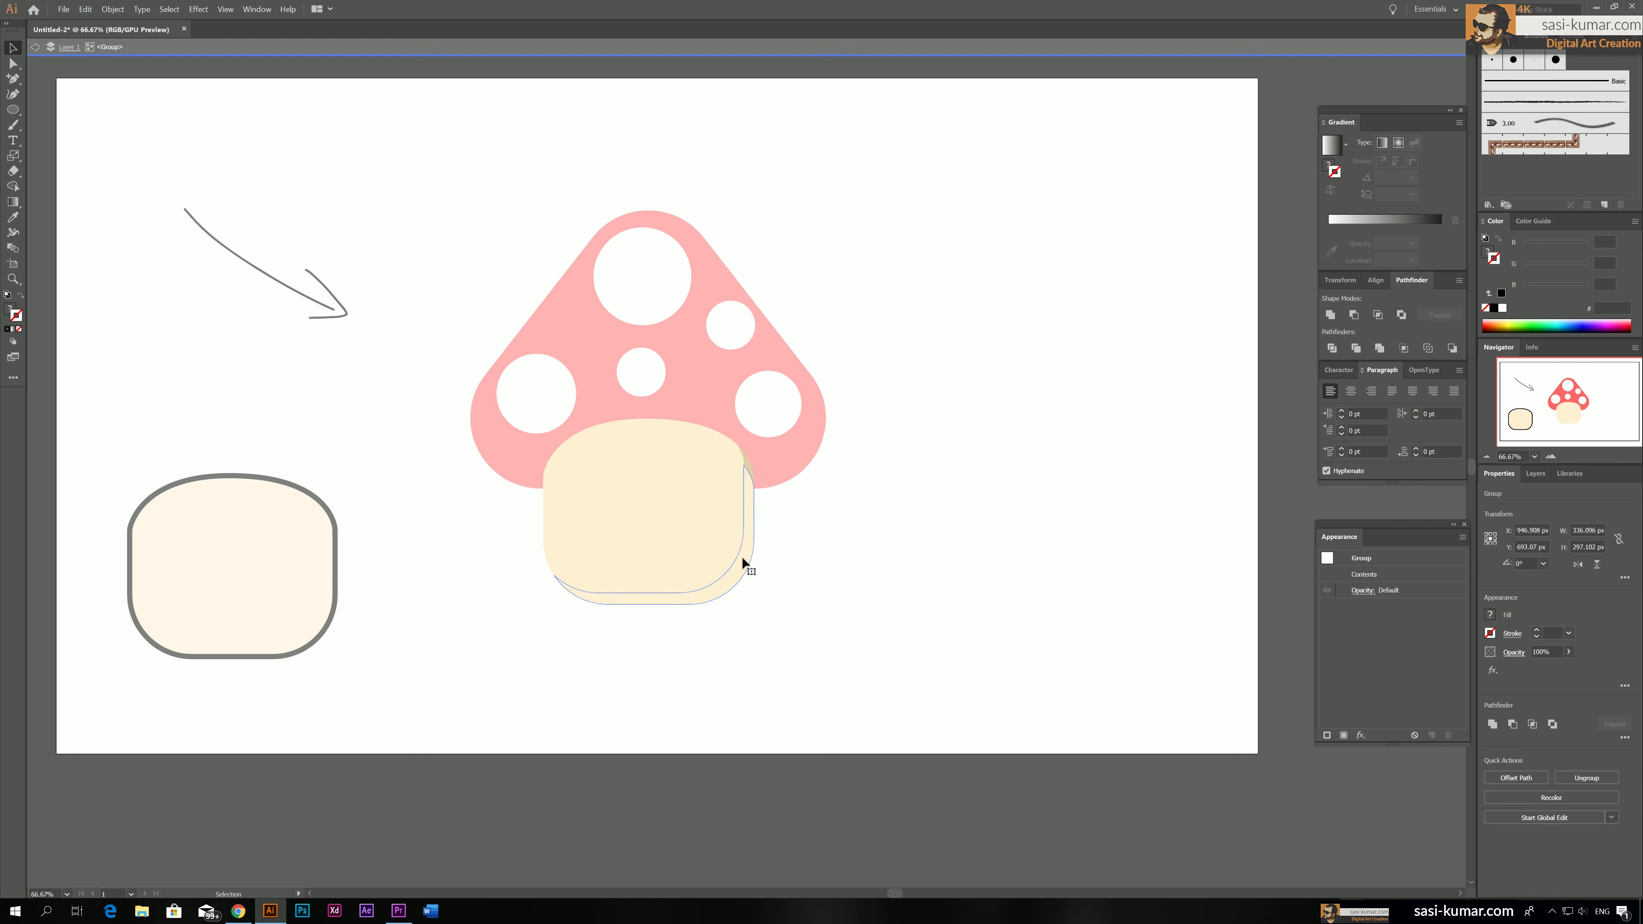
left_click(740, 551)
left_click(700, 435, "shift")
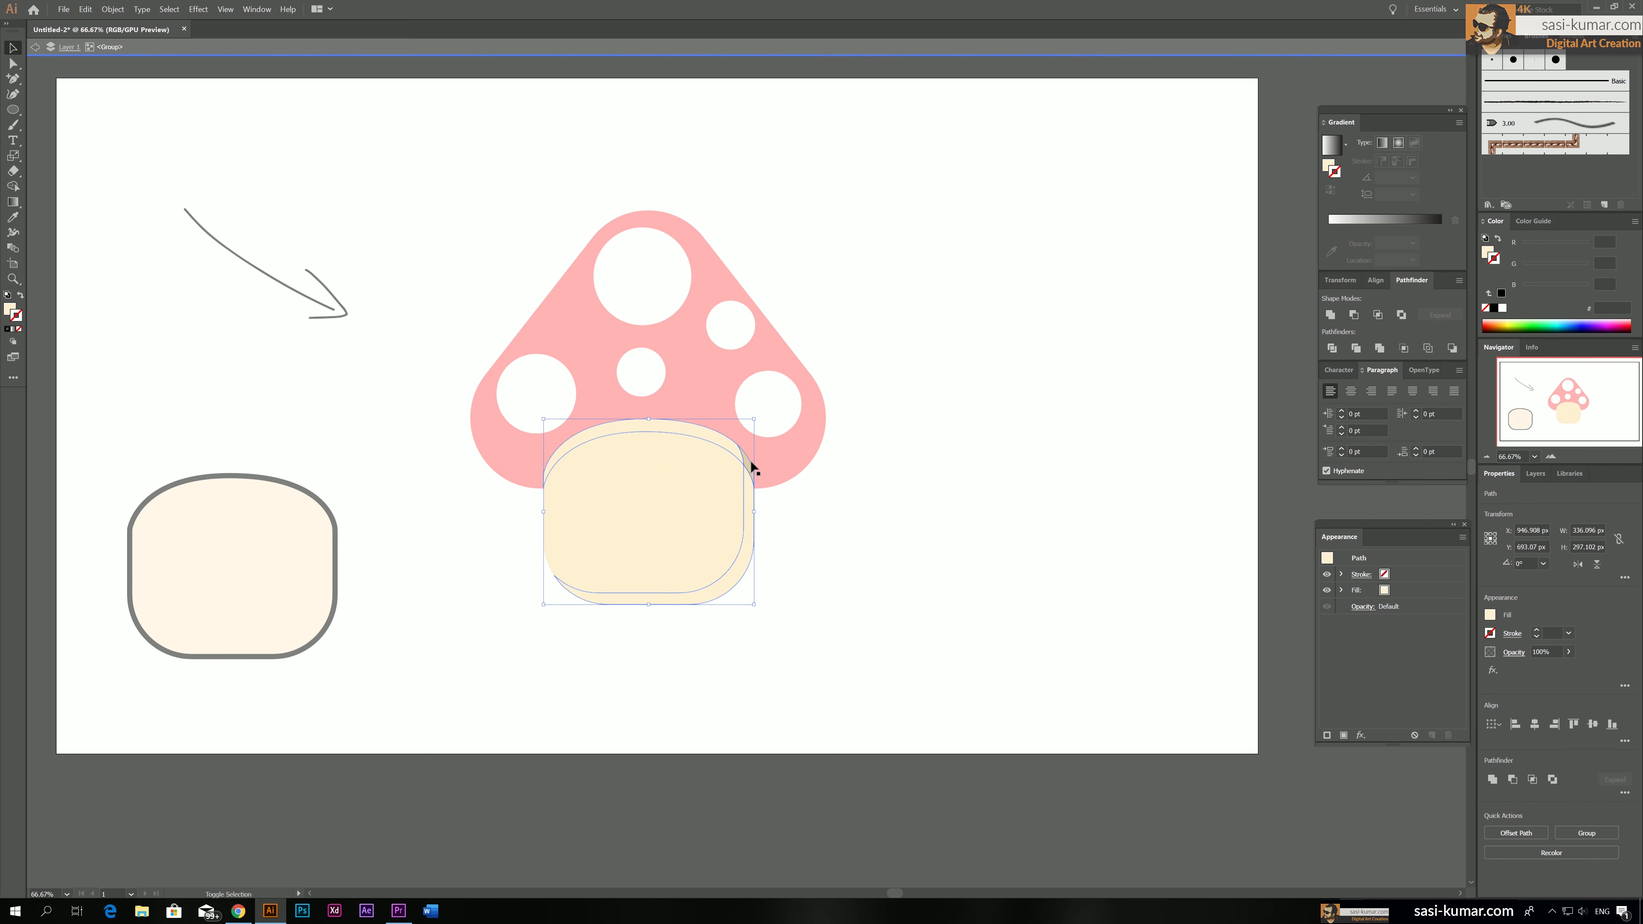
left_click(1331, 316)
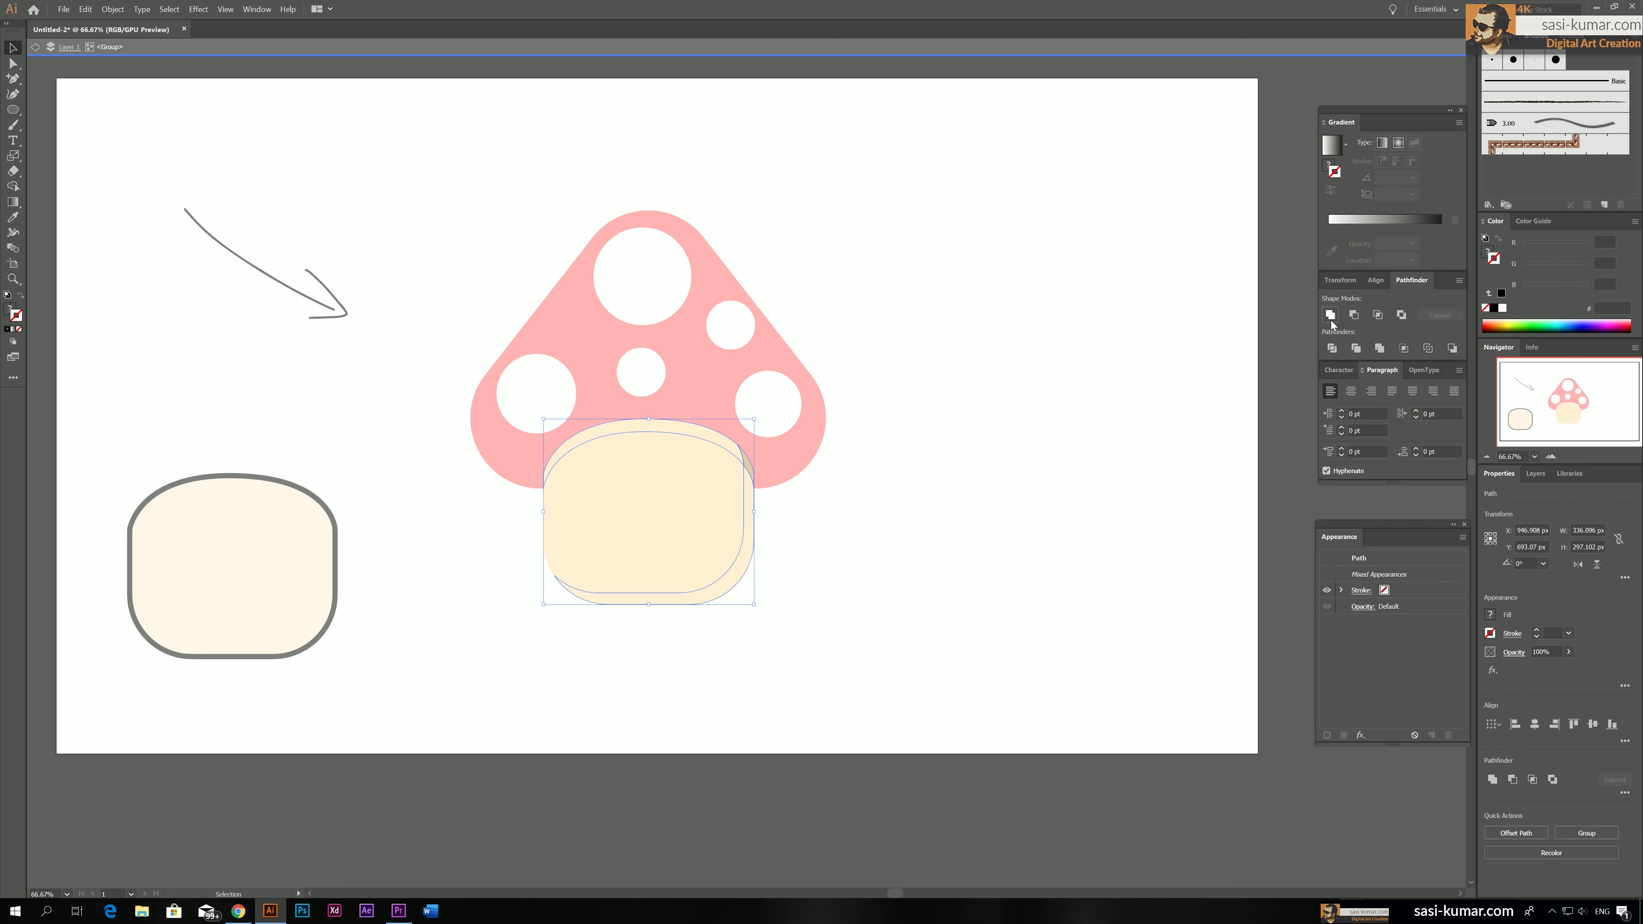
Fill the united stem shadow with dark beige #BAA478 and leave isolation mode
double_click(10, 310)
left_click(579, 186)
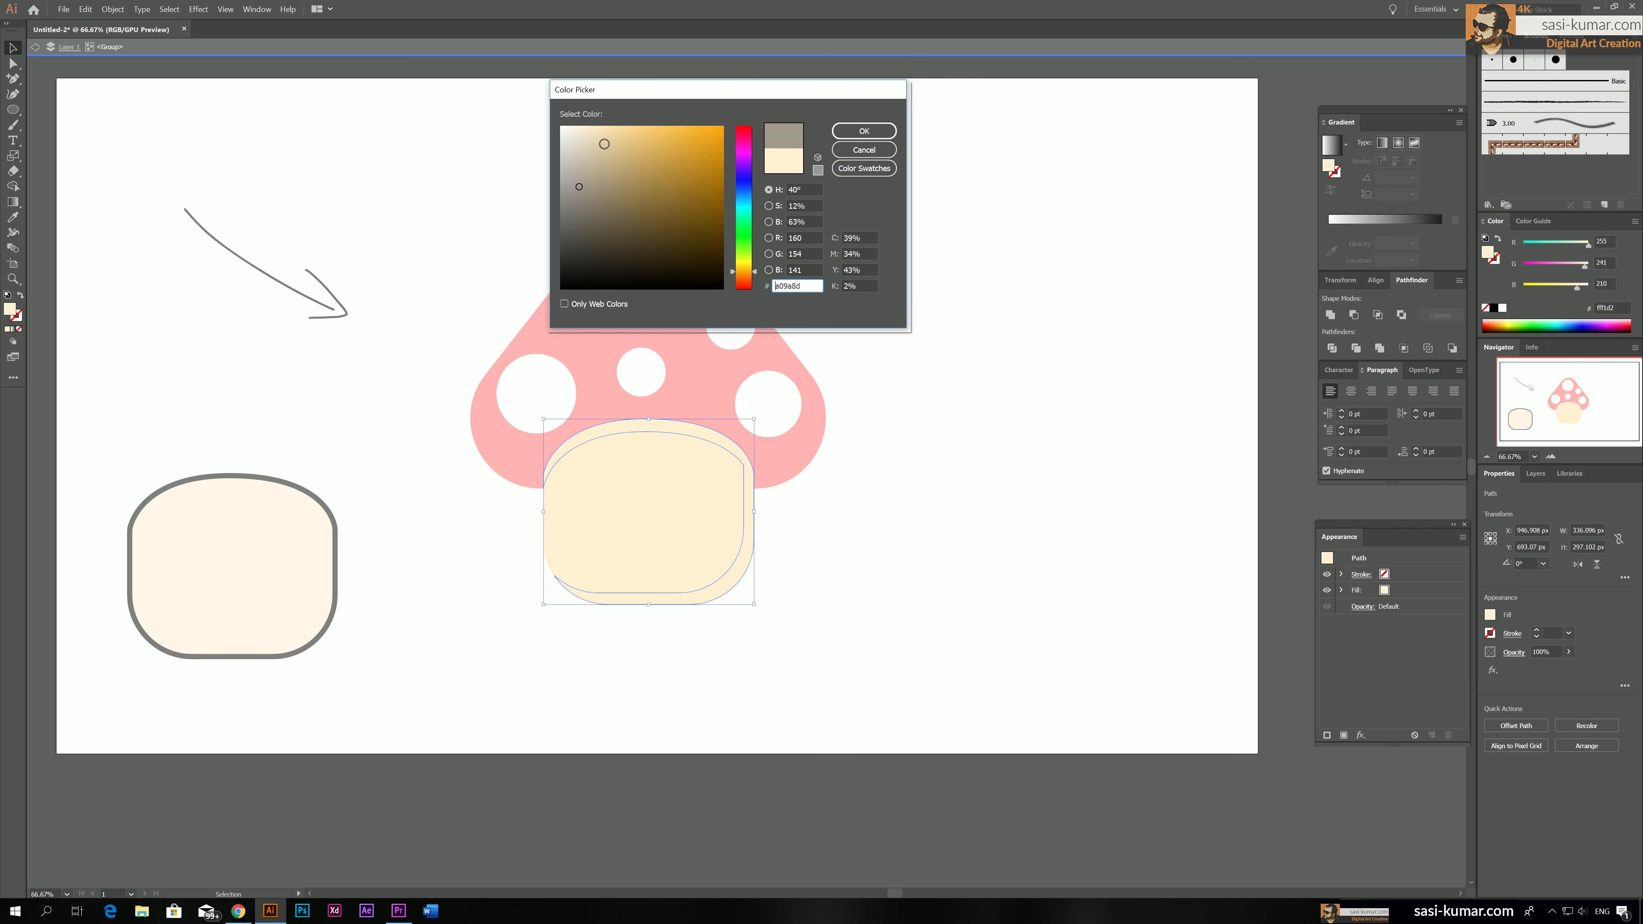
mouse_move(577, 158)
left_mouse_down()
mouse_move(627, 187)
mouse_move(620, 171)
left_mouse_up()
left_click(863, 131)
double_click(928, 234)
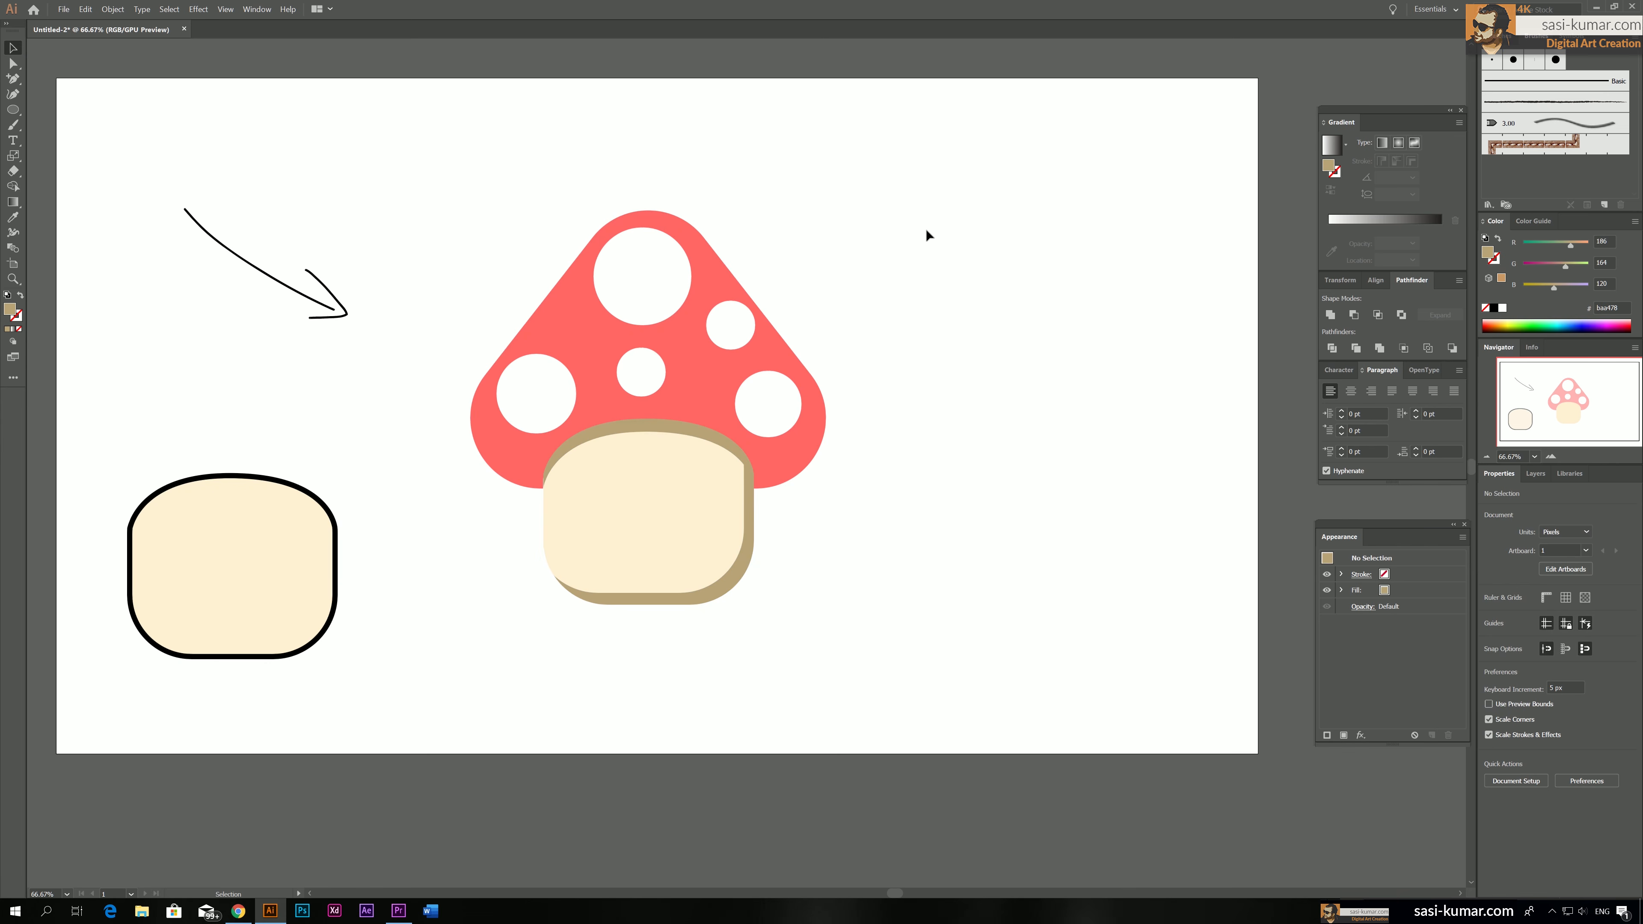
Isolate the stem group, fill the united shadow with lighter beige #CEB280, and leave isolation mode
double_click(714, 437)
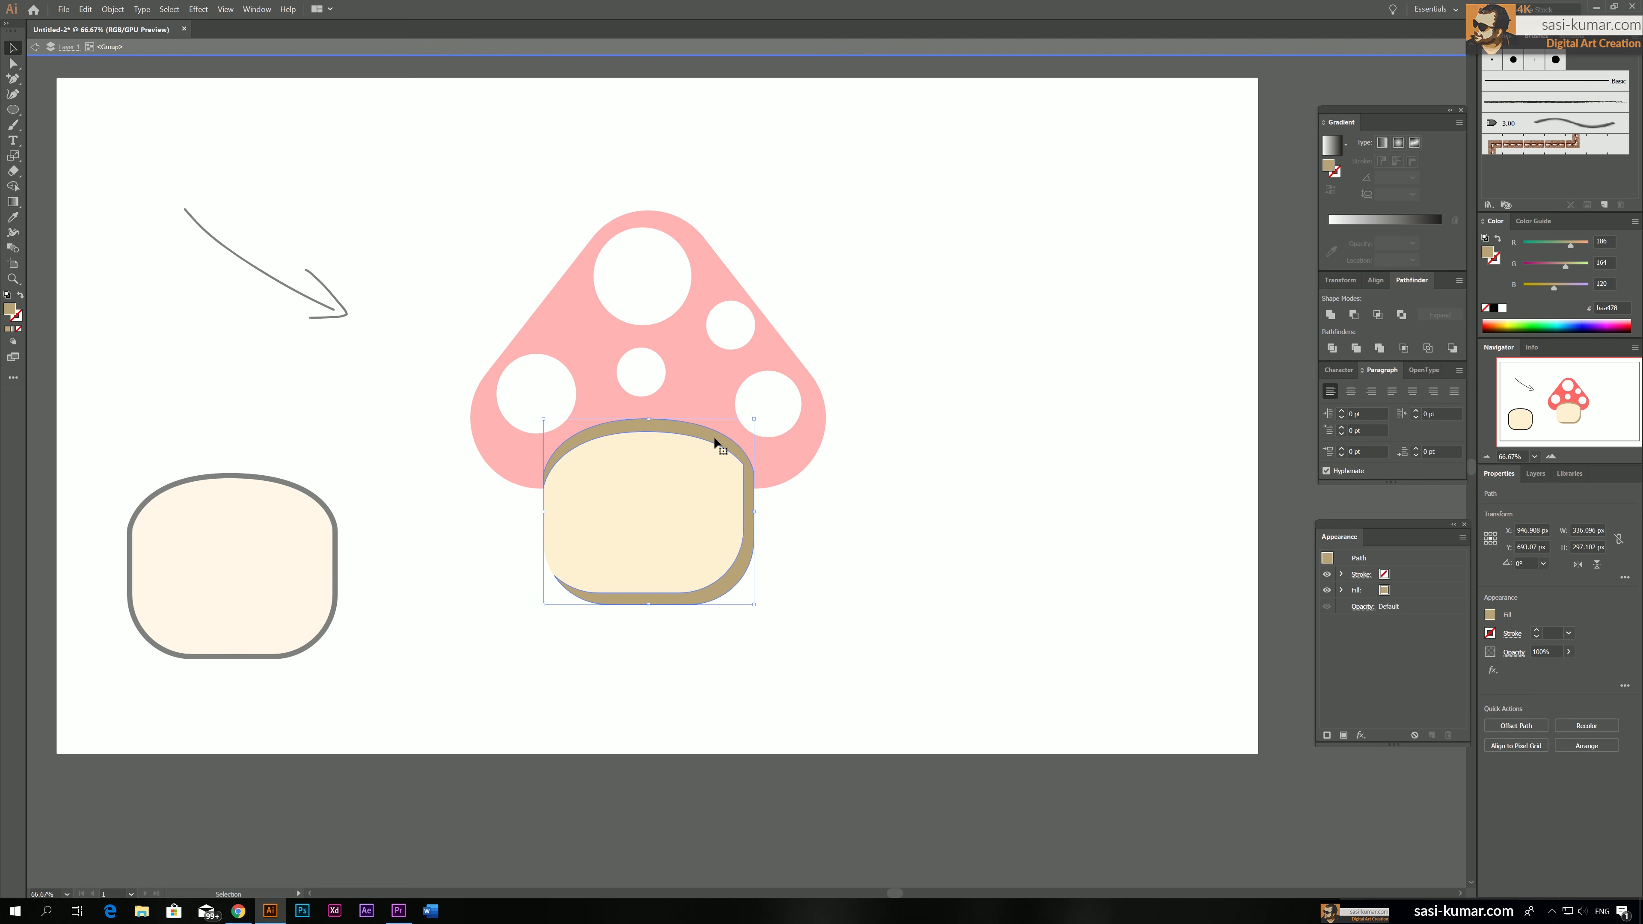
double_click(11, 310)
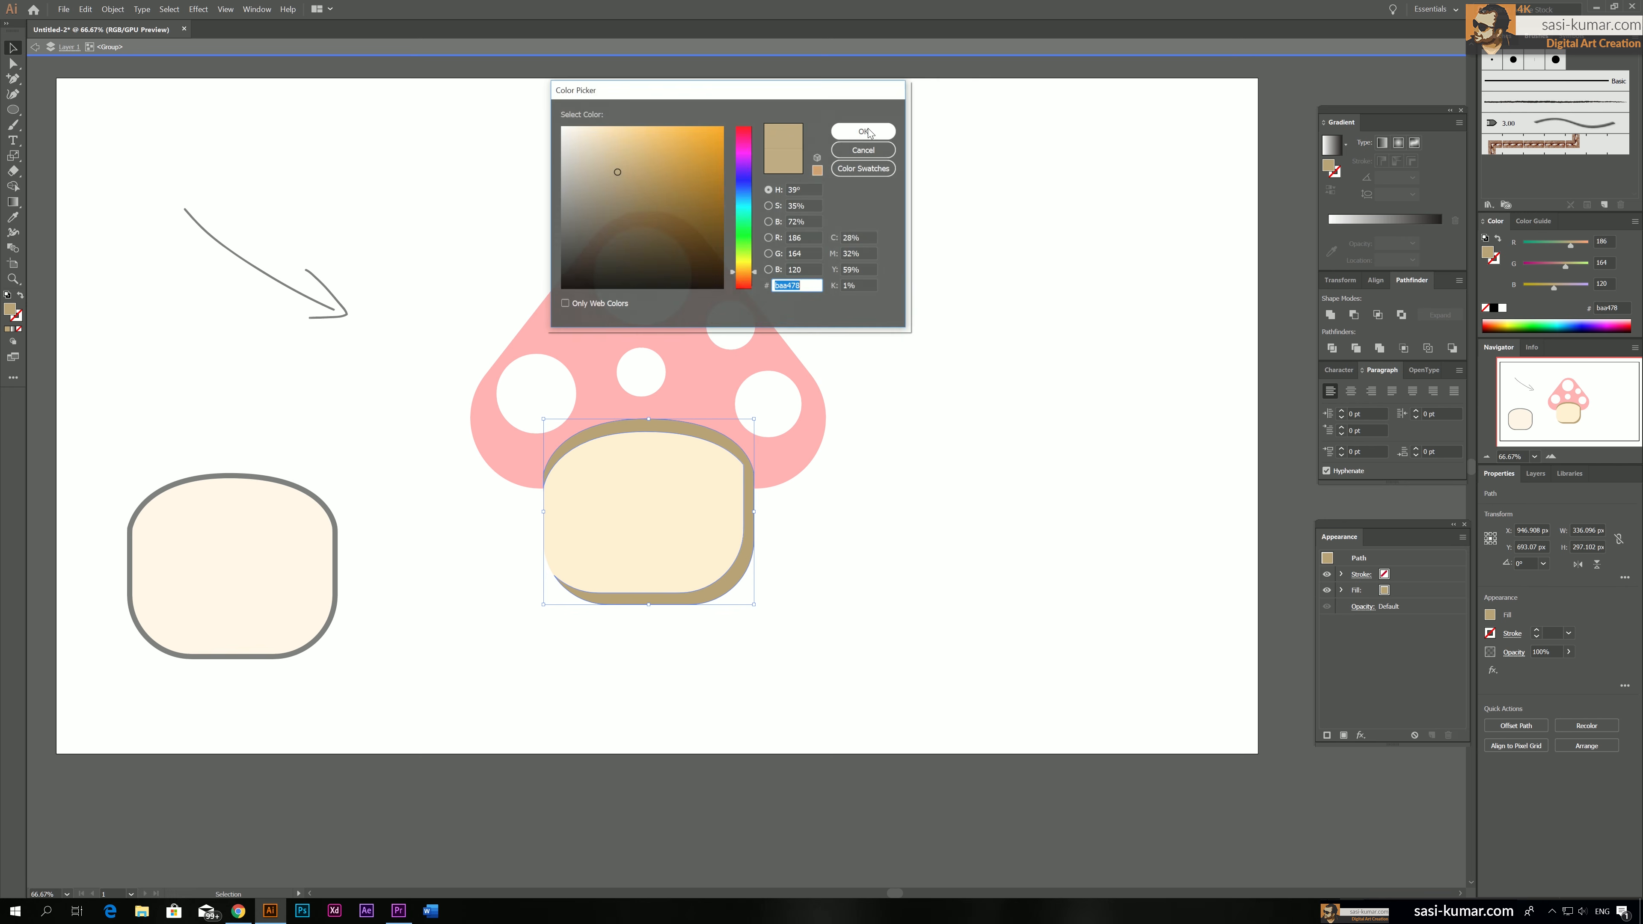
left_click(621, 157)
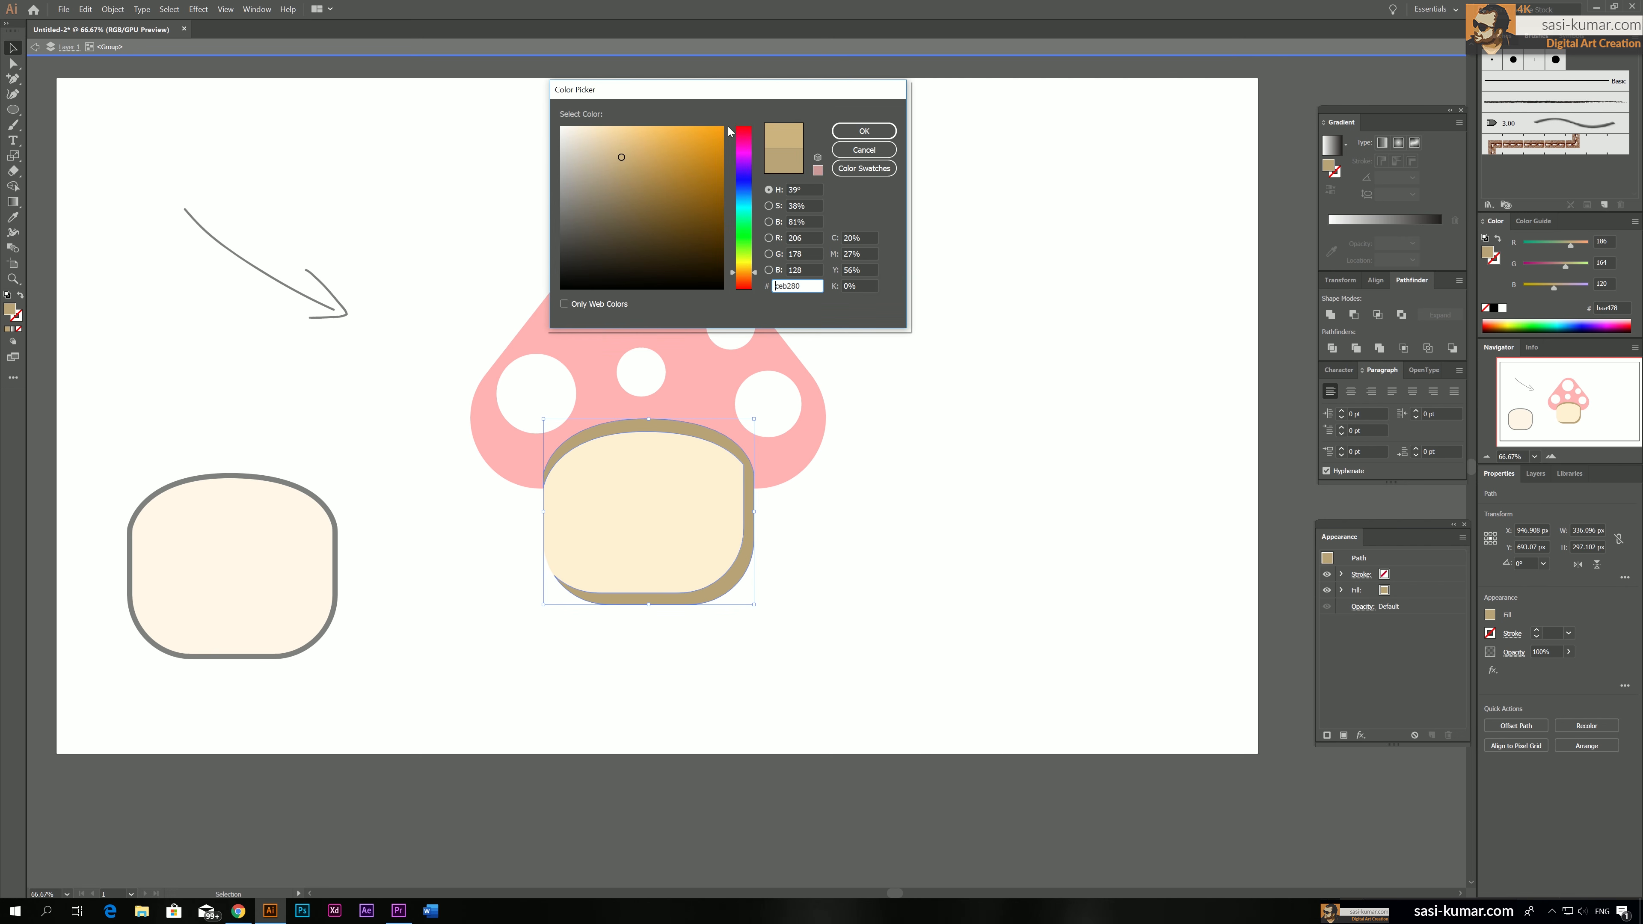
left_click(863, 131)
double_click(755, 175)
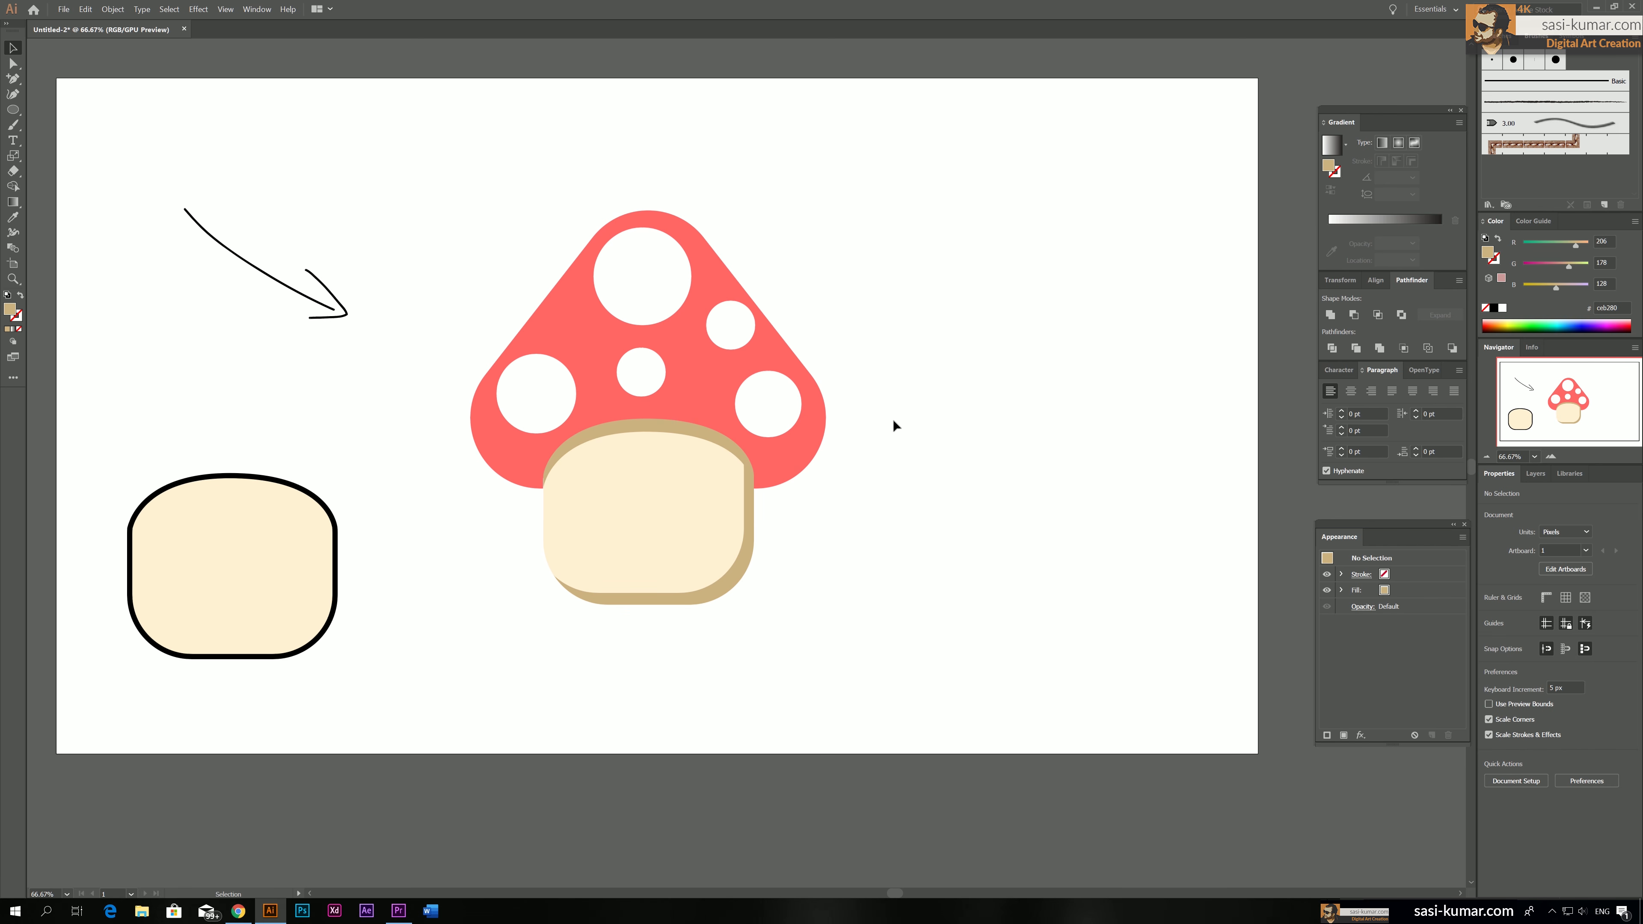
Isolate the cream stem body inside its group and show the artwork in Outline view
double_click(743, 465)
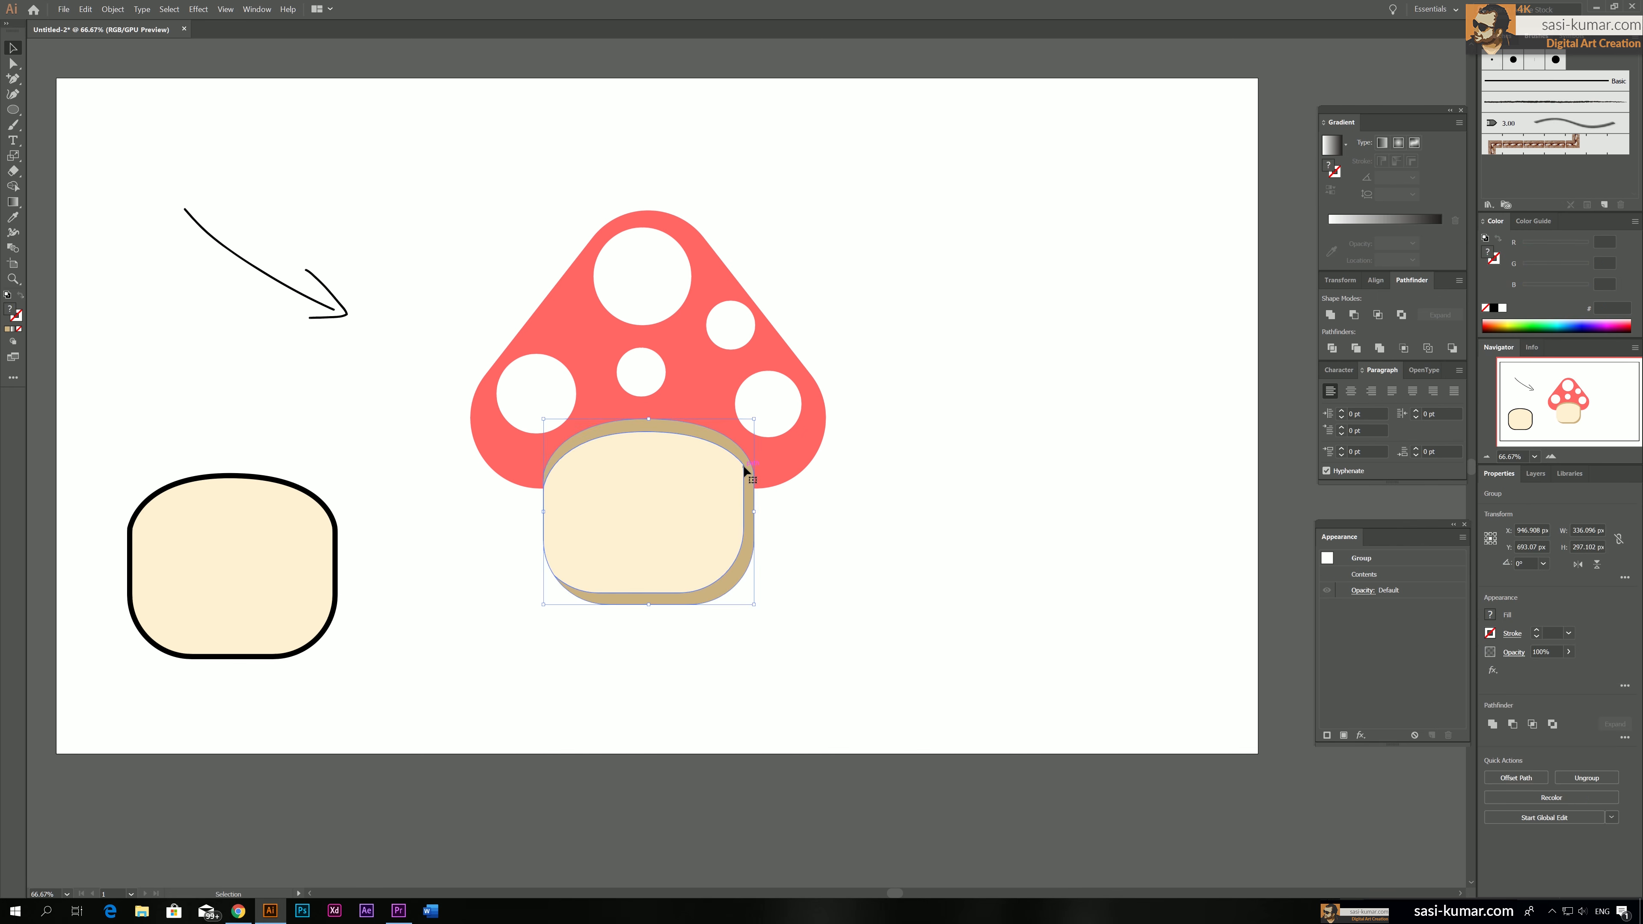
double_click(739, 465)
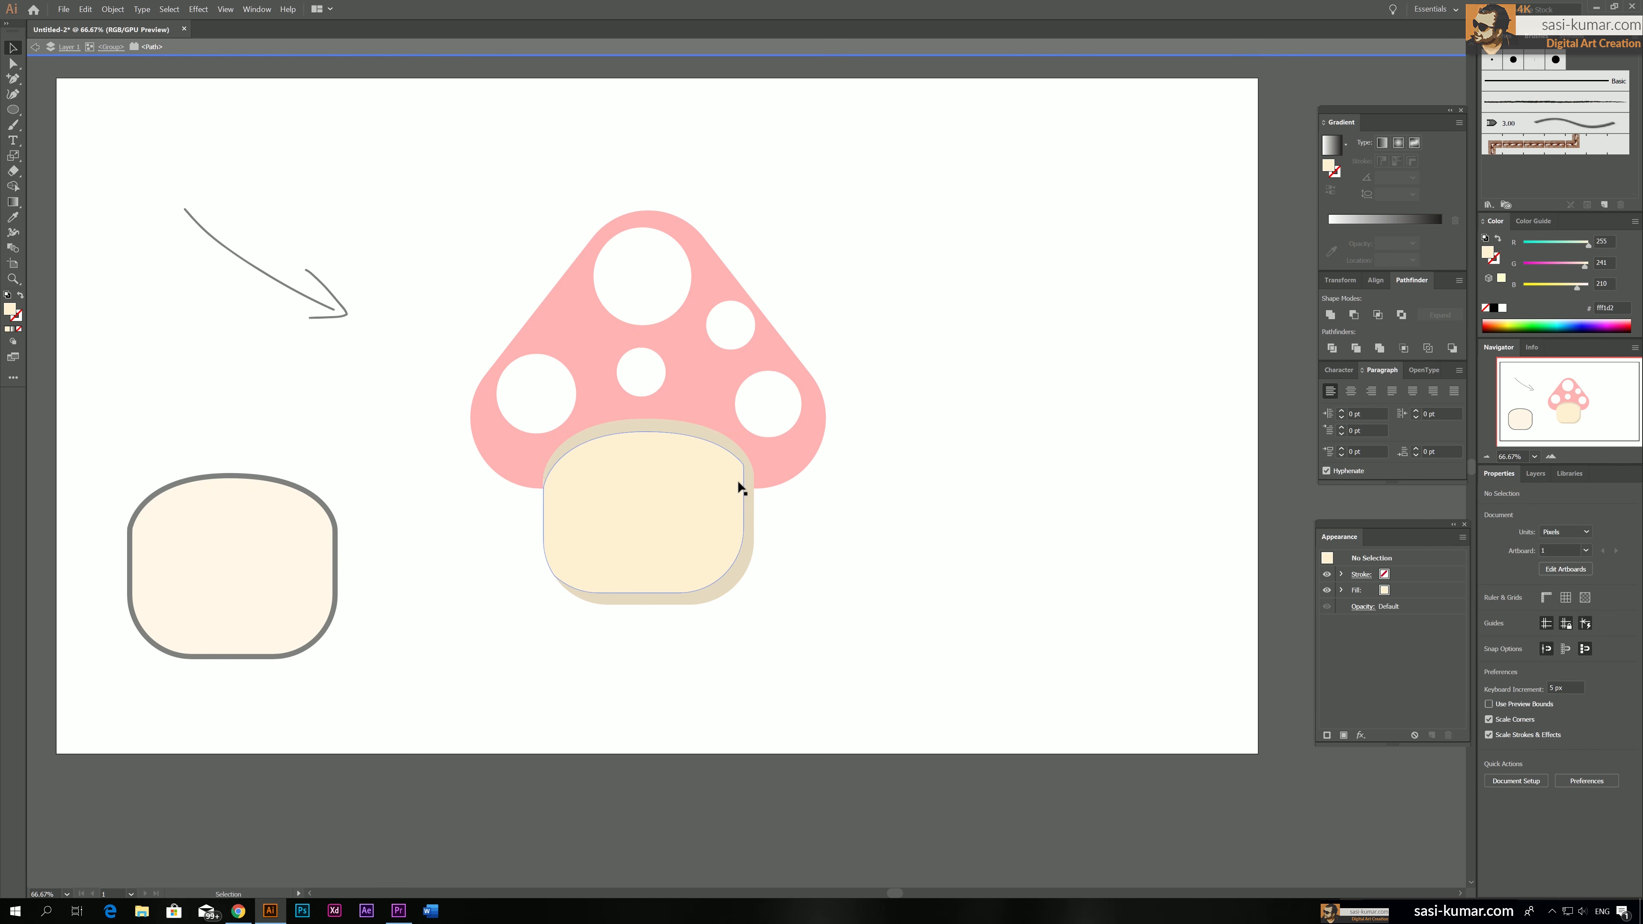
scroll(739, 480, "up", 3)
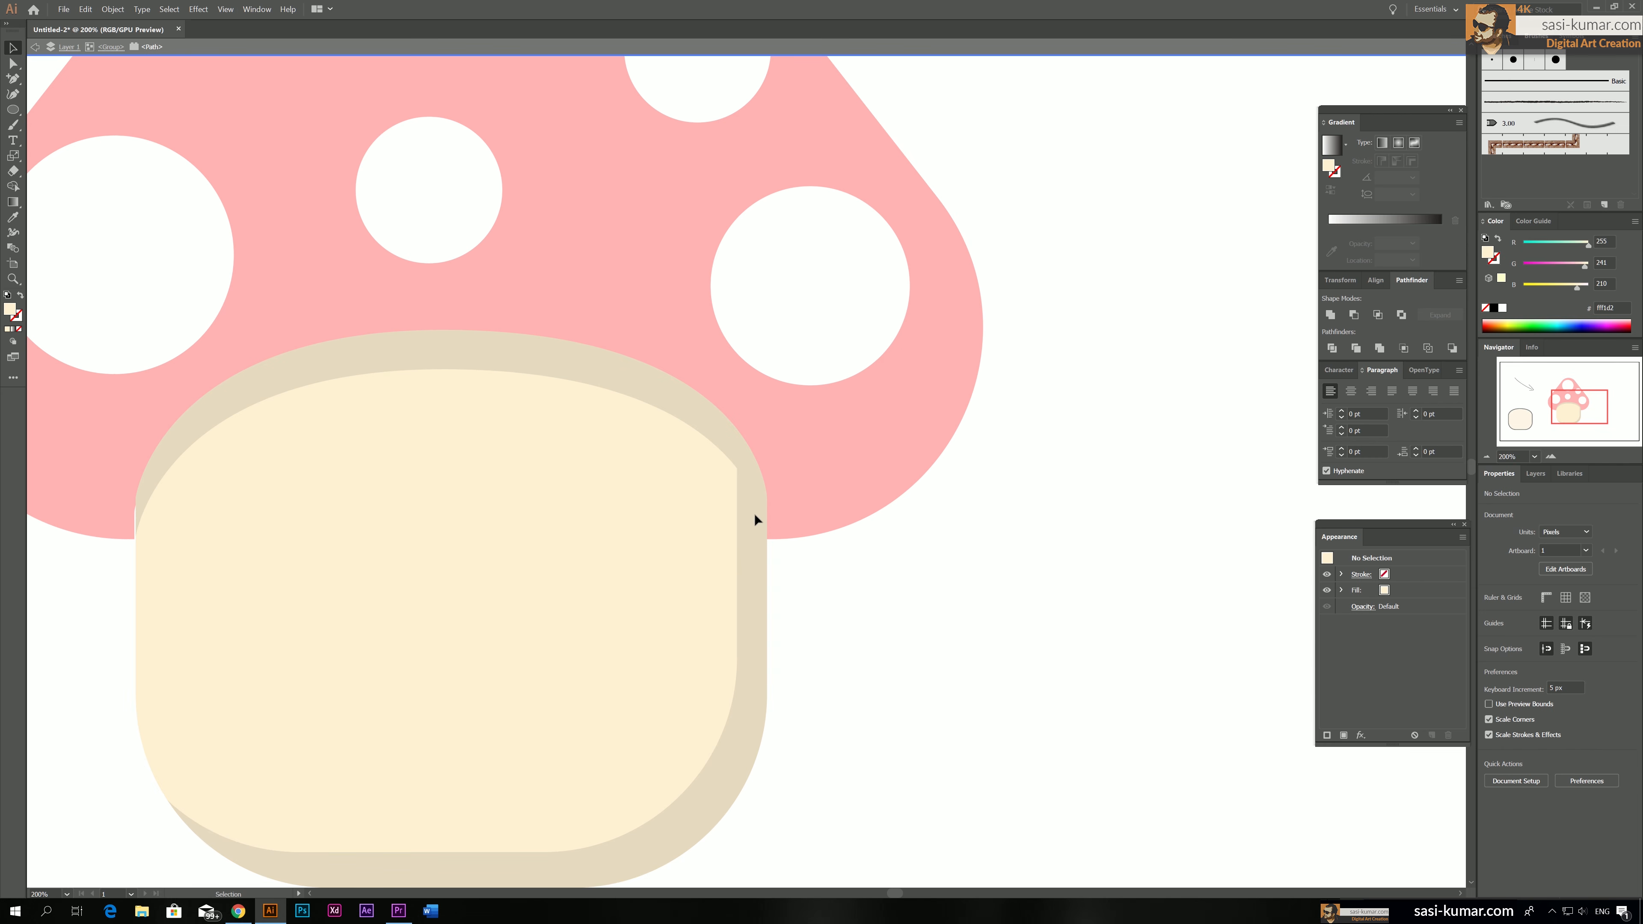
left_click(225, 10)
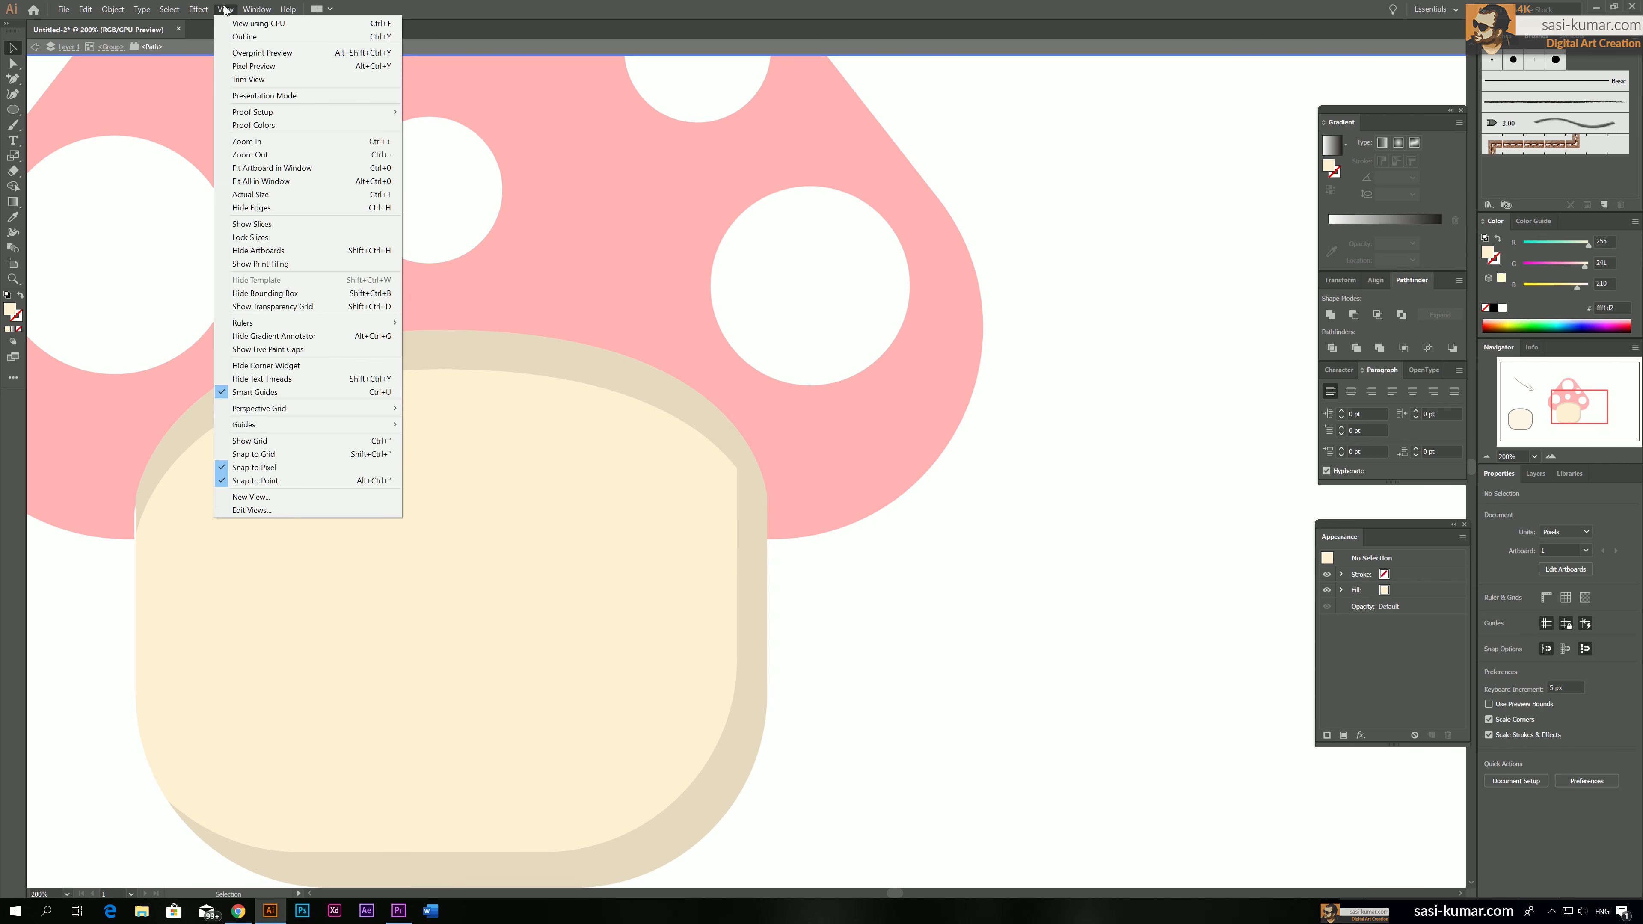
left_click(246, 37)
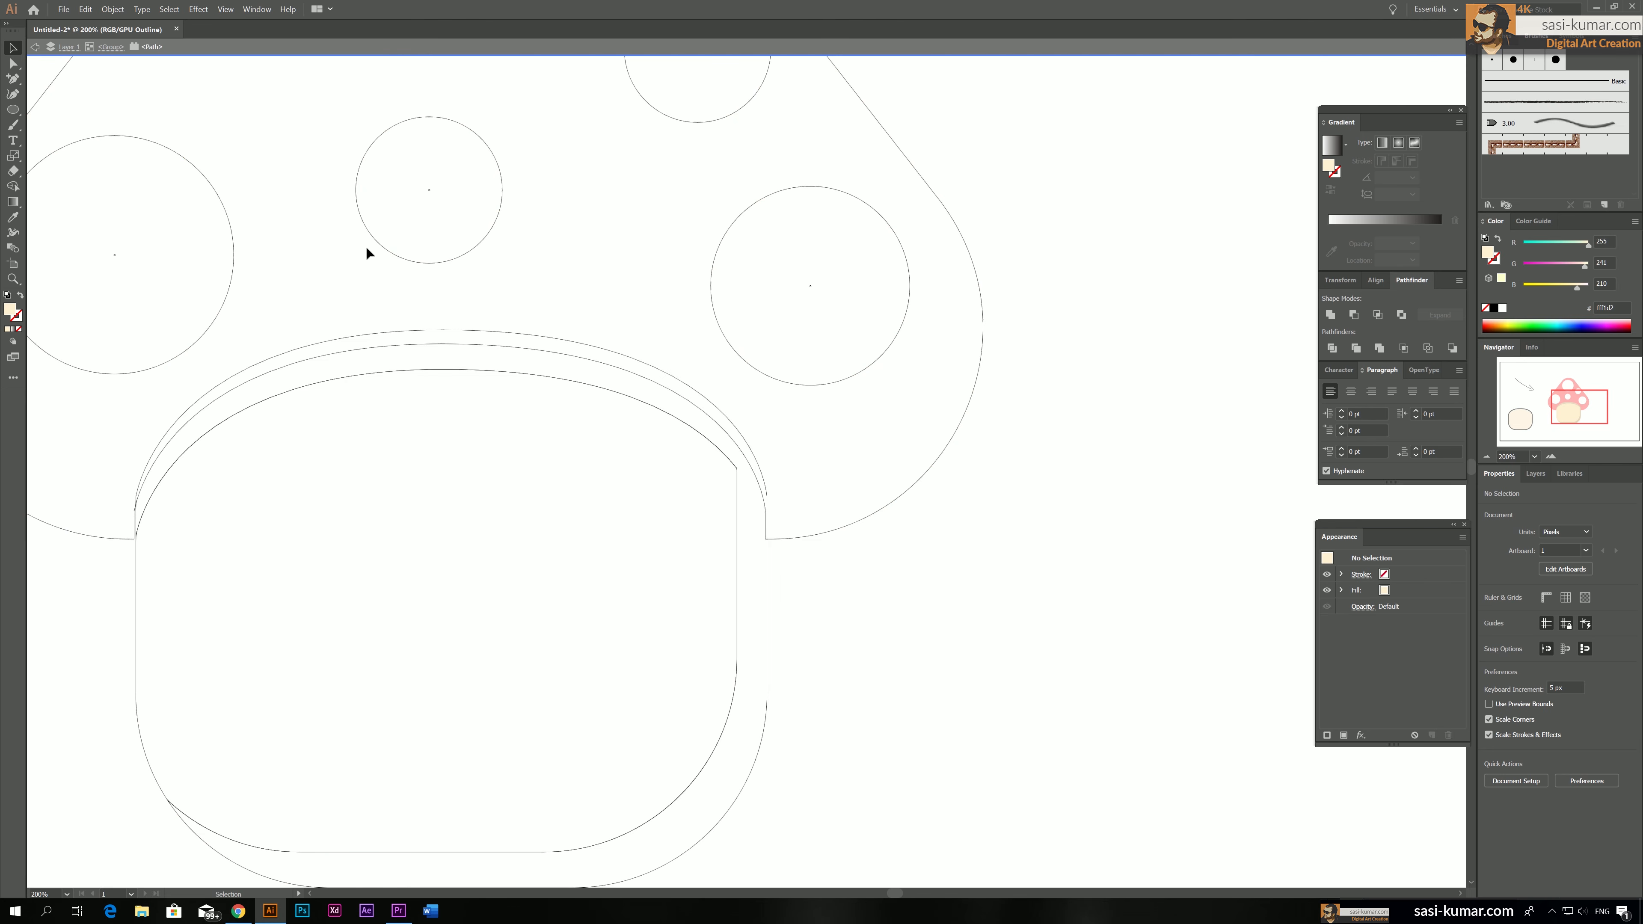
Round the sharp upper-right corner of the cream stem body, leave isolation mode, and return to Preview view
left_click(736, 473)
left_click(12, 63)
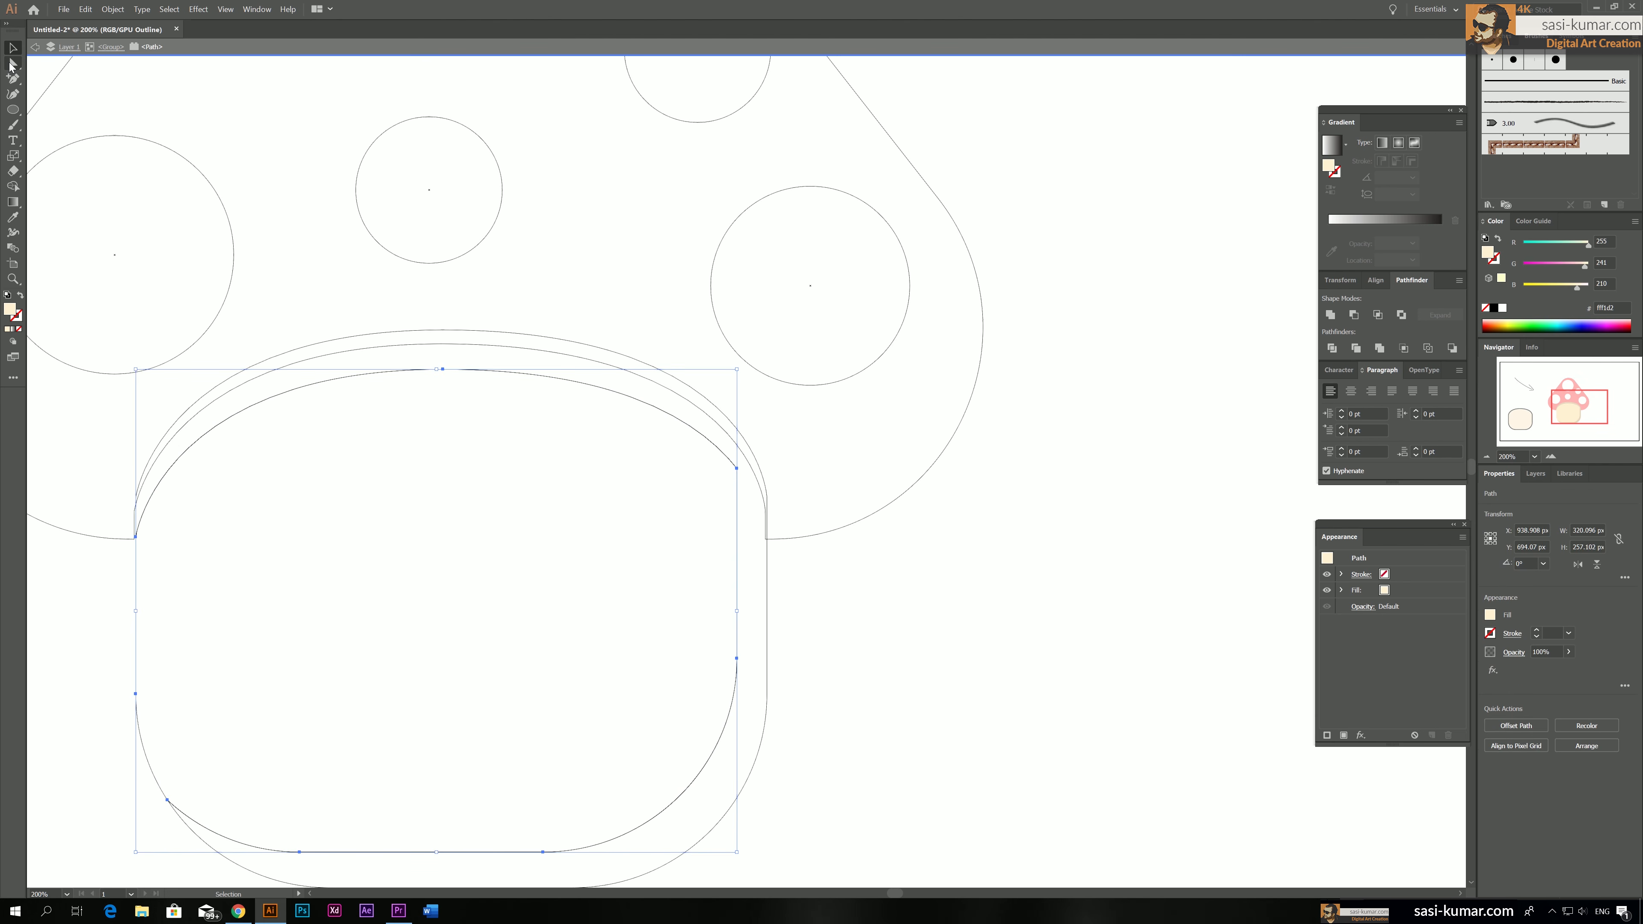
left_click(172, 280)
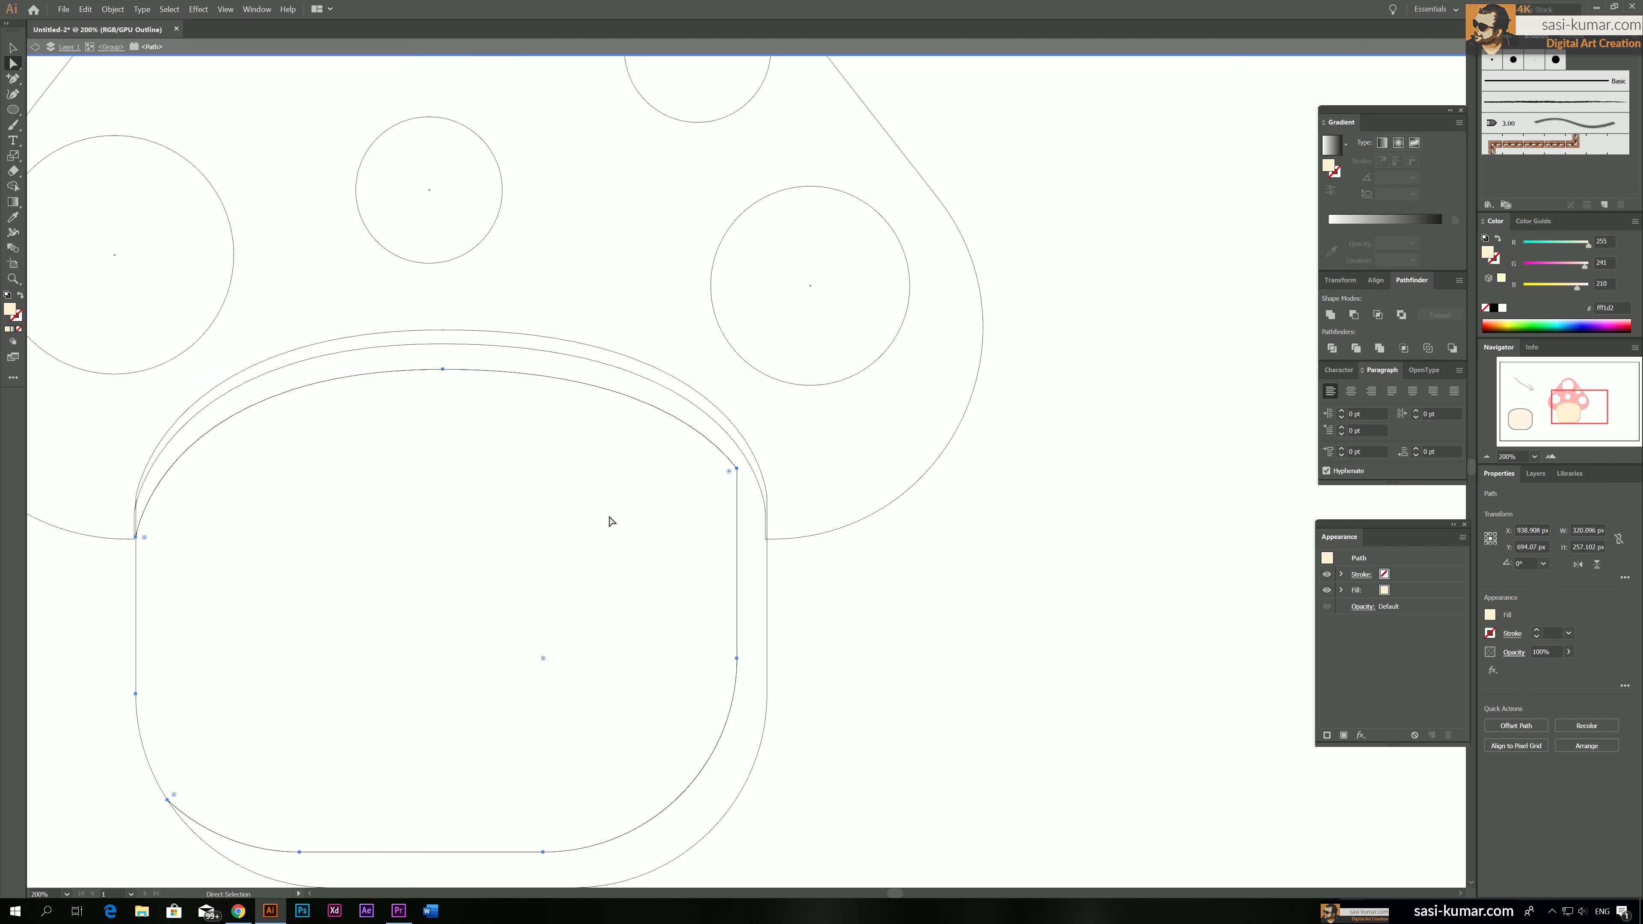
left_click(737, 468)
left_click_drag(729, 472, 621, 499)
left_click(620, 498)
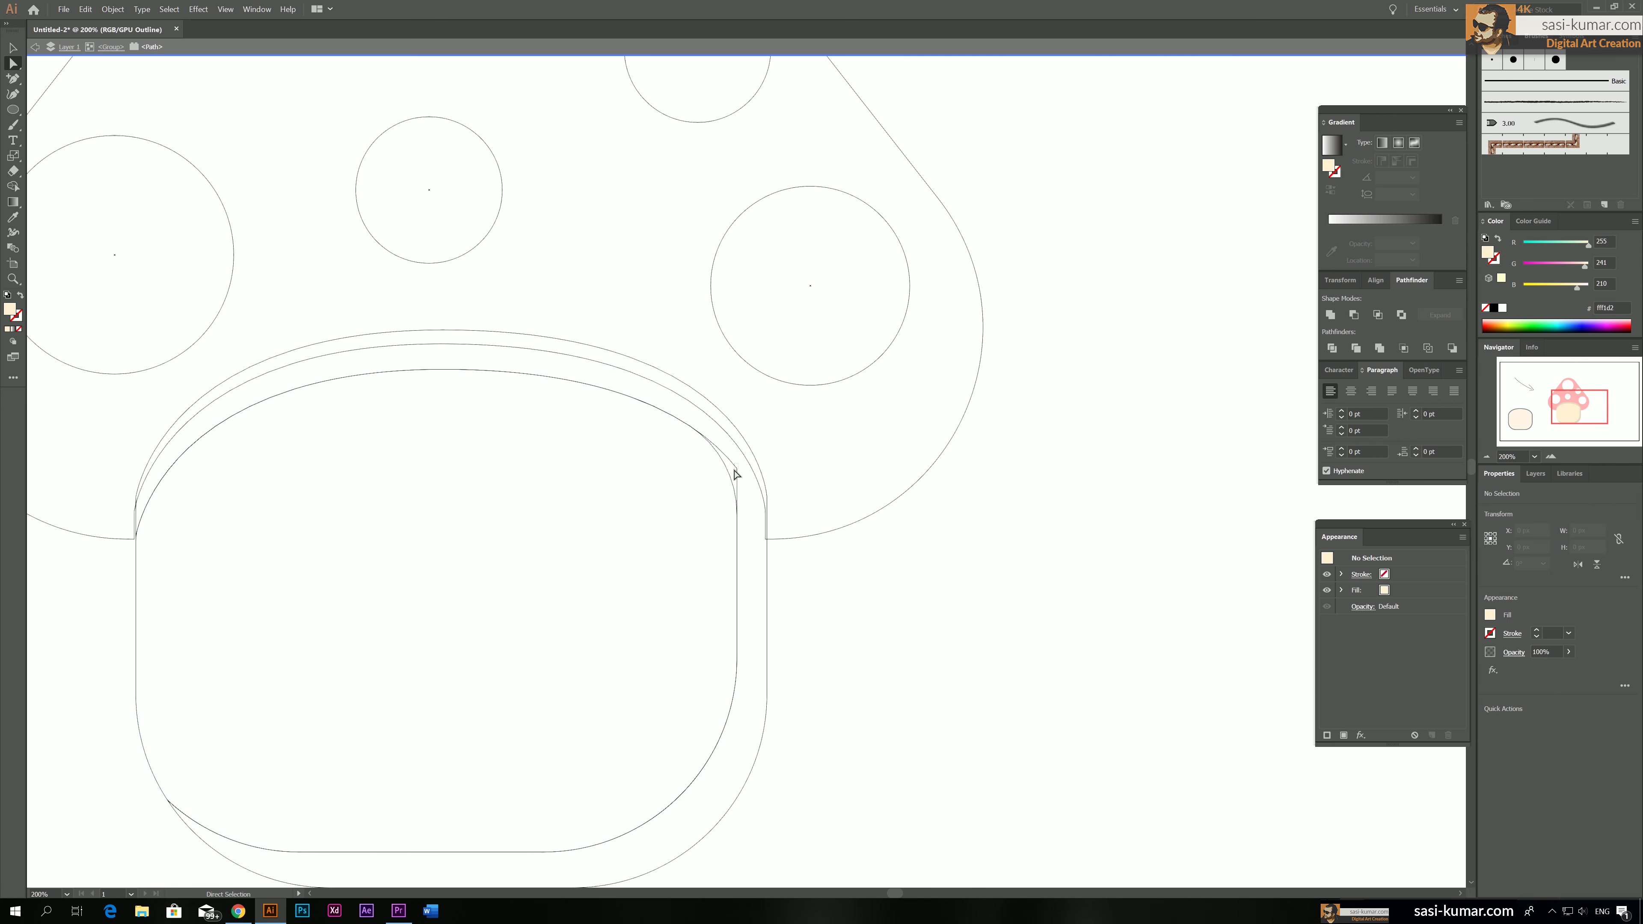
key("Escape")
key("ctrl+y")
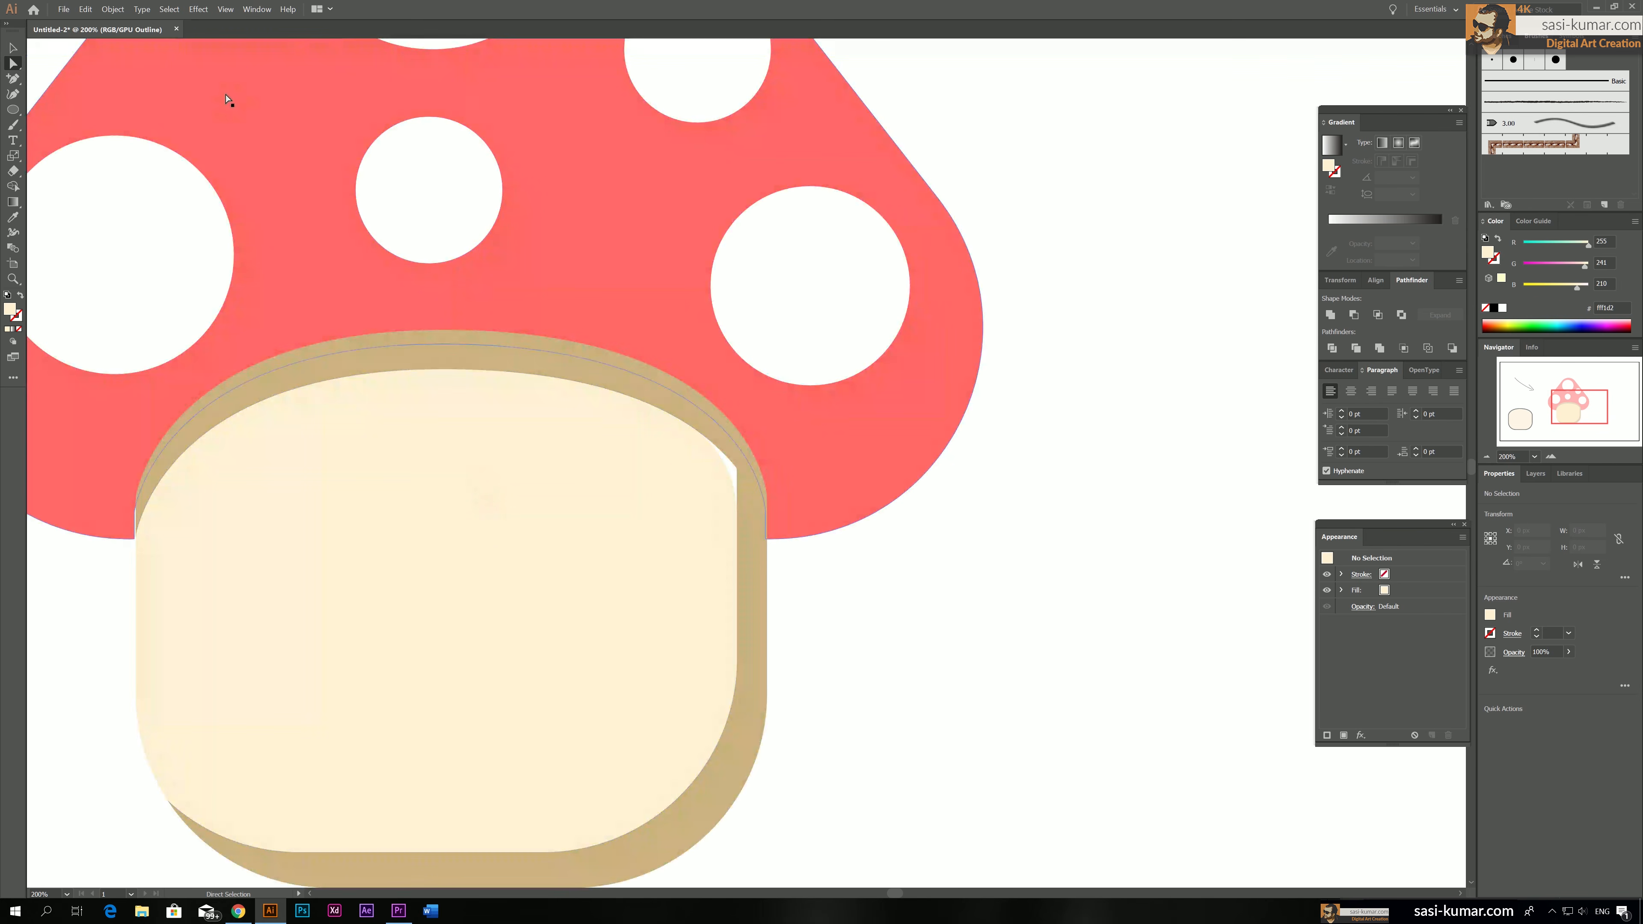
Round the matching inner upper-right corner of the beige stem shadow to fit the cream body
left_click(741, 475)
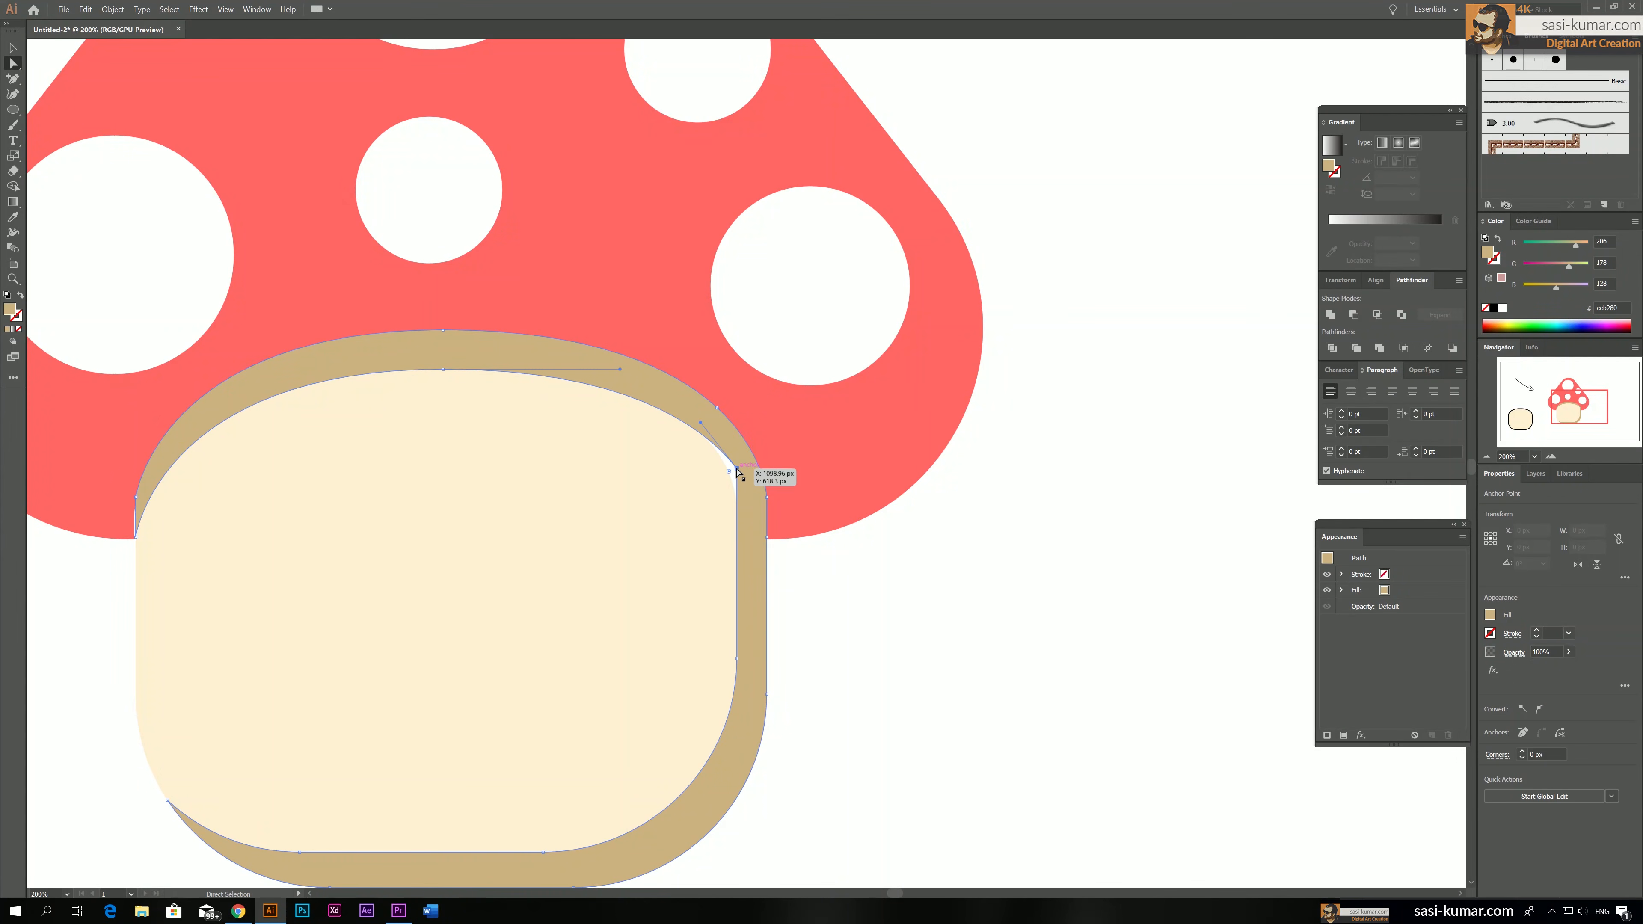
left_click_drag(726, 477, 621, 494)
left_click(1038, 631)
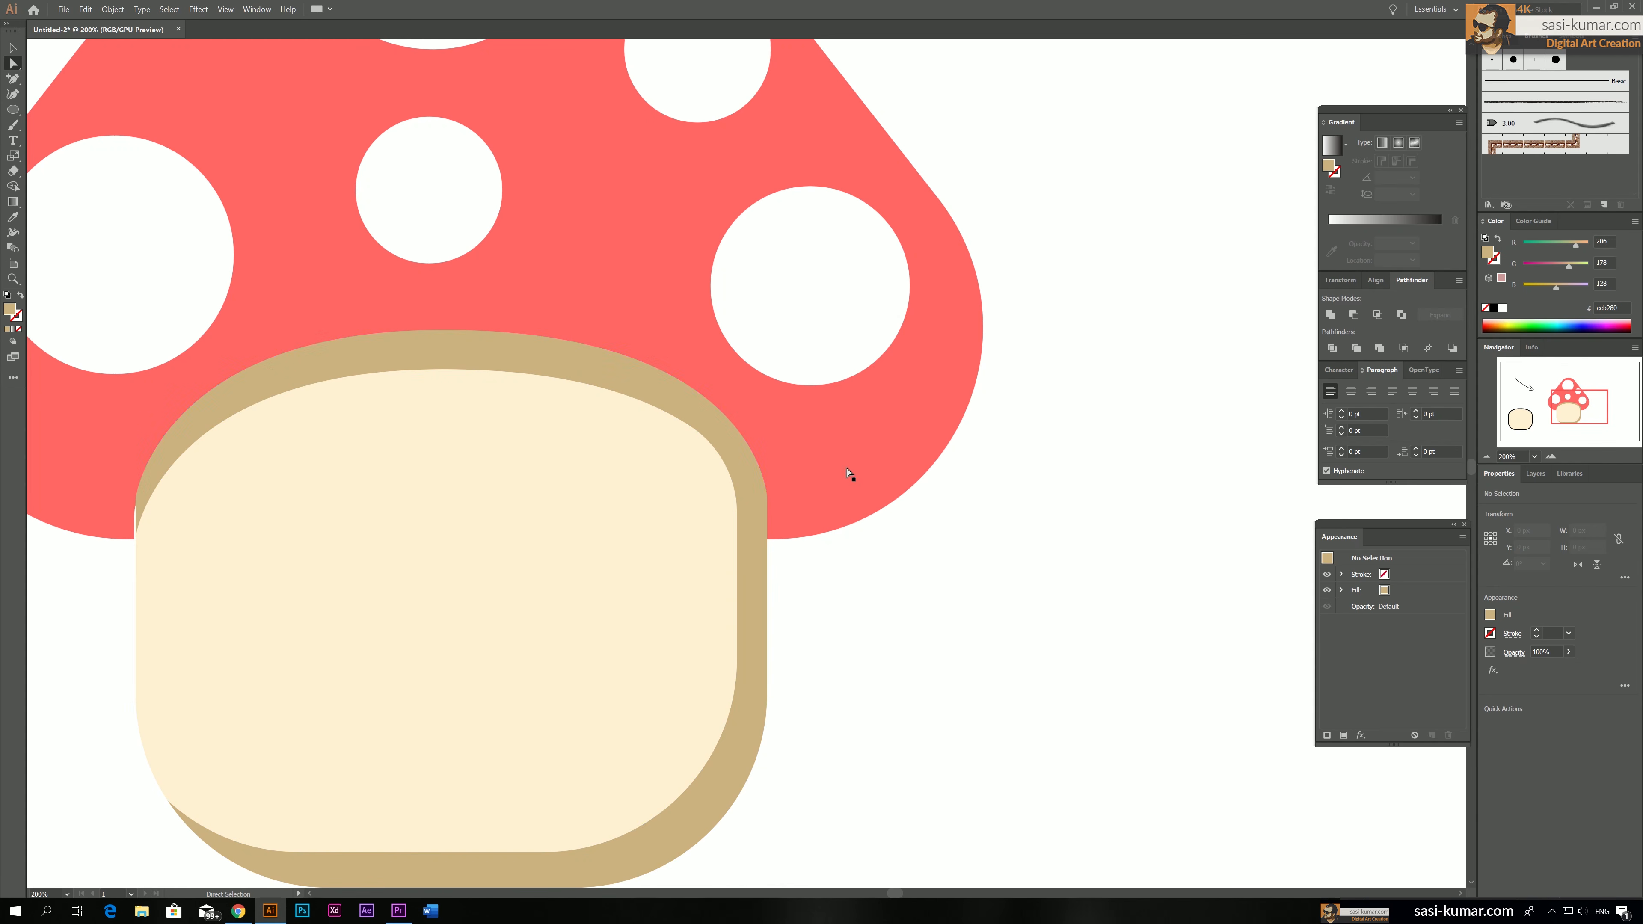
left_click(715, 432)
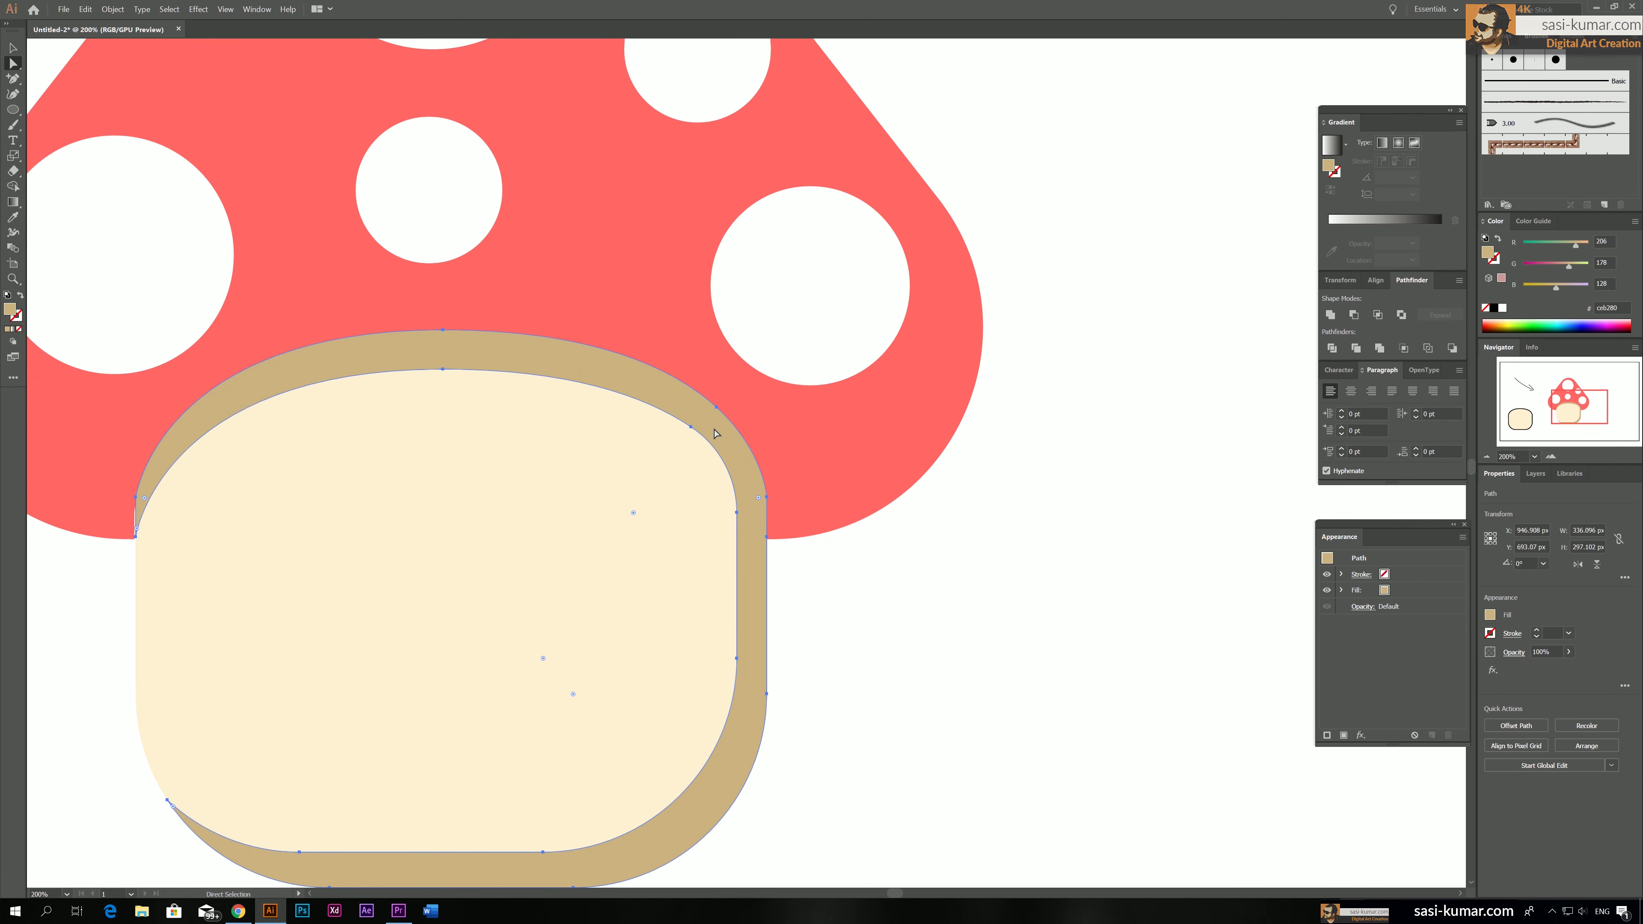
left_click(1063, 330)
left_click(735, 450)
left_click(893, 595)
Delete the spare black-outlined stem shape beside the mushroom
key("ctrl+minus")
key("ctrl+minus")
key("ctrl+minus")
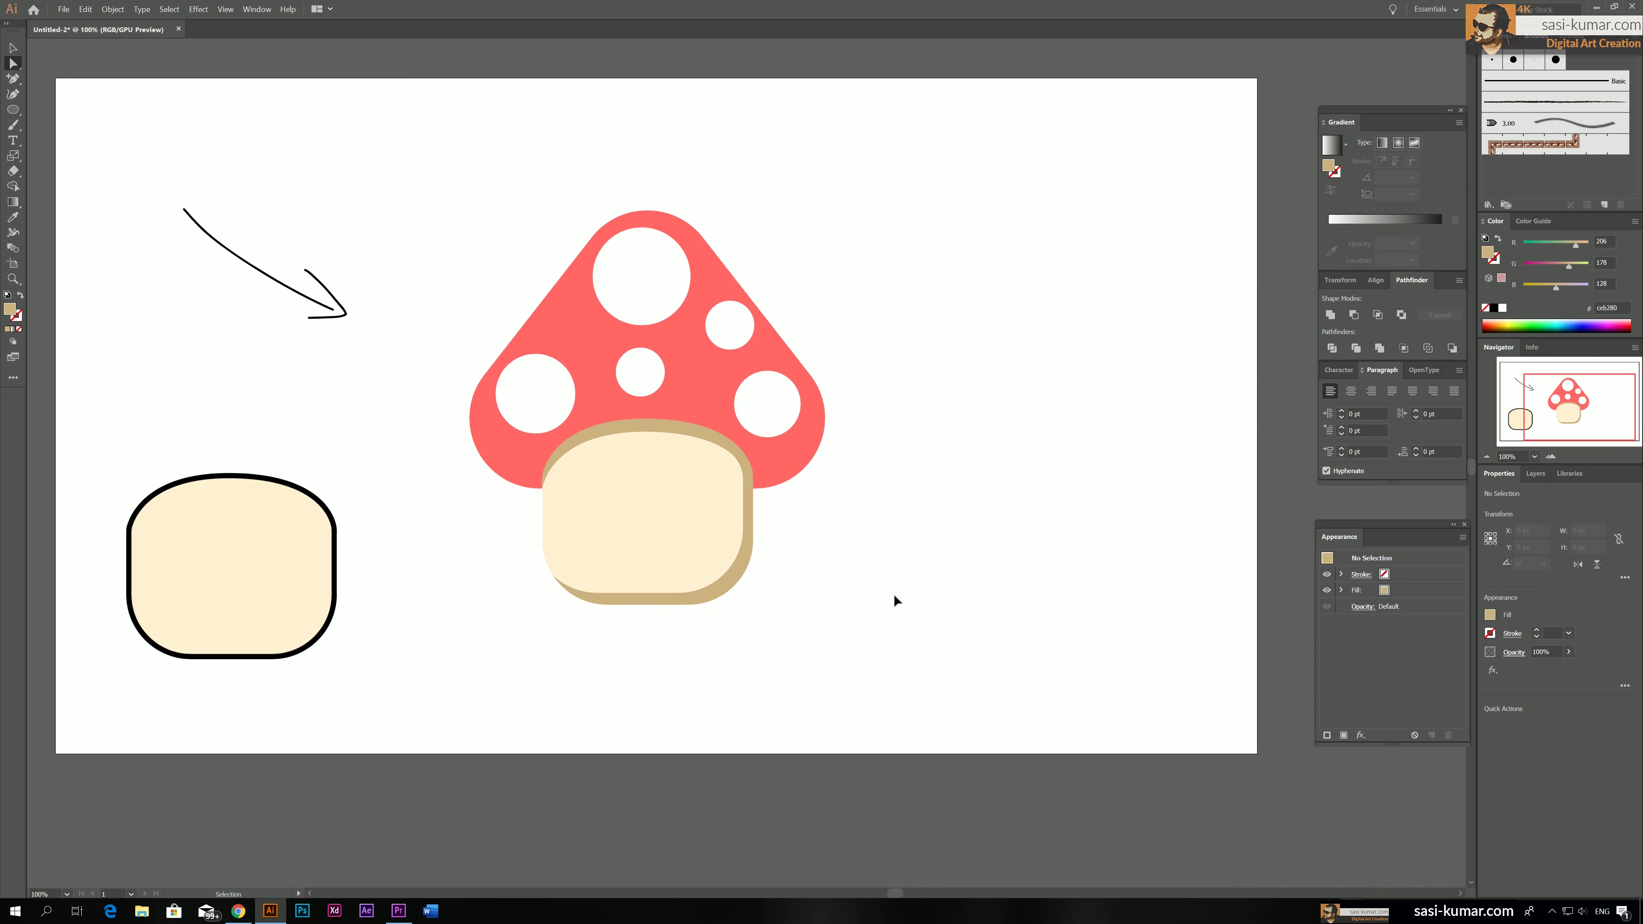
left_click_drag(920, 545, 1007, 548)
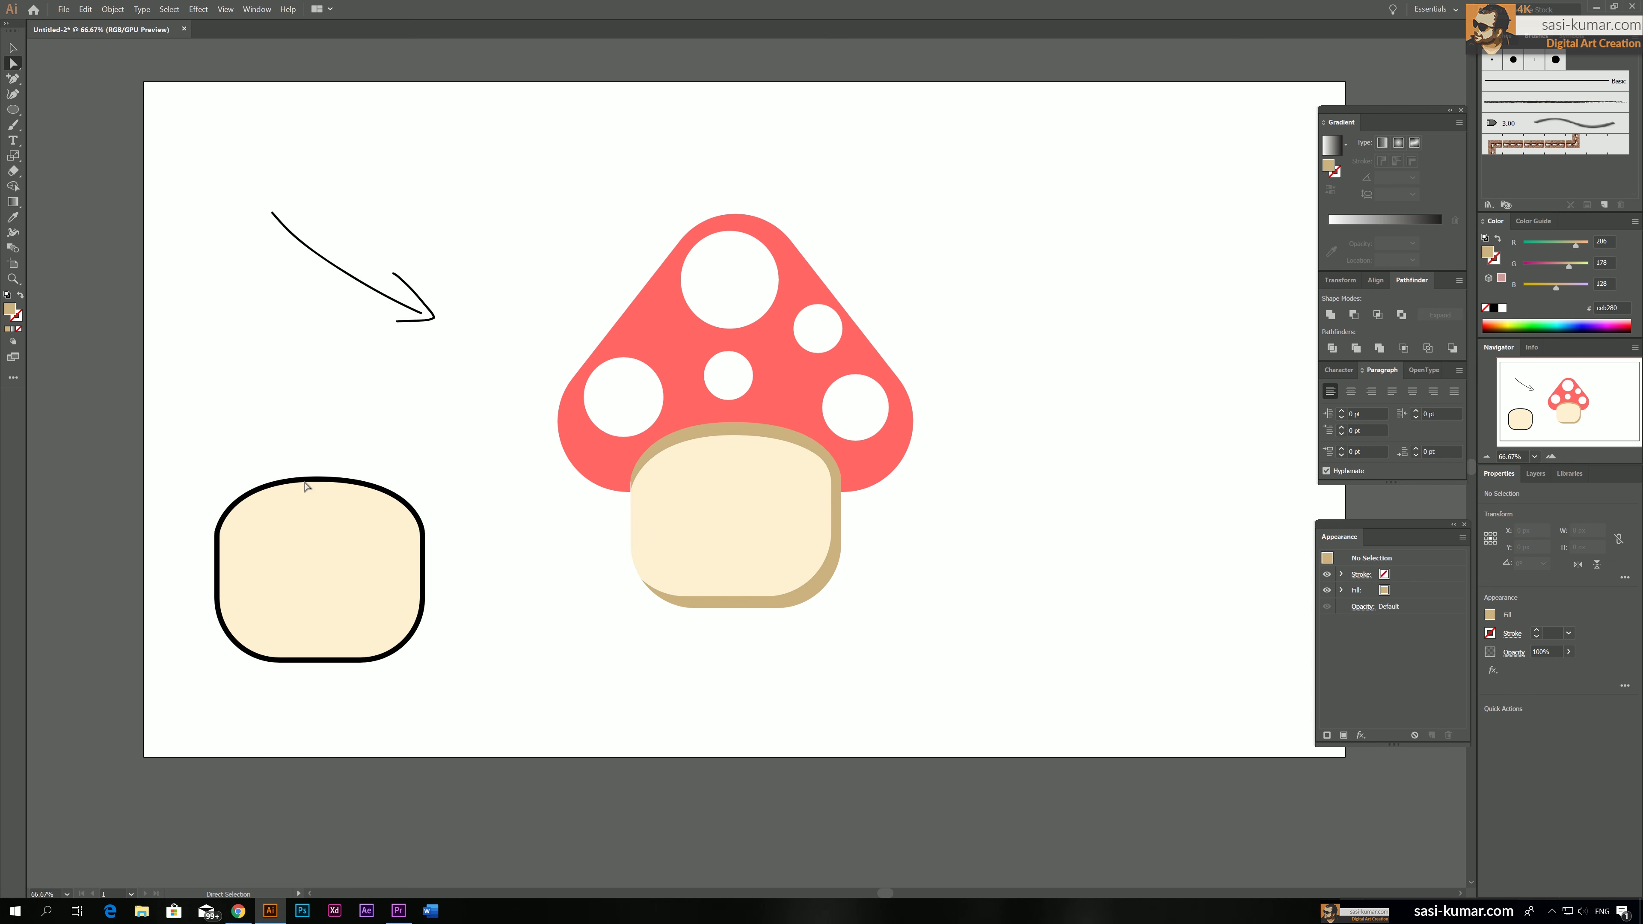
key("v")
left_click(316, 587)
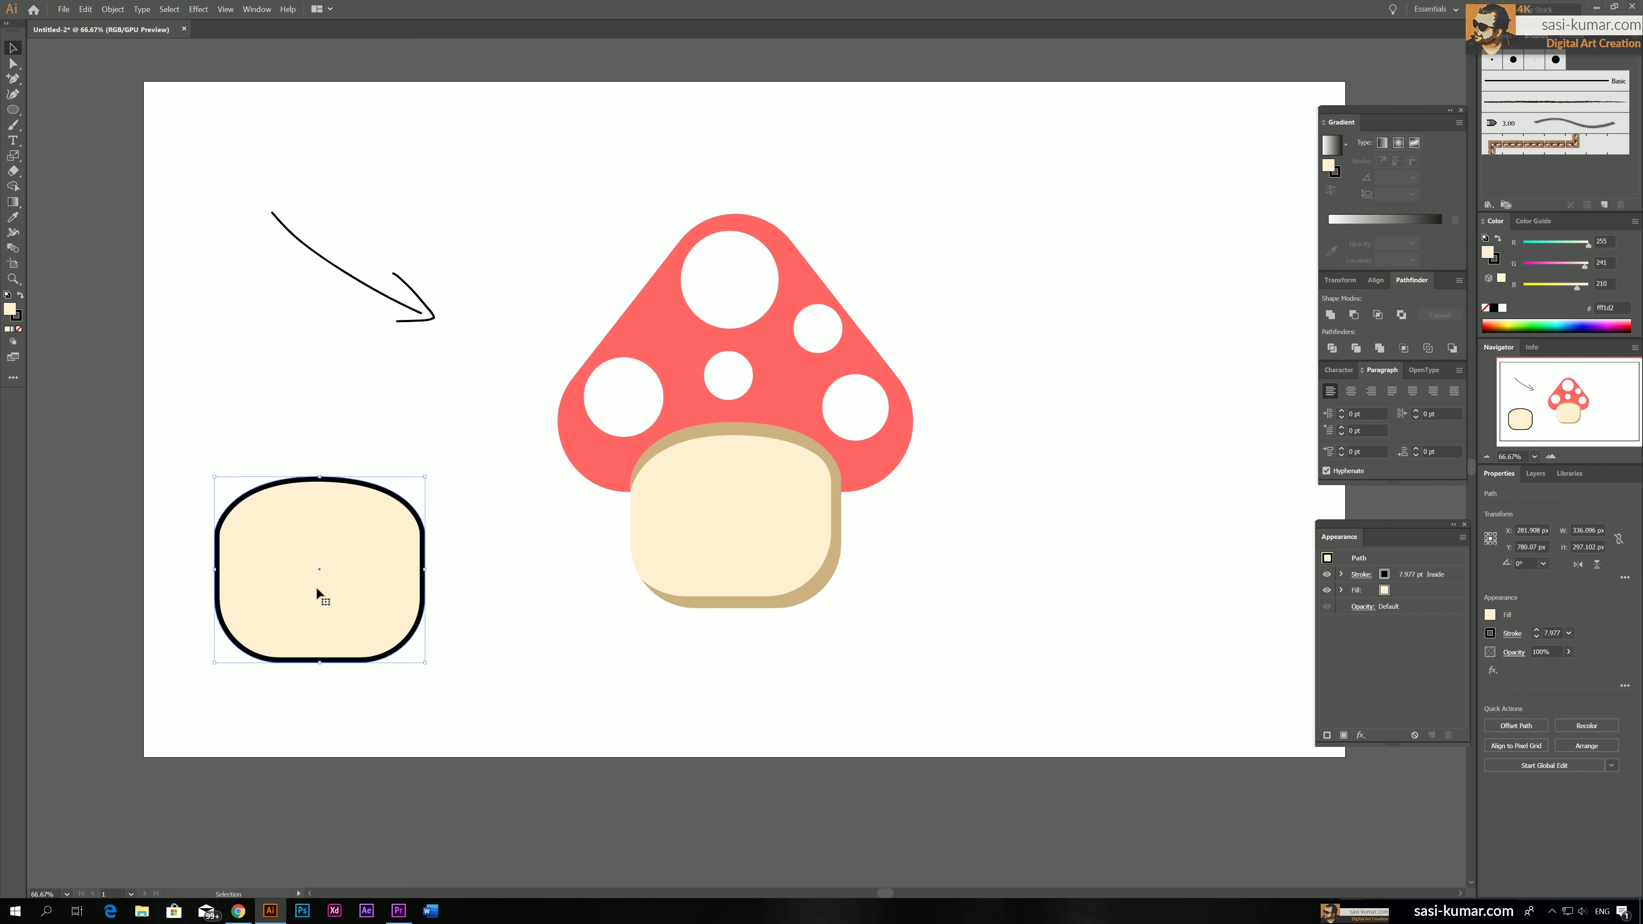
key("Delete")
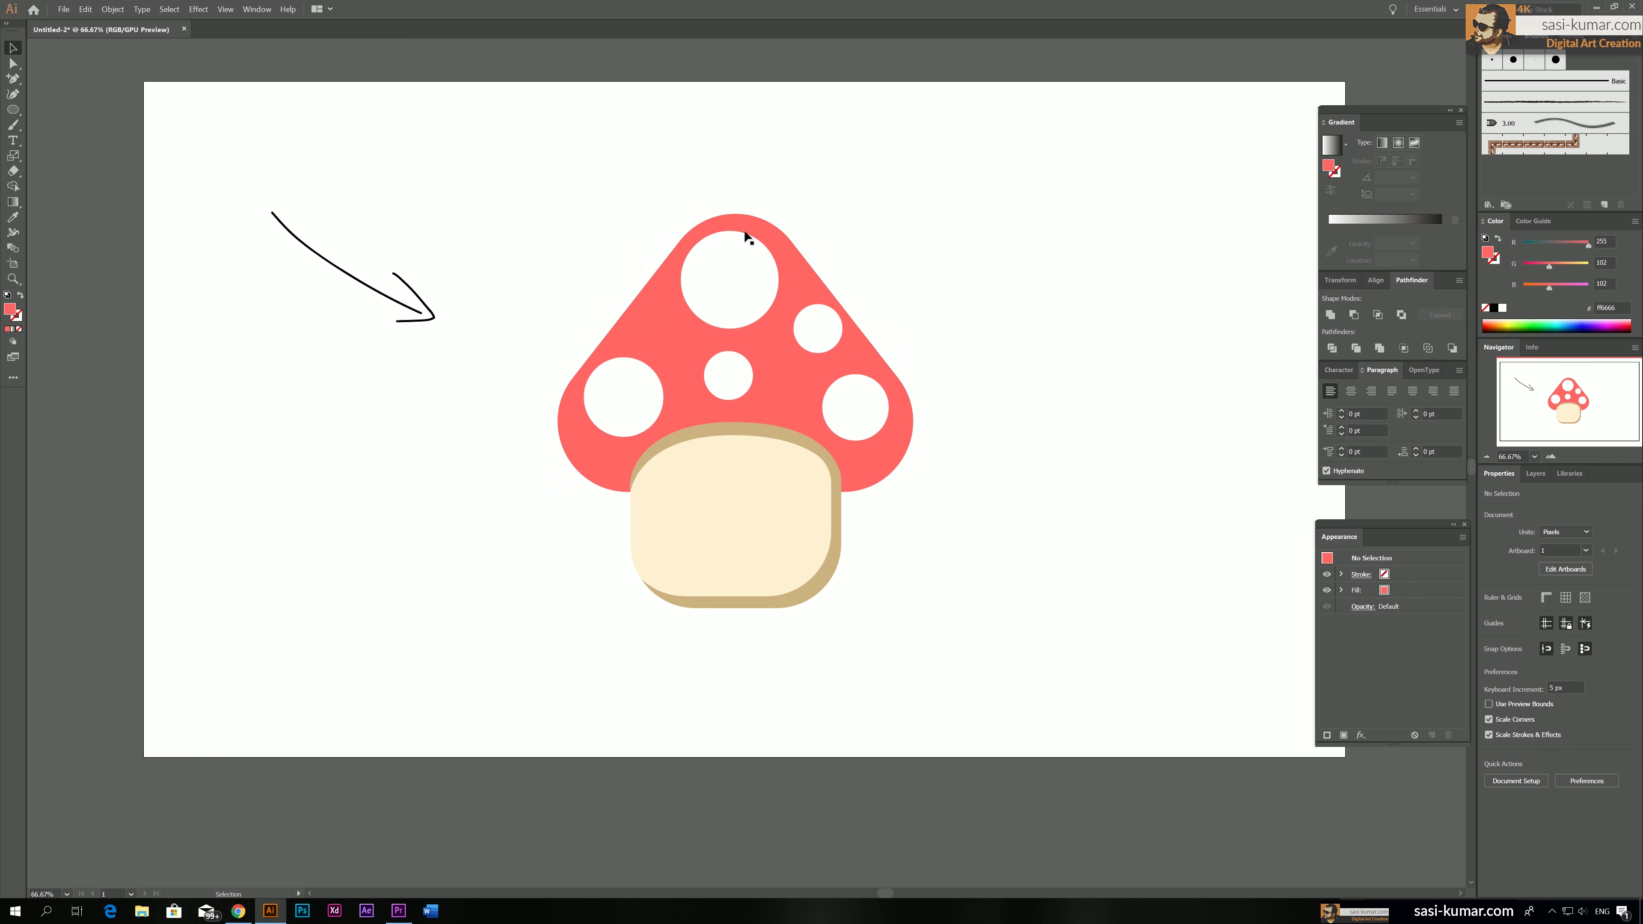
Isolate the red mushroom cap, place a copy of it about 35 px to the left, and isolate that copy
double_click(860, 356)
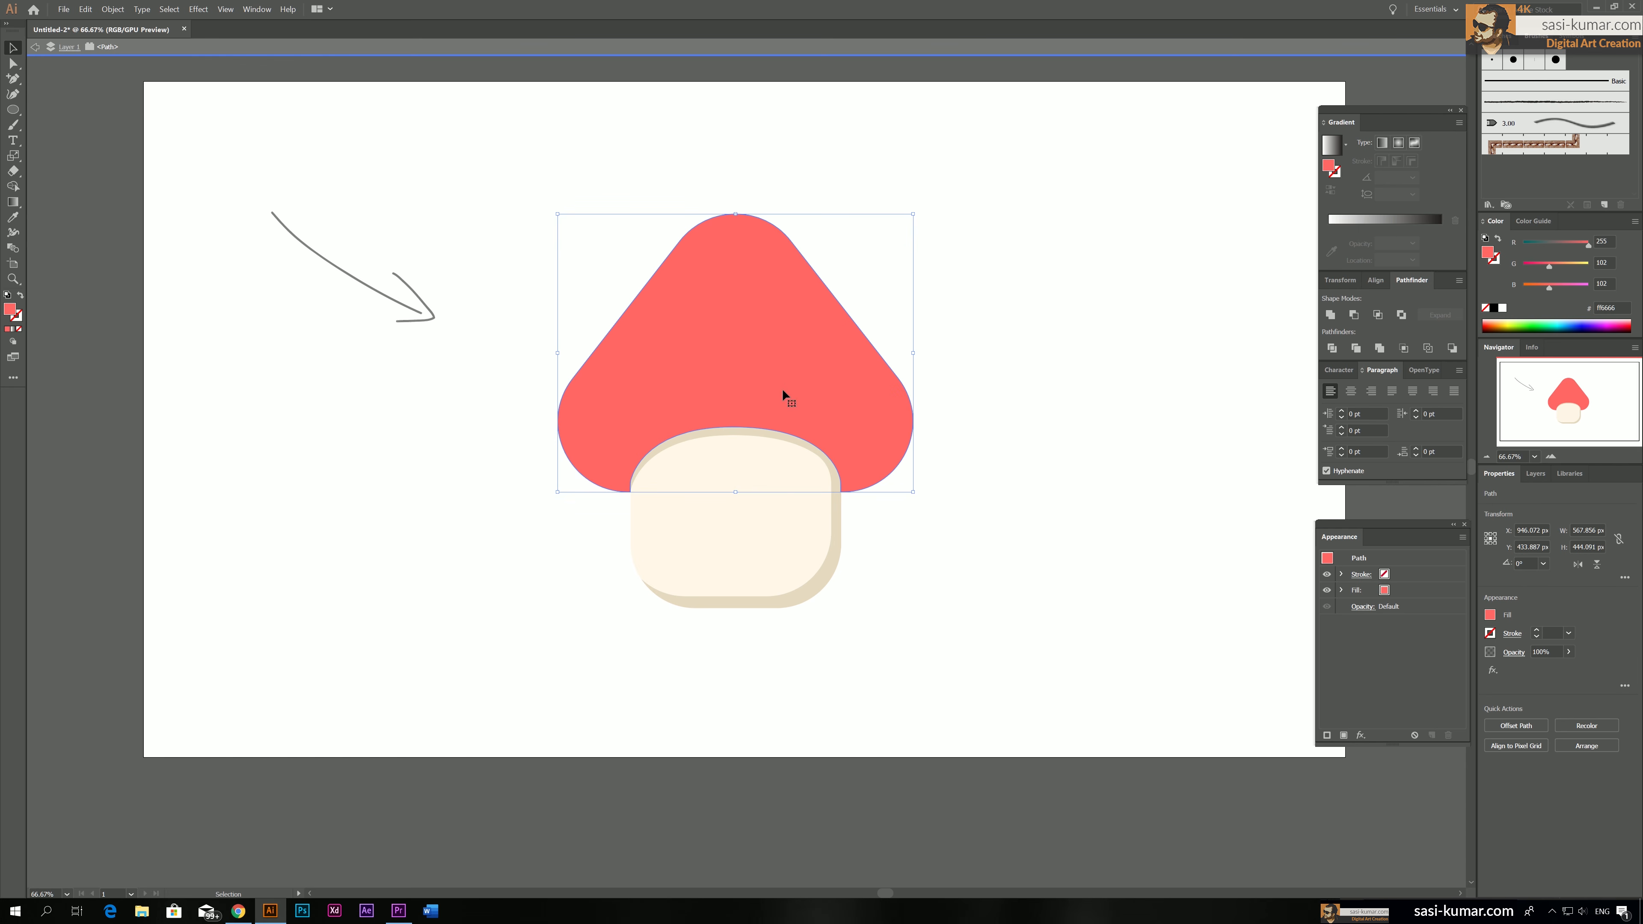
left_click_drag(793, 355, 733, 346)
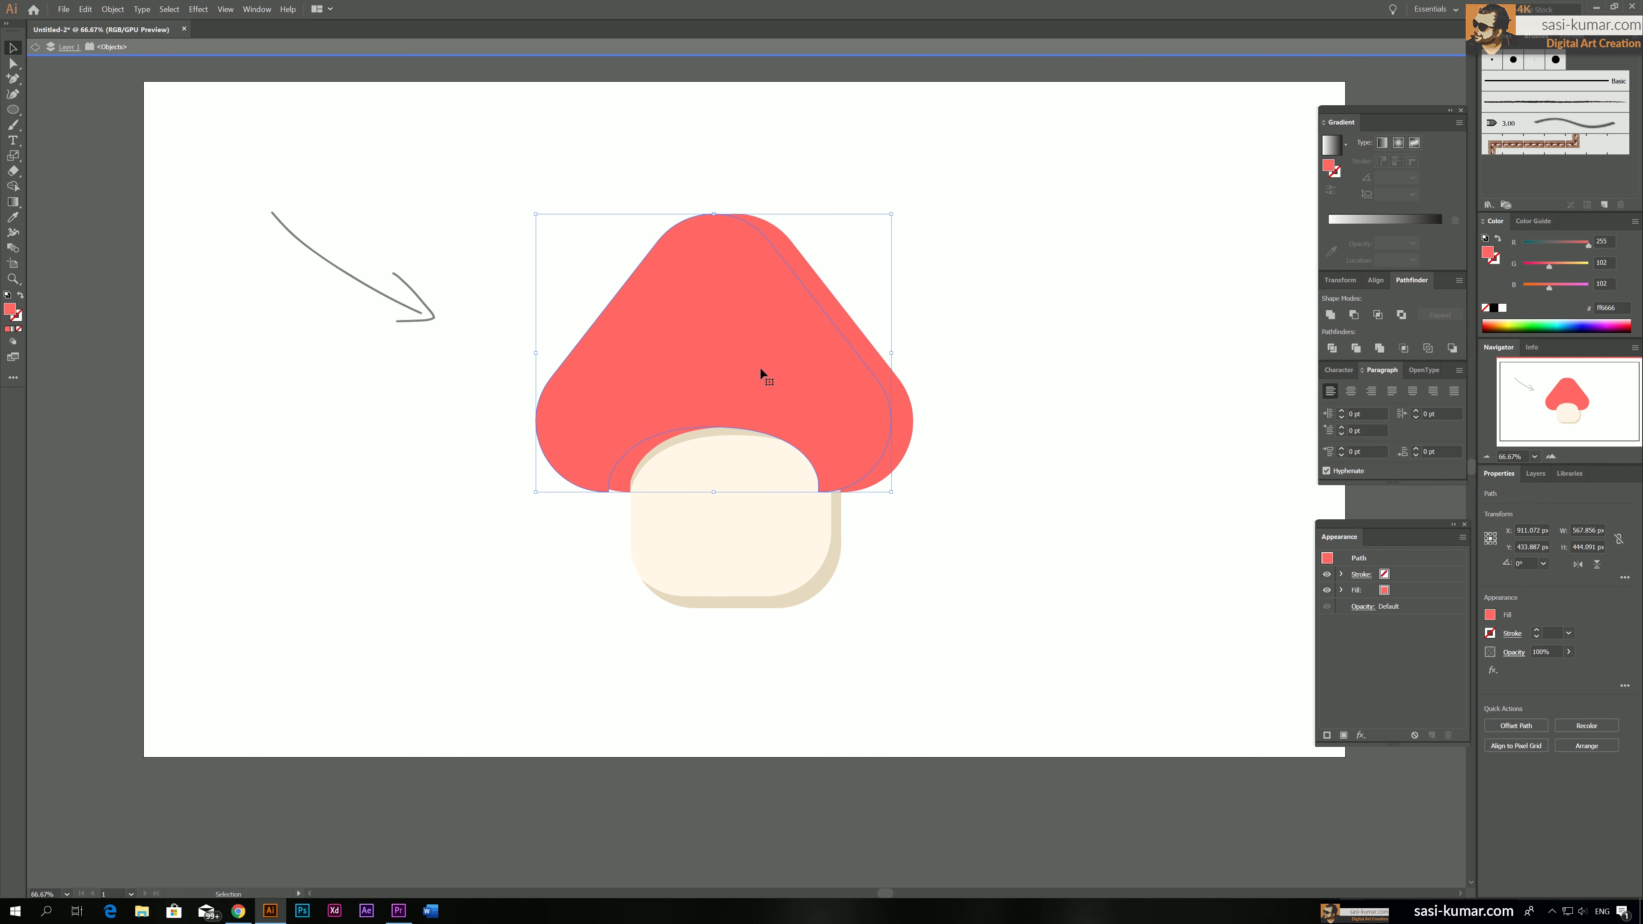
double_click(732, 343)
Delete the lower-left and left-side anchor points of the cap copy, keeping its top curve and right-hand contour
left_click(13, 63)
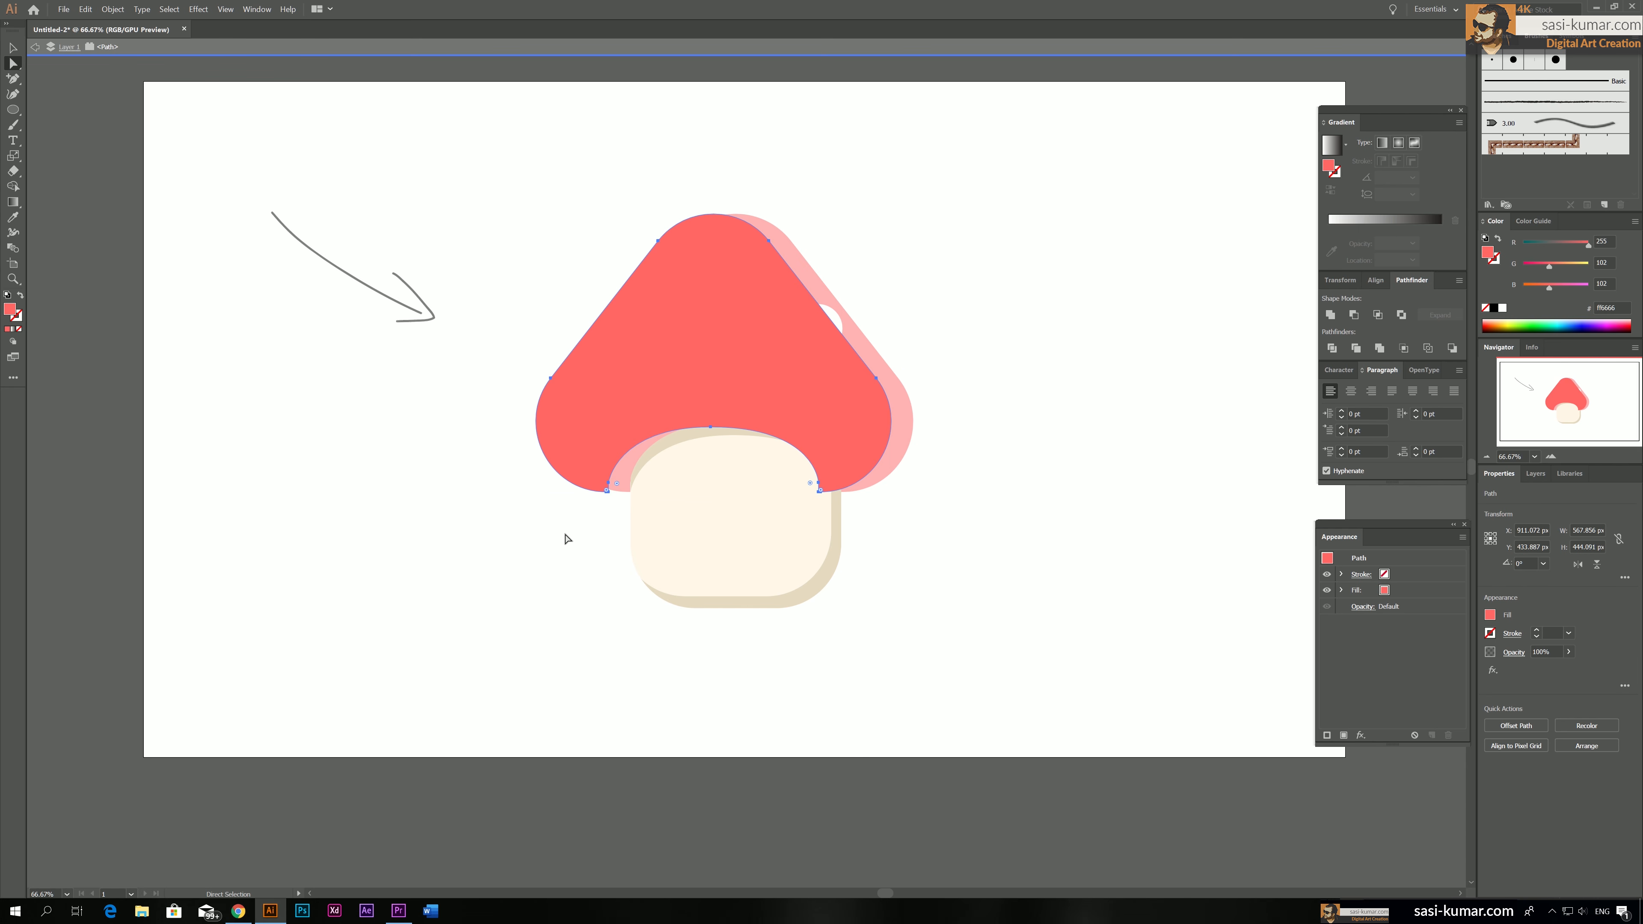
left_click_drag(577, 547, 652, 472)
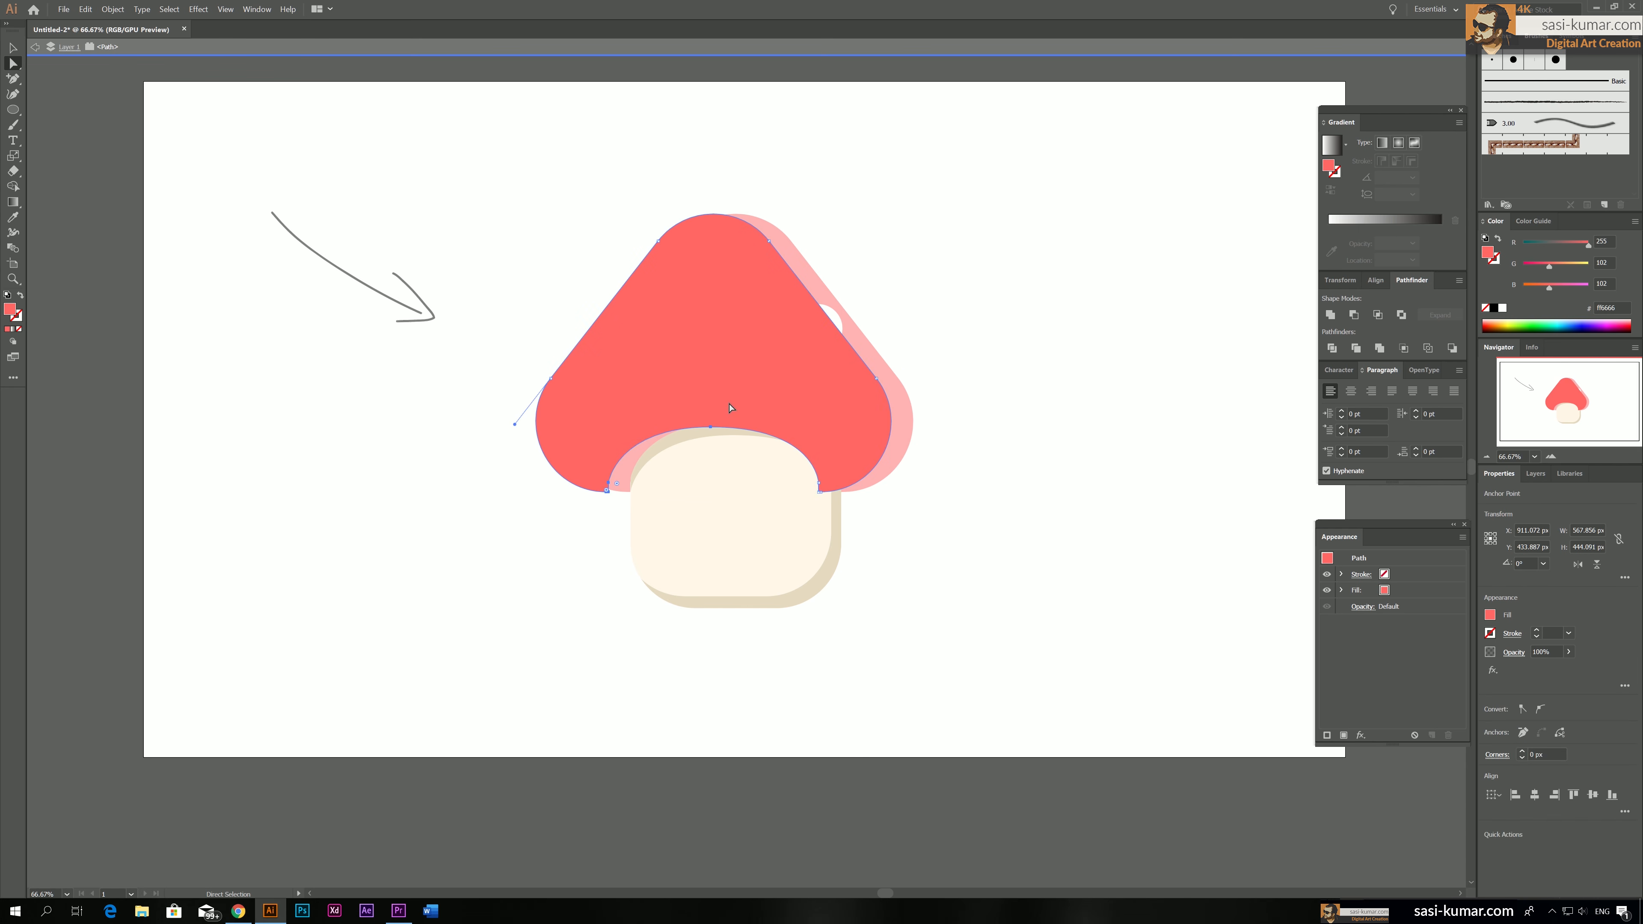
key("Delete")
left_click_drag(559, 336, 589, 304)
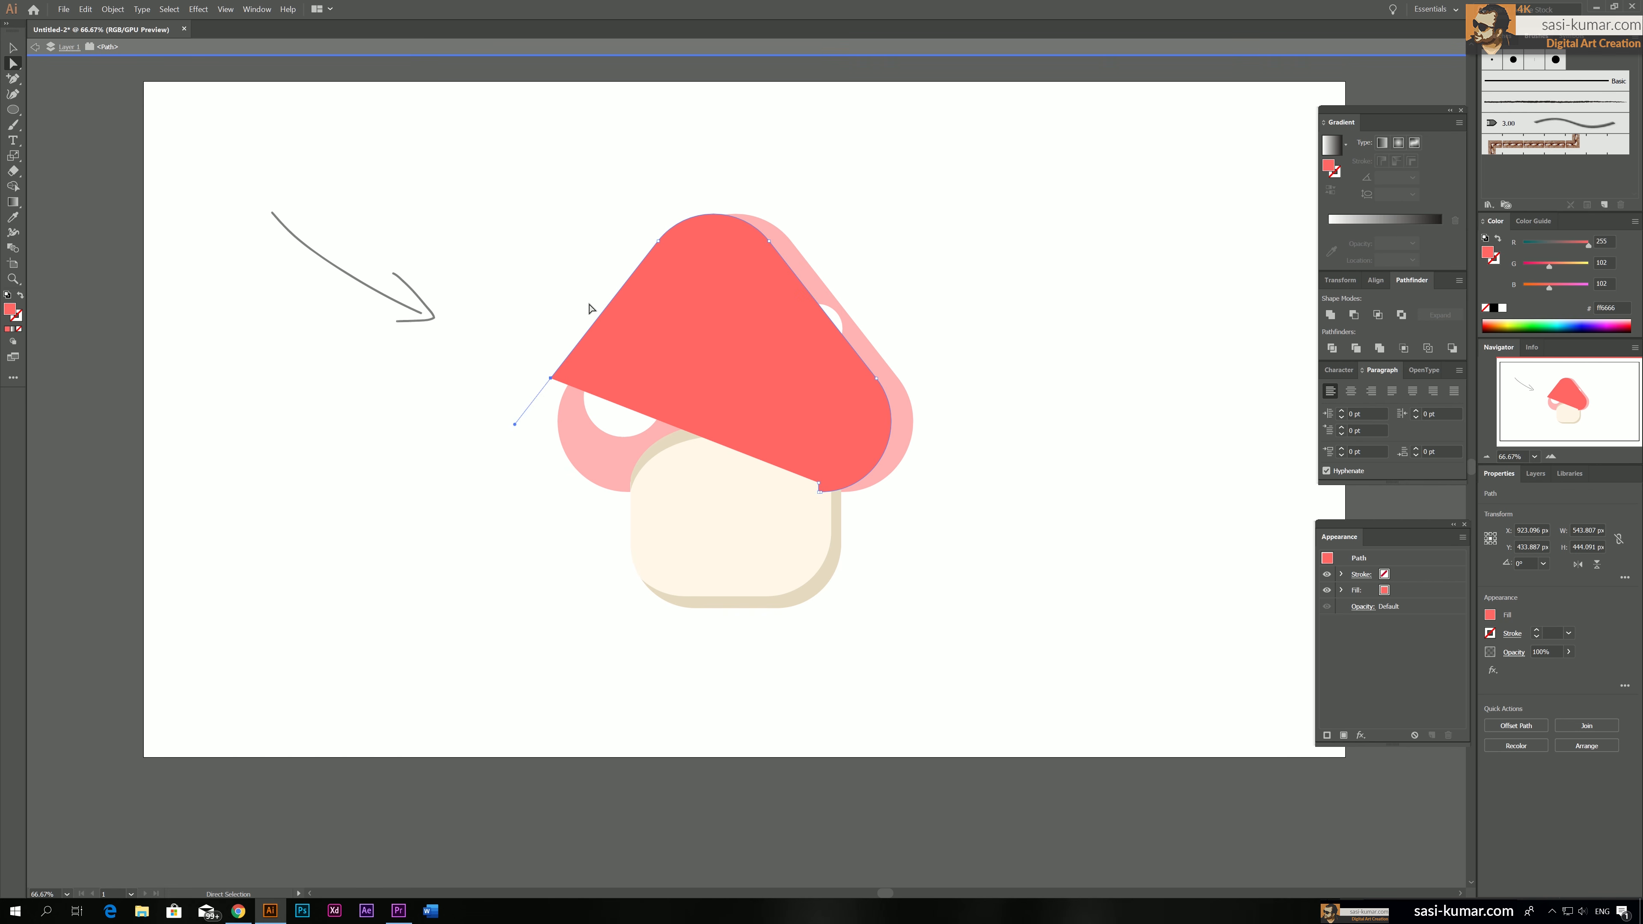
key("Delete")
left_click(13, 49)
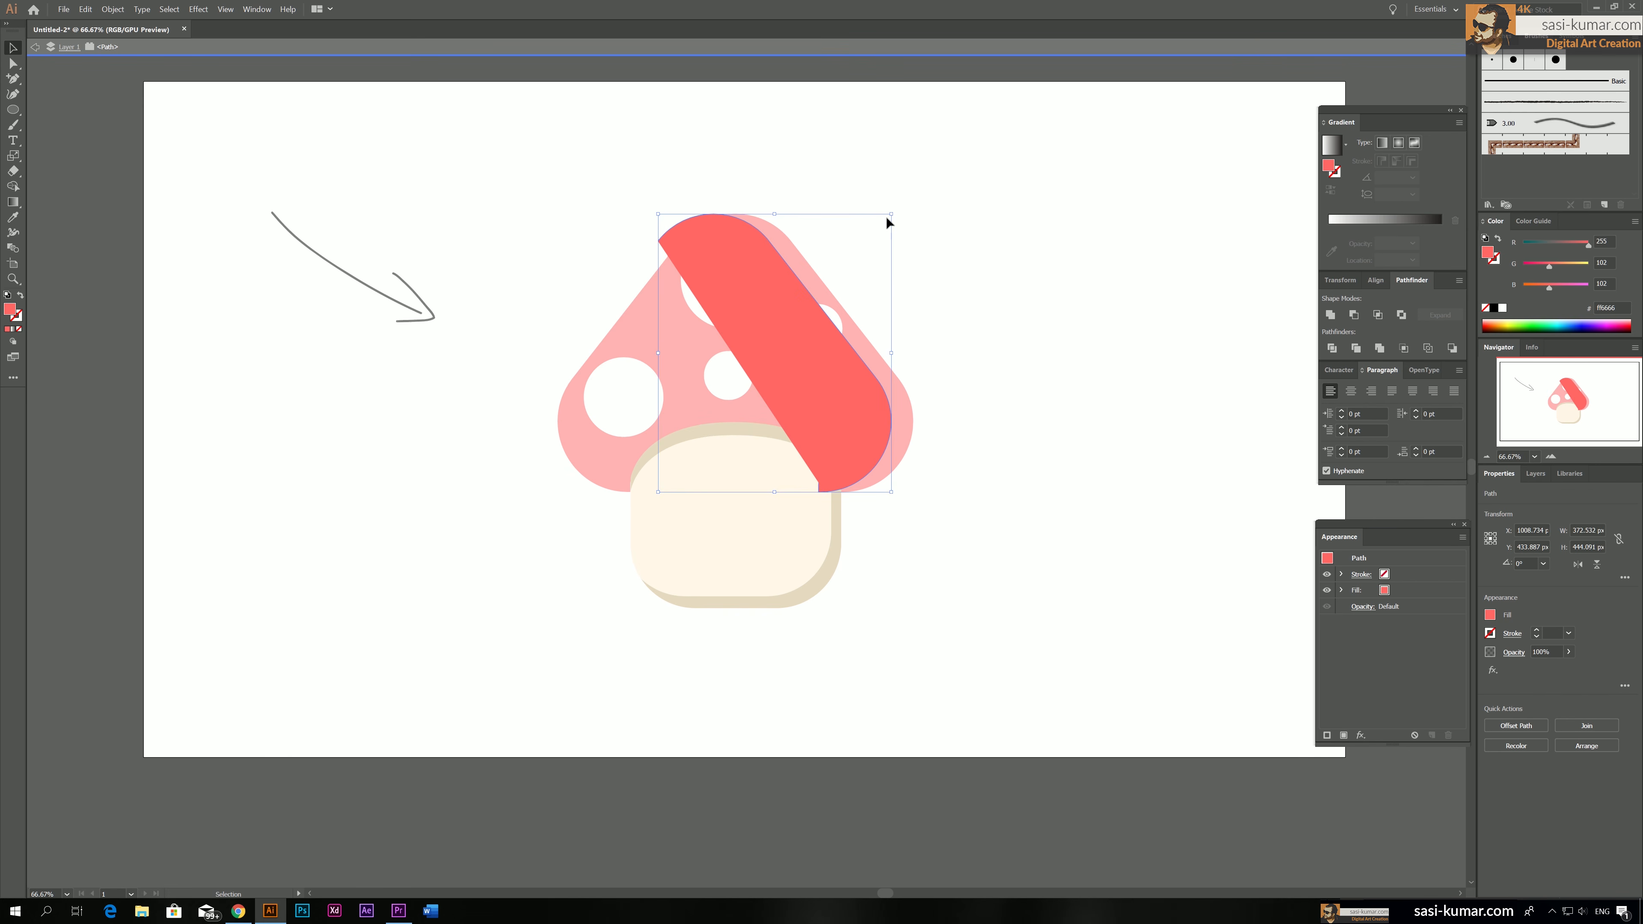
Remove the fill from the trimmed cap copy and shift the bare curve slightly down
left_click(886, 216)
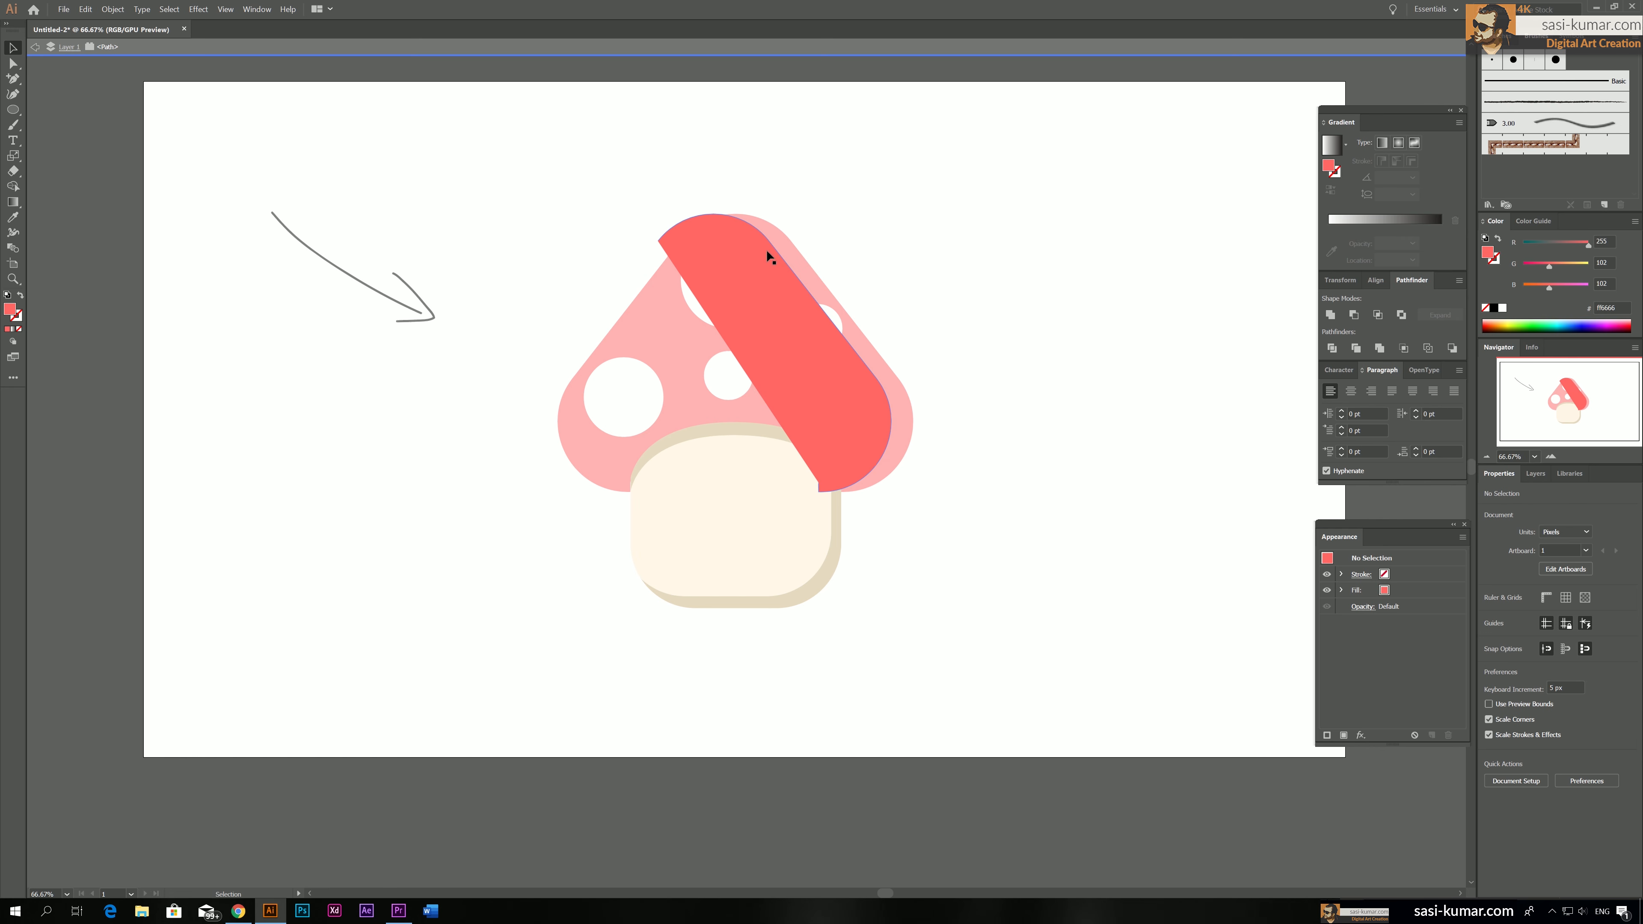
left_click(810, 374)
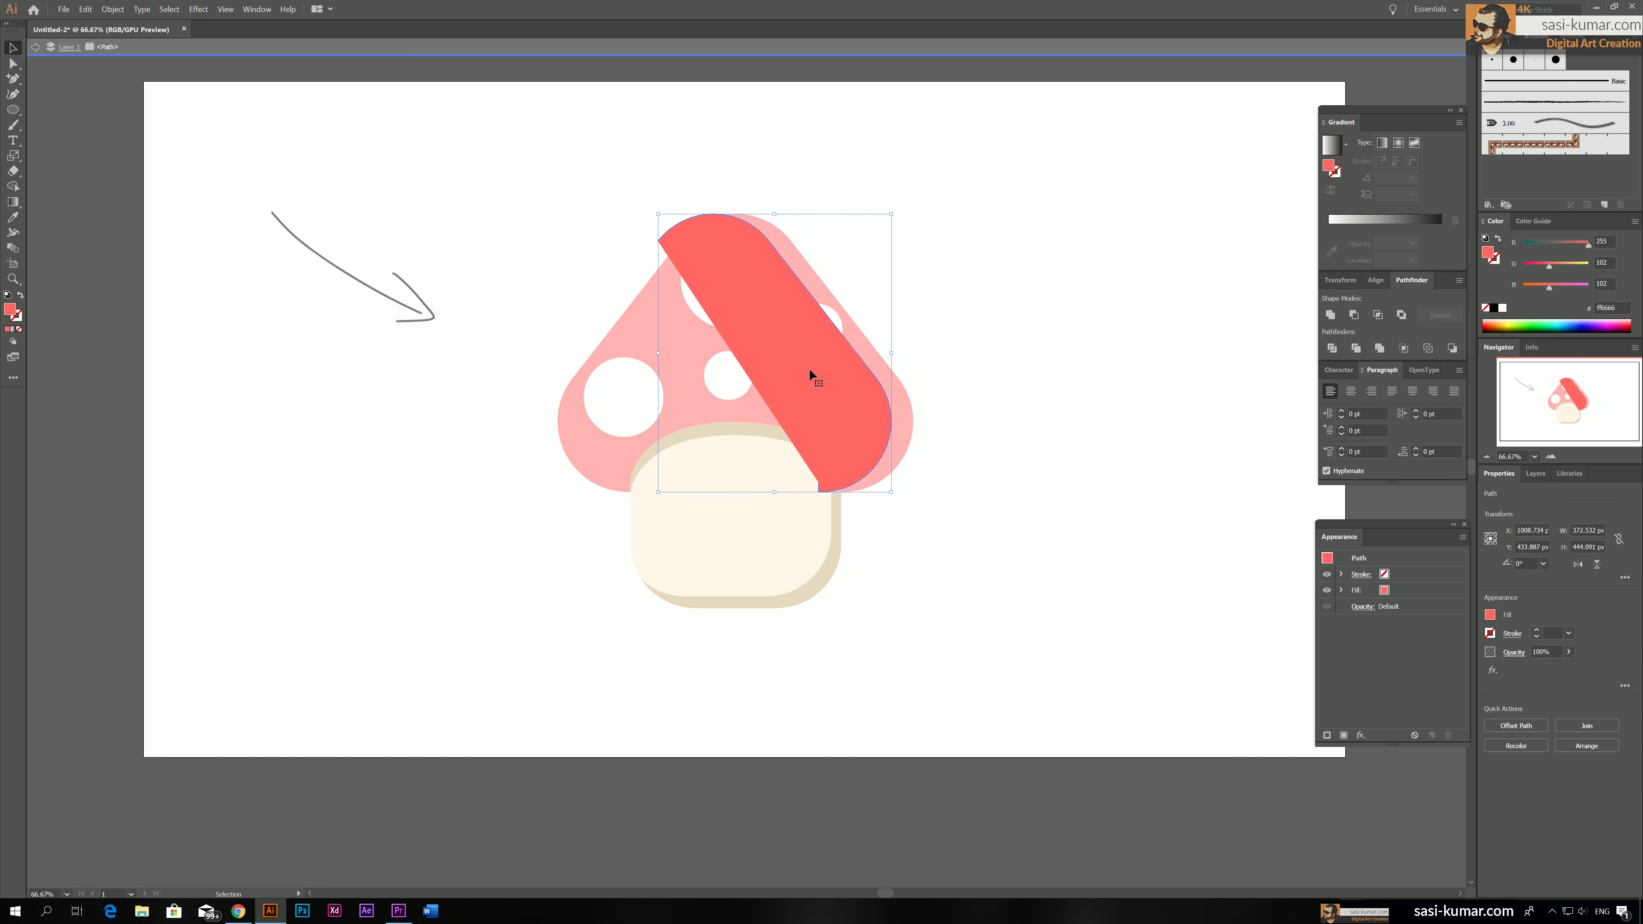
left_click(19, 329)
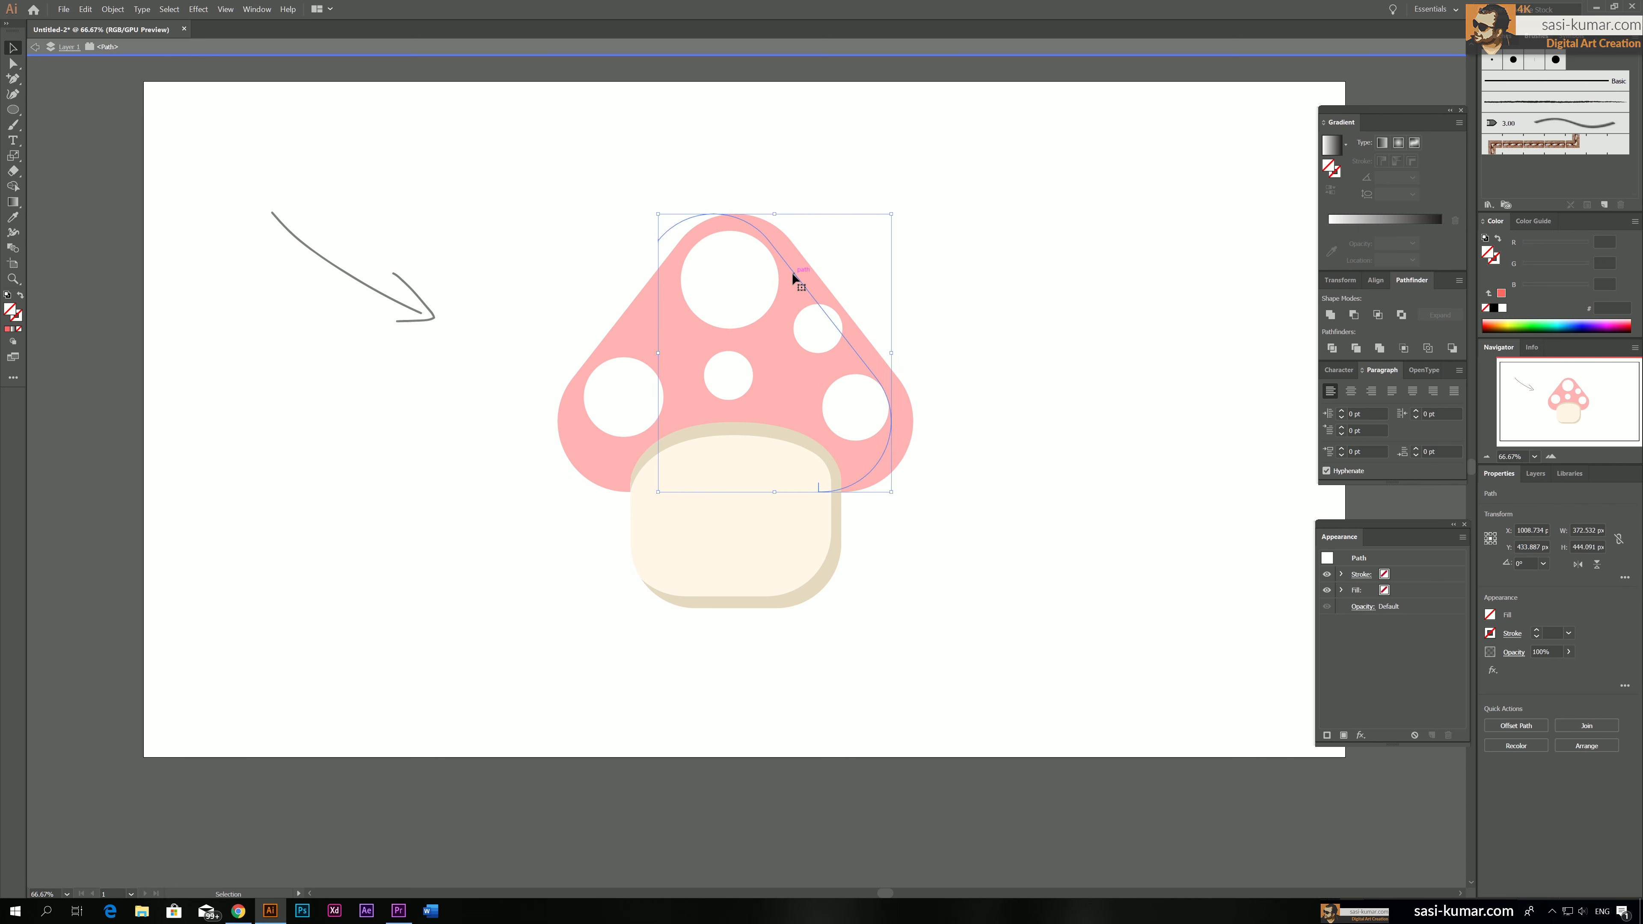
left_click_drag(787, 269, 789, 281)
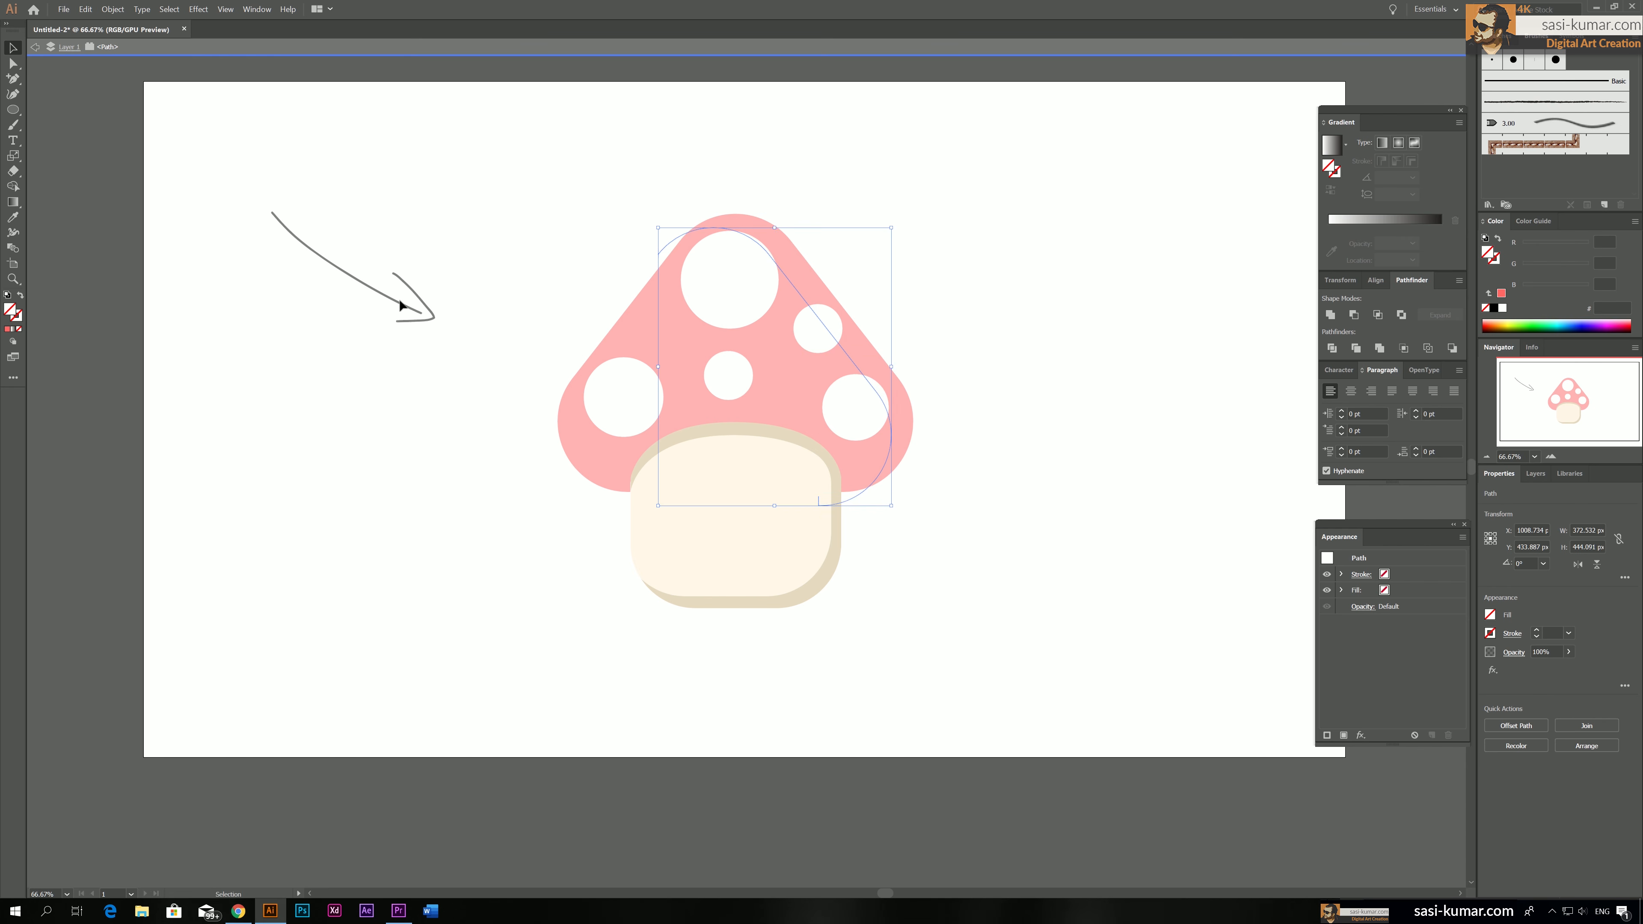
Delete the stray end anchor point at the lower end of the unfilled cap curve
left_click(14, 65)
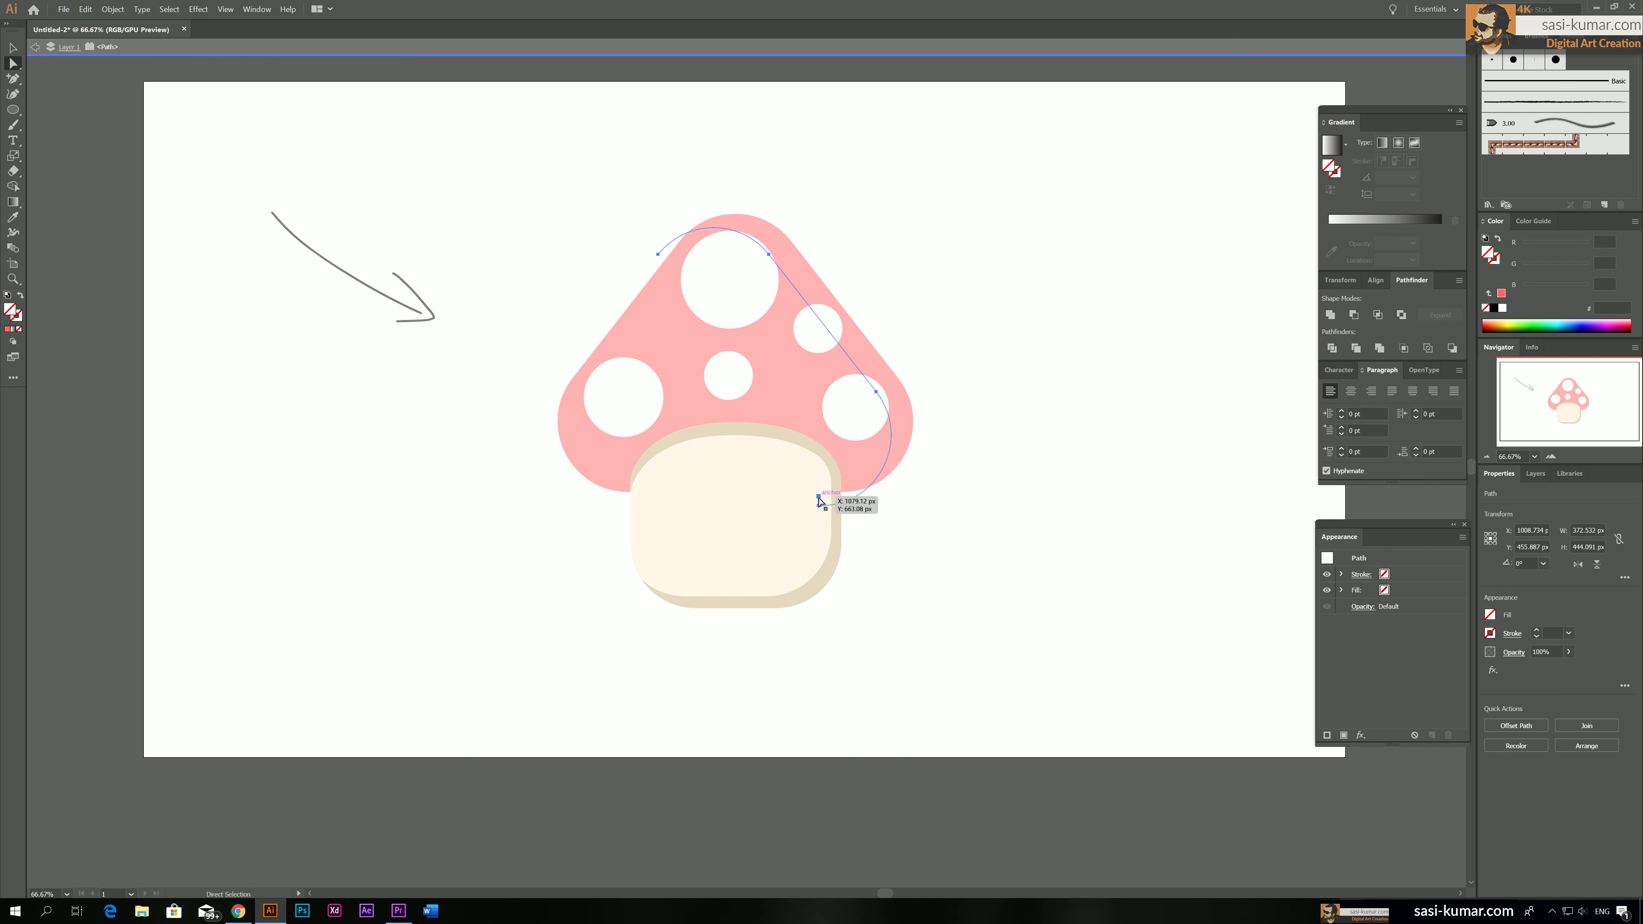
left_click(819, 496)
key("Delete")
left_click(13, 48)
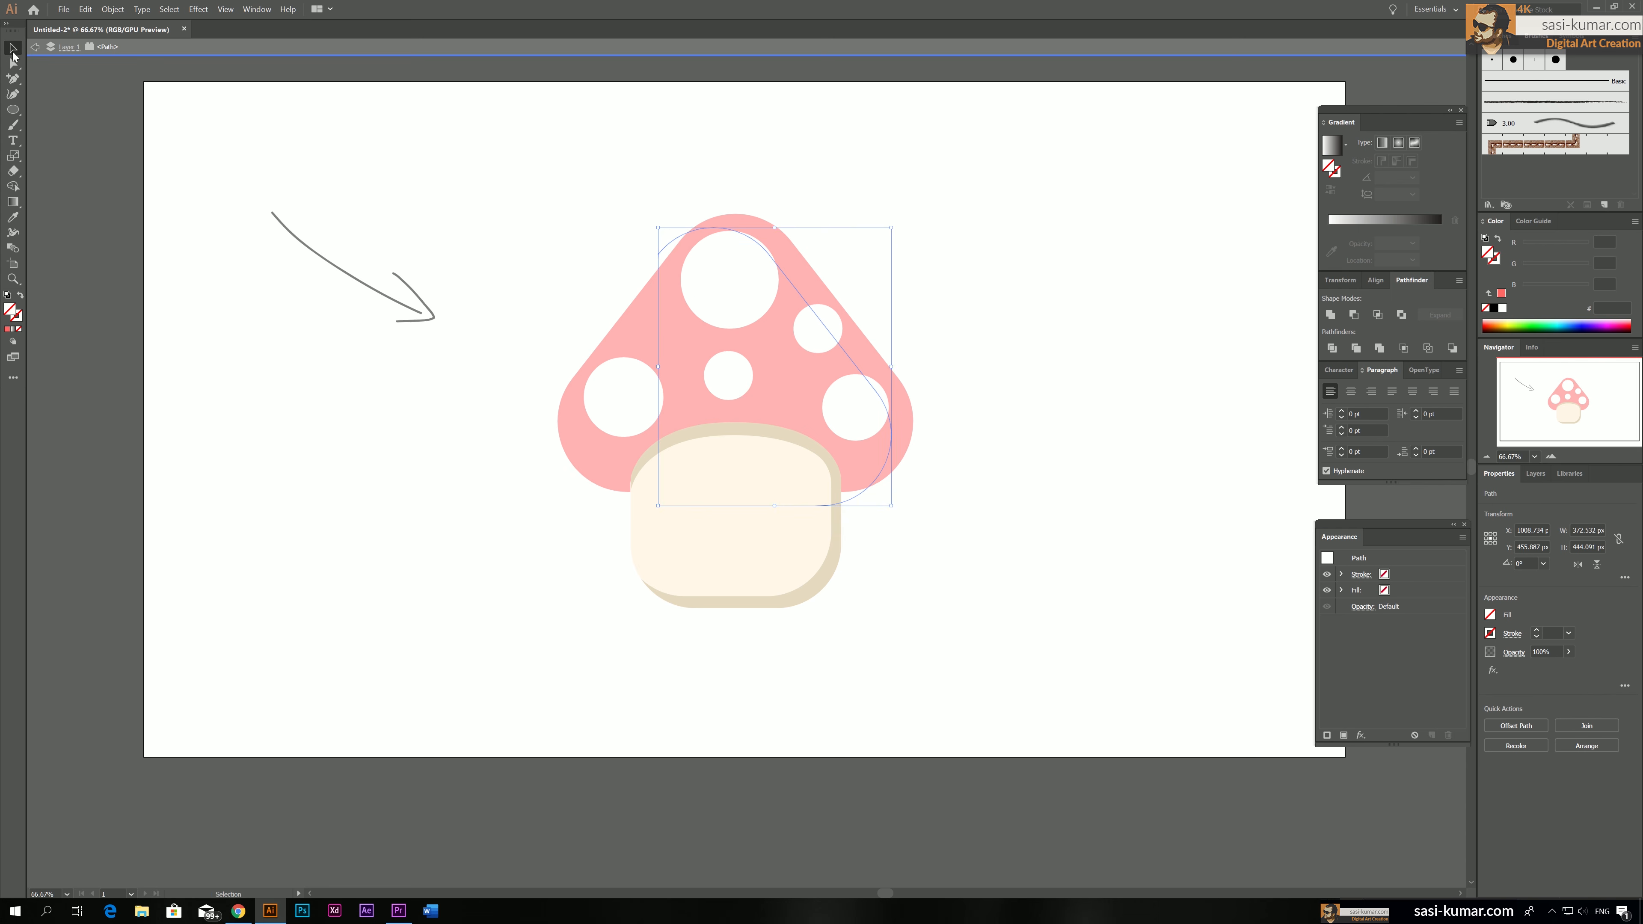
Move the unfilled curve up and slightly right to follow the cap's right edge, and return to the layer level
left_click_drag(791, 284, 792, 273)
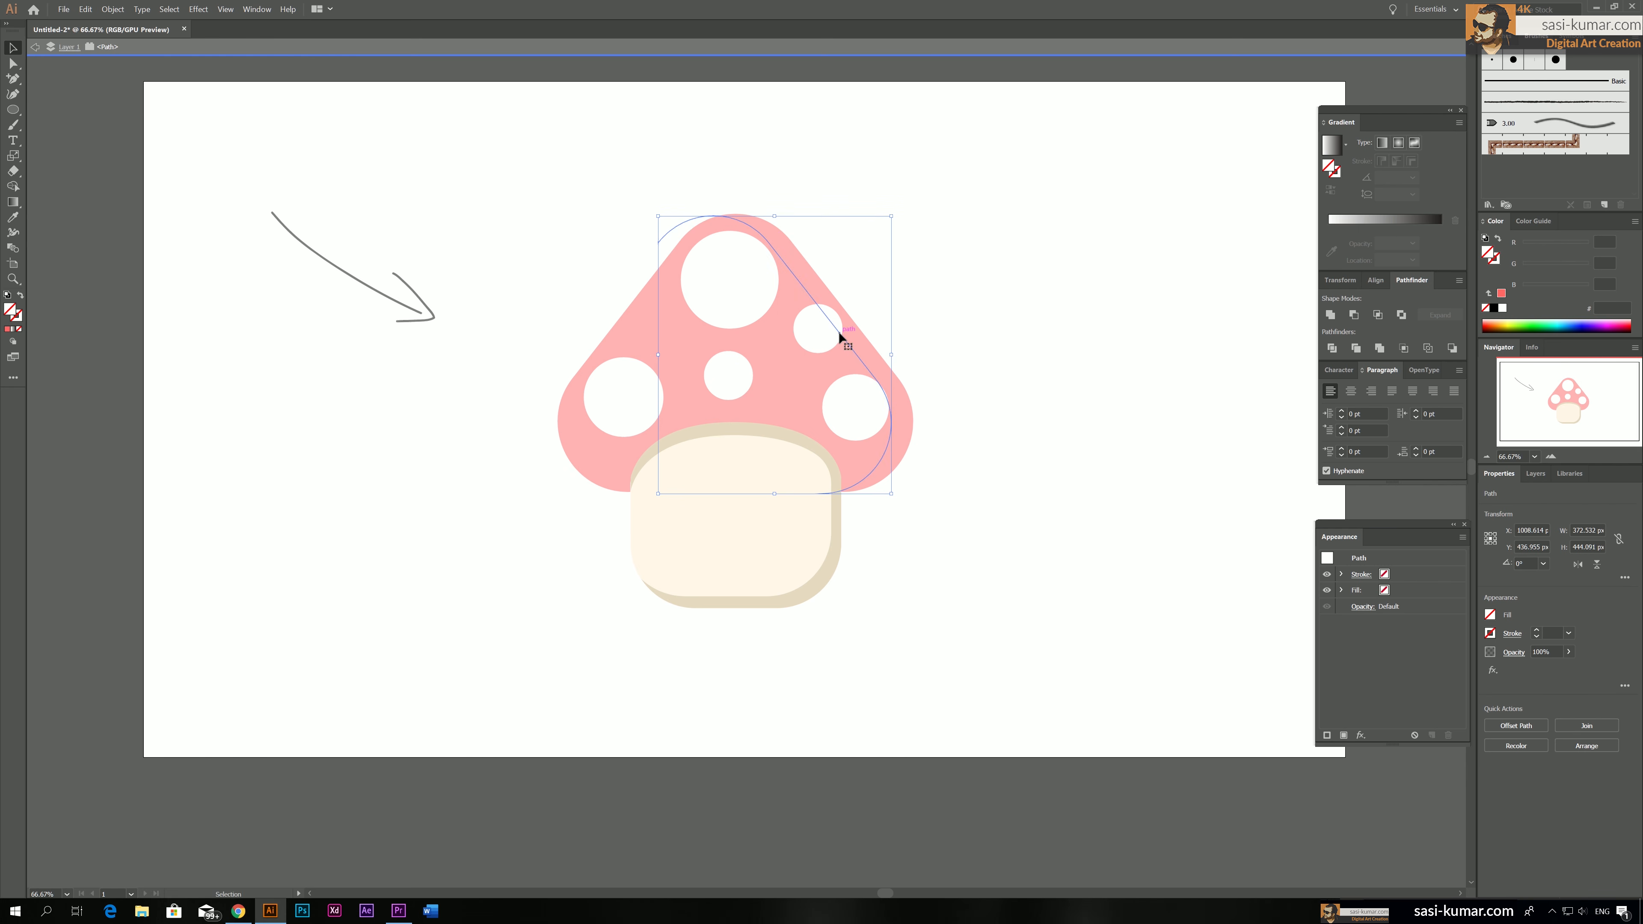
mouse_move(834, 333)
left_mouse_down()
mouse_move(832, 311)
mouse_move(841, 322)
left_mouse_up()
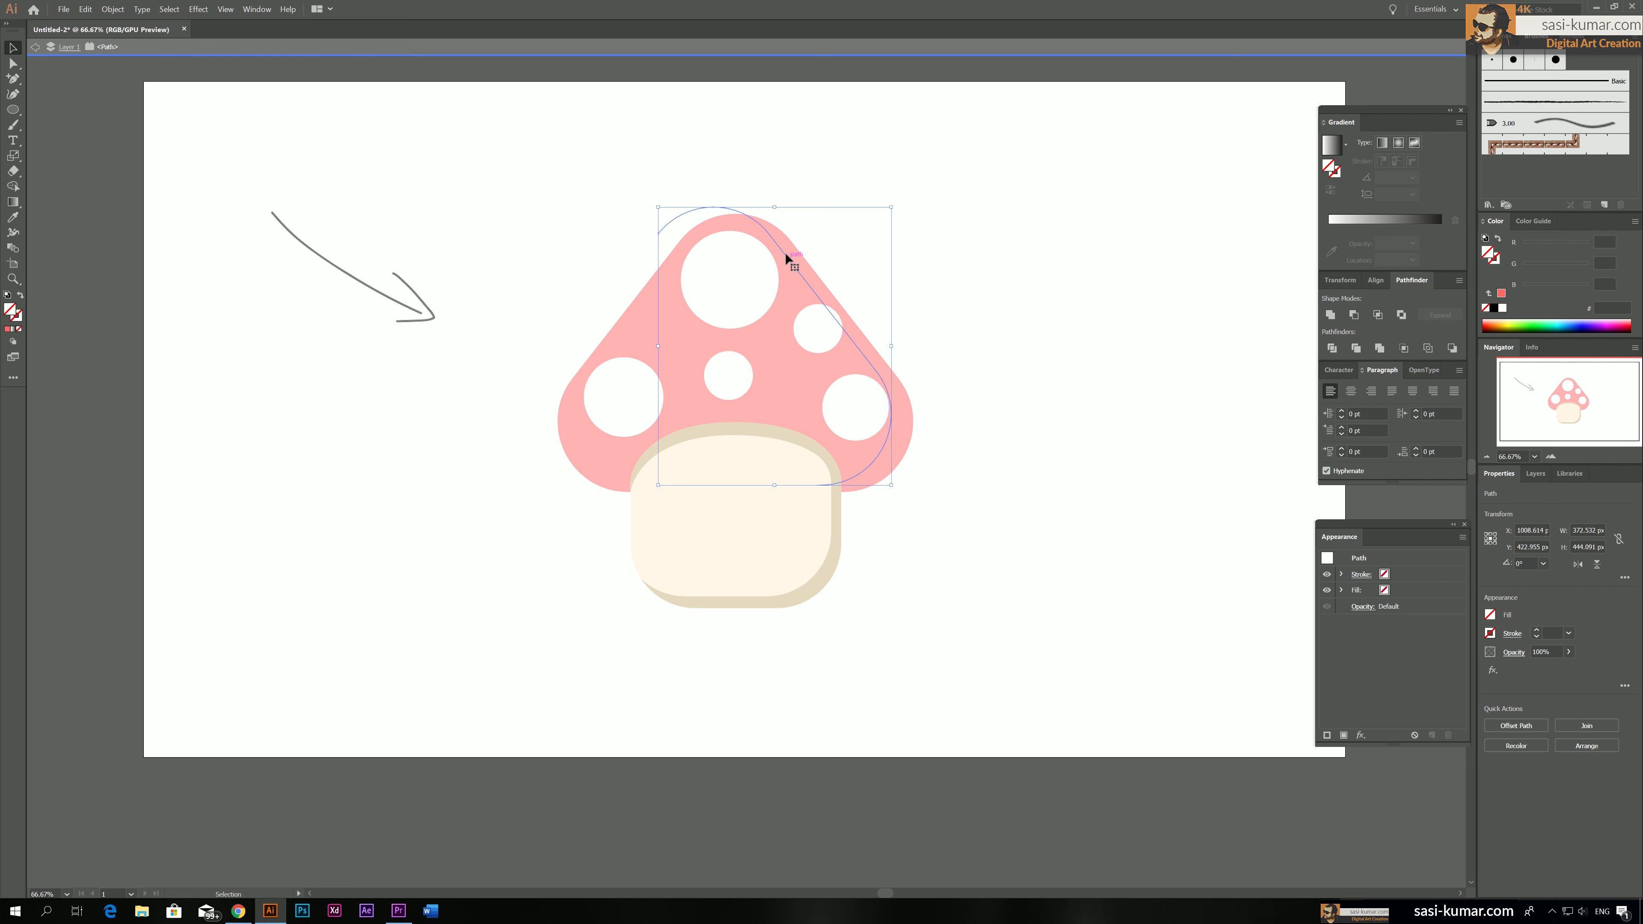
left_click_drag(790, 259, 793, 260)
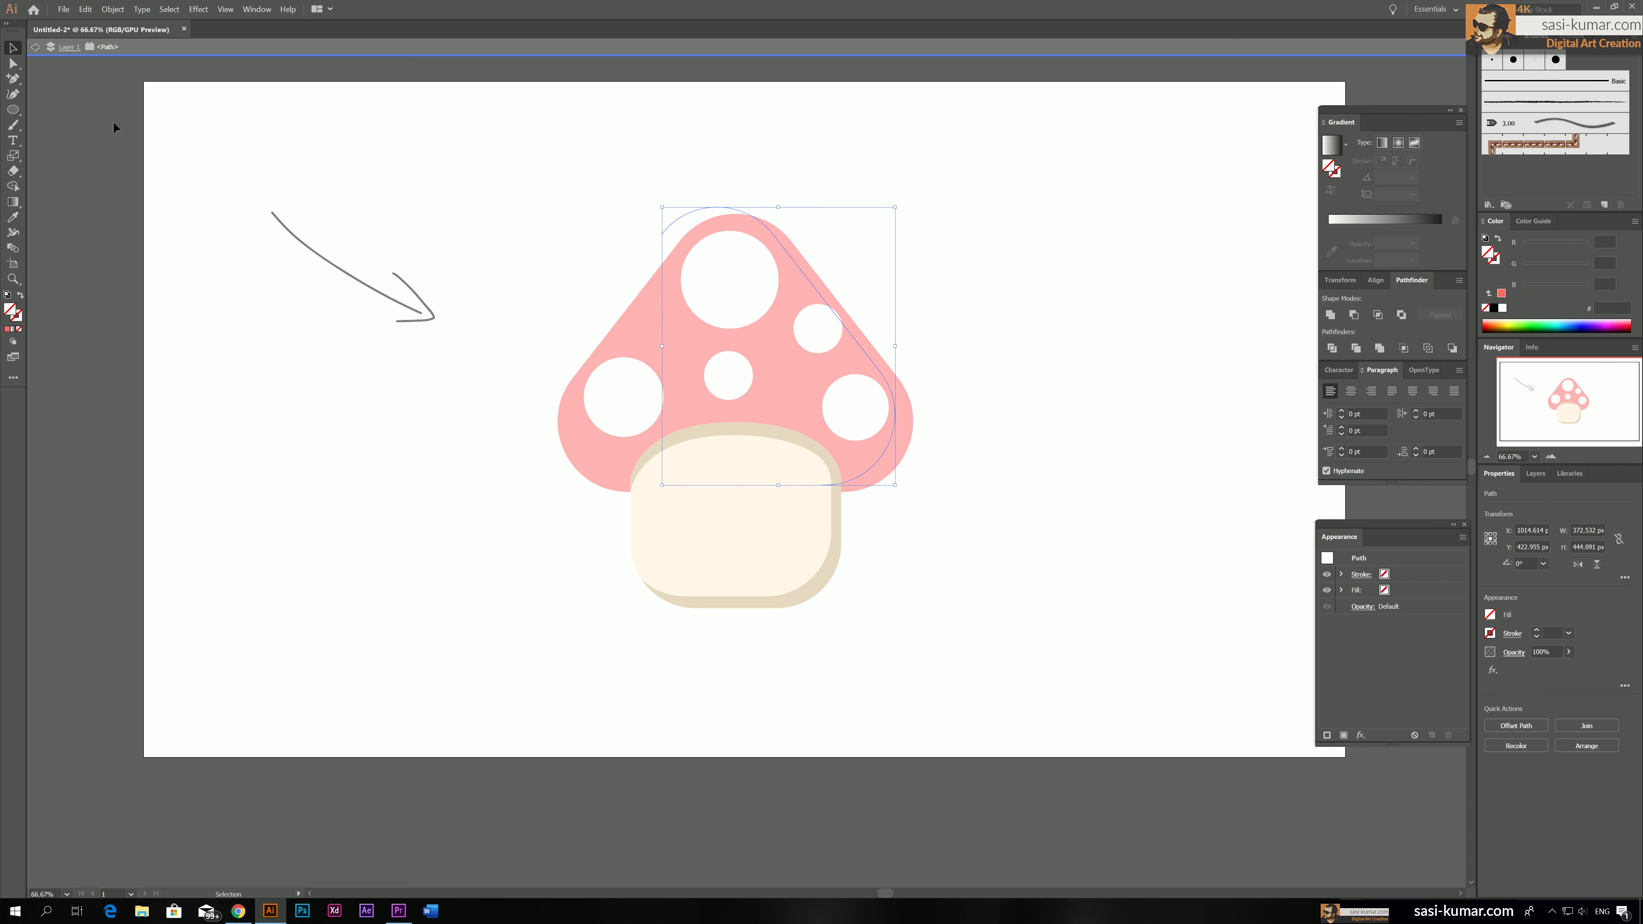
left_click(64, 51)
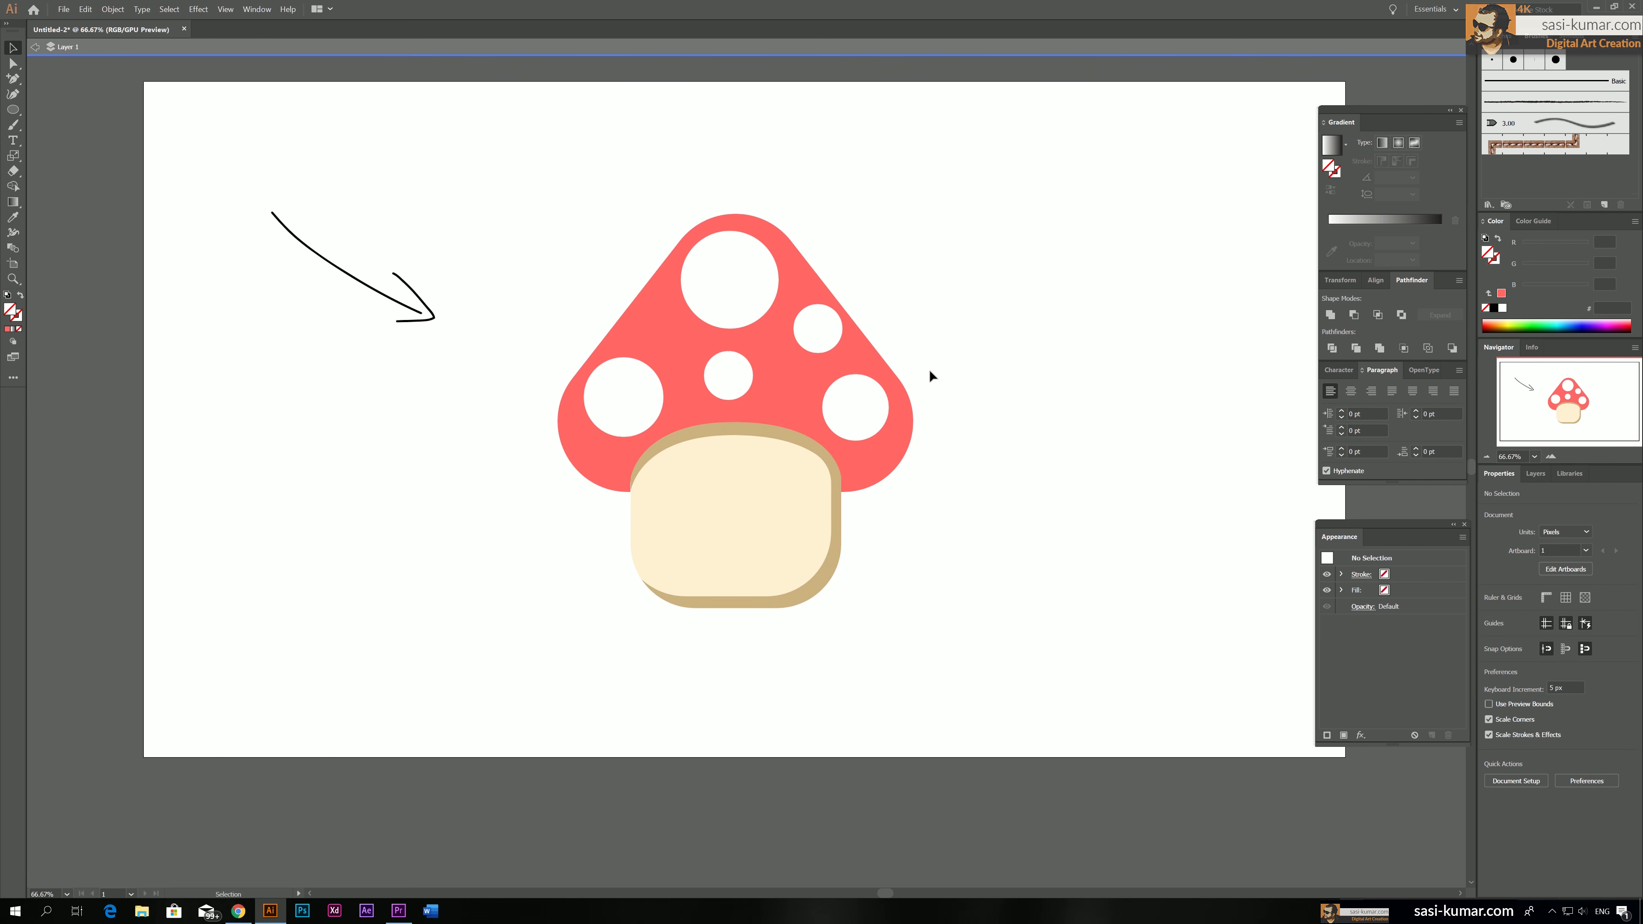
Divide the red cap along the unfilled curve with Pathfinder Divide
left_click(850, 360, "shift")
double_click(866, 355)
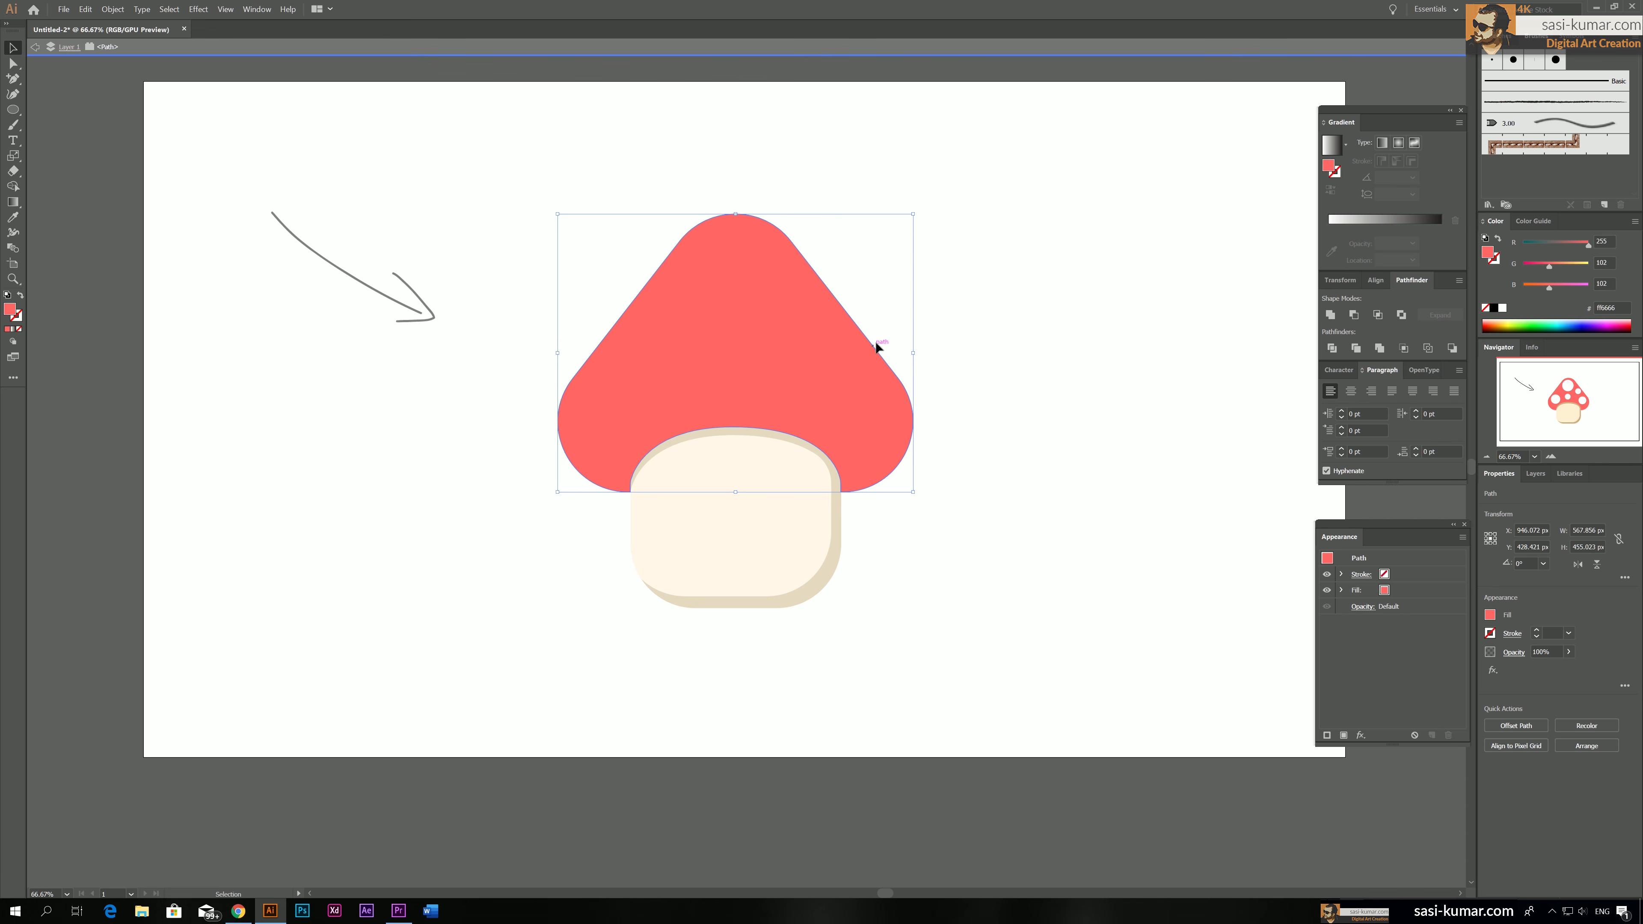
double_click(1034, 297)
left_click(850, 351)
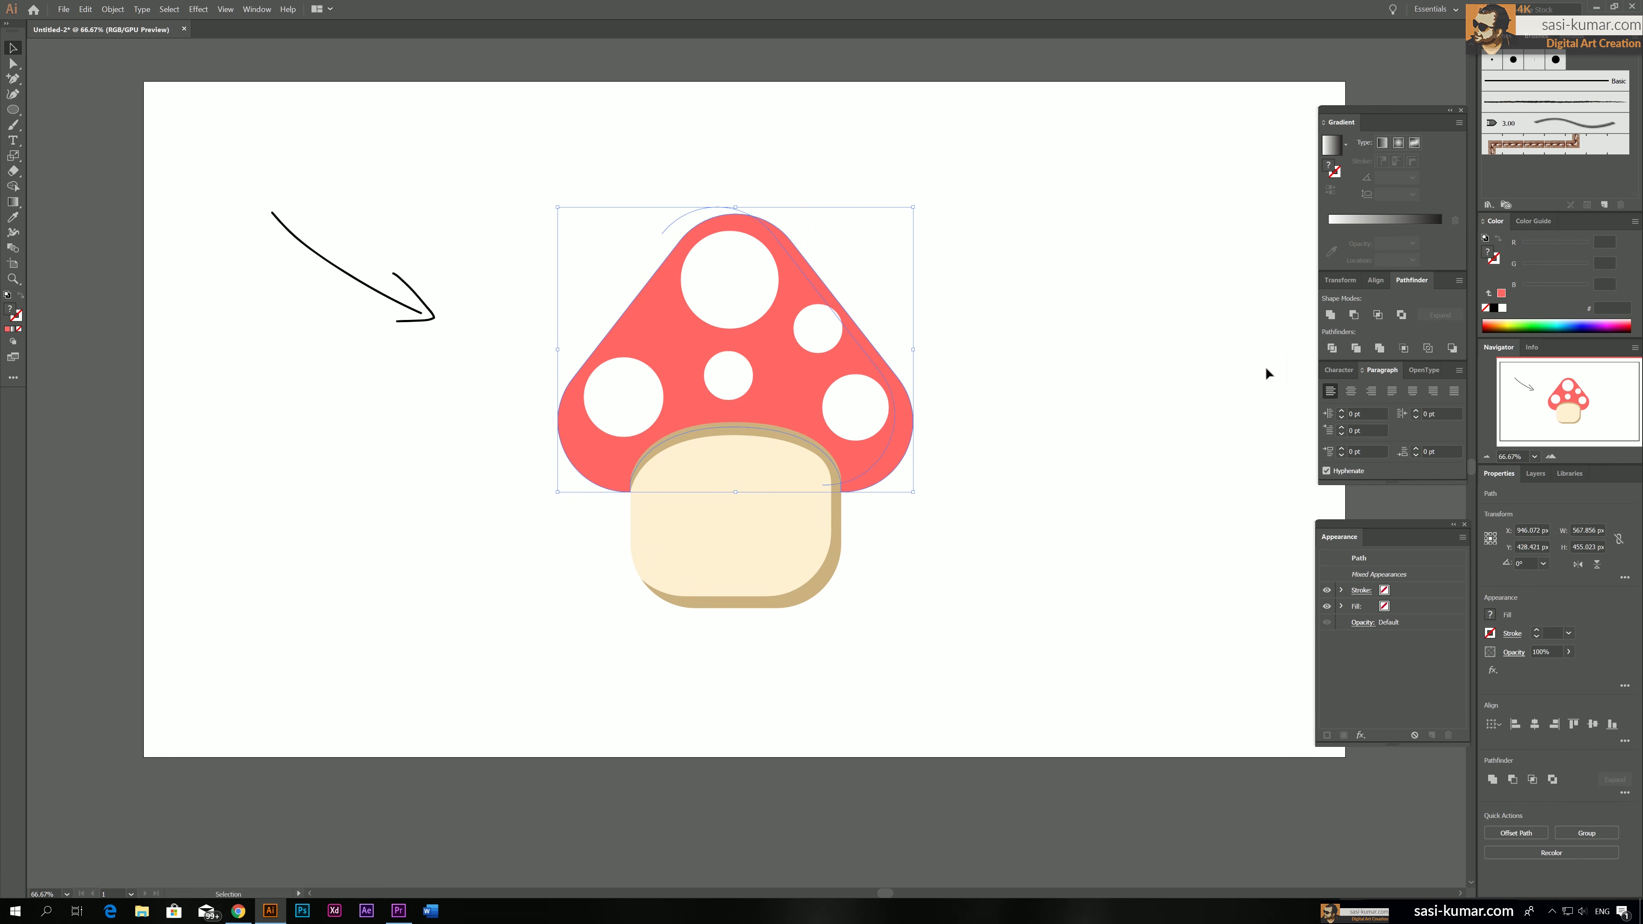
left_click(1332, 349)
left_click(944, 354)
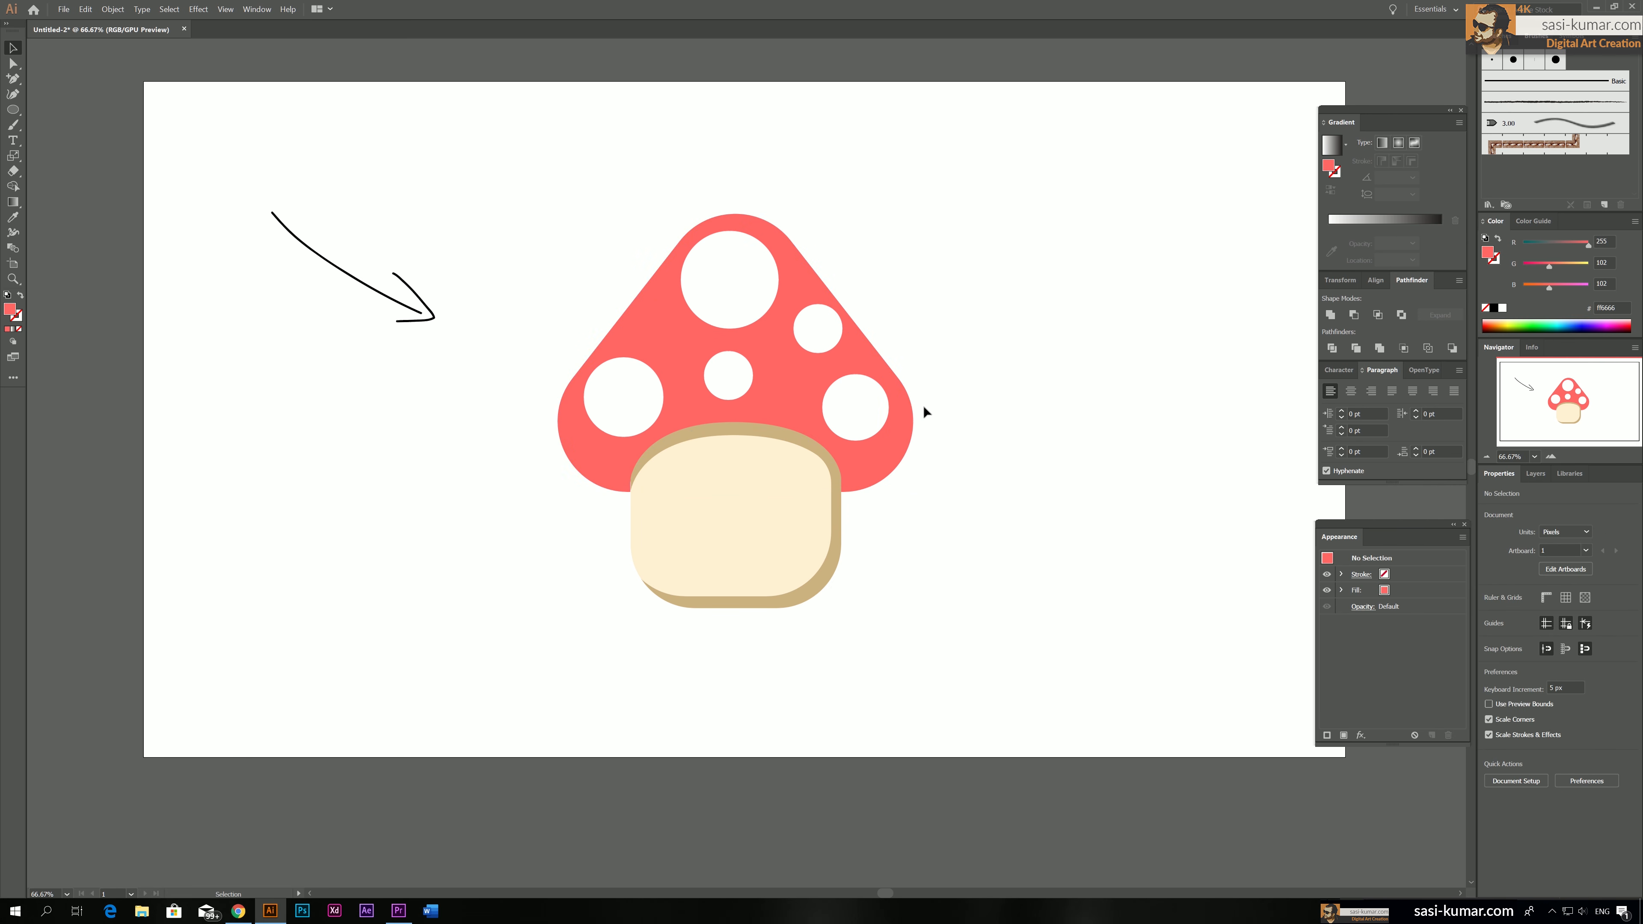
Isolate the divided cap, fill its right-edge piece with the darker red dd5757, and leave isolation mode
left_click(805, 268)
double_click(803, 266)
left_click(804, 266)
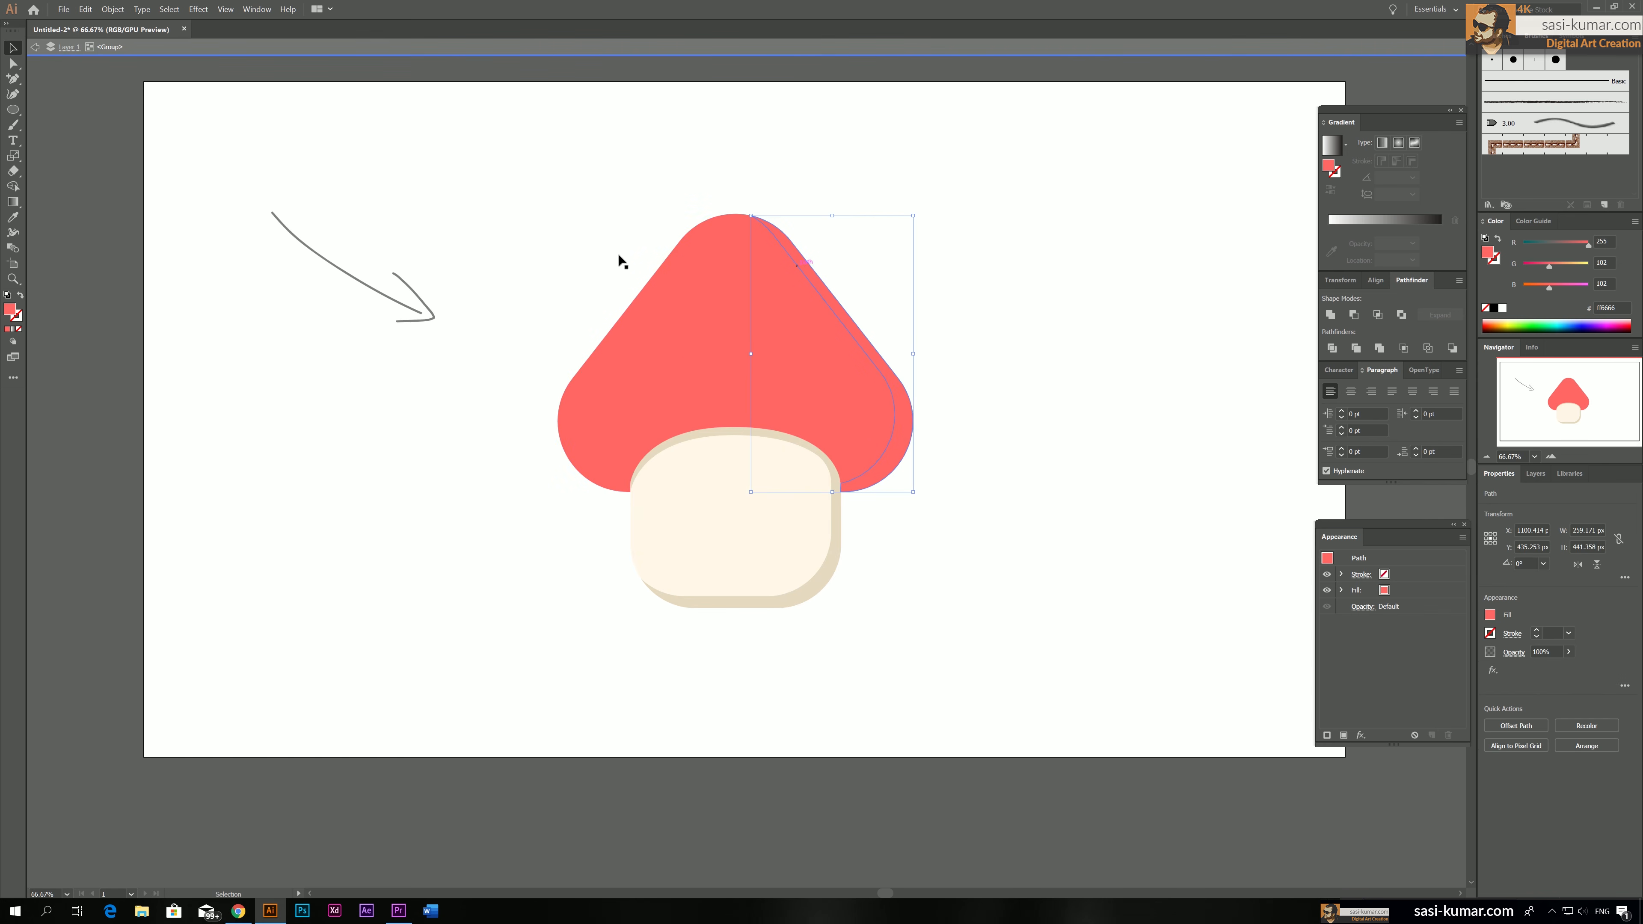
double_click(11, 311)
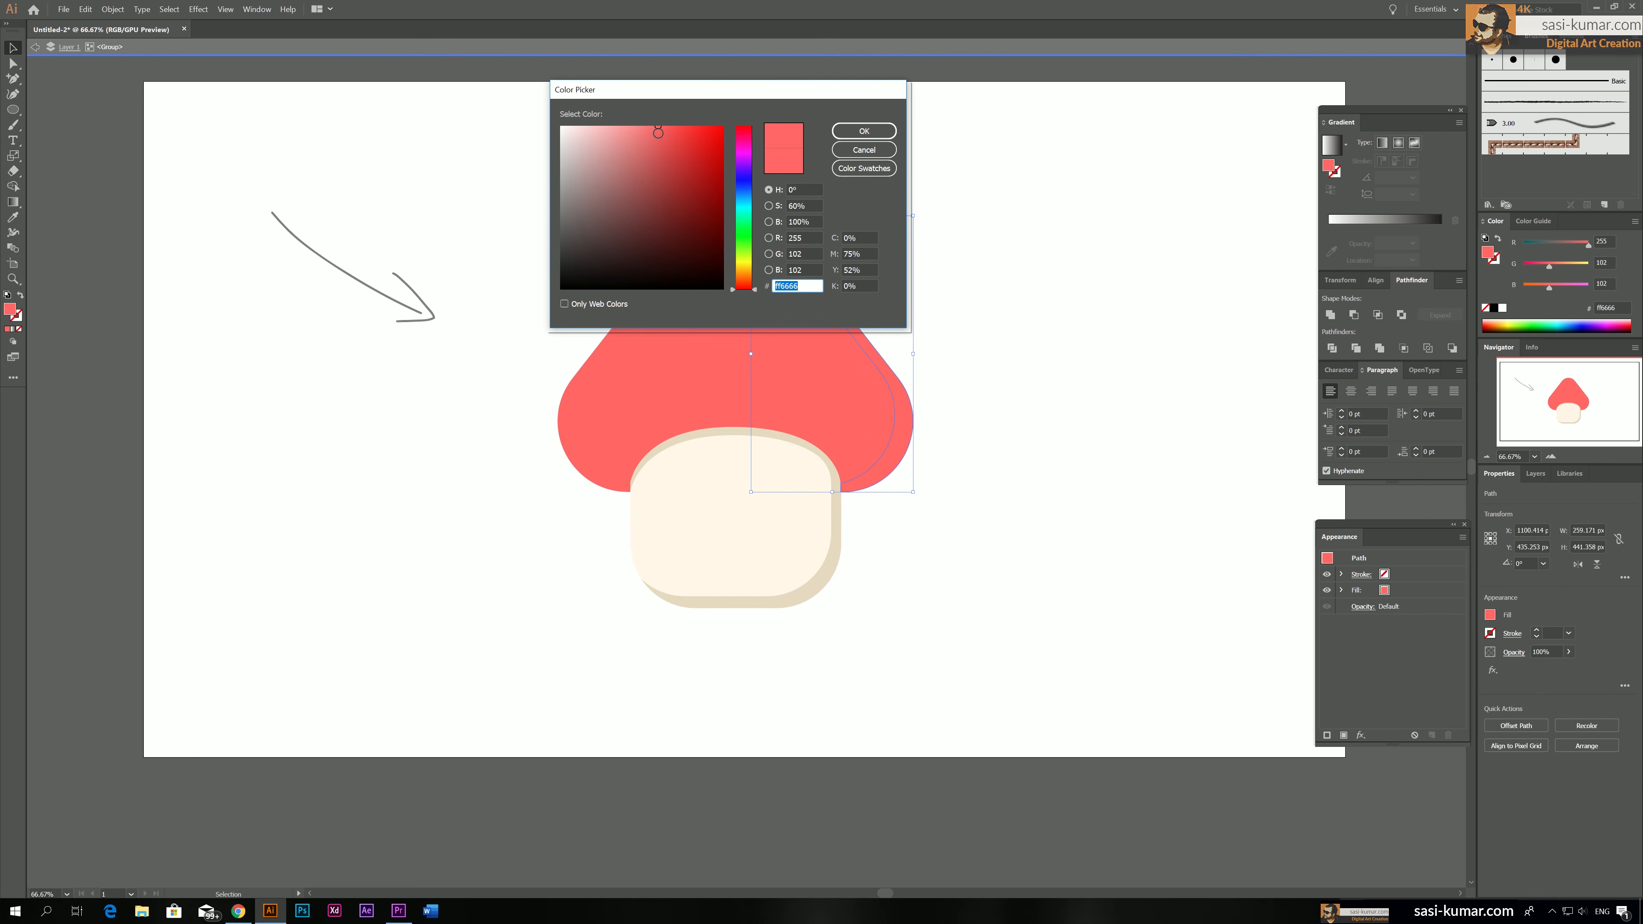
left_click_drag(658, 133, 660, 147)
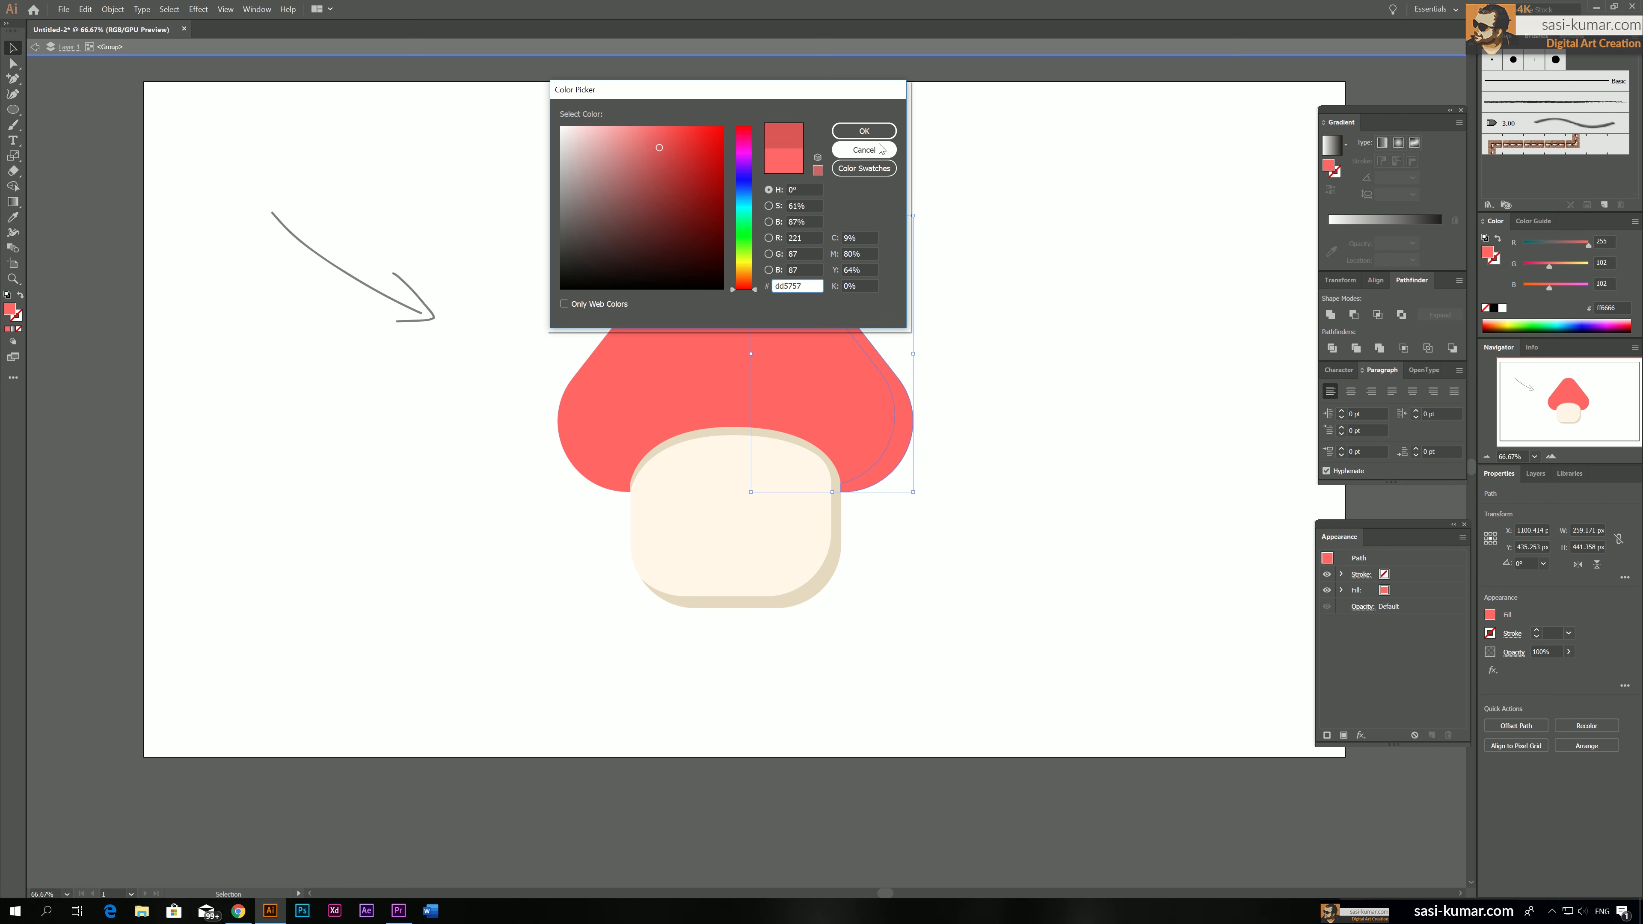
left_click(867, 133)
double_click(1057, 291)
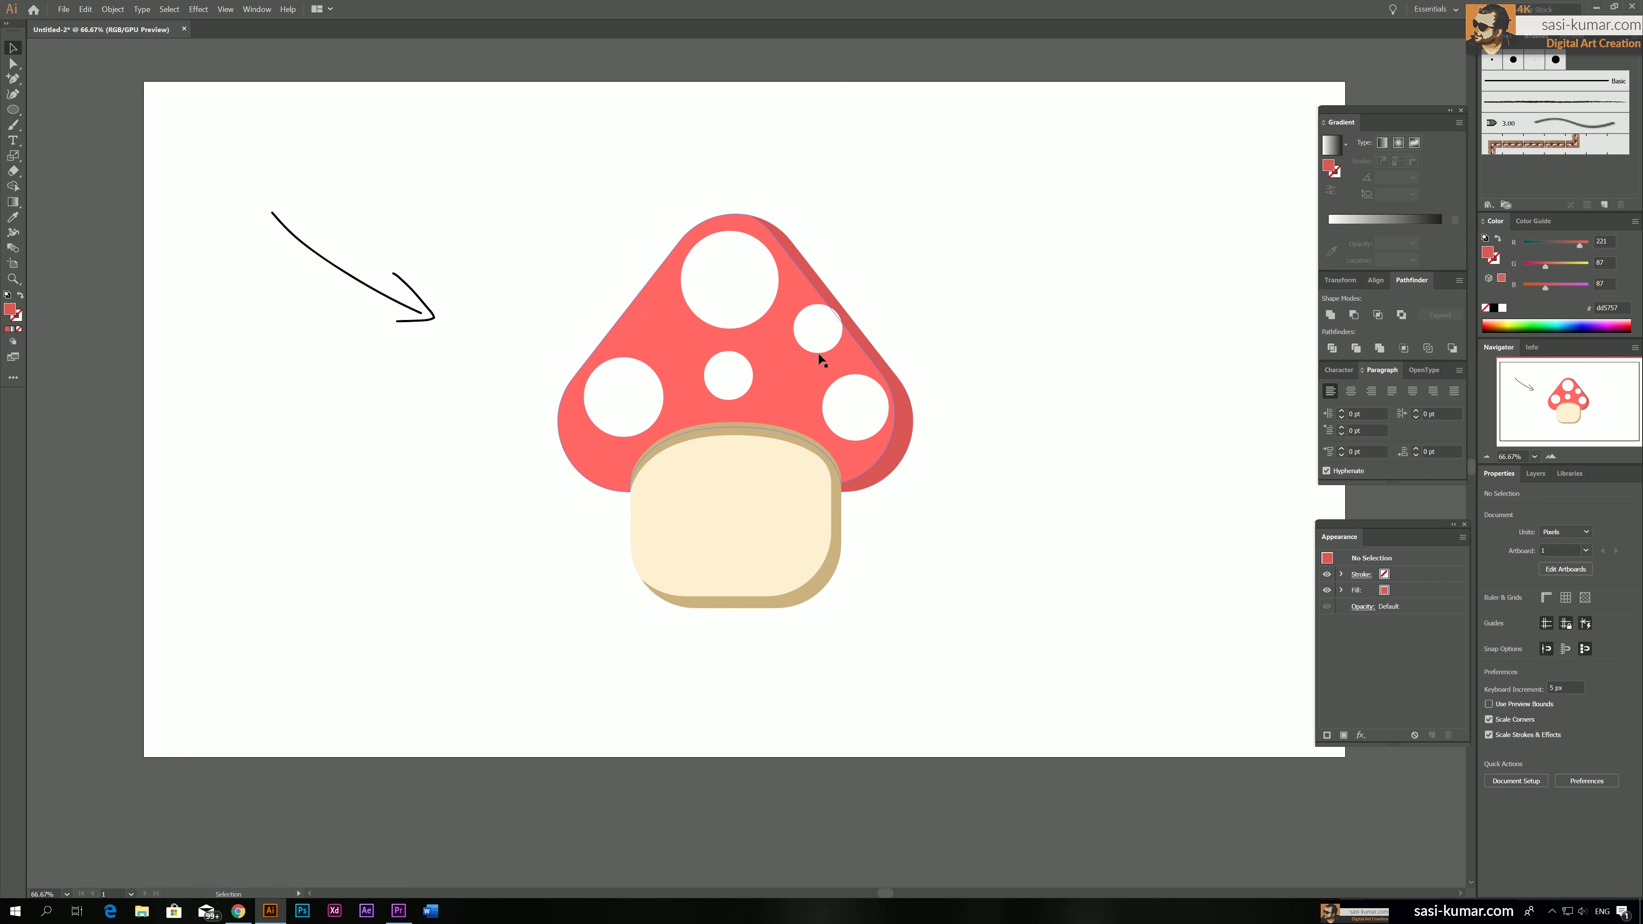
Move the small upper-right white spot down and left away from the cap's shadow, and shift the large top spot slightly down
left_click(817, 339)
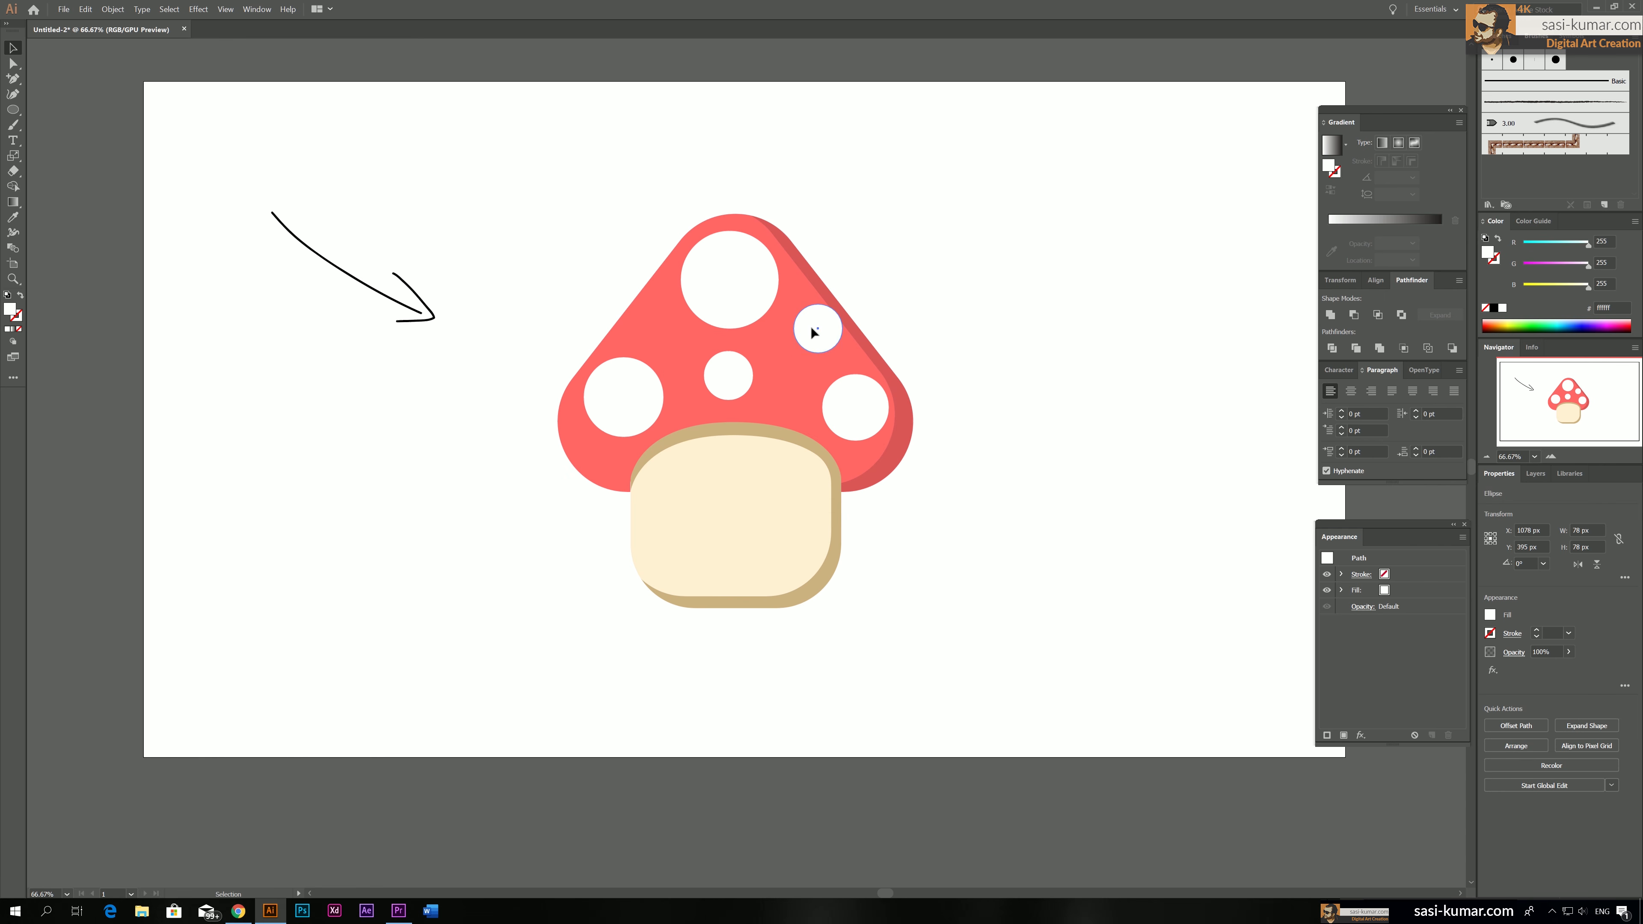
left_click_drag(812, 328, 811, 336)
left_click_drag(735, 285, 733, 293)
left_click(872, 257)
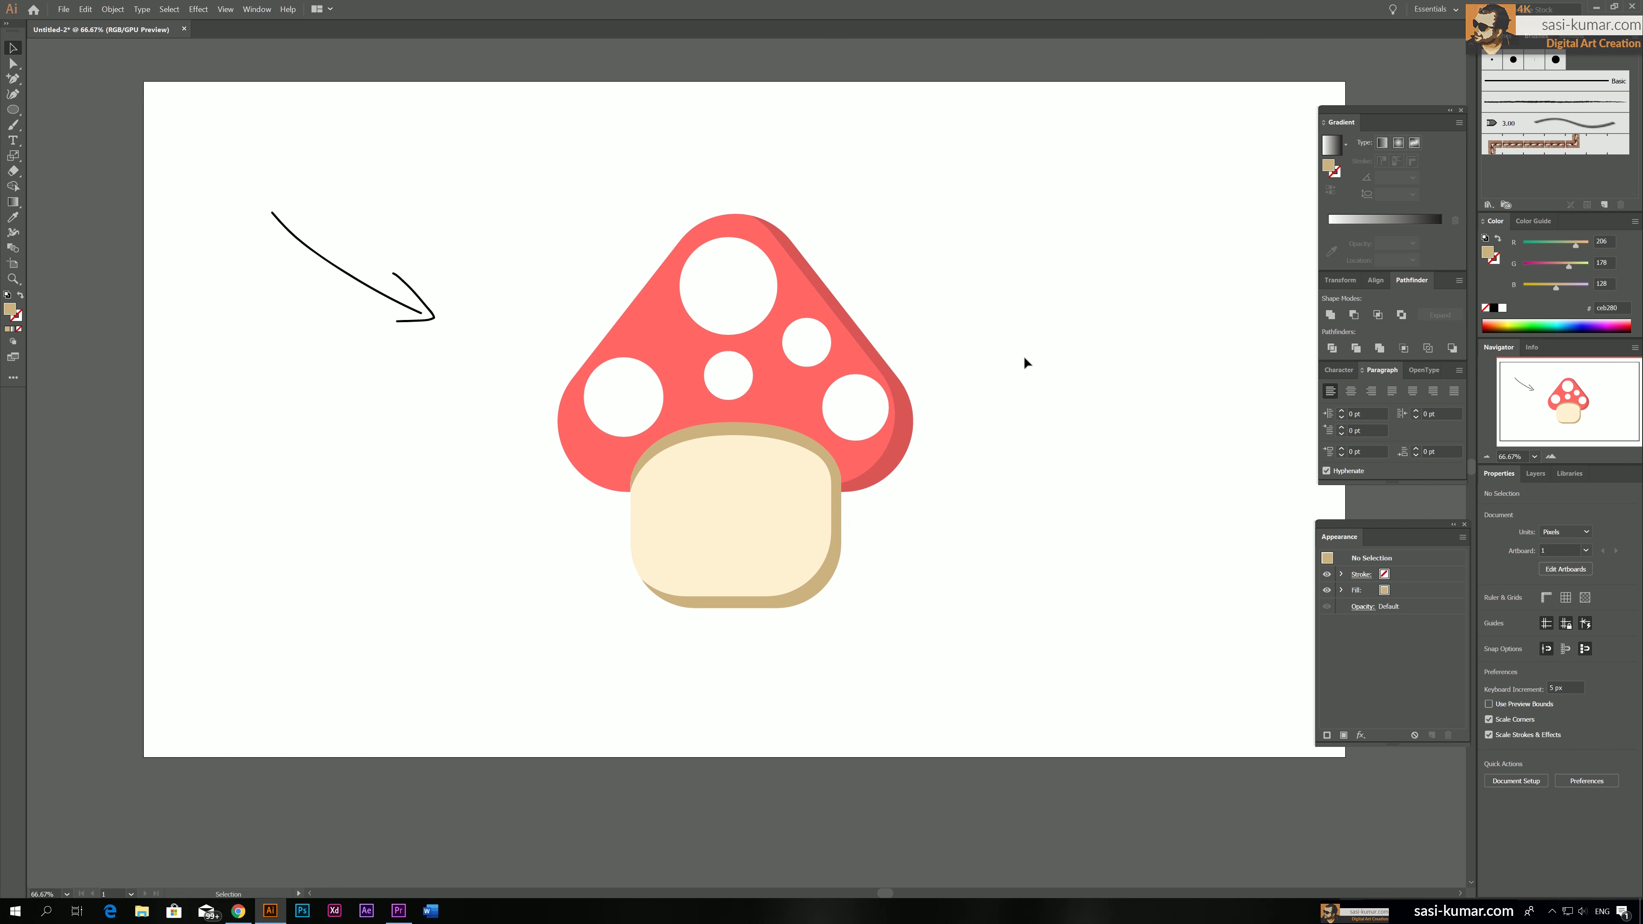
Place a copy of the cap group beside the mushroom on its right and unite the copy's pieces into one shape
left_click_drag(984, 327, 776, 330)
left_click(585, 389)
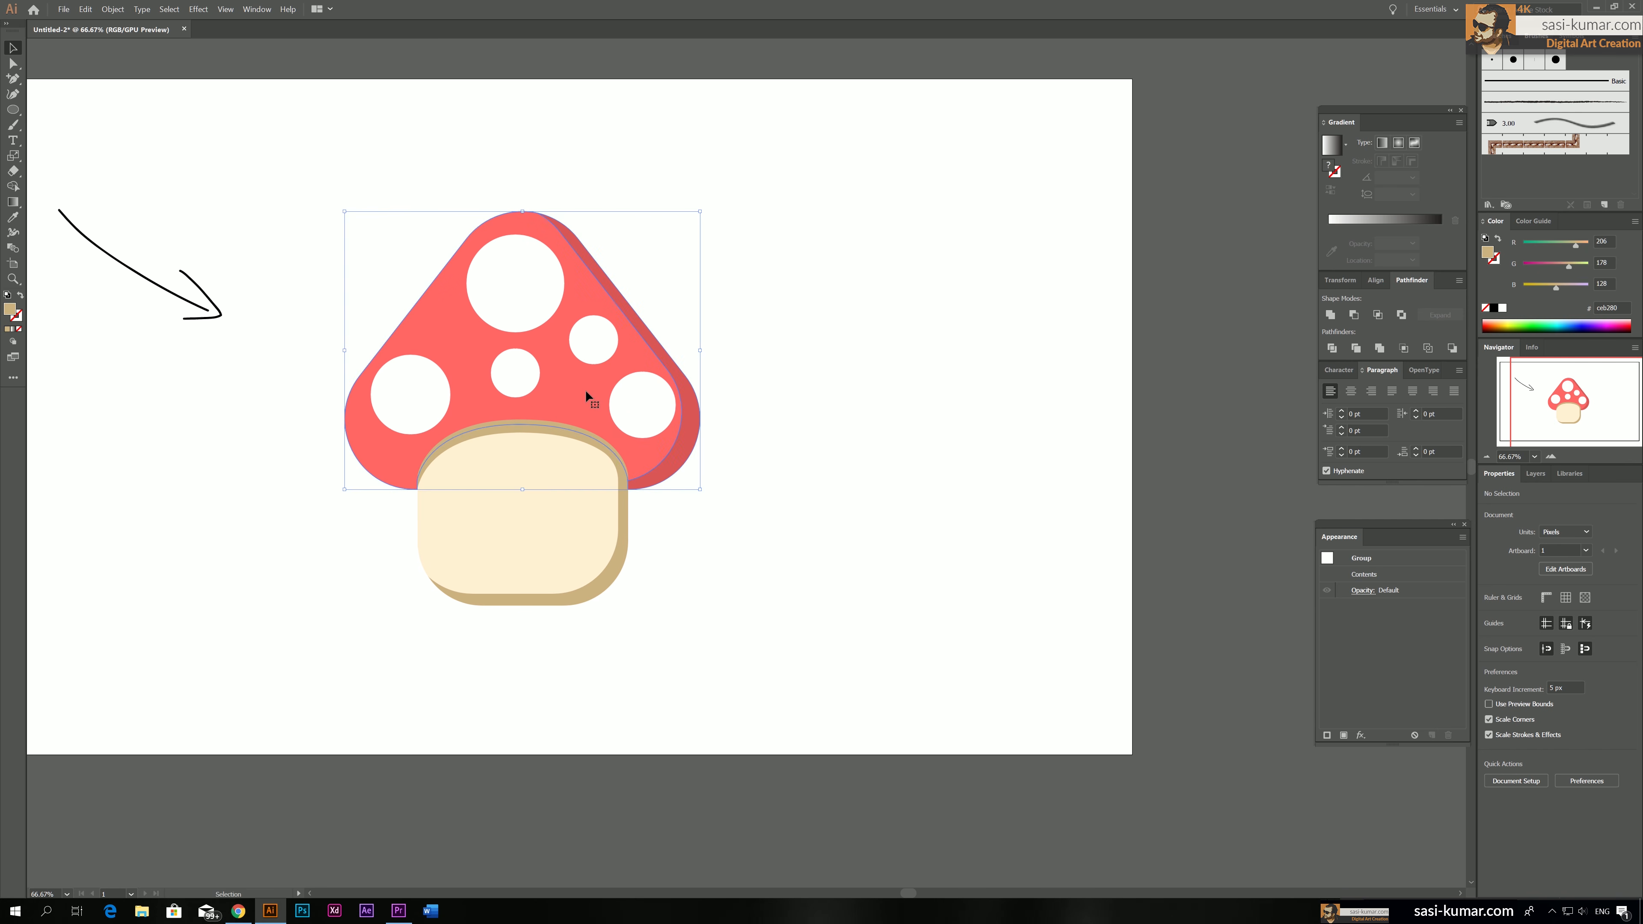
left_click_drag(583, 395, 988, 385)
left_click(1070, 517)
left_click(1009, 289)
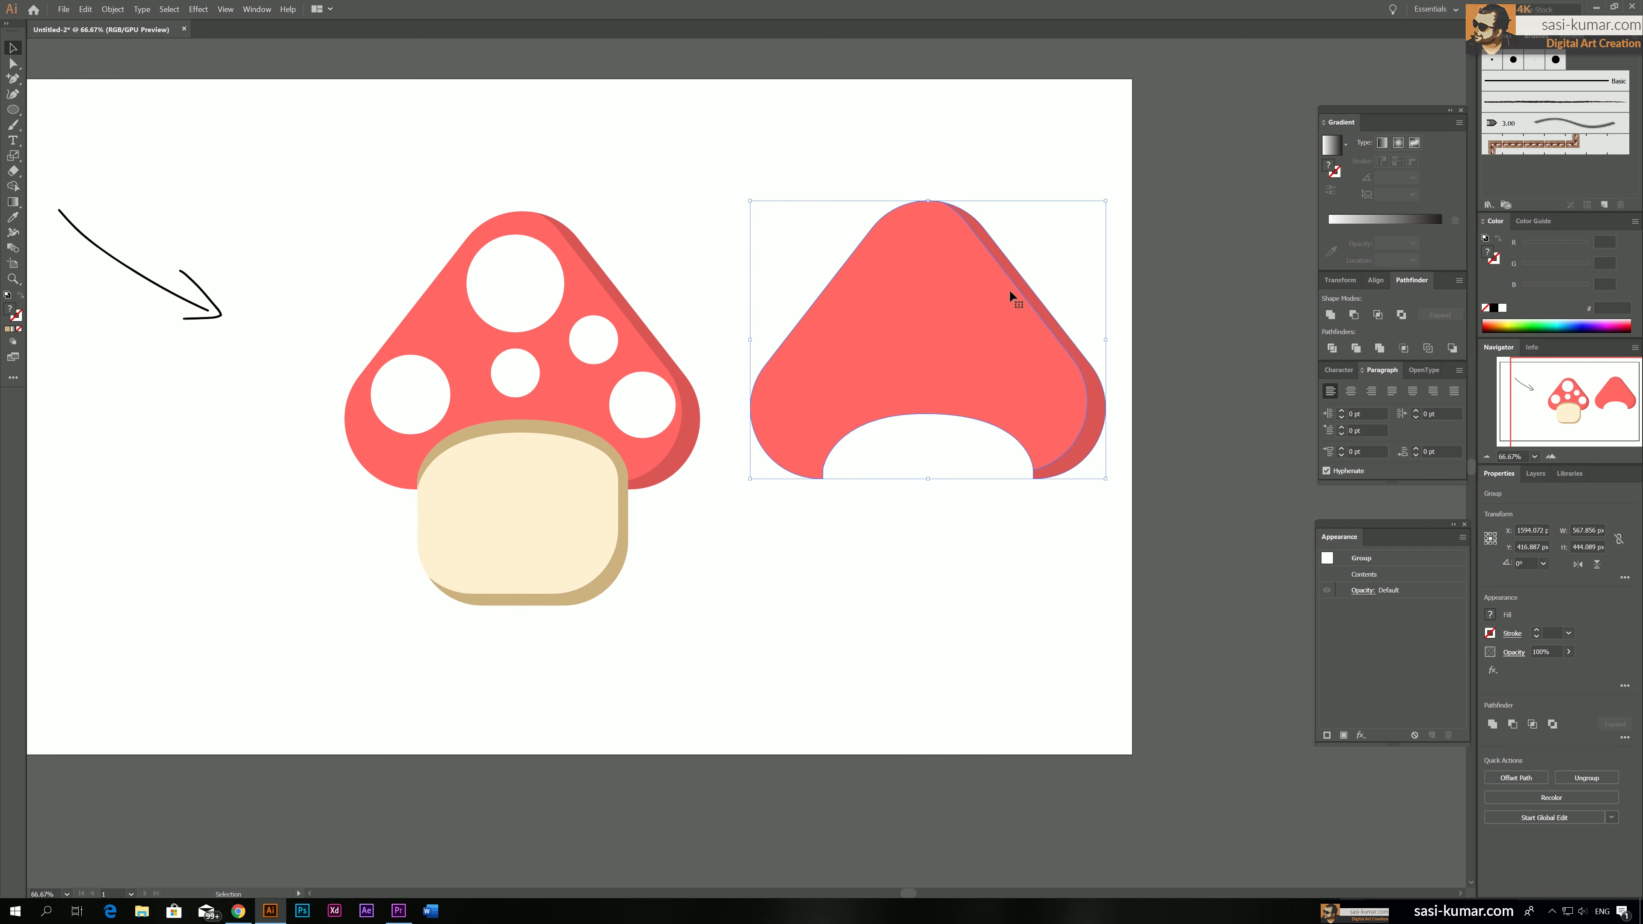
left_click(1331, 315)
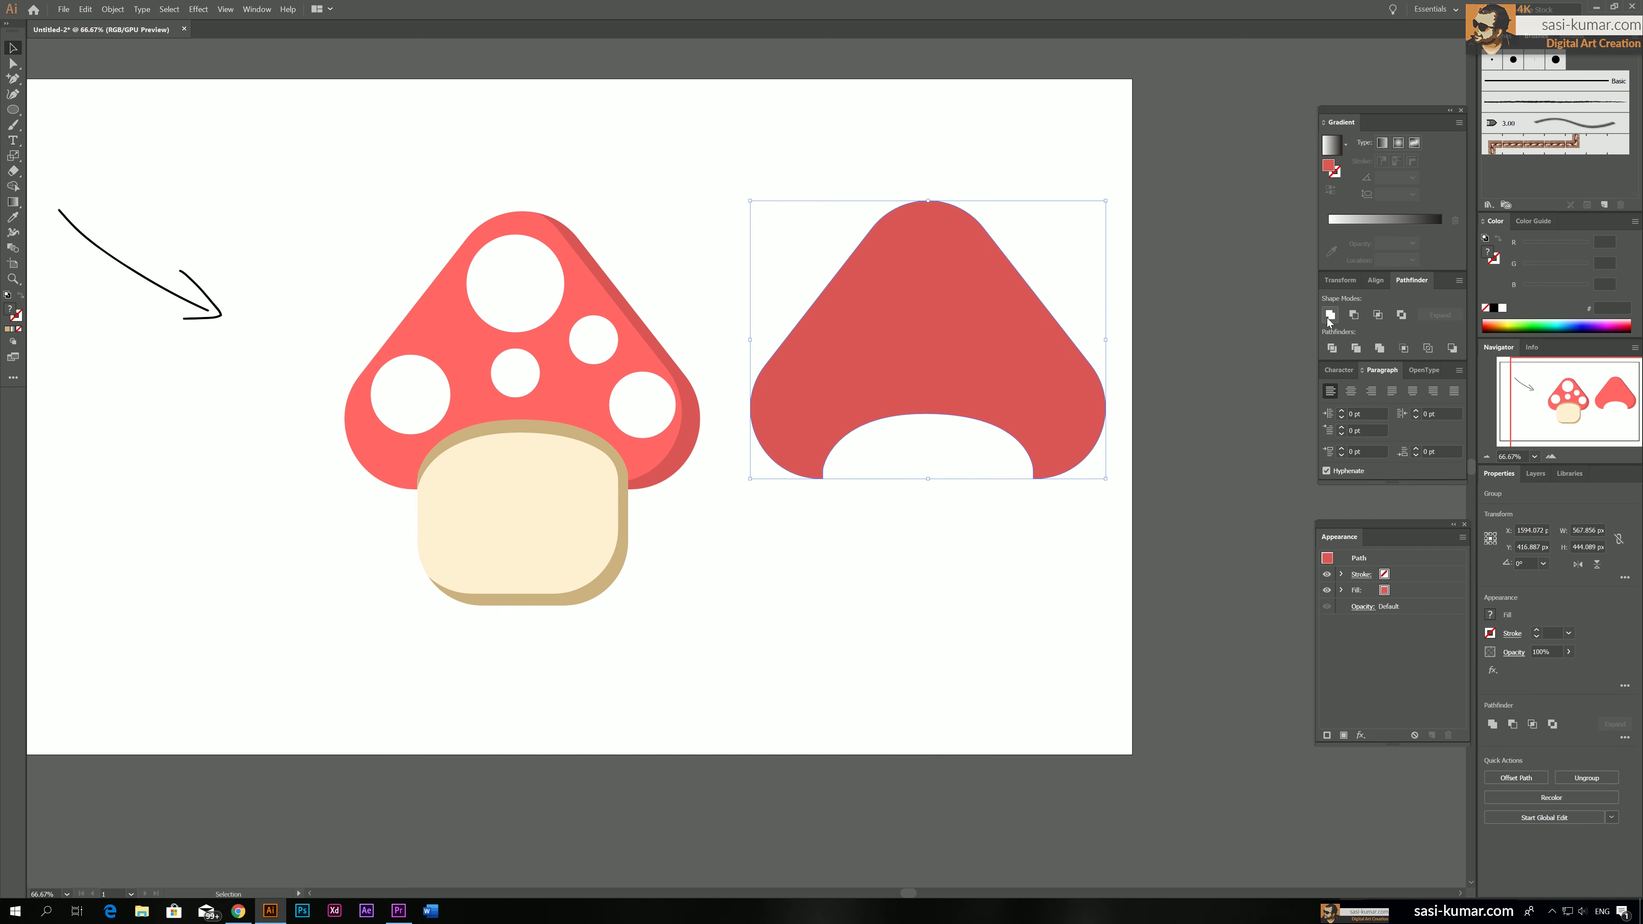
left_click(903, 613)
Delete the top and side anchor points of the united cap copy, keeping only the arch of its stem cutout
left_click(917, 302)
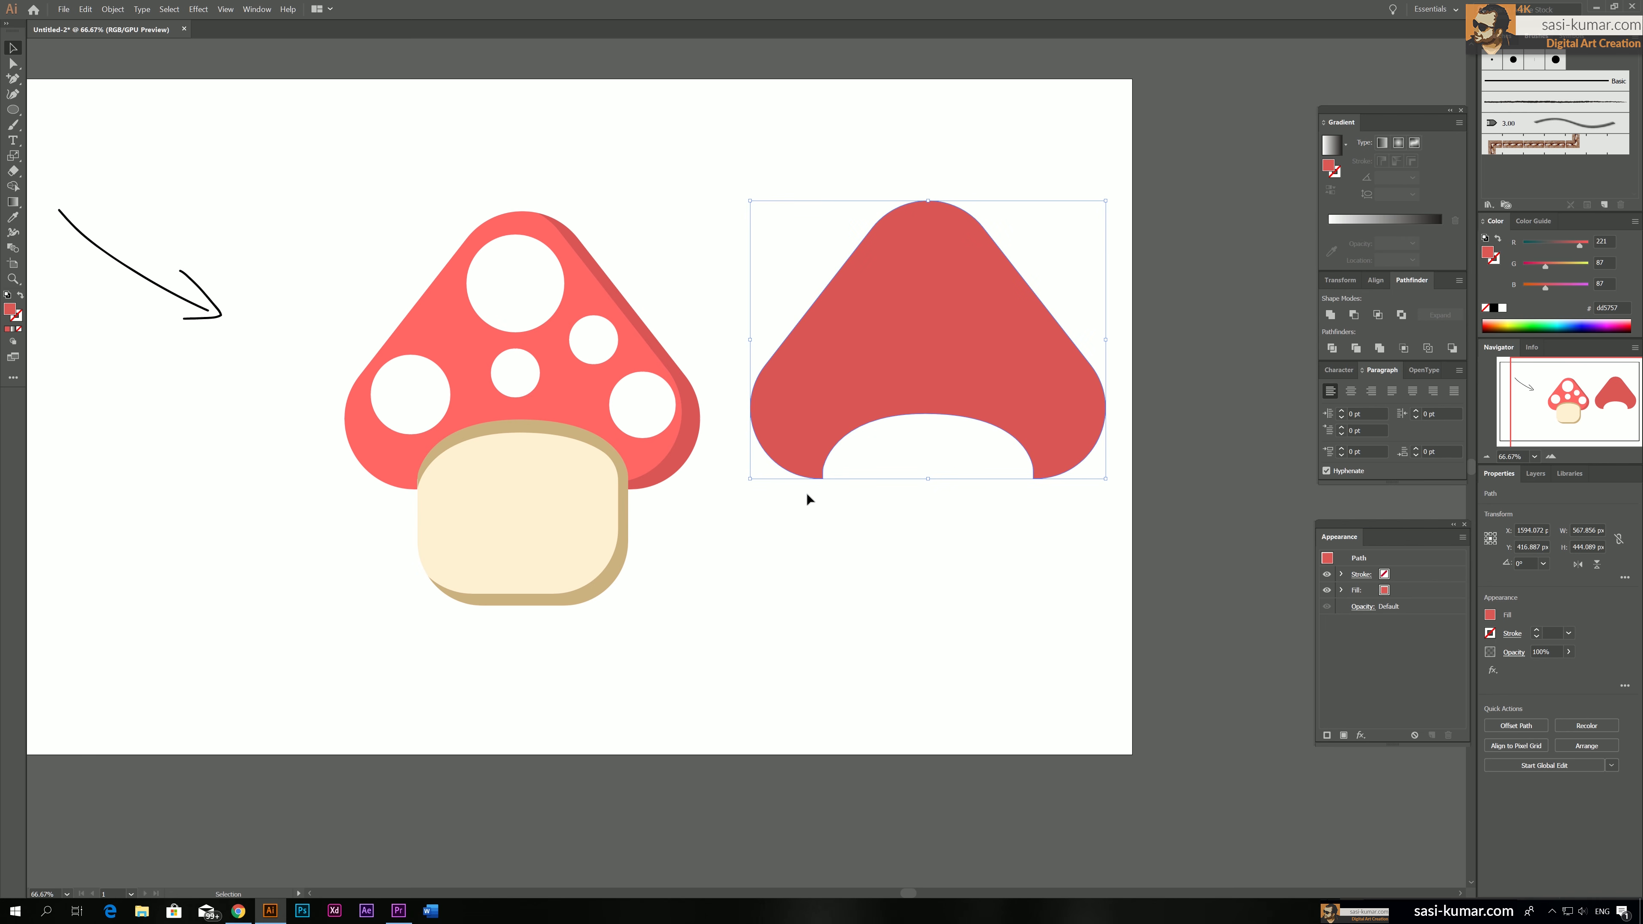
left_click(12, 65)
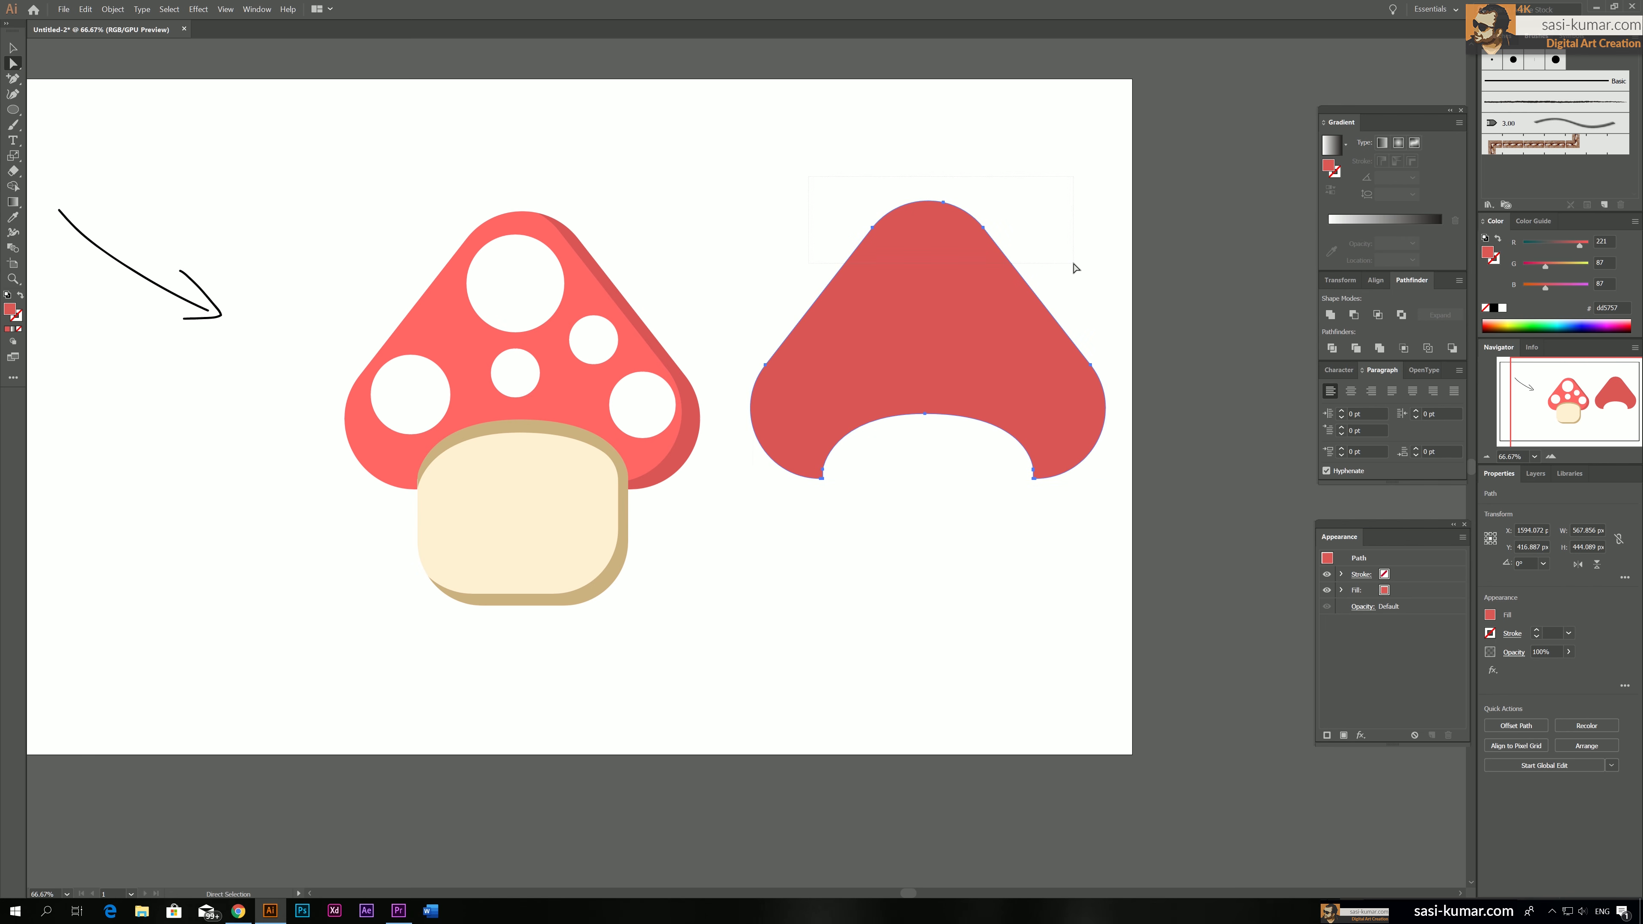
left_click_drag(1073, 268, 1072, 264)
key("Delete")
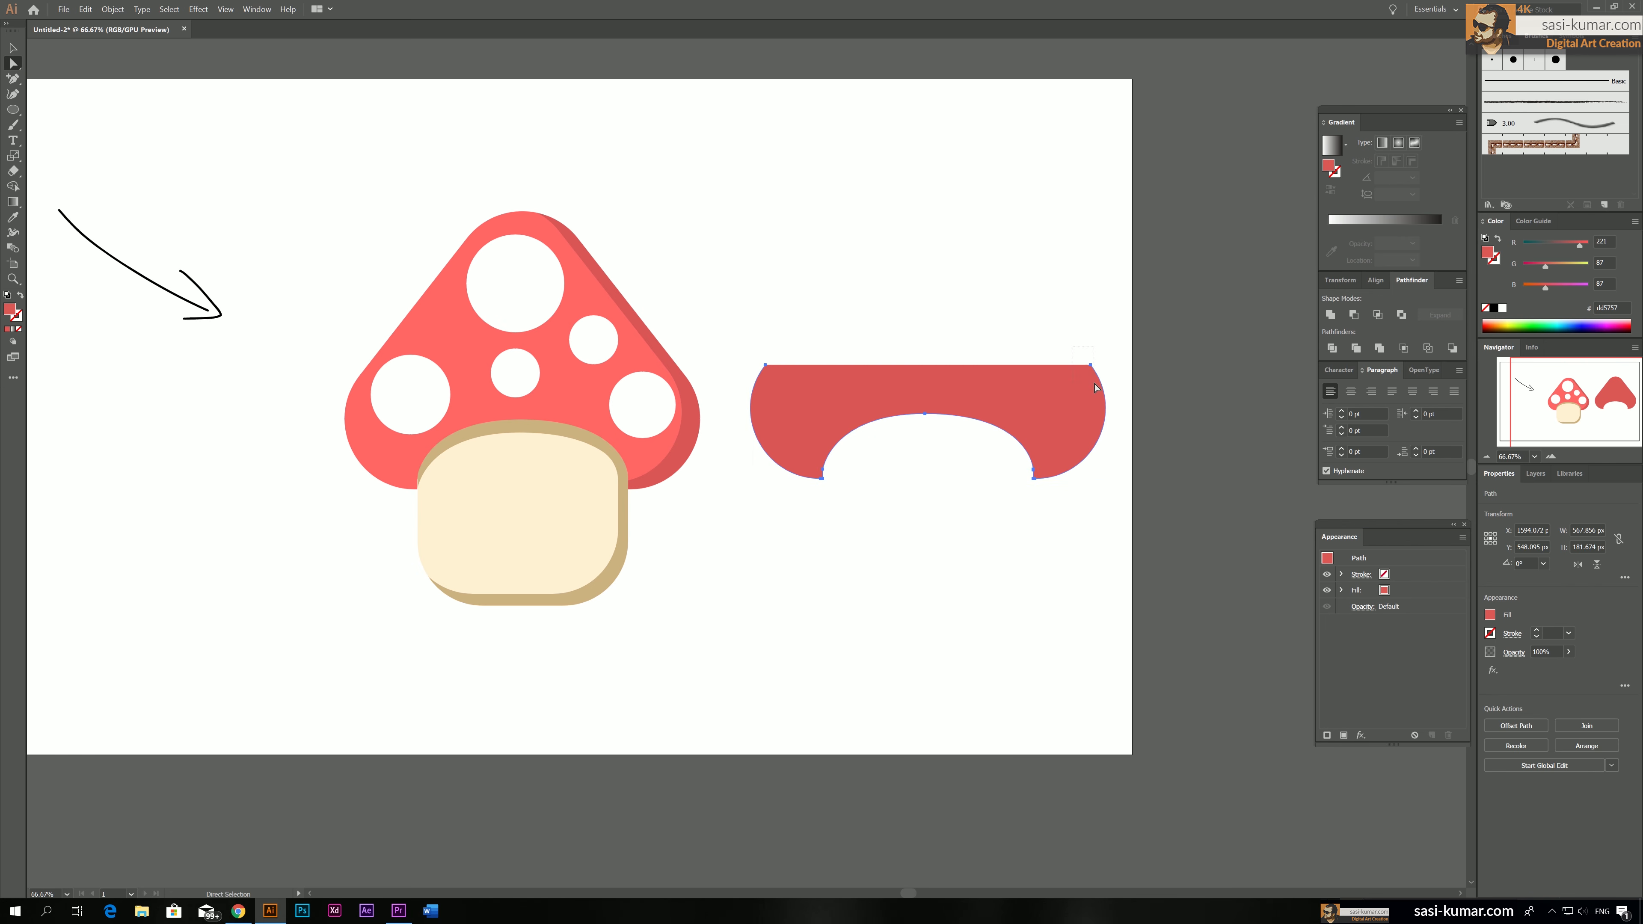
left_click_drag(1095, 384, 1097, 388)
key("Delete")
left_click_drag(745, 349, 781, 387)
key("Delete")
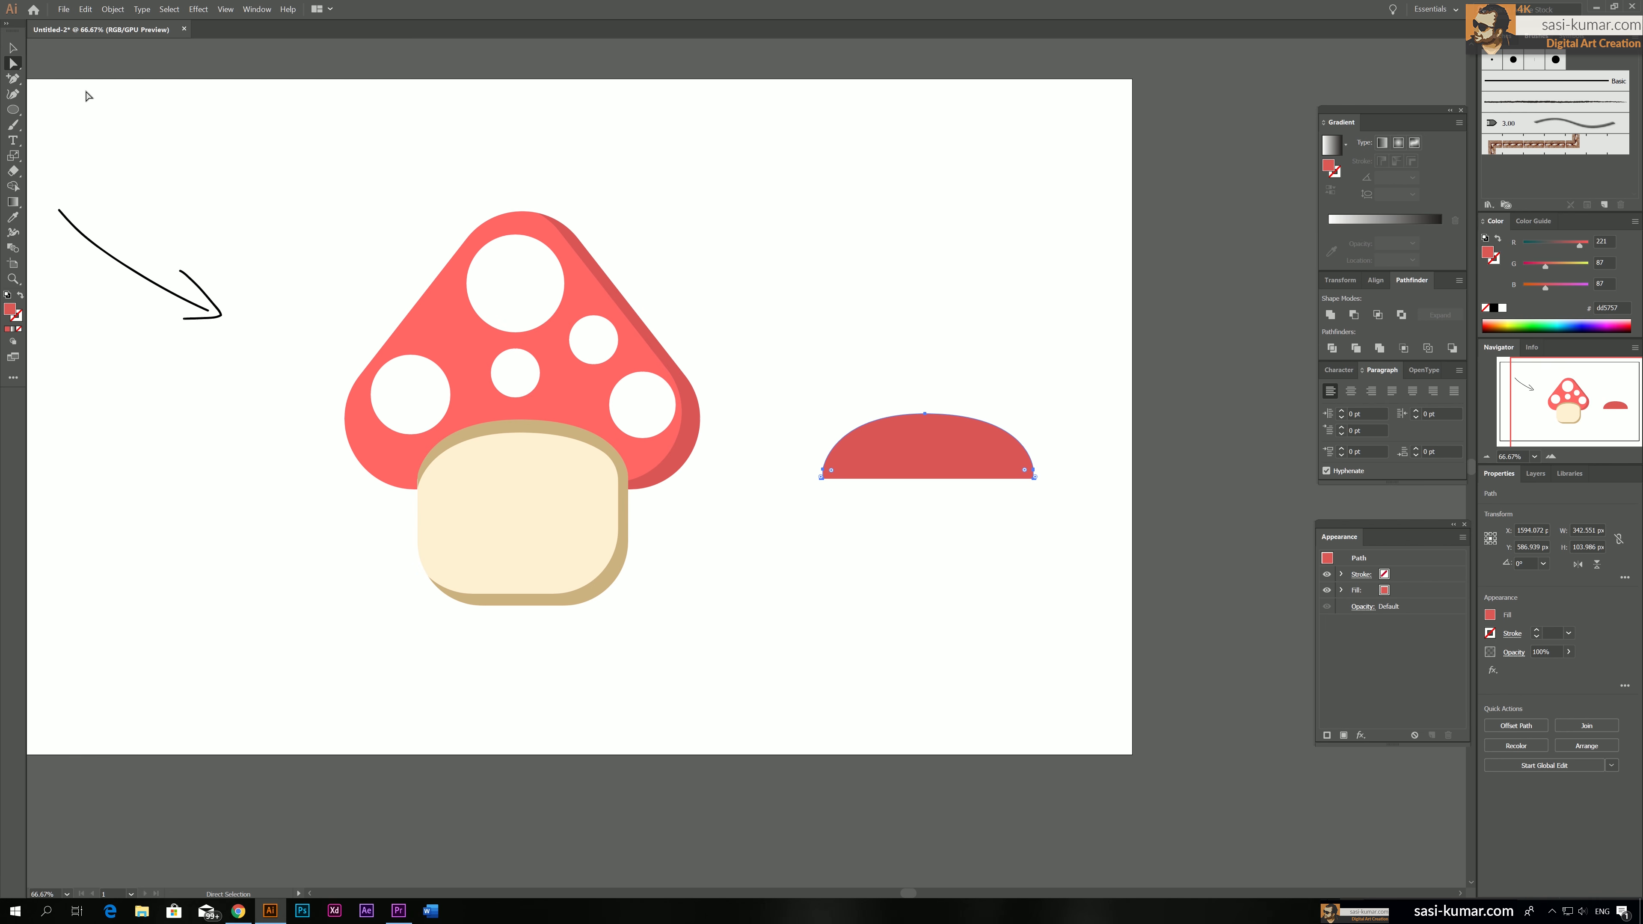
Swap the fill and stroke of the remaining arch so it is a red outline without fill
key("v")
left_click(885, 313)
left_click(906, 440)
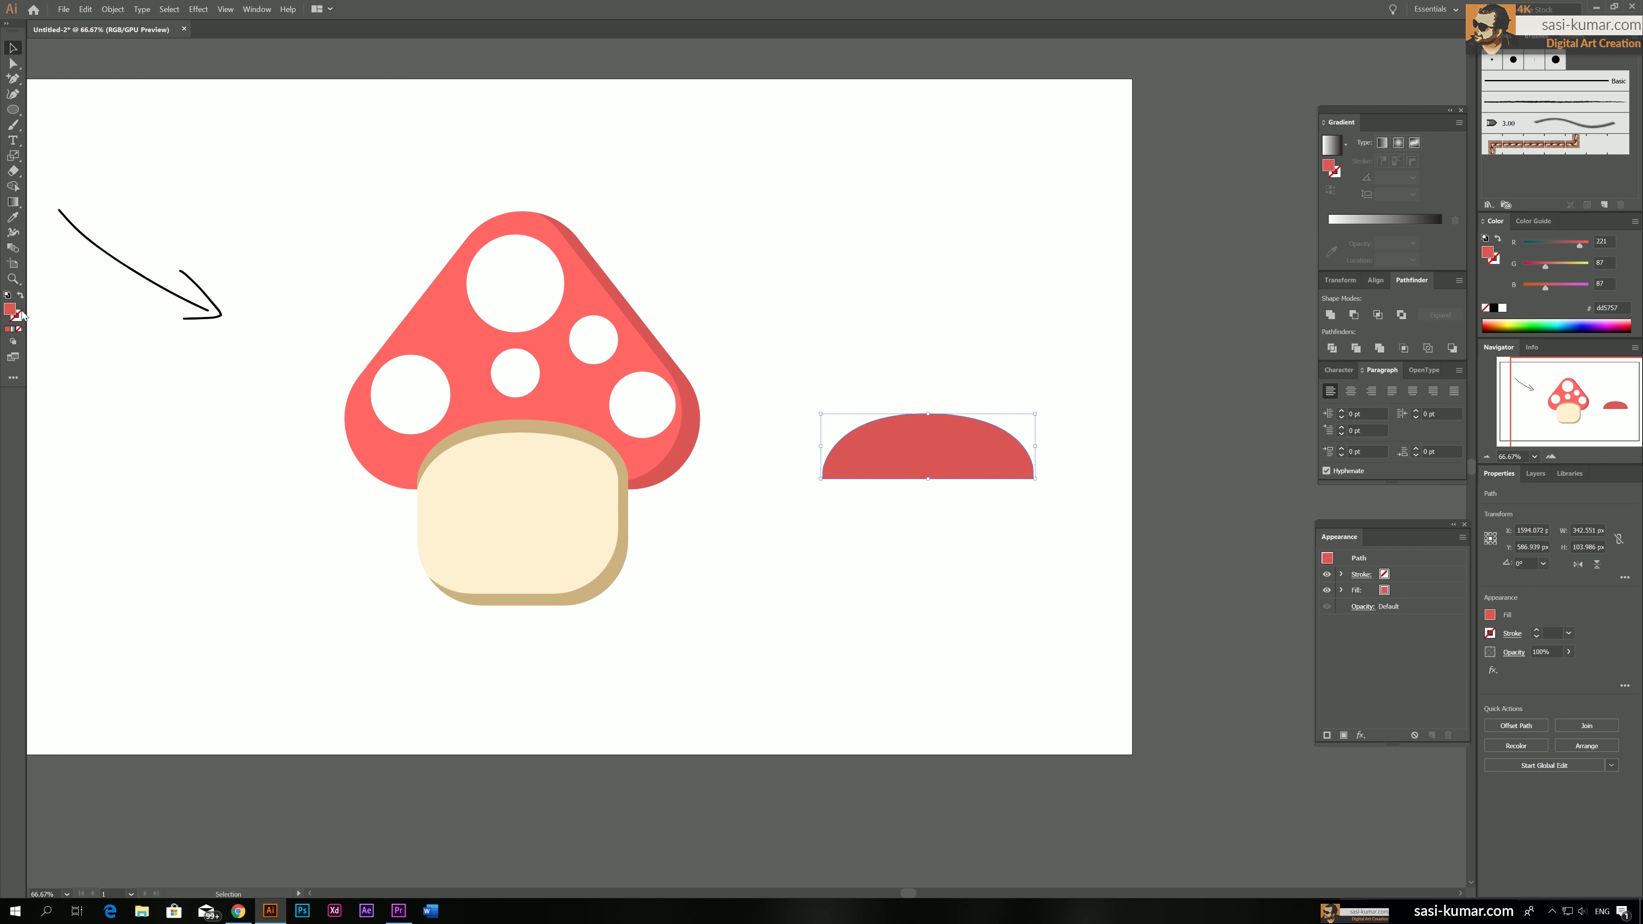
left_click(20, 297)
left_click(966, 456)
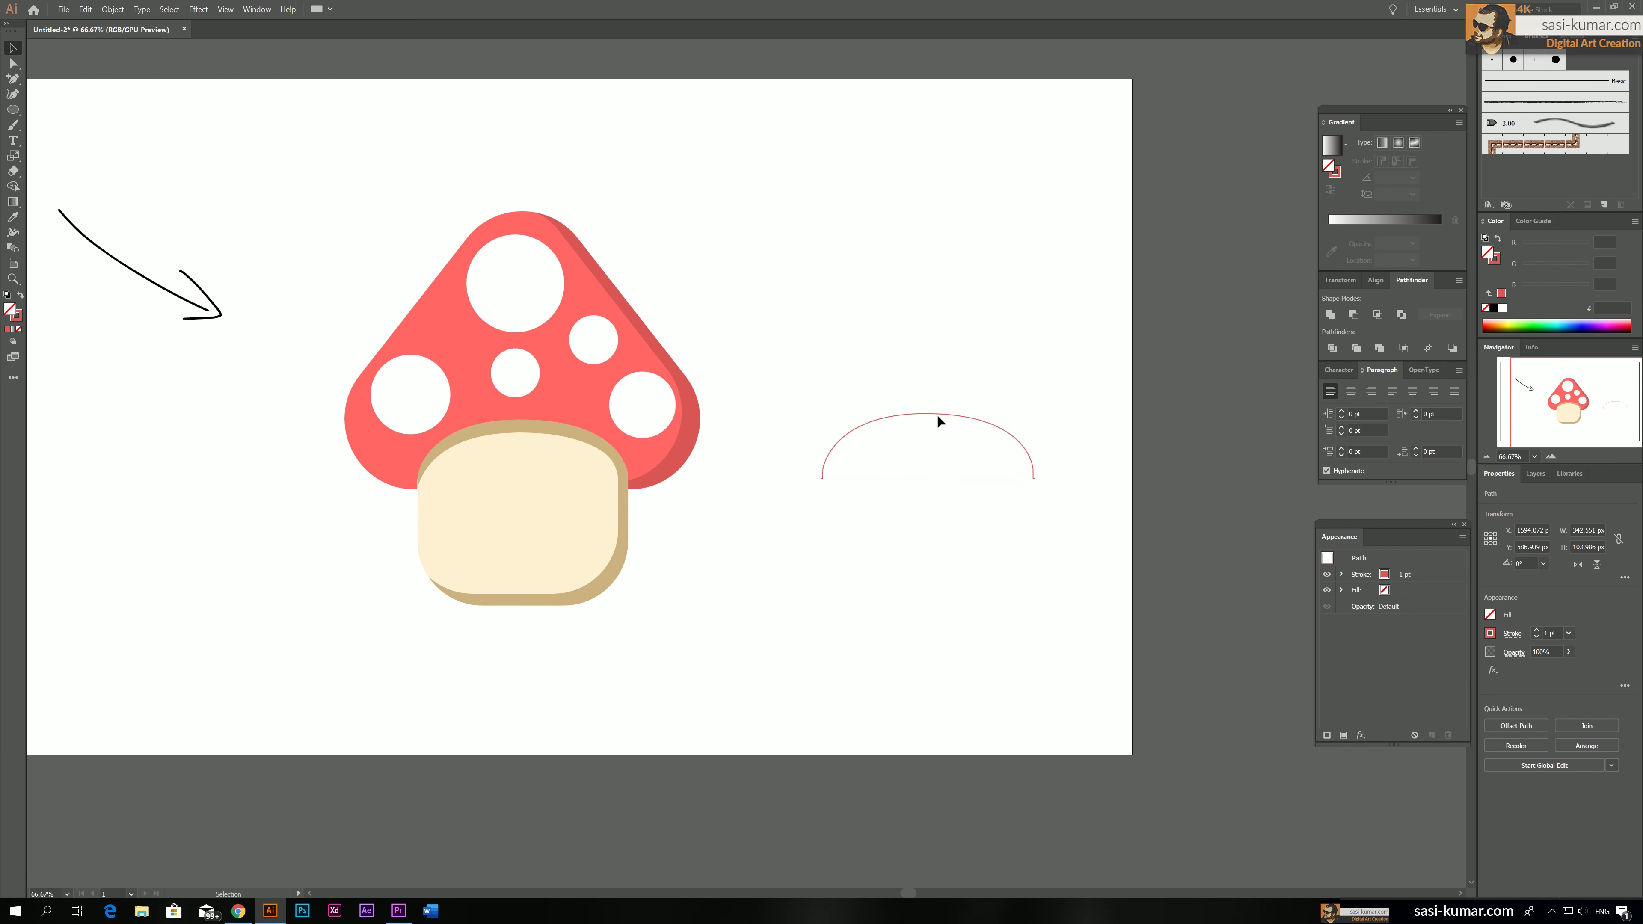
Move the red arch outline onto the cap above the stem and scale it slightly larger than the stem's curved top
left_click_drag(886, 393, 771, 436)
left_click_drag(953, 417, 547, 417)
left_click_drag(630, 482, 674, 524)
left_click_drag(655, 452, 638, 450)
left_click_drag(527, 417, 528, 408)
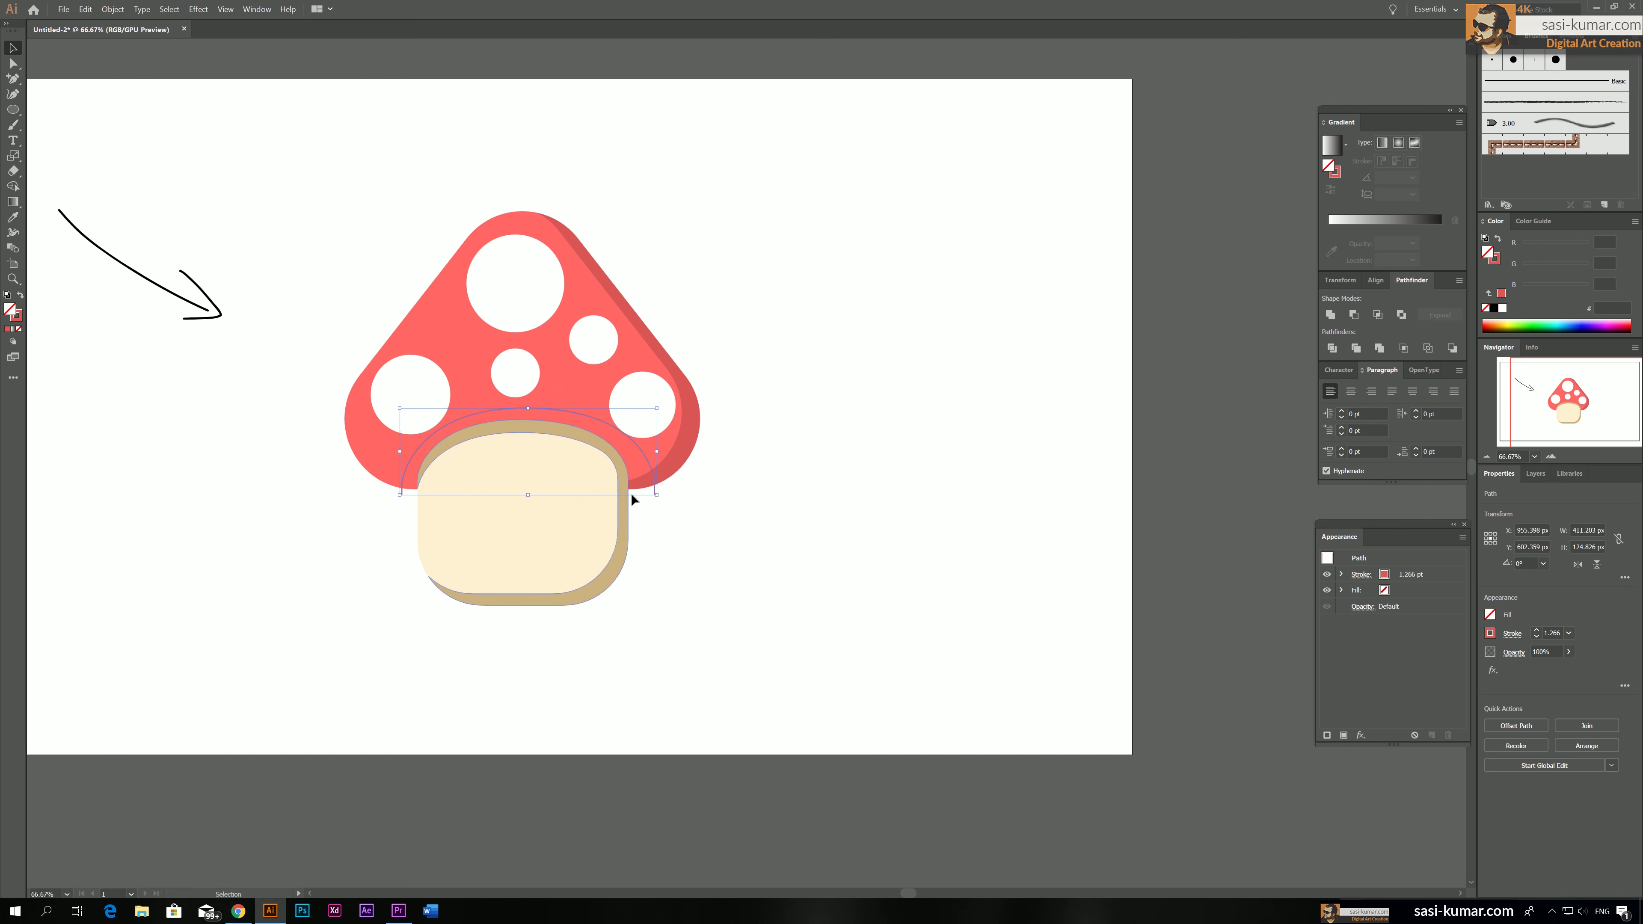
left_click_drag(658, 453, 646, 452)
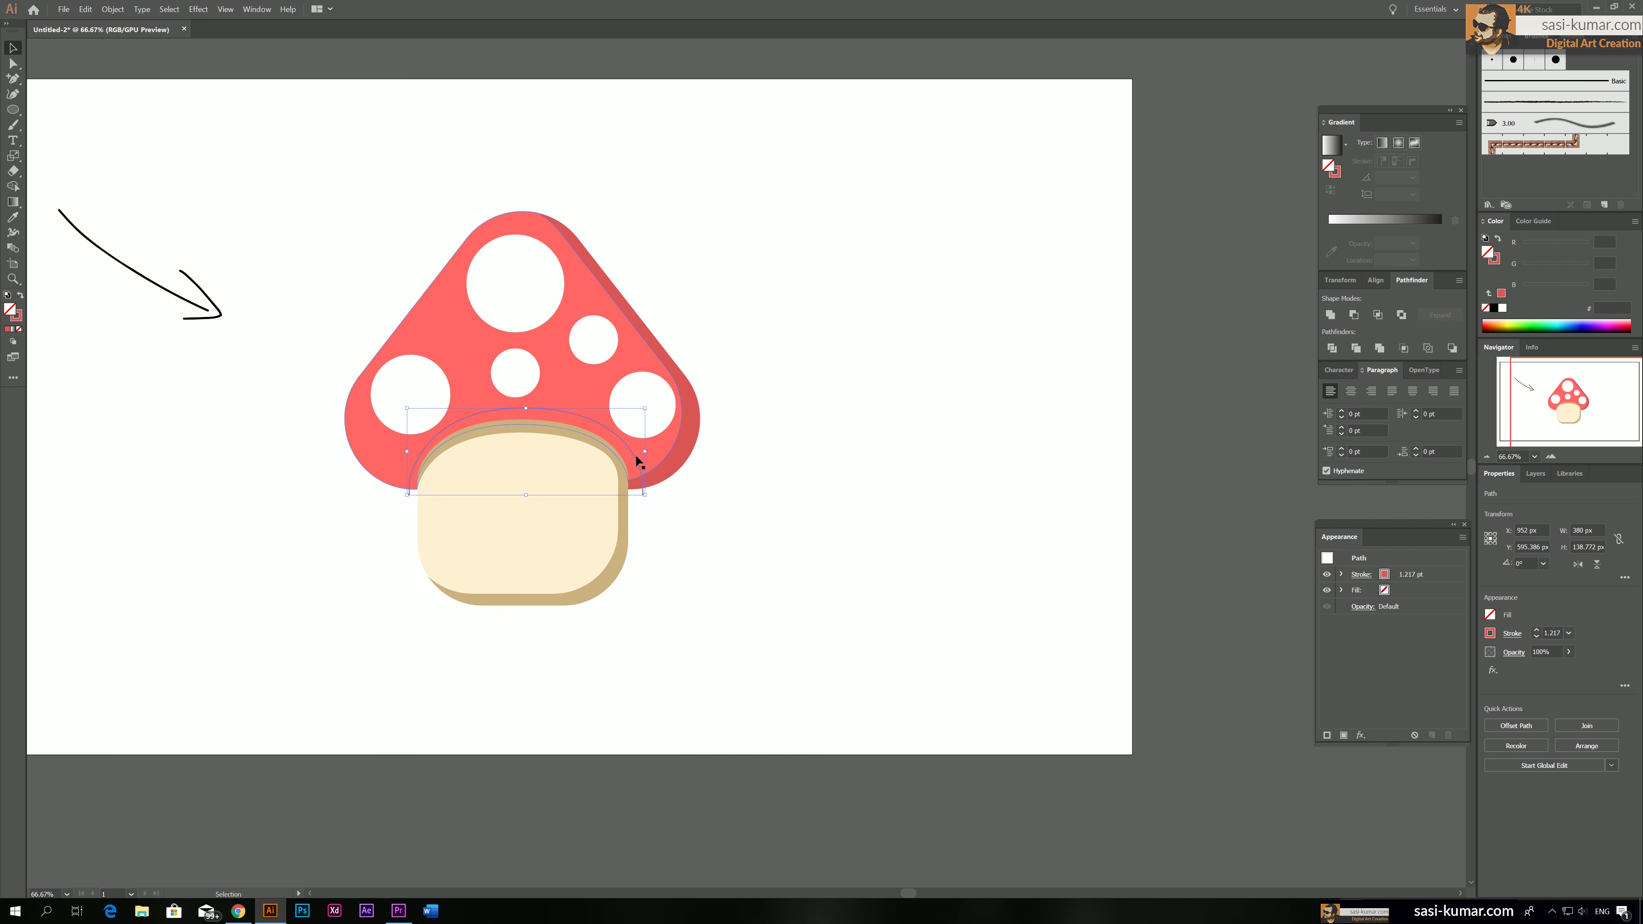
left_click_drag(645, 451, 640, 456)
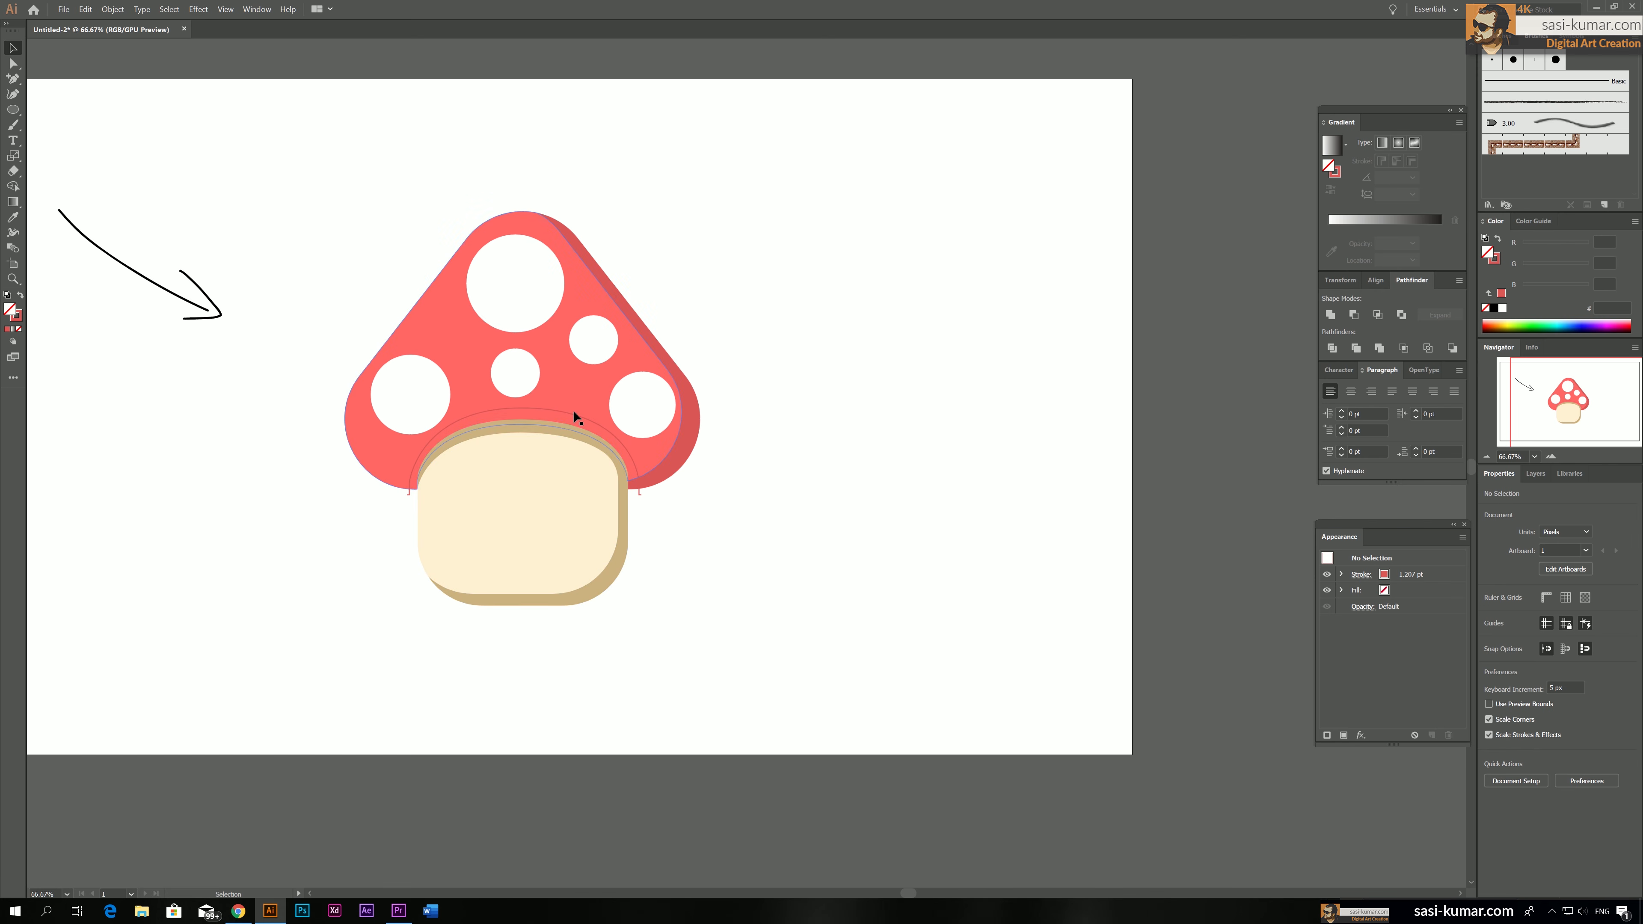
Remove the stroke from the arch path and divide the red cap shape with it
left_click(18, 318)
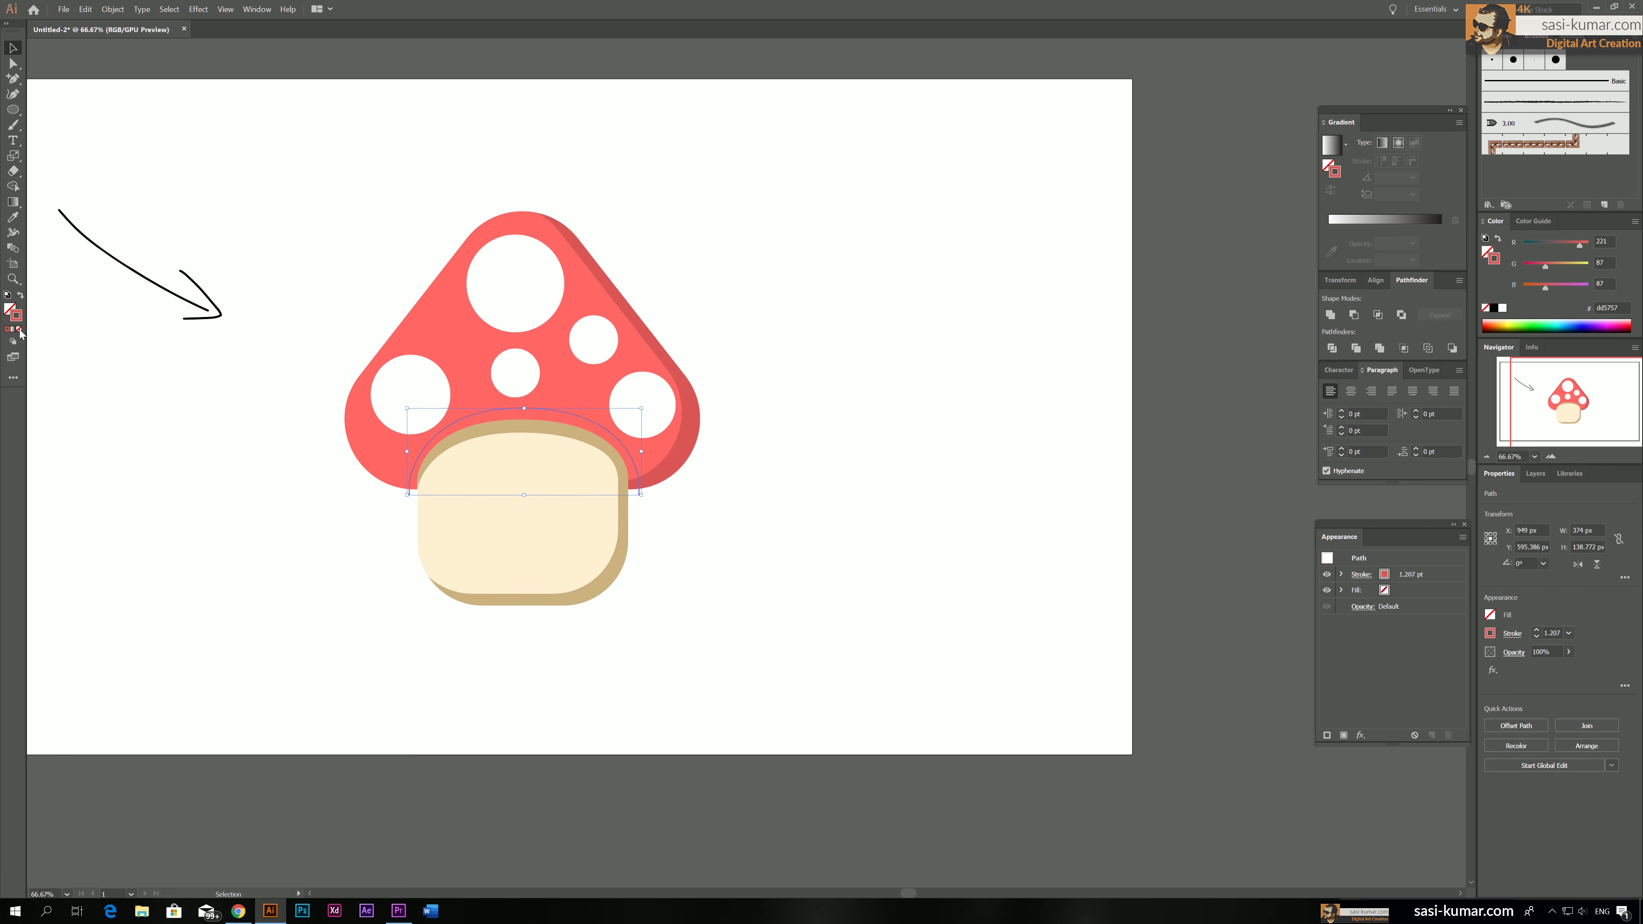
left_click(19, 329)
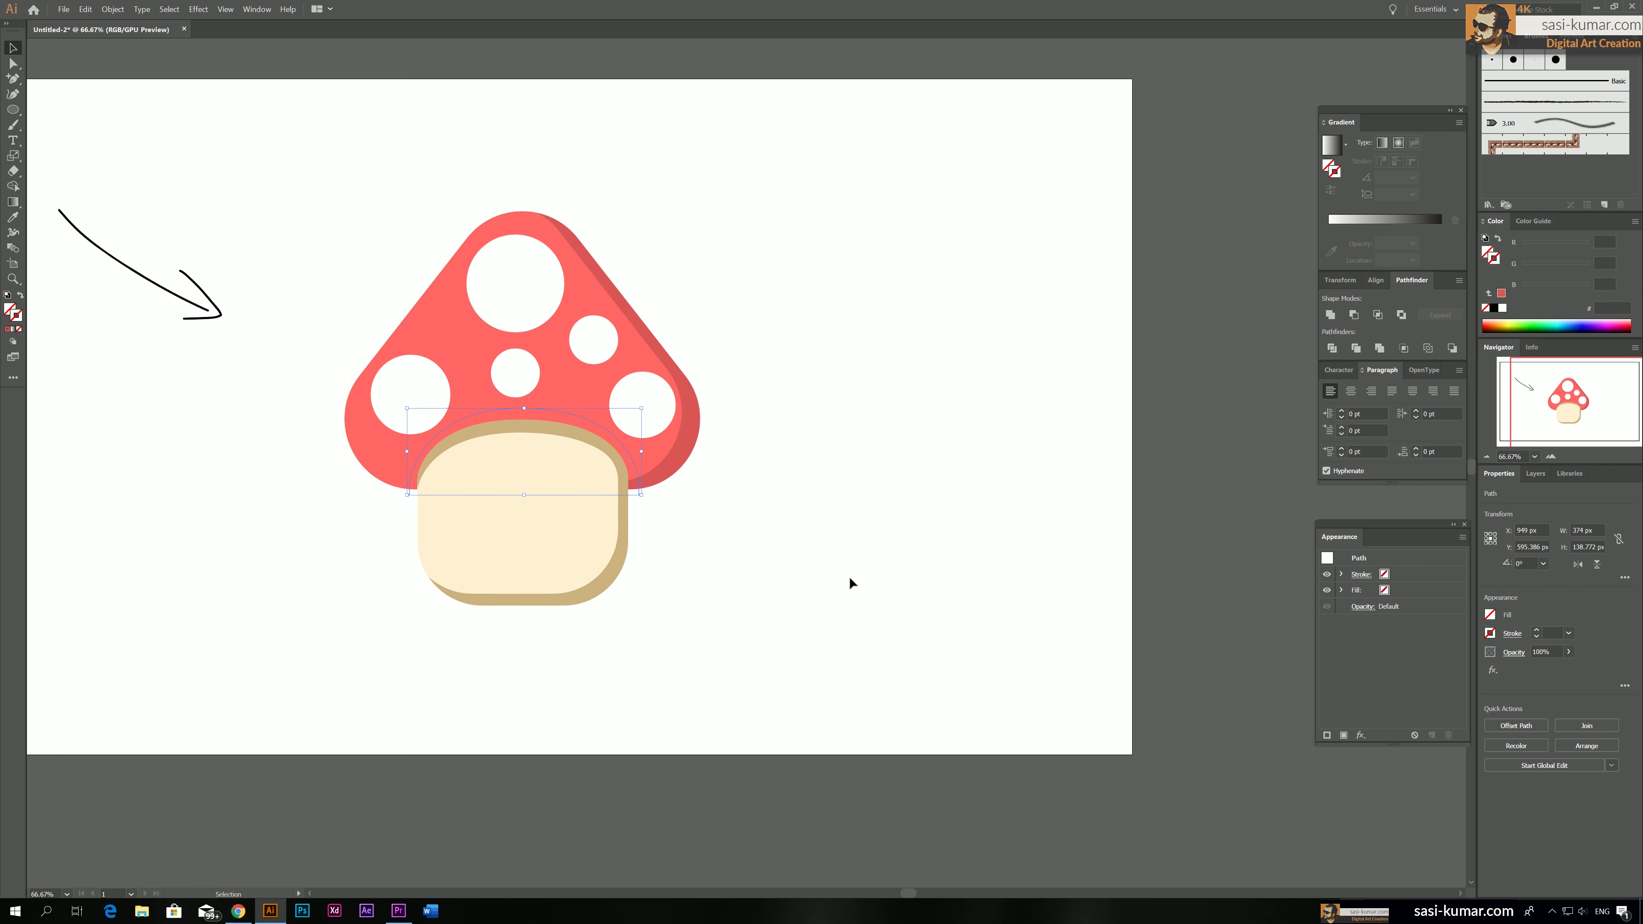
left_click(670, 453, "shift")
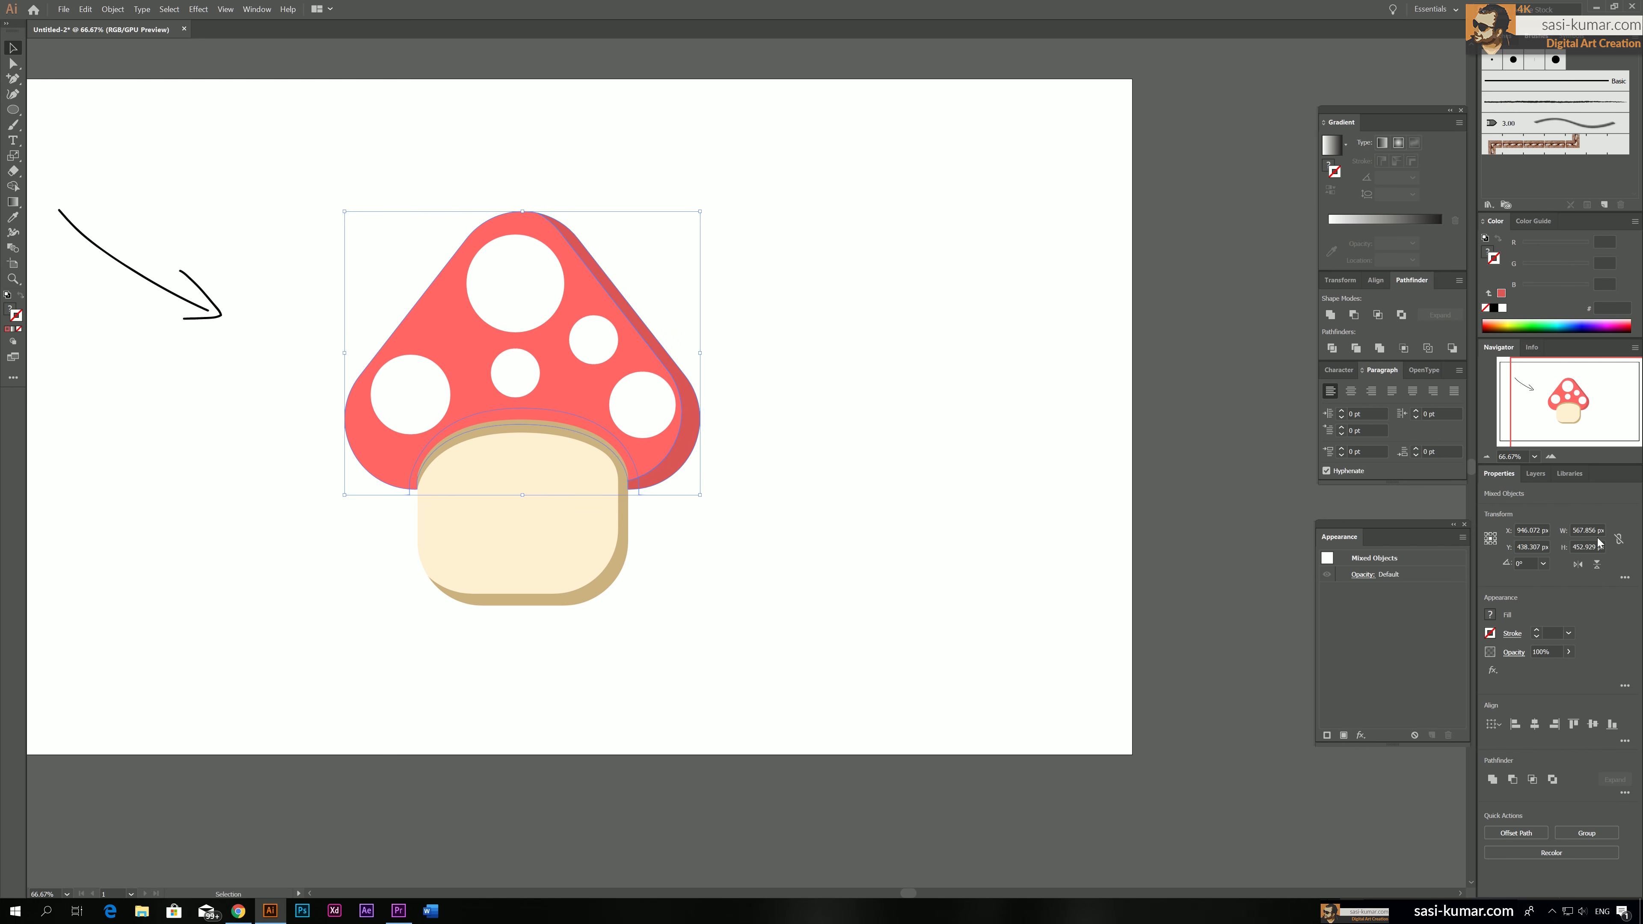
left_click(1332, 349)
left_click(859, 371)
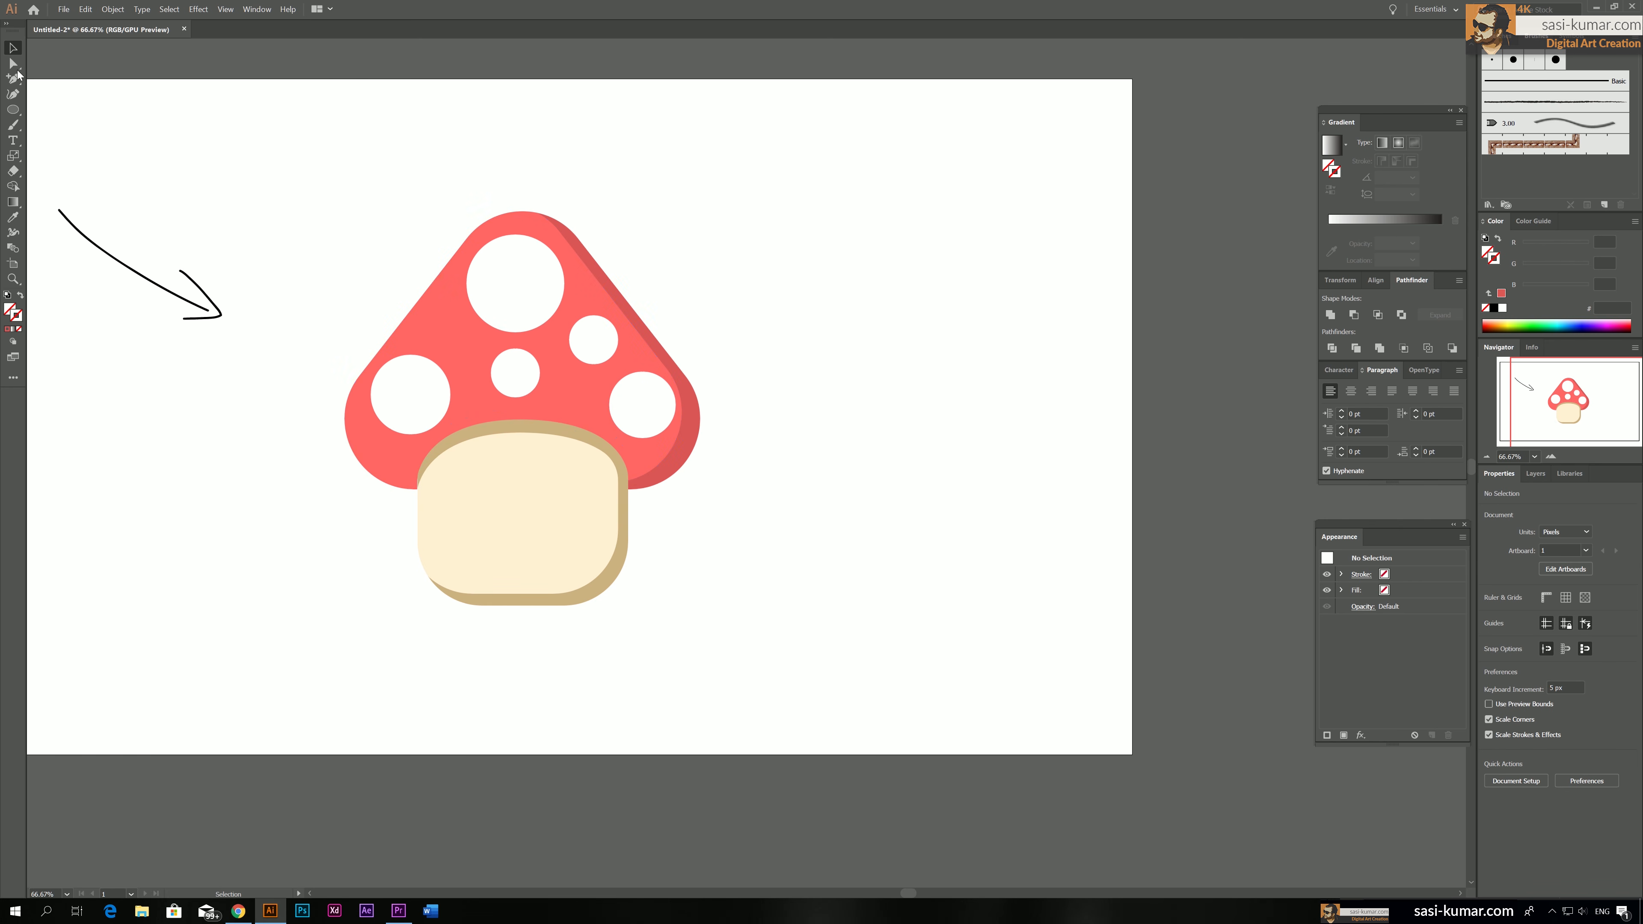
Recolor the divided strip above the stem with the darker red sampled from the cap's side shadow
key("a")
left_click(587, 430)
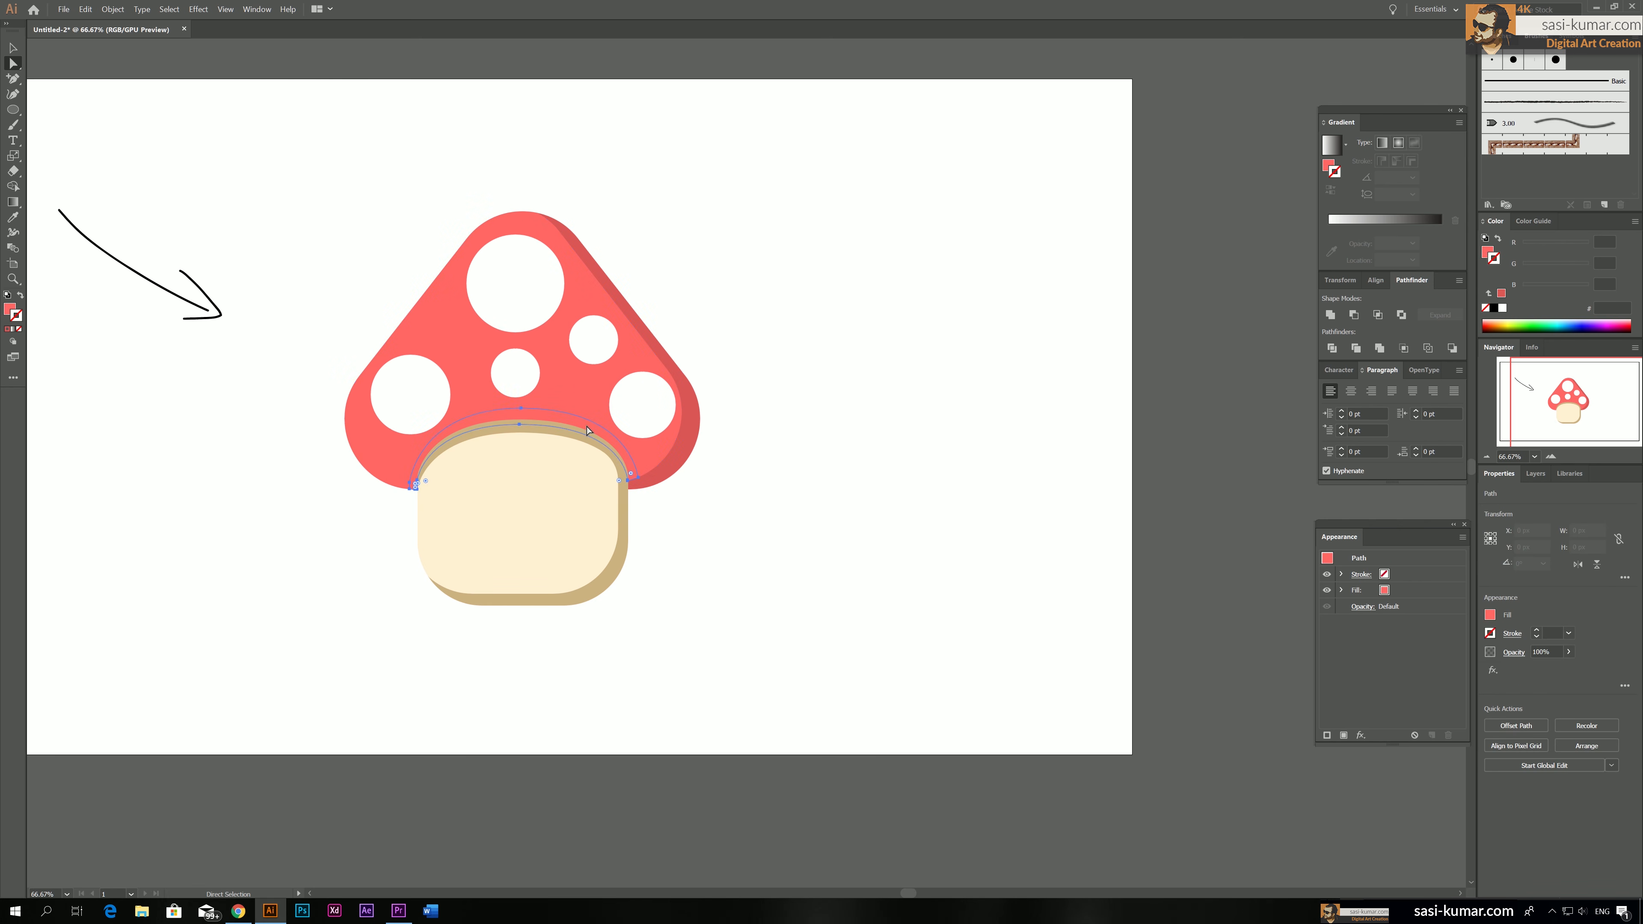
key("i")
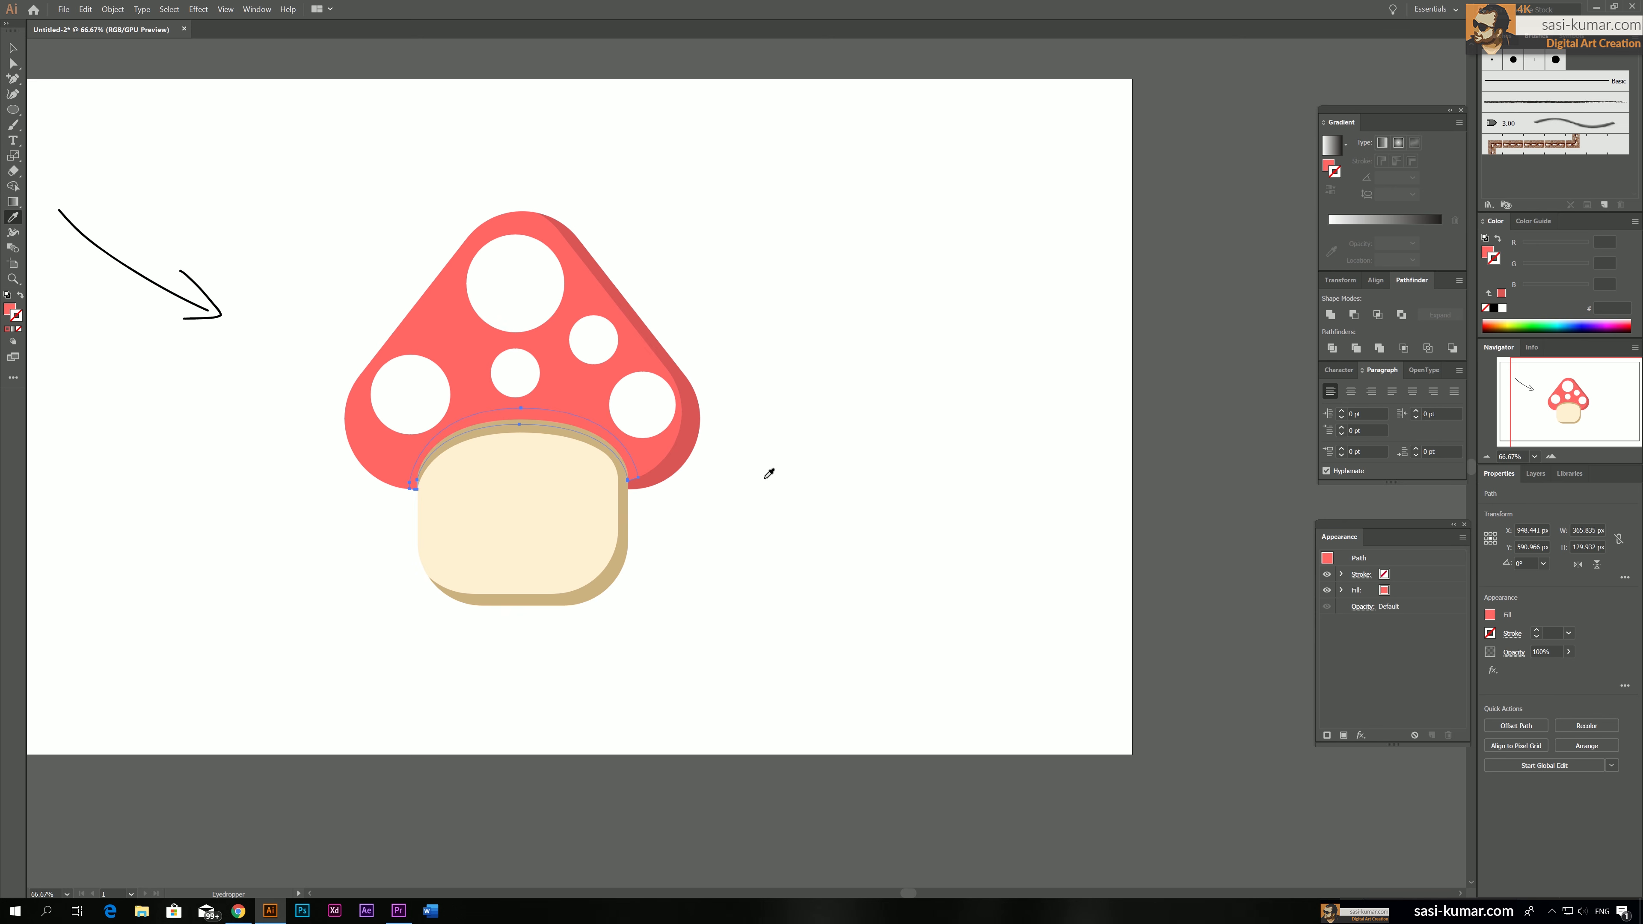
left_click(689, 447)
key("v")
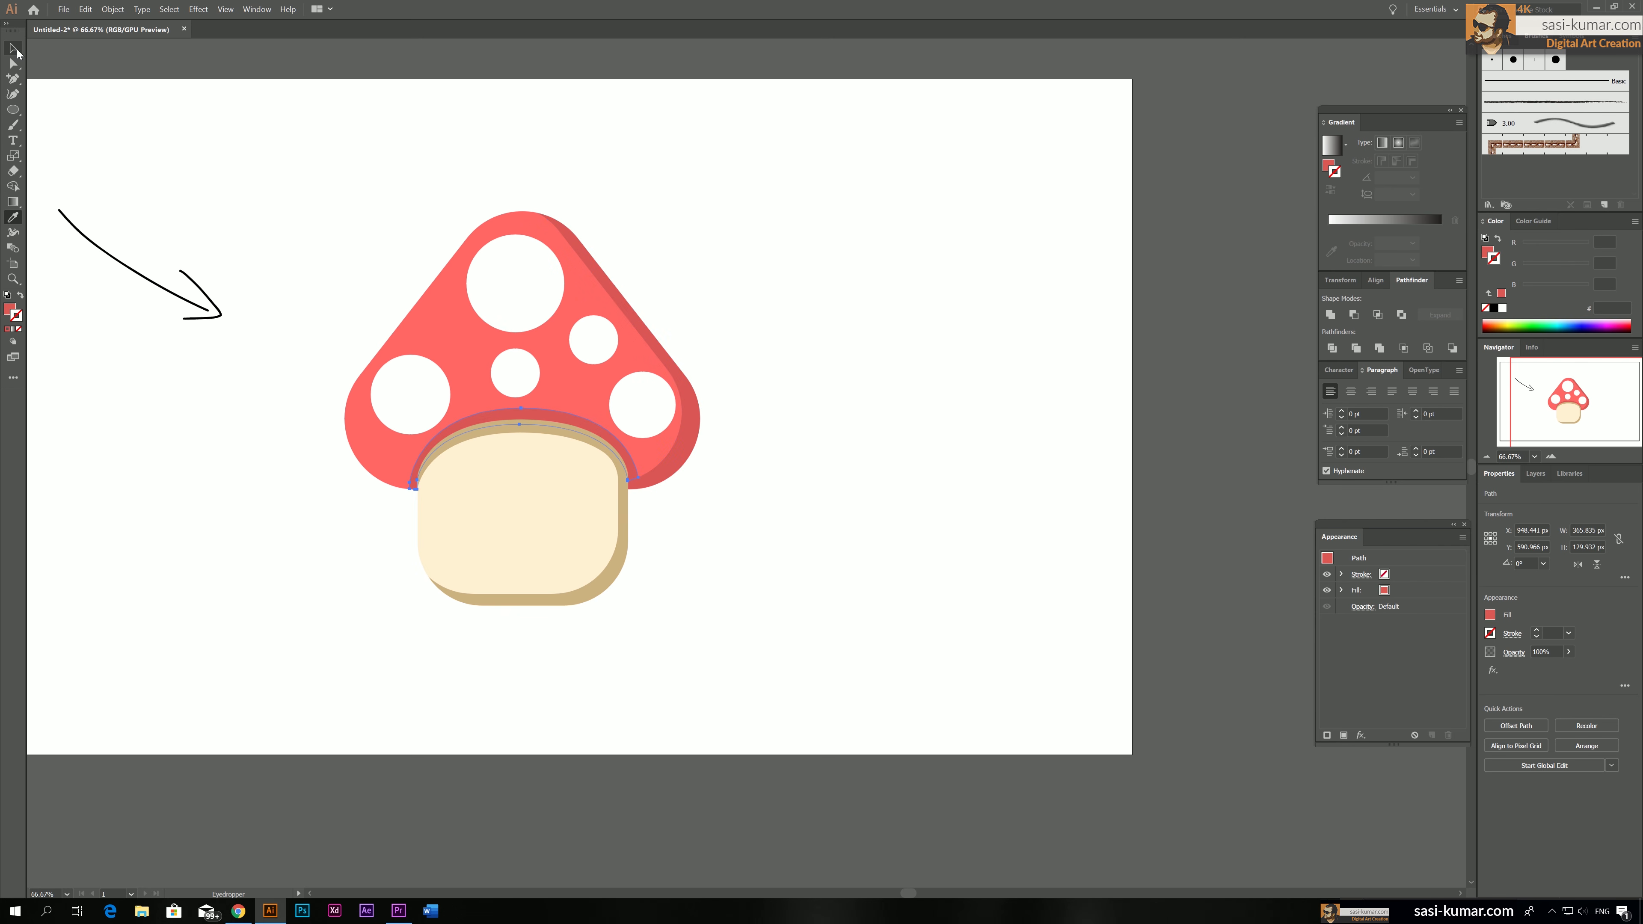
left_click(839, 266)
Unite the shadow strip above the stem with the cap's right side shadow into one shape
key("a")
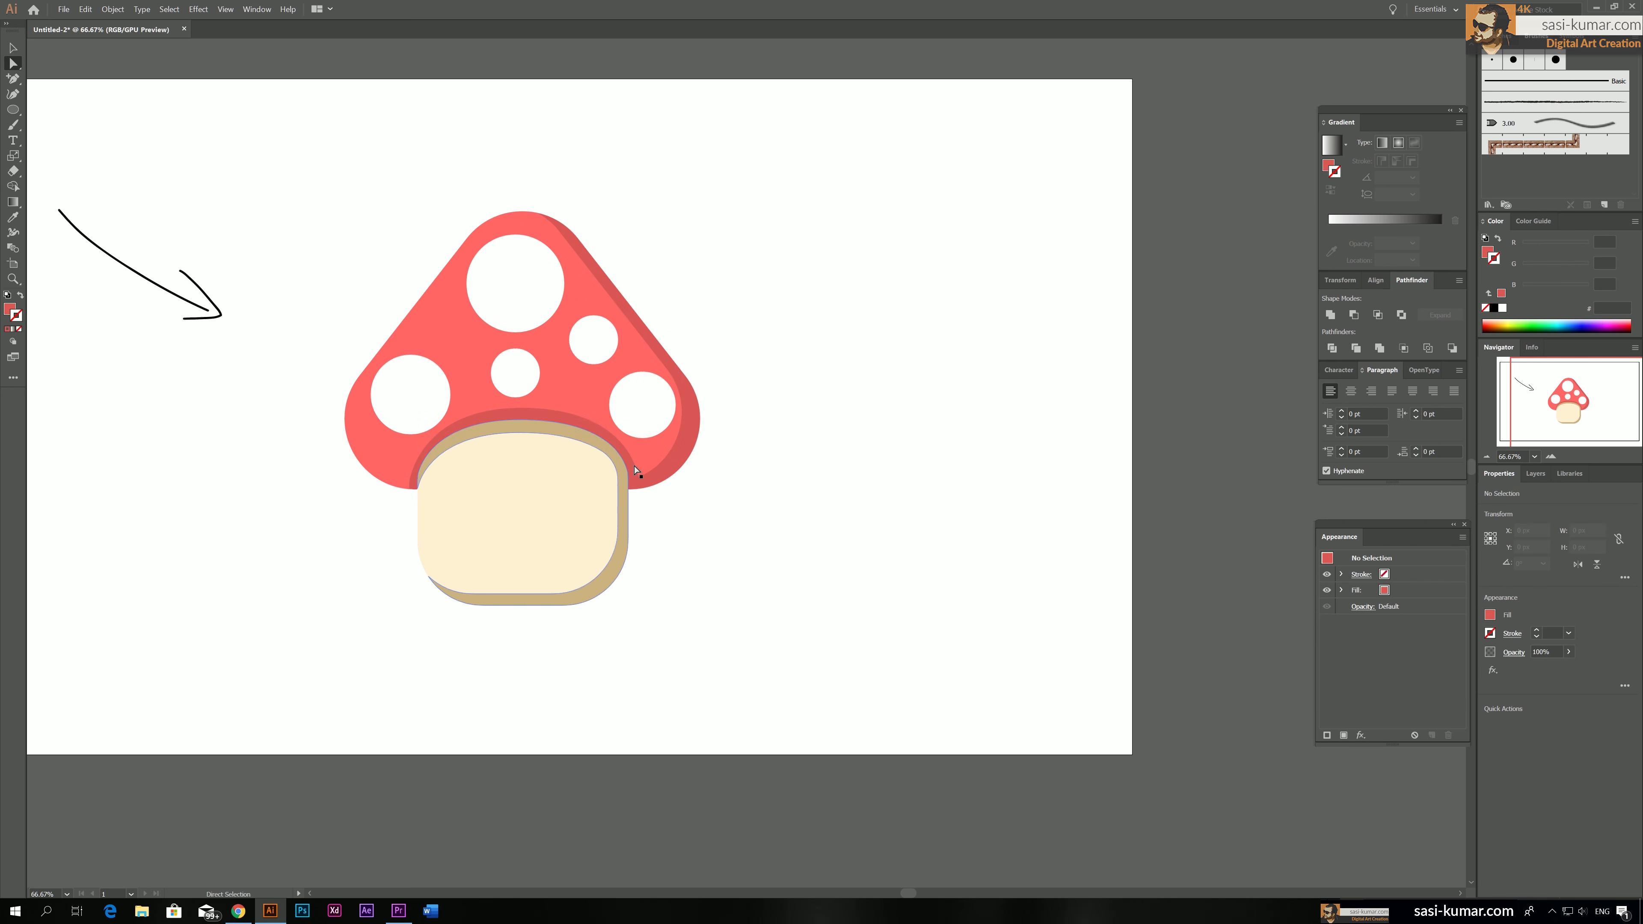
left_click(636, 487)
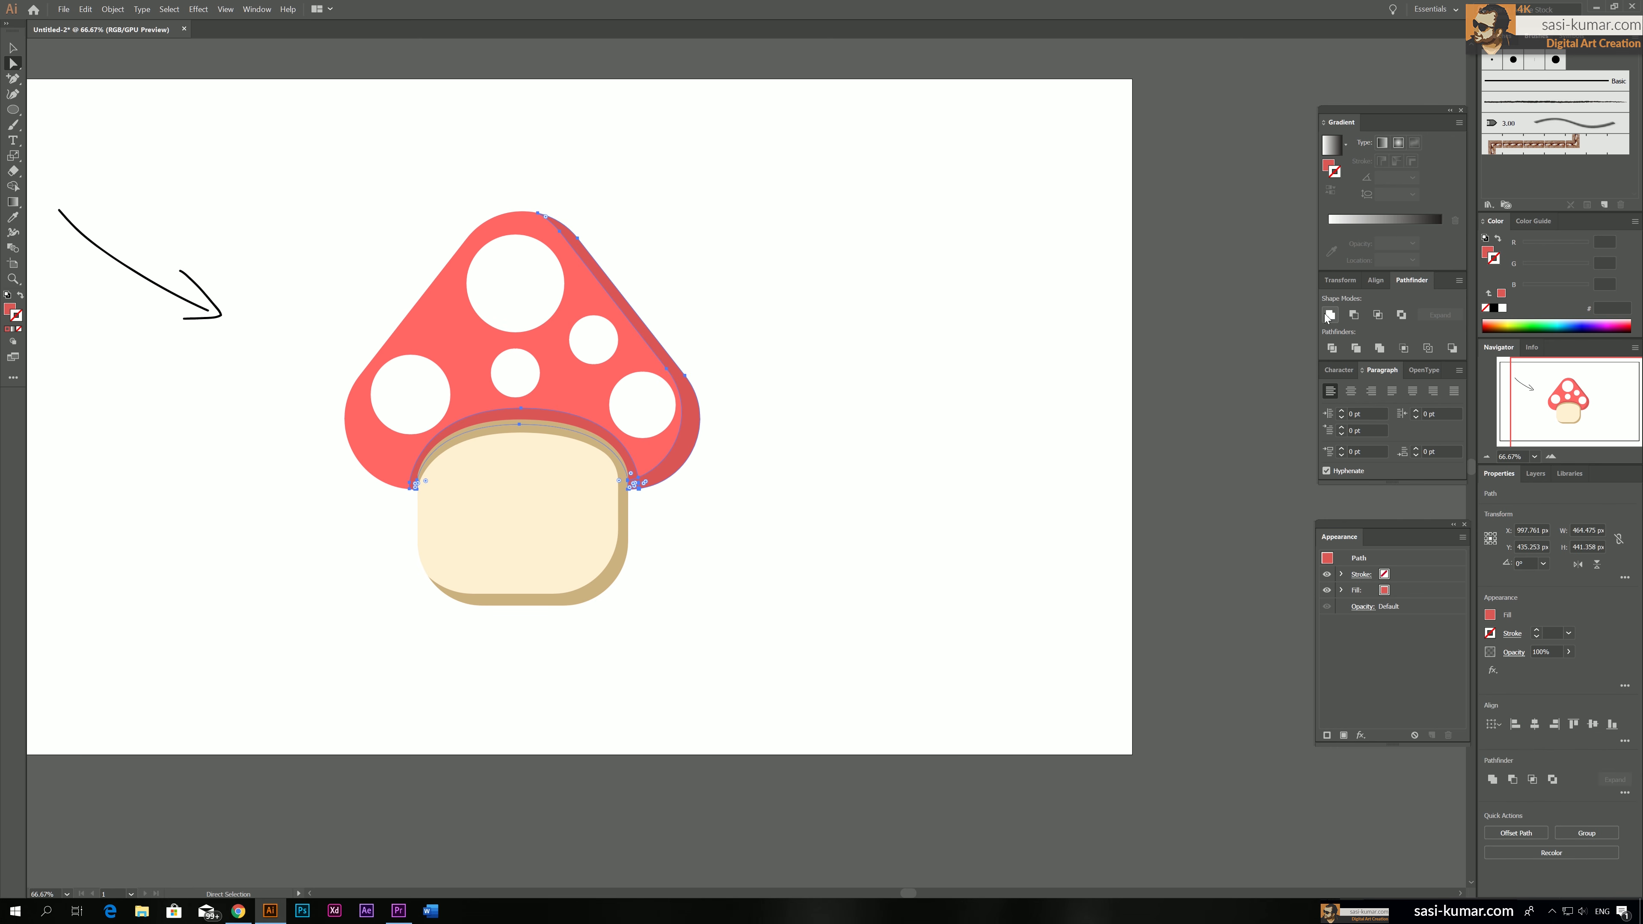
left_click(1173, 338)
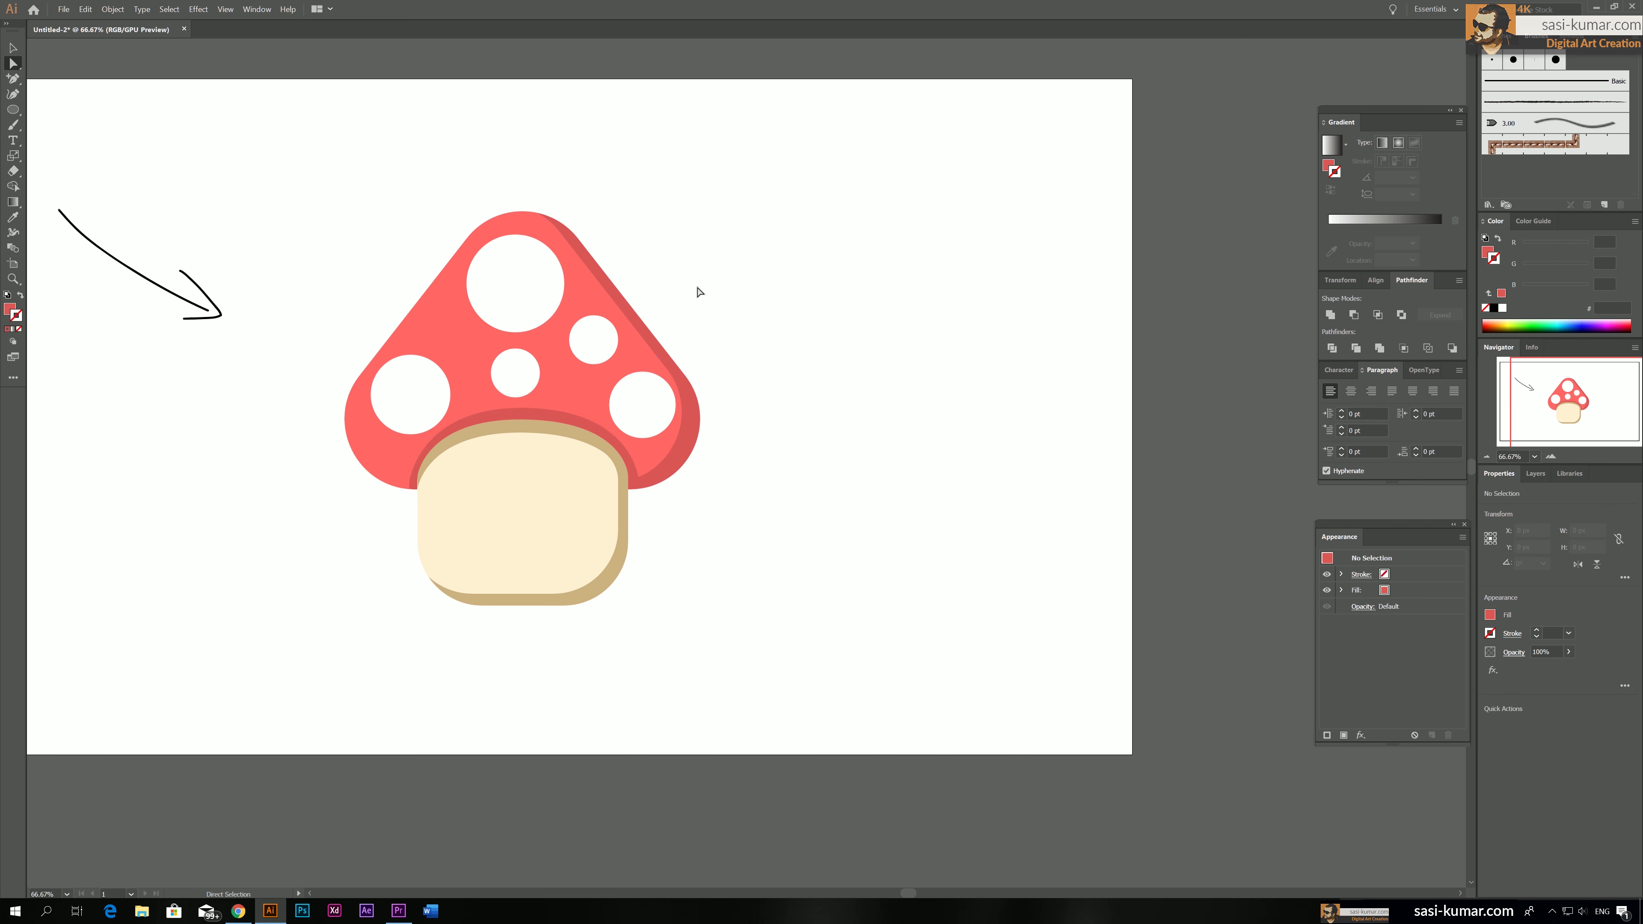
left_click_drag(696, 286, 771, 309)
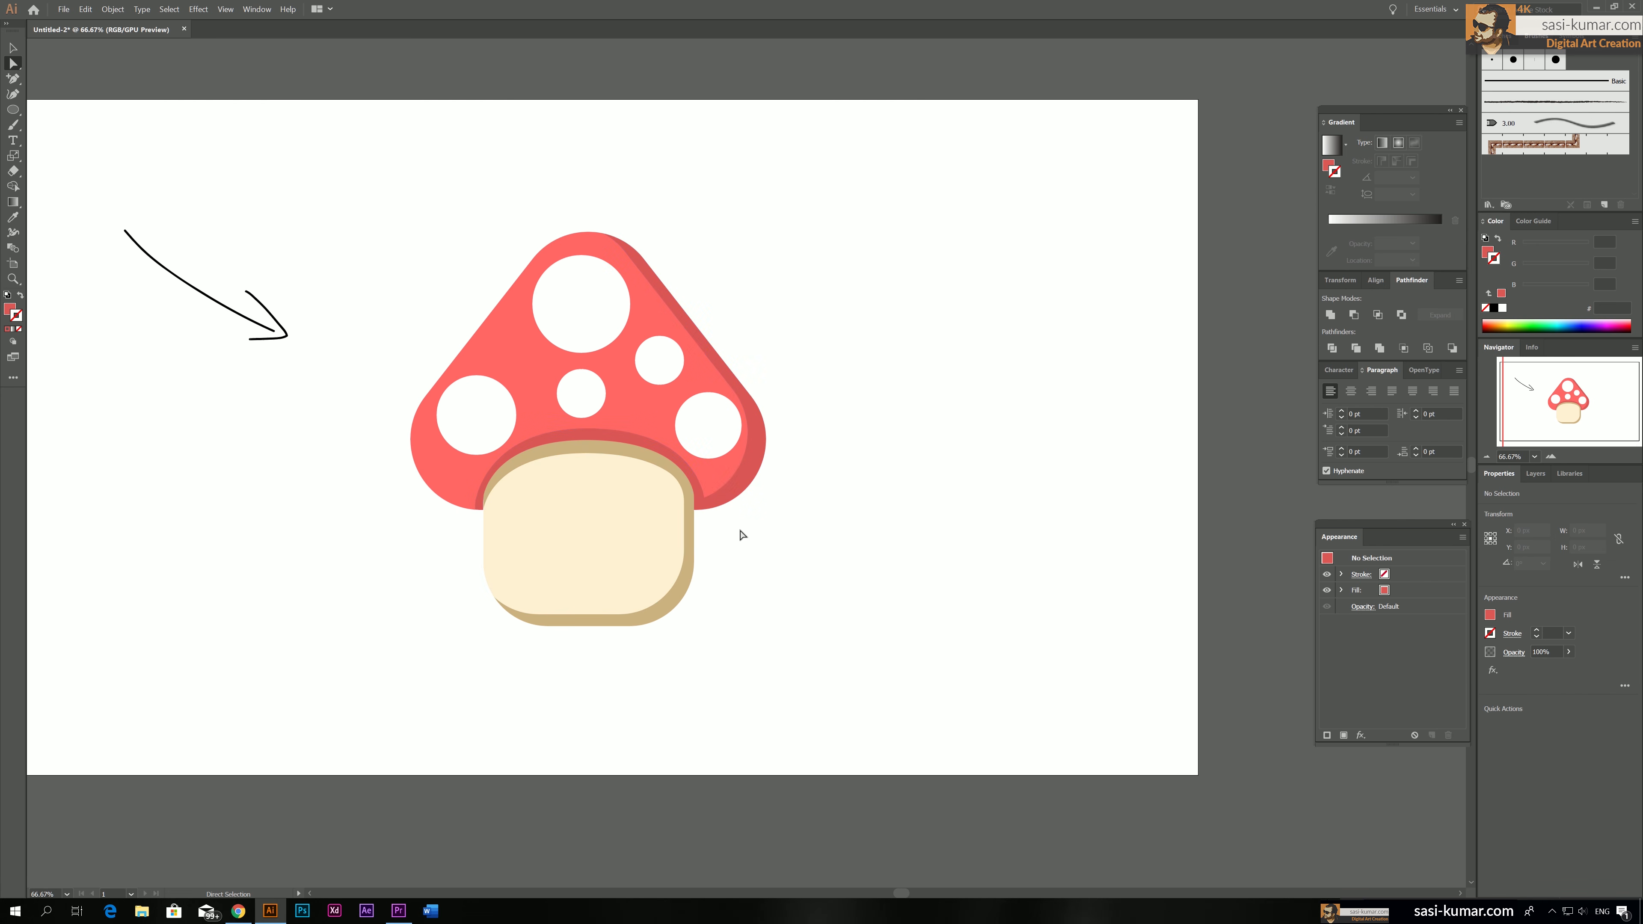
Round the sharp inner corner of the united cap shadow, where the stem strip meets the side shadow
scroll(811, 592, "up", 5)
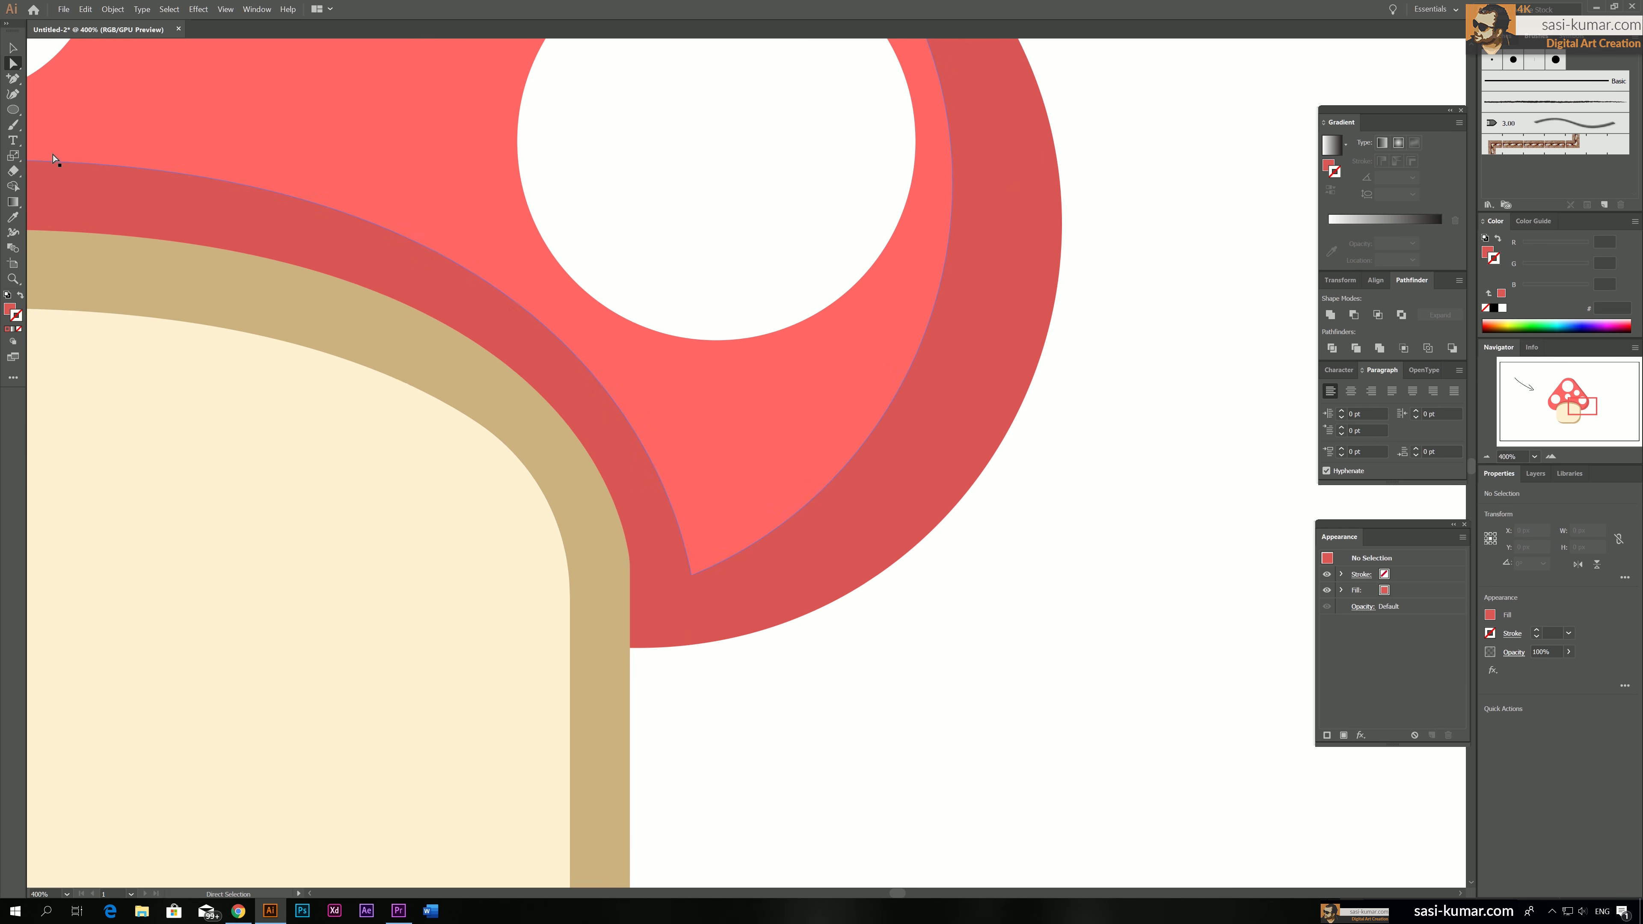
left_click(694, 572)
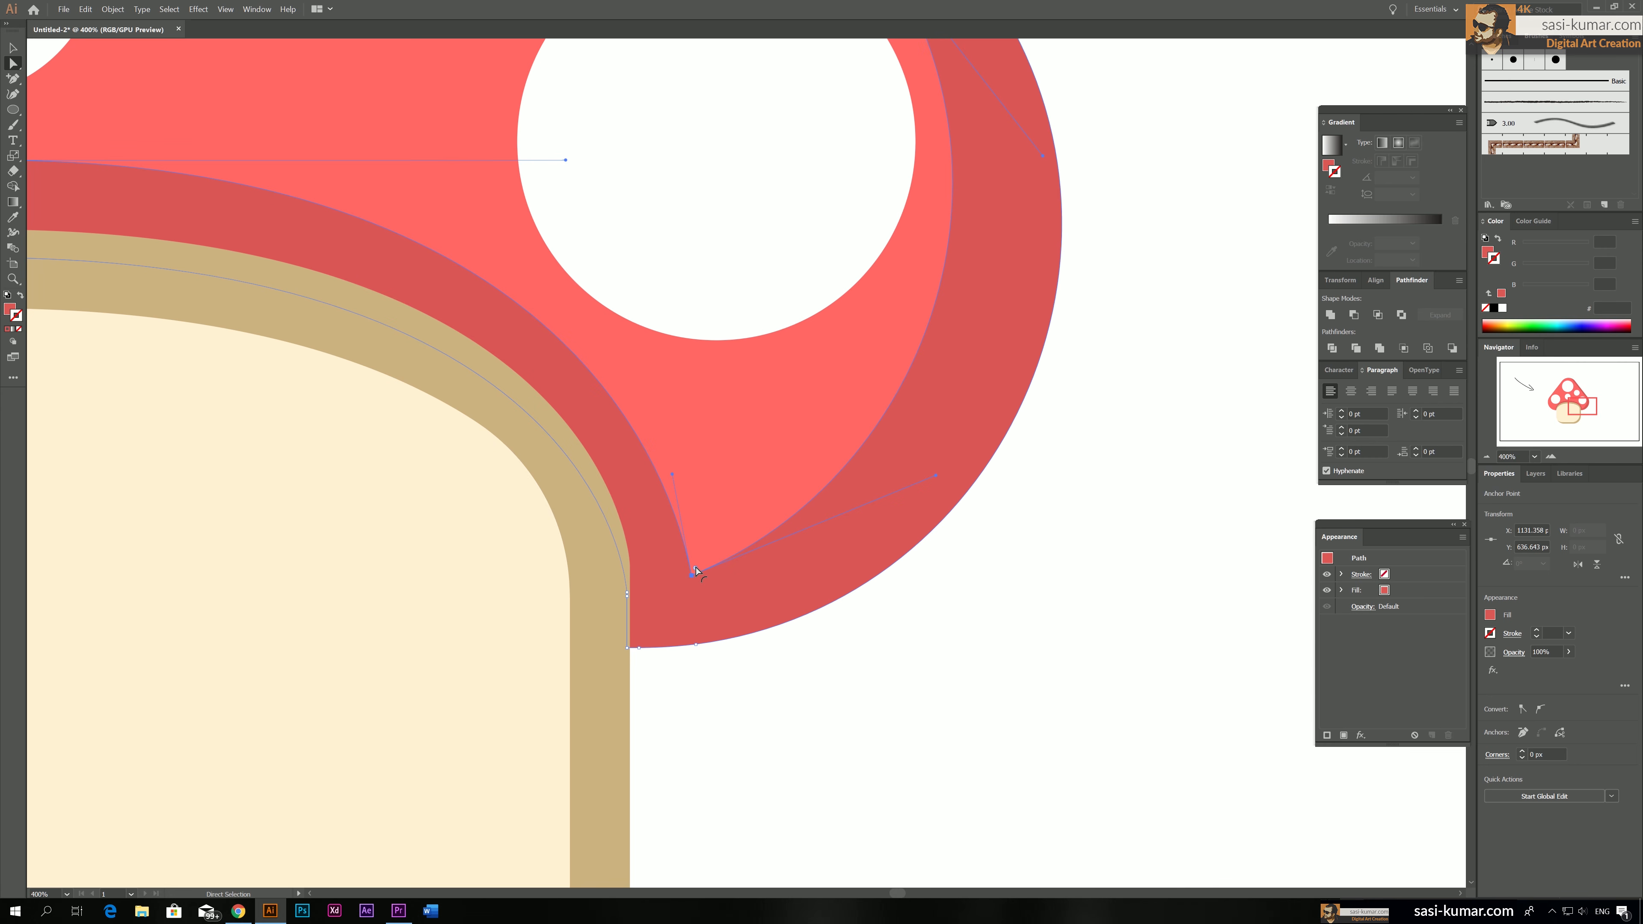
left_click_drag(696, 569, 711, 440)
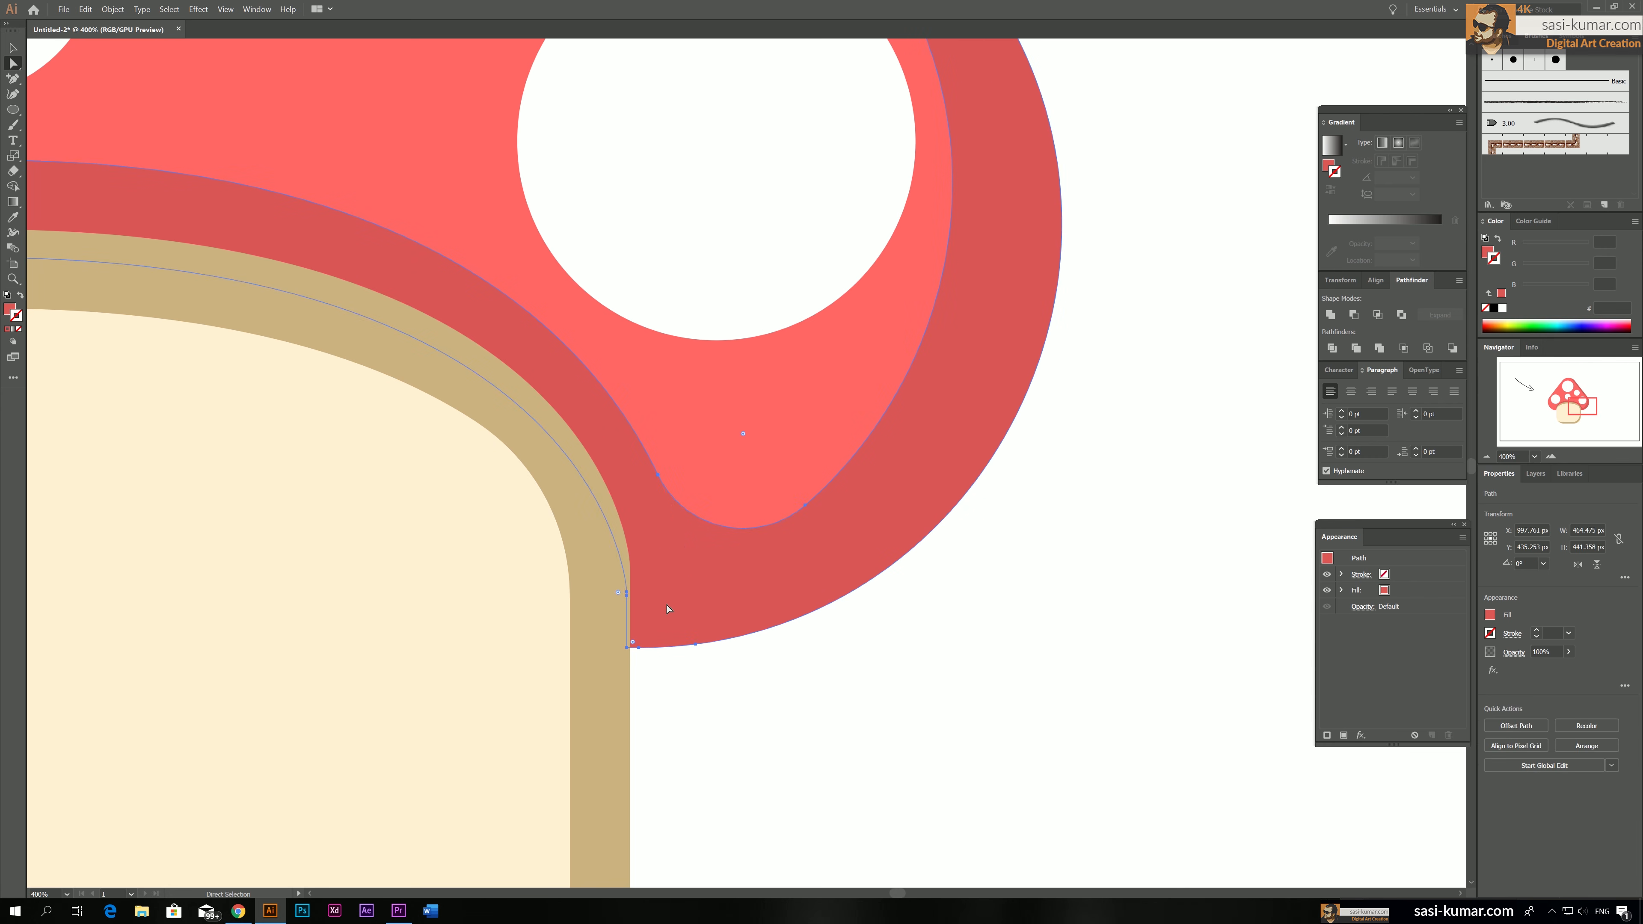
left_click(1058, 517)
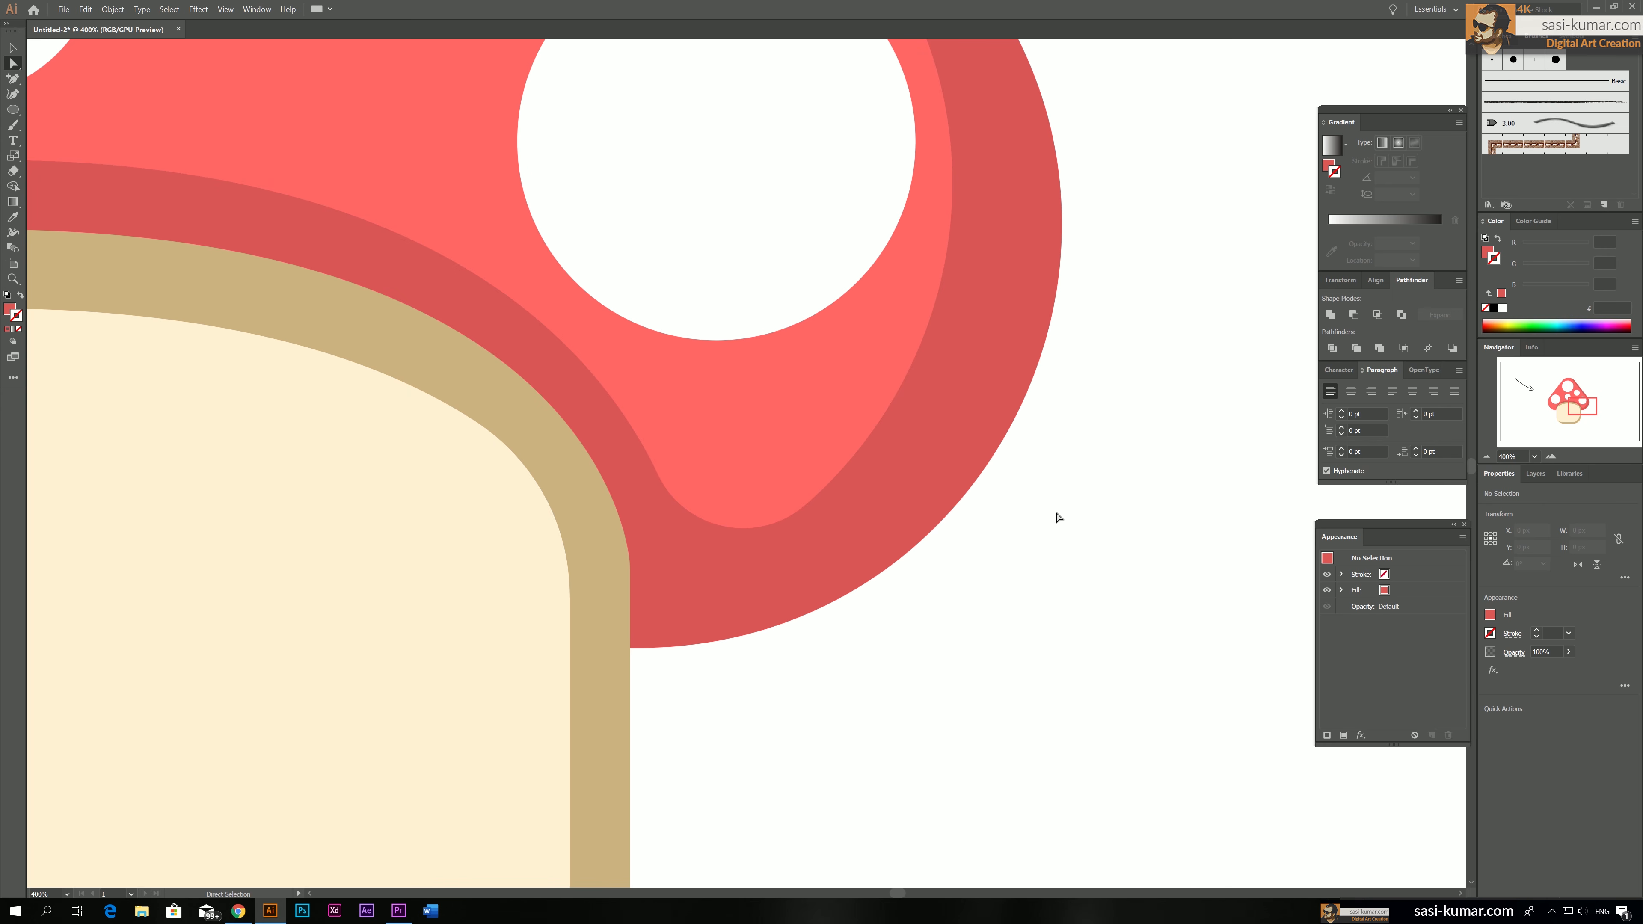
Examine the whole mushroom and its united cap shadow at different magnifications
key("ctrl+minus")
key("ctrl+minus")
key("ctrl+minus")
key("ctrl+minus")
left_click_drag(913, 512, 982, 555)
key("ctrl+minus")
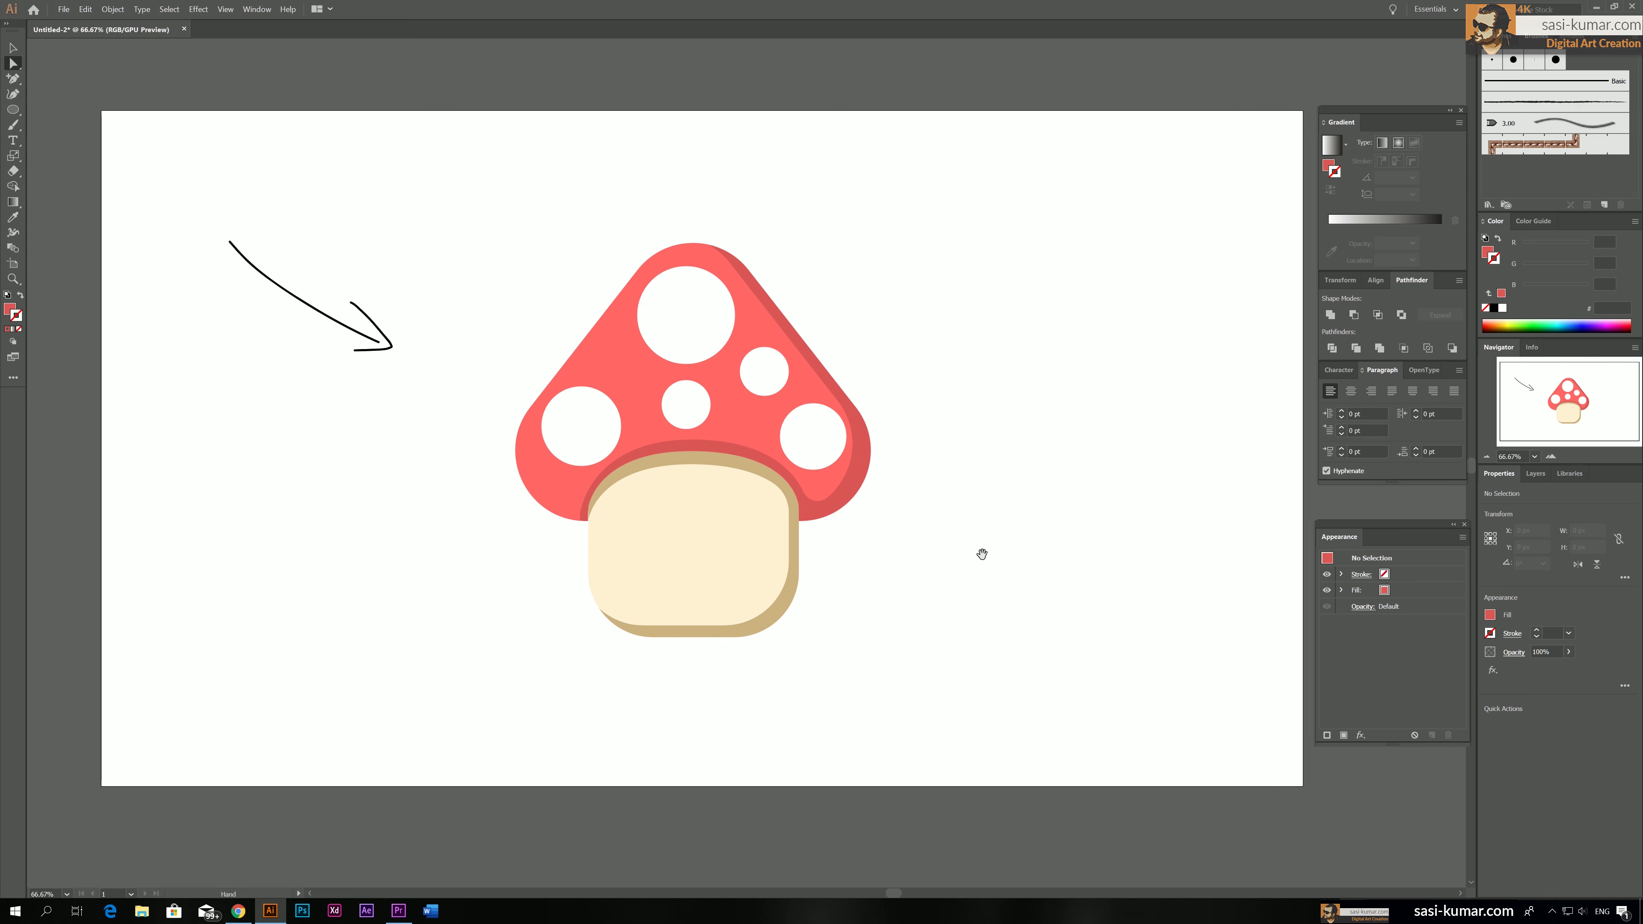
key("ctrl+plus")
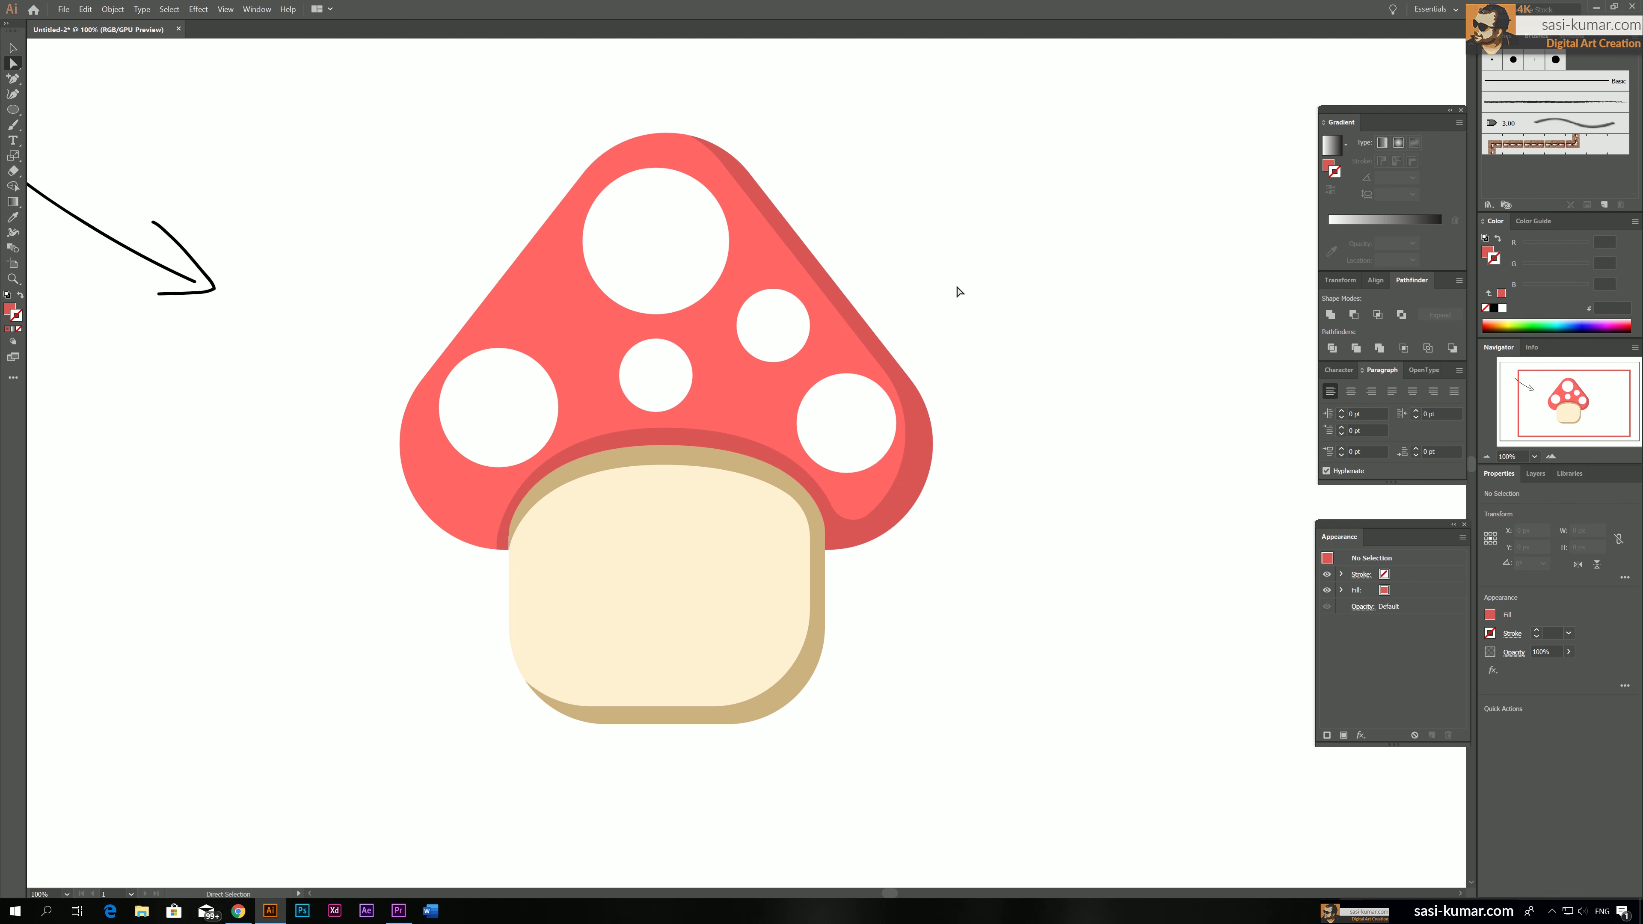
left_click_drag(924, 243, 994, 248)
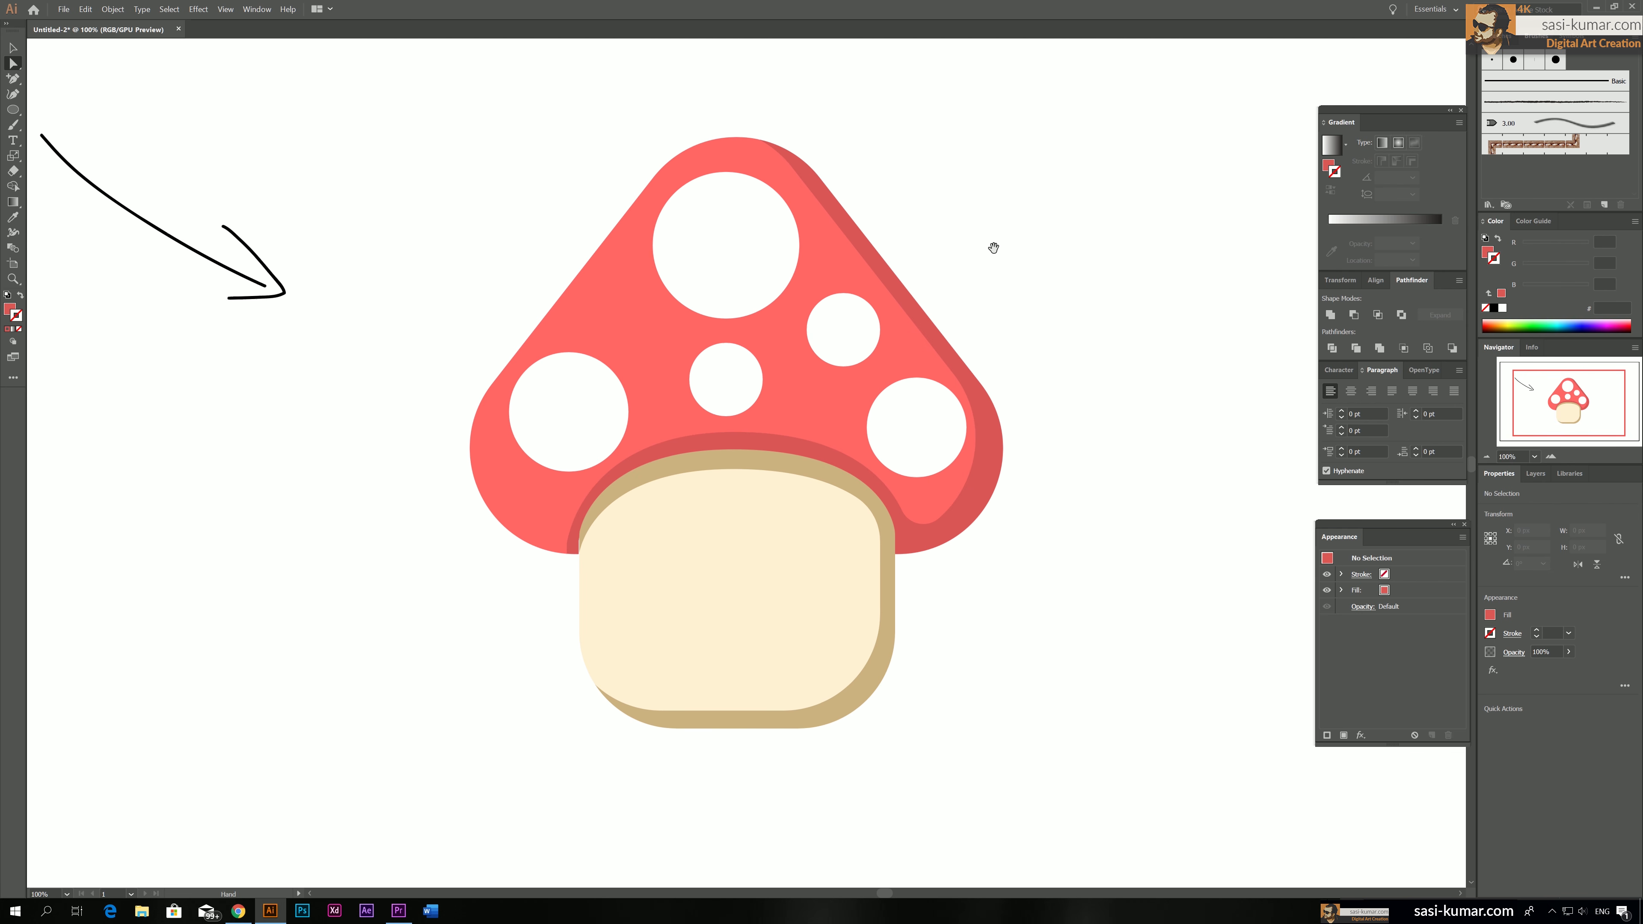
key("ctrl+minus")
key("ctrl+minus")
key("ctrl+minus")
key("ctrl+plus")
key("ctrl+plus")
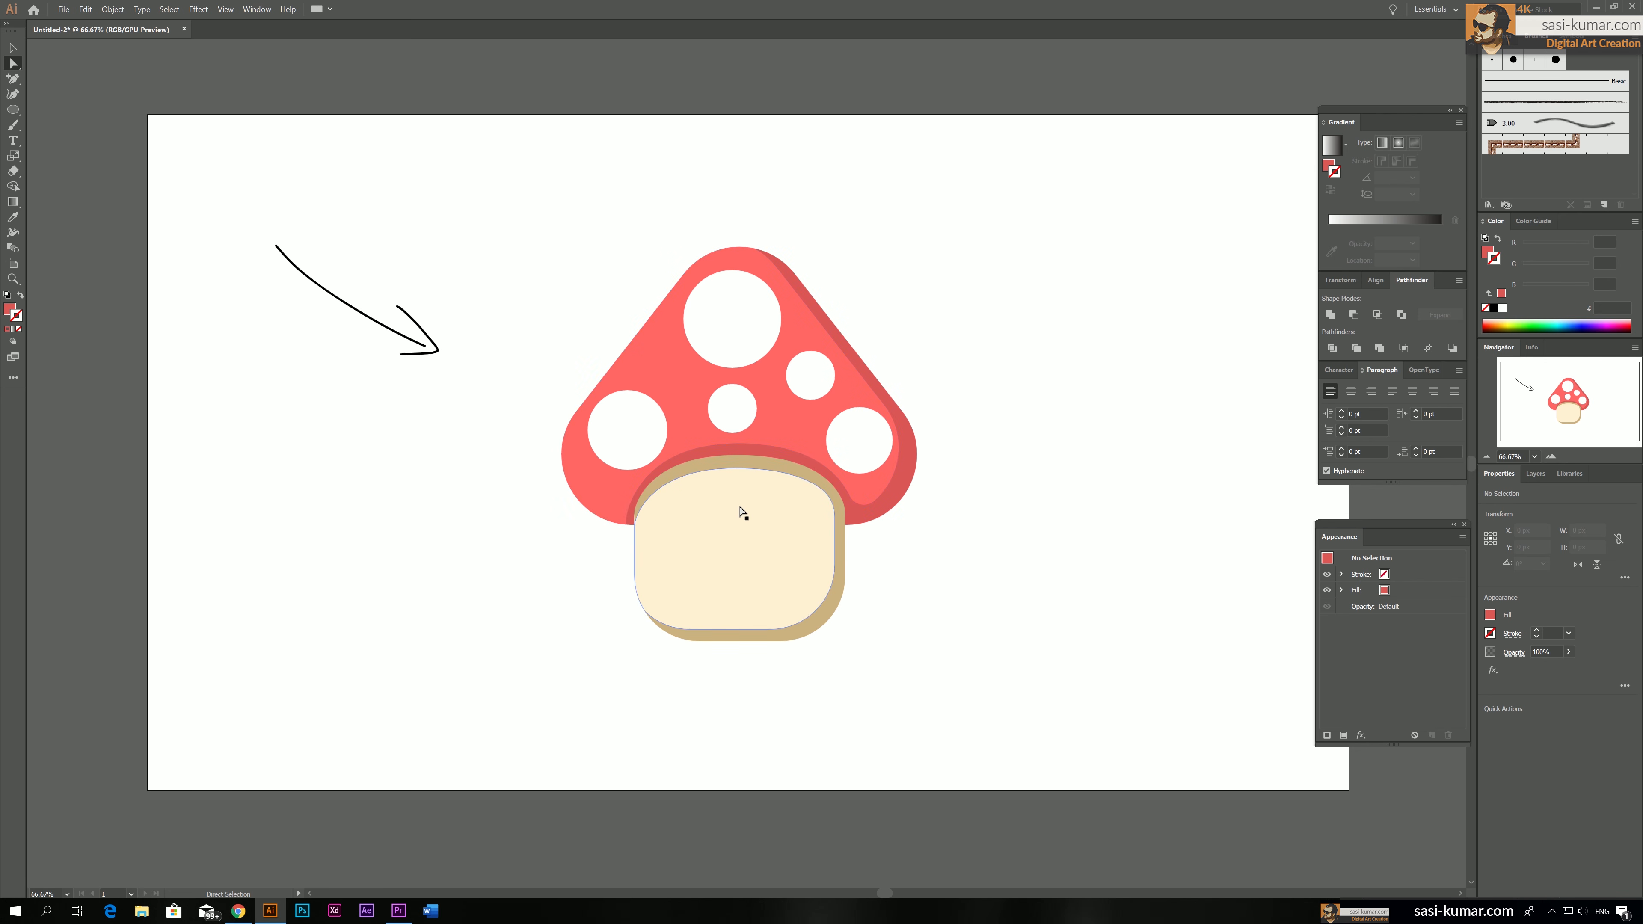
Draw a slanted line about 56 px wide and 69 px high inside the cap's left edge, with a white stroke and no fill
left_click_drag(16, 113, 59, 176)
key("backslash")
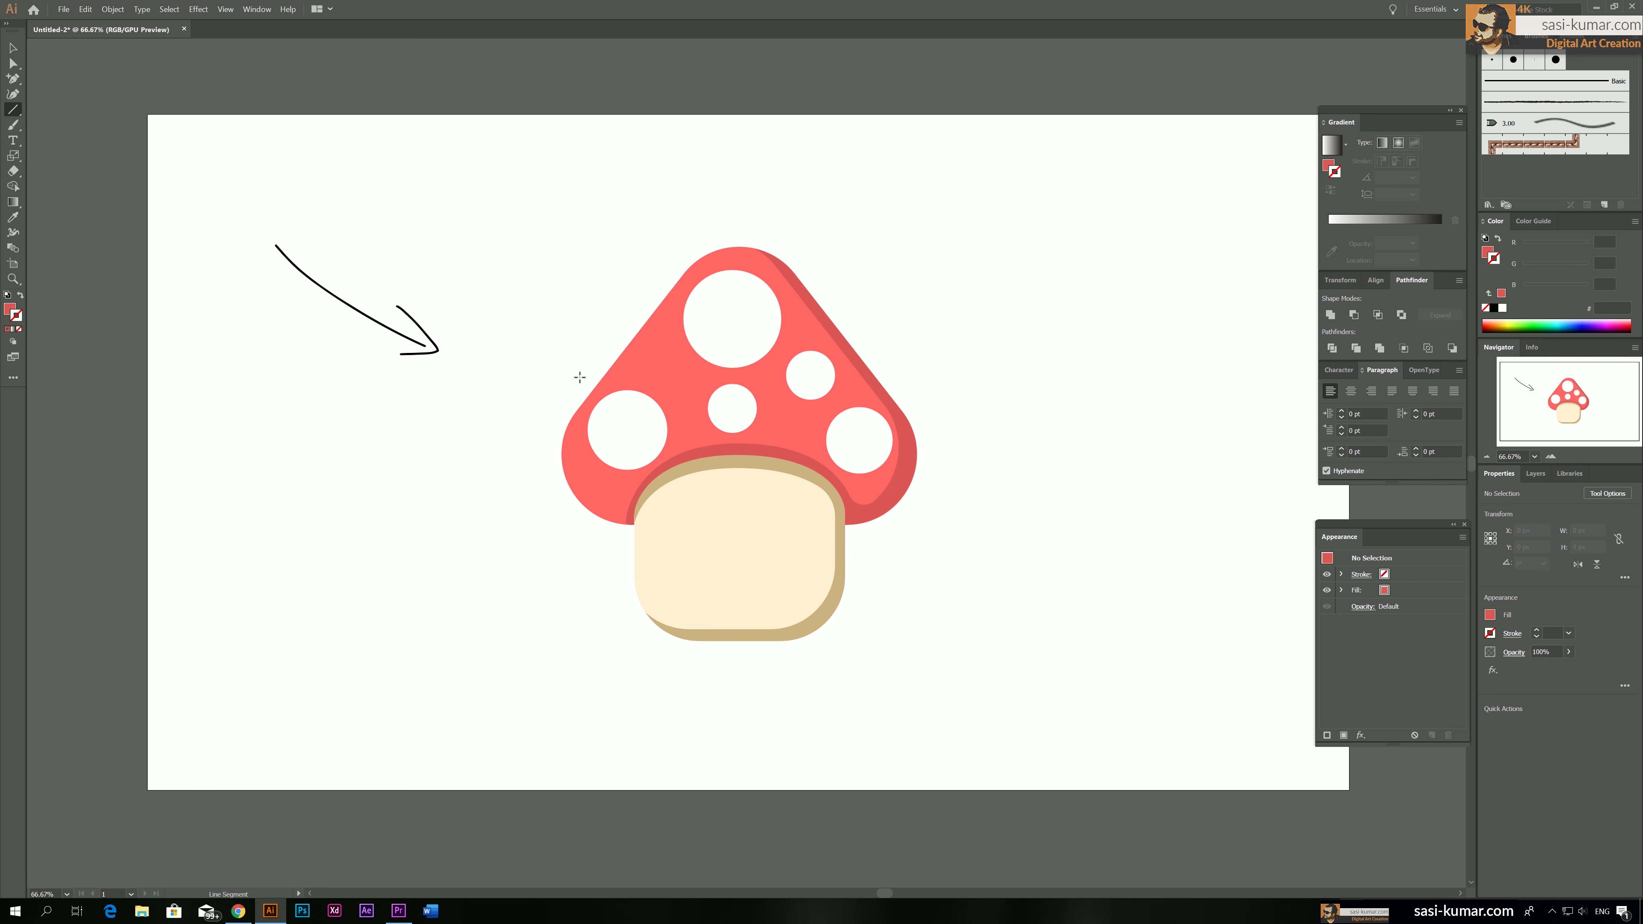
left_click_drag(613, 385, 648, 340)
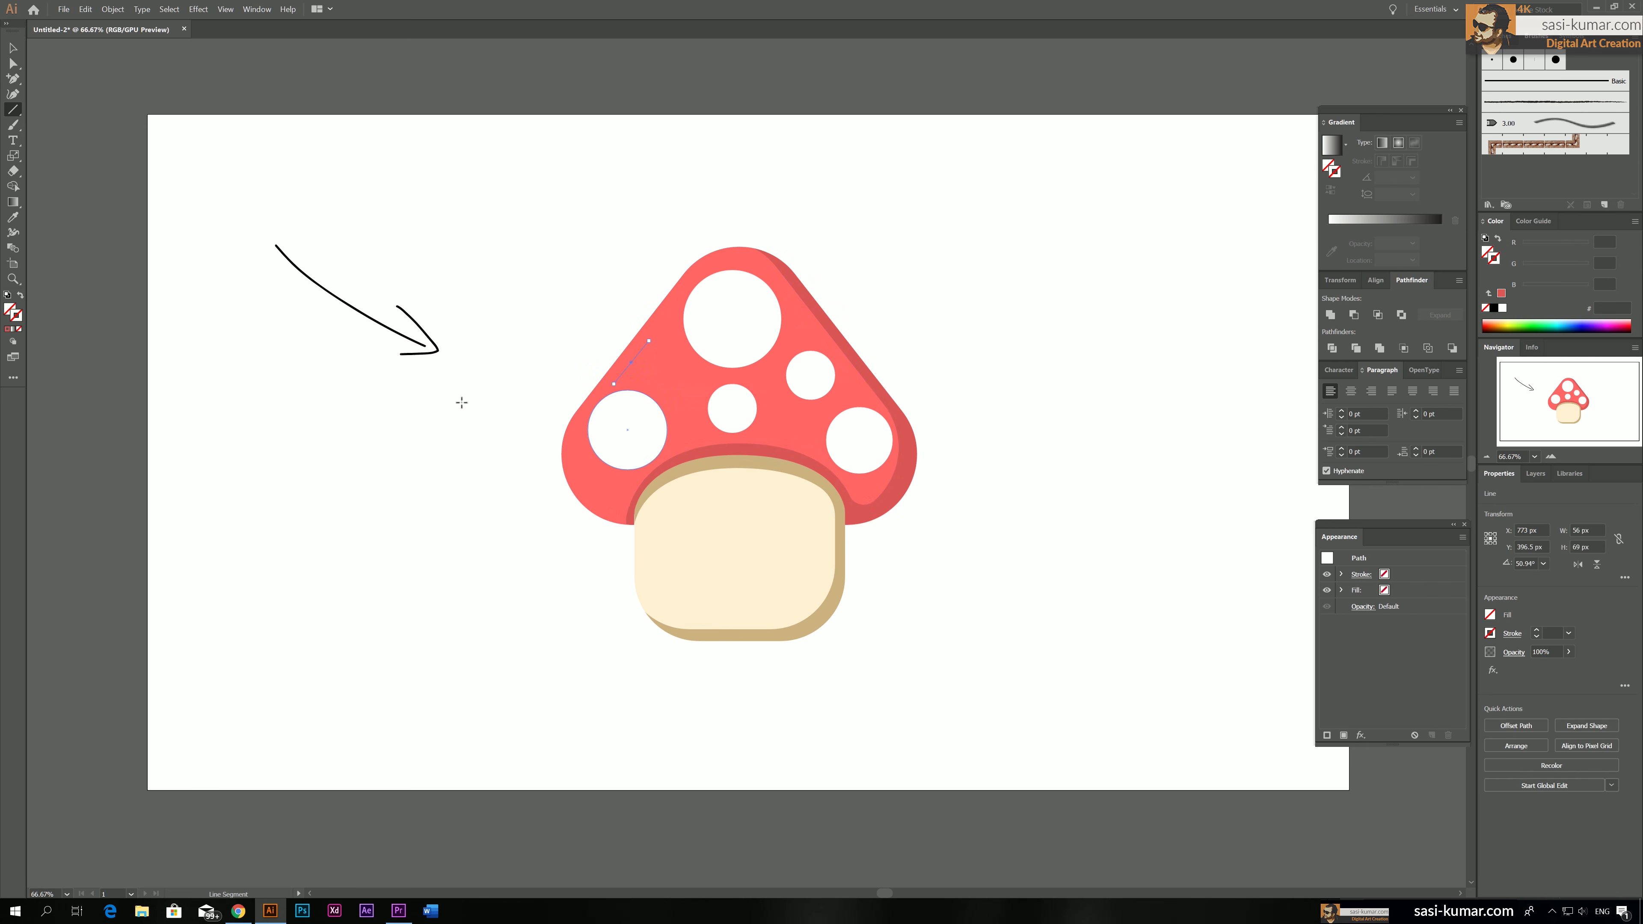
double_click(20, 319)
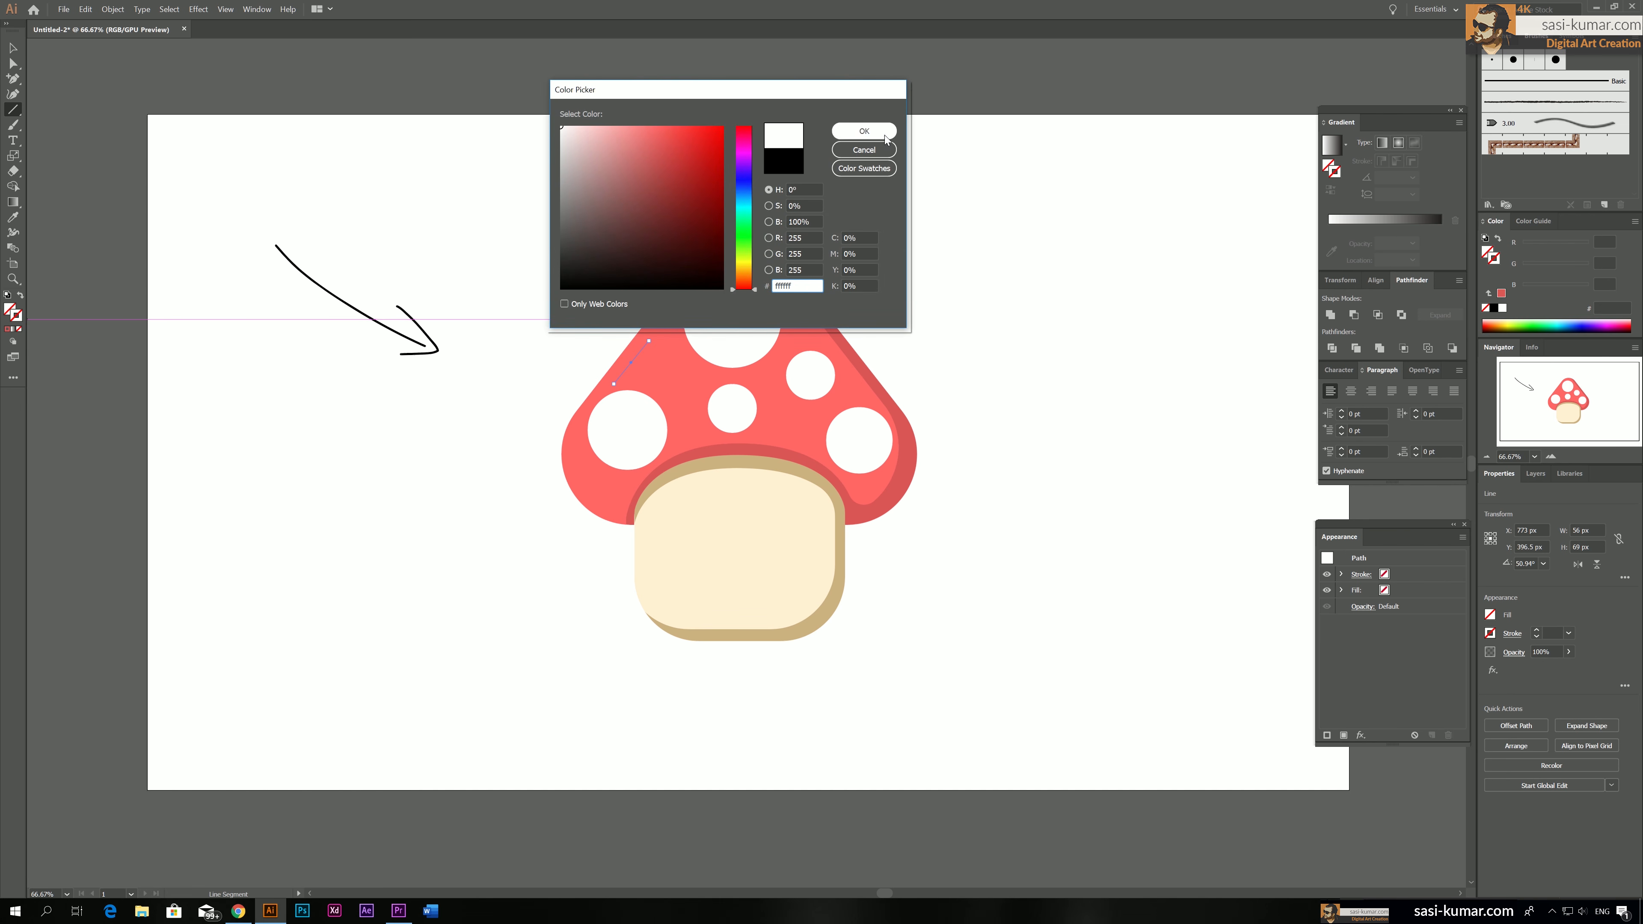
left_click(884, 133)
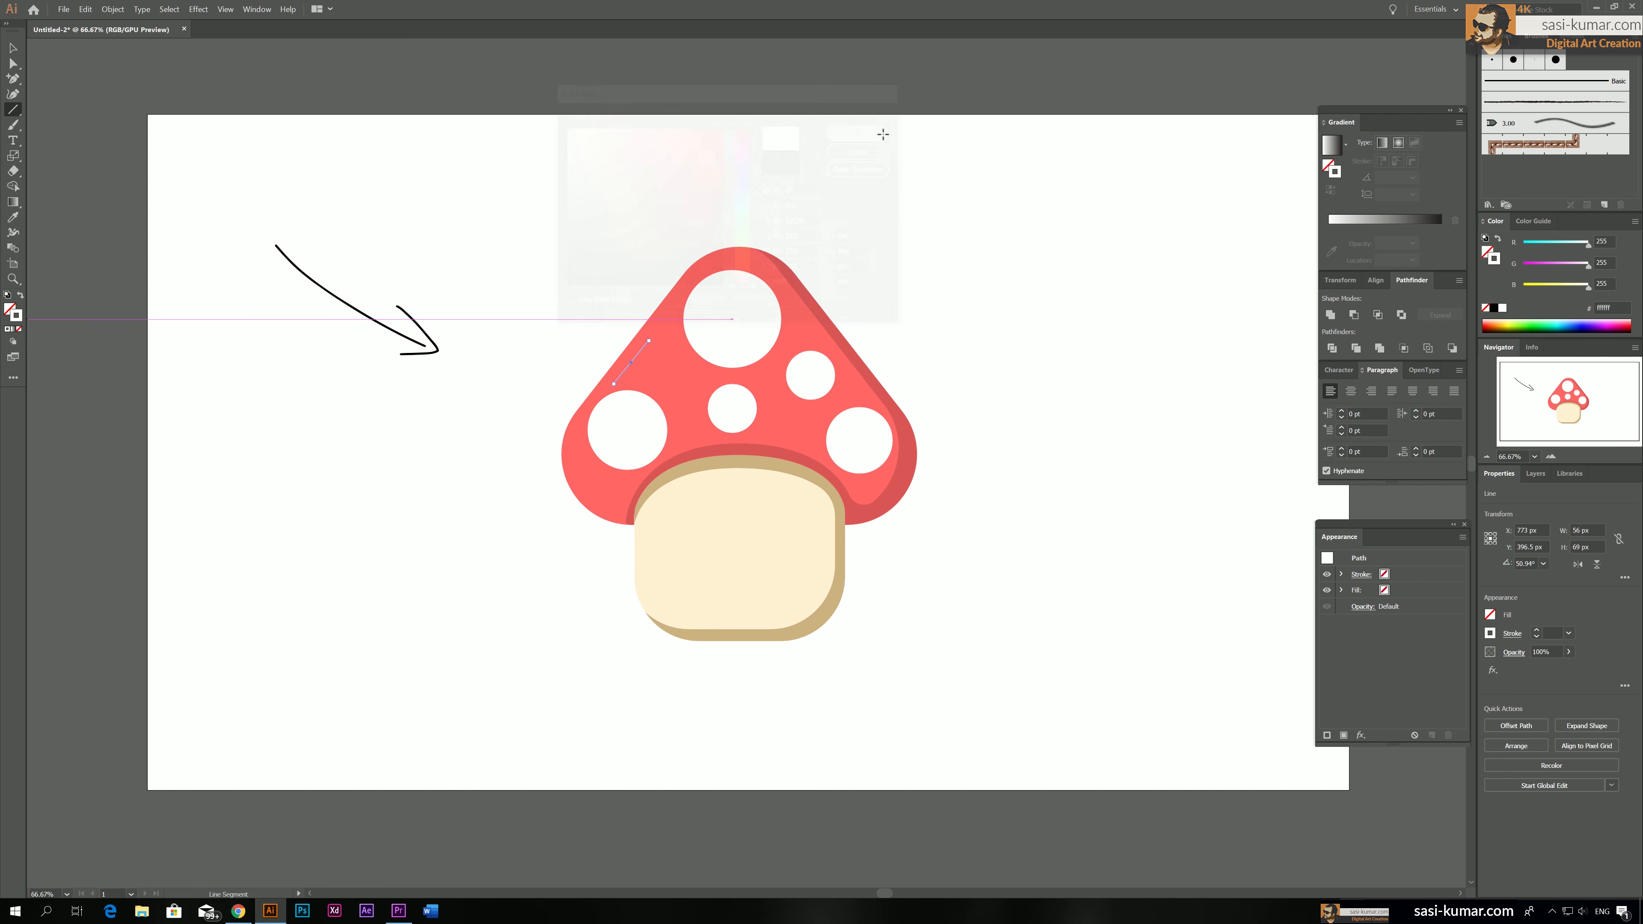
Set the white highlight line's stroke weight to 10 pt
left_click(1537, 629)
left_click(1537, 629)
left_click(1538, 629)
left_click(1537, 628)
left_click(1537, 628)
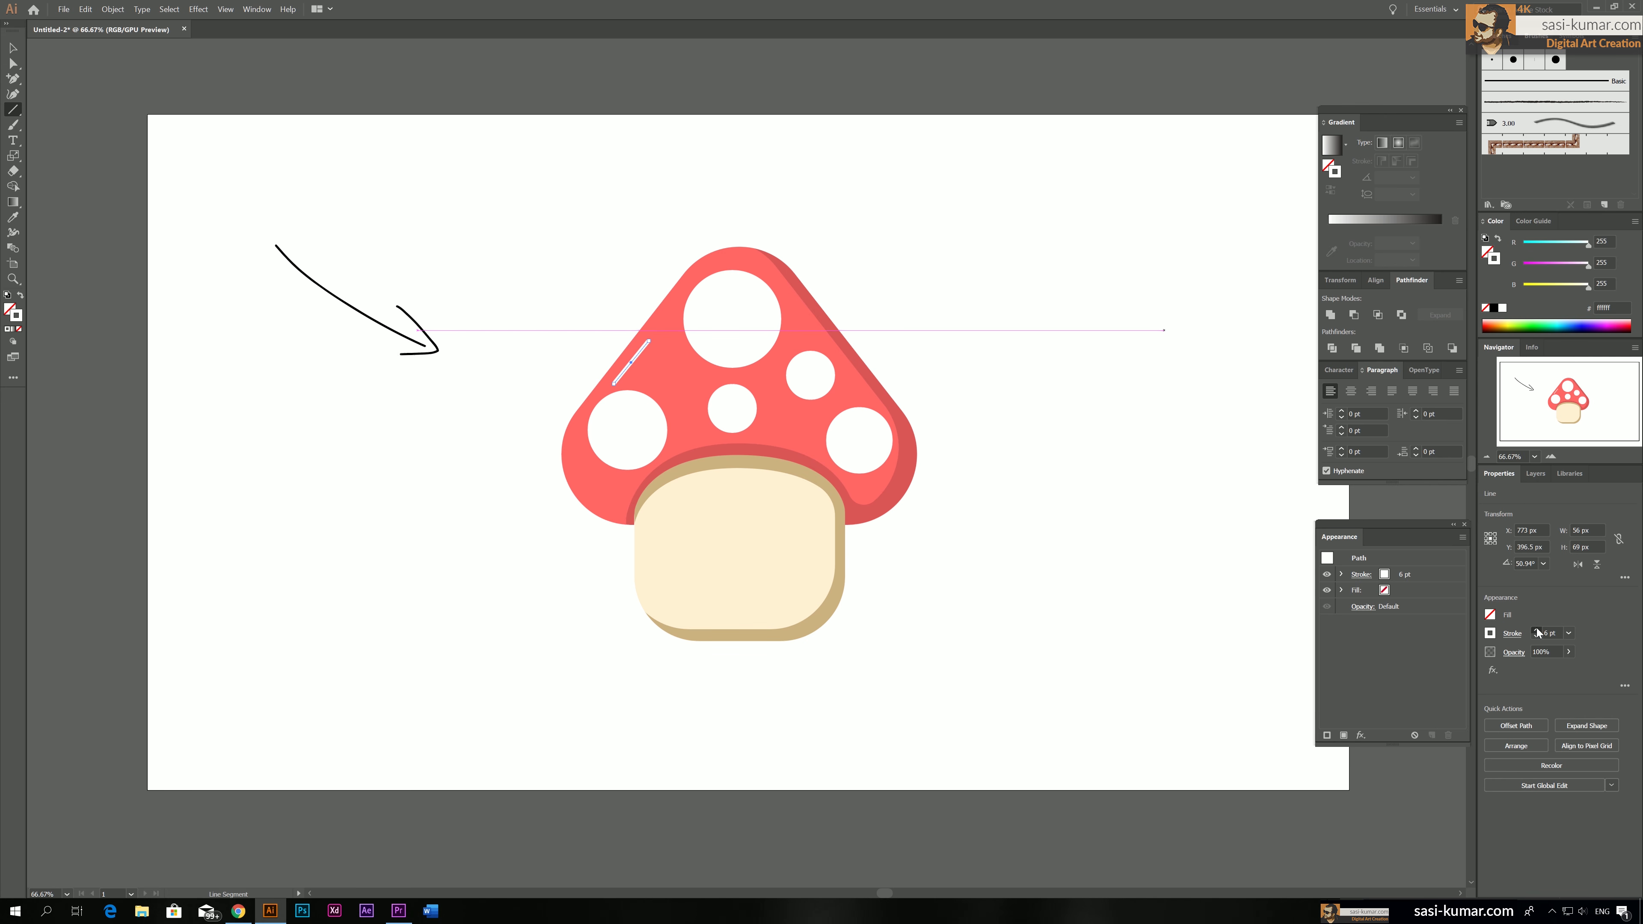
left_click(1537, 629)
left_click(1537, 628)
left_click(1538, 628)
left_click(1537, 629)
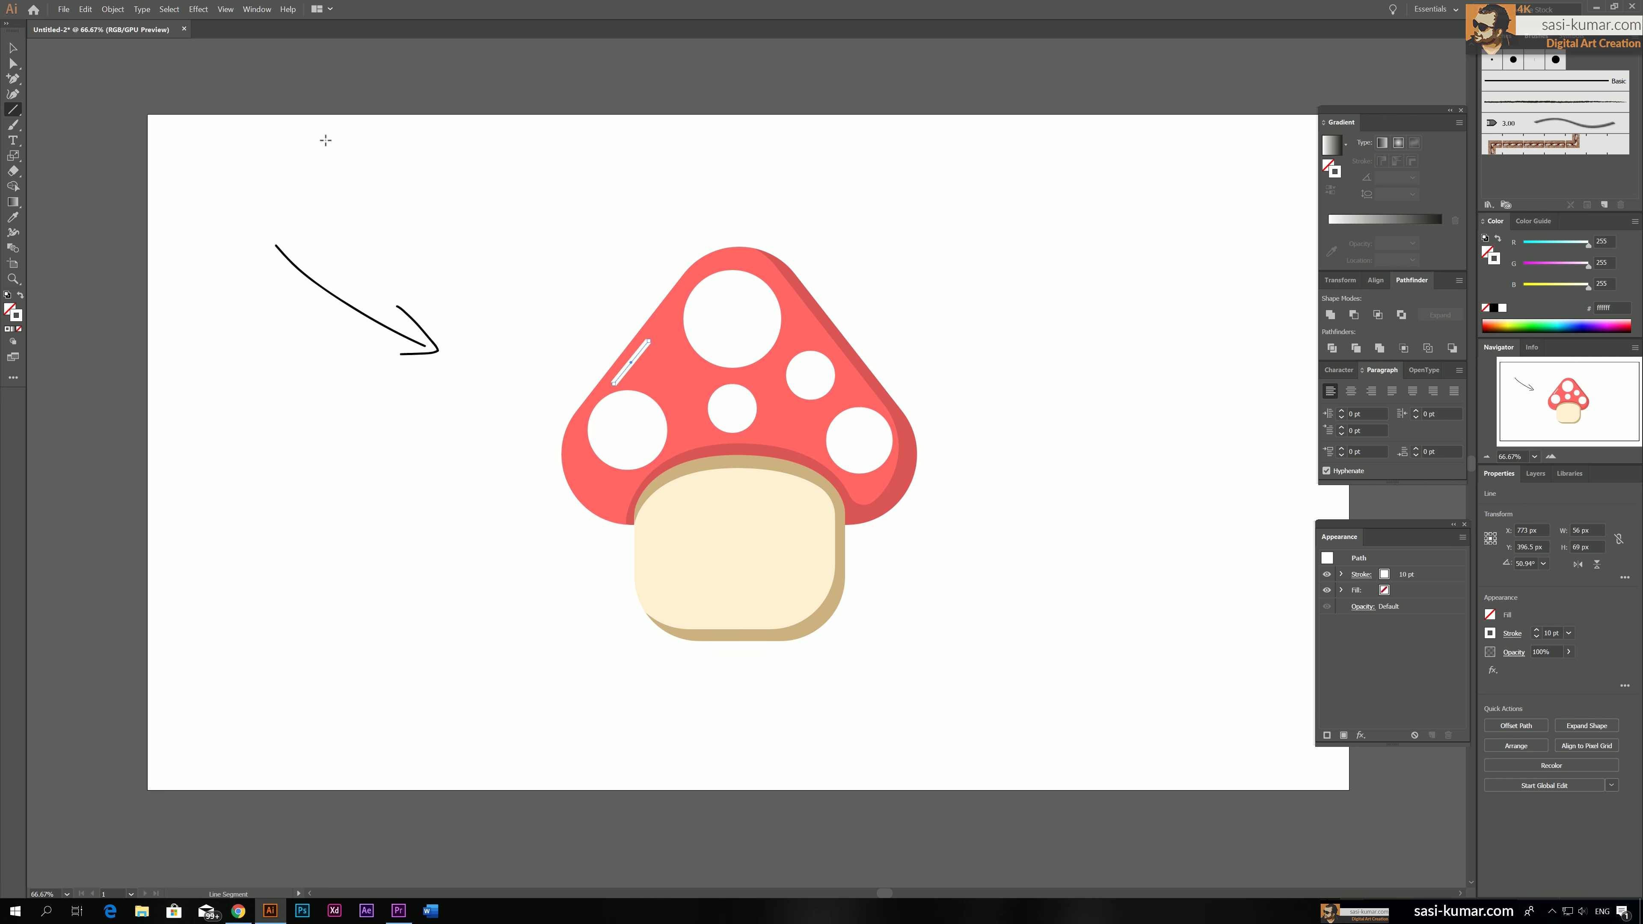
key("v")
left_click(777, 187)
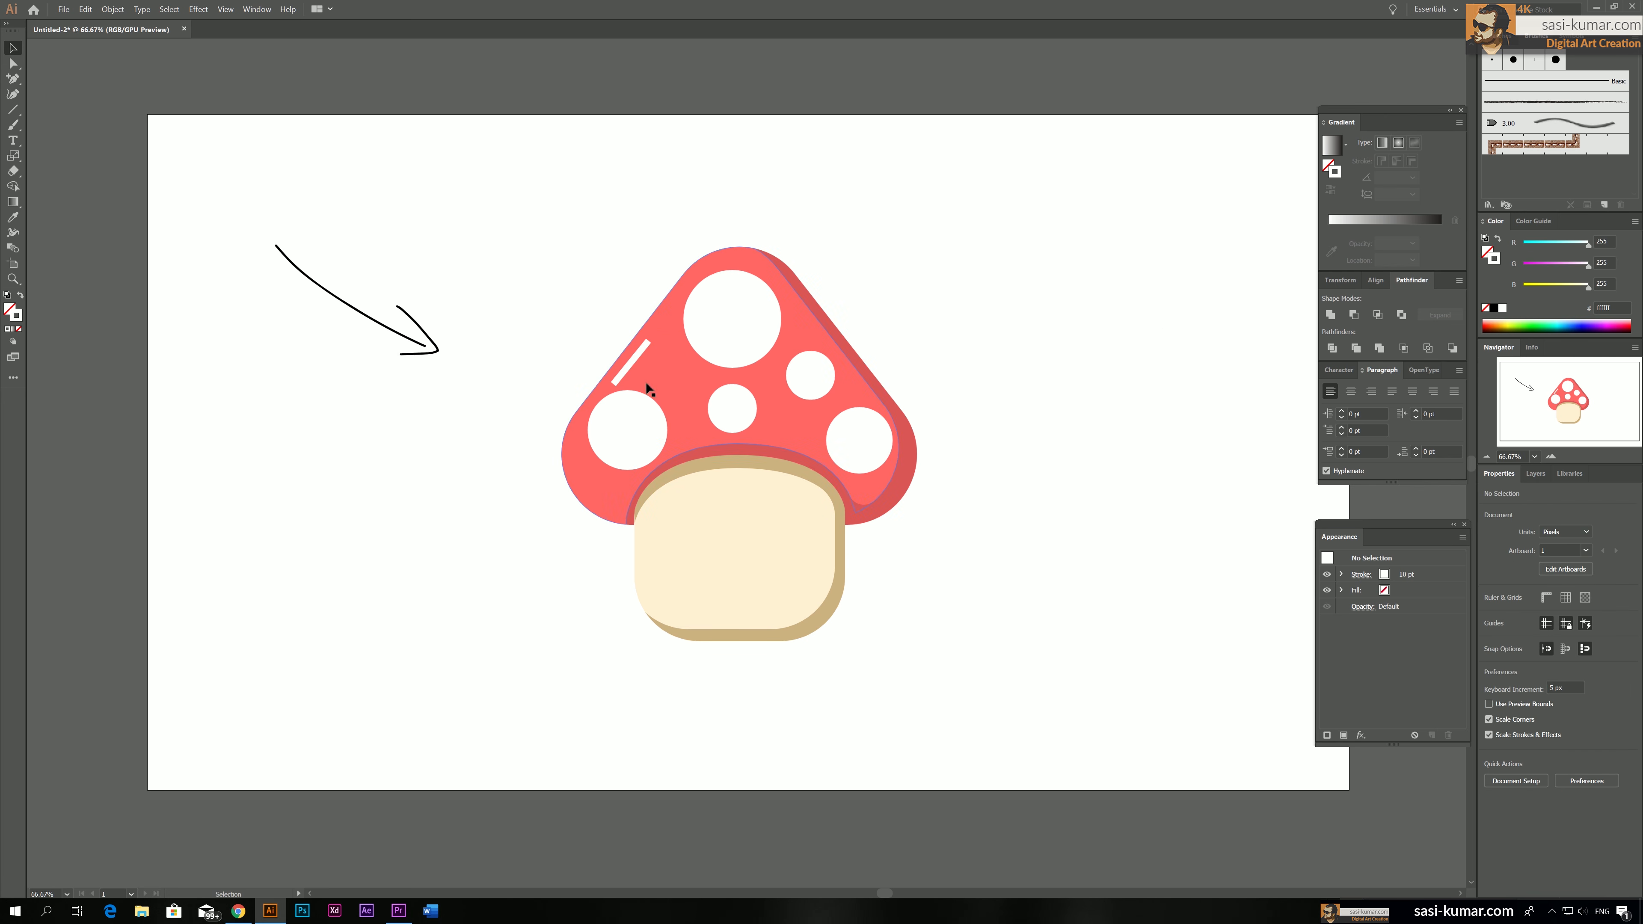
Give the highlight line's stroke round caps
left_click(637, 357)
double_click(636, 357)
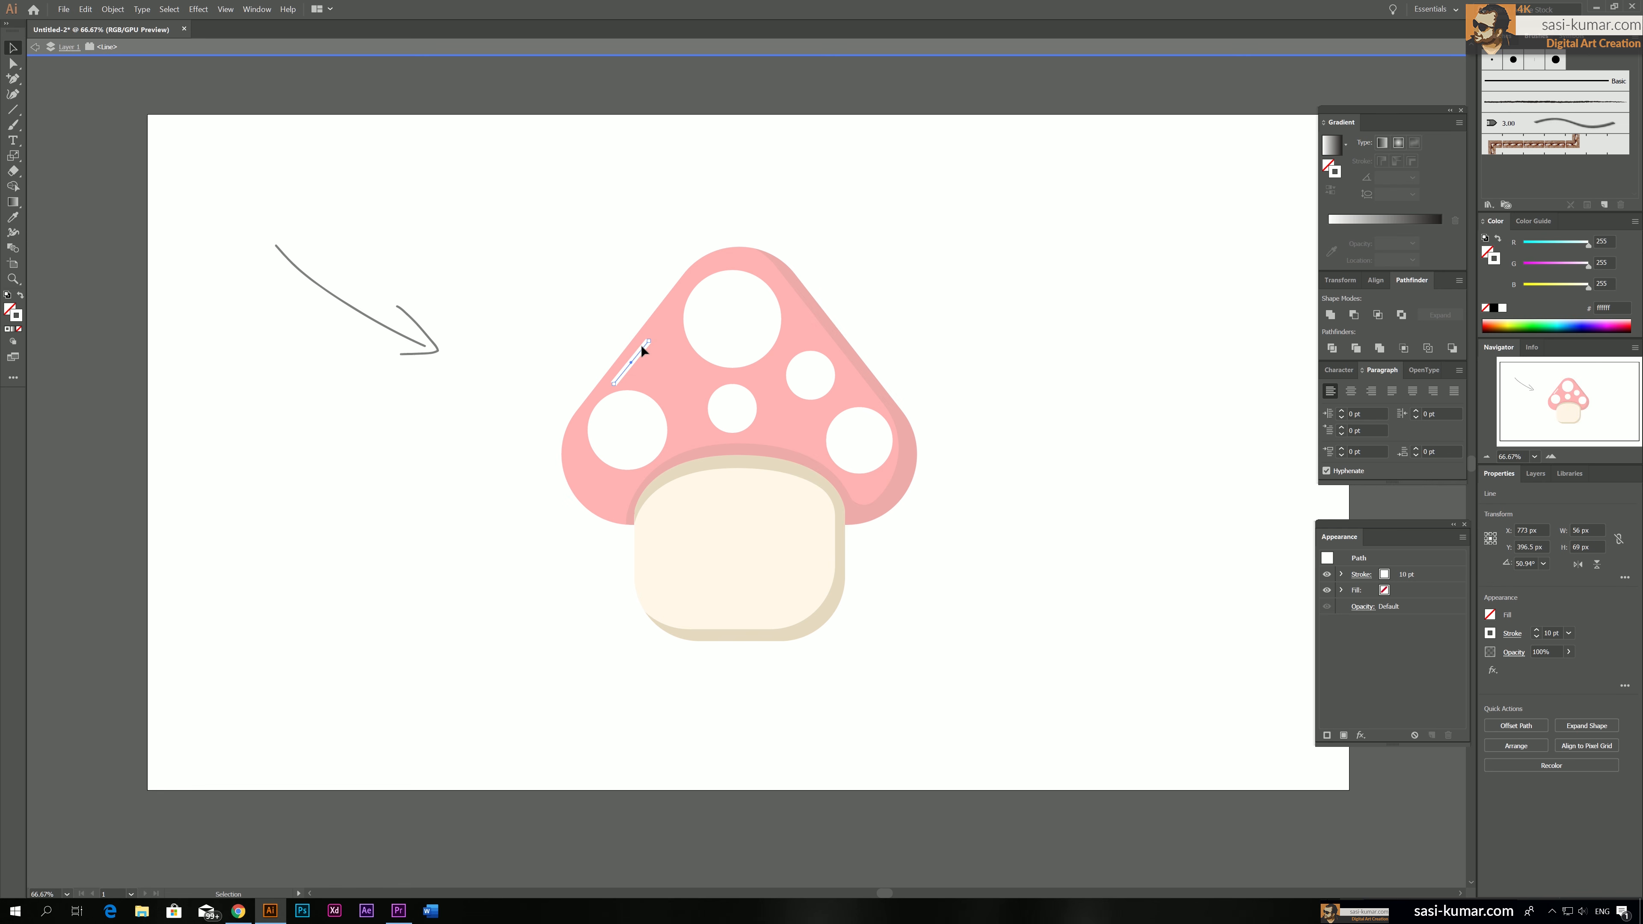
key("ctrl+equal")
key("ctrl+equal")
key("ctrl+equal")
key("ctrl+equal")
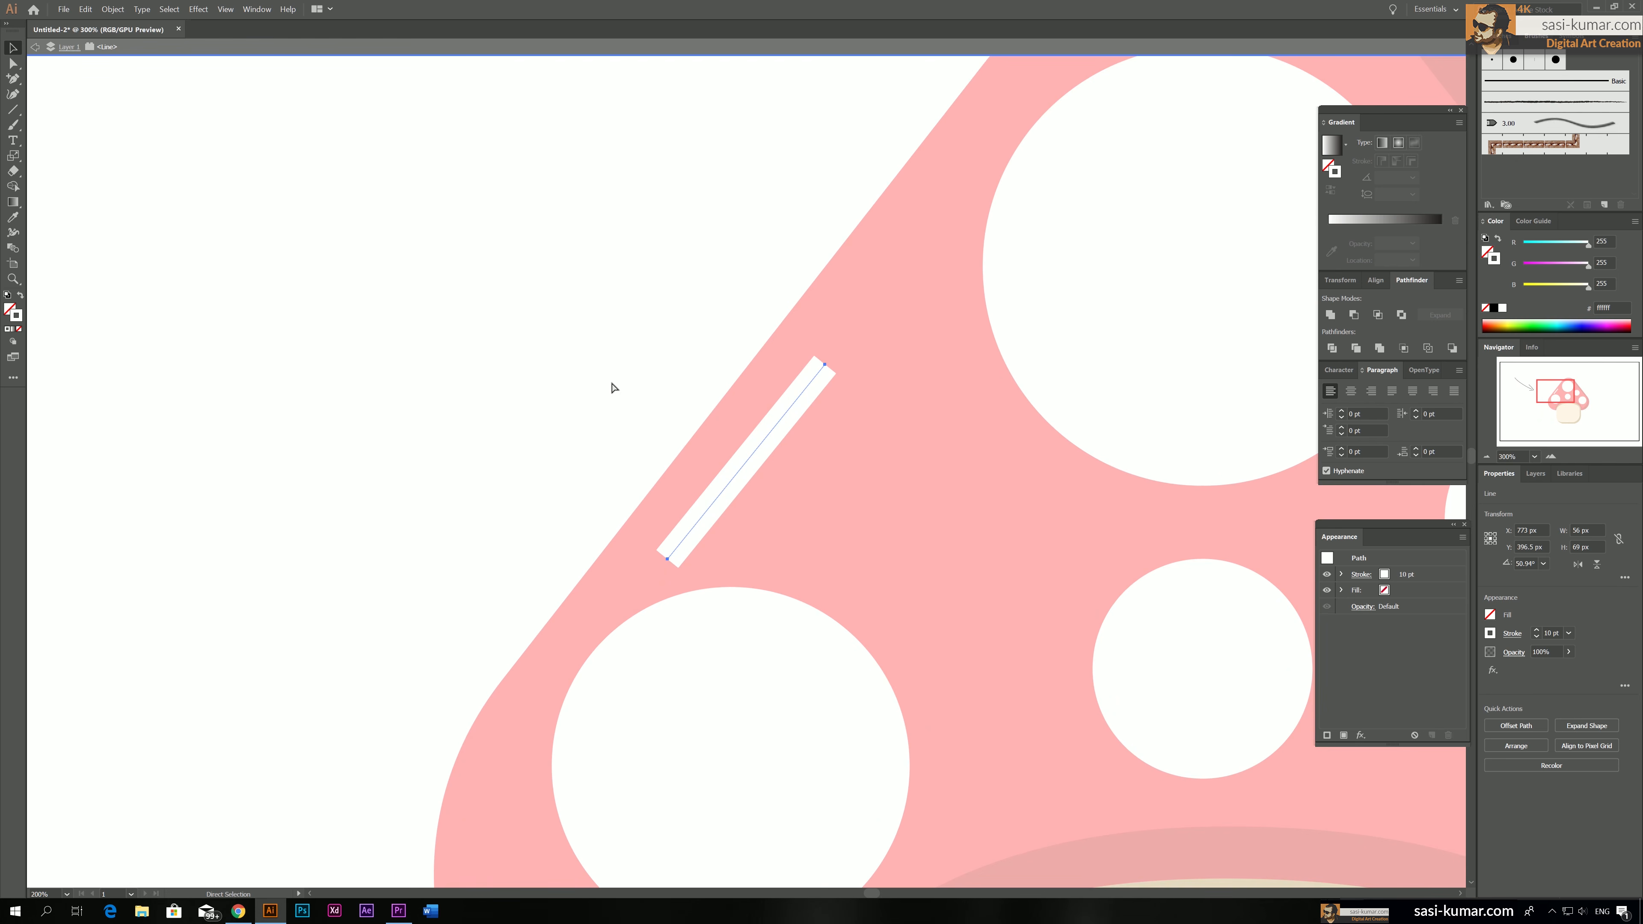
left_click(1514, 634)
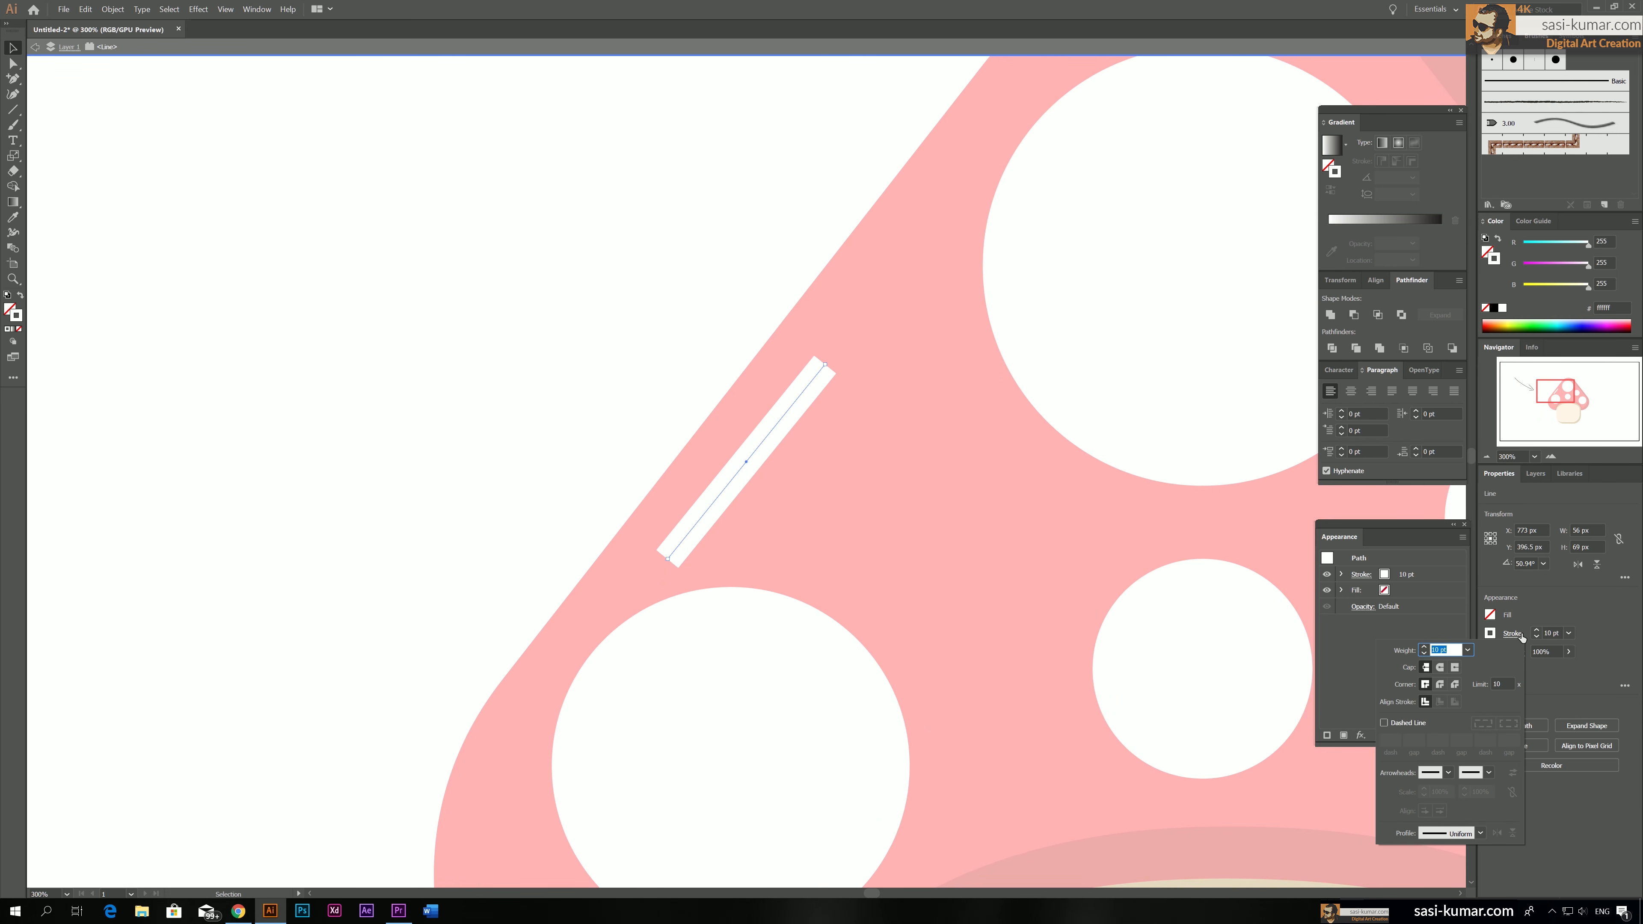
left_click(1440, 668)
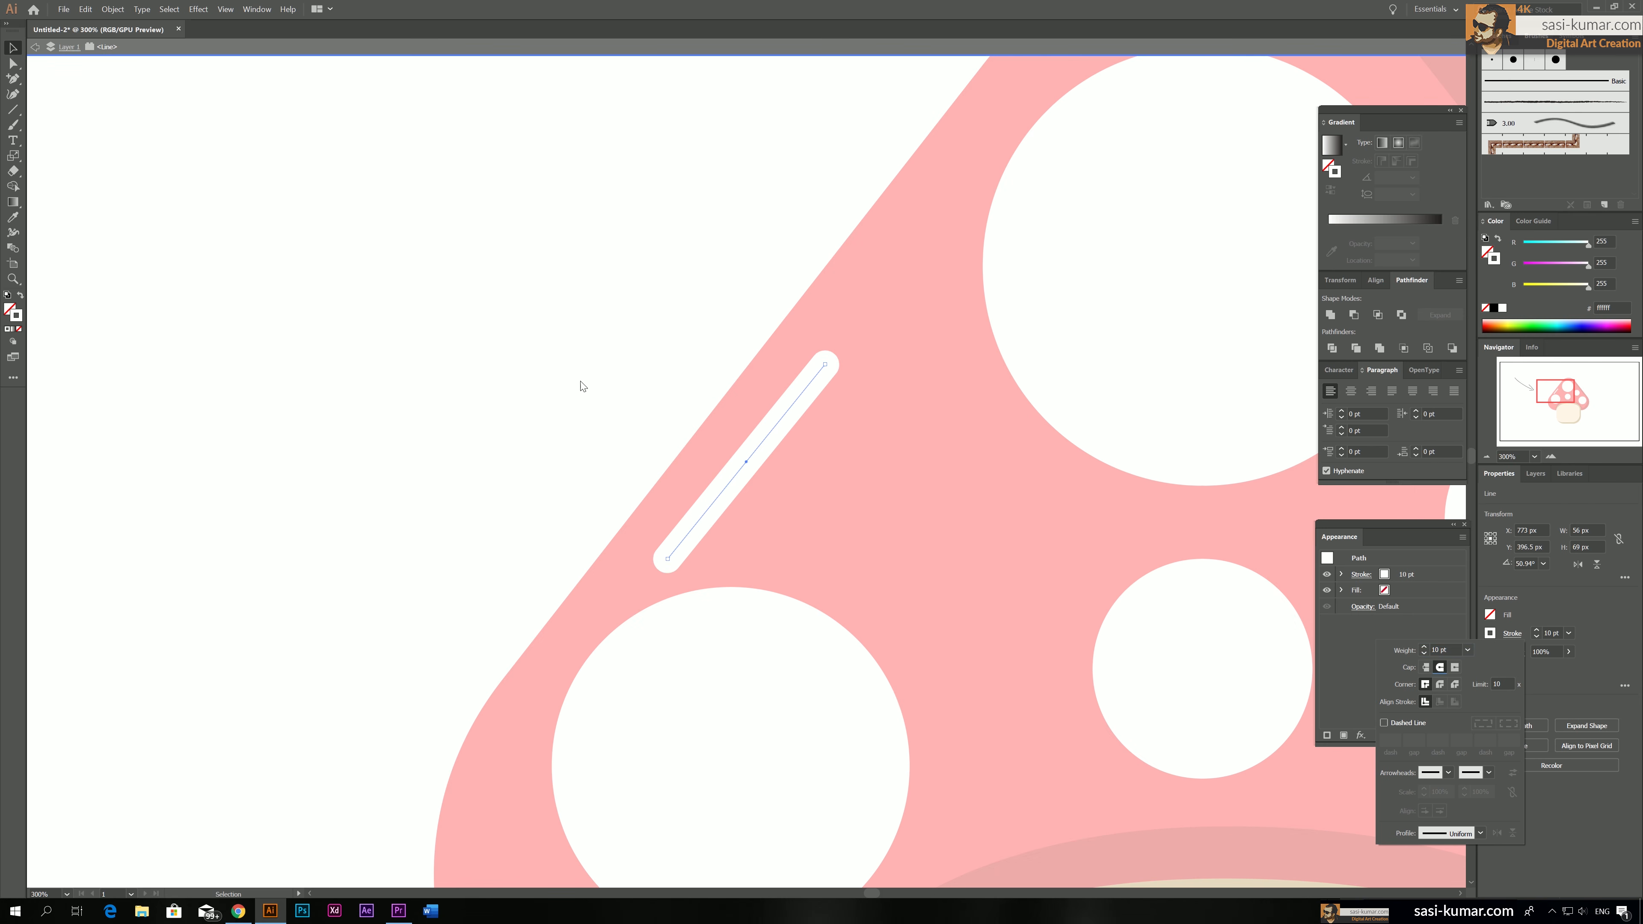
key("Escape")
key("Escape")
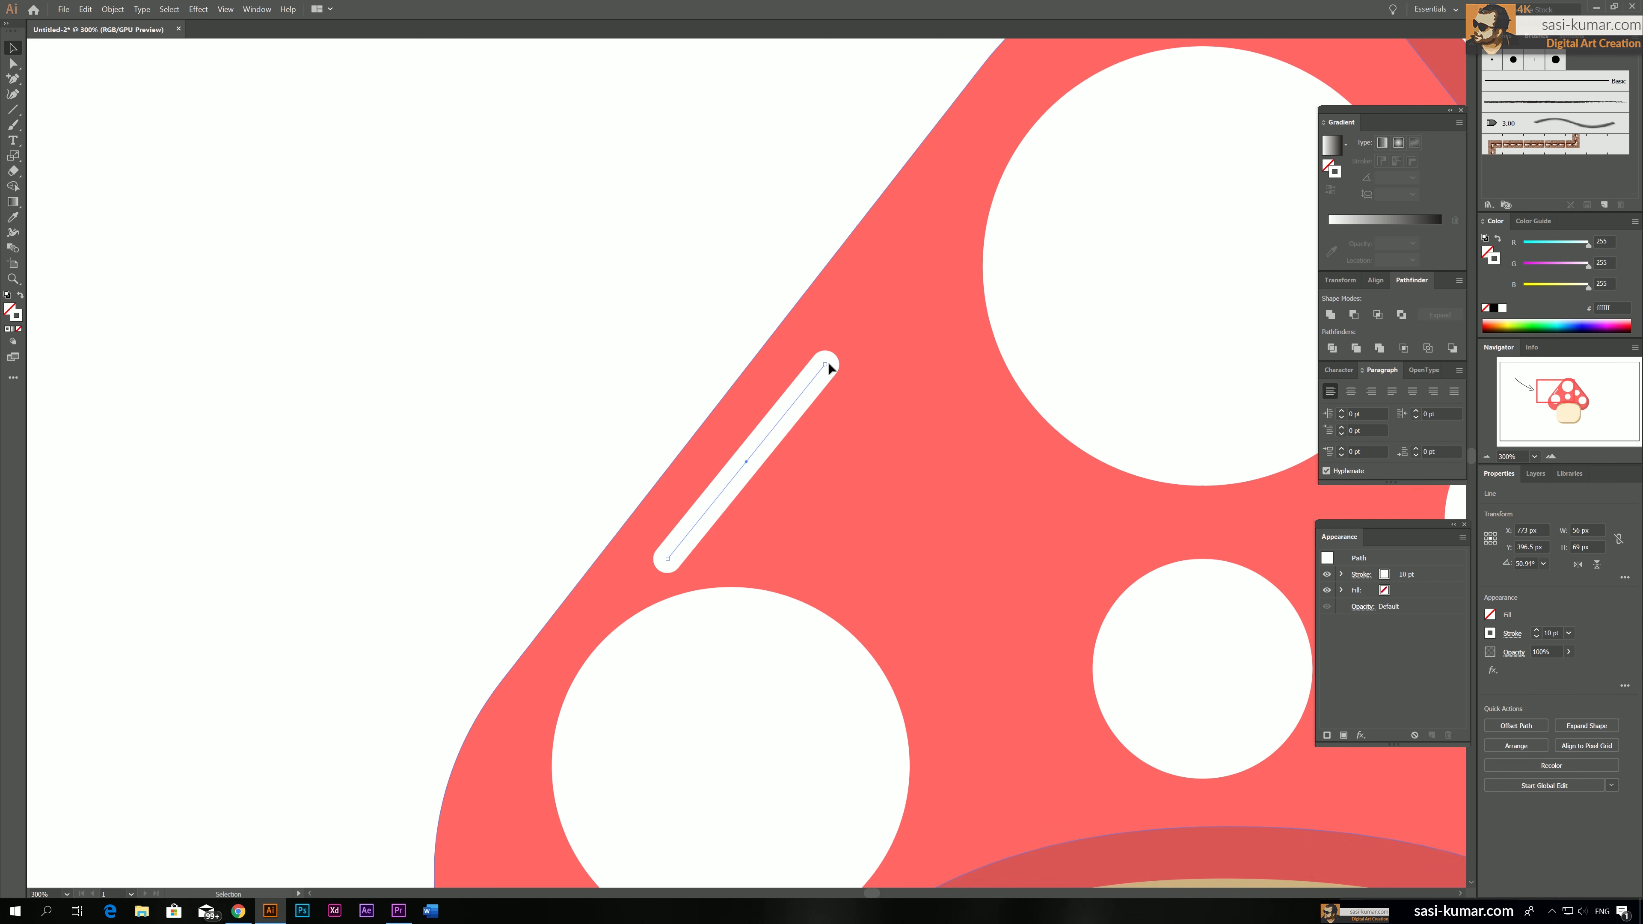
Place a copy of the highlight line above the original along the cap's edge and shorten it to a small dash
left_click_drag(581, 342, 462, 352)
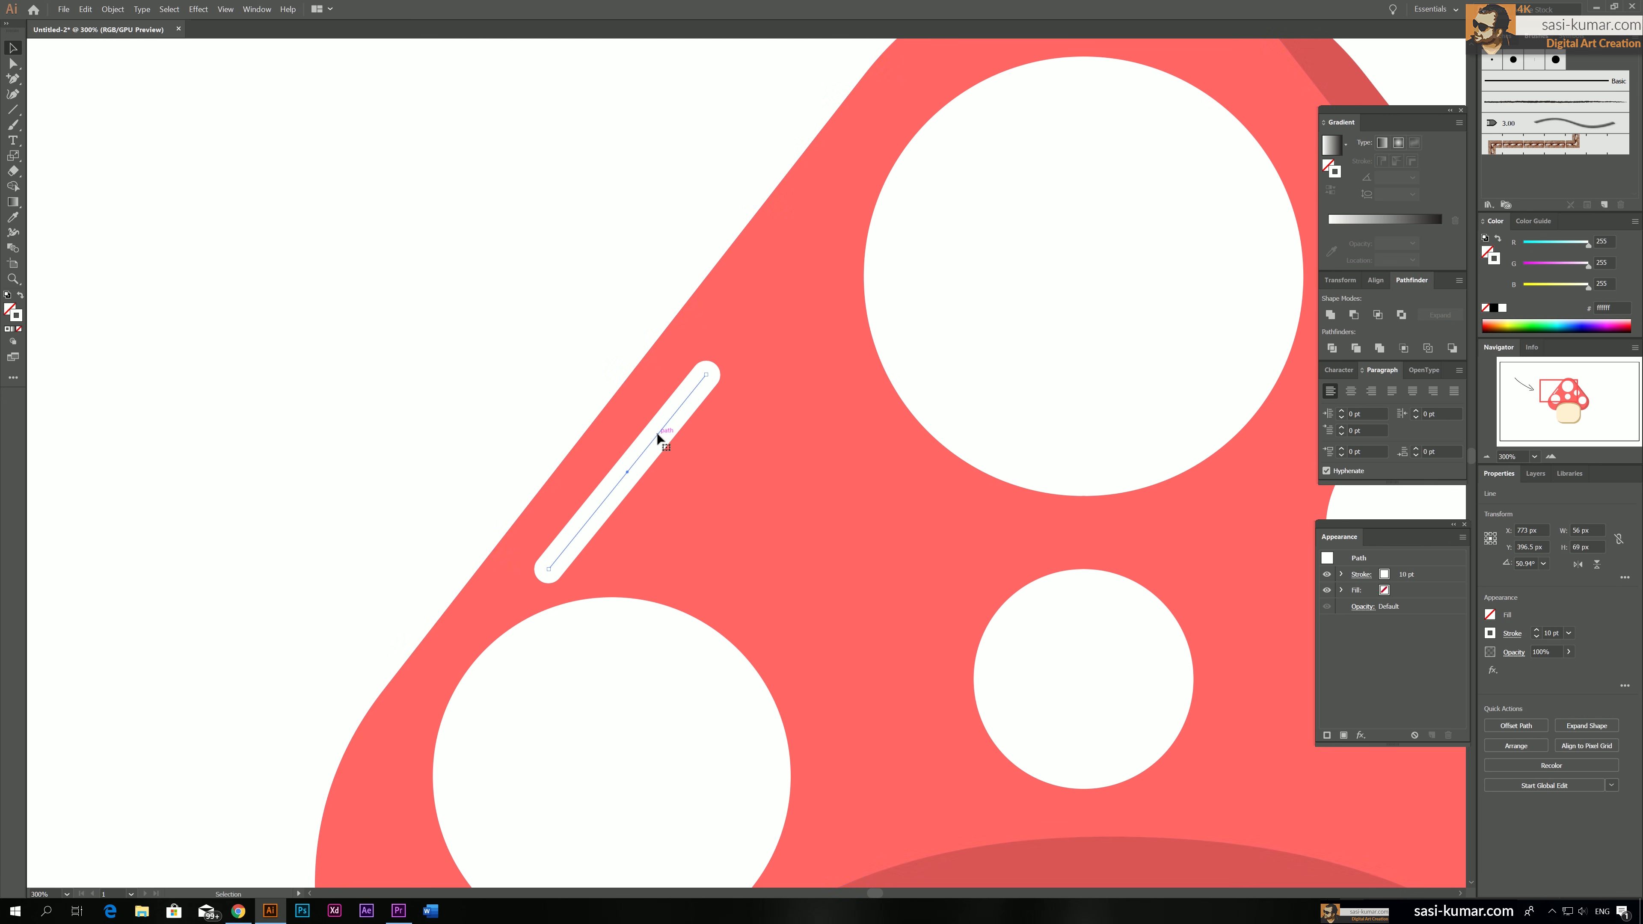
left_click_drag(661, 435, 840, 214)
key("a")
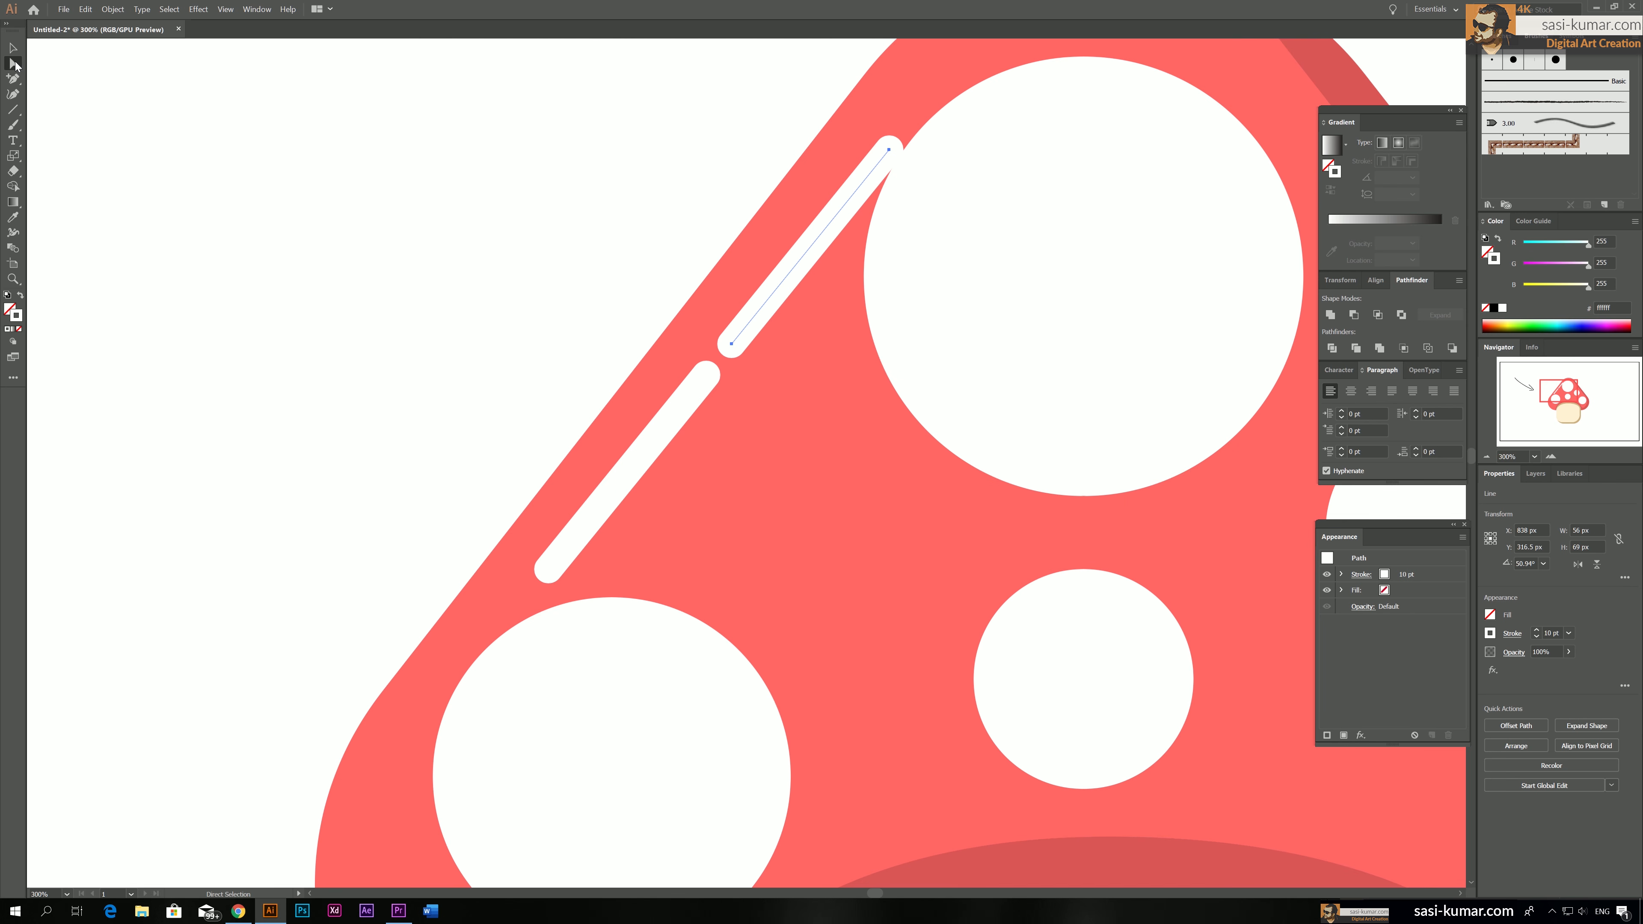
left_click_drag(888, 152, 771, 292)
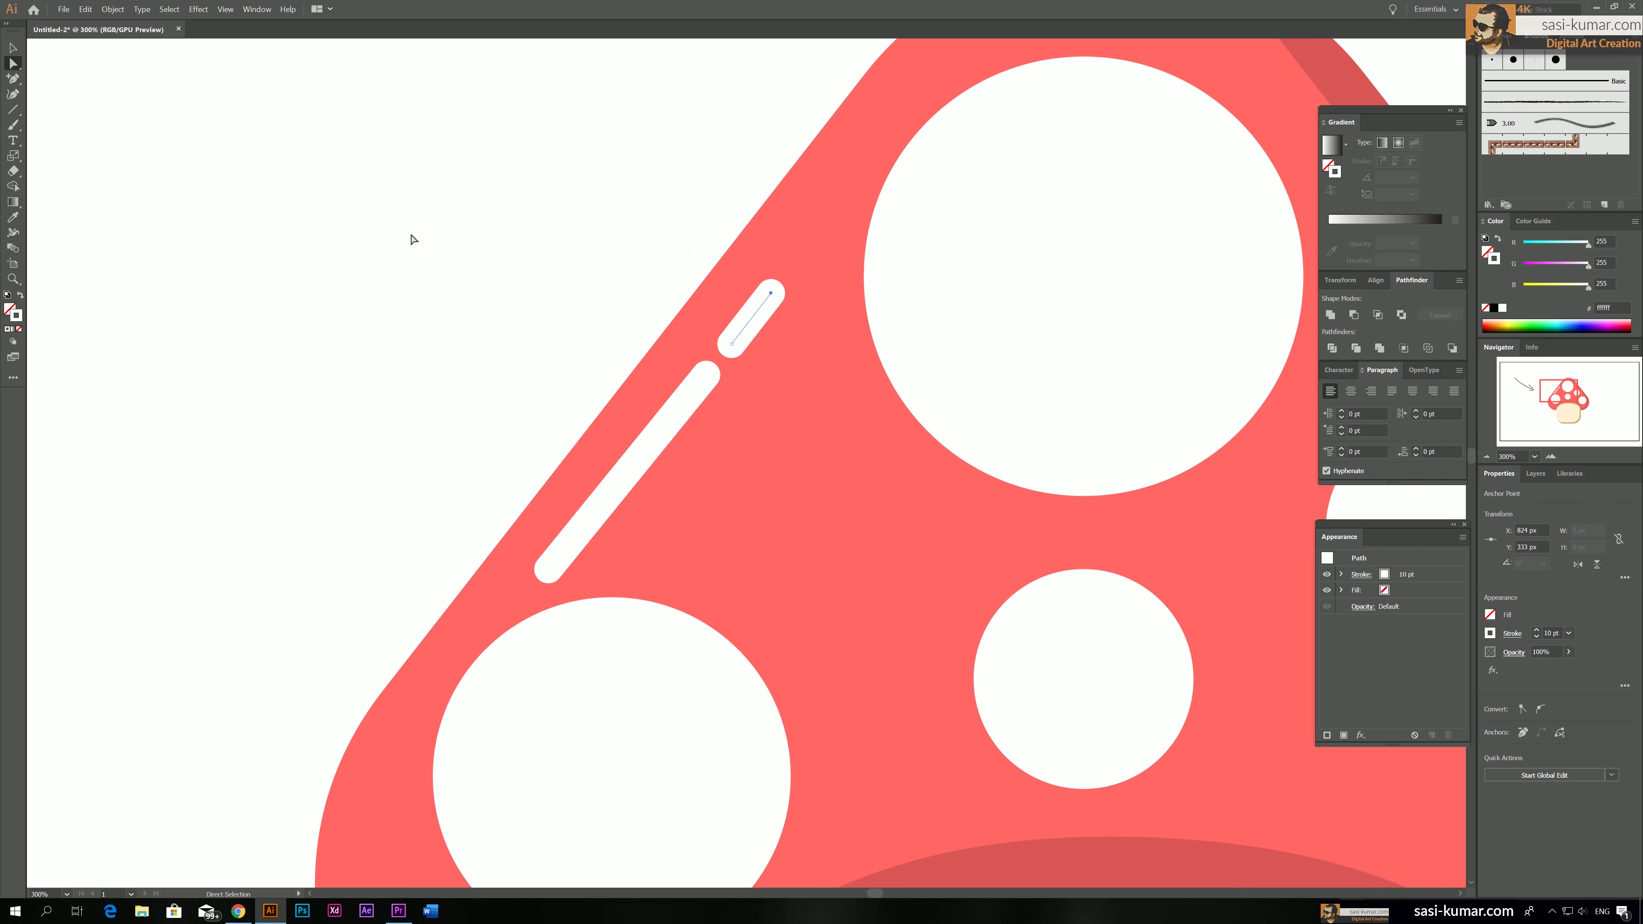
left_click(389, 239)
key("ctrl+0")
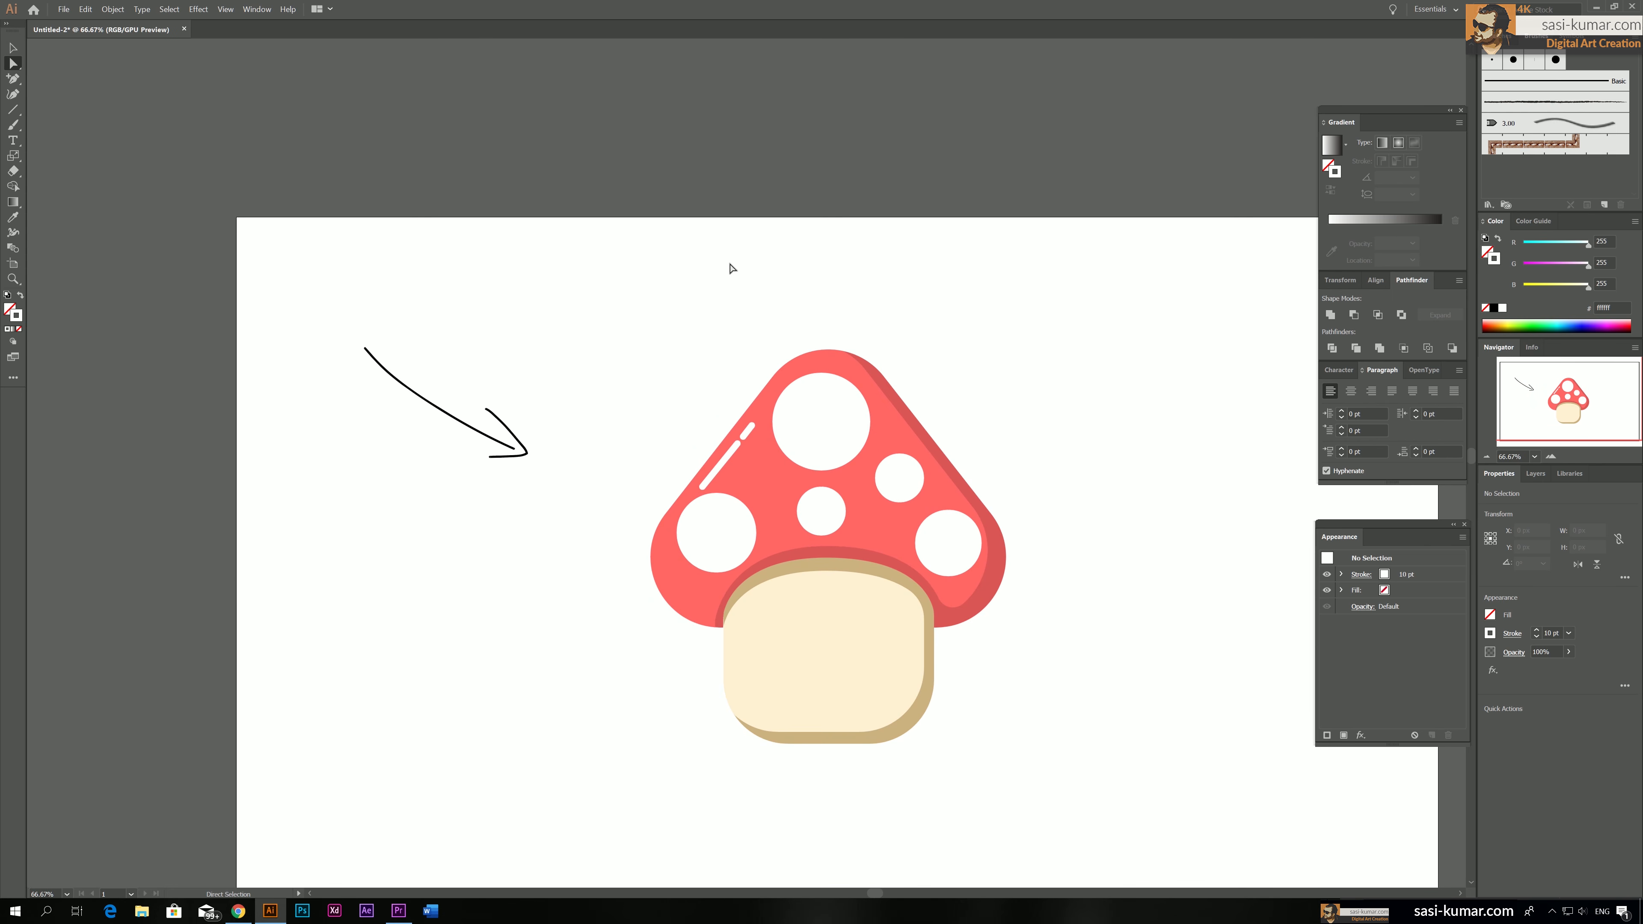
left_click_drag(656, 196, 646, 188)
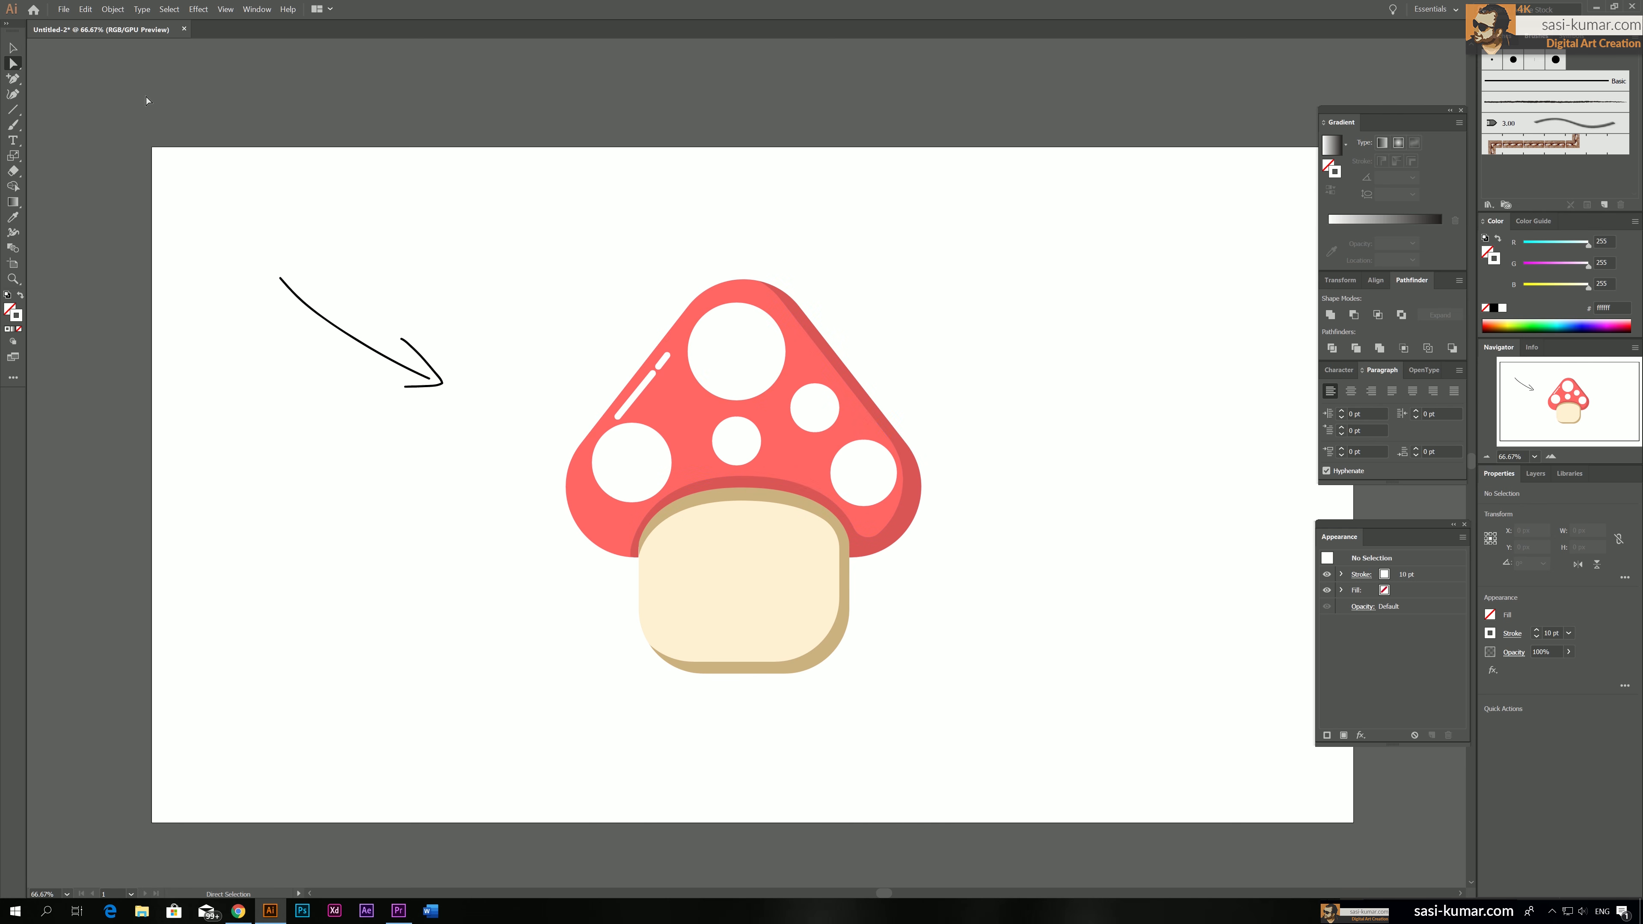
Recolour all five white cap spots with the light pink fill ffcaca
left_click(13, 47)
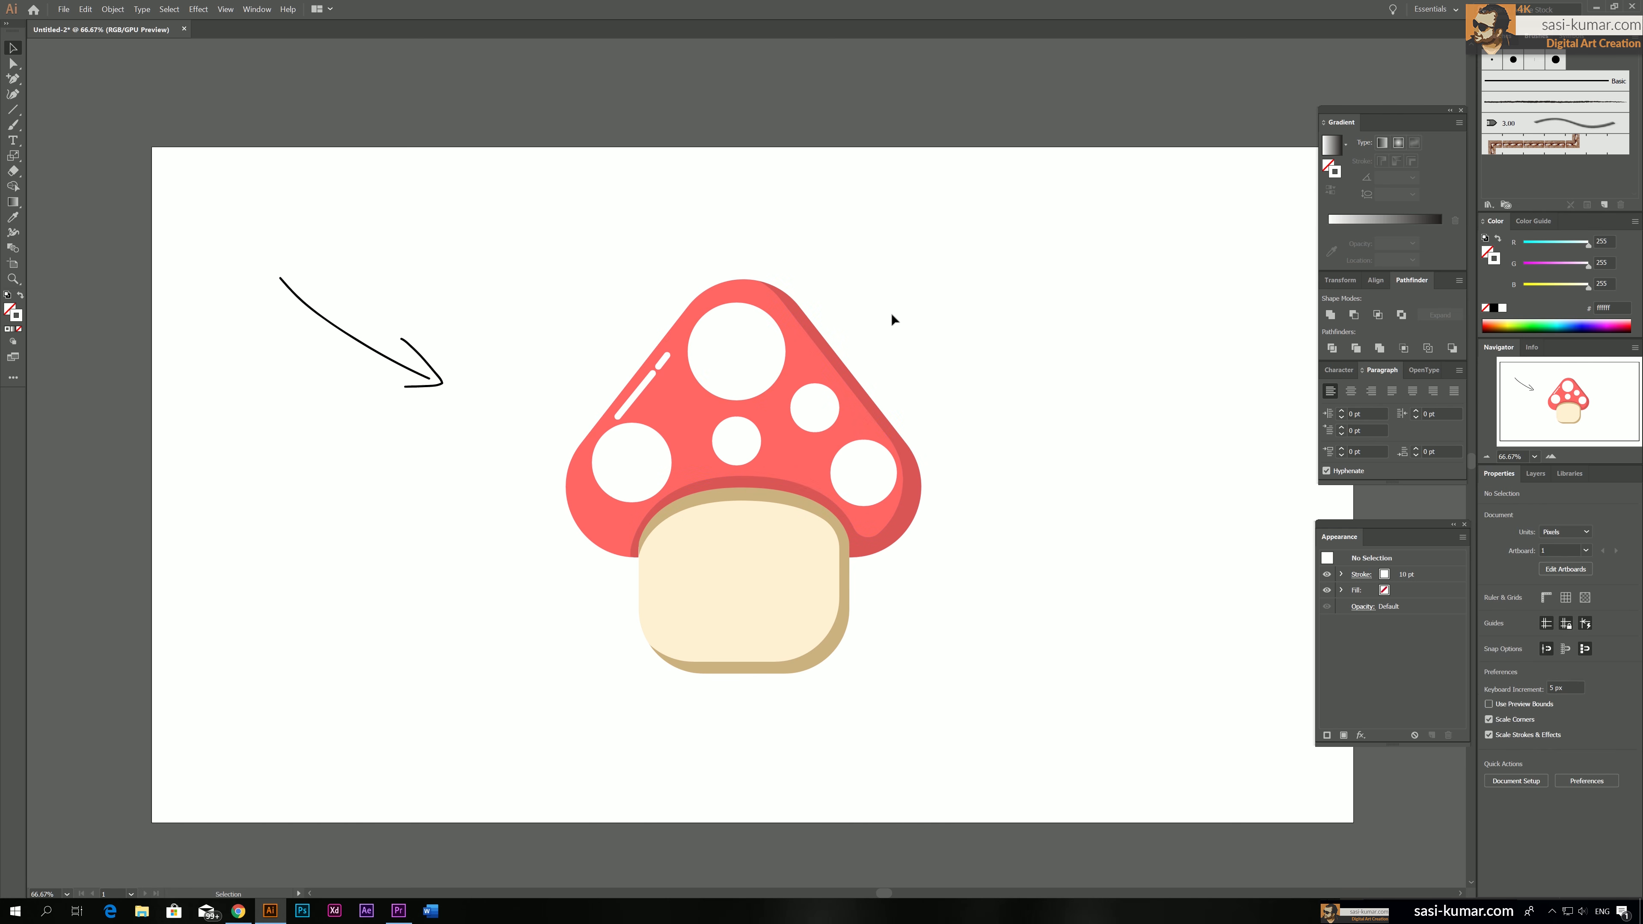
left_click(695, 371)
left_click(814, 418, "shift")
left_click(877, 477, "shift")
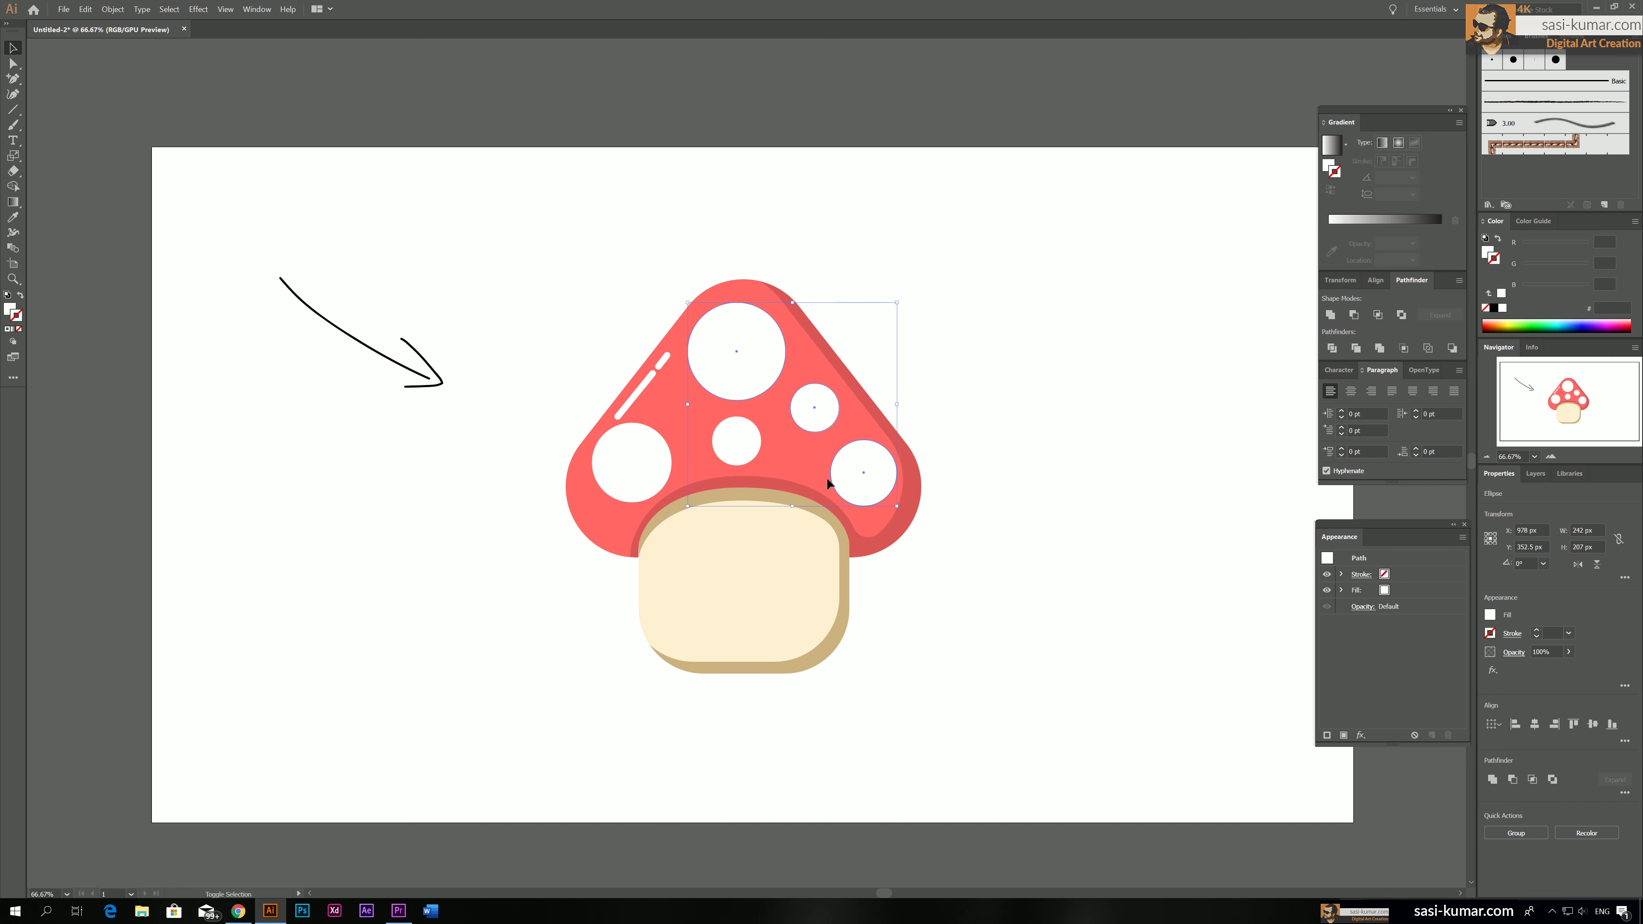
left_click(751, 452, "shift")
left_click(652, 458, "shift")
key("i")
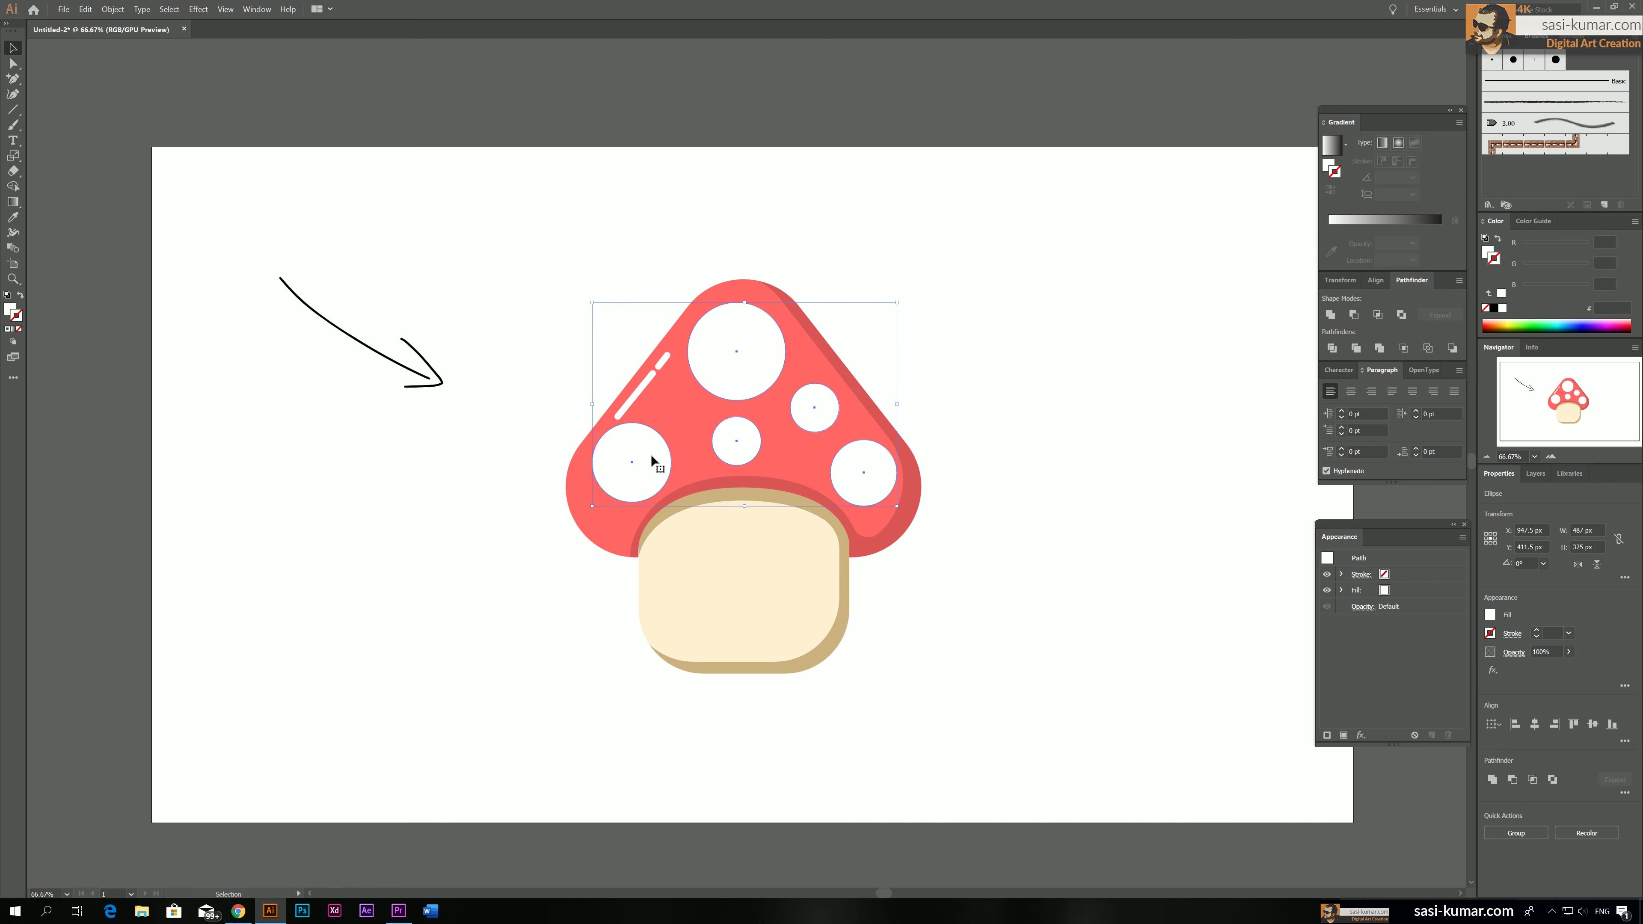
left_click(686, 463)
double_click(10, 308)
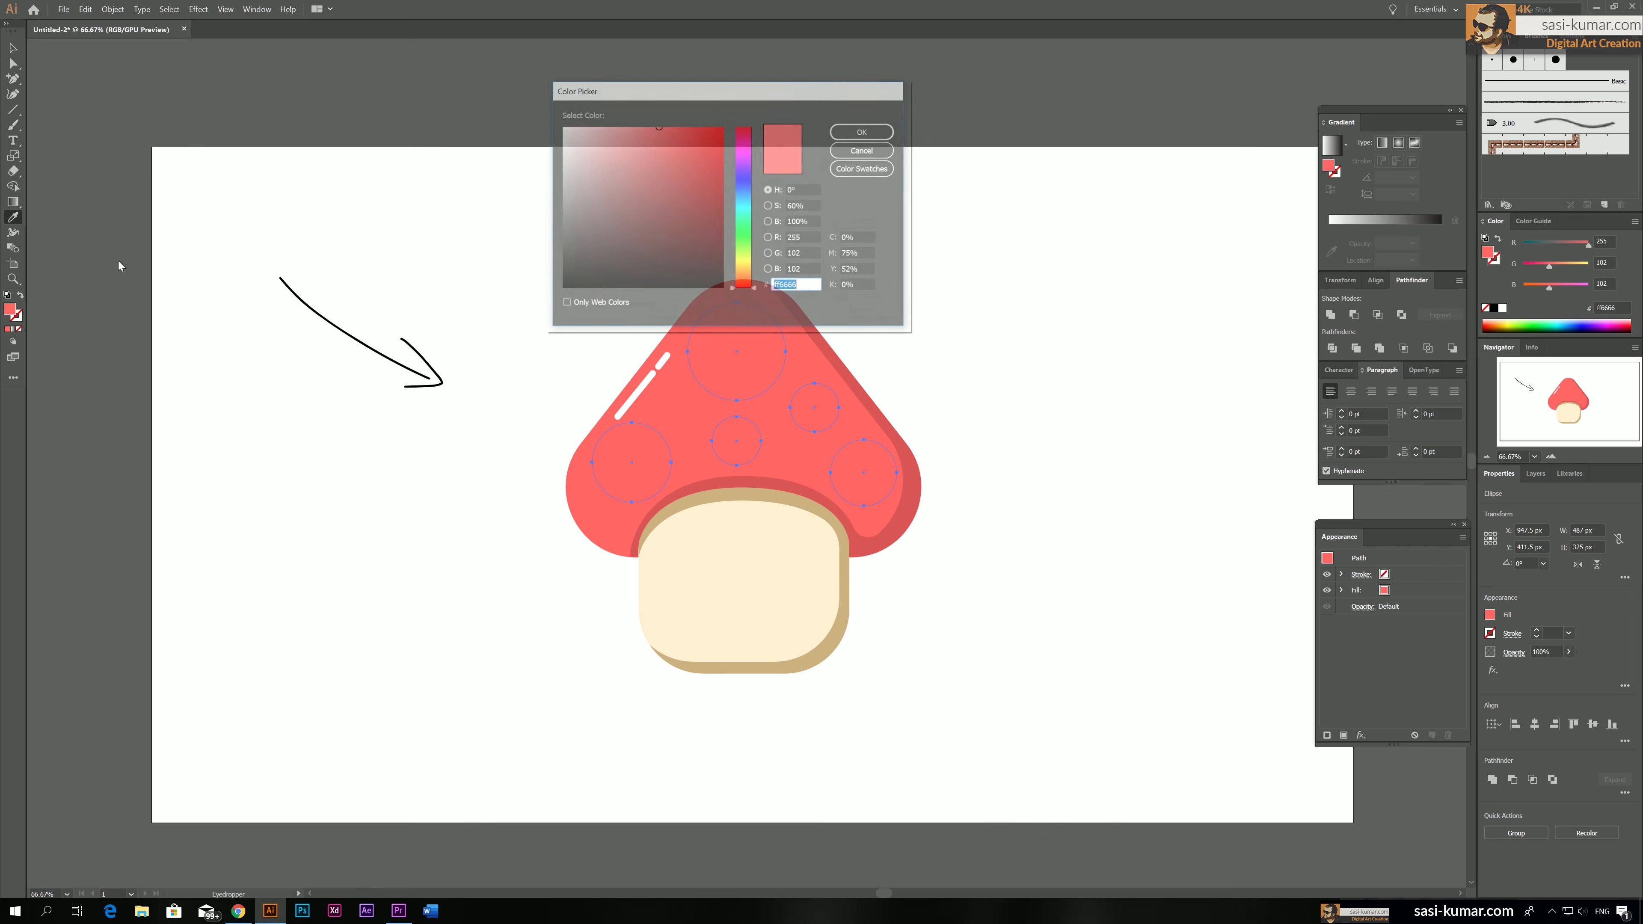
left_click_drag(607, 148, 594, 126)
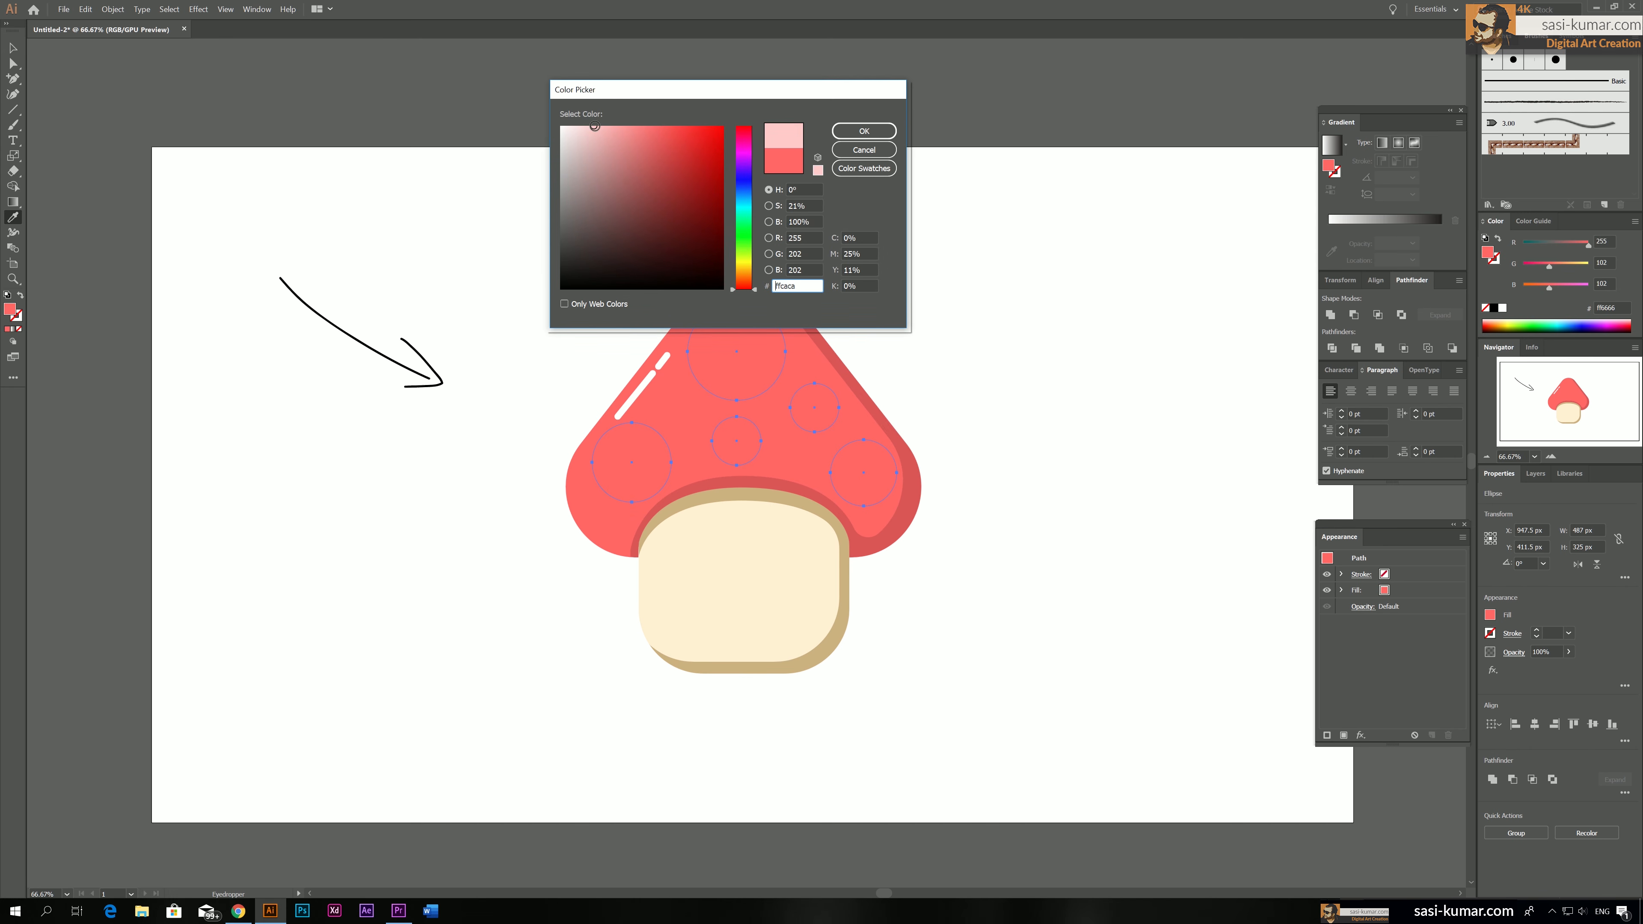
left_click(886, 128)
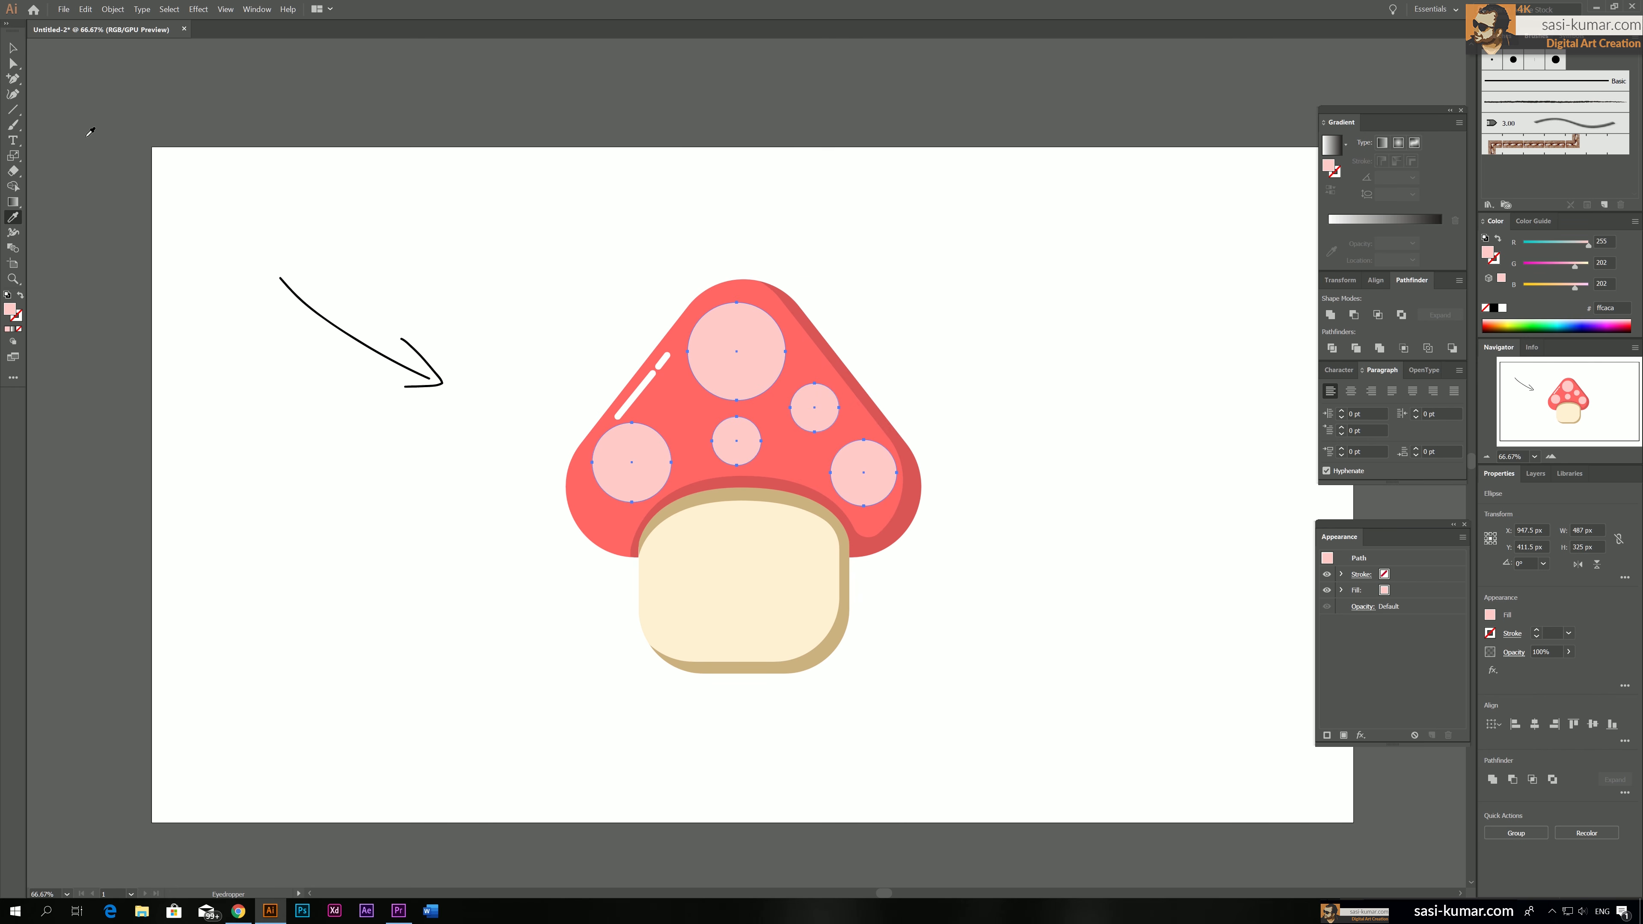
left_click(13, 47)
left_click(998, 323)
Shrink the cap's lower-right spot to 90 by 90 px and adjust its position within the cap
left_click_drag(980, 425, 968, 384)
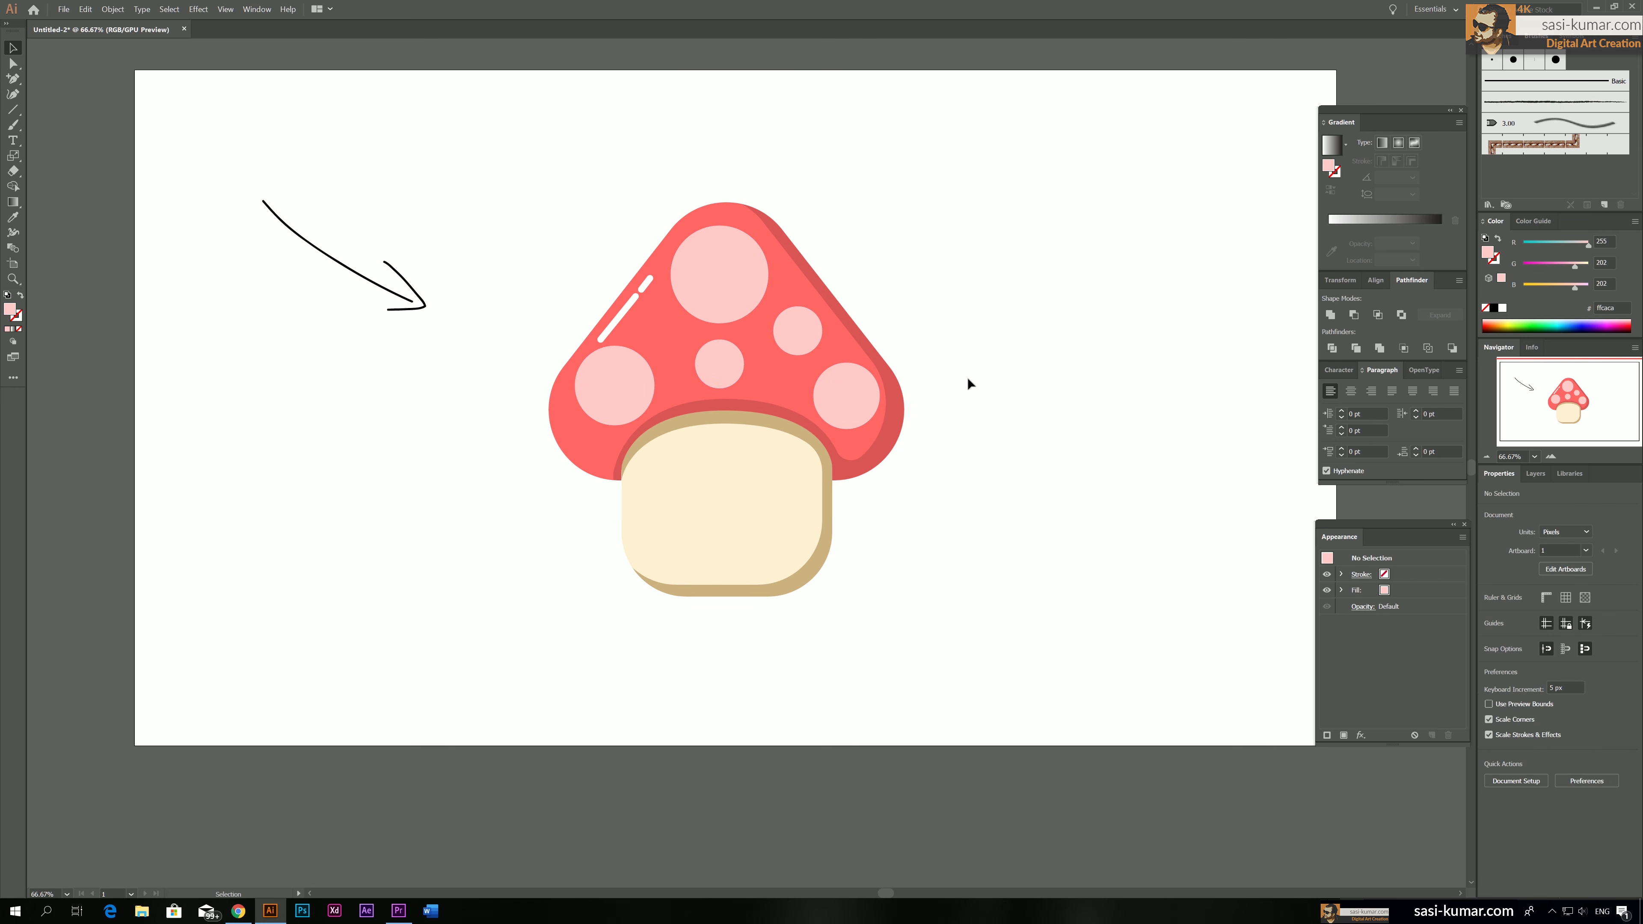
left_click(869, 402)
left_click_drag(880, 363, 870, 371)
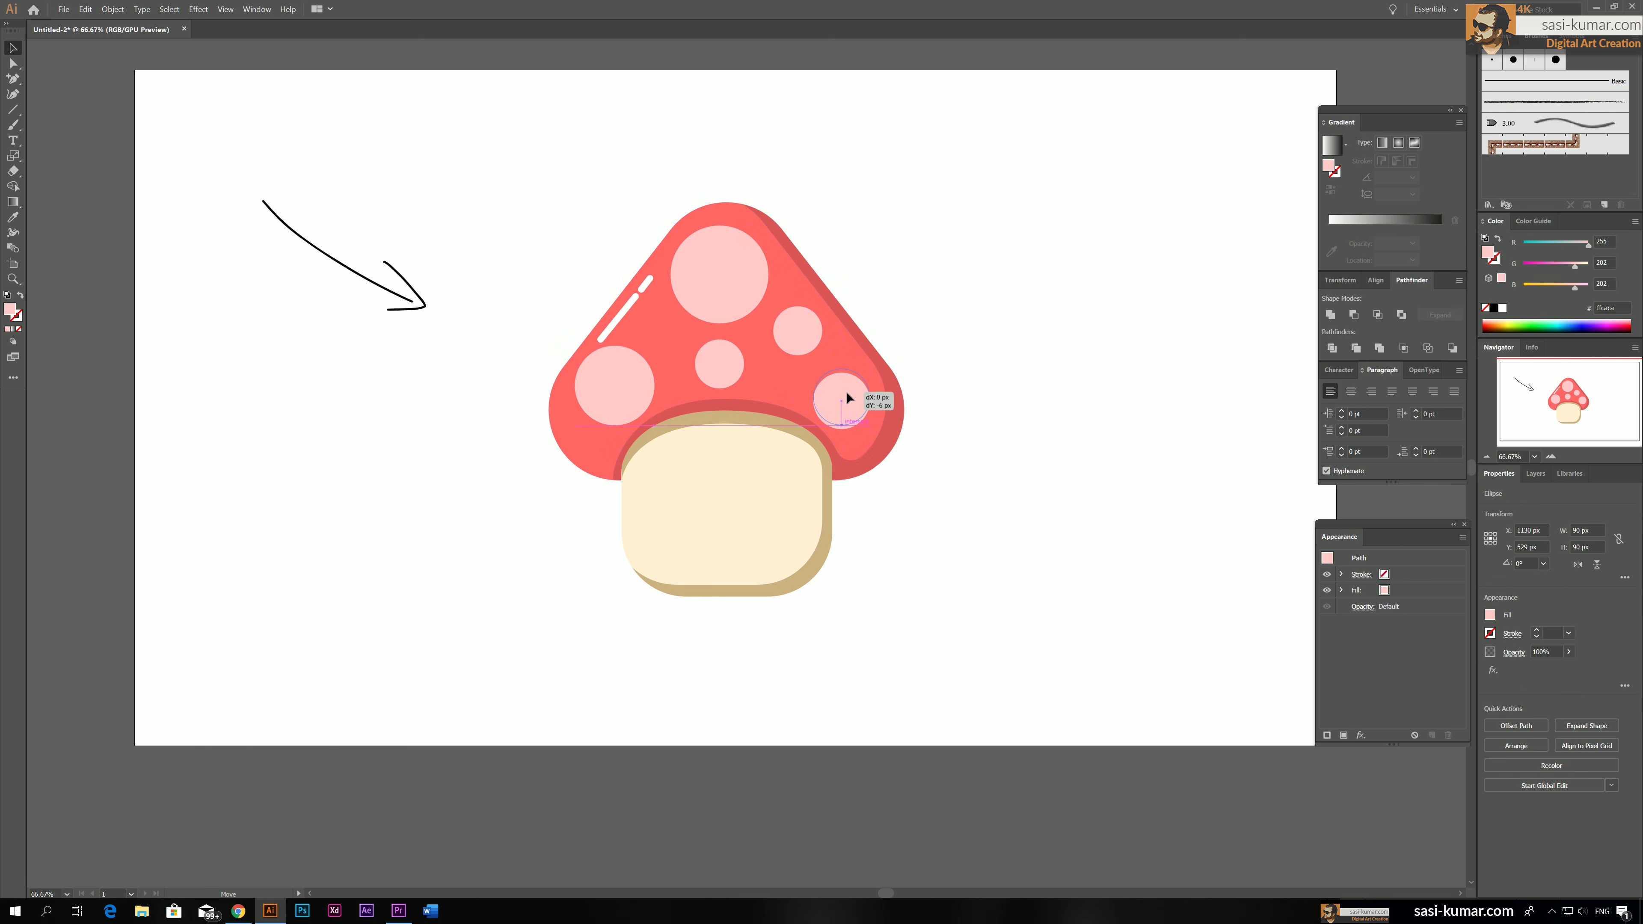
left_click(986, 371)
scroll(981, 386, "left", 1)
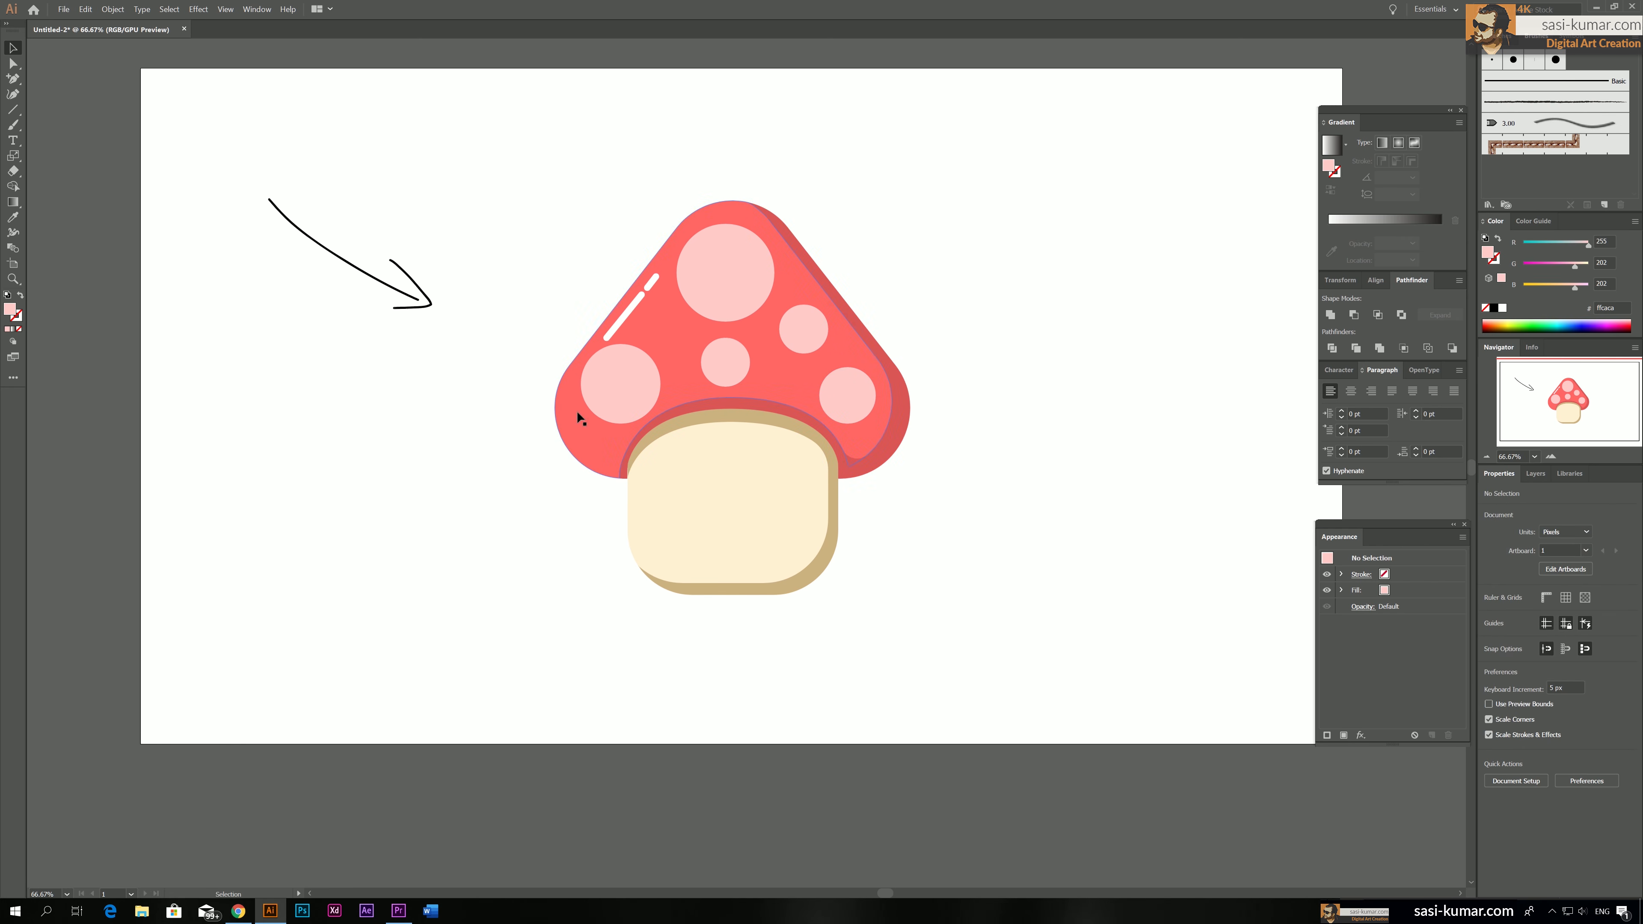
Scale down the spot at the cap's lower left
left_click(642, 374)
left_click_drag(659, 345, 646, 350)
left_click(1094, 412)
scroll(1070, 428, "down", 2)
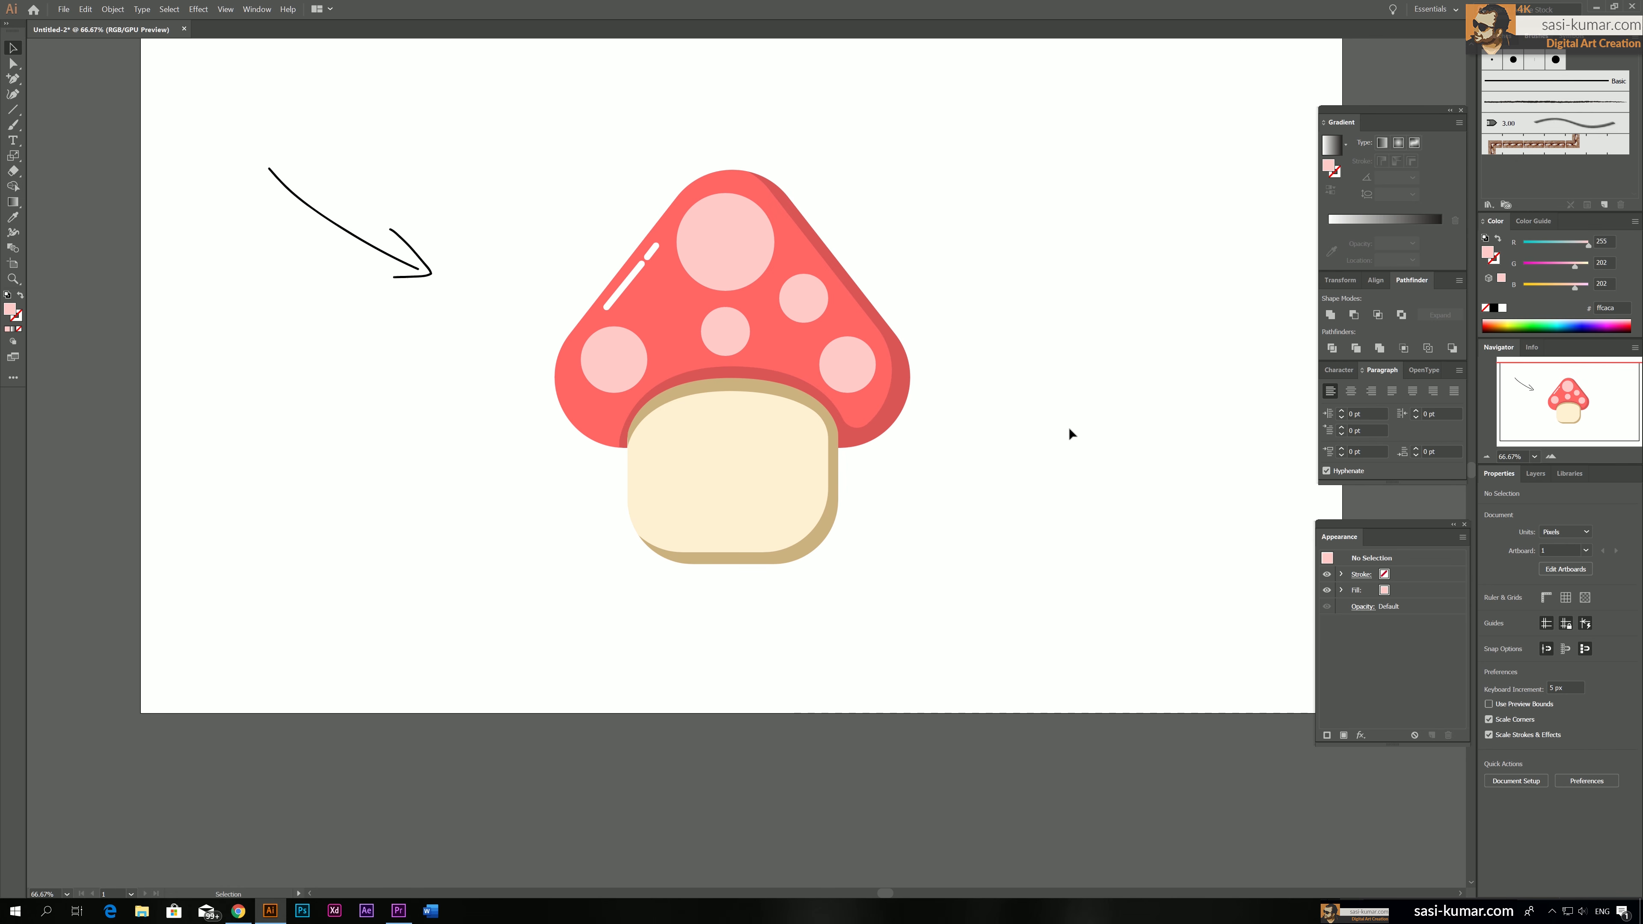
Nudge the two small spots and the large top spot slightly to the right to balance their spacing on the cap
left_click_drag(794, 294, 746, 324)
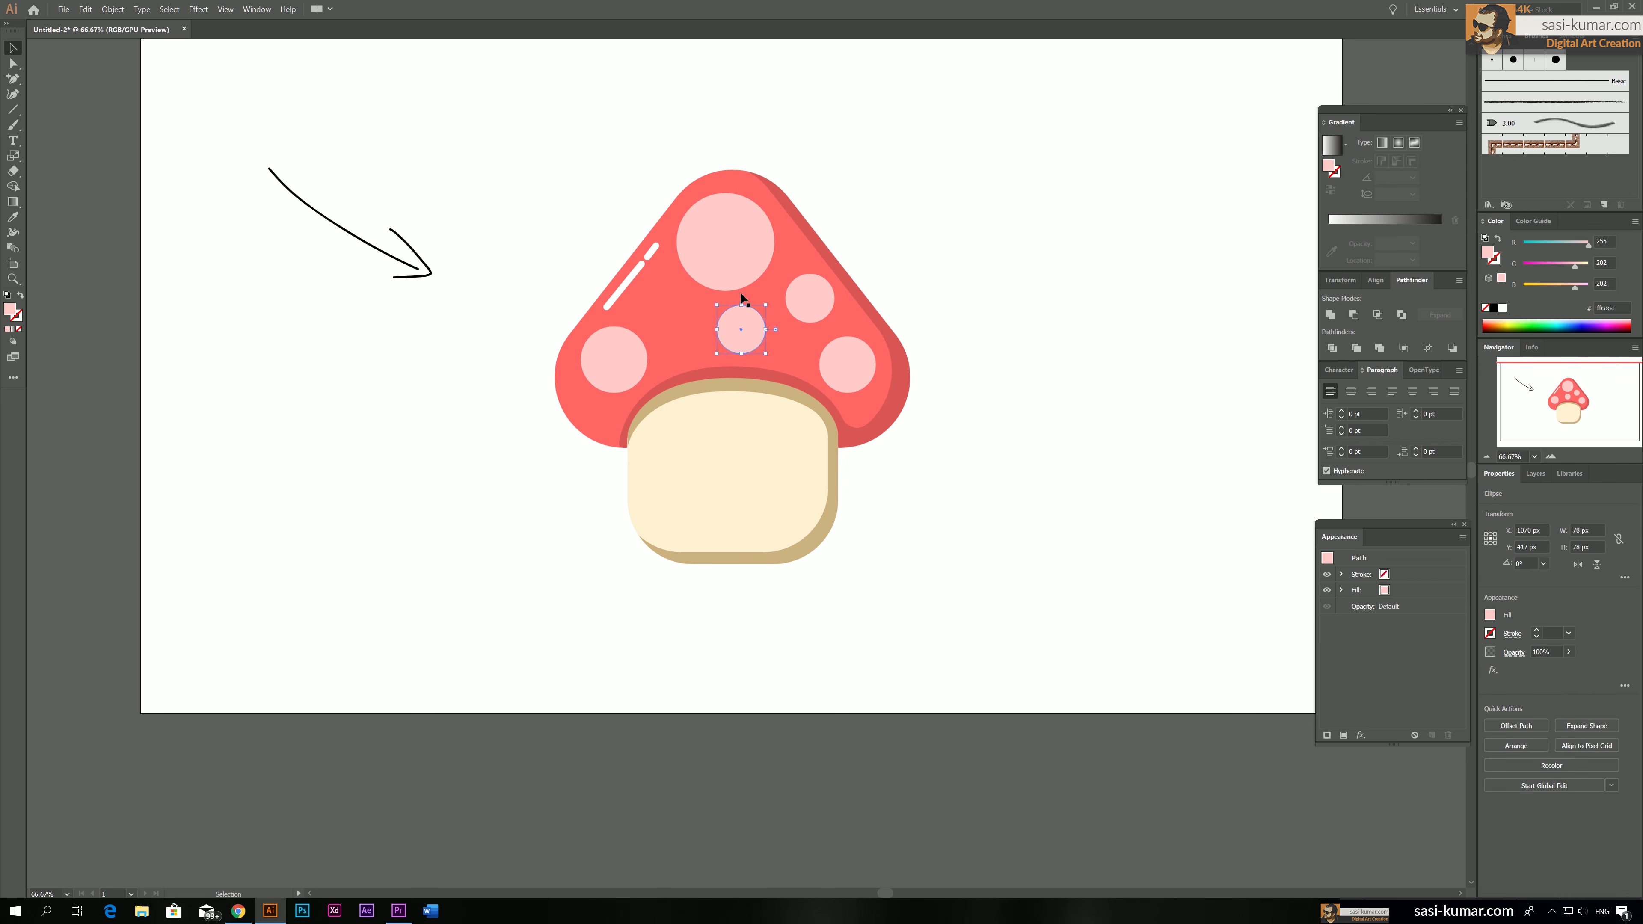
left_click_drag(730, 255, 734, 254)
left_click(964, 244)
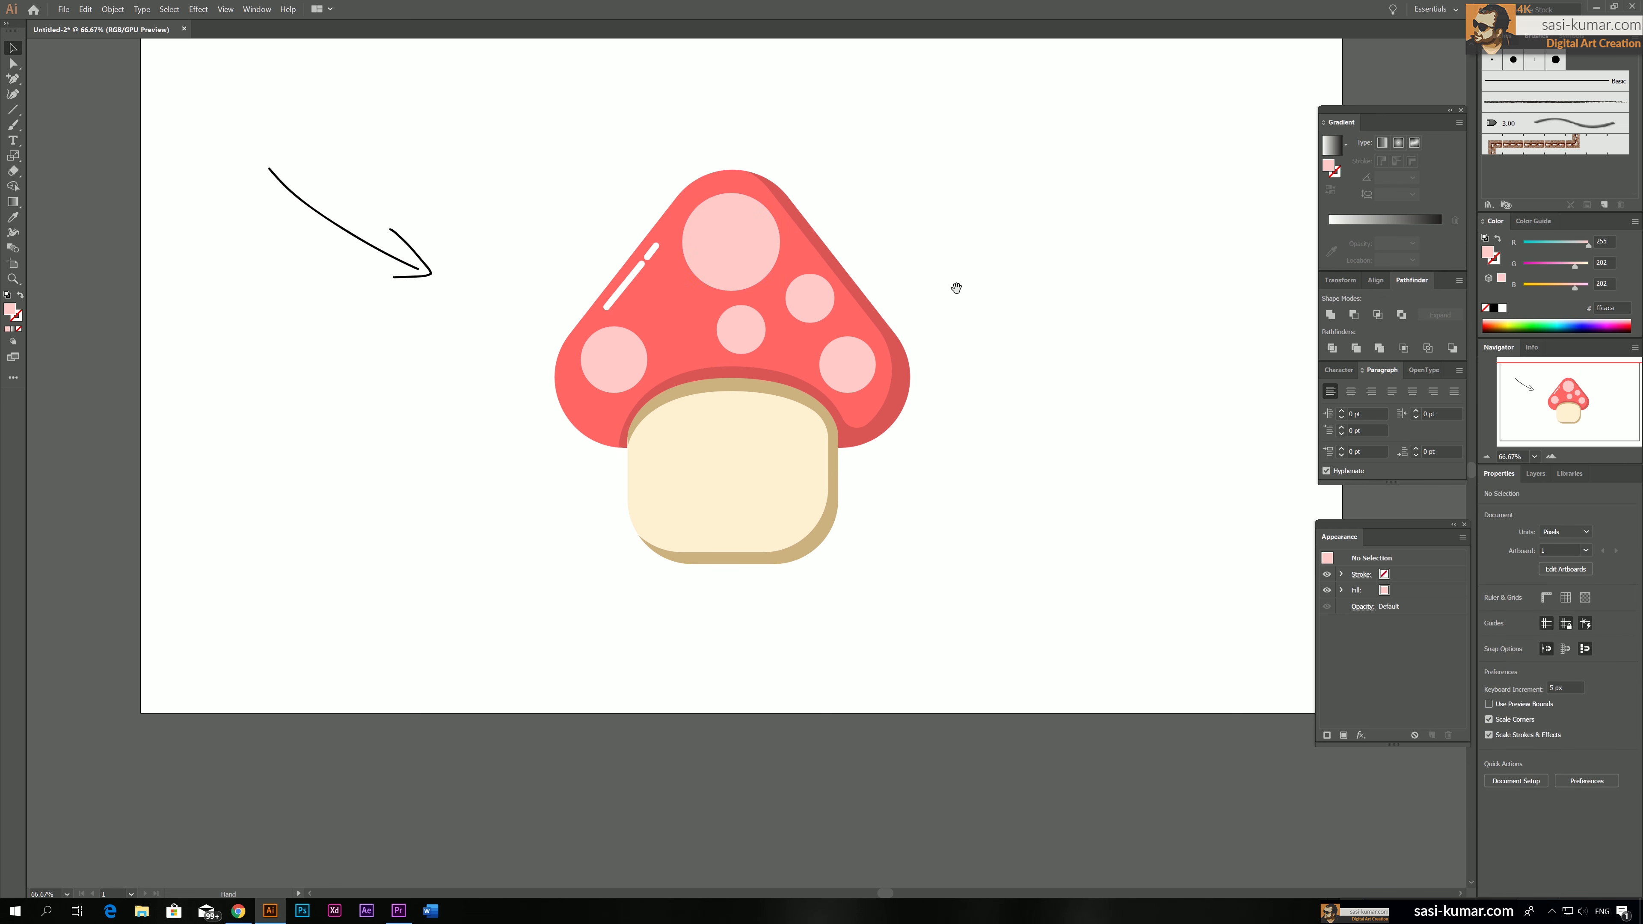
left_click_drag(961, 287, 963, 284)
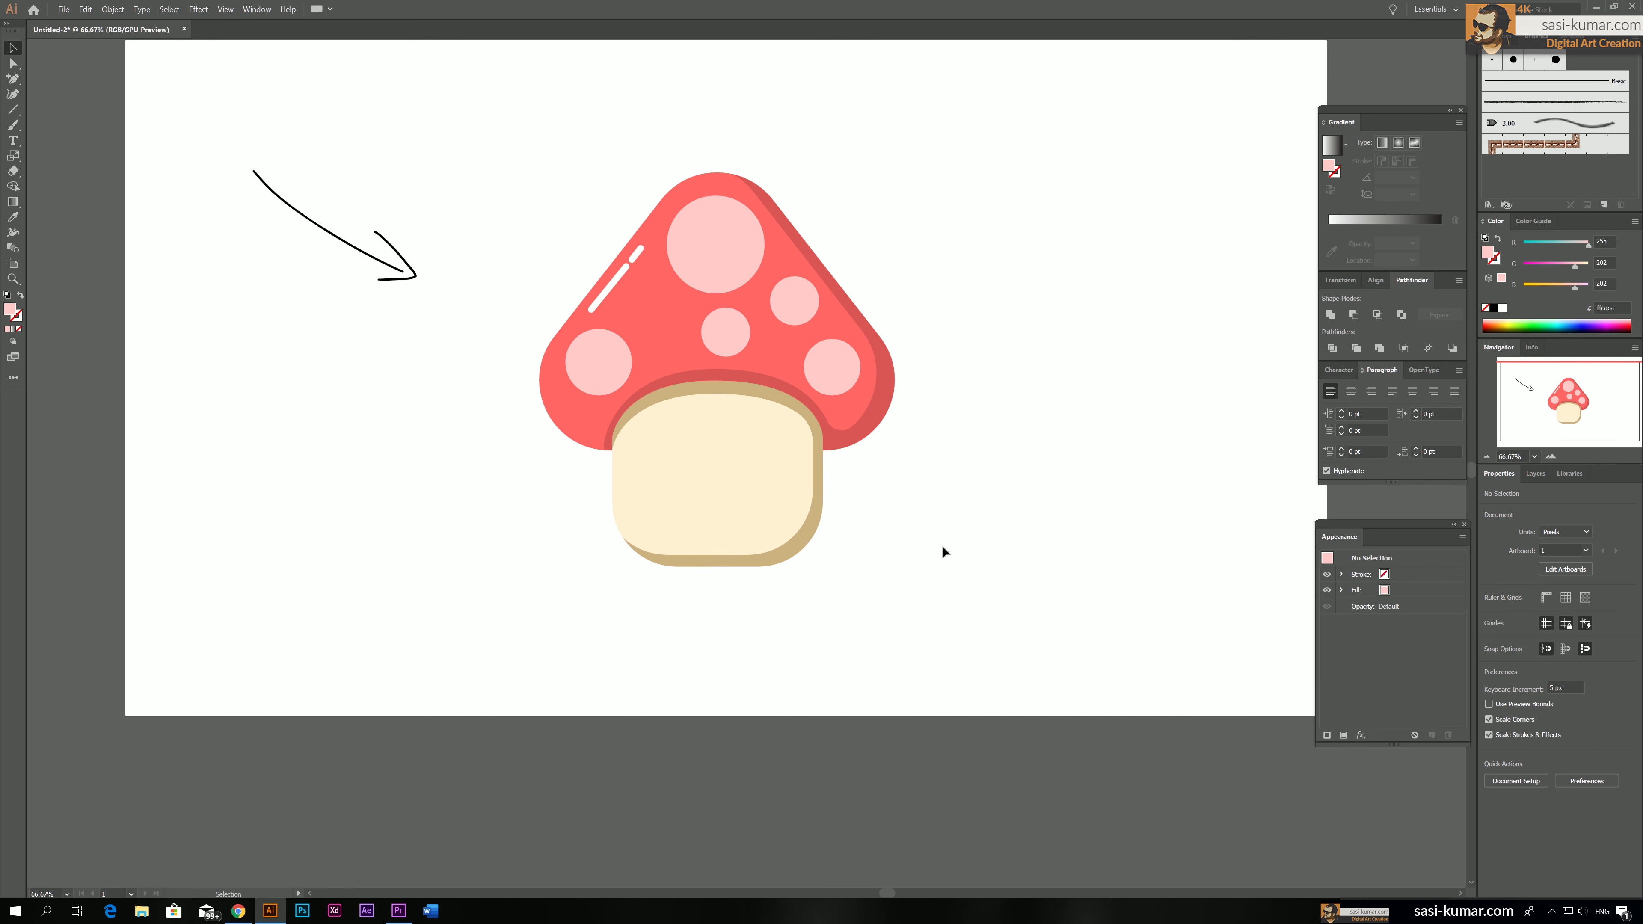
Duplicate the whole mushroom to the right of the original and unite the copy into a single silhouette
key("ctrl+minus")
key("ctrl+plus")
left_click_drag(952, 597, 519, 120)
left_click_drag(1000, 325, 696, 312)
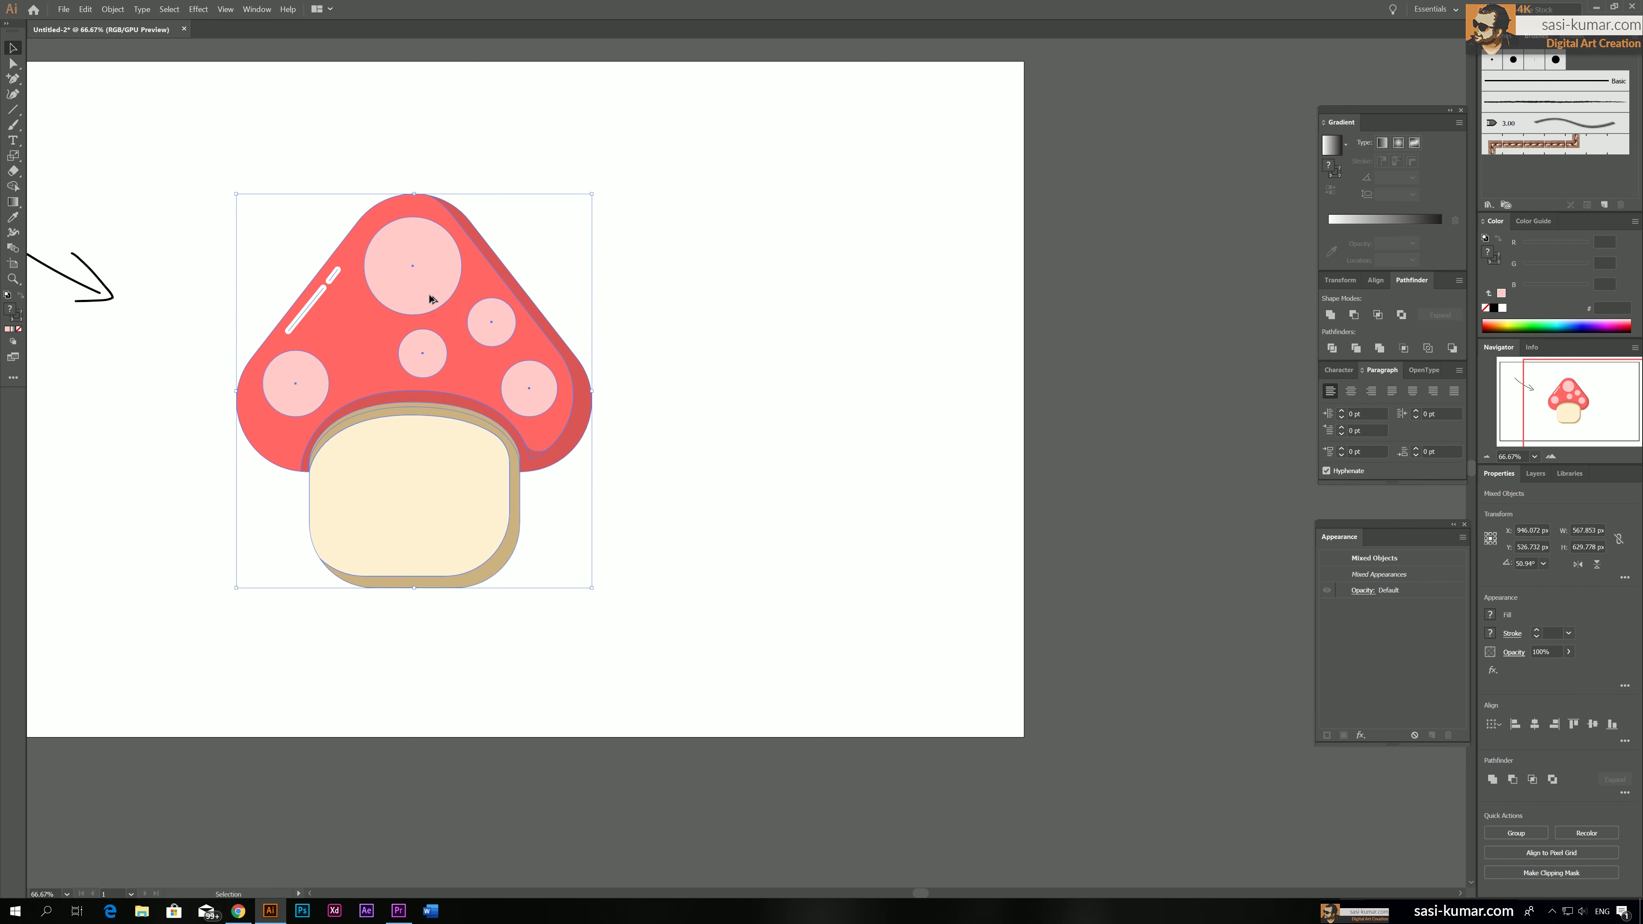
left_click_drag(430, 299, 828, 310)
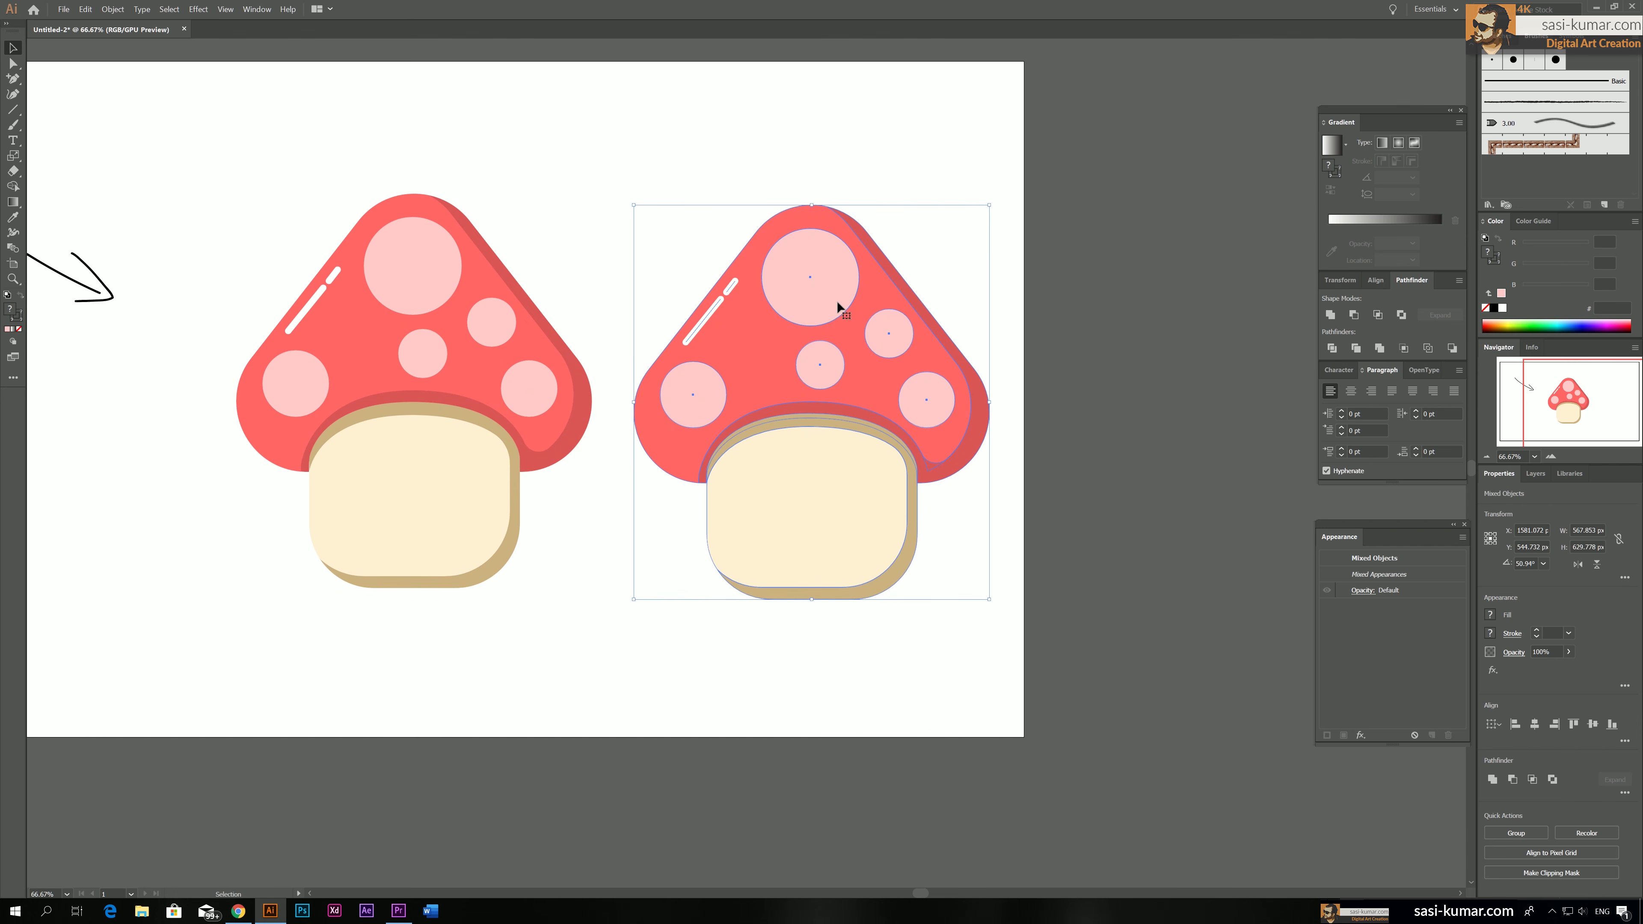
left_click(1330, 315)
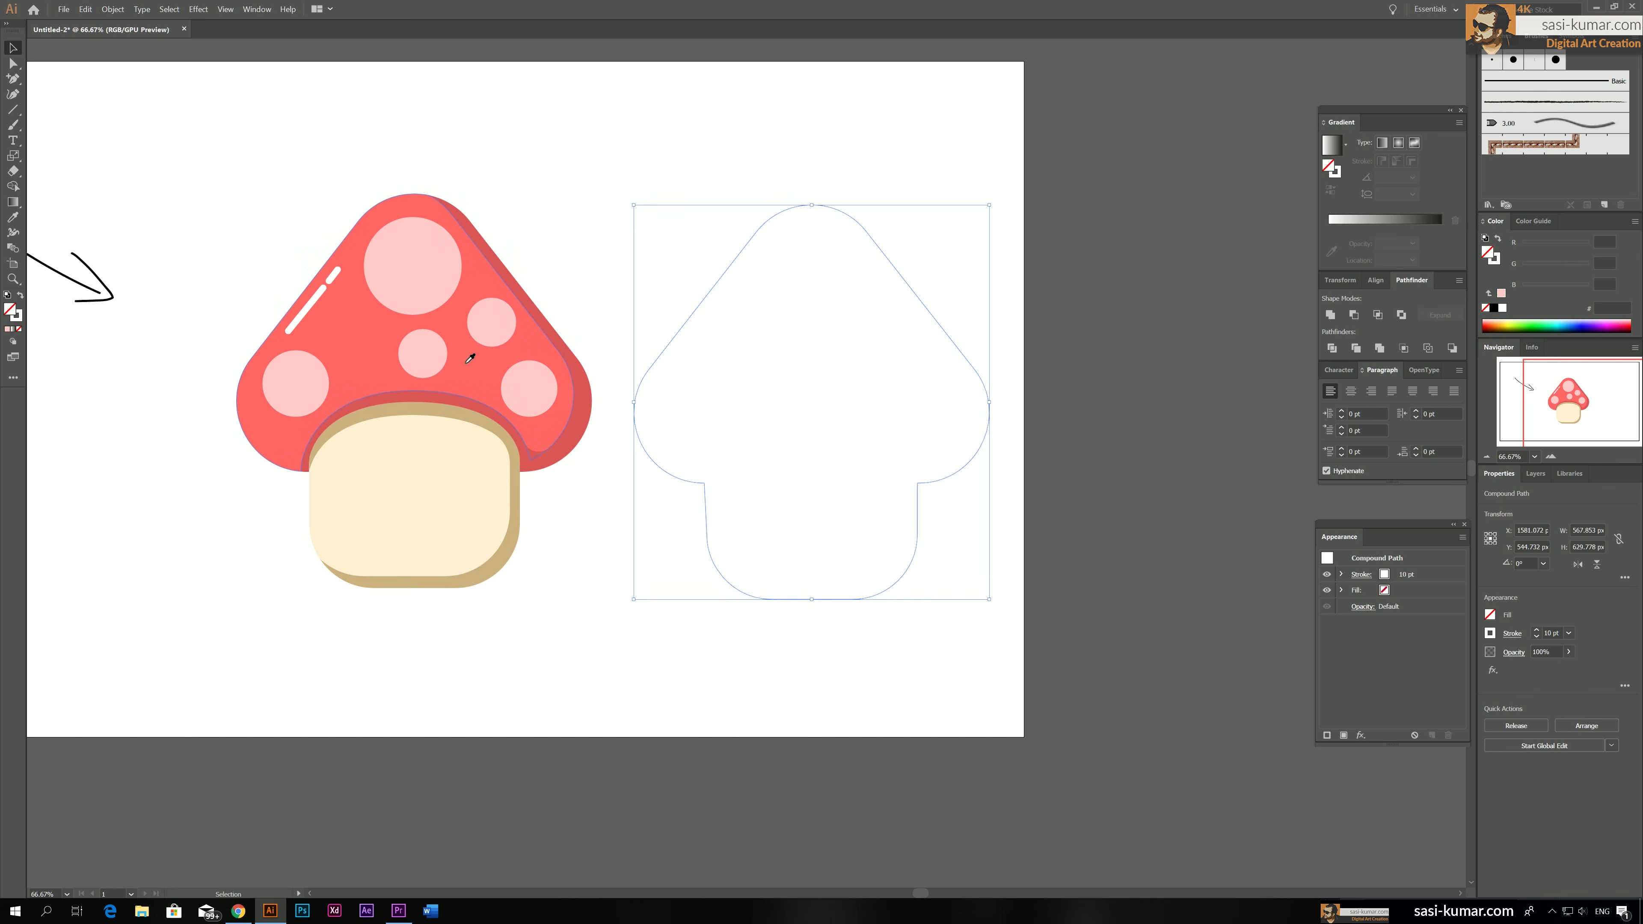
Fill the united silhouette with the dark red b53a3a, derived from the cap's shadow colour
key("i")
left_click(511, 257)
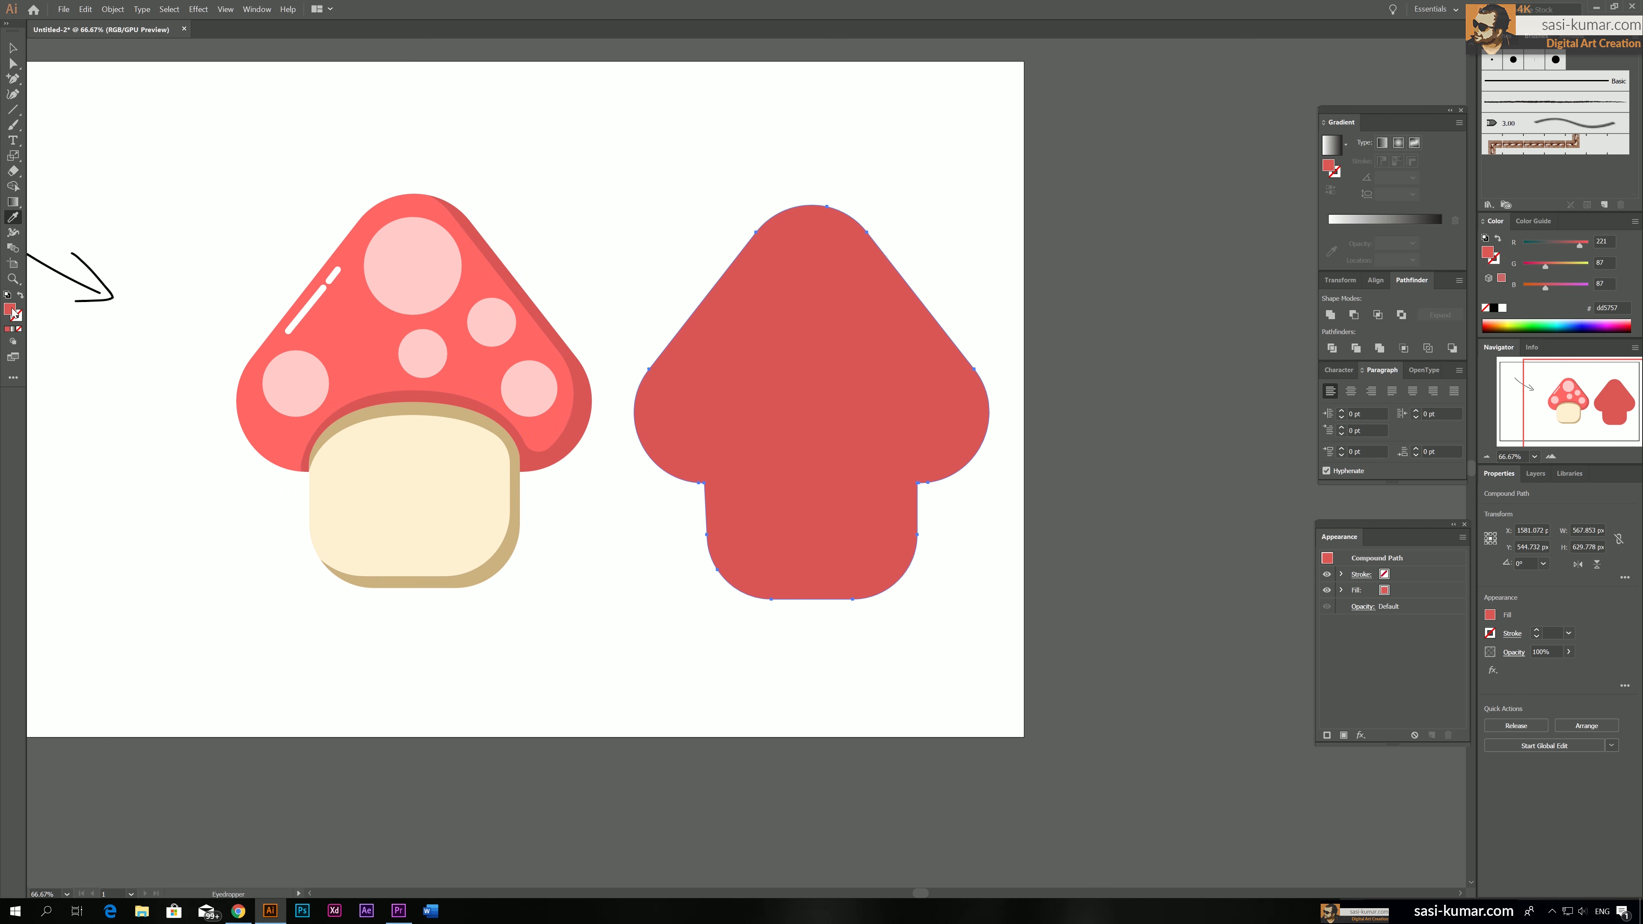
double_click(10, 310)
left_click_drag(668, 163, 671, 174)
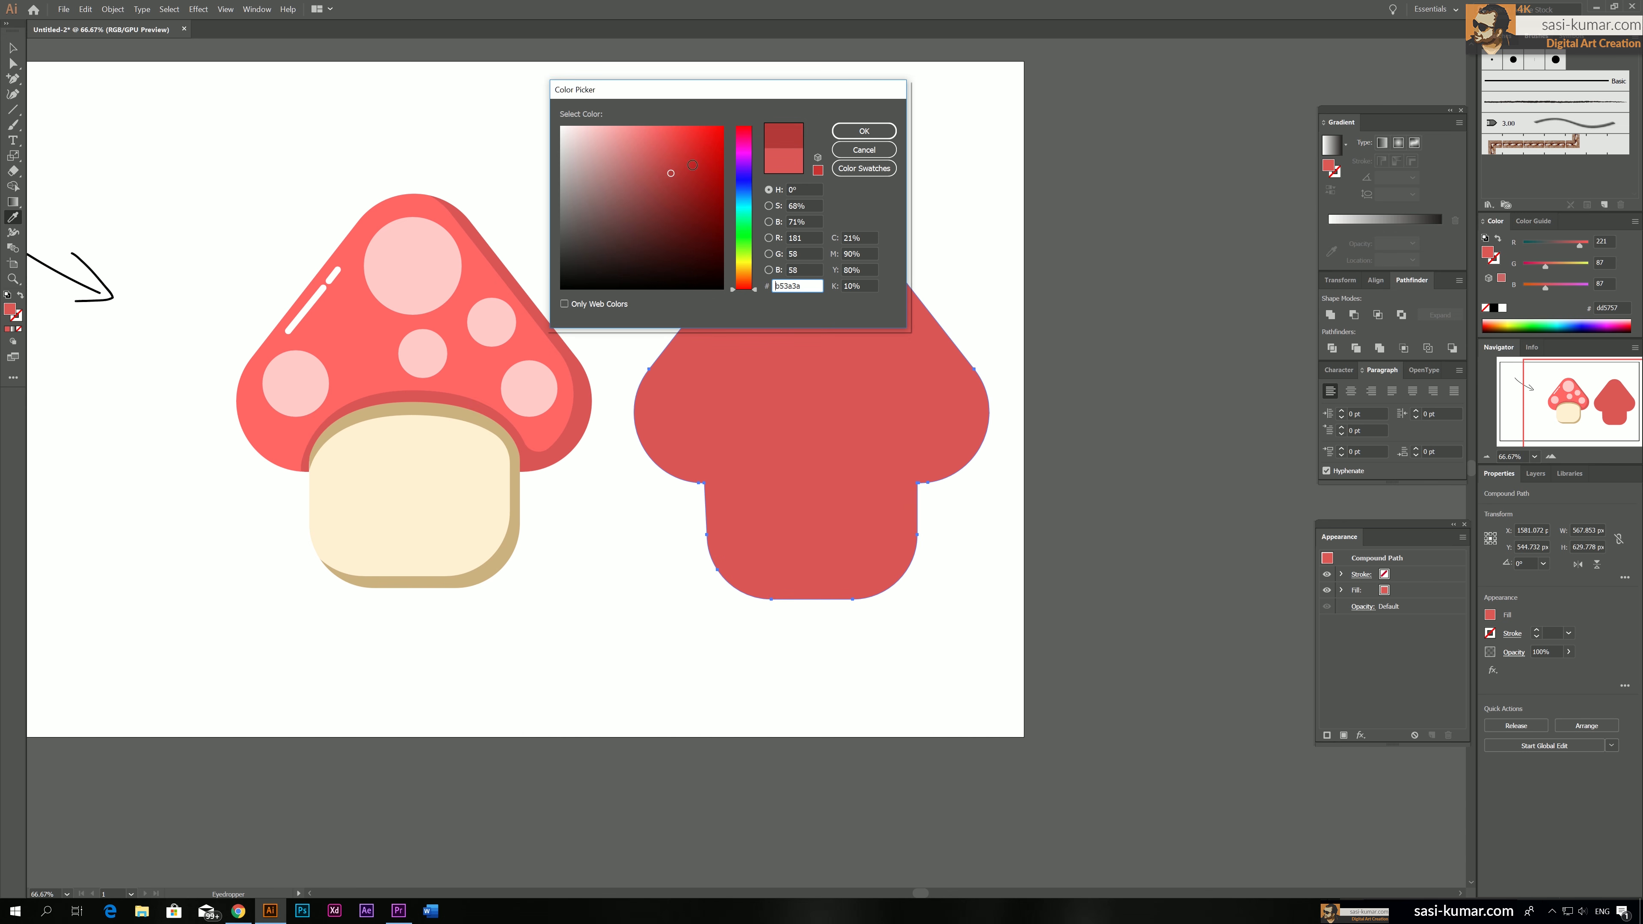
left_click(864, 131)
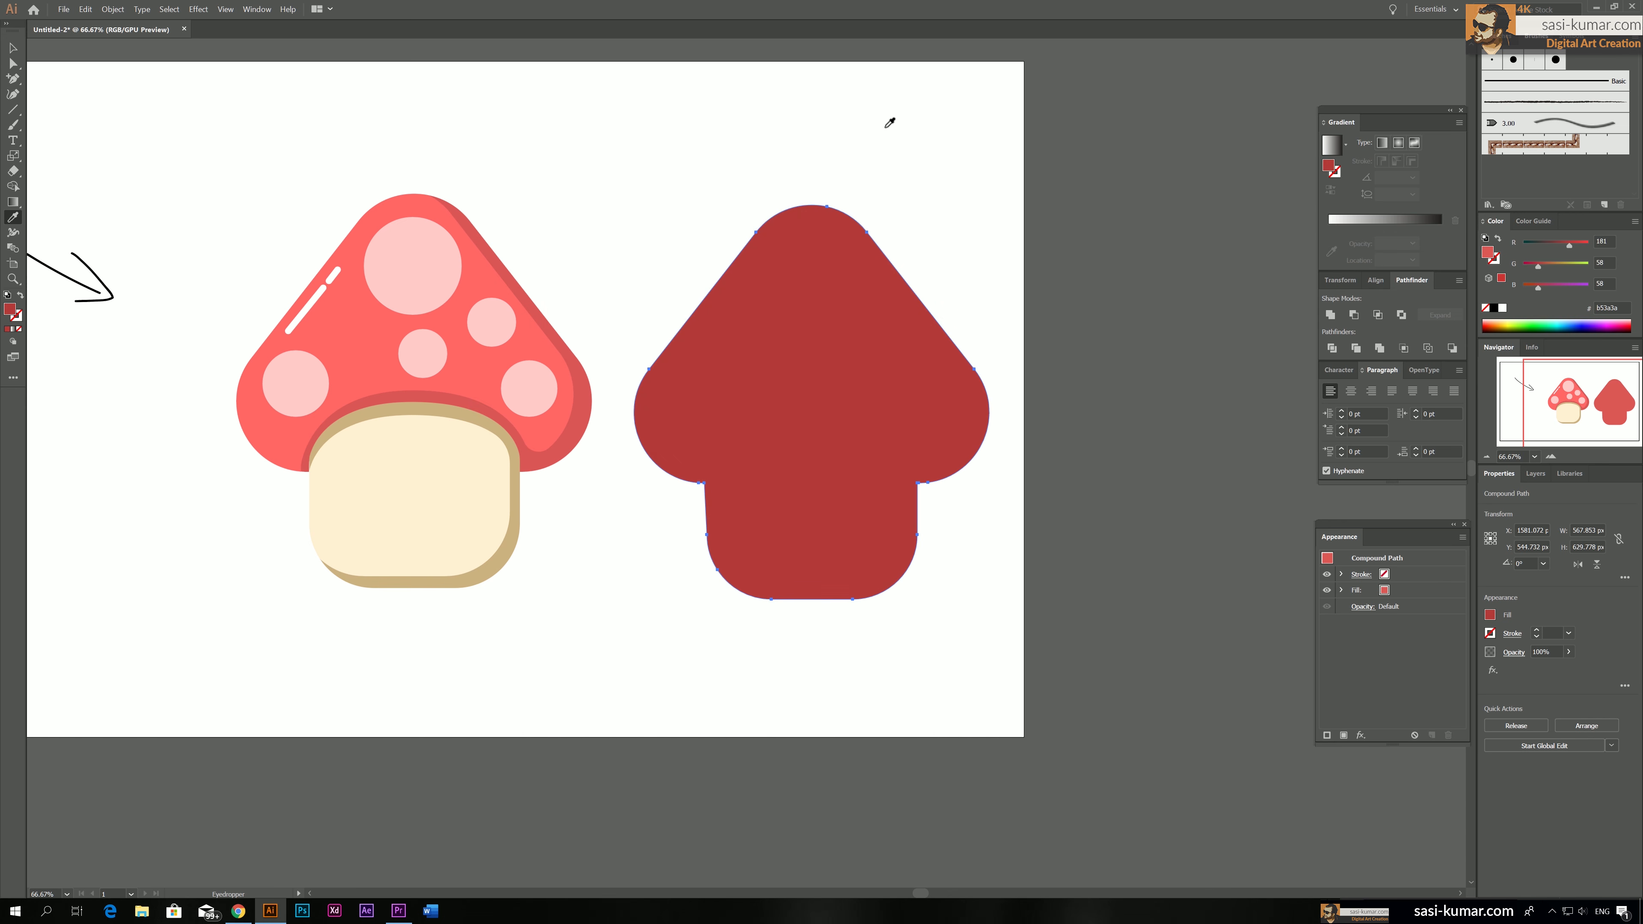
Swap the silhouette's dark red fill to its stroke and set the stroke weight to 11 pt
left_click(21, 296)
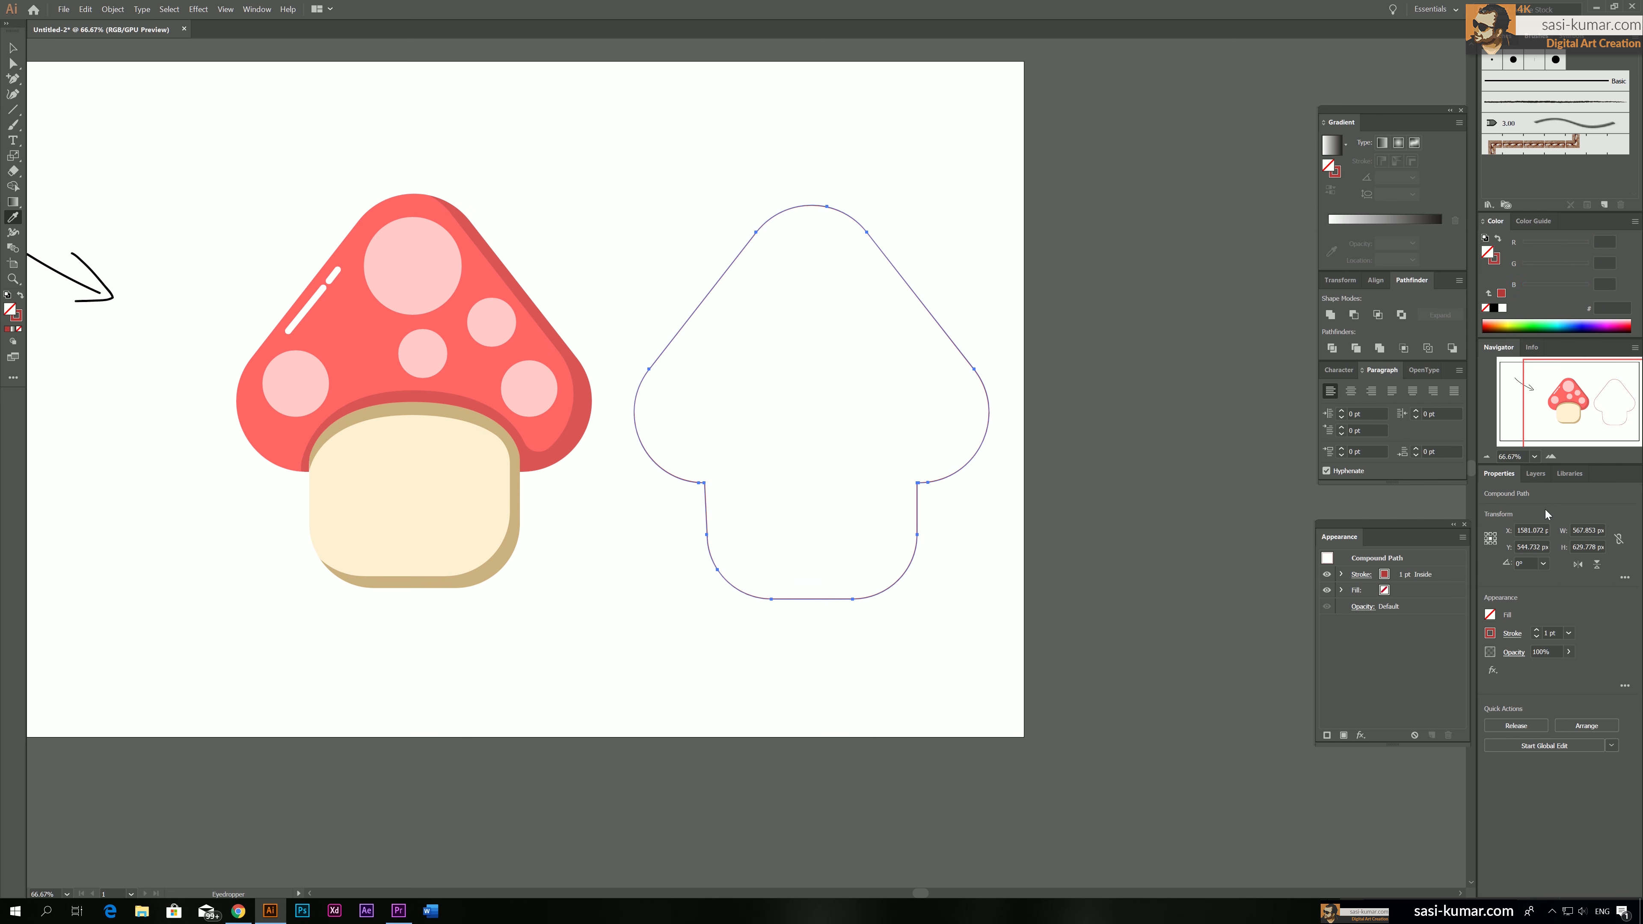
left_click(1537, 633)
left_click(1537, 633)
left_click(1536, 633)
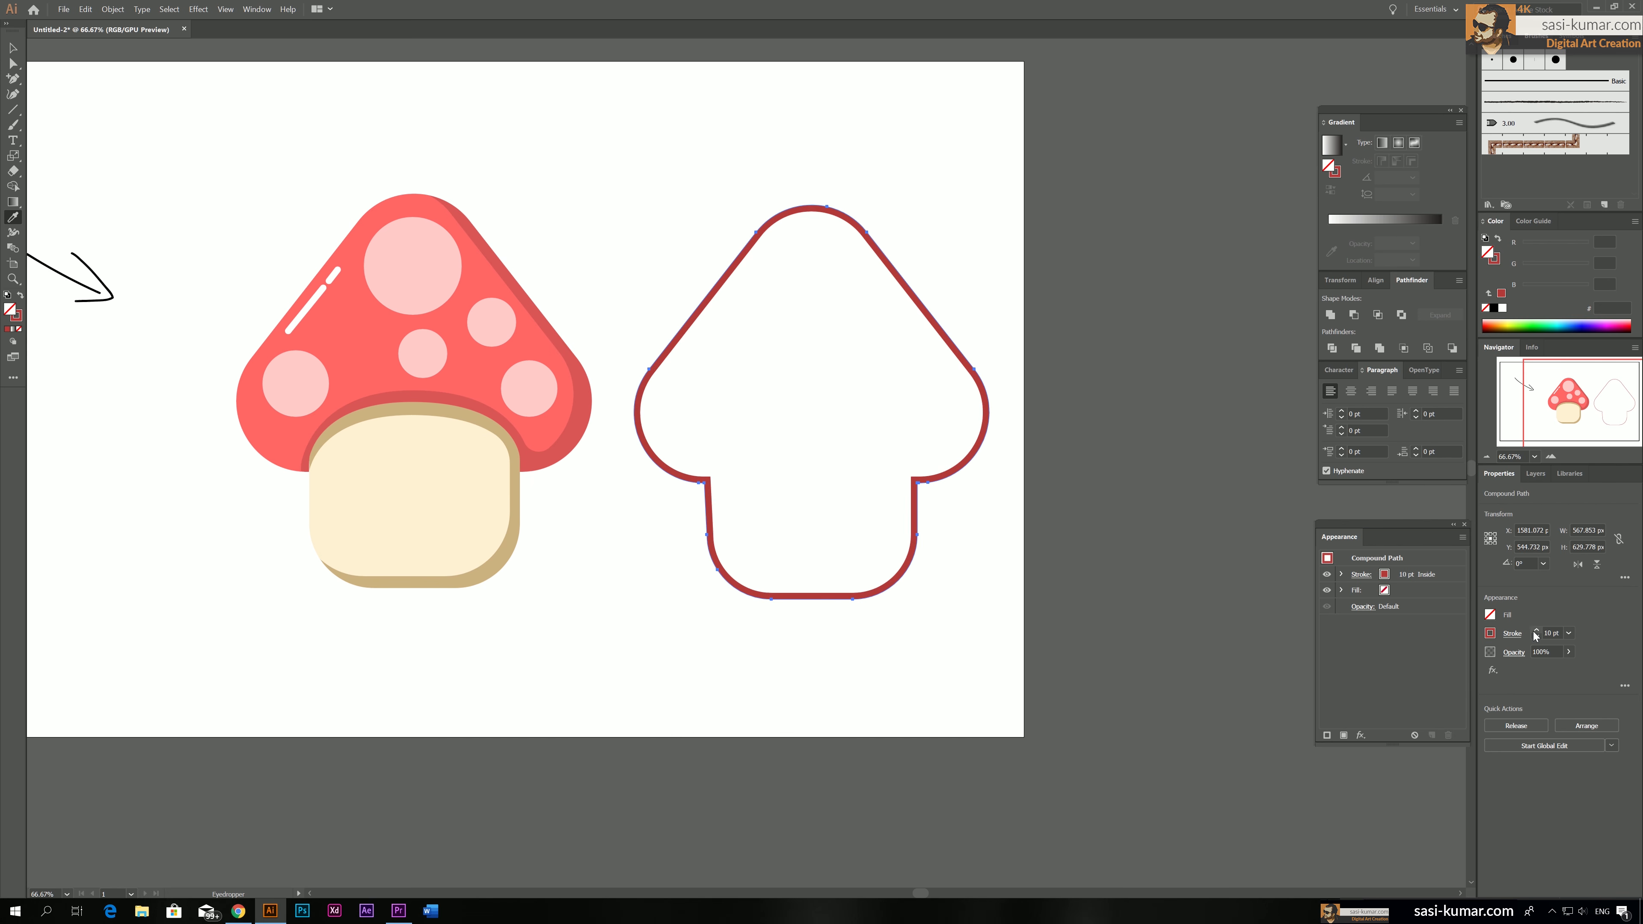
left_click(1537, 632)
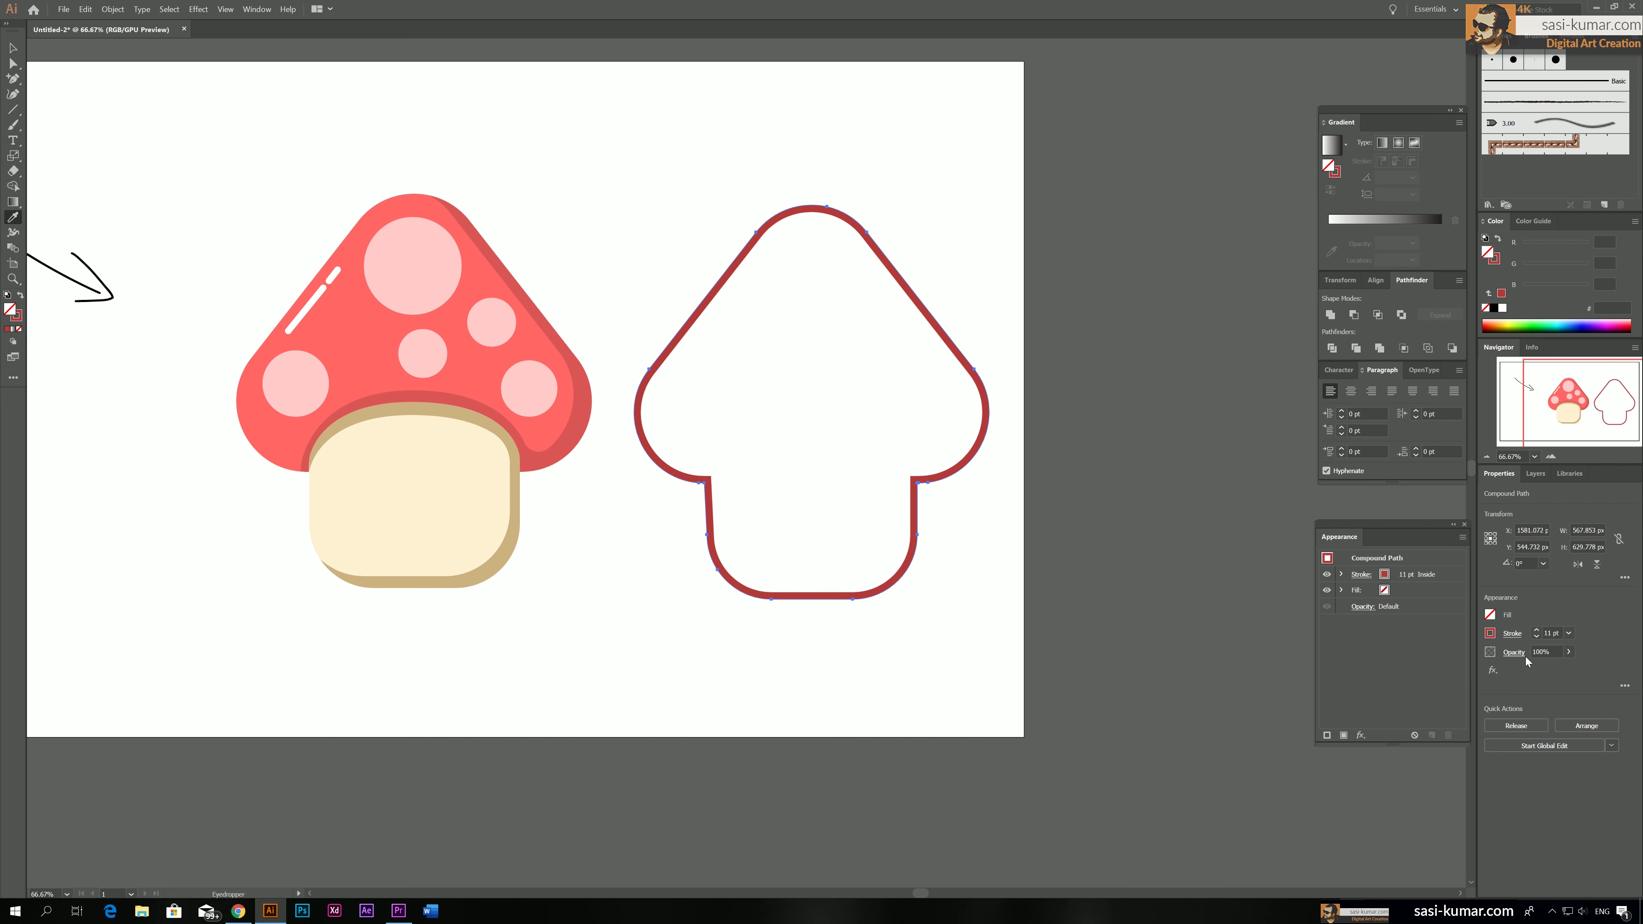
Give the outline's stroke round joins and round caps, and align it to the outside of the path
left_click(1513, 633)
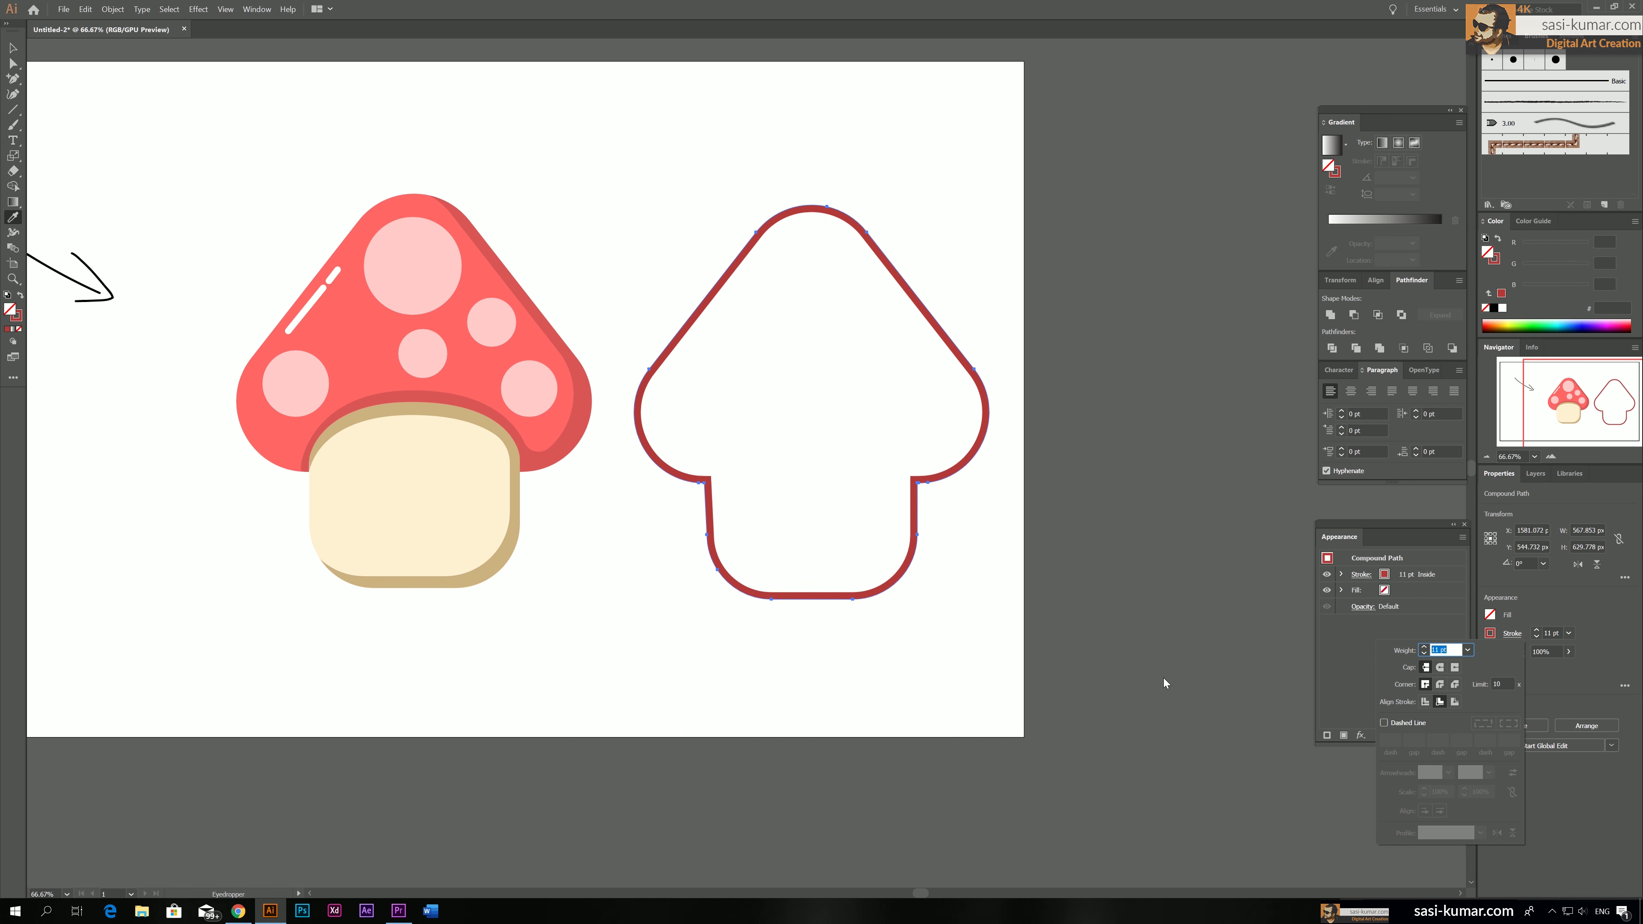
left_click(1440, 685)
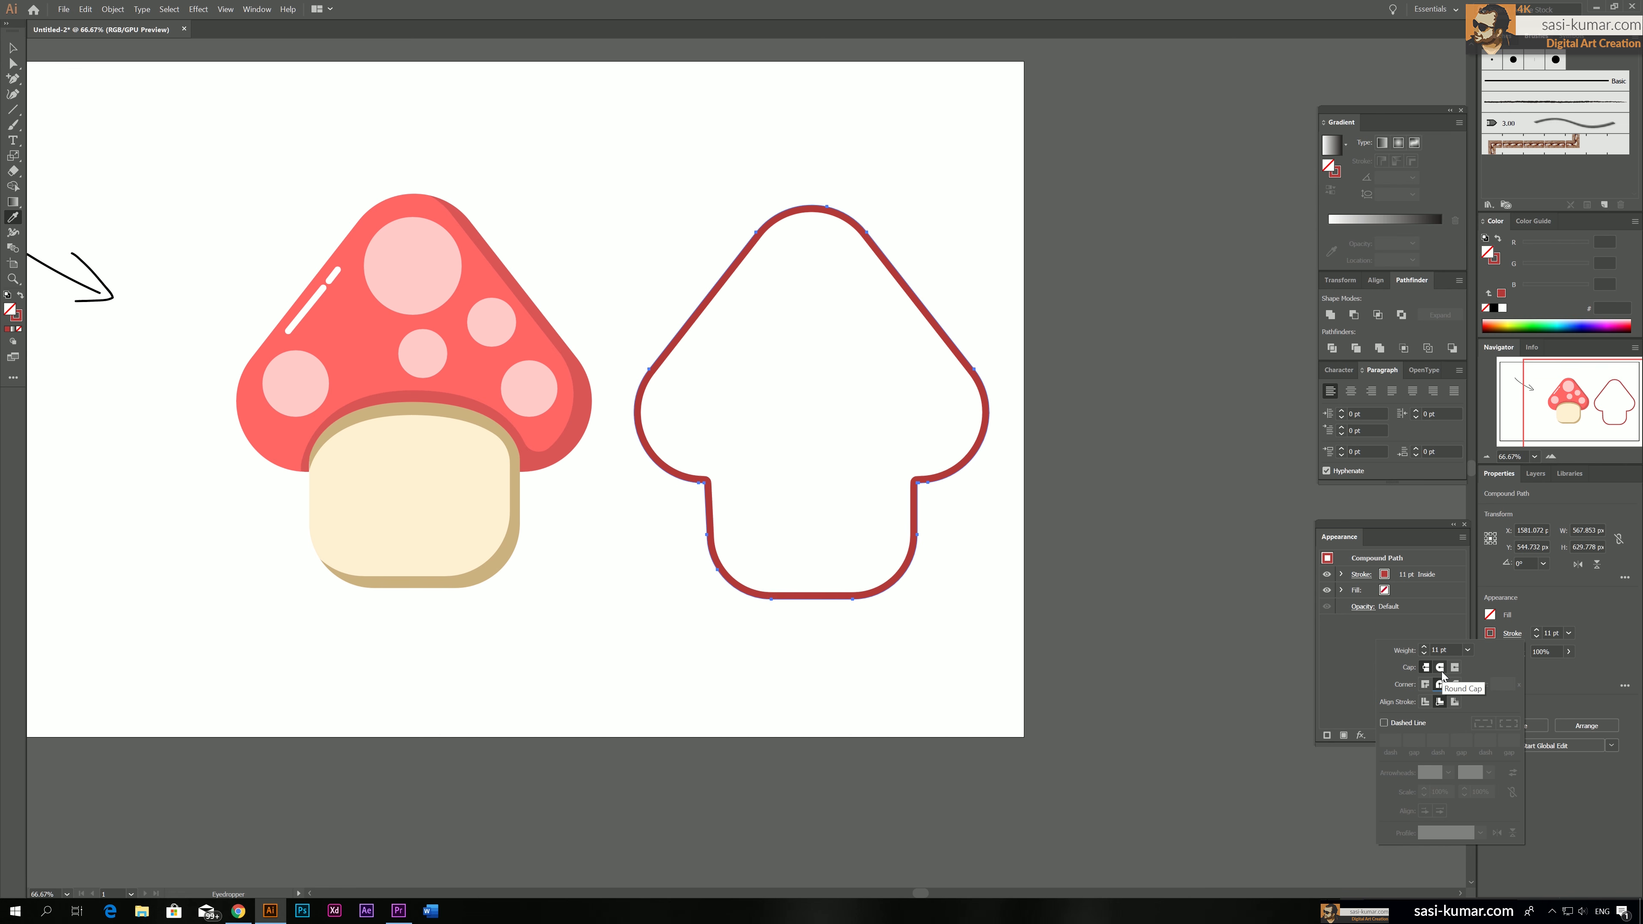
left_click(1441, 671)
left_click(1425, 702)
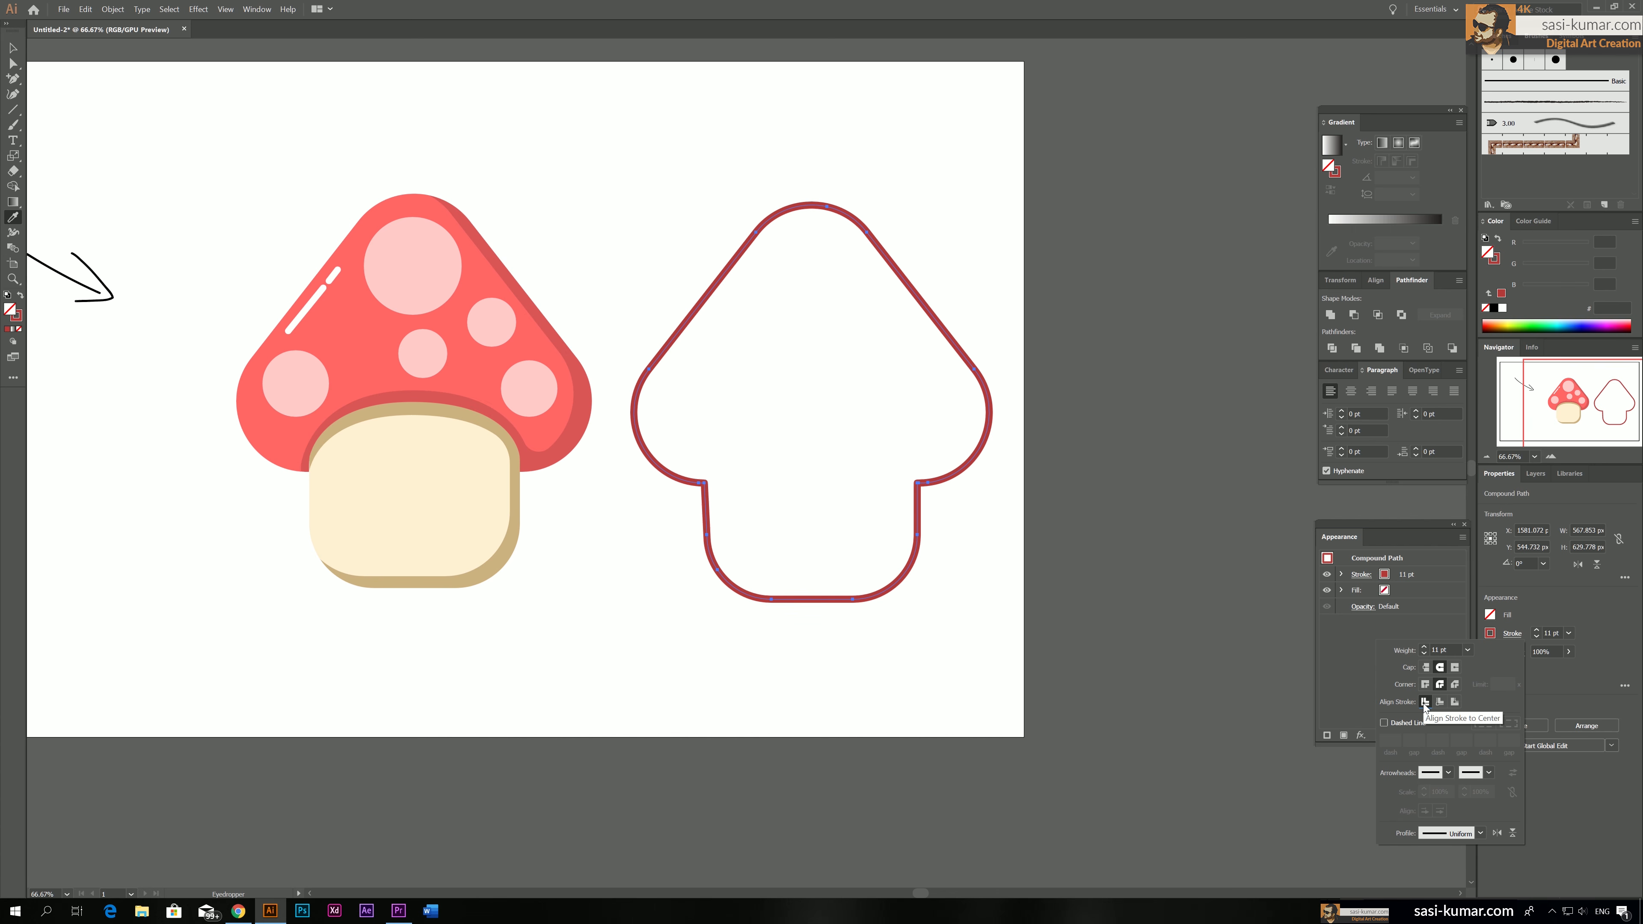
left_click(1455, 702)
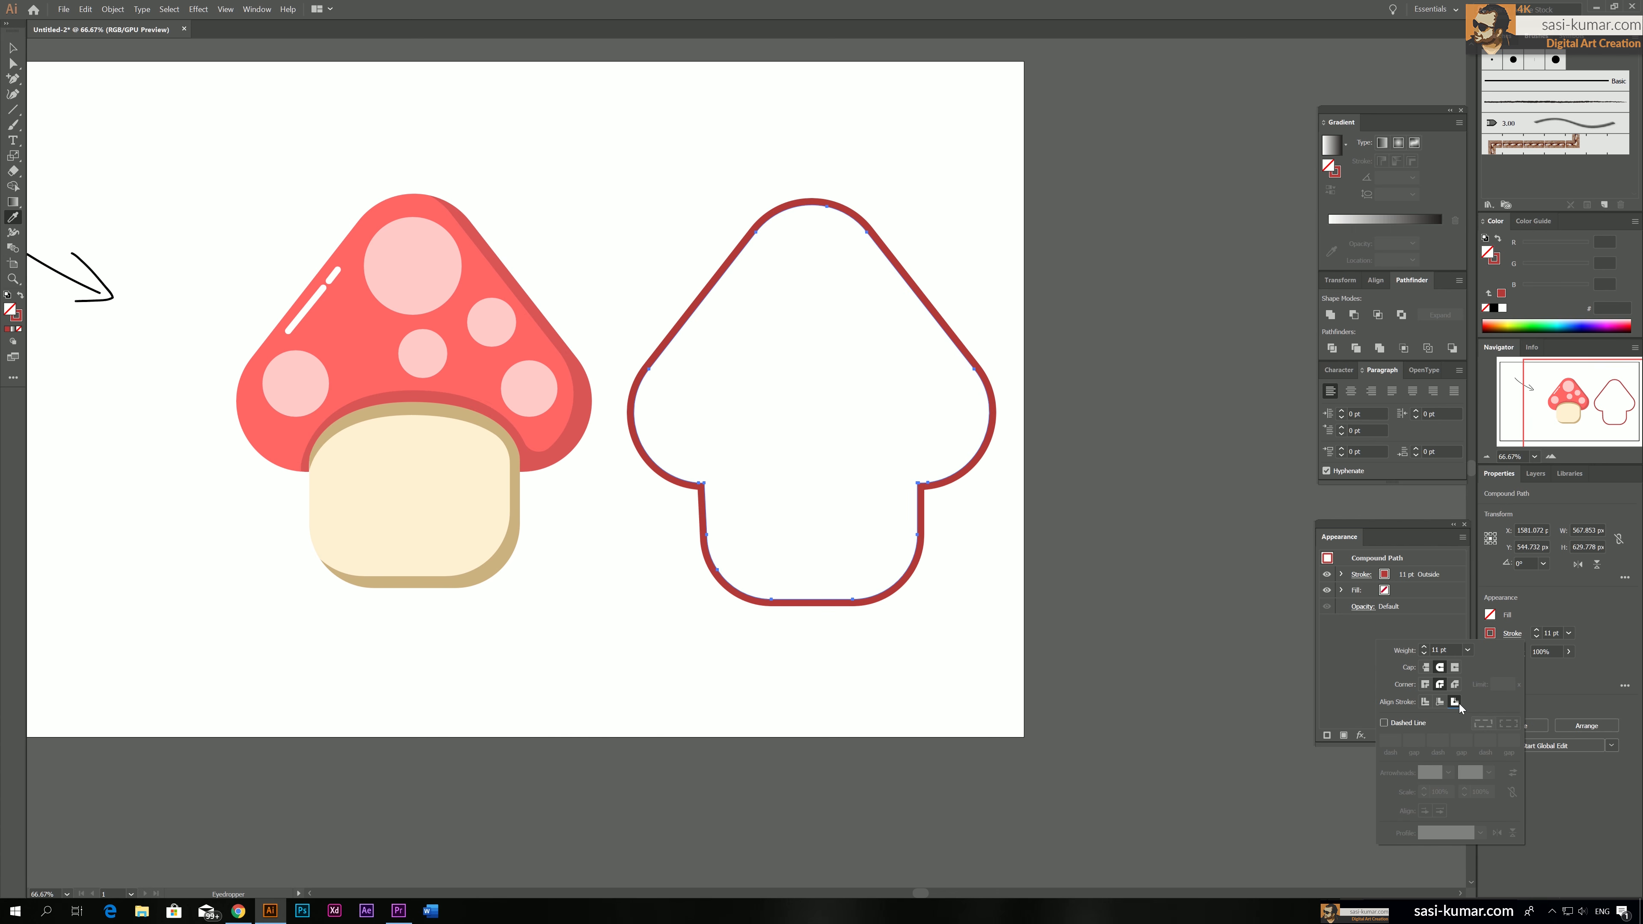
left_click(888, 154)
key("ctrl+z")
Move the dark red outline onto the original mushroom so it surrounds the cap and stem
key("v")
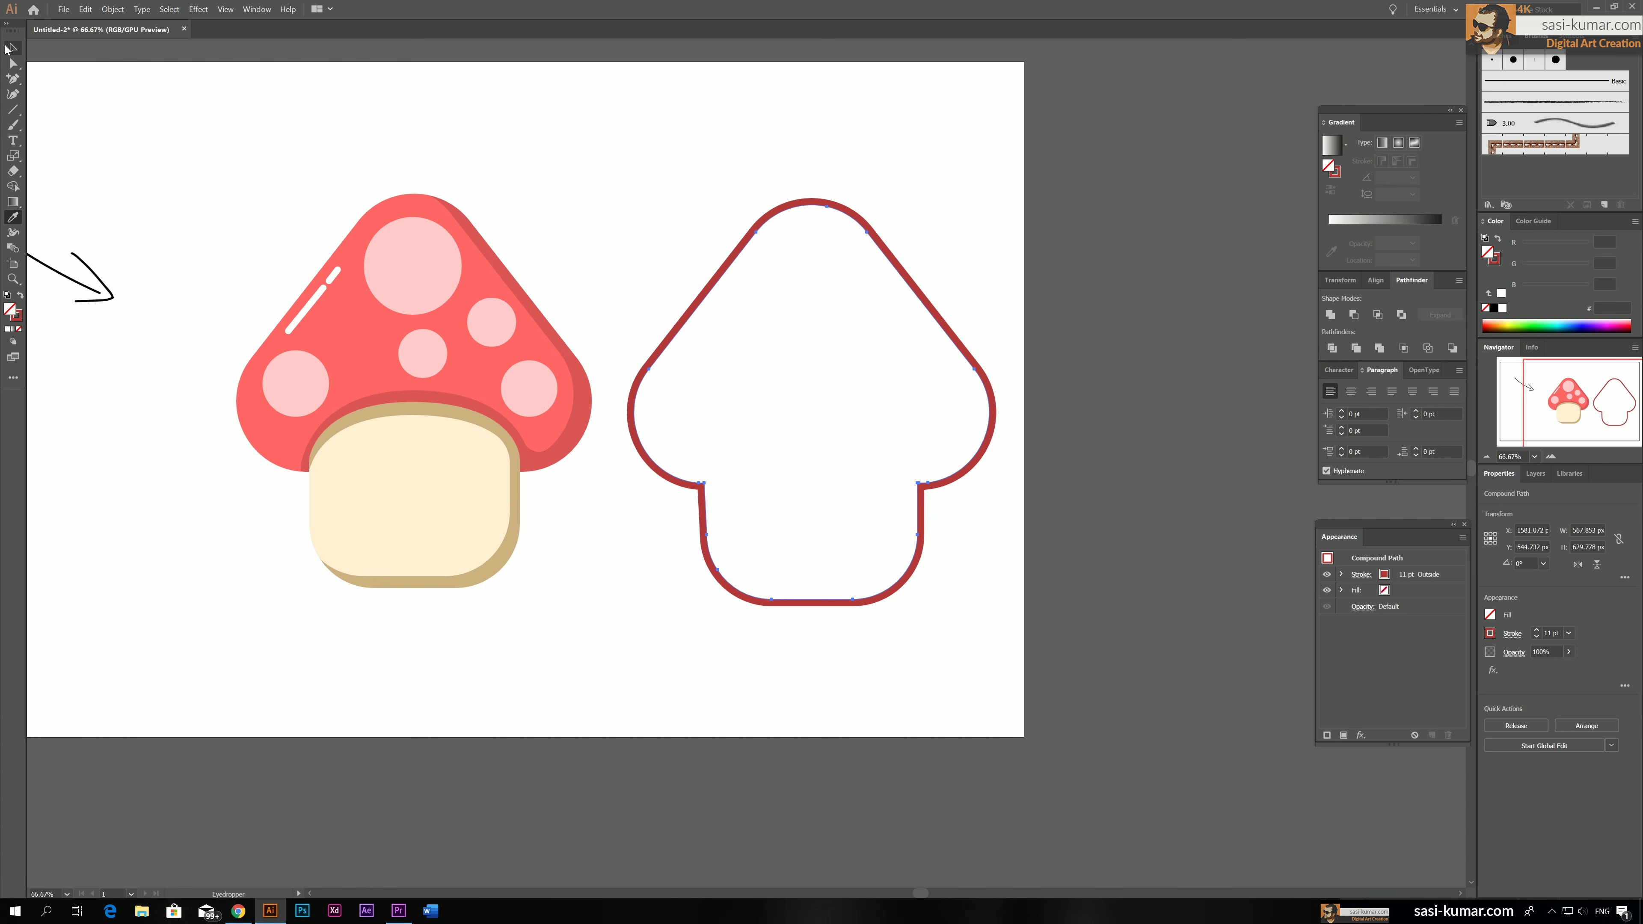
key("ctrl+h")
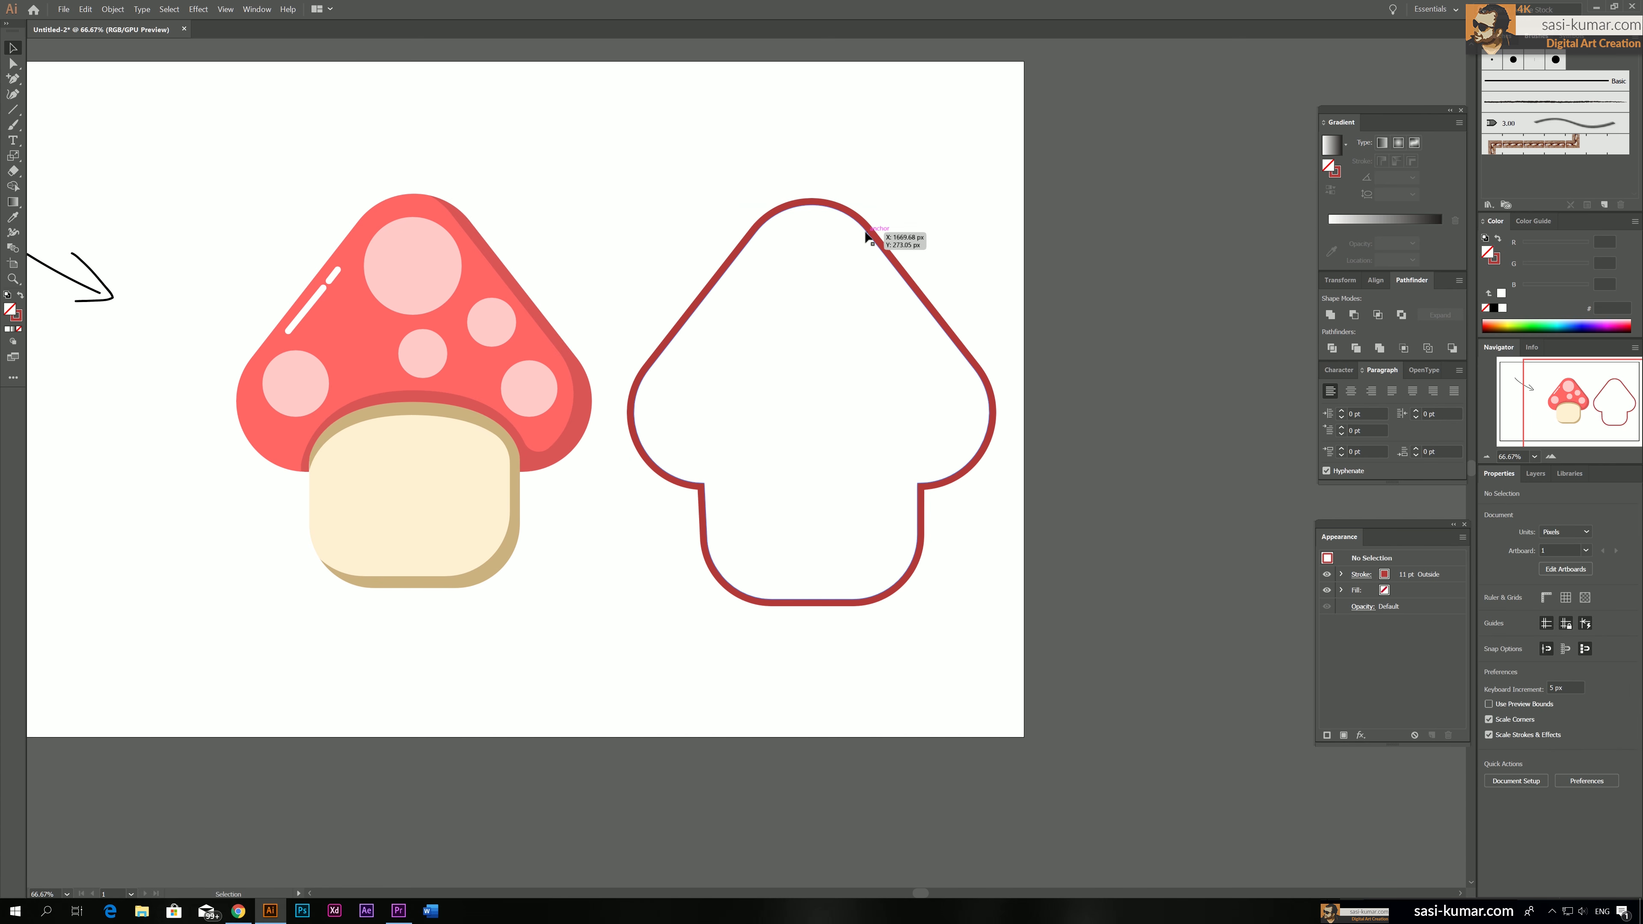
left_click_drag(872, 234, 469, 221)
left_click(667, 240)
left_click_drag(664, 242, 870, 240)
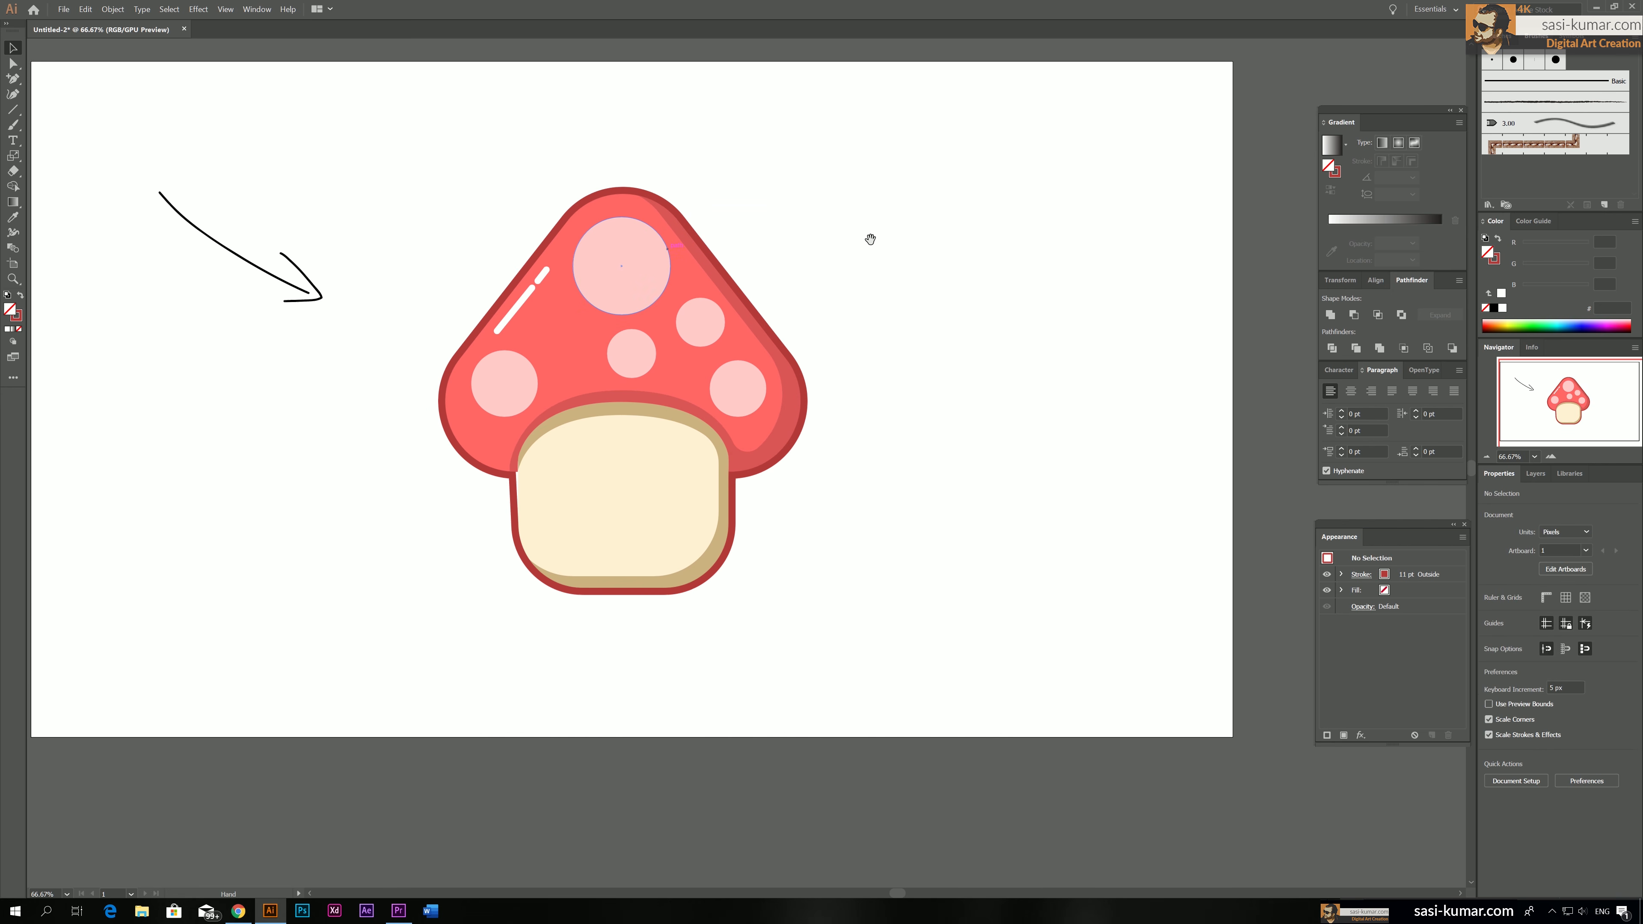
Add anchor points to the outline along the left and right slopes of the cap to mark short gap segments
left_click(702, 246)
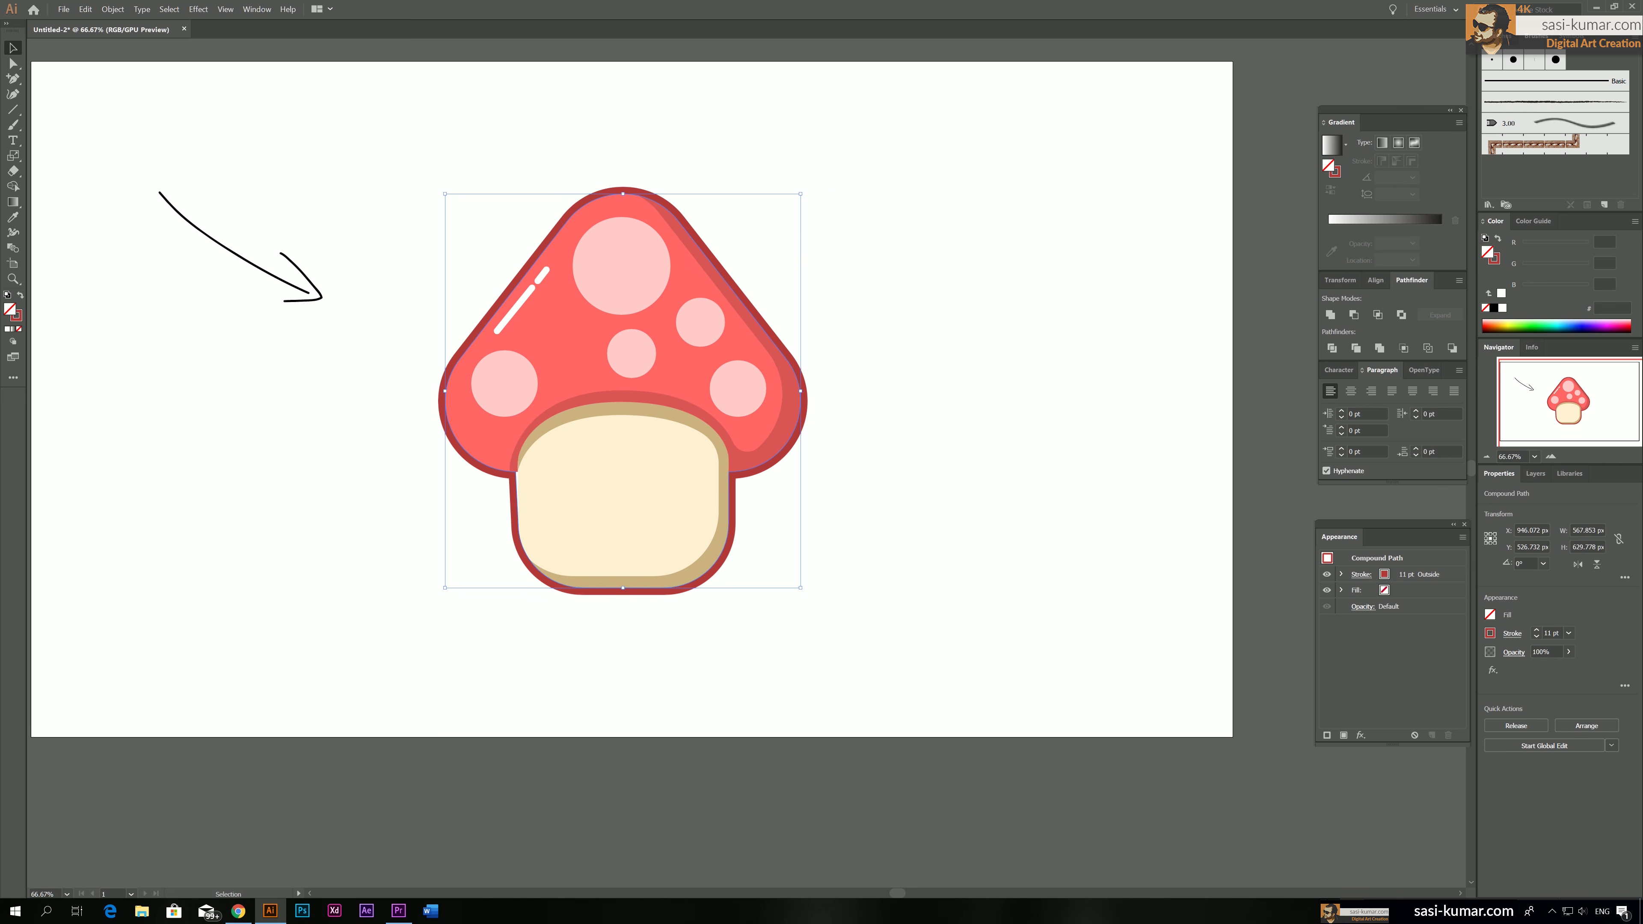
left_click(12, 78)
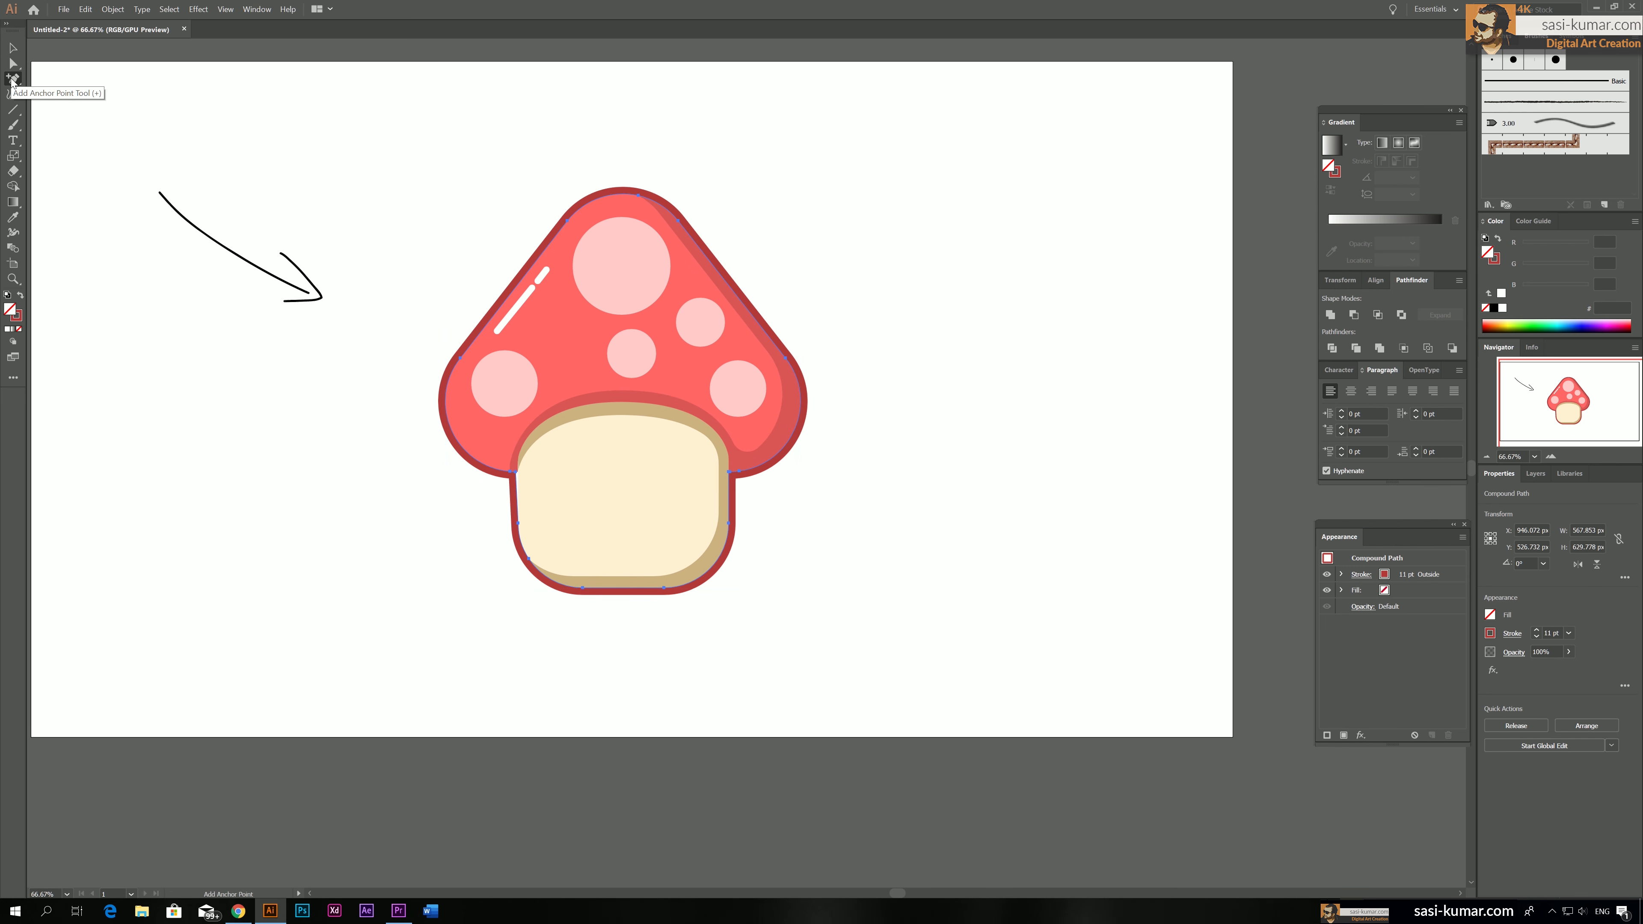
left_click(486, 331)
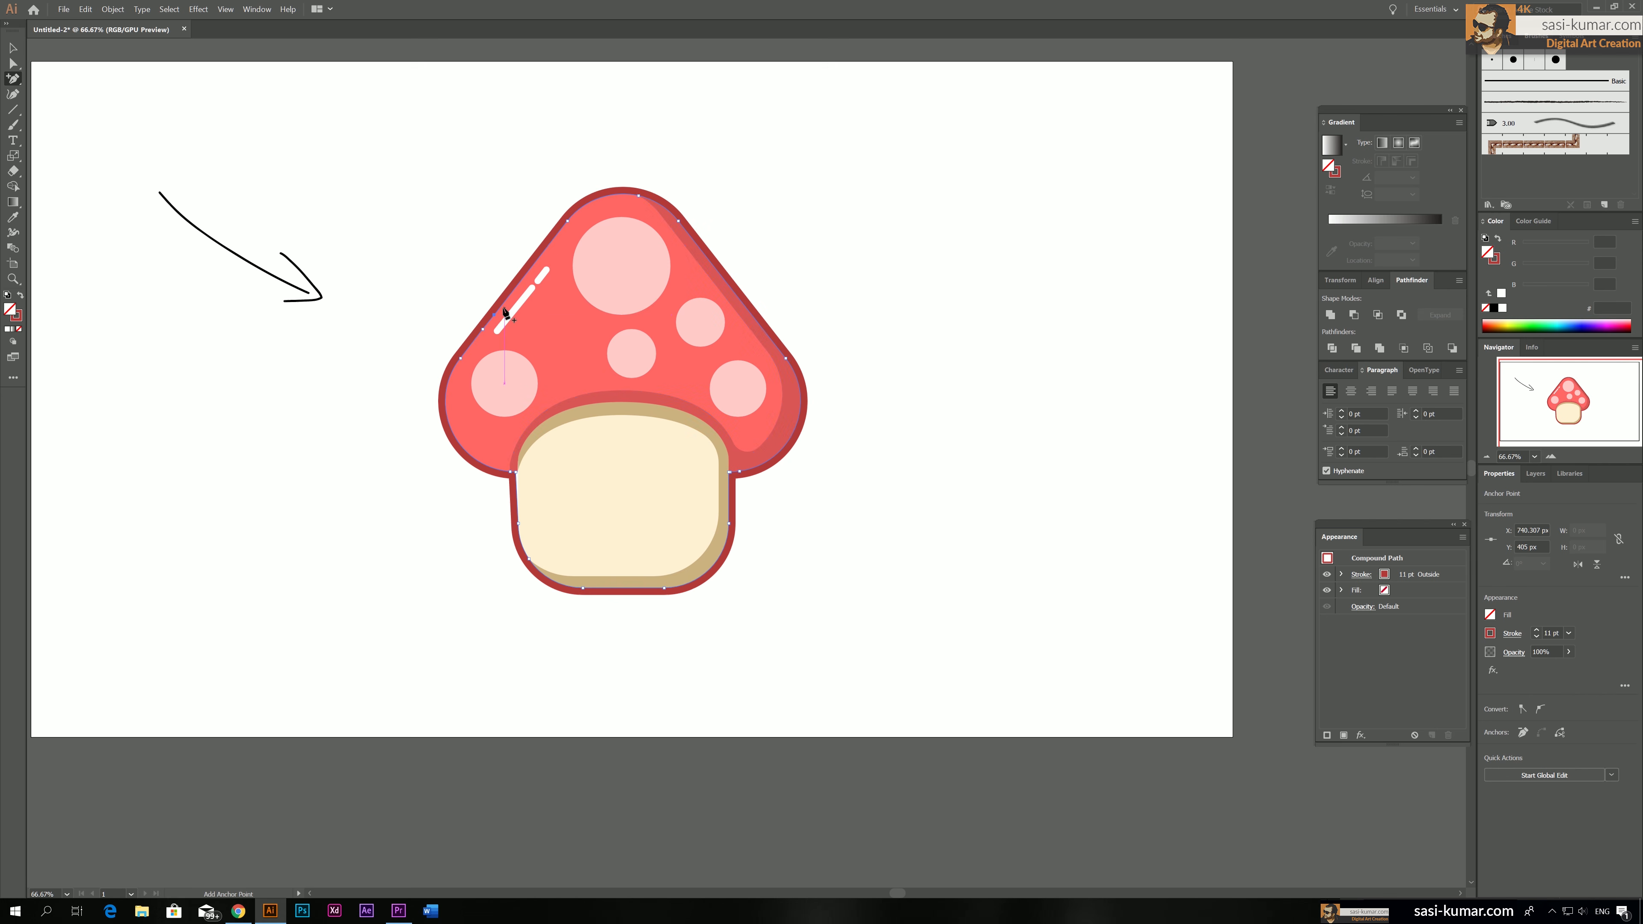
left_click(505, 306)
left_click(729, 285)
left_click(739, 297)
left_click(745, 307)
Delete the short outline segments between the new anchor points on the cap's left and right slopes
left_click(13, 64)
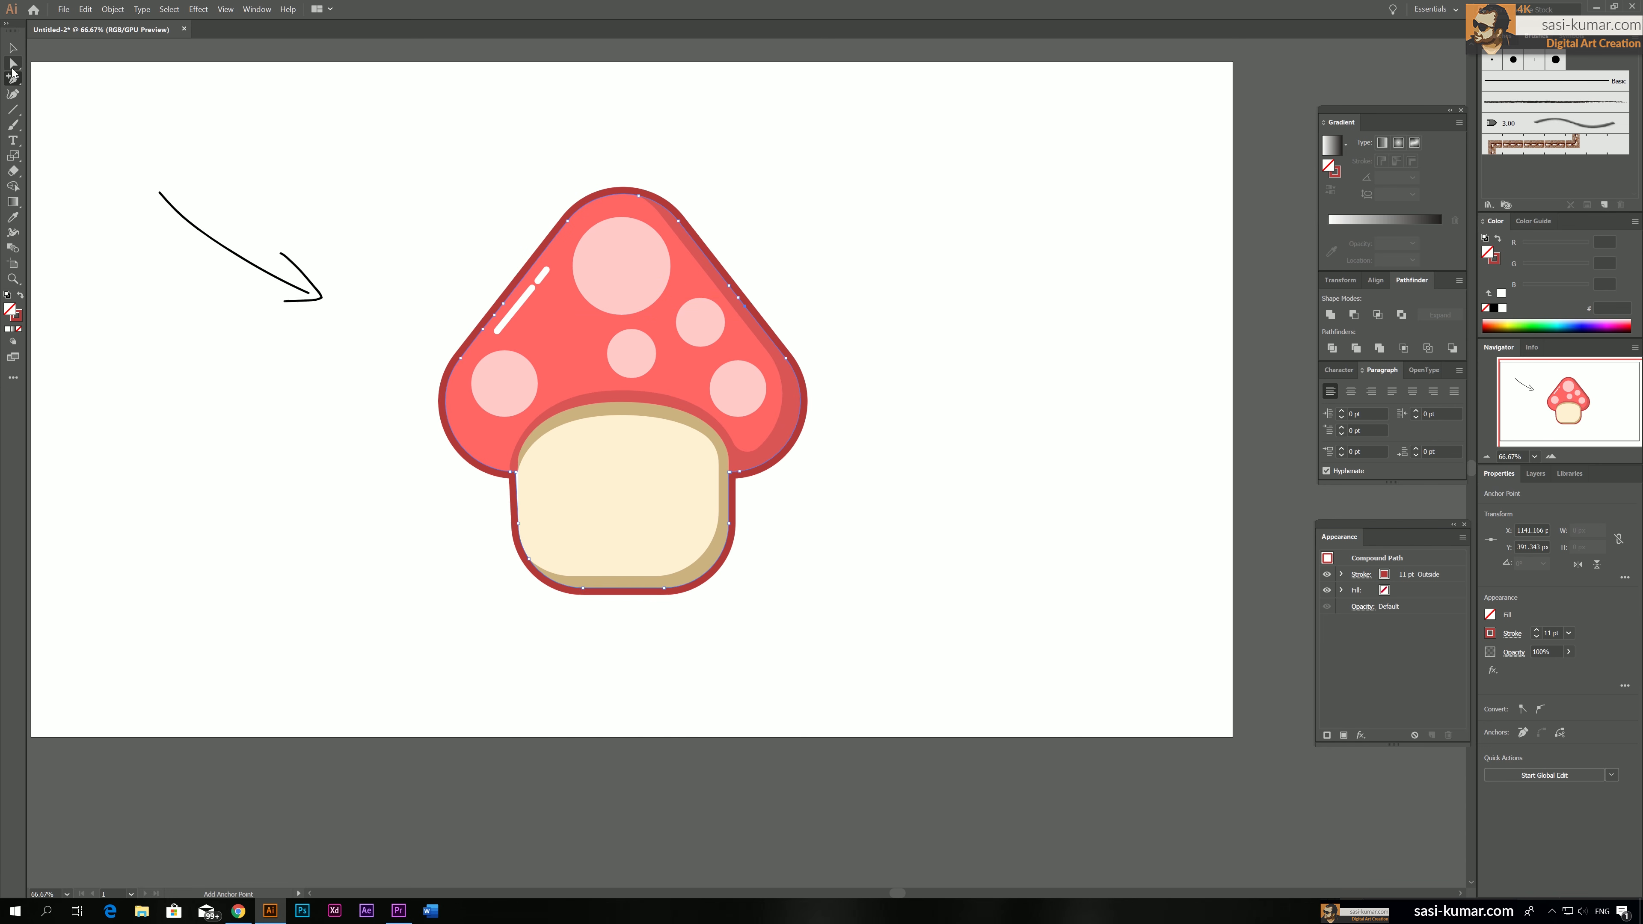
left_click(494, 316)
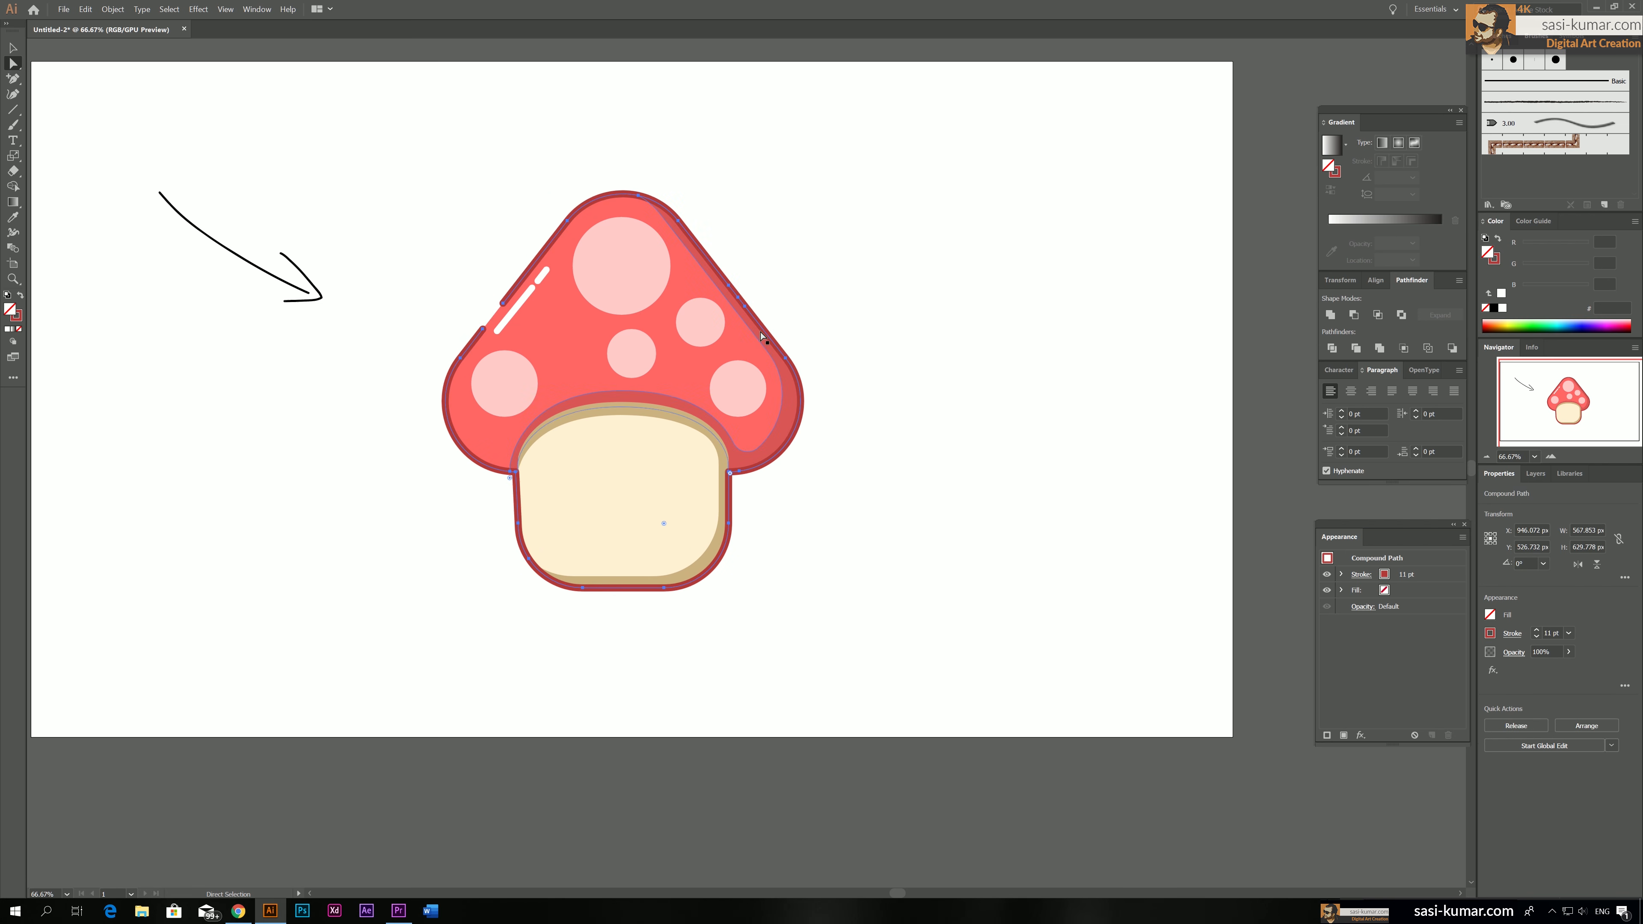
left_click(738, 299)
key("Delete")
Add anchor points to the dark red outline along the upper left slope of the cap to mark more short gaps
key("plus")
left_click(536, 261)
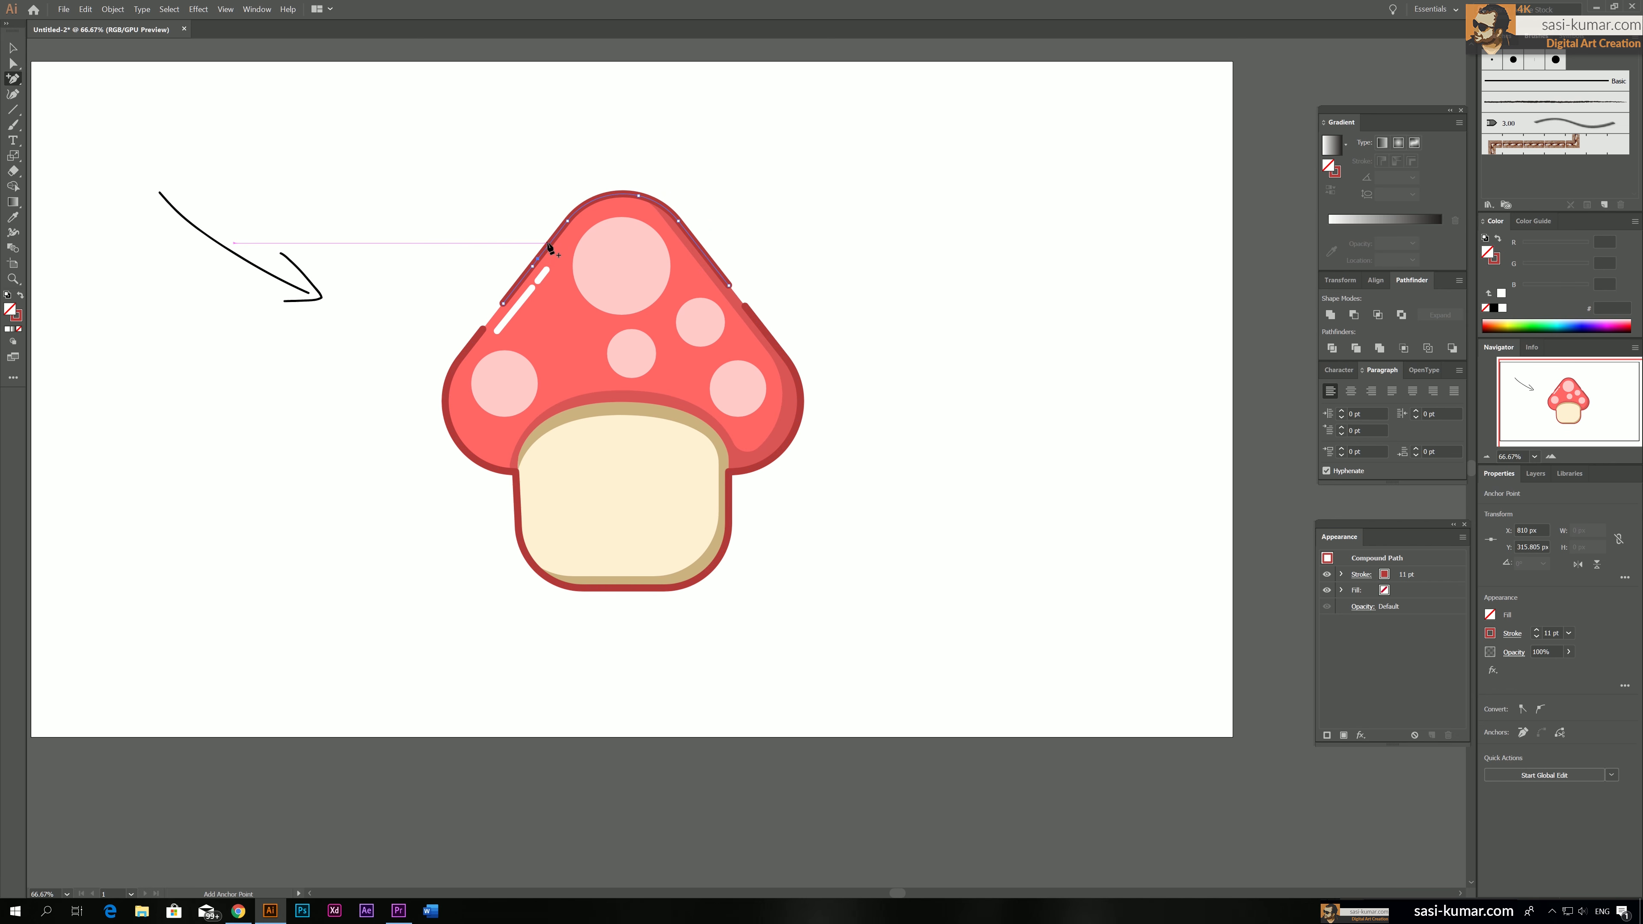
left_click(551, 245)
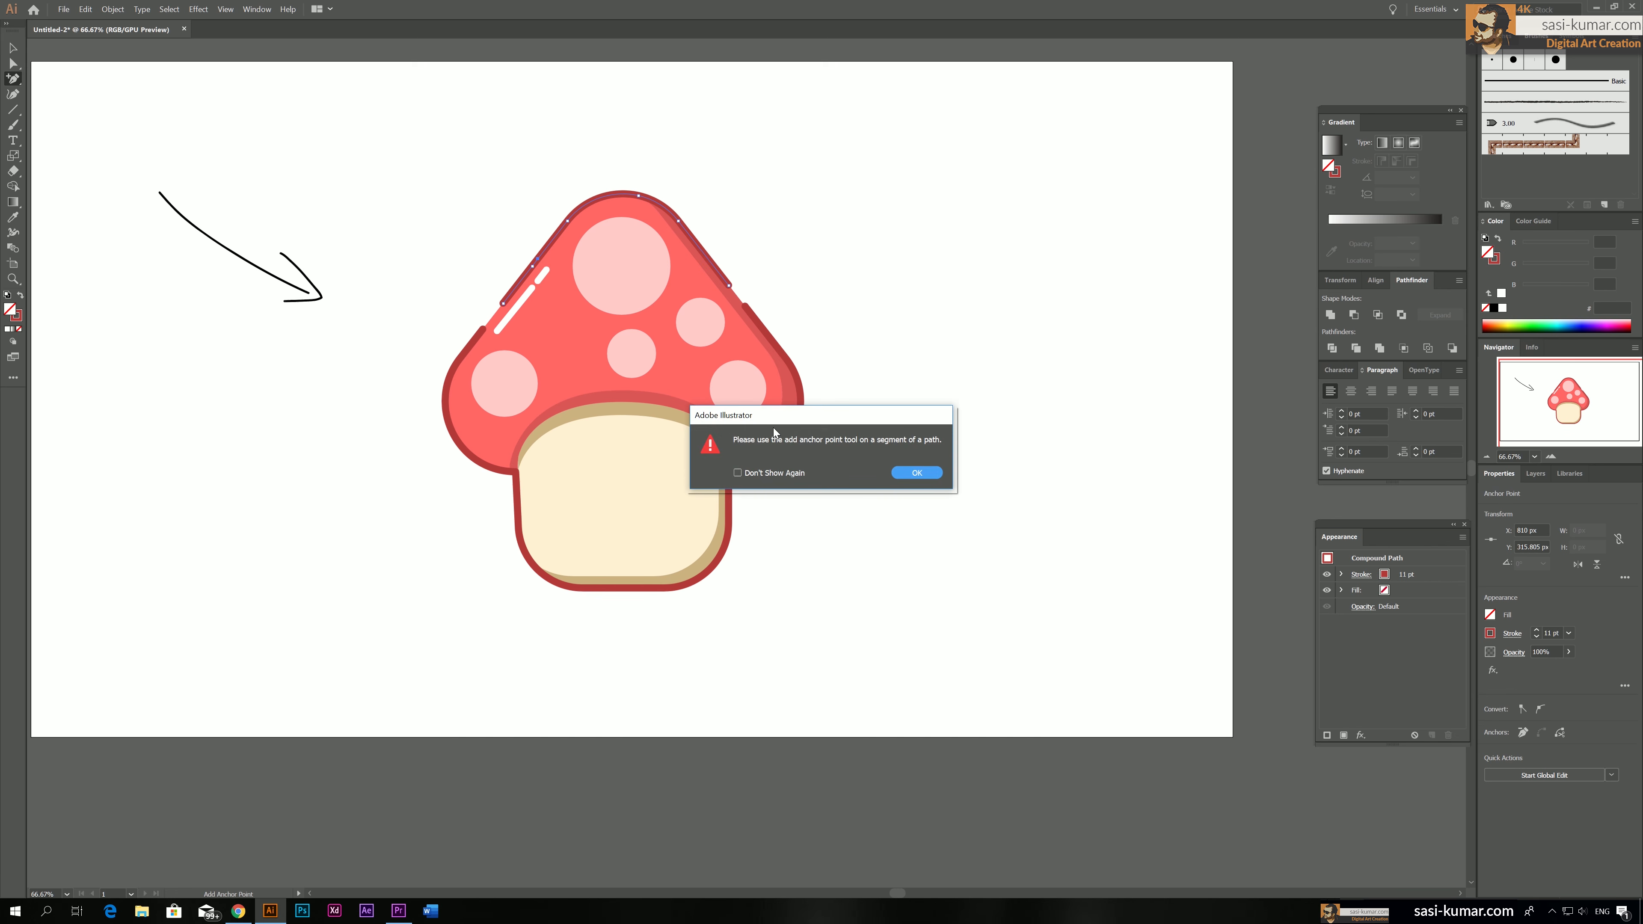
left_click(938, 479)
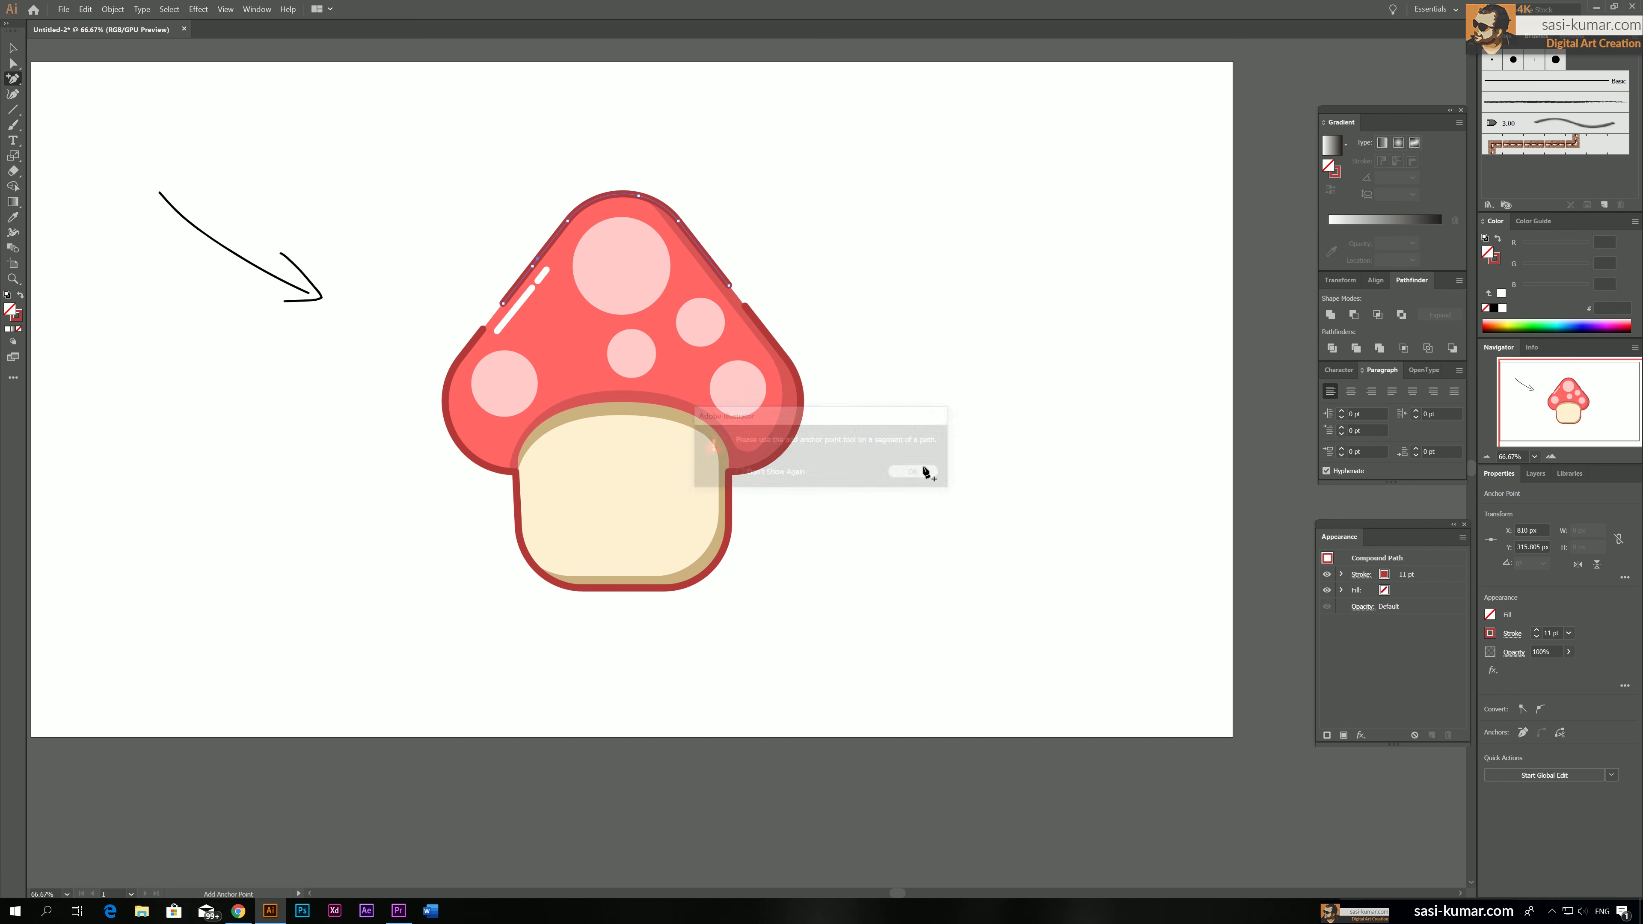
left_click(551, 246)
left_click(560, 240)
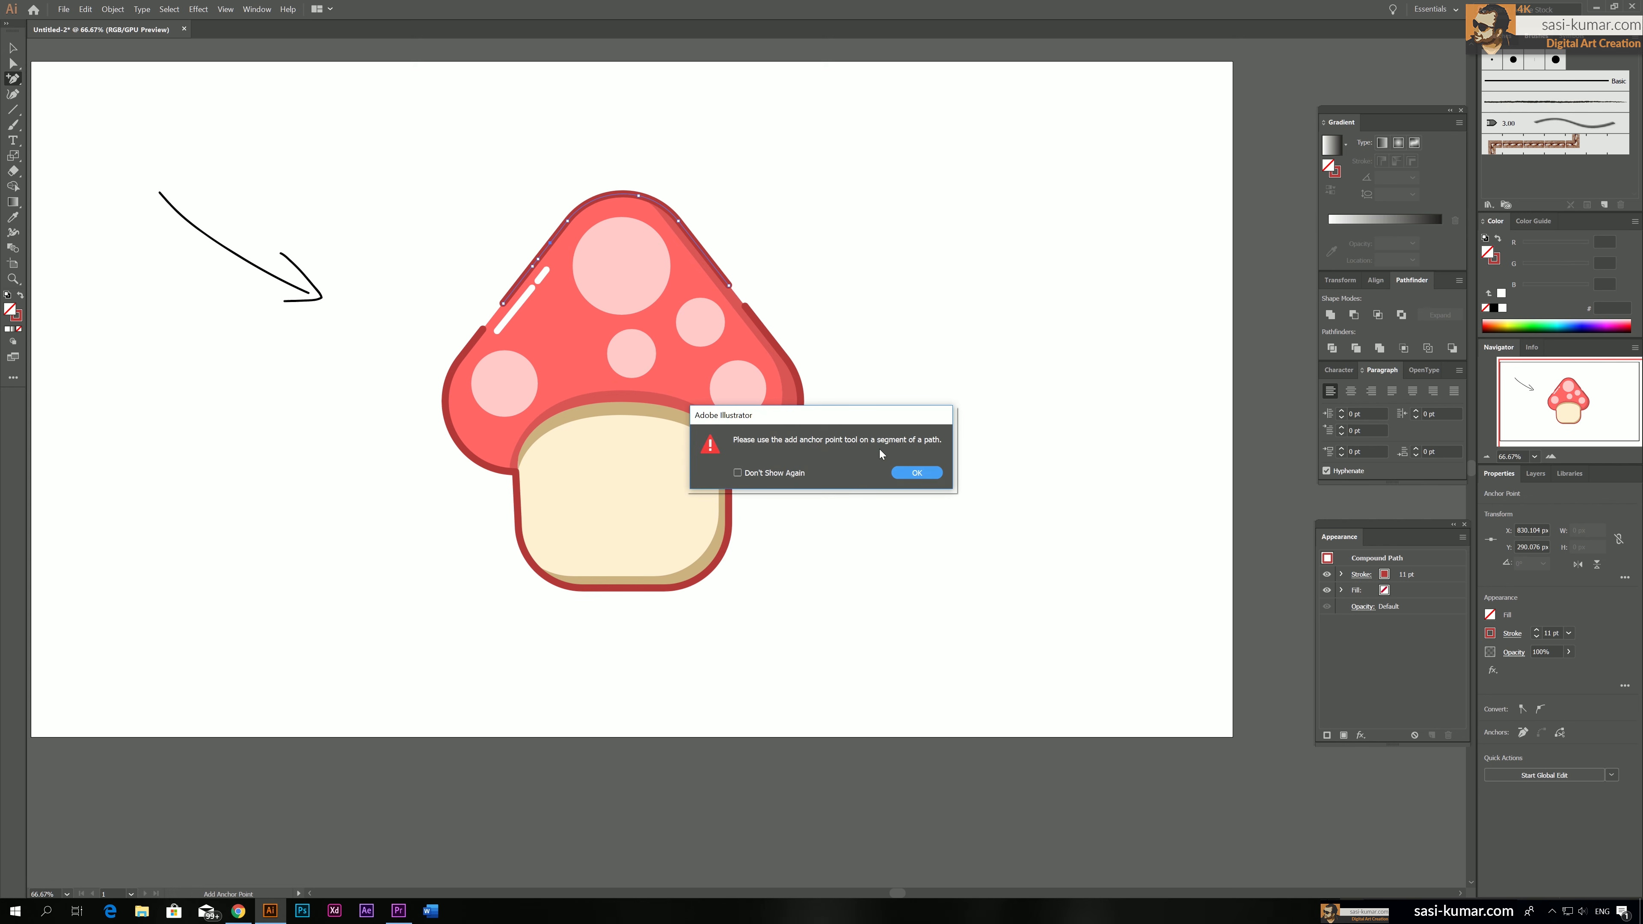
left_click(915, 473)
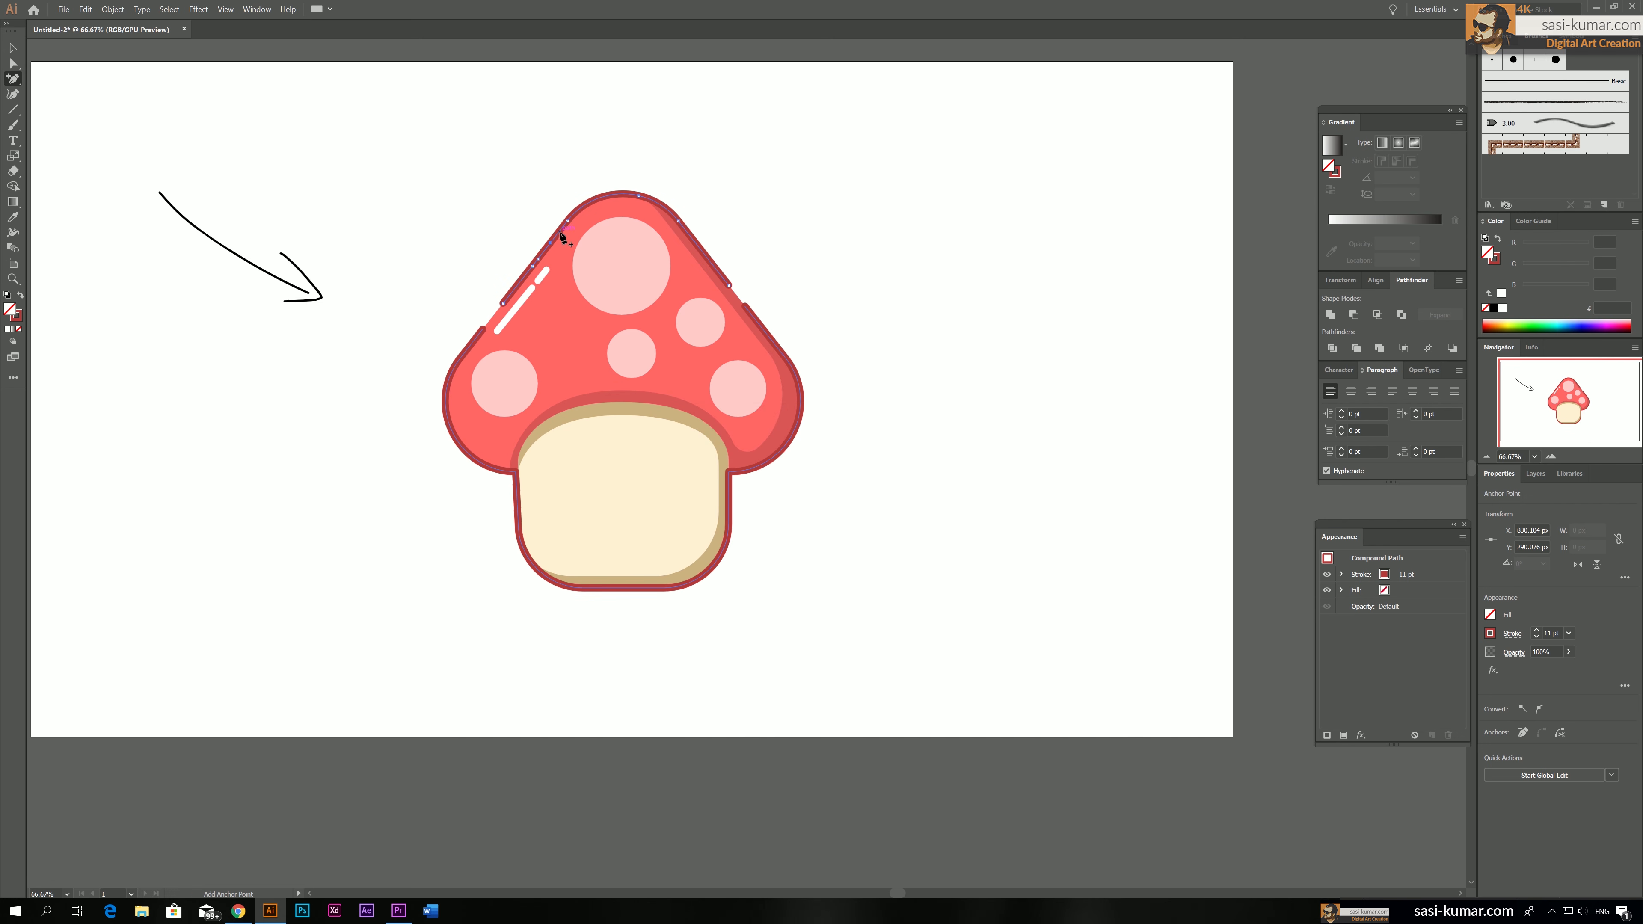
Delete two short outline segments on the cap's upper left slope, adding another anchor point to bound the second gap
key("a")
left_click(537, 267)
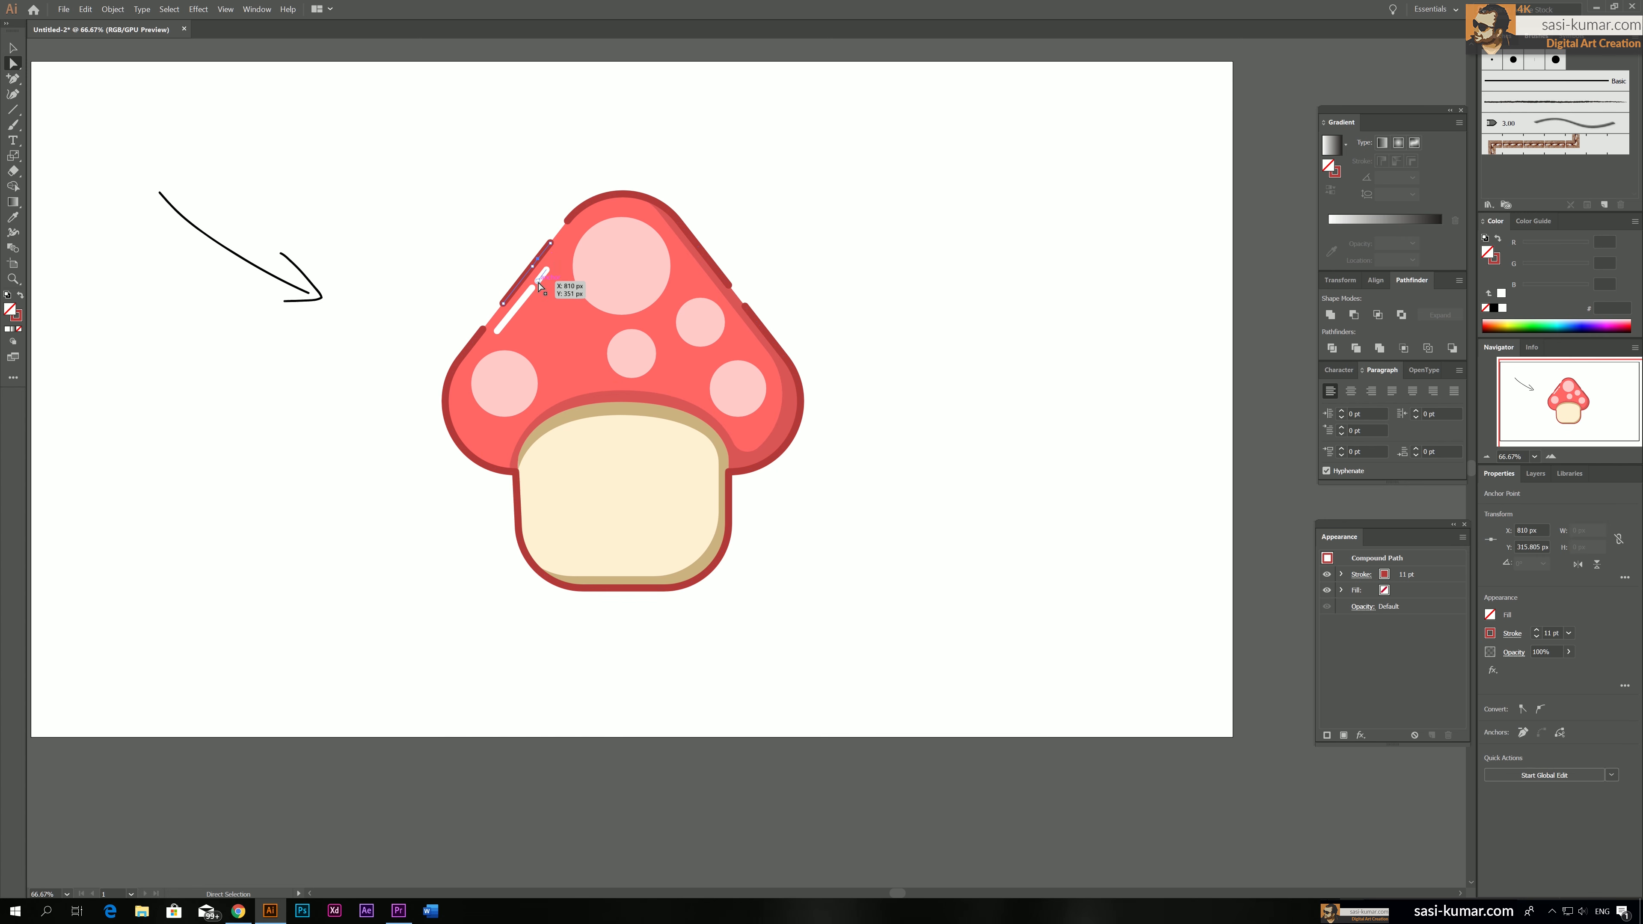
left_click(534, 263)
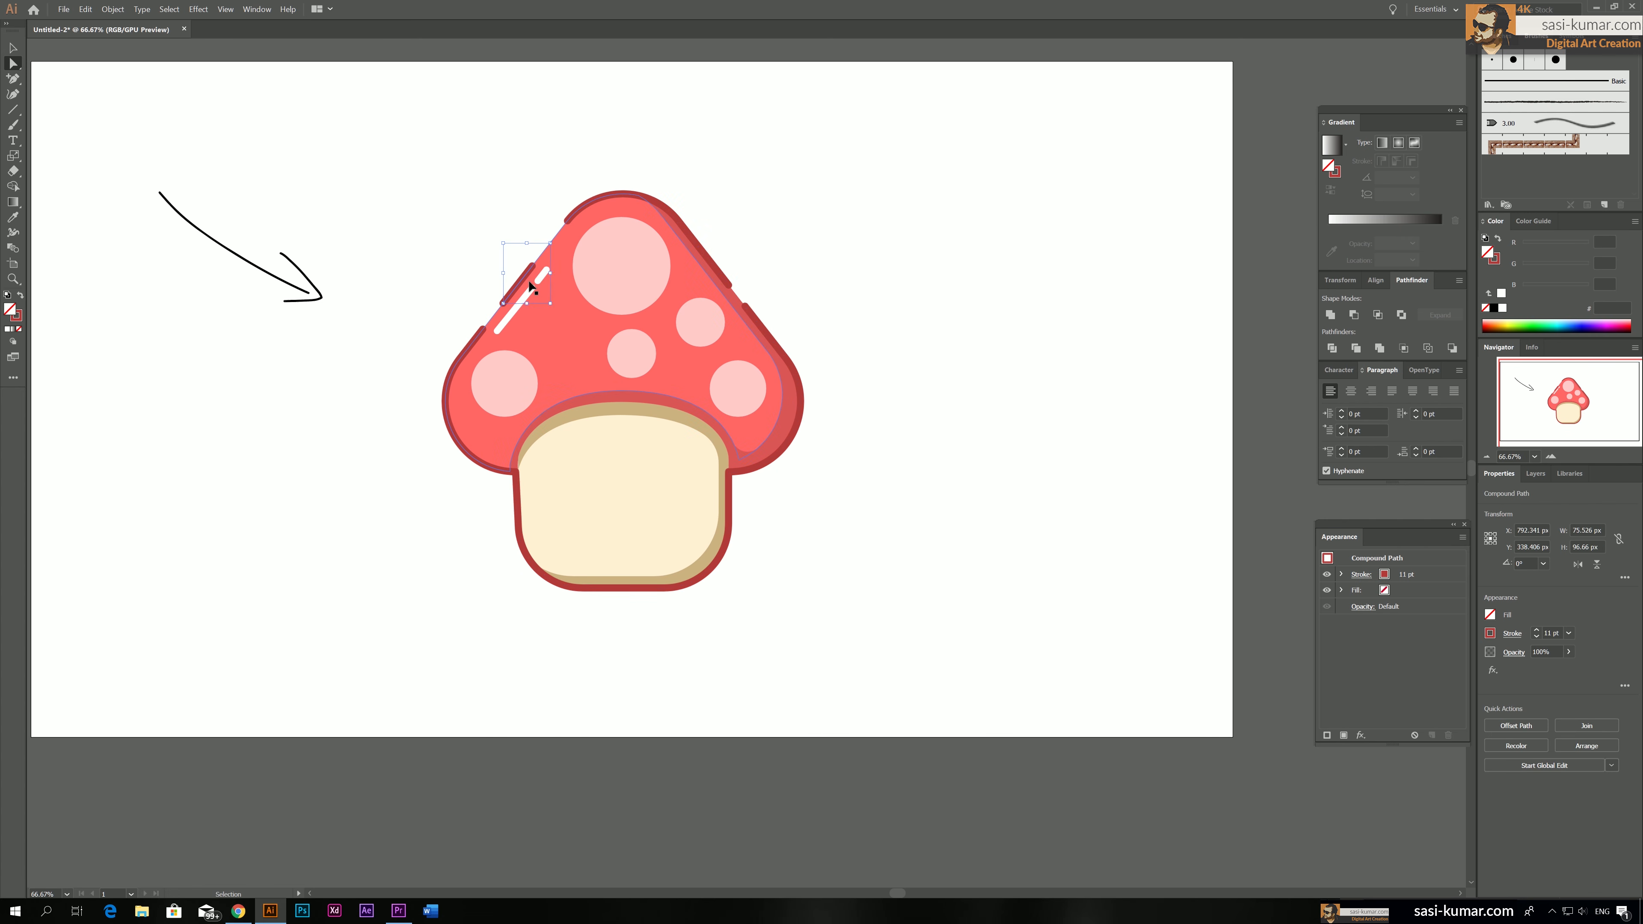
key("plus")
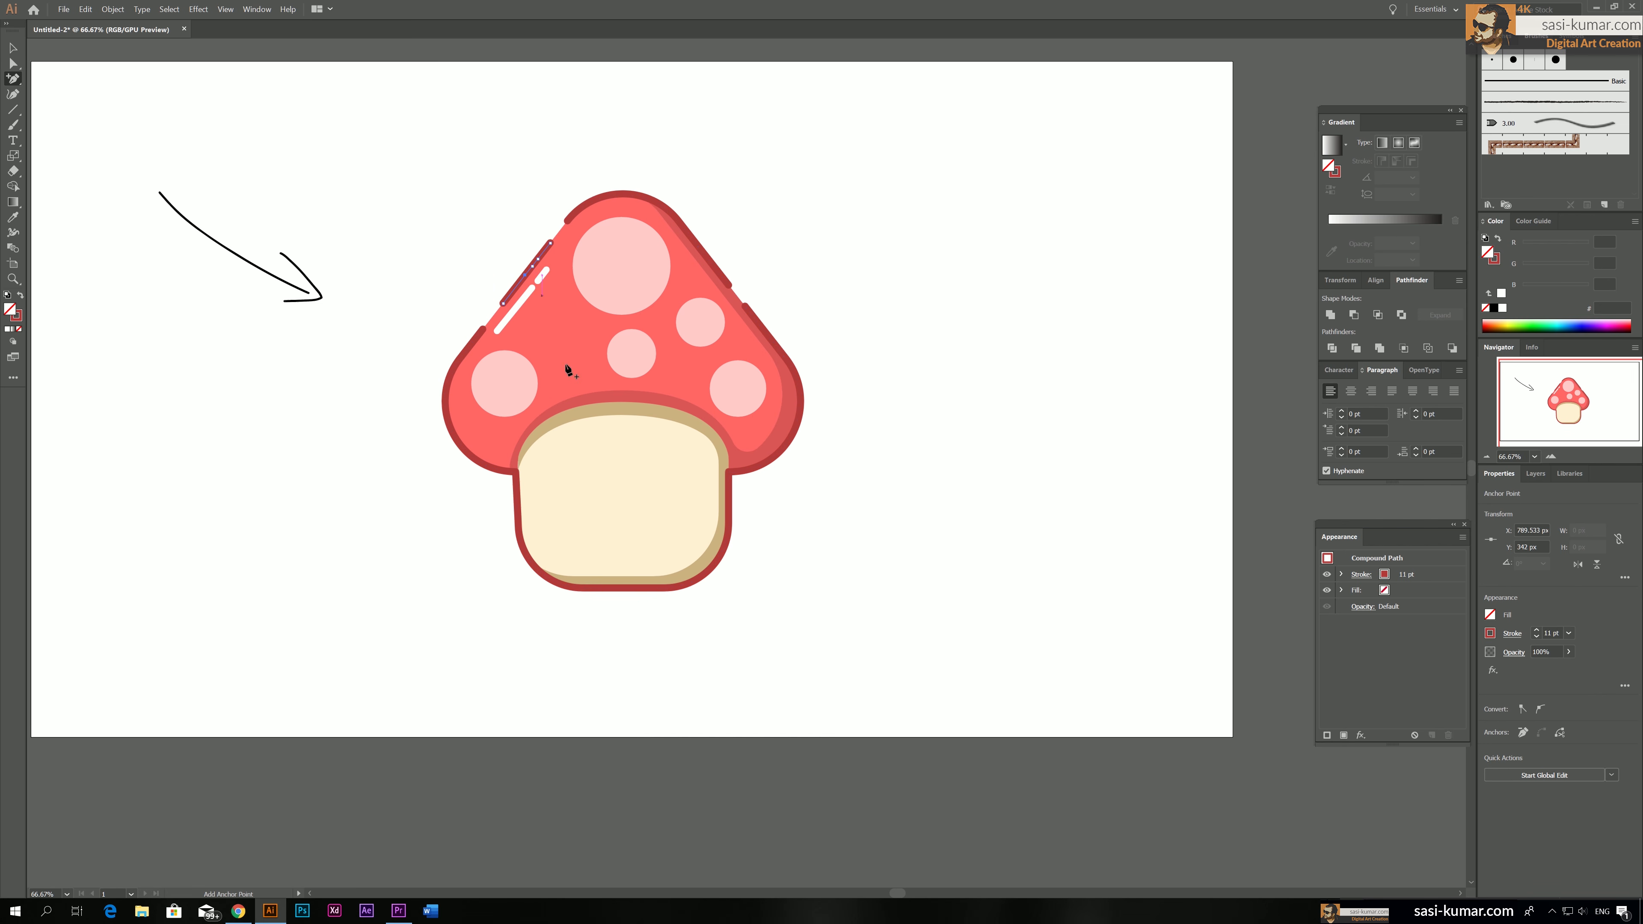
left_click(14, 64)
left_click(533, 267)
key("Delete")
left_click(508, 213)
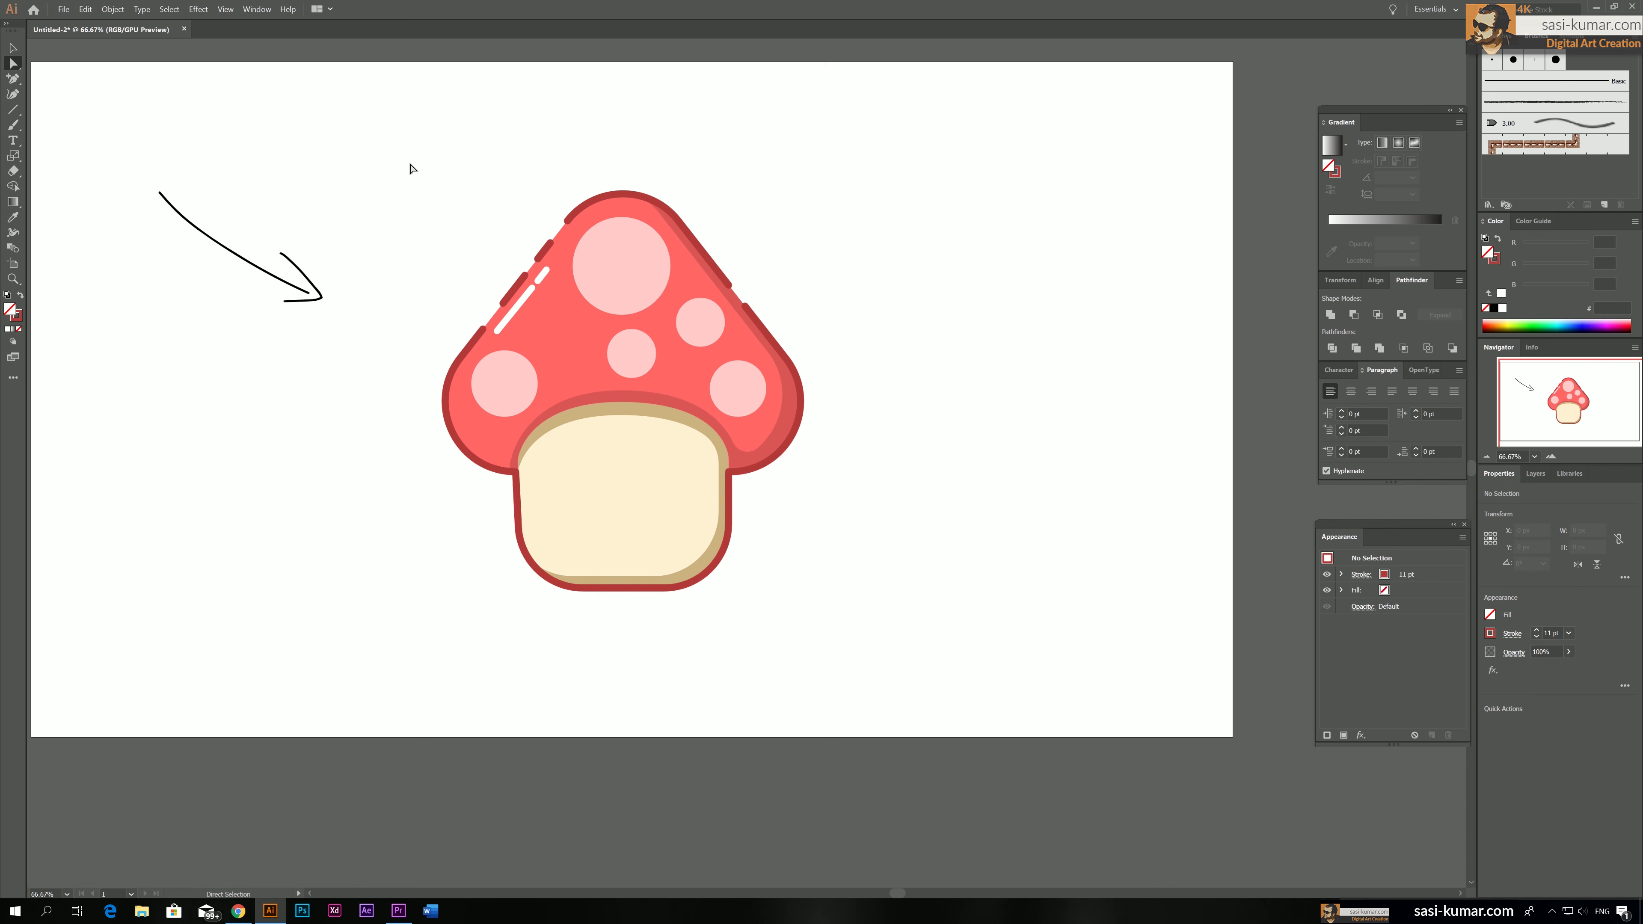
Lighten the fill of the tan shadow shape behind the cream stem to e8c895
key("ctrl+minus")
key("ctrl+minus")
key("ctrl+plus")
key("ctrl+plus")
left_click_drag(809, 295, 826, 297)
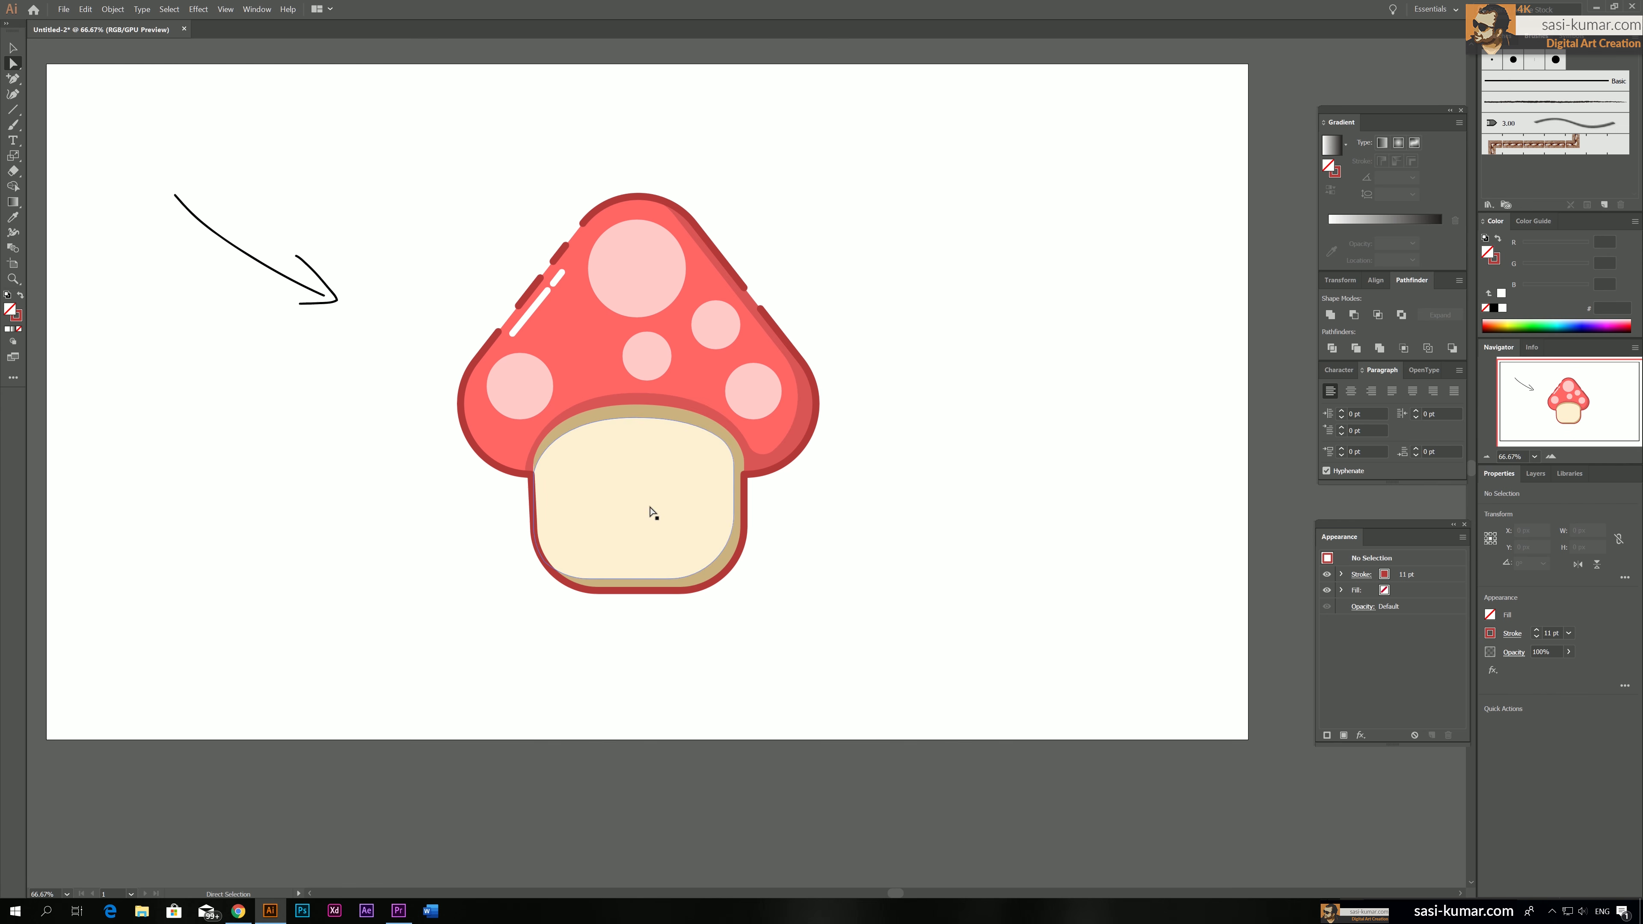
left_click(693, 417)
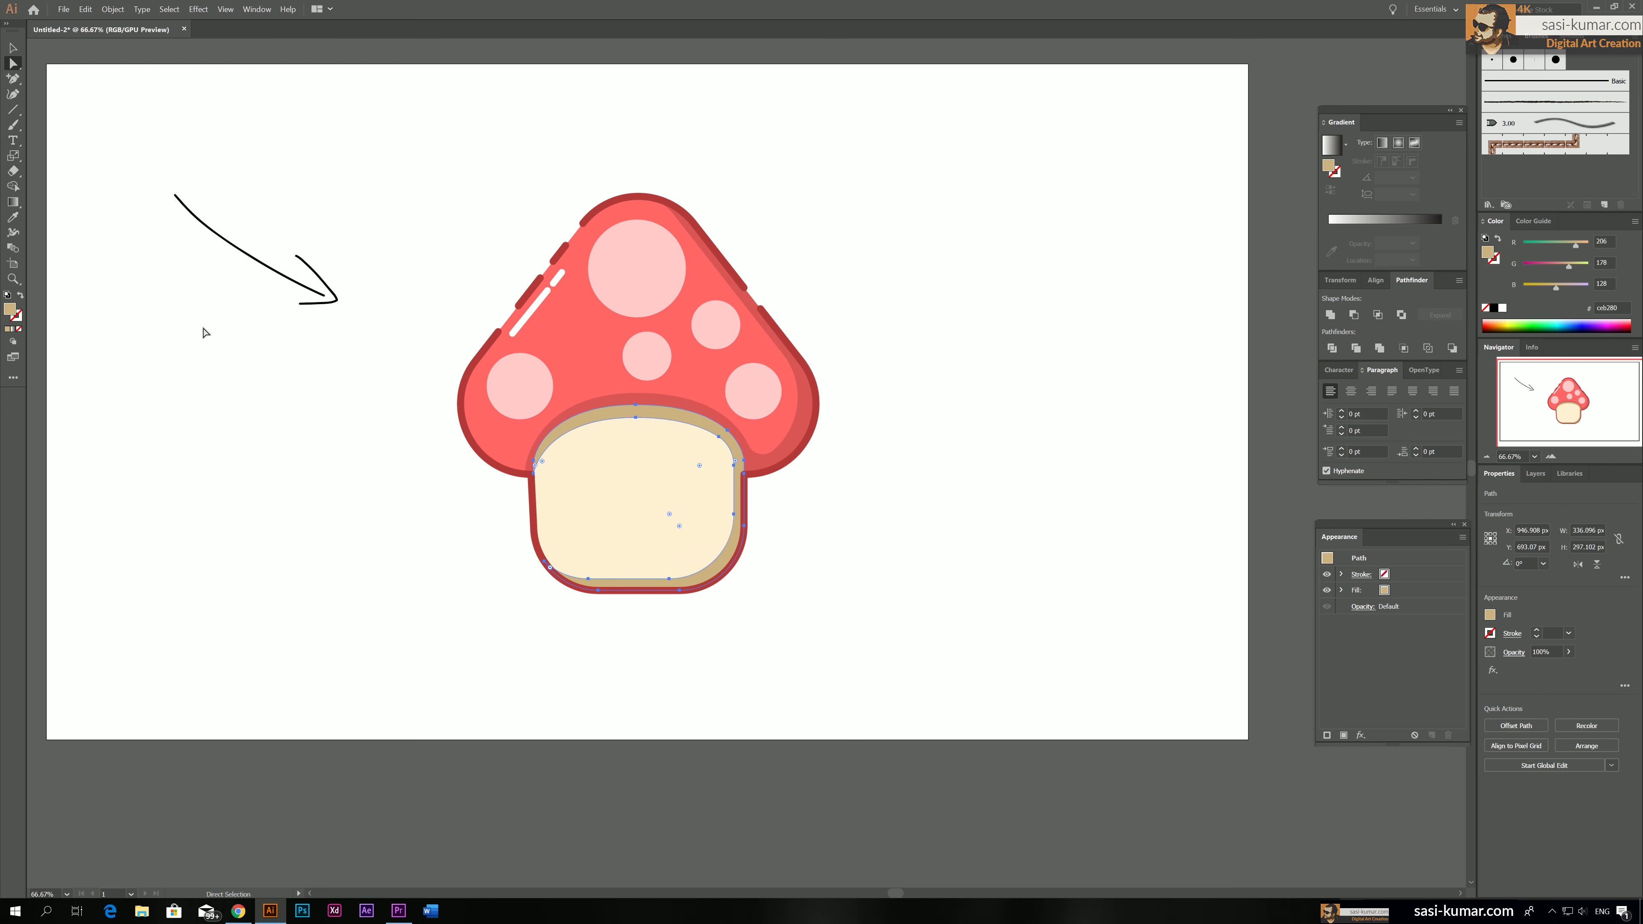
double_click(11, 311)
left_click(619, 140)
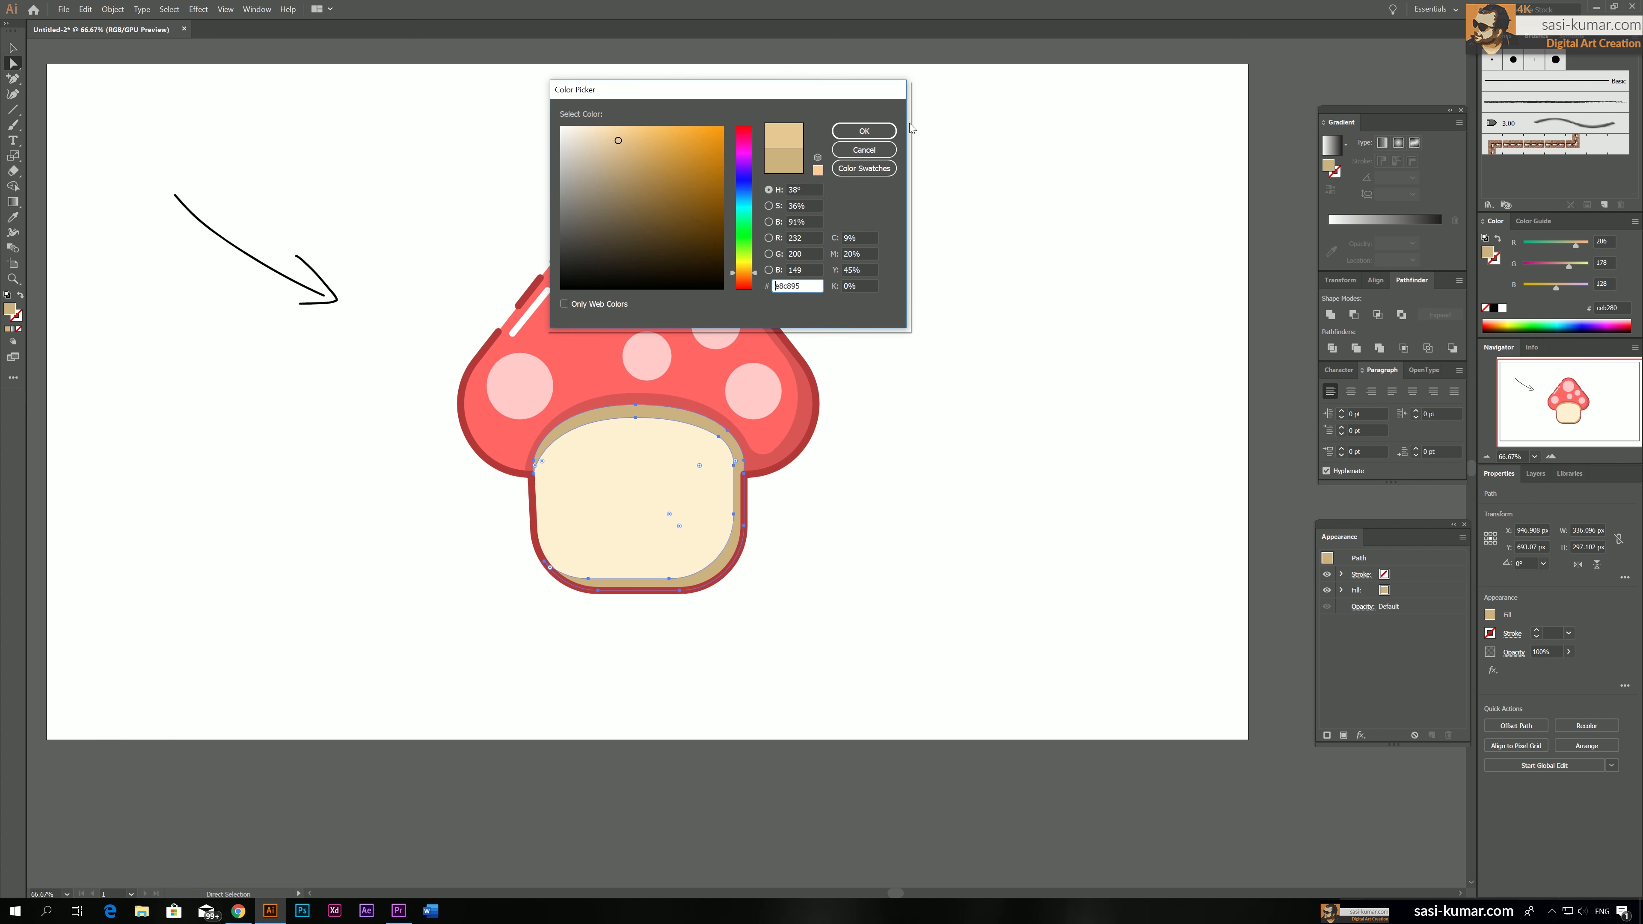
left_click(865, 131)
left_click(414, 182)
left_click_drag(420, 175, 455, 196)
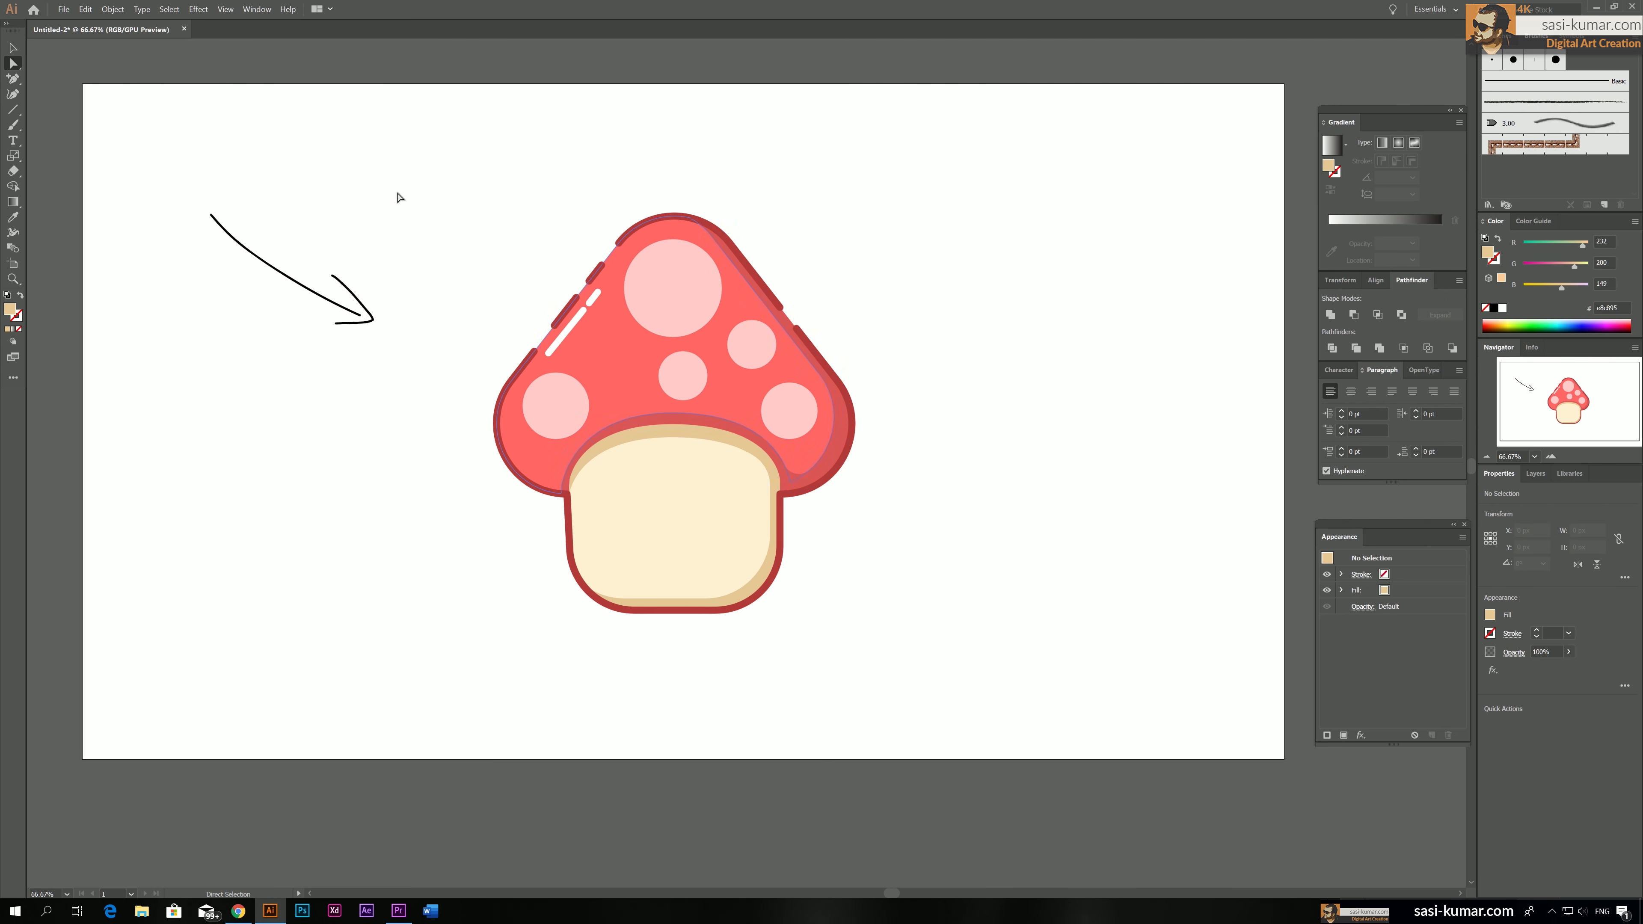
Recolor the whole mushroom's artwork, changing only the outline red to a darker web-safe red with hue 0, saturation 66.67 and brightness 60
left_click(13, 47)
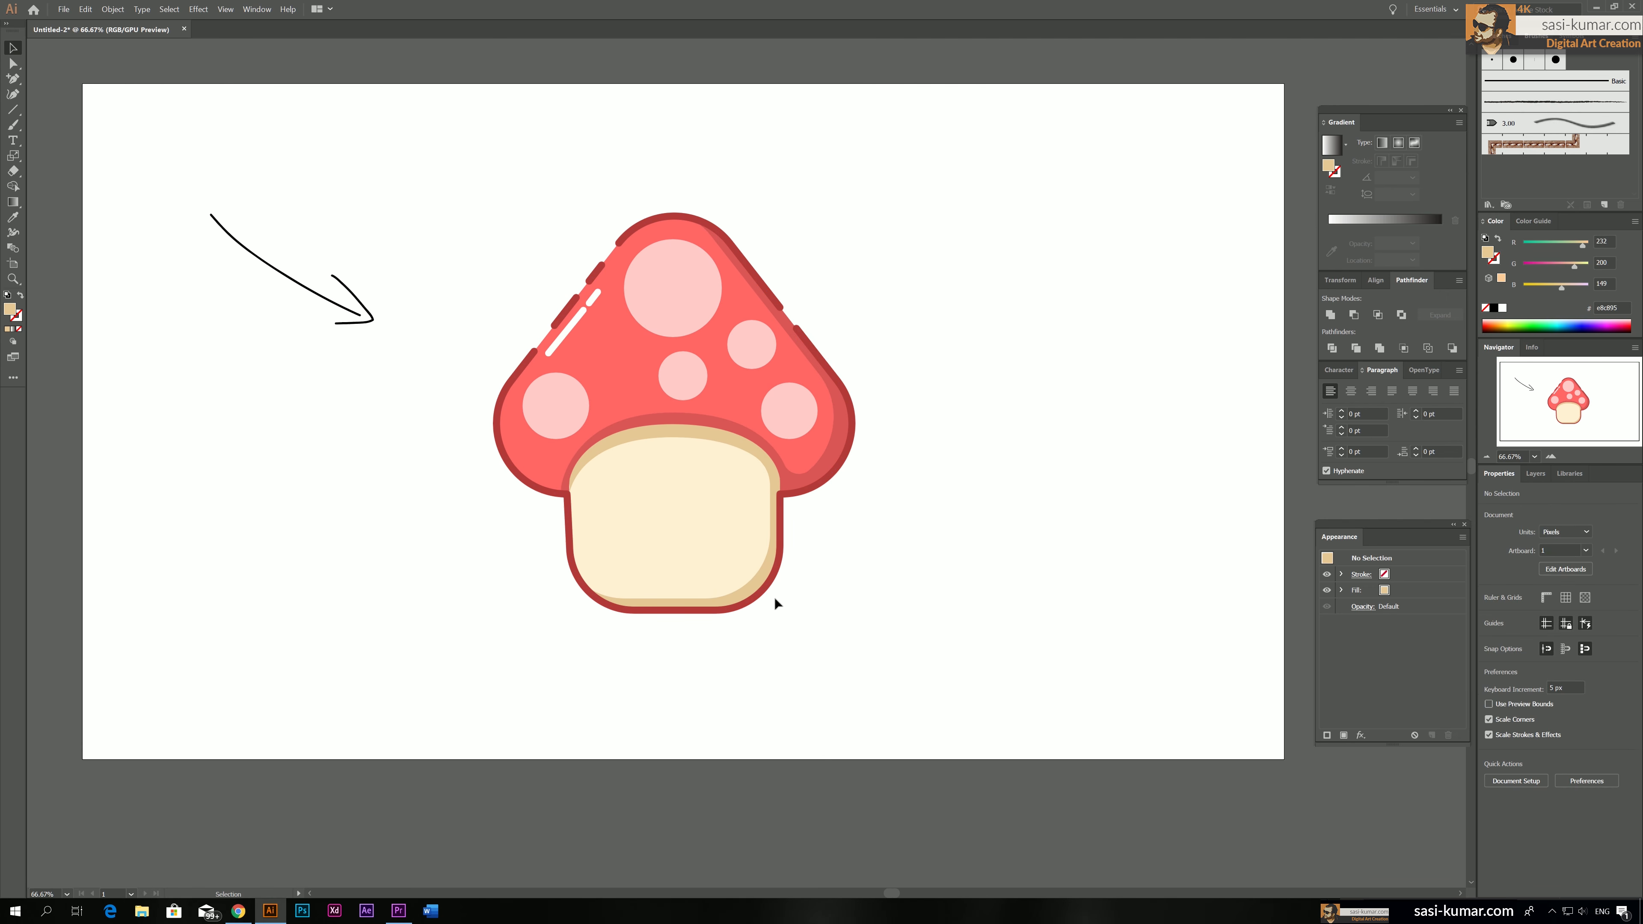
left_click_drag(1006, 662, 514, 254)
left_click_drag(493, 191, 494, 191)
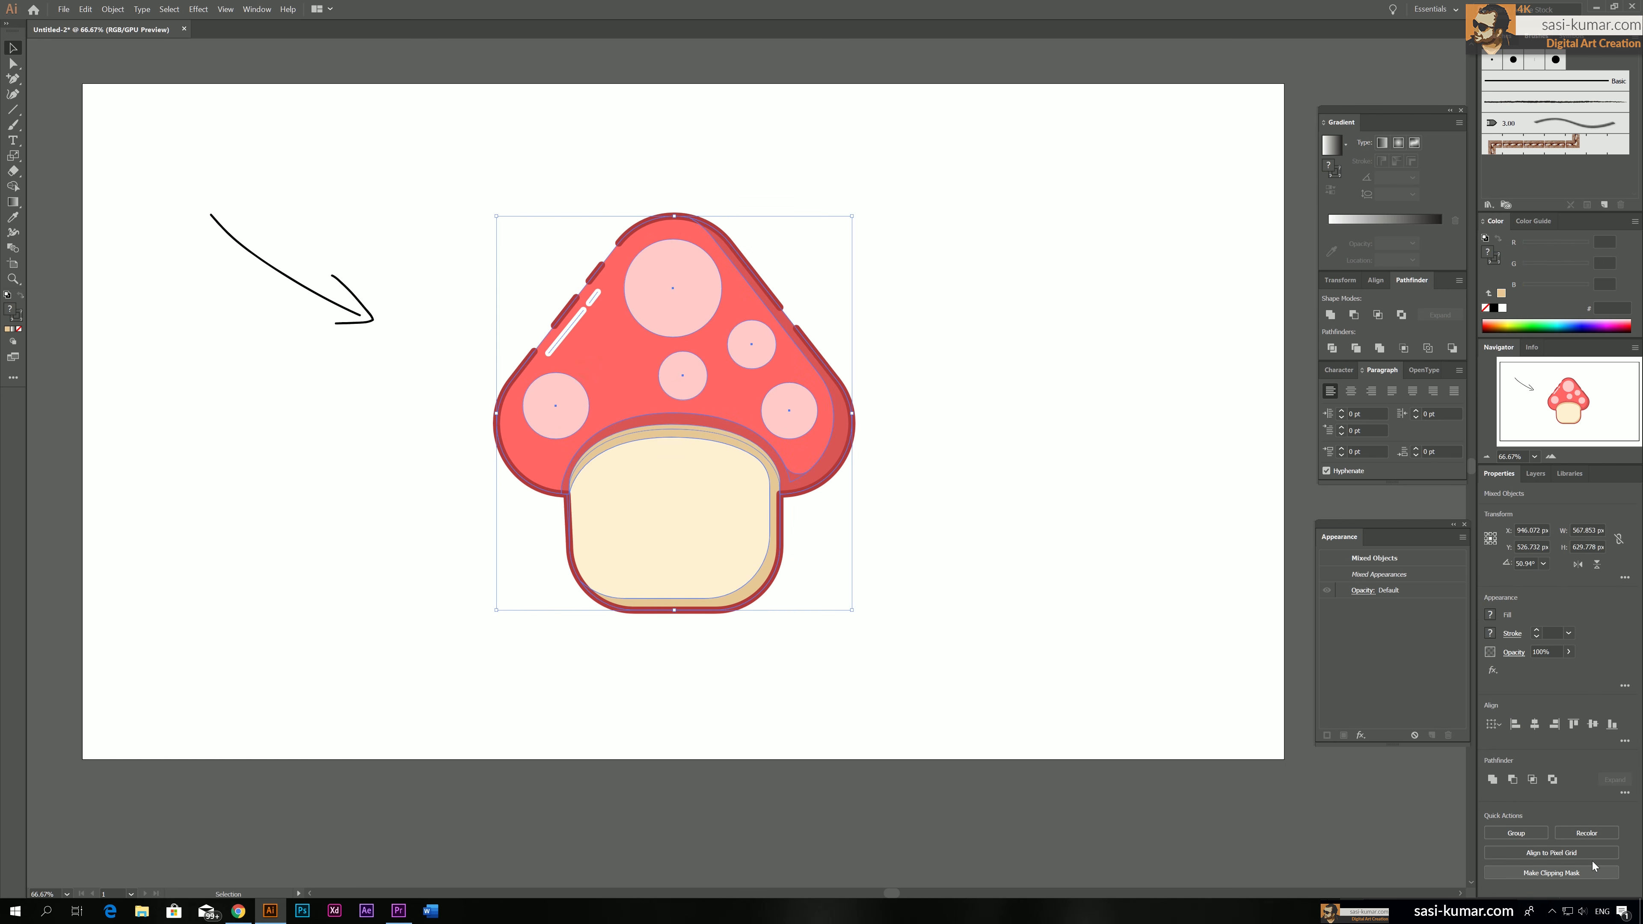
left_click(1587, 833)
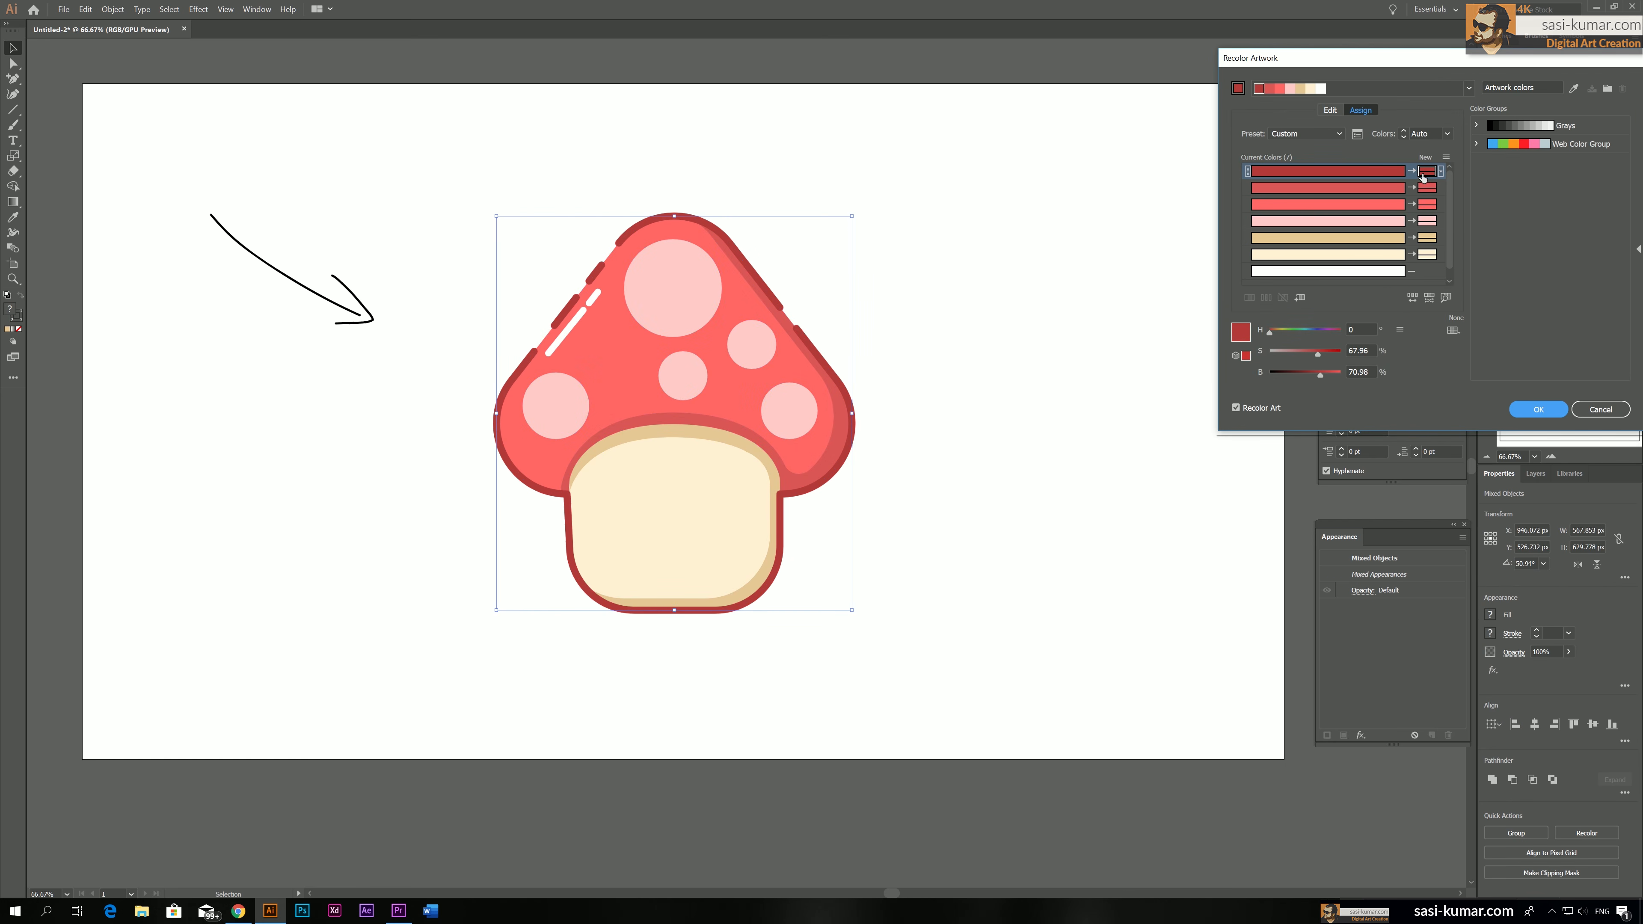
double_click(1423, 172)
left_click_drag(668, 172, 705, 172)
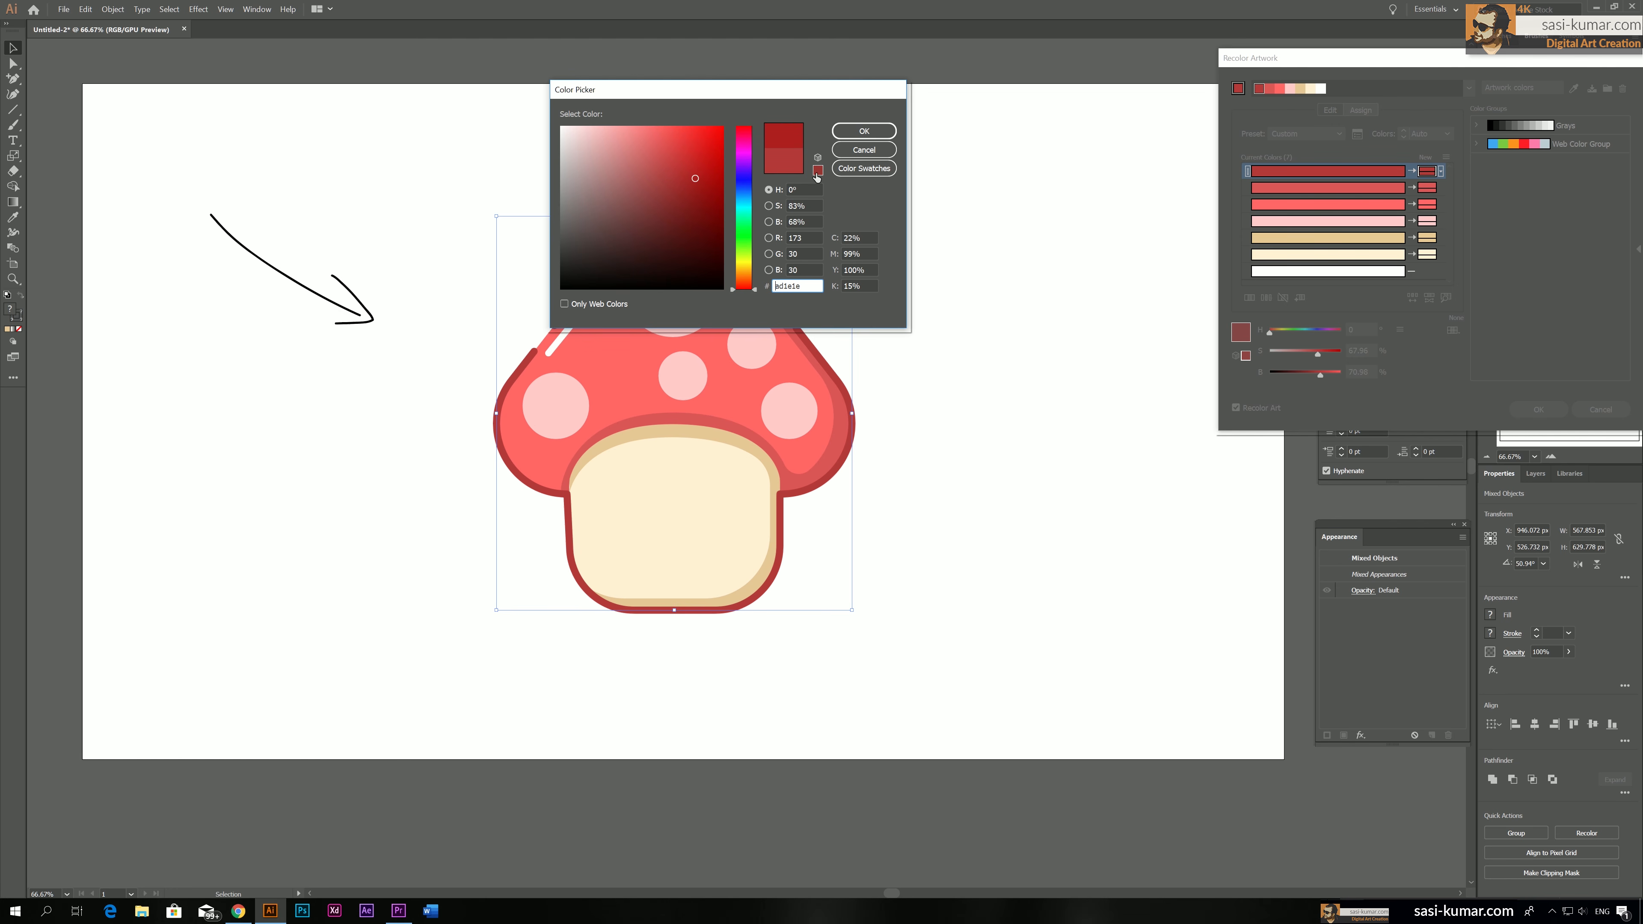
left_click(818, 171)
left_click(864, 131)
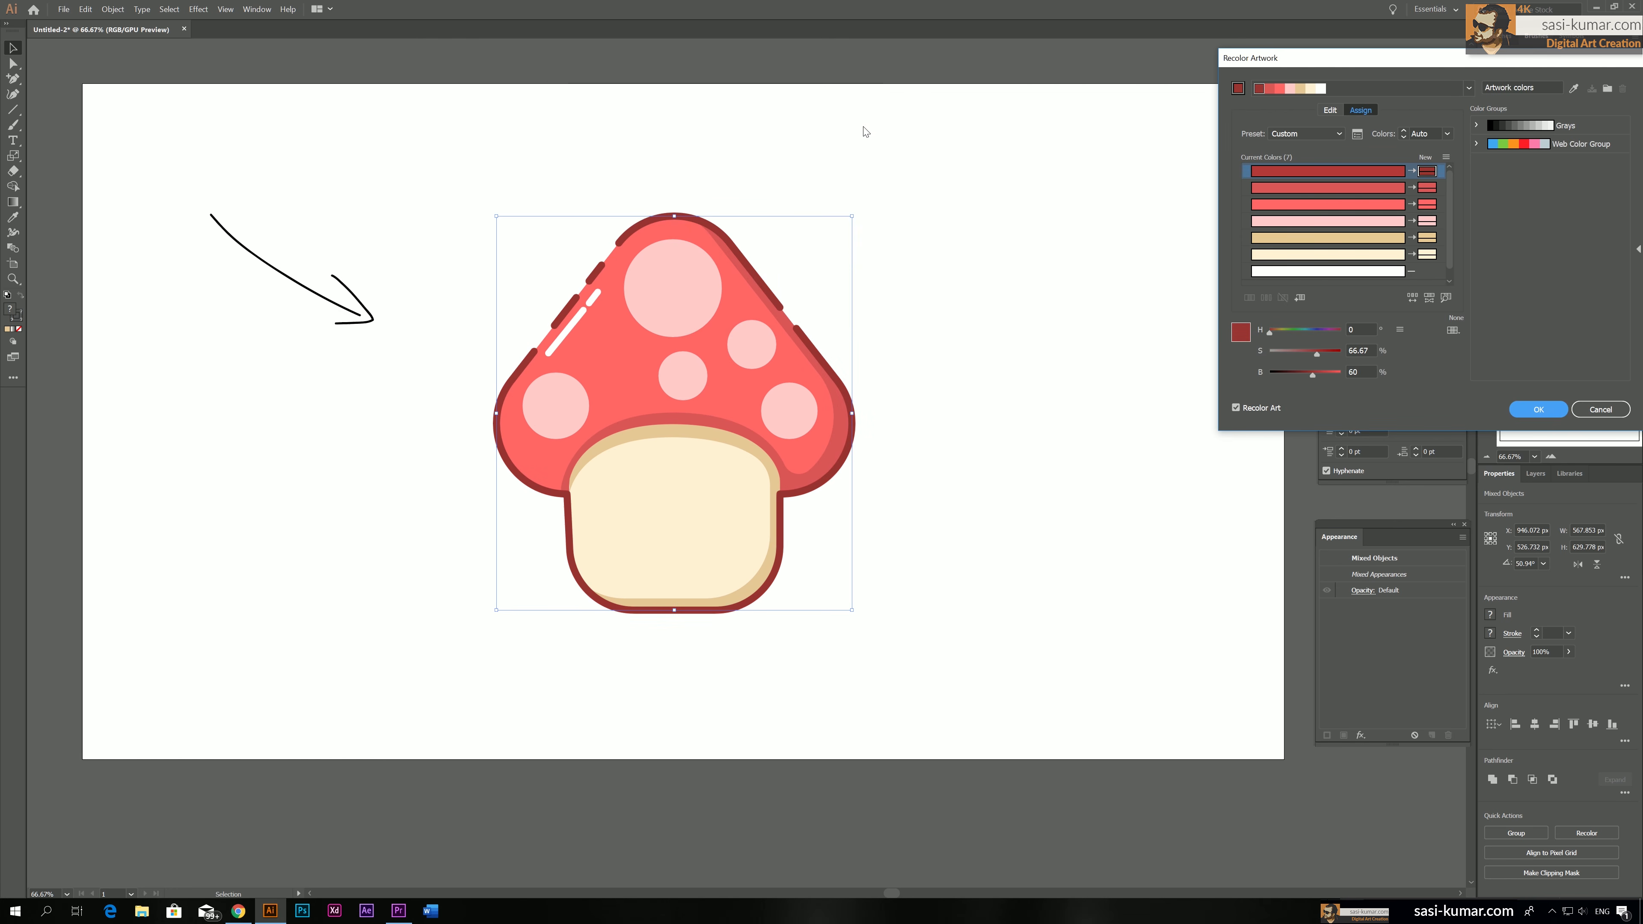
left_click(1538, 409)
left_click(1070, 366)
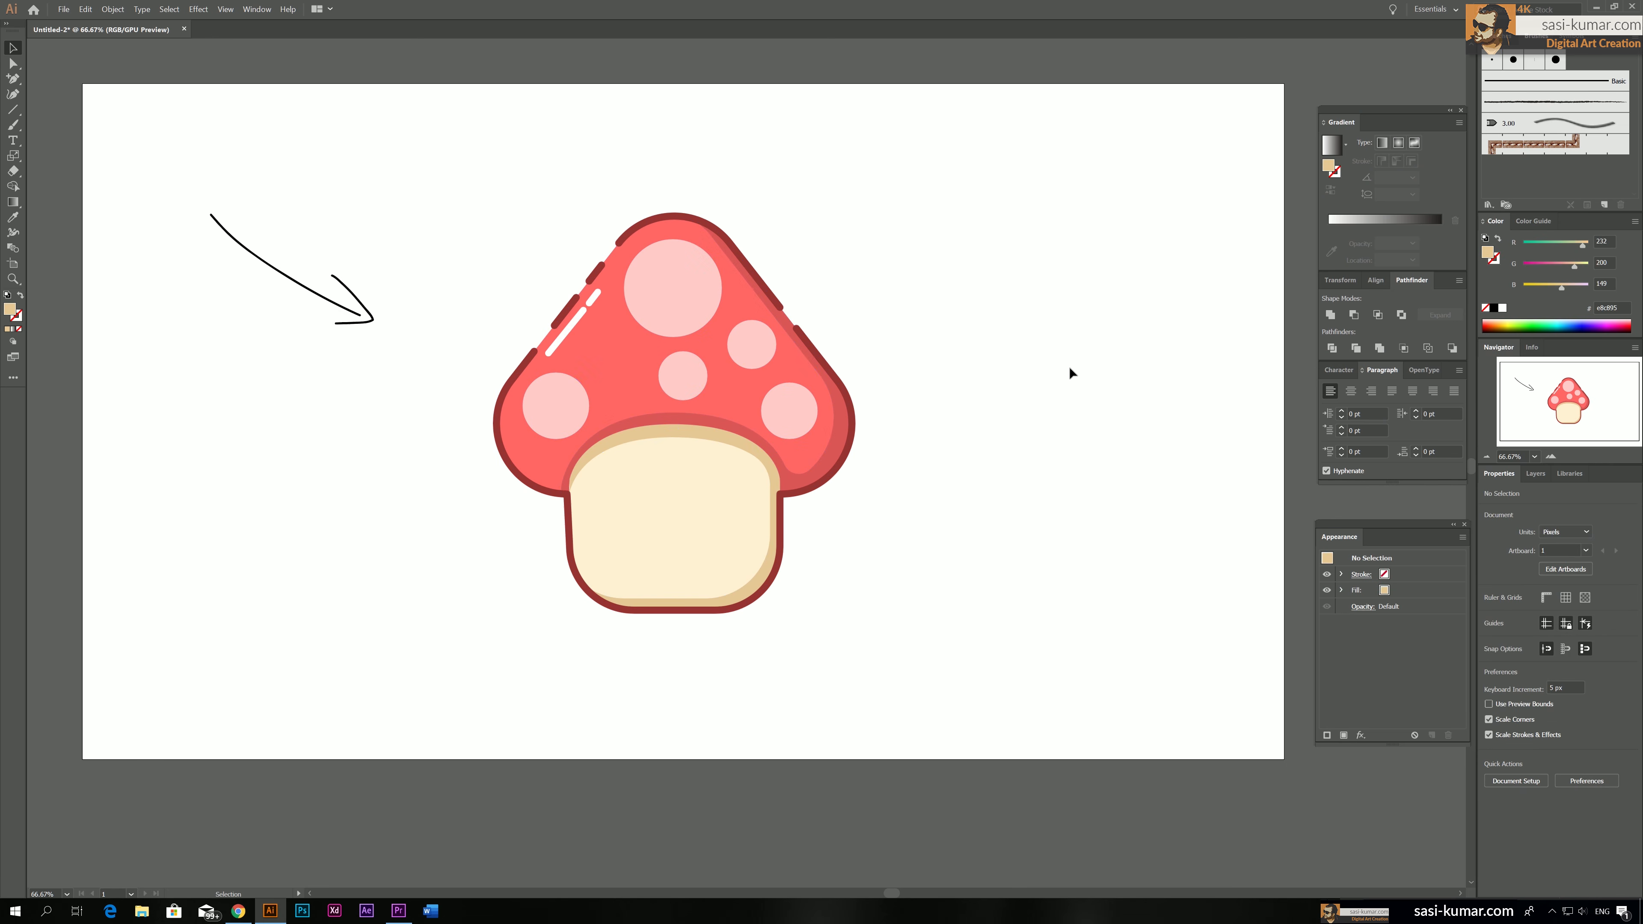
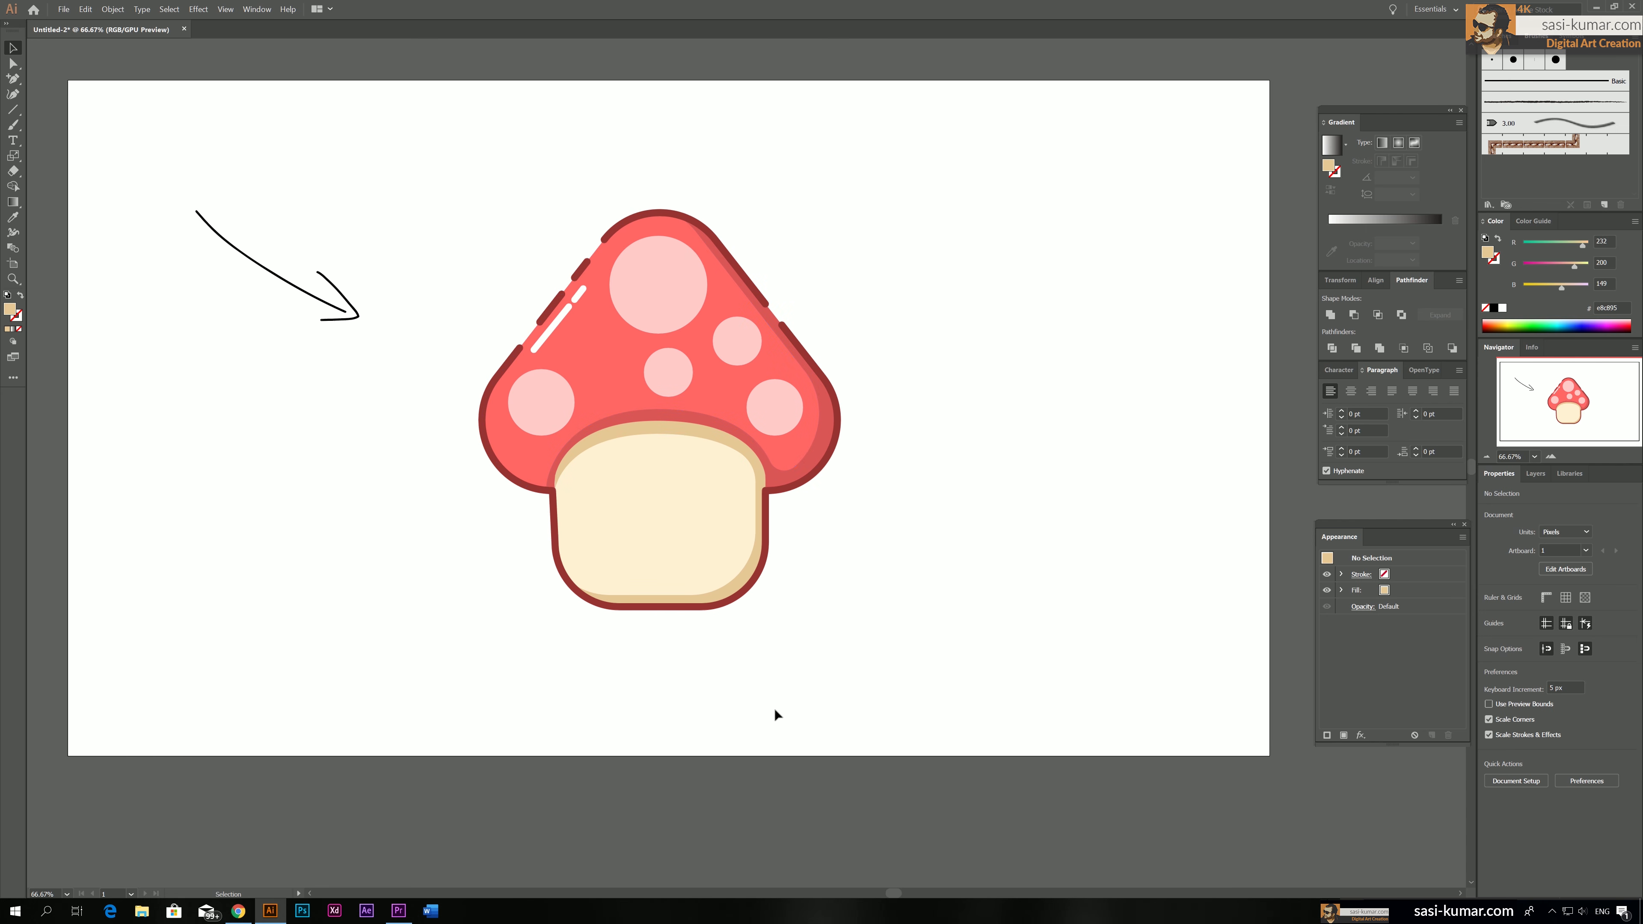
Rename the layer holding the mushroom artwork to base-body
left_click(1536, 473)
double_click(1553, 494)
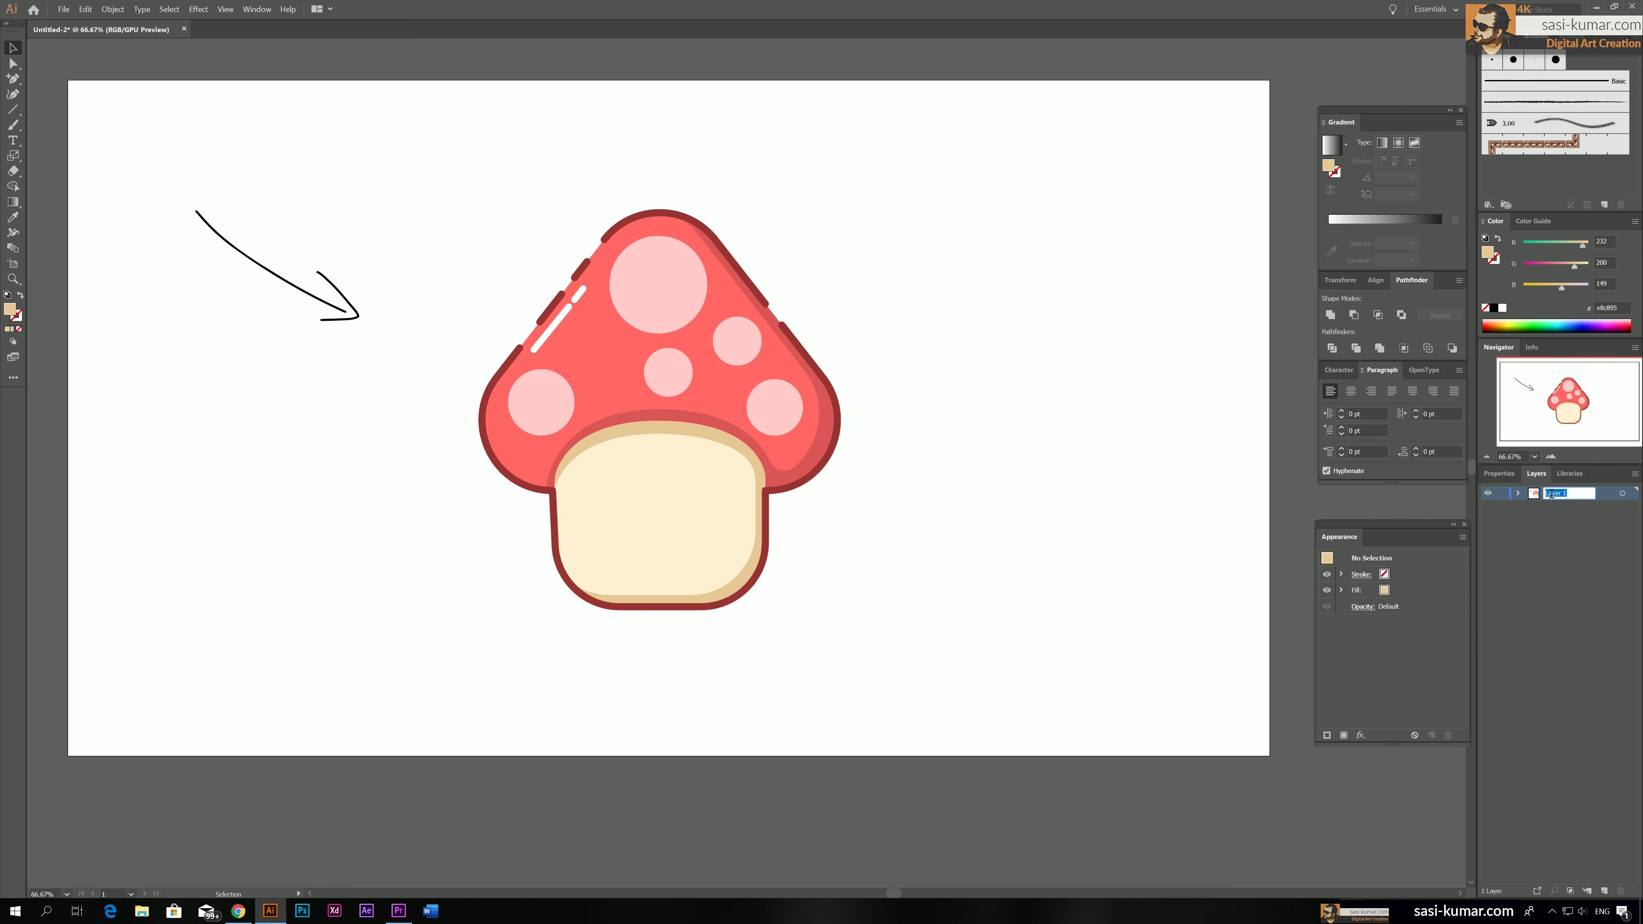
type("bas")
key("Return")
Add a new layer above the base-body layer and name it Mouth-eyes
left_click(1604, 890)
double_click(1552, 494)
type("Mo")
key("Return")
Draw a tall oval eye on the right half of the cream stem and fill it with the cap spots' pink
key("ctrl+plus")
key("ctrl+plus")
key("ctrl+plus")
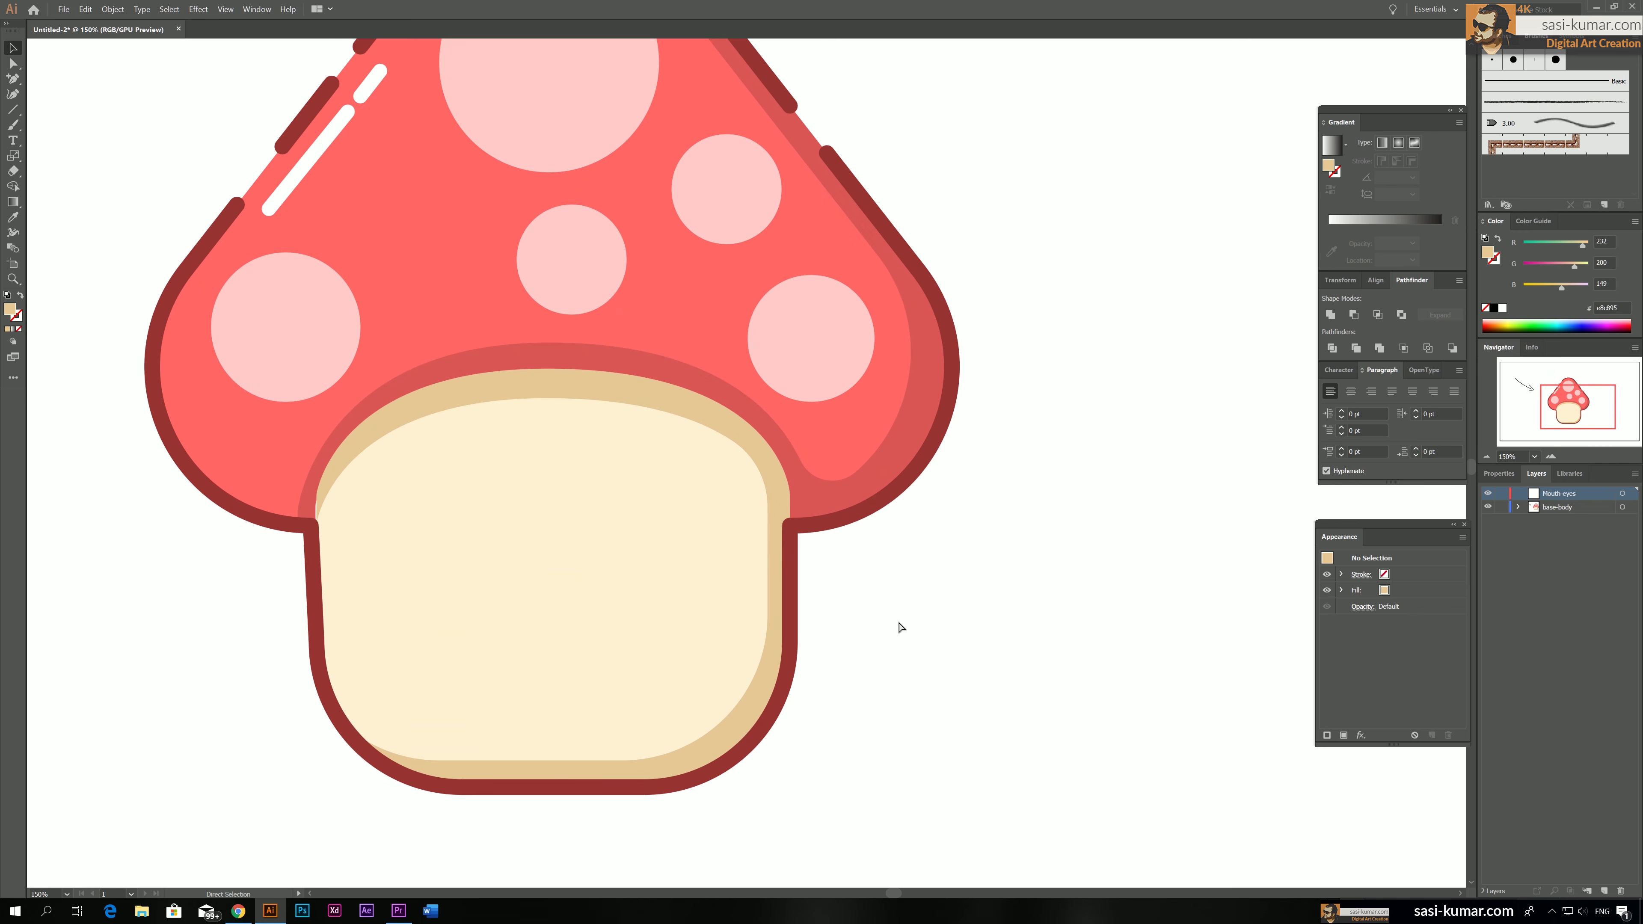
left_click_drag(1027, 592, 1105, 558)
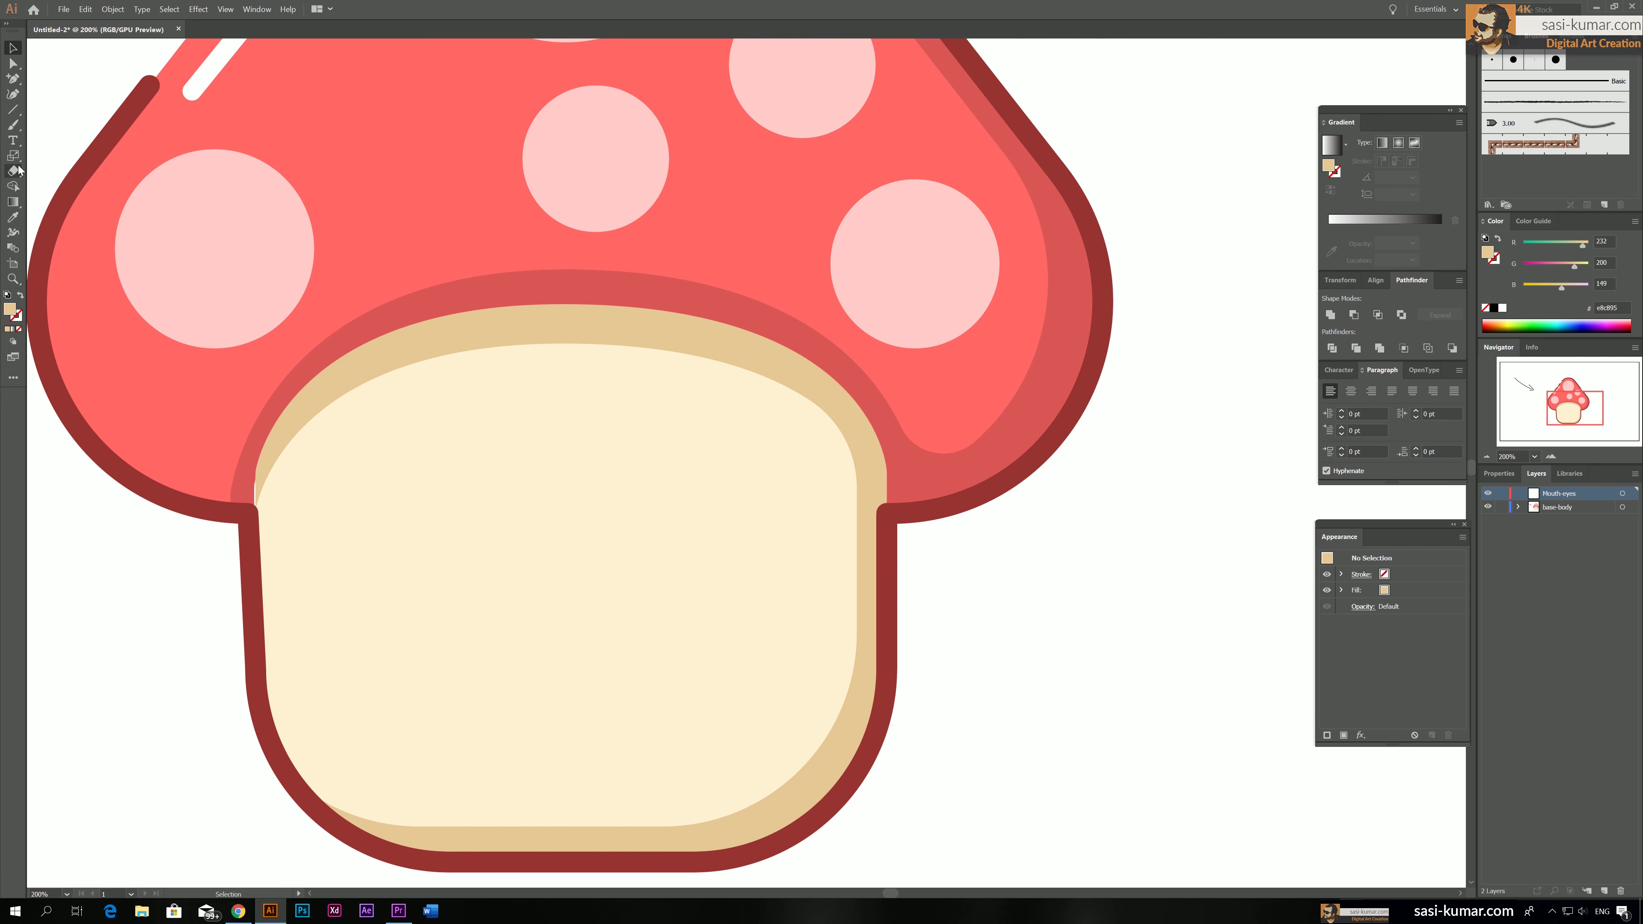
left_click(15, 111)
left_click(68, 125)
left_click_drag(643, 424, 717, 553)
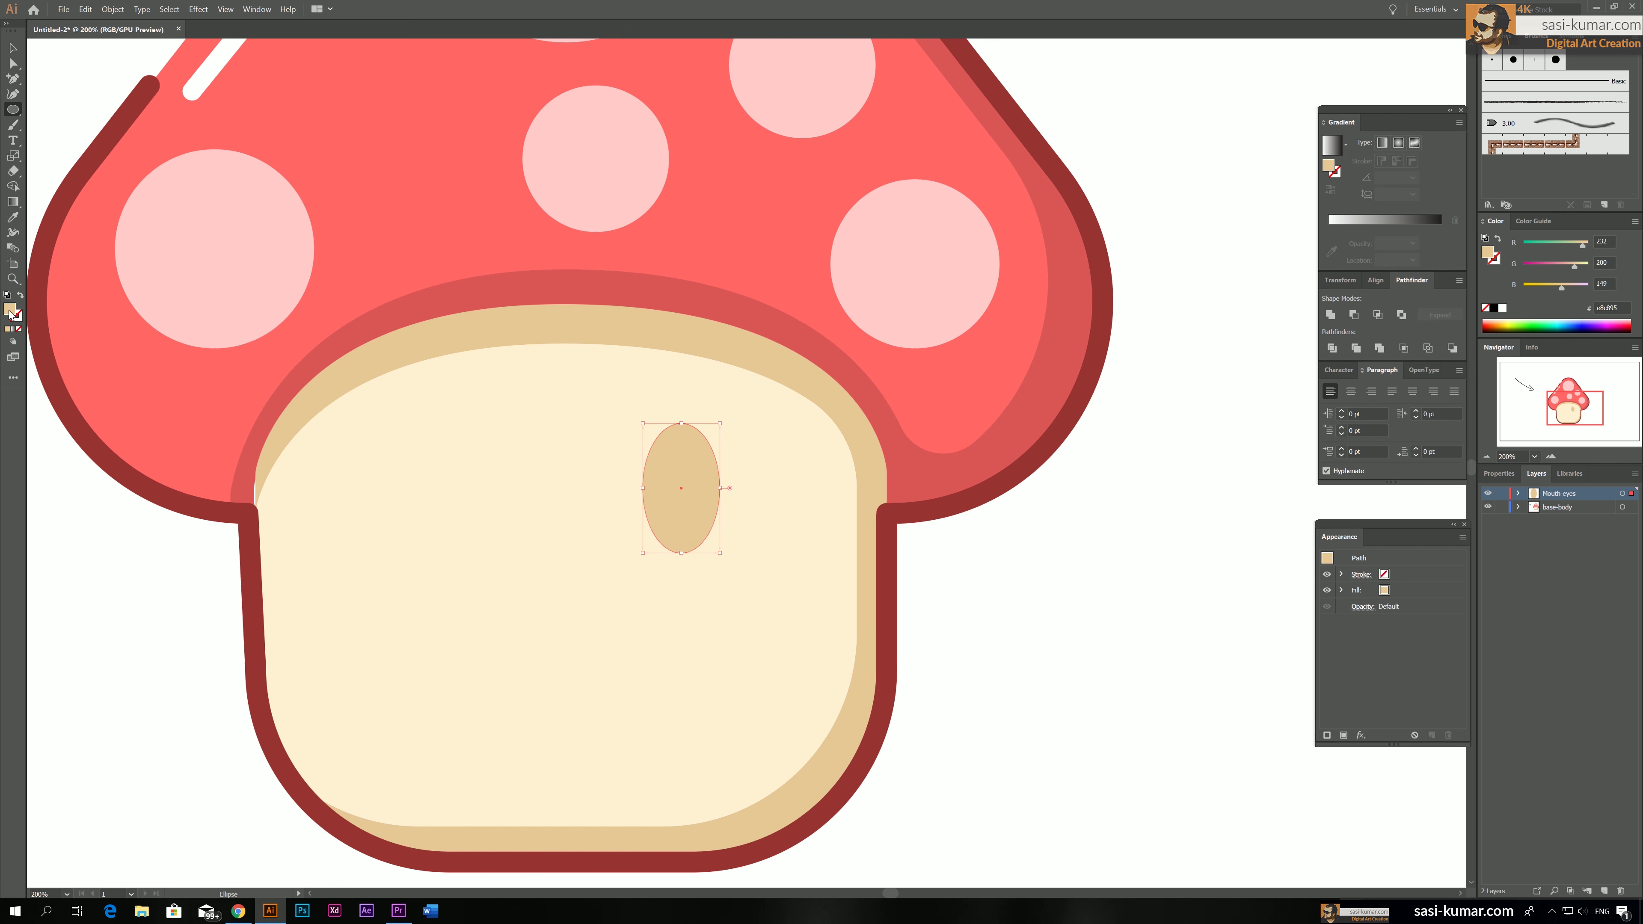
key("i")
left_click(257, 249)
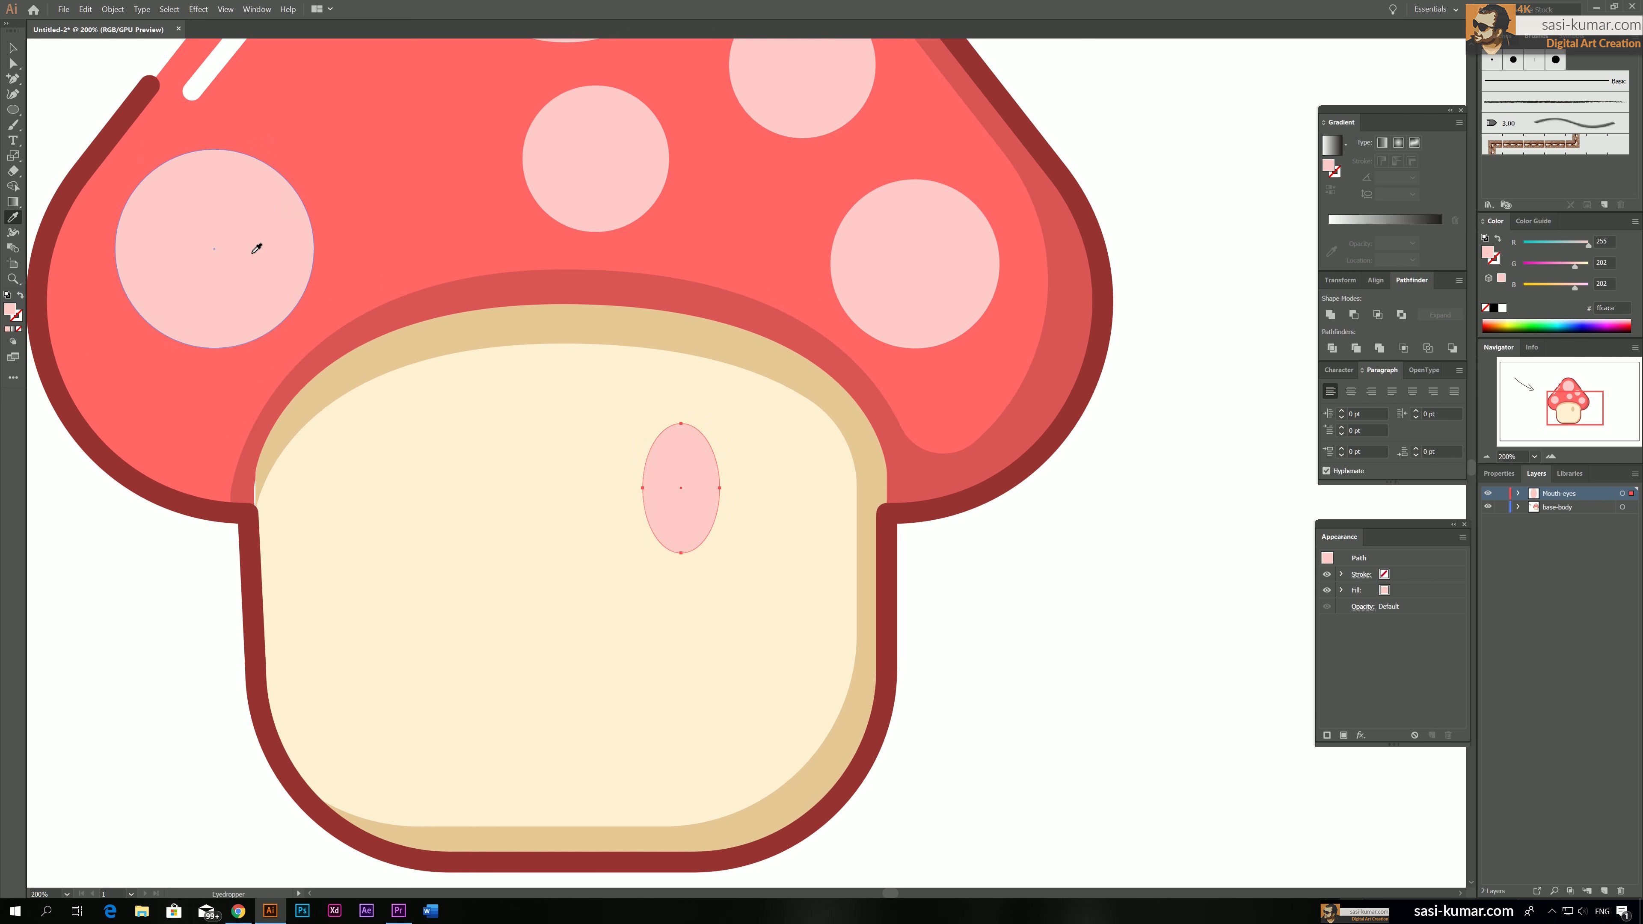
Add a small white round highlight inside the upper part of the eye
key("l")
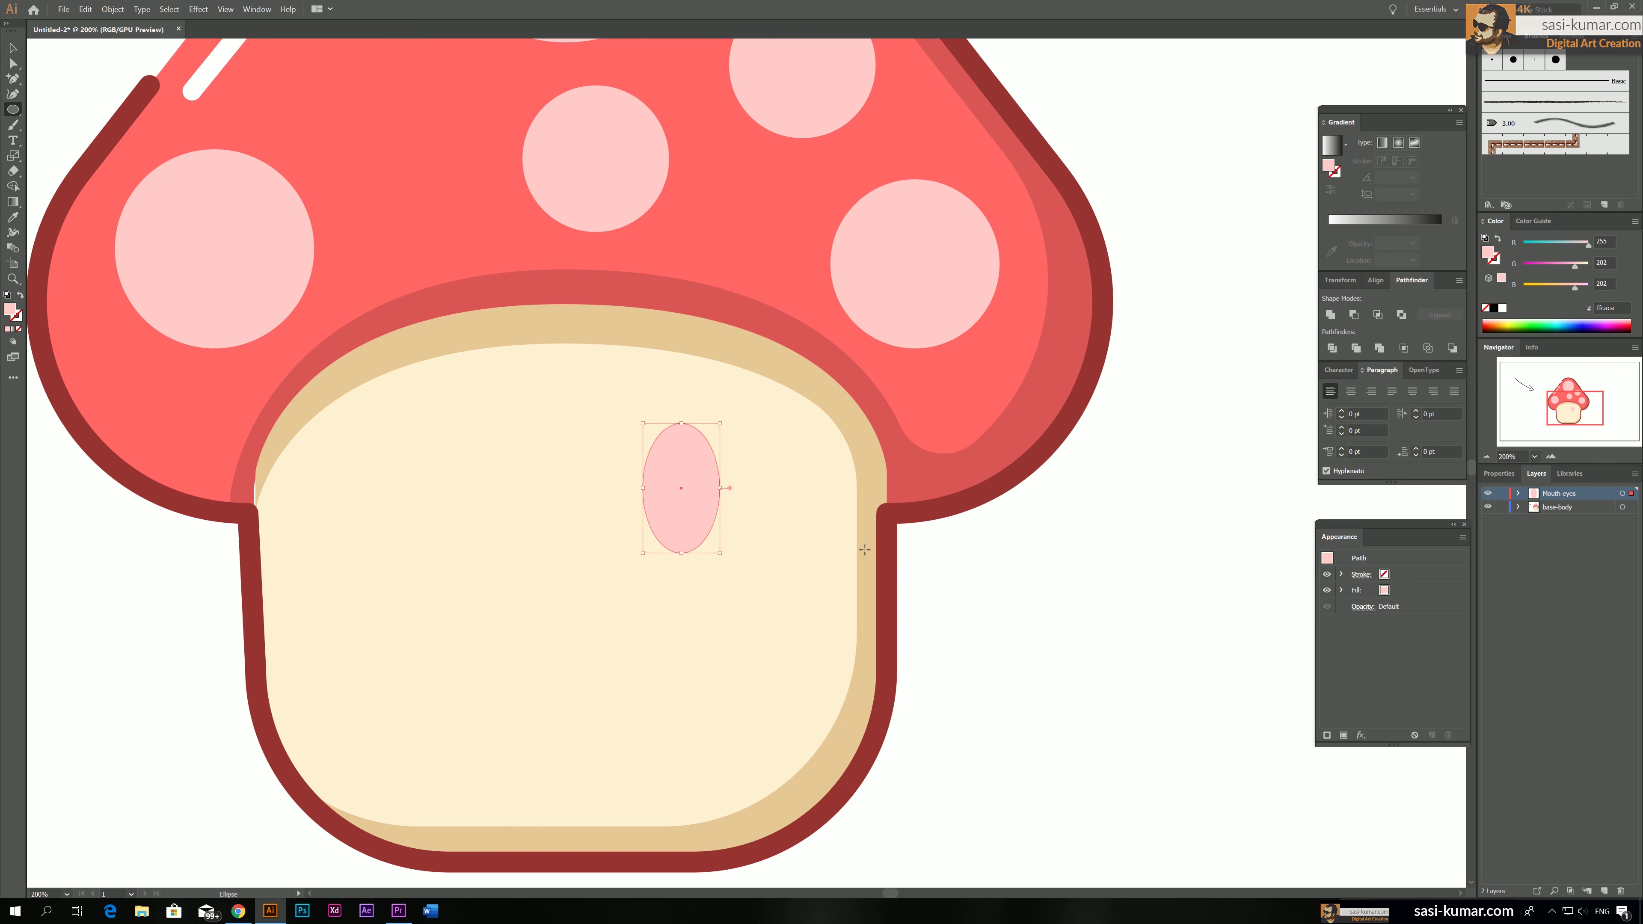
left_click_drag(671, 449, 695, 477)
key("i")
left_click(1154, 598)
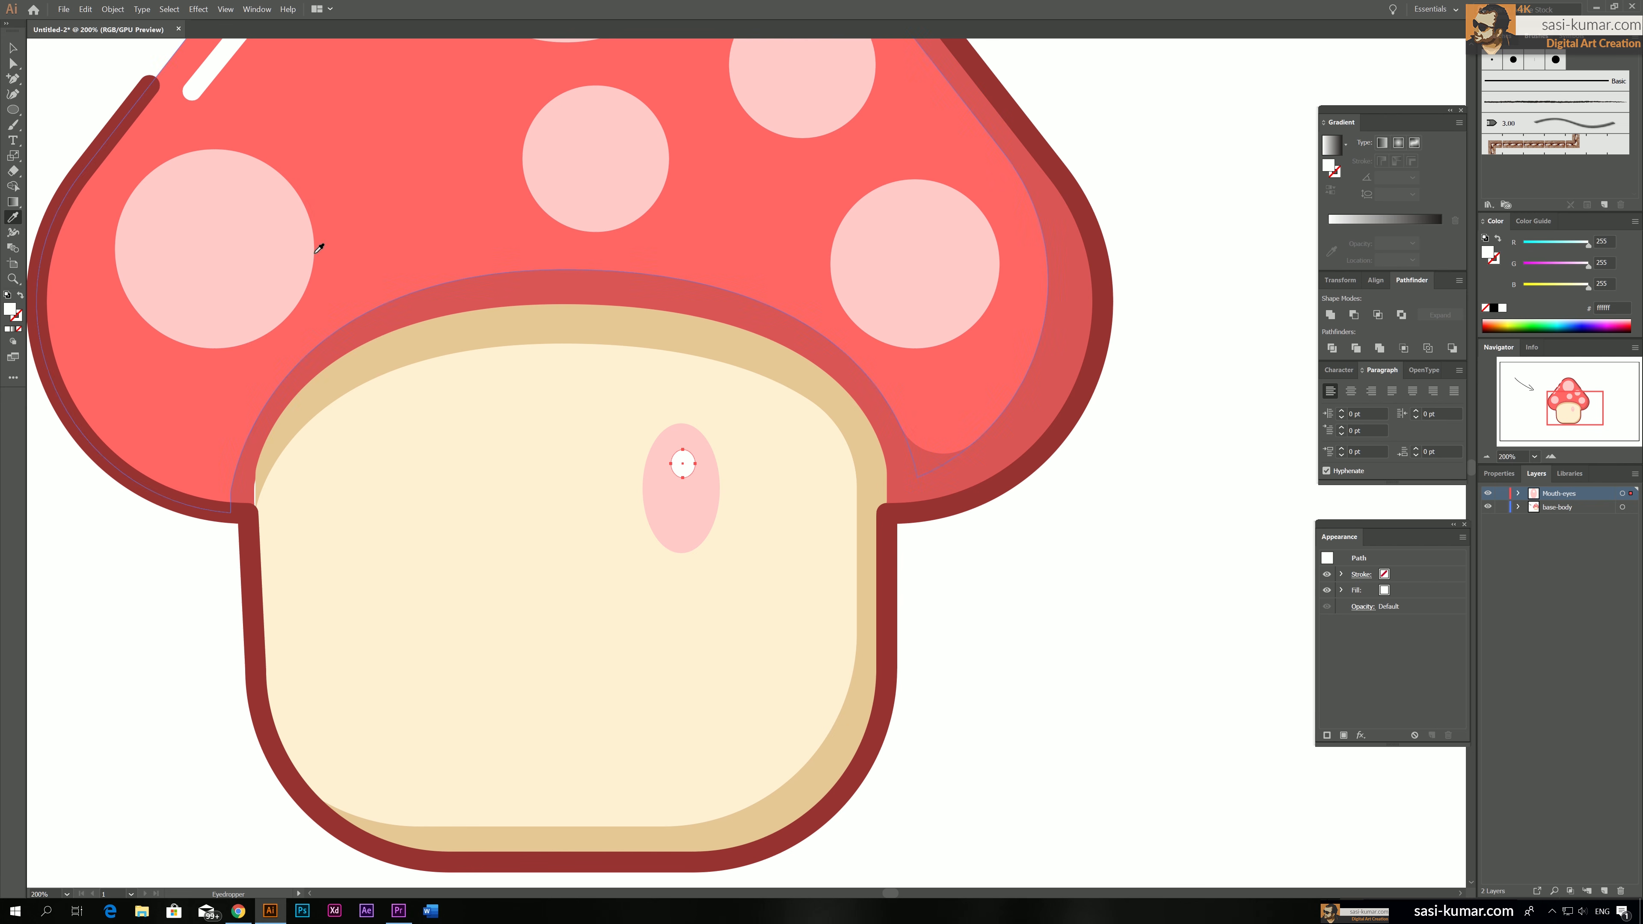
Shift the eye and its highlight slightly right, tilt them a little clockwise and group them
key("v")
left_click(701, 503, "shift")
left_click_drag(701, 485, 736, 483)
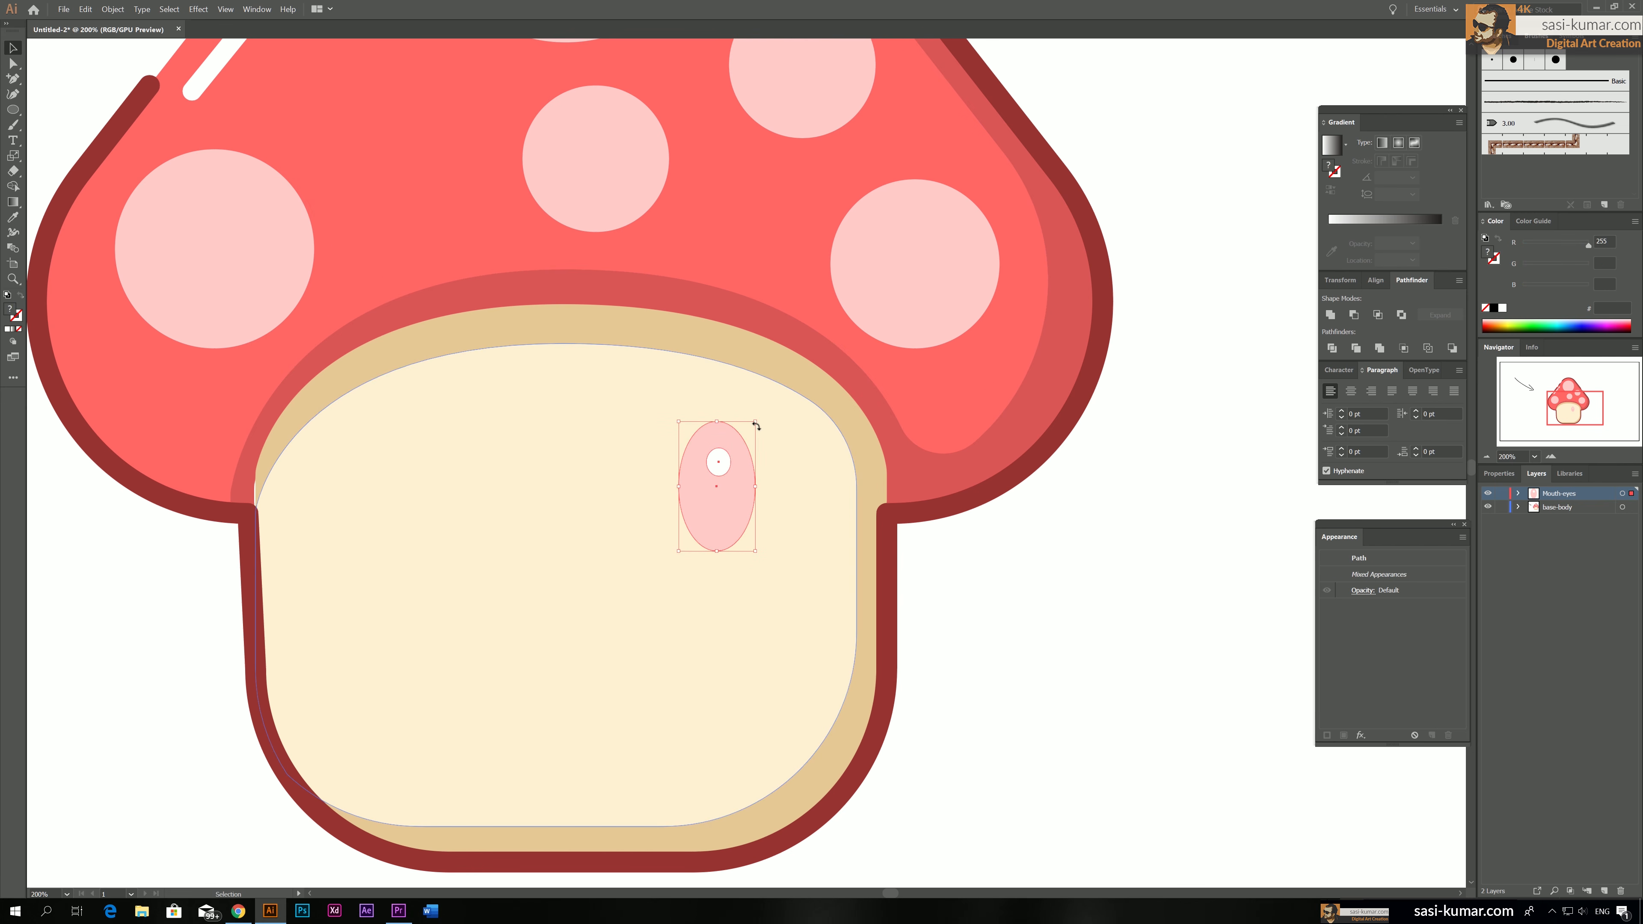
left_click_drag(756, 417, 769, 425)
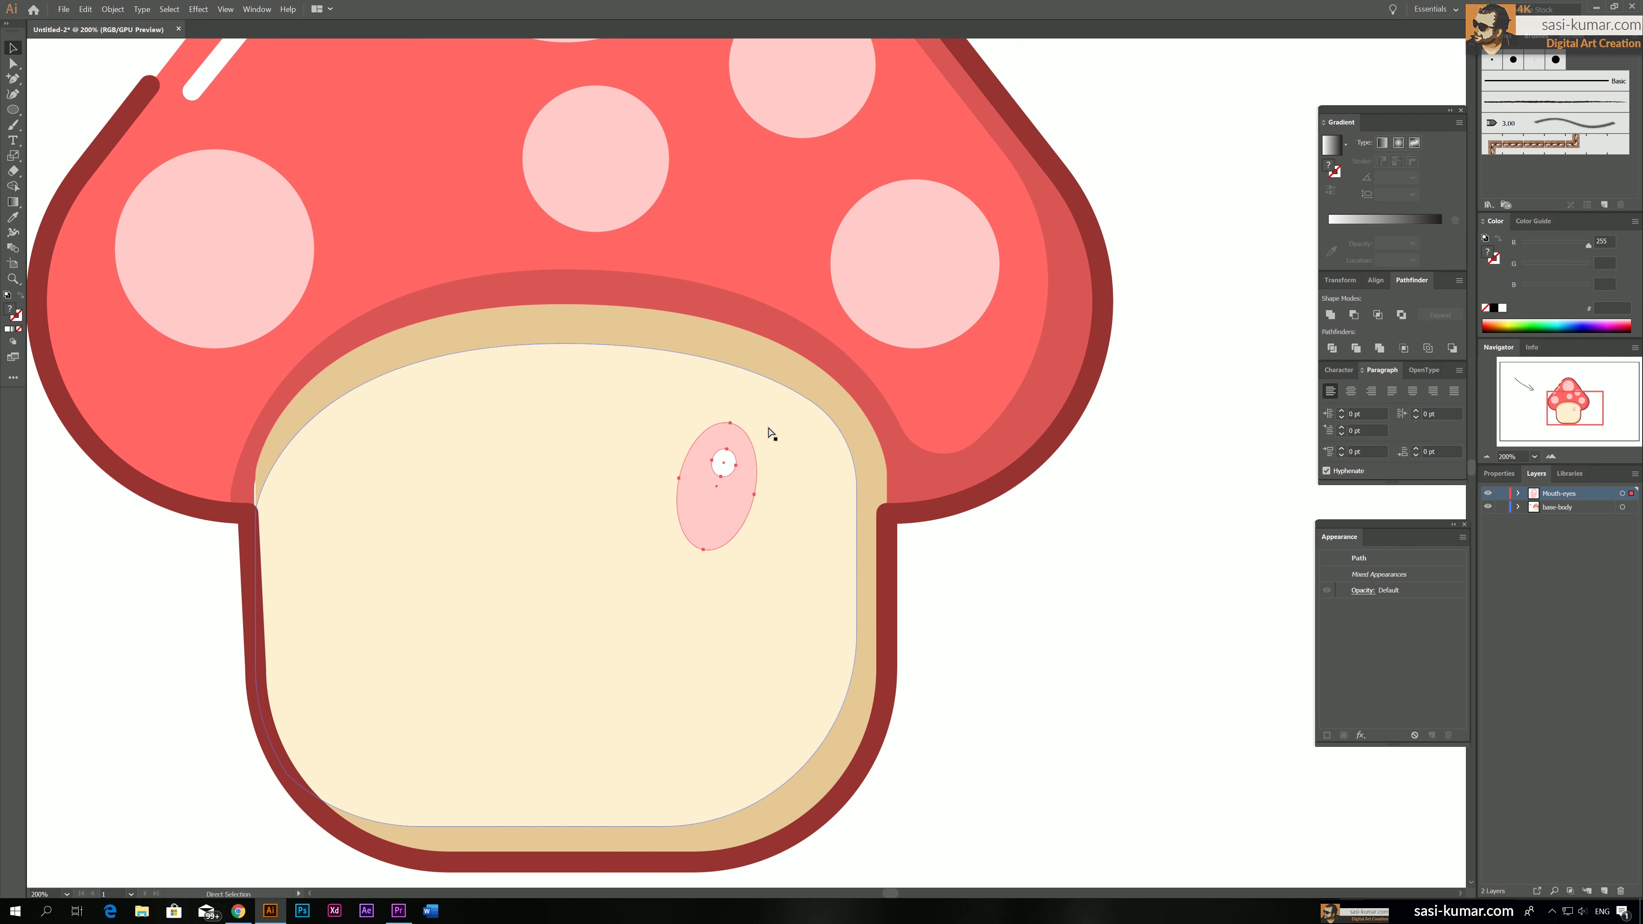
key("ctrl+g")
Create a copy of the eye reflected across the vertical axis and place it on the left half of the stem
left_click(22, 115)
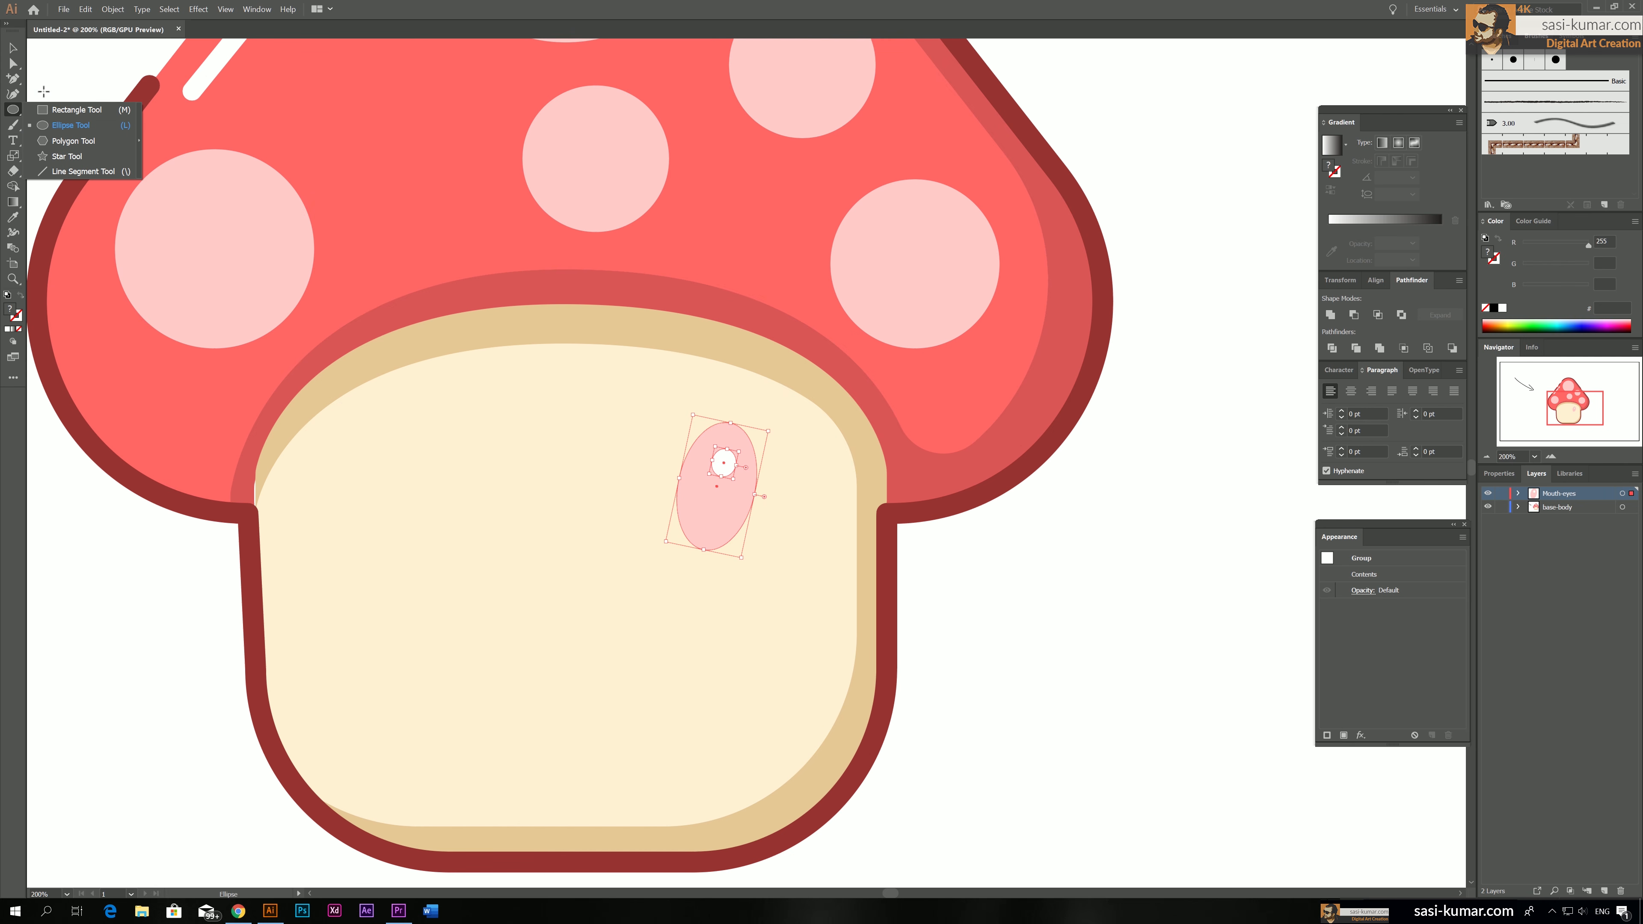
left_click(13, 155)
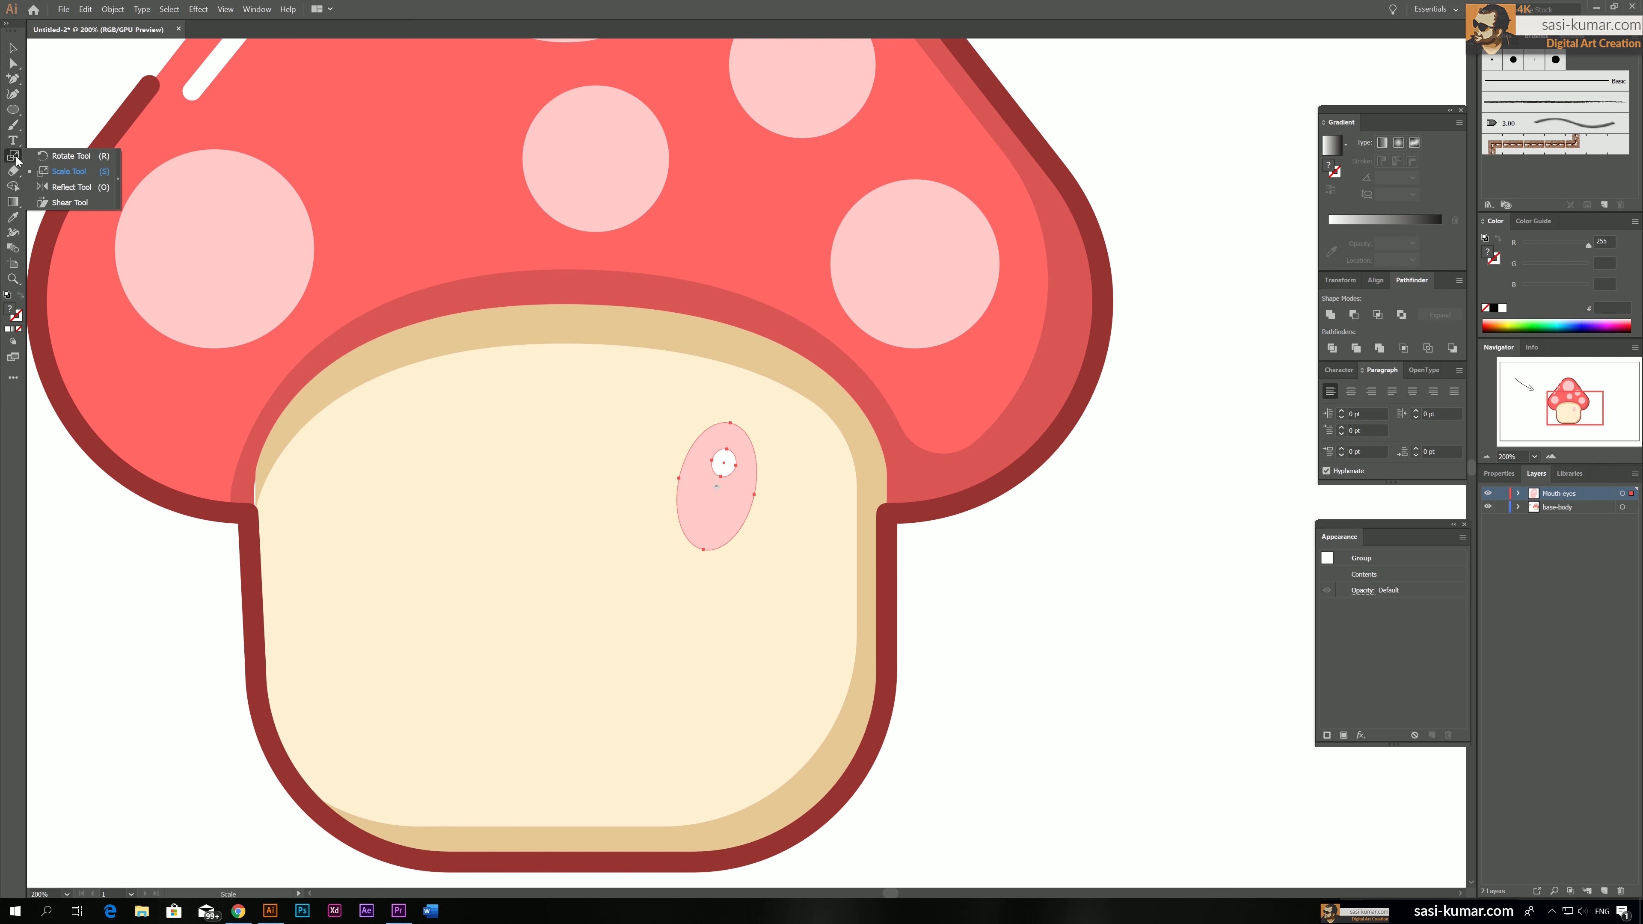
left_click(69, 190)
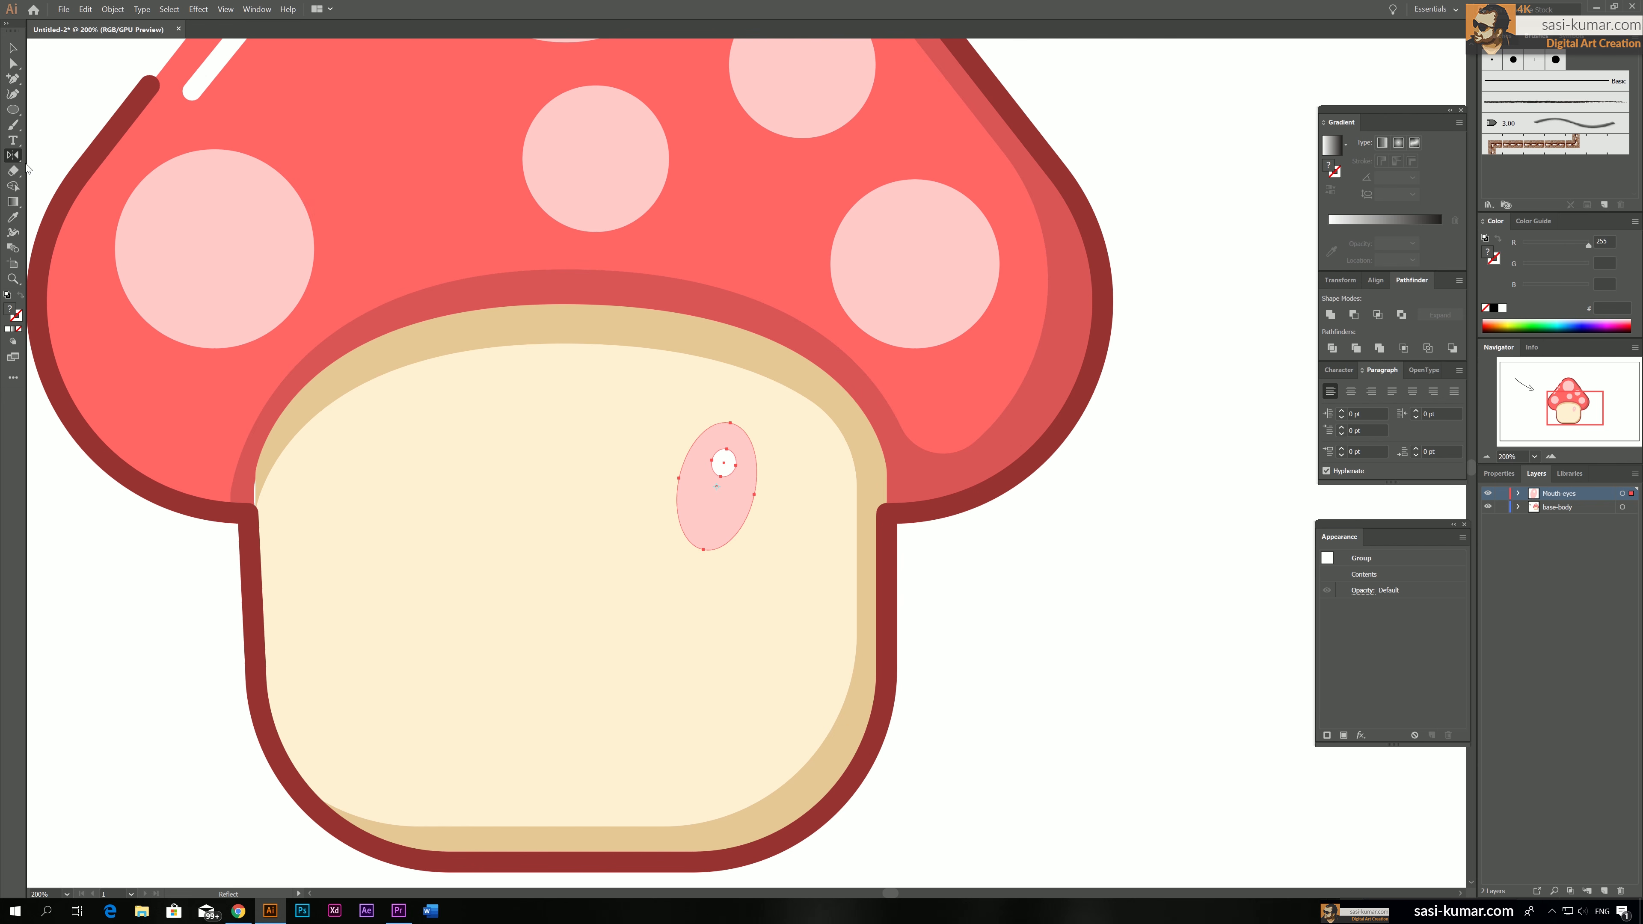
double_click(14, 156)
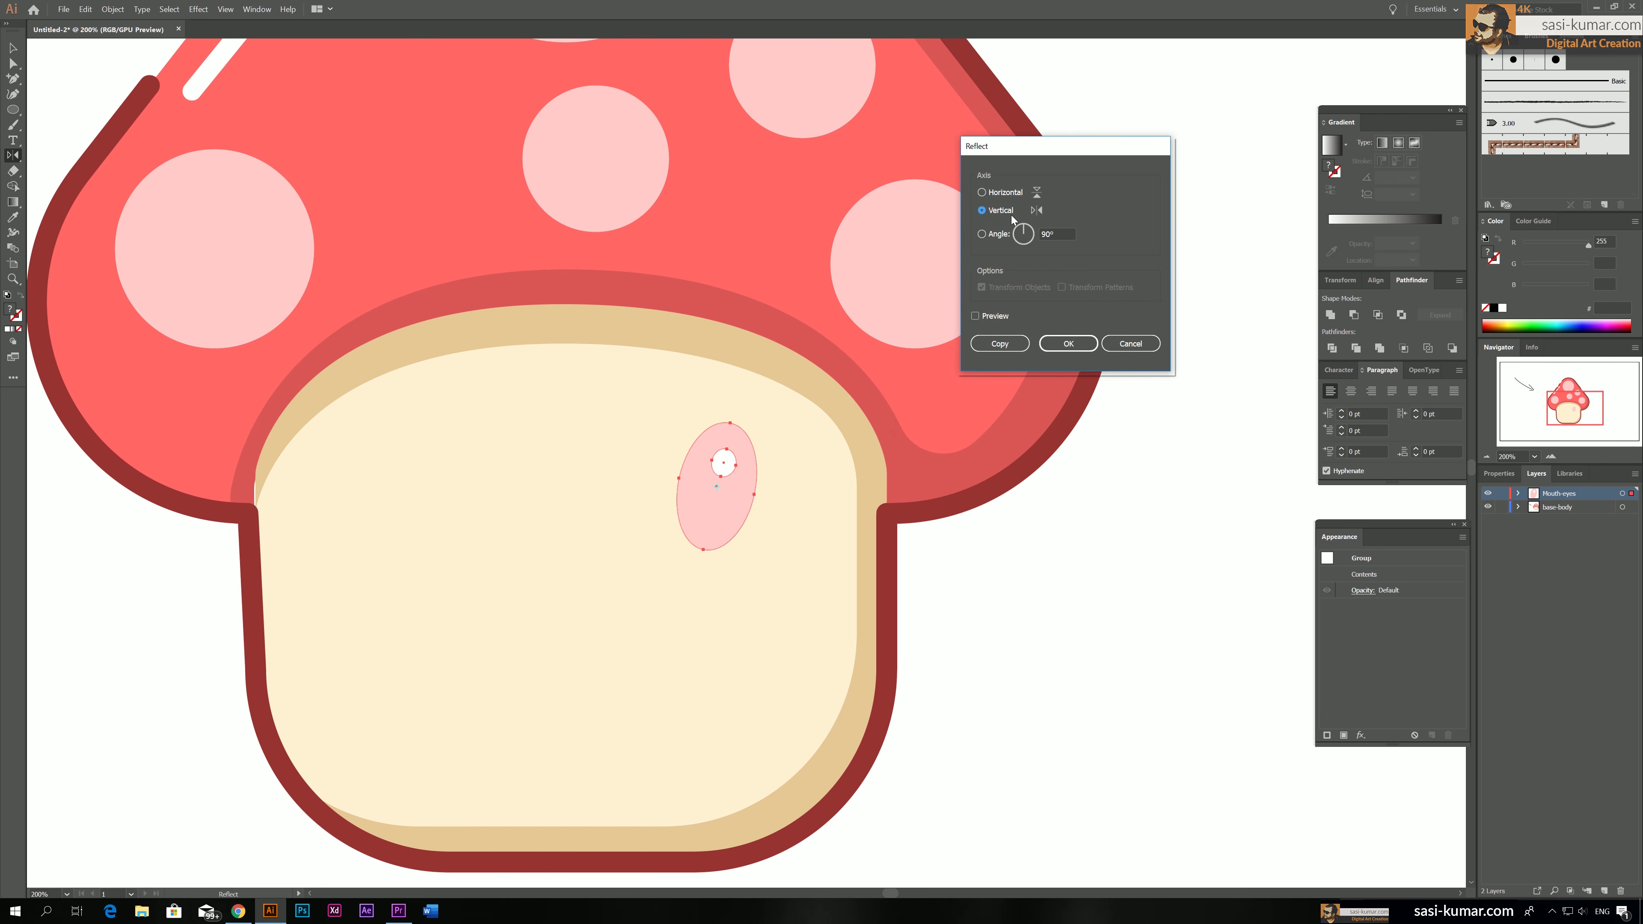
left_click(1069, 347)
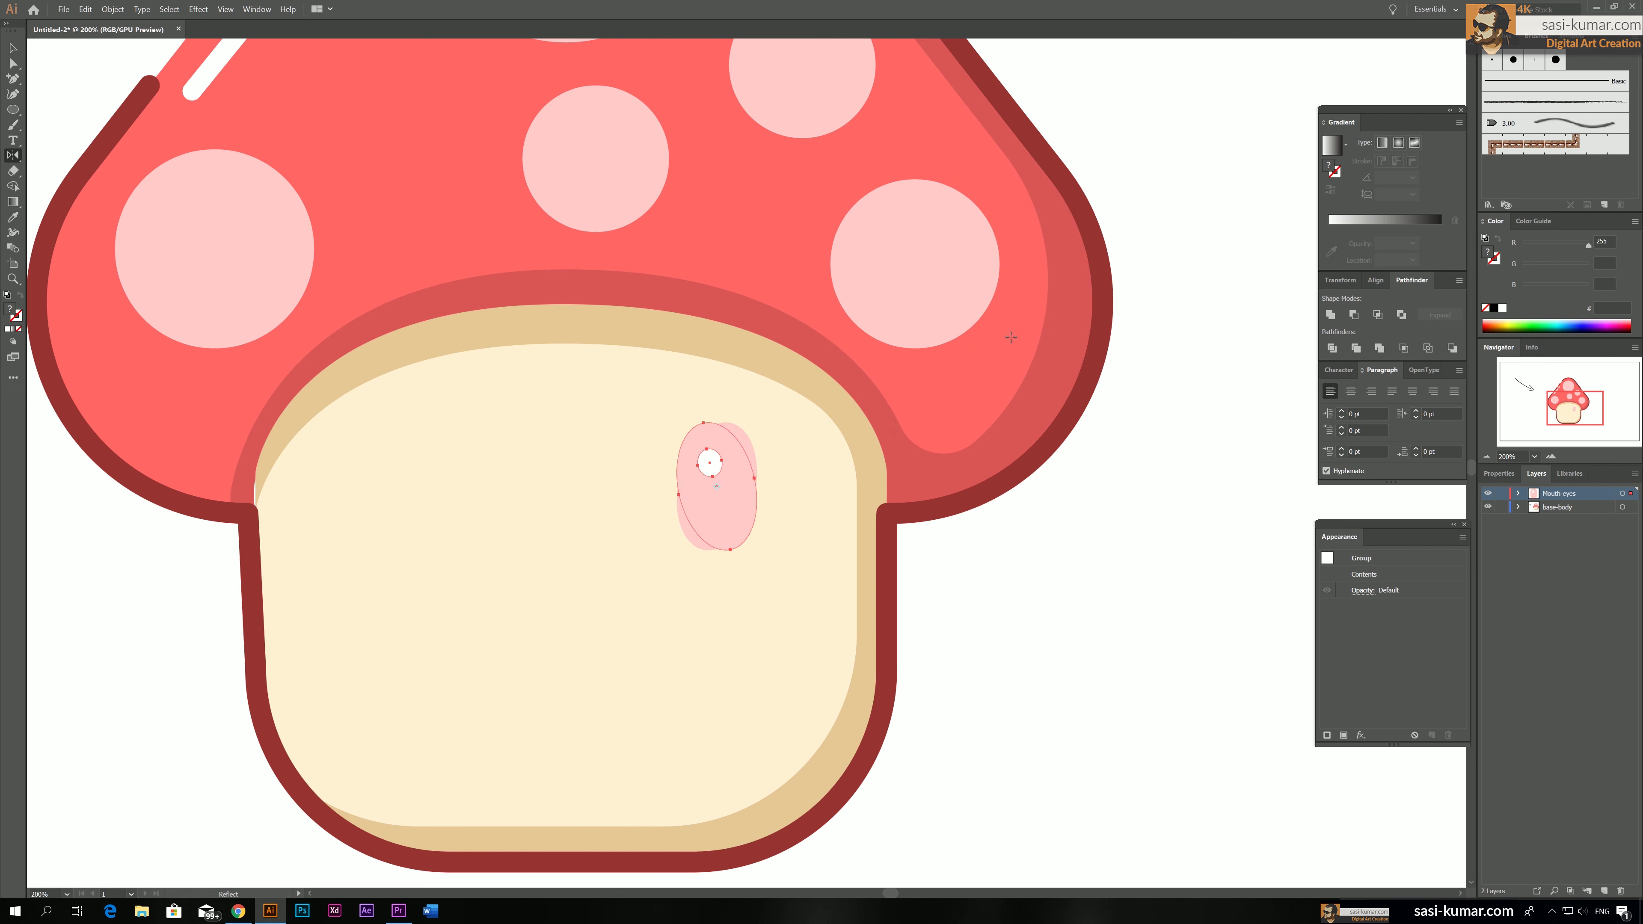
key("v")
left_click_drag(737, 472, 469, 481)
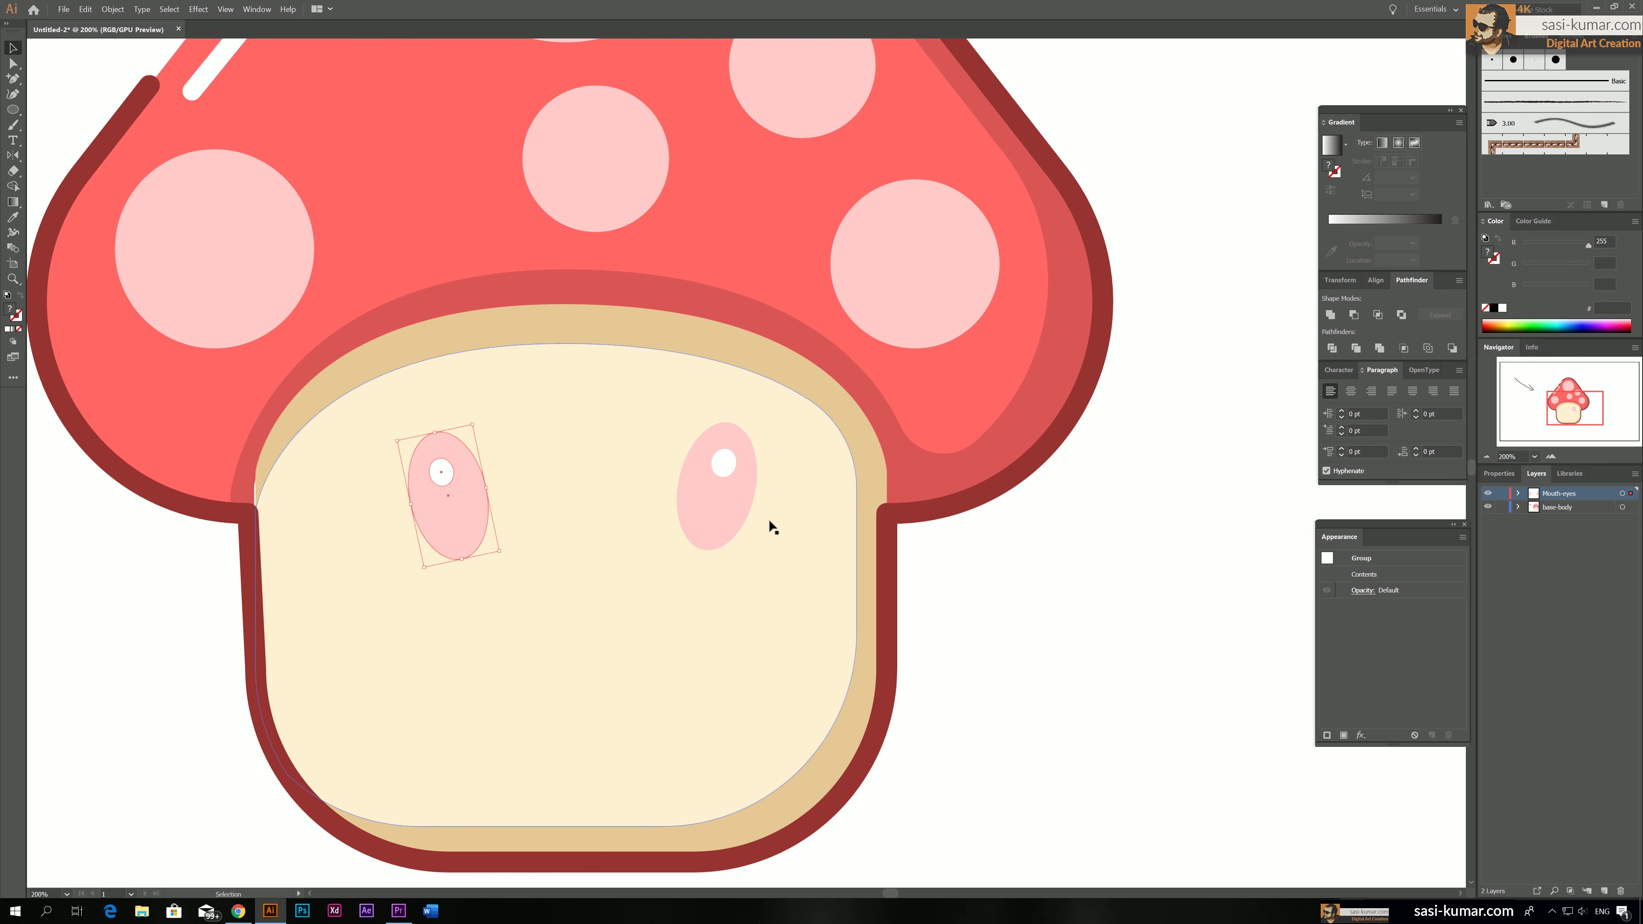
Nudge the right eye inward, align the tops of both eyes, and move the pair slightly down and left
left_click_drag(698, 506, 686, 503)
left_click(472, 505, "shift")
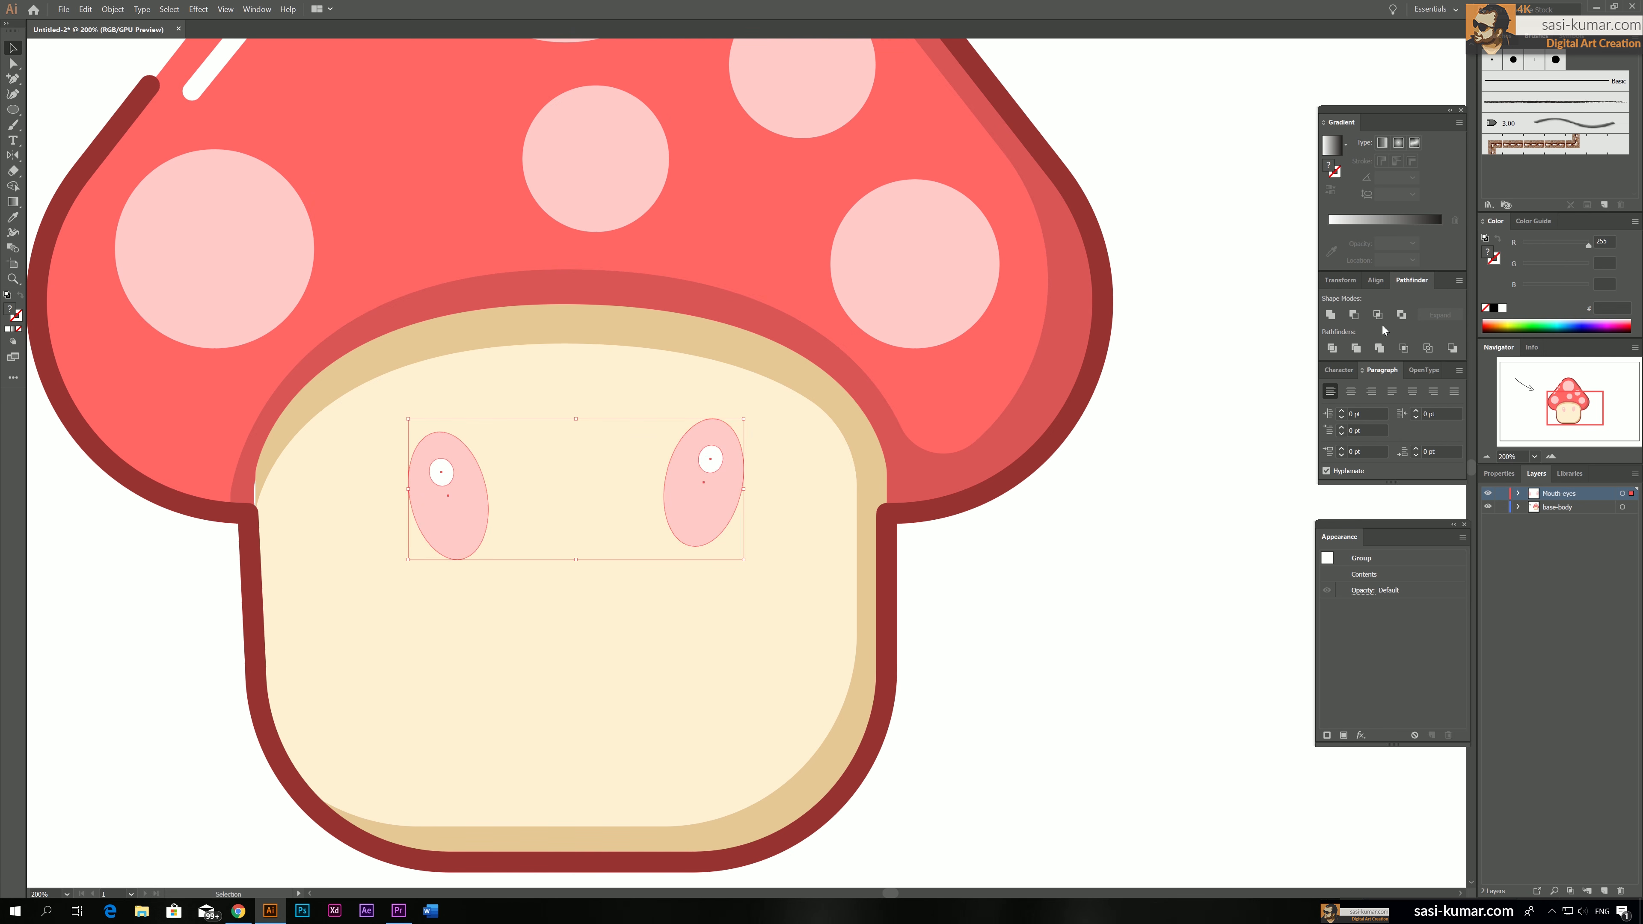
left_click(1377, 279)
left_click(1409, 315)
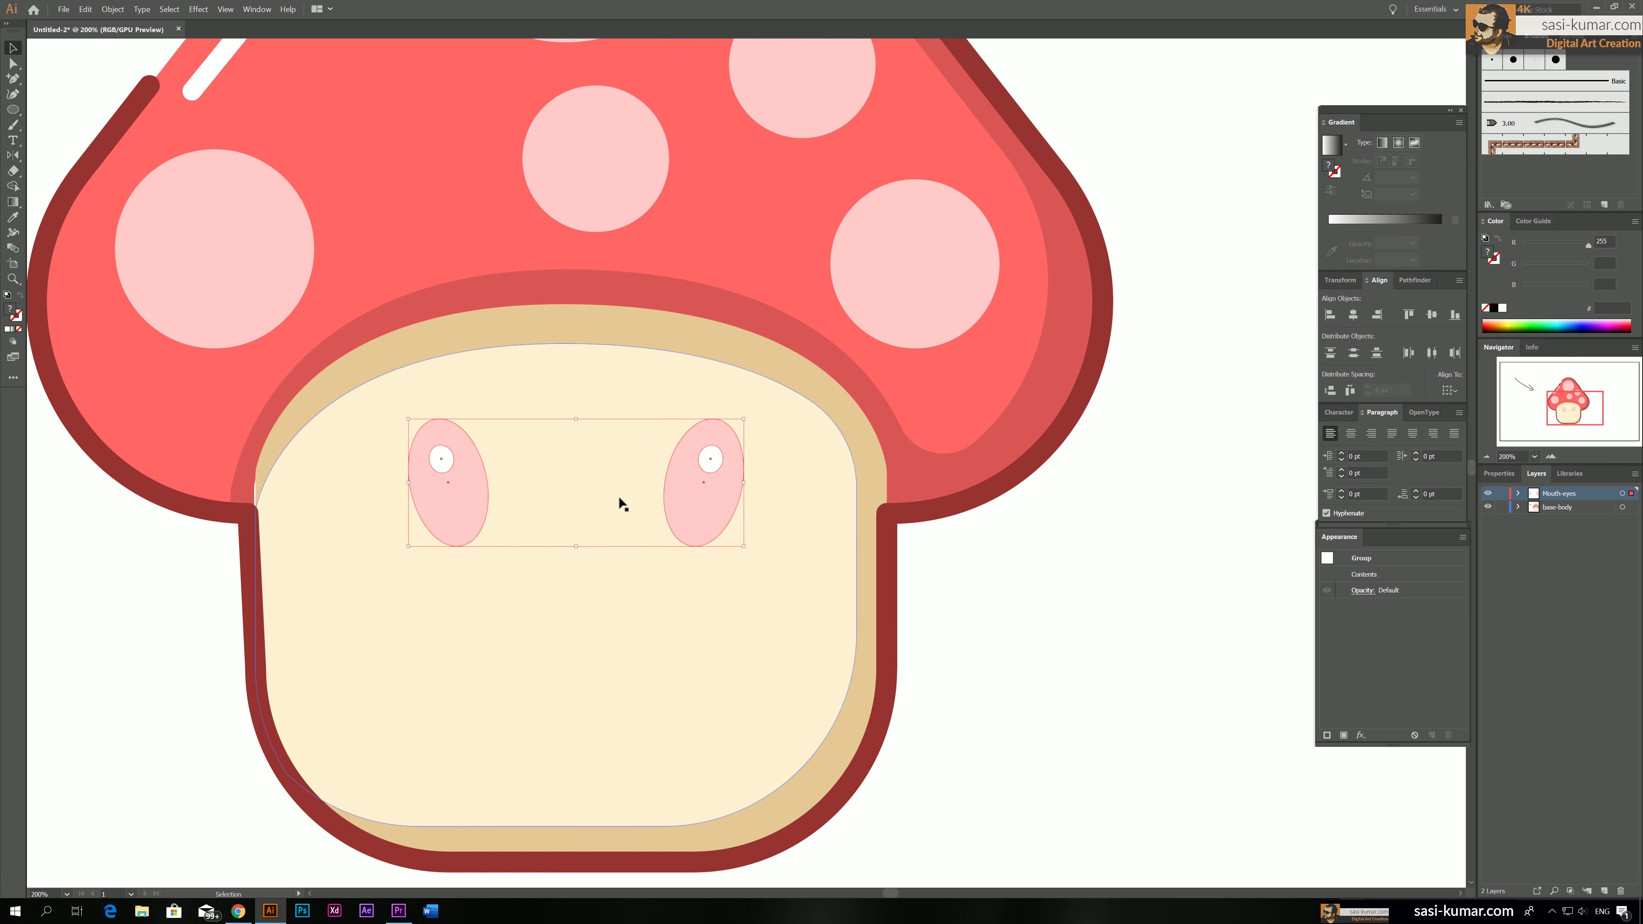
left_click_drag(686, 490, 671, 500)
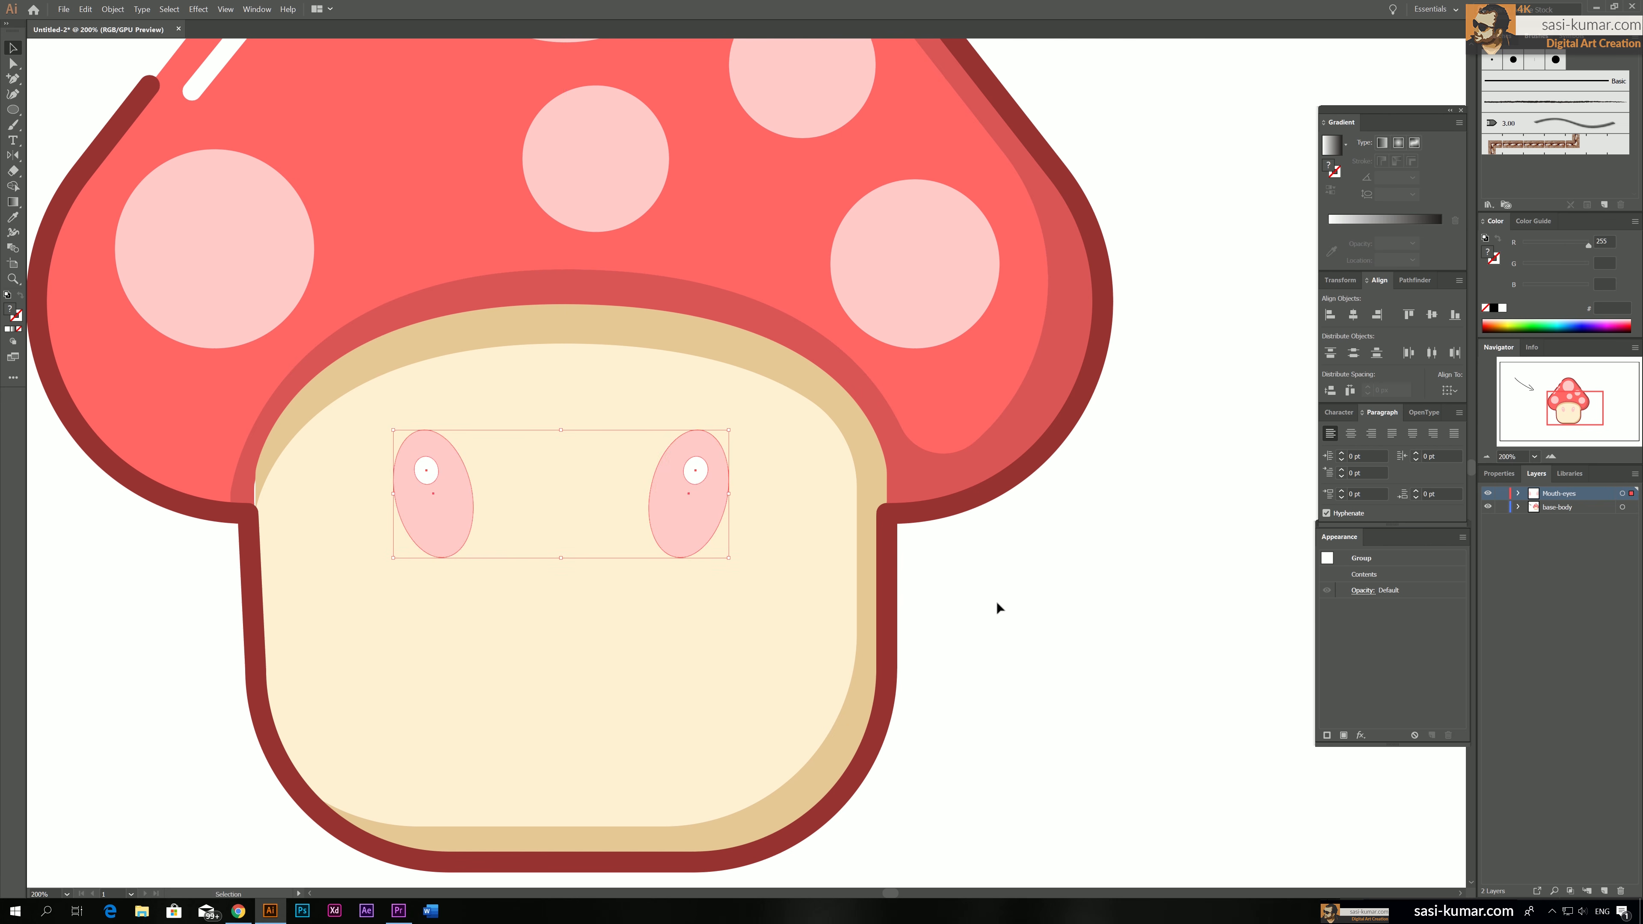
left_click(997, 603)
Change the fill of both pink eye ovals to light blue 5bd7f4, keeping their highlights white
key("ctrl+minus")
key("ctrl+minus")
key("ctrl+minus")
key("ctrl+plus")
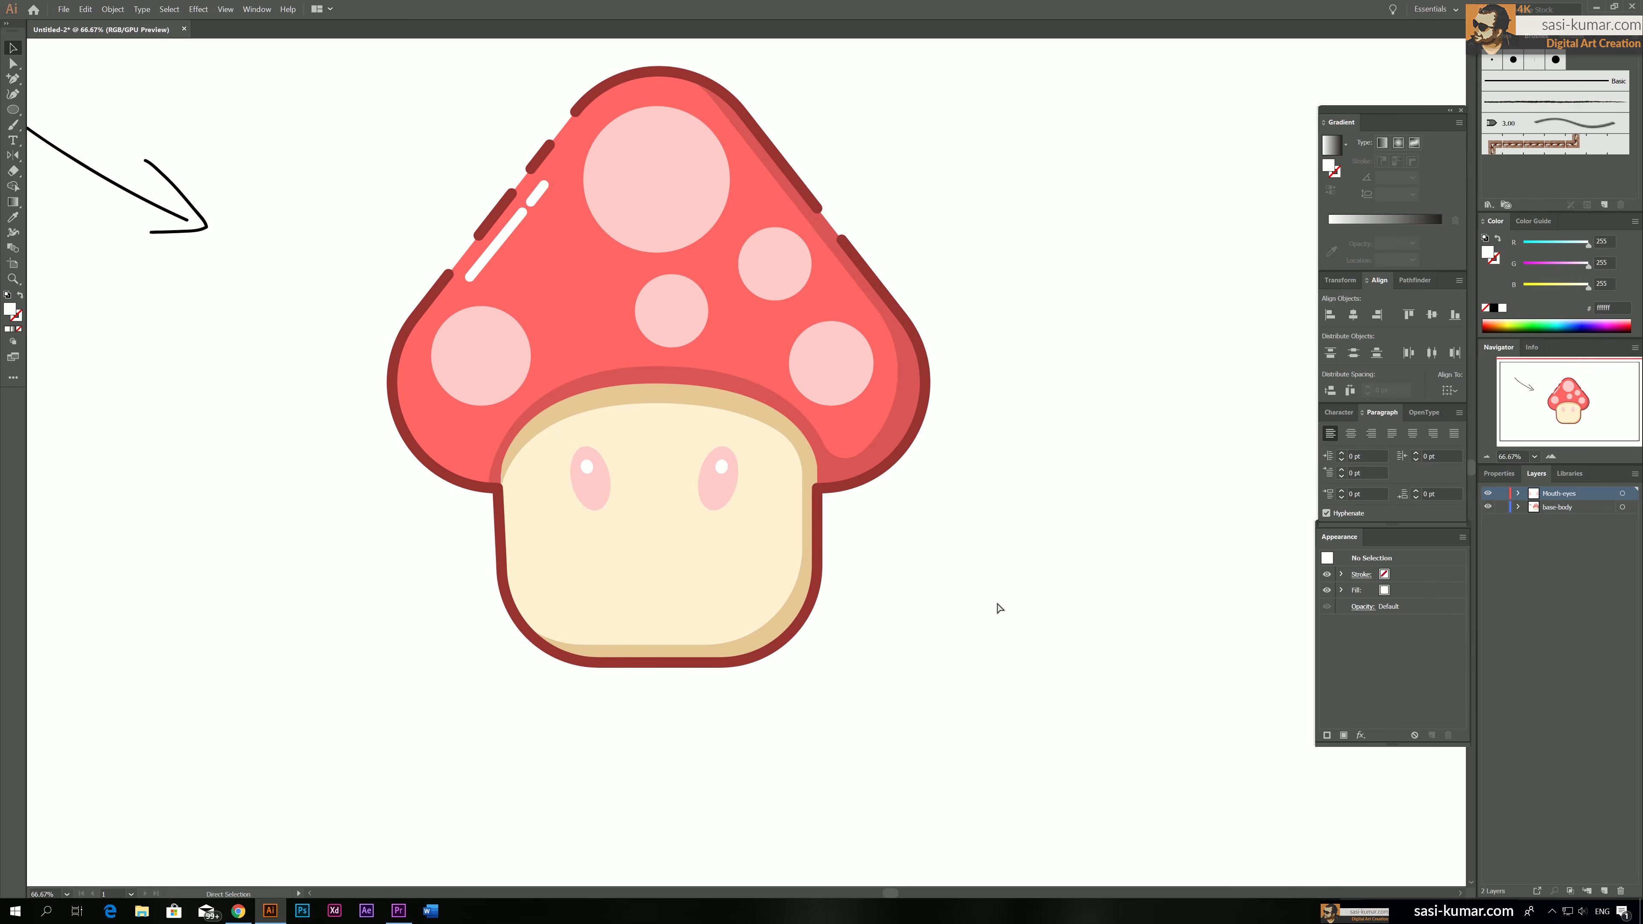
key("ctrl+plus")
key("ctrl+plus")
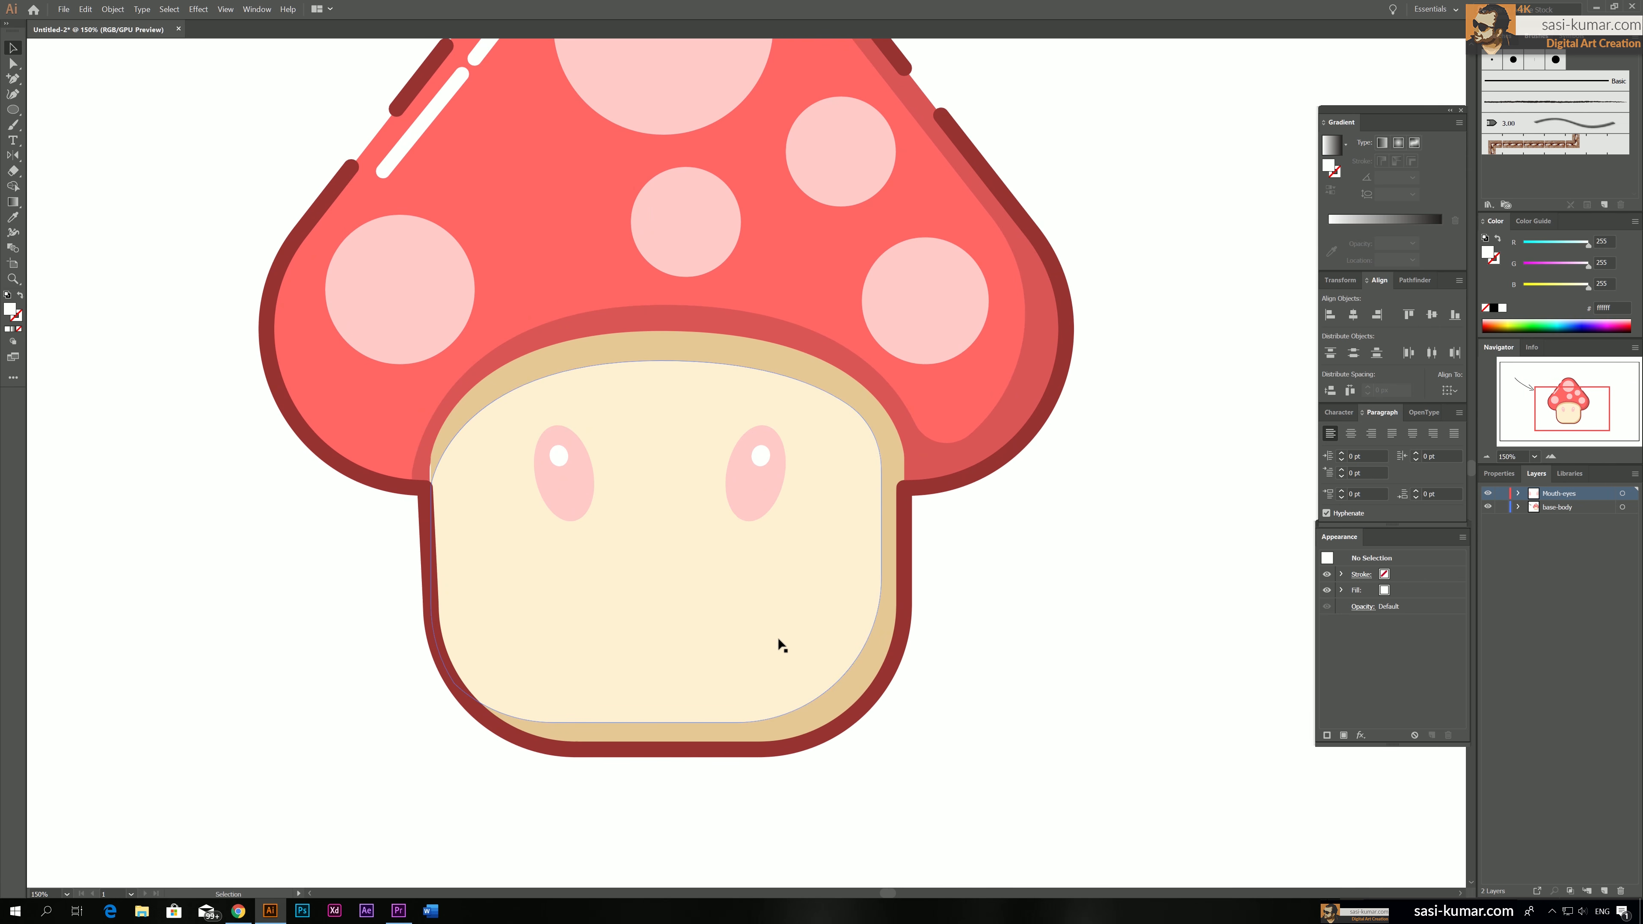
key("a")
left_click(545, 508)
left_click(752, 503, "shift")
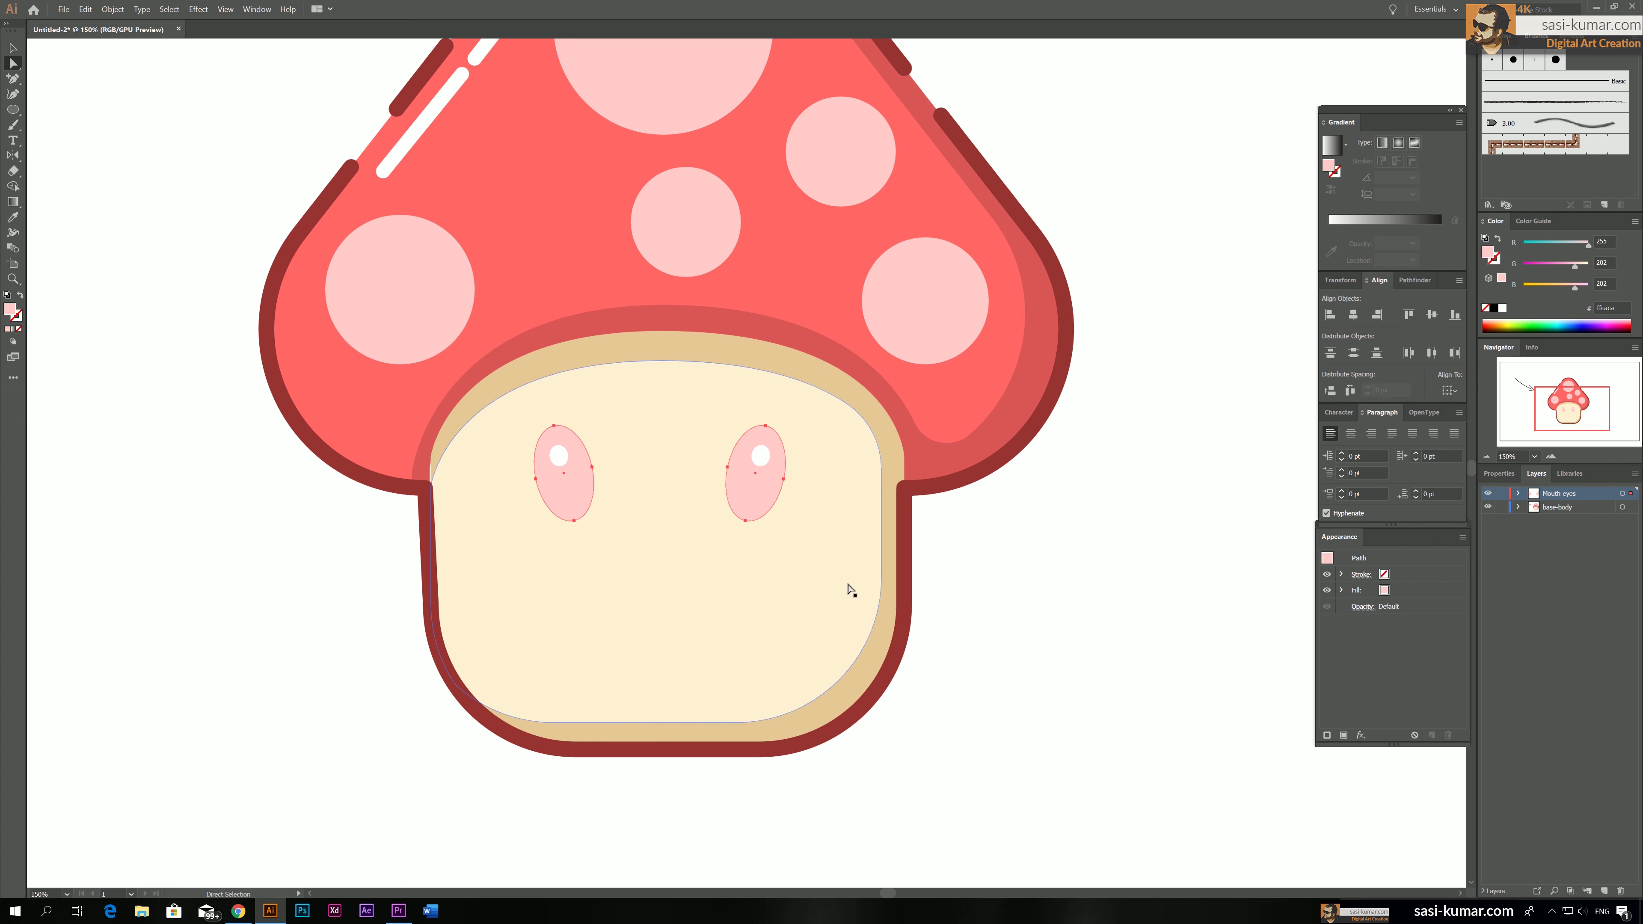
double_click(14, 315)
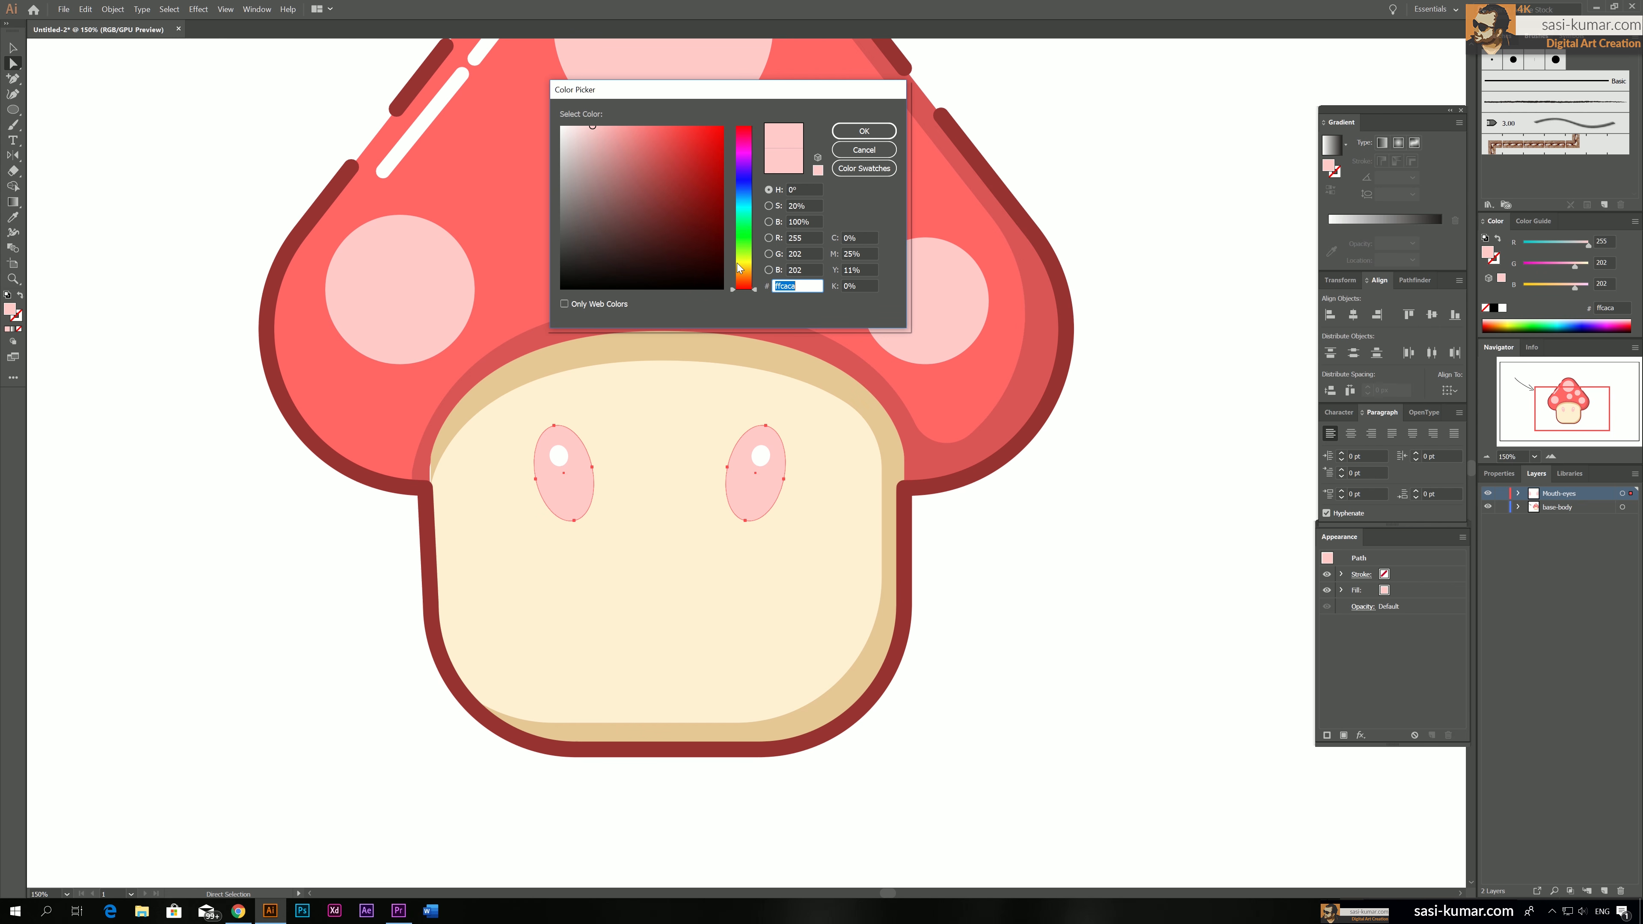
left_click_drag(740, 268, 743, 202)
left_click(662, 133)
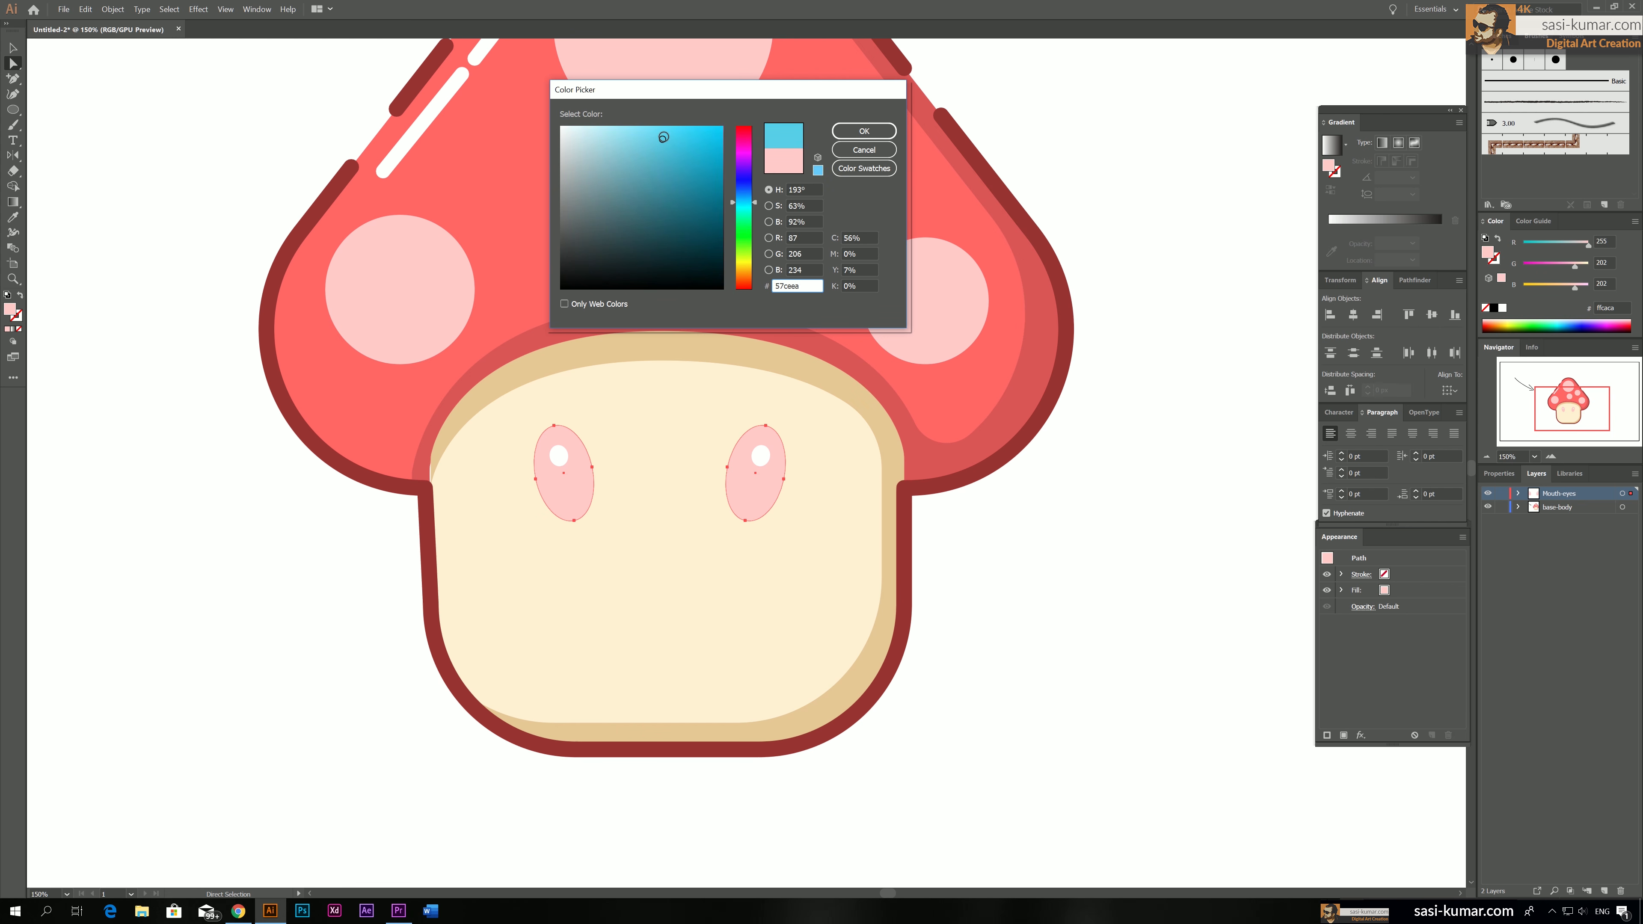
left_click(866, 134)
left_click_drag(259, 683, 1, 905)
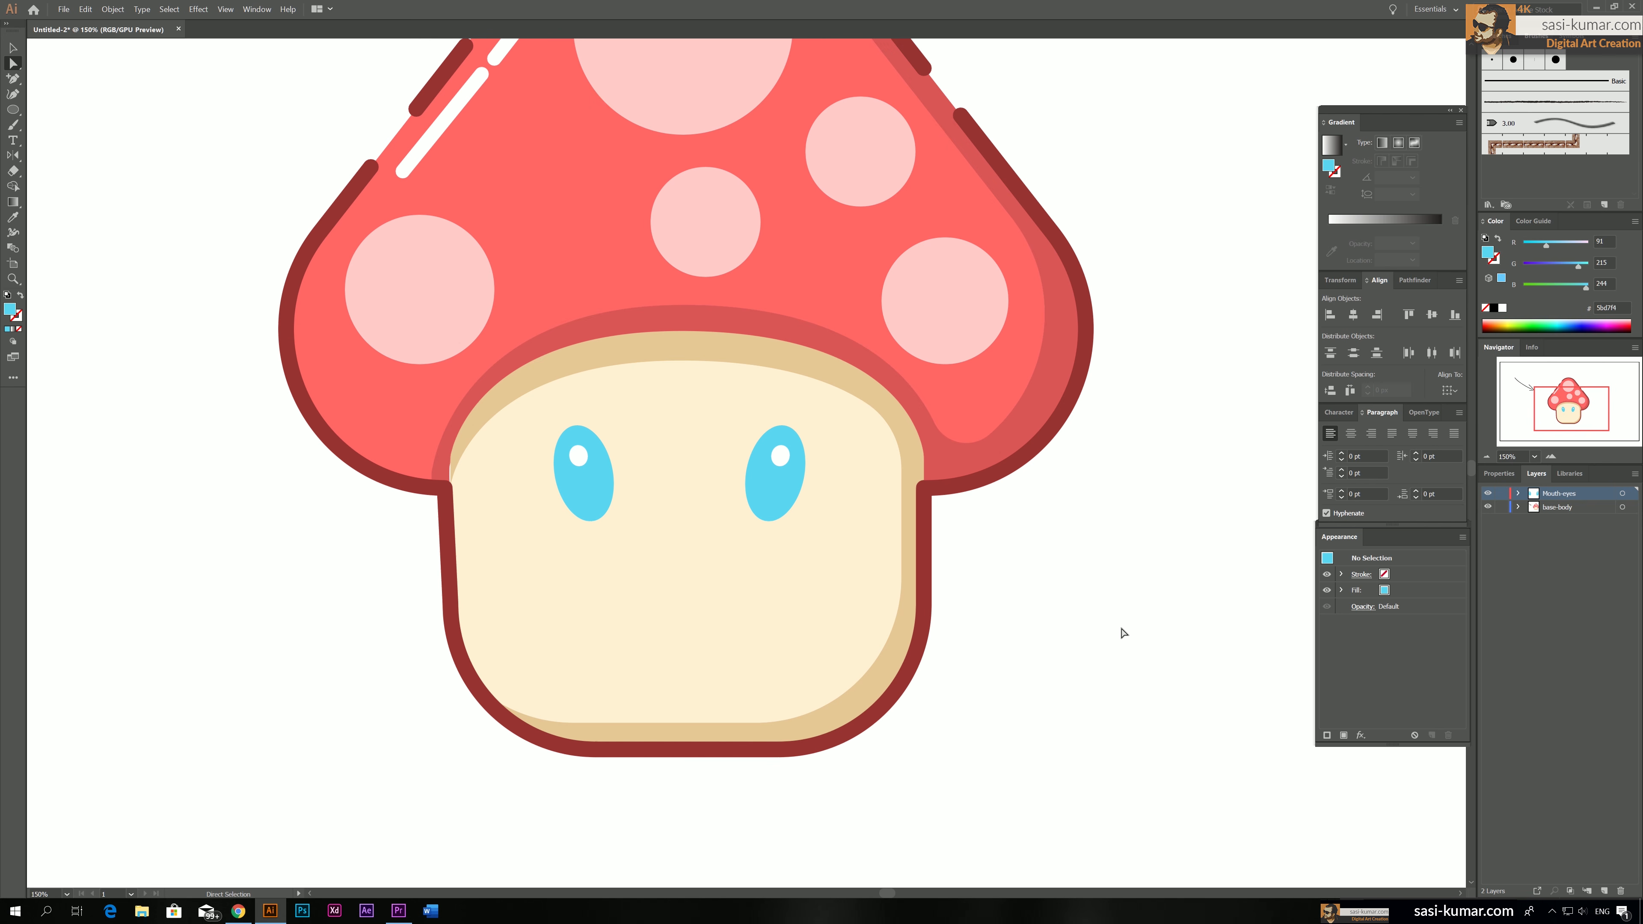
Draw a circle below the eyes and place an enlarged copy centered above it, overlapping its upper half
left_click(14, 111)
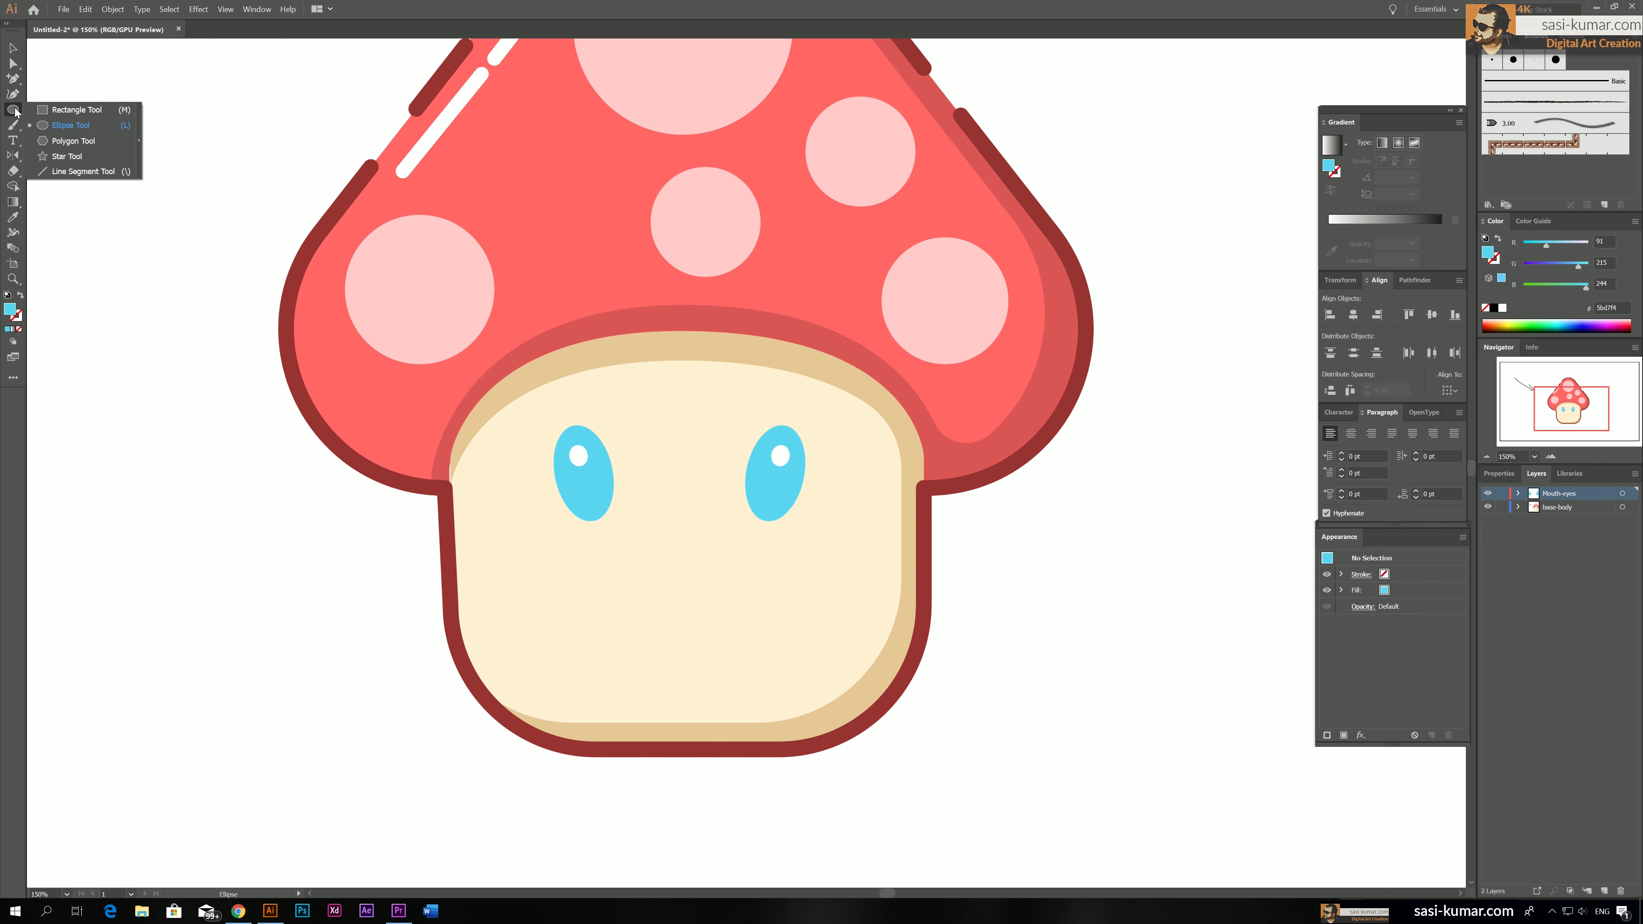
left_click(71, 125)
left_click_drag(602, 552, 786, 741)
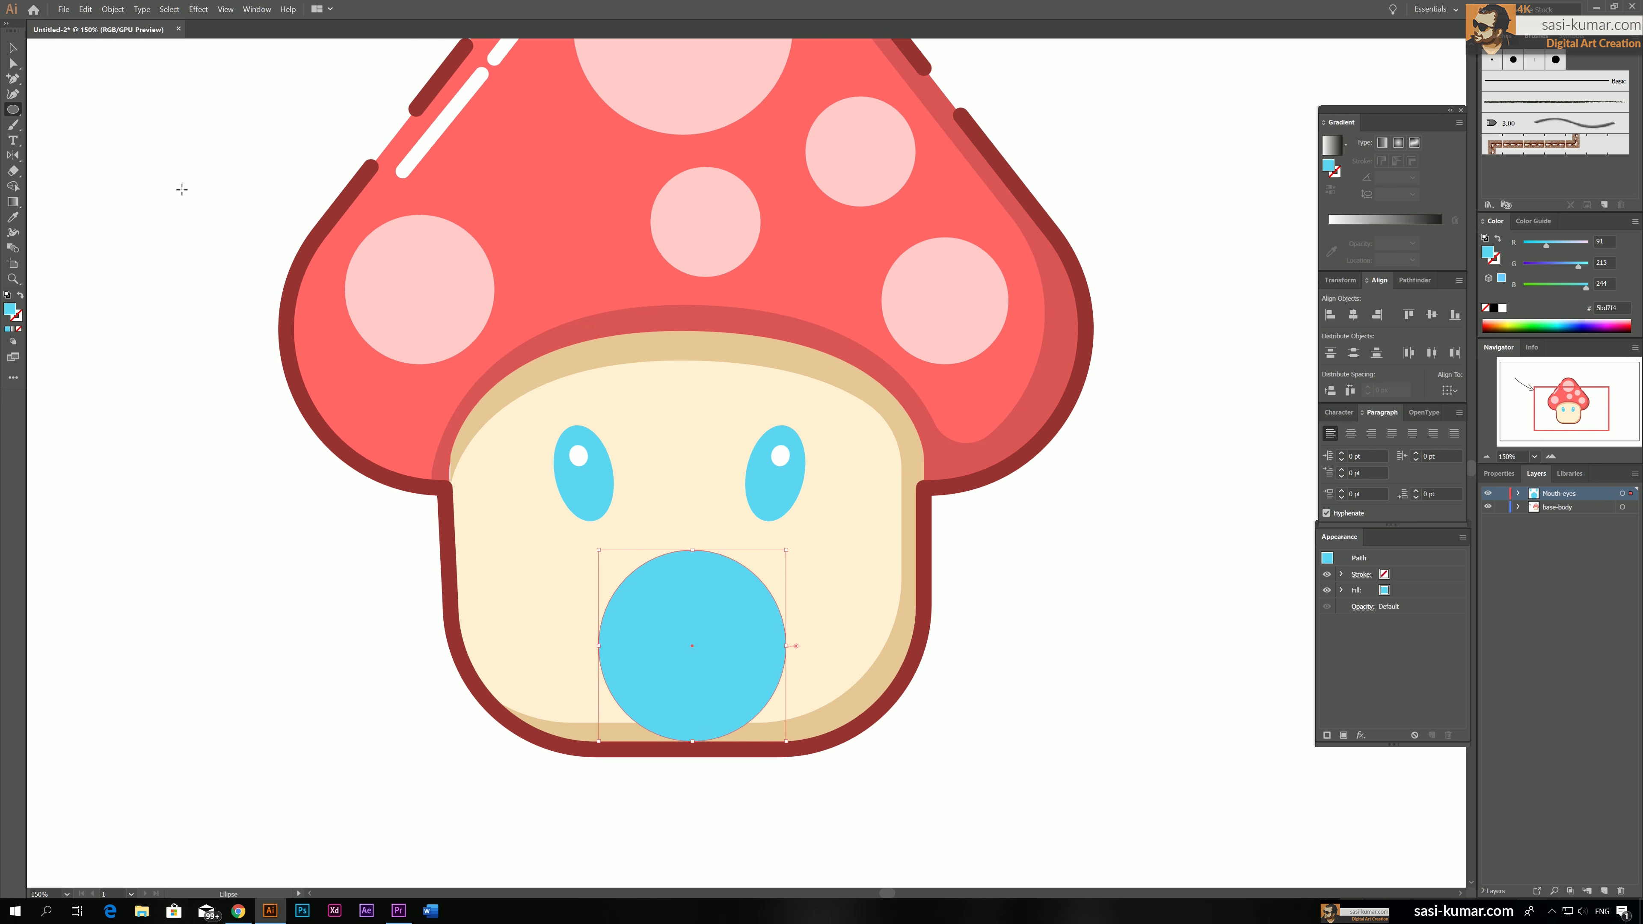
left_click(12, 47)
left_click_drag(700, 656, 699, 537)
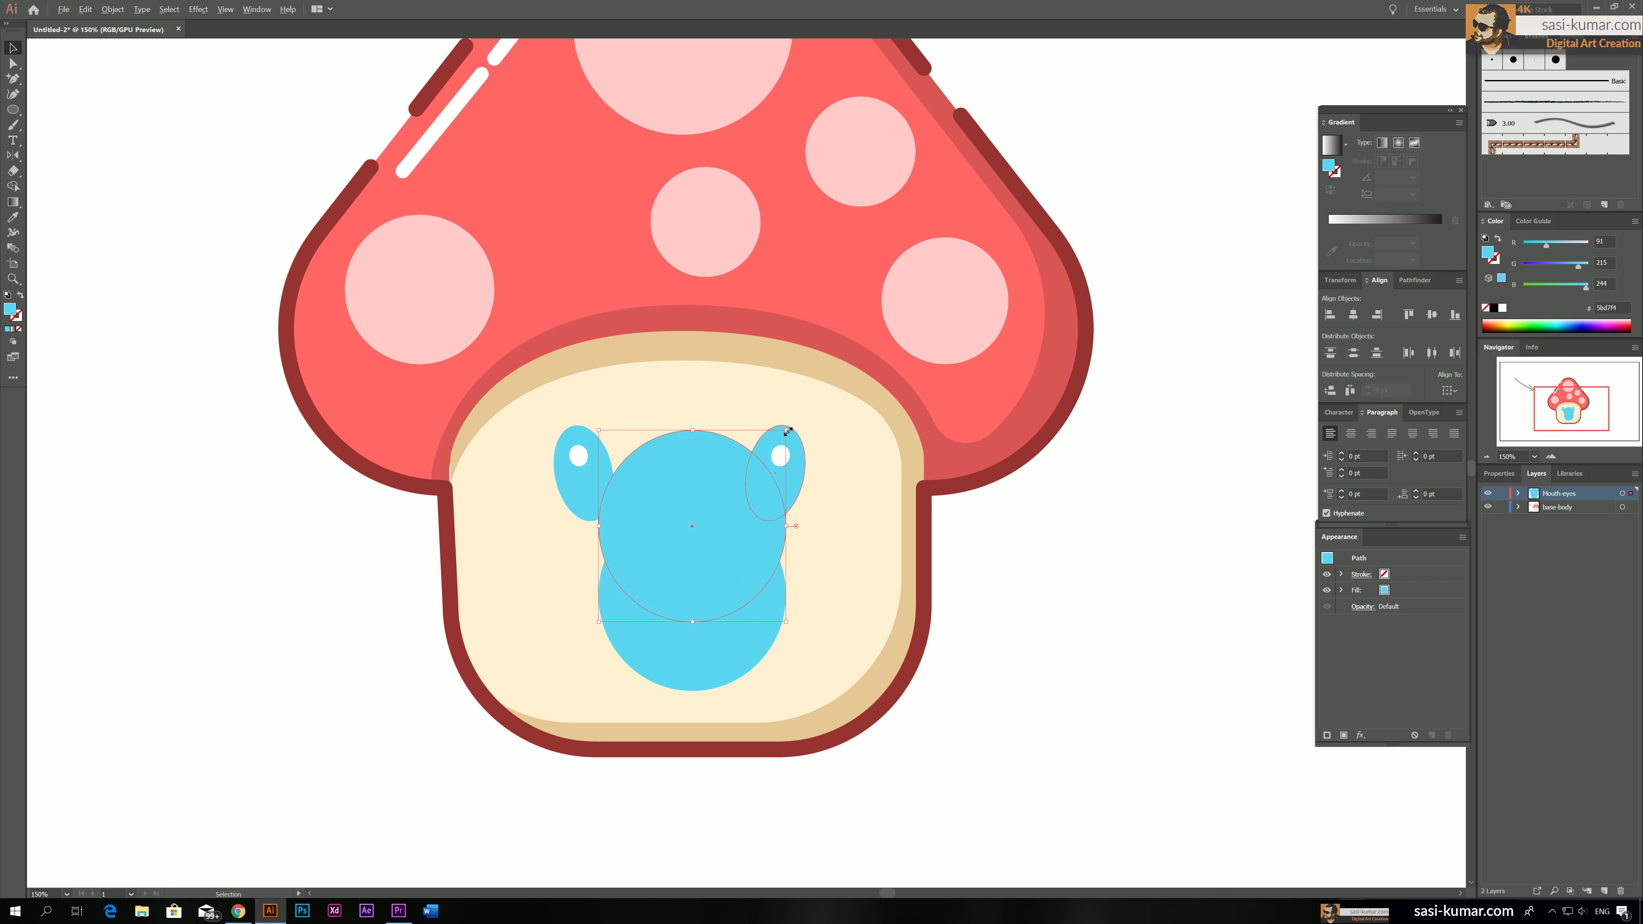
left_click_drag(784, 428, 900, 340)
left_click_drag(789, 513, 737, 495)
Subtract the large circle from the small one to form a smiling mouth, and nudge the mouth into place
left_click(704, 663, "shift")
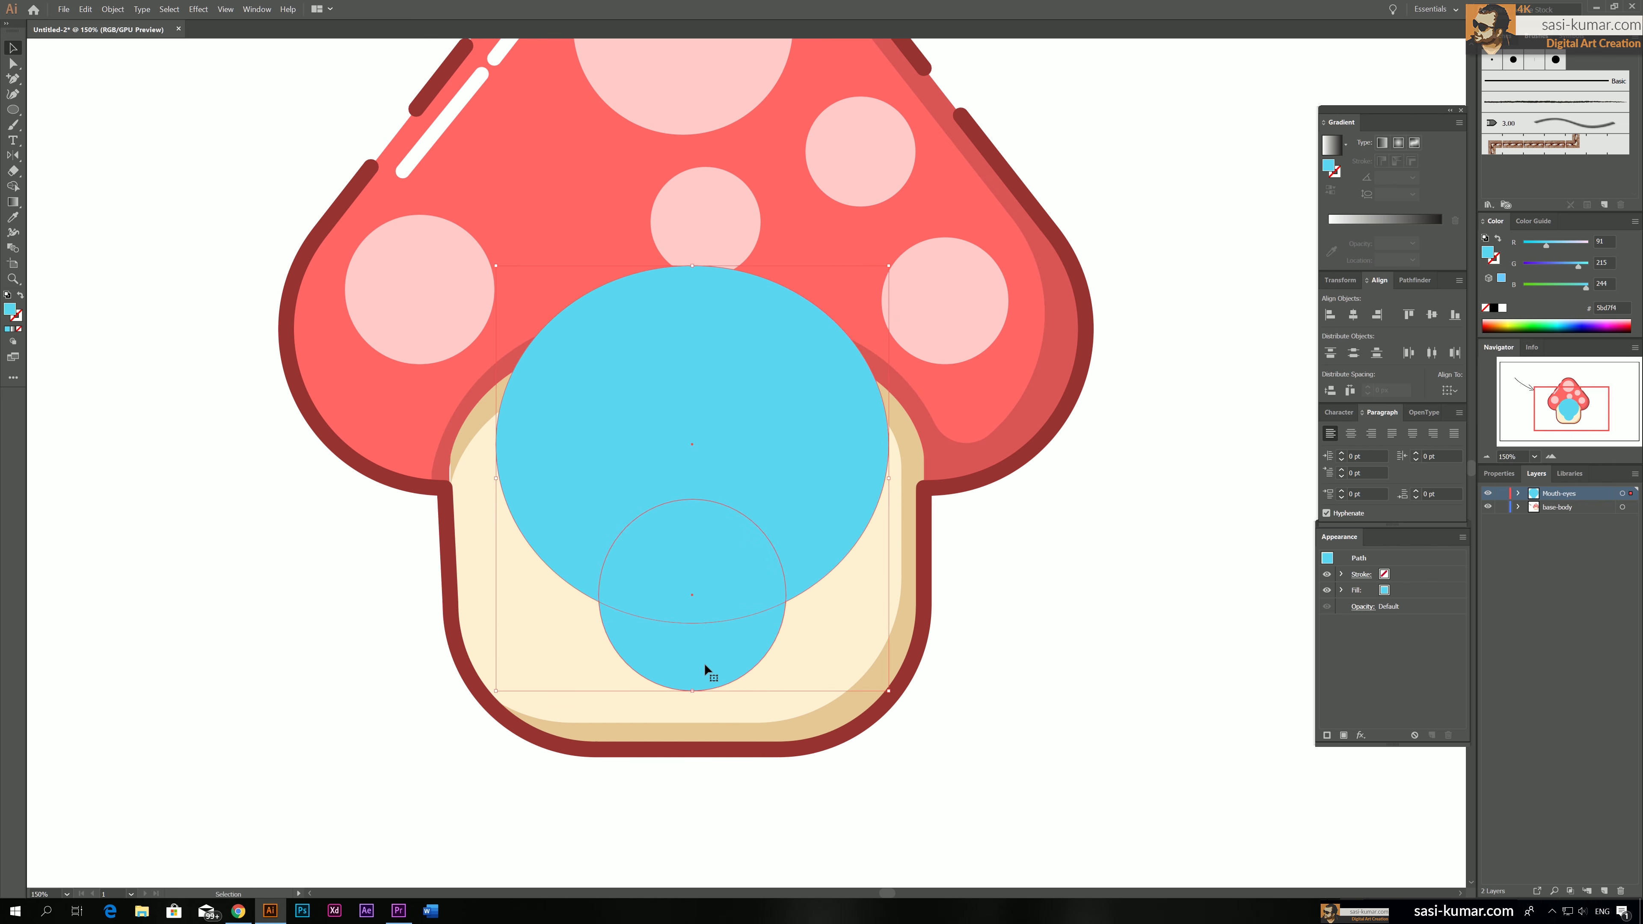
left_click(1341, 280)
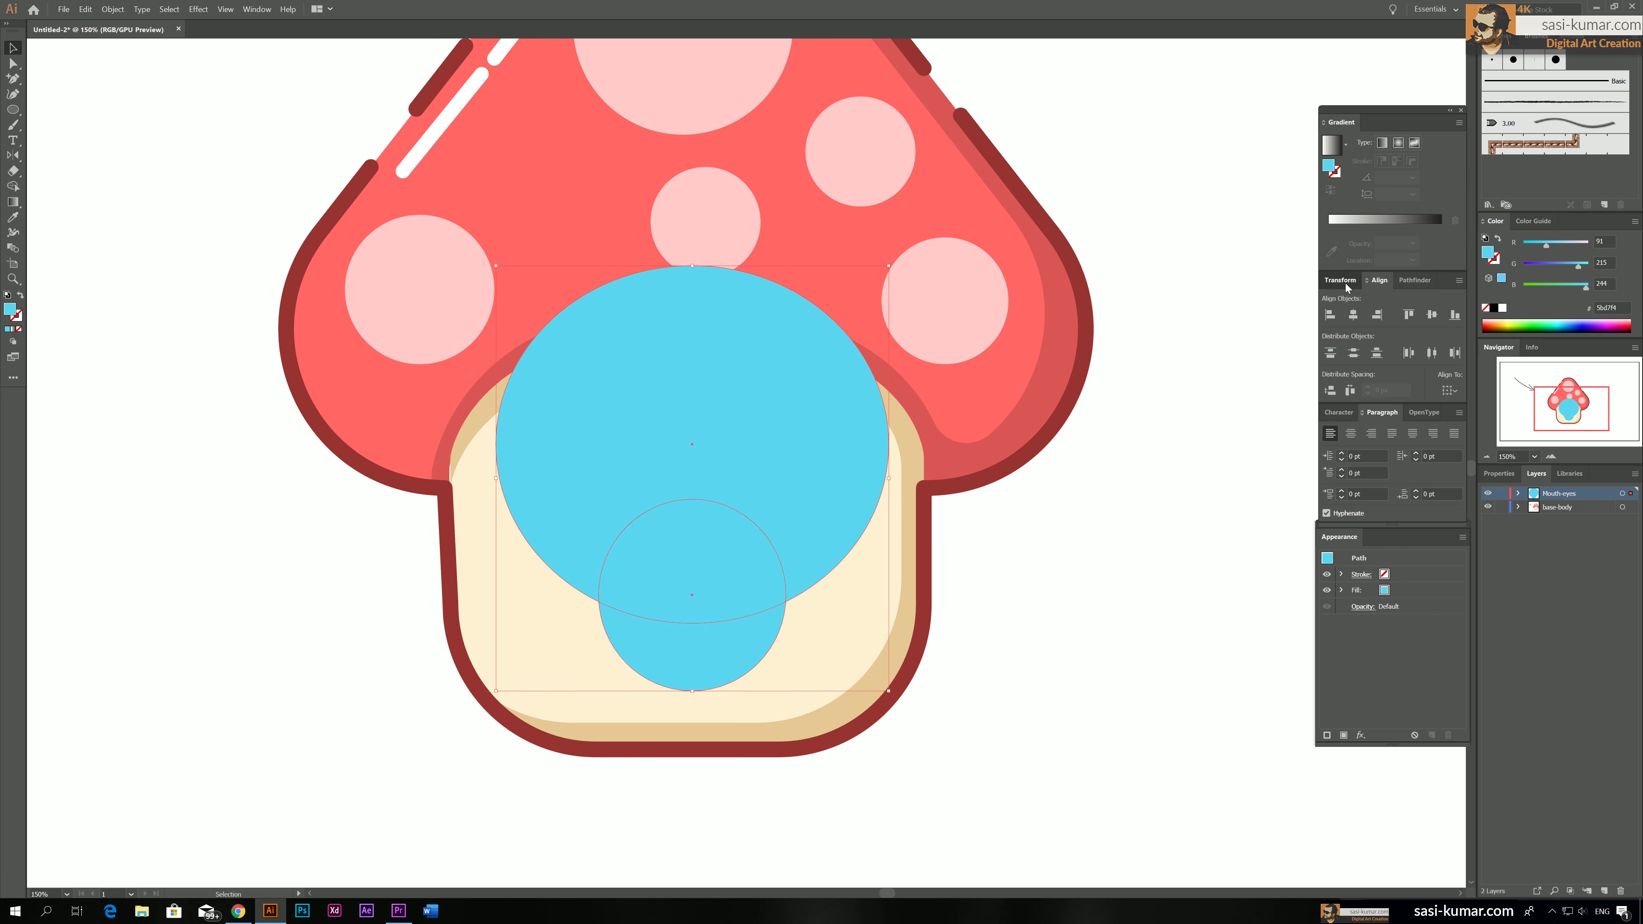
left_click(1406, 283)
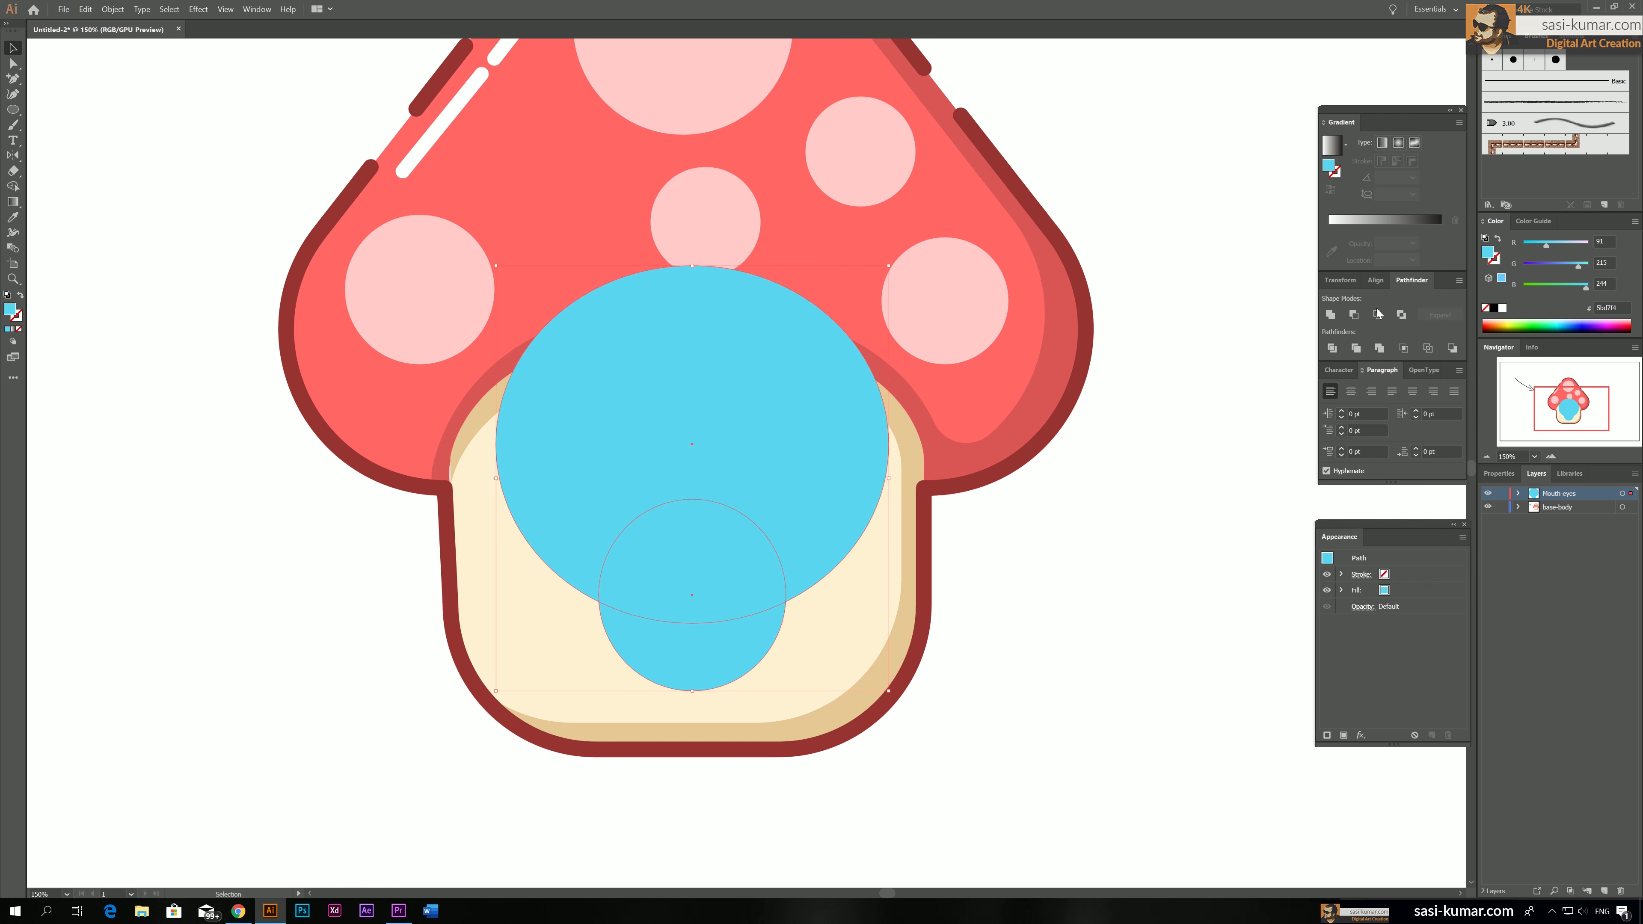
left_click(1354, 316)
left_click(973, 592)
left_click_drag(726, 652, 725, 641)
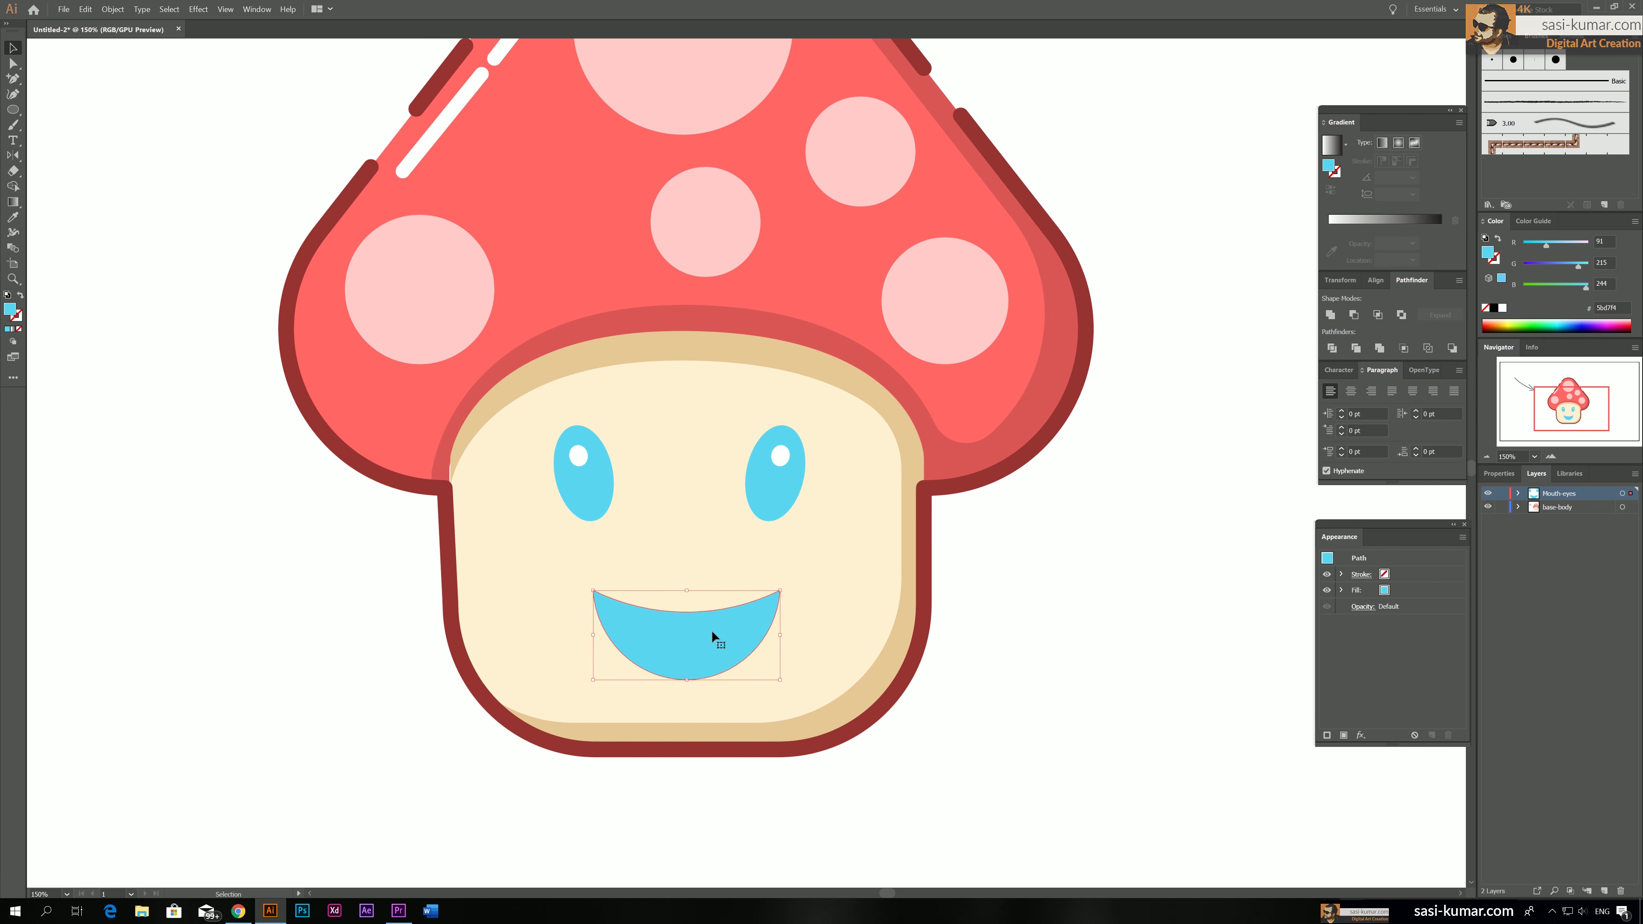
Fill the smiling mouth with the pink sampled from a cap spot
key("i")
left_click(972, 279)
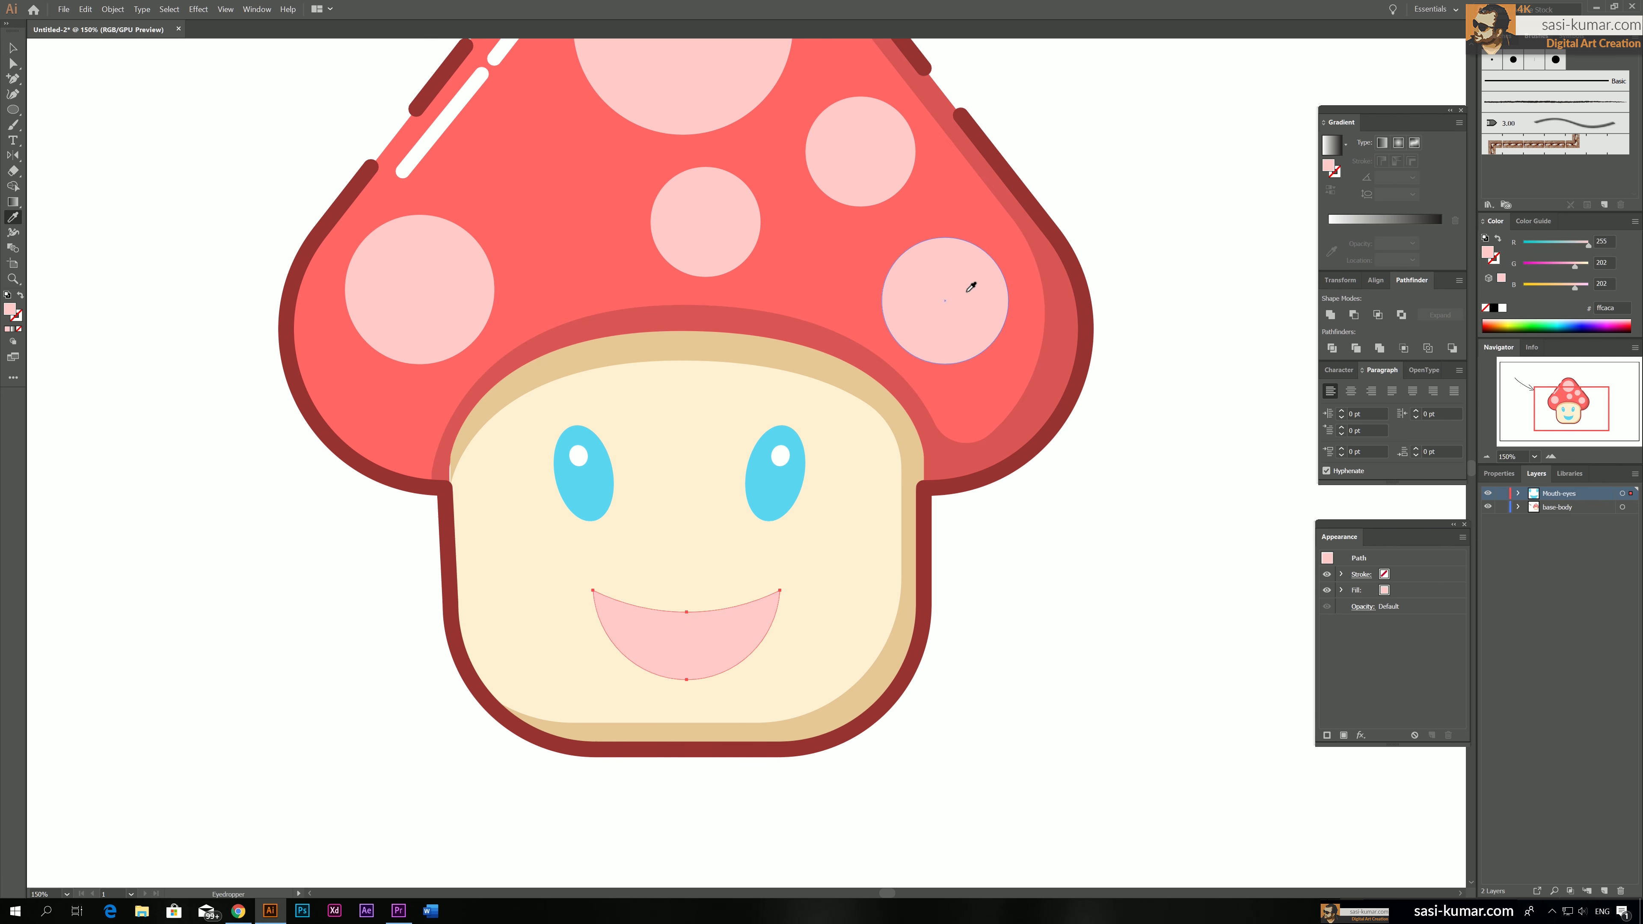
key("v")
left_click(185, 130)
Draw a circle overlapping the lower part of the mouth and align it with the mouth on their horizontal centers
left_click(713, 635)
key("ctrl+equal")
key("ctrl+equal")
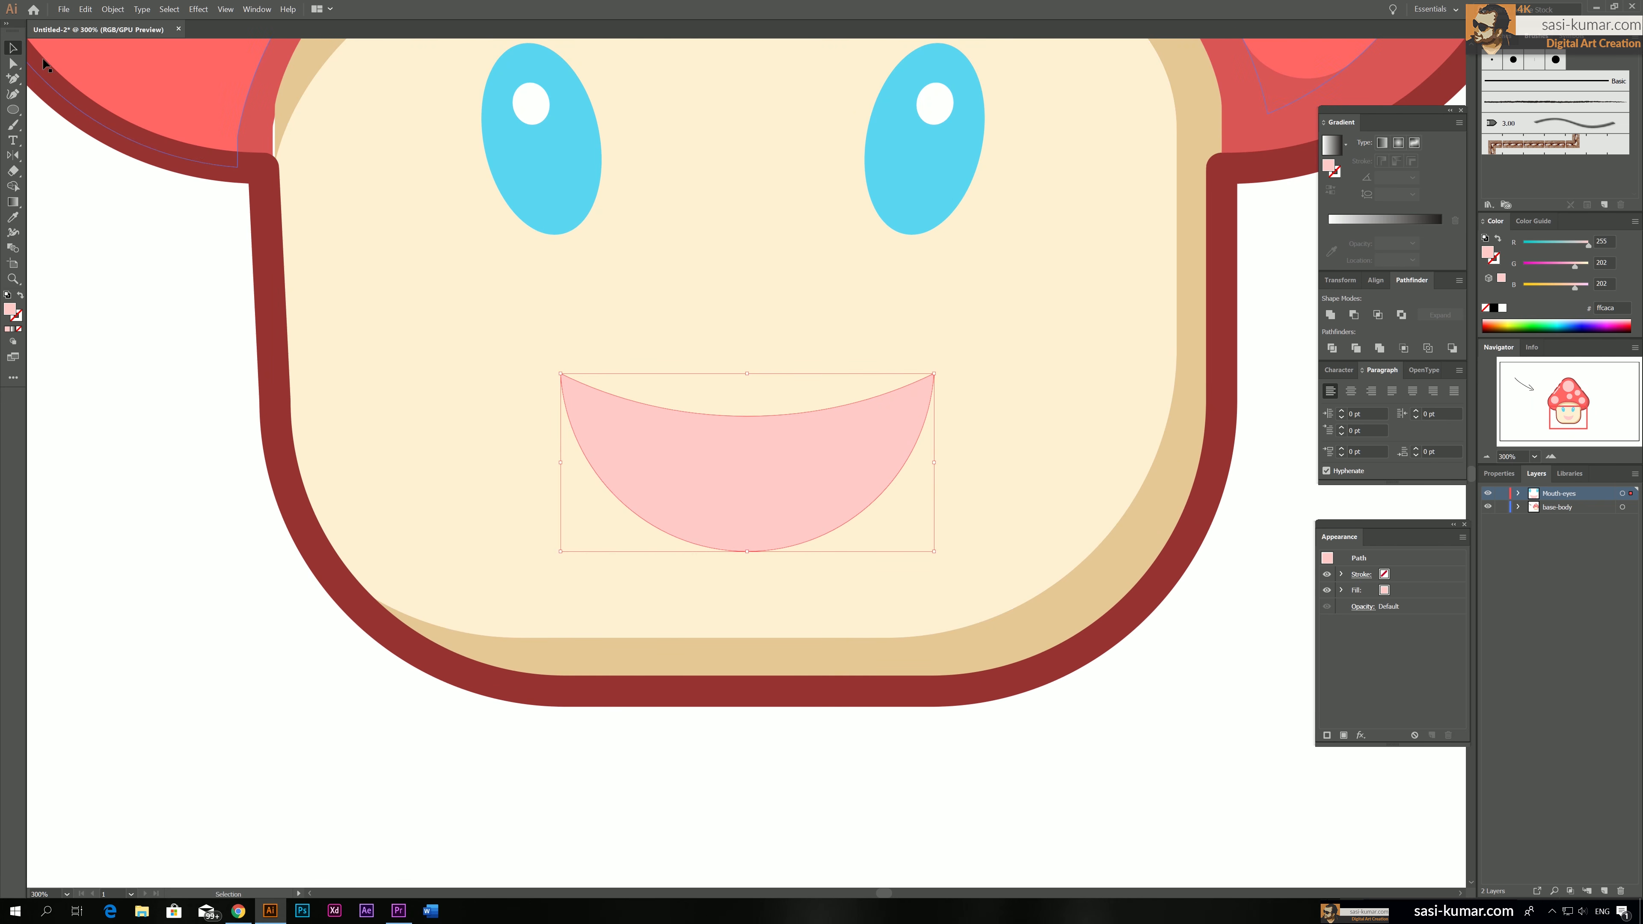
left_click(15, 112)
left_click_drag(616, 453, 915, 735)
left_click(13, 47)
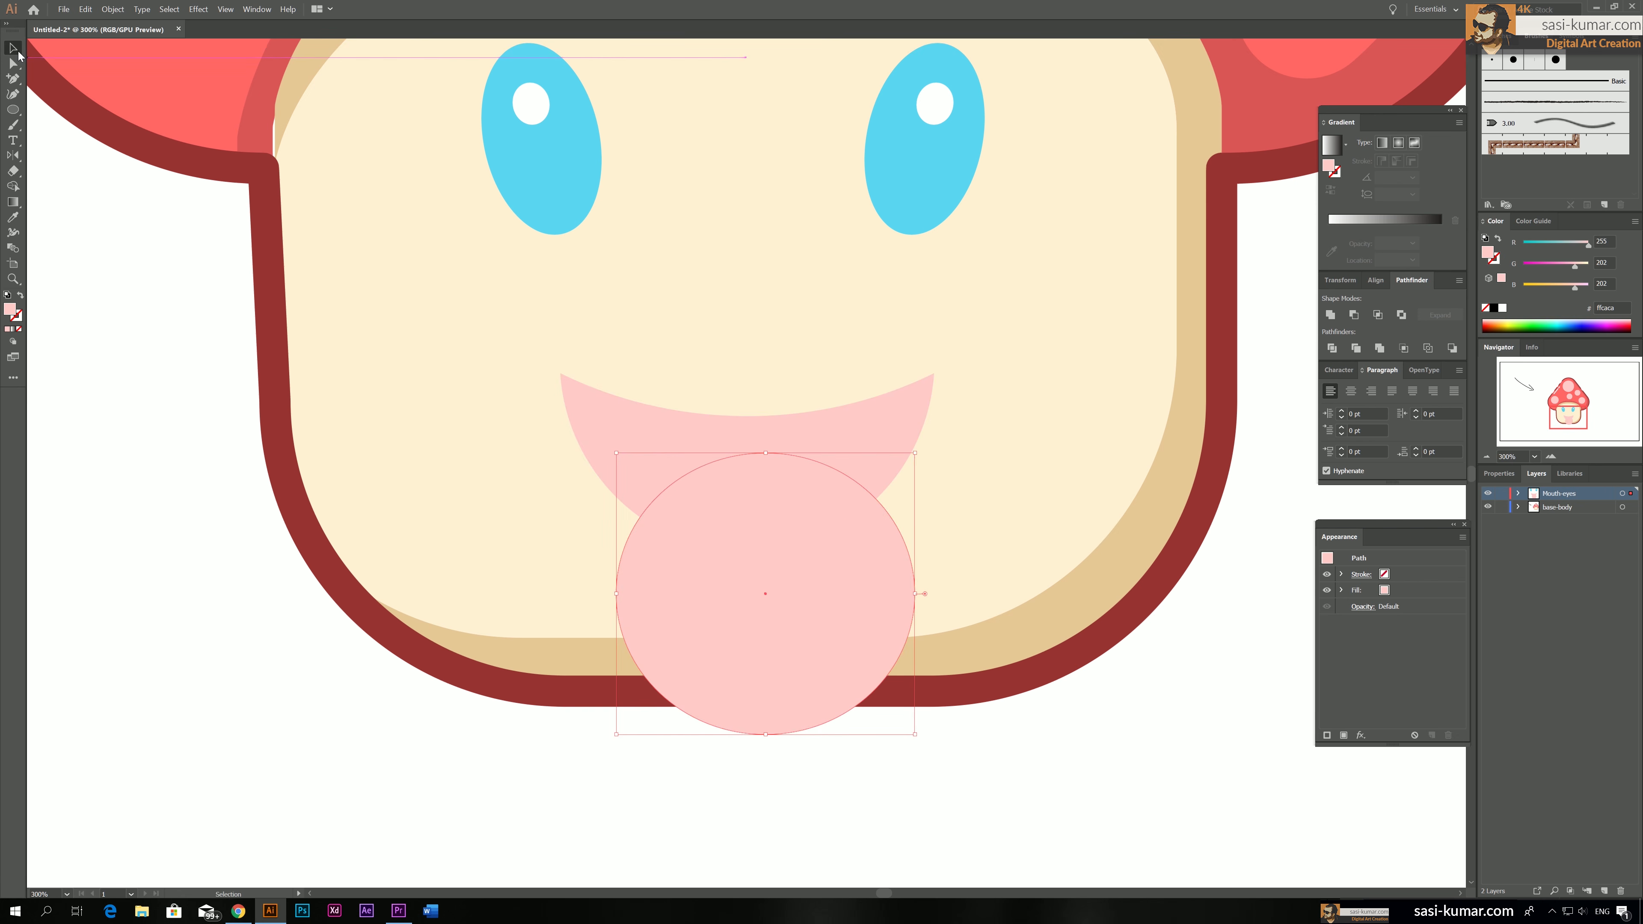
left_click_drag(742, 537, 731, 520)
left_click(916, 401, "shift")
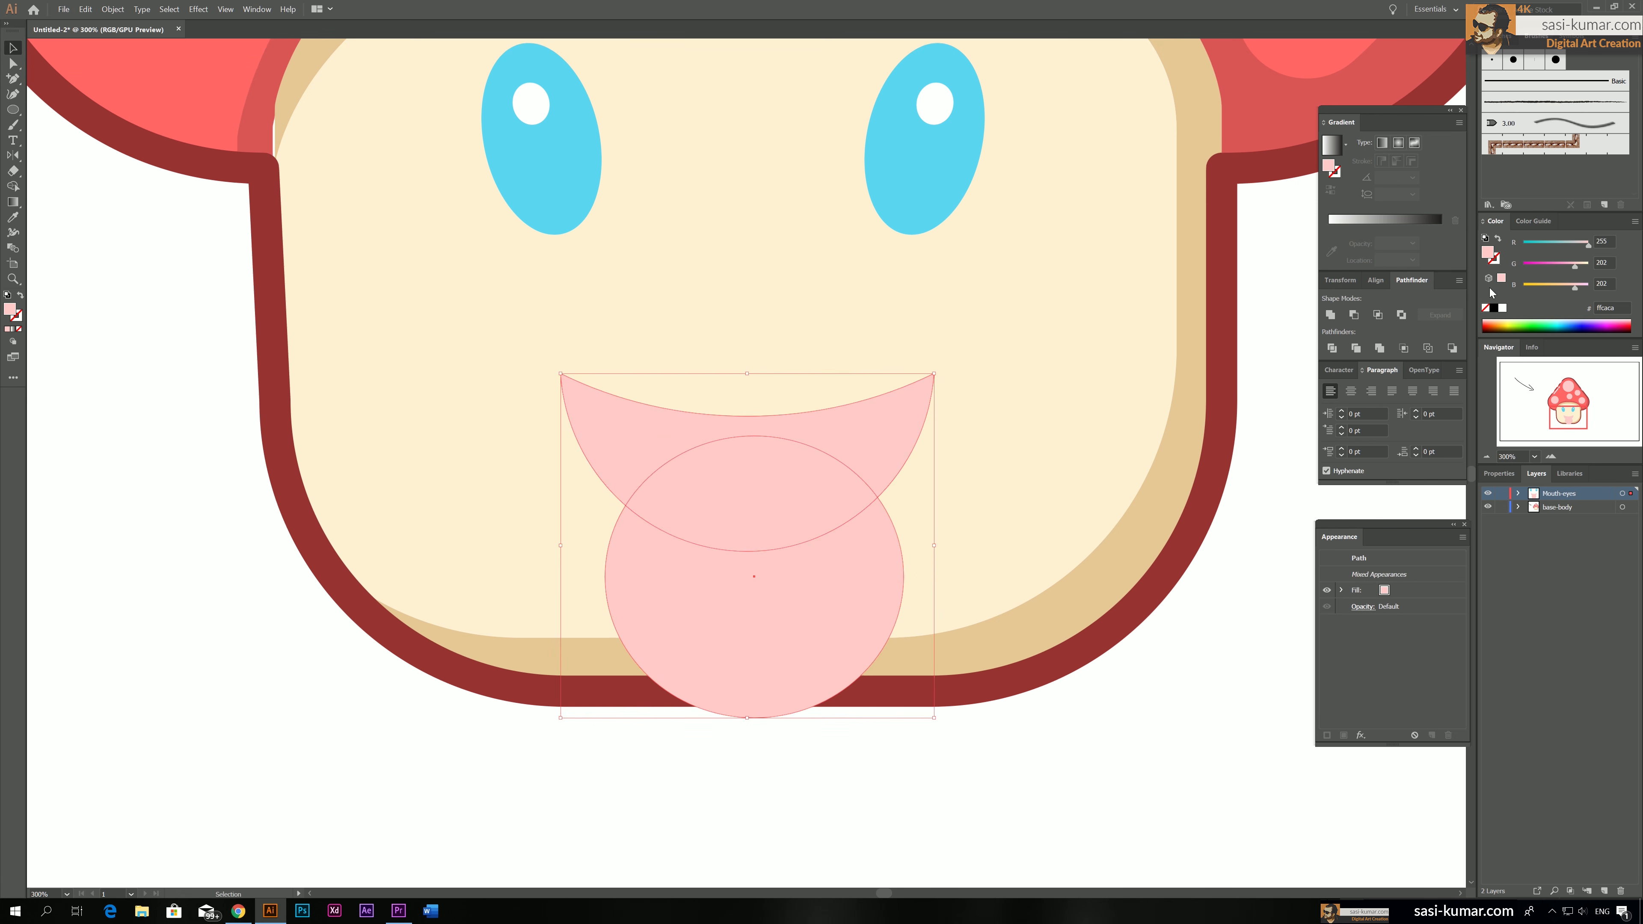
left_click(1376, 279)
left_click(1354, 315)
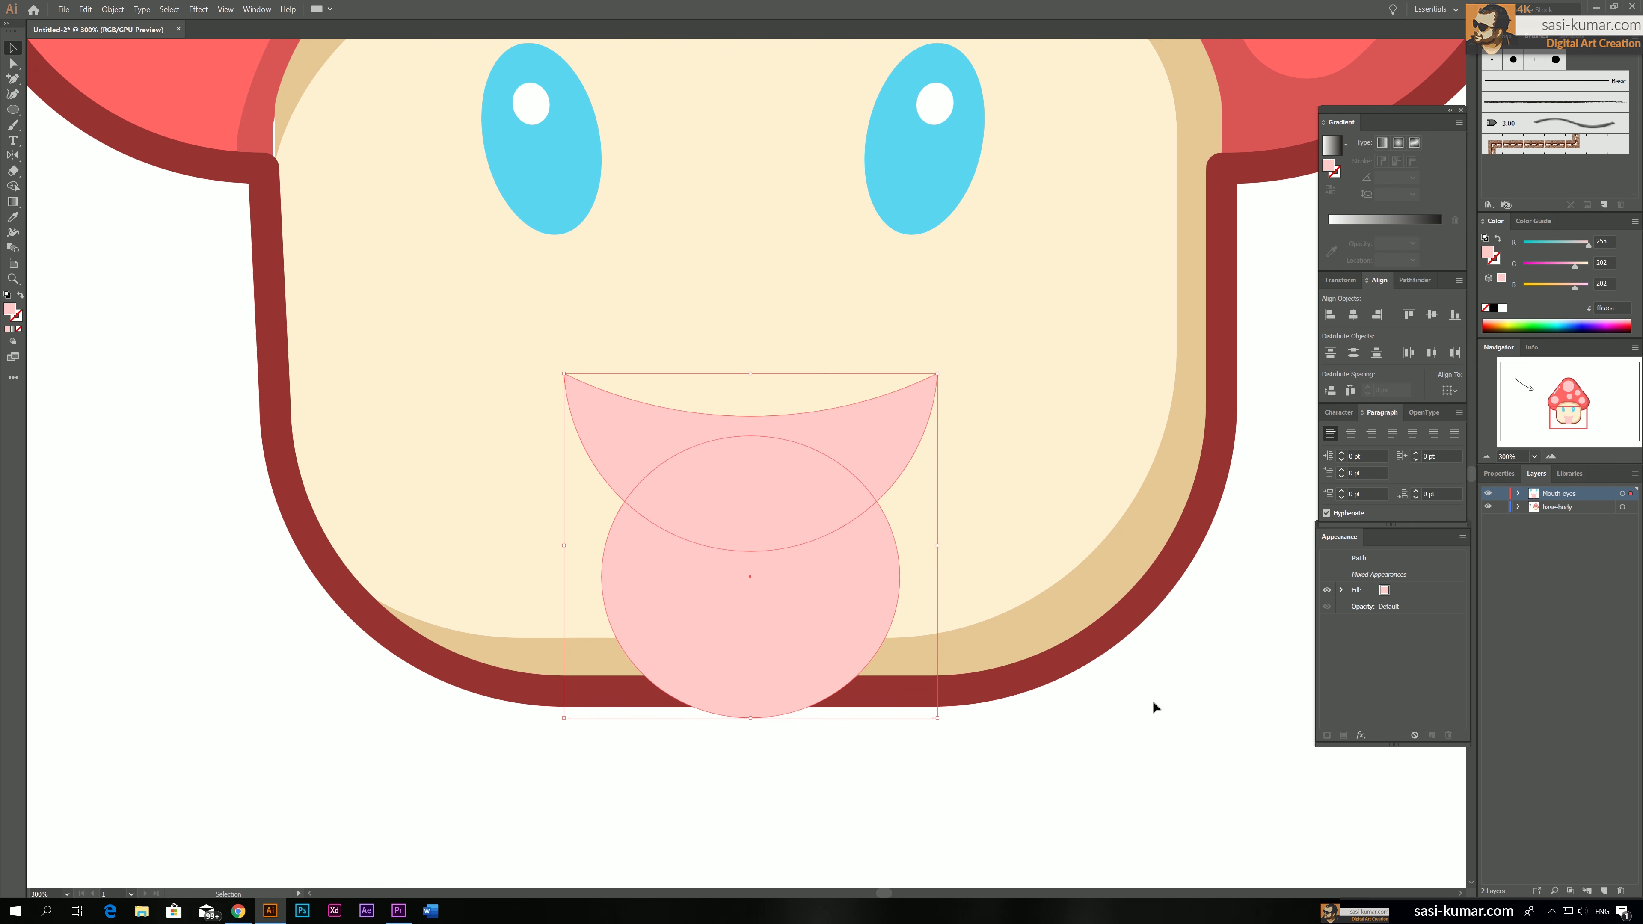
Divide the circle and mouth at their overlaps, and delete the circle part hanging outside the mouth
left_click(1340, 279)
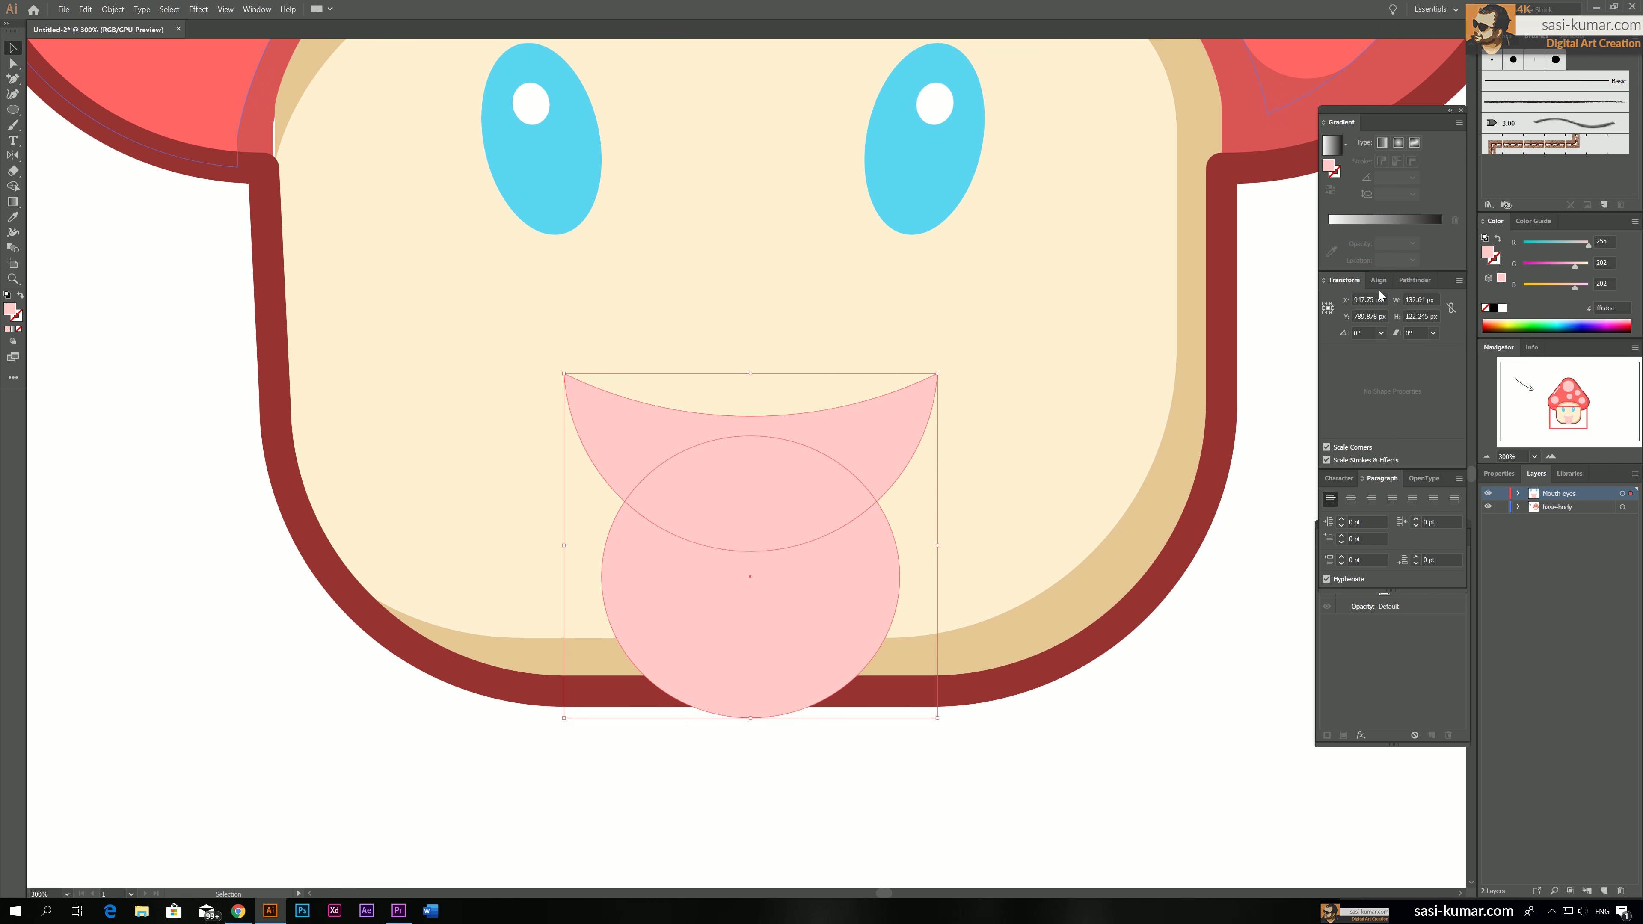
left_click(1412, 279)
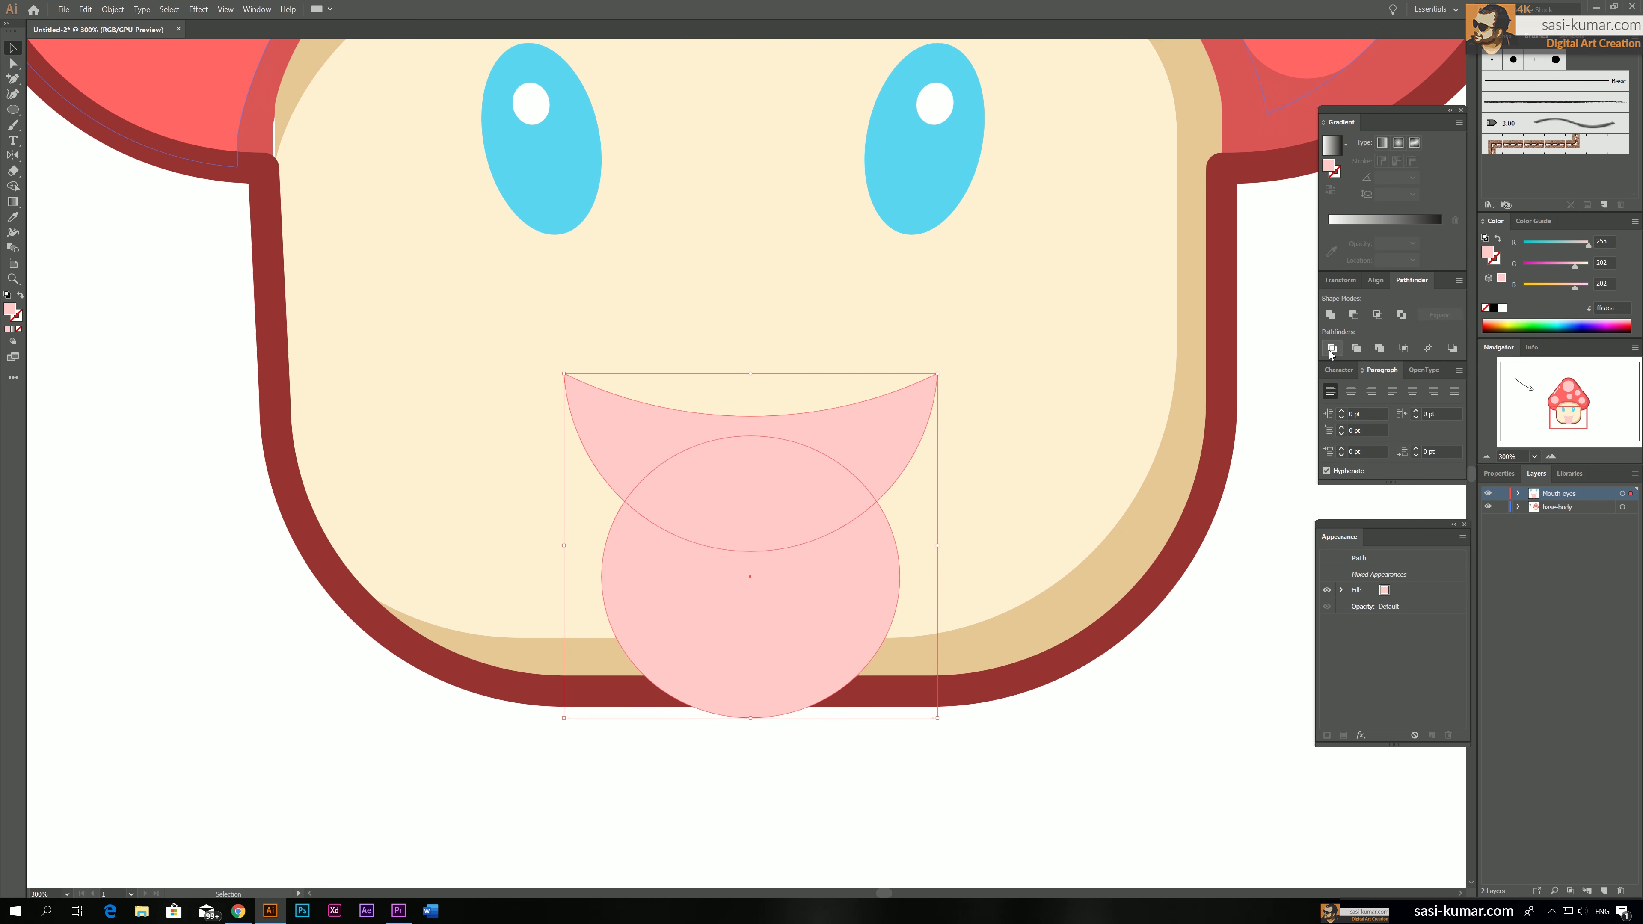
left_click(1331, 349)
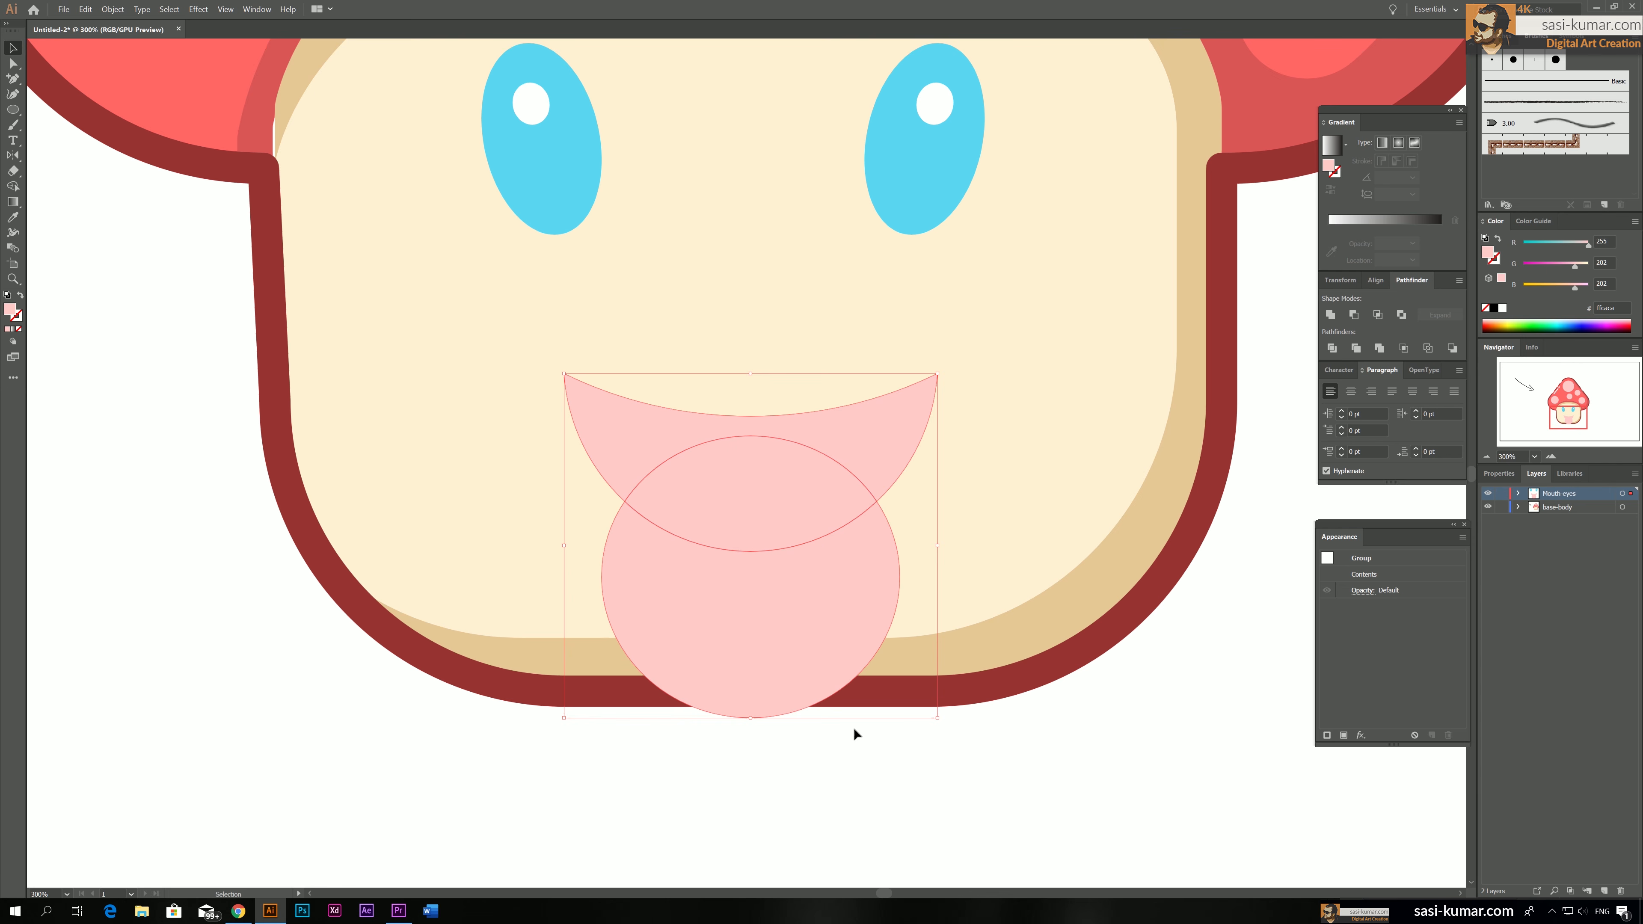
double_click(766, 594)
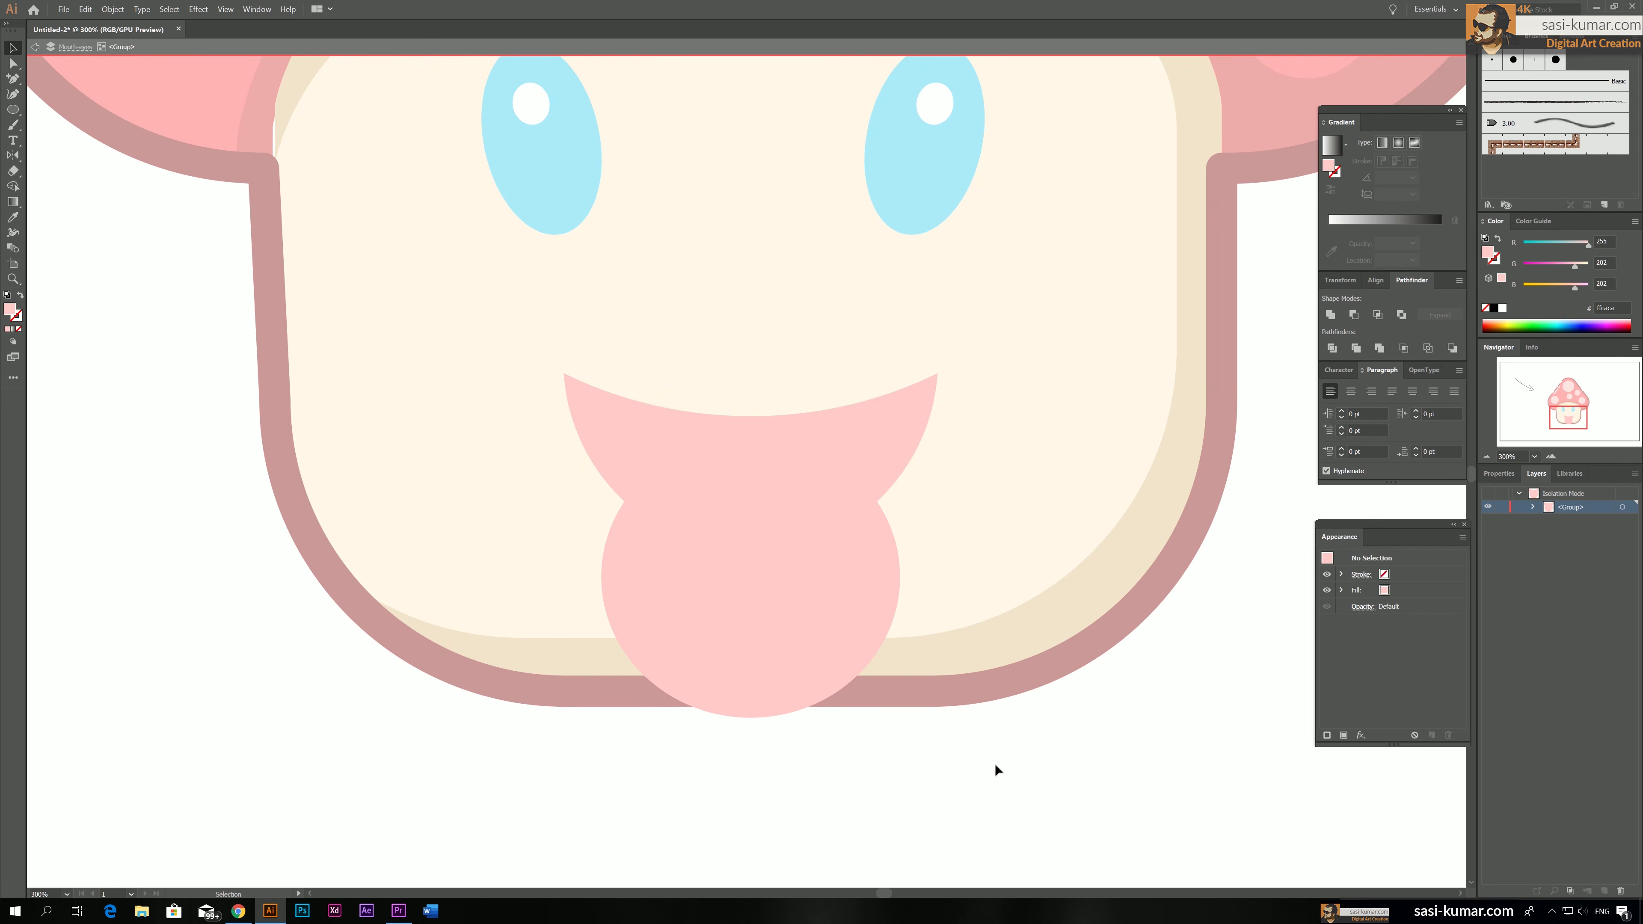
left_click(806, 652)
key("Delete")
double_click(1096, 842)
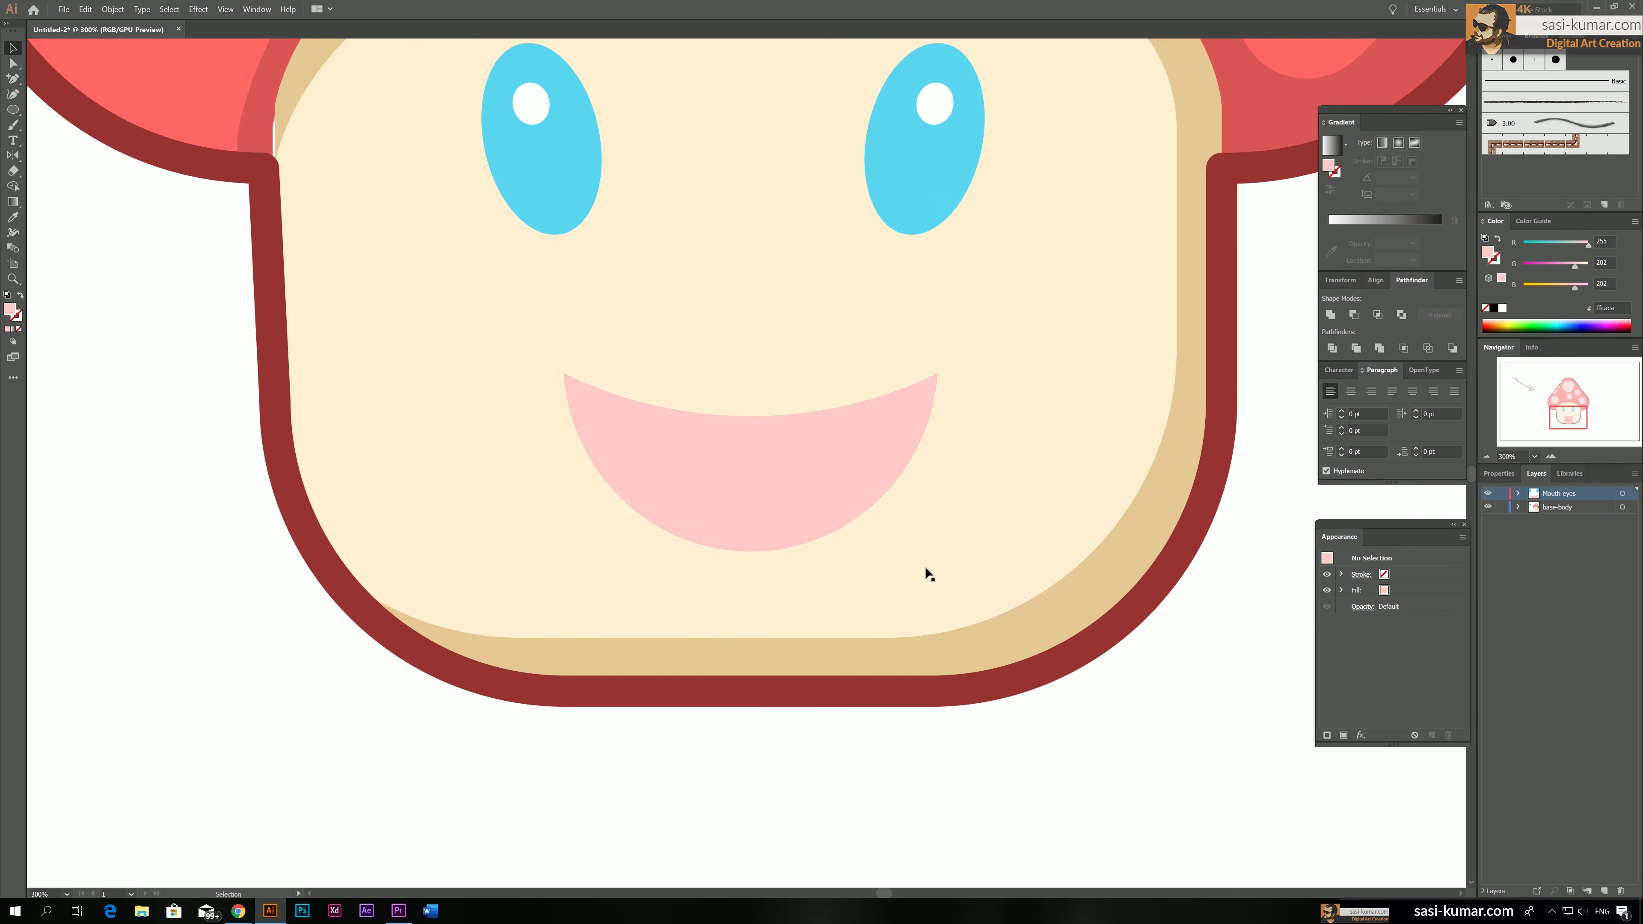
Fill the tongue shape inside the mouth with the red sampled from the cap
left_click(13, 65)
left_click(691, 491)
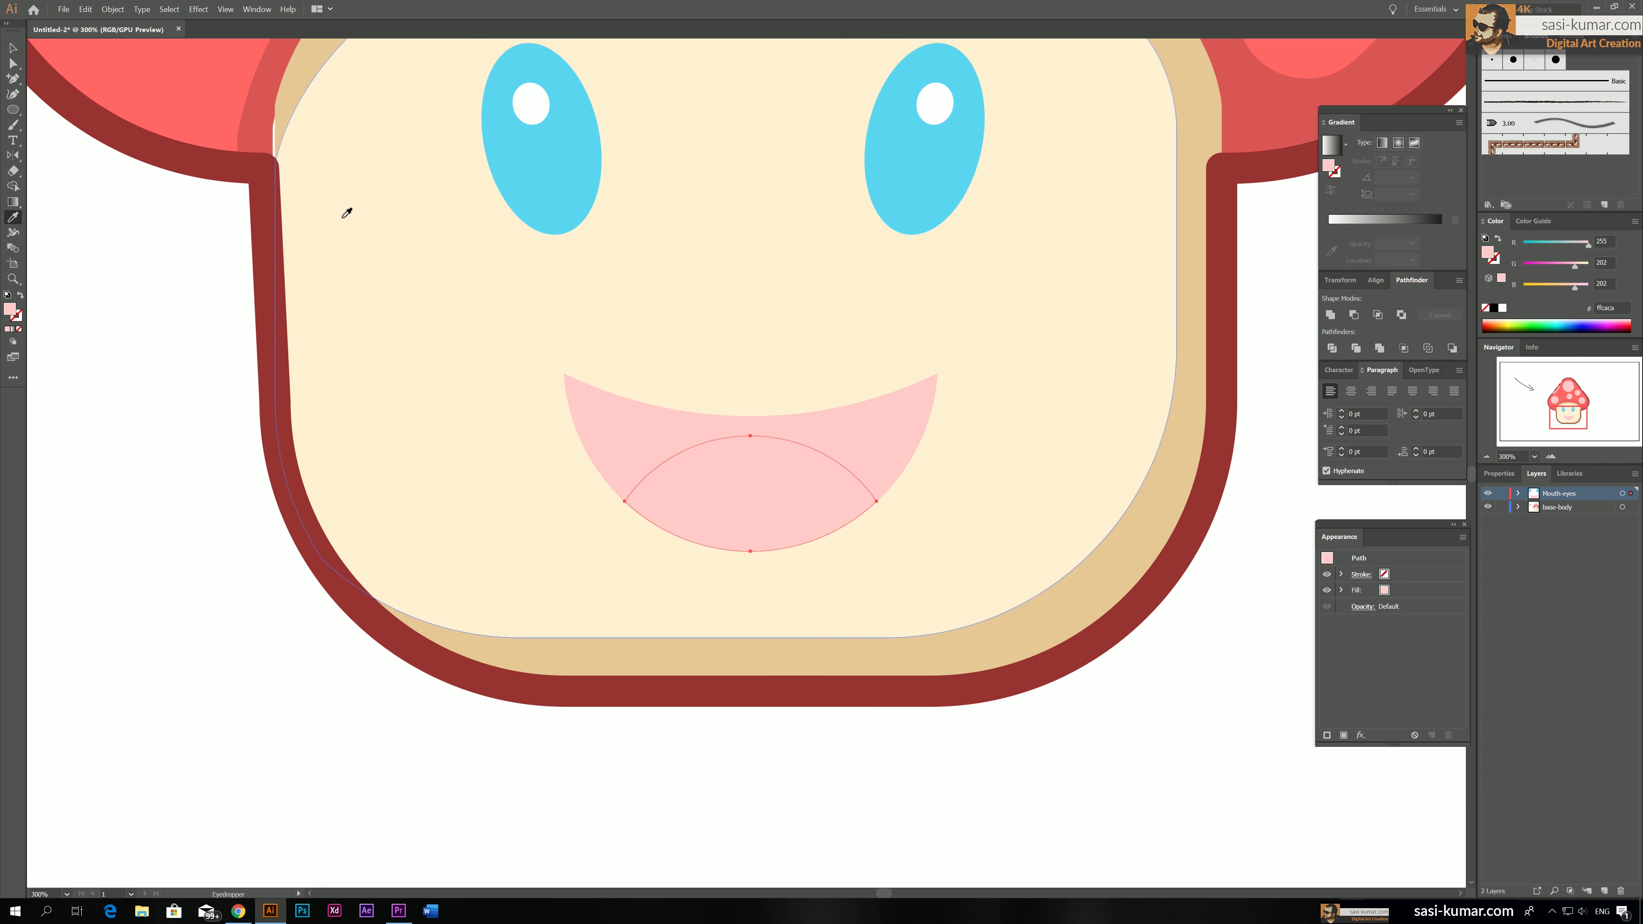
key("i")
left_click(191, 92)
key("ctrl+minus")
key("ctrl+minus")
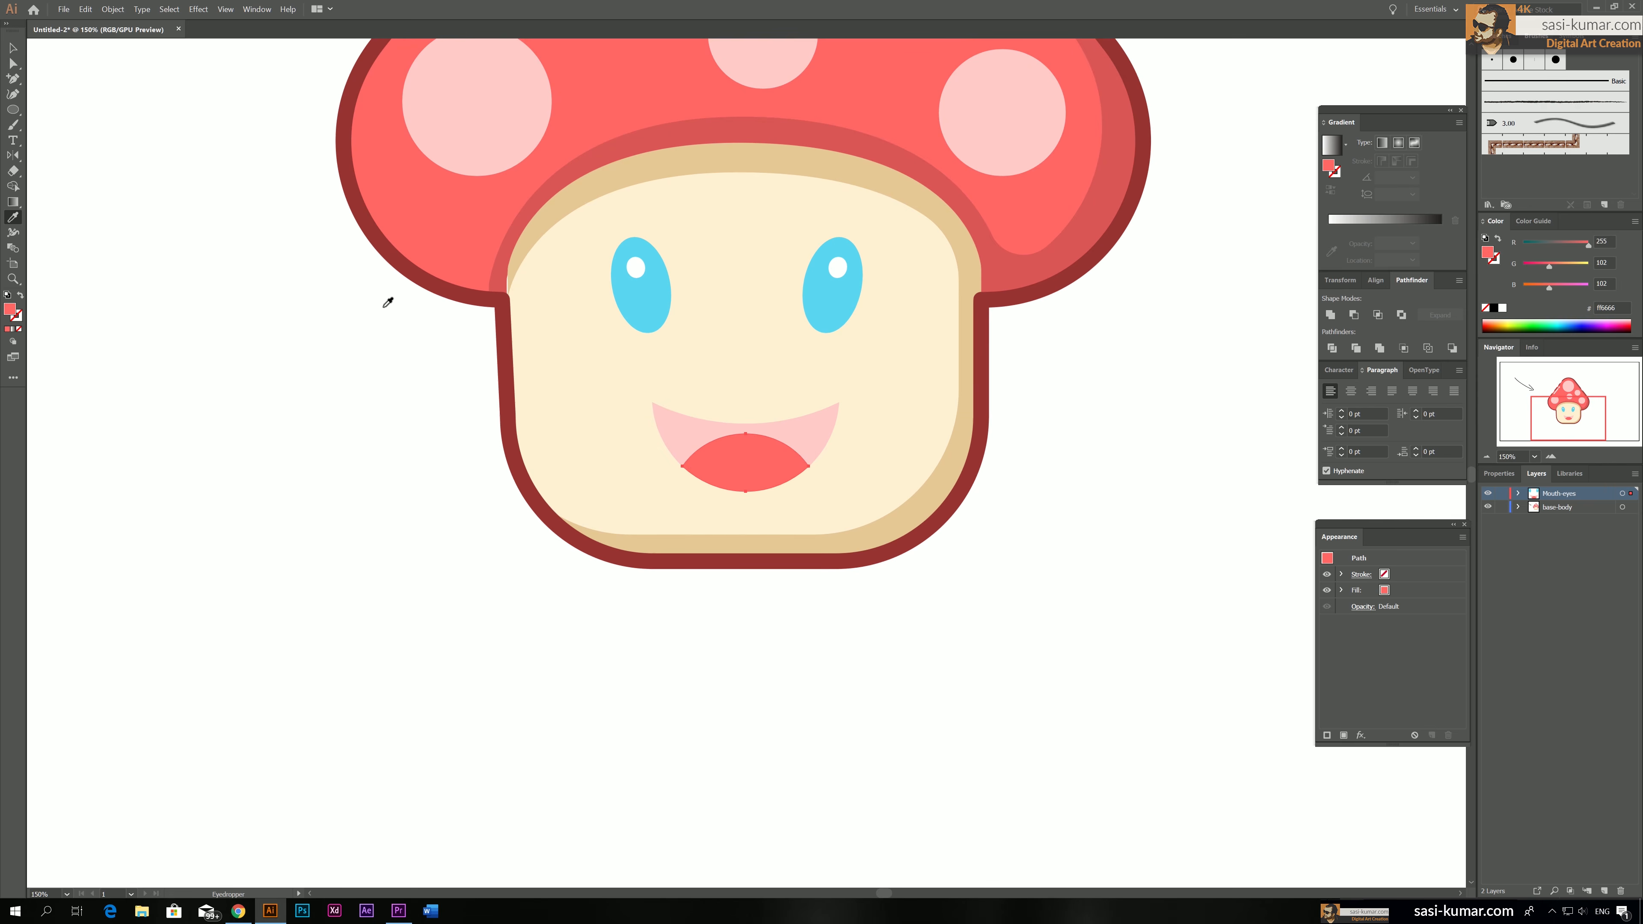
key("ctrl+minus")
left_click(13, 47)
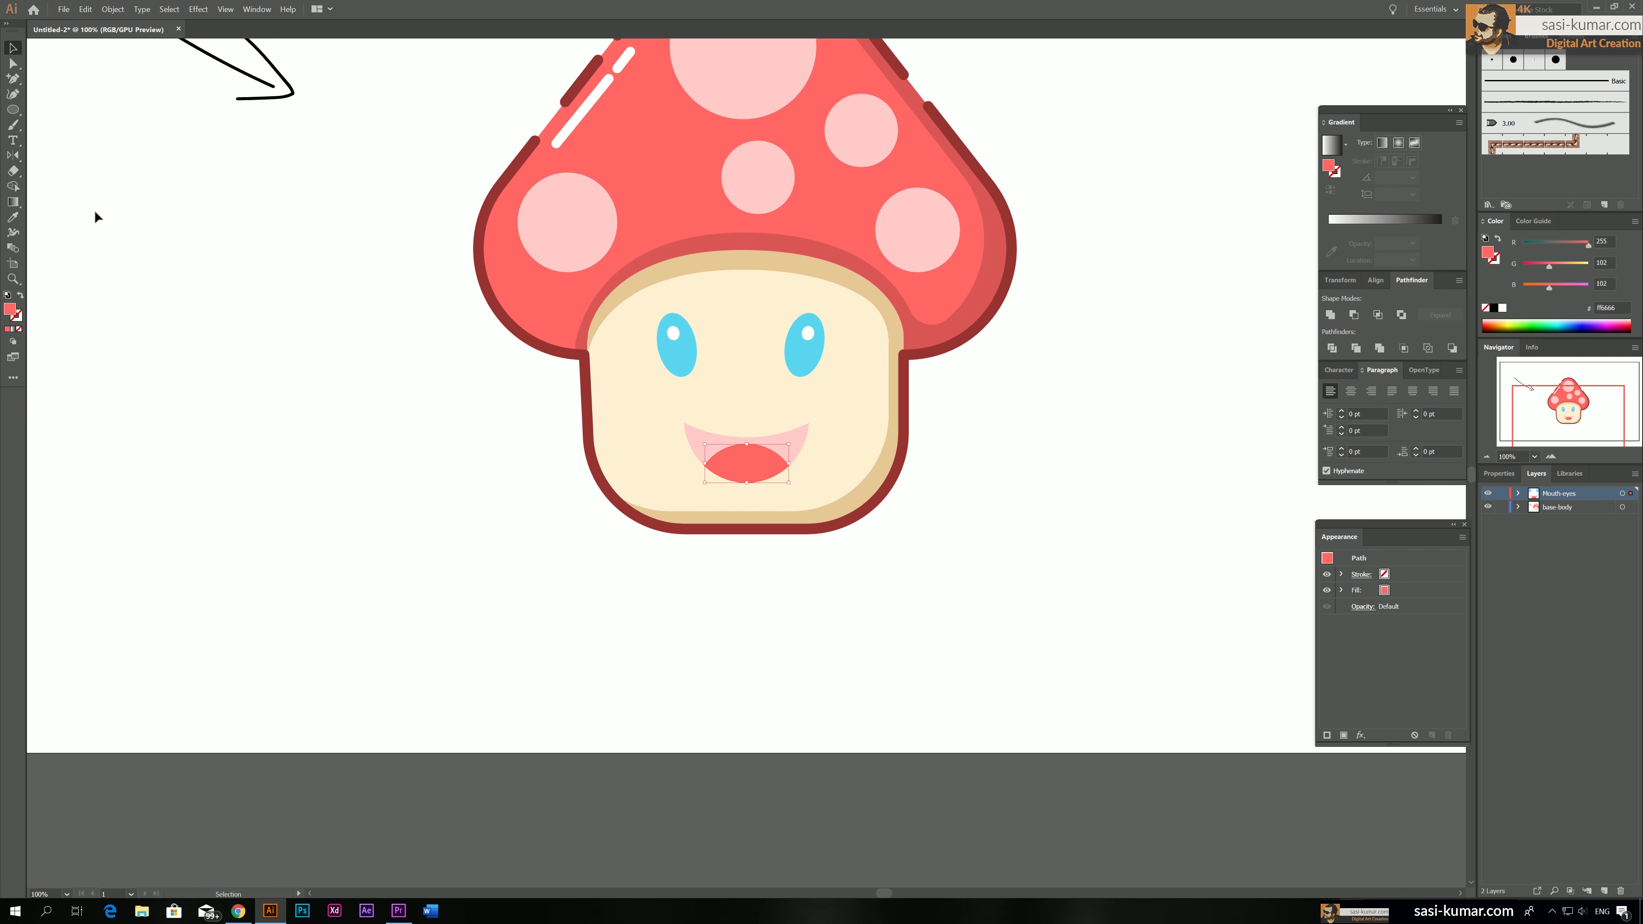
left_click(95, 213)
Delete the hand-drawn black arrow beside the mushroom
scroll(407, 430, "up", 3)
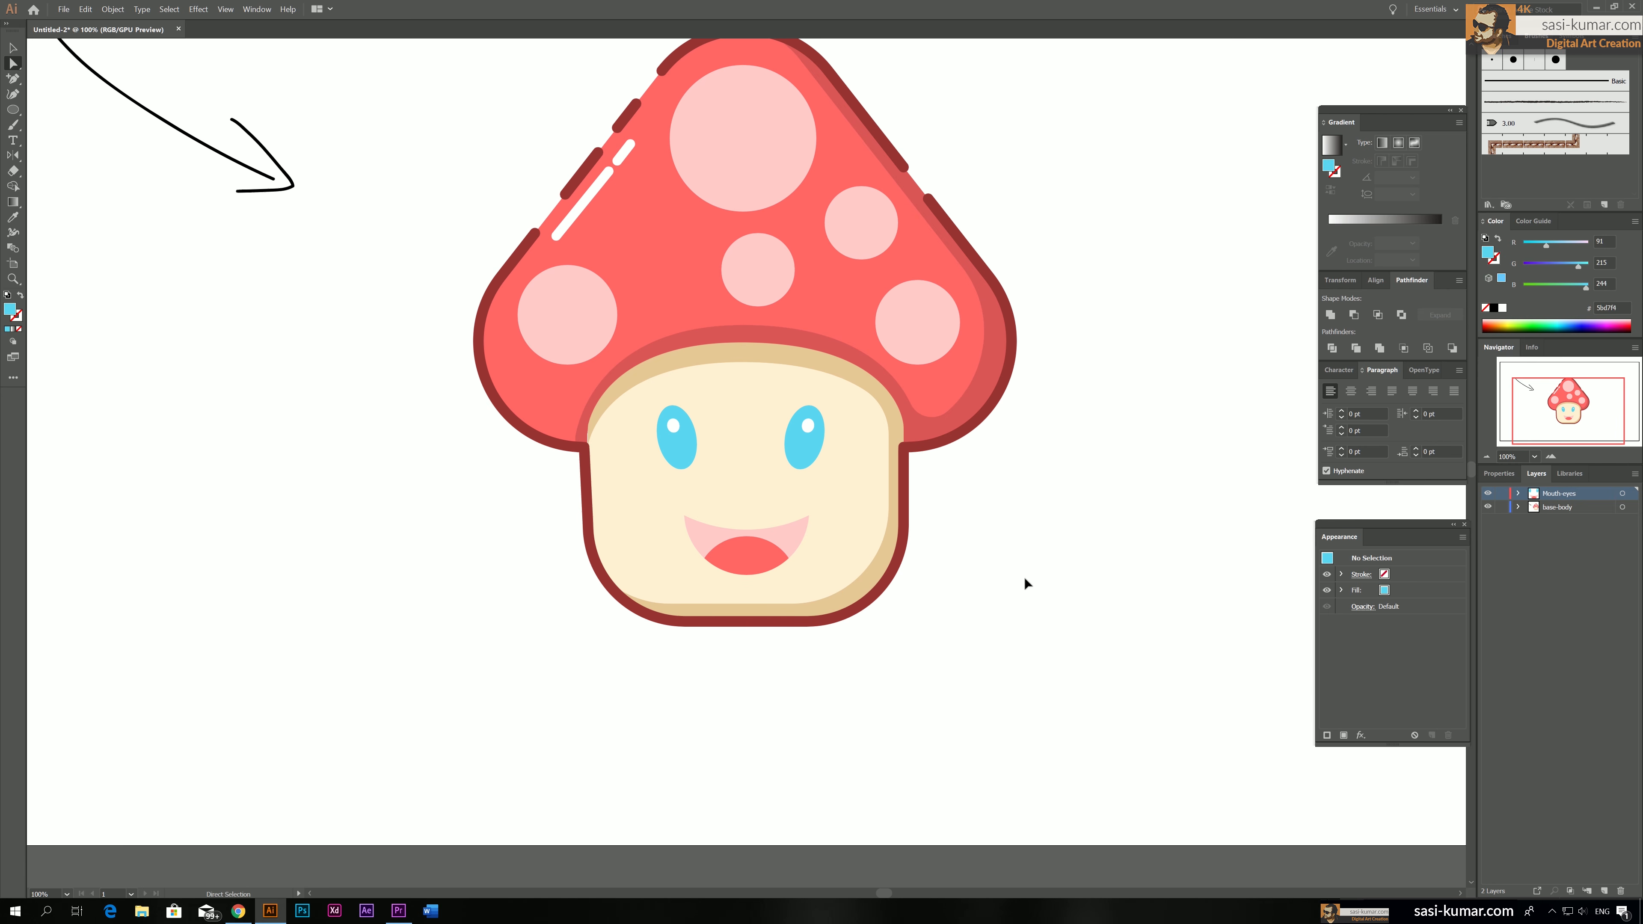
key("ctrl+minus")
key("ctrl+minus")
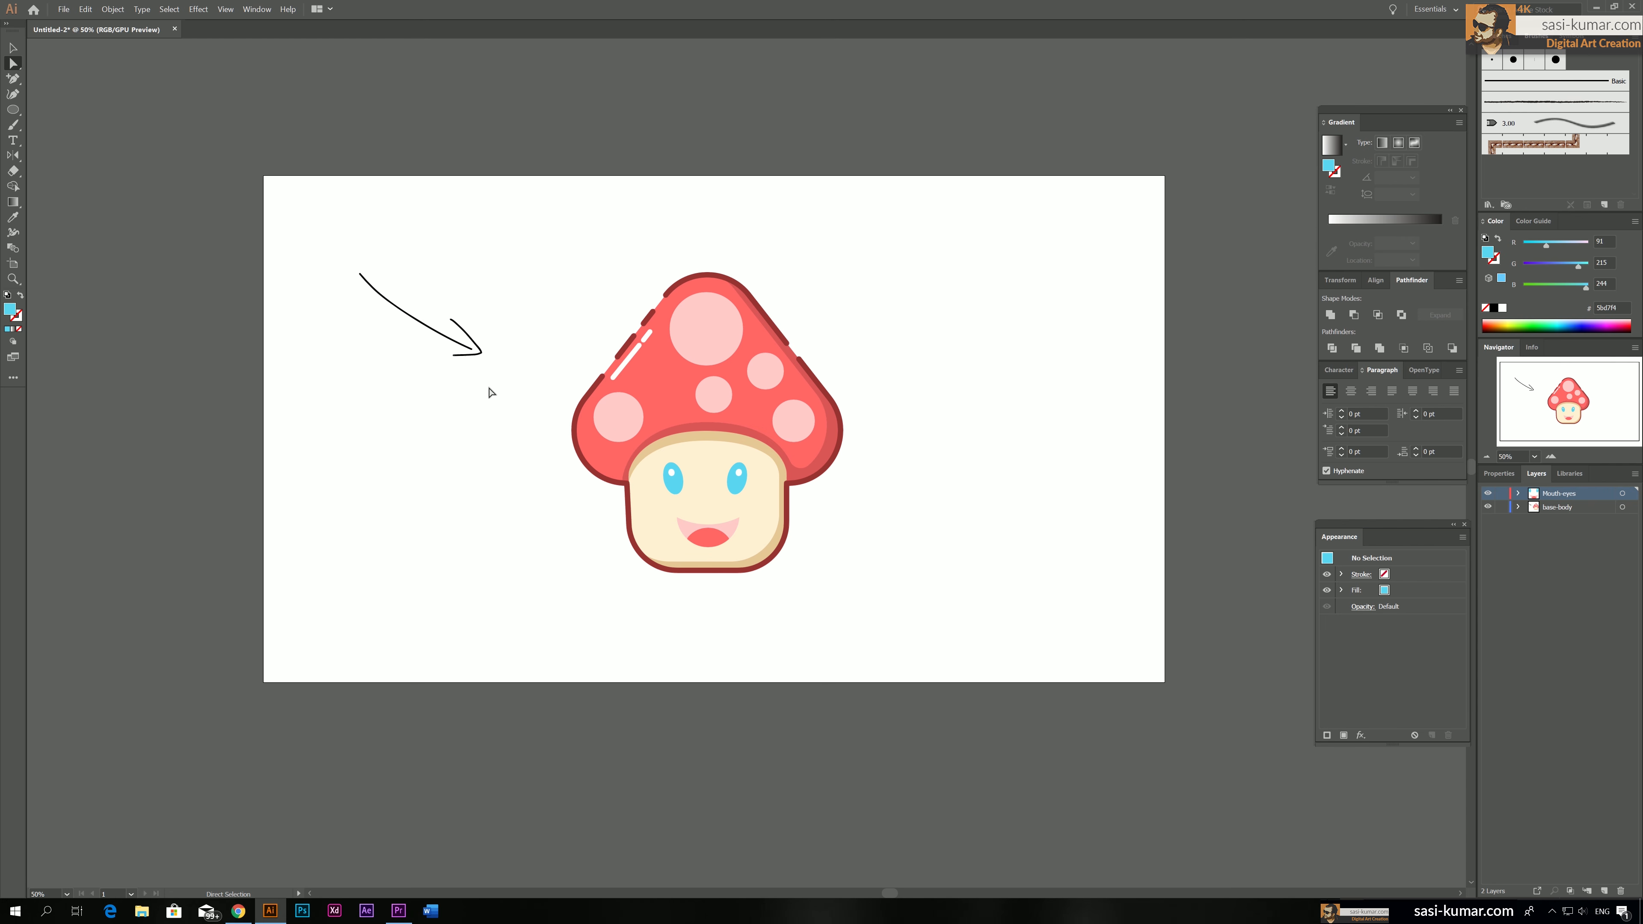
left_click_drag(501, 387, 313, 207)
left_click(13, 48)
left_click_drag(499, 383, 293, 206)
key("Delete")
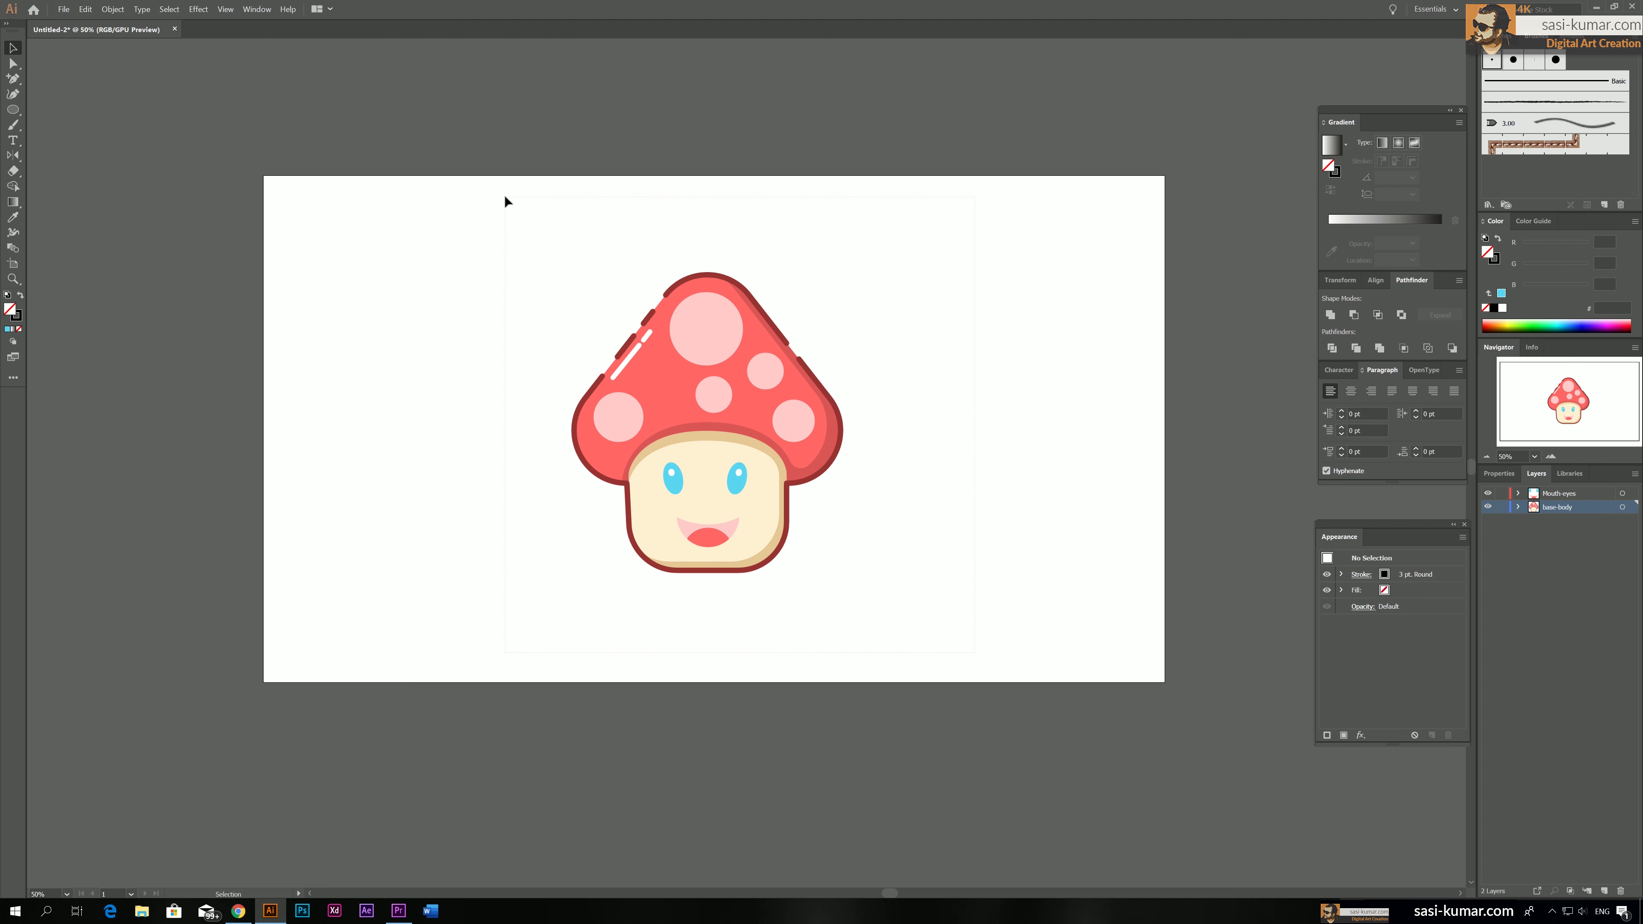
Scale the whole mushroom character down proportionally and move it slightly up on the artboard
left_click_drag(505, 195, 504, 195)
left_click_drag(841, 274, 817, 302)
mouse_move(731, 440)
left_mouse_down()
mouse_move(732, 384)
mouse_move(733, 414)
left_mouse_up()
left_click(846, 415)
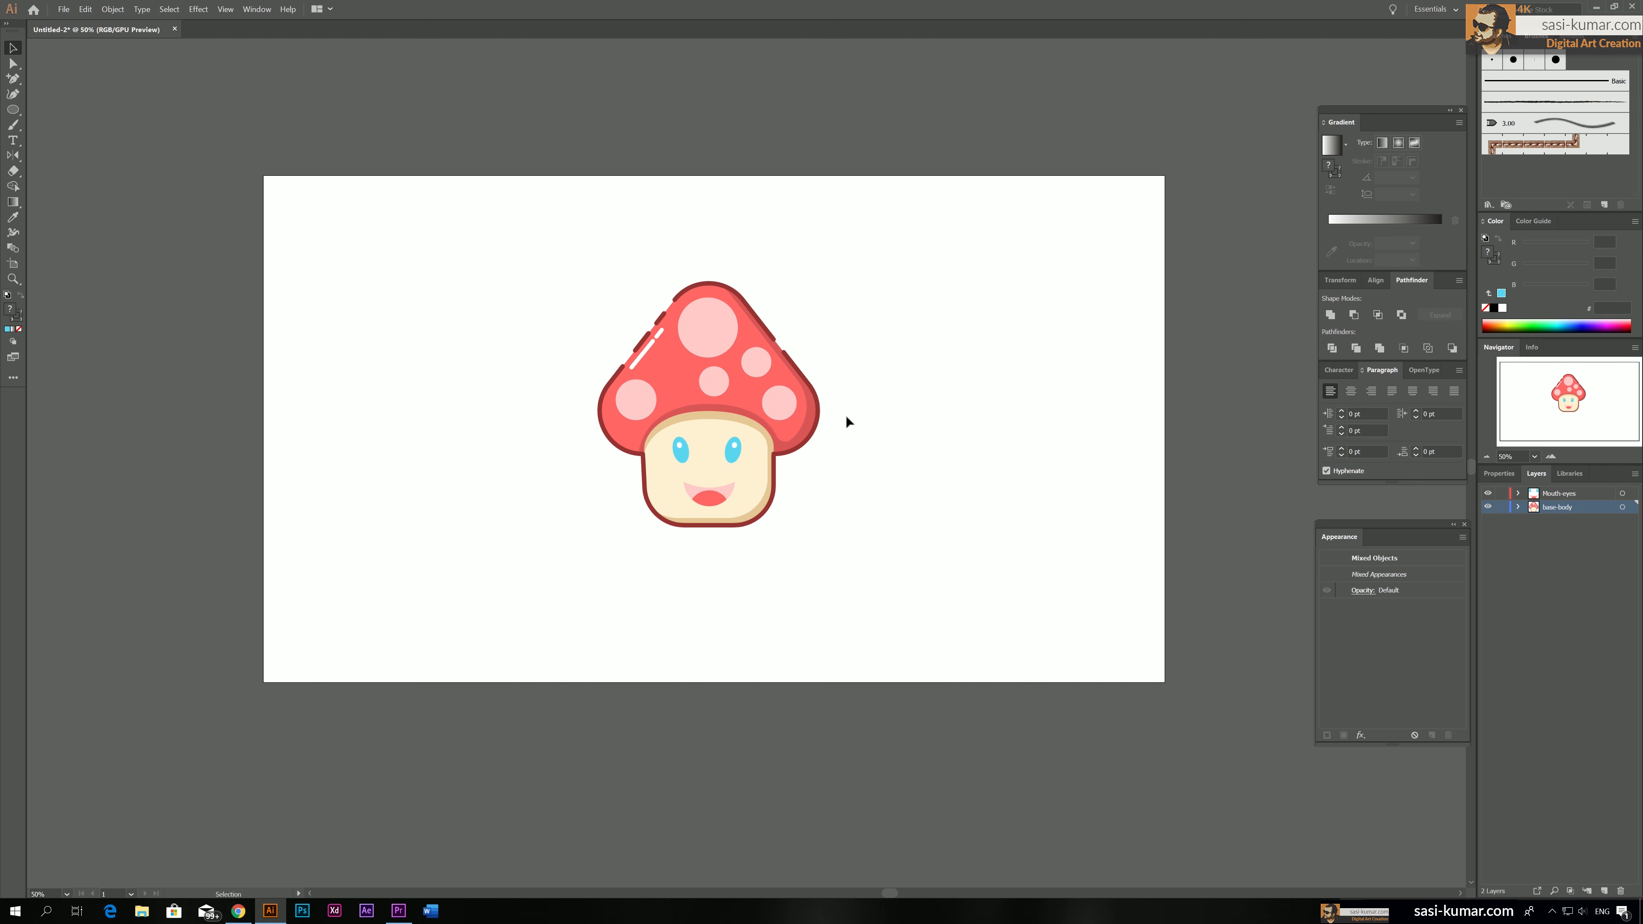
key("space")
left_click_drag(895, 482, 884, 485)
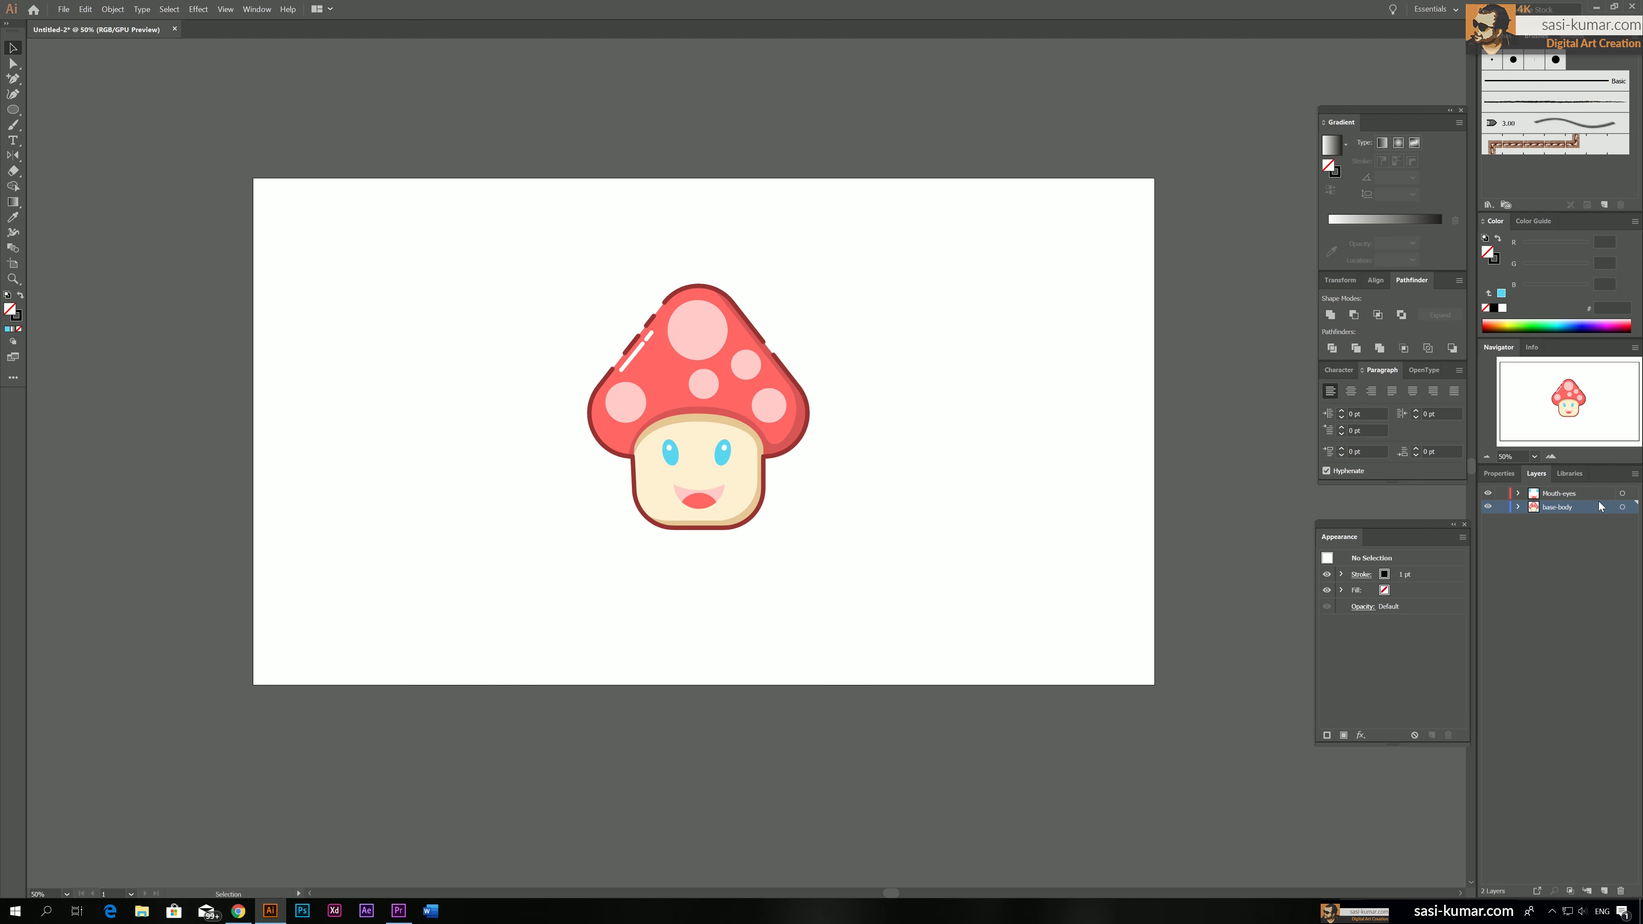
Create a new layer named Shadow and place it below the base-body layer
left_click(1588, 496)
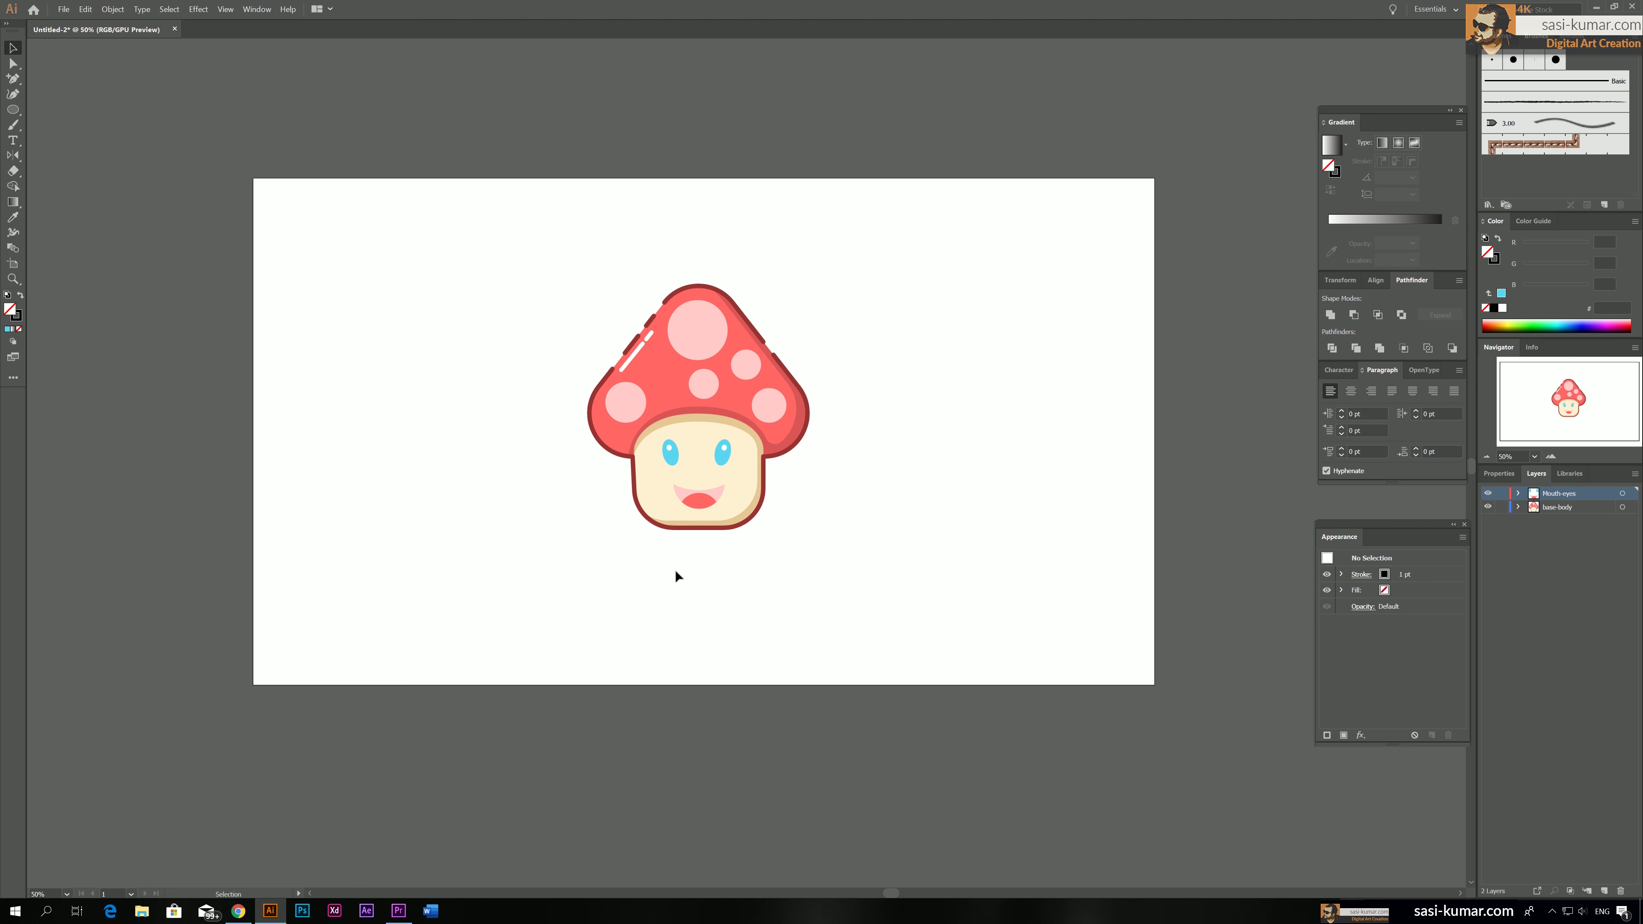
left_click(1605, 891)
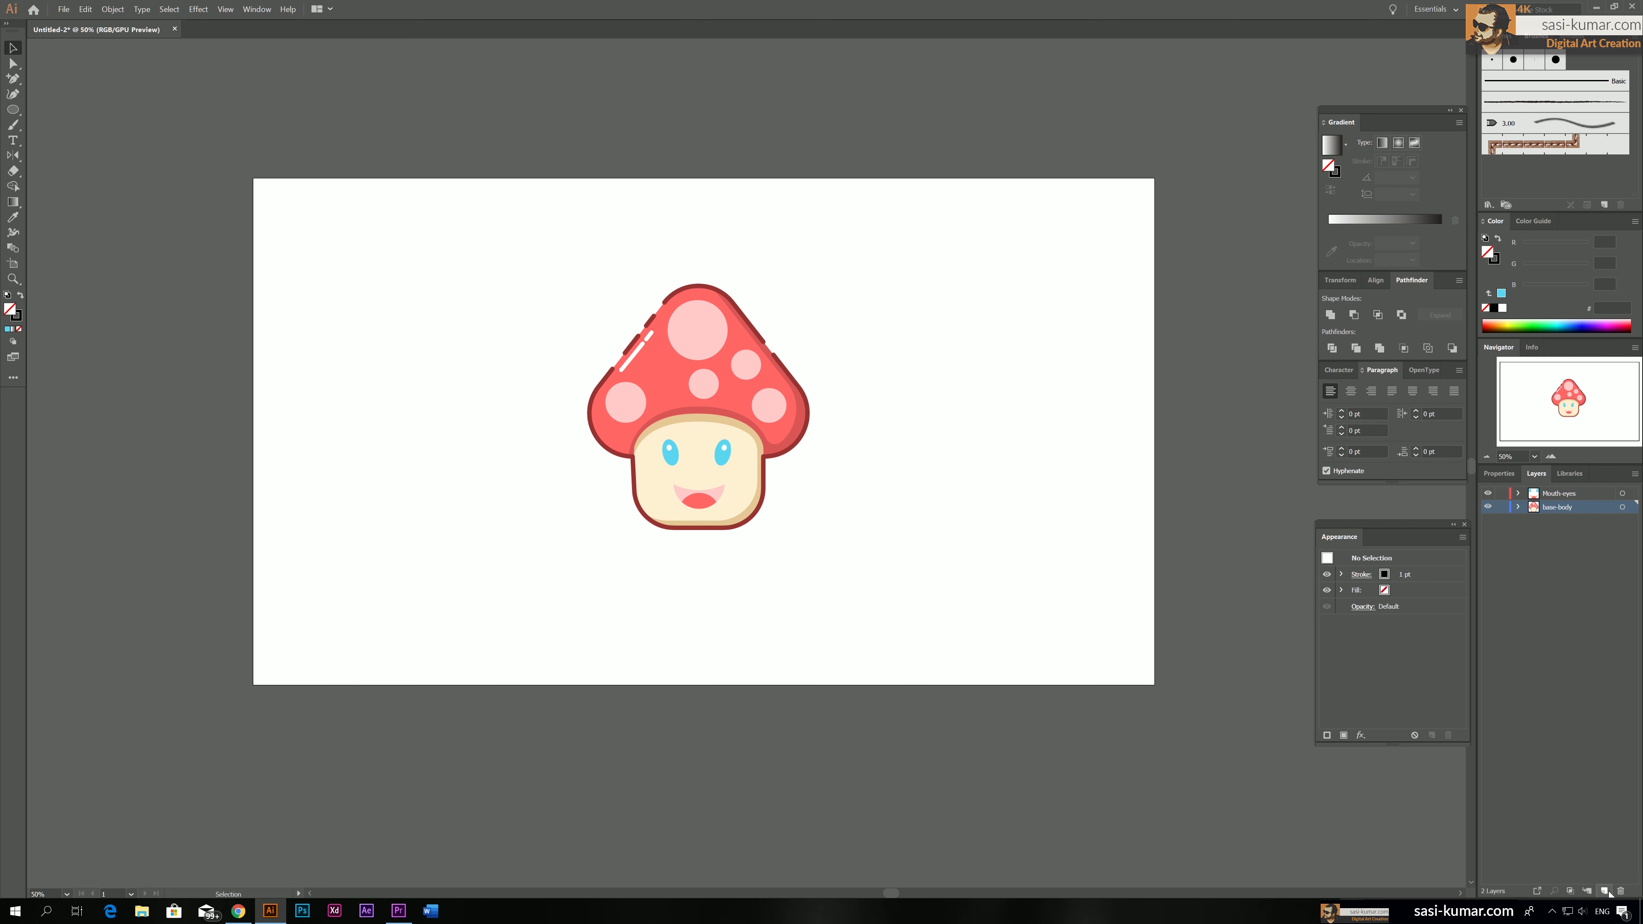
left_click_drag(1568, 508, 1562, 524)
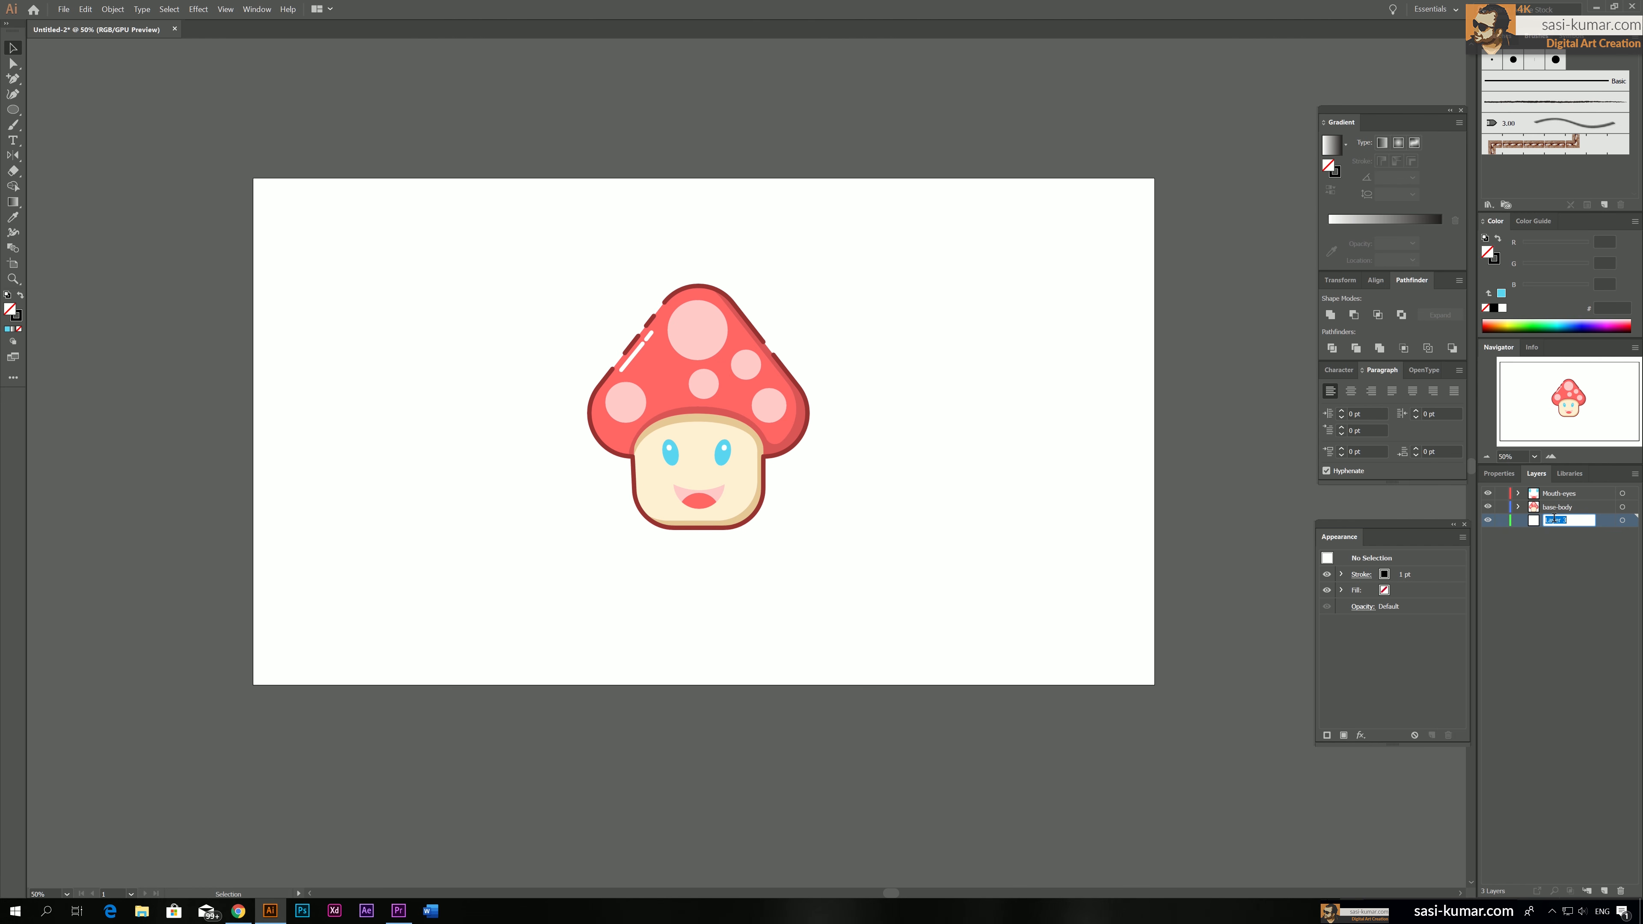
type("Shadow")
Draw a thin flat ellipse a short distance below the mushroom's stem as its shadow
left_click(12, 110)
left_click_drag(634, 570, 782, 583)
left_click(13, 48)
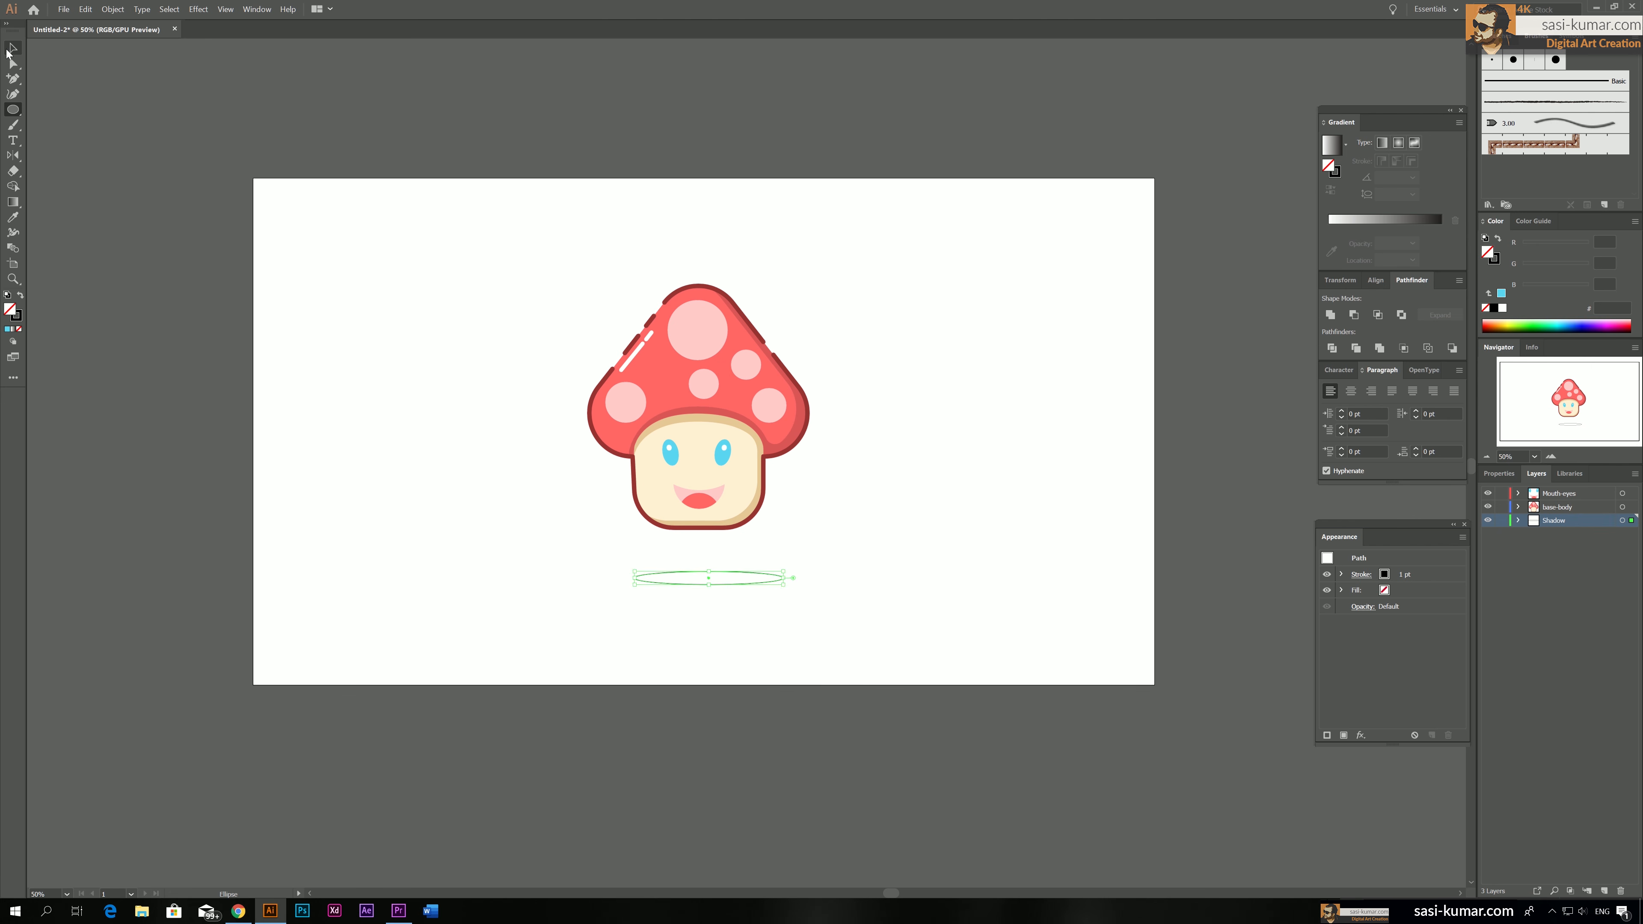
left_click(674, 126)
Add a new layer named Backround beneath the Shadow layer
left_click_drag(12, 109, 64, 110)
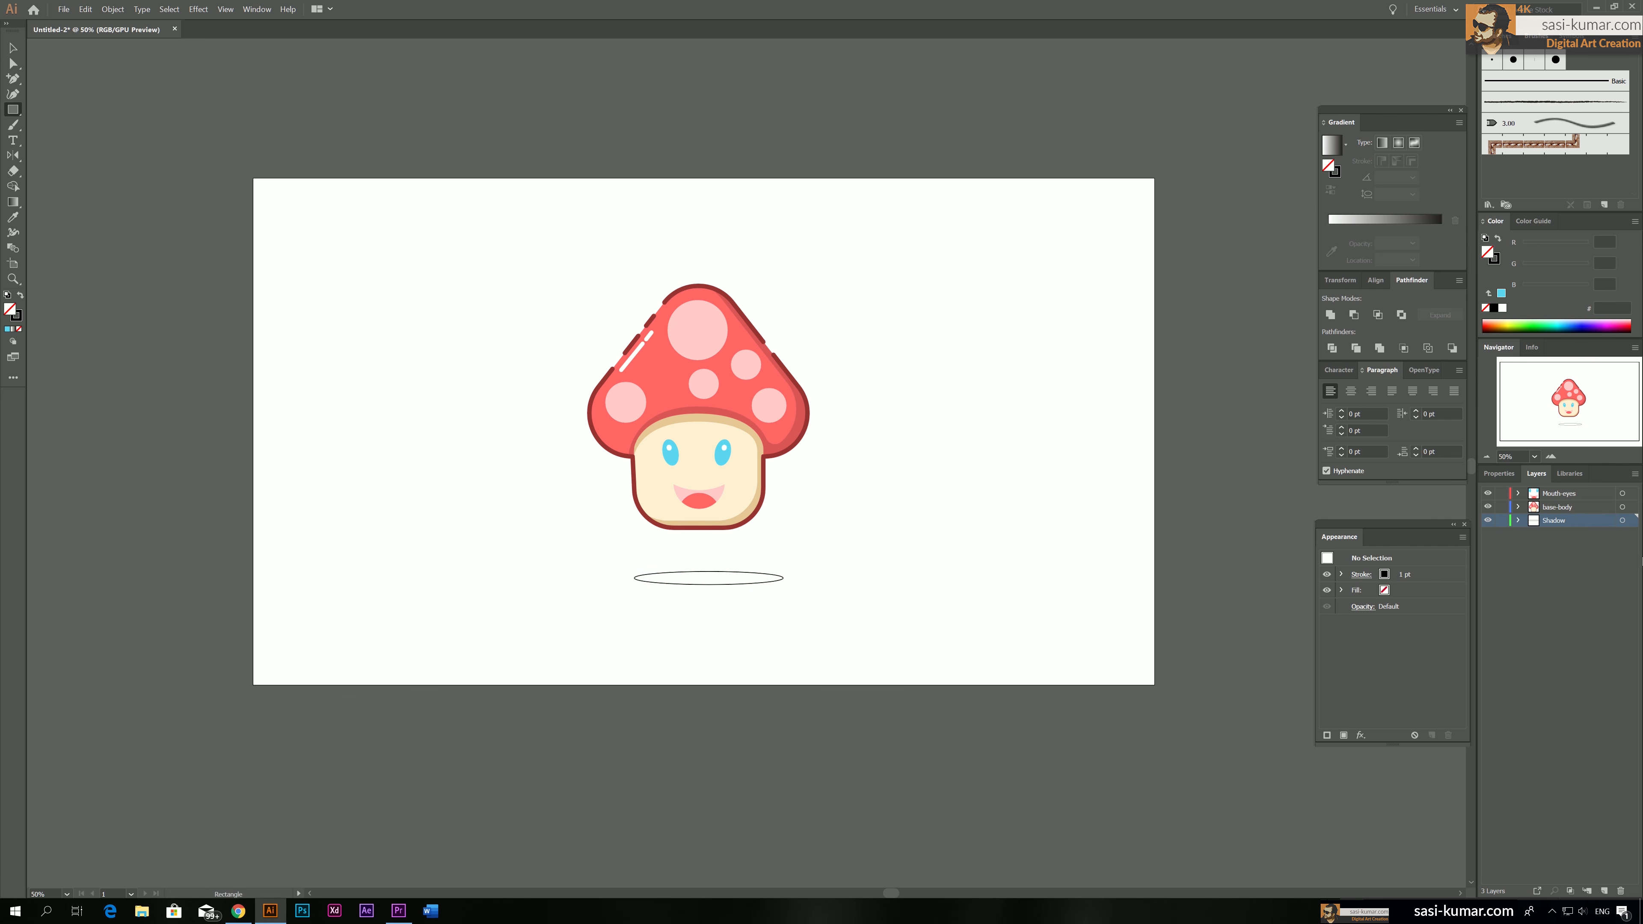
left_click(1604, 891)
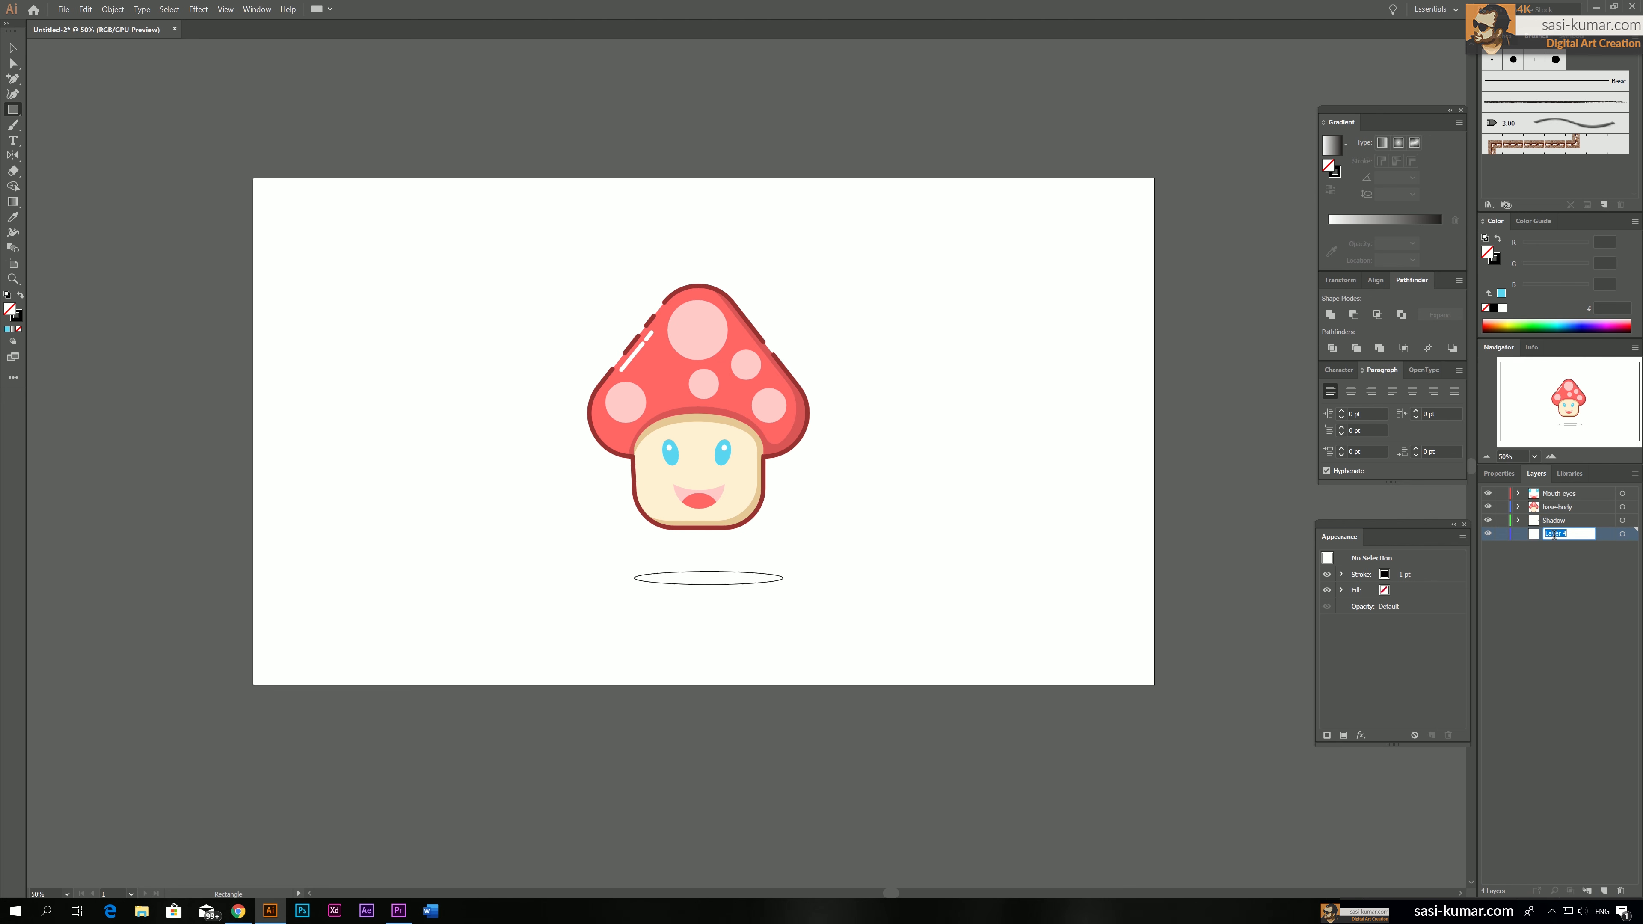
type("Backround")
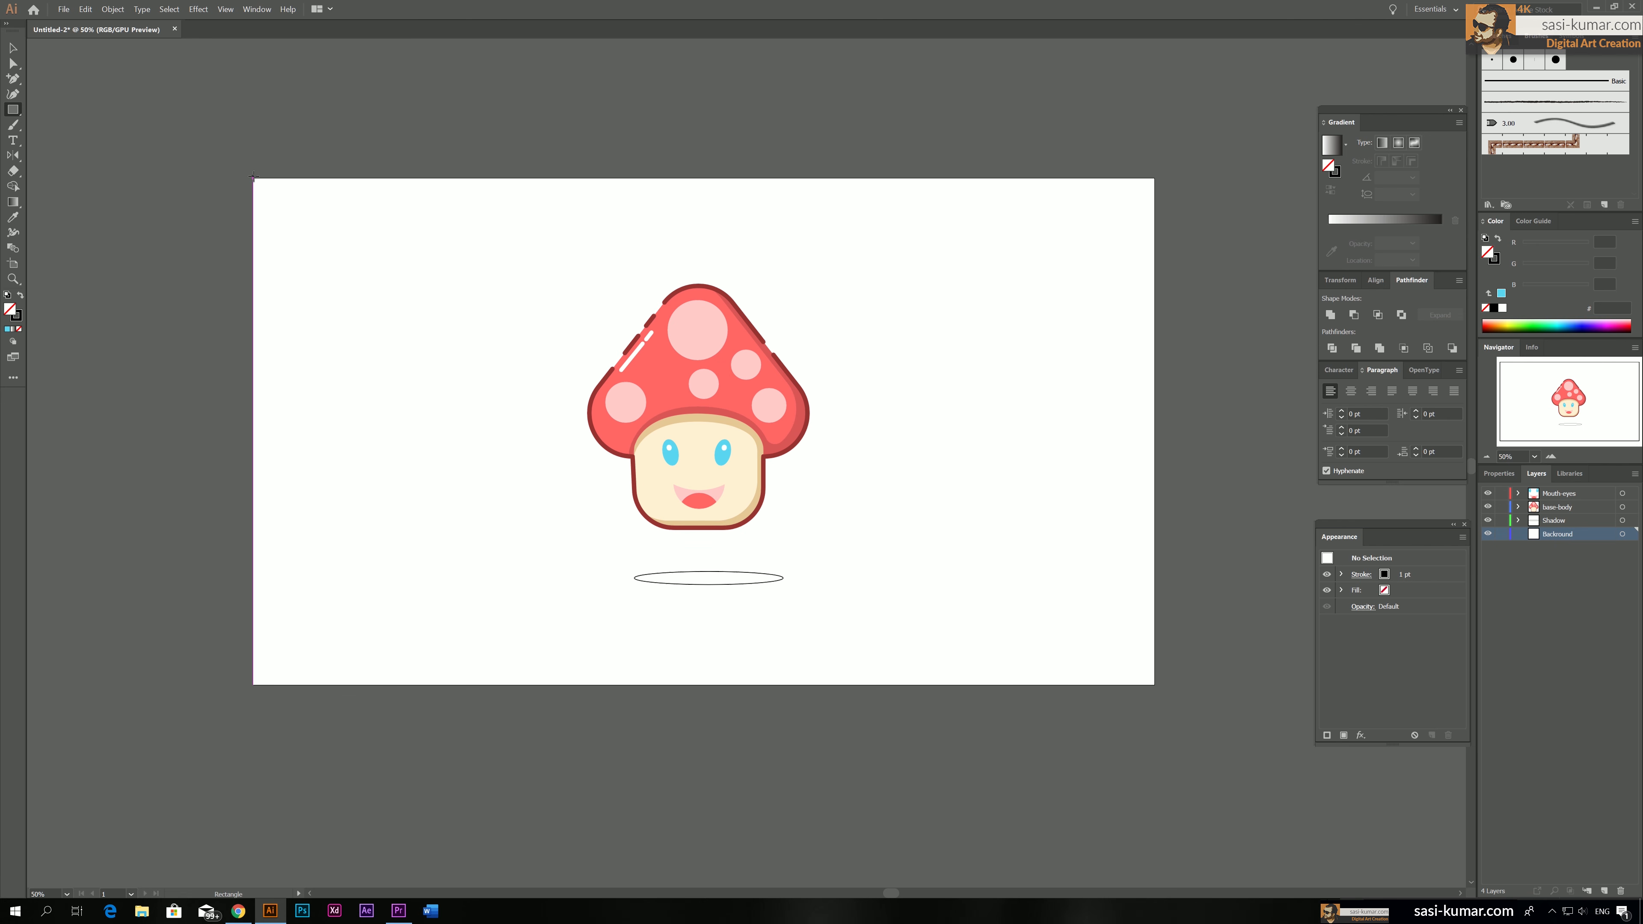
Draw a rectangle covering the whole artboard and fill it with pale blue c0f1f9
left_click_drag(253, 176, 1154, 684)
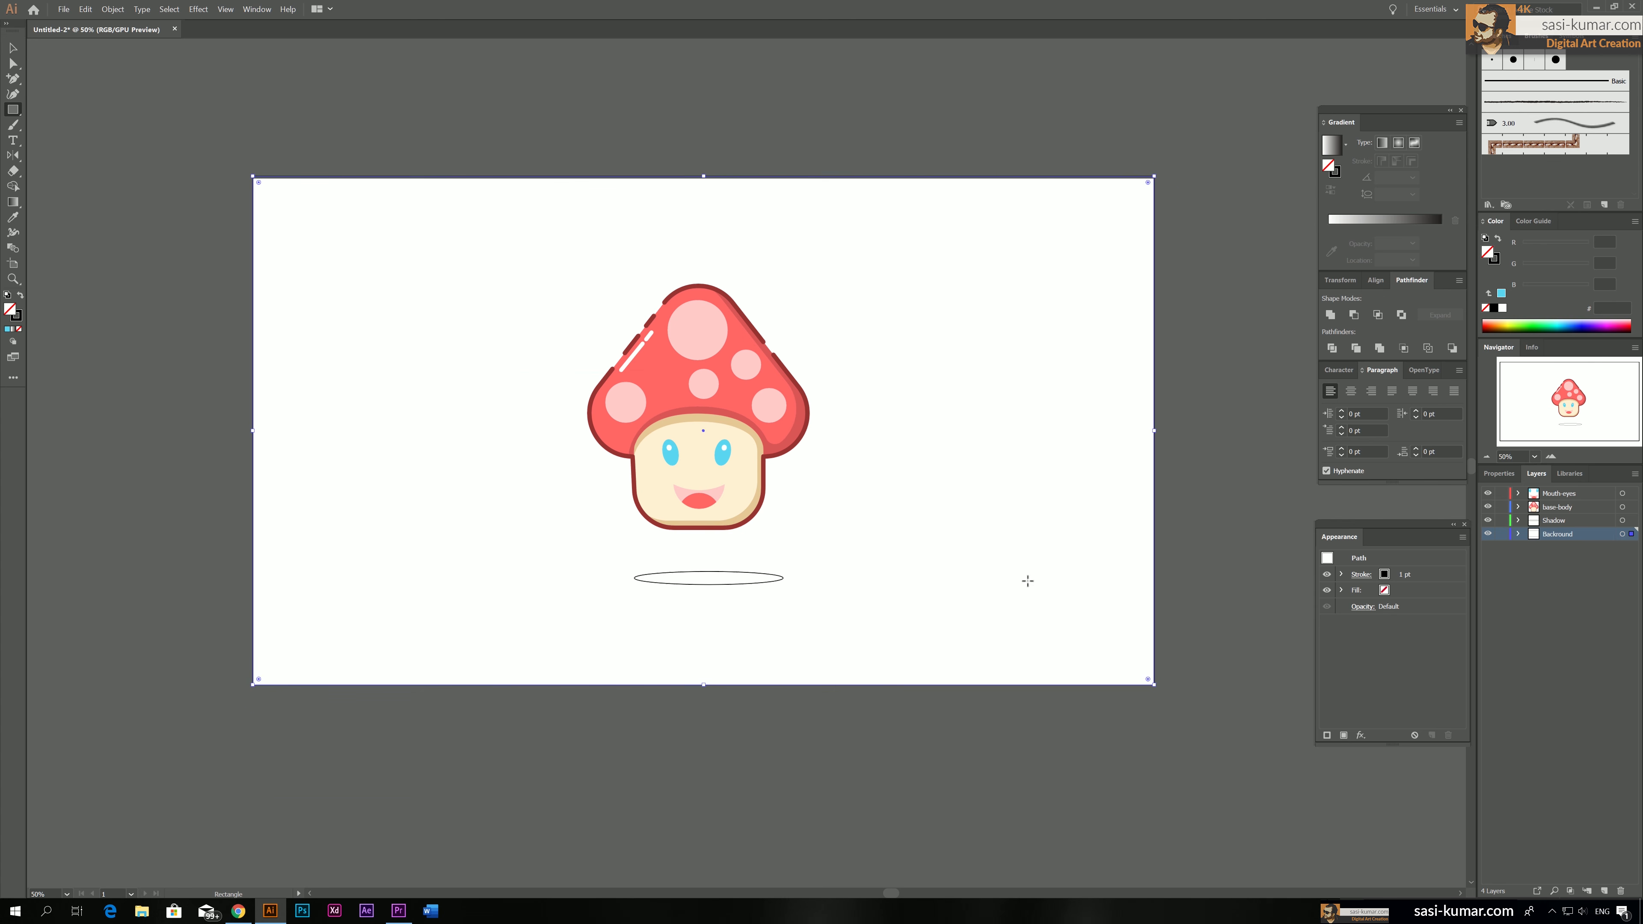
left_click(7, 332)
key("v")
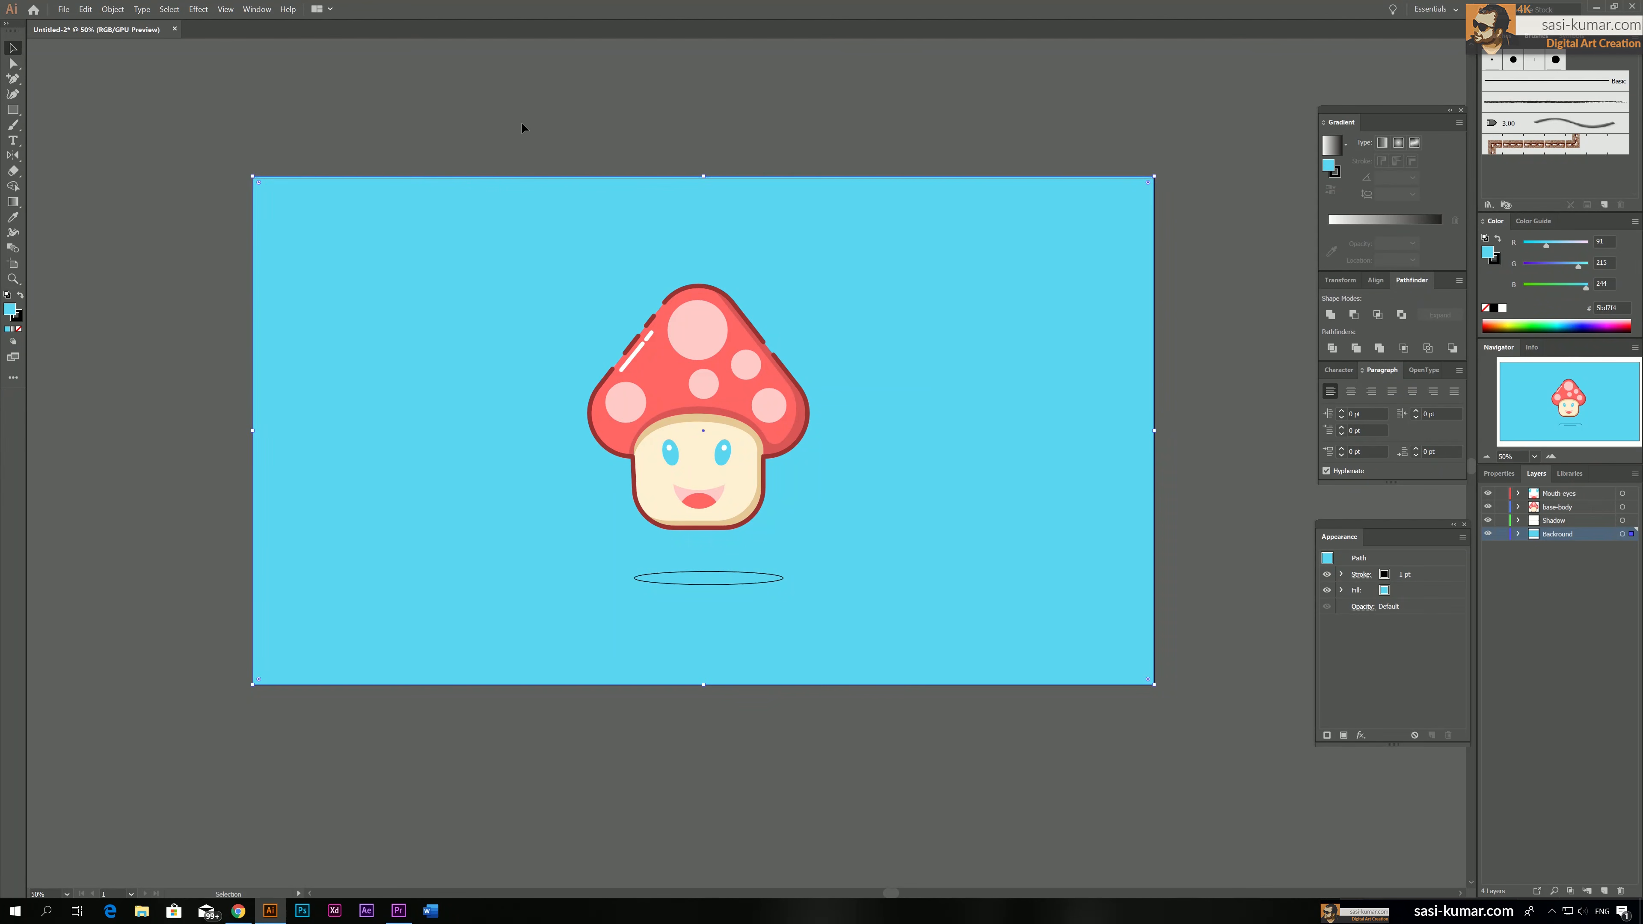
double_click(7, 314)
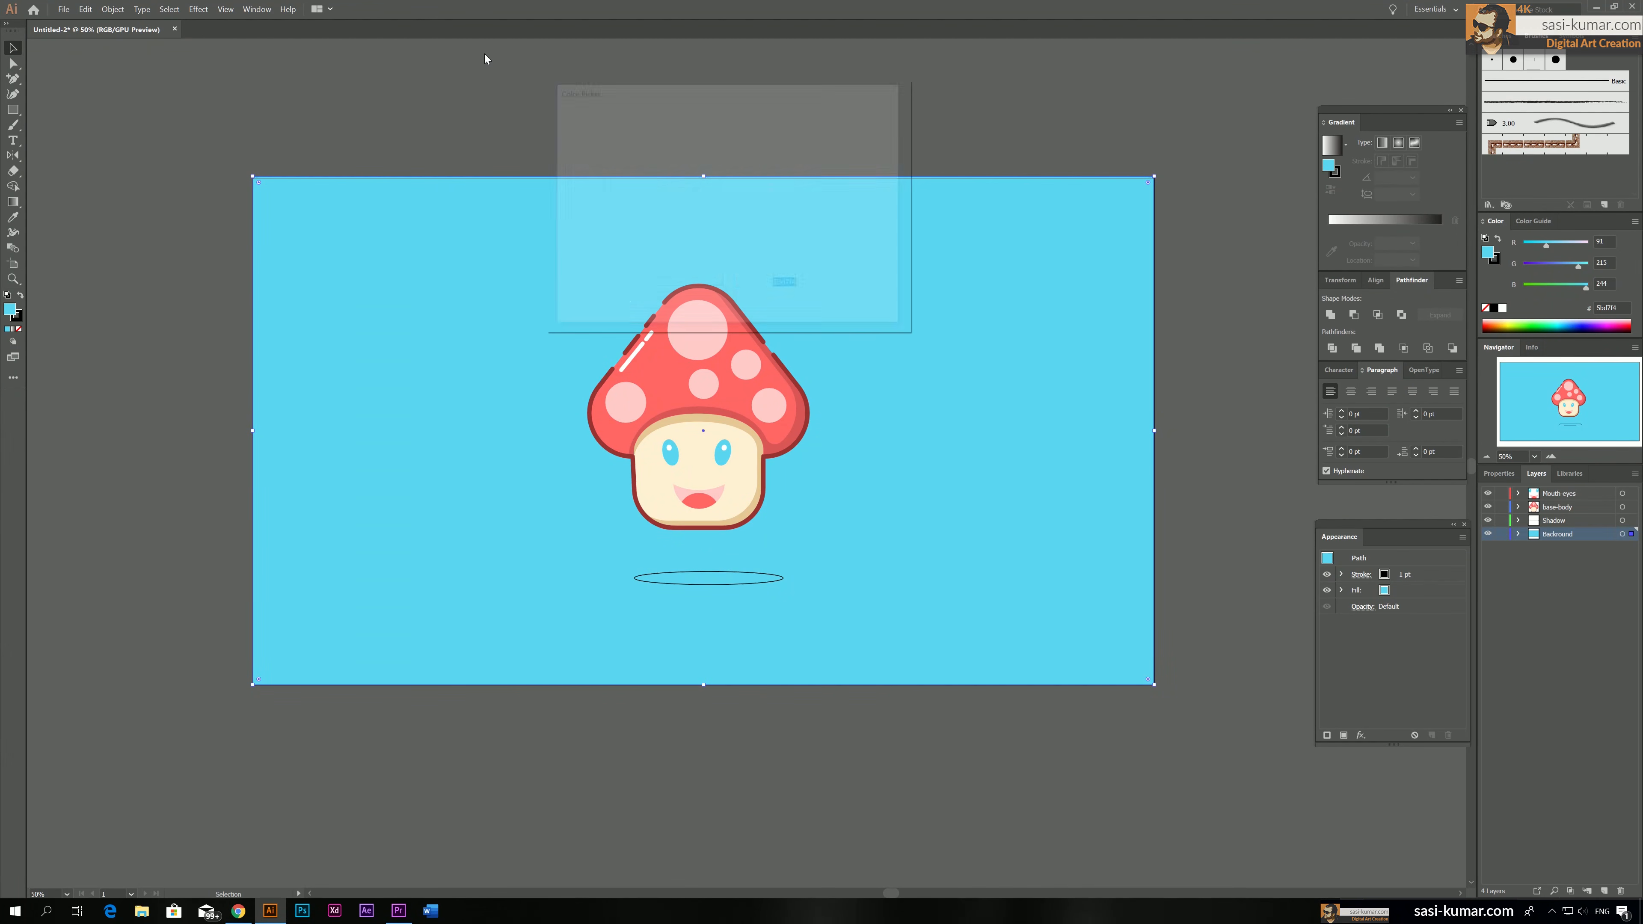
left_click_drag(602, 131, 597, 129)
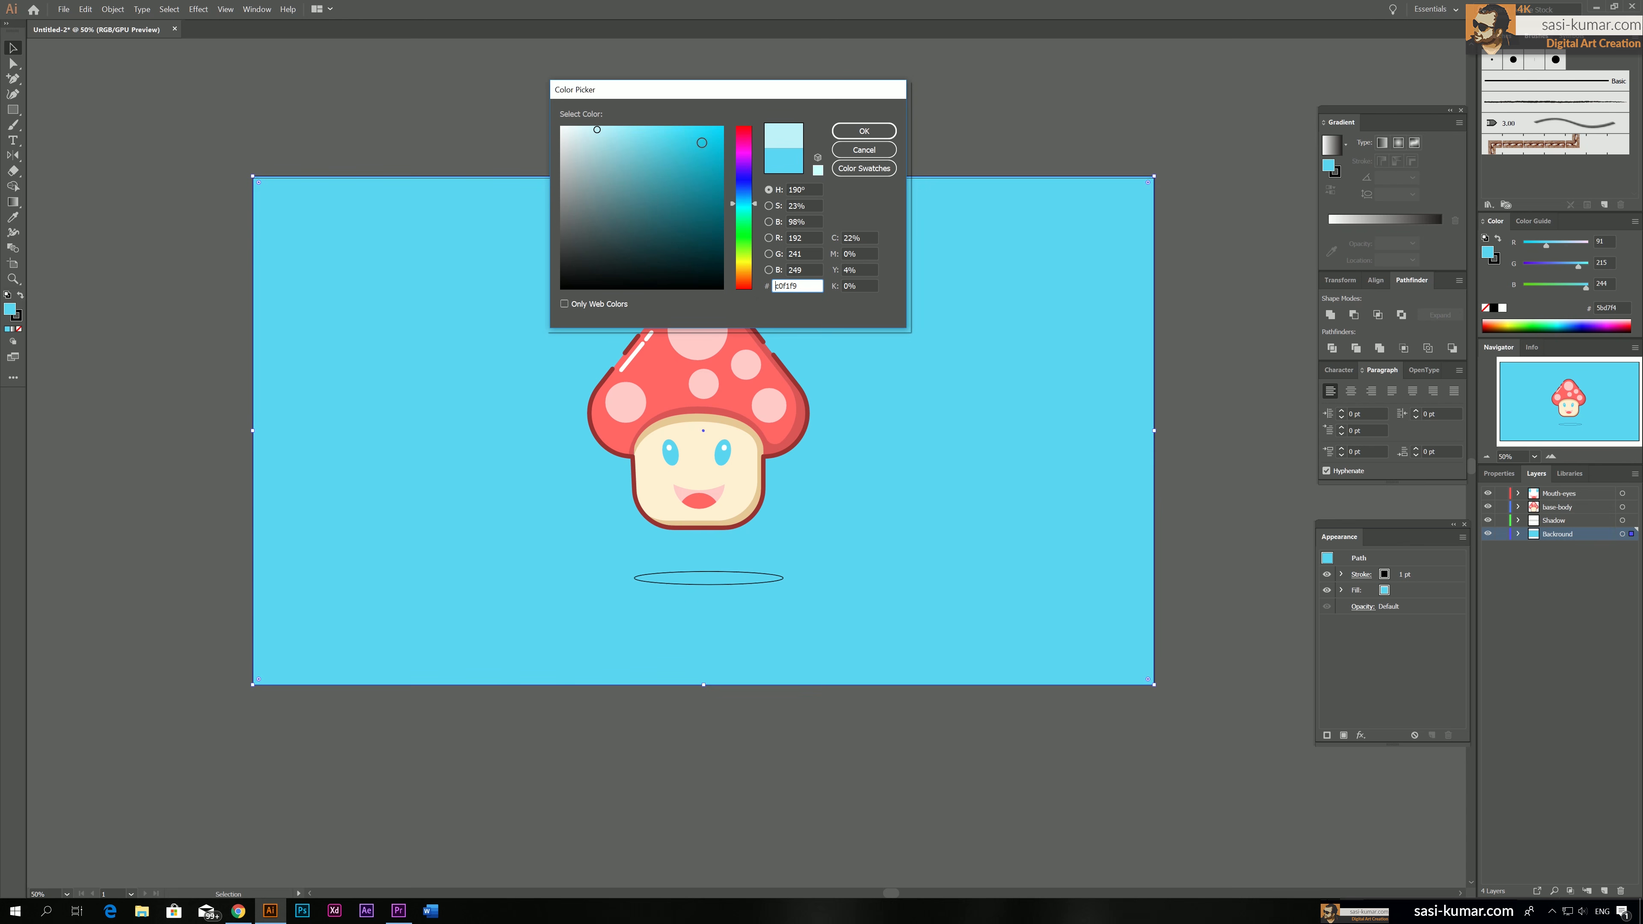
left_click(865, 131)
left_click(682, 100)
Fill the shadow ellipse with the darker teal 67c9d3
left_click(748, 583)
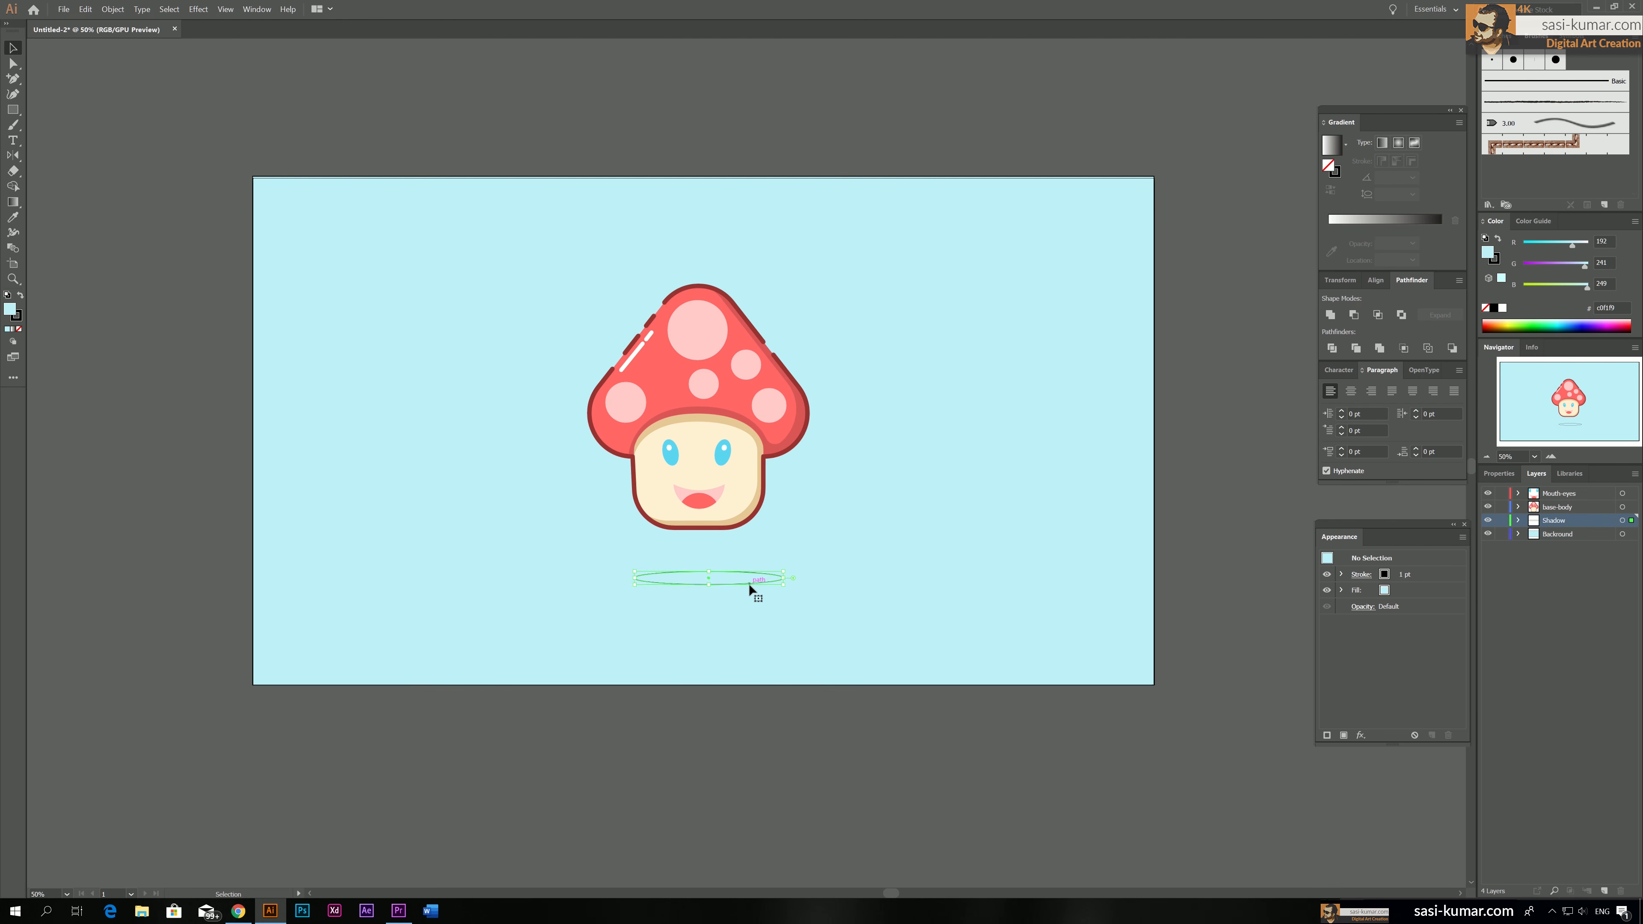
key("i")
left_click(868, 453)
double_click(9, 309)
left_click(620, 157)
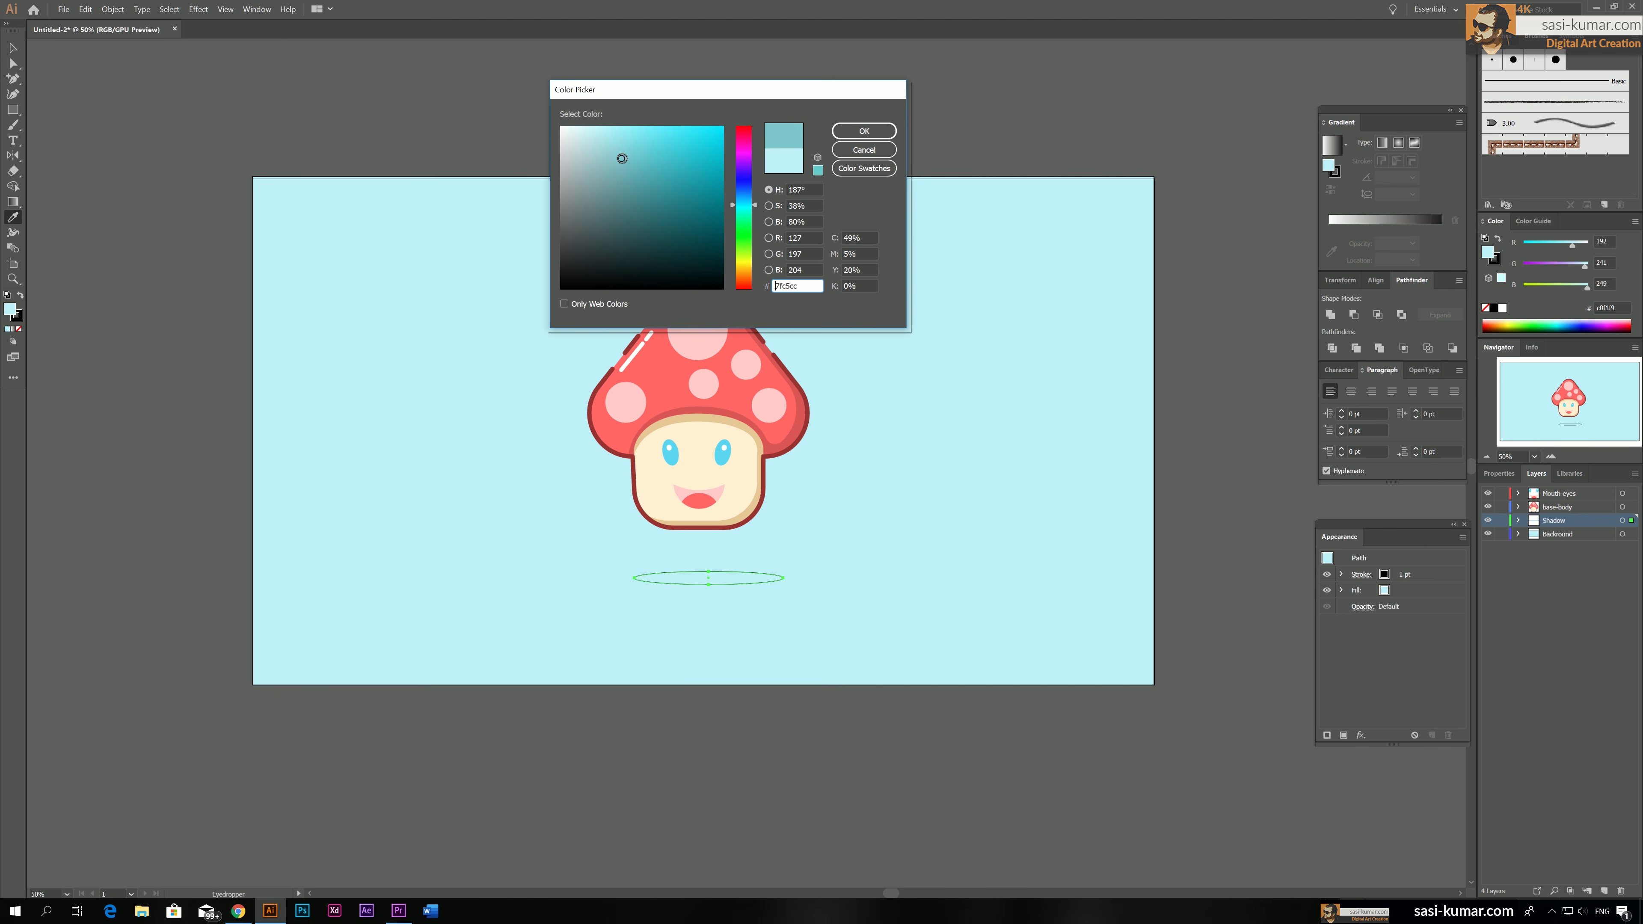
left_click(625, 163)
left_click(643, 154)
left_click(864, 131)
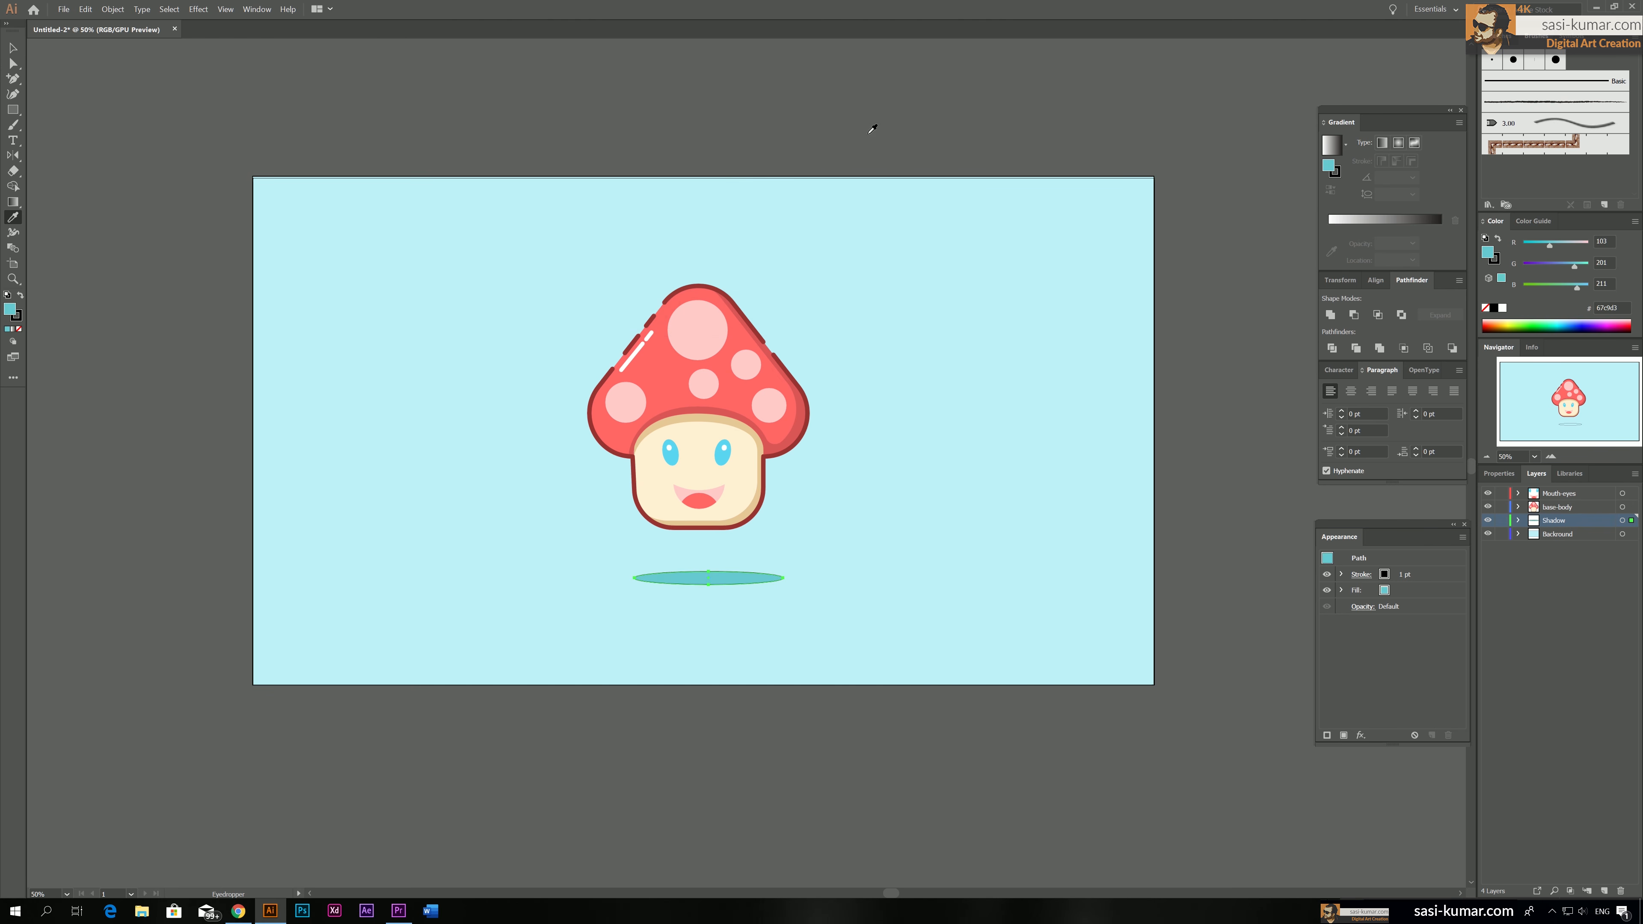
Remove the shadow ellipse's stroke and move it slightly sideways to center it under the mushroom
left_click(829, 94)
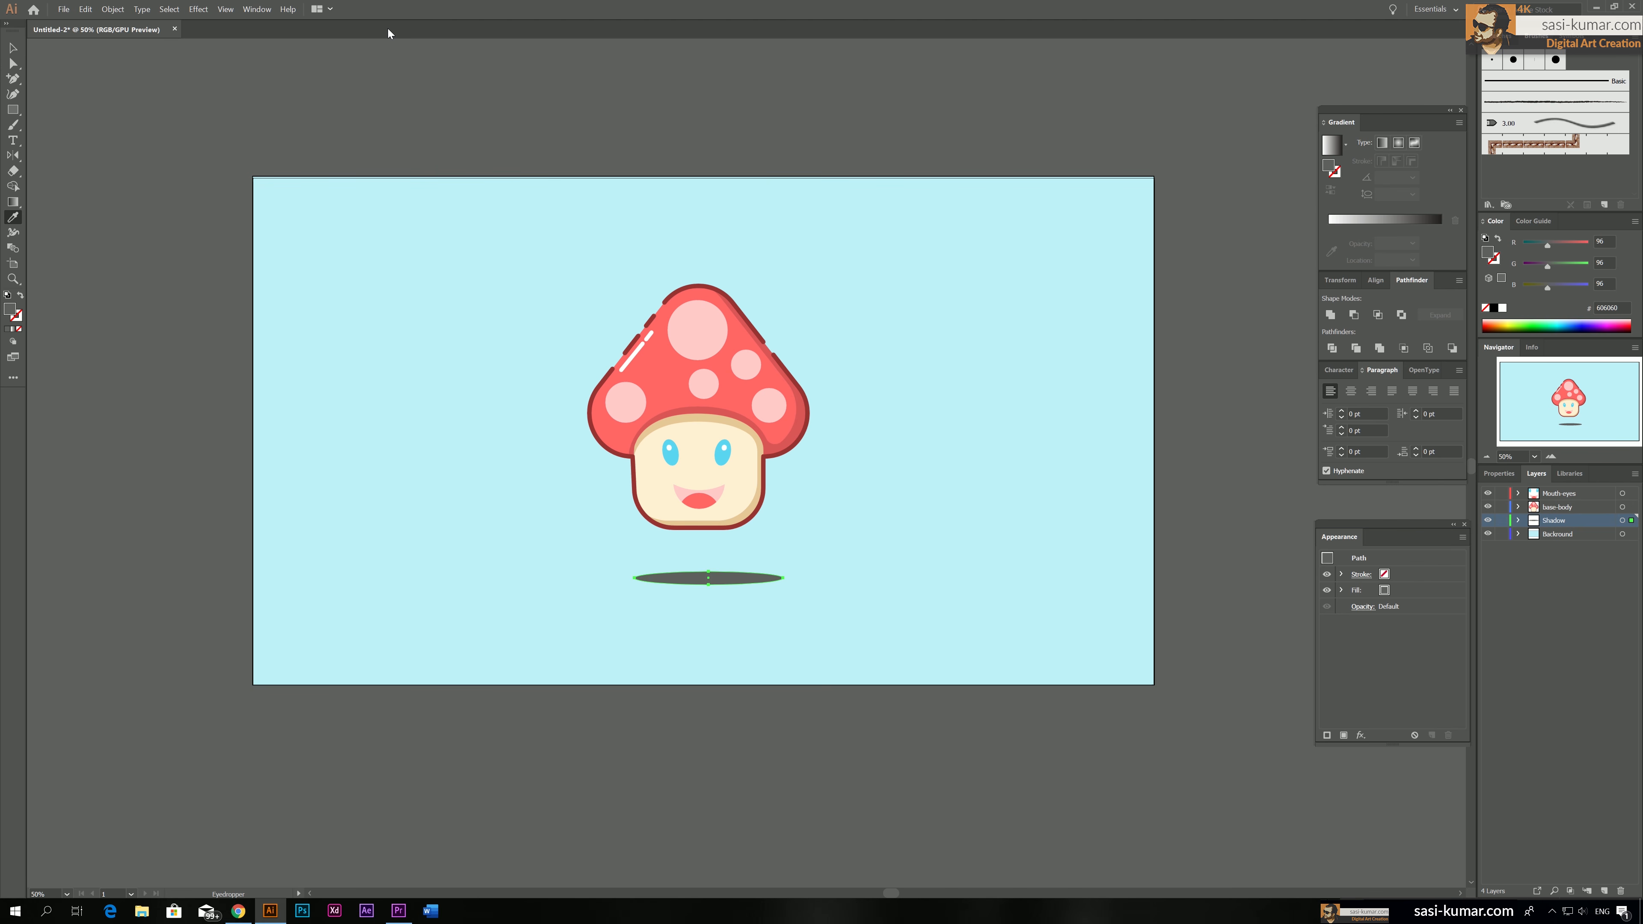
key("ctrl+z")
left_click(17, 49)
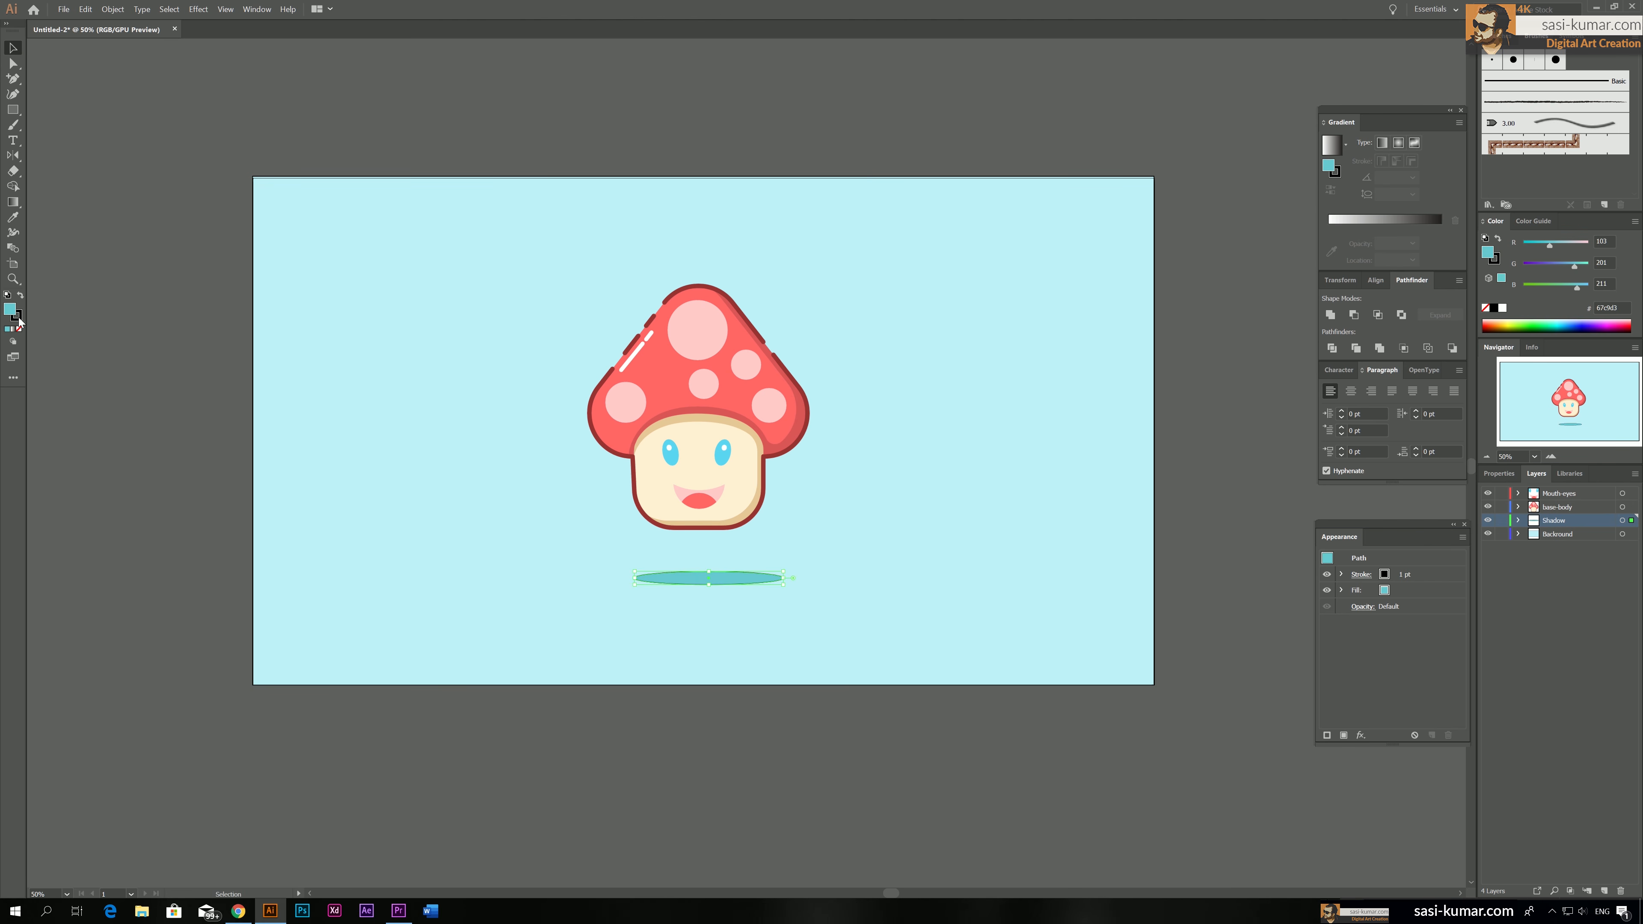
left_click(18, 318)
left_click(19, 329)
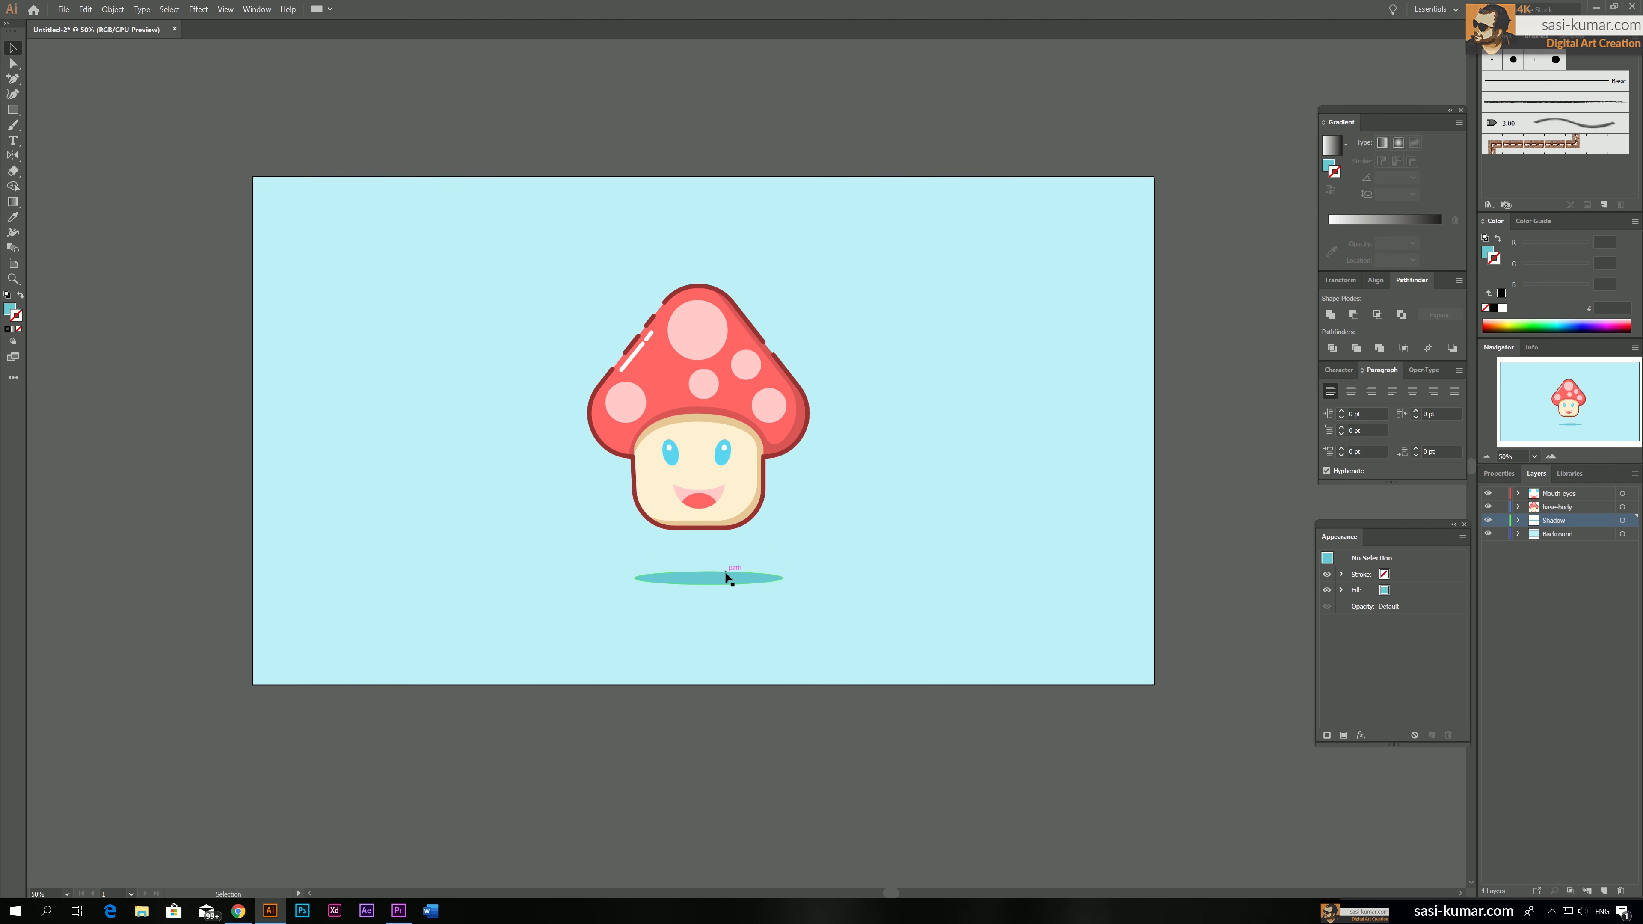
left_click_drag(729, 577, 722, 578)
left_click(867, 735)
key("ctrl+equal")
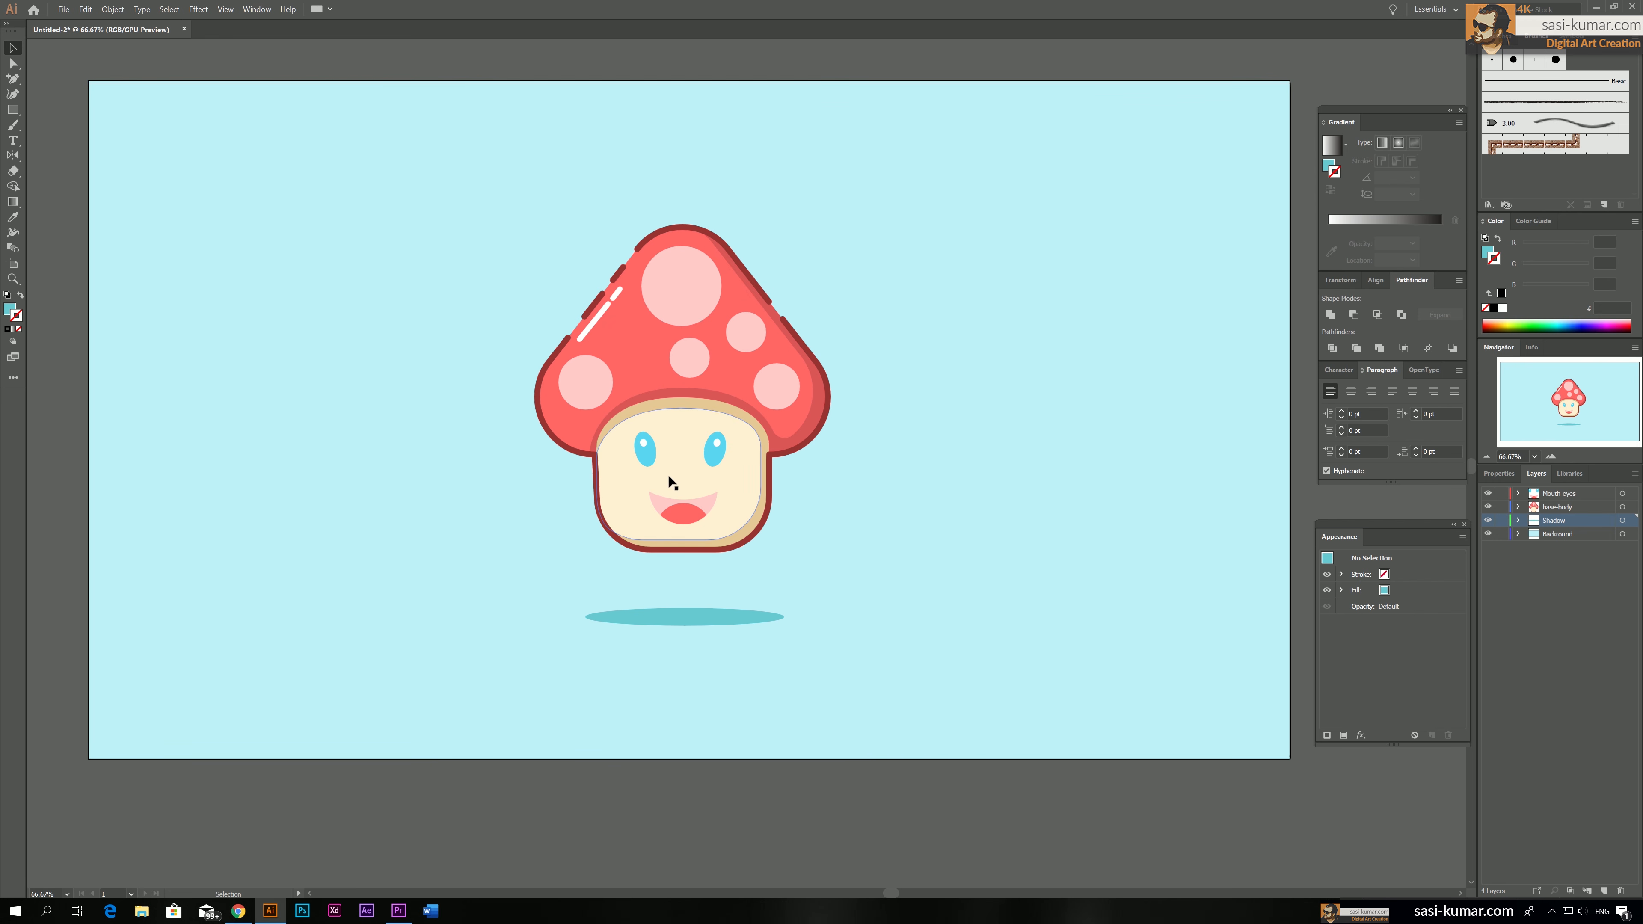
Rename the mouth and eyes layer as Mouth-eyes - open
double_click(1576, 496)
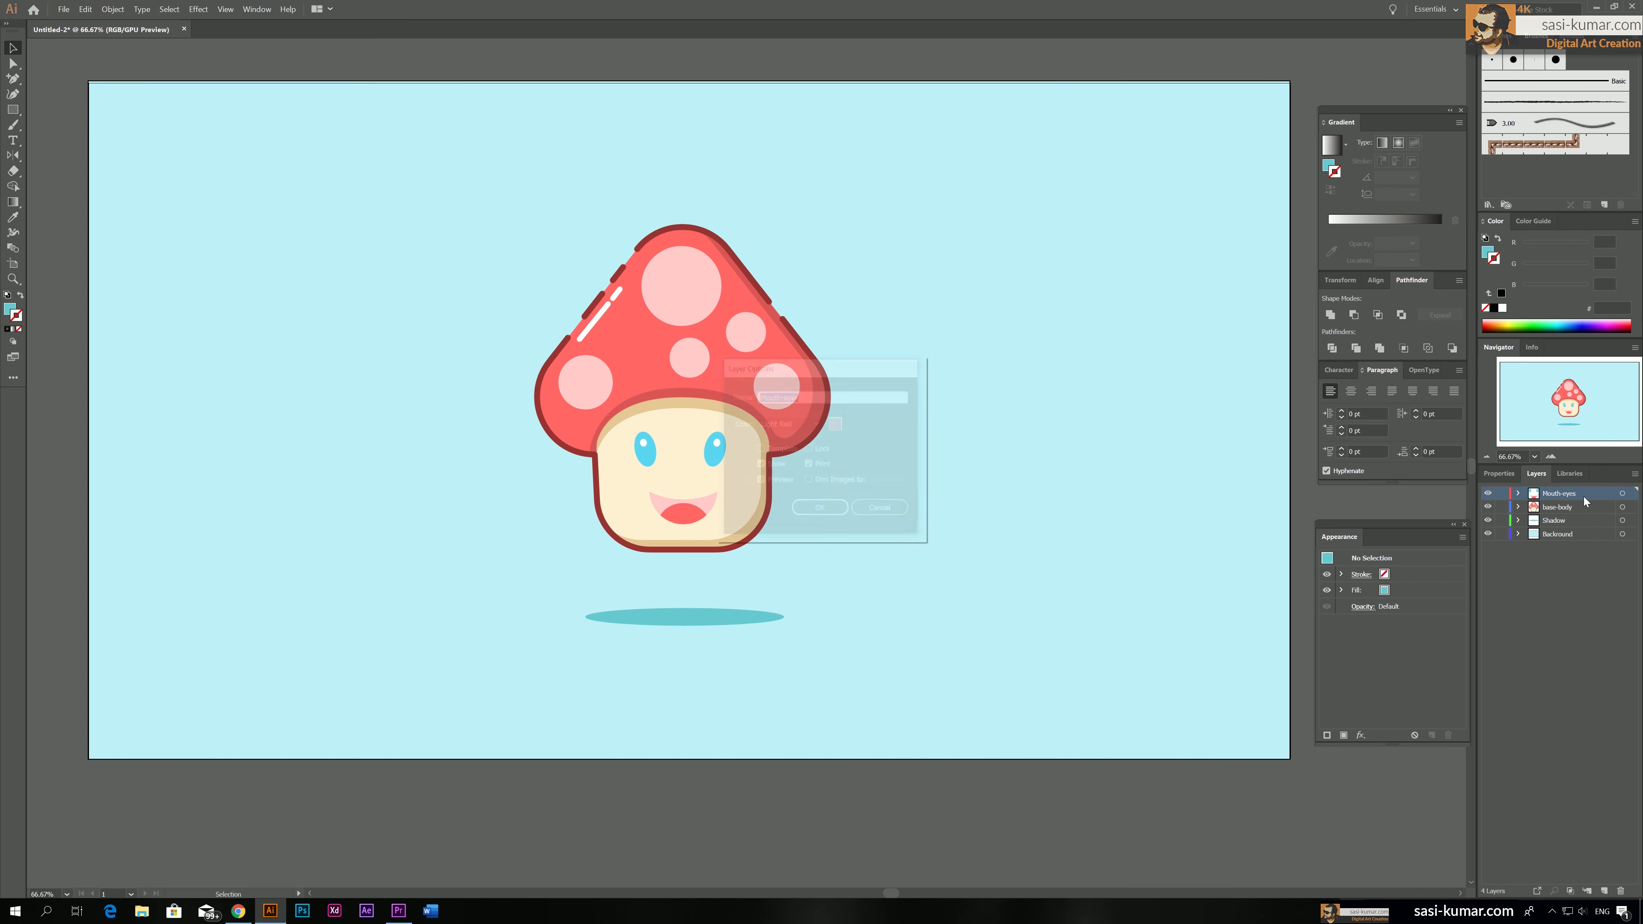
left_click(836, 394)
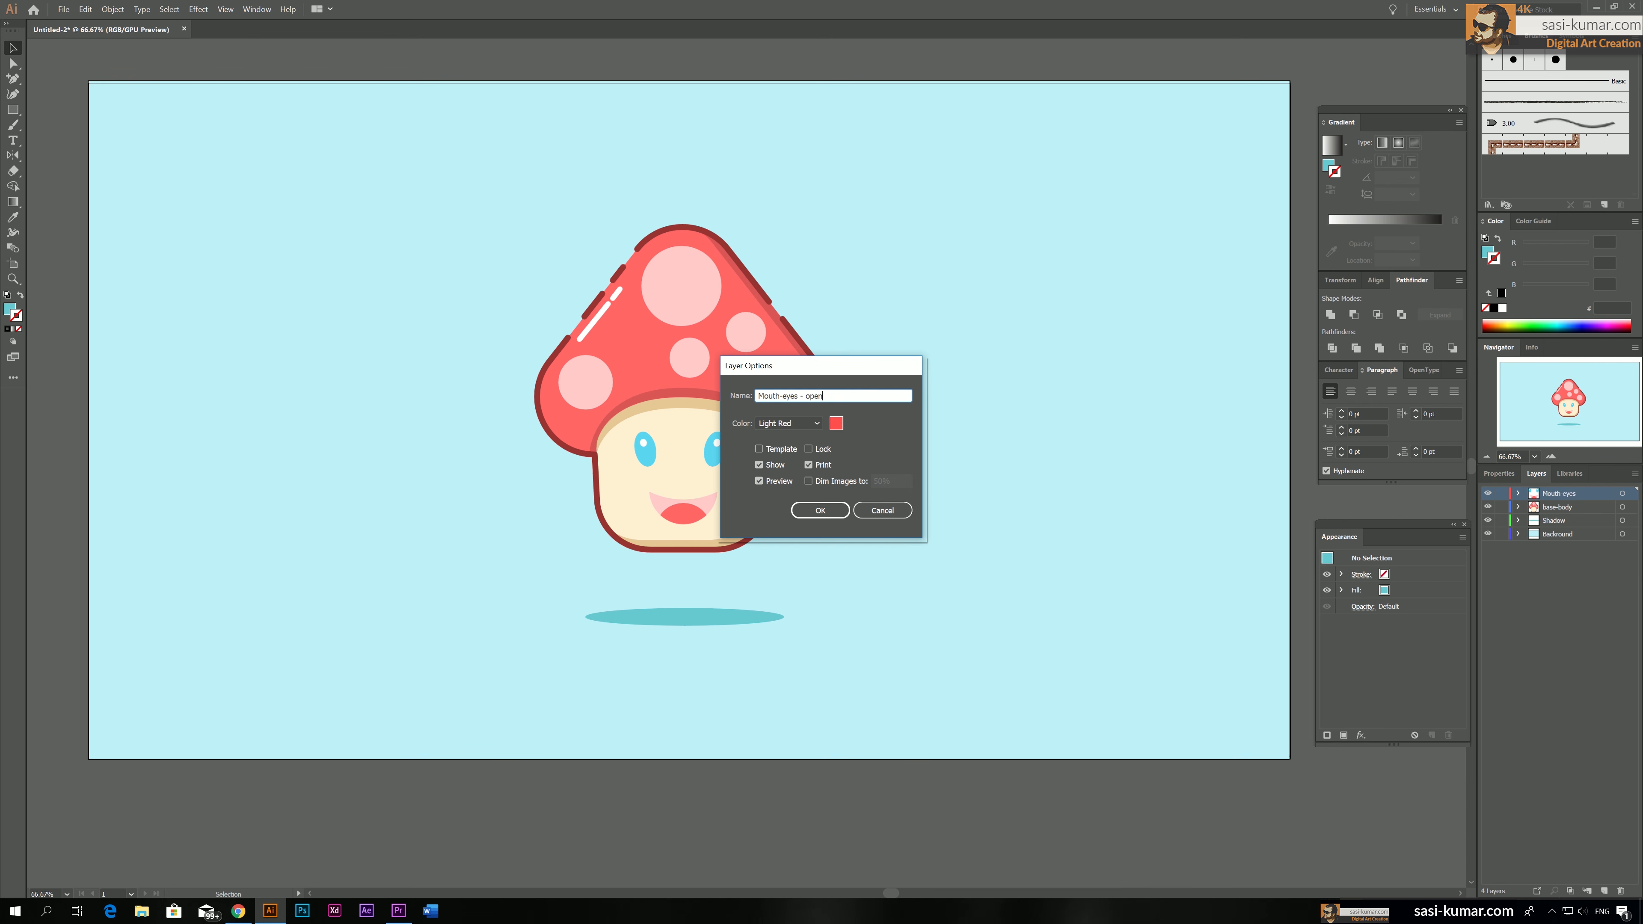
left_click(819, 511)
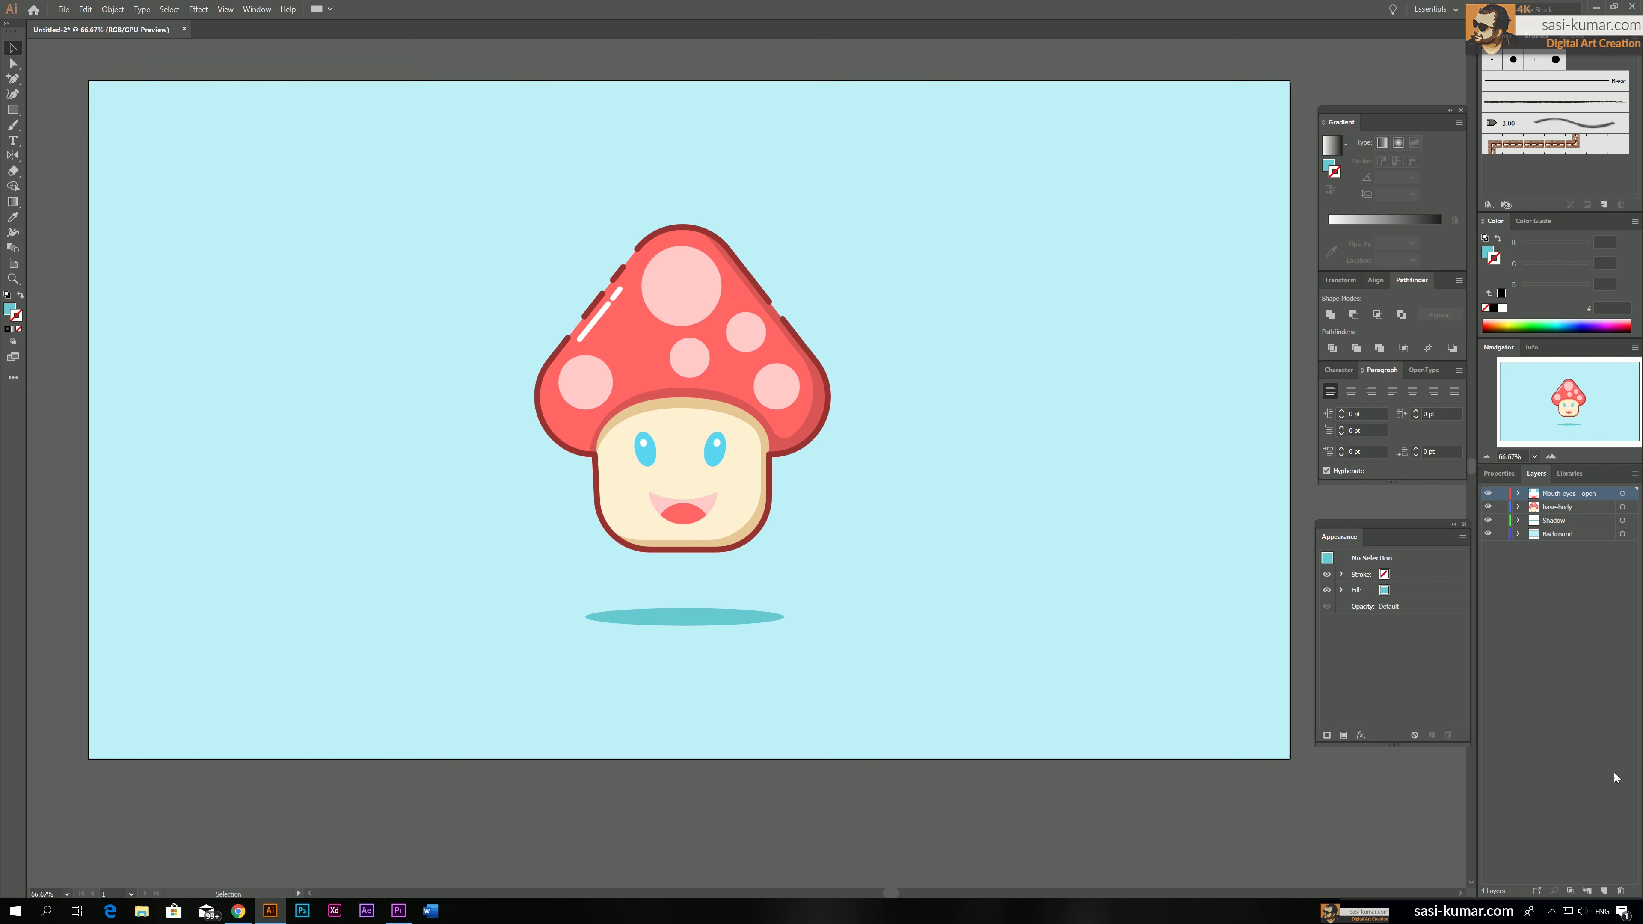
Add a new layer named eyes Closed above the Mouth-eyes - open layer
left_click(1602, 890)
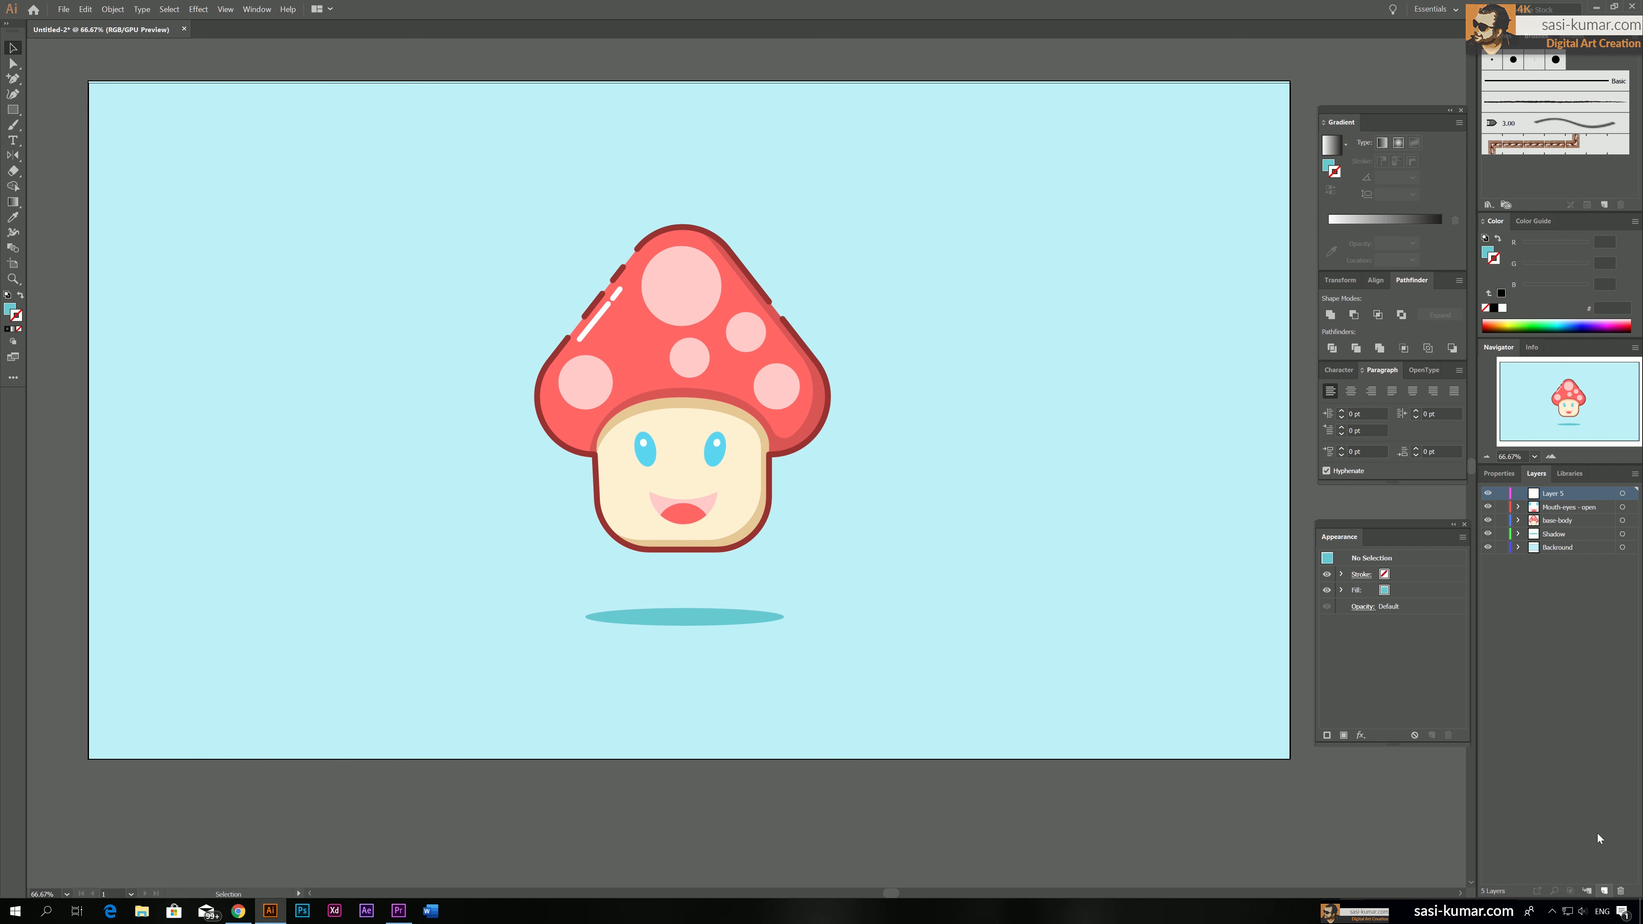
double_click(1551, 495)
type("Moued")
key("Return")
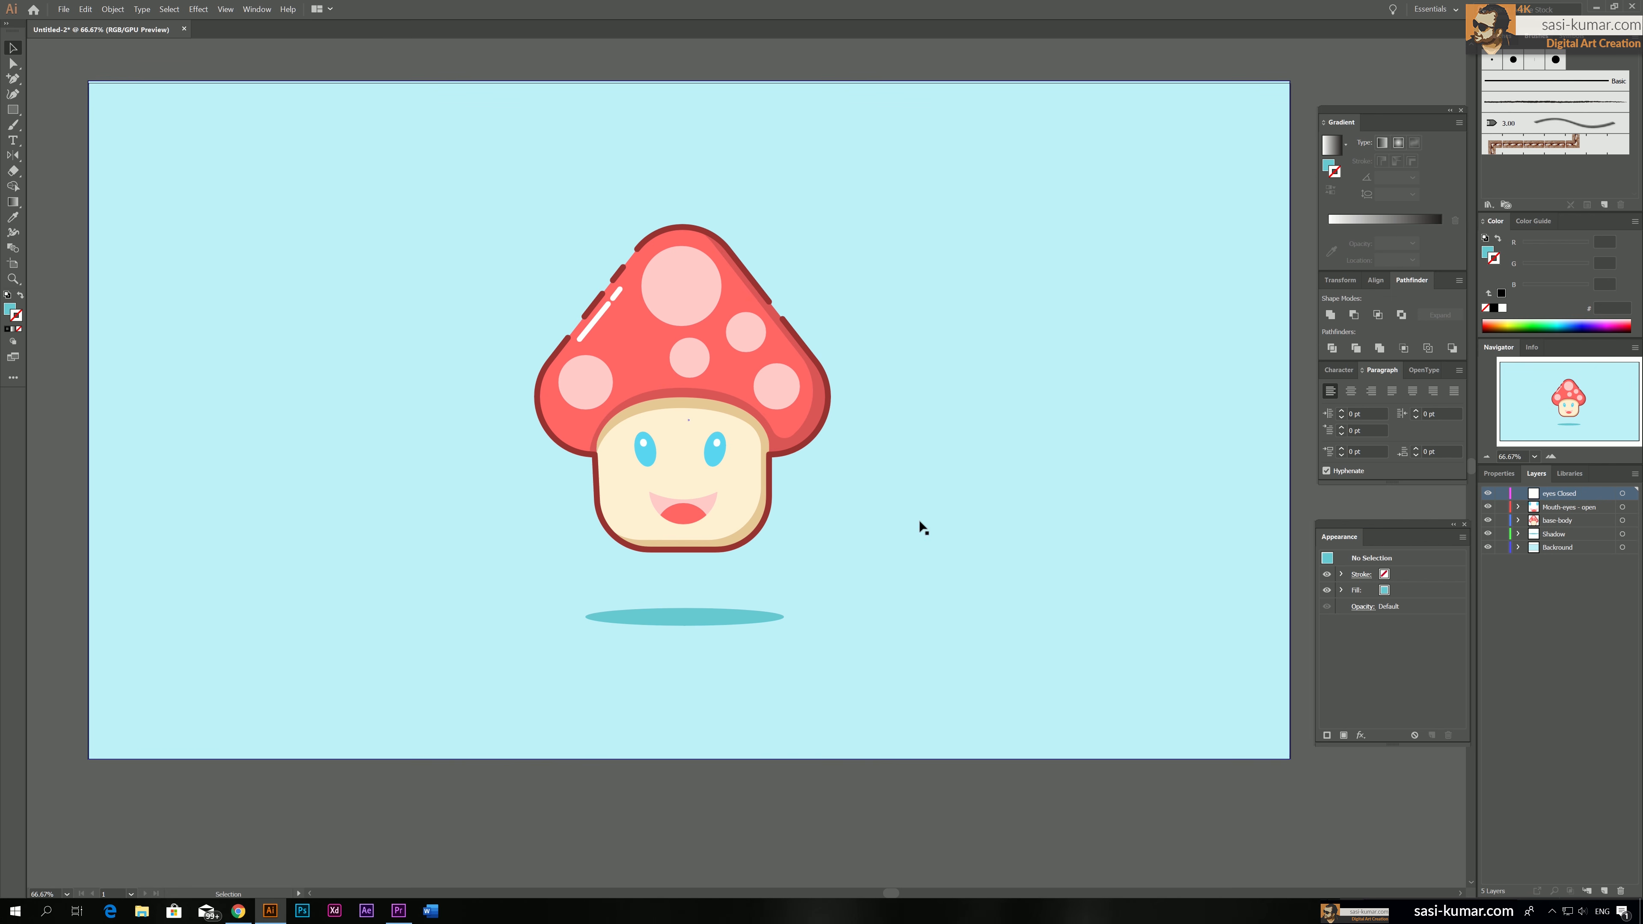
Check the face with the Mouth-eyes - open layer hidden, show it again and lock it
left_click(1489, 508)
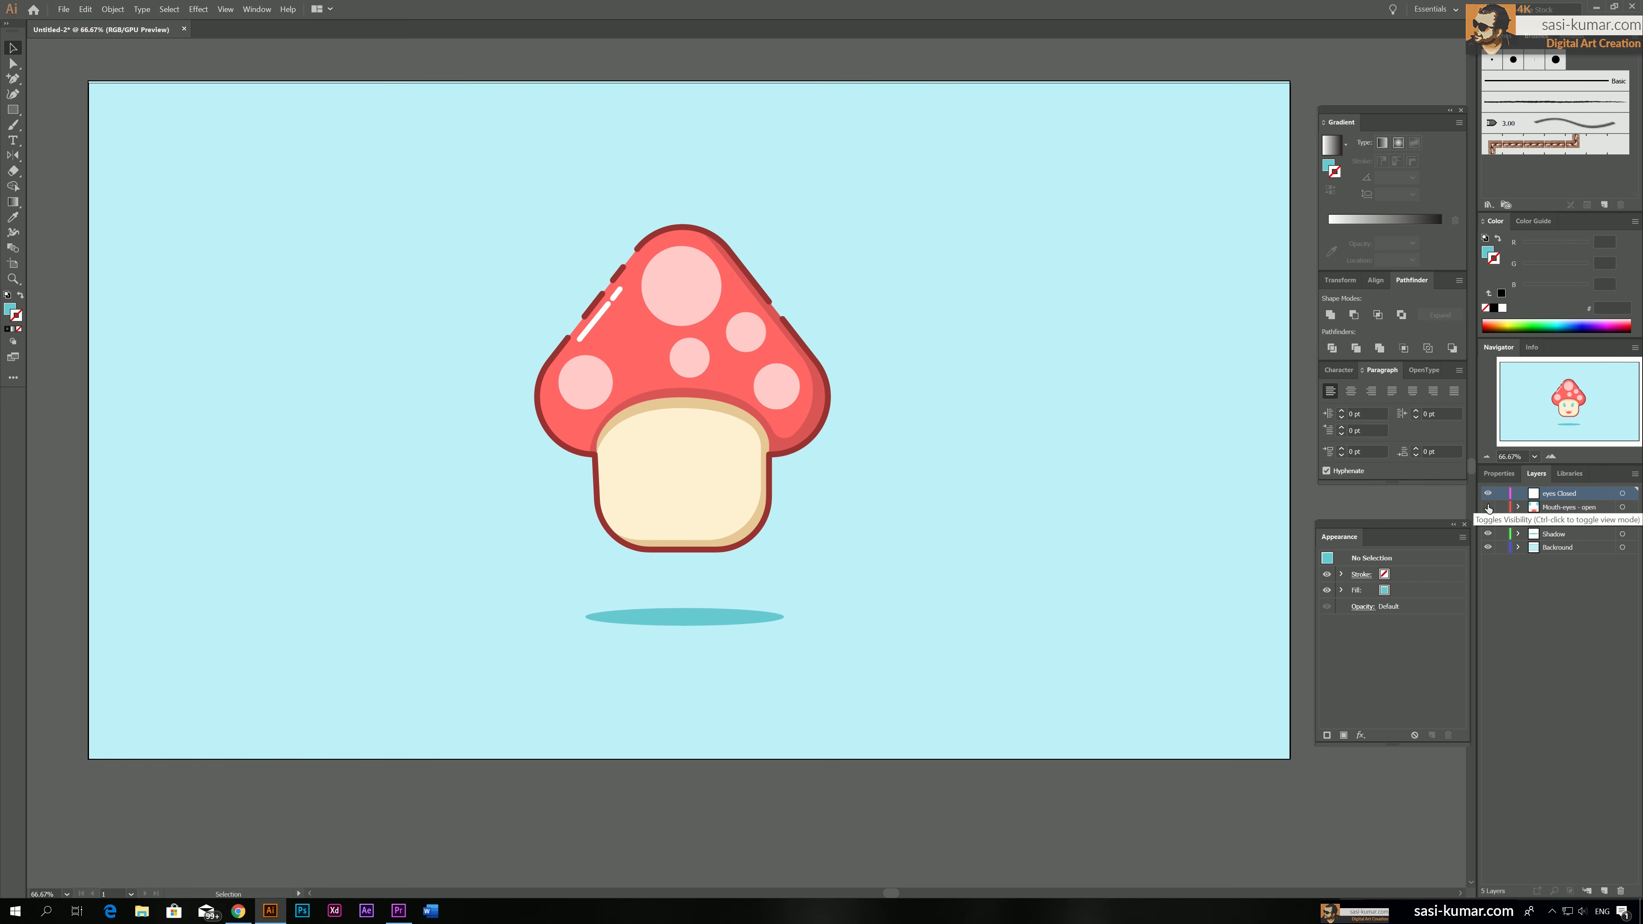
left_click(1489, 508)
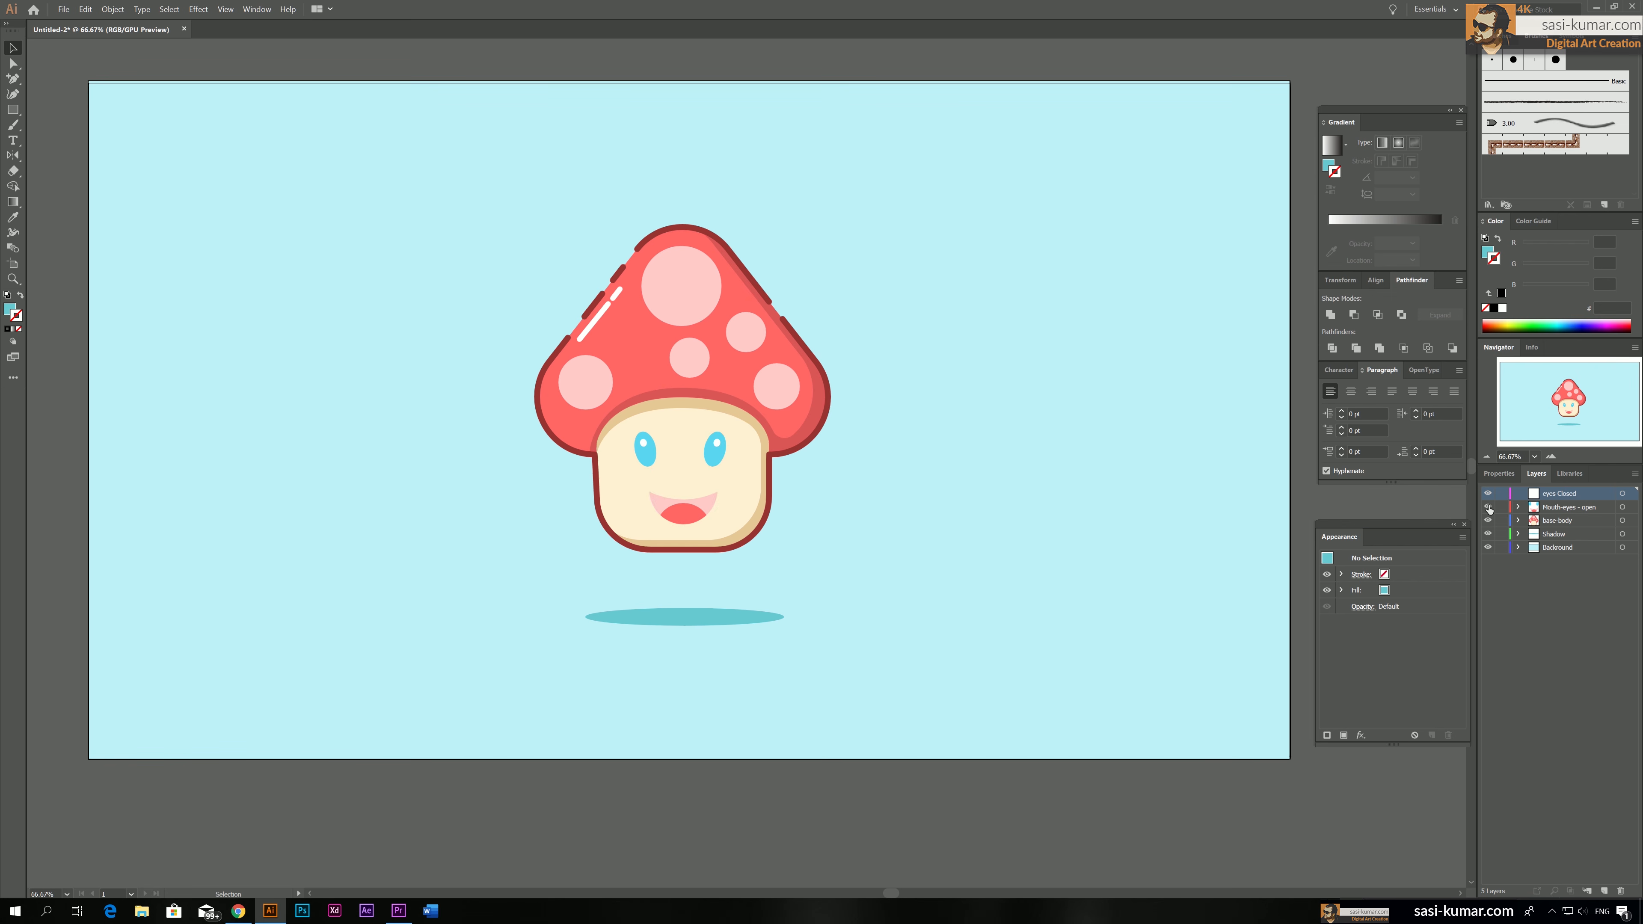
left_click(1501, 508)
Draw an open V-shaped path pointing inward over the mushroom's right-hand eye with the Pen tool and nudge it slightly outward
key("ctrl+plus")
key("ctrl+plus")
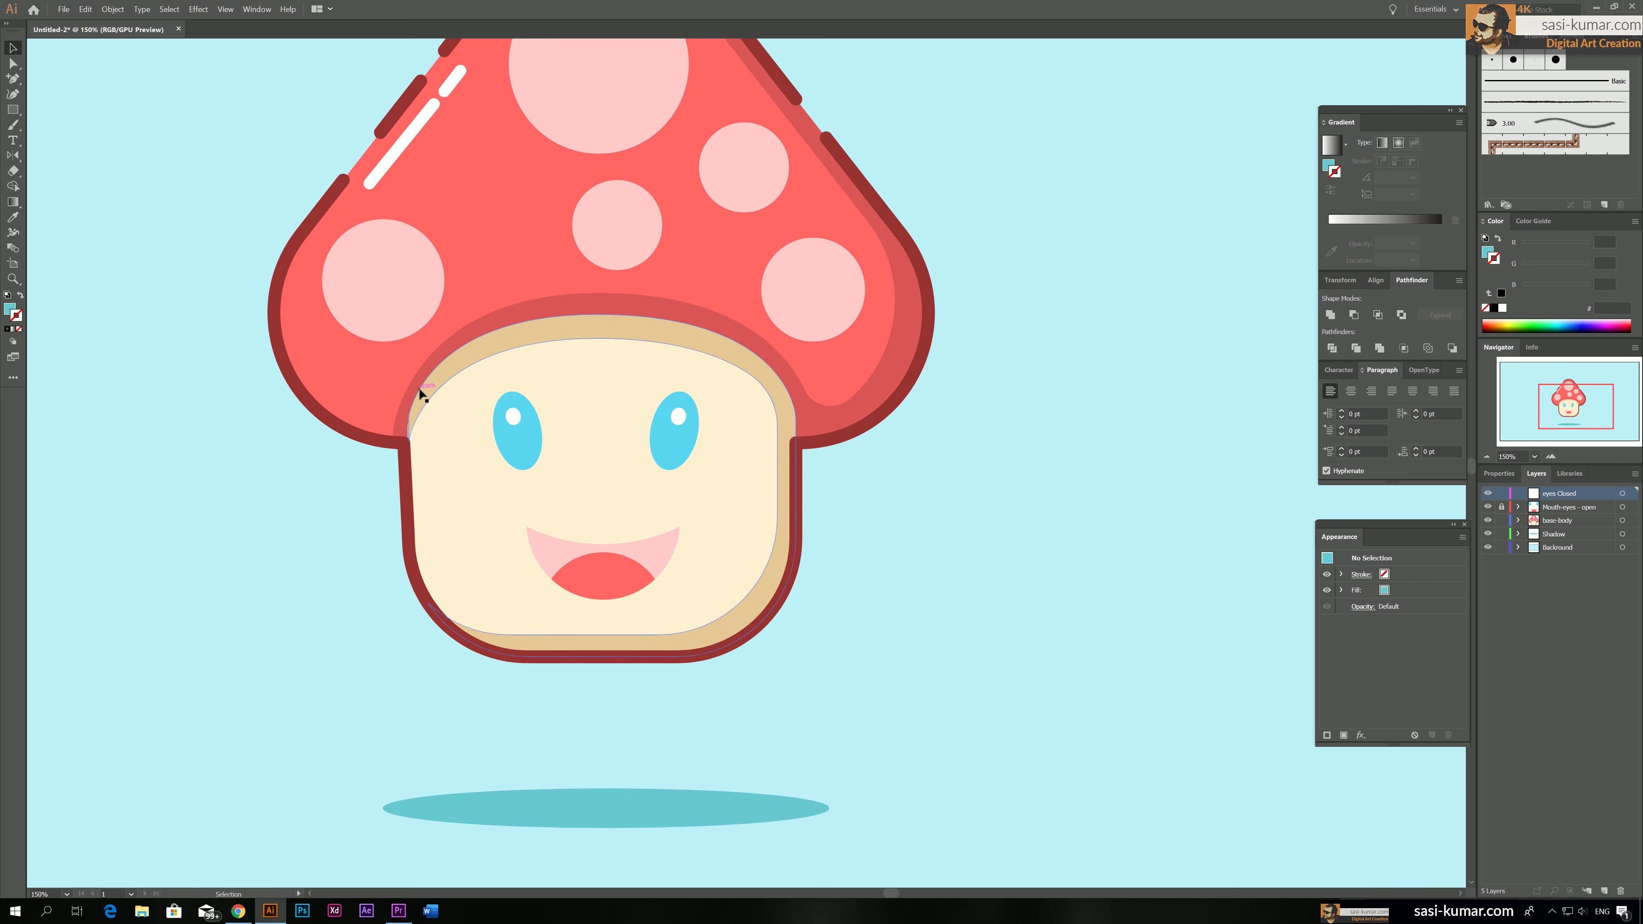
left_click(13, 78)
left_click(709, 402)
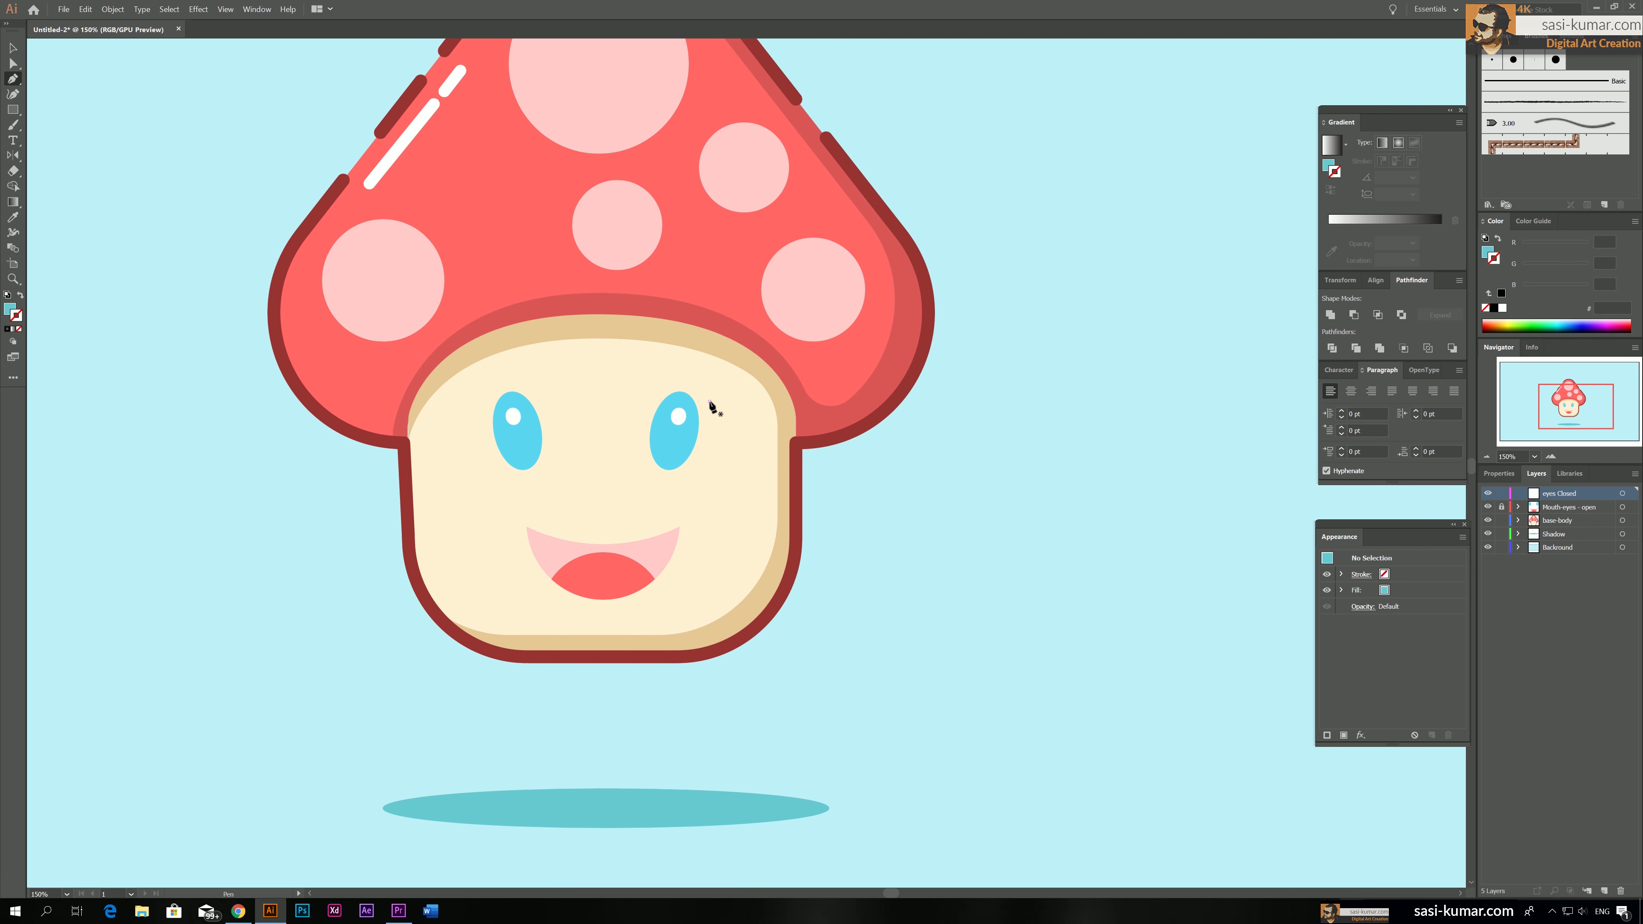
left_click(649, 435)
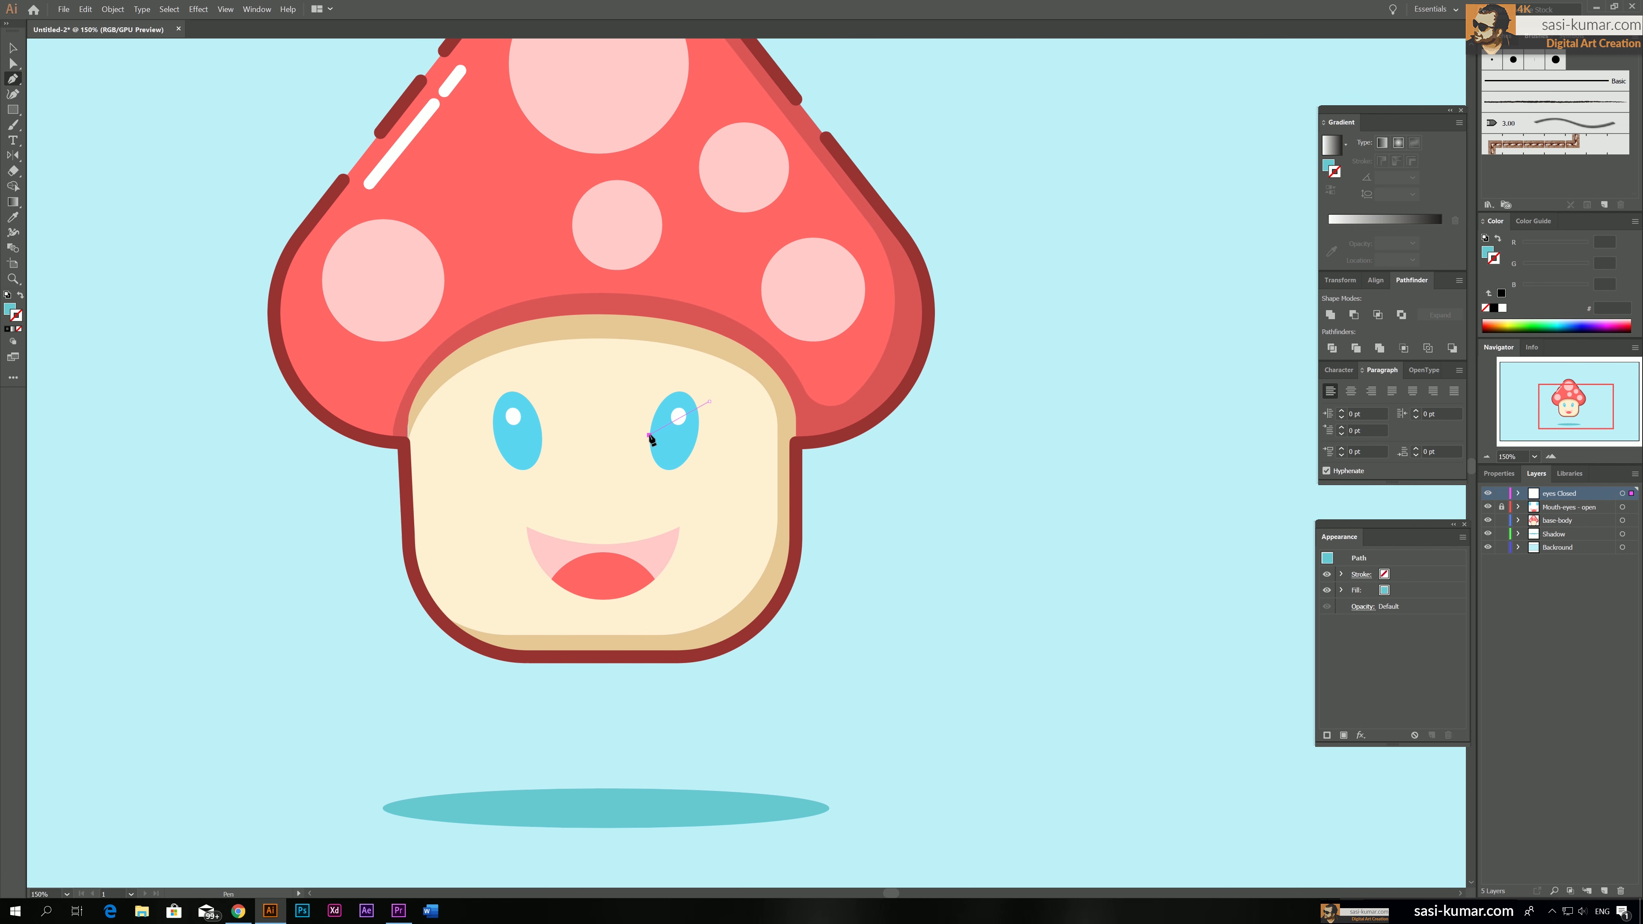
left_click(709, 455)
key("Escape")
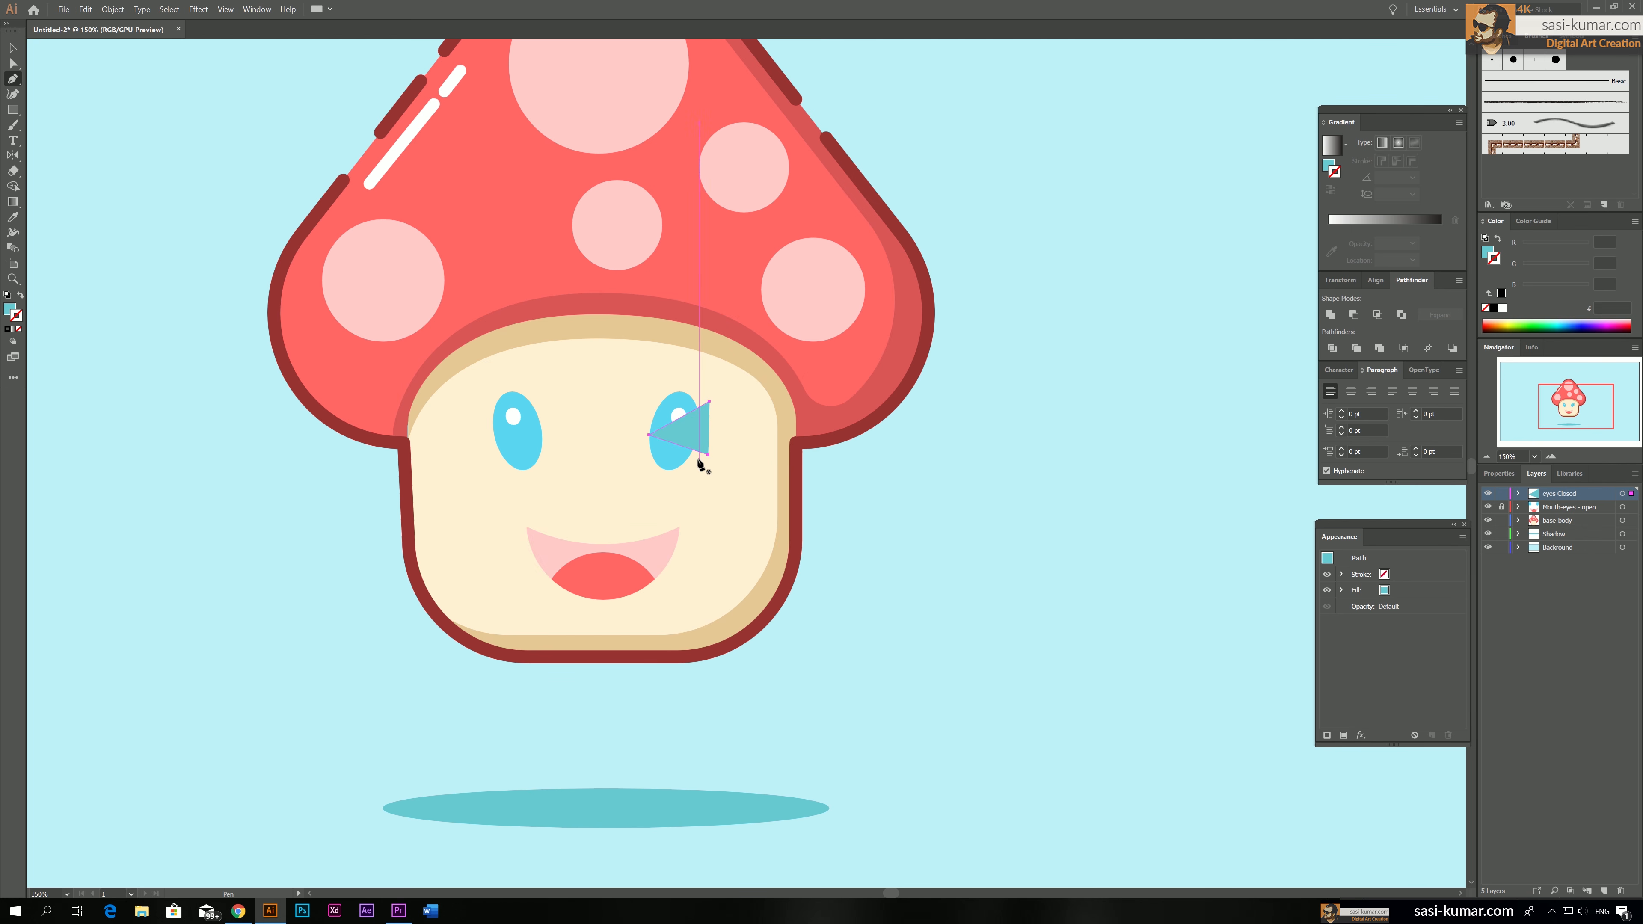
left_click(13, 110)
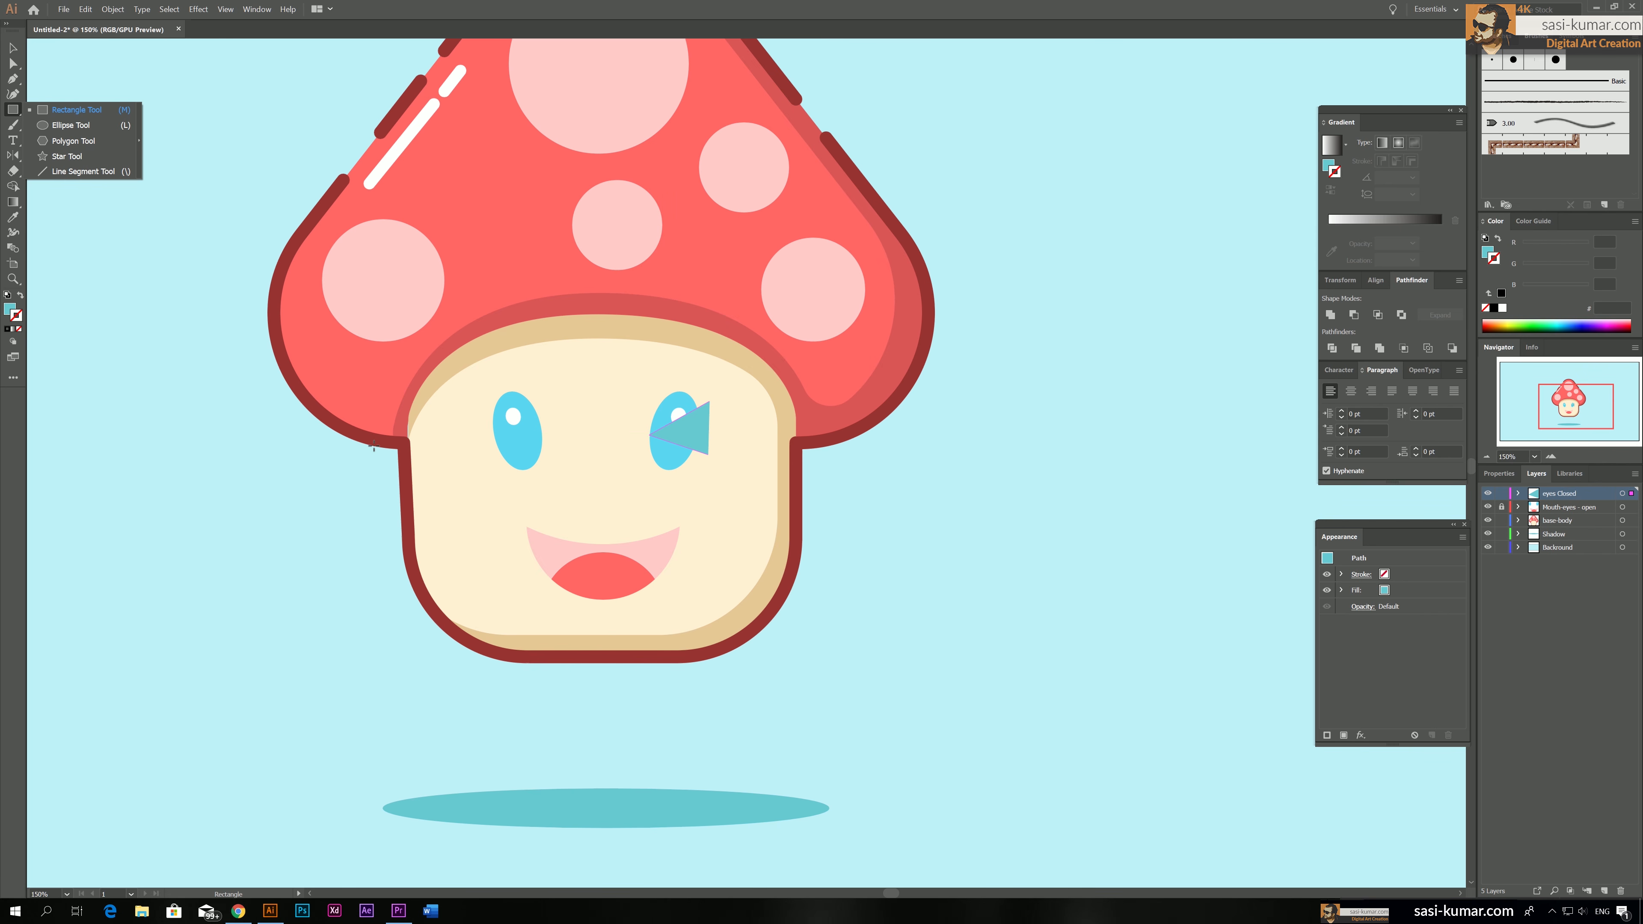
key("v")
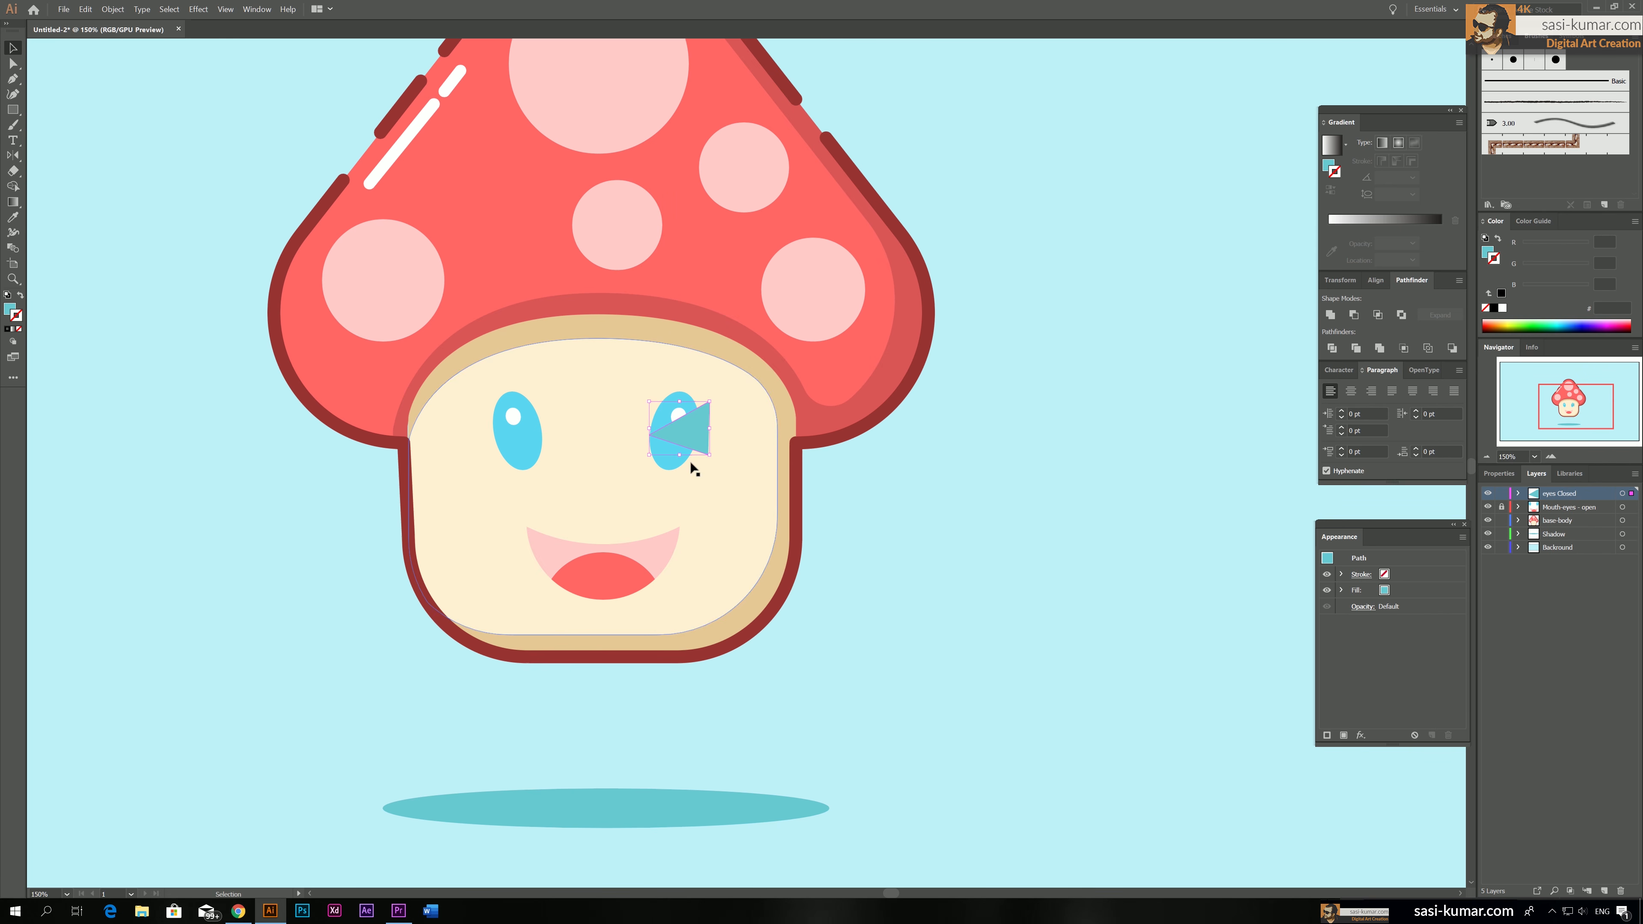
left_click_drag(691, 432, 697, 432)
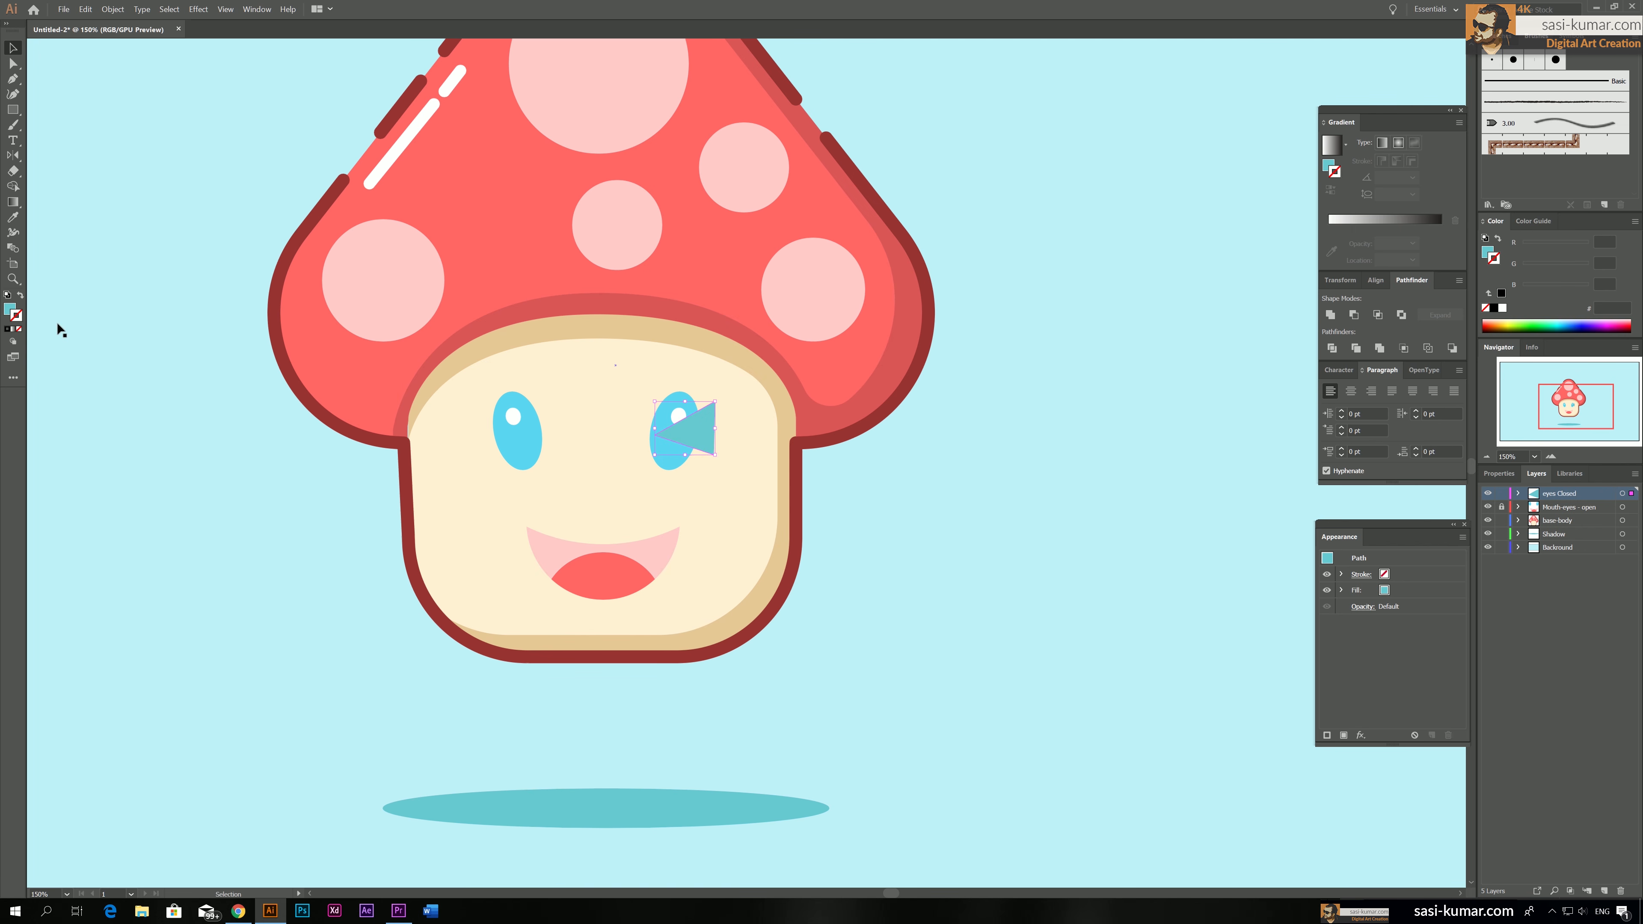
Swap the V path's fill to a stroke and match it to the cap's dark red 993333 outline with the Eyedropper
left_click(20, 297)
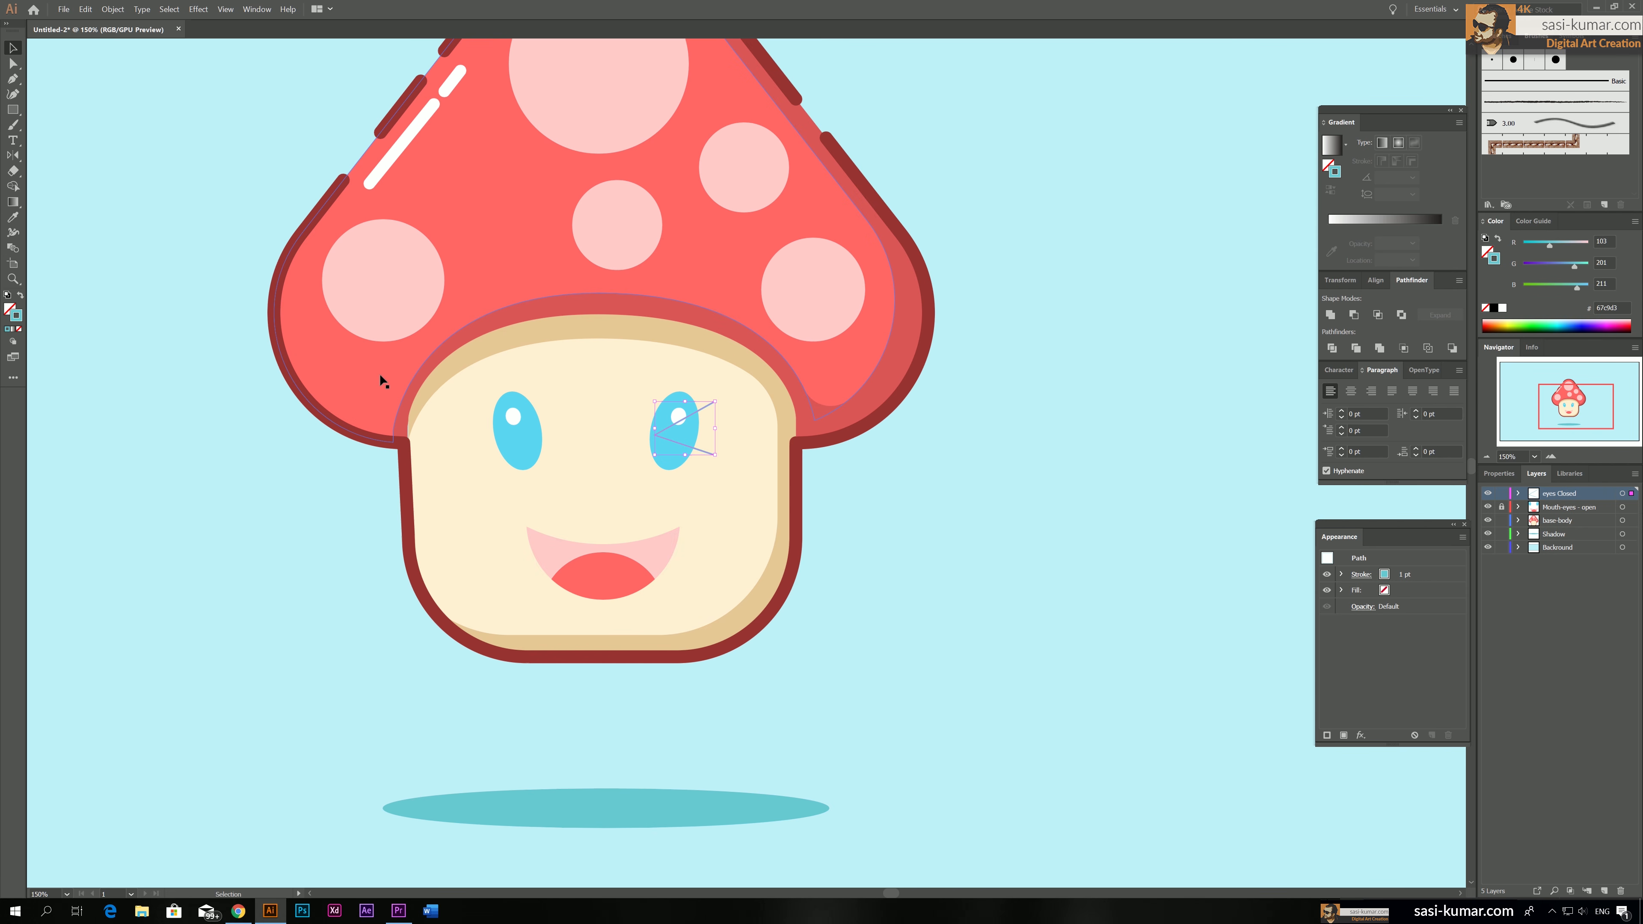
key("i")
left_click(930, 319)
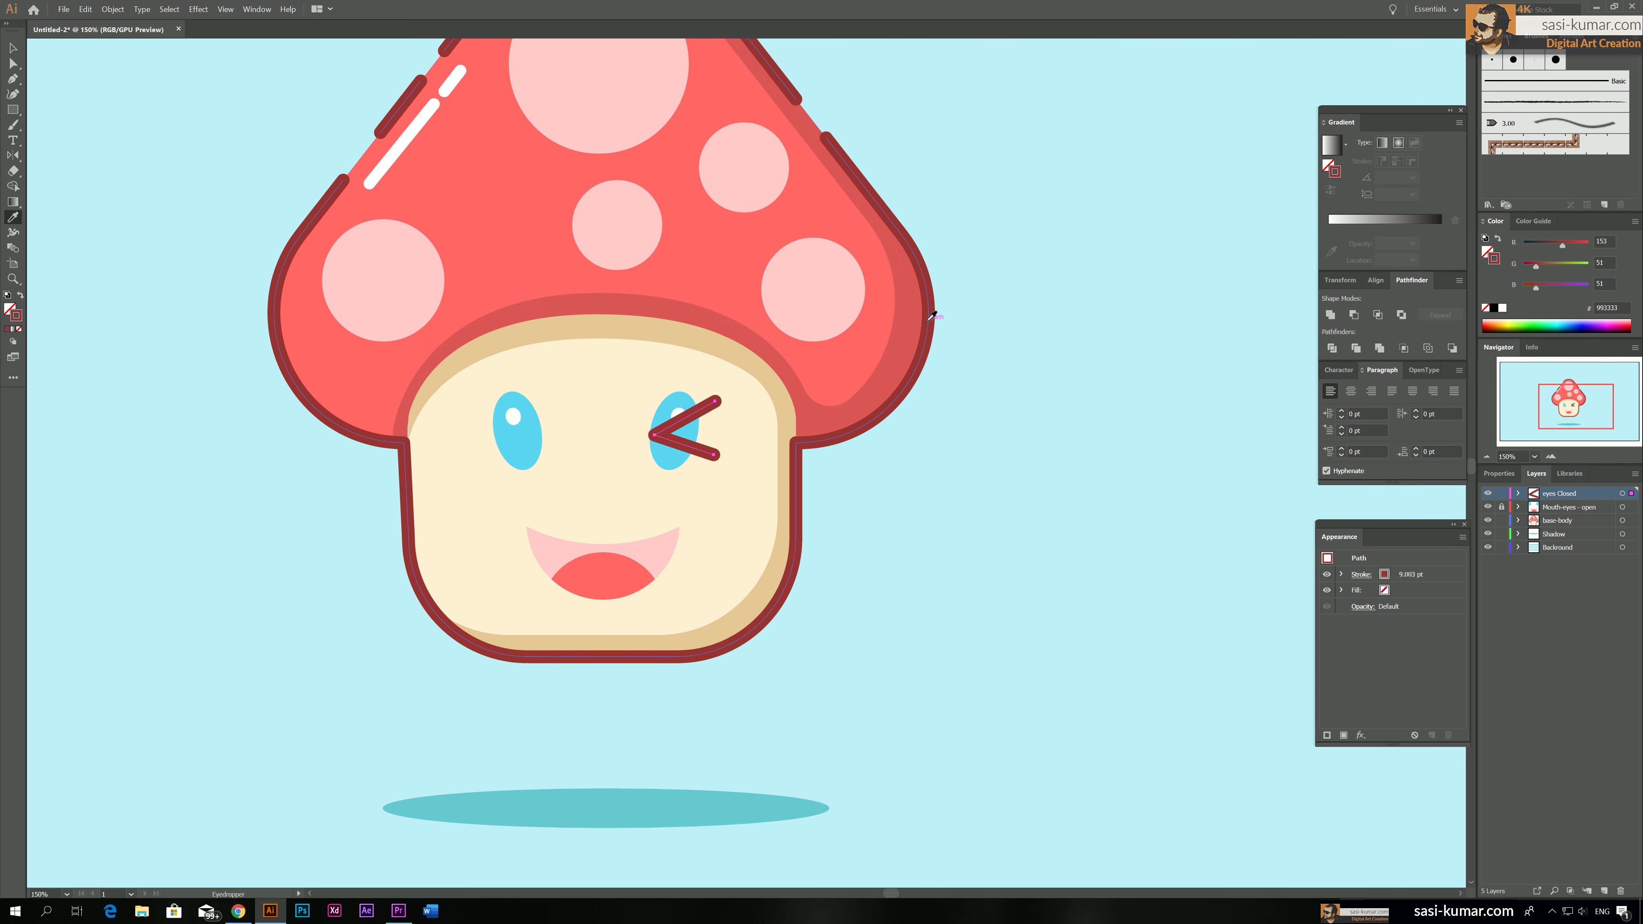
Reflect a copy of the closed-eye shape about the vertical axis and place it over the left-hand eye
left_click(12, 48)
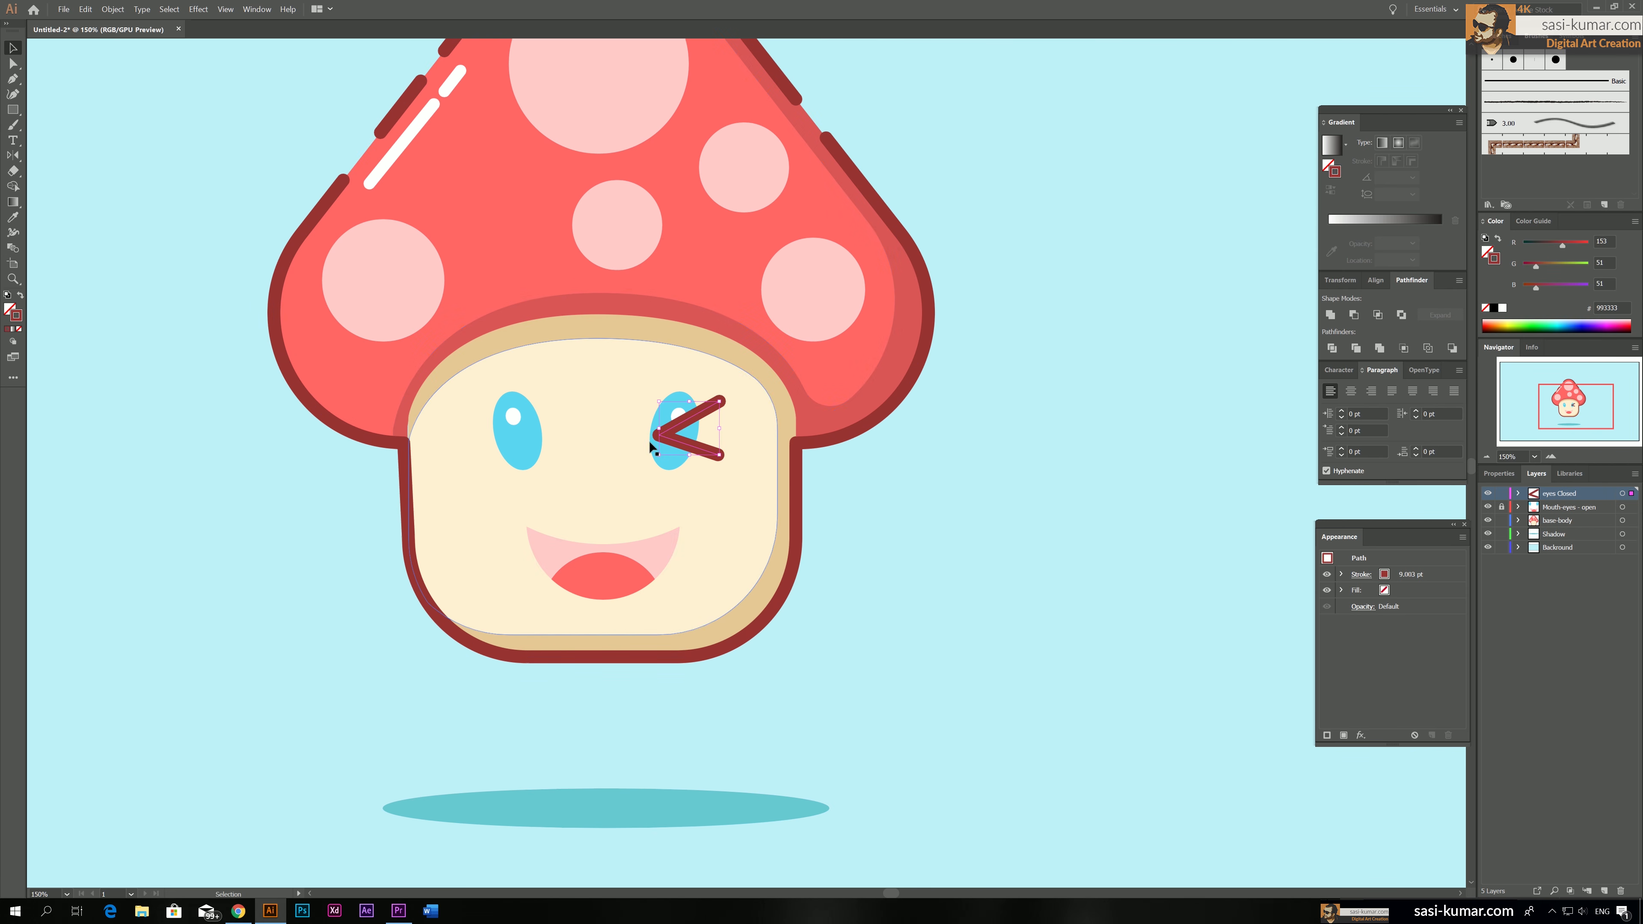
double_click(13, 157)
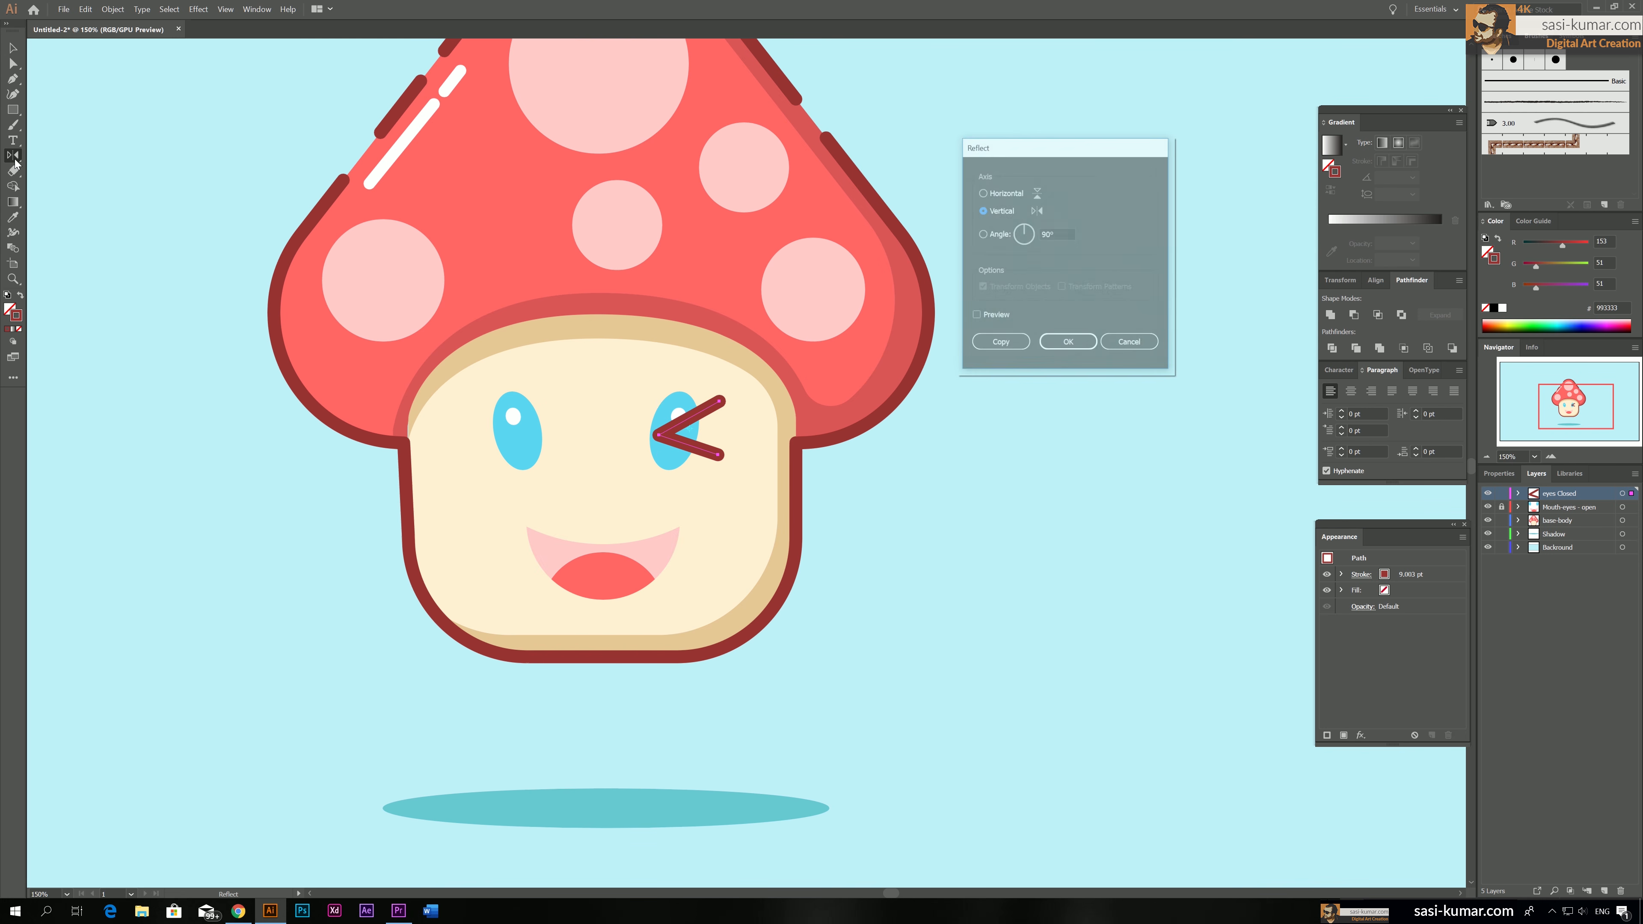
left_click(1016, 349)
key("v")
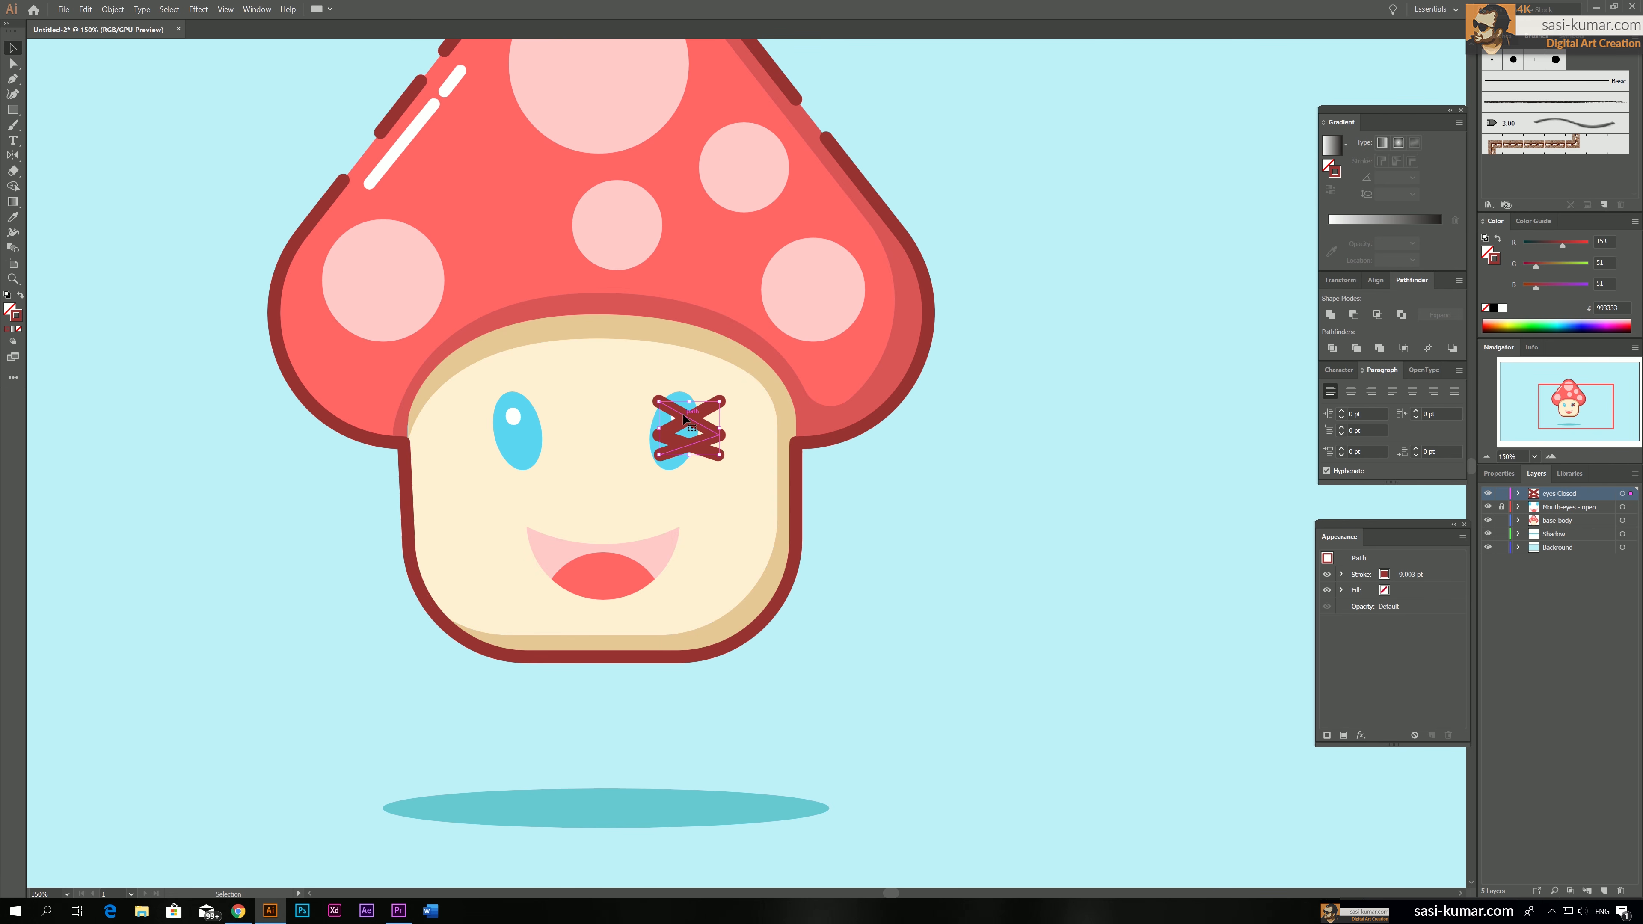
left_click_drag(683, 419, 500, 420)
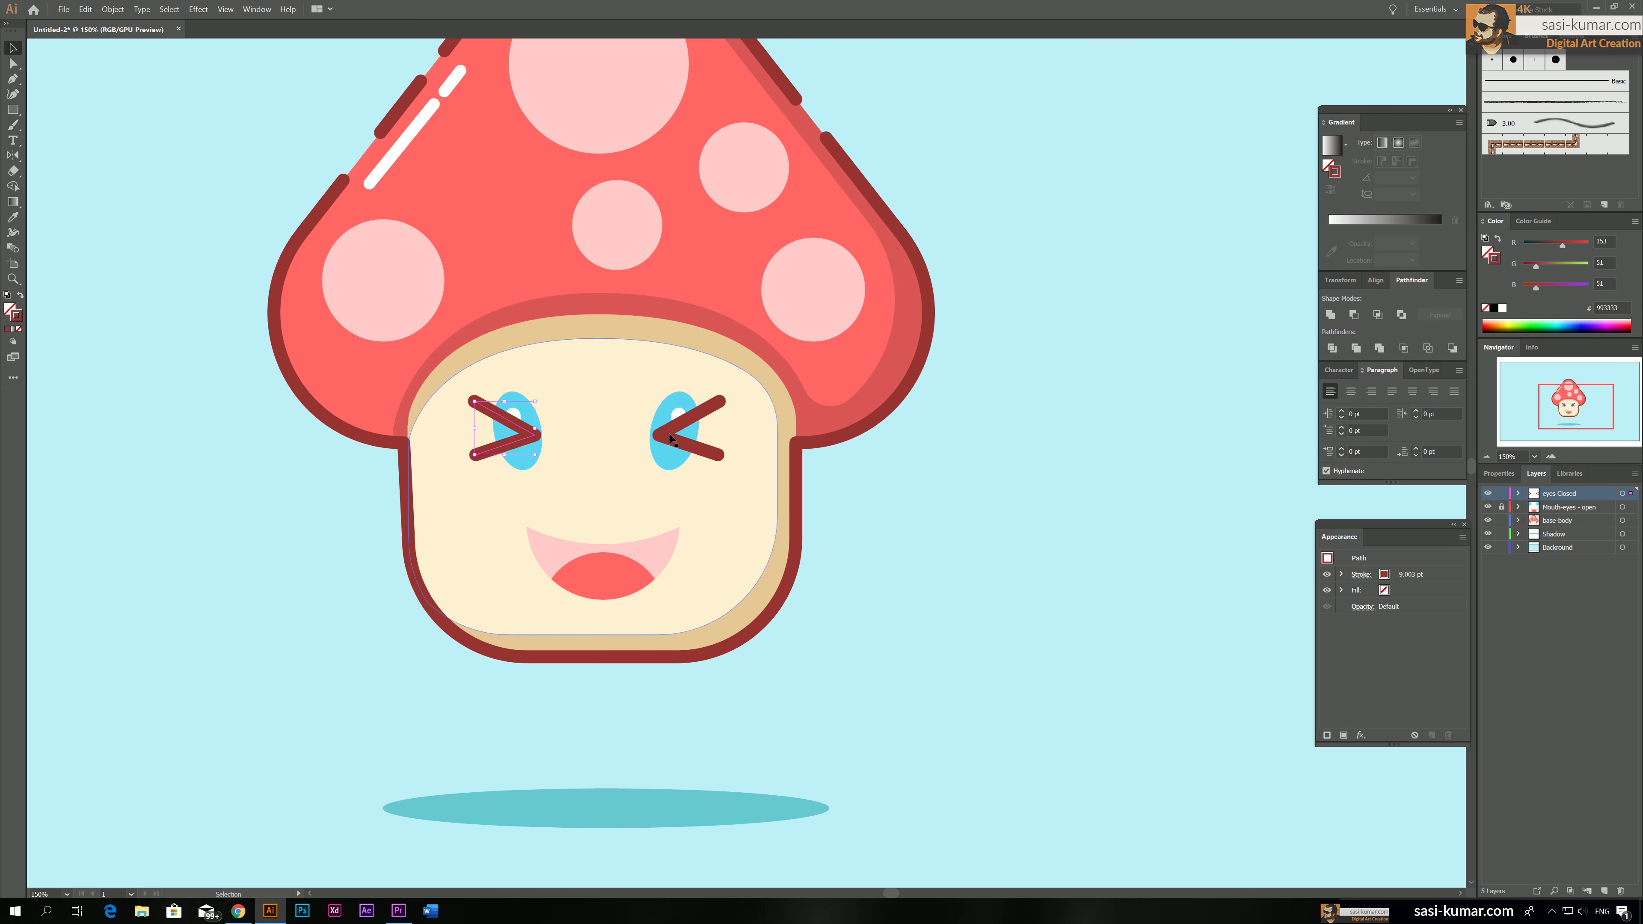
left_click_drag(670, 435, 670, 431)
left_click(537, 435)
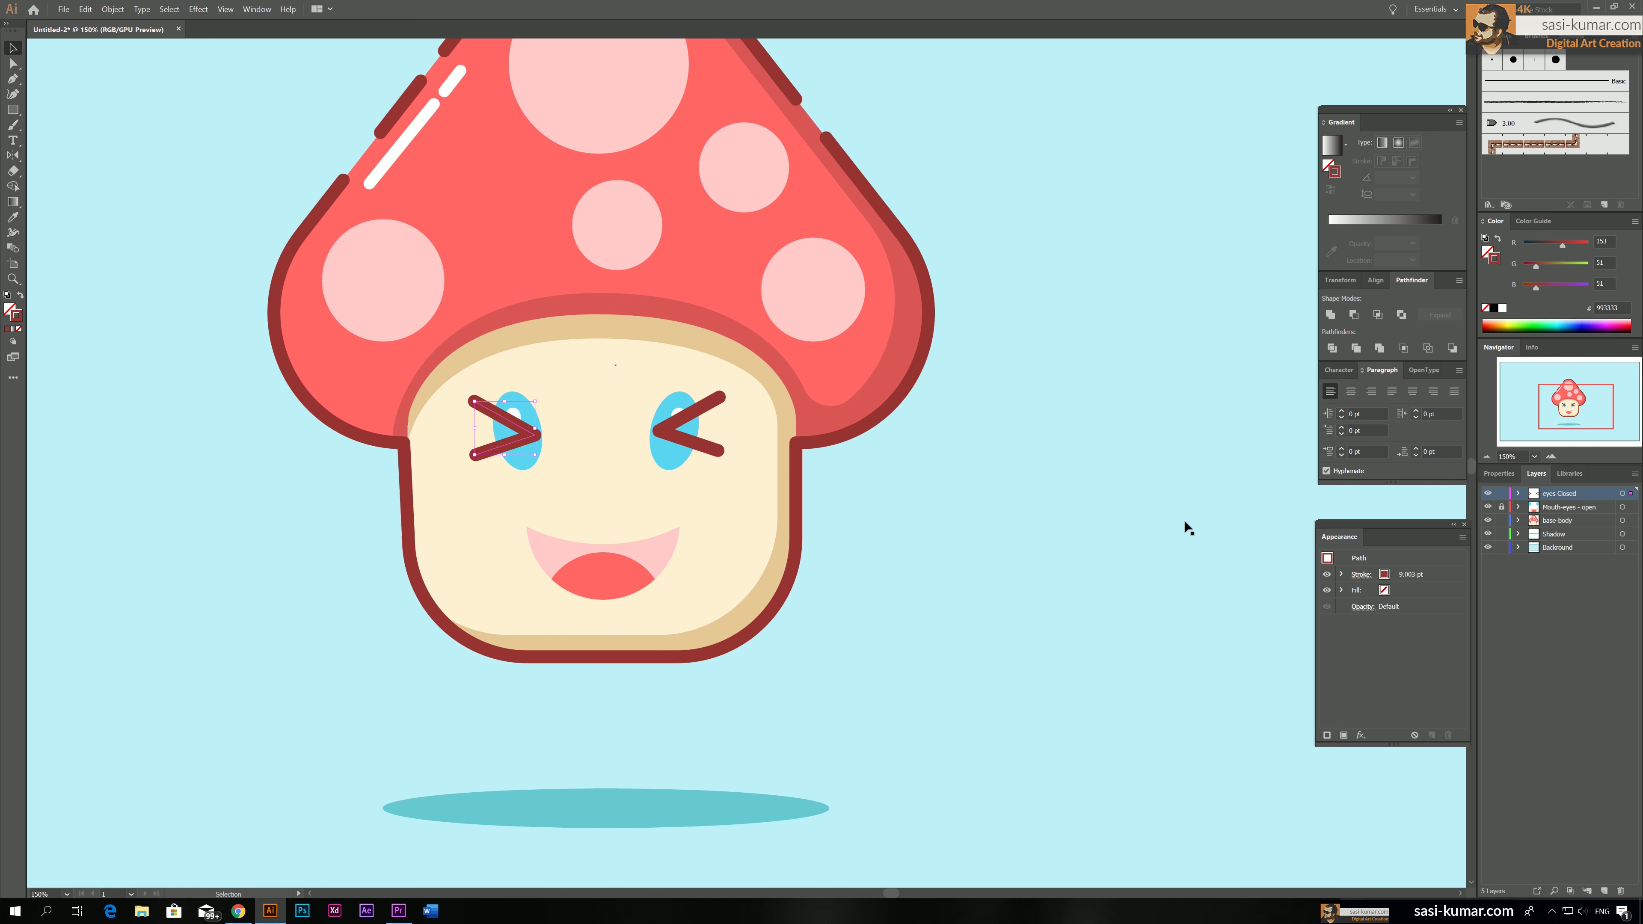
Toggle the eyes Closed layer's visibility to compare the open and closed expressions
left_click(1489, 495)
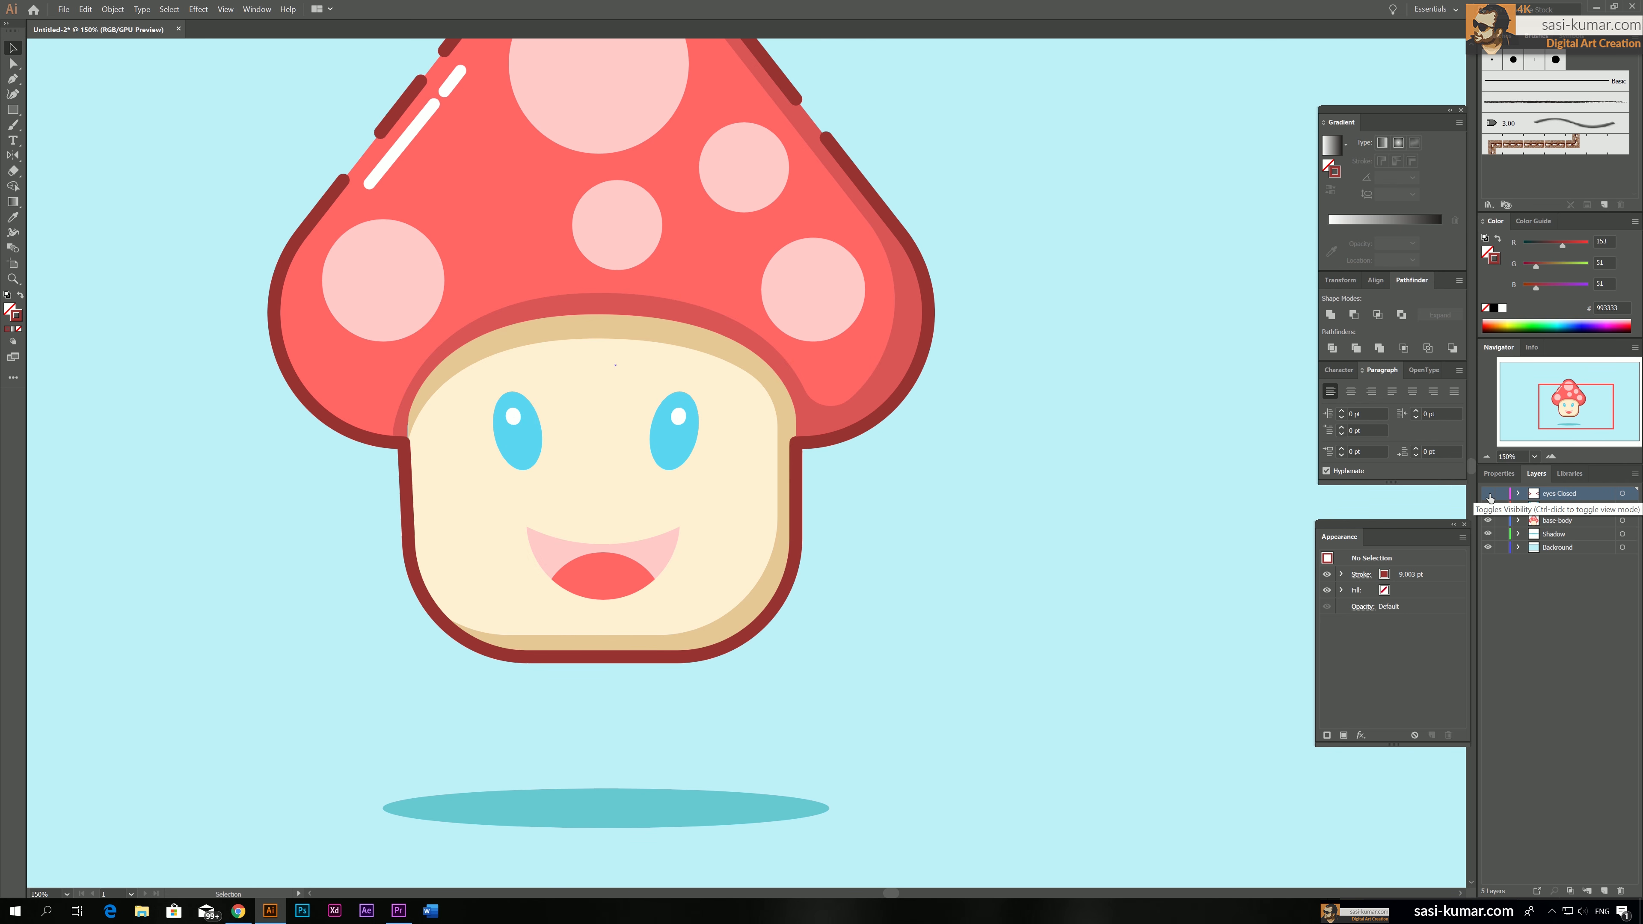
left_click(1489, 494)
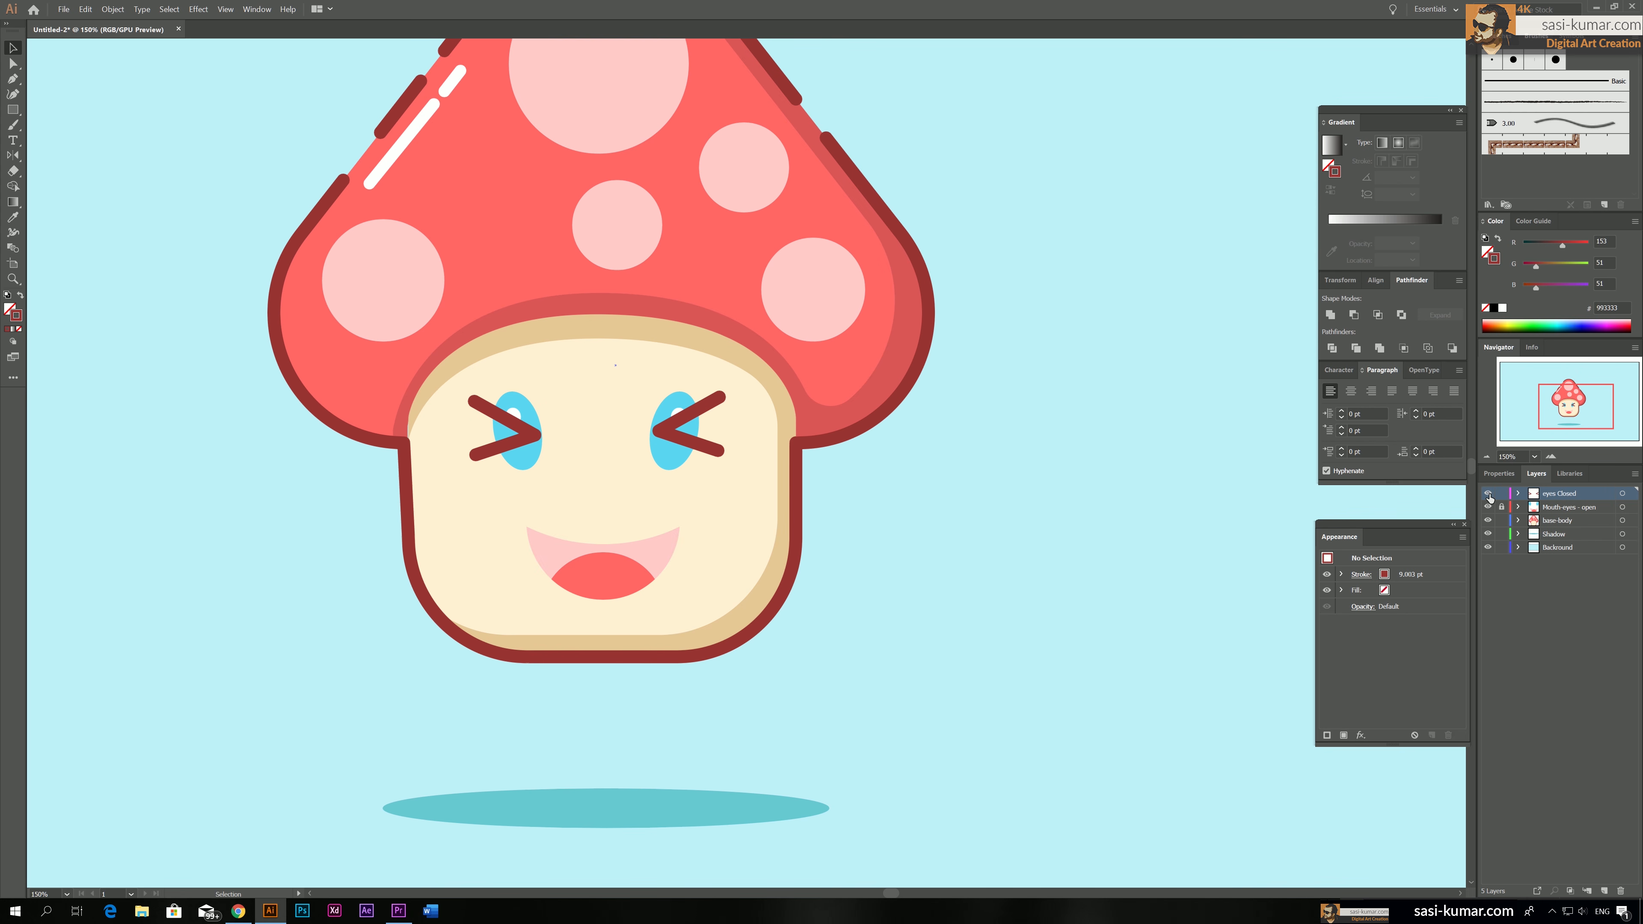
left_click(1489, 495)
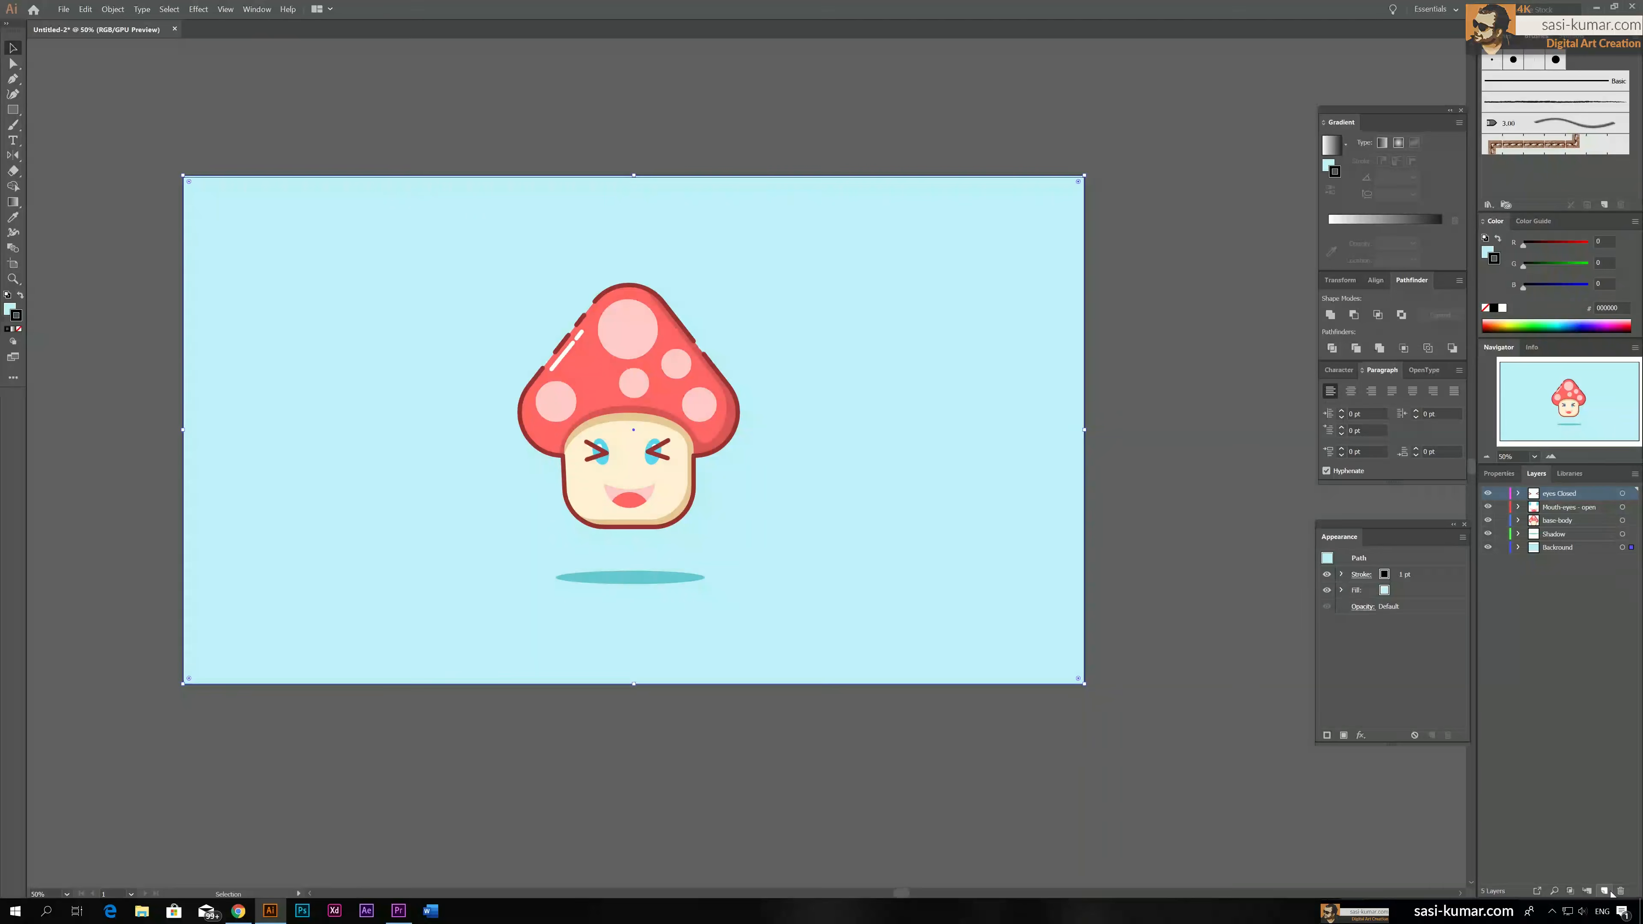
Add a new layer named circles above the eyes Closed layer
left_click(1604, 891)
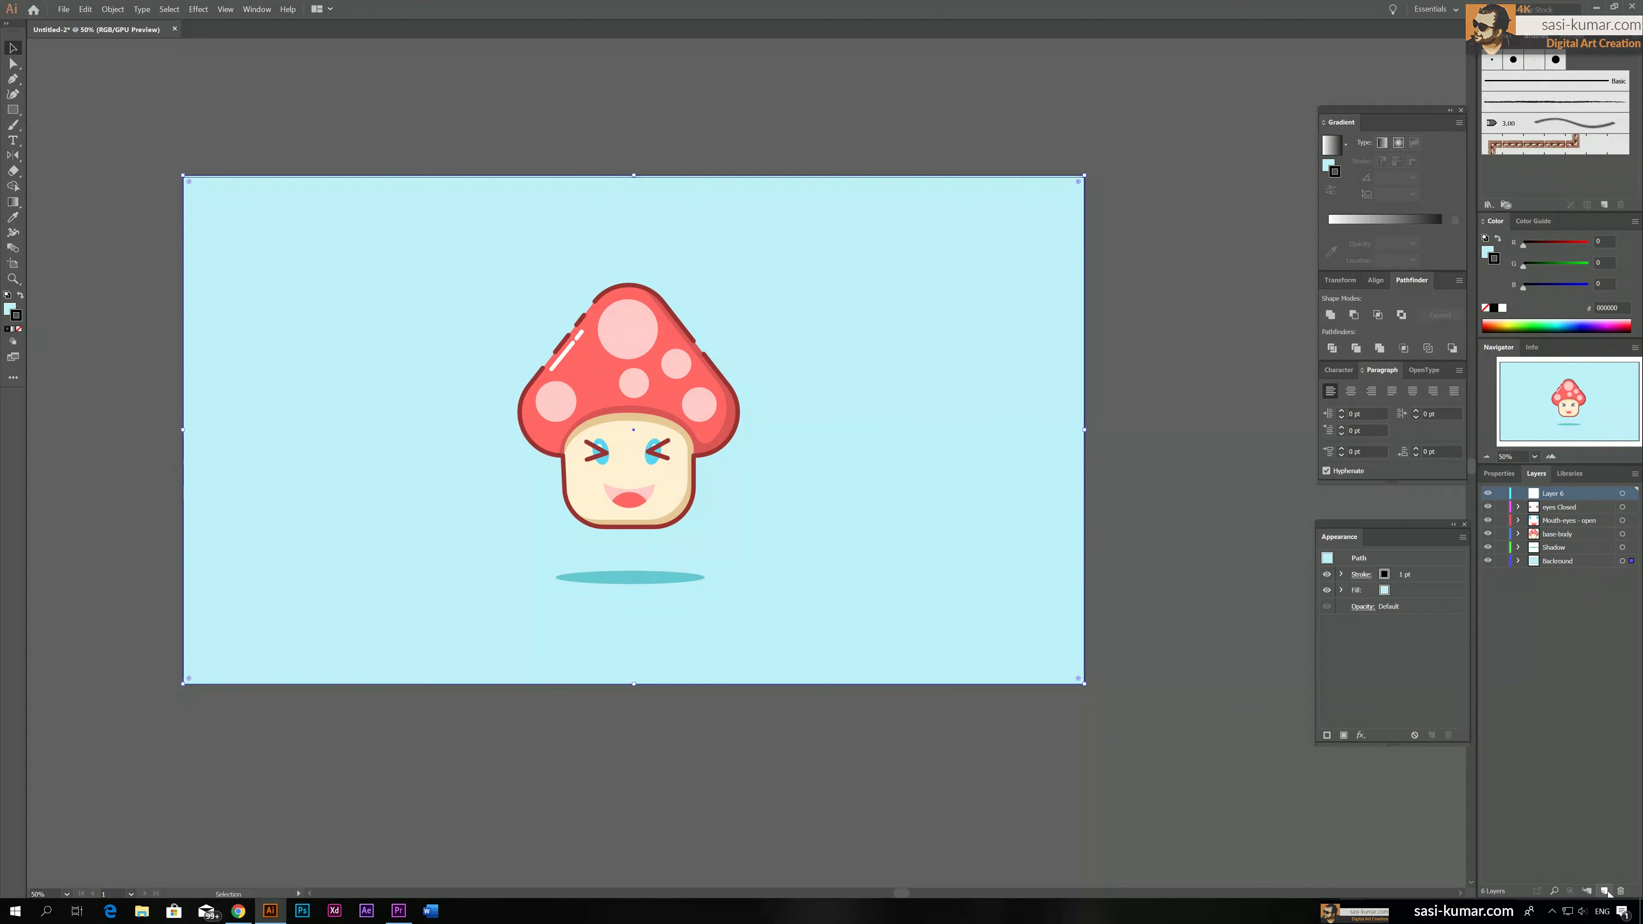
double_click(1552, 494)
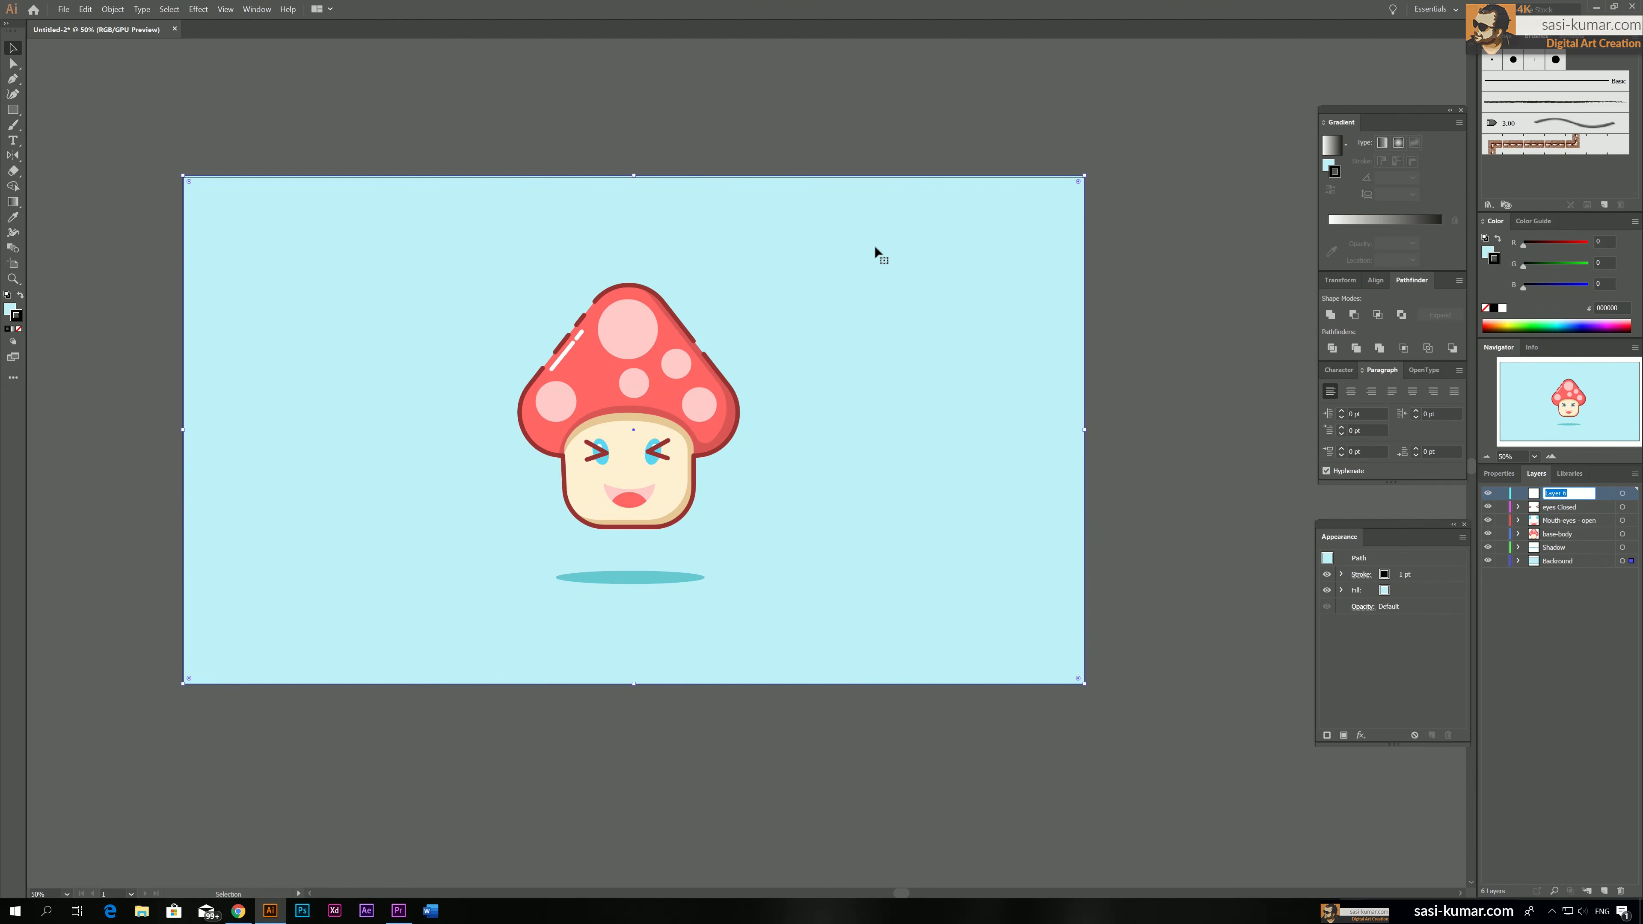
type("circles")
key("Return")
Draw four small circles scattered around the mushroom, two on each side, with the Ellipse tool
left_click_drag(12, 110, 51, 126)
left_click_drag(488, 287, 505, 296)
left_click_drag(721, 289, 722, 290)
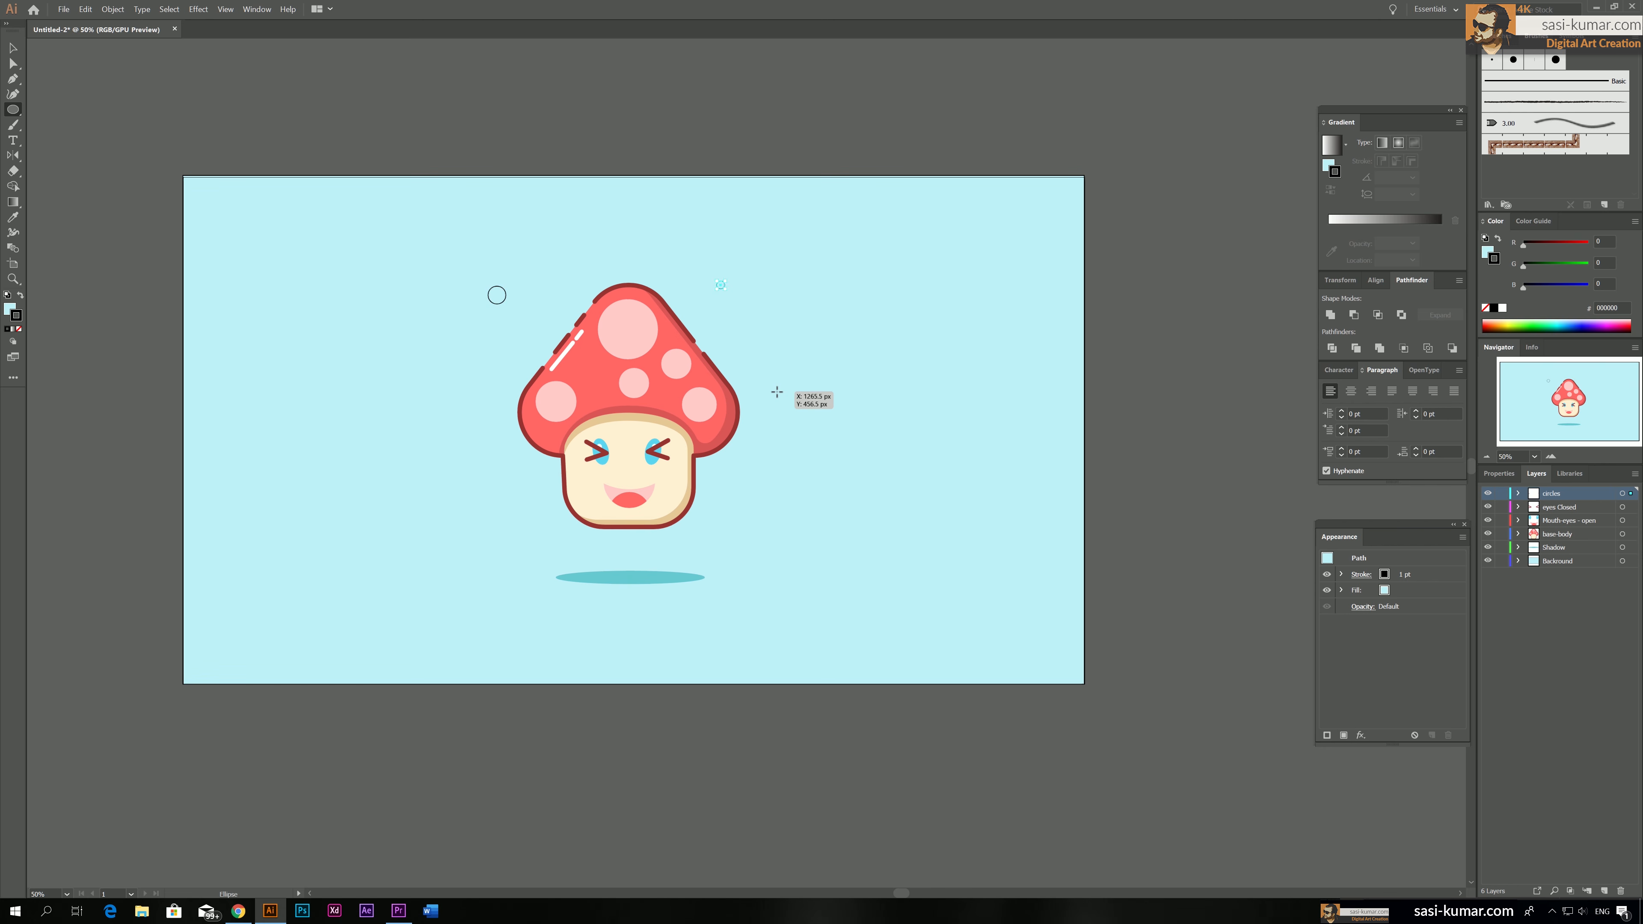
left_click_drag(780, 387, 785, 392)
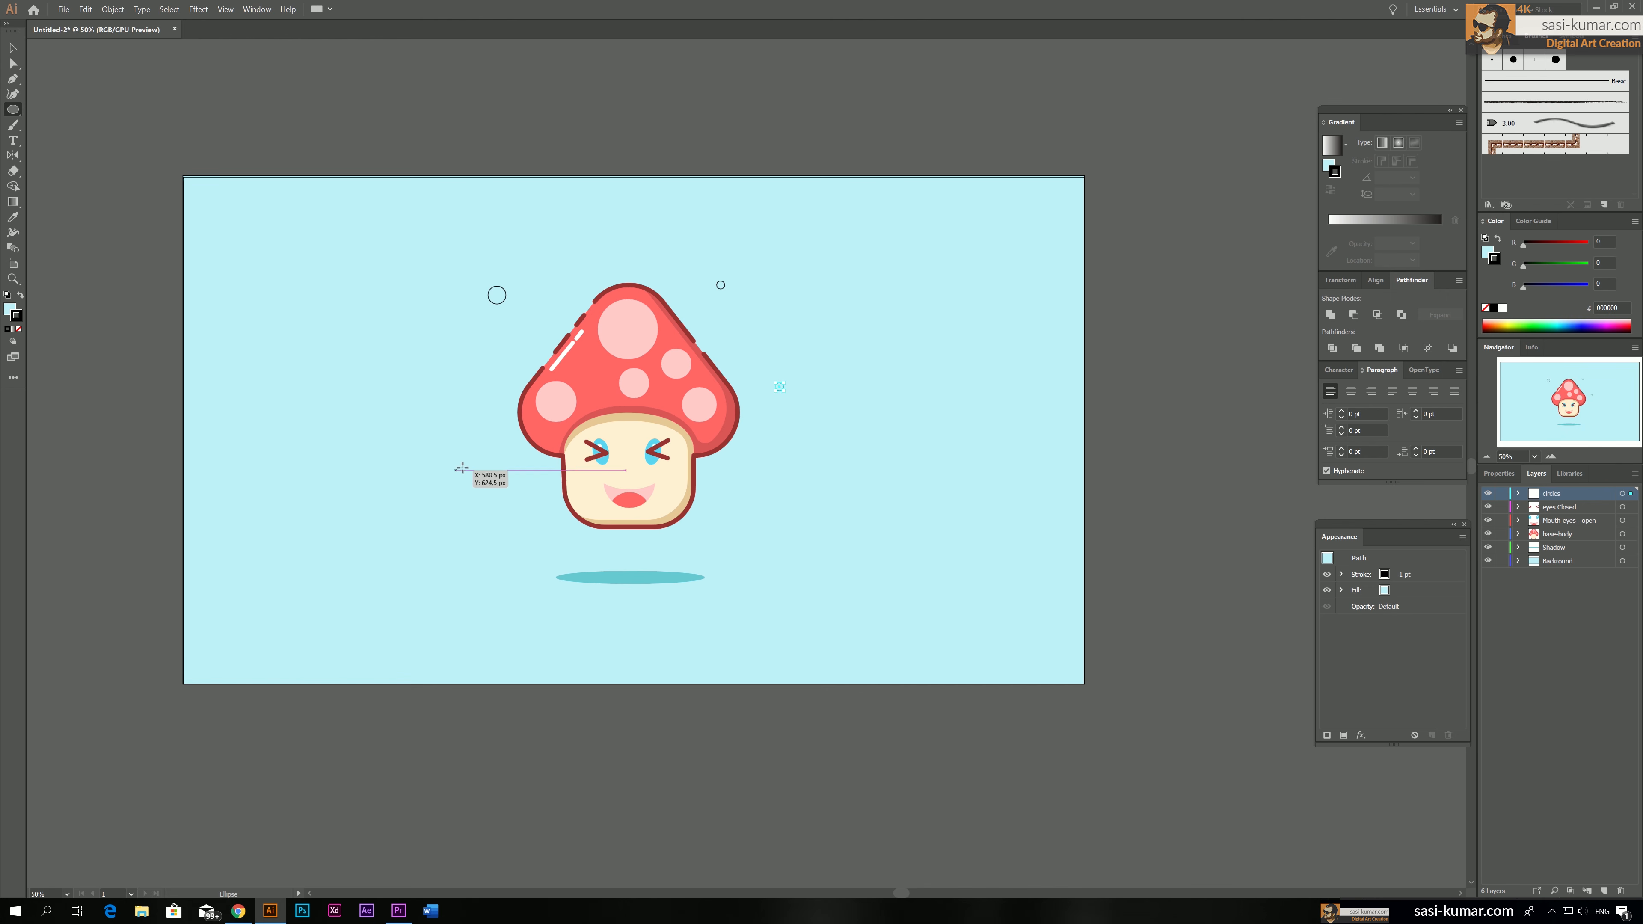
key("v")
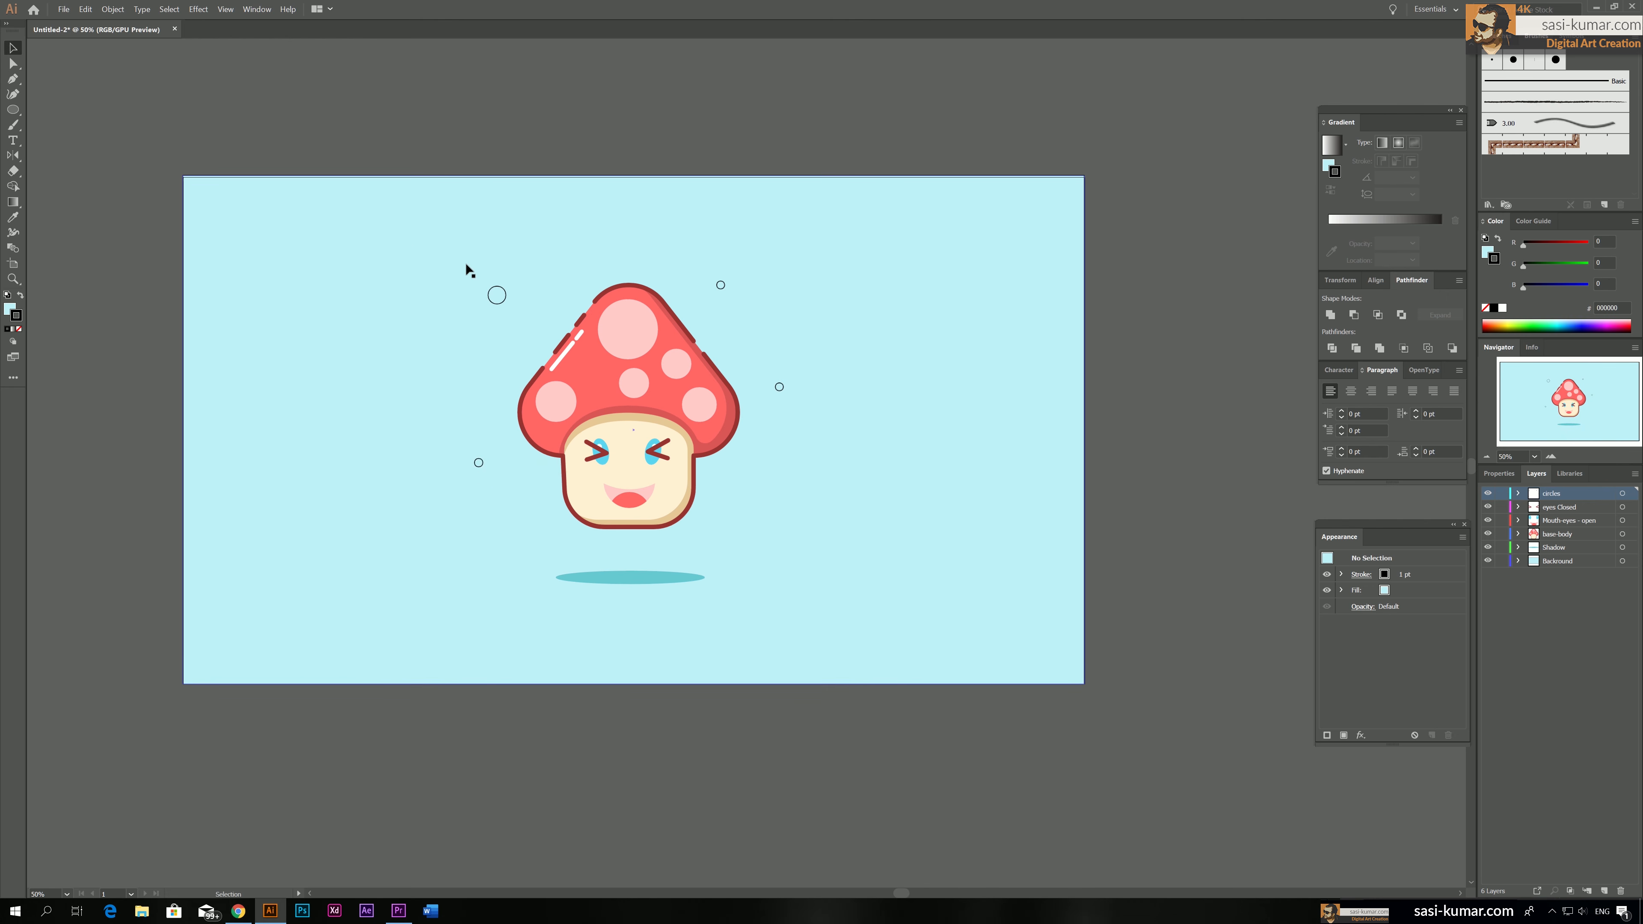
Undo the accidental background move and lock the Backround layer
left_click_drag(466, 262, 515, 314)
key("ctrl+z")
left_click(1502, 560)
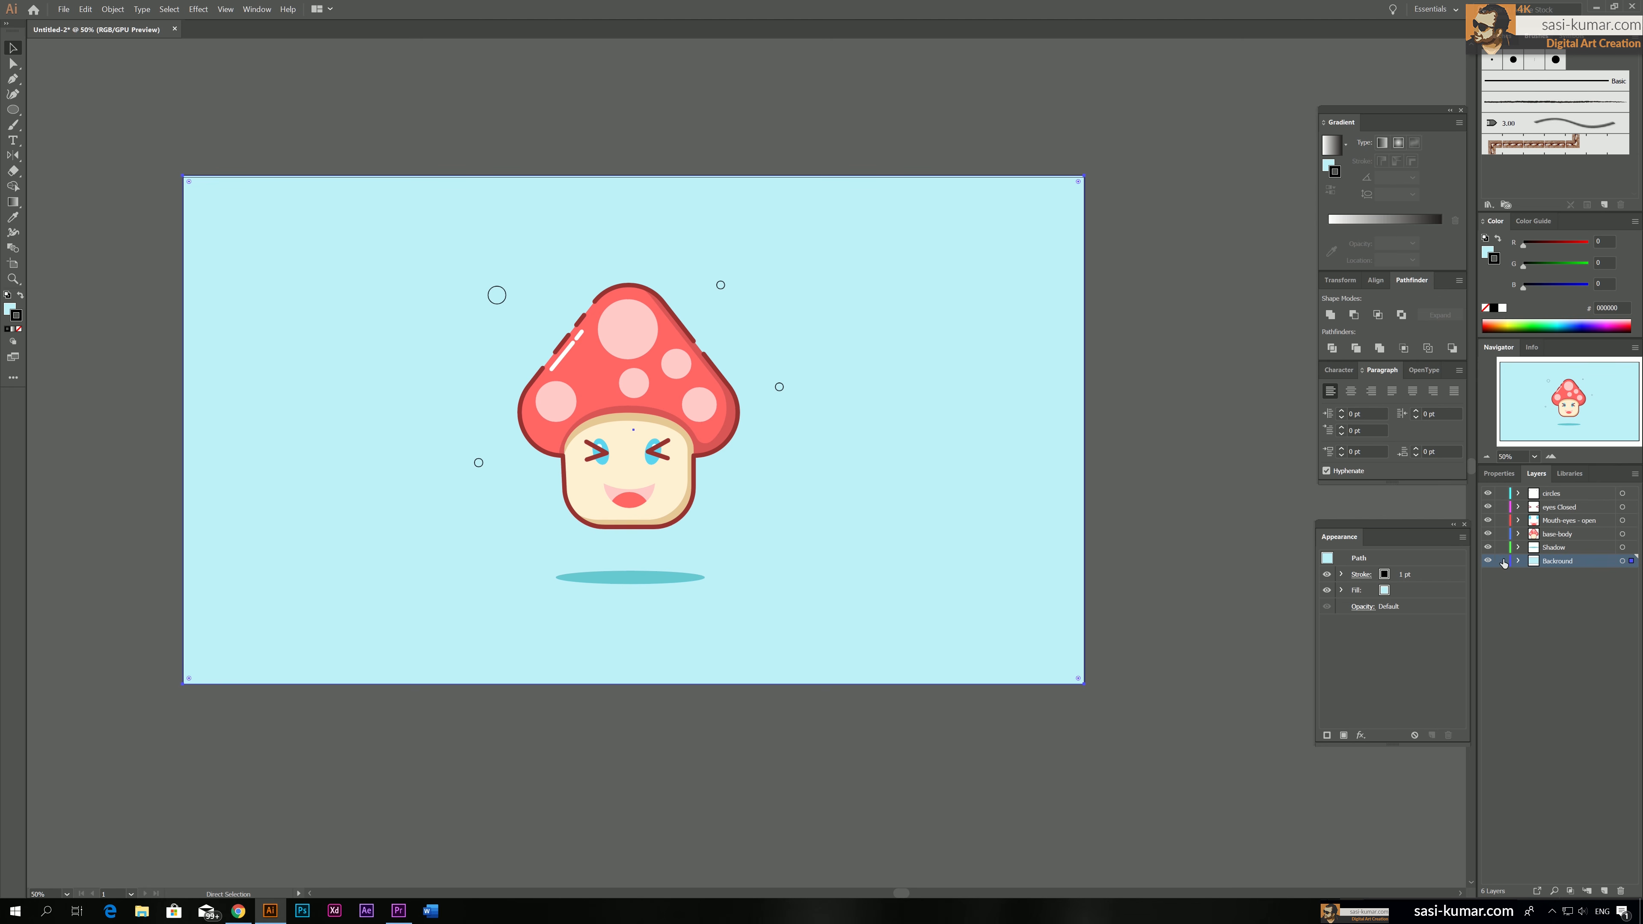
Fill the small circle at the mushroom's upper left with red ed1c24 and remove its stroke
left_click(498, 297)
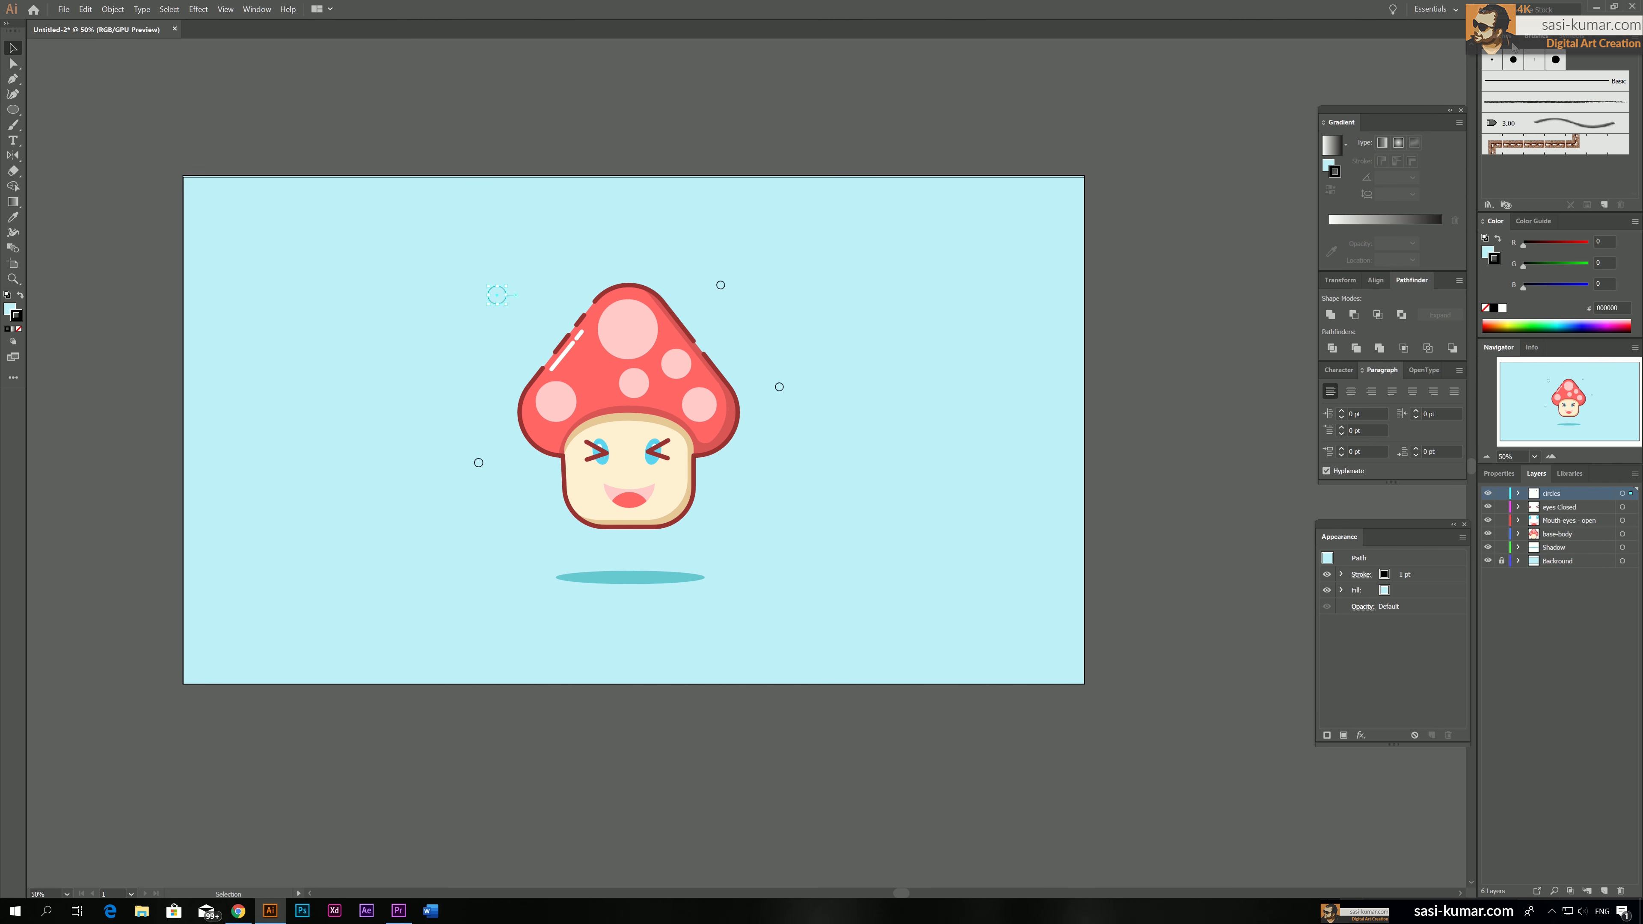
left_click(1507, 39)
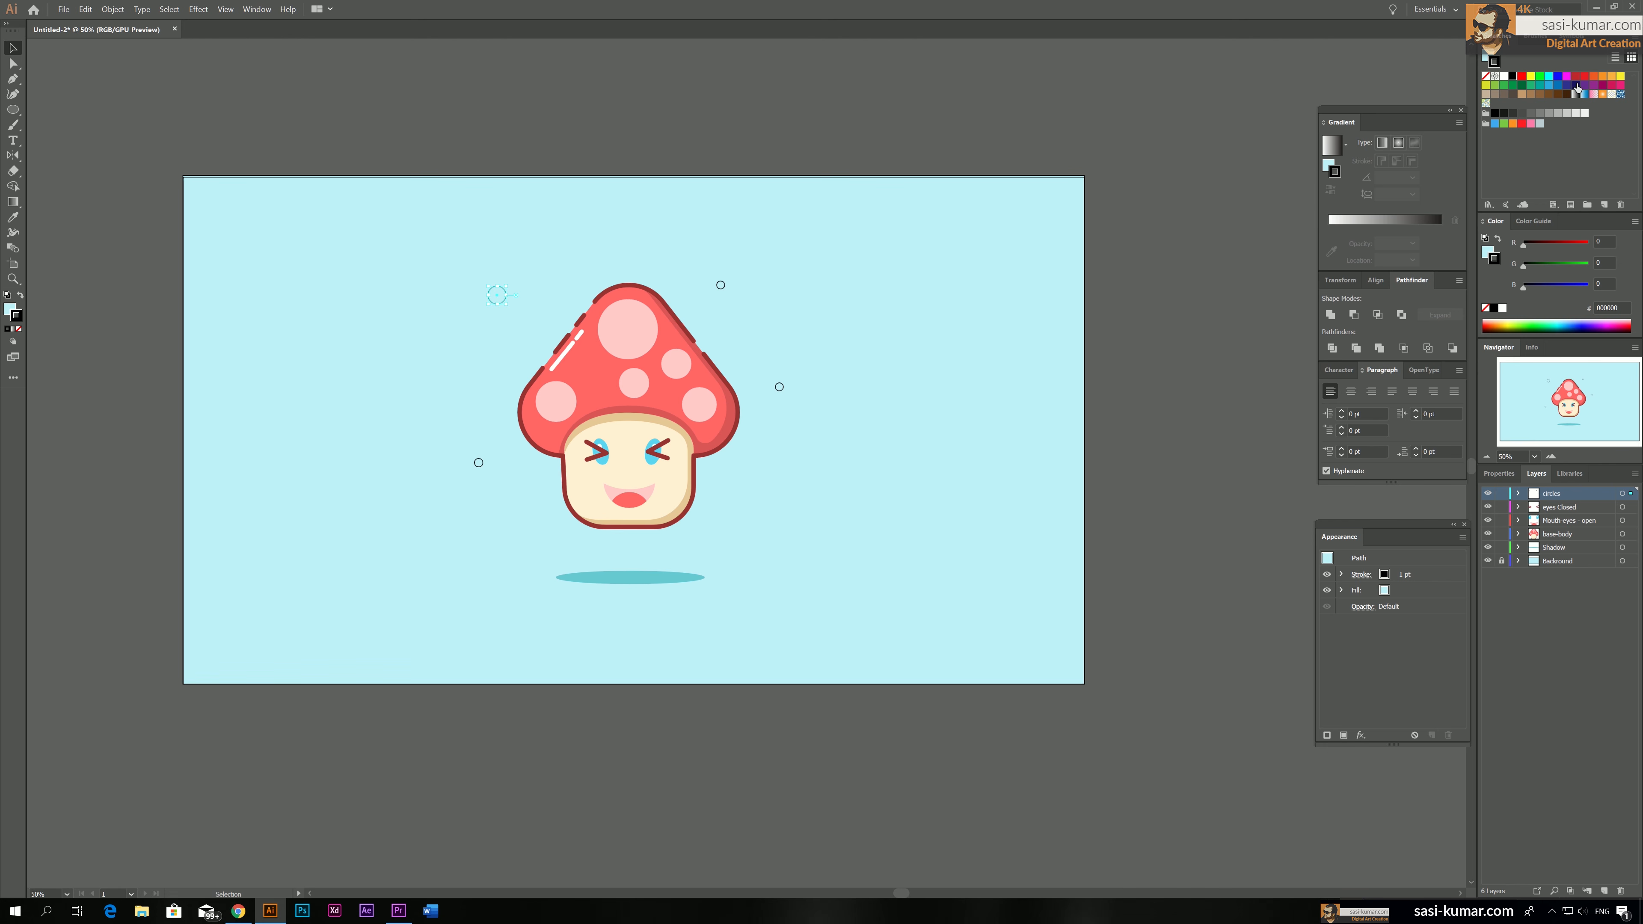
left_click(1585, 78)
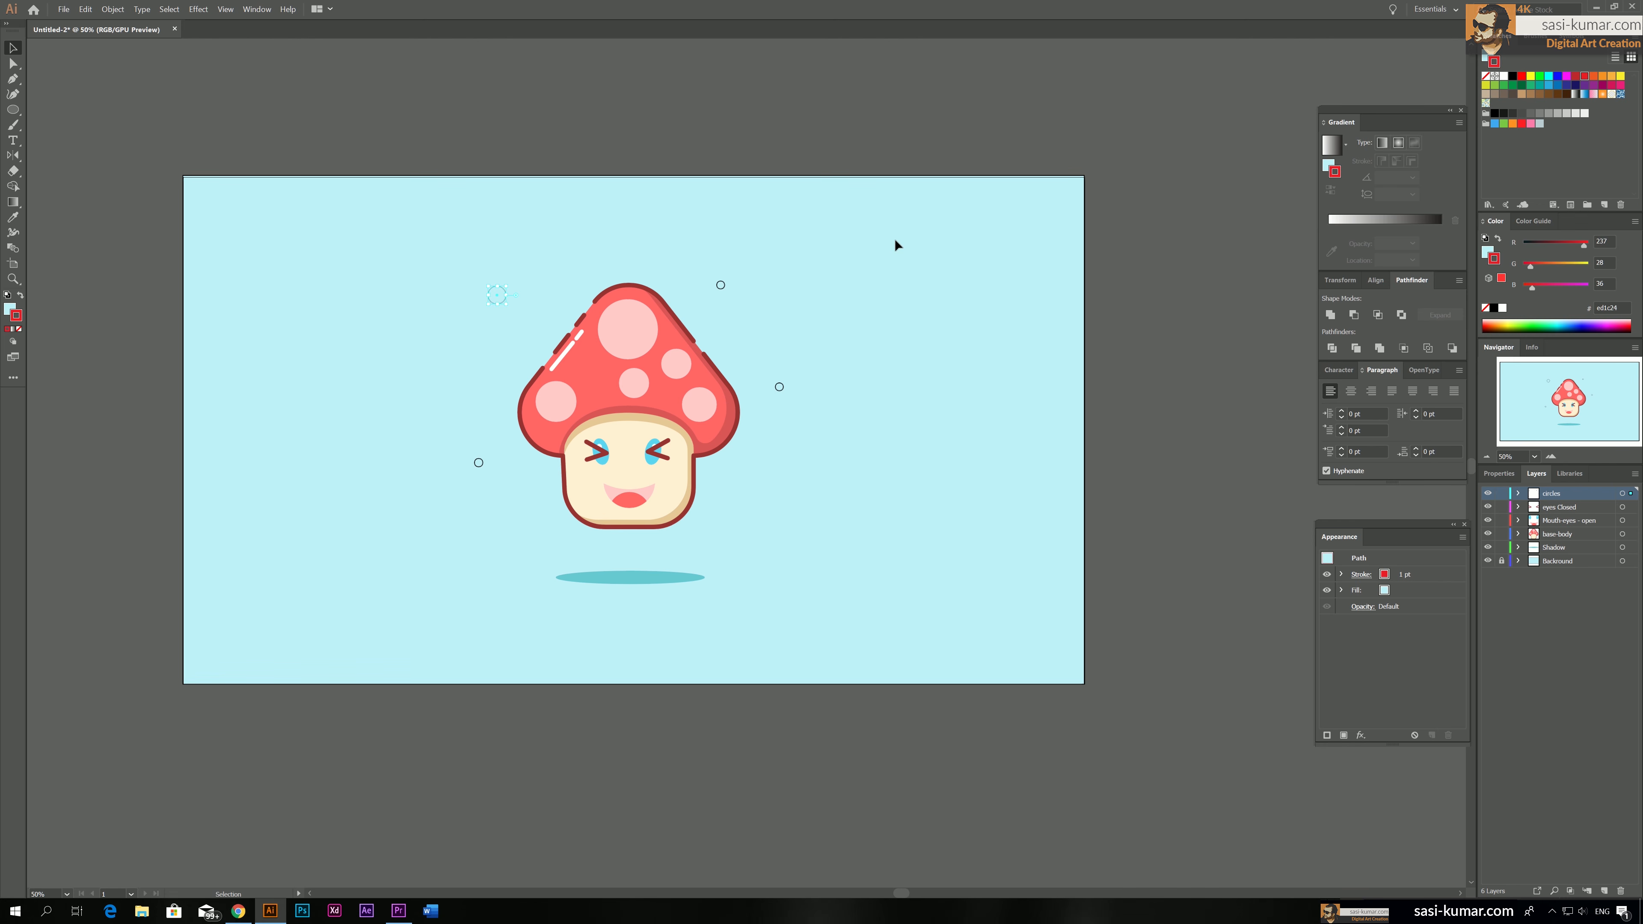
left_click(20, 296)
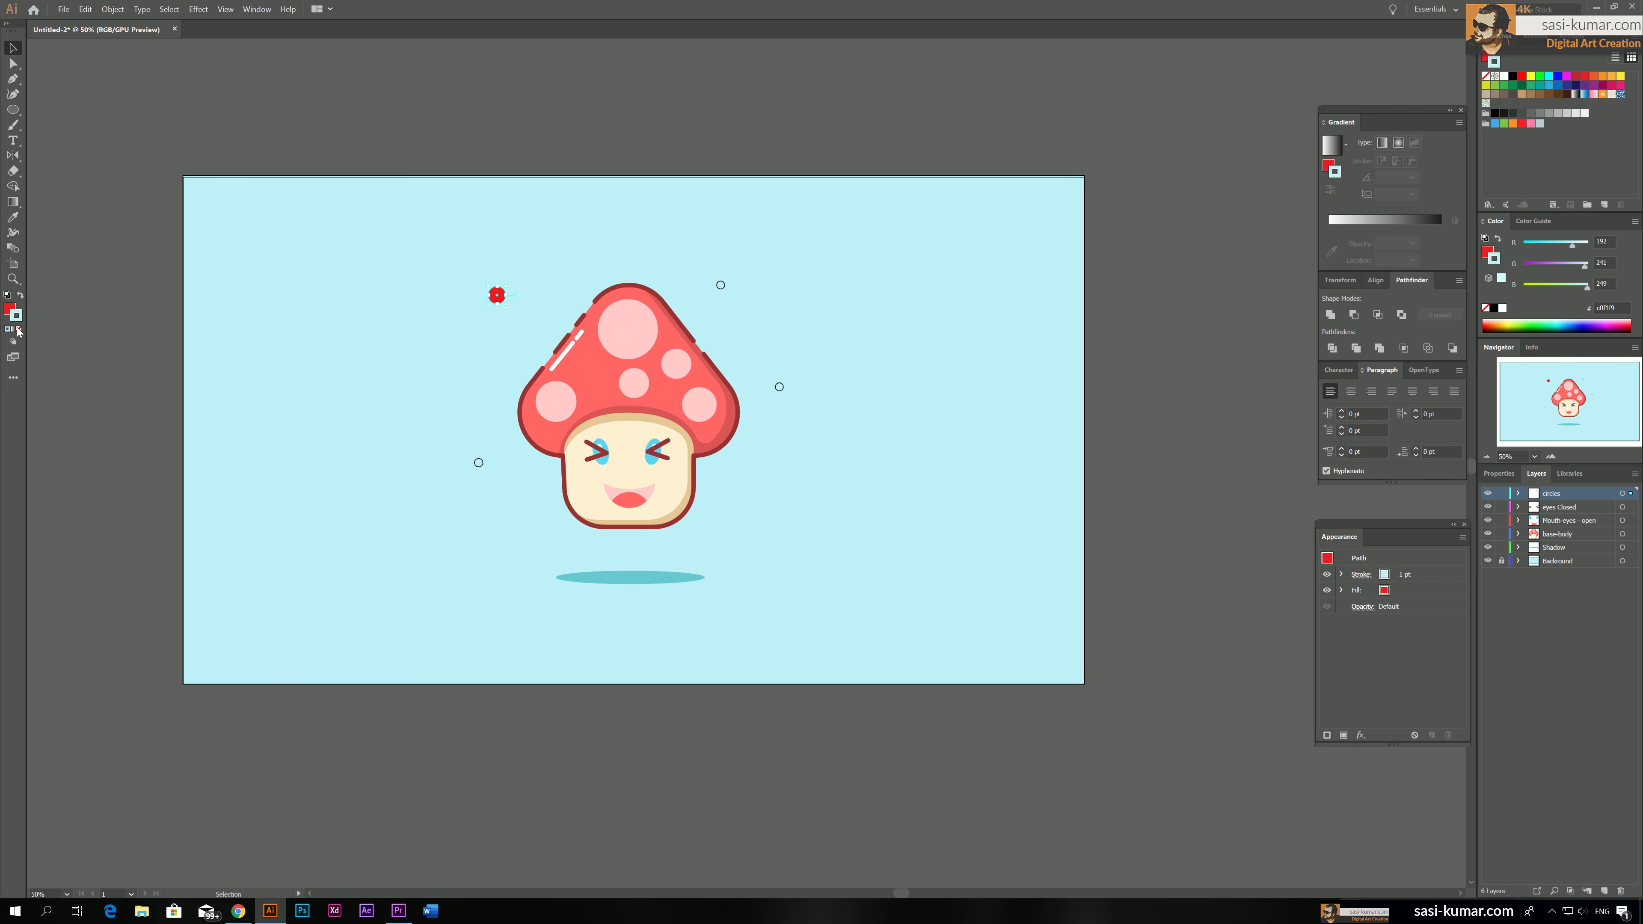
left_click(17, 330)
left_click(763, 338)
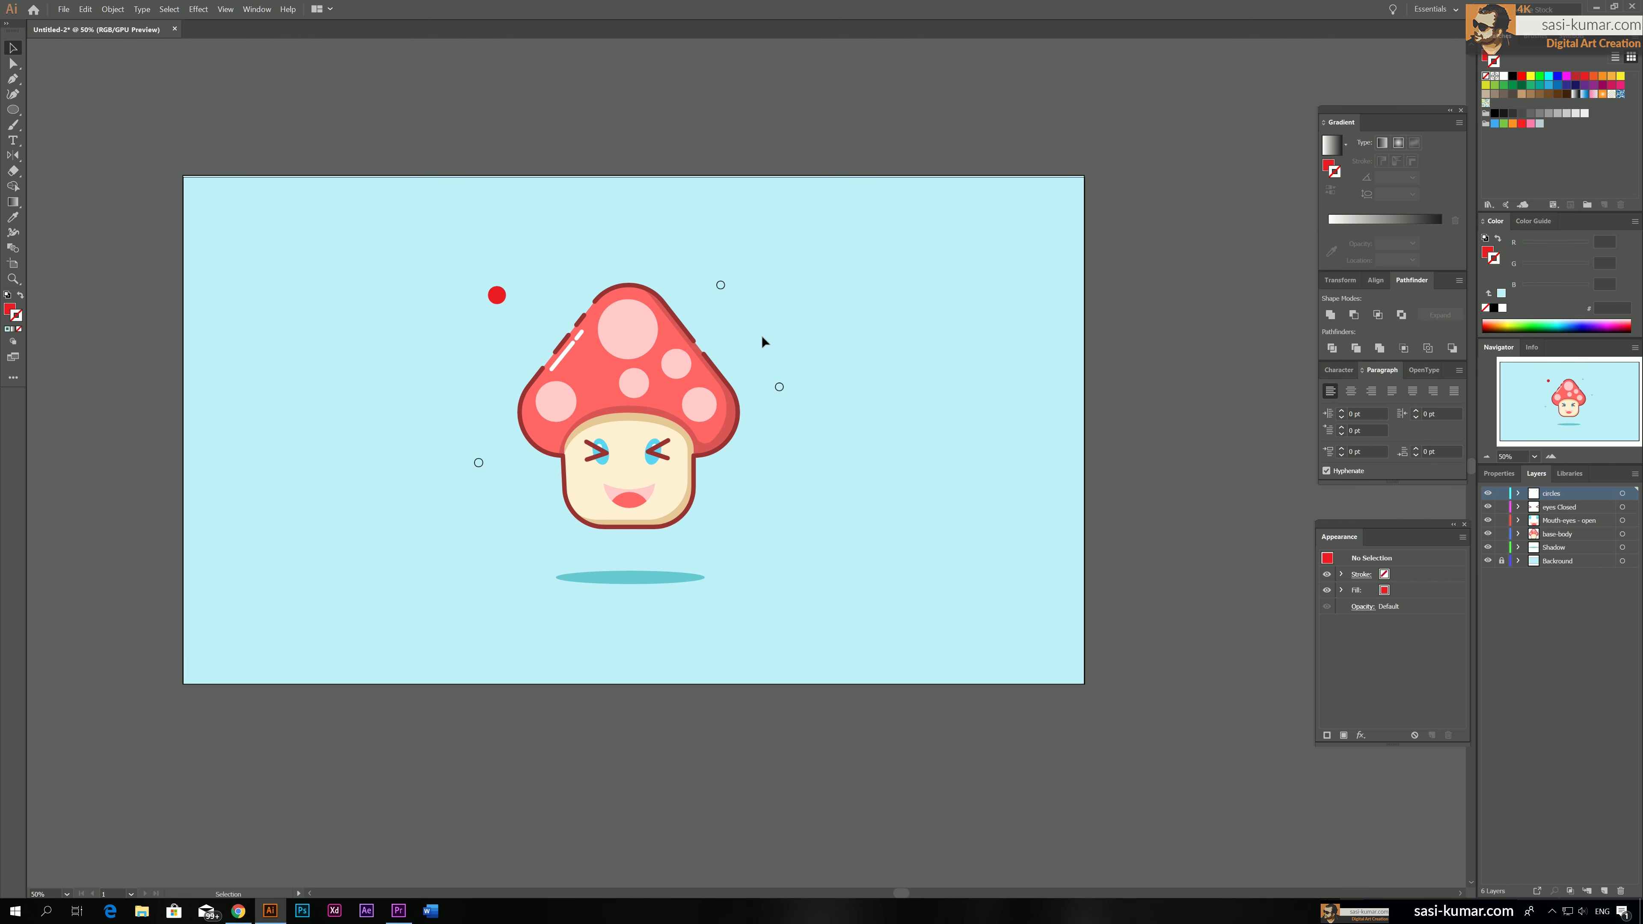
Fill the small circle at the mushroom's upper right with orange fbb03b and remove its stroke
left_click(719, 295)
left_click(1603, 76)
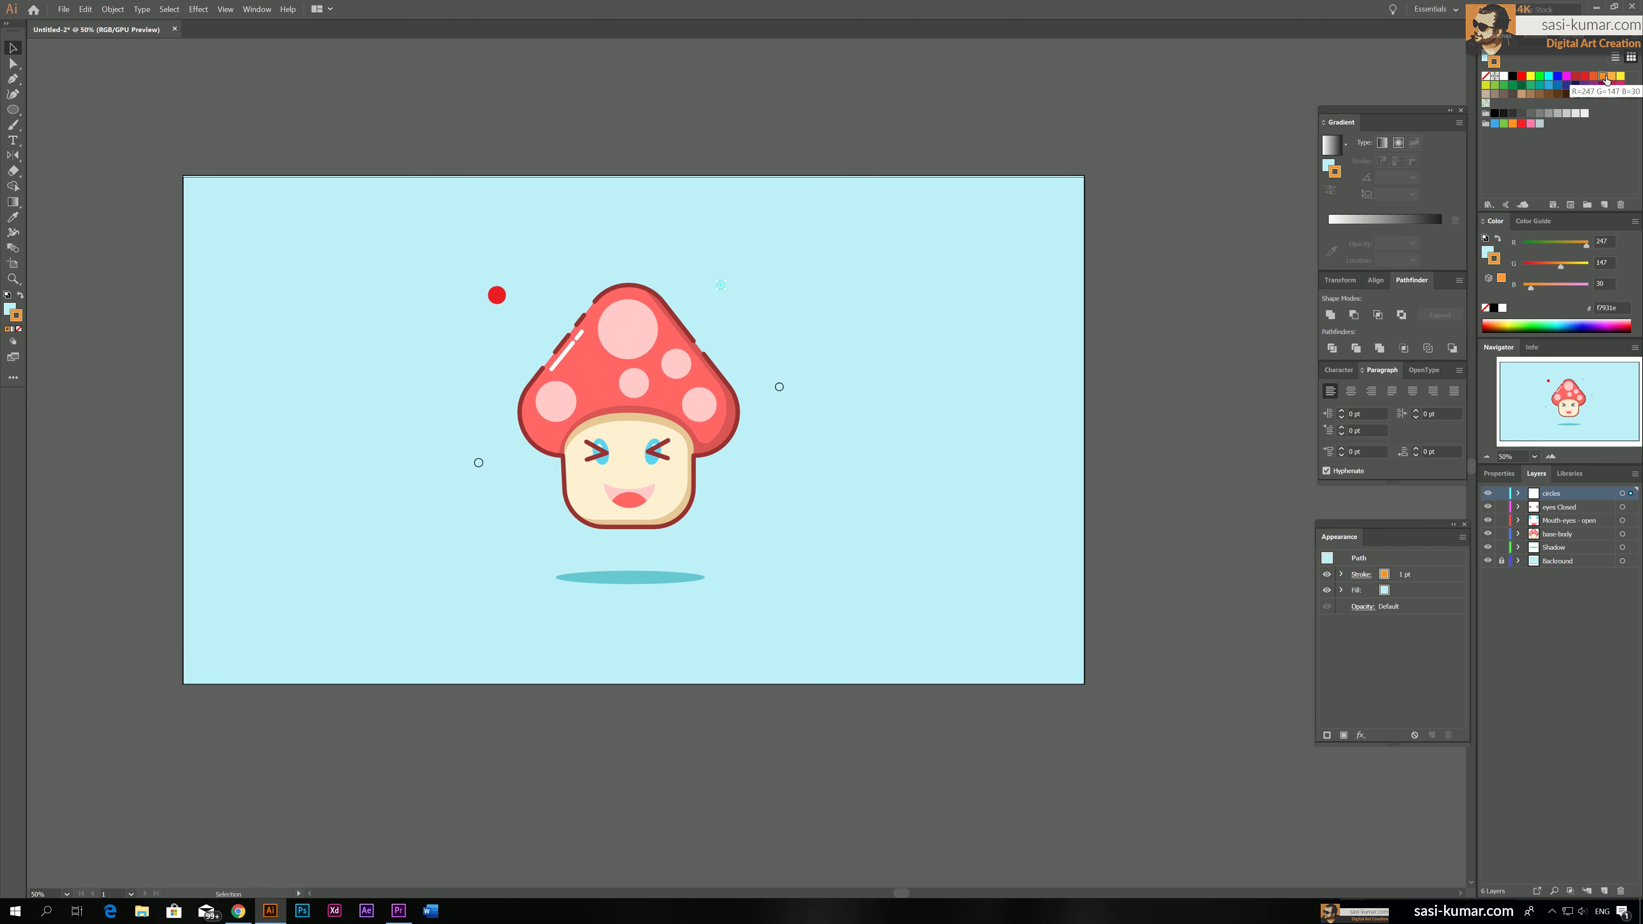
left_click(1611, 77)
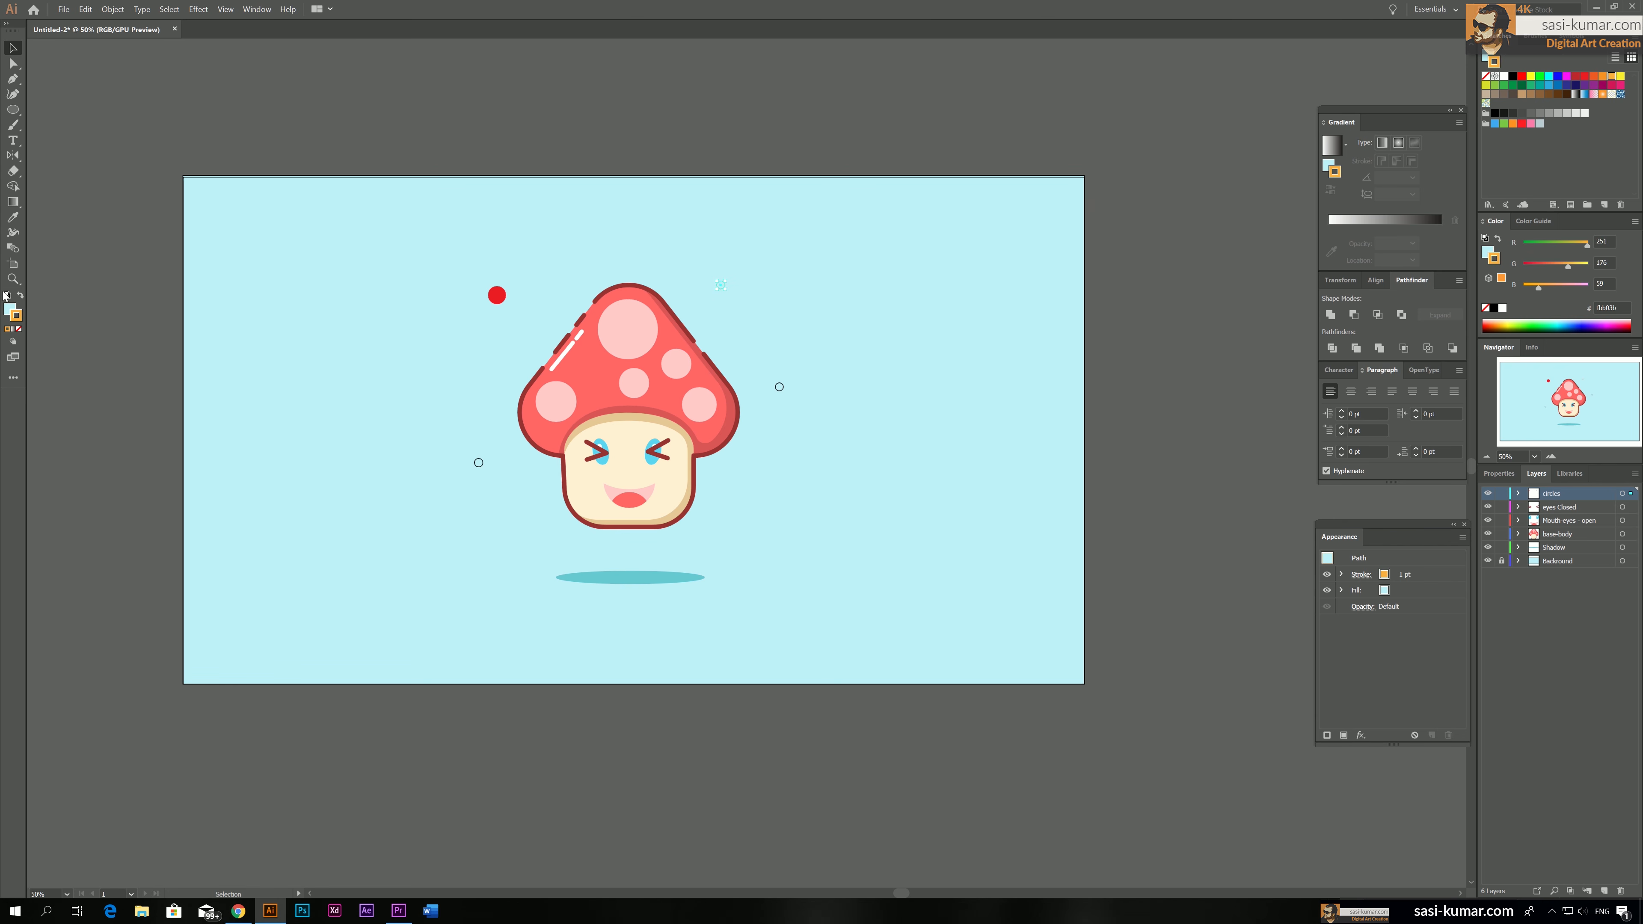
left_click(21, 296)
left_click(18, 330)
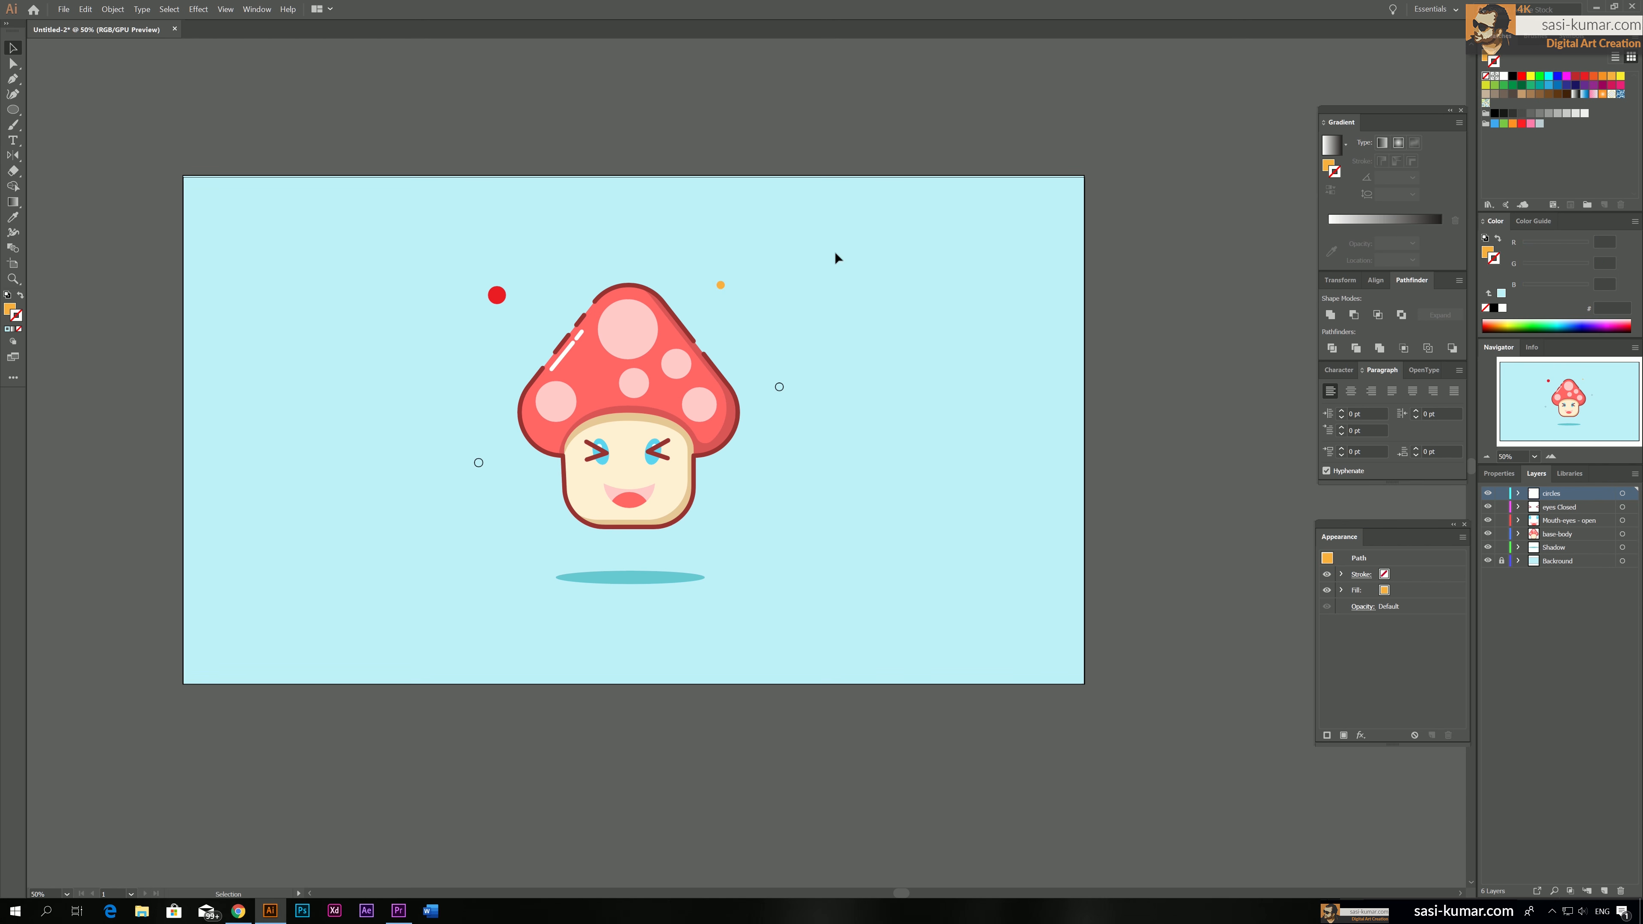
Fill the small circle on the mushroom's right side with green 00ff00 and remove its stroke
left_click(780, 387)
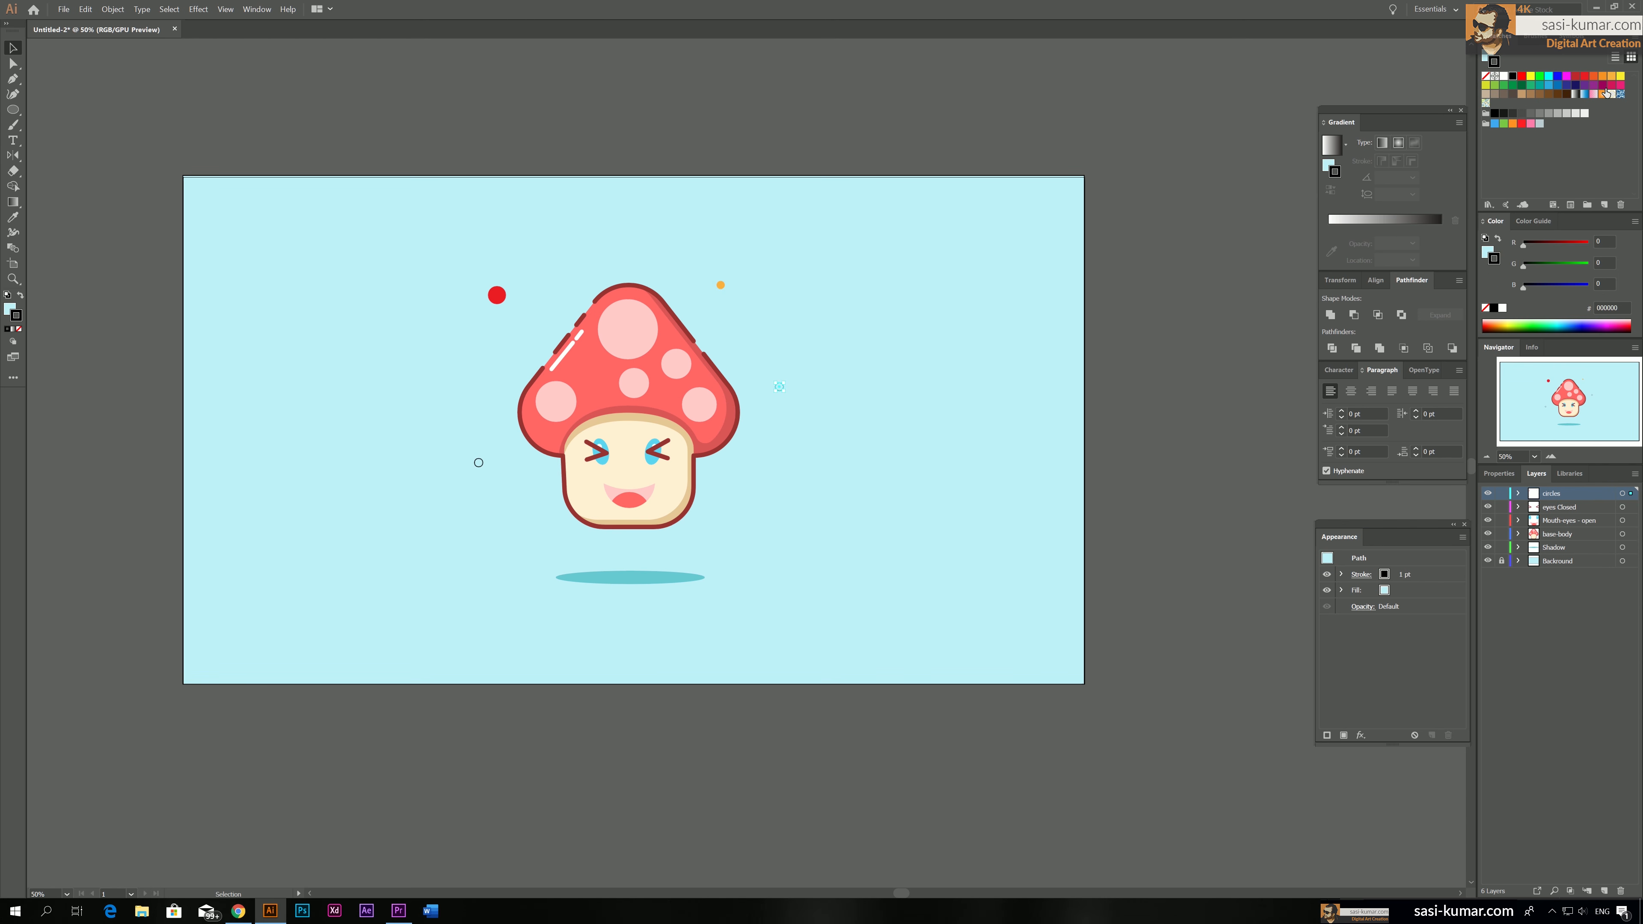
left_click(1541, 77)
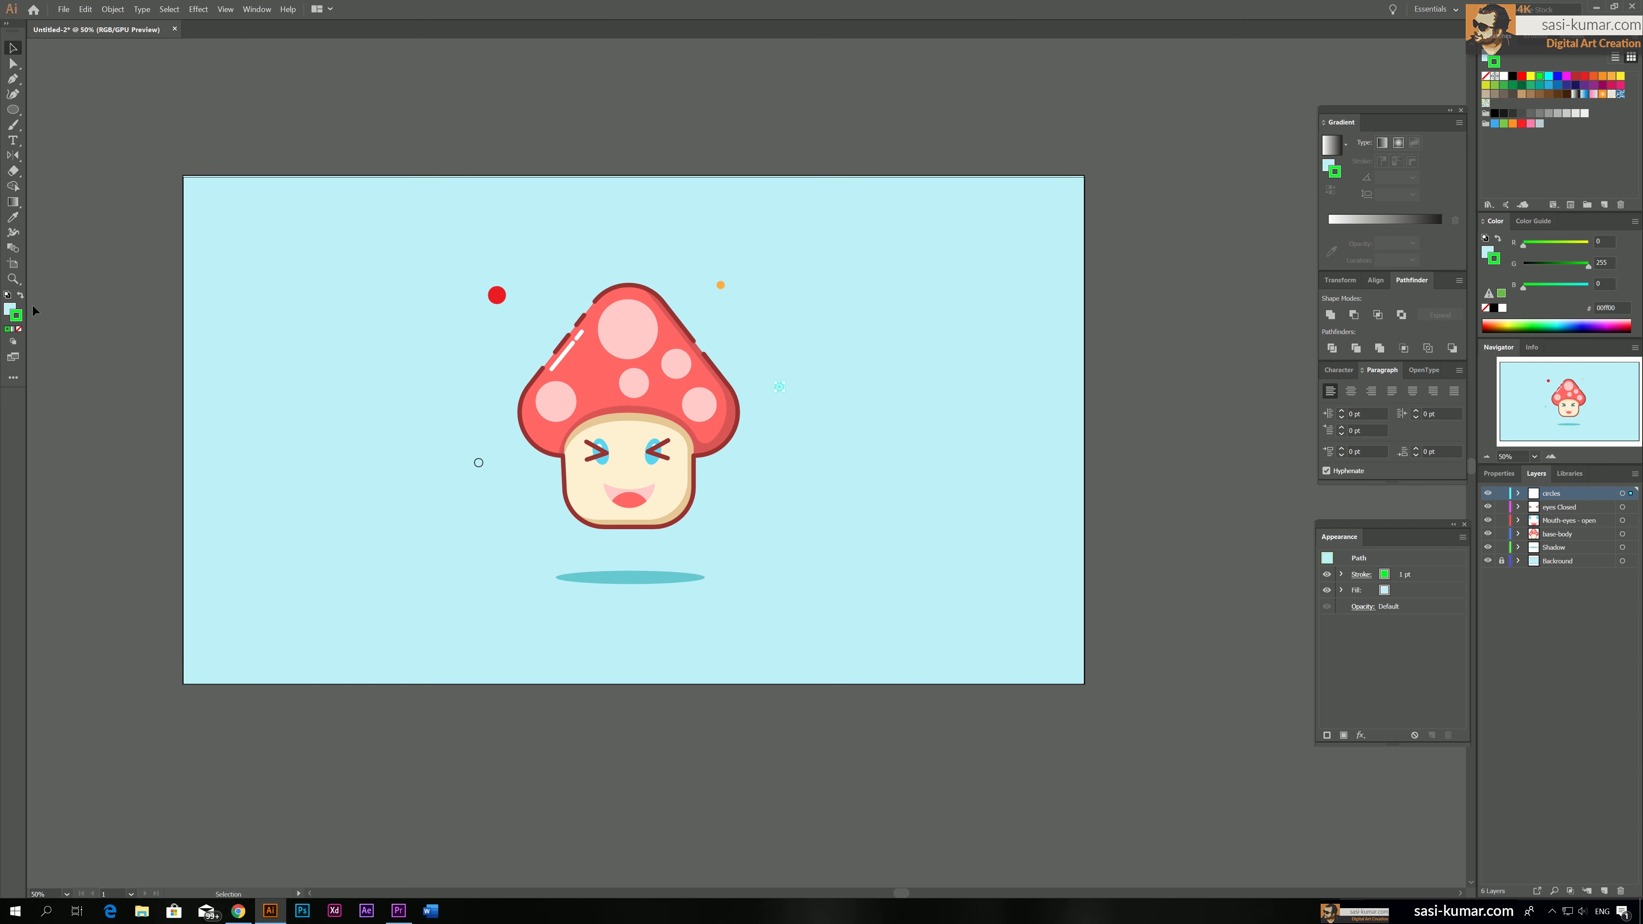
left_click(20, 295)
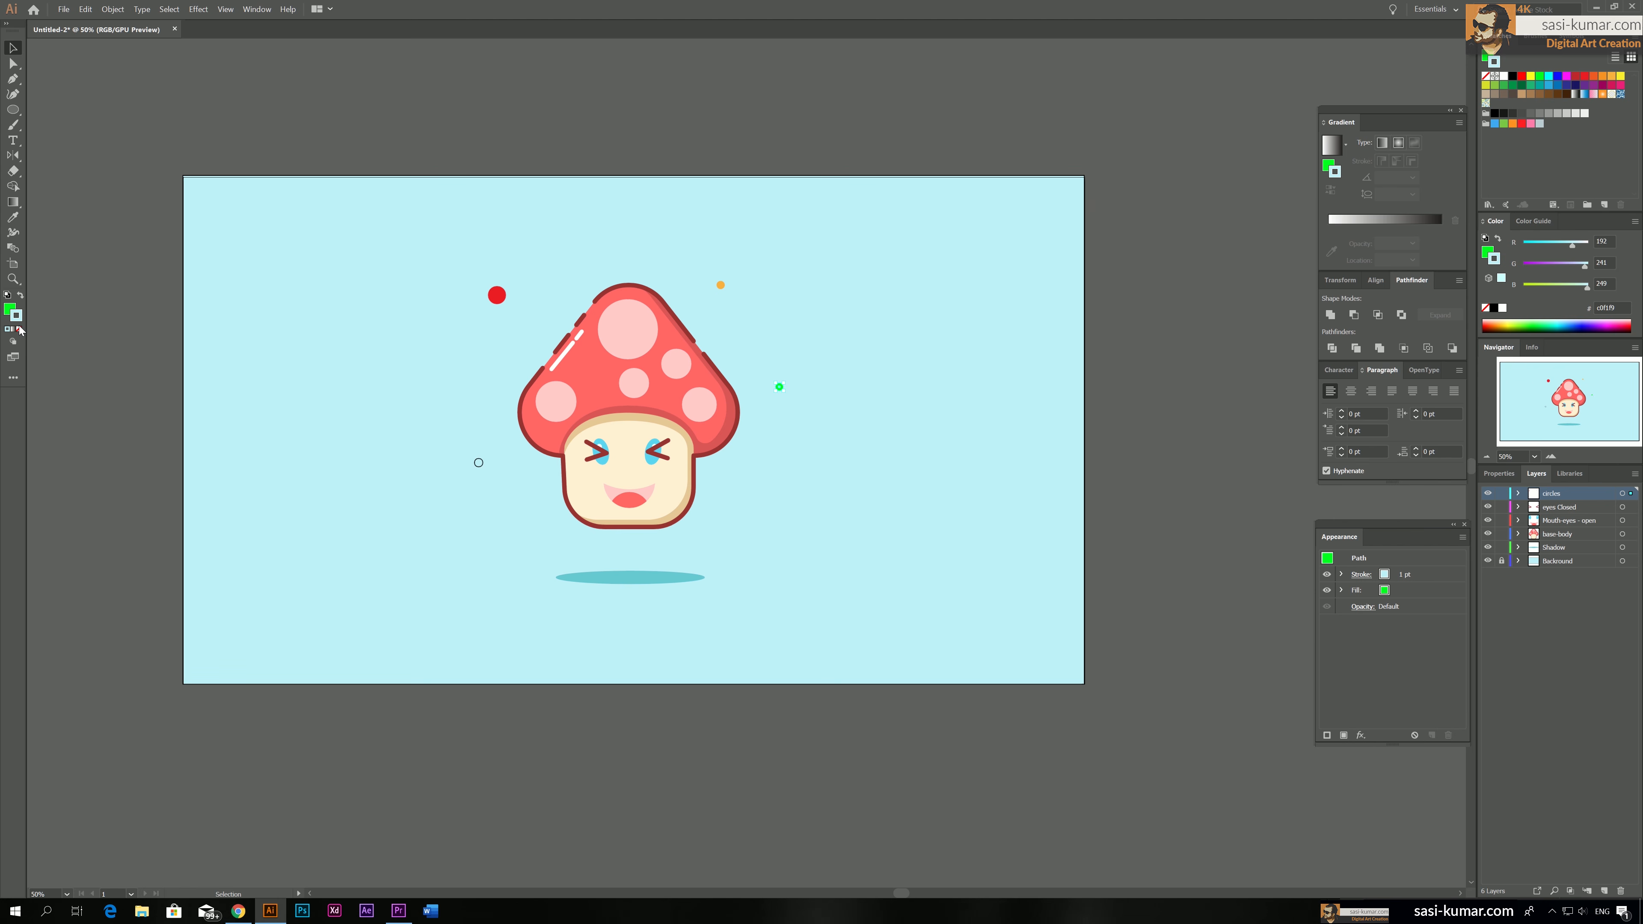
key("/")
left_click(792, 121)
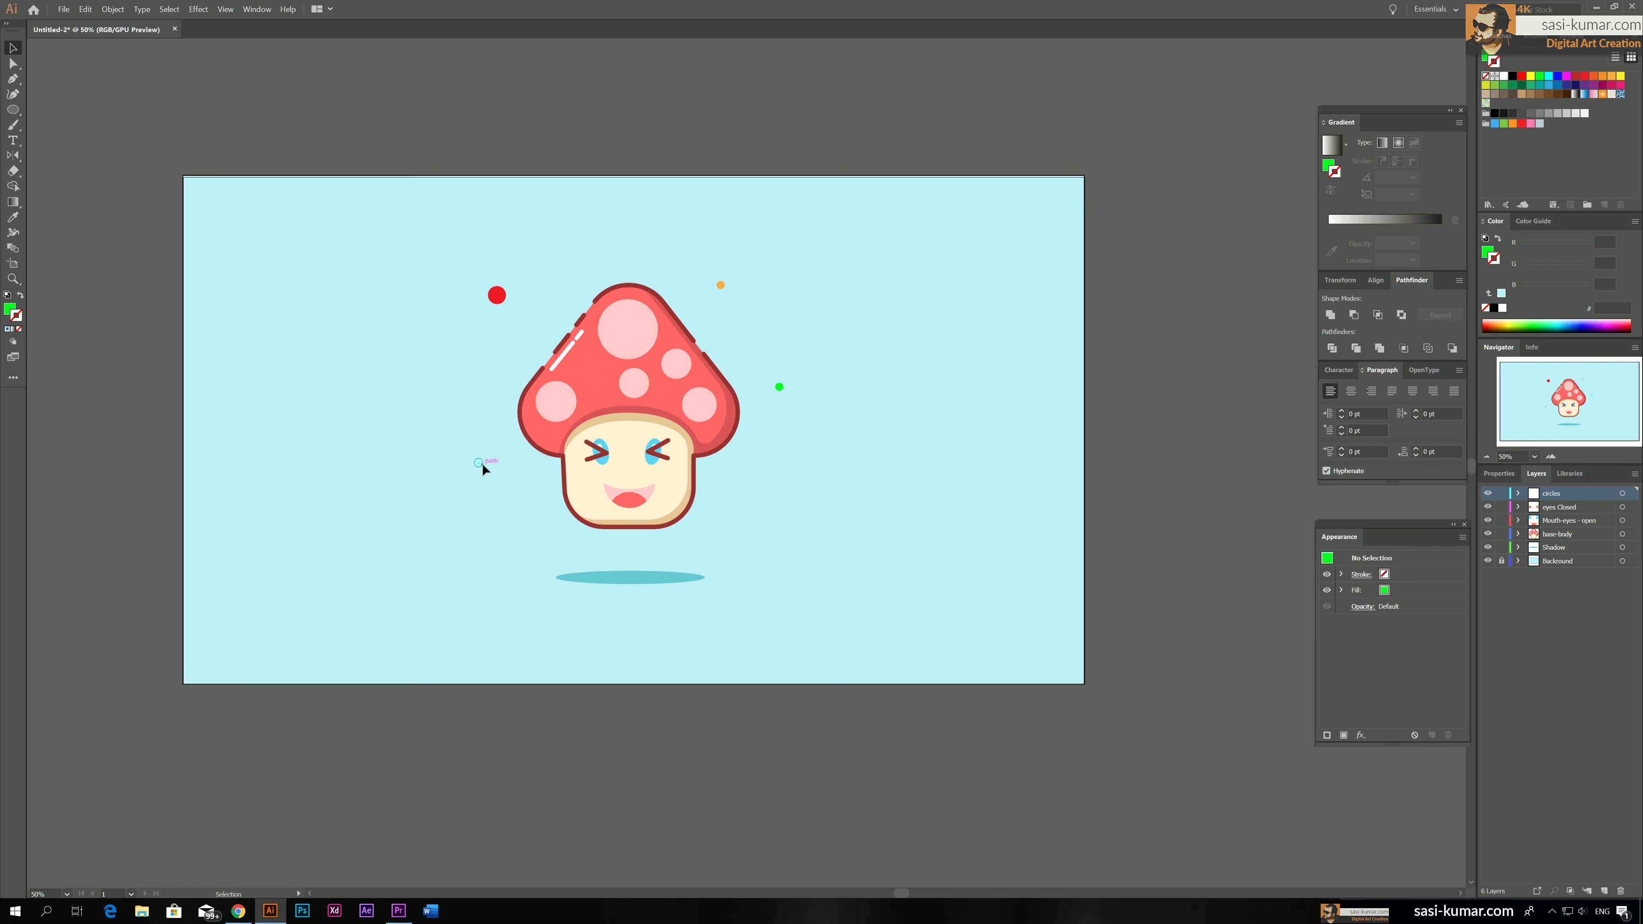
Fill the small circle at the mushroom's lower left with dark brown 603813 and remove its stroke
left_click(482, 463)
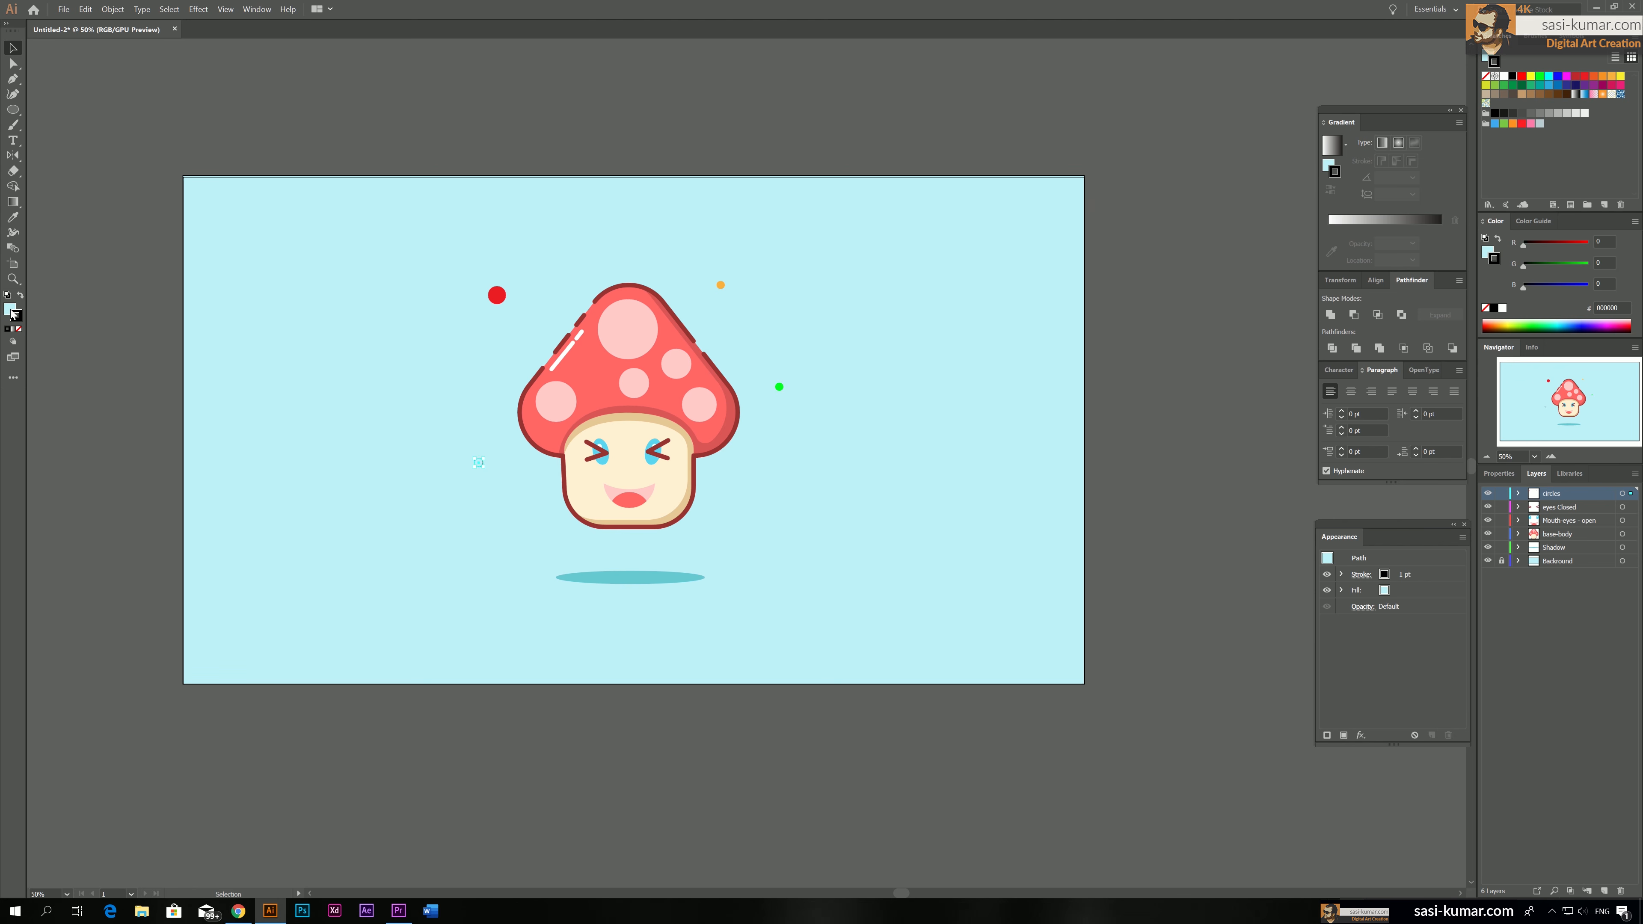
left_click(19, 328)
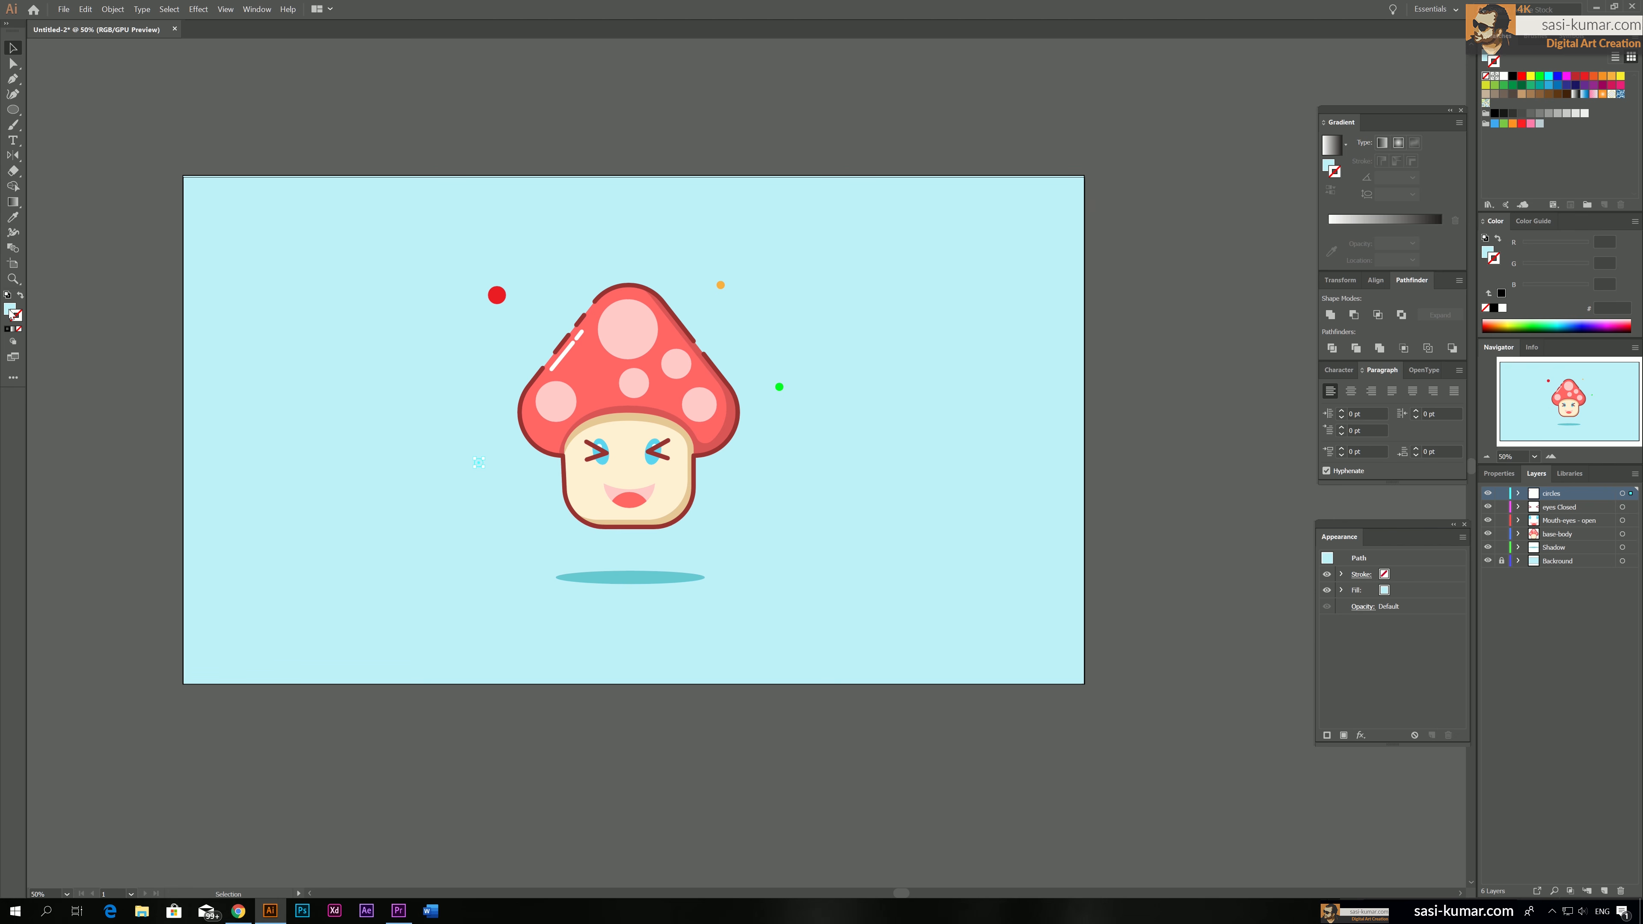
left_click(11, 312)
left_click(1487, 84)
left_click(822, 71)
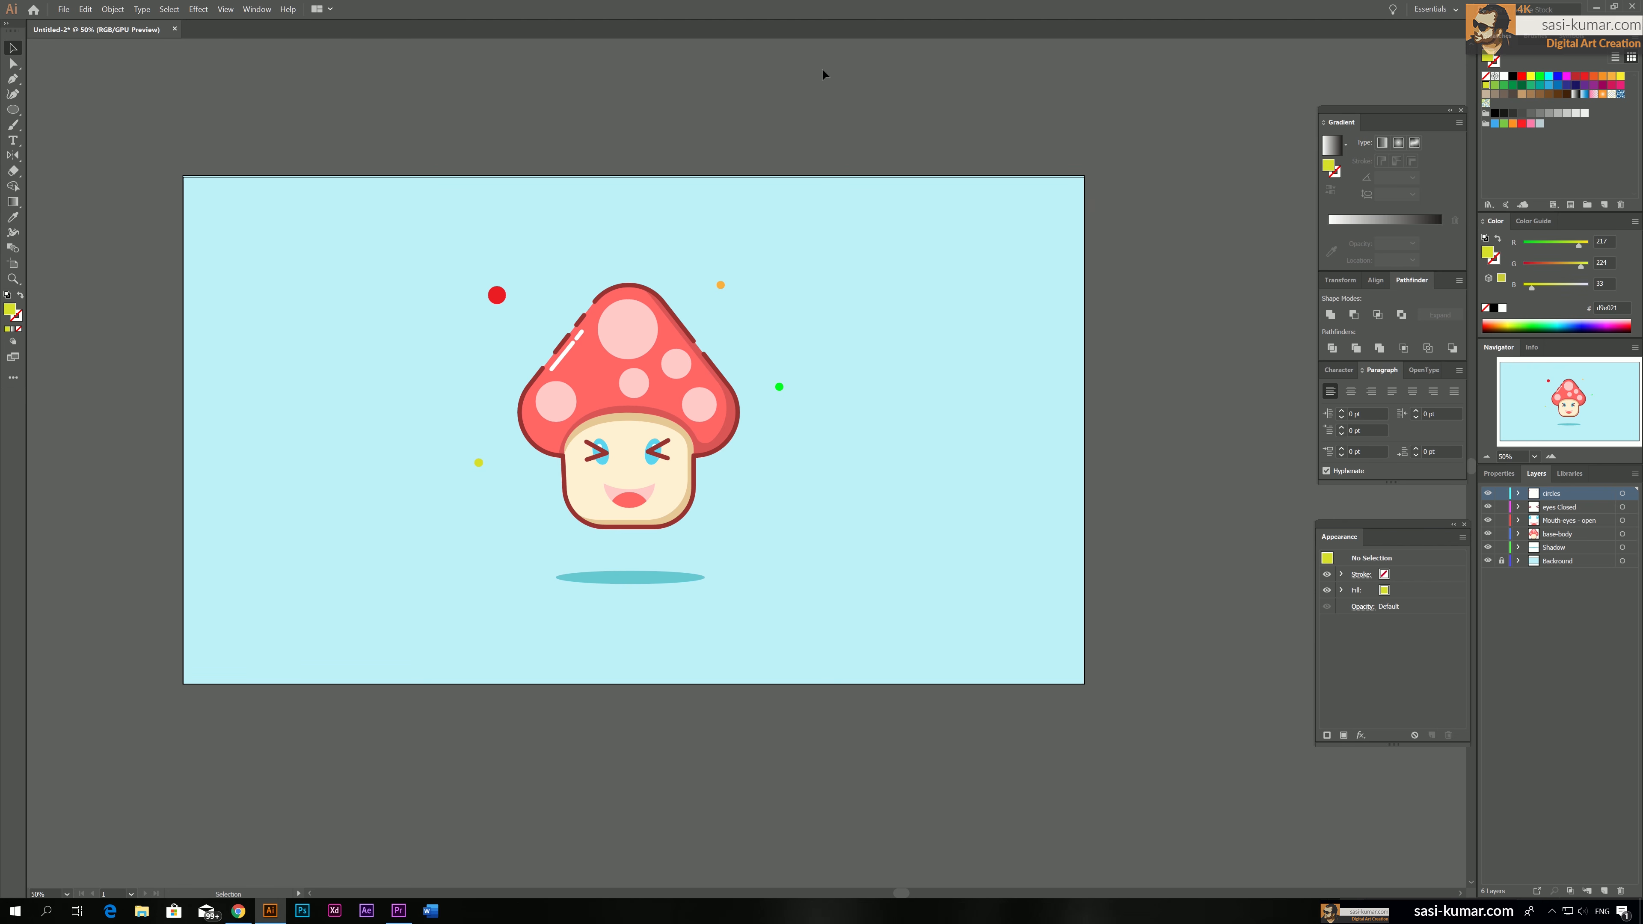
left_click(478, 462)
left_click(1560, 95)
left_click(630, 82)
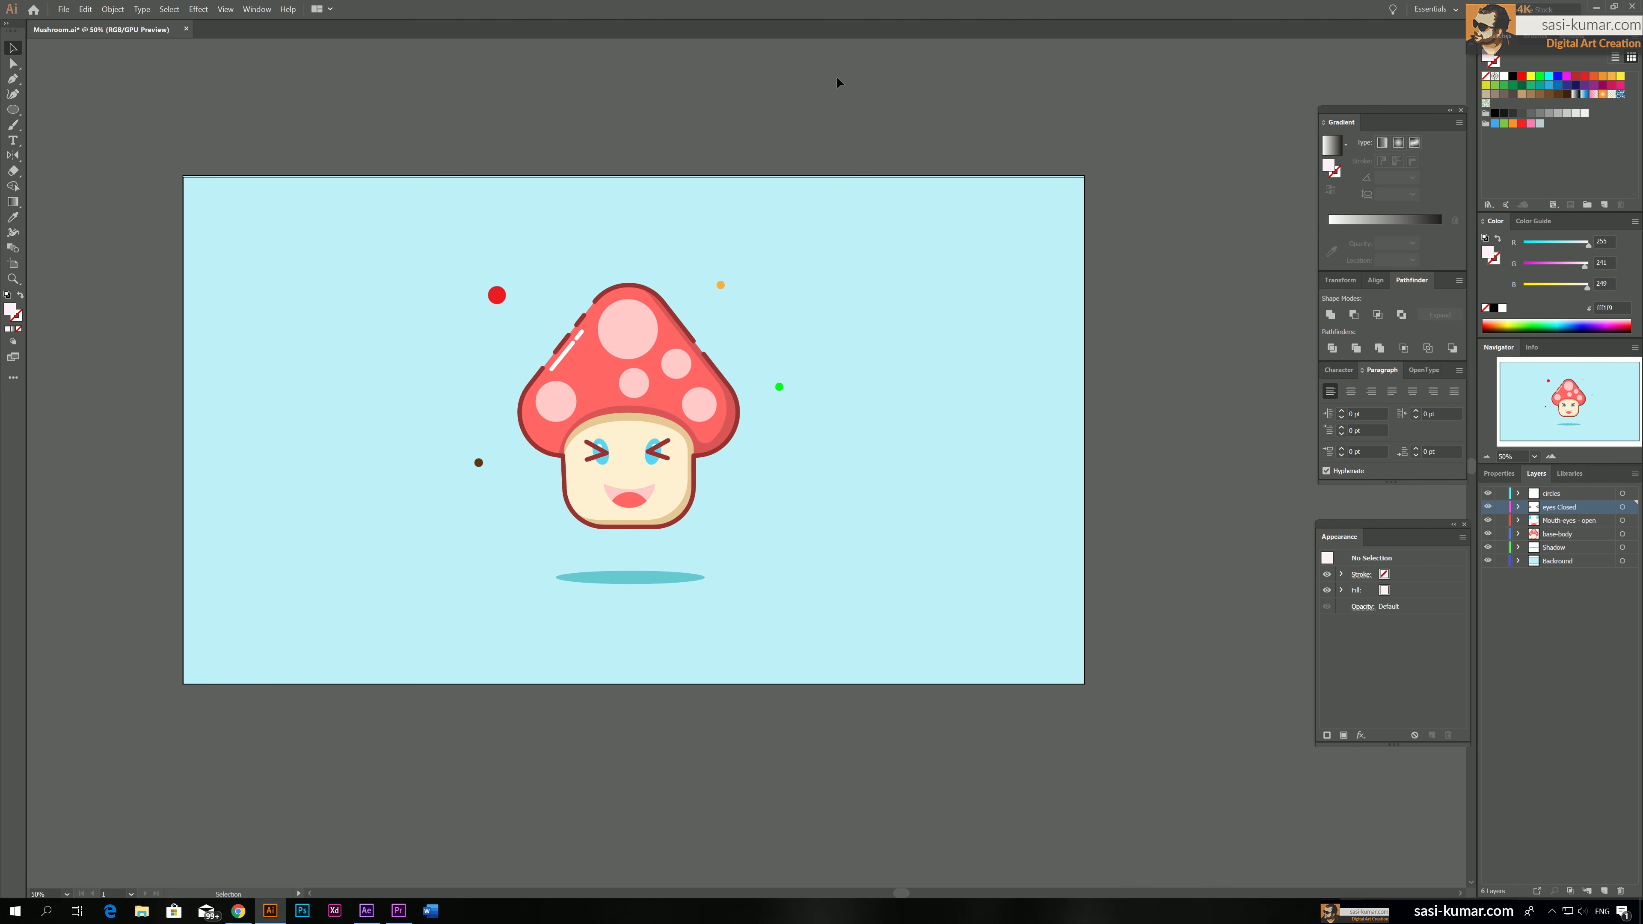
Add three new layers above the circles layer for the separate small circles
left_click(1576, 498)
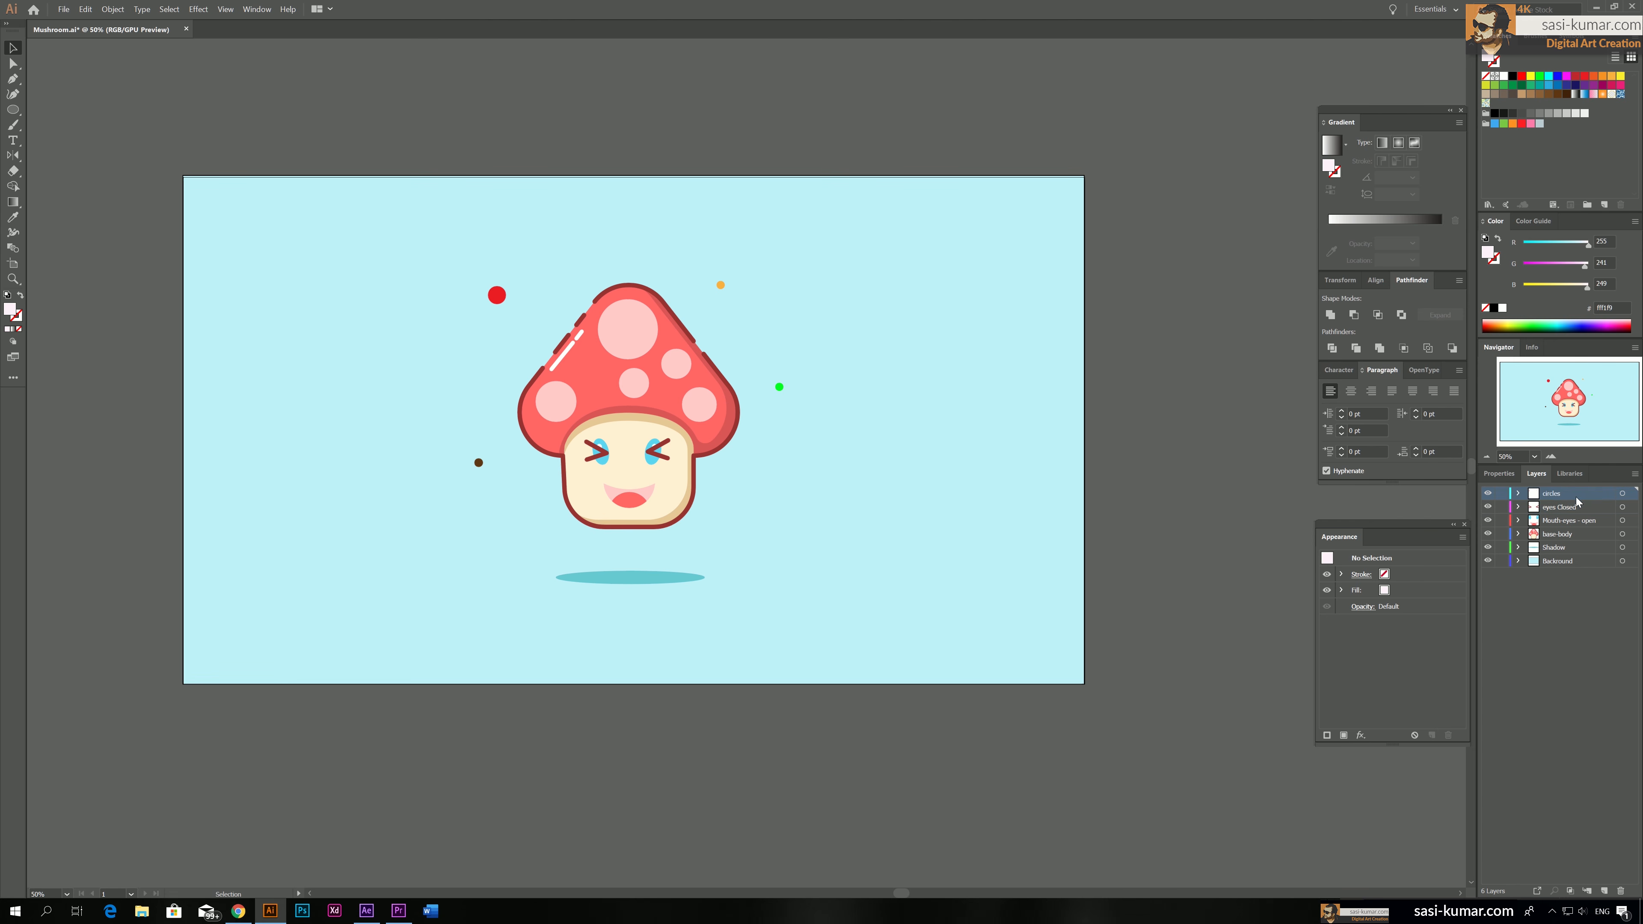
left_click(497, 295)
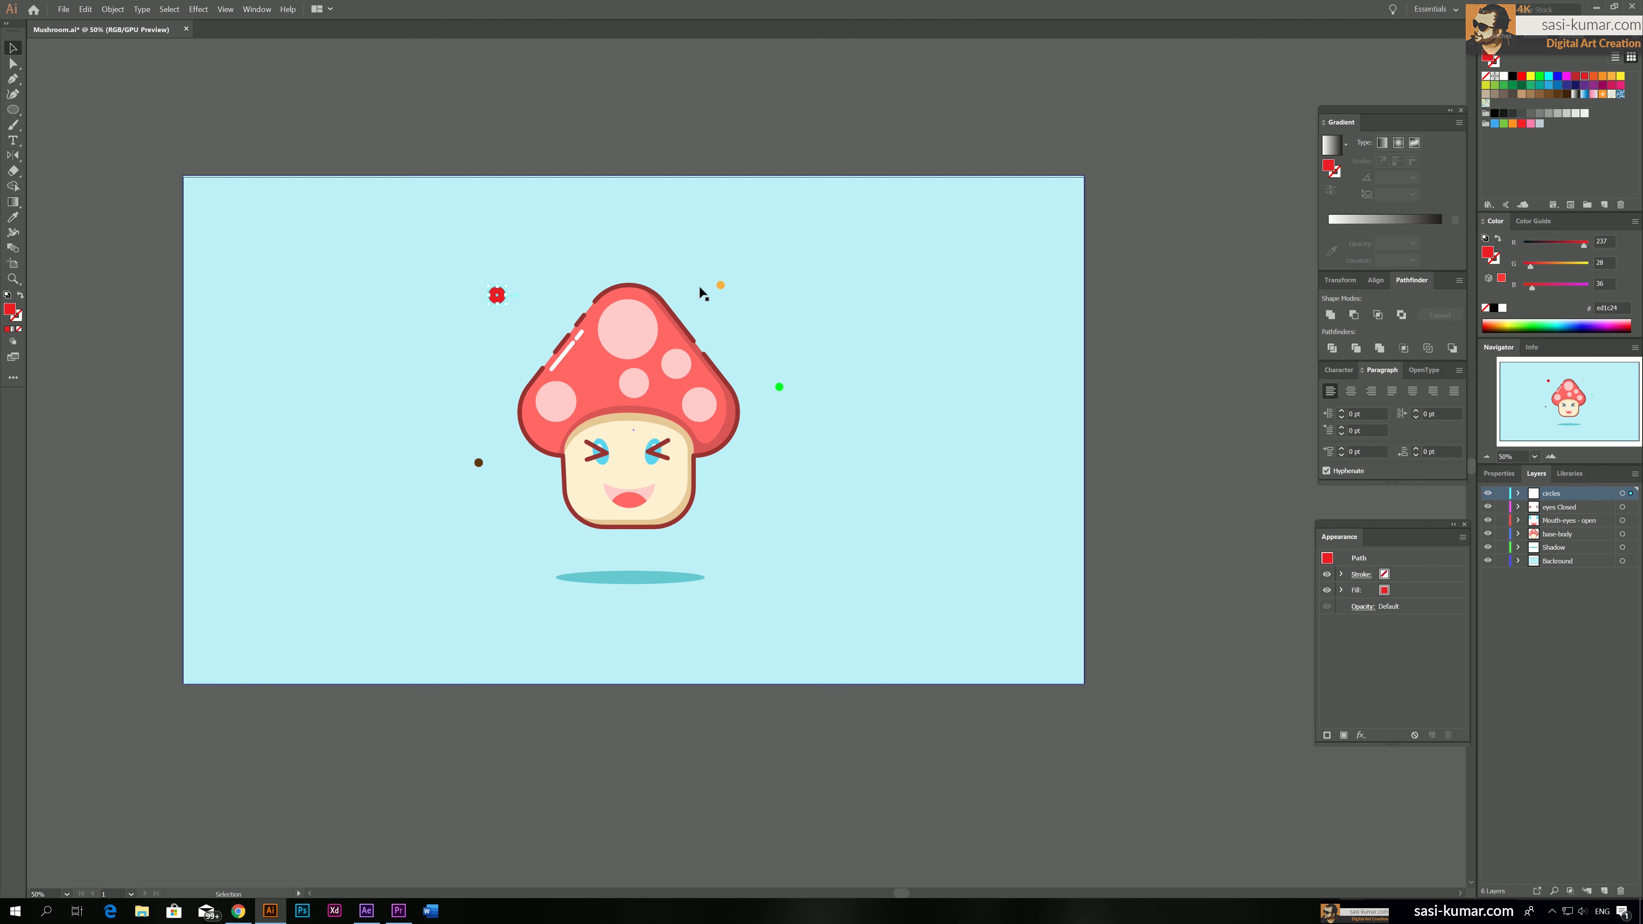
left_click(720, 285)
left_click(779, 387)
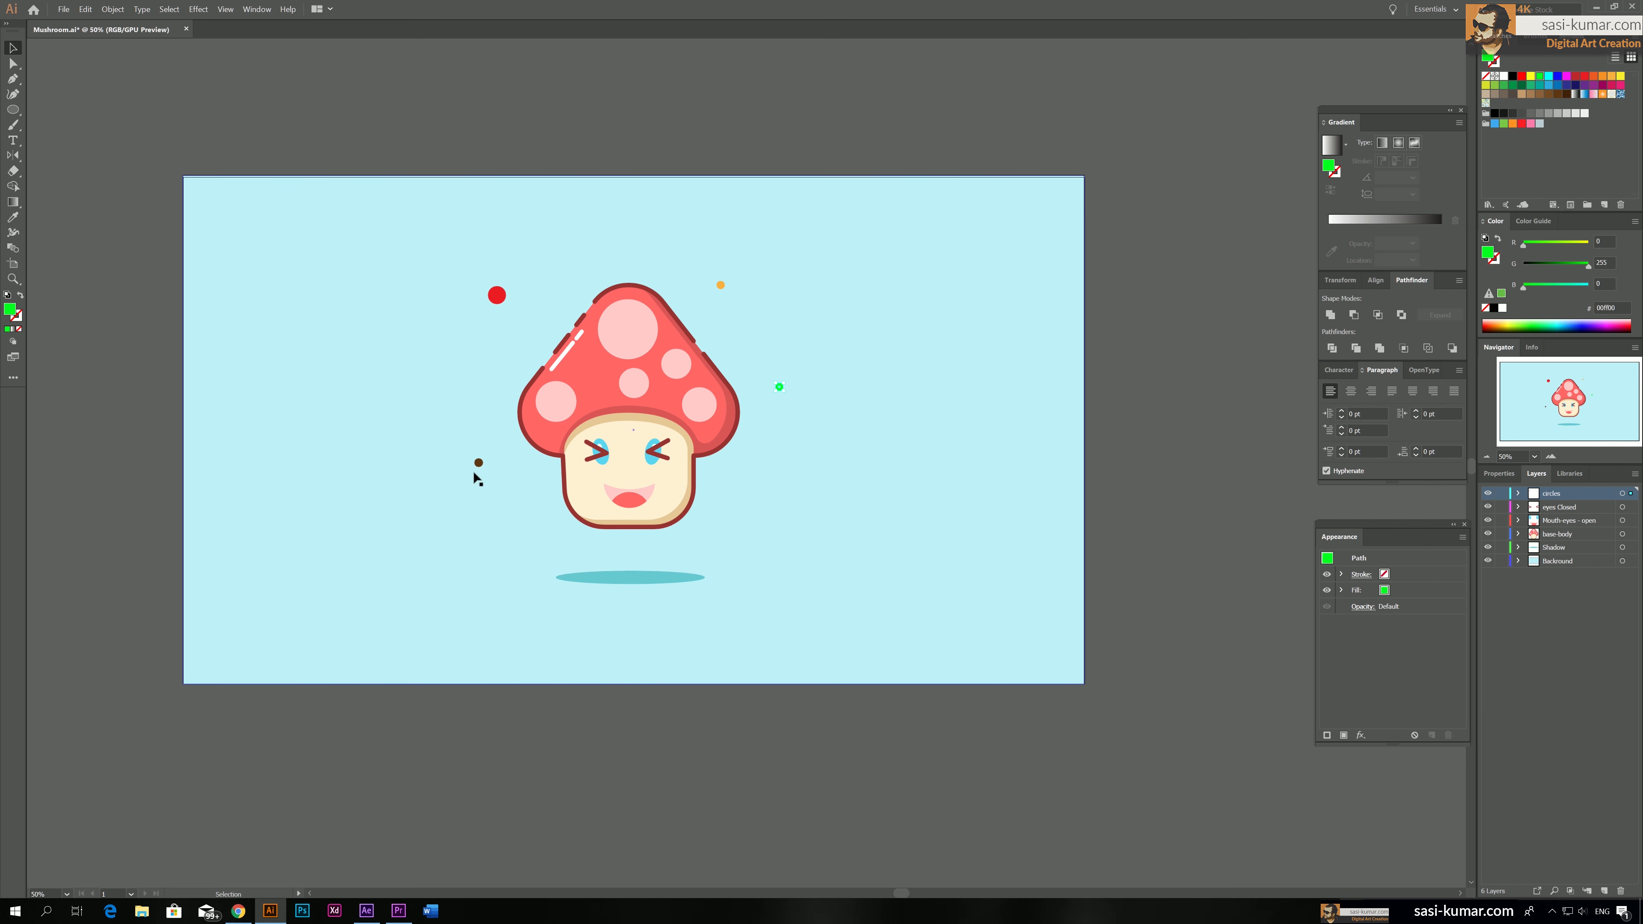
left_click(479, 463)
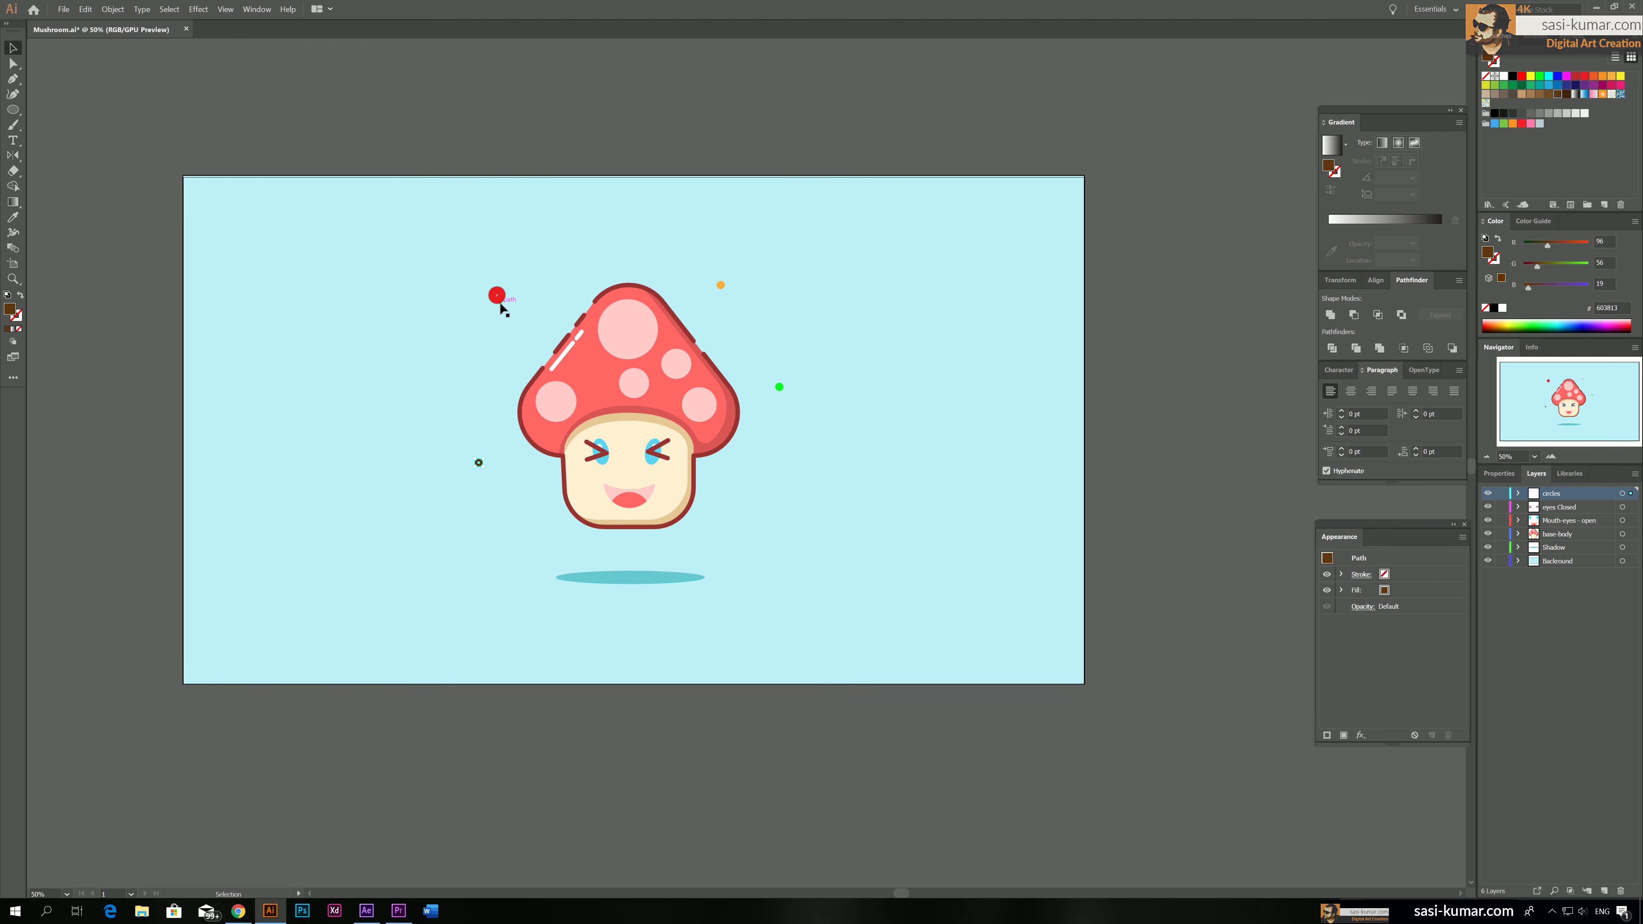
left_click(1606, 891)
left_click(1606, 891)
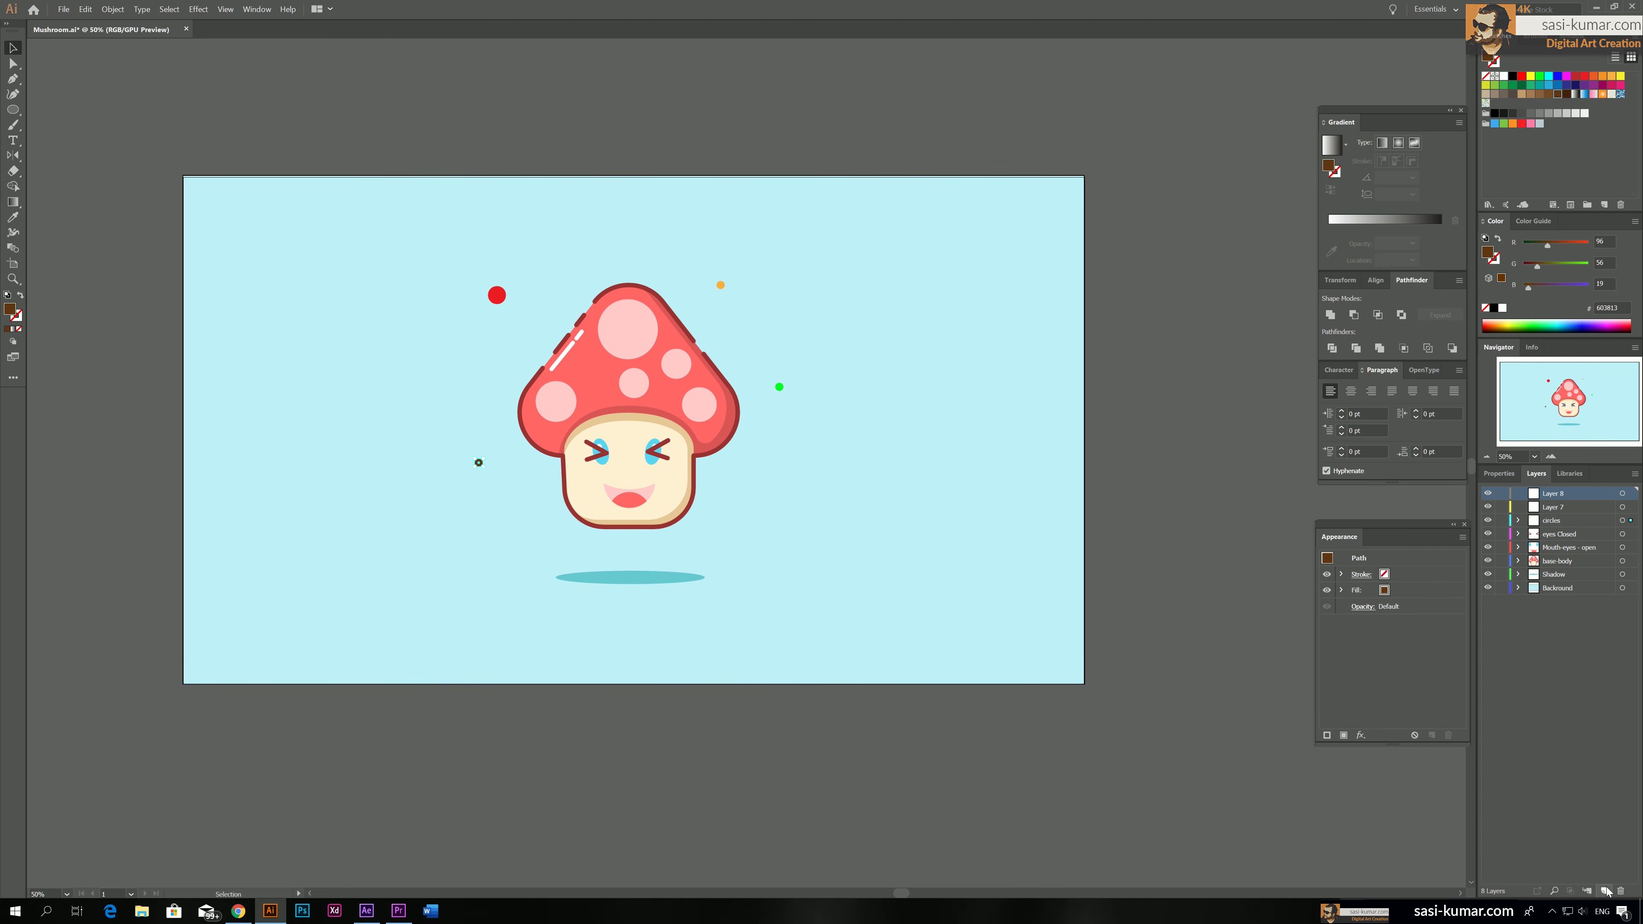
left_click(1606, 891)
Move the red circle to Layer 7, the orange circle to Layer 8 and the brown circle to Layer 9
left_click(498, 296)
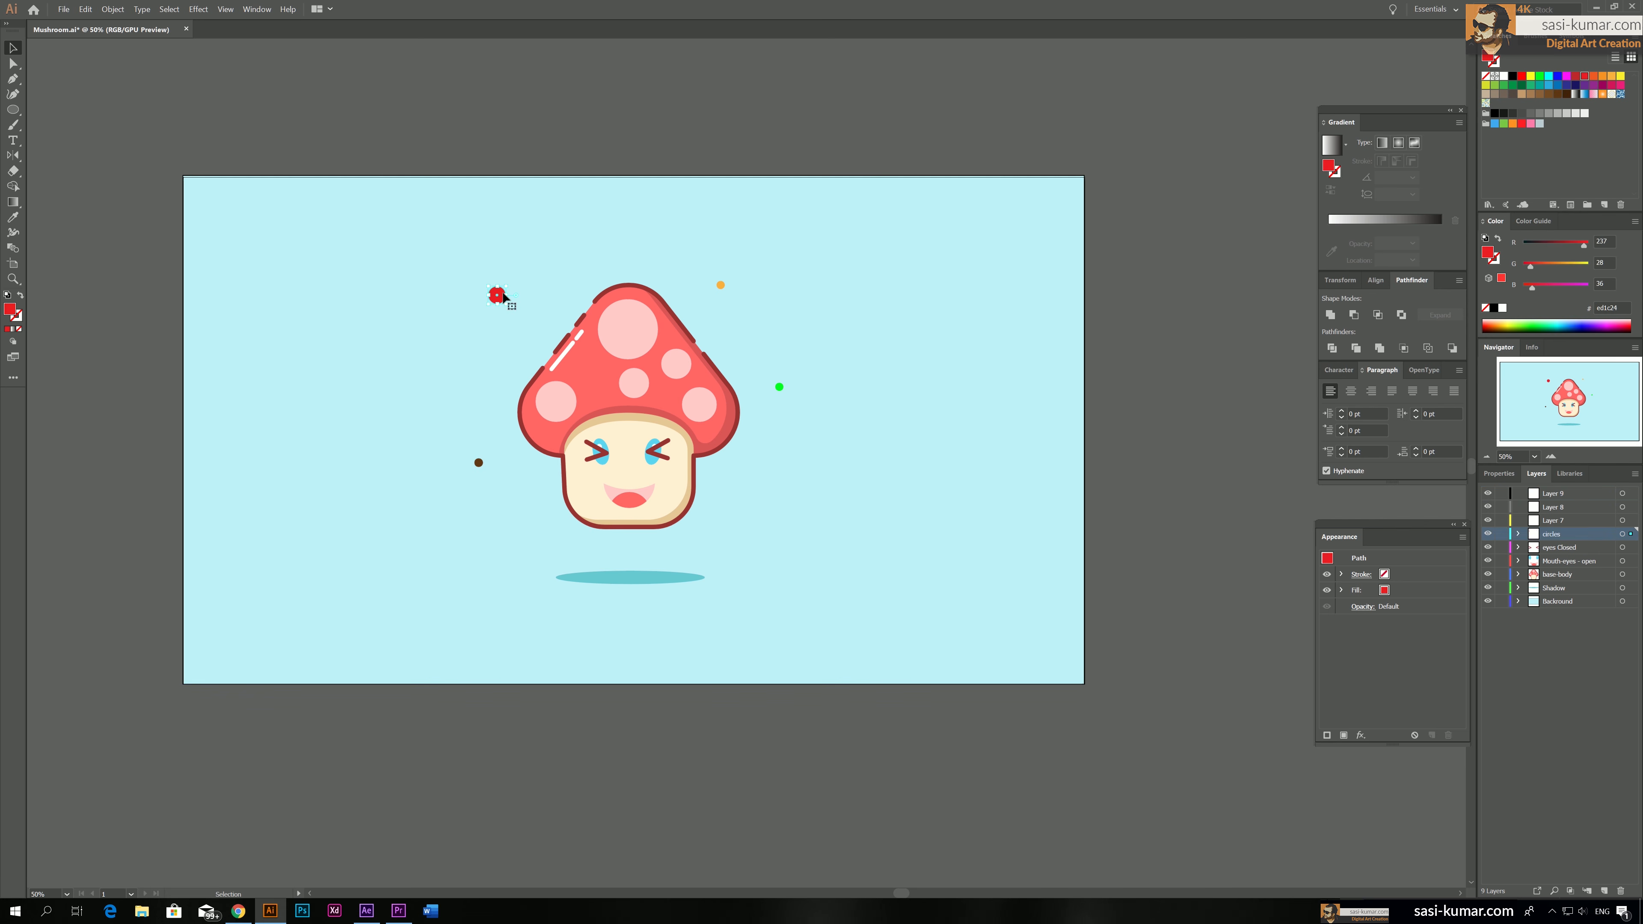
left_click_drag(1631, 534, 1631, 508)
left_click(720, 285)
left_click(479, 462)
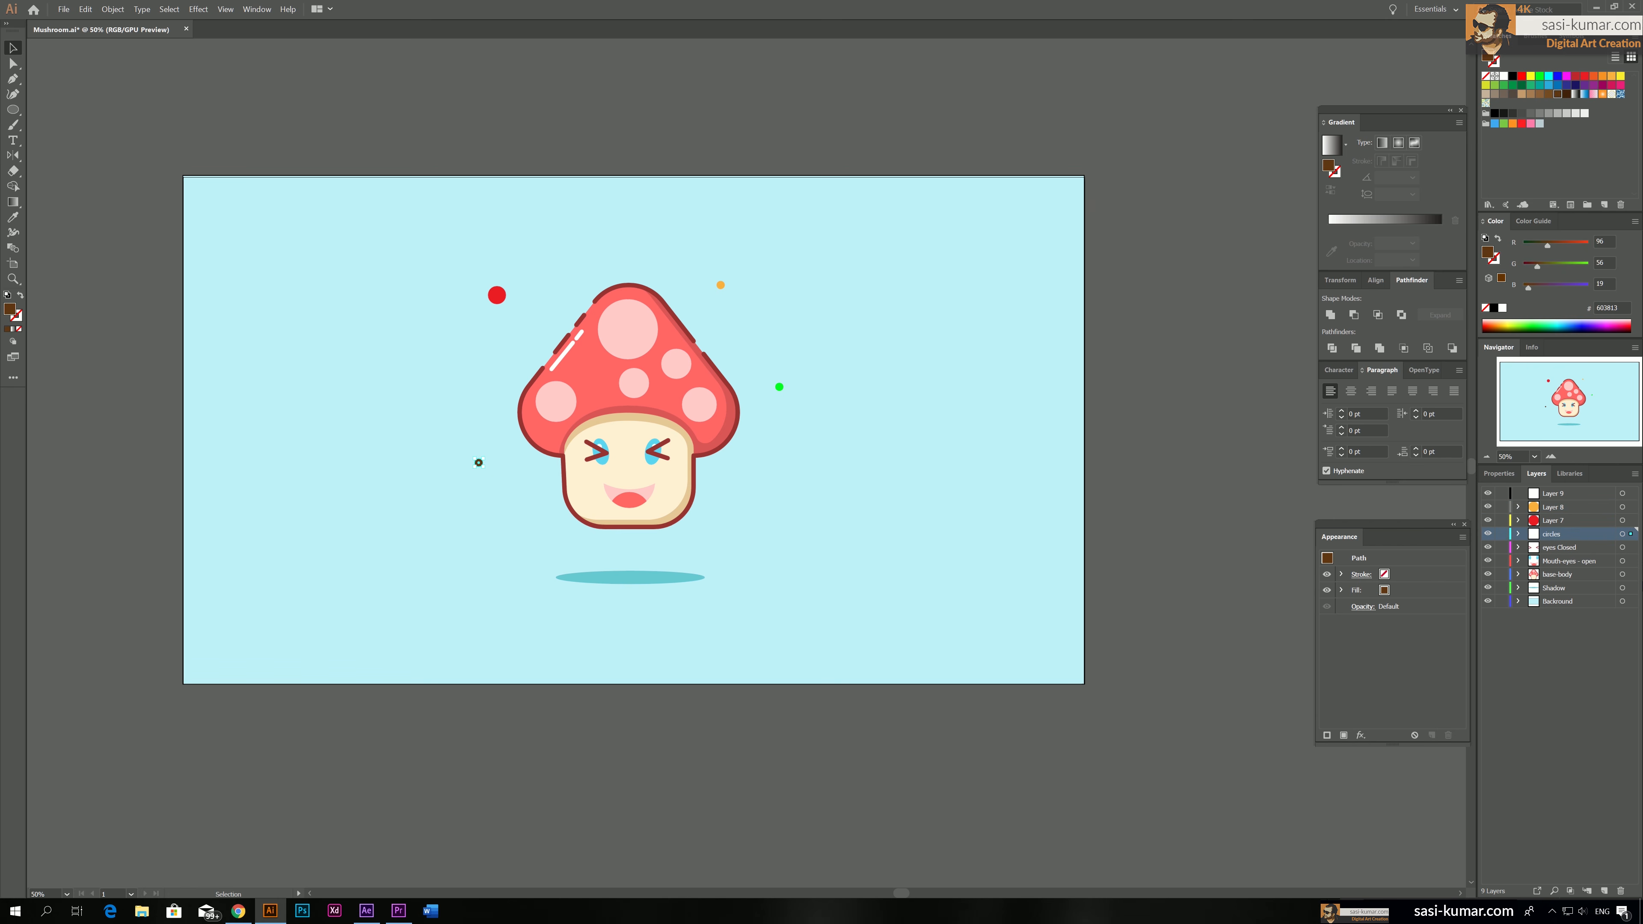
left_click_drag(1633, 506, 1632, 494)
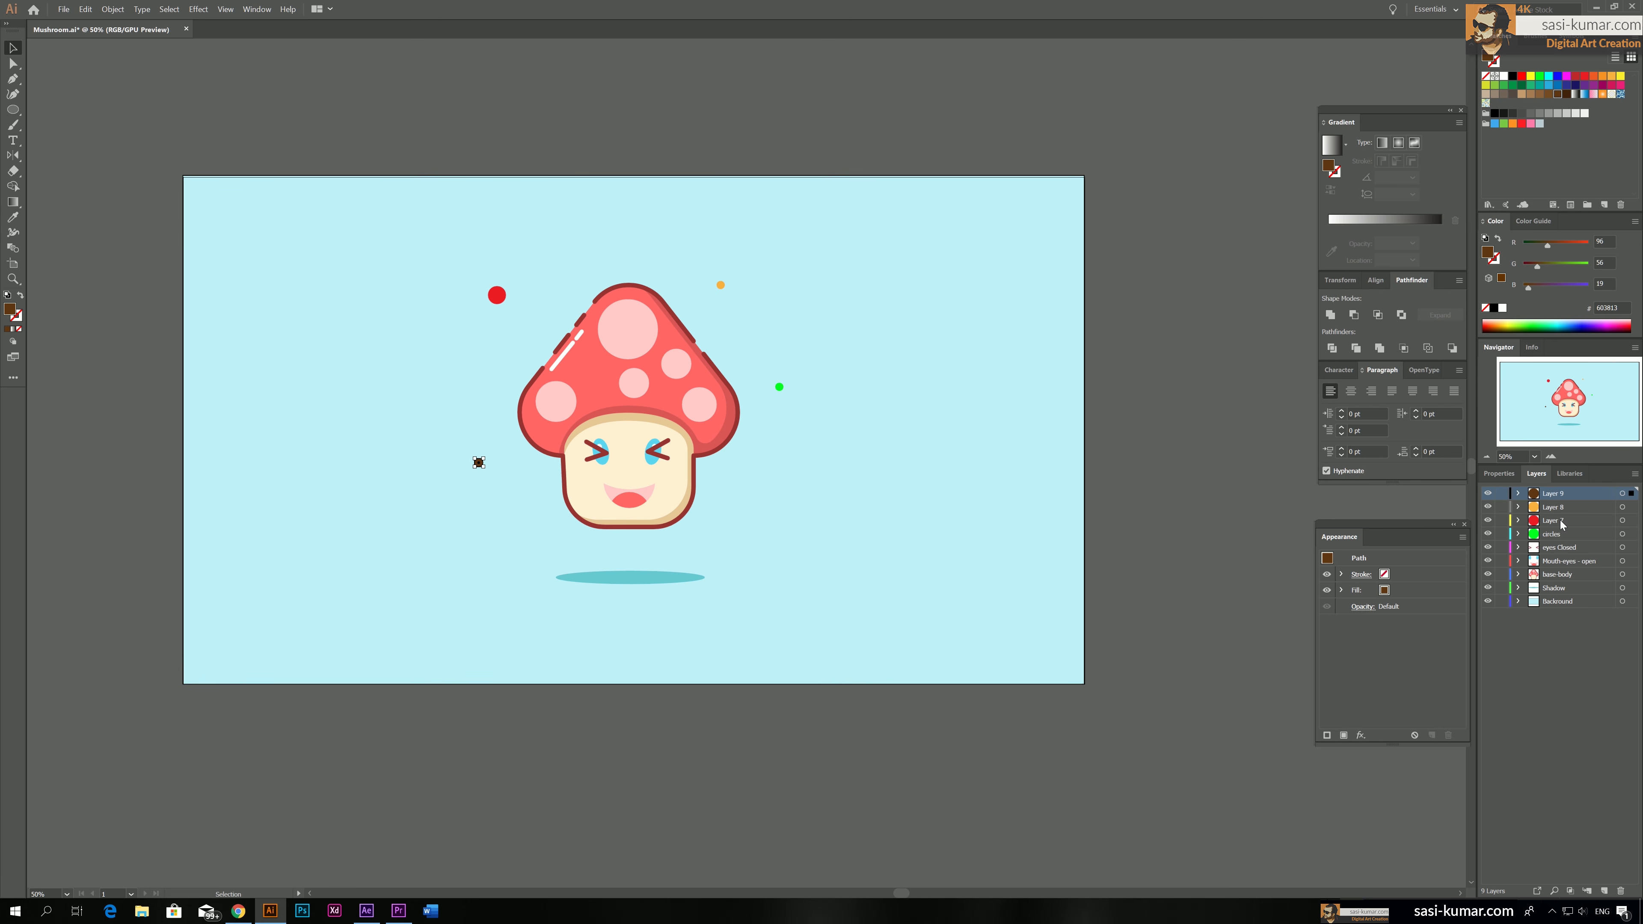
Rename Layer 7 as circle-02 and Layer 8 as circle-03
double_click(1559, 521)
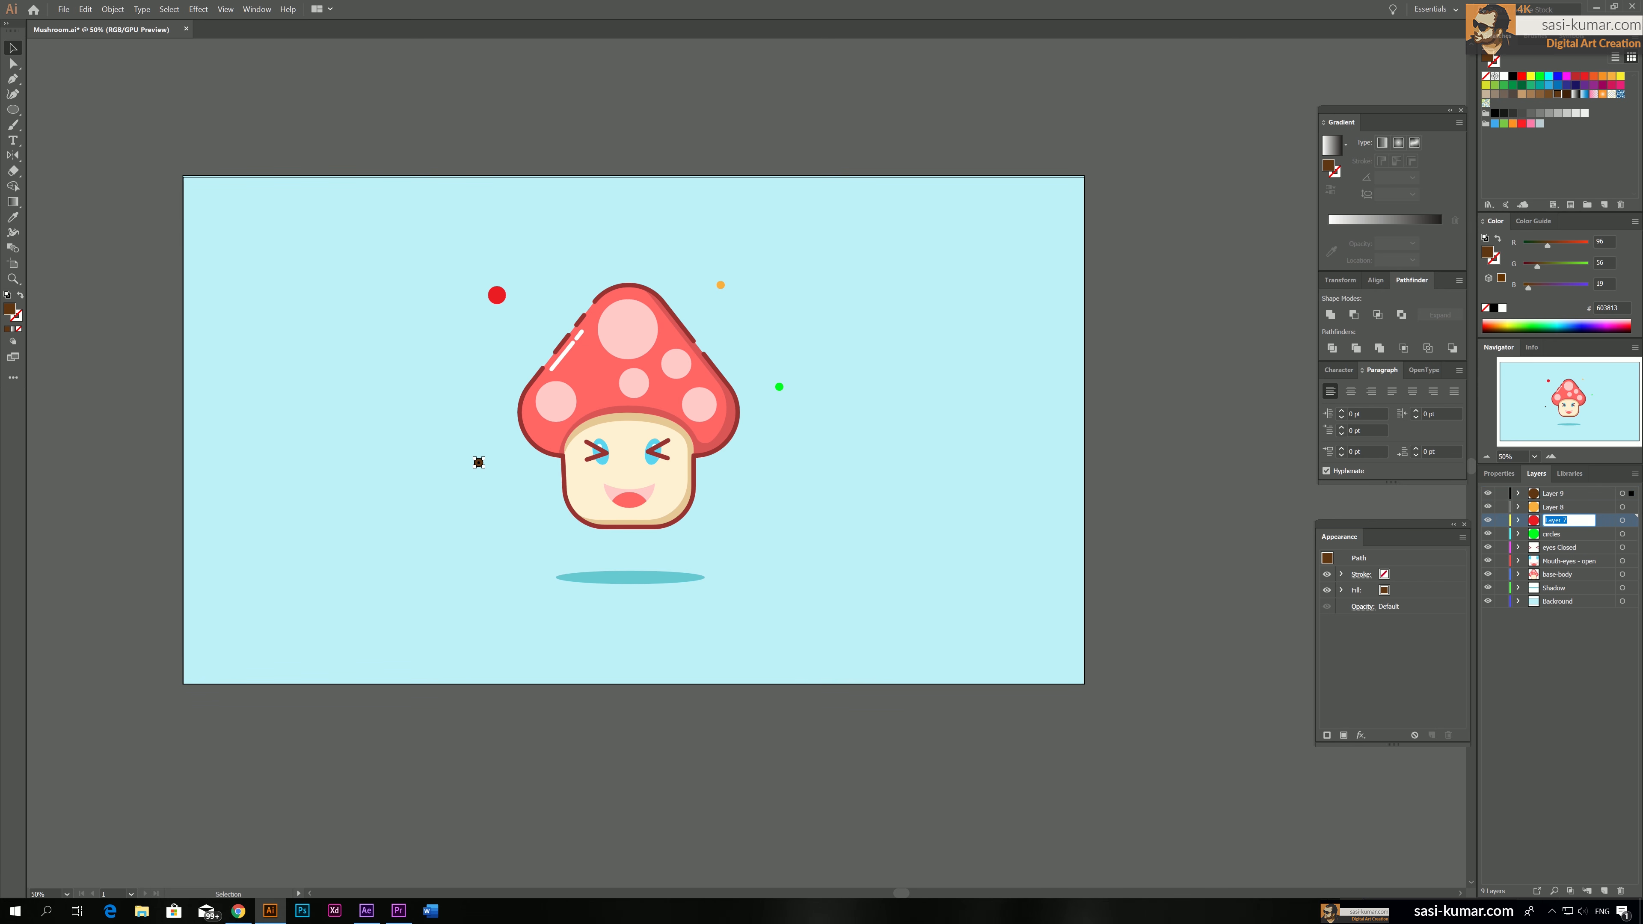
type("circle-02")
key("Return")
double_click(1561, 507)
type("cle")
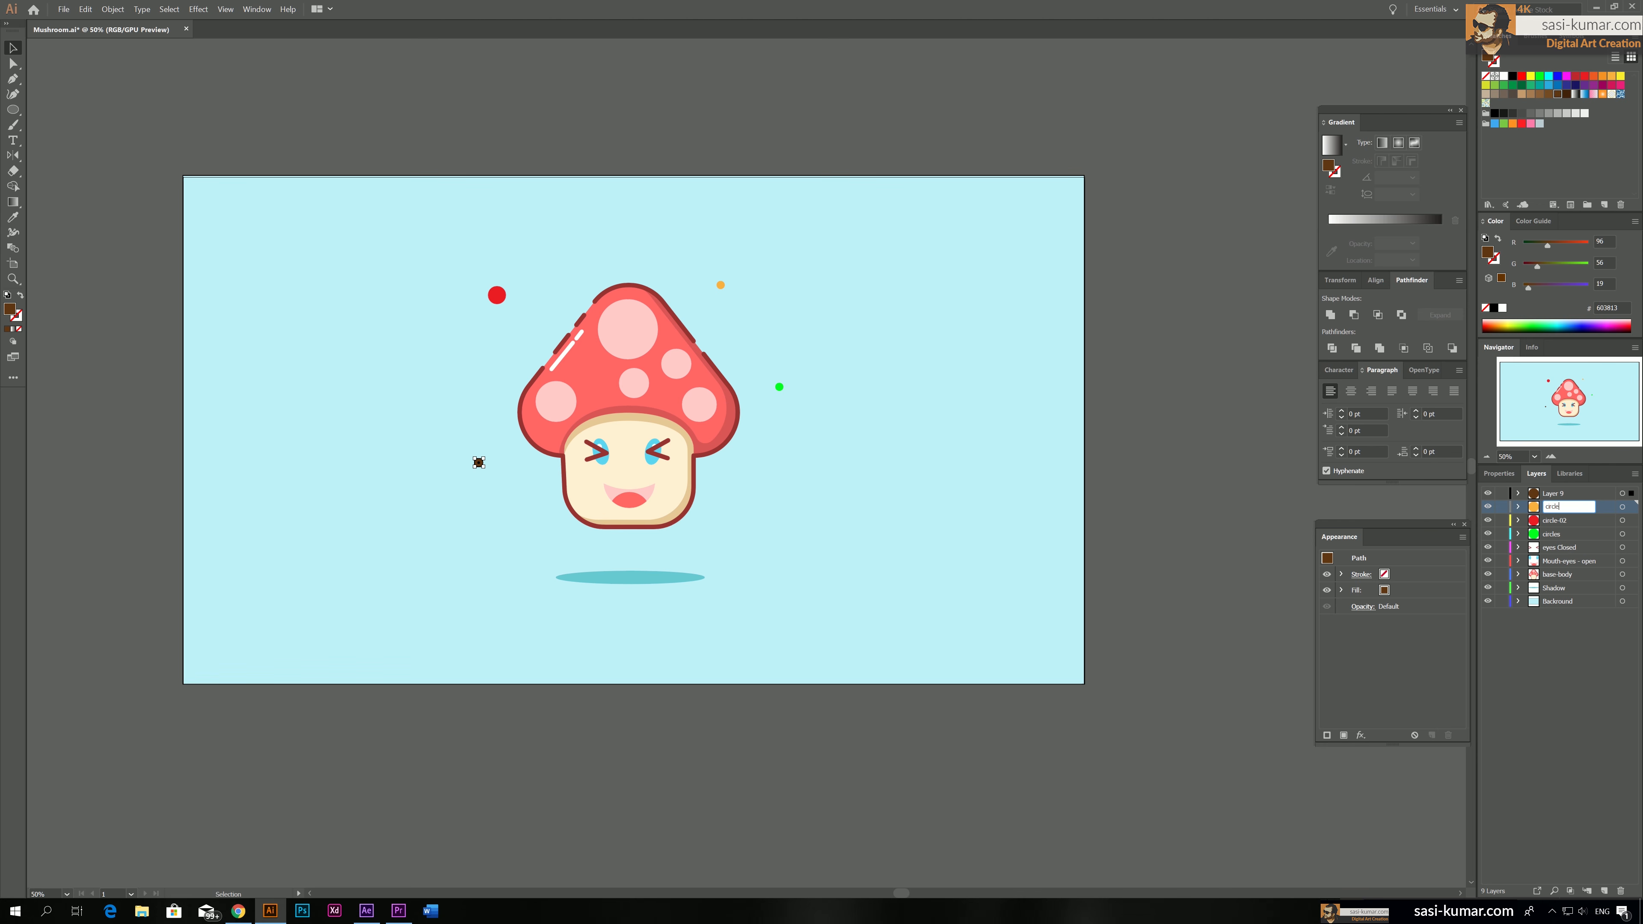
type("ircle-03")
key("Return")
Rename Layer 9 as circle-04 and the green circle's layer as circles-01
double_click(1562, 493)
type("c")
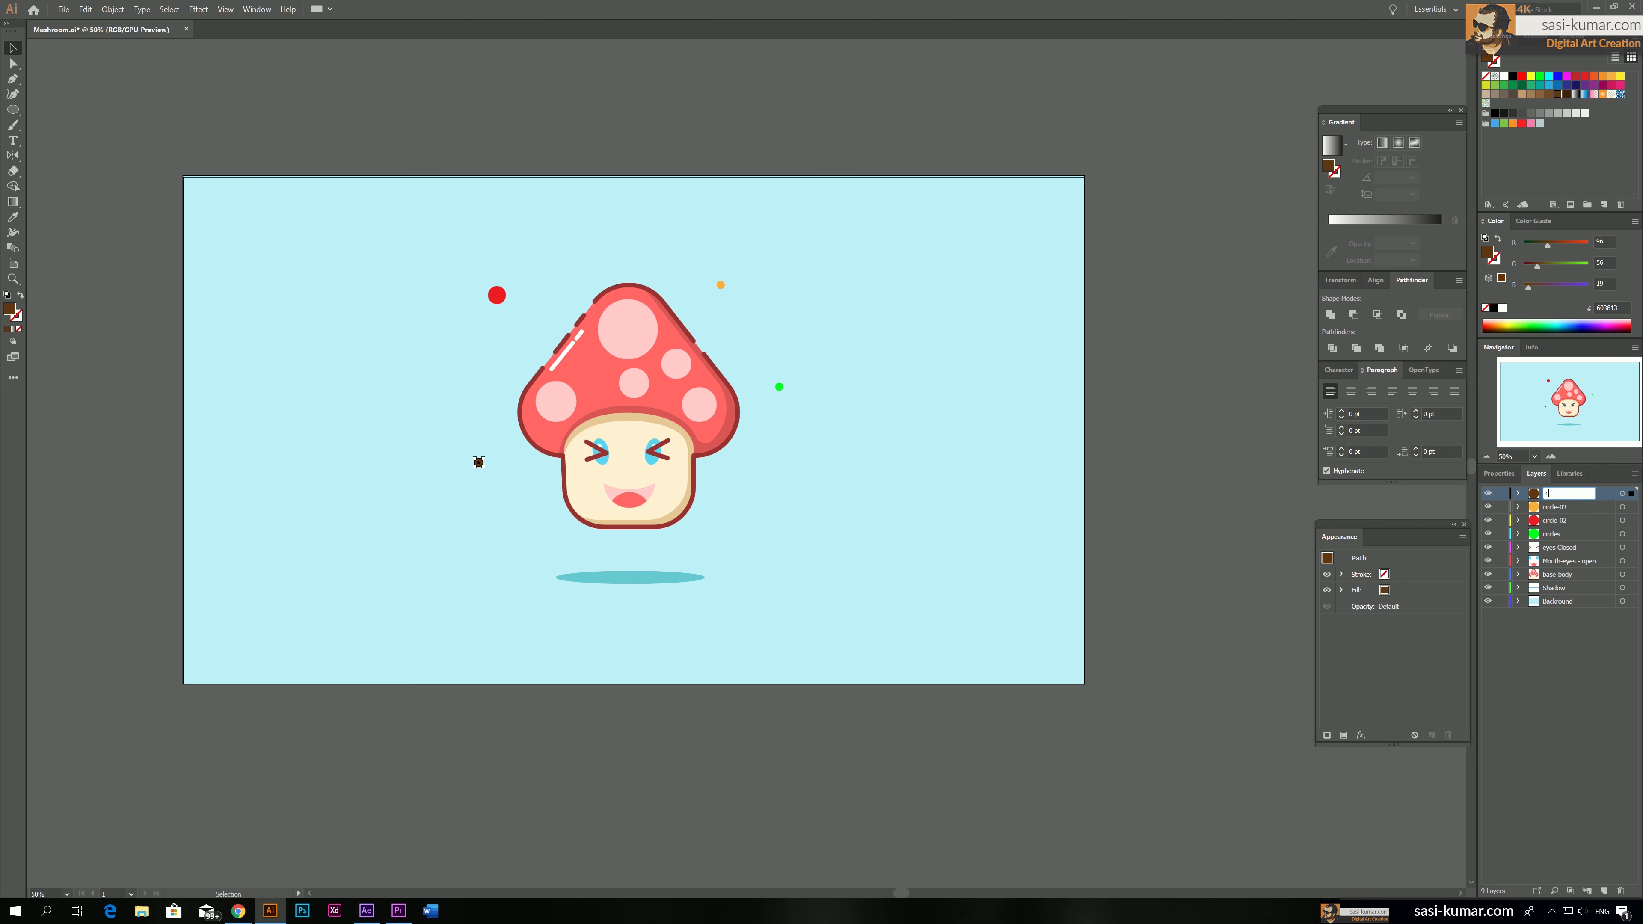
type("ircle-04")
key("Return")
double_click(1569, 533)
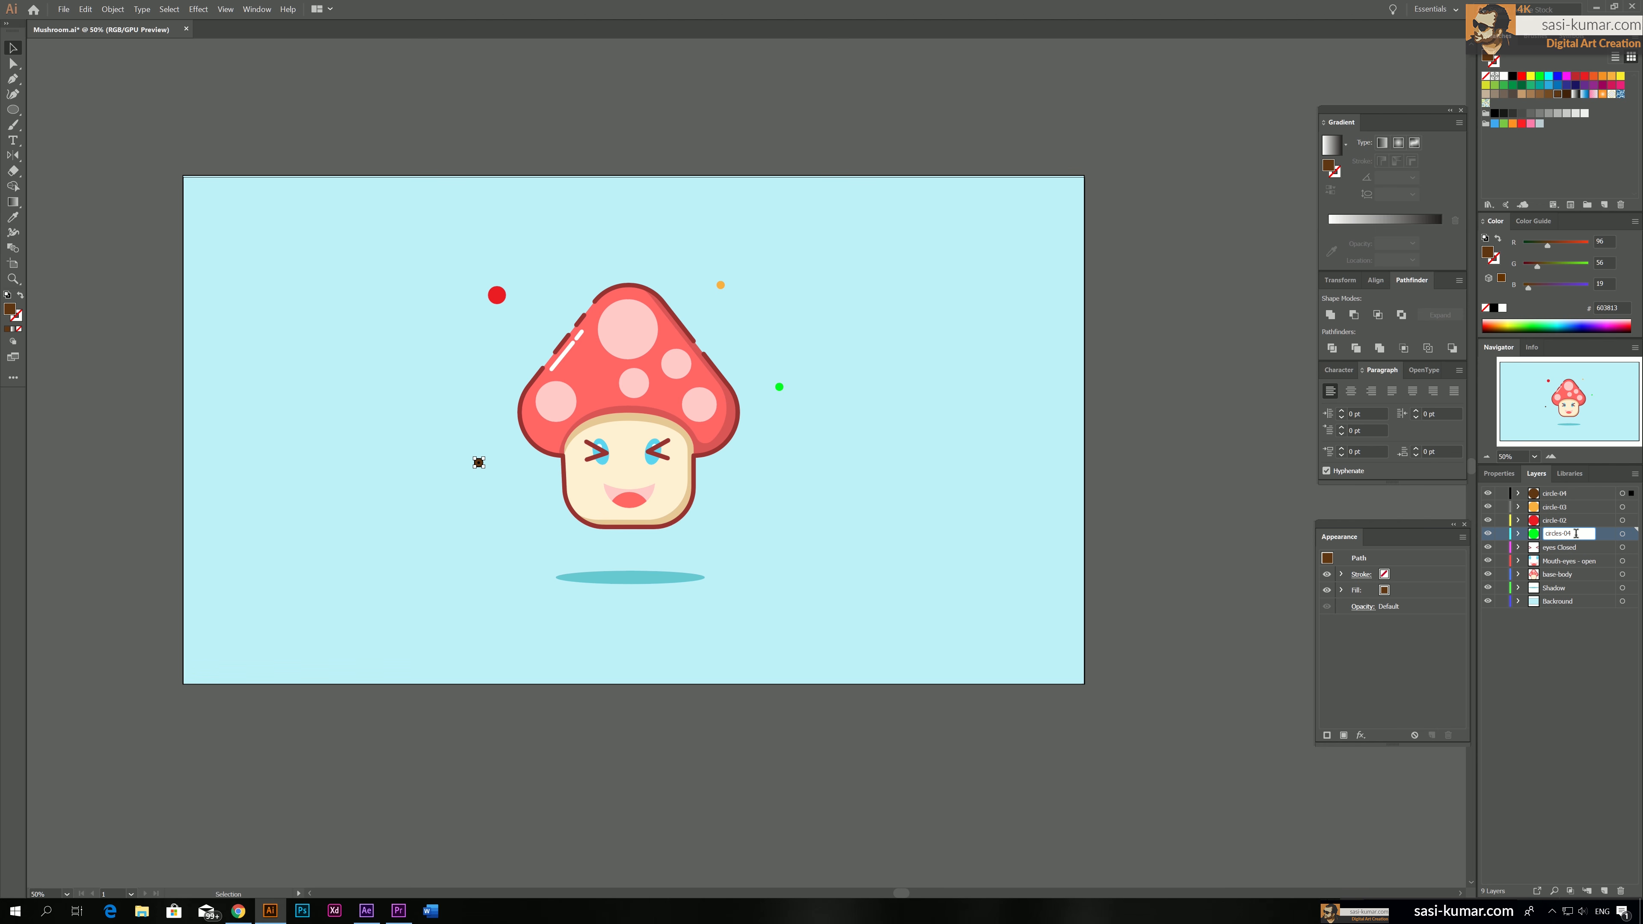
type("1")
left_click(1607, 657)
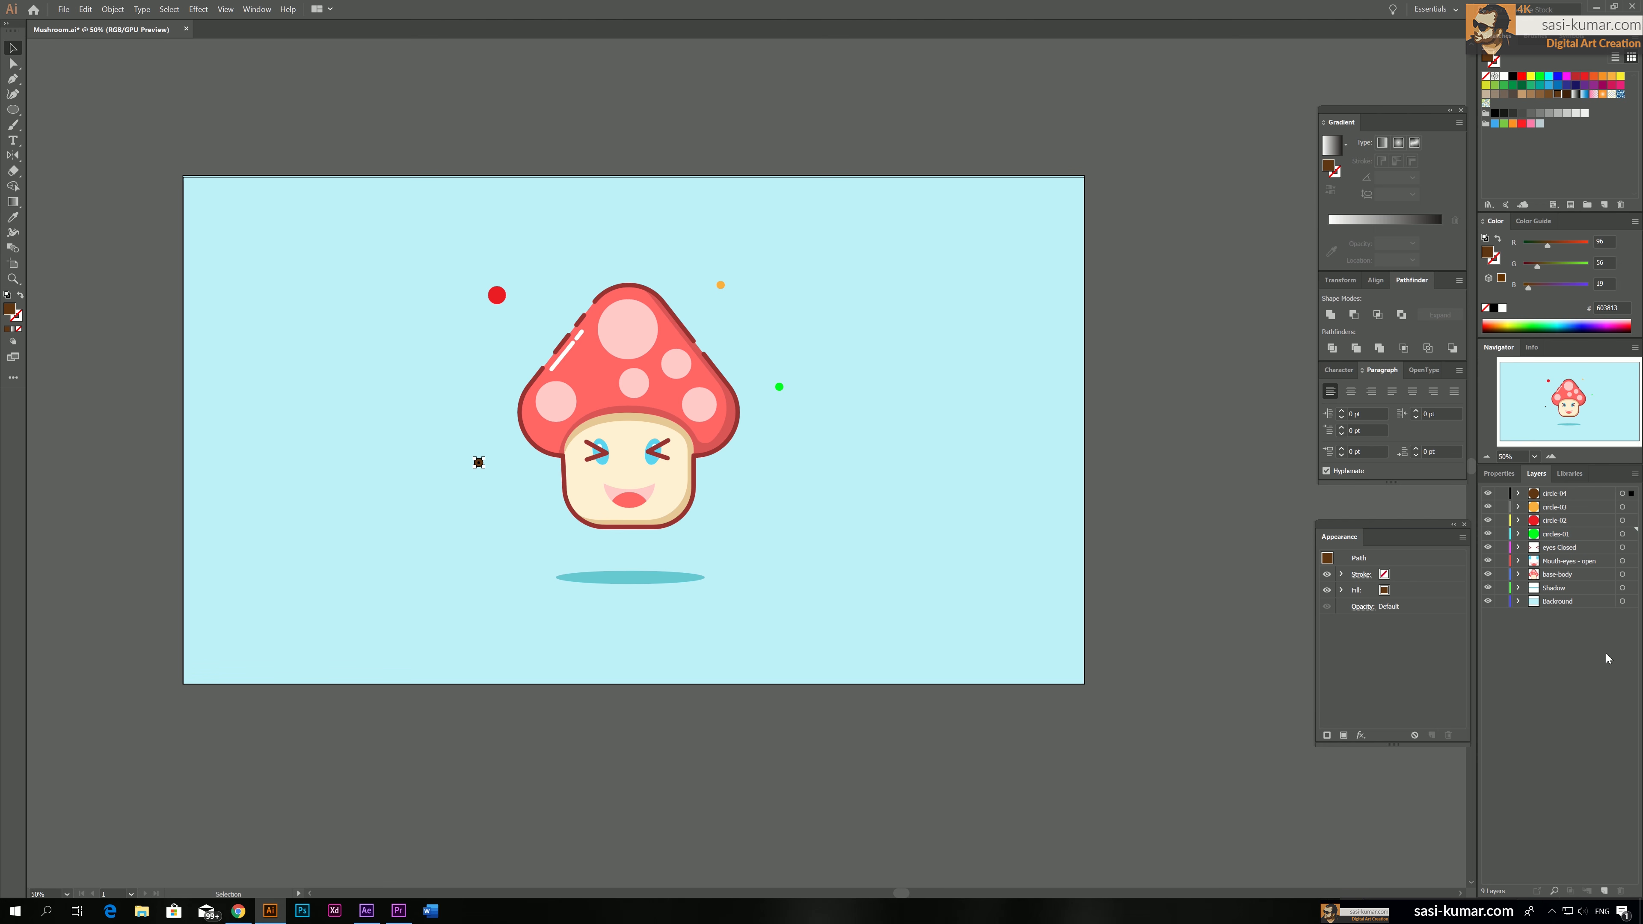
Copy the mouth group from the Mouth-eyes - open layer and paste it in the same place on the eyes Closed layer
left_click(622, 506)
left_click(1488, 561)
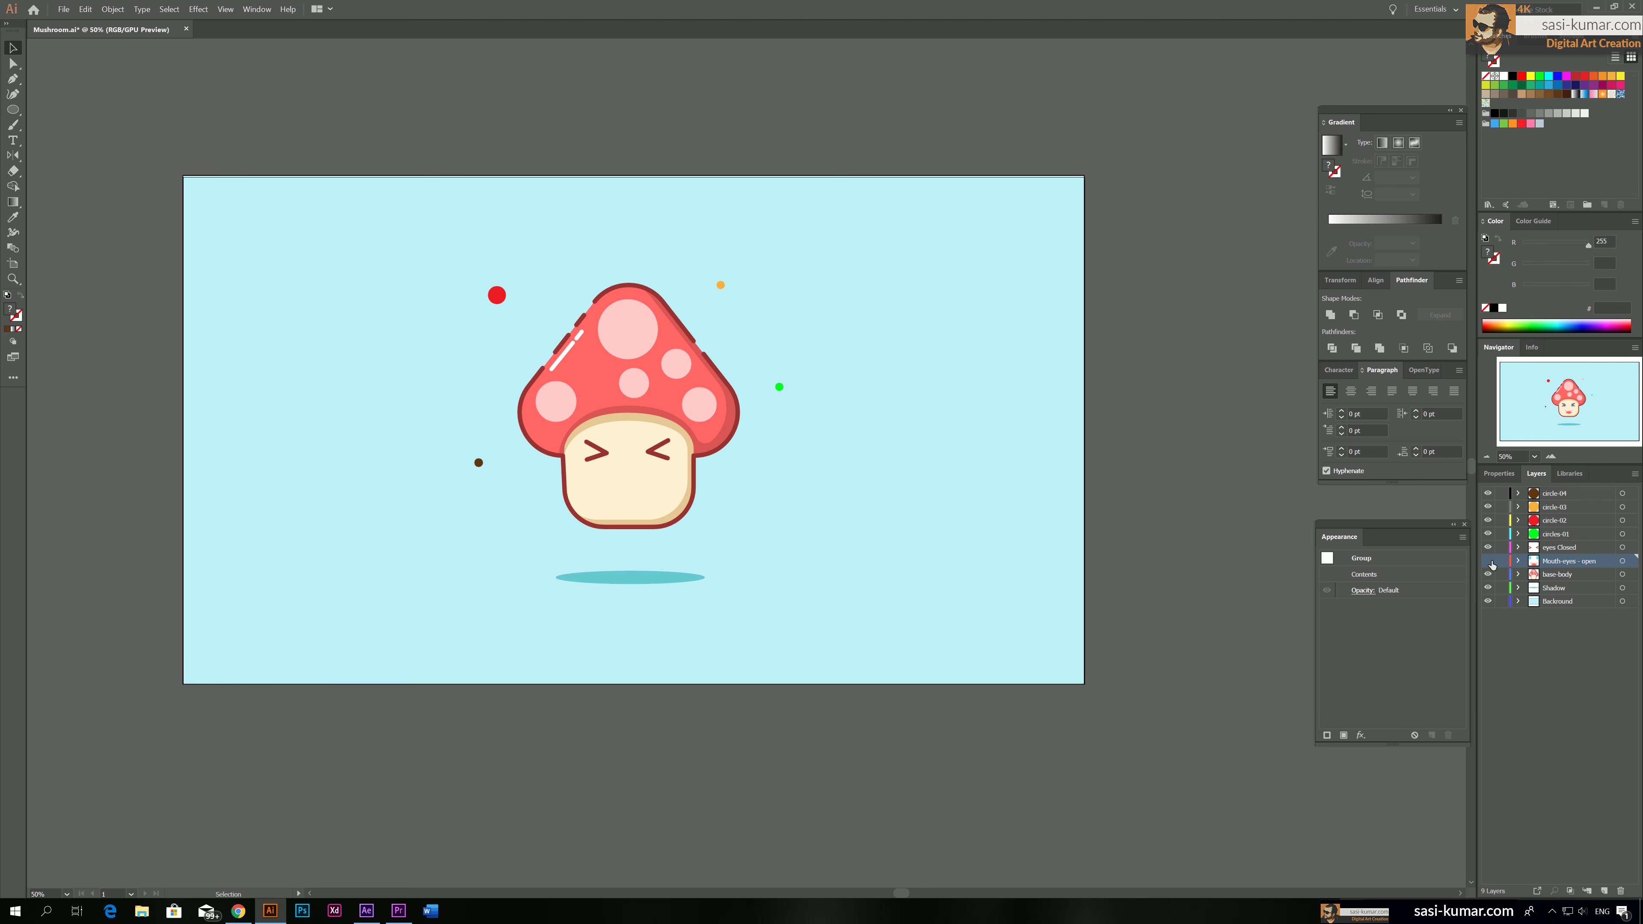
left_click(1489, 562)
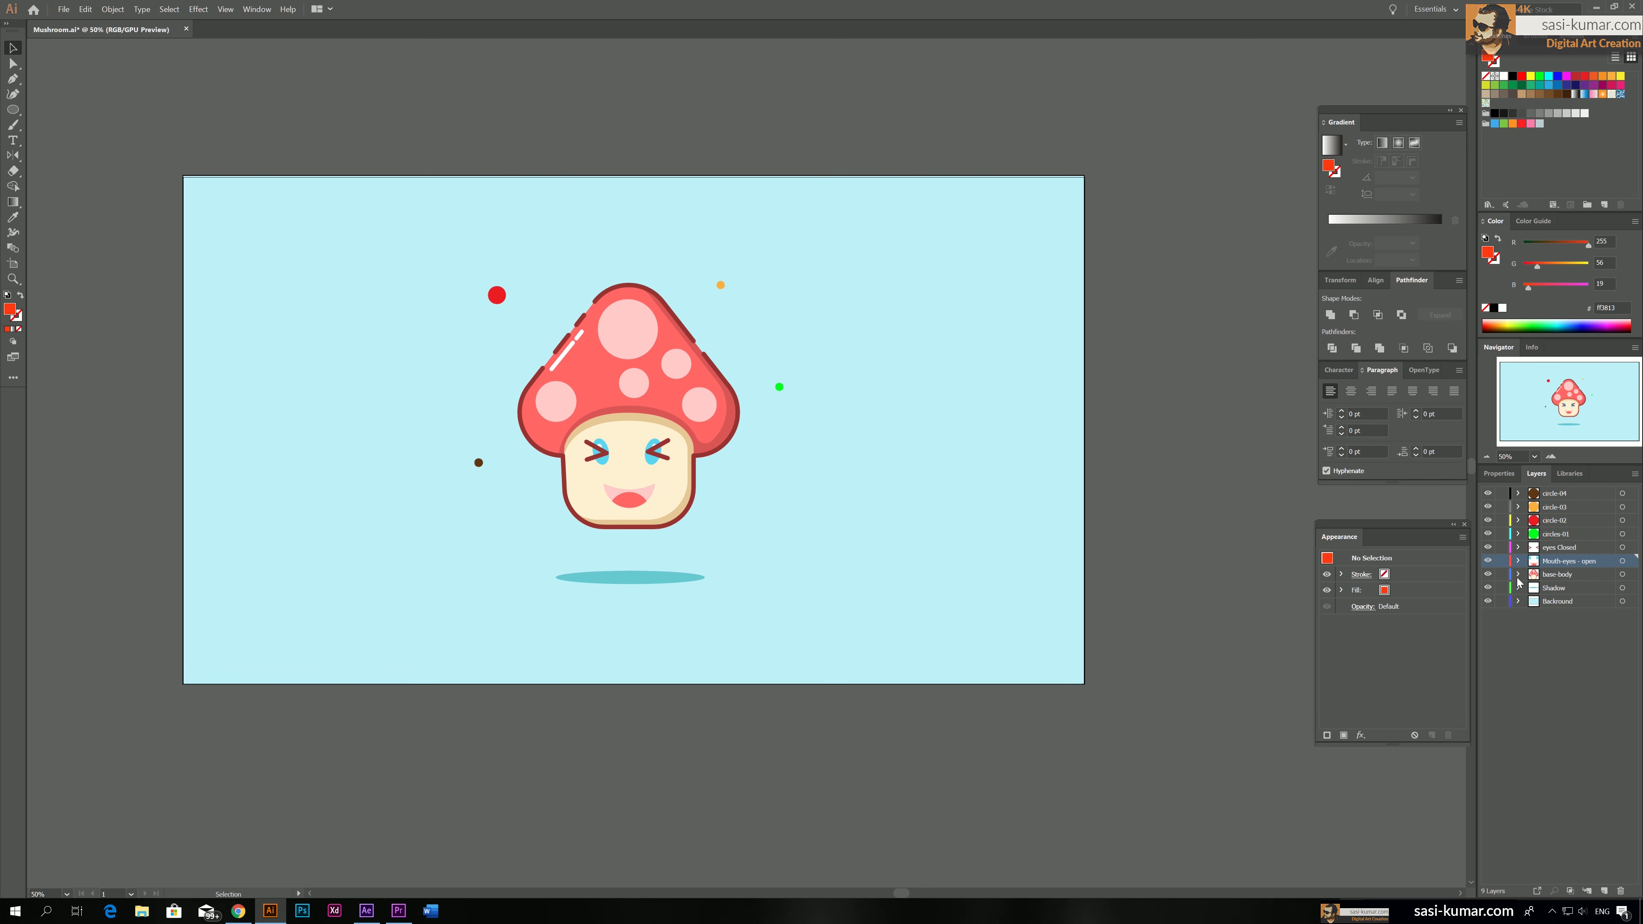
left_click(634, 501)
key("a")
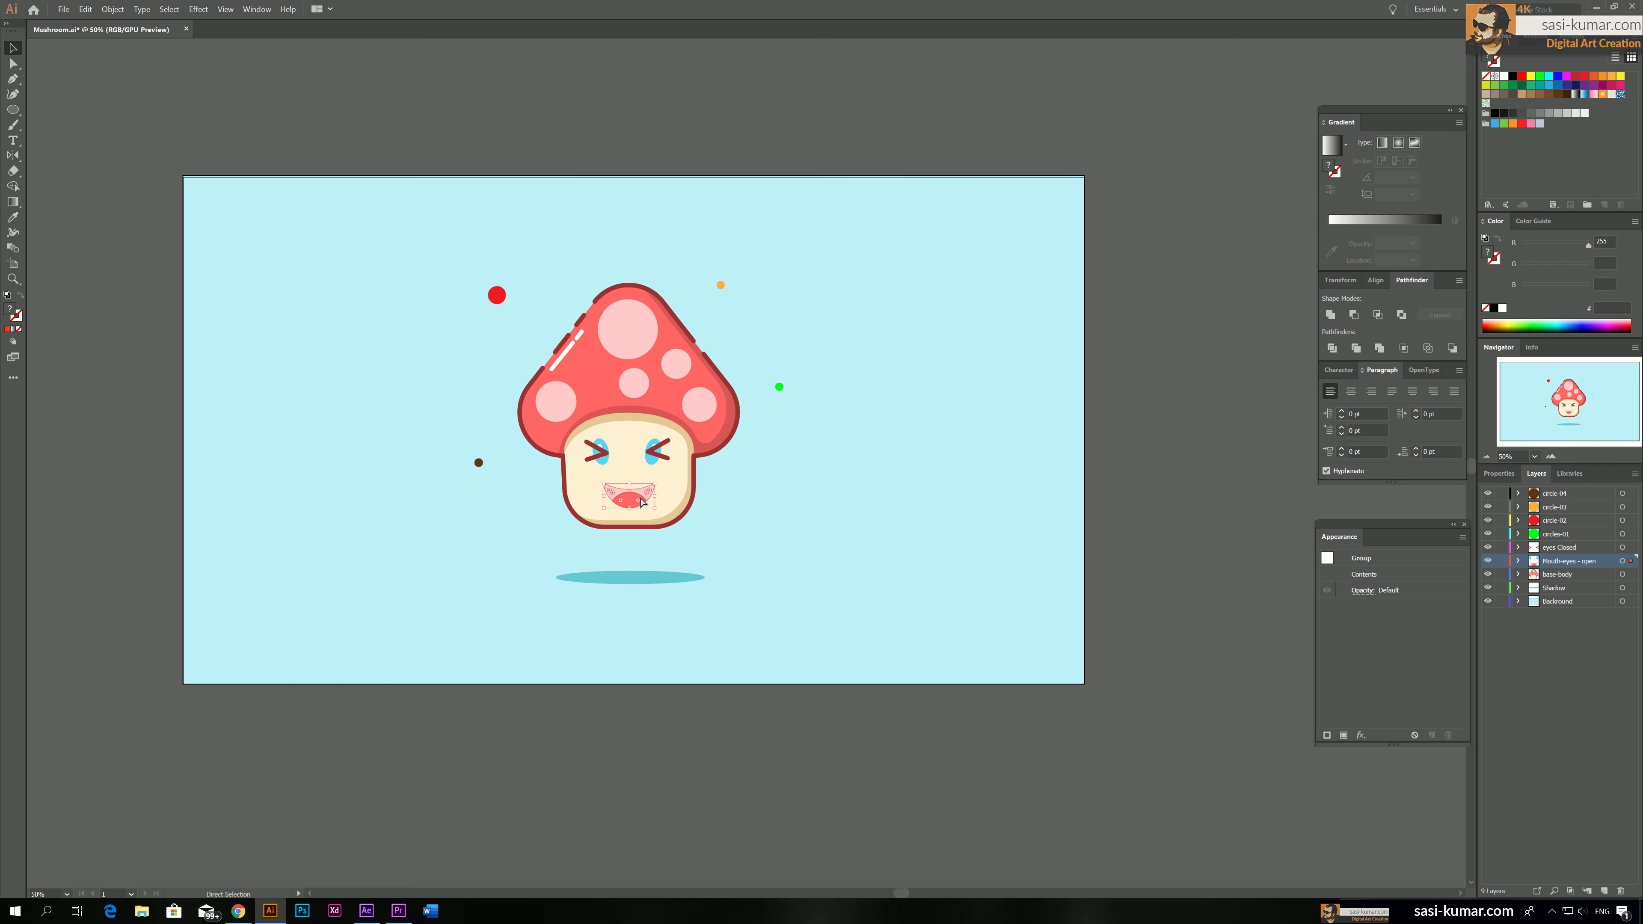
key("v")
left_click(1630, 549)
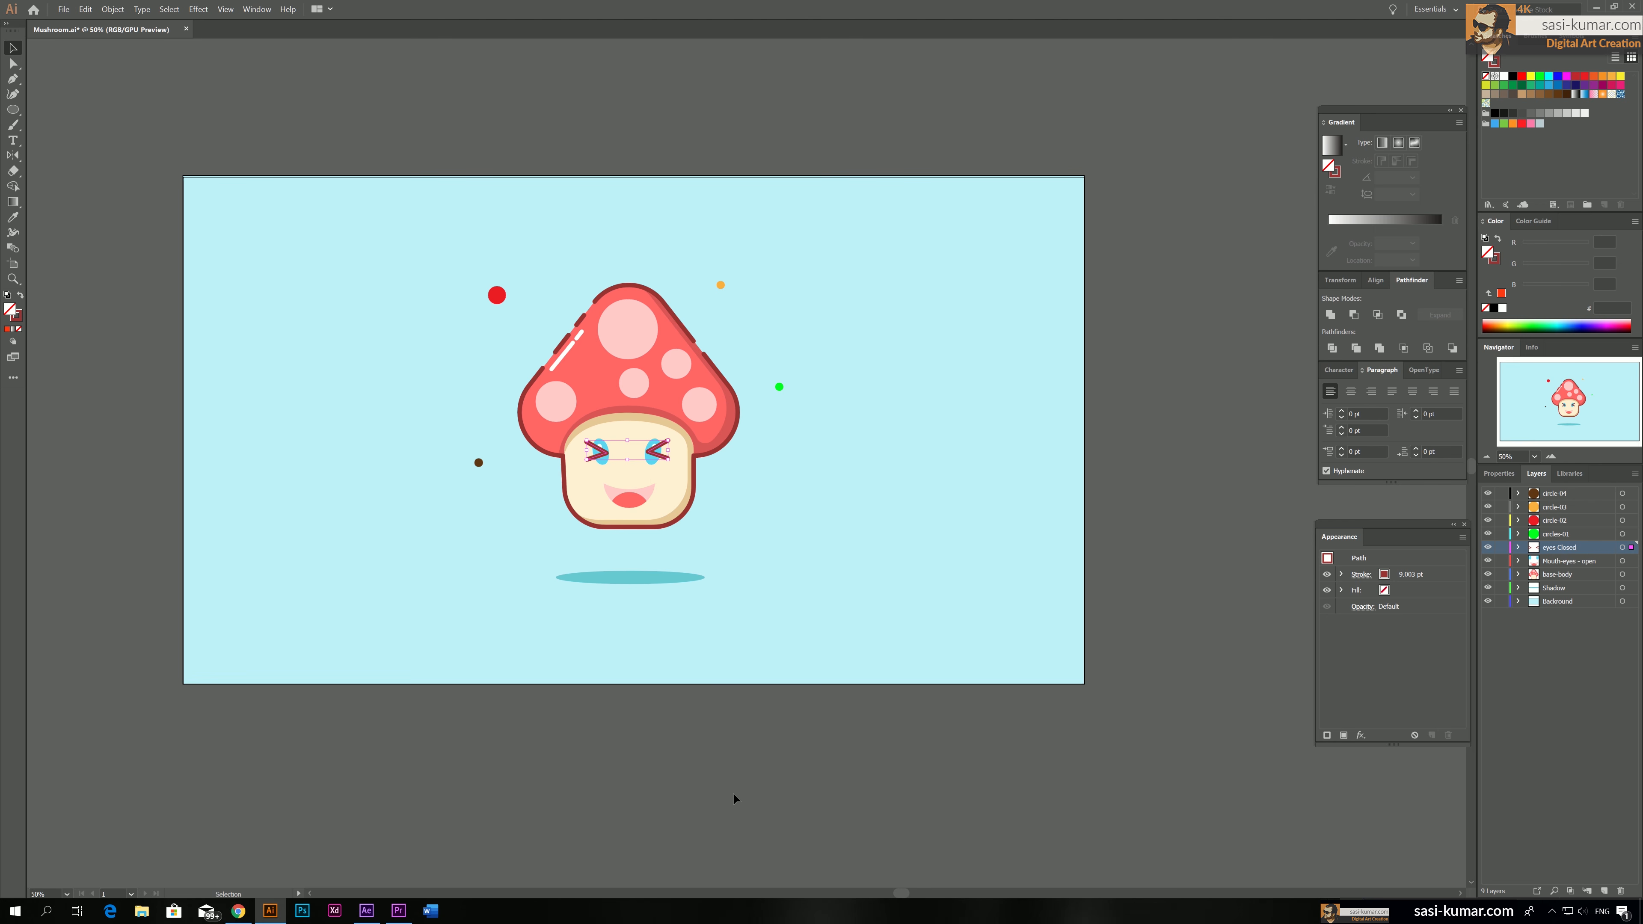
key("a")
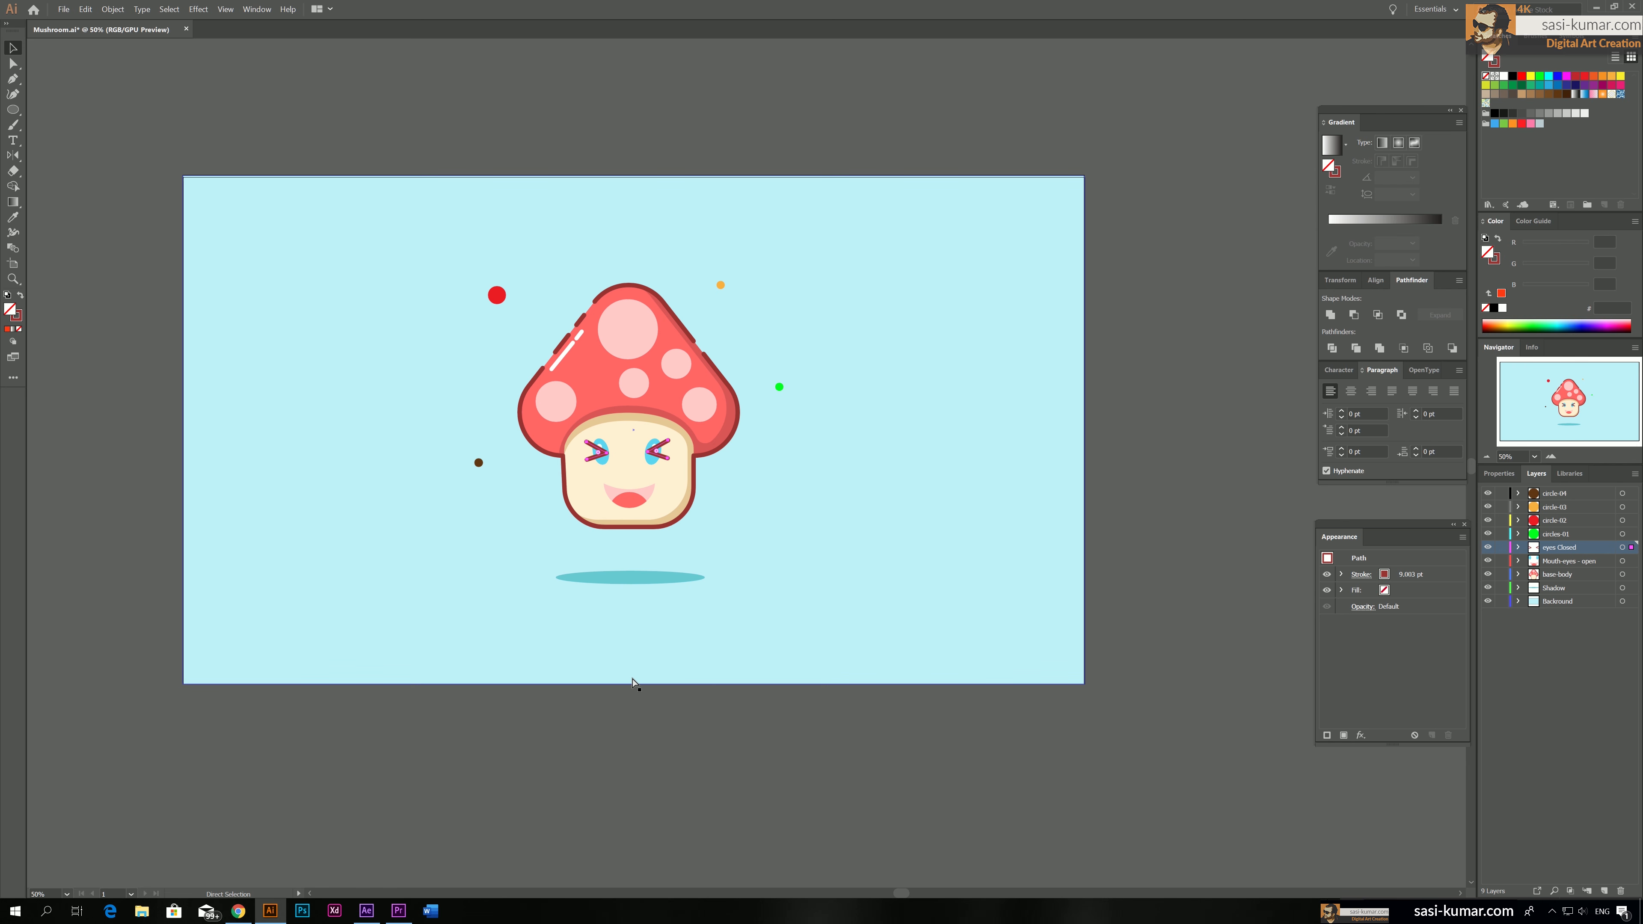
key("ctrl+f")
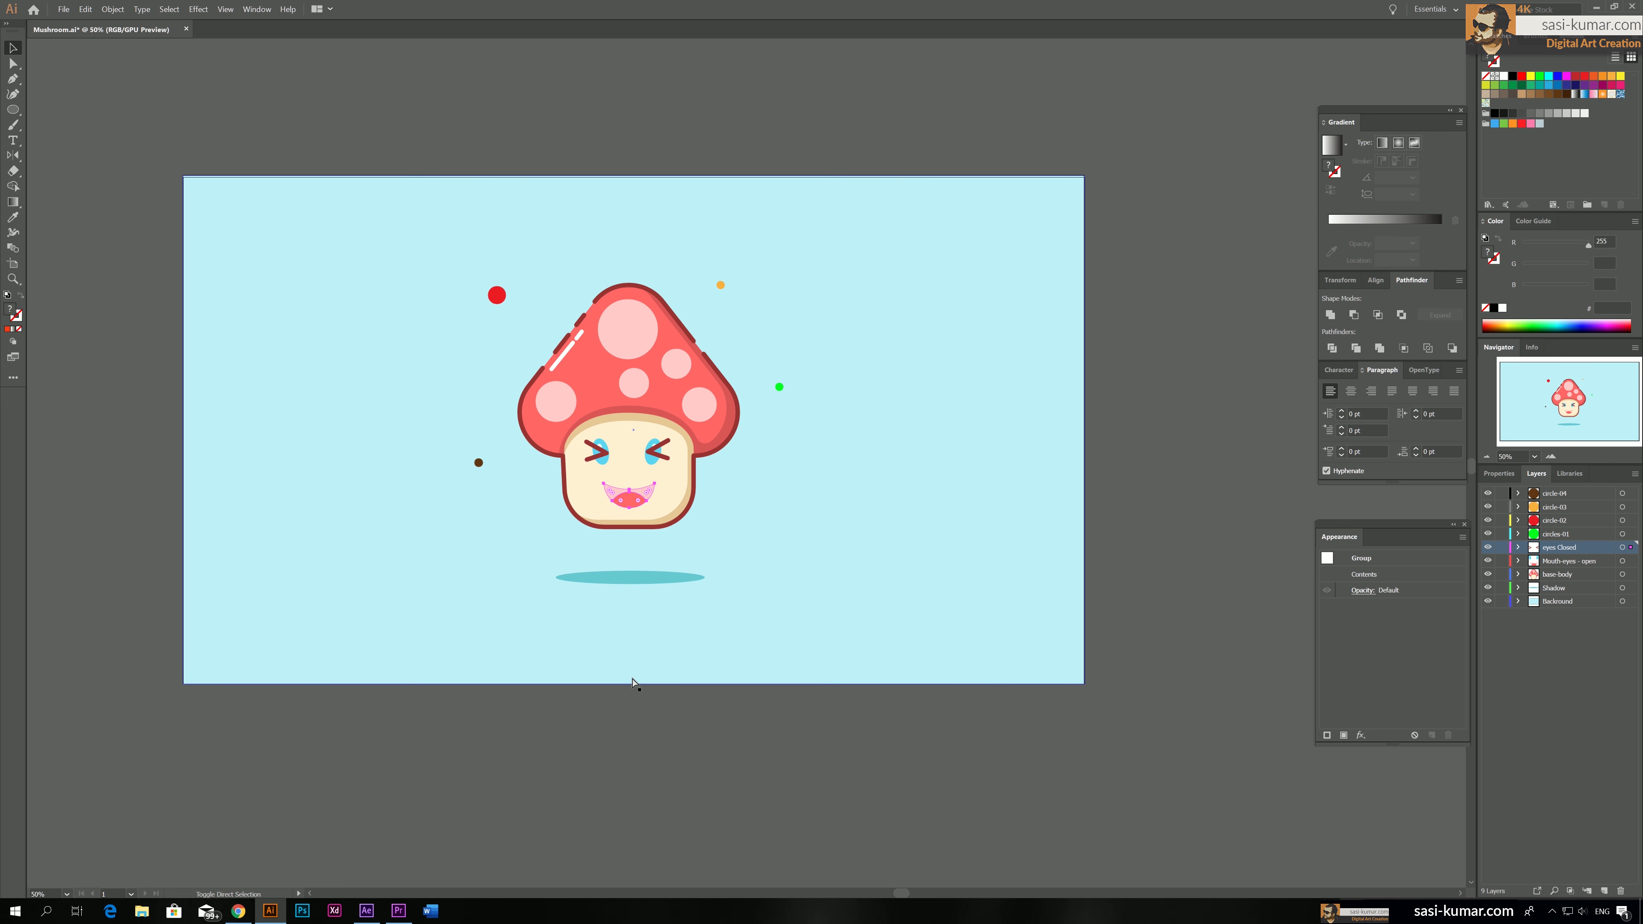
key("v")
left_click(982, 484)
Alternate the visibility of the eyes Closed and Mouth-eyes - open layers to compare the two facial expressions
left_click(1488, 547)
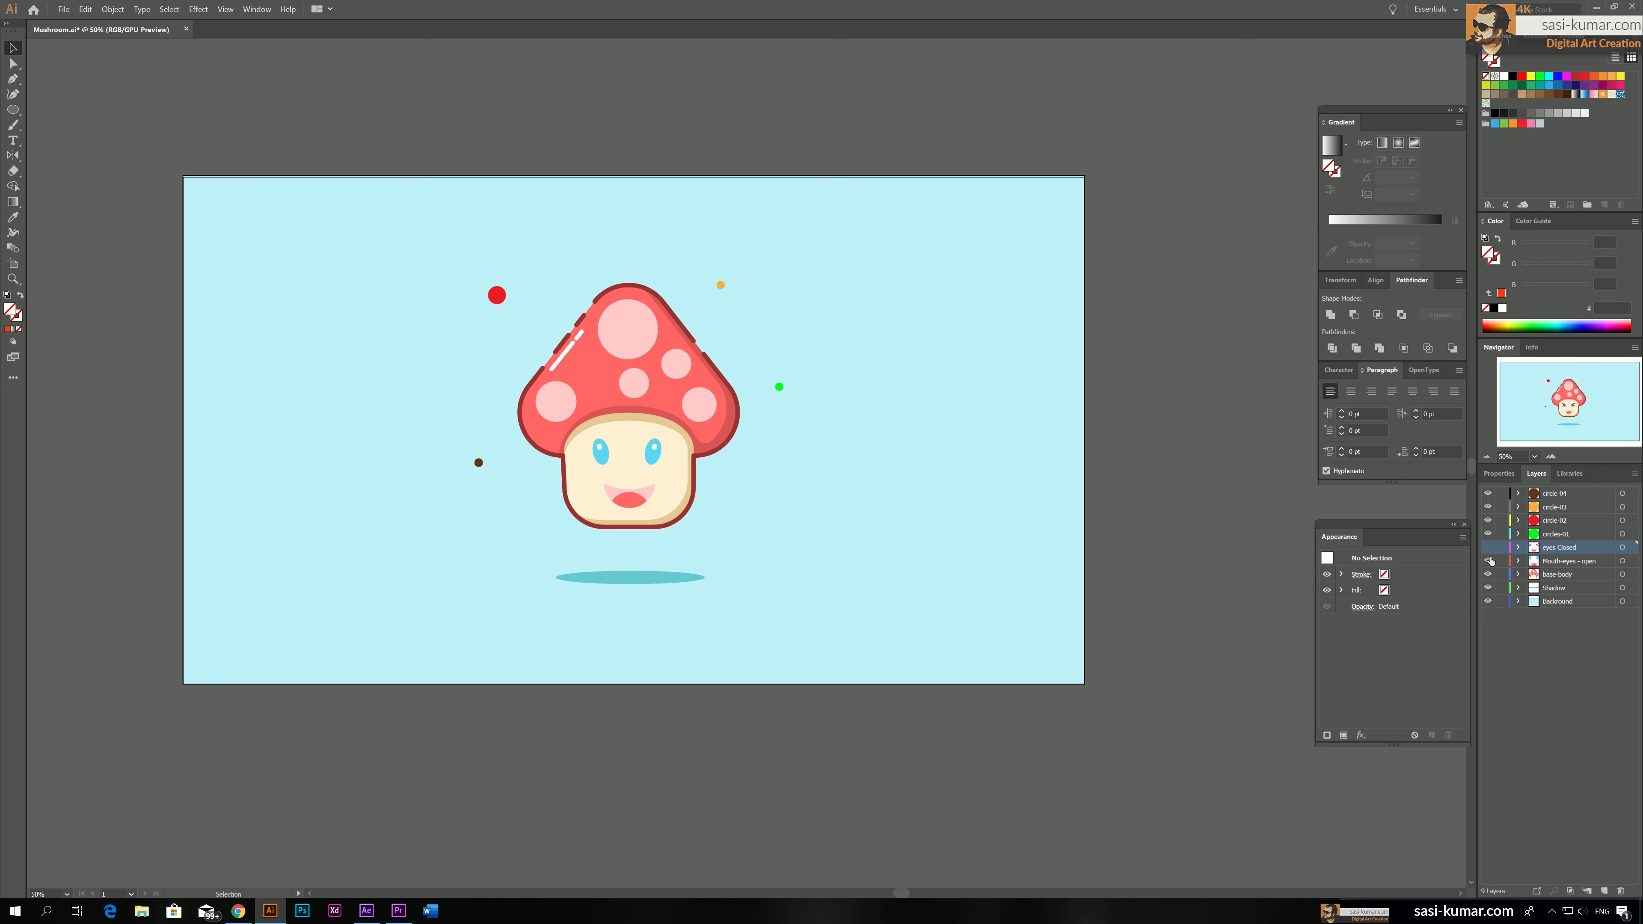
left_click(1488, 561)
left_click(1488, 560)
left_click(1488, 547)
left_click(1488, 547)
left_click(1488, 561)
left_click(1489, 547)
left_click(1488, 548)
left_click(1488, 560)
left_click(1488, 547)
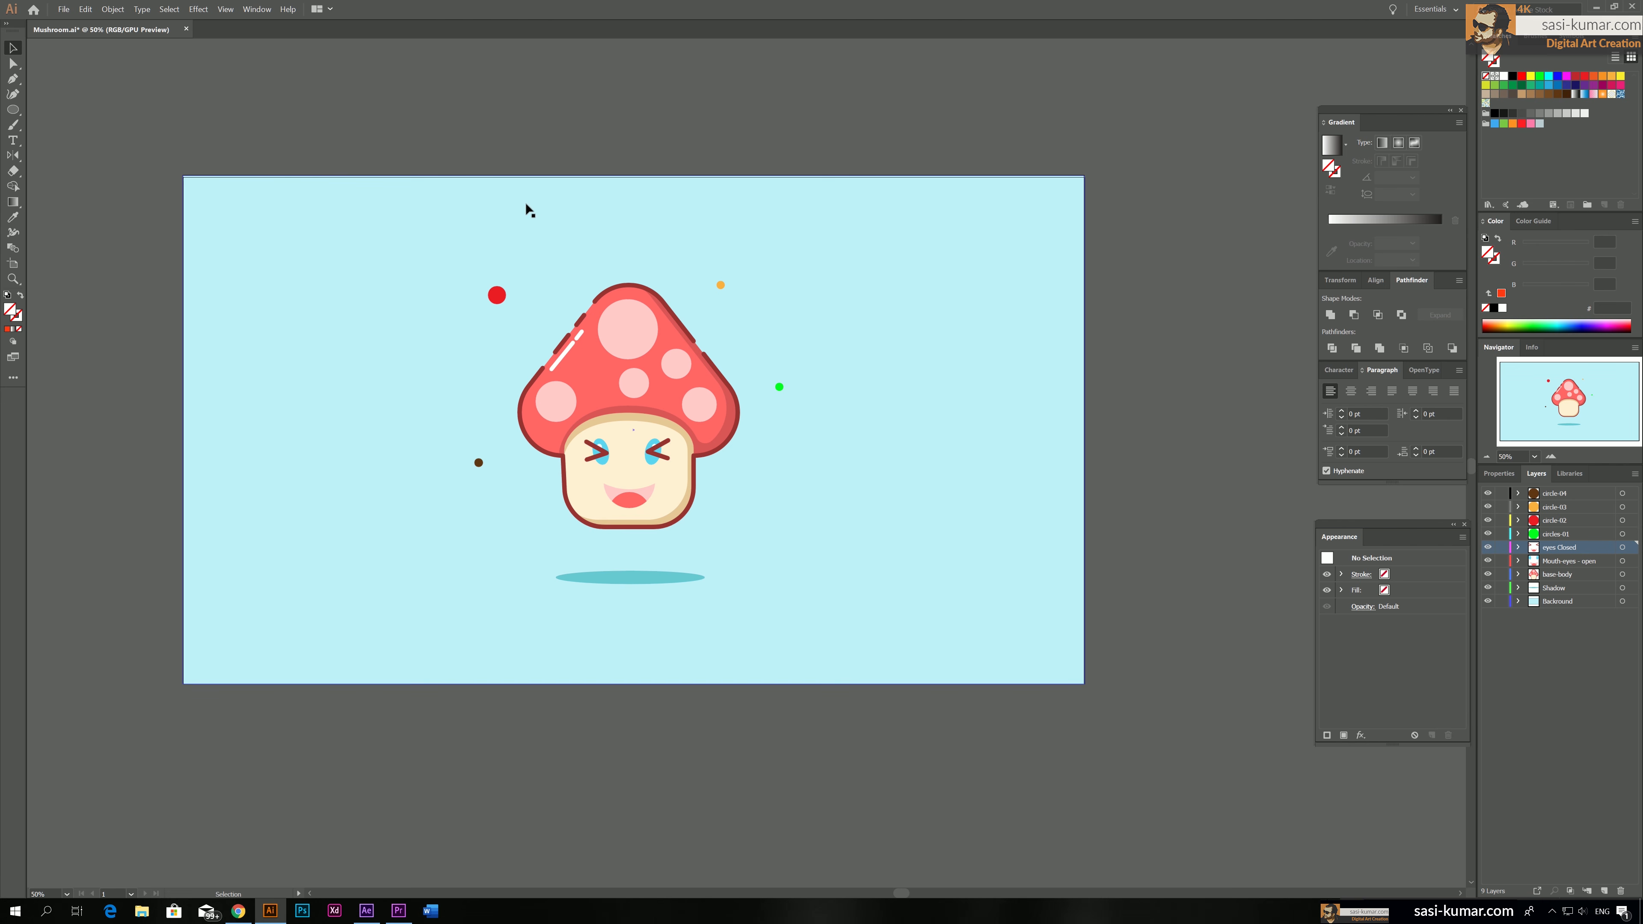
Save the mushroom artwork and switch to After Effects
key("ctrl+s")
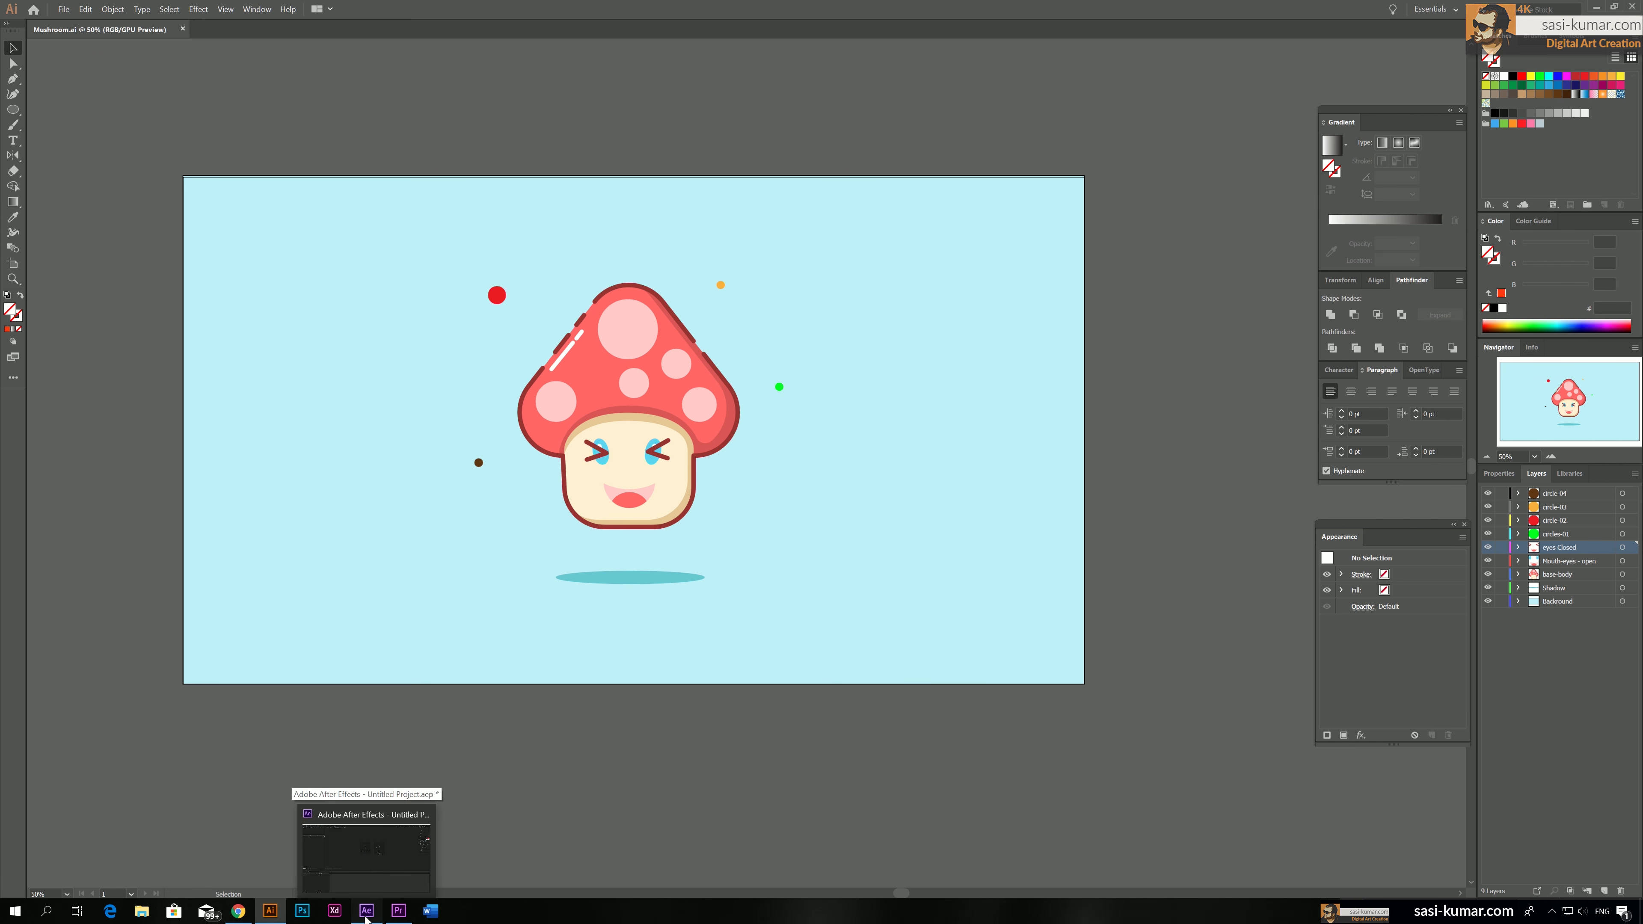
left_click(366, 918)
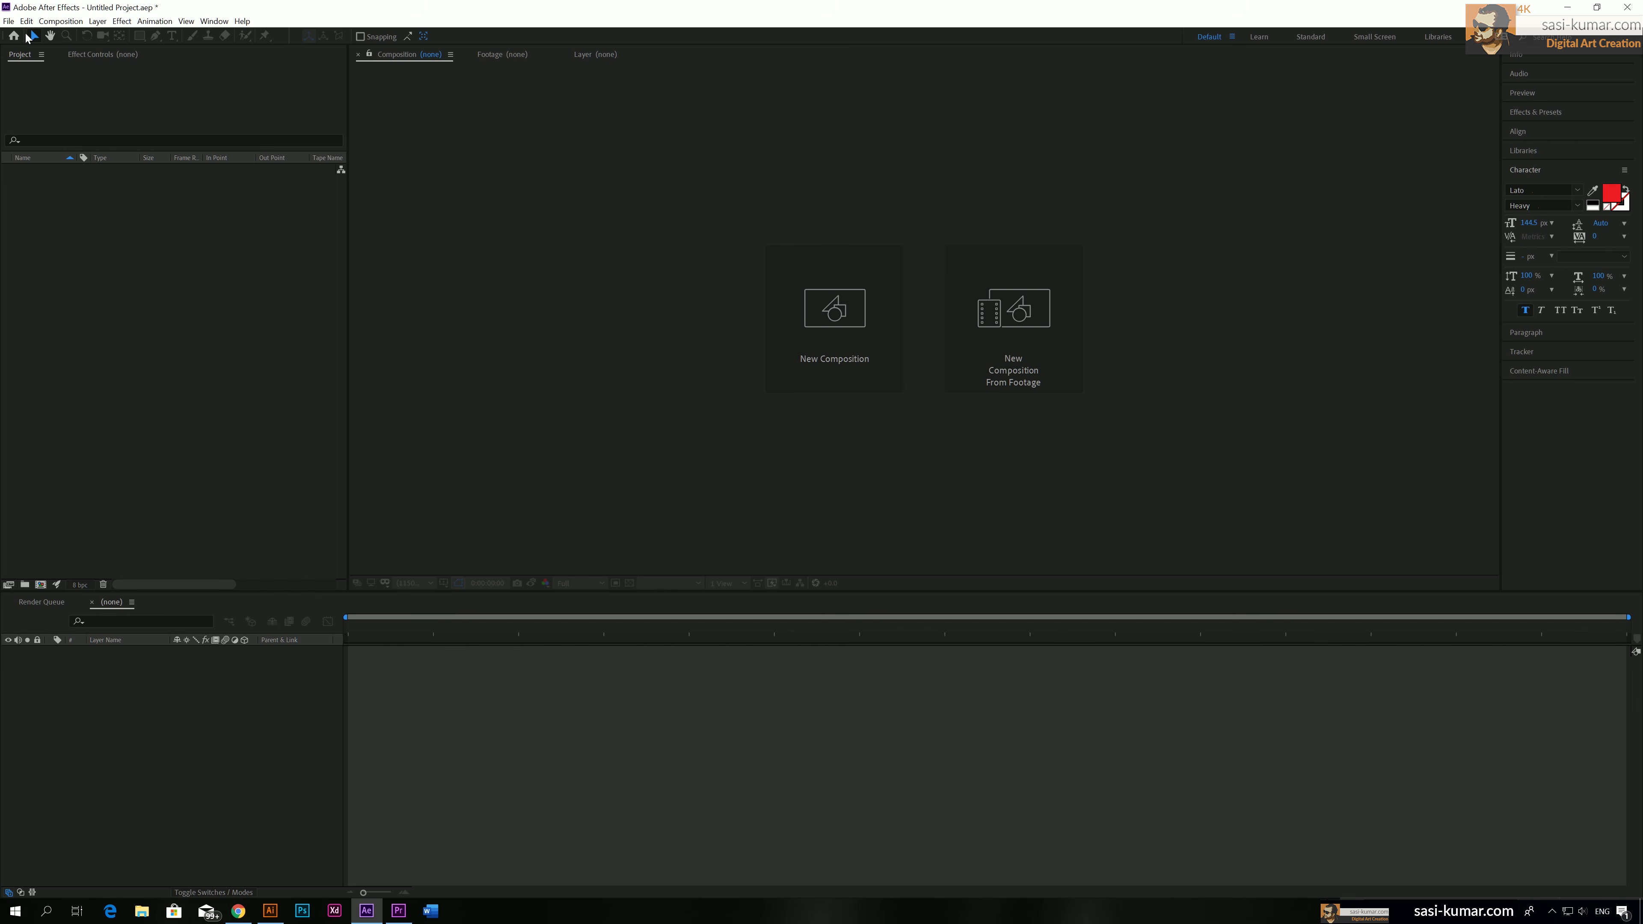
Import Mushroom.ai as a Composition and open the resulting Mushroom composition
left_click(9, 20)
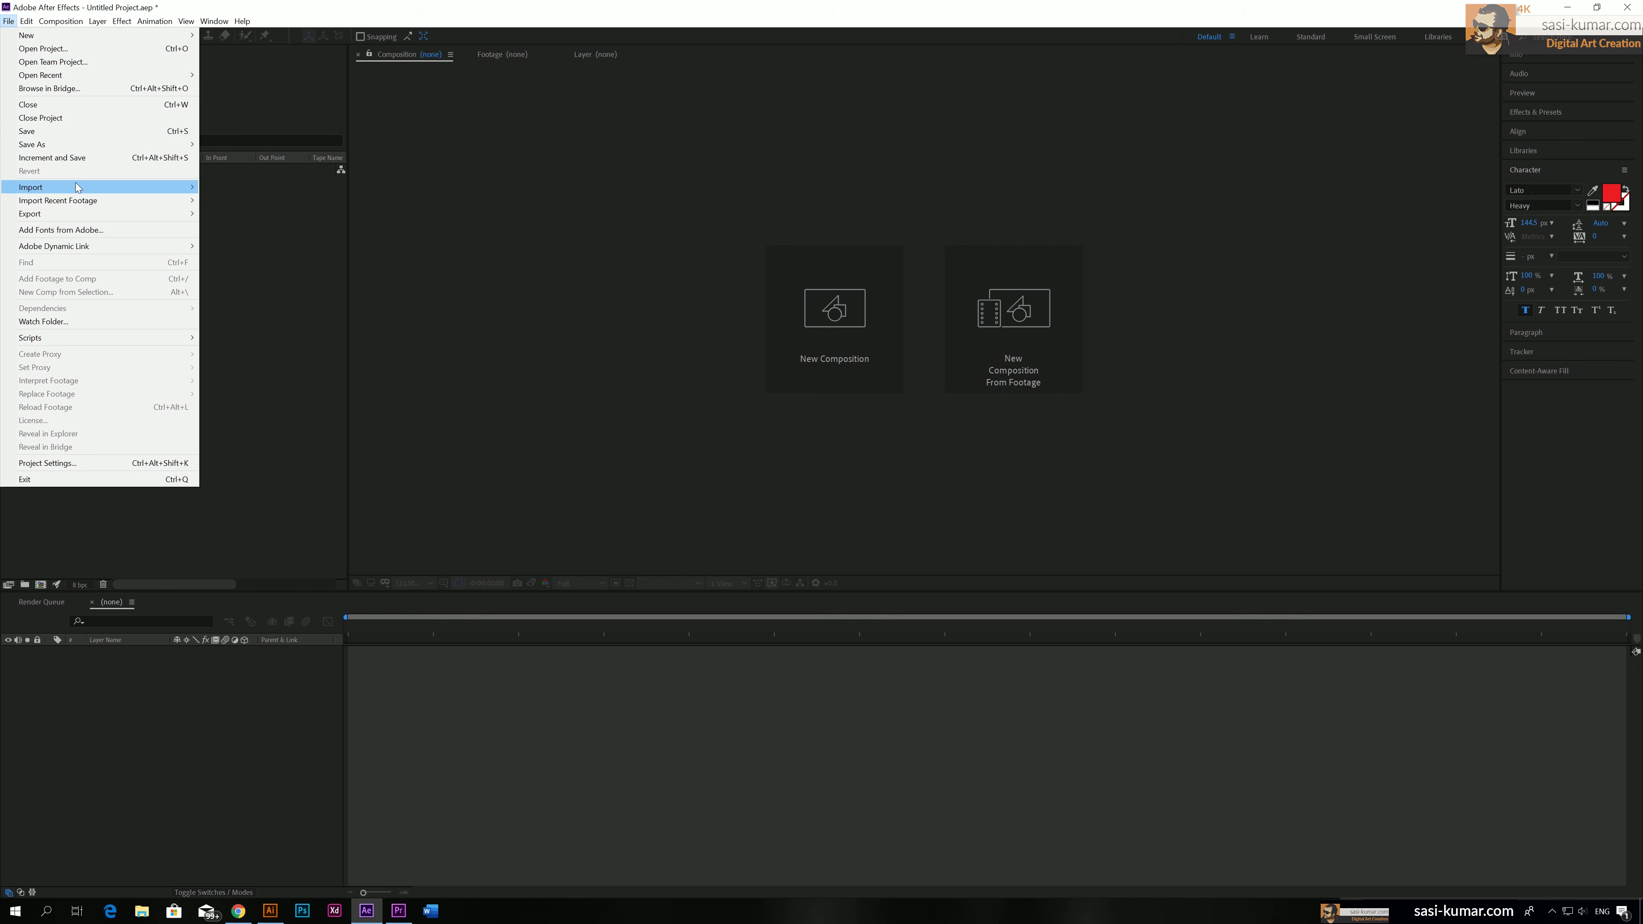
mouse_move(77, 188)
left_click(218, 187)
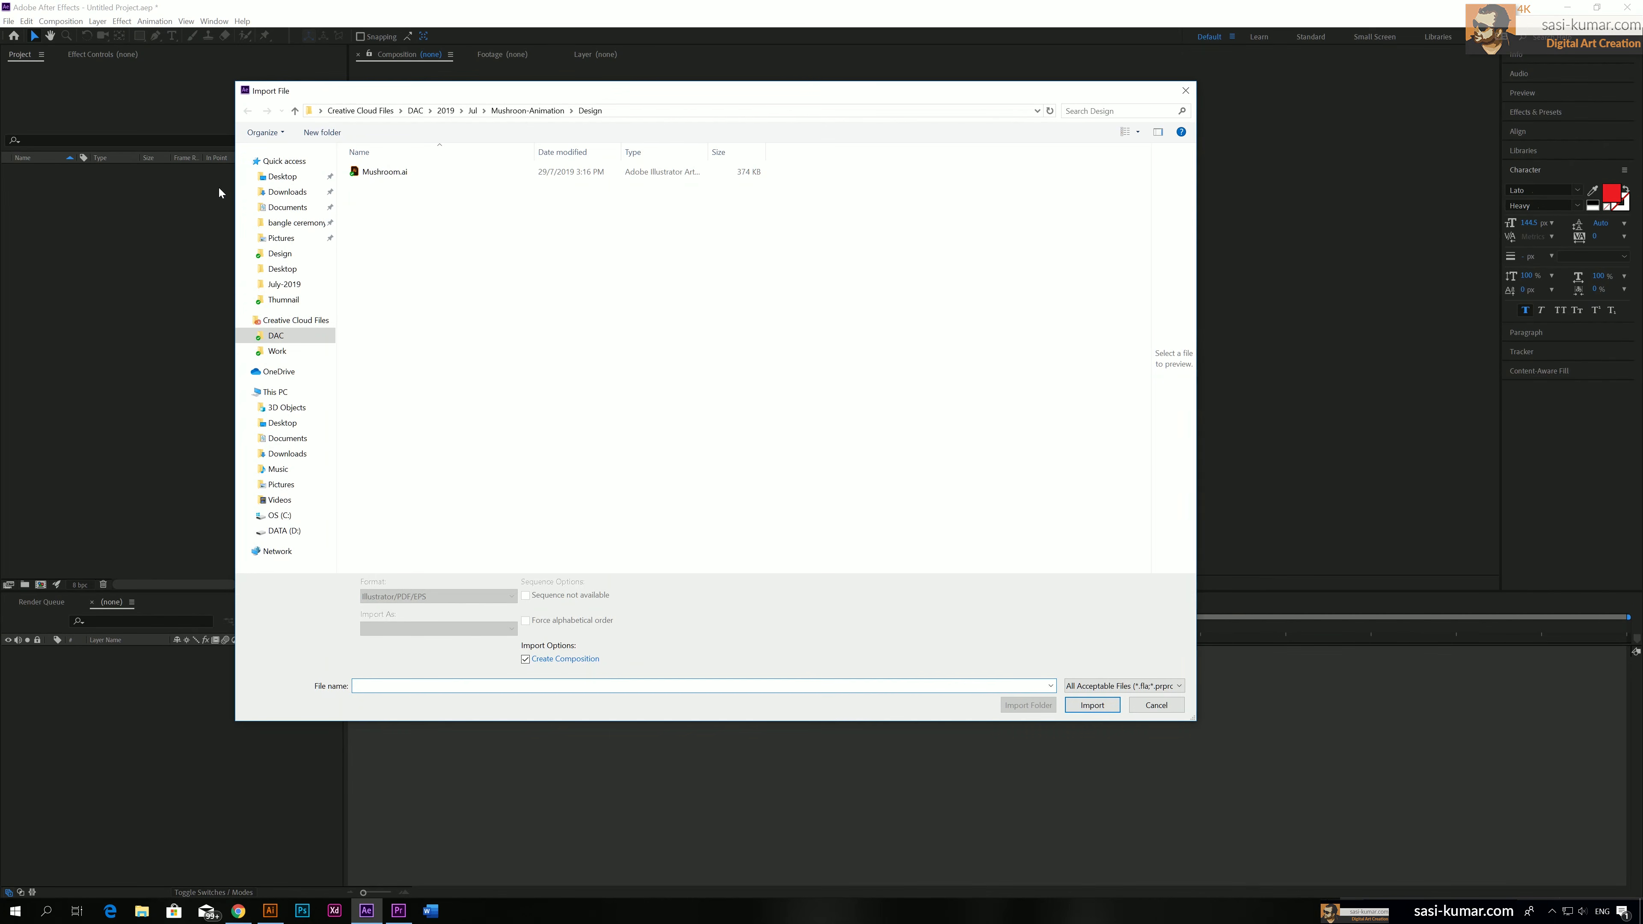
left_click(386, 171)
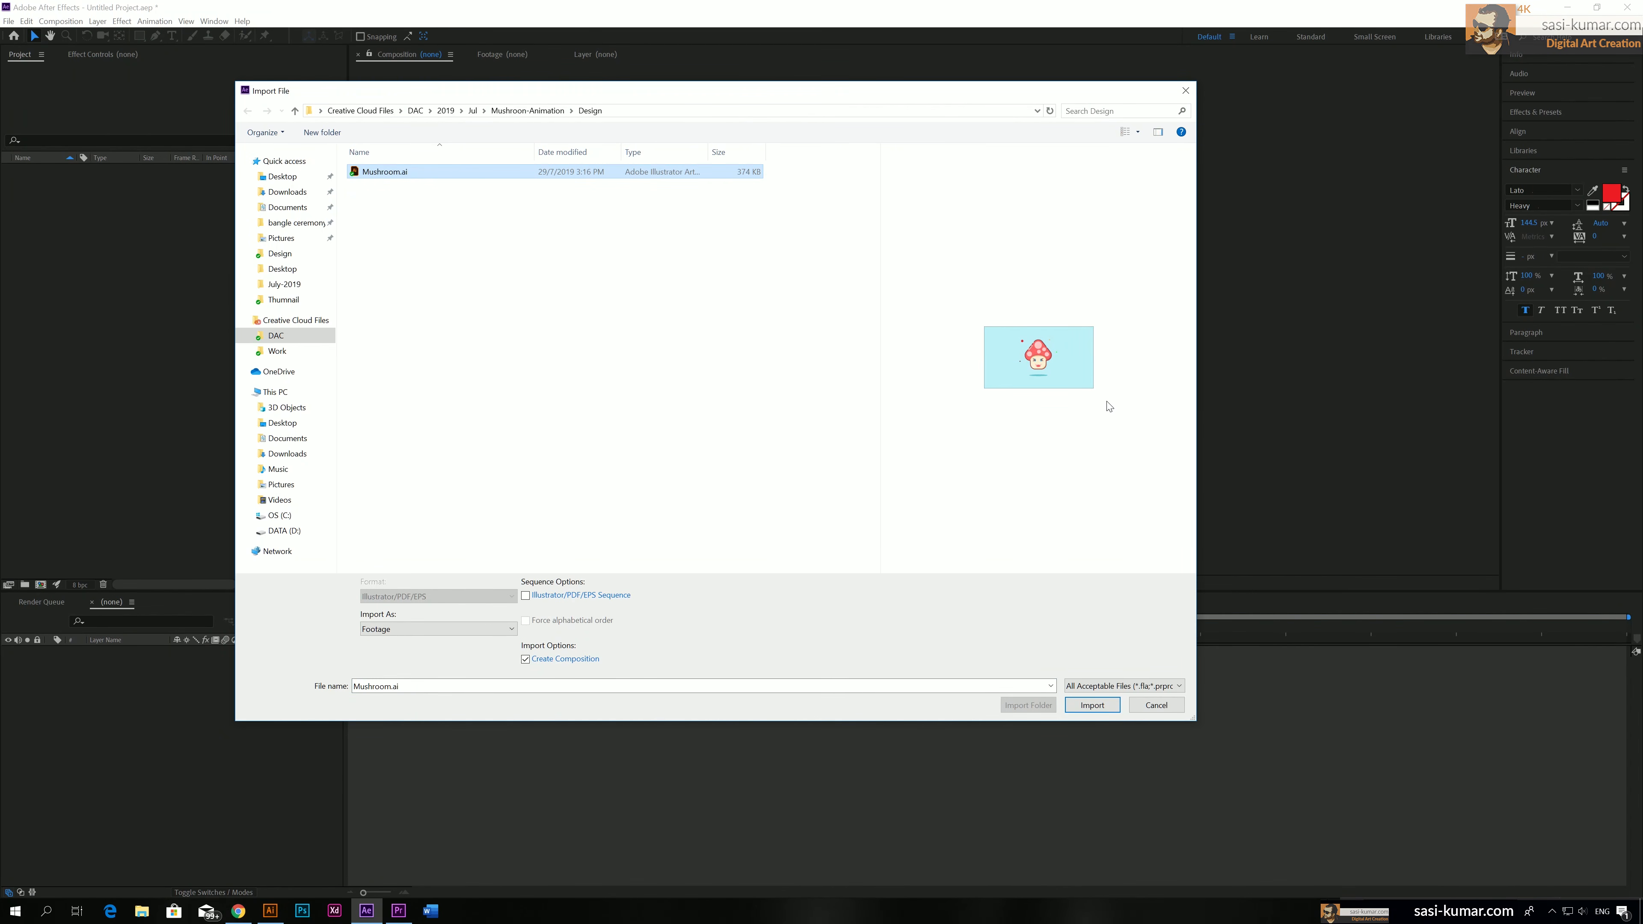
left_click(471, 632)
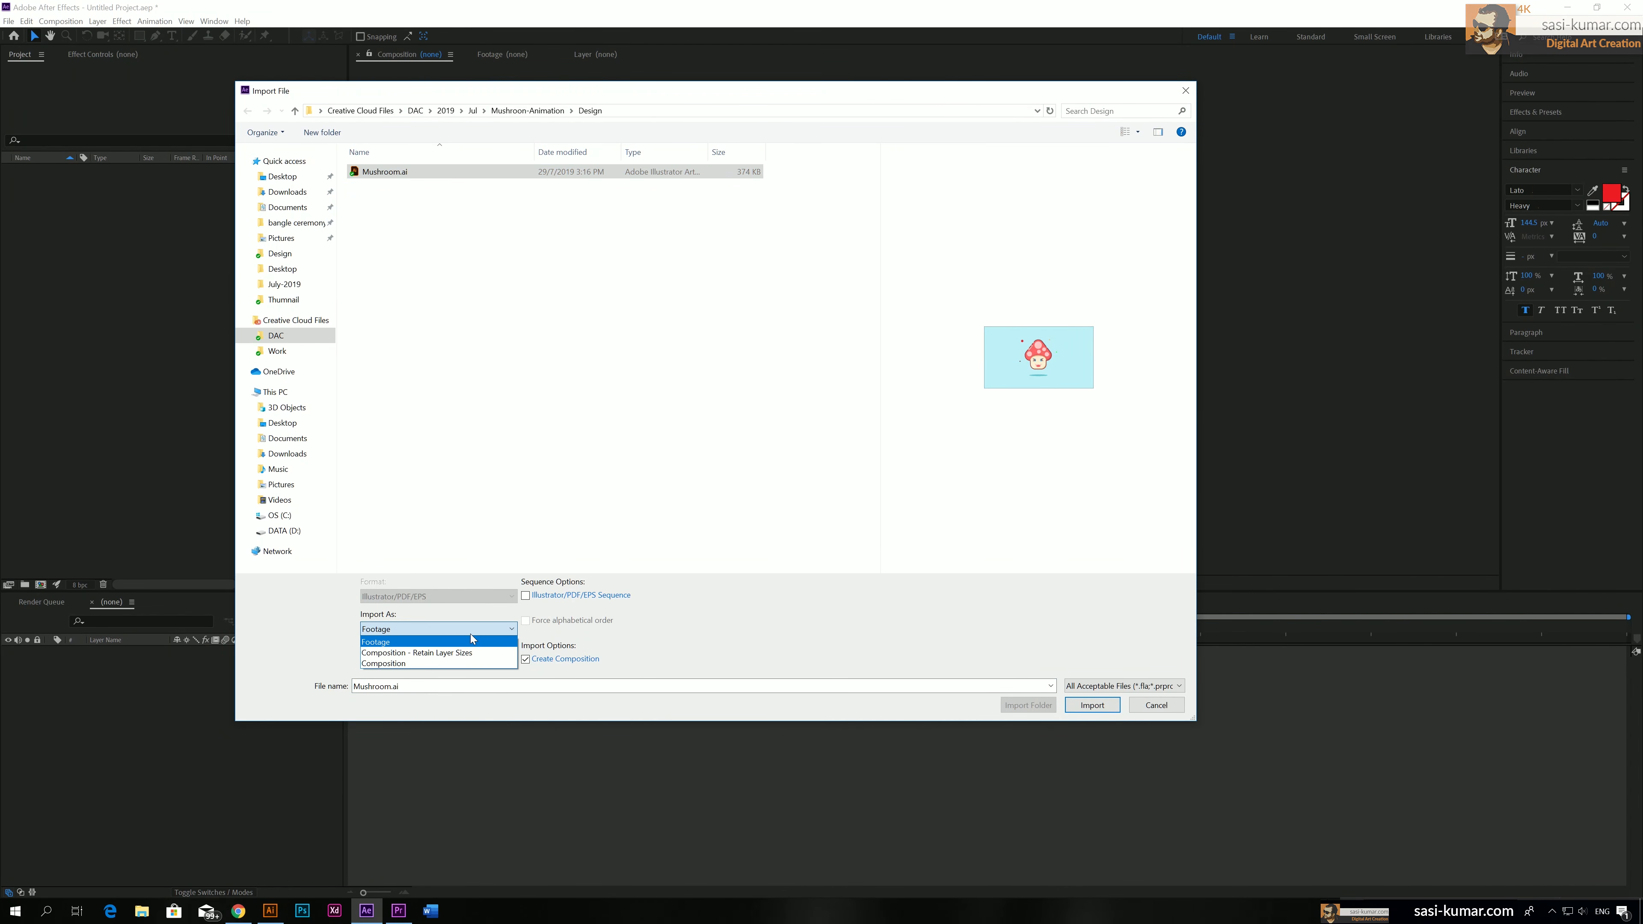
left_click(391, 664)
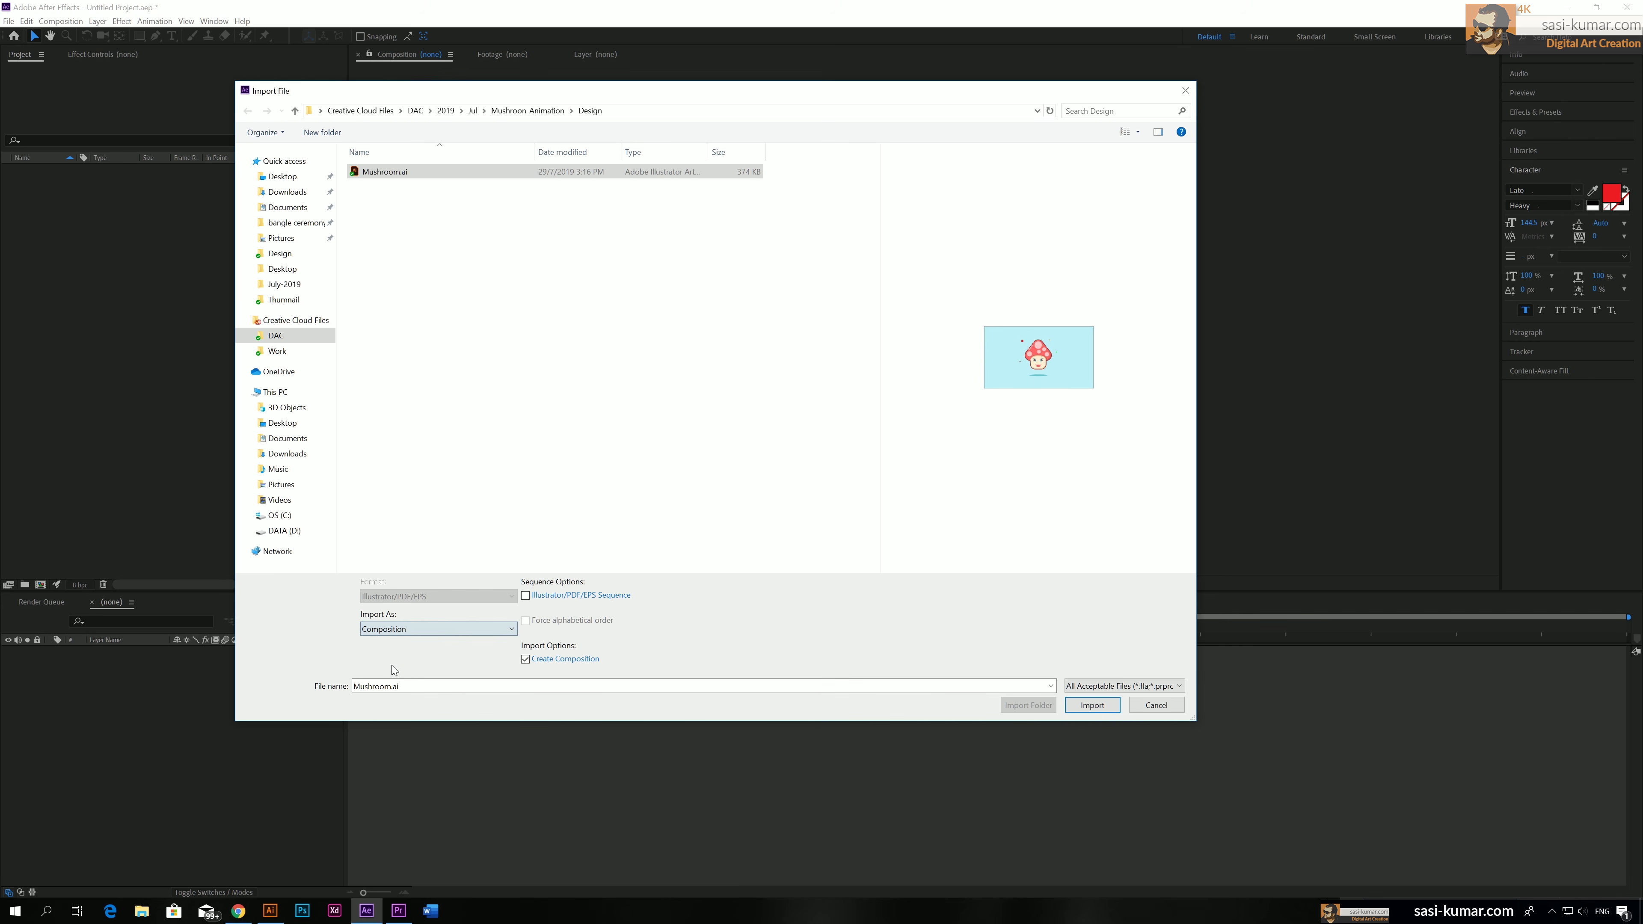
left_click(1092, 705)
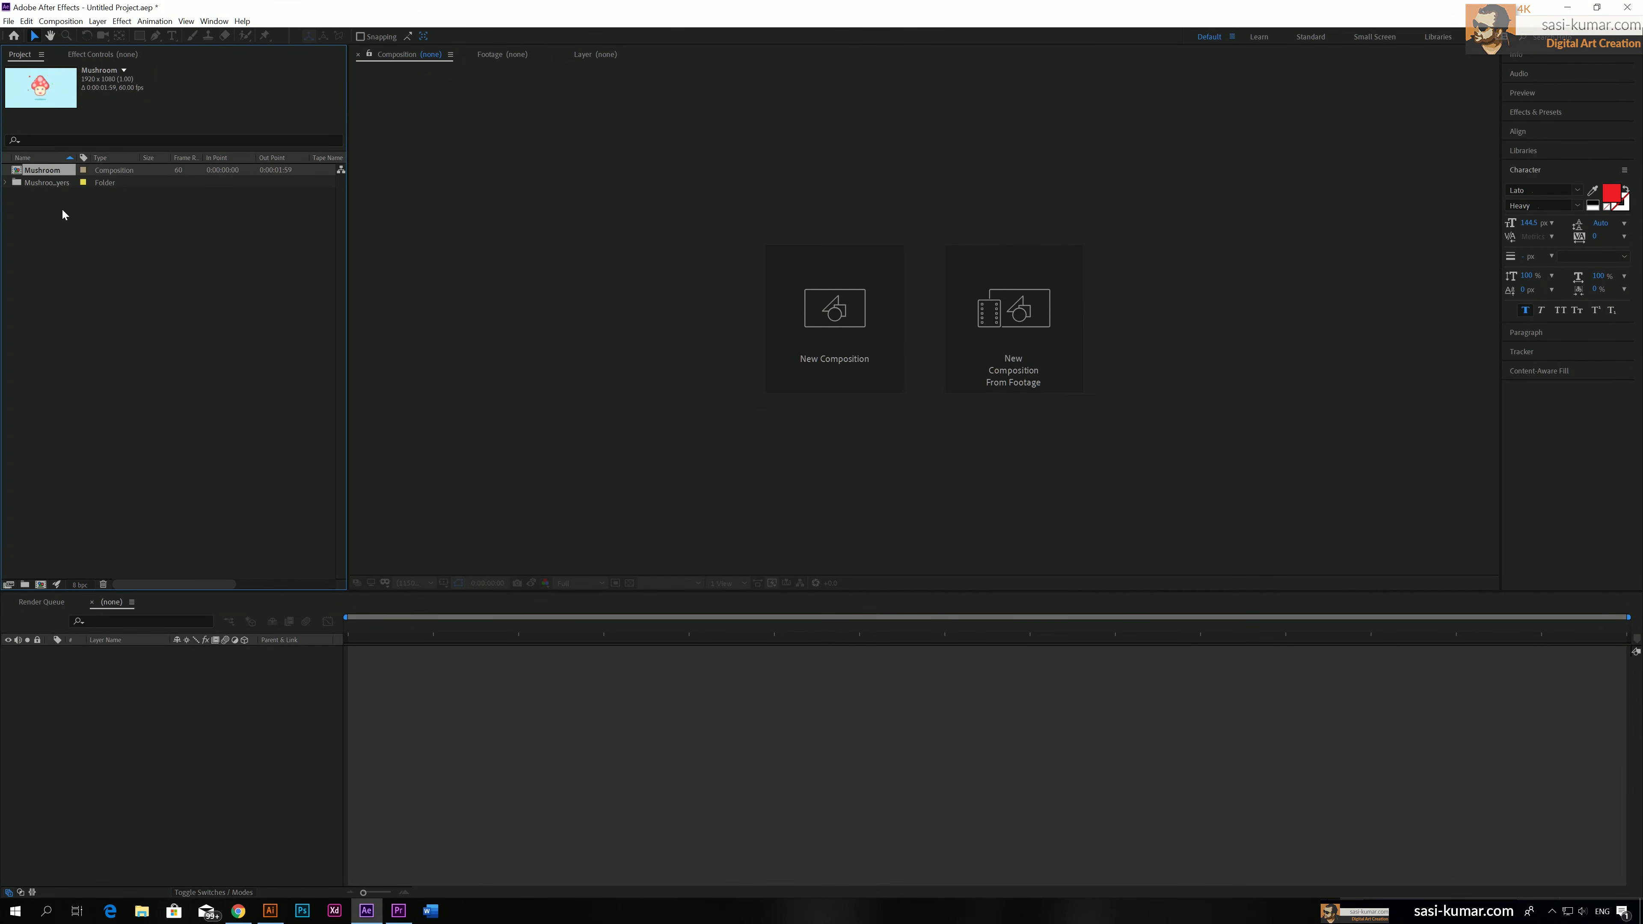
double_click(21, 172)
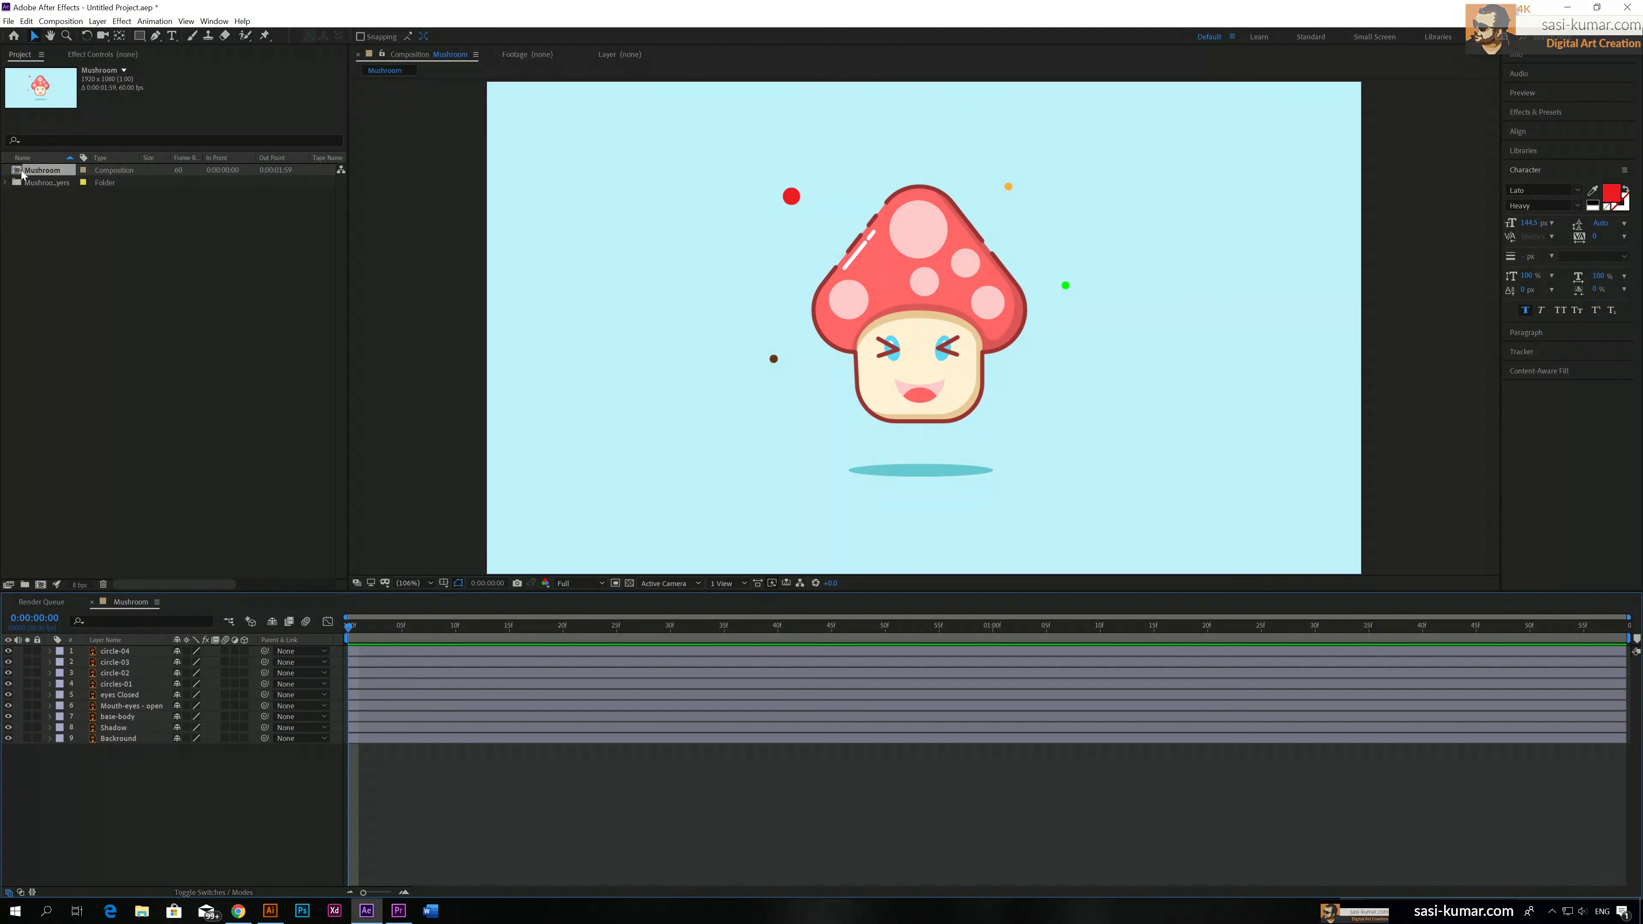
Check the circle-03 and circle-02 layers by toggling their visibility, and play through the composition's timeline
left_click_drag(359, 627, 303, 655)
left_click(8, 662)
left_click(8, 662)
left_click(9, 673)
left_click(9, 674)
key("space")
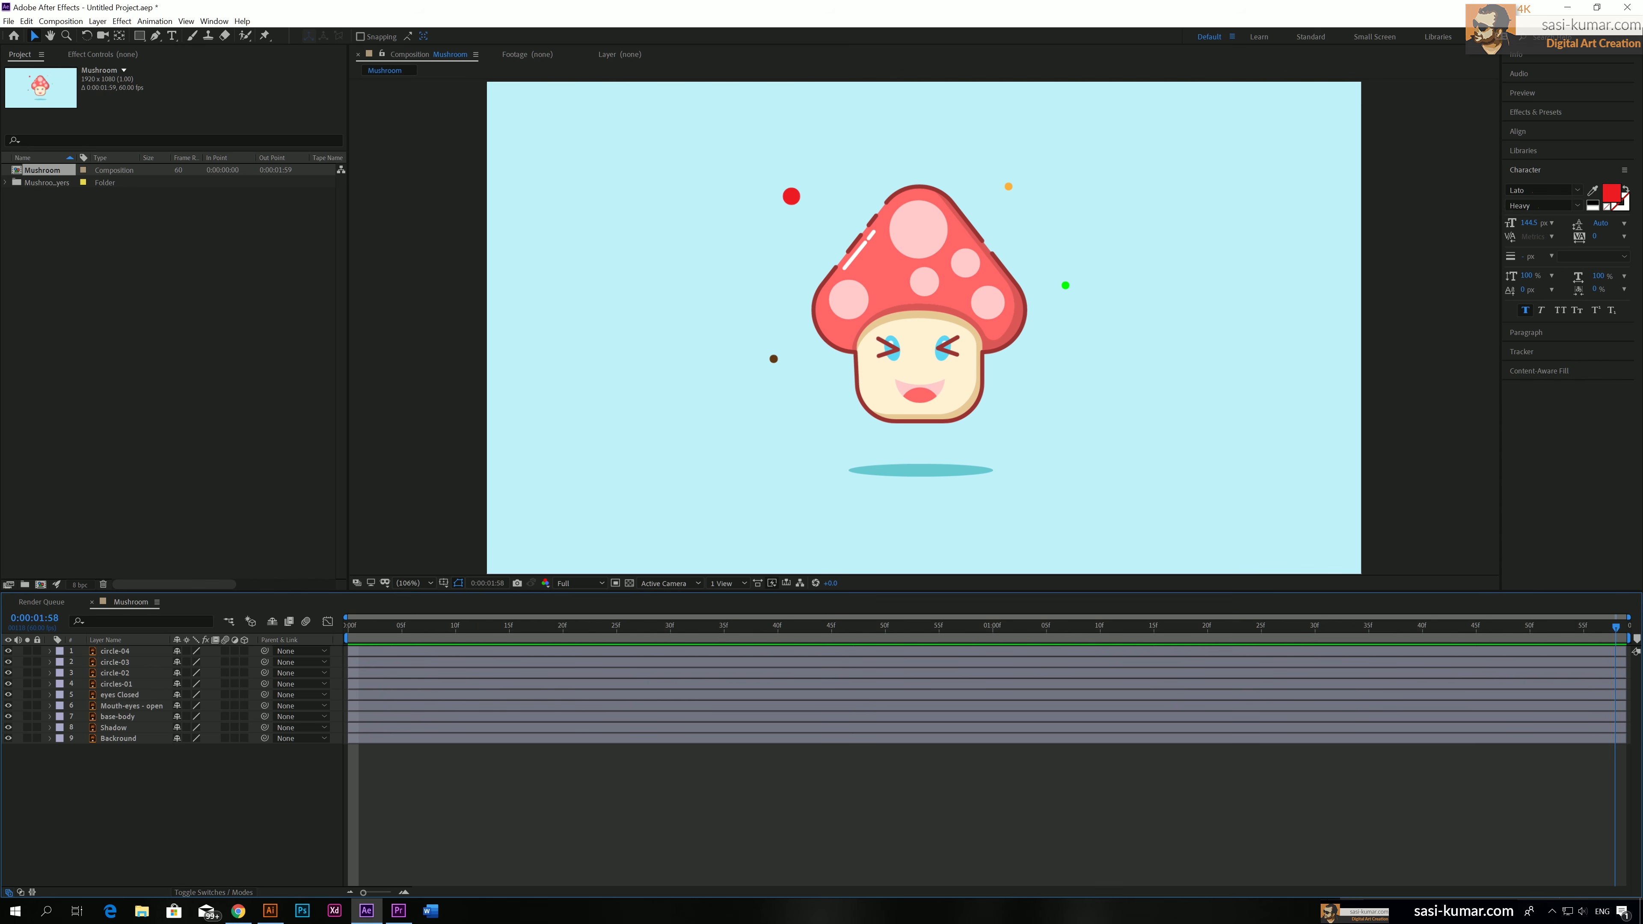
left_click_drag(1617, 628, 357, 667)
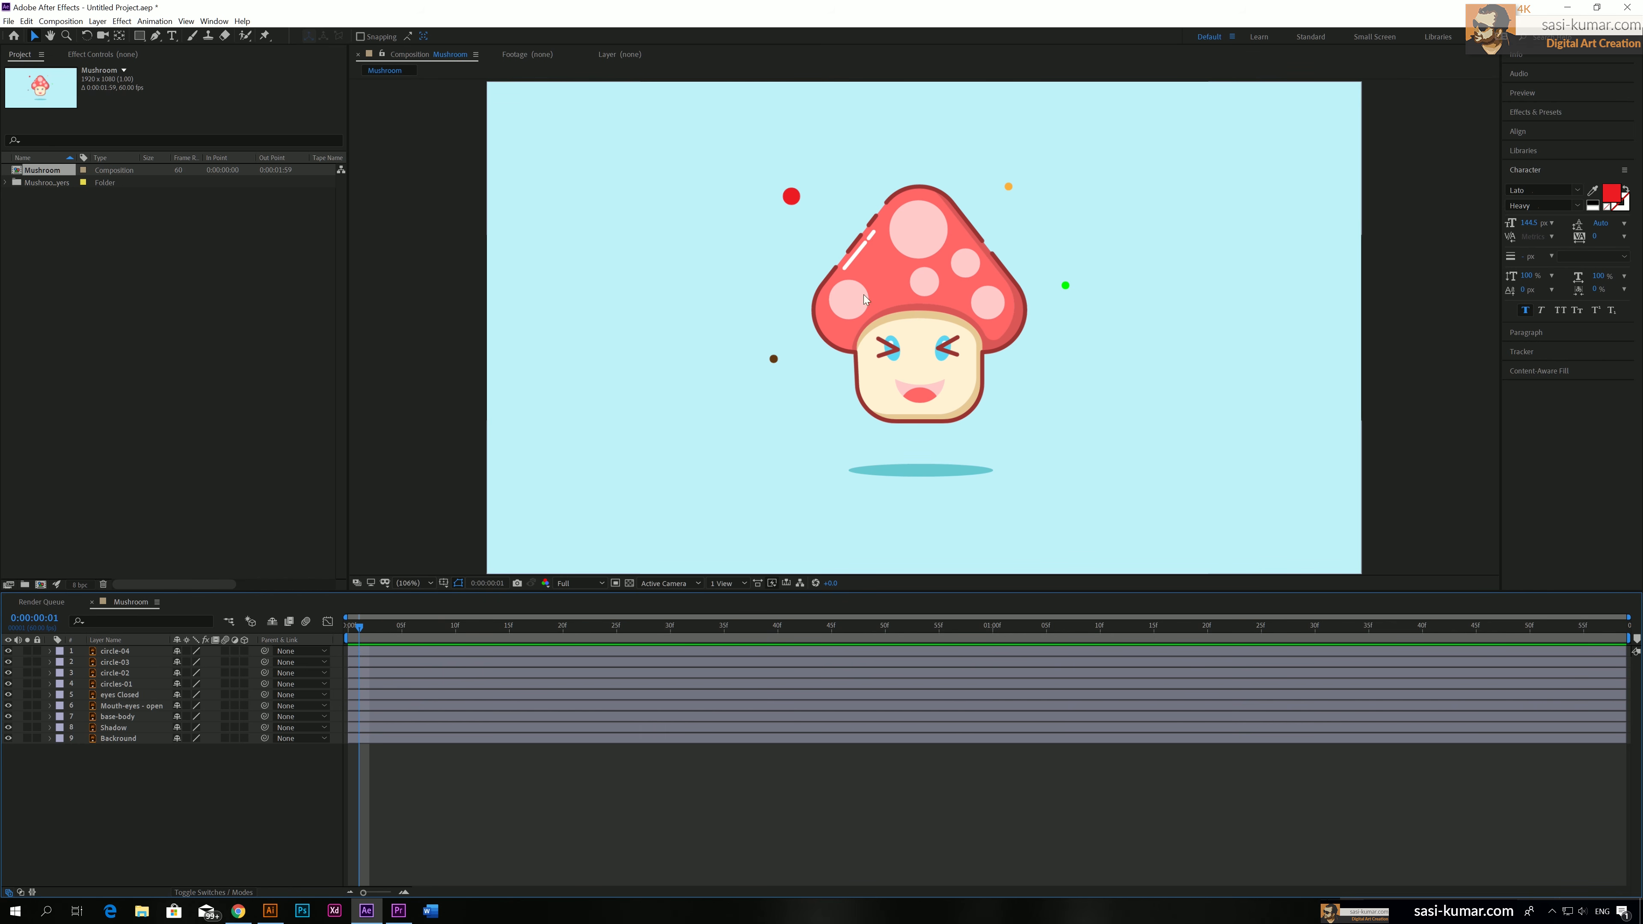
Toggle the base-body layer's visibility, try moving the layer in the composition, and undo the move
left_click(132, 717)
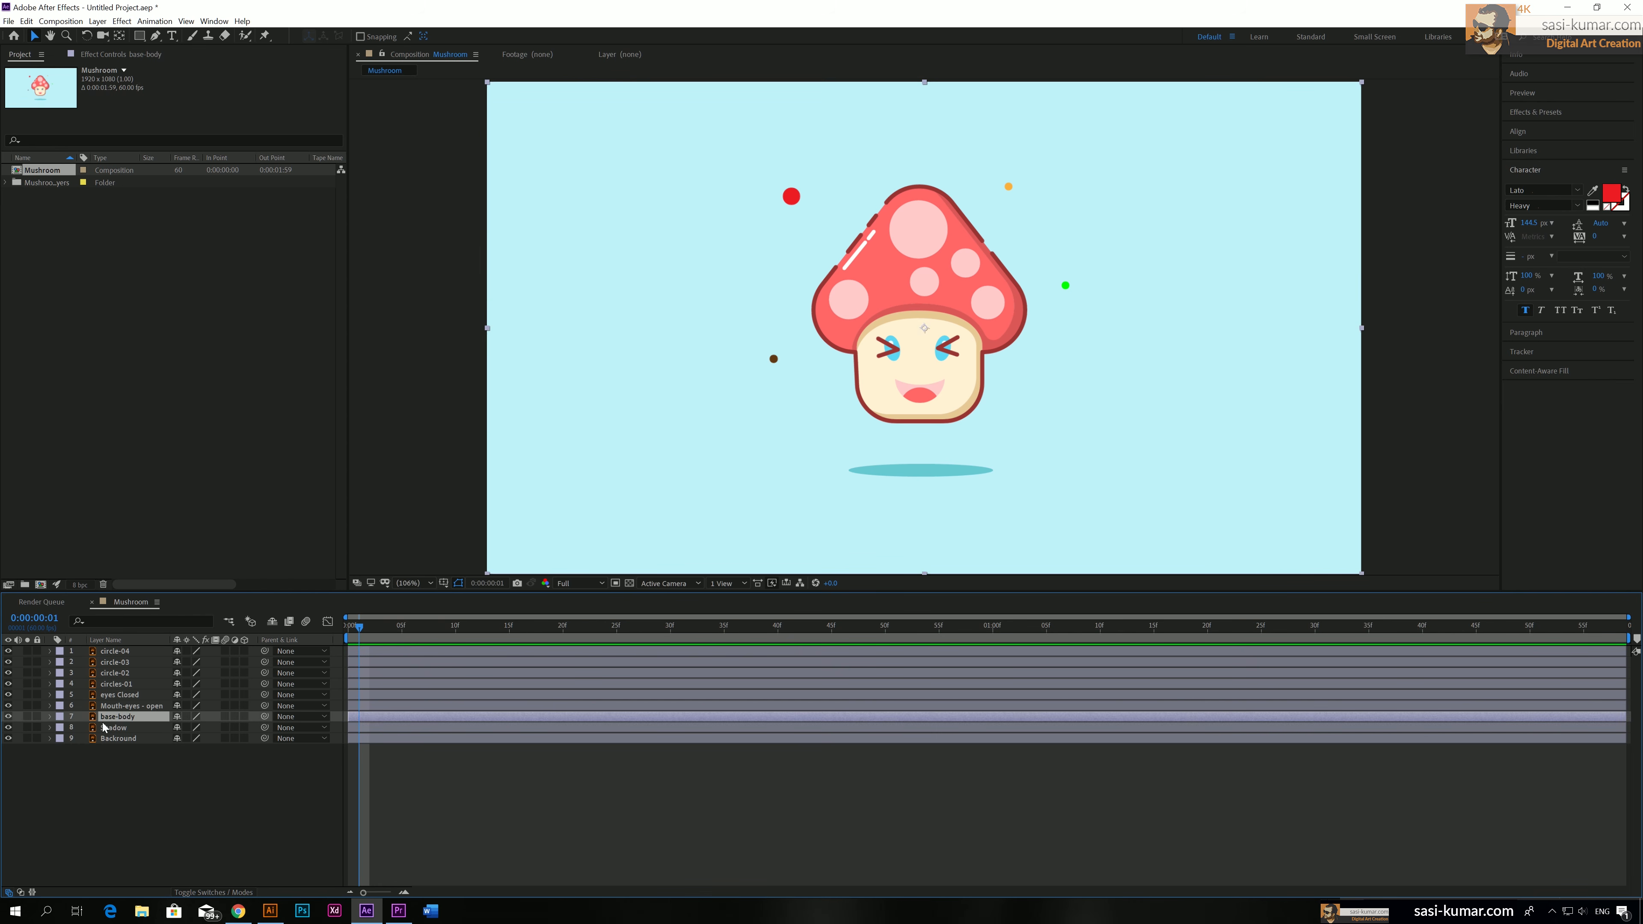
left_click(9, 717)
left_click(9, 717)
mouse_move(923, 343)
left_mouse_down()
mouse_move(925, 297)
mouse_move(930, 331)
left_mouse_up()
key("ctrl+z")
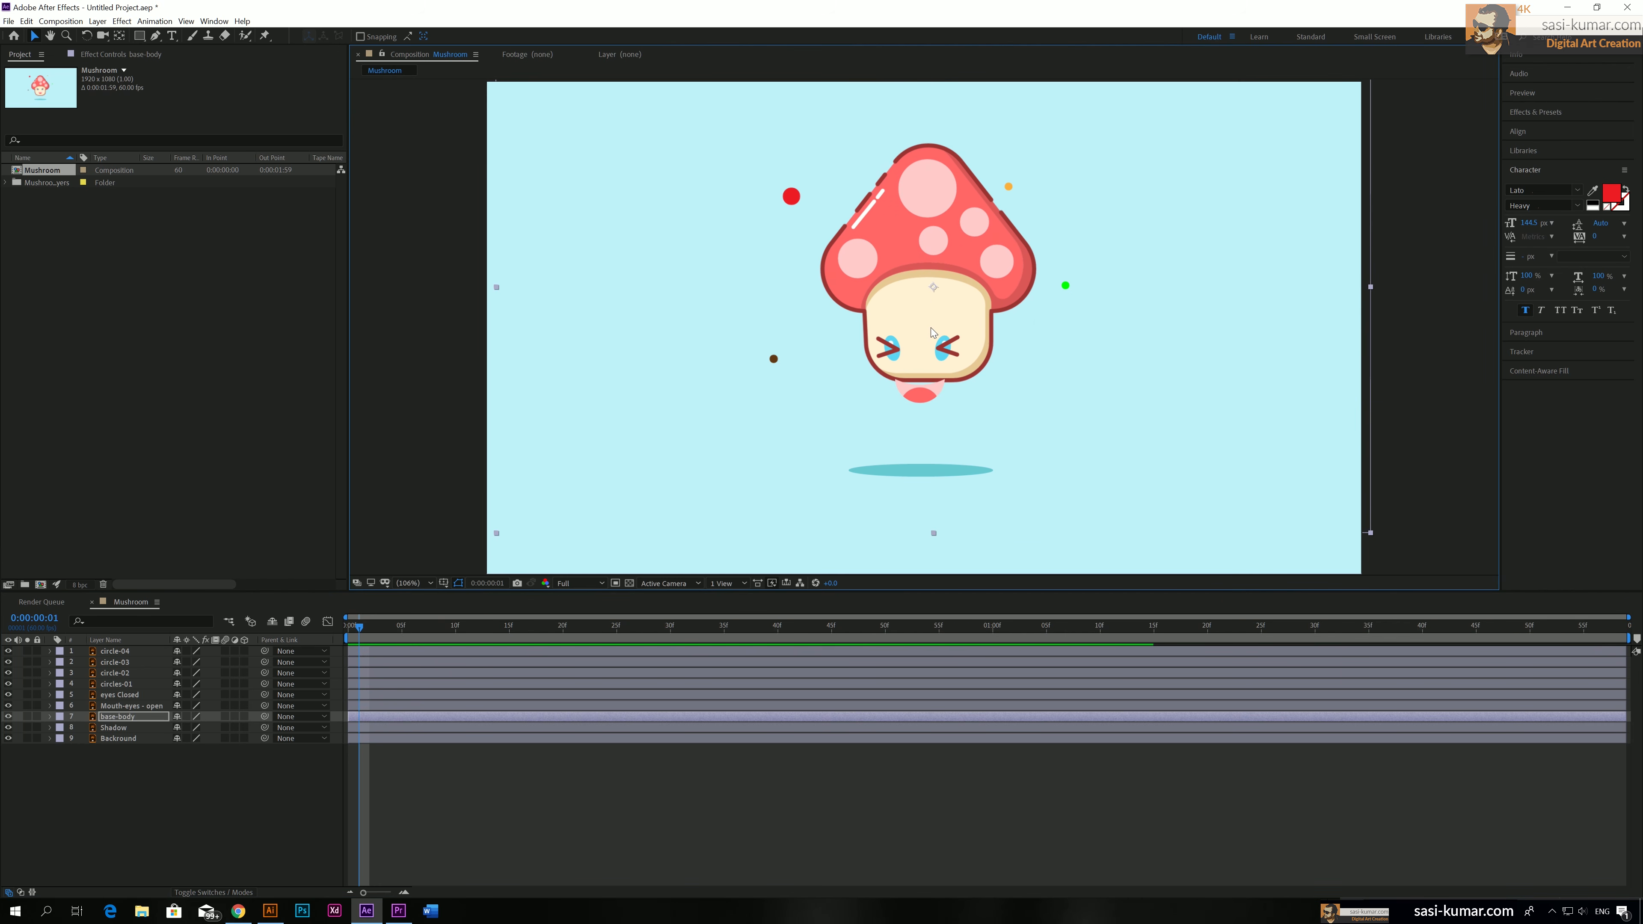
key("ctrl+z")
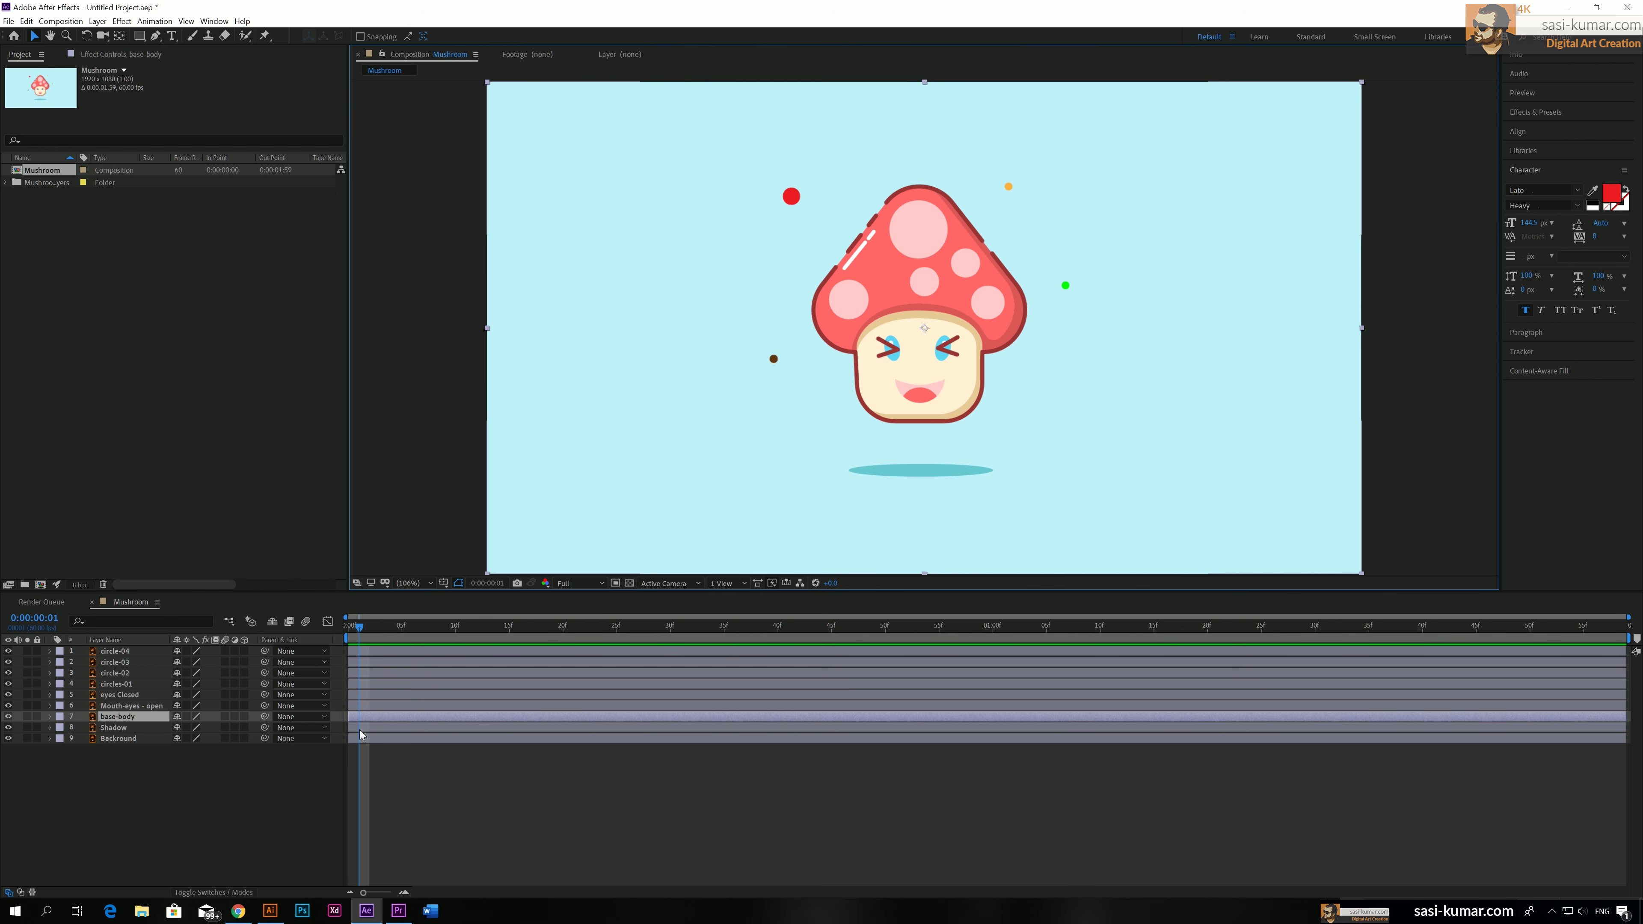
Enable keyframing for the base-body layer's Position, Scale and Rotation at 0:00:00:01
left_click(51, 717)
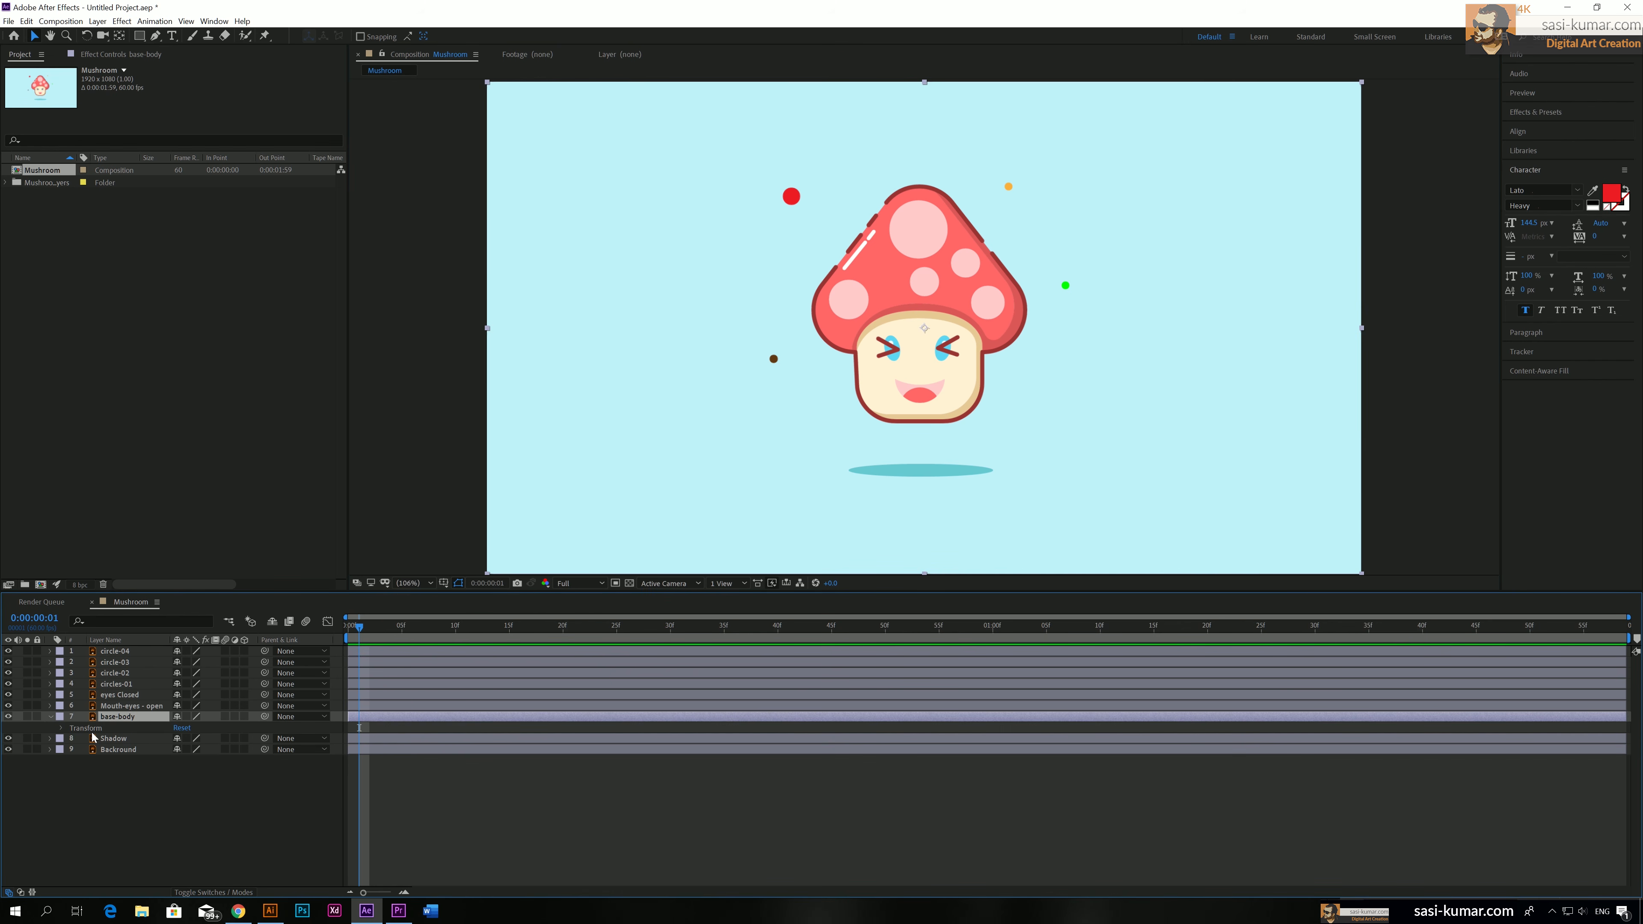
left_click(62, 730)
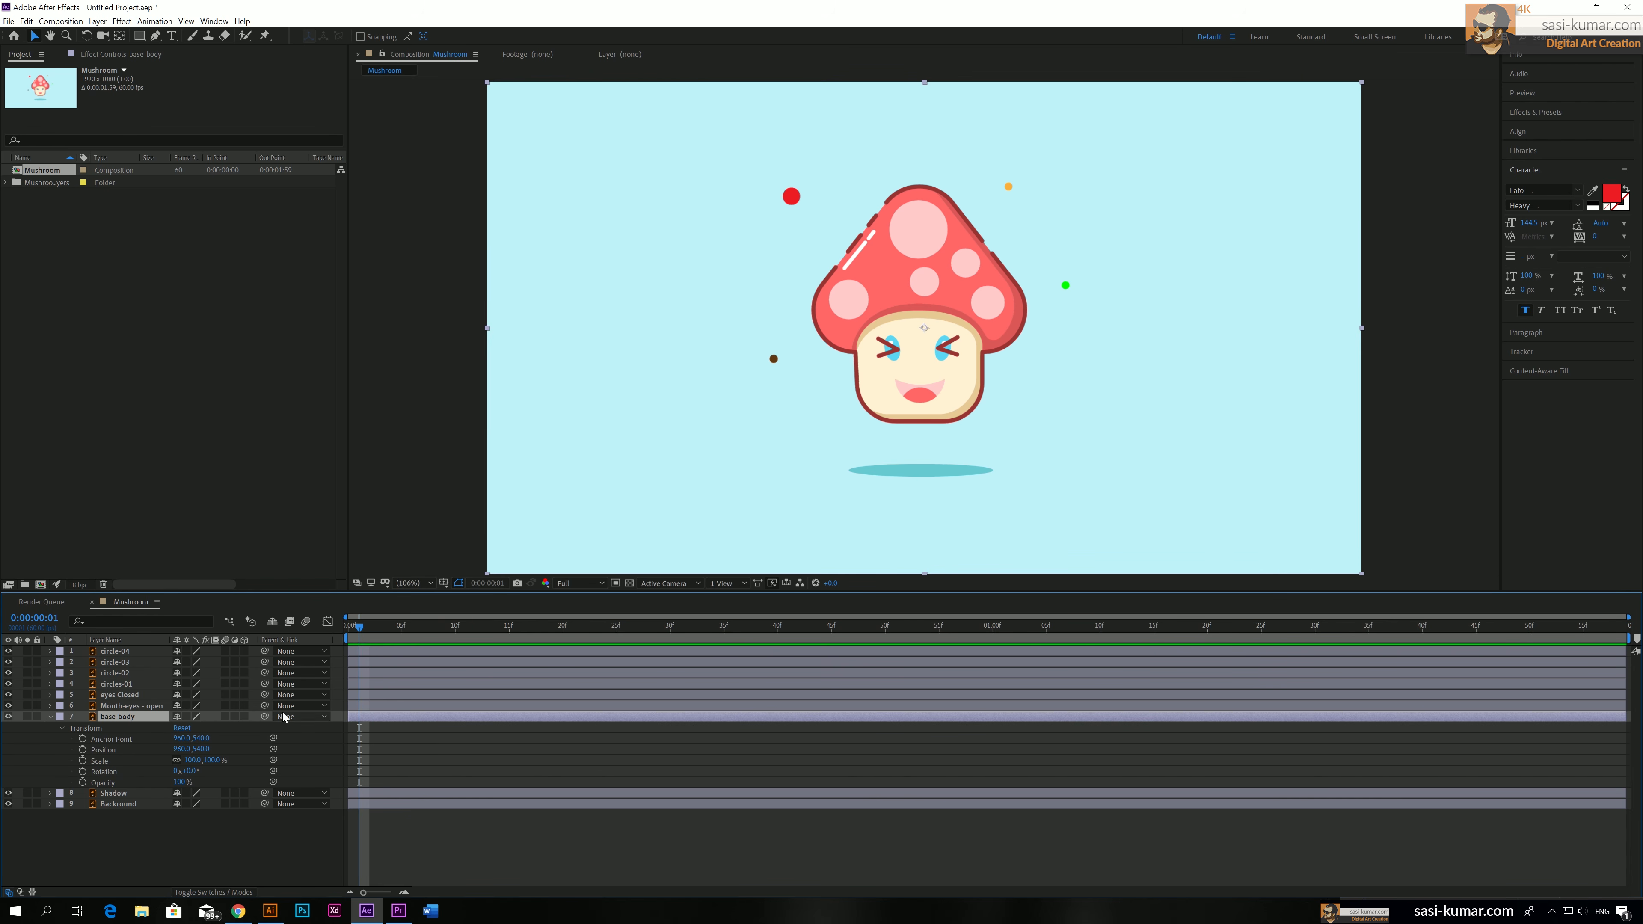
left_click(82, 750)
left_click(82, 760)
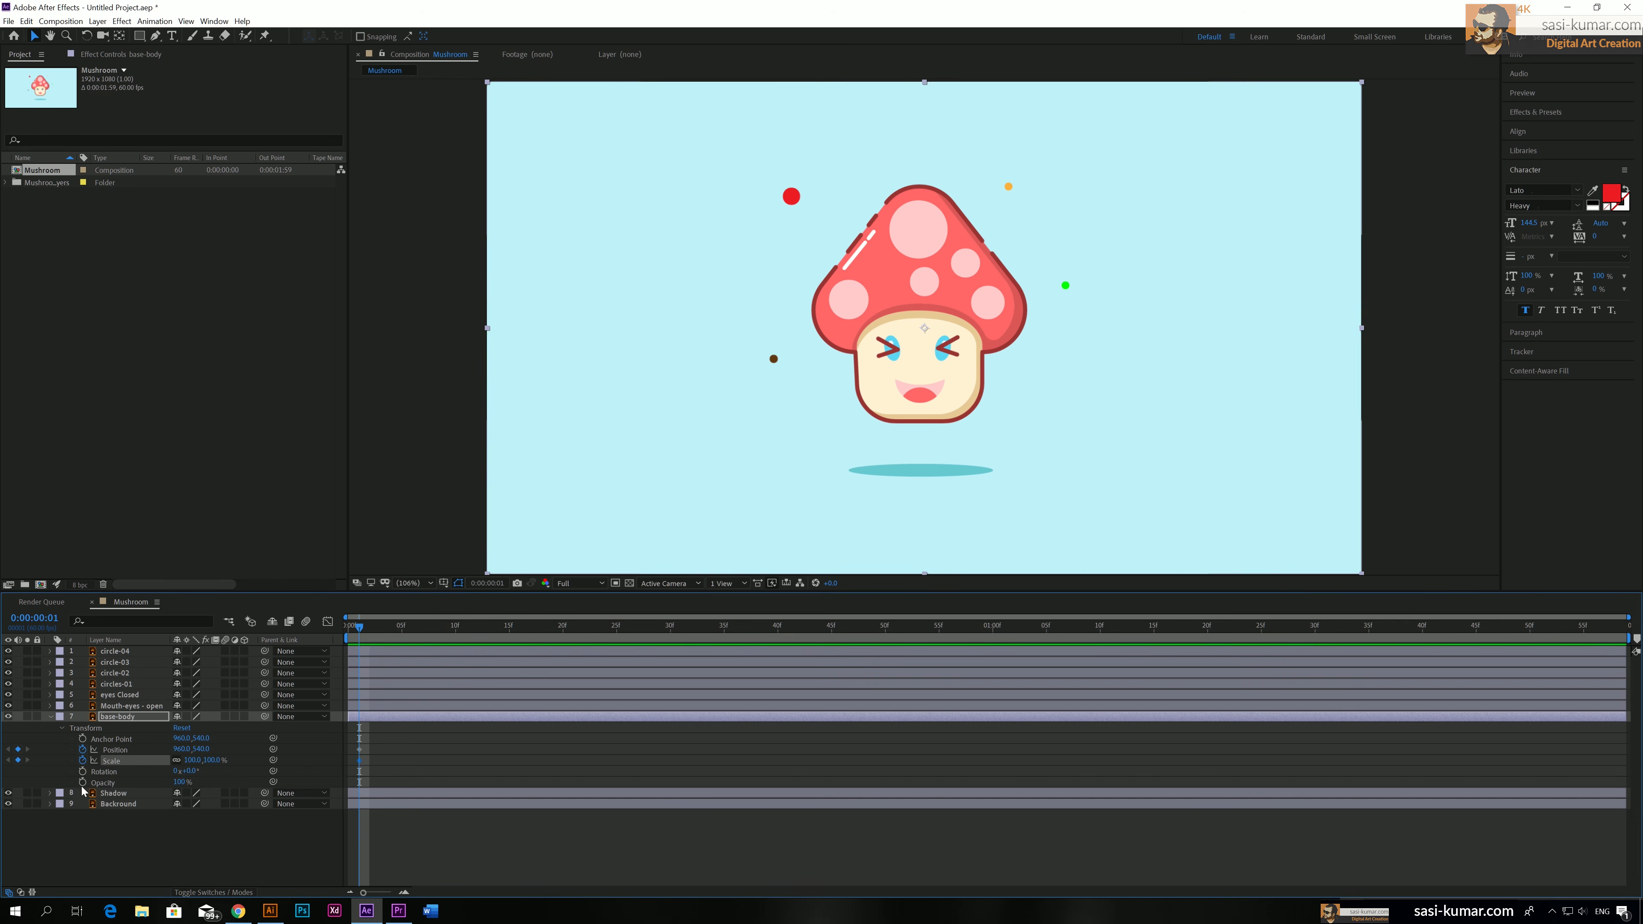
left_click(82, 771)
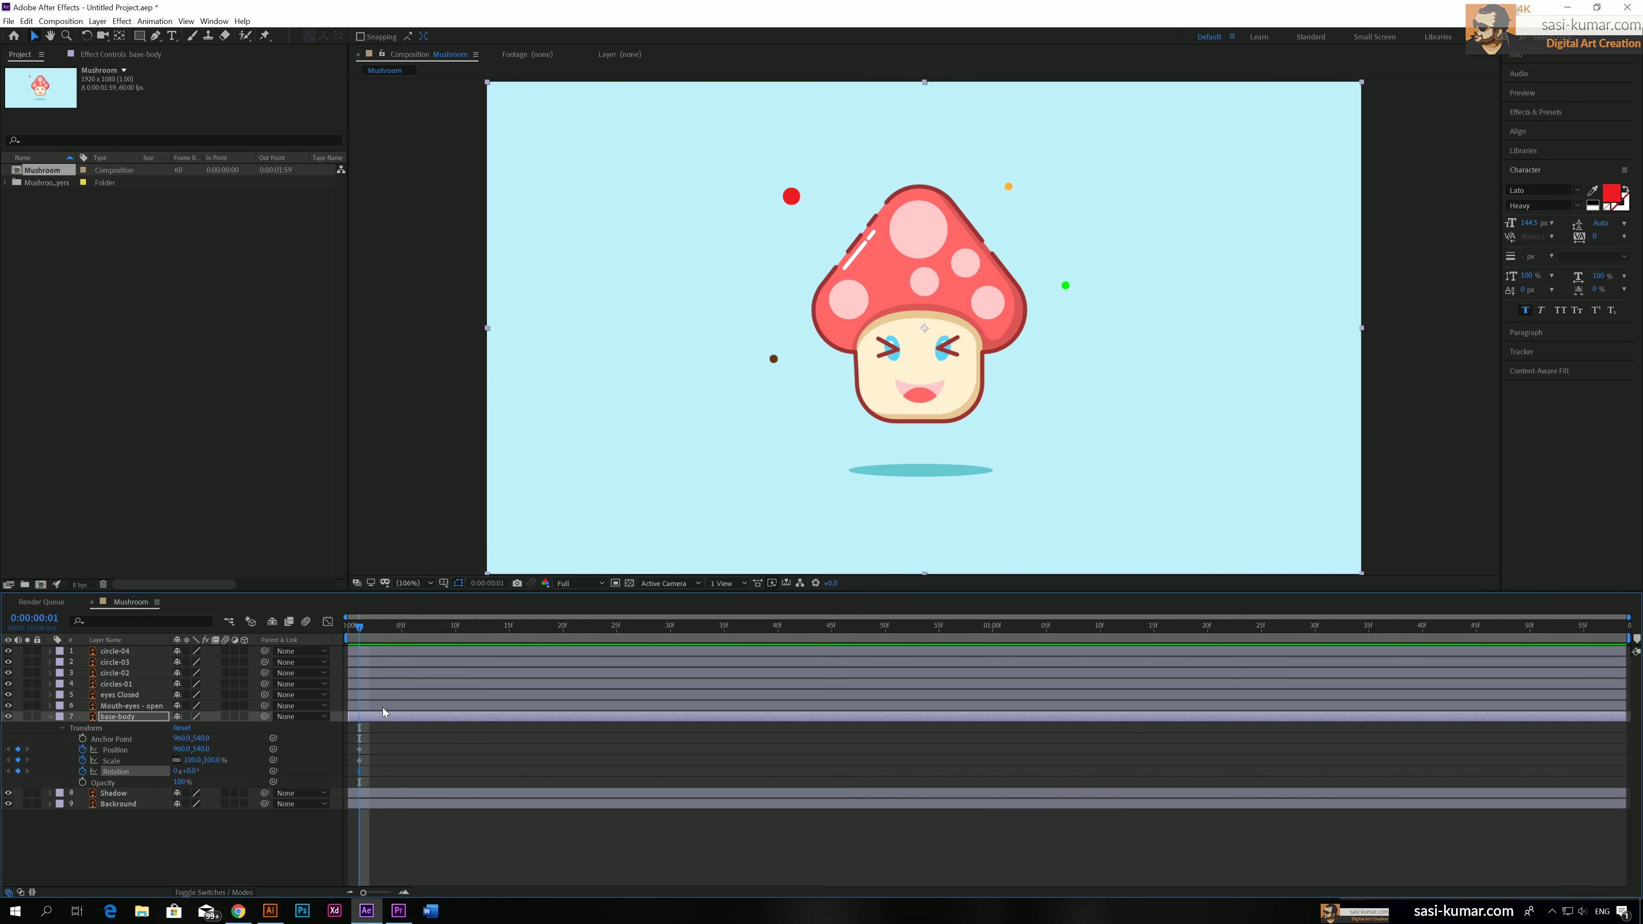
Add base-body Position, Scale and Rotation keyframes at 0:00:01:58 and shift the starting keyframes to 0:00:00:00
left_click(1615, 629)
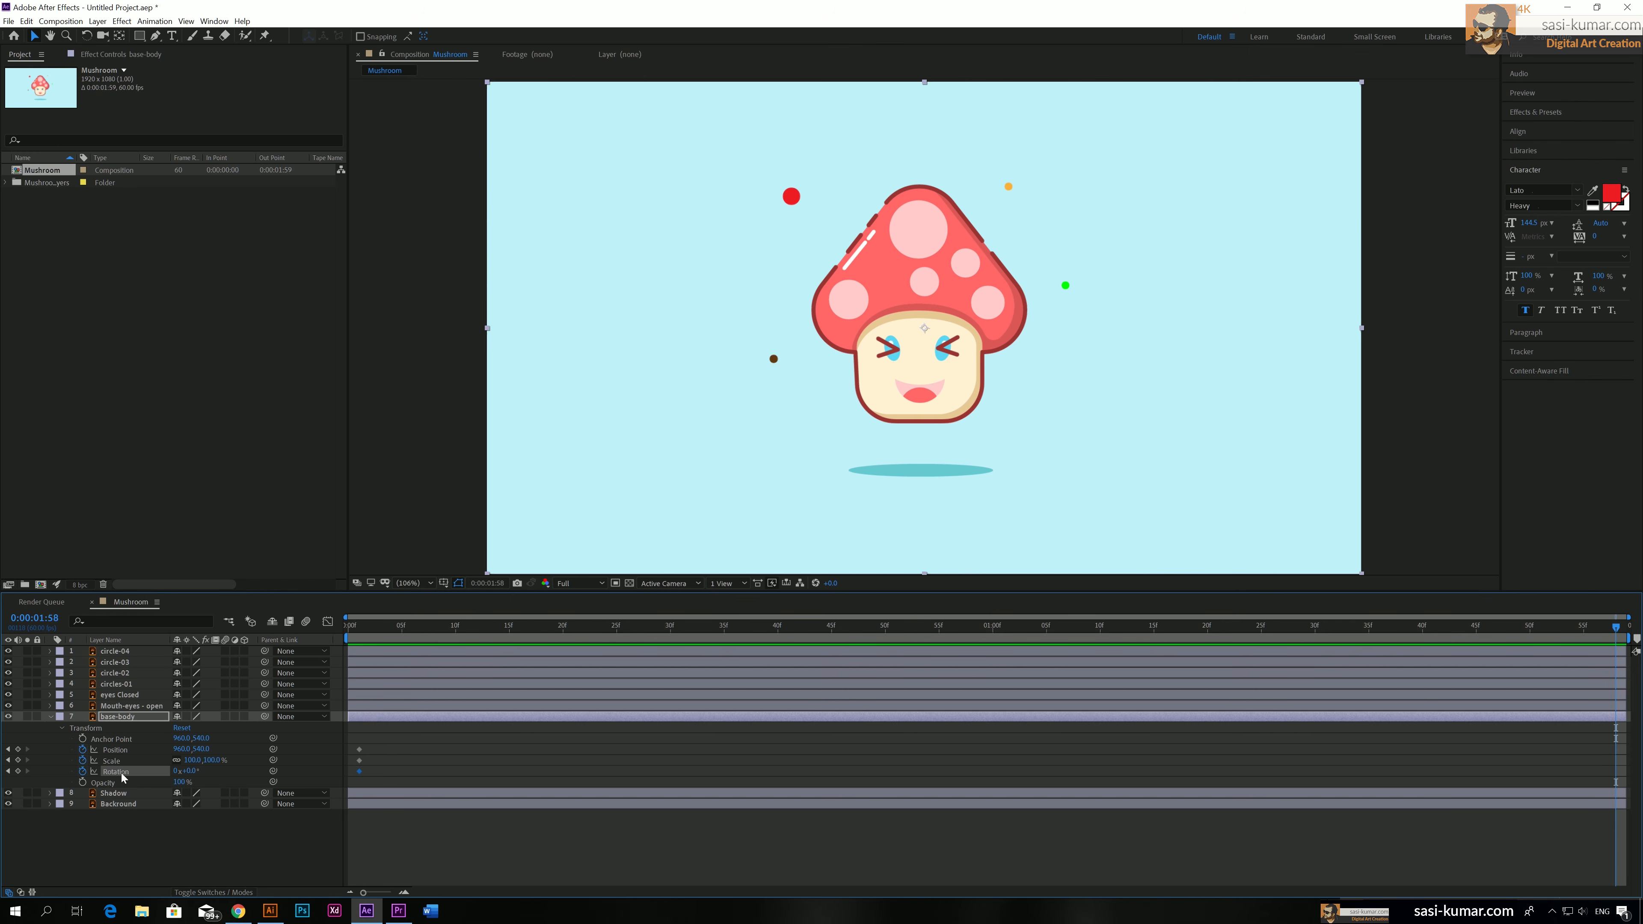
left_click(18, 749)
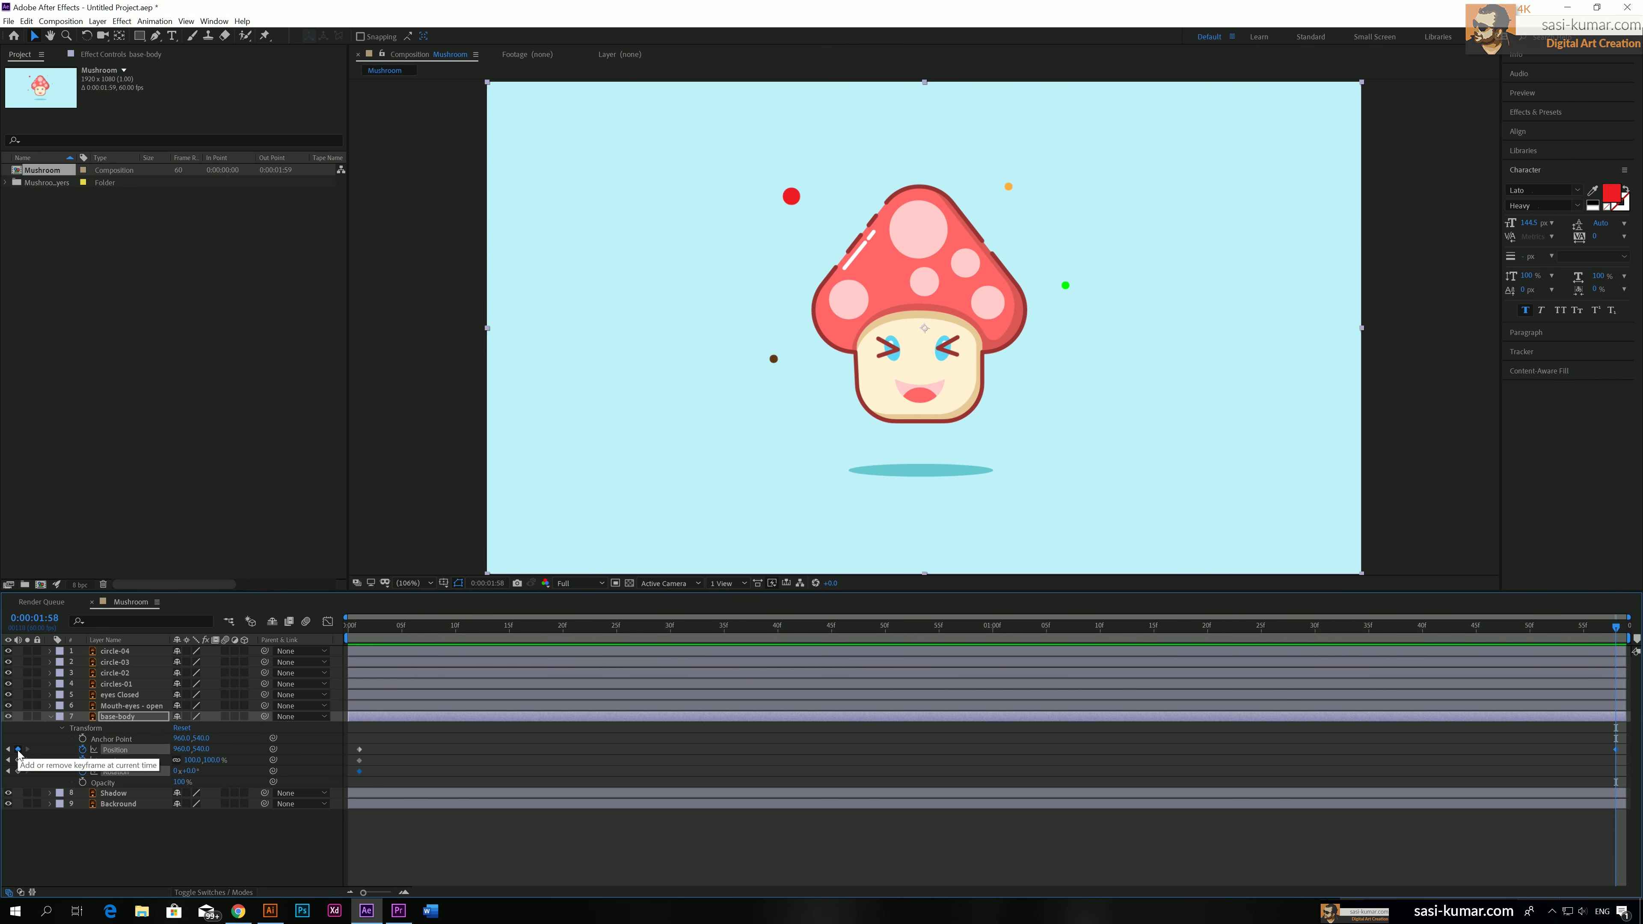
left_click(18, 760)
left_click(18, 771)
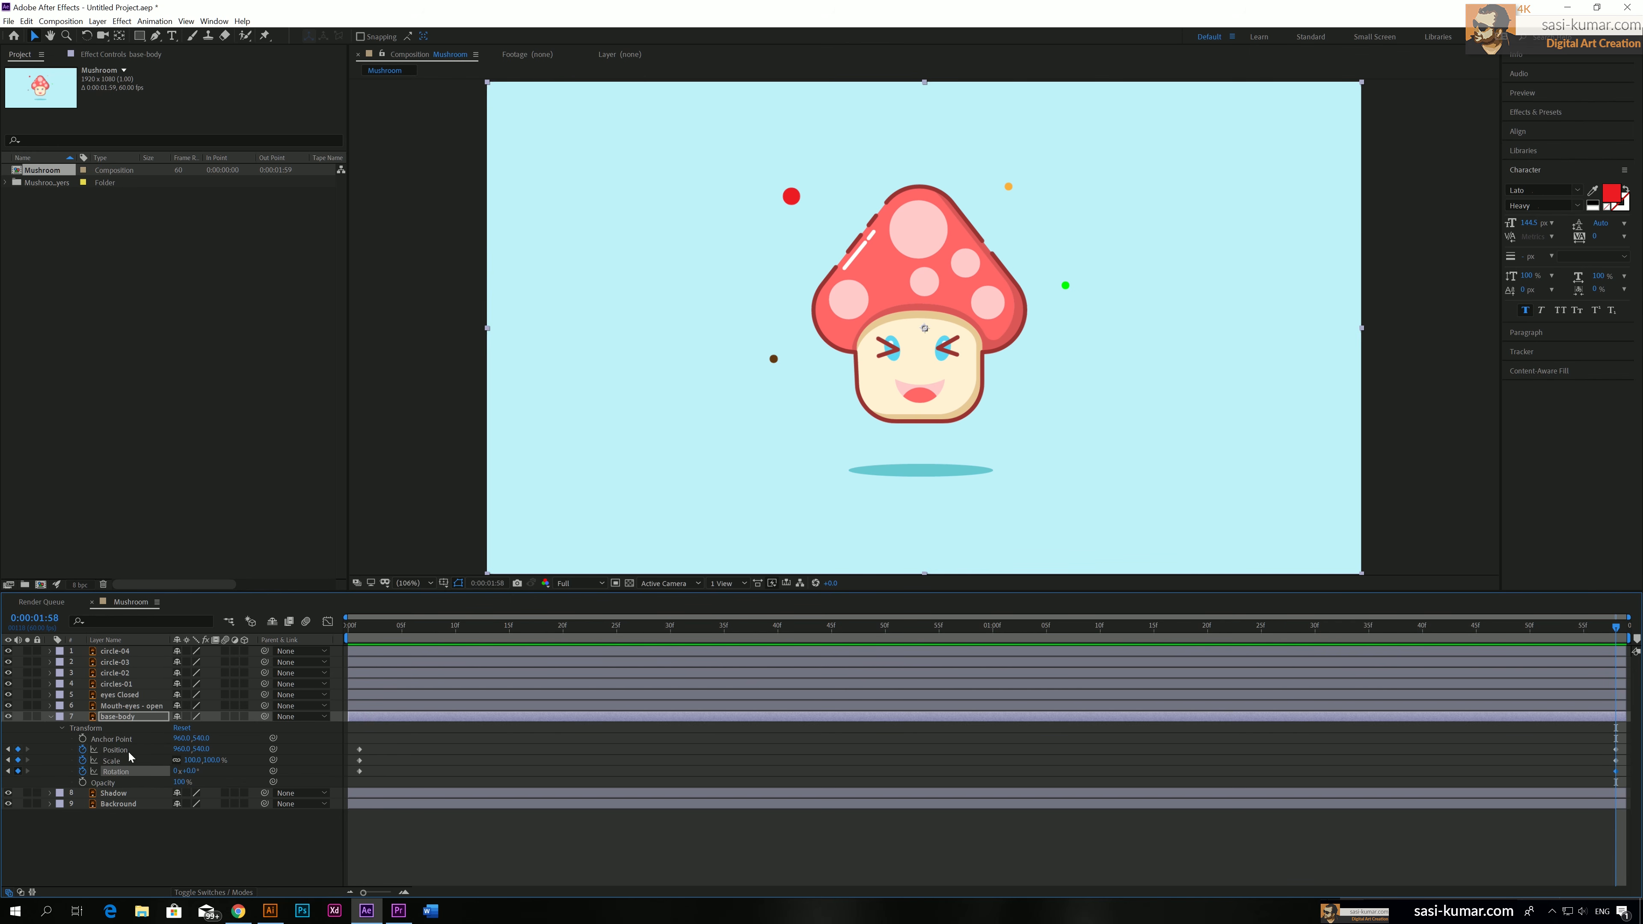
left_click_drag(398, 632, 270, 637)
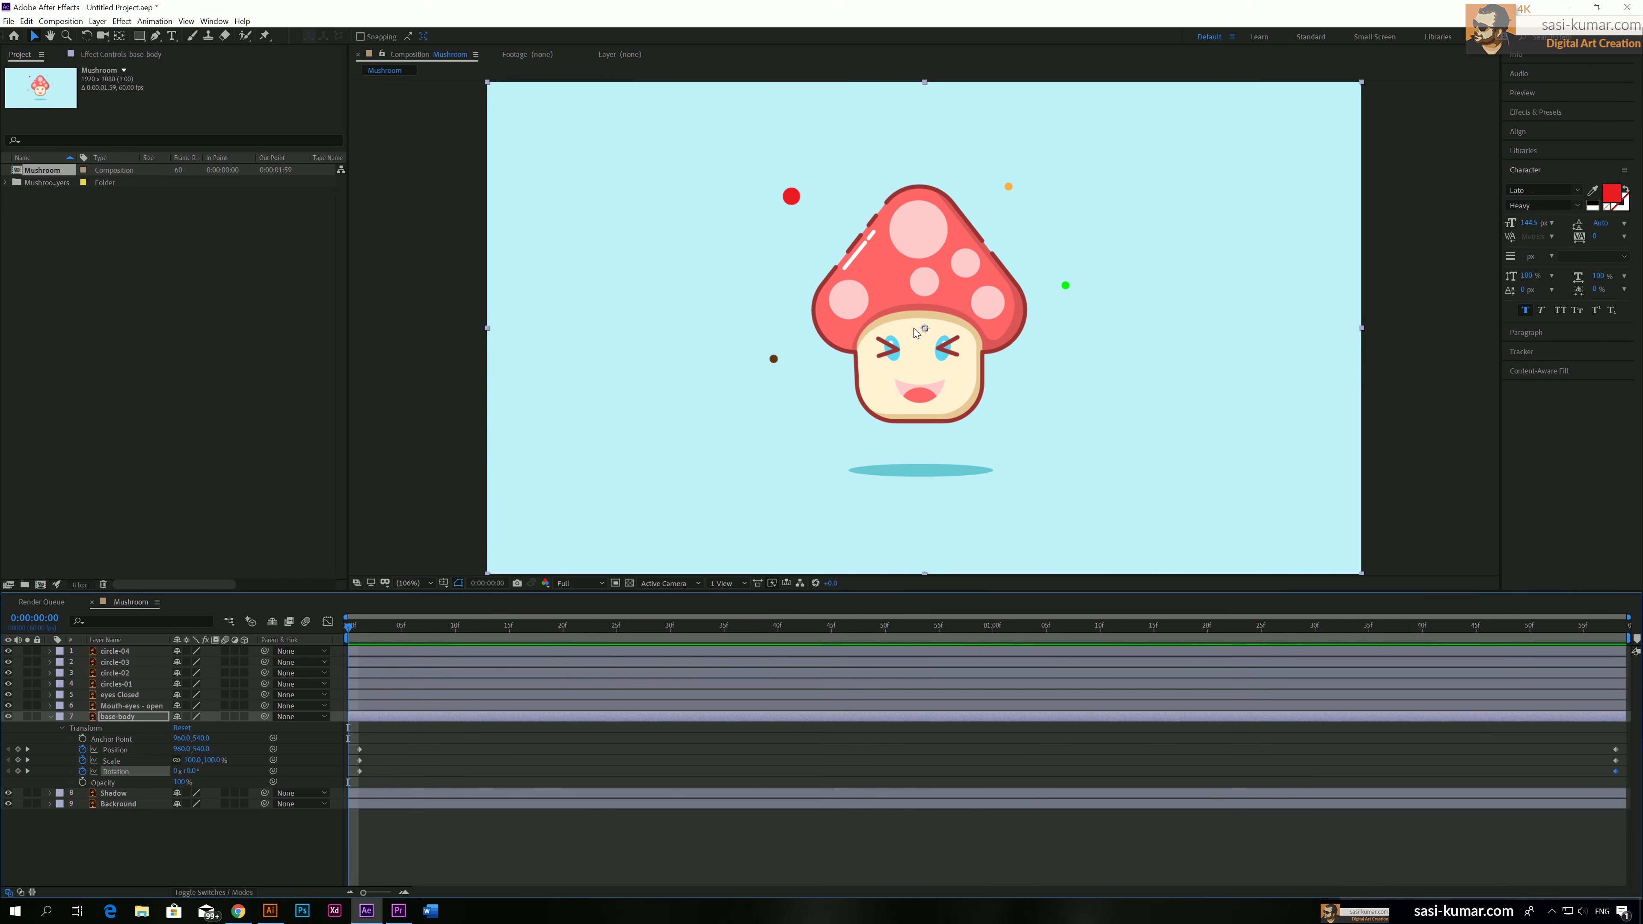
left_click_drag(369, 727, 349, 771)
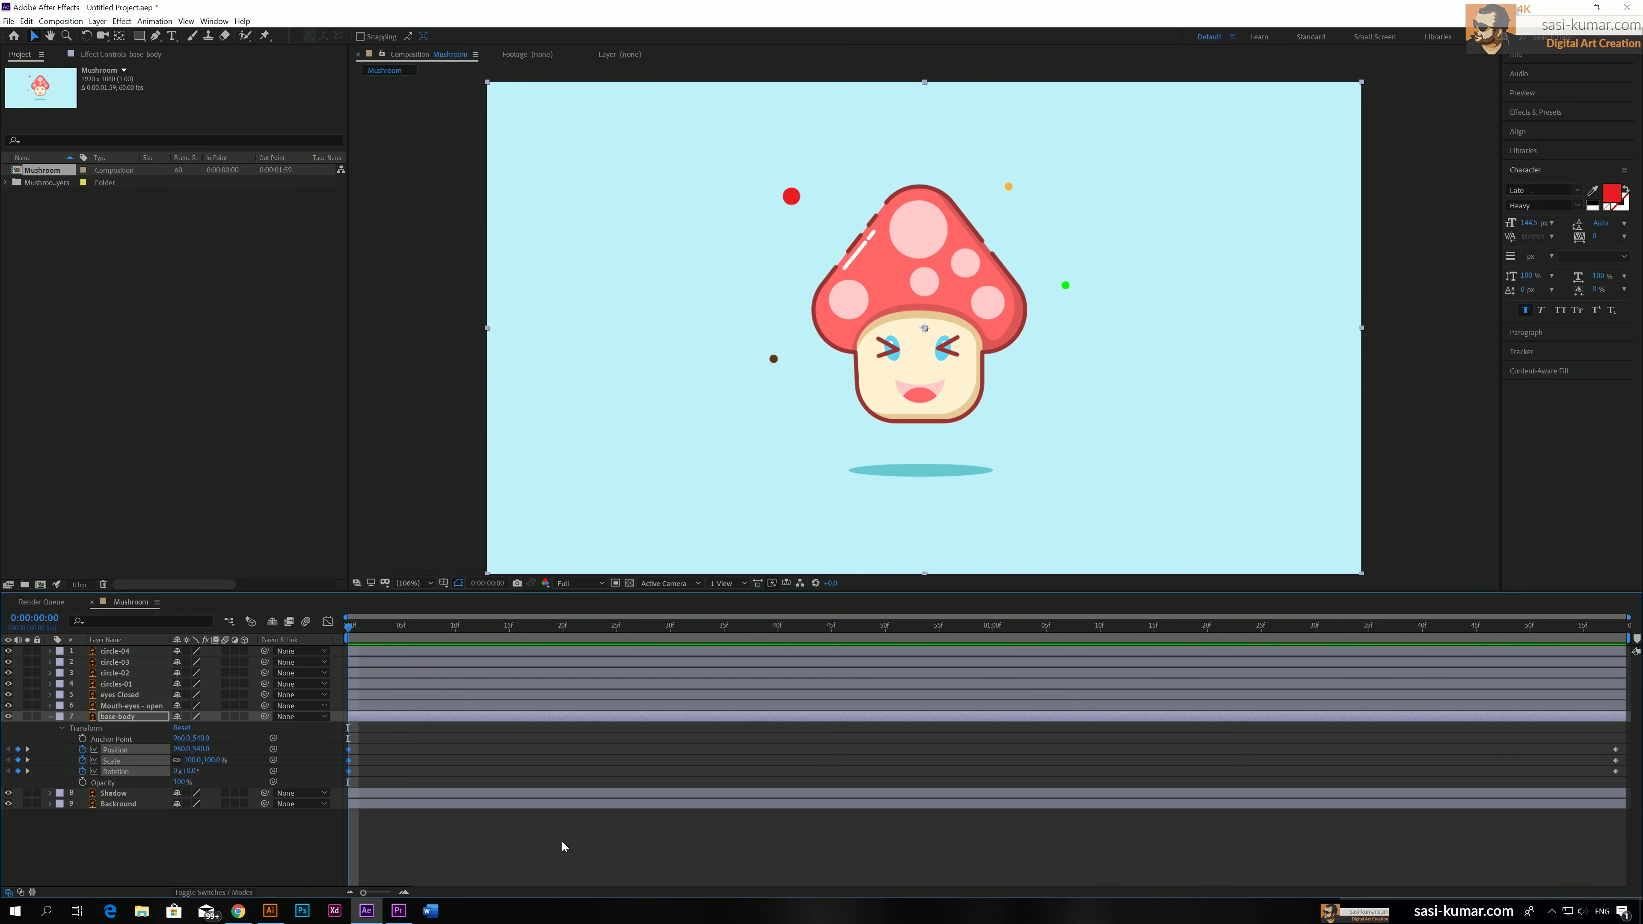
Raise the base-body layer straight up at 0:00:01:00 to a vertical position of about 369
left_click_drag(486, 626, 992, 649)
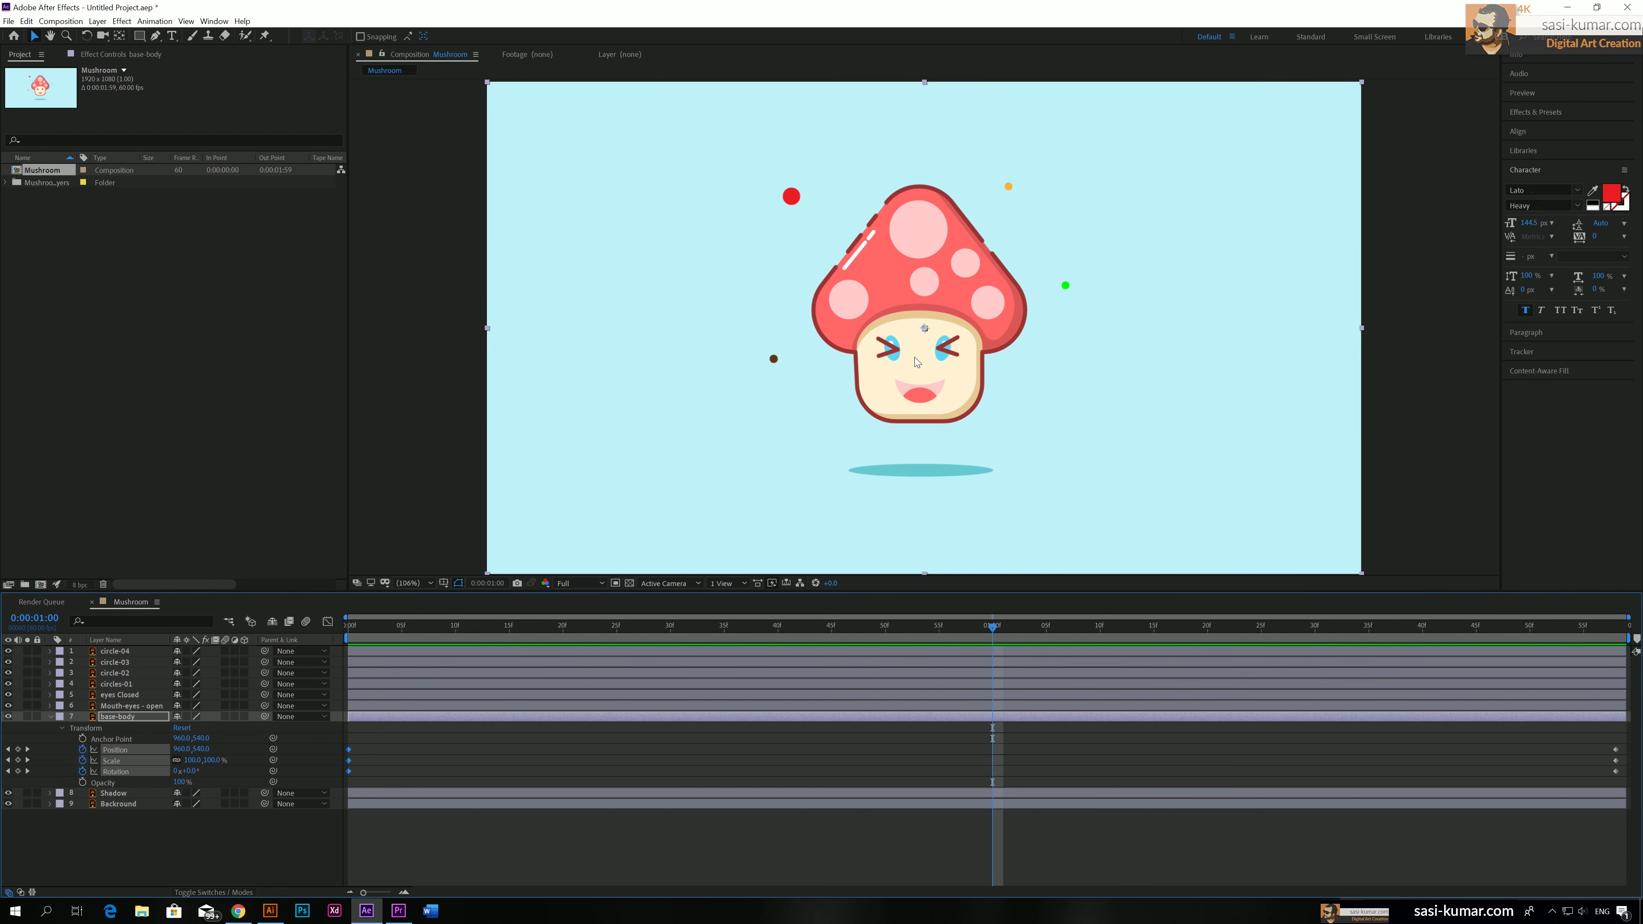
left_click_drag(914, 358, 914, 288)
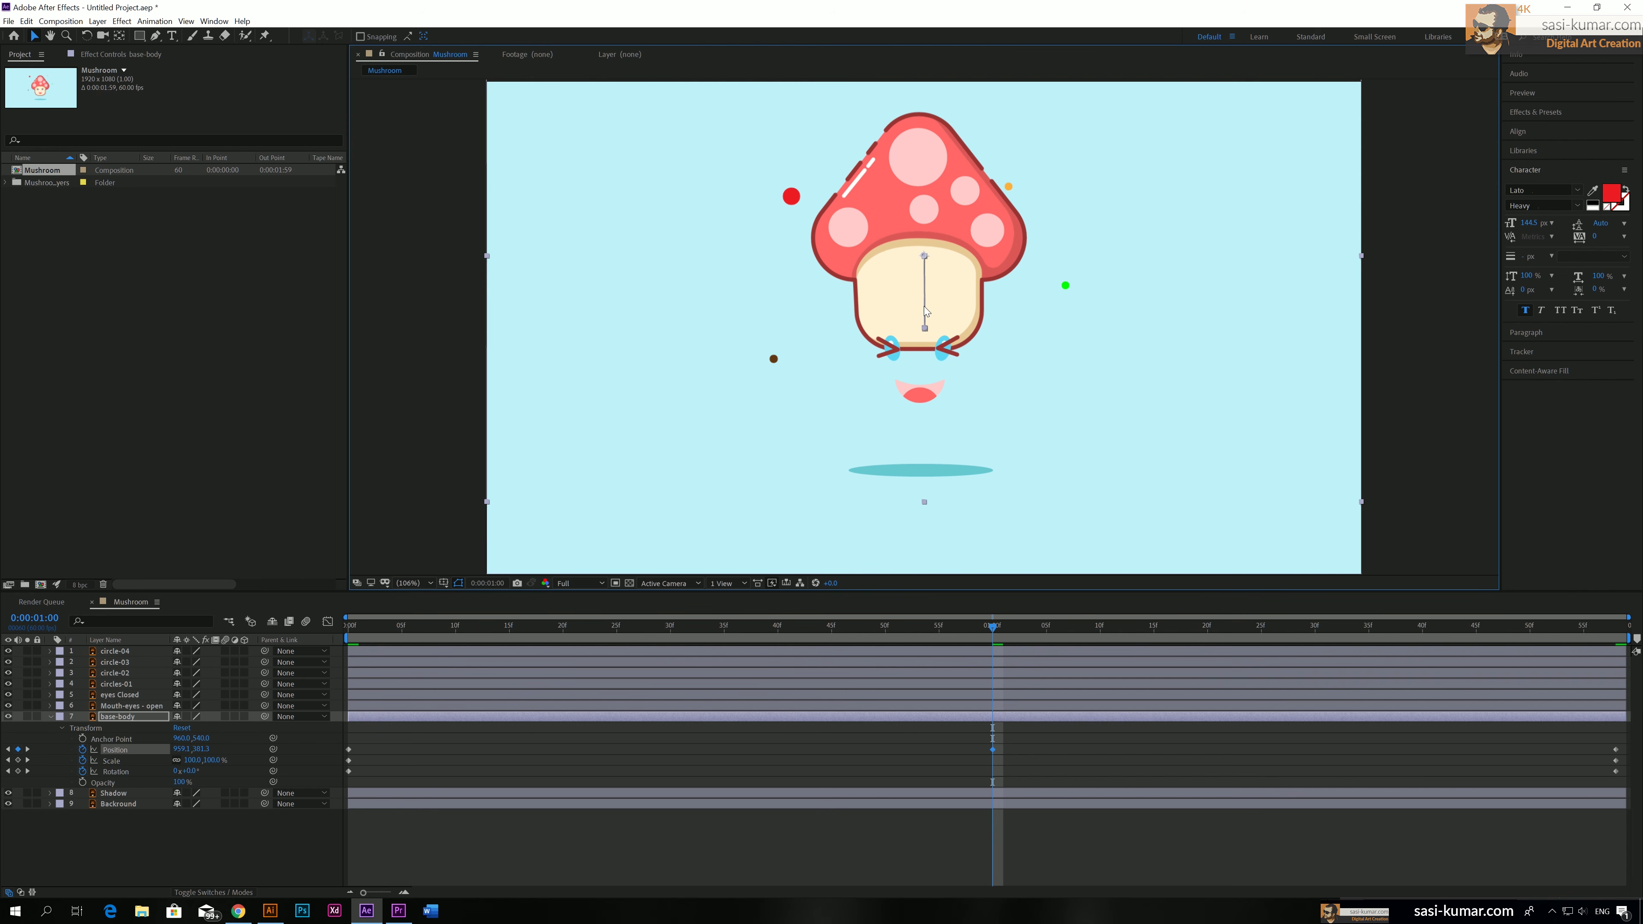
left_click_drag(931, 312, 931, 307)
Preview the base-body layer's up-and-down movement from the start of the composition and inspect its highest point at 0:00:01:00
mouse_move(993, 631)
left_mouse_down()
mouse_move(978, 629)
mouse_move(1003, 629)
left_mouse_up()
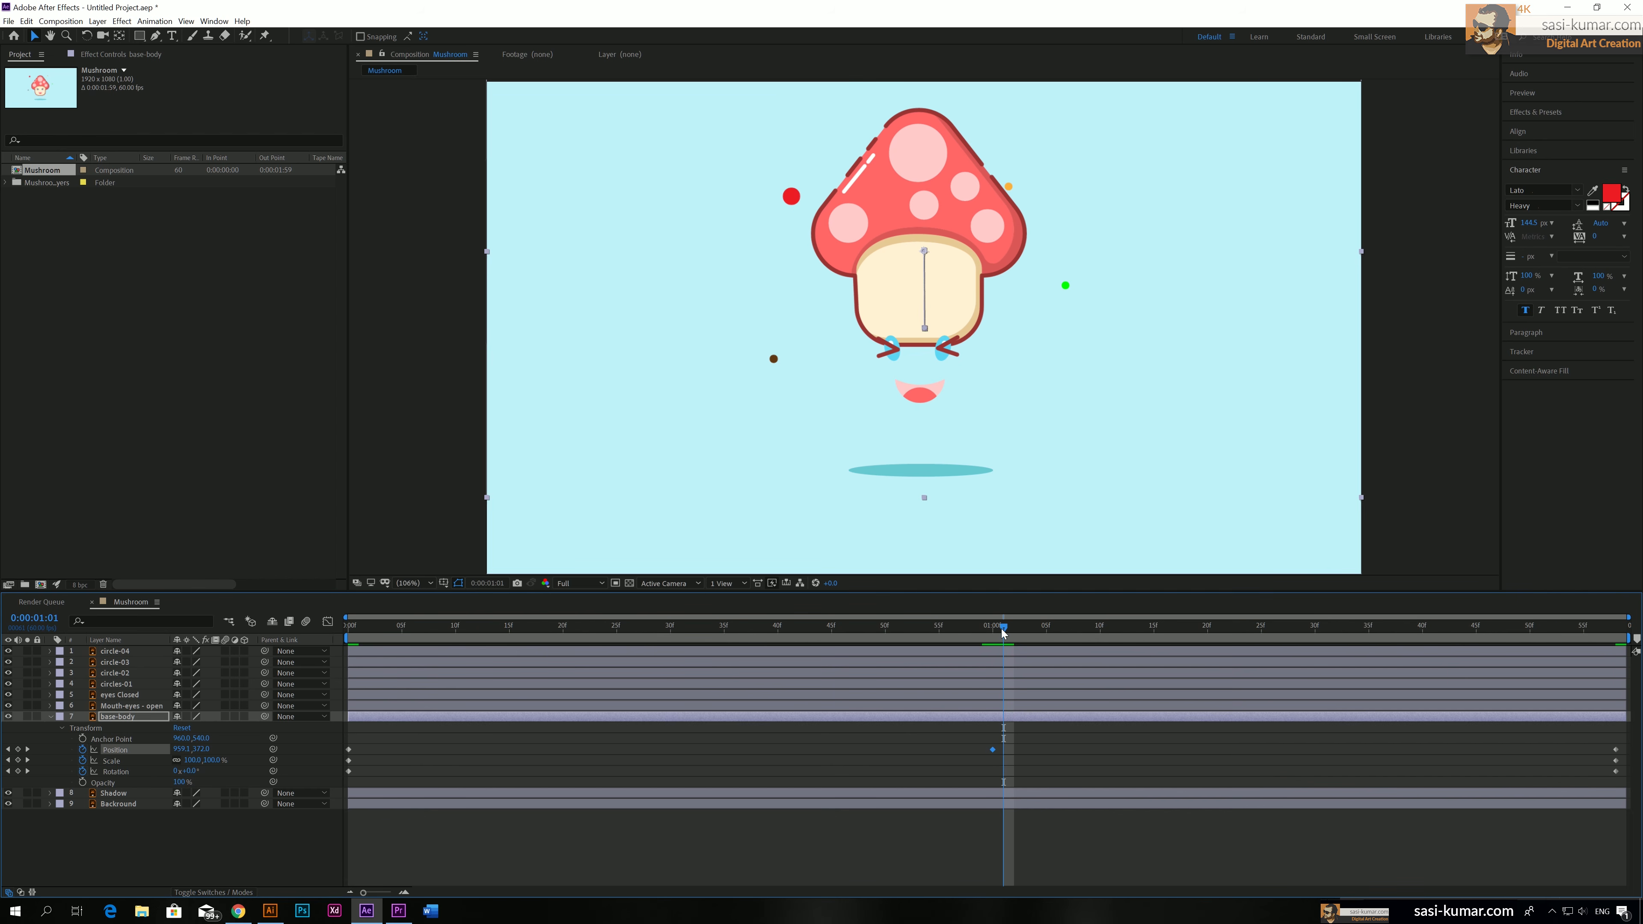
left_click_drag(1004, 633, 336, 638)
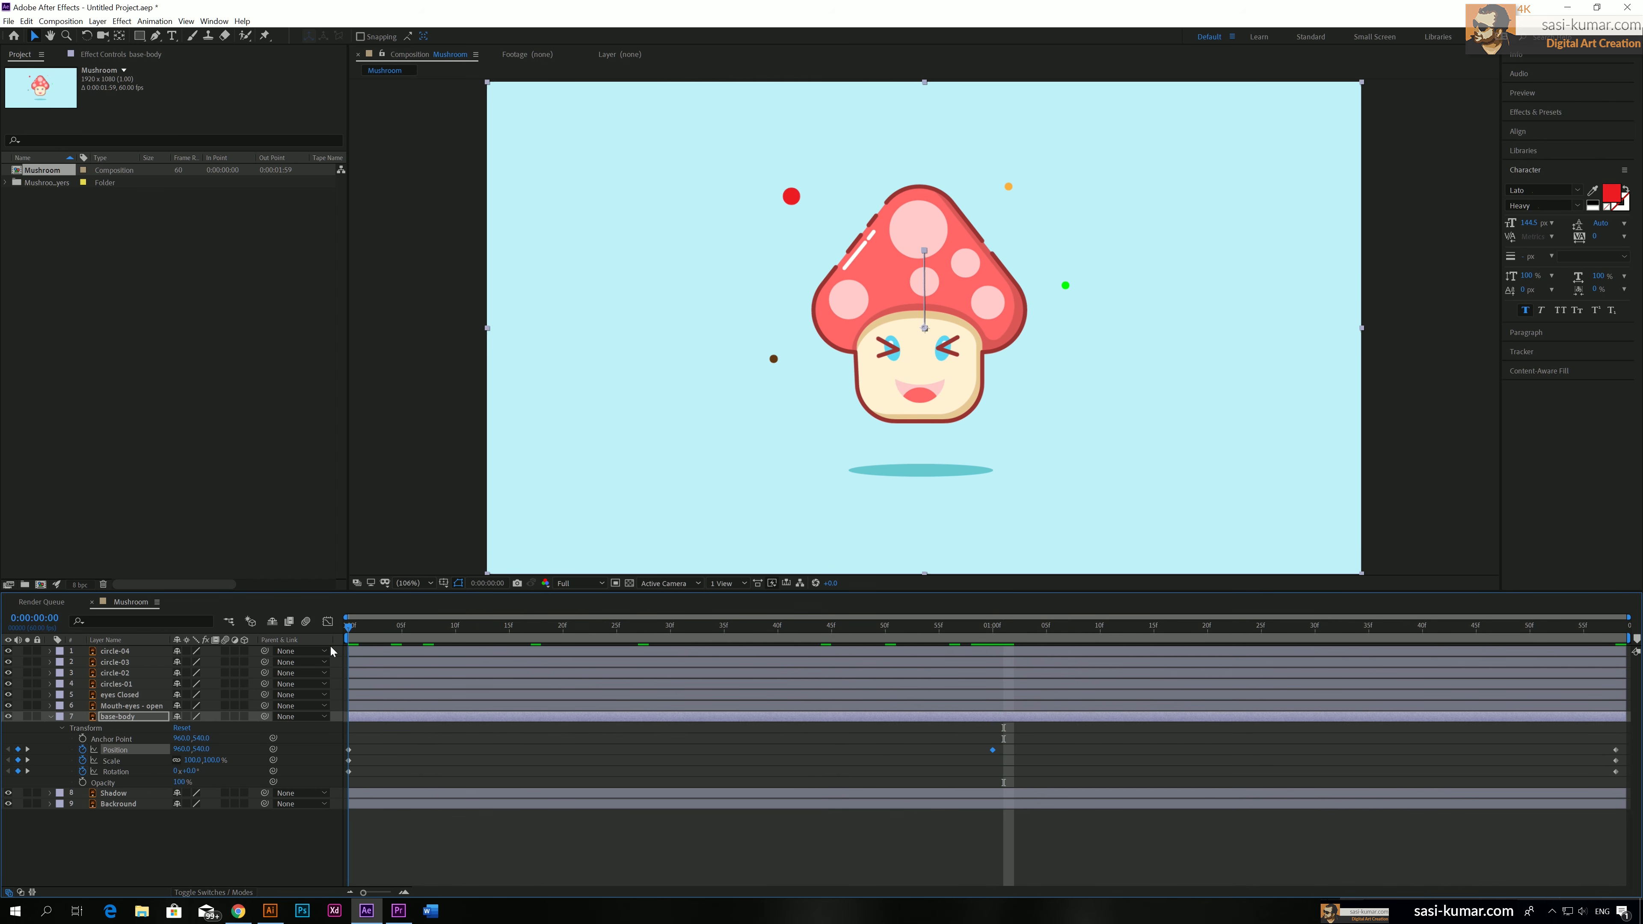
key("space")
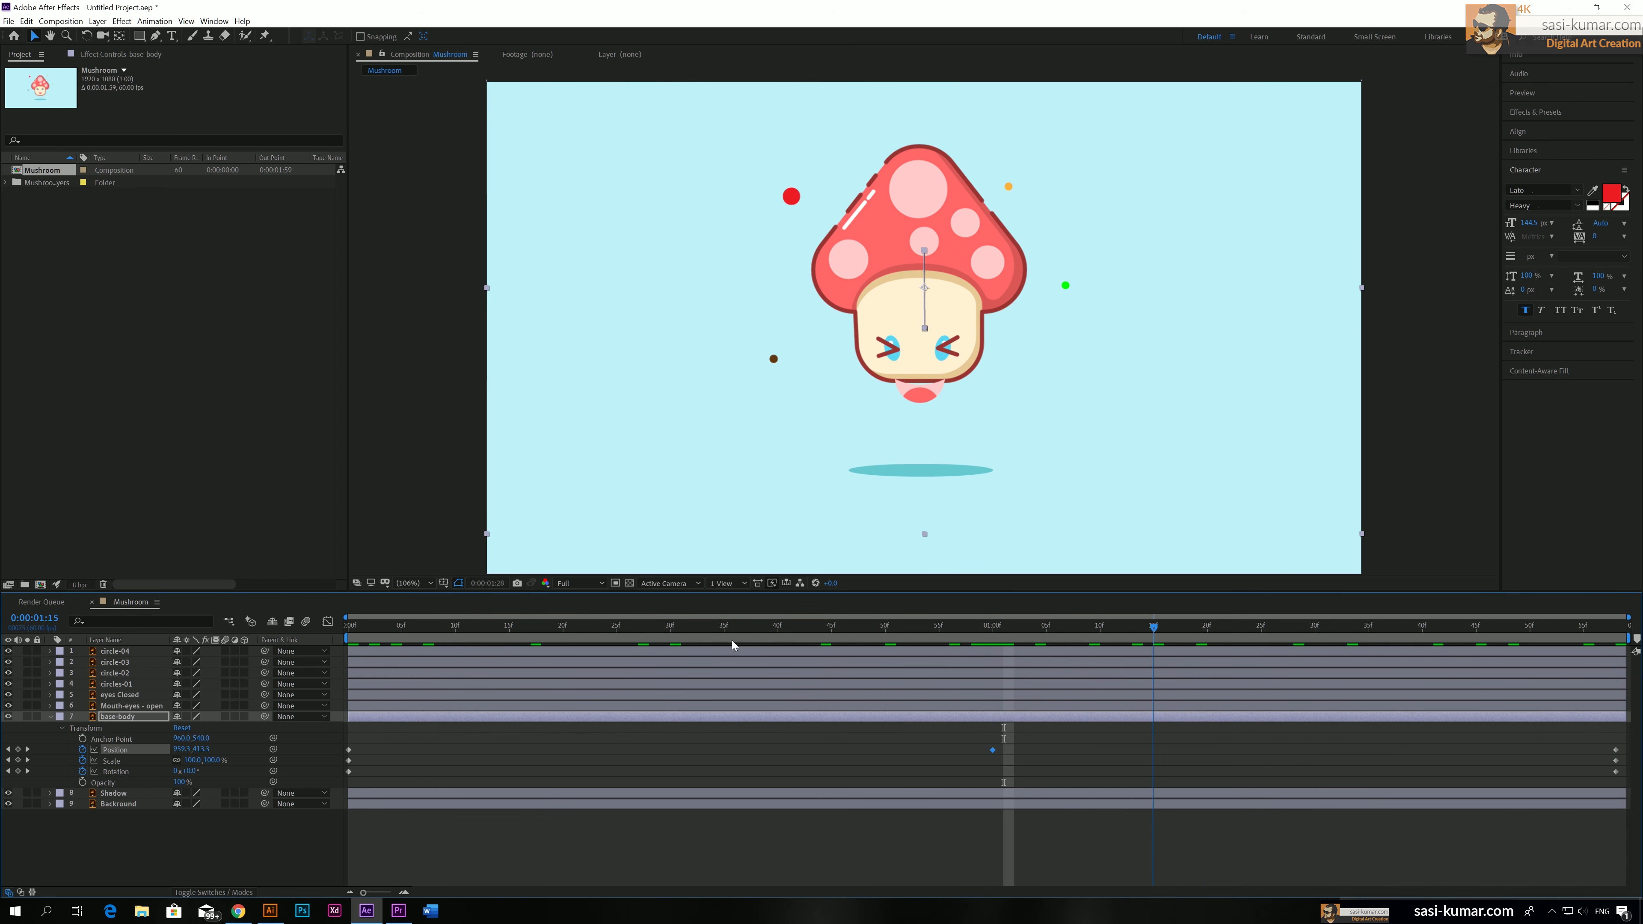
key("space")
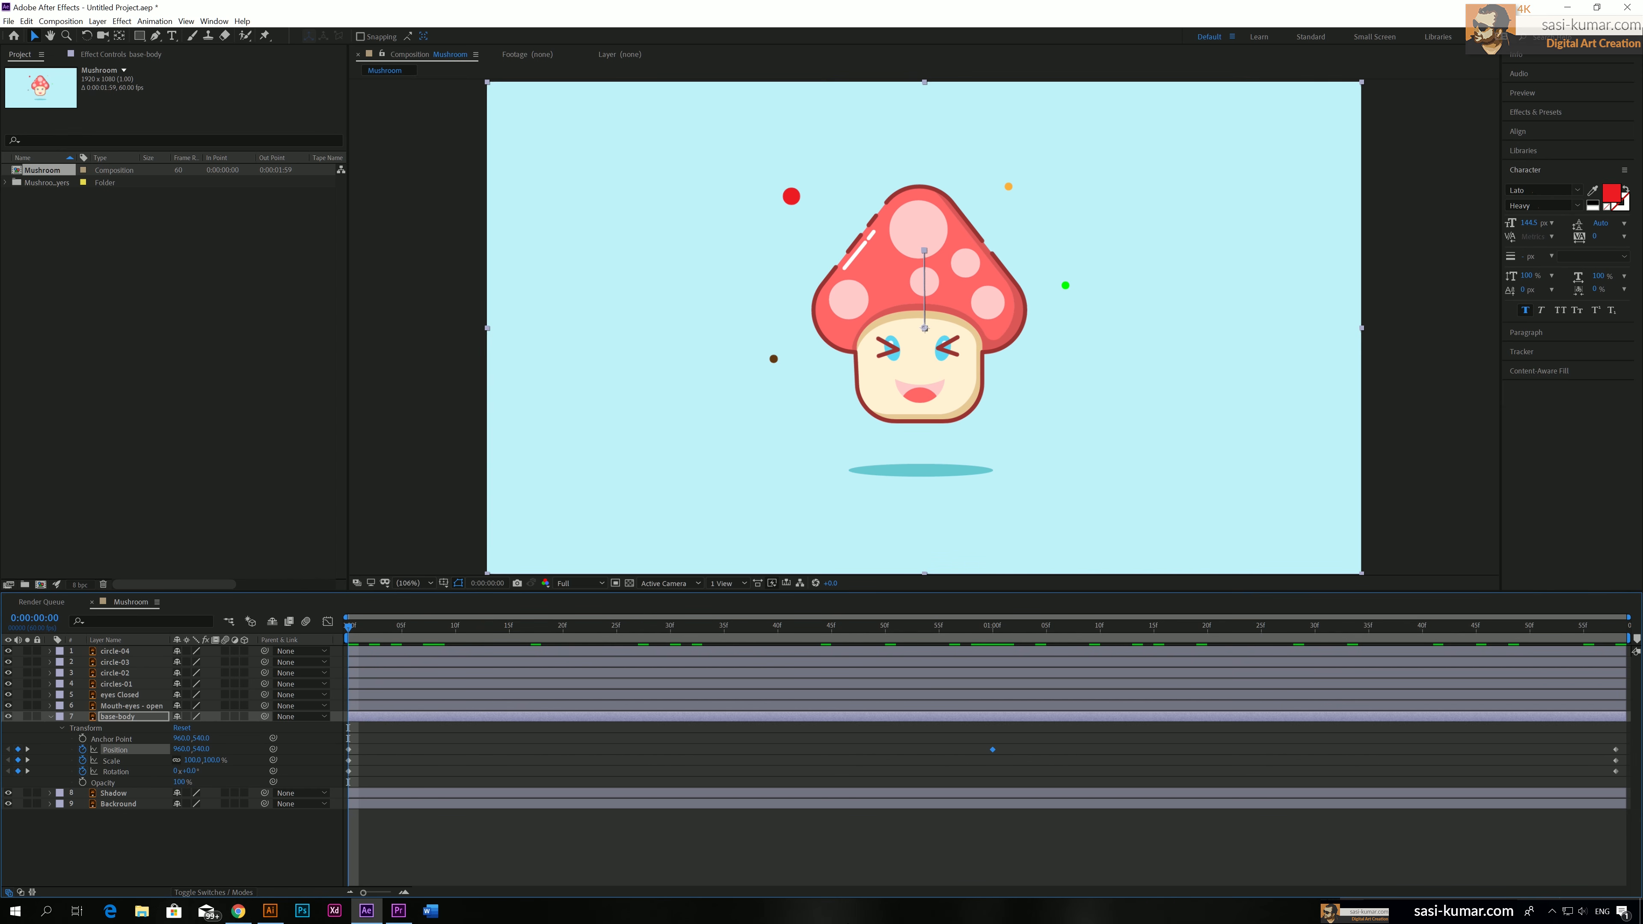
key("space")
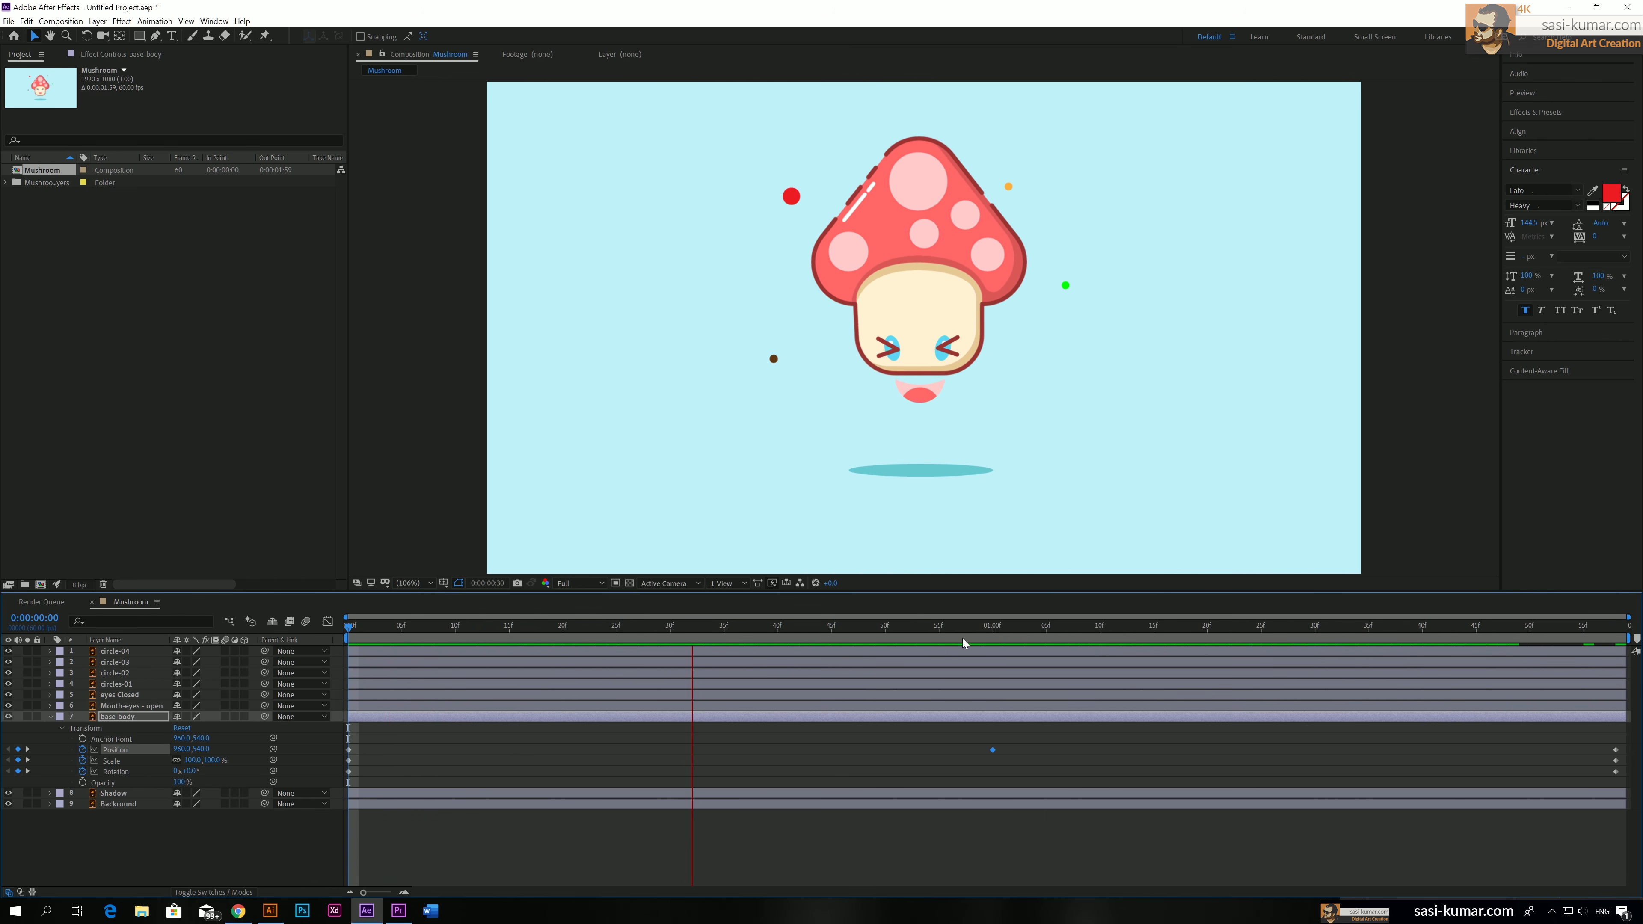
left_click(991, 632)
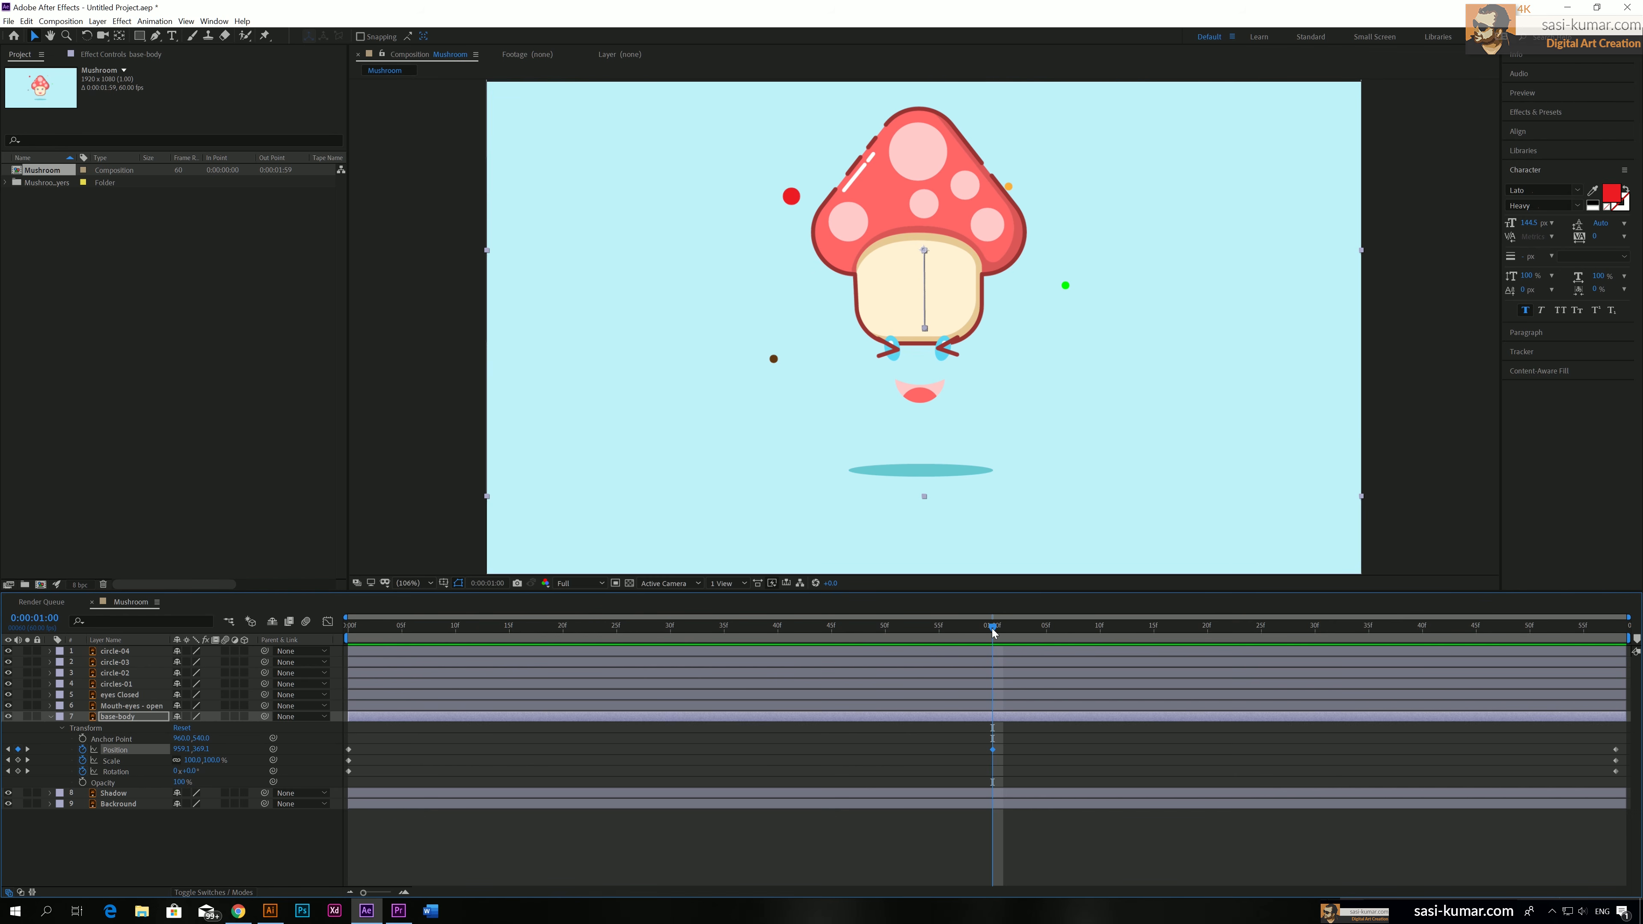
left_click_drag(992, 628, 280, 632)
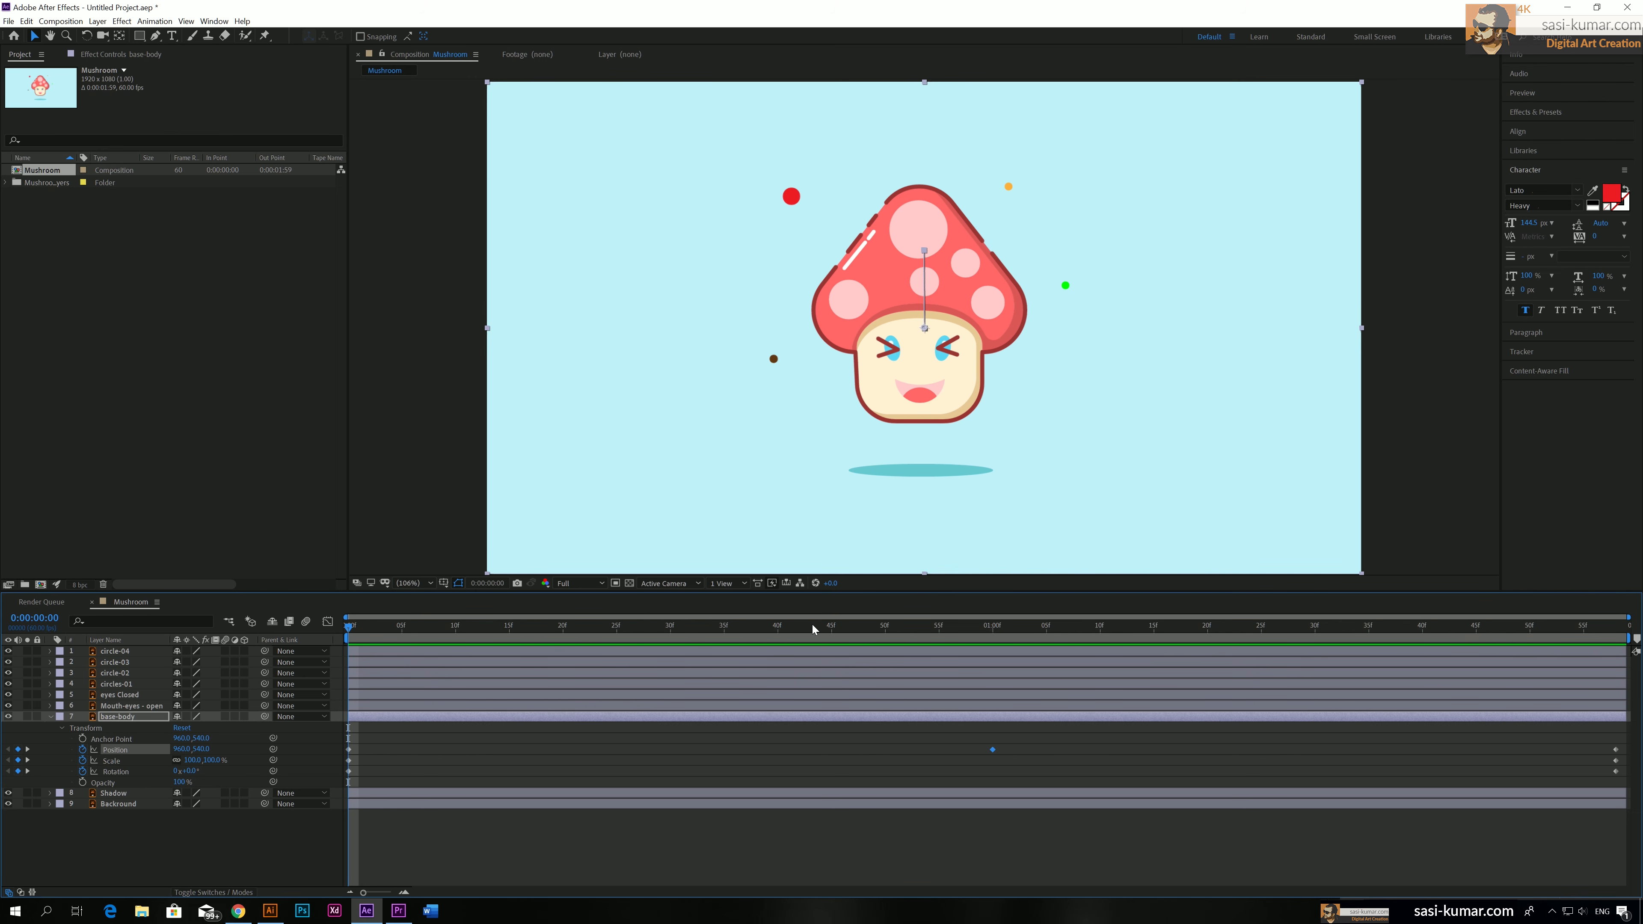
left_click(122, 705)
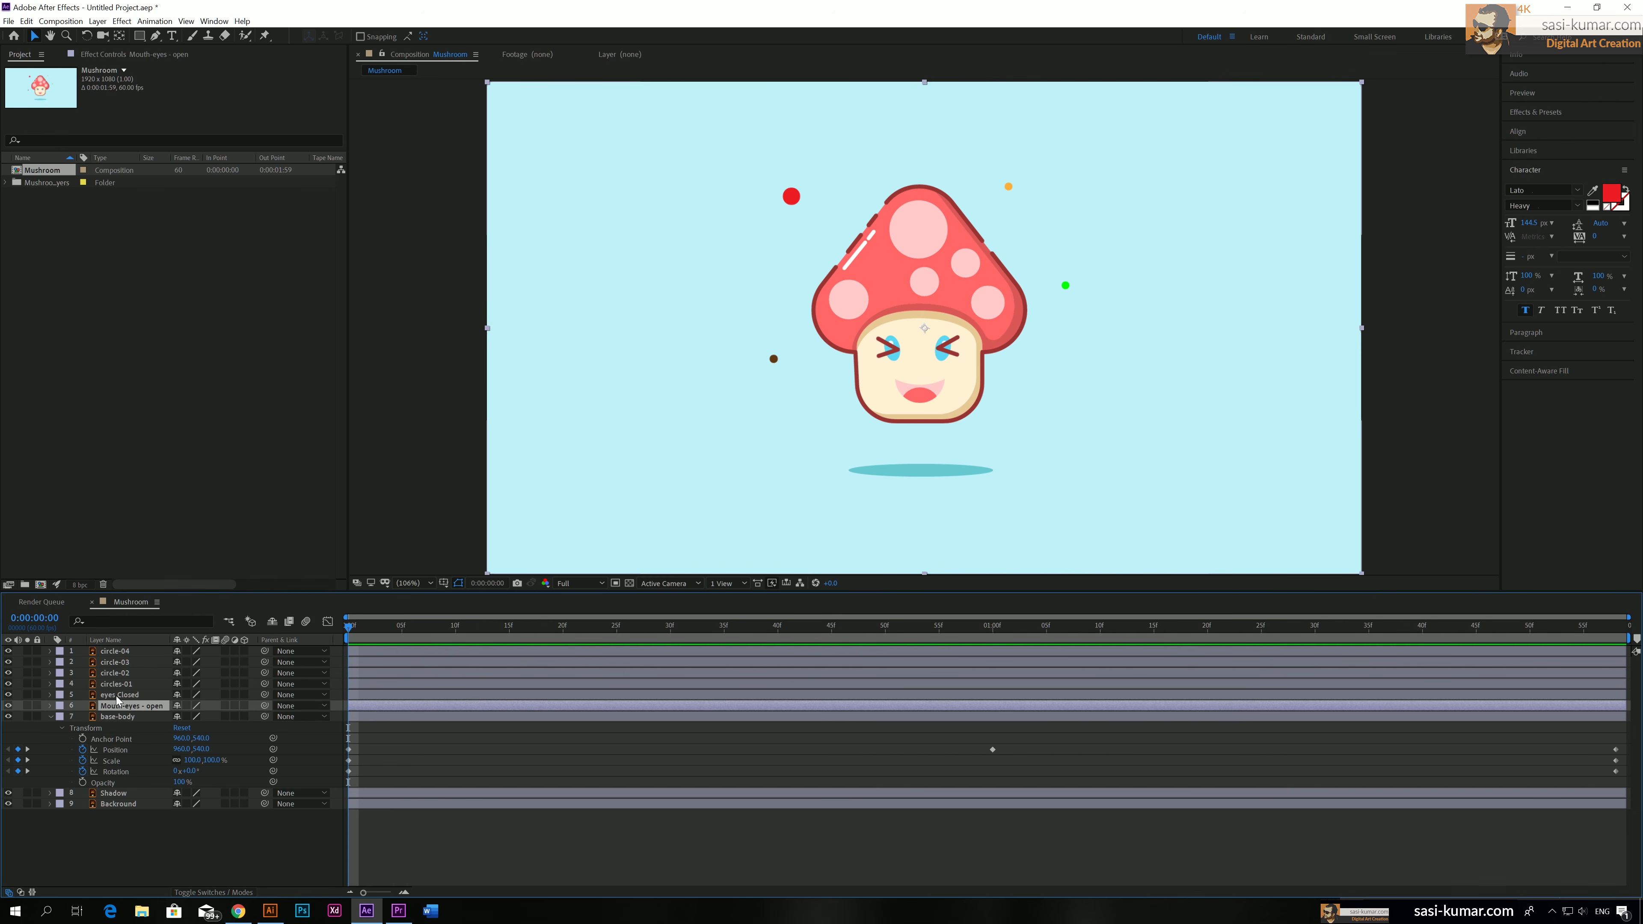
left_click(119, 694)
left_click(120, 684)
left_click(122, 673)
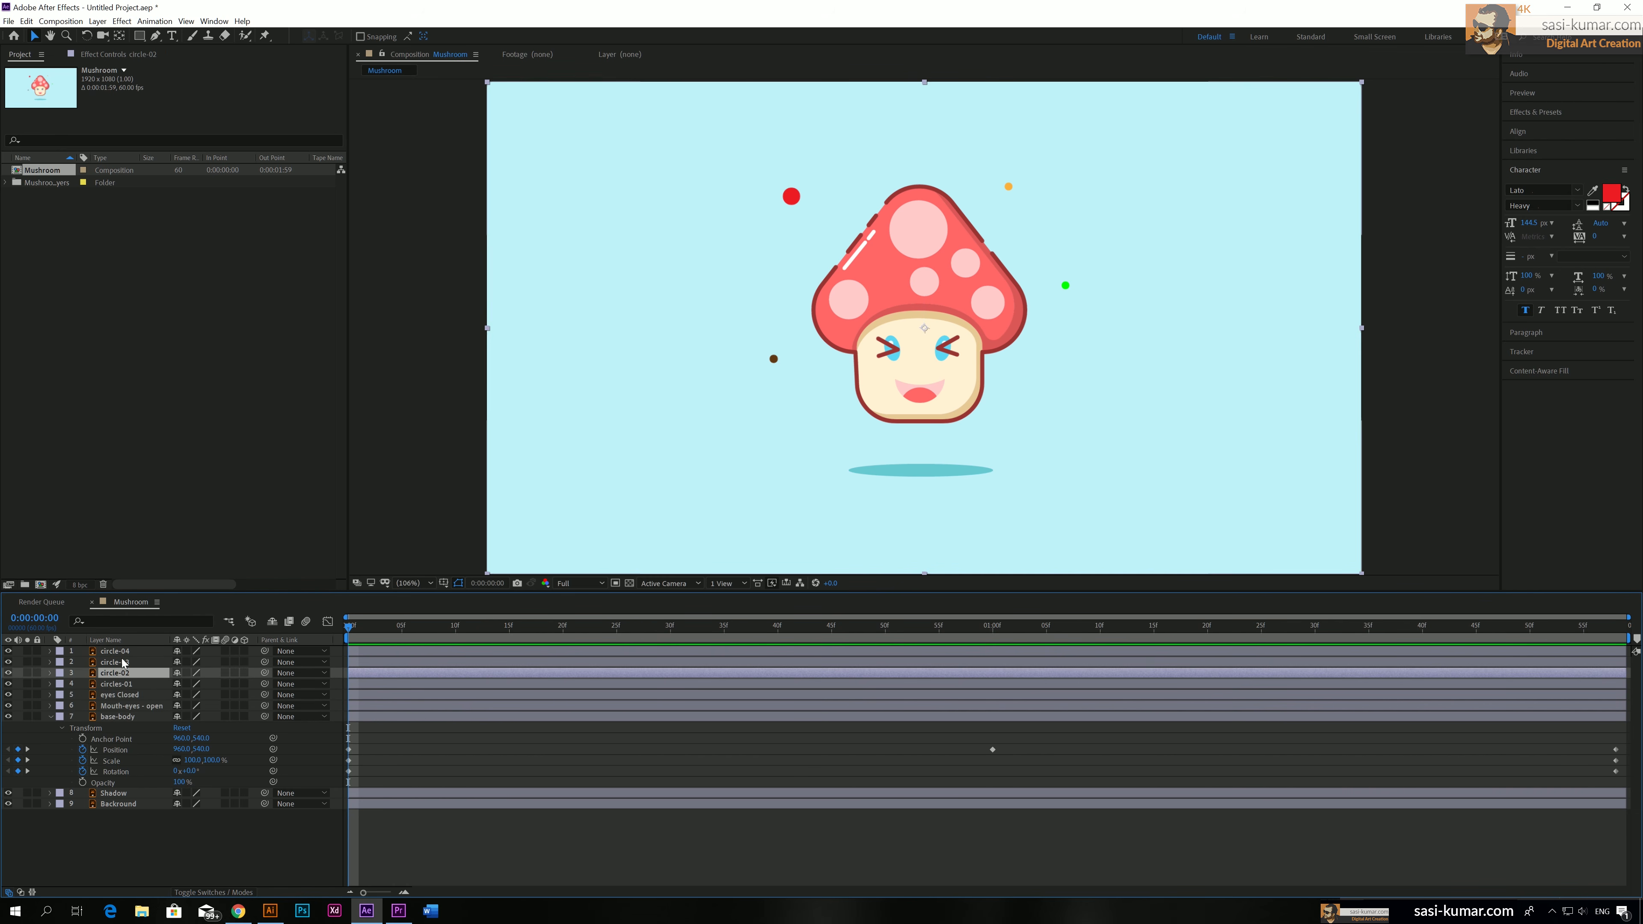
key("ctrl+Down")
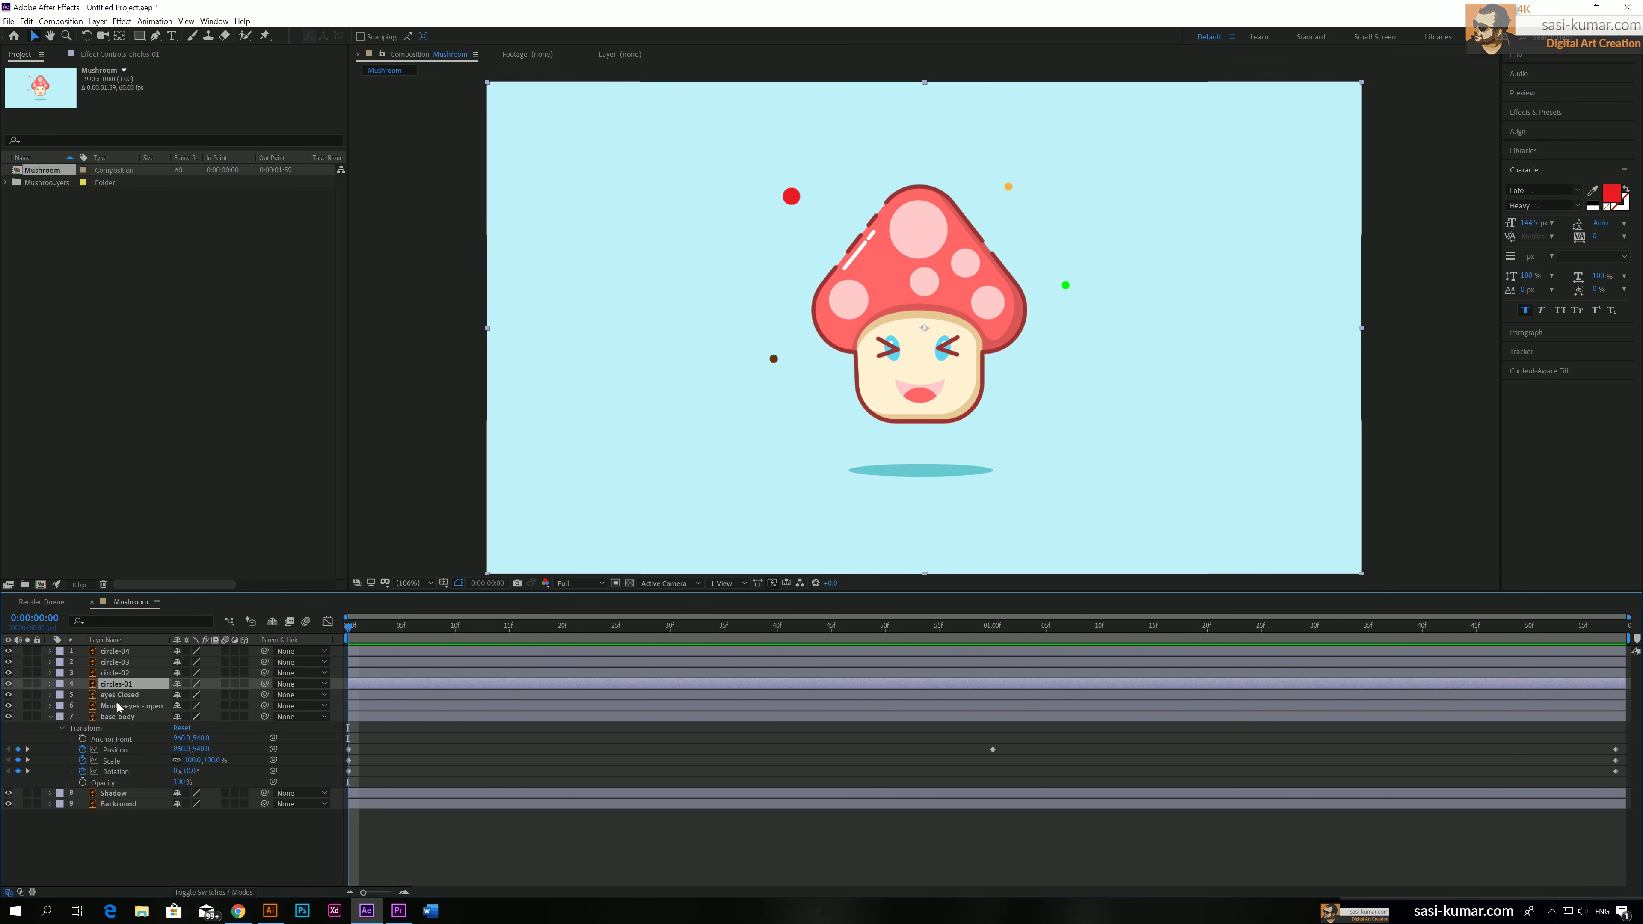
Parent the "Mouth-eyes - open" and "eyes Closed" layers to the base-body layer
key("ctrl+Down")
key("ctrl+Down")
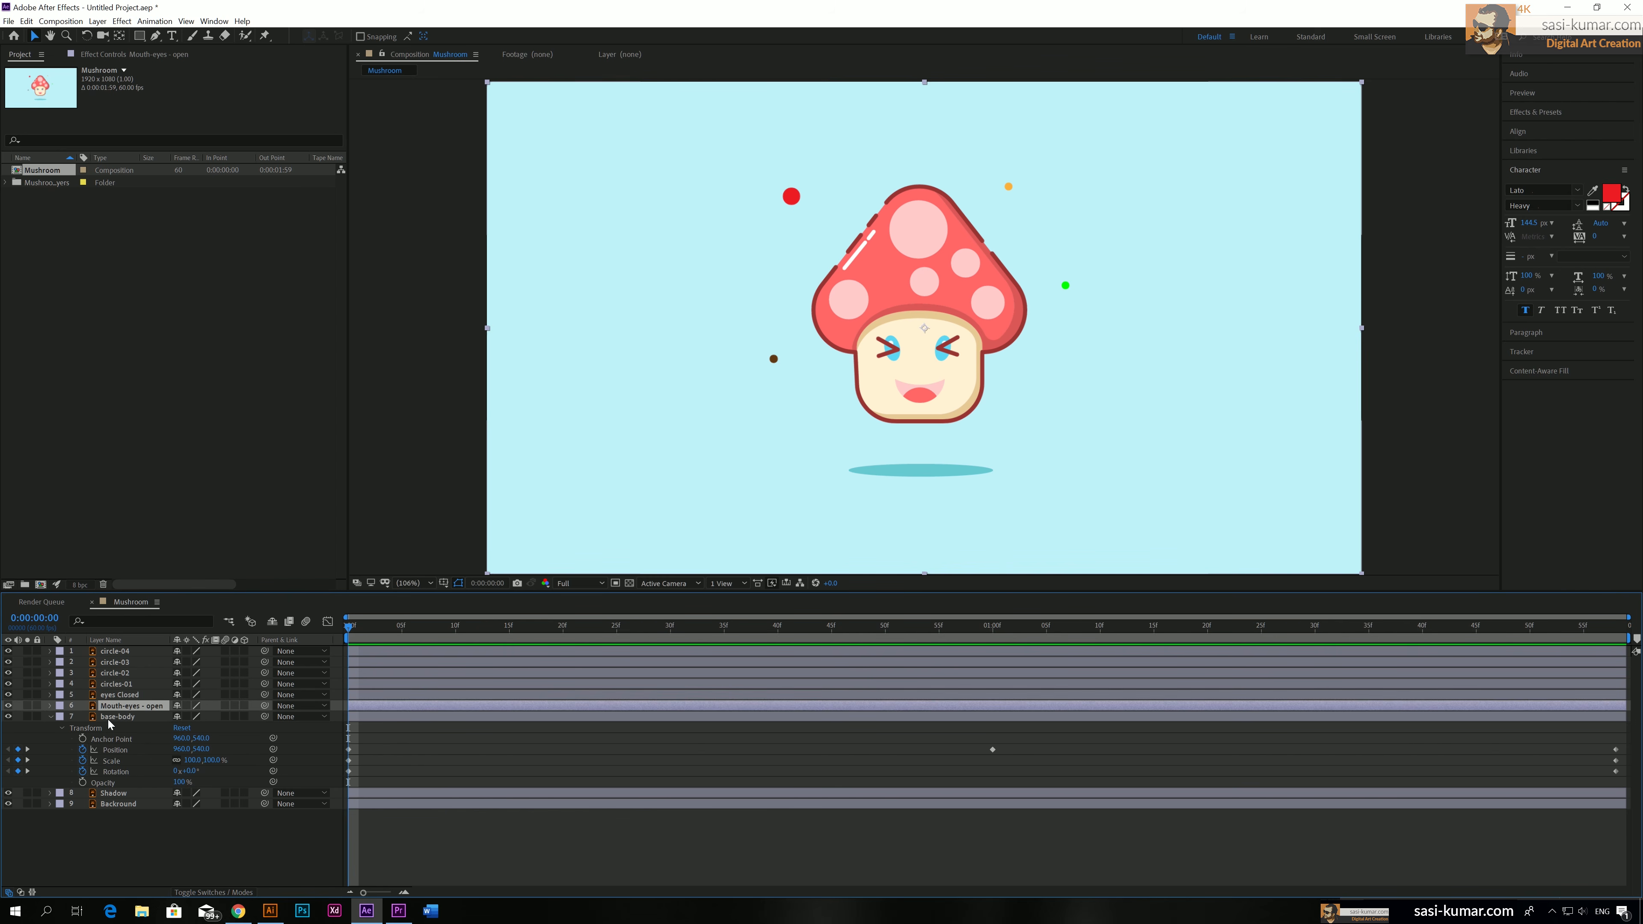
key("ctrl+Up")
key("ctrl+Down")
left_click(9, 694)
left_click(9, 695)
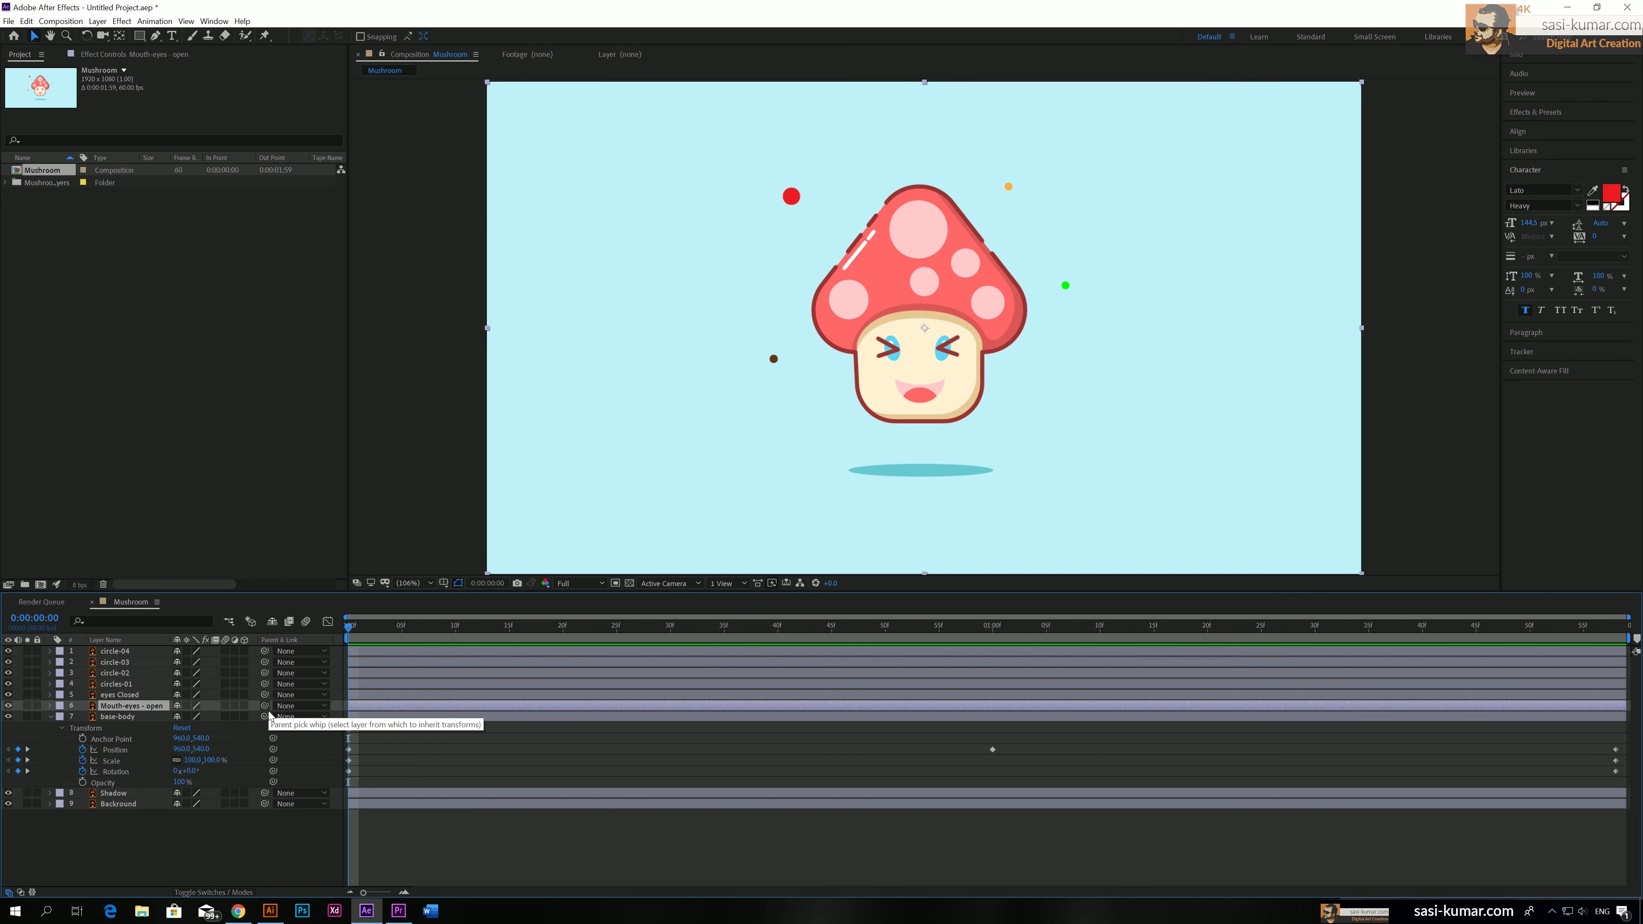
left_click_drag(264, 705, 128, 718)
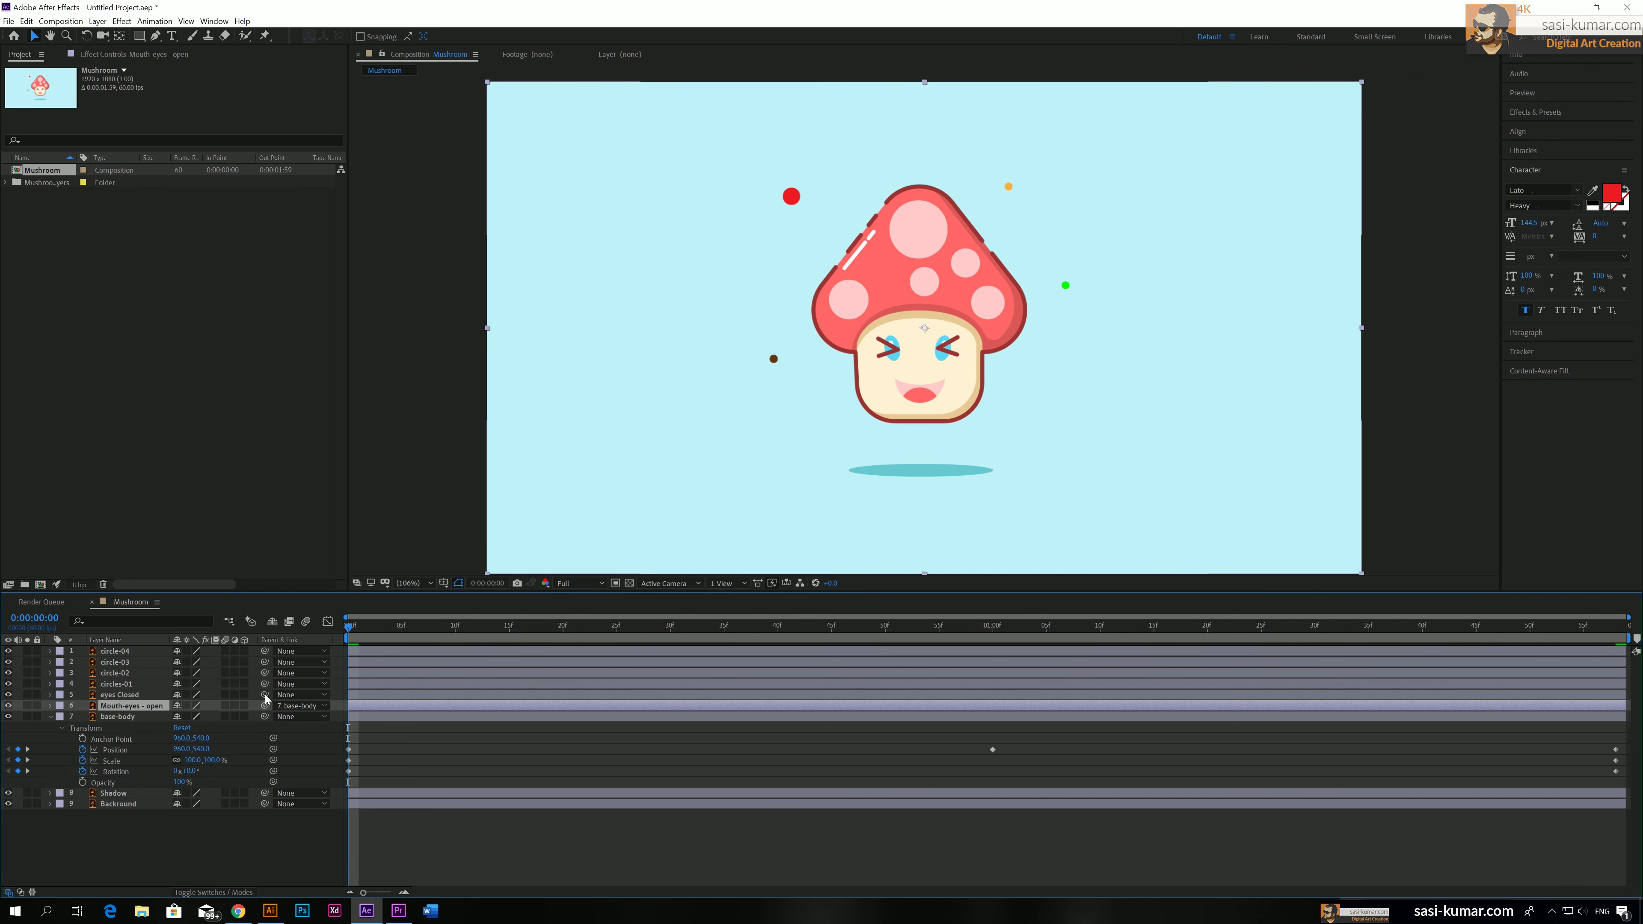
left_click_drag(265, 694, 112, 715)
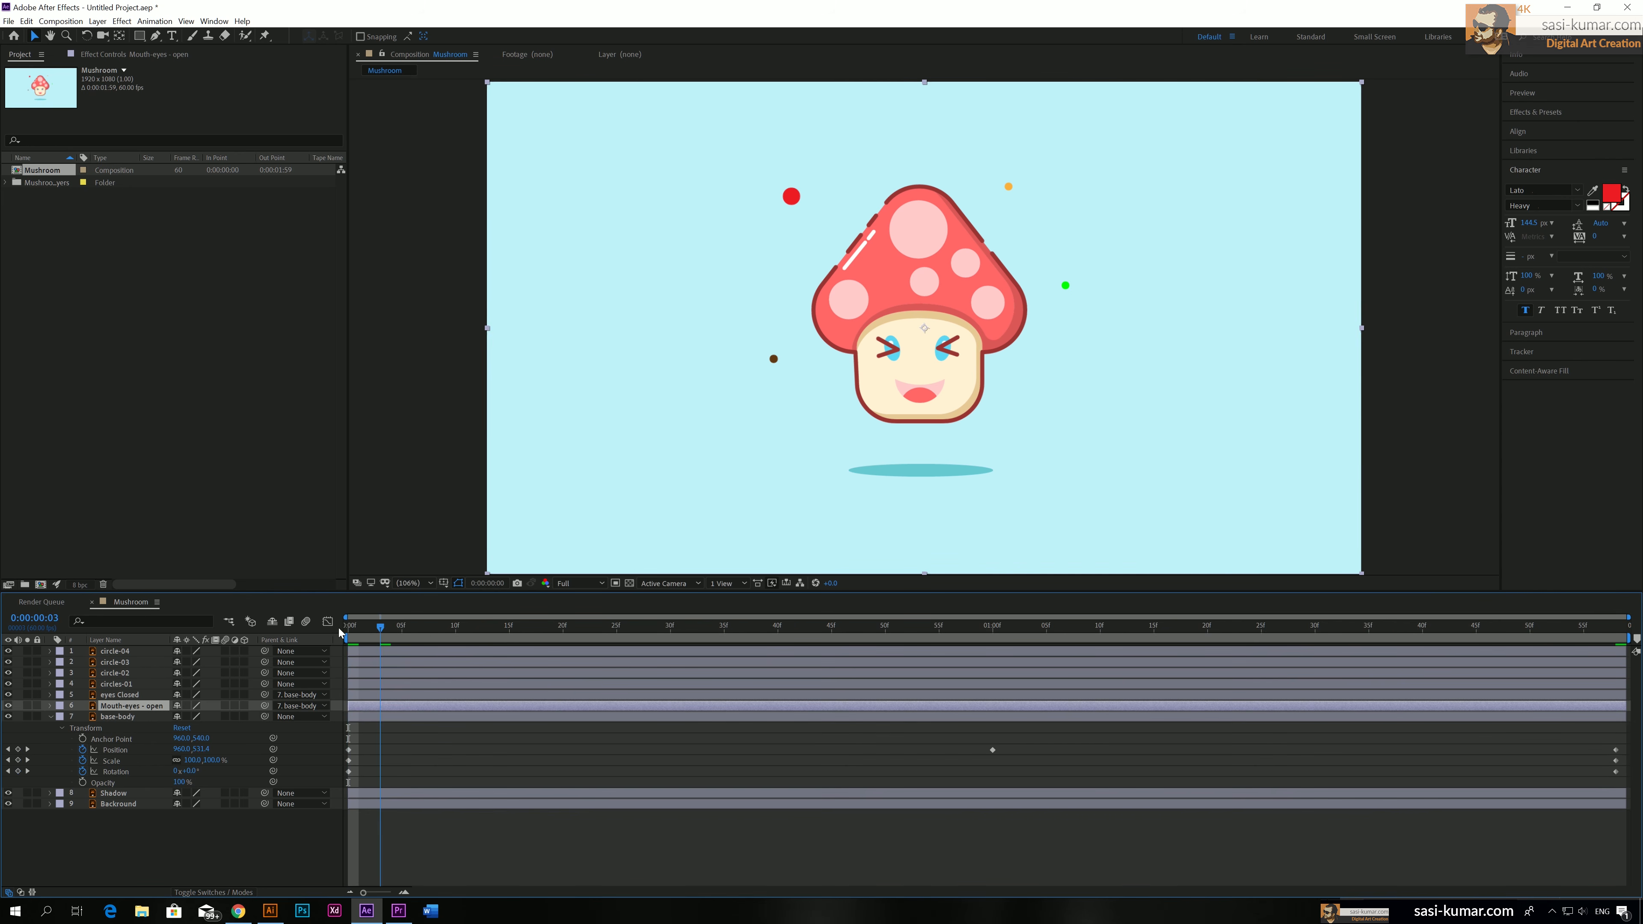
Preview the parented face moving with the body and inspect the float's highest point at 0:00:01:00
key("space")
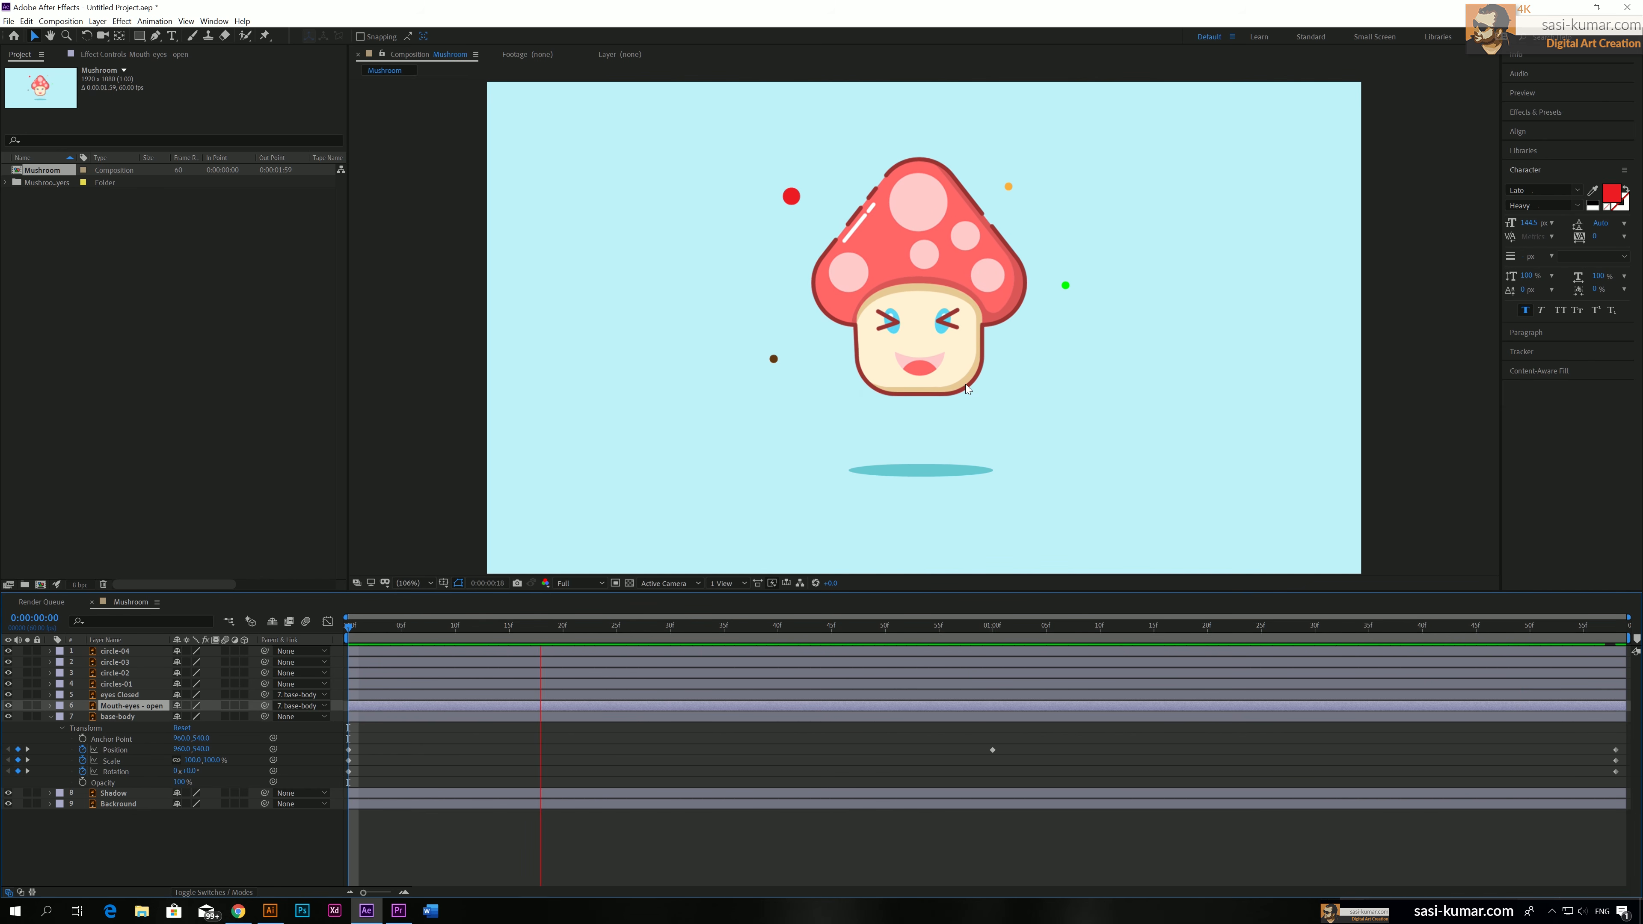
key("space")
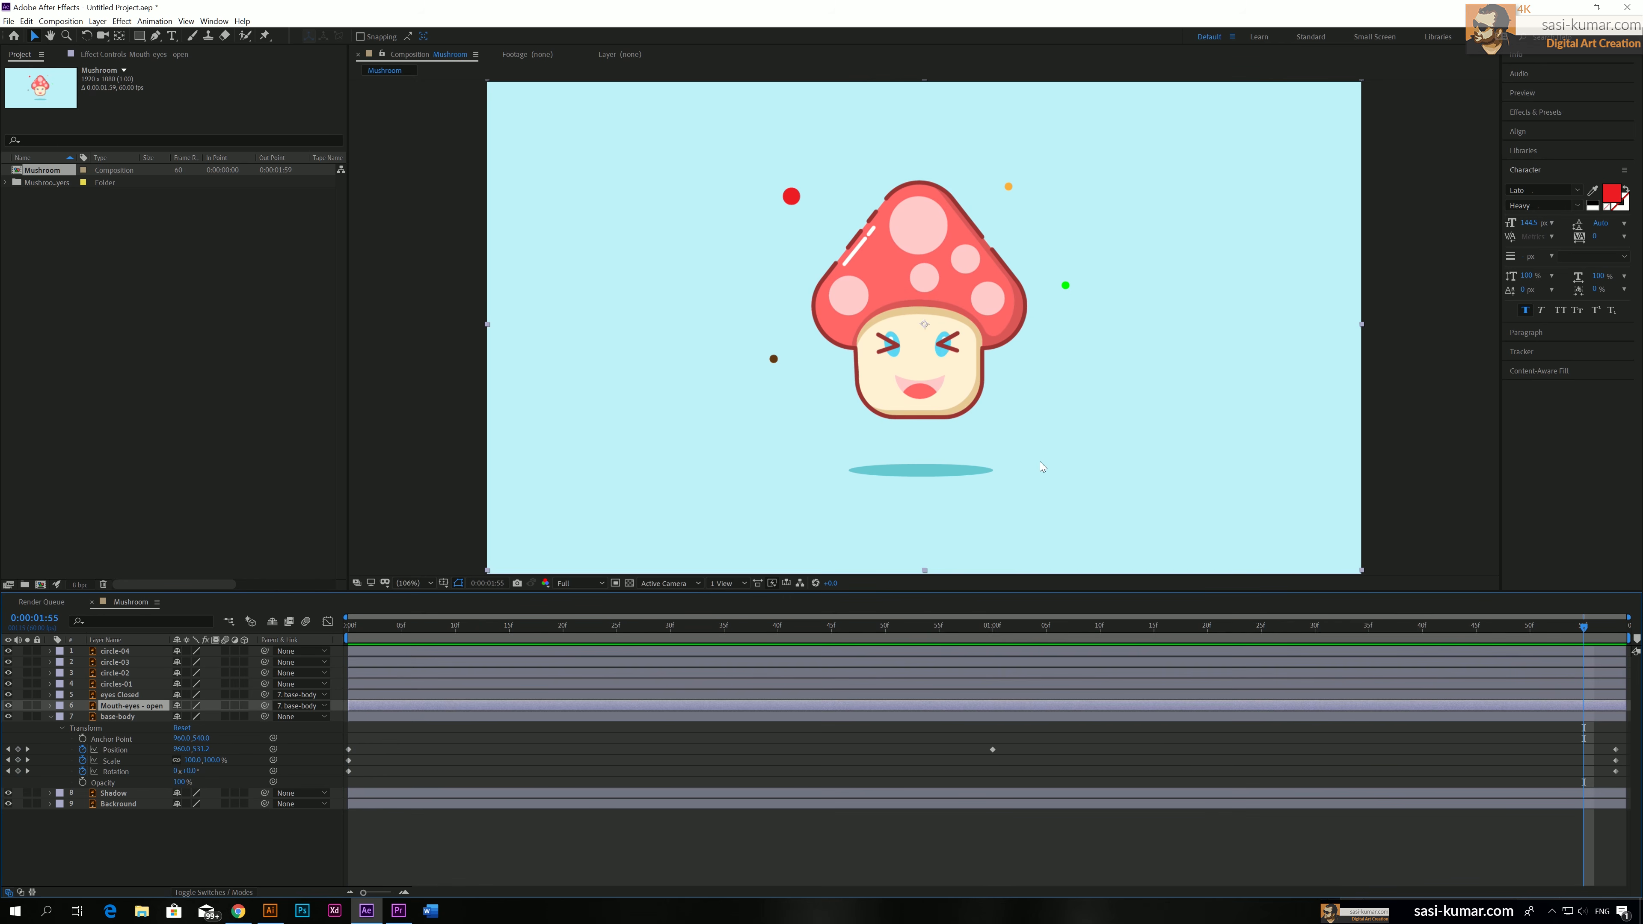
mouse_move(982, 627)
left_mouse_down()
mouse_move(1004, 626)
mouse_move(972, 625)
mouse_move(989, 625)
left_mouse_up()
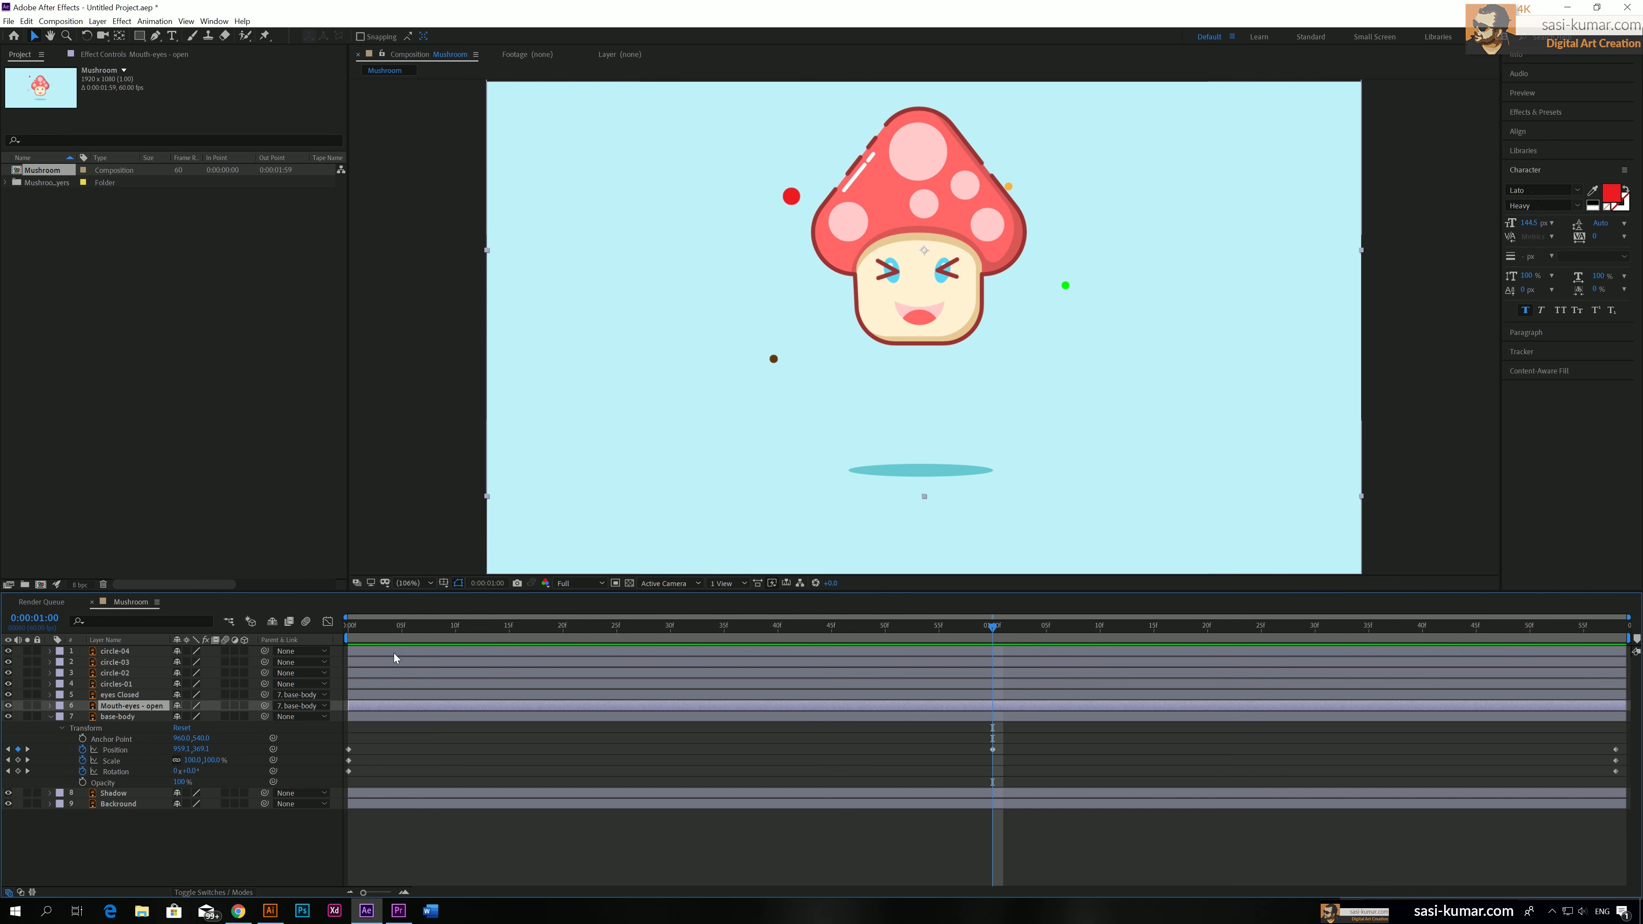
left_click(341, 625)
key("space")
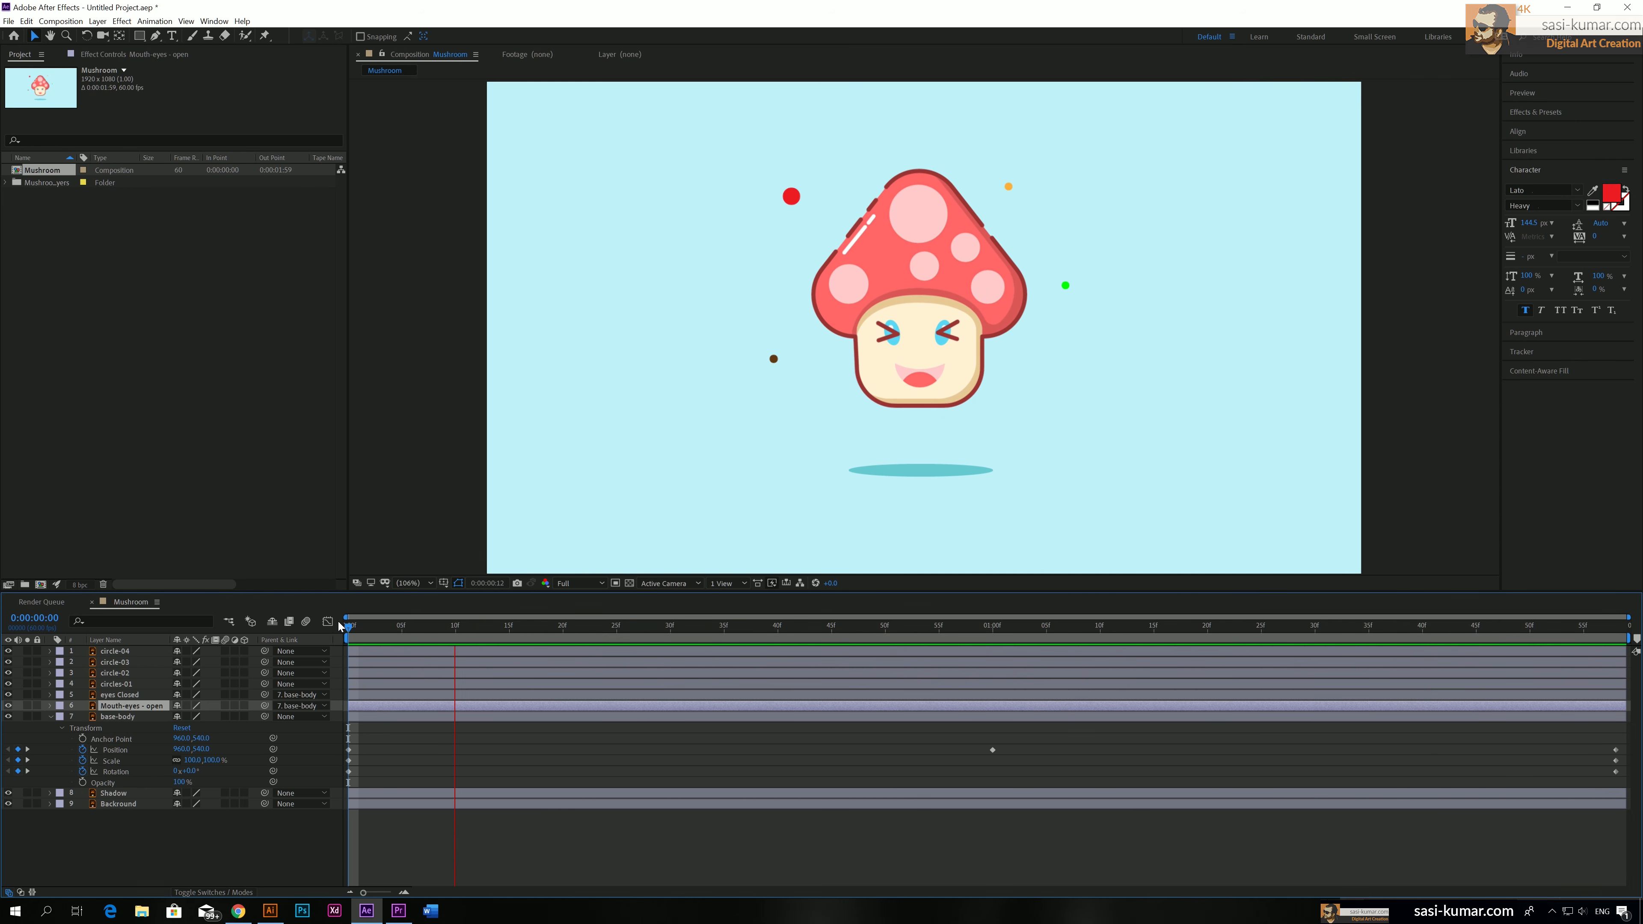
key("space")
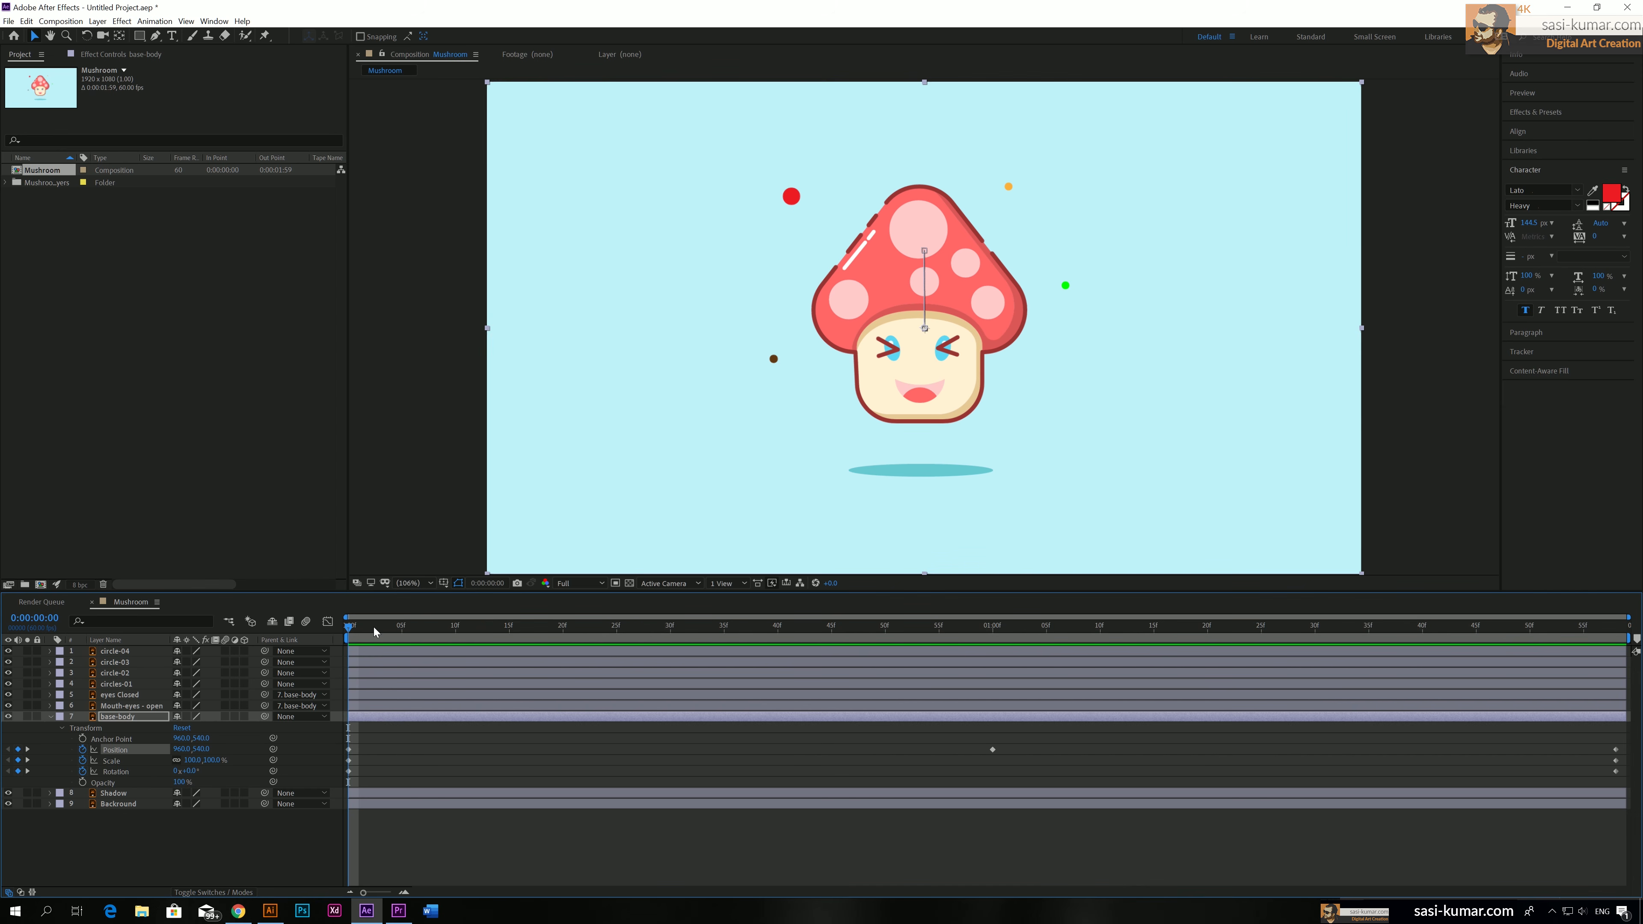
Apply Easy Ease to all three base-body Position keyframes and preview the motion
key("space")
left_click(327, 622)
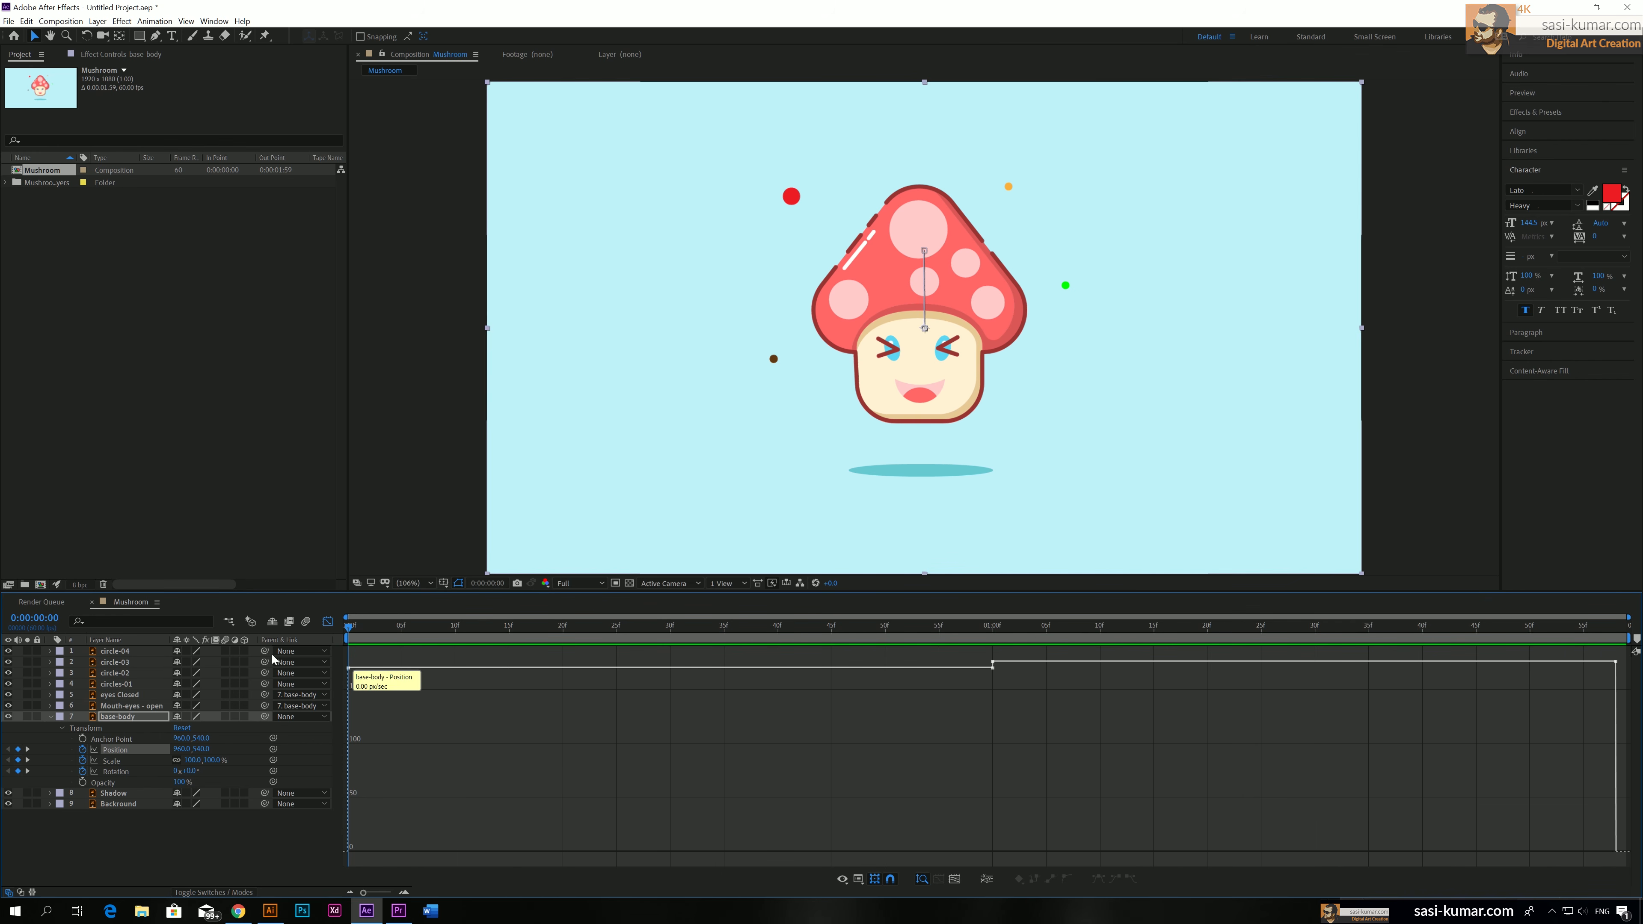
left_click(328, 622)
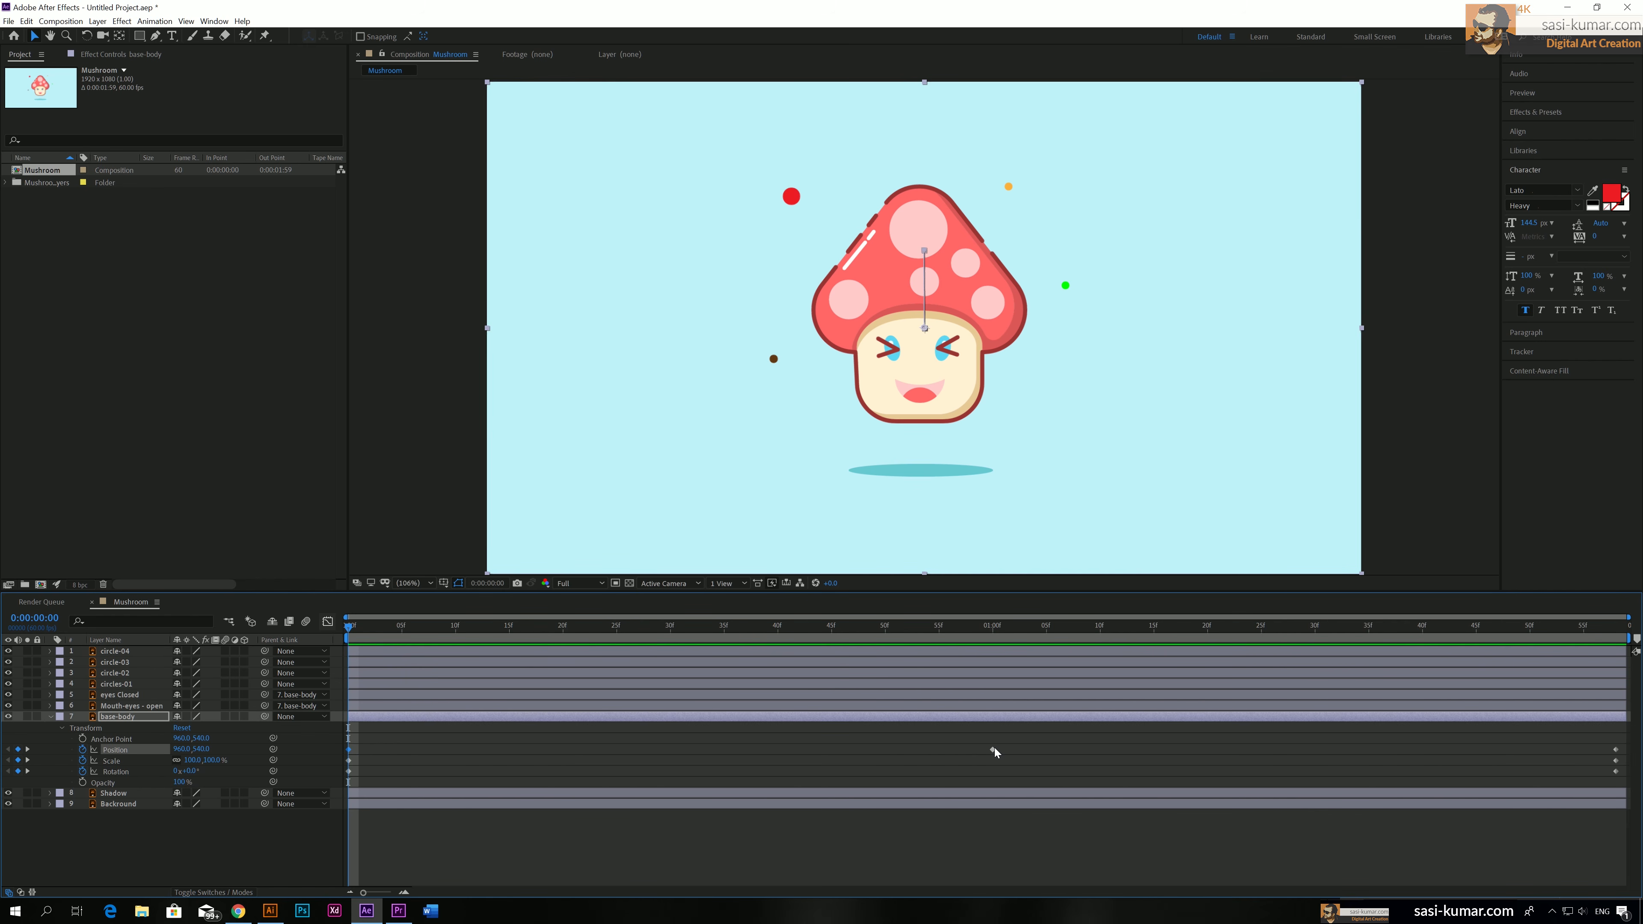
right_click(1618, 751)
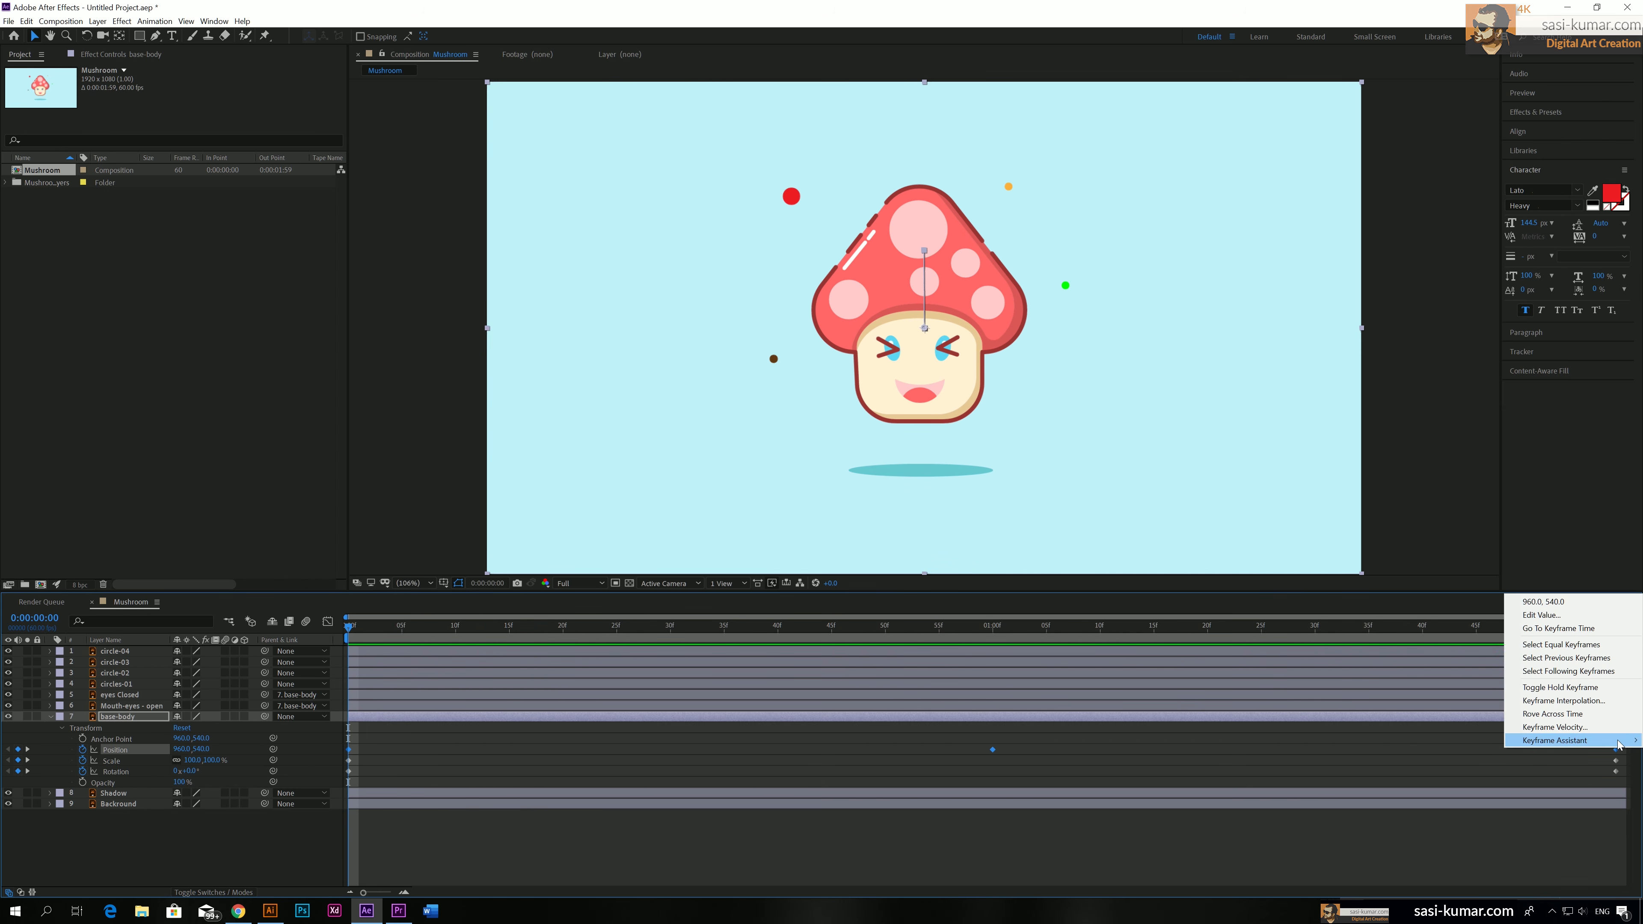
mouse_move(1619, 743)
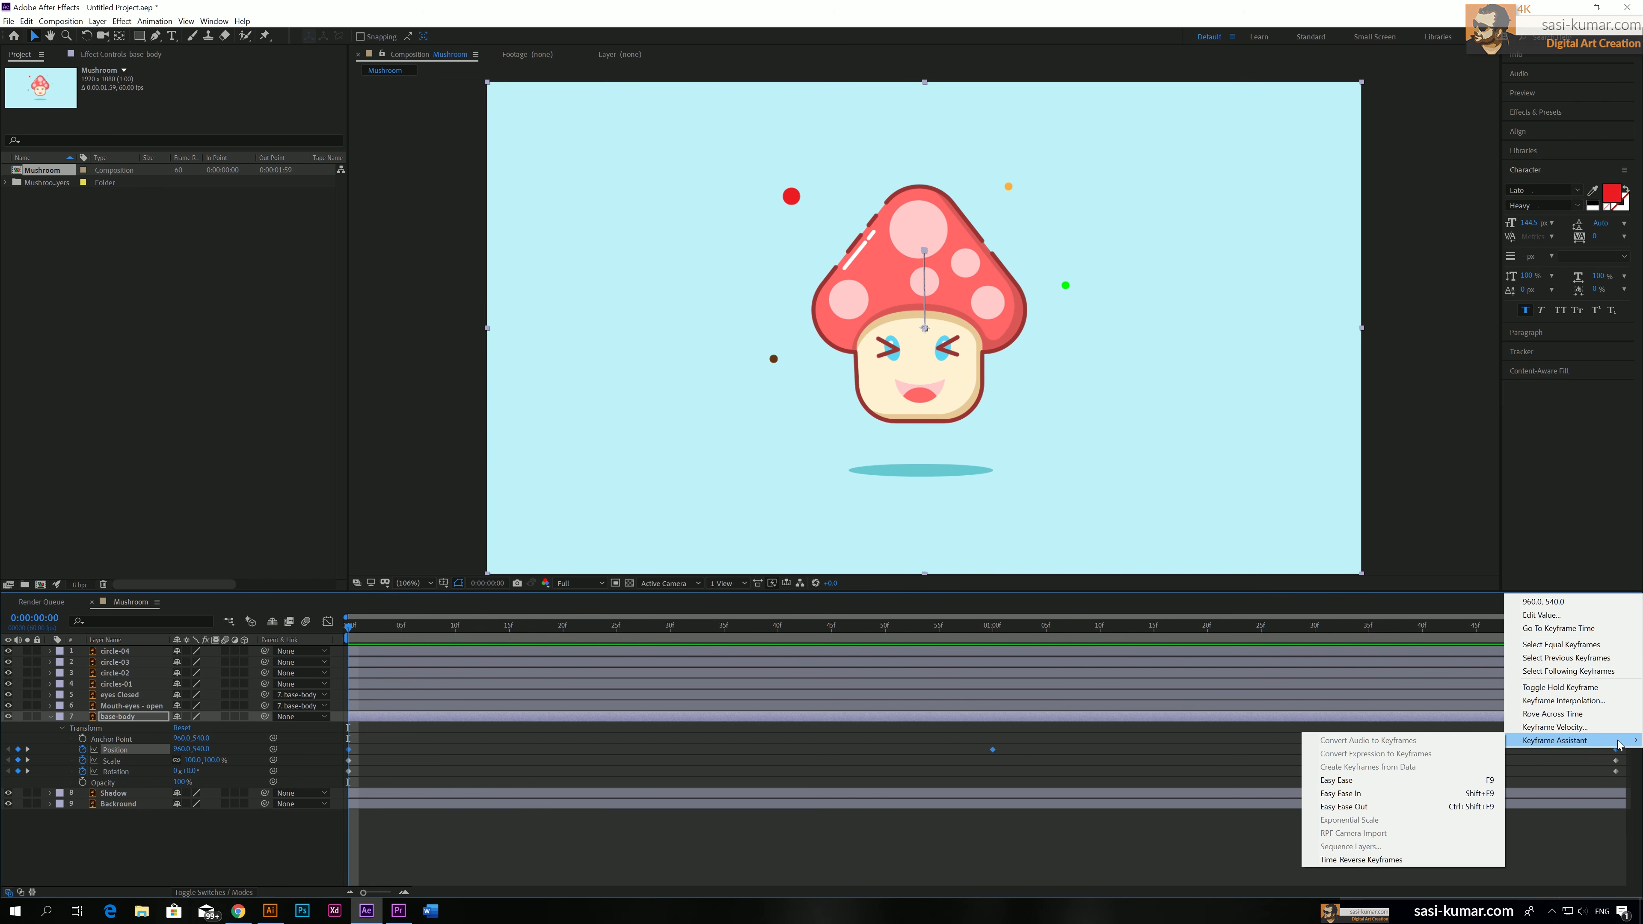
left_click(1423, 784)
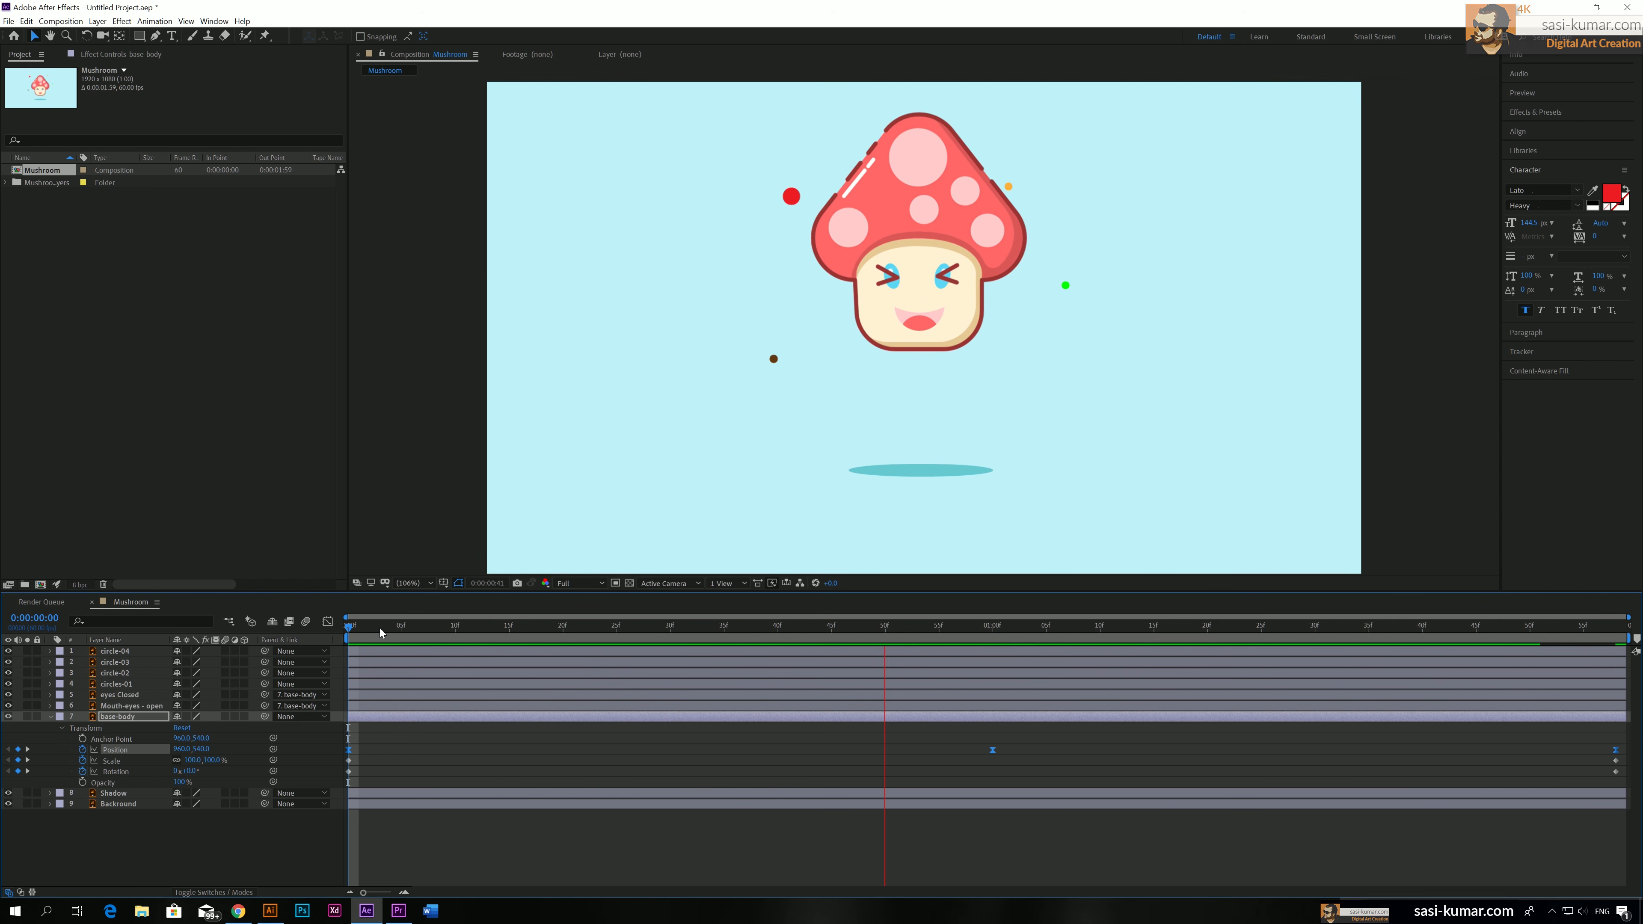
key("space")
Lengthen both speed-graph handles of the Position keyframe at 0:00:01:00, with about 45% incoming influence, and preview the result
left_click(327, 622)
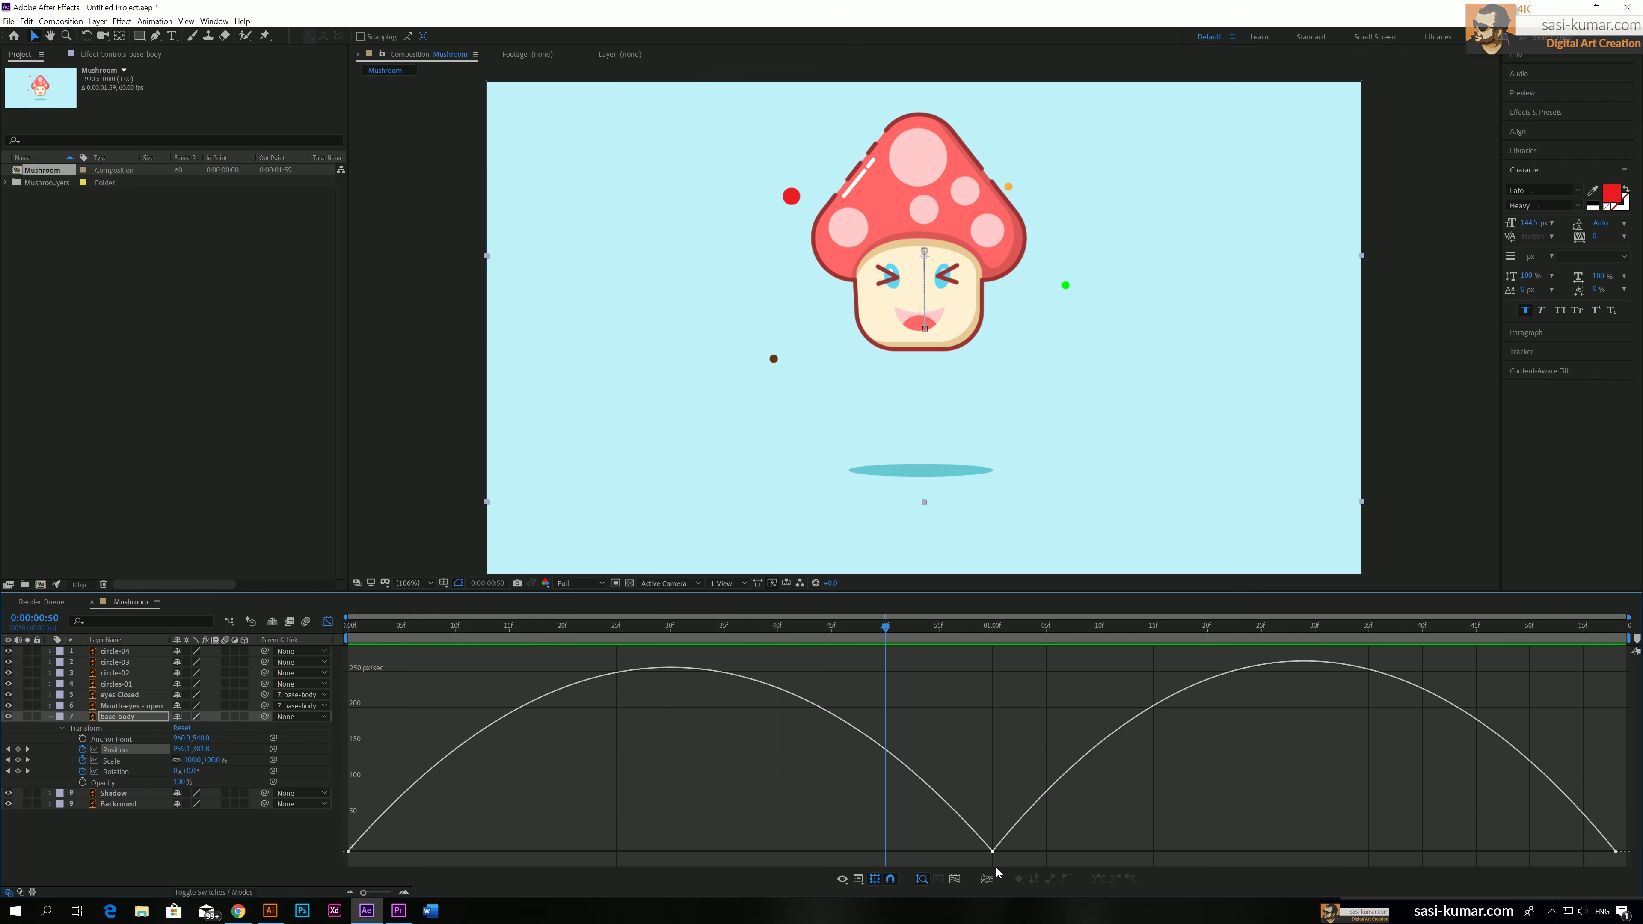
left_click(992, 853)
key("s")
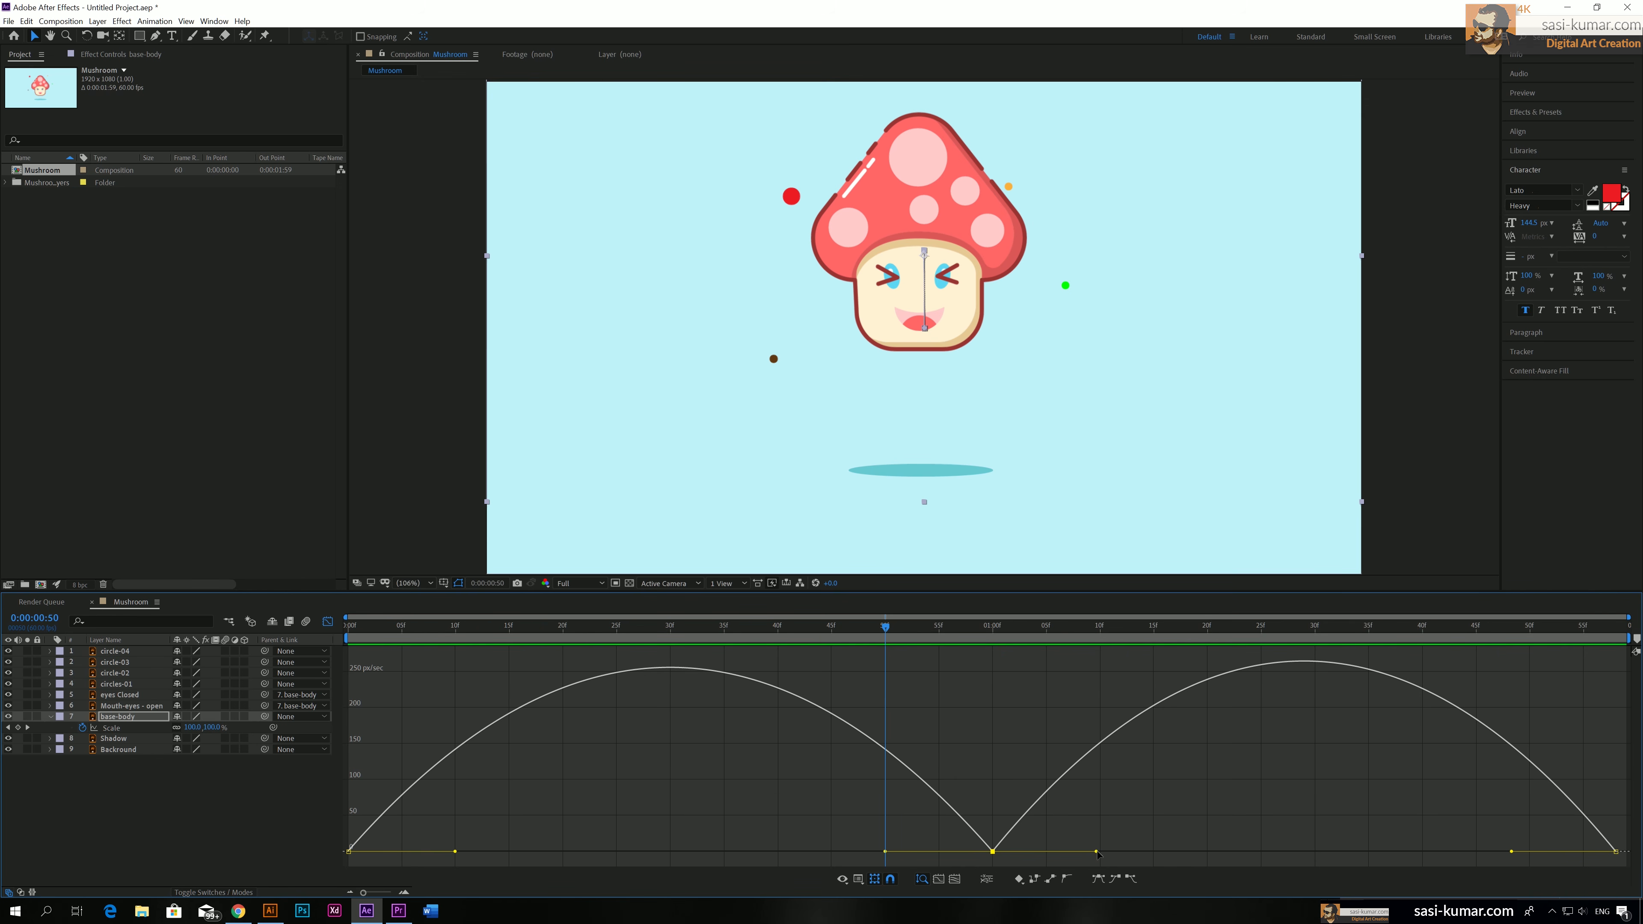
left_click_drag(1101, 854, 1138, 852)
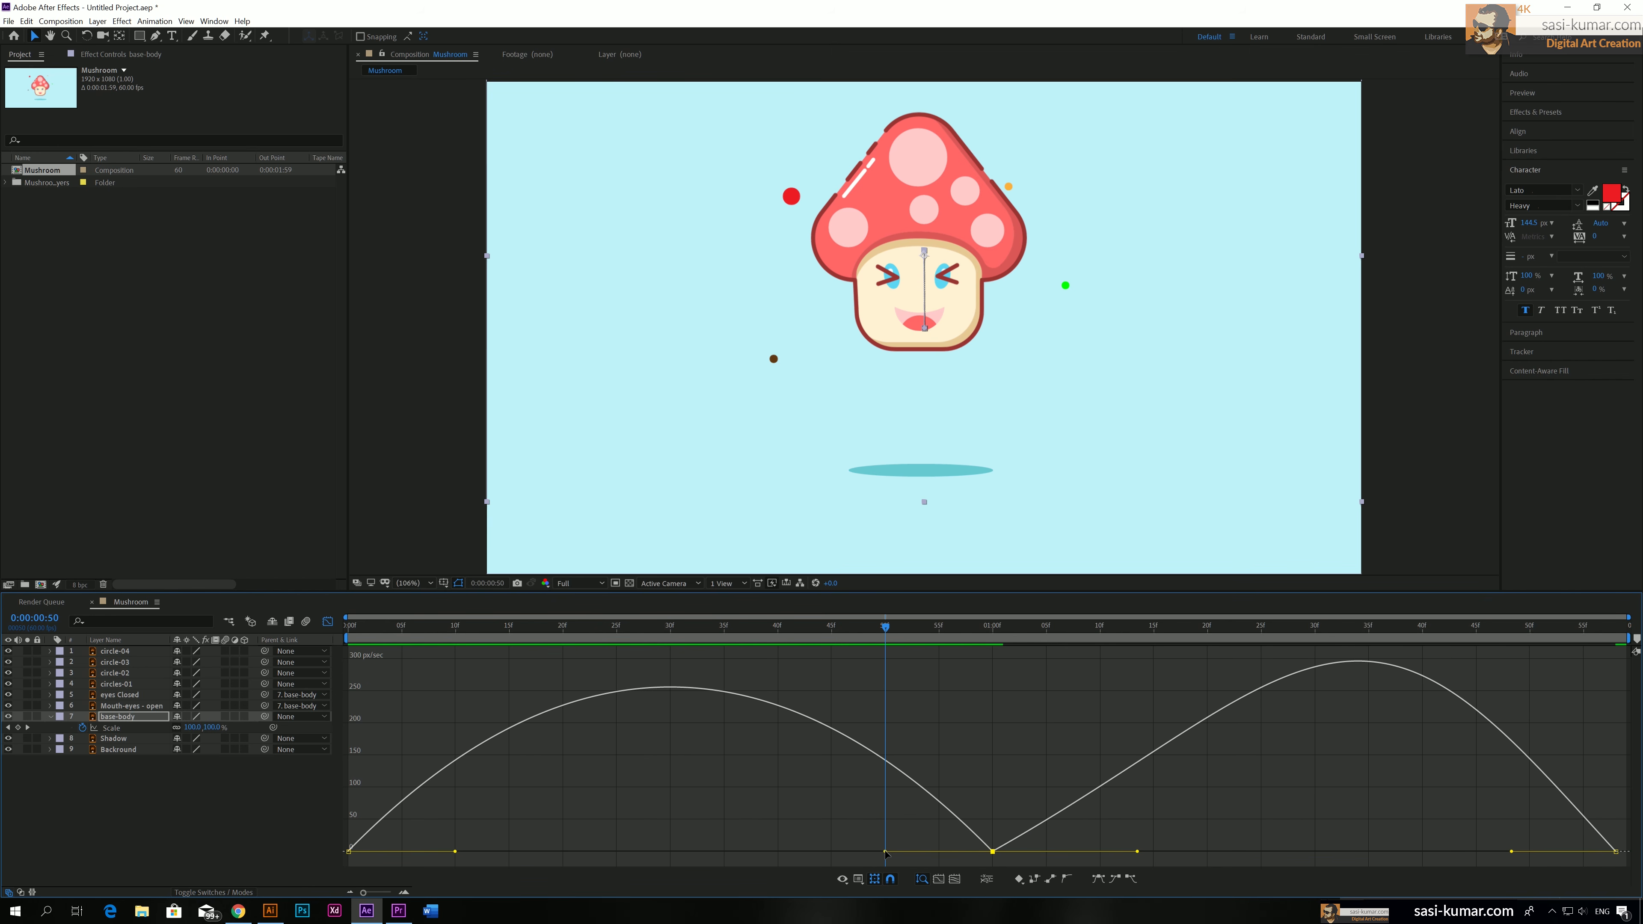
left_click_drag(886, 854, 848, 855)
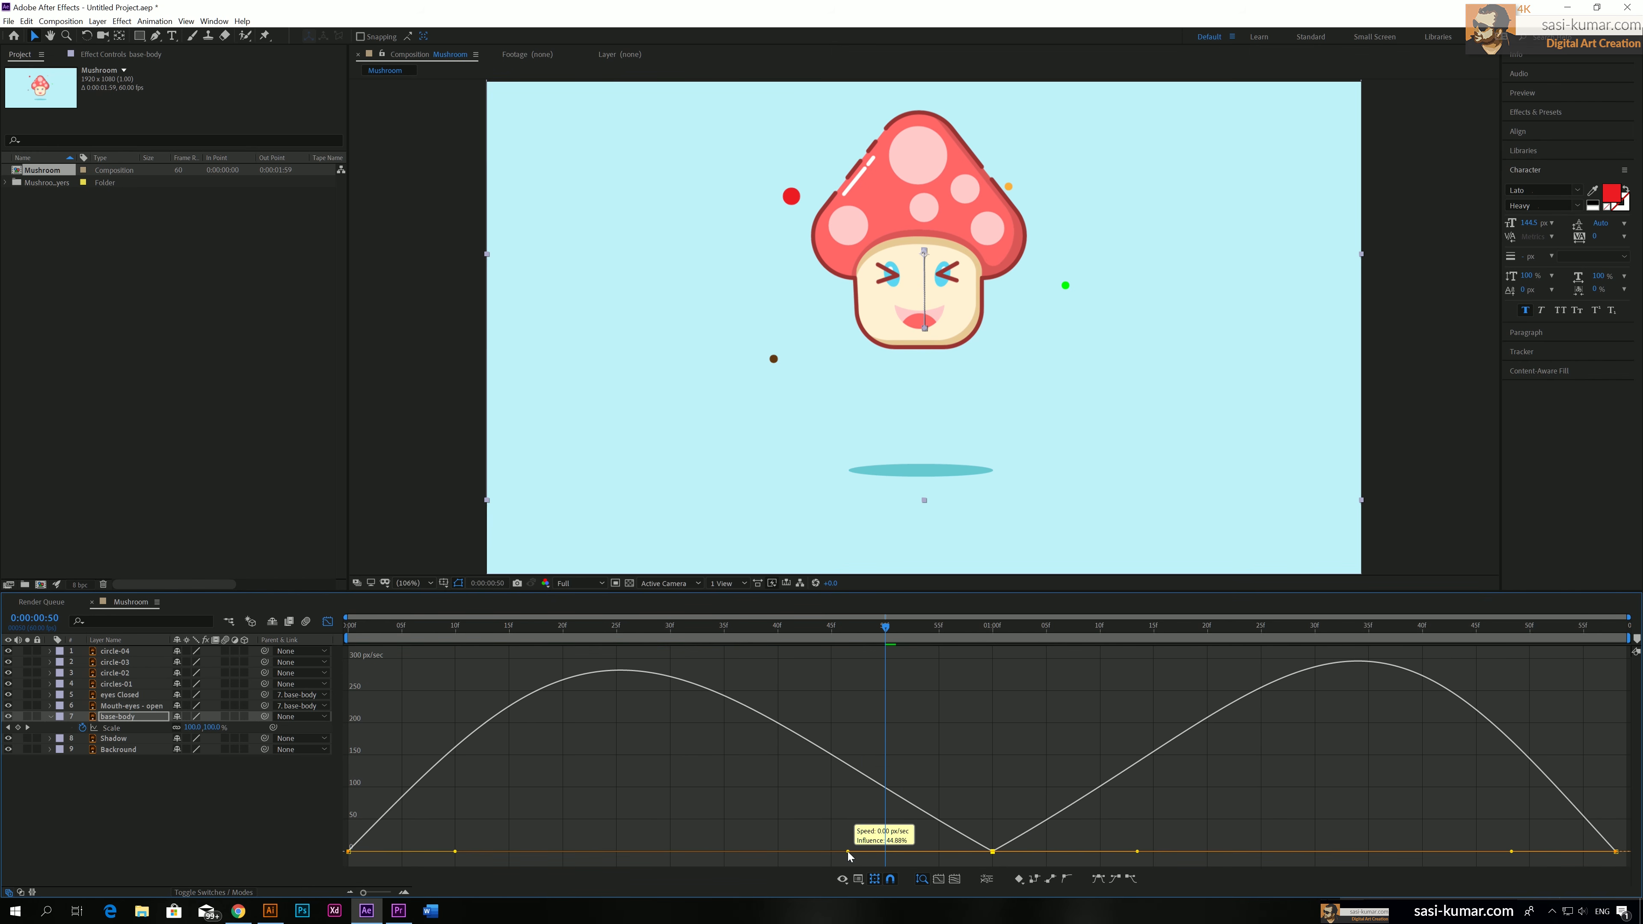
key("space")
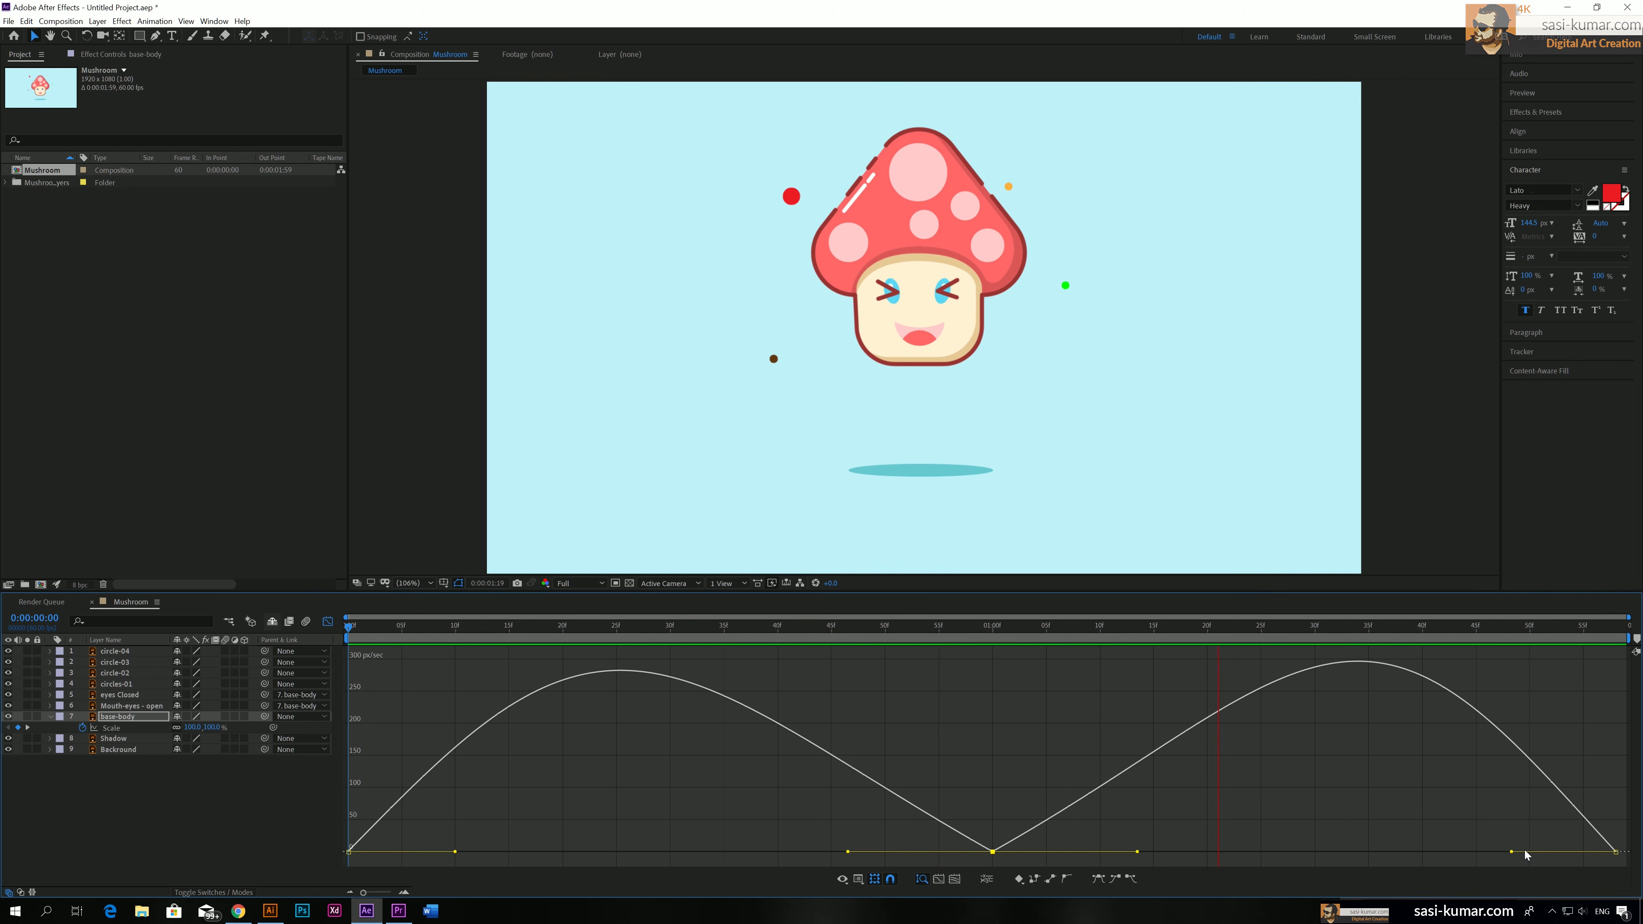
key("space")
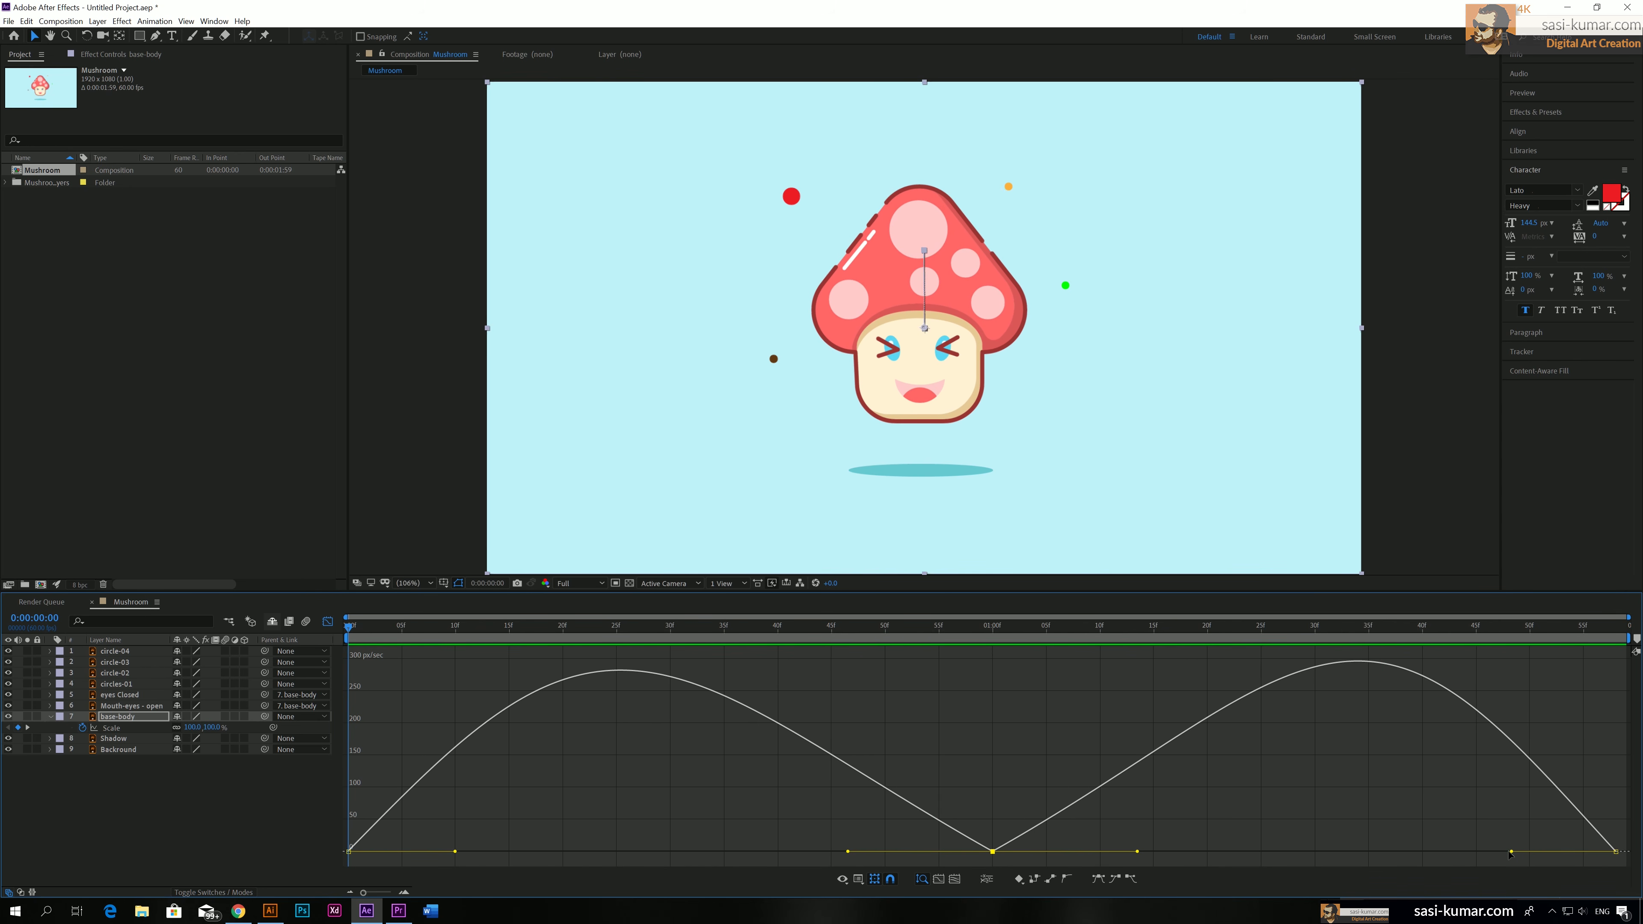
Shorten the last Position keyframe's incoming speed handle to about 16% influence and the first keyframe's outgoing handle, and preview the motion
left_click_drag(1511, 852, 1566, 848)
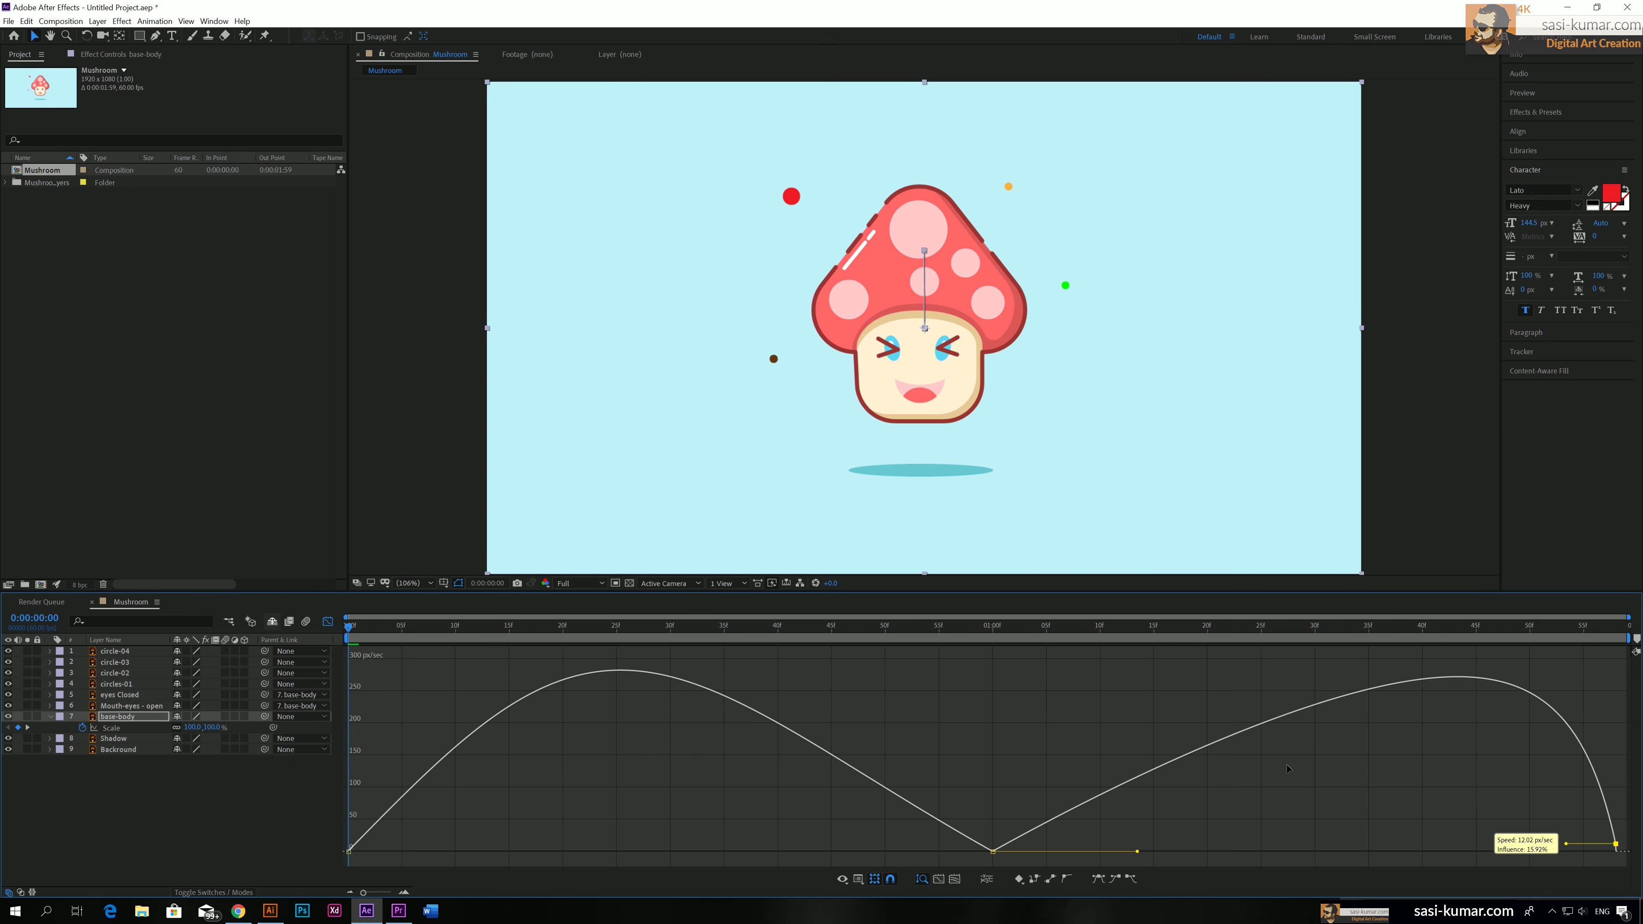
left_click(970, 632)
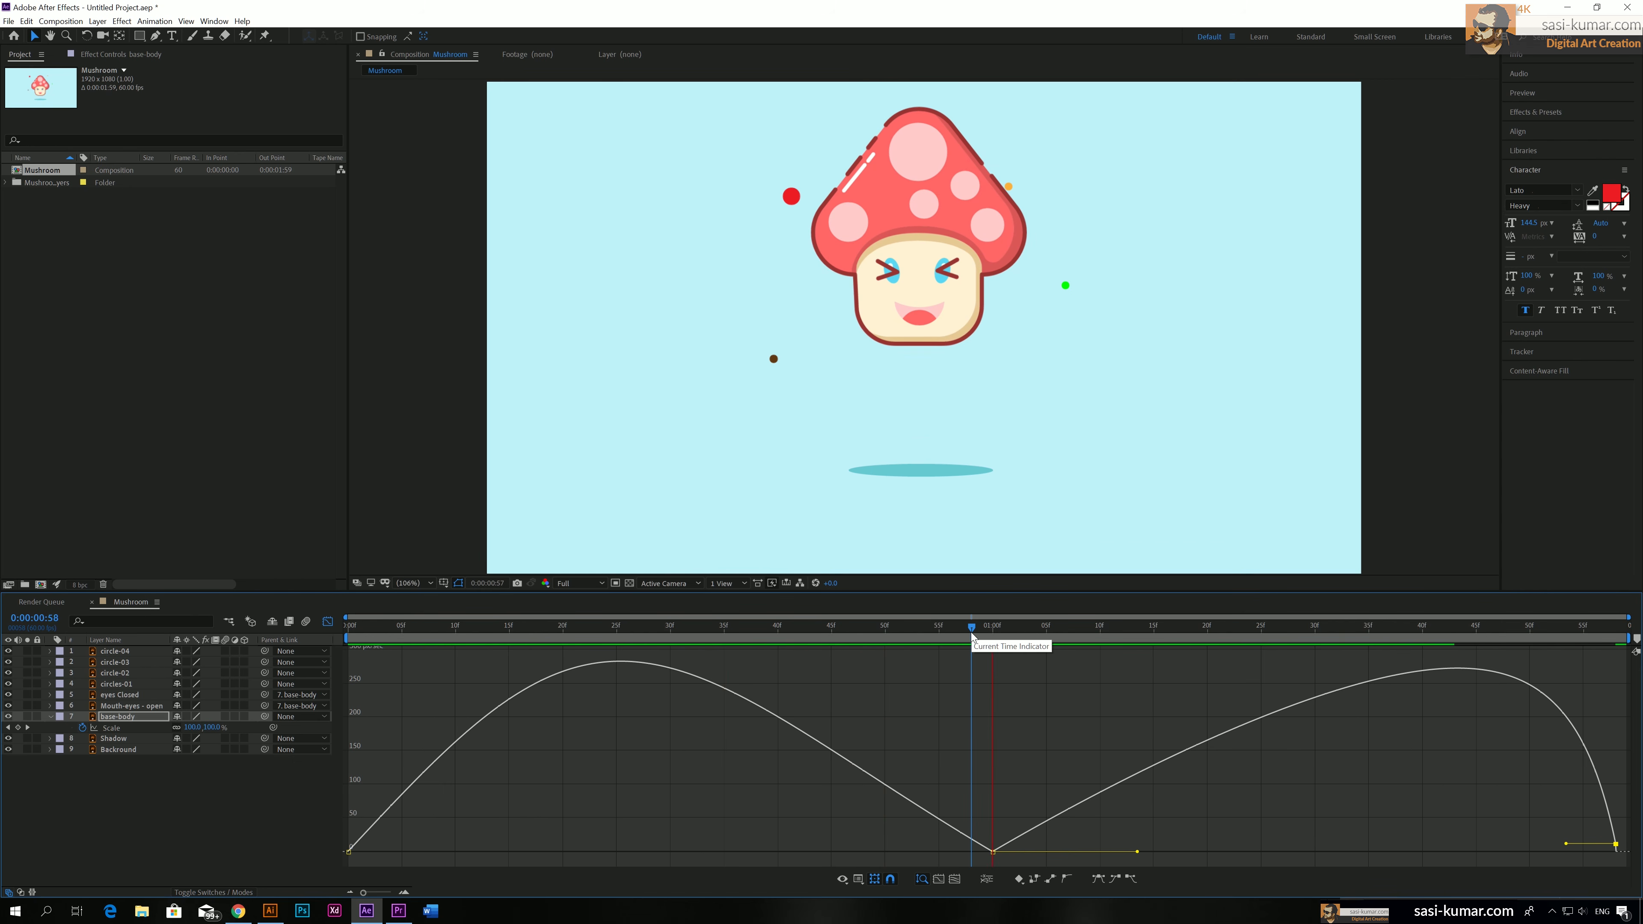
left_click_drag(971, 632, 339, 656)
left_click(348, 851)
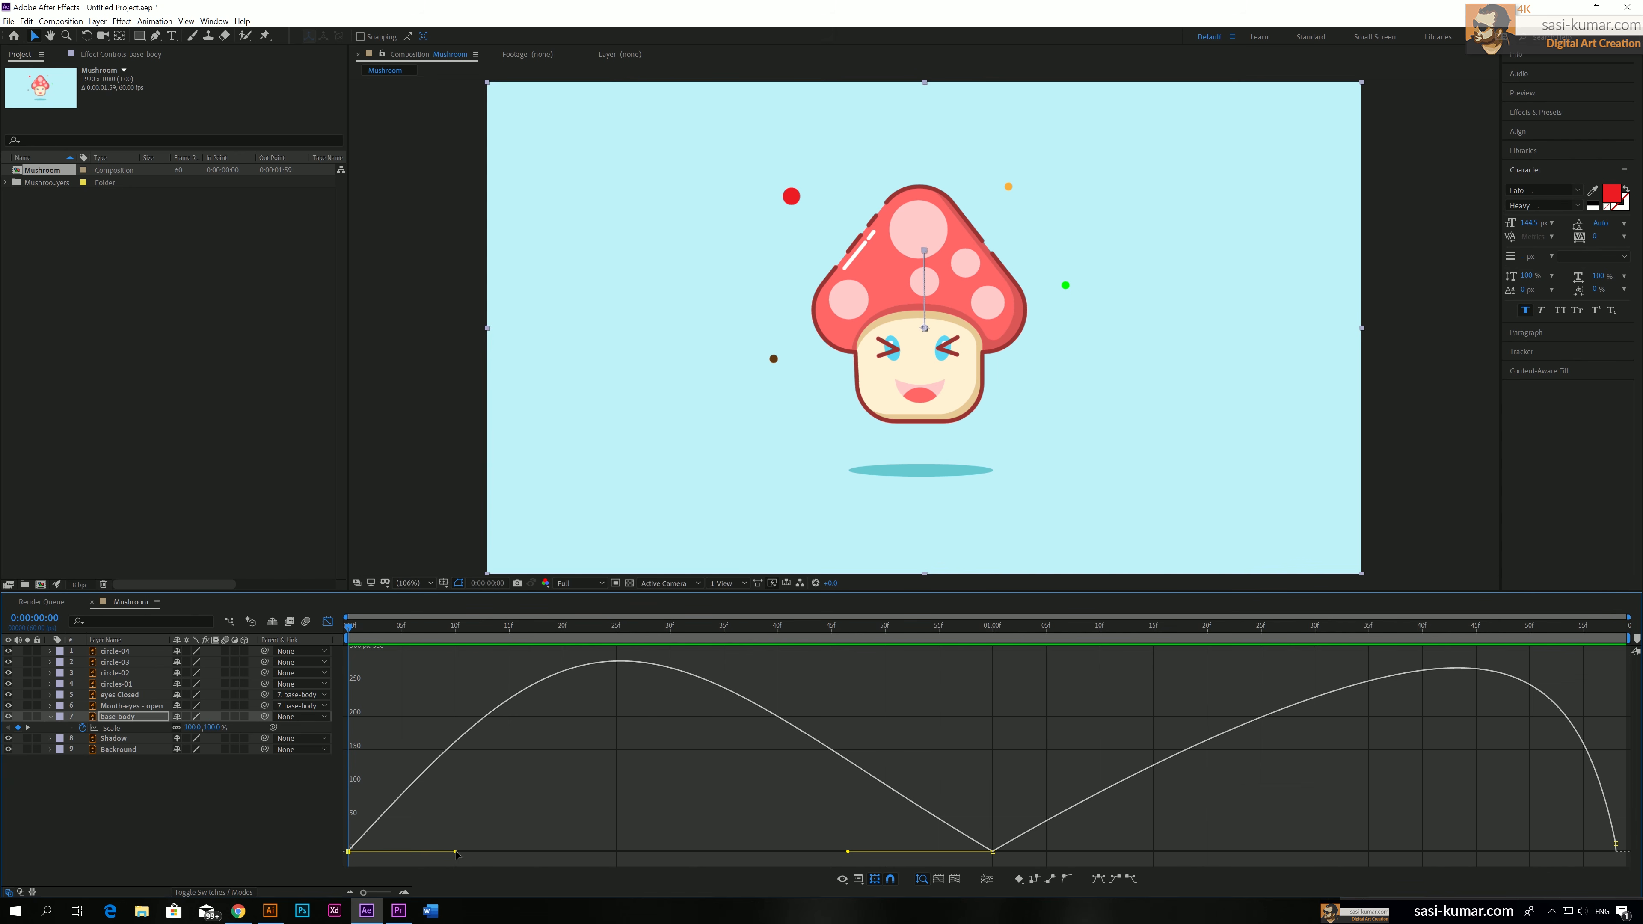
left_click_drag(457, 855, 408, 857)
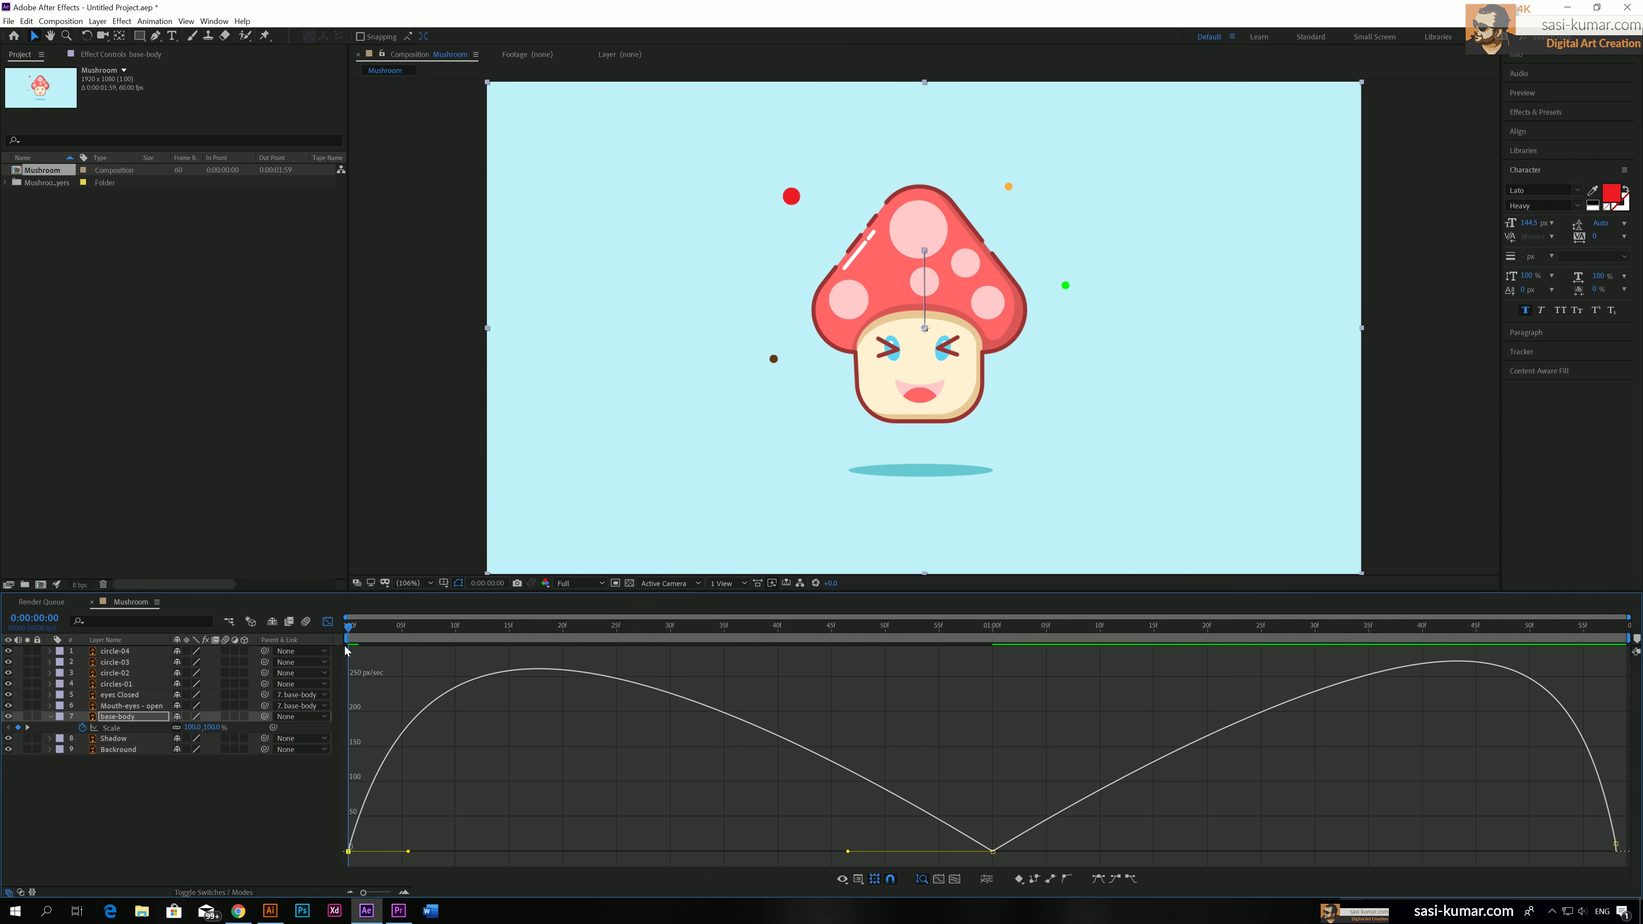
key("space")
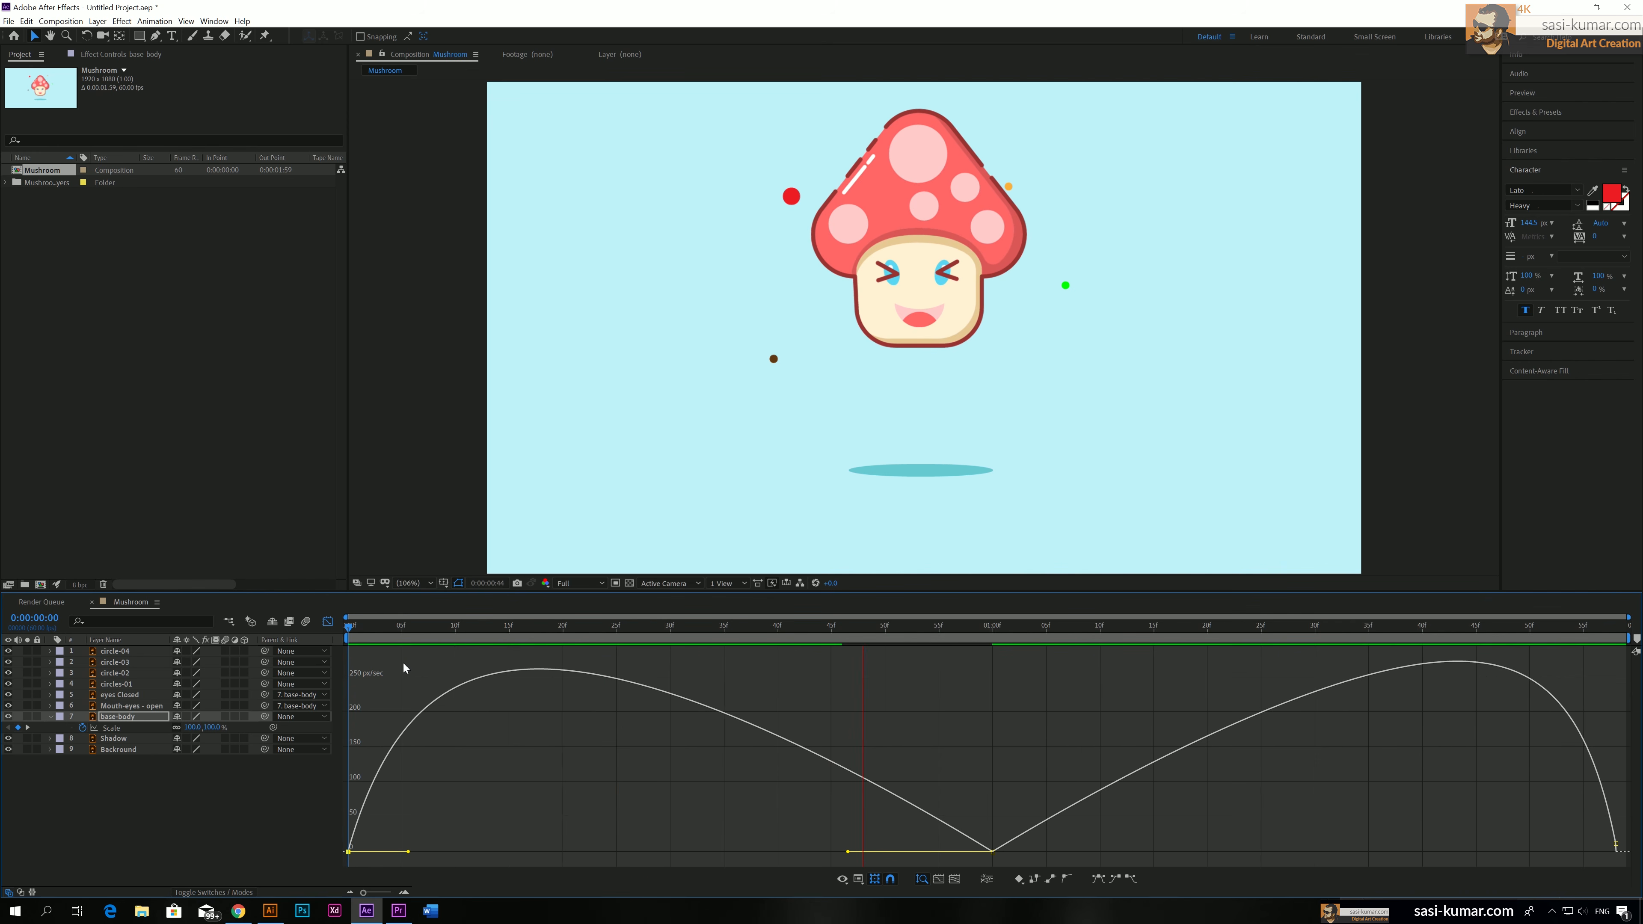
Close the speed graph and review the eased float, stopping at 0:00:00:50
left_click(327, 621)
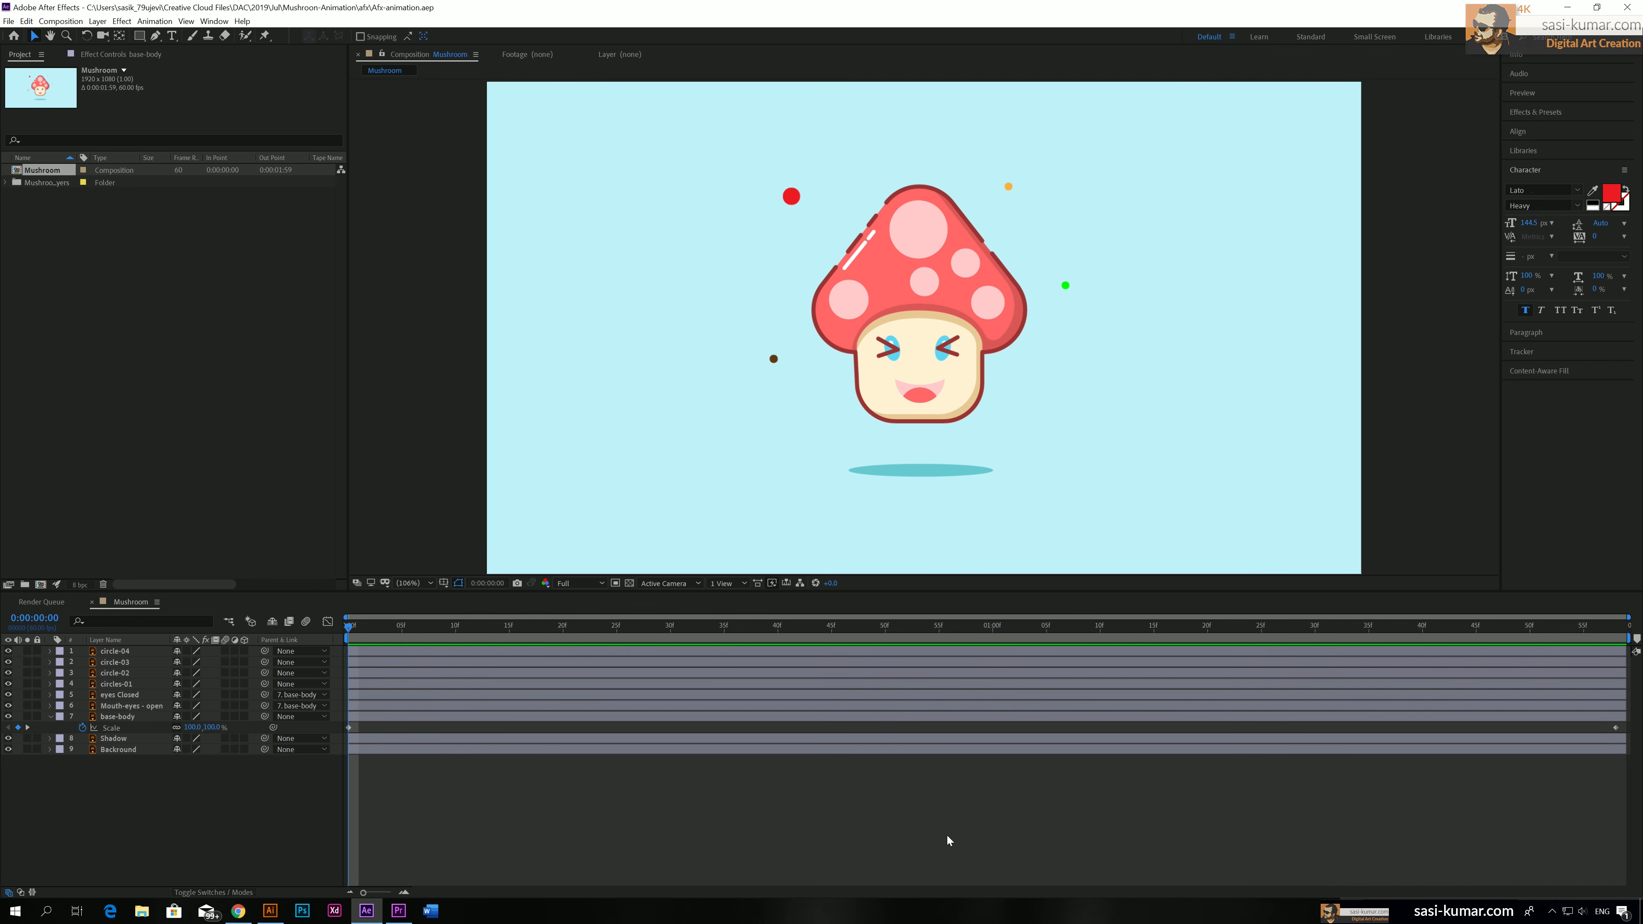
left_click(371, 620)
key("space")
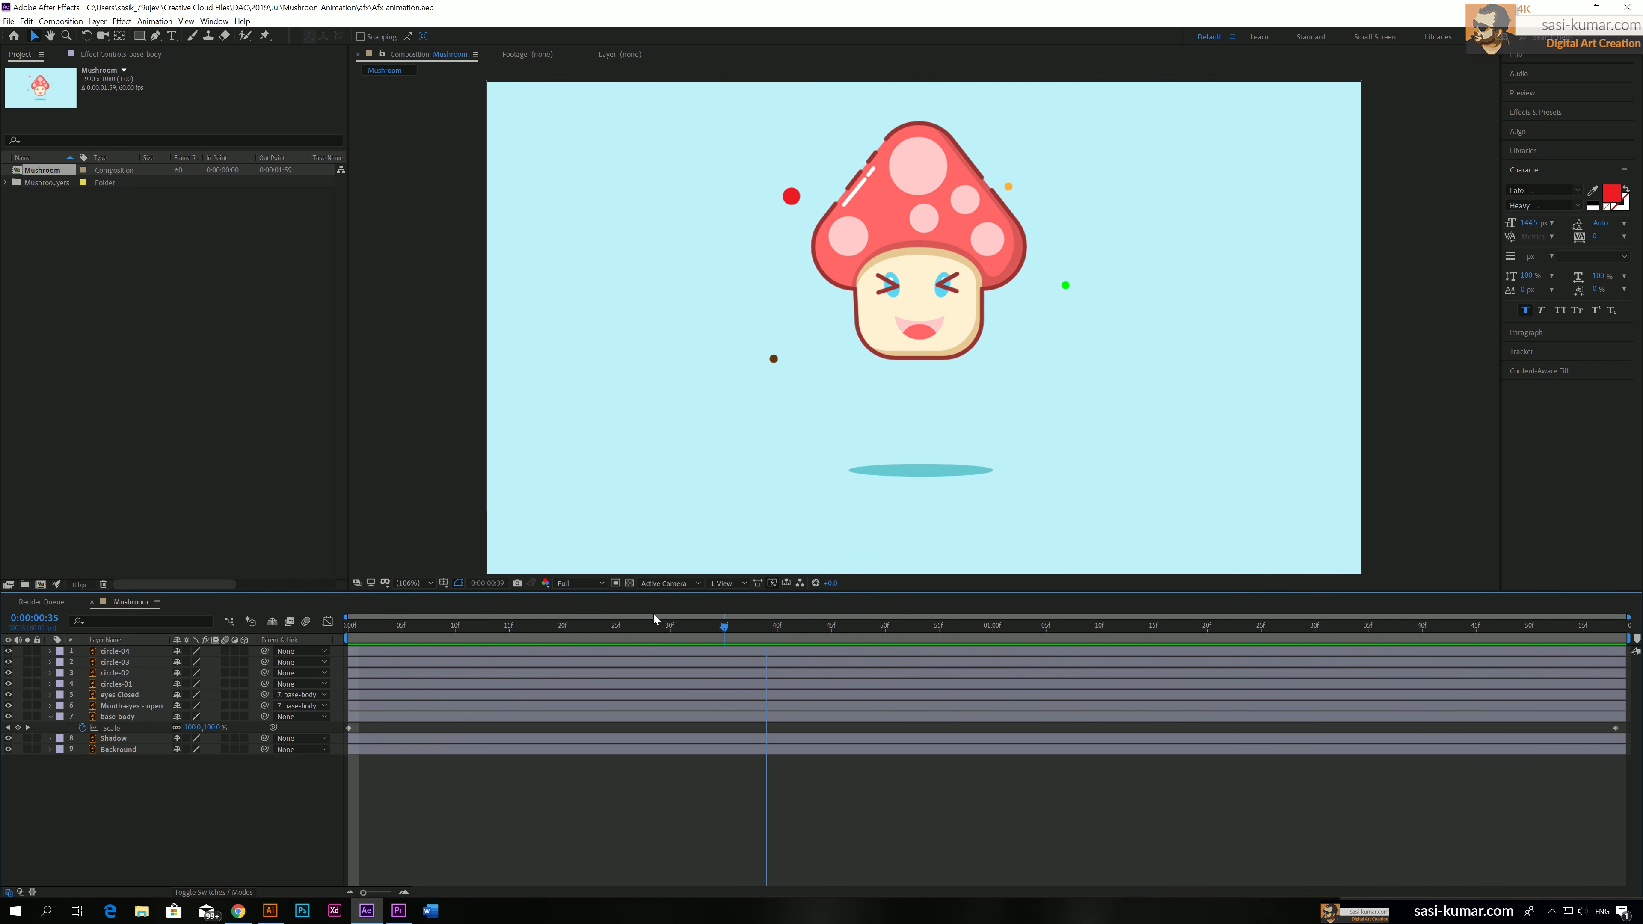
left_click_drag(654, 615, 845, 617)
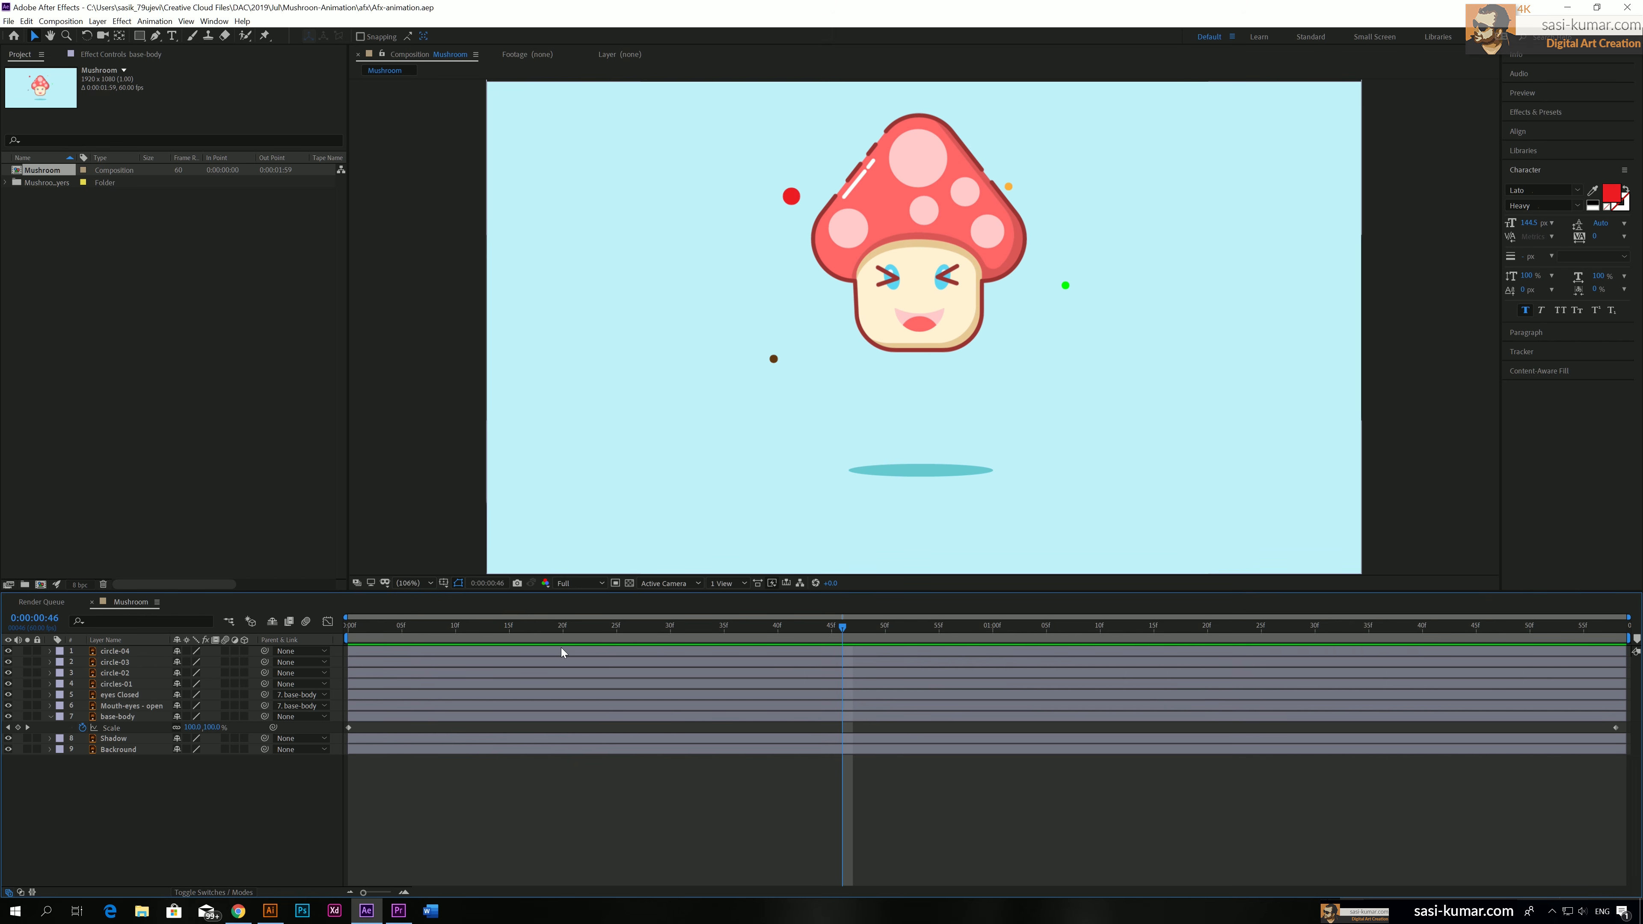
left_click(883, 627)
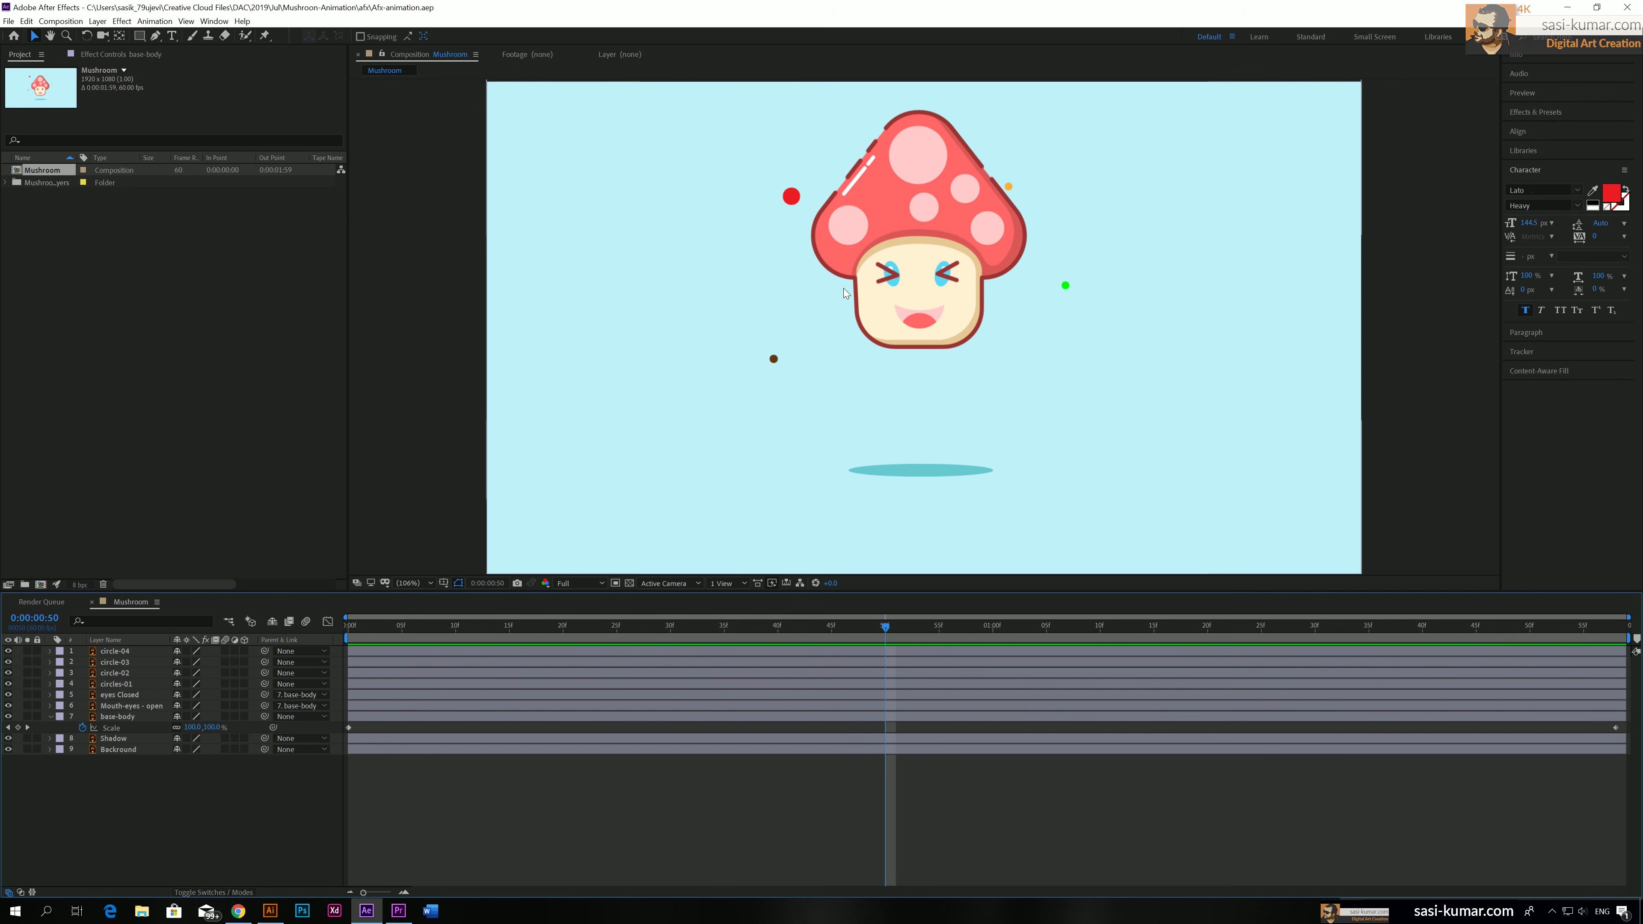
Find the CC Bend It effect by searching for "bend" and apply it to the base-body layer
left_click(439, 718)
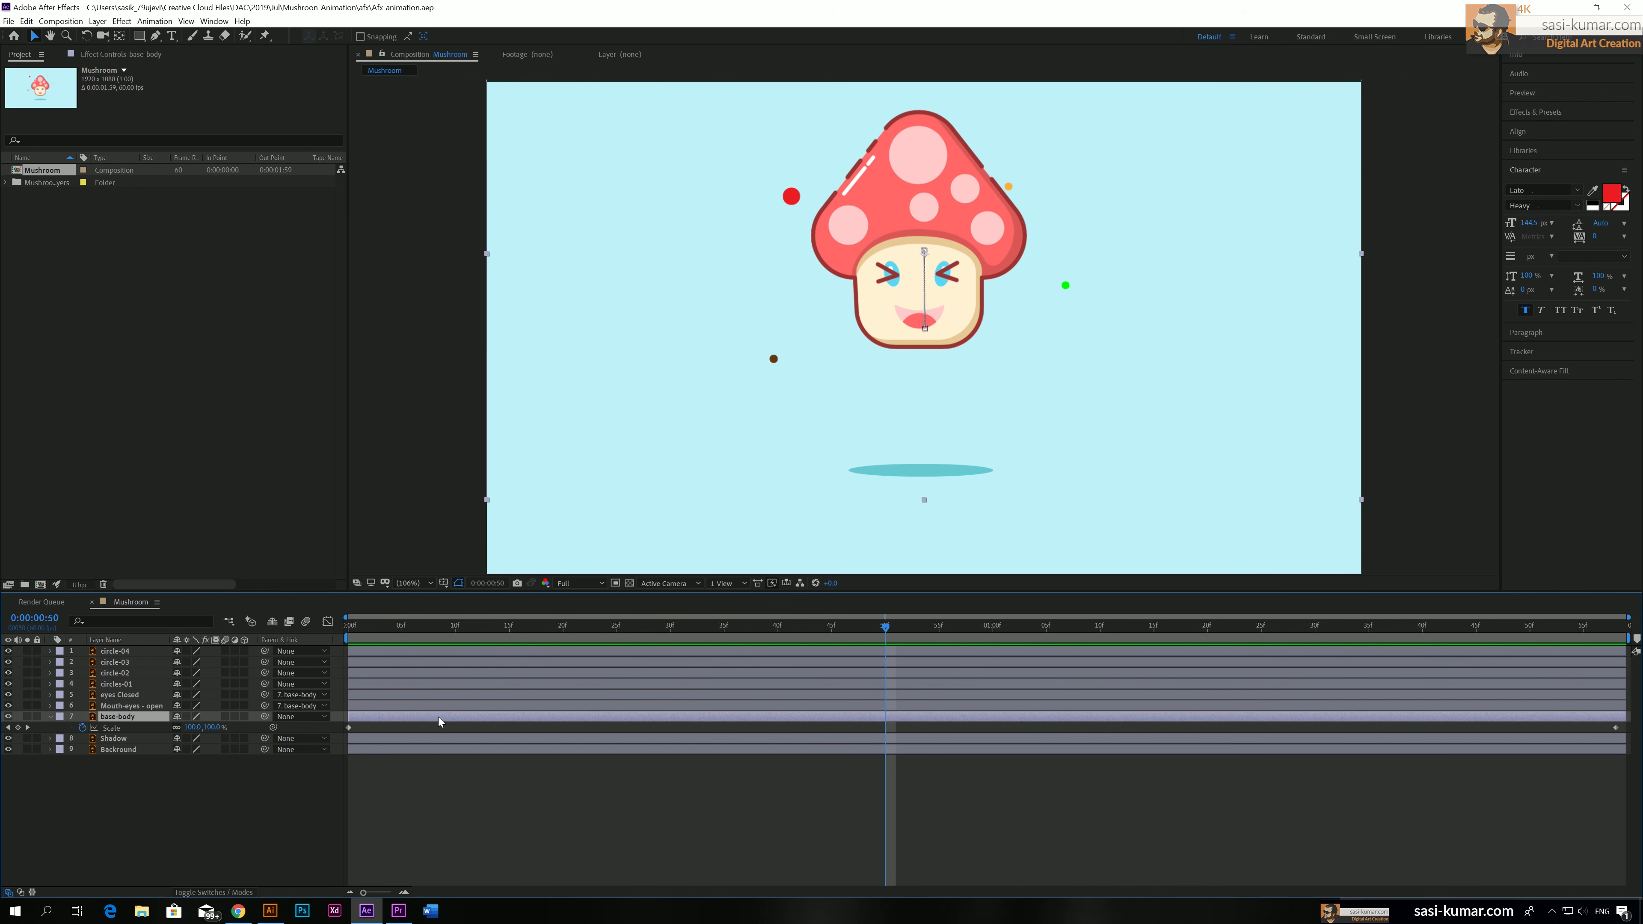
left_click(122, 21)
mouse_move(155, 21)
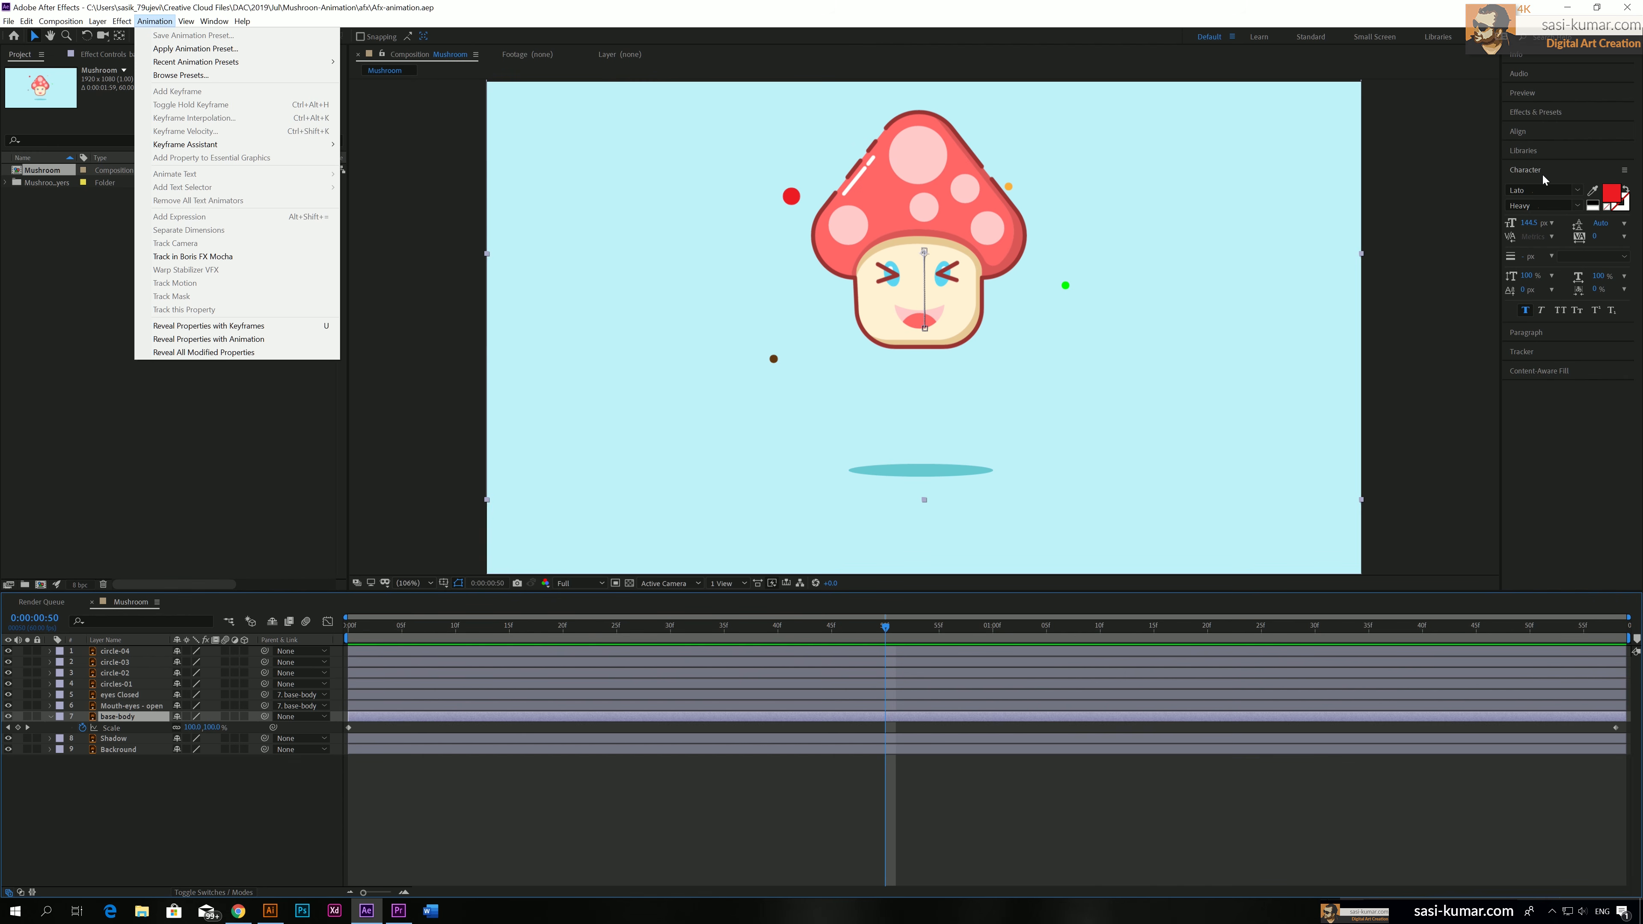
left_click(1551, 113)
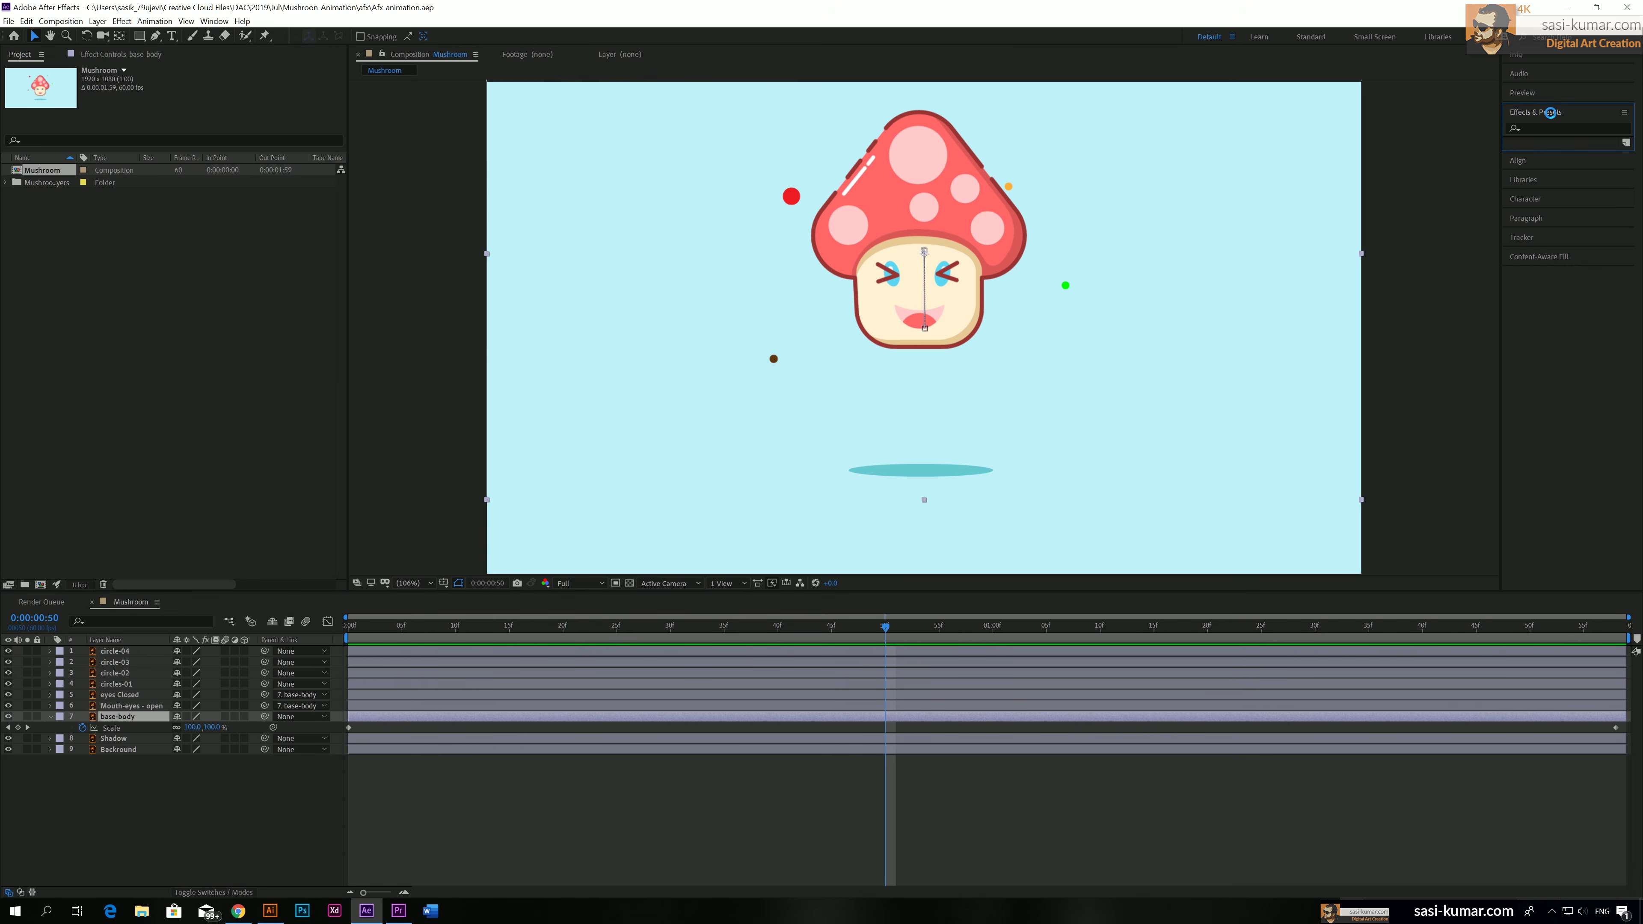
left_click(1550, 130)
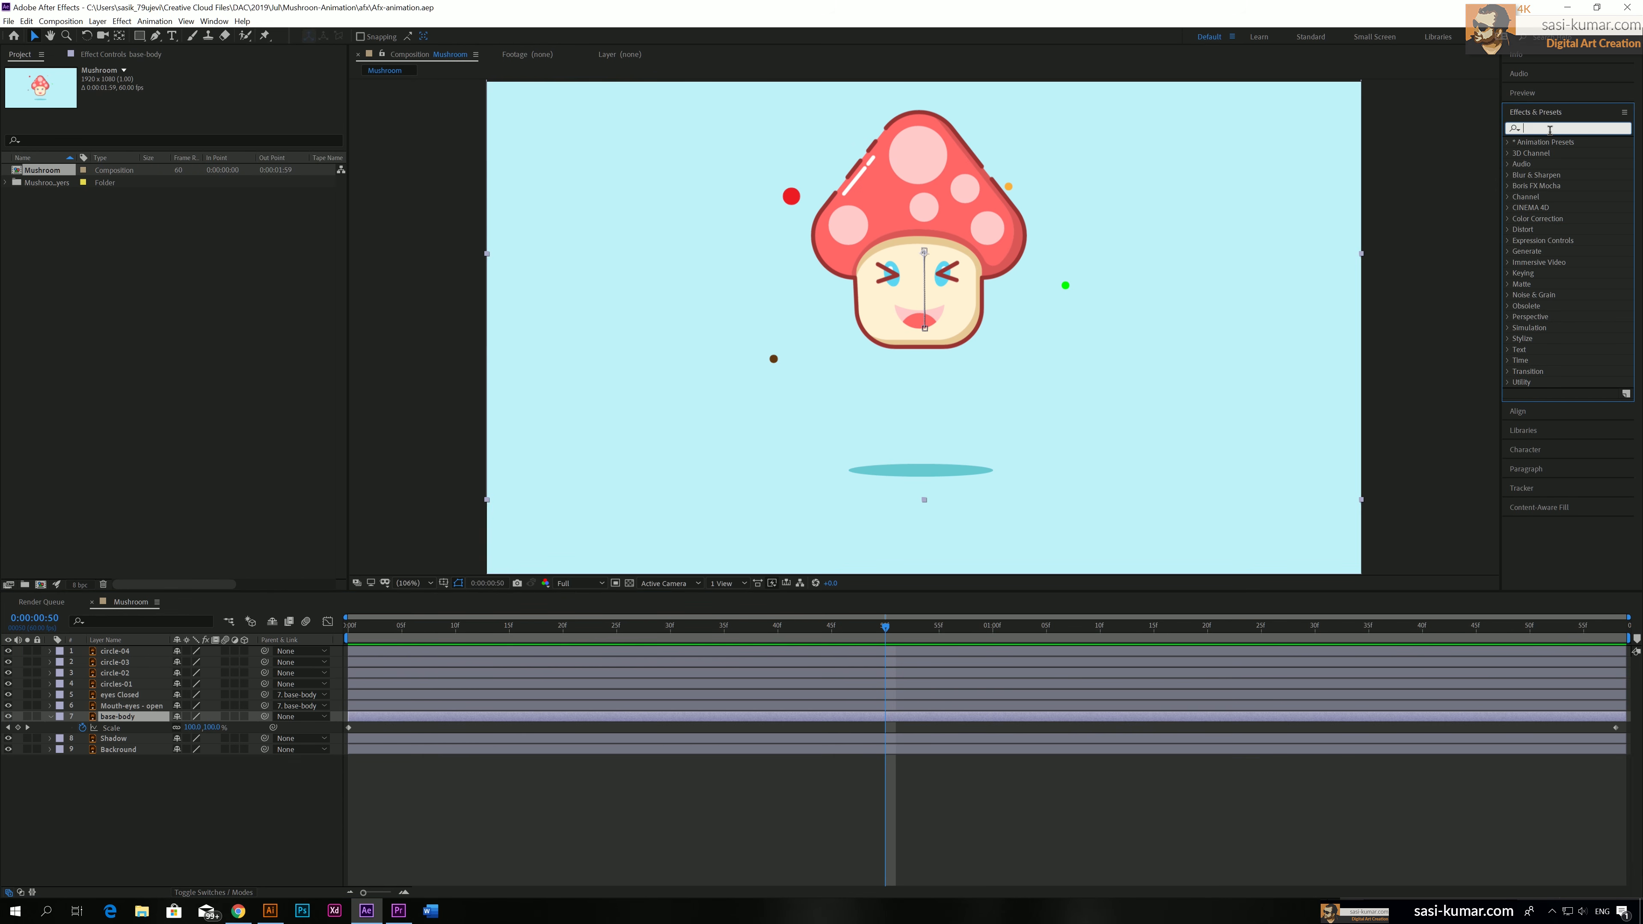
type("bend")
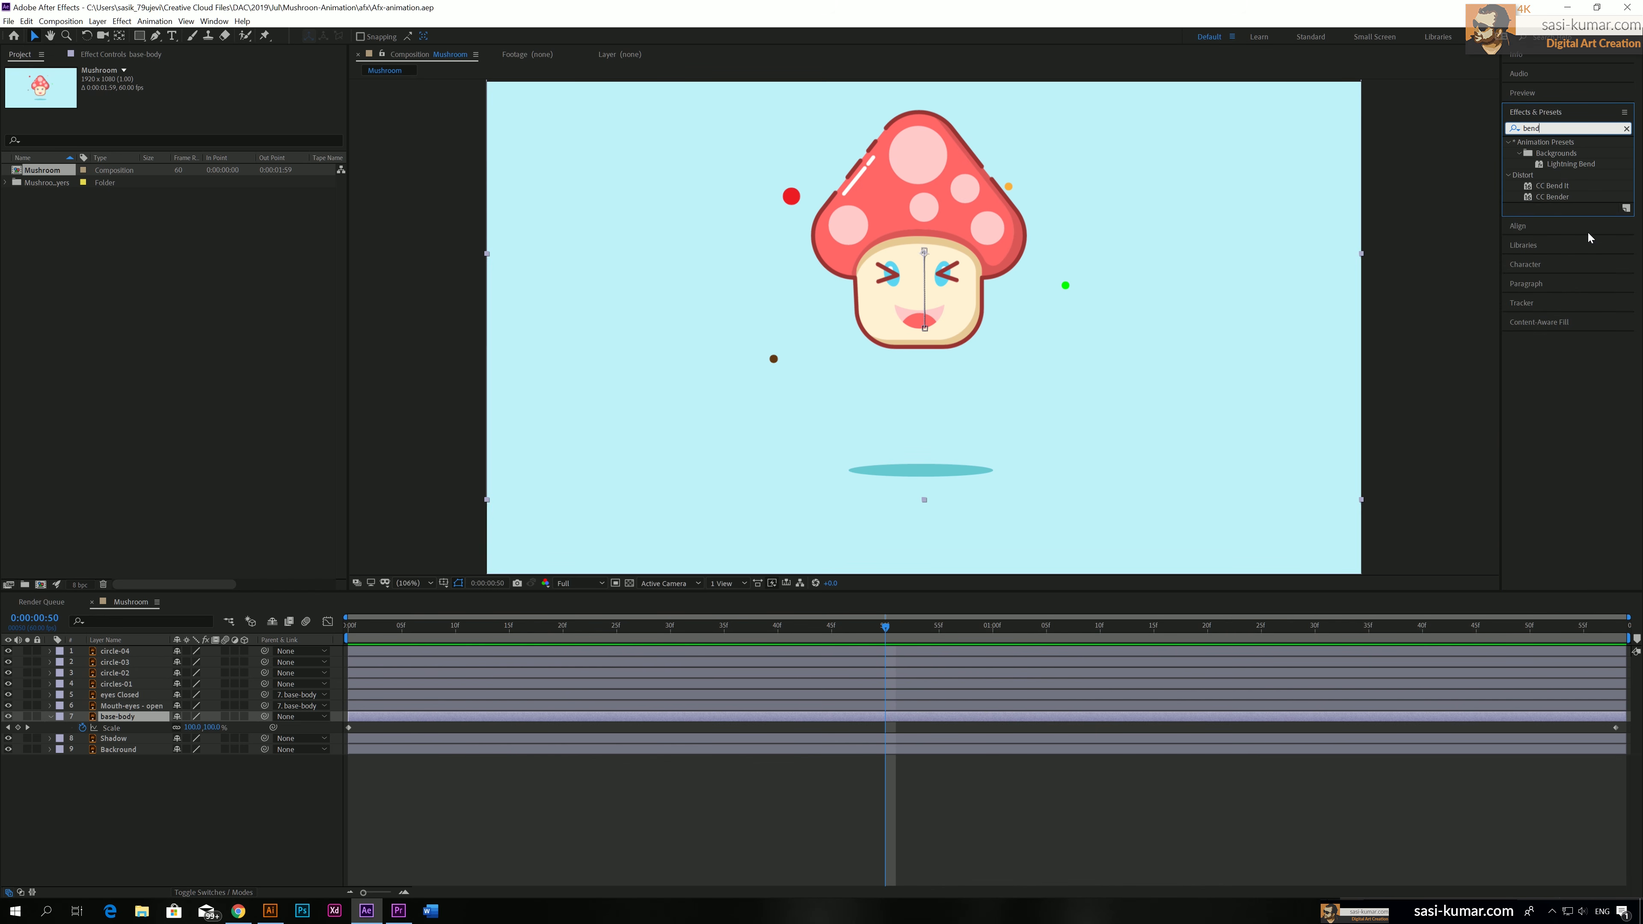
left_click(1552, 188)
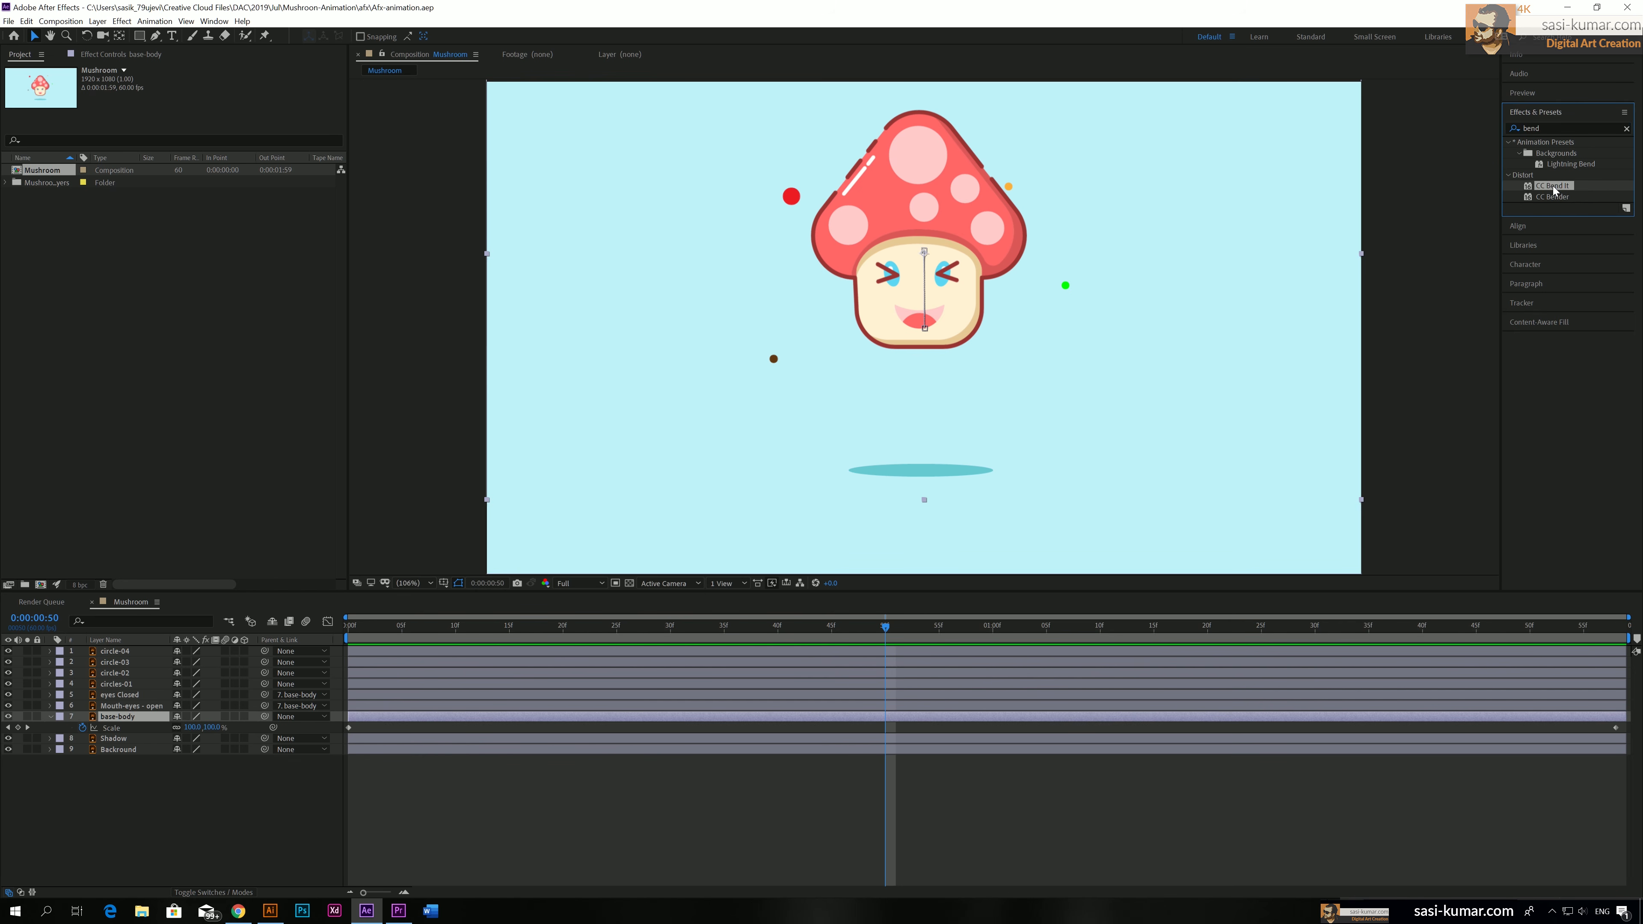
left_click_drag(1559, 189, 959, 717)
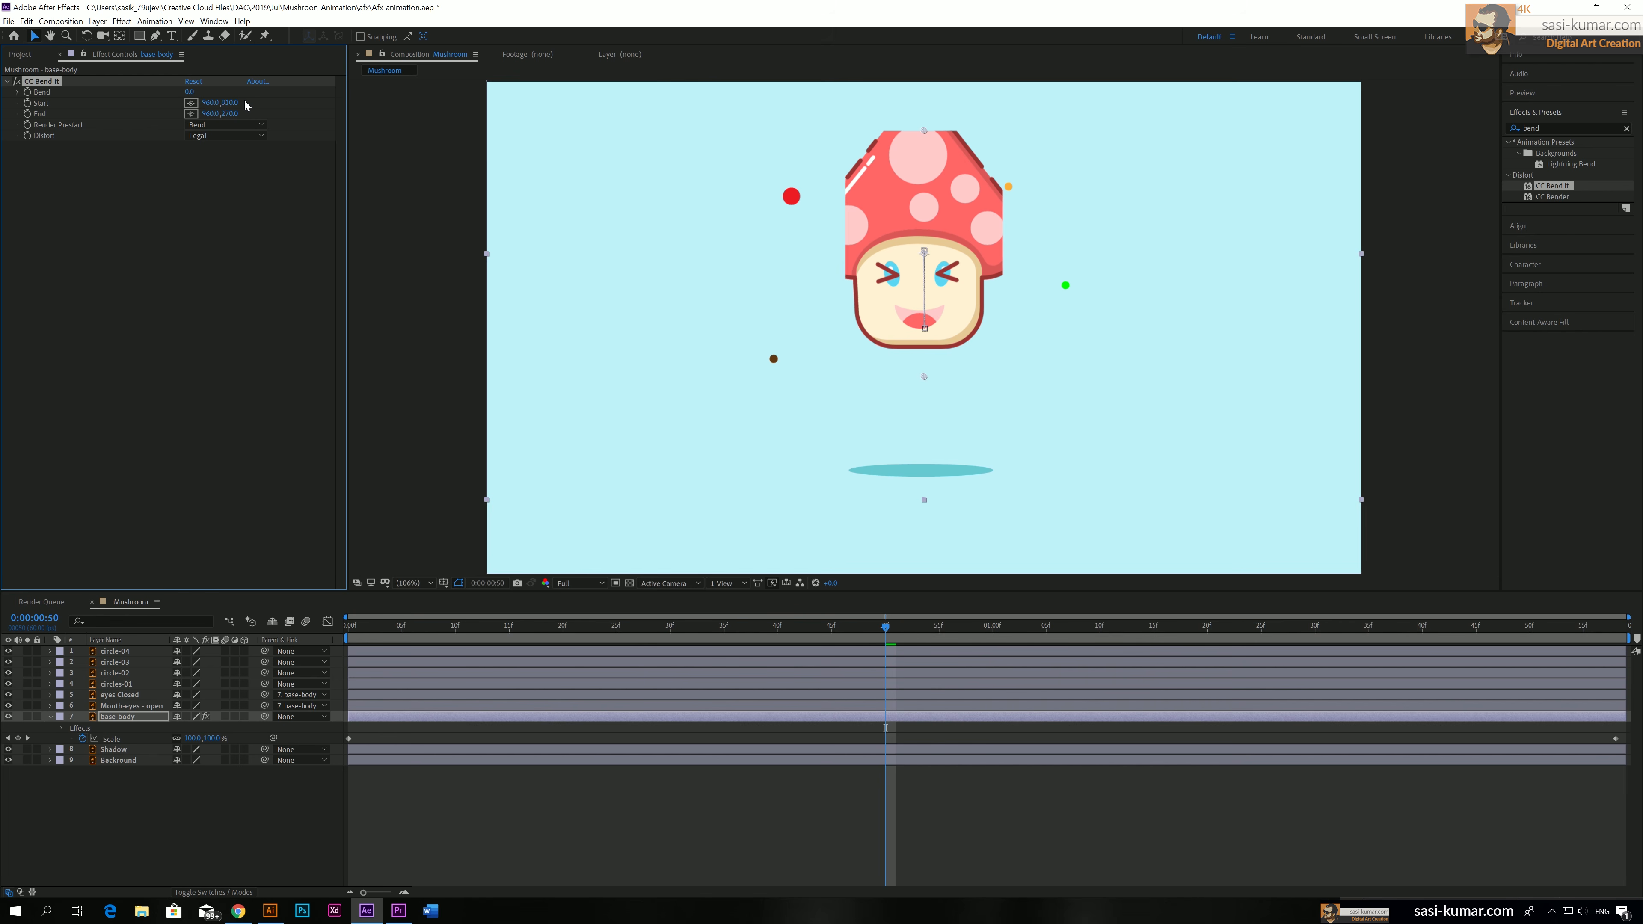
Set CC Bend It's Start point to 960, 1075 and its End point to 960, 161 so they enclose the whole mushroom
left_click_drag(230, 103, 367, 123)
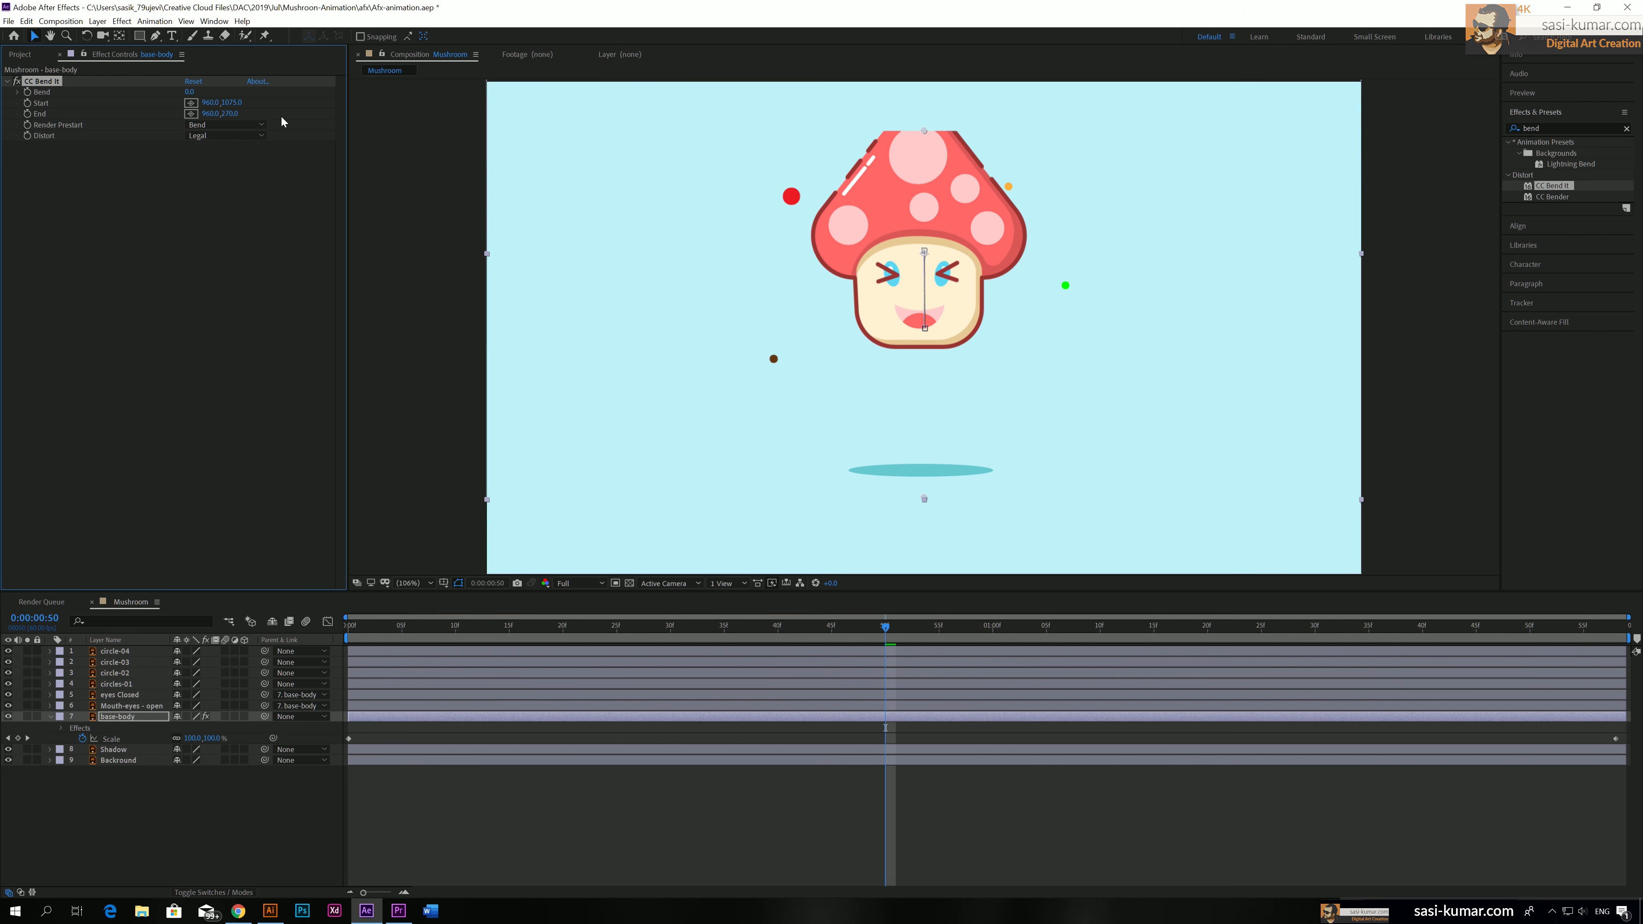
left_click_drag(230, 113, 121, 111)
left_click_drag(220, 112, 171, 113)
Keyframe the Bend property at 0 at 0:00:00:00, 0:00:01:00 and 0:00:01:58
left_click_drag(886, 626, 349, 628)
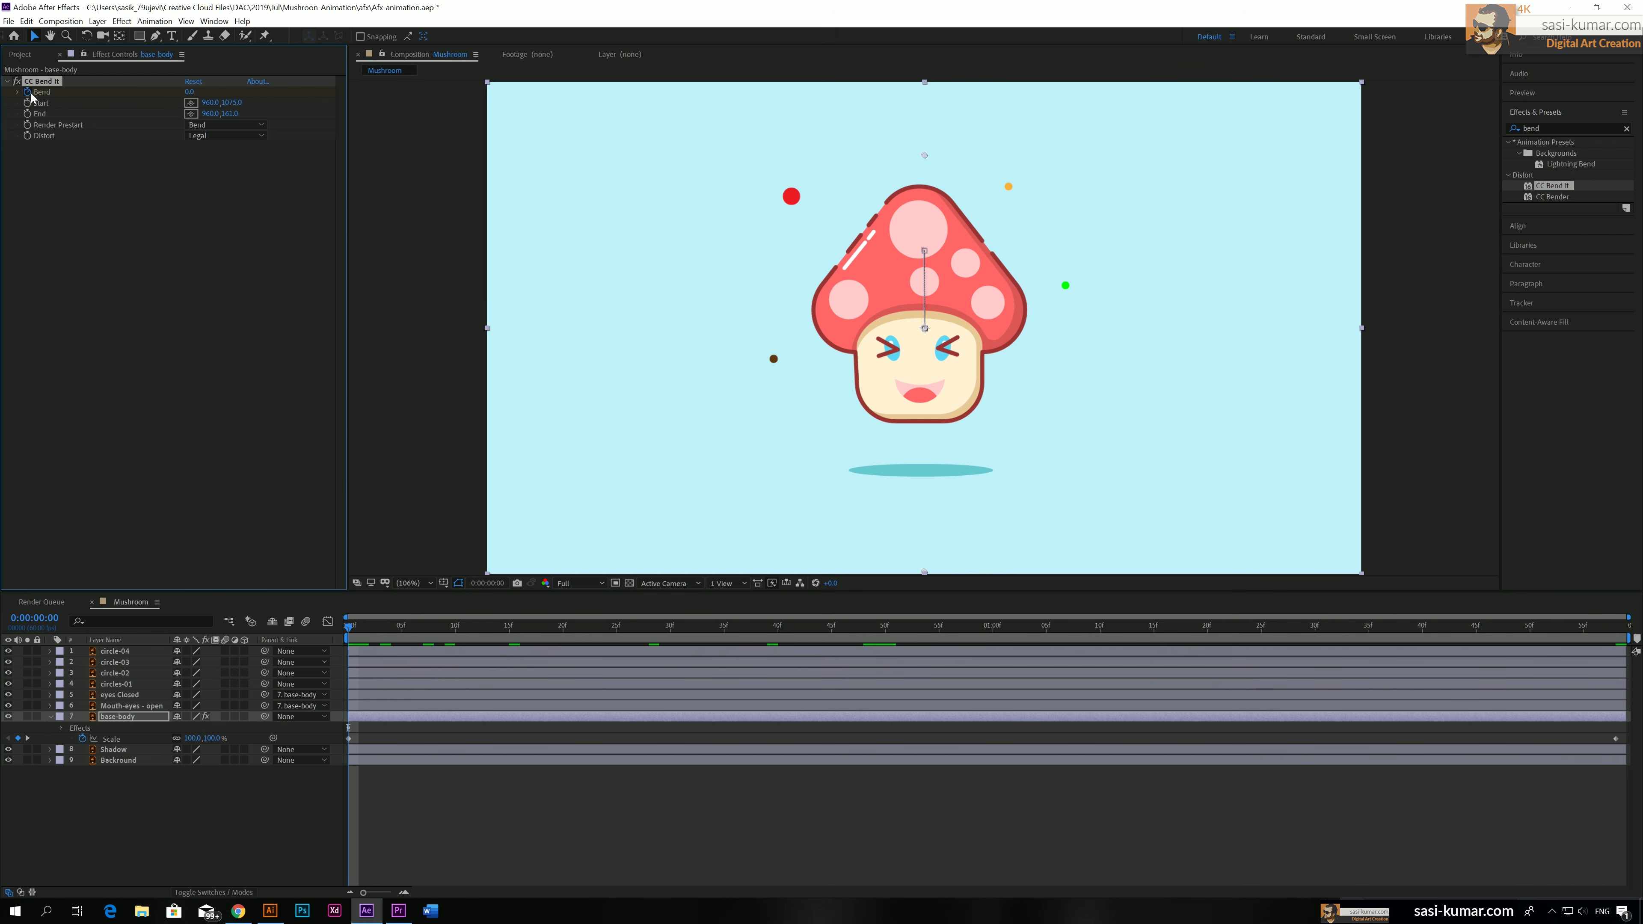
left_click(917, 628)
left_click(994, 632)
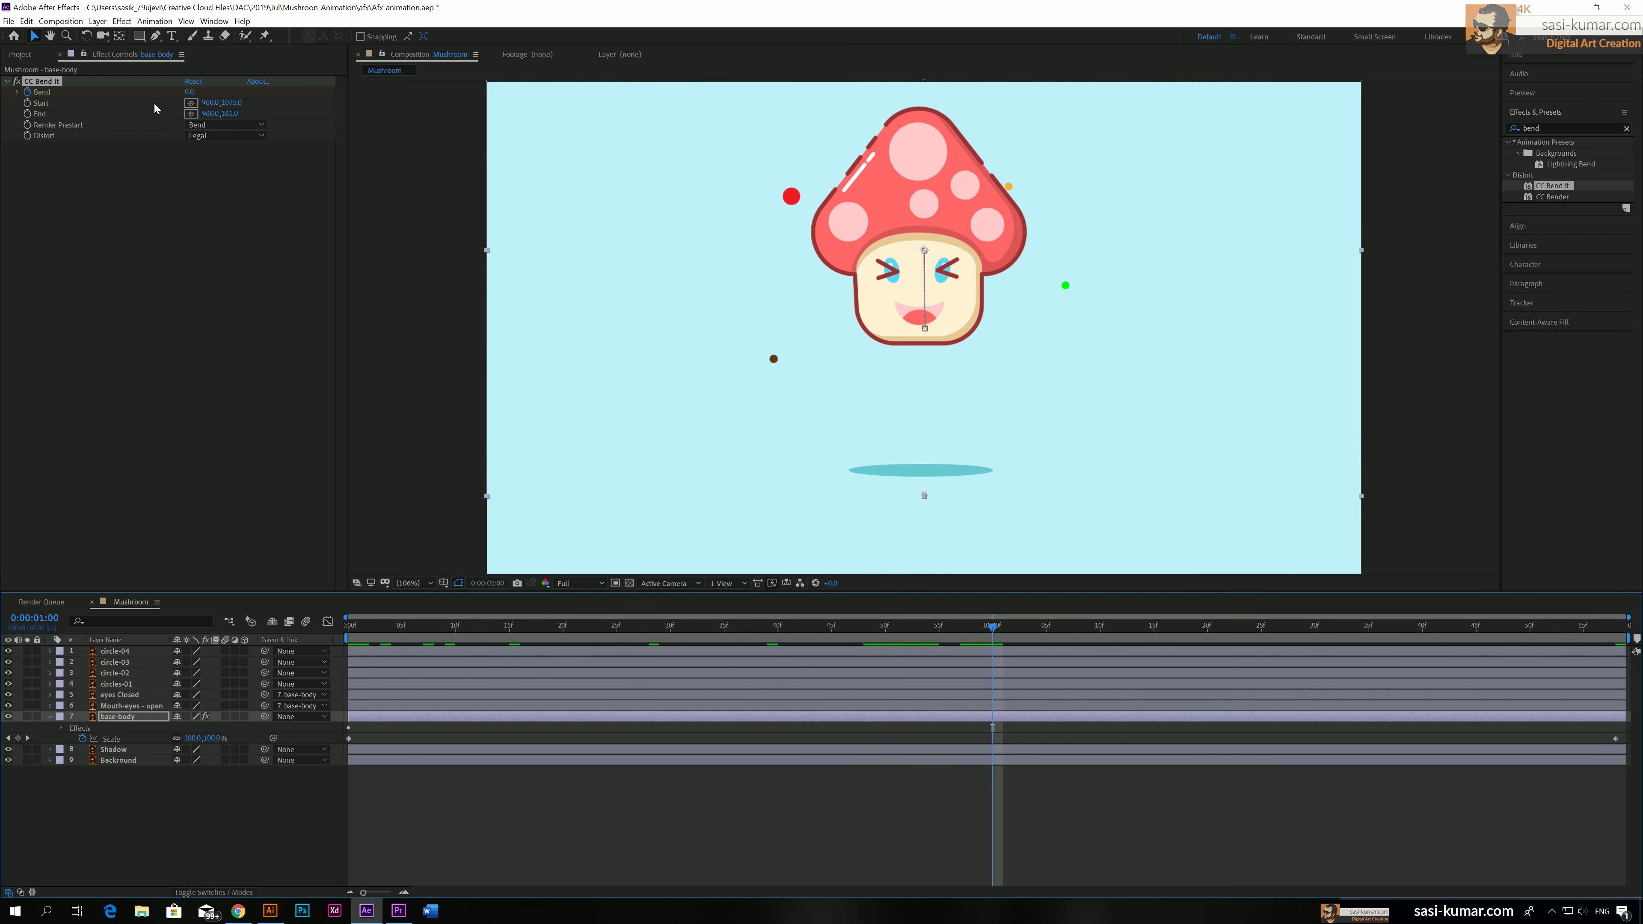
left_click(73, 730)
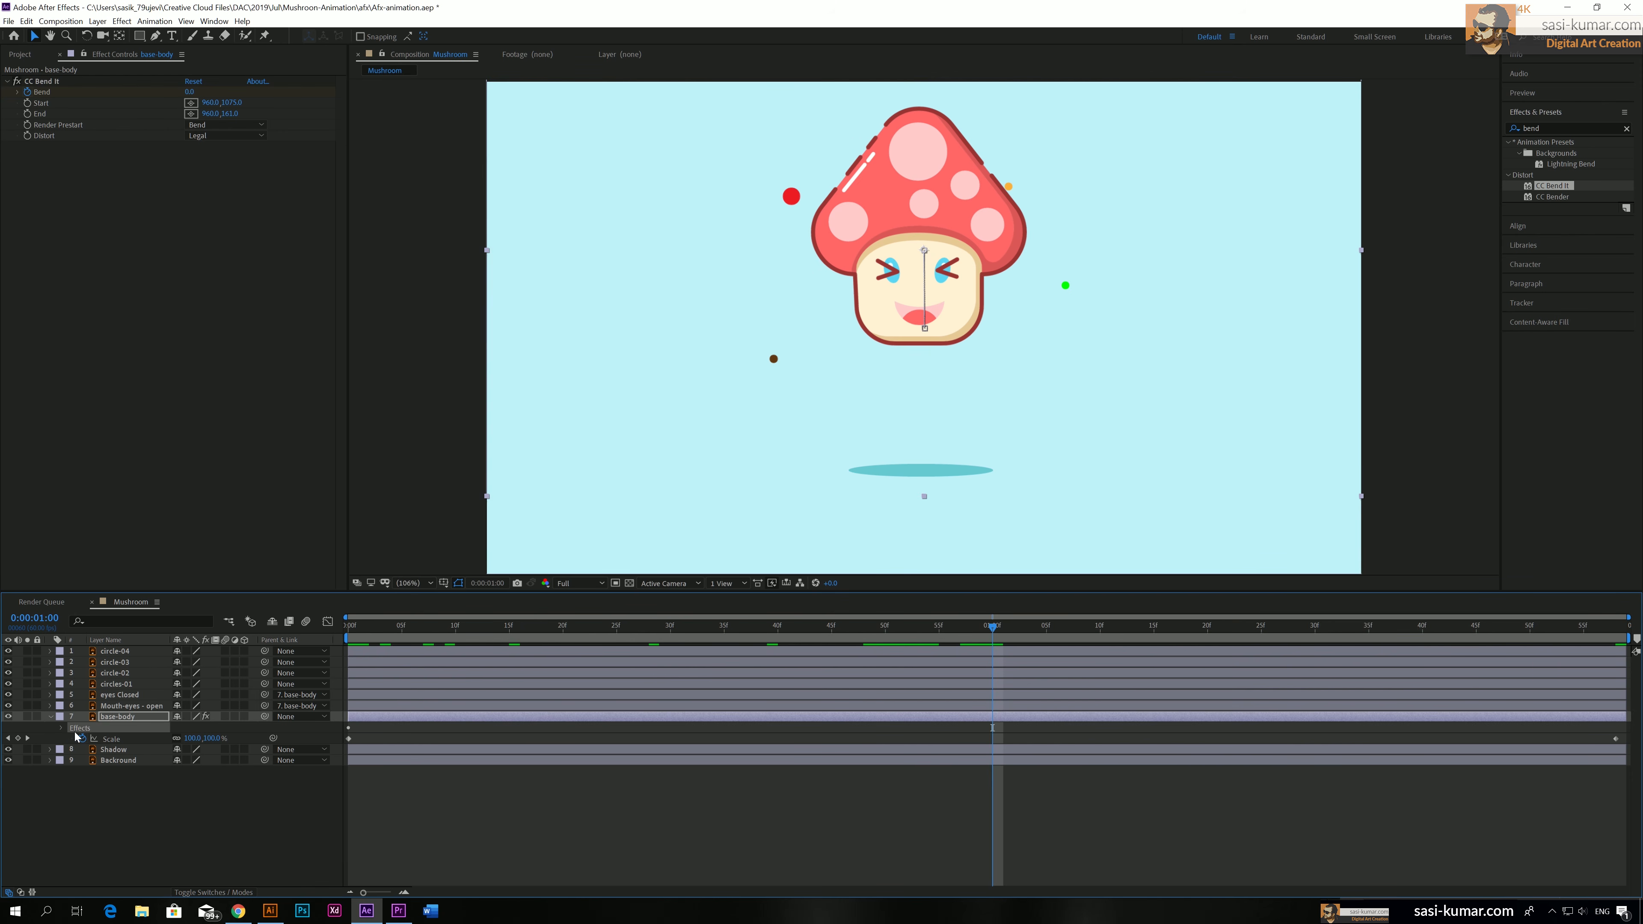
left_click(63, 729)
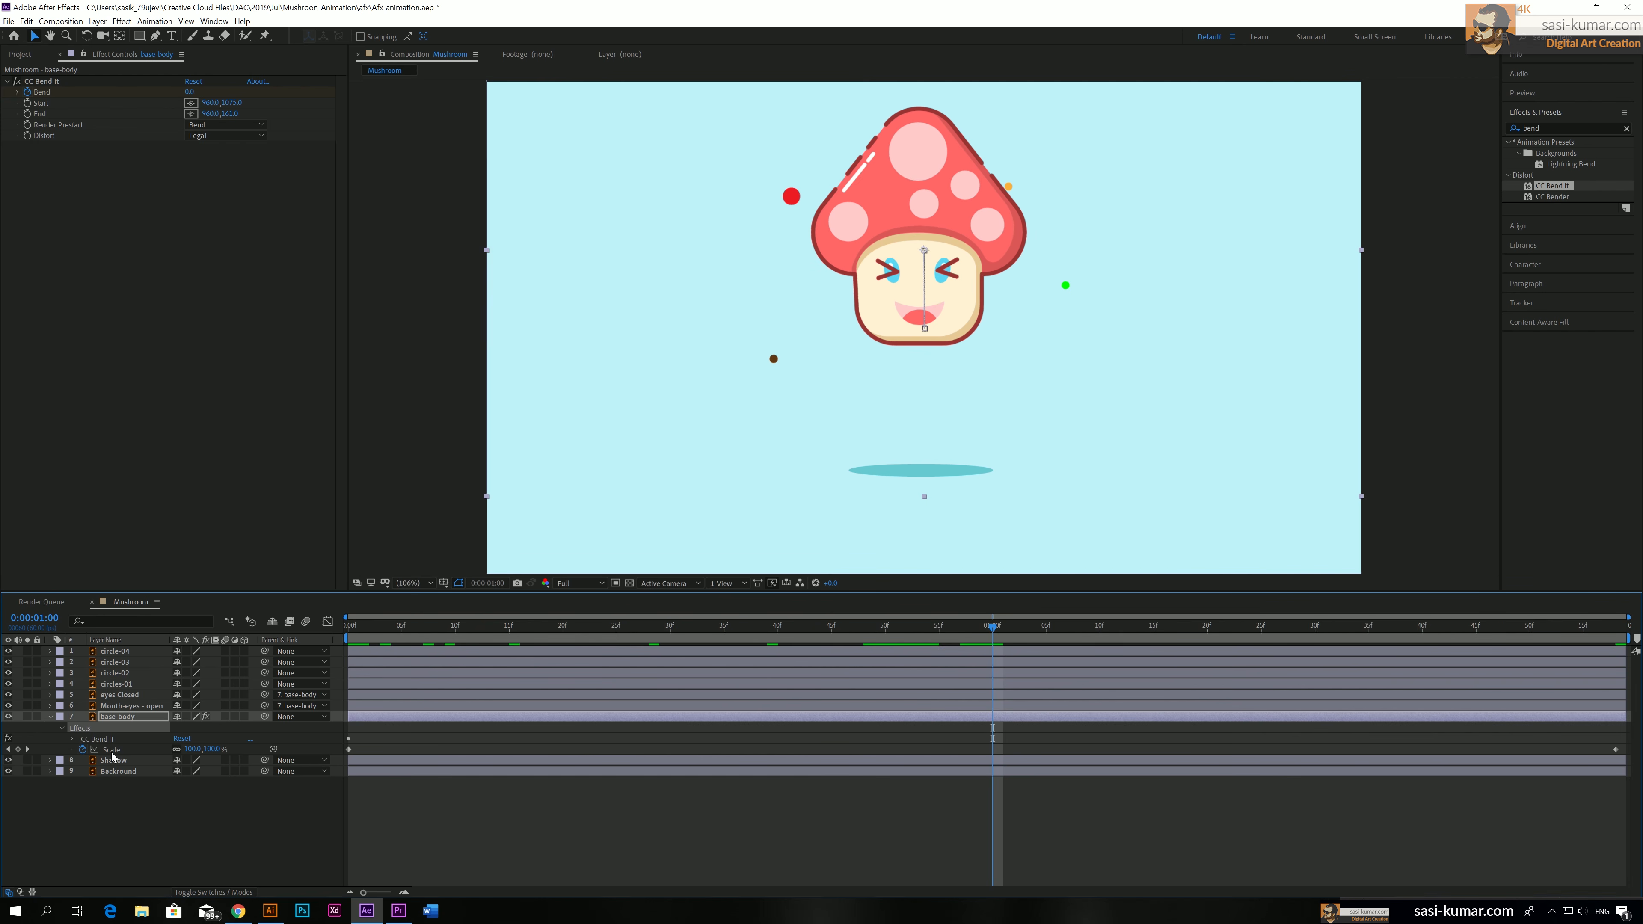
left_click(72, 739)
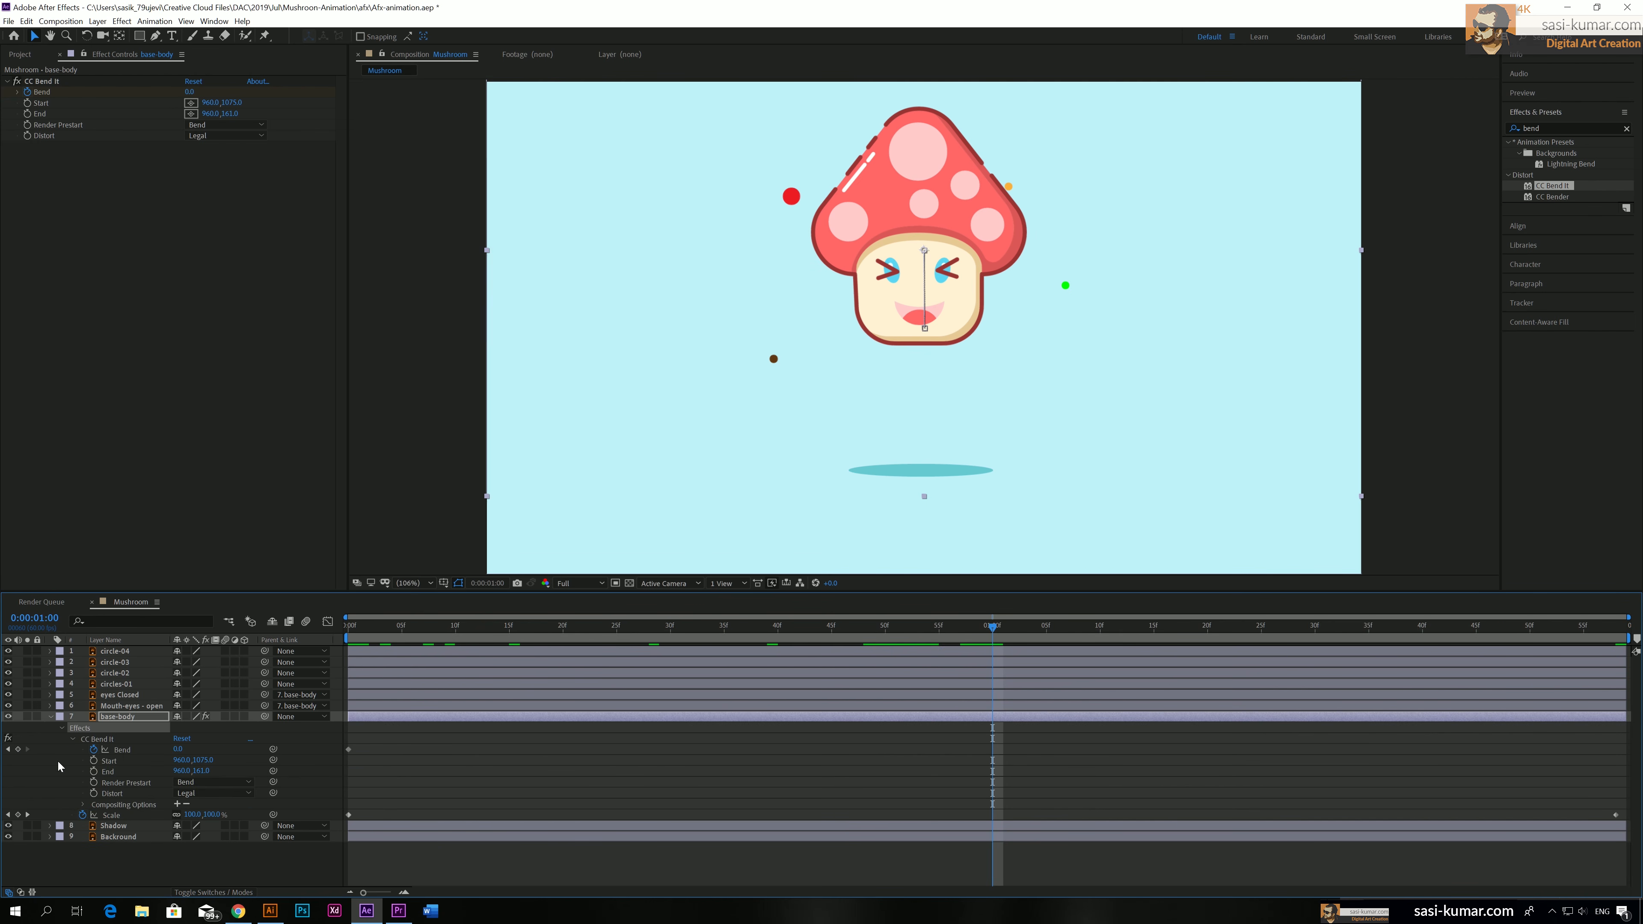
left_click(18, 750)
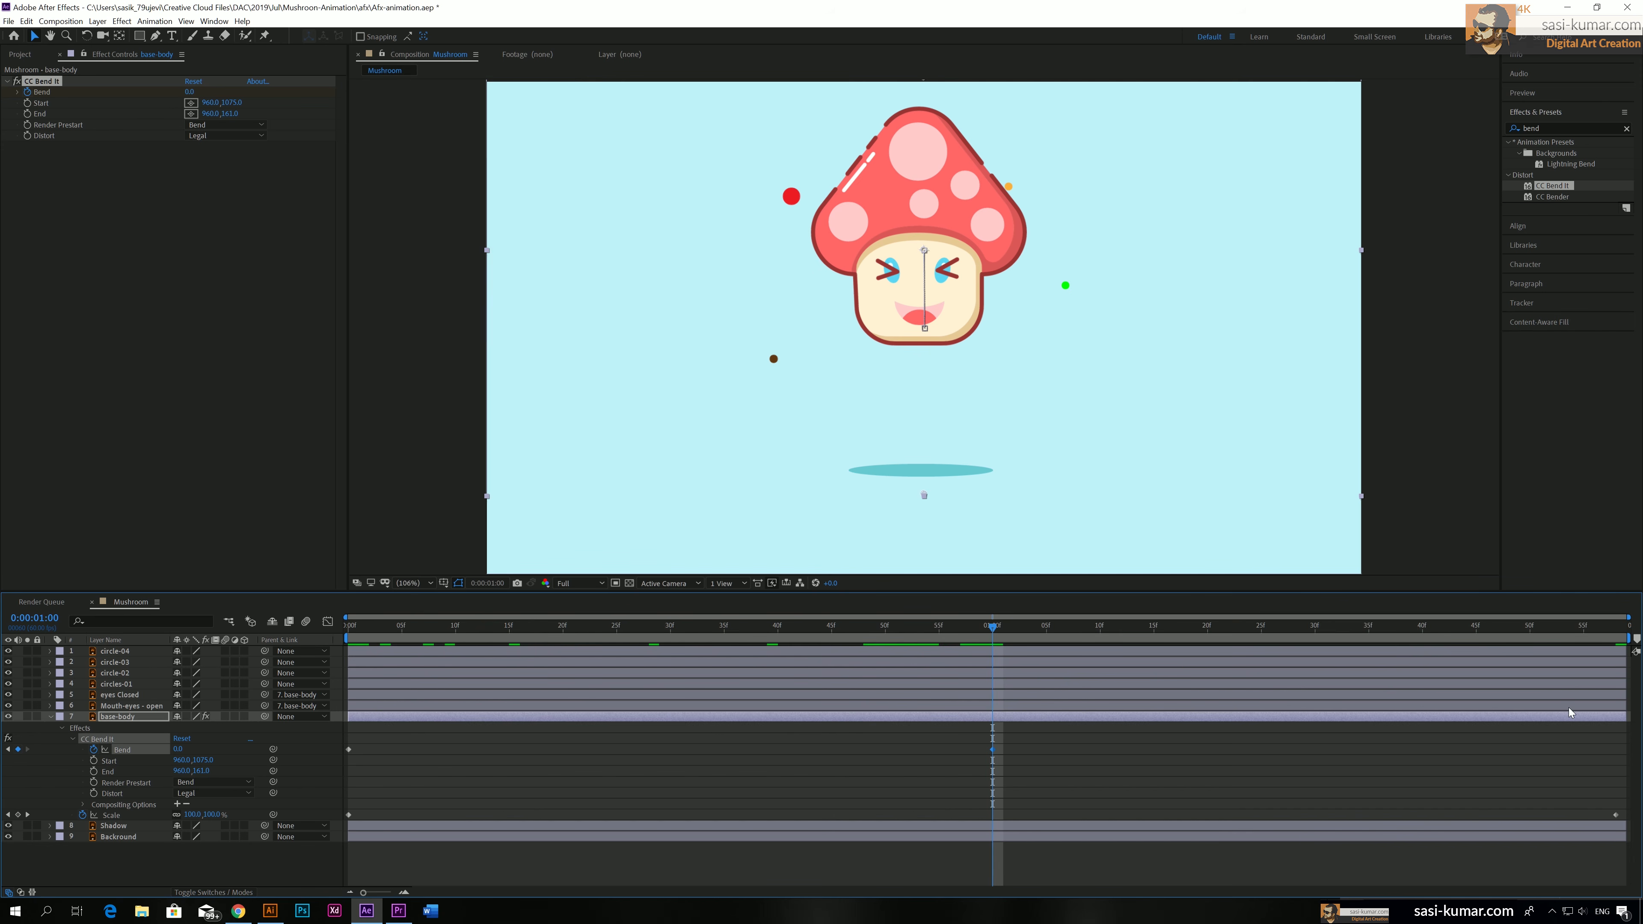
left_click_drag(1593, 628, 1632, 626)
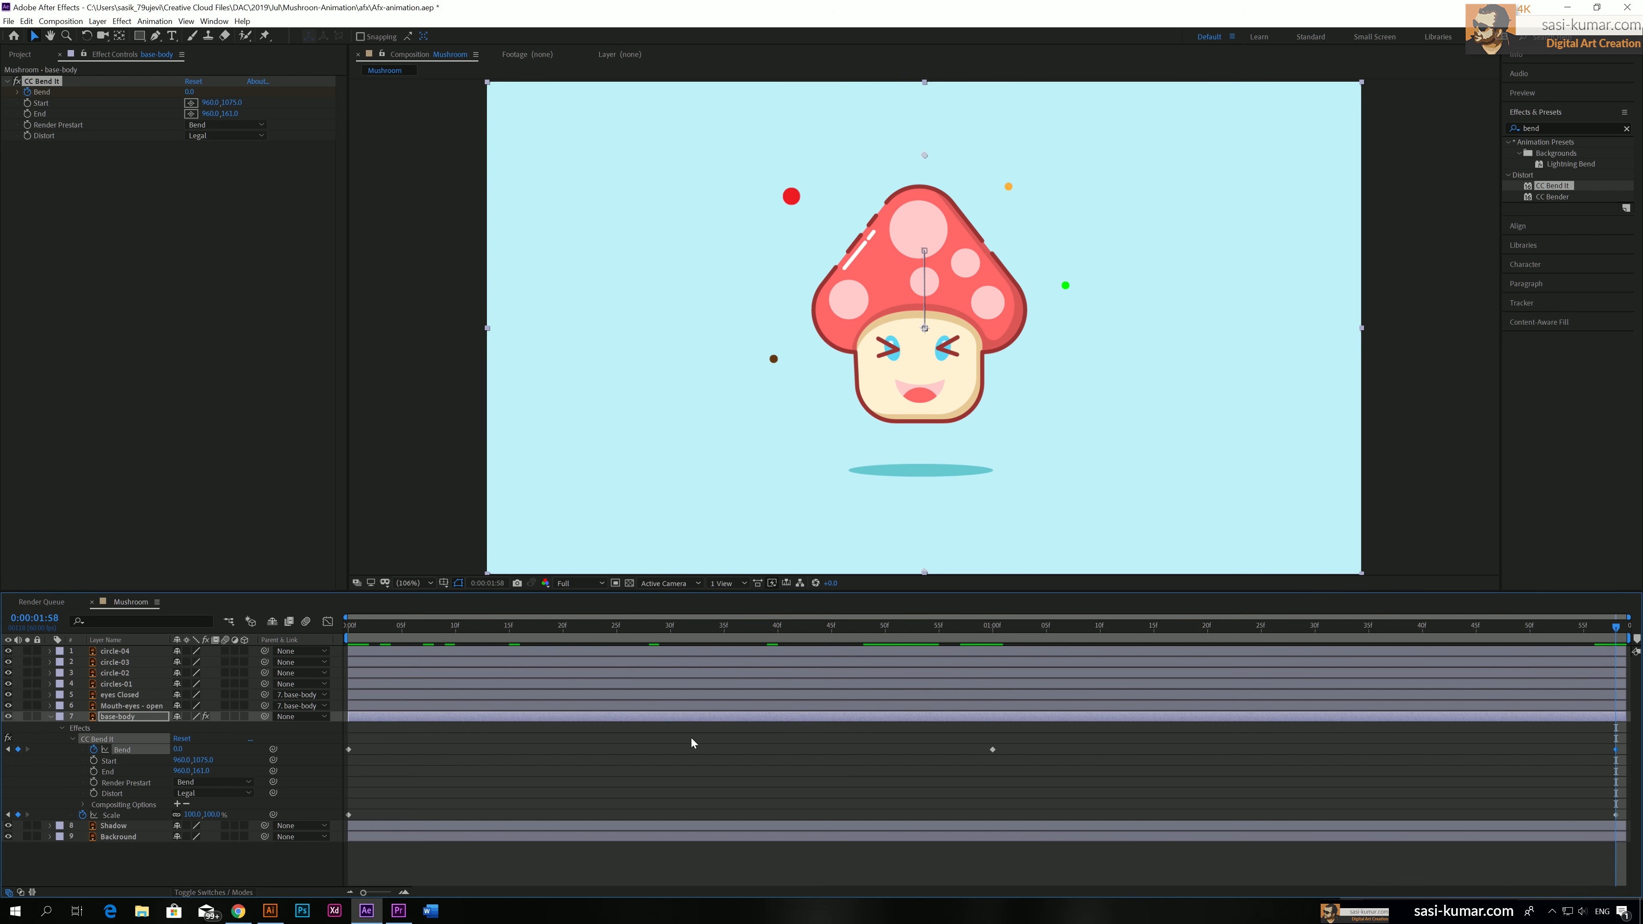
Add a Bend keyframe with a value of 0.5 at 0:00:00:30
left_click_drag(444, 633, 616, 634)
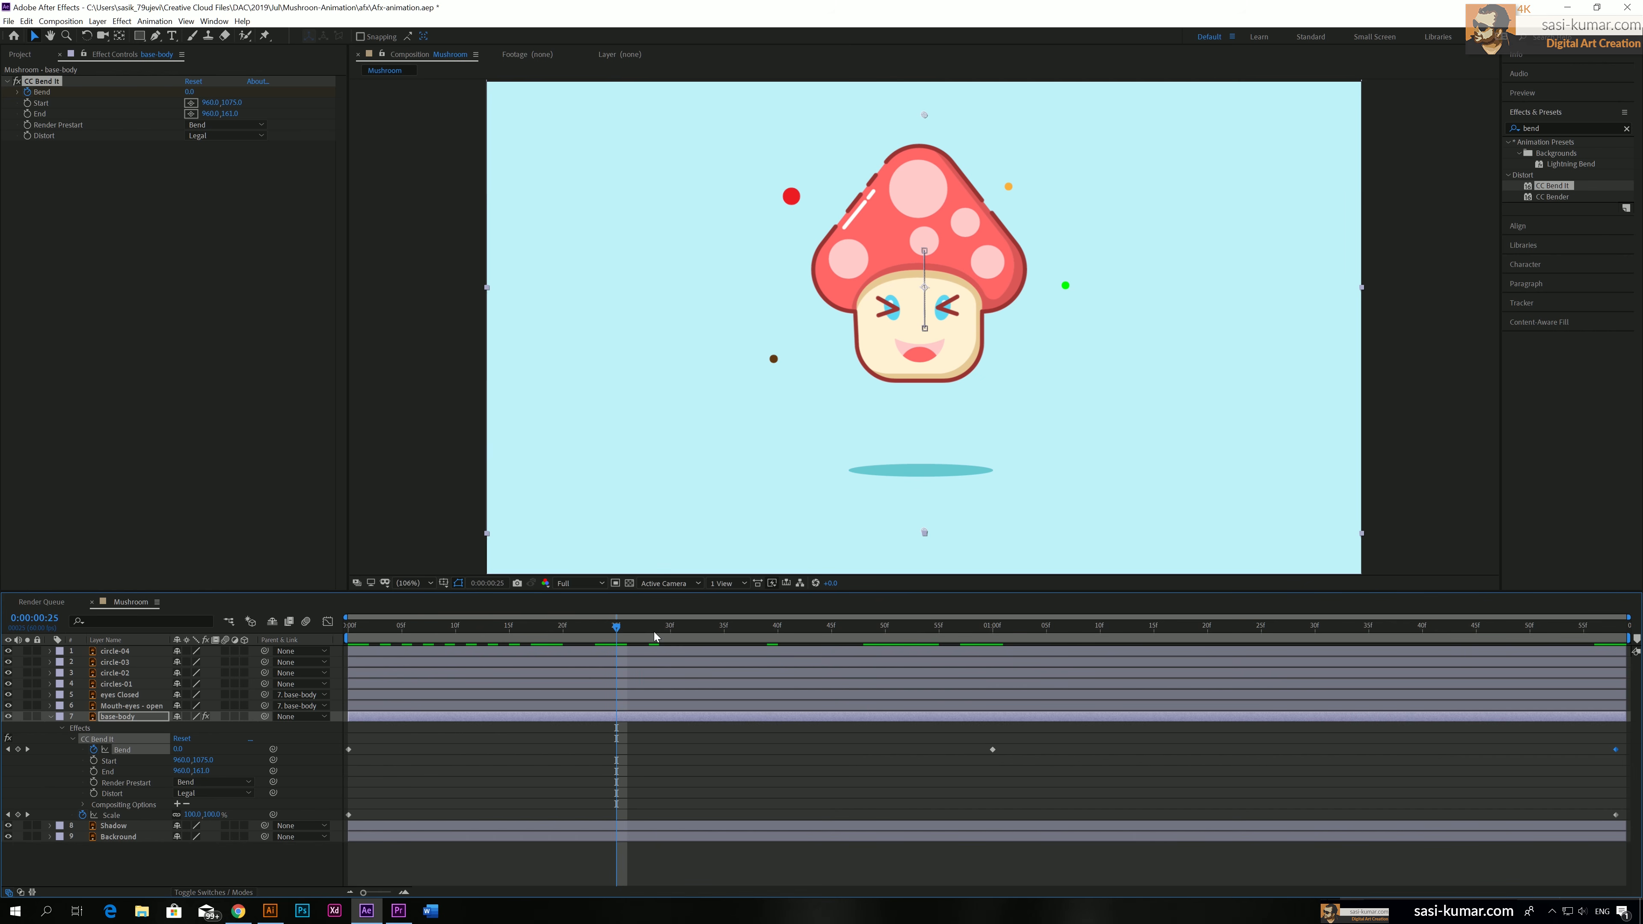
left_click(676, 631)
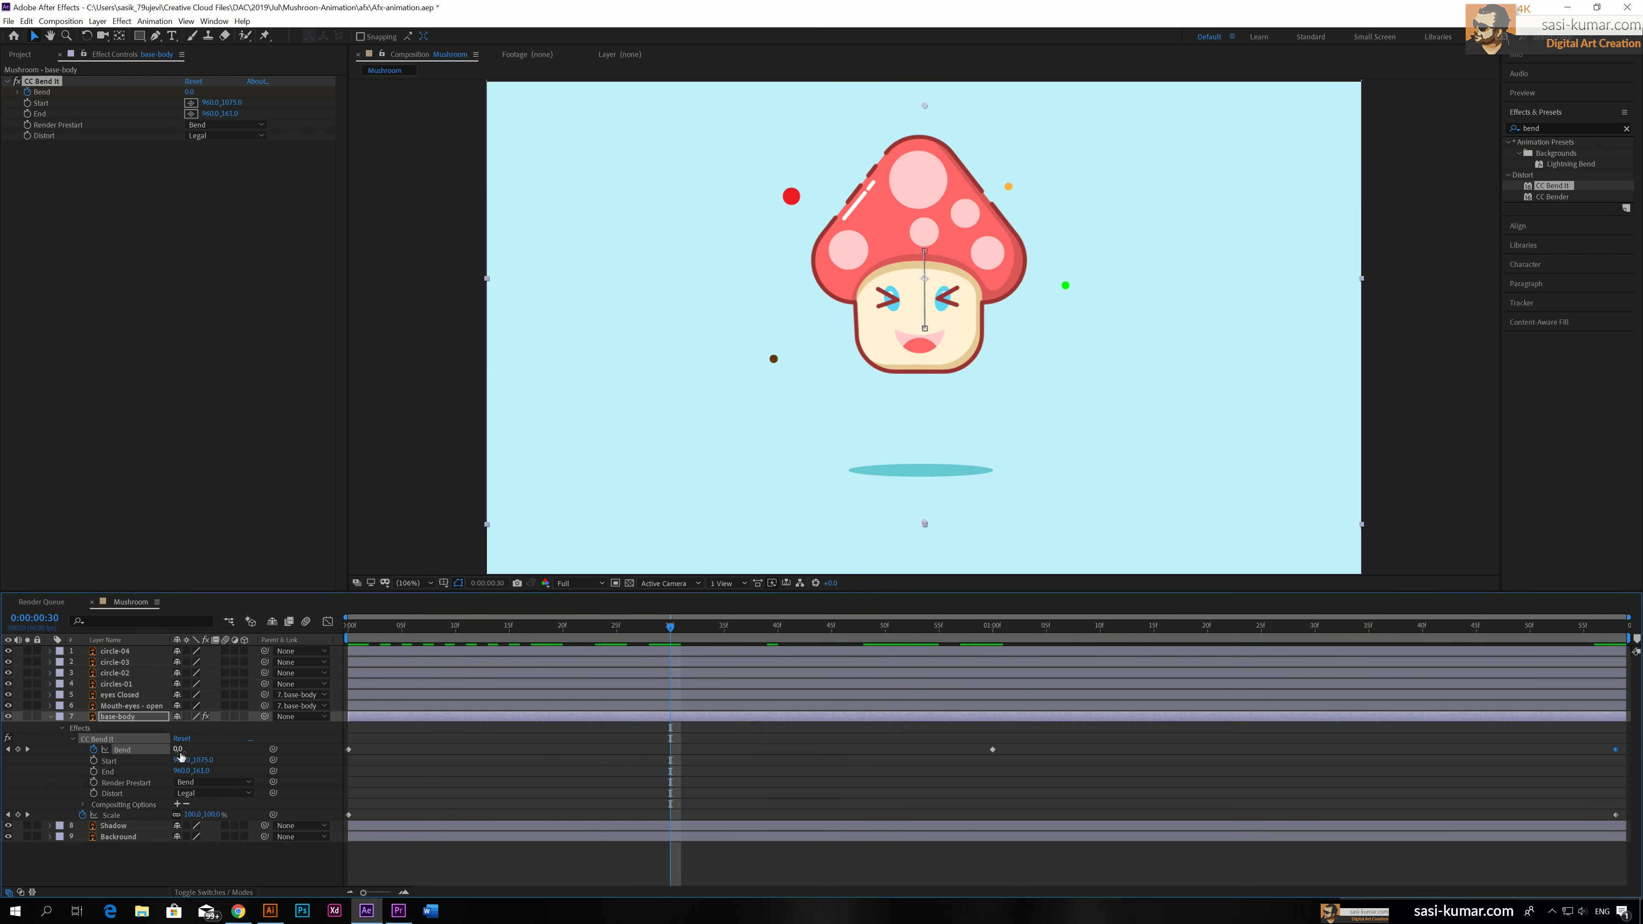
left_click_drag(179, 749, 179, 770)
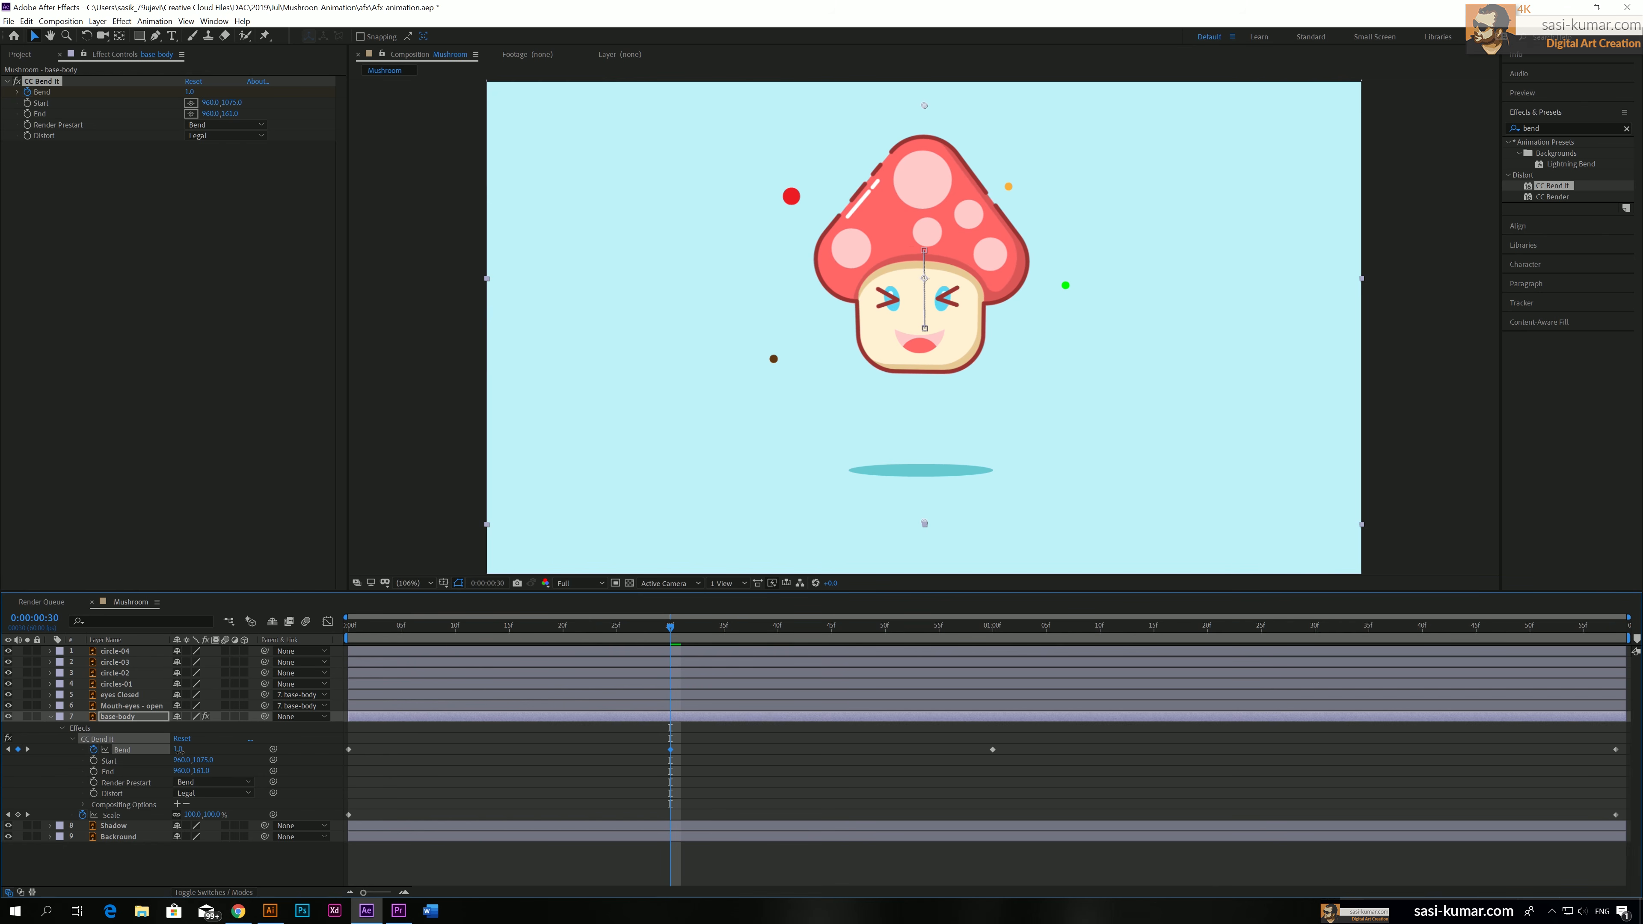
left_click(179, 750)
key("Return")
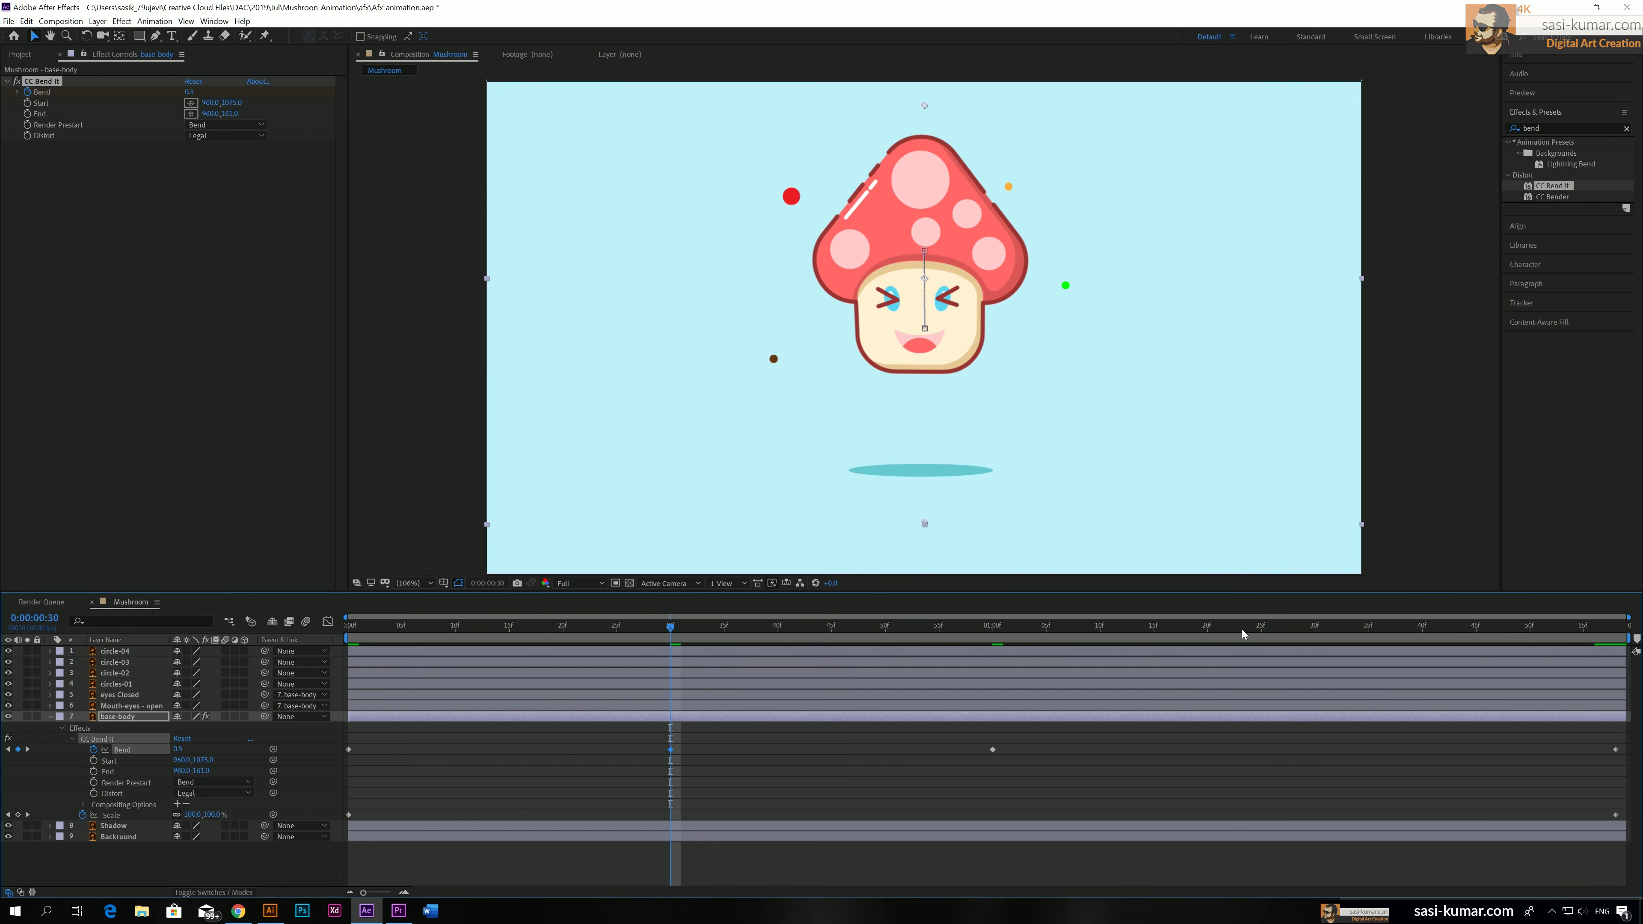
Add a Bend keyframe of -0.5 at 0:00:01:30 and preview the swaying from the beginning
left_click_drag(1245, 631, 1316, 632)
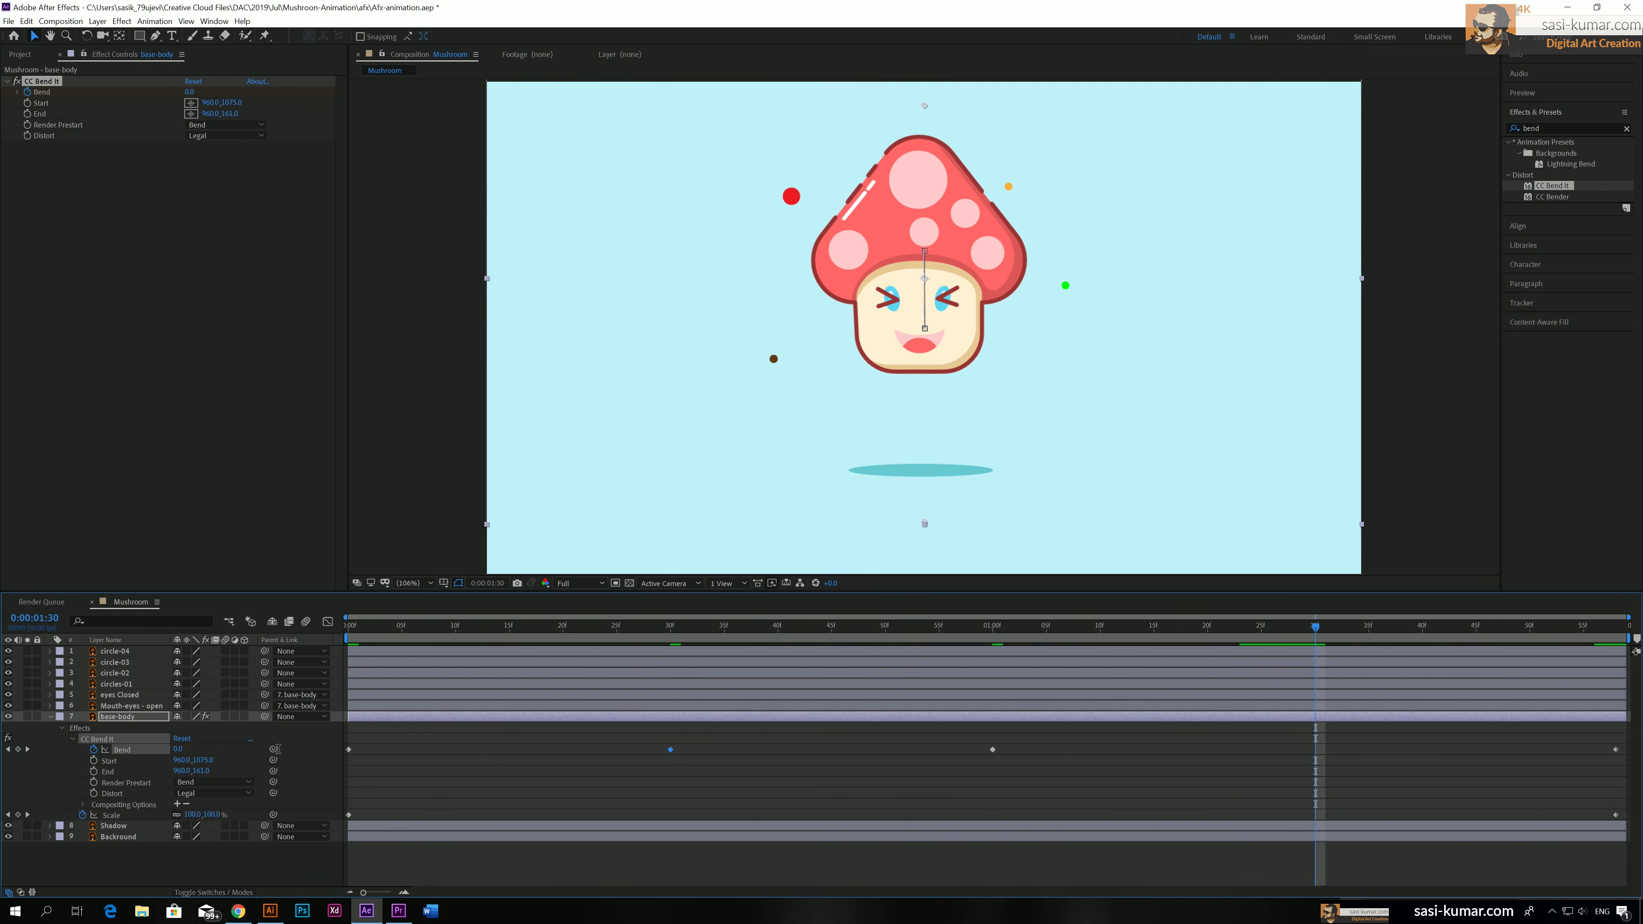
left_click(179, 750)
key("Return")
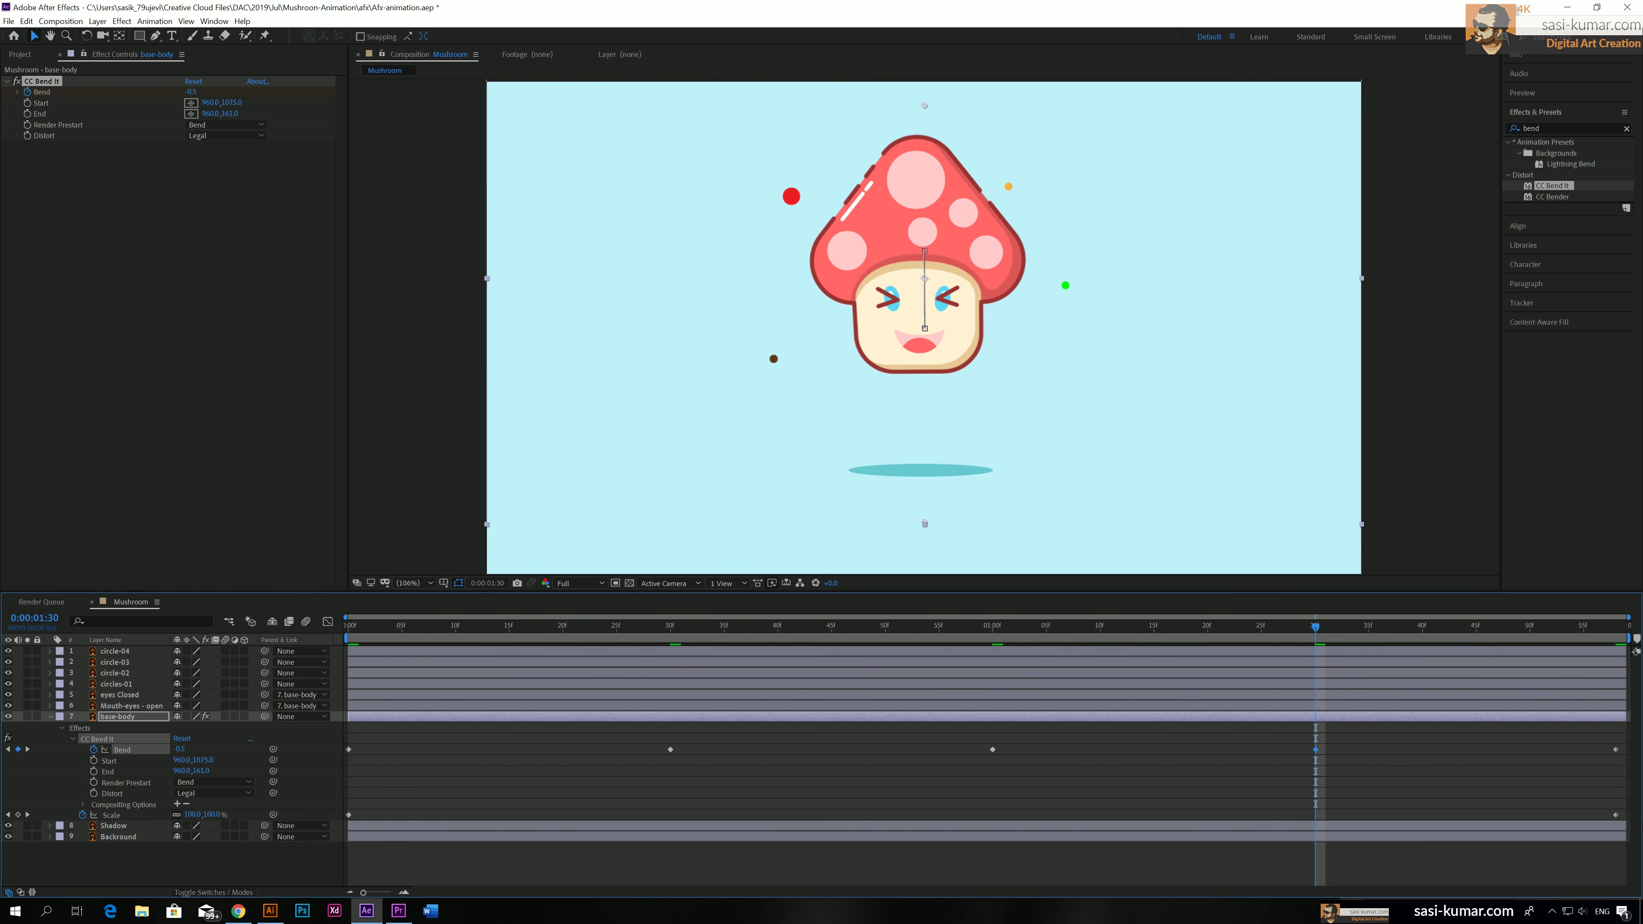
key("Home")
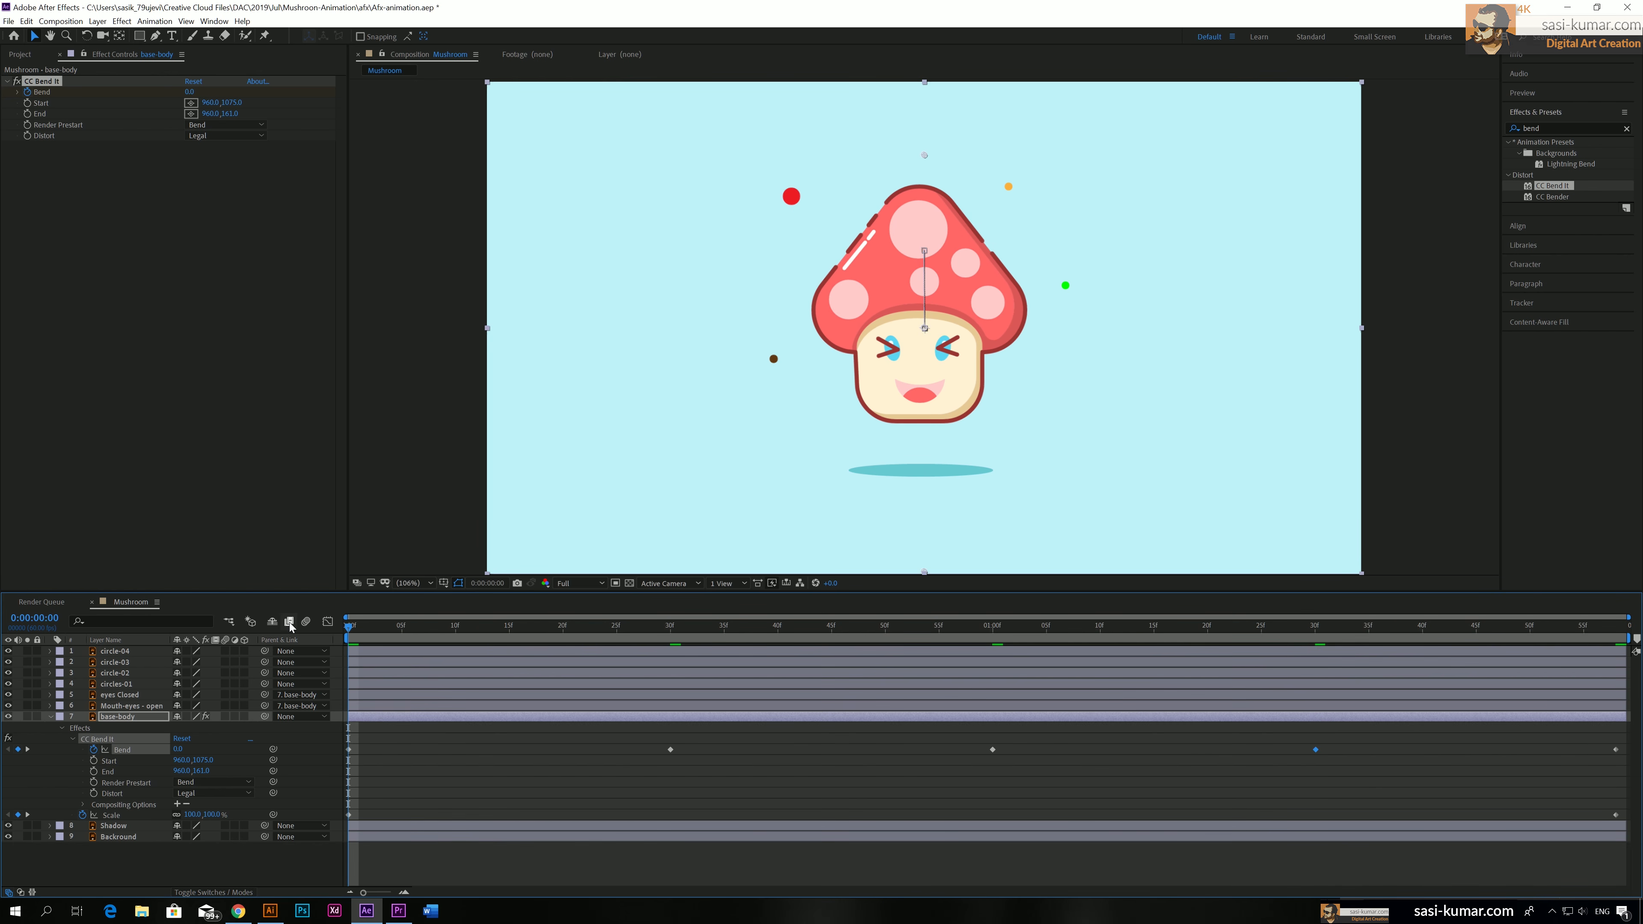
key("space")
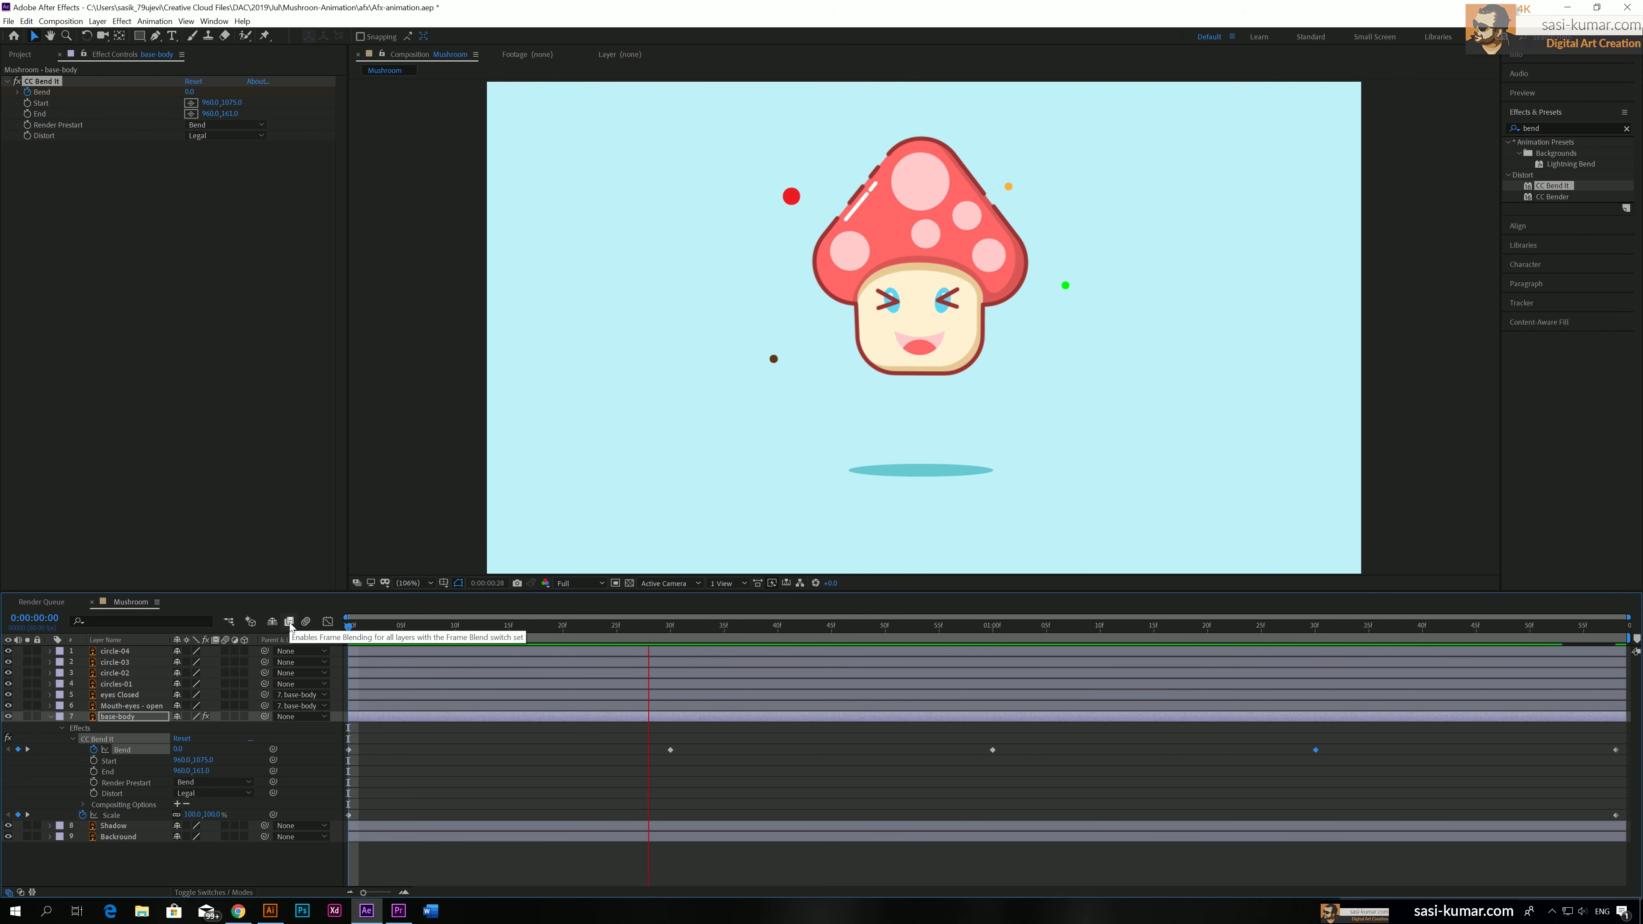
Set the Bend keyframe at 0:00:00:30 to 1
left_click(639, 628)
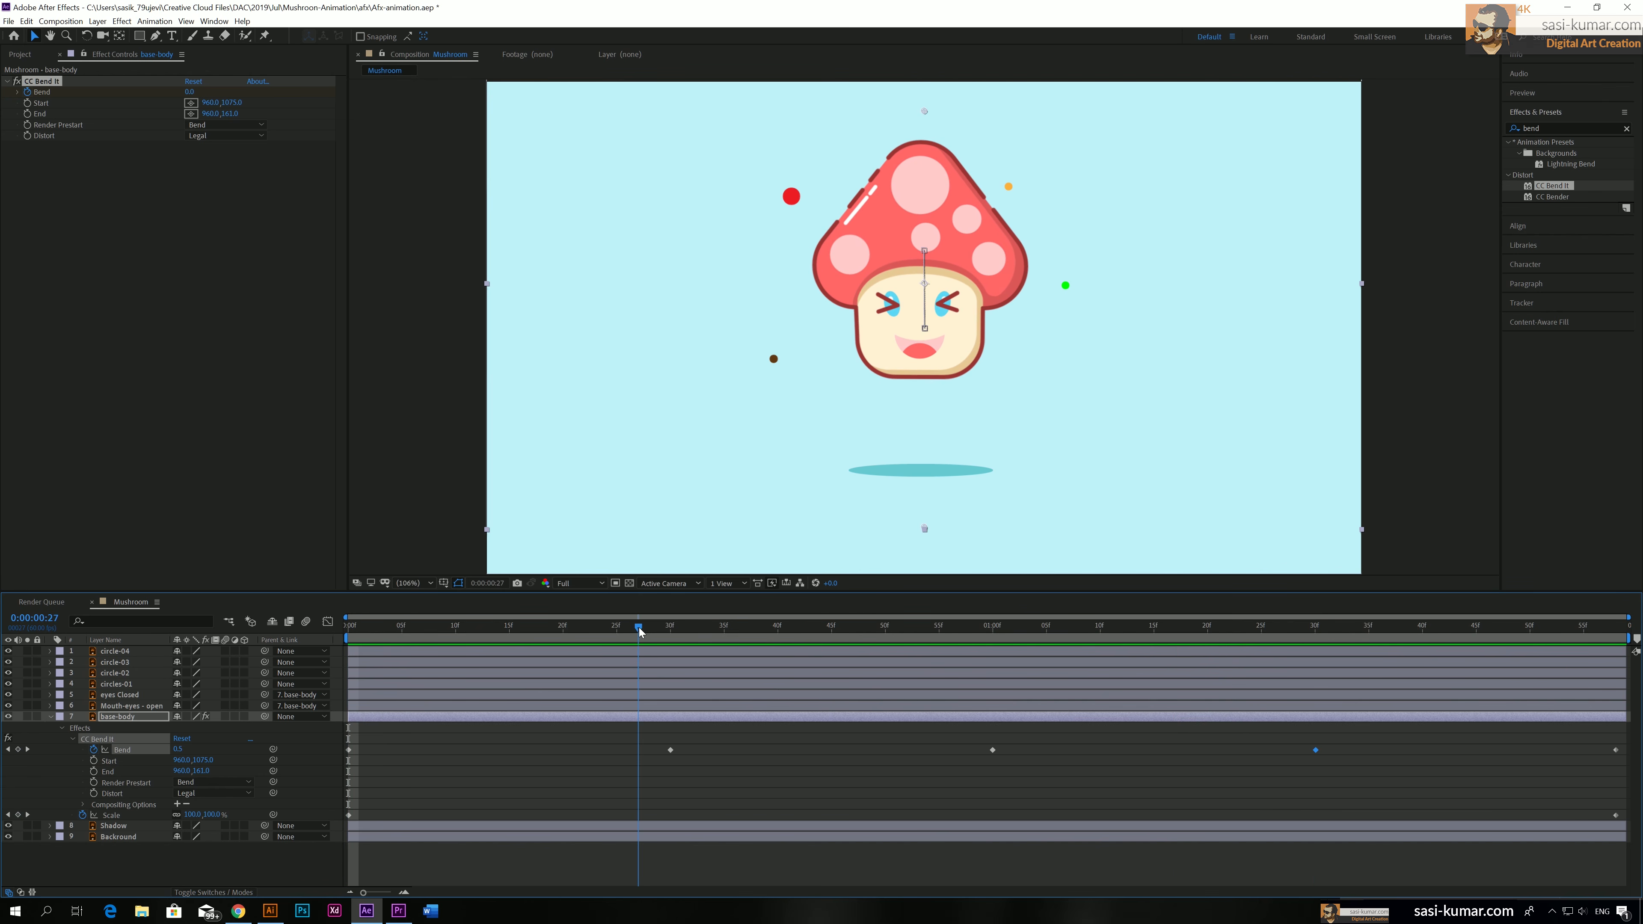
left_click(671, 631)
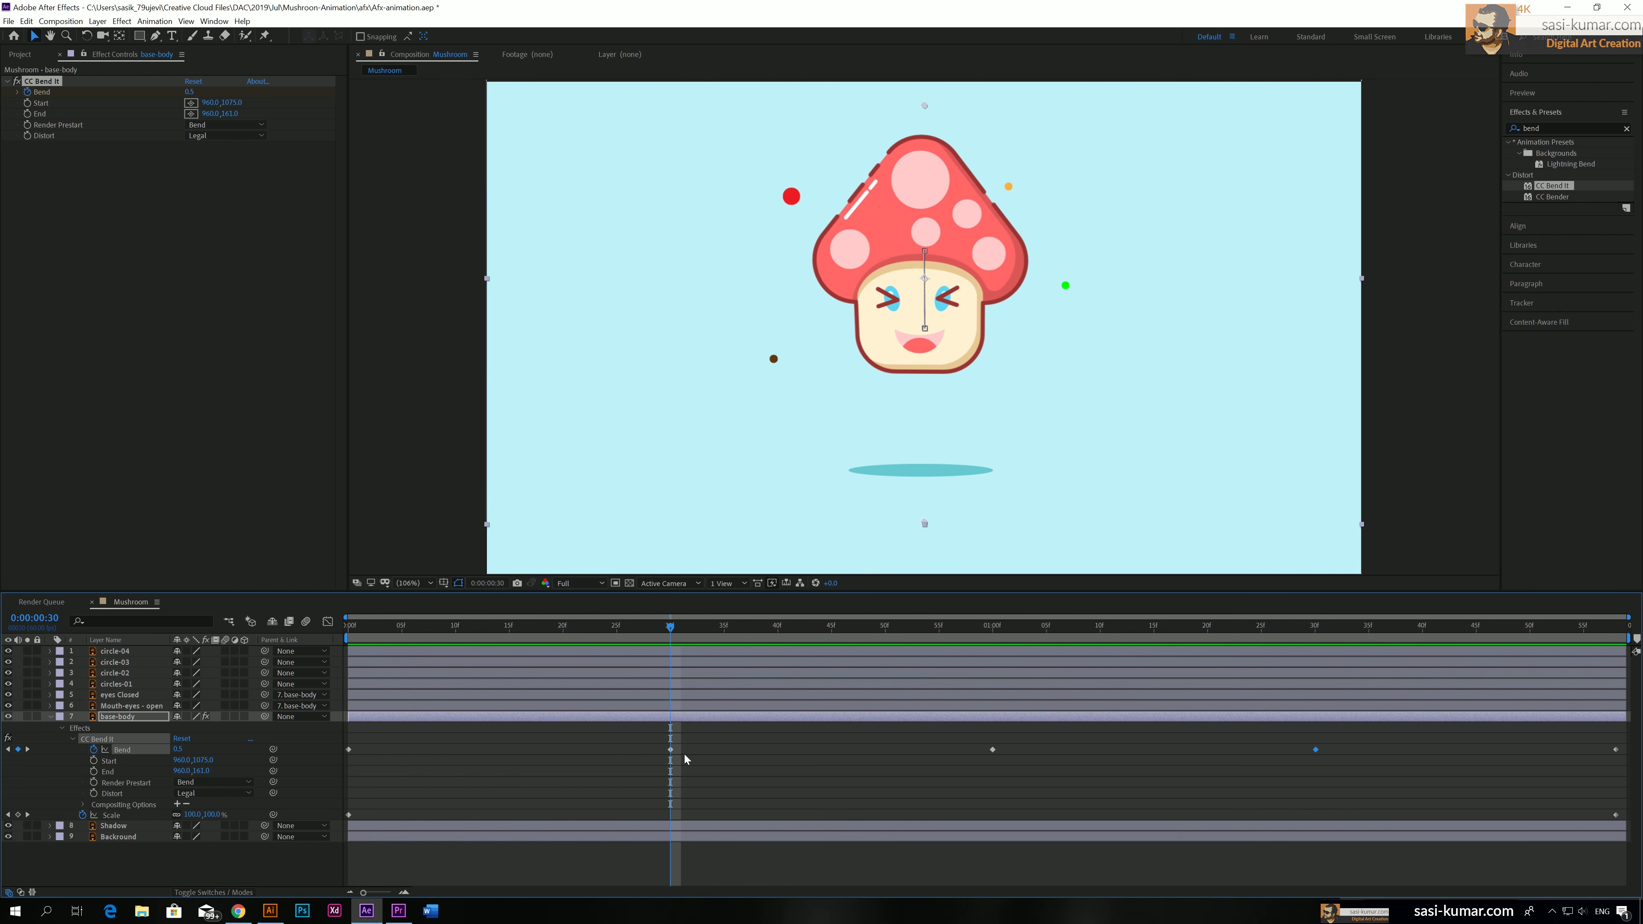
left_click(177, 749)
type("1.")
key("Return")
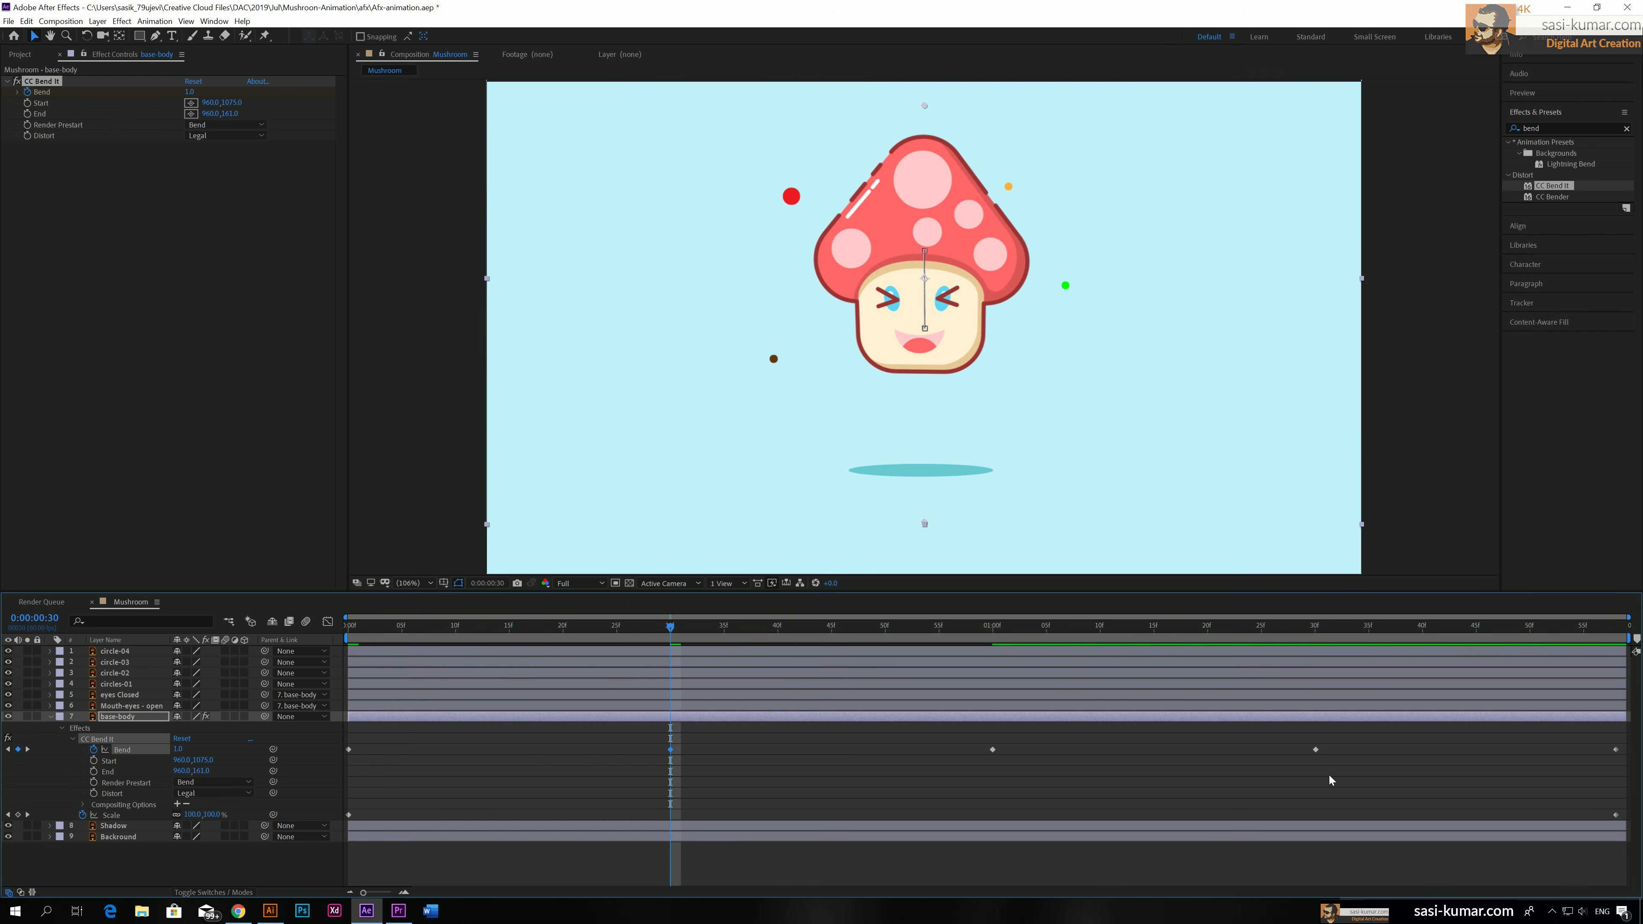
Replace the Bend keyframe at 0:00:01:30 with one of -1 and preview the animation
left_click(1317, 750)
left_click(1314, 626)
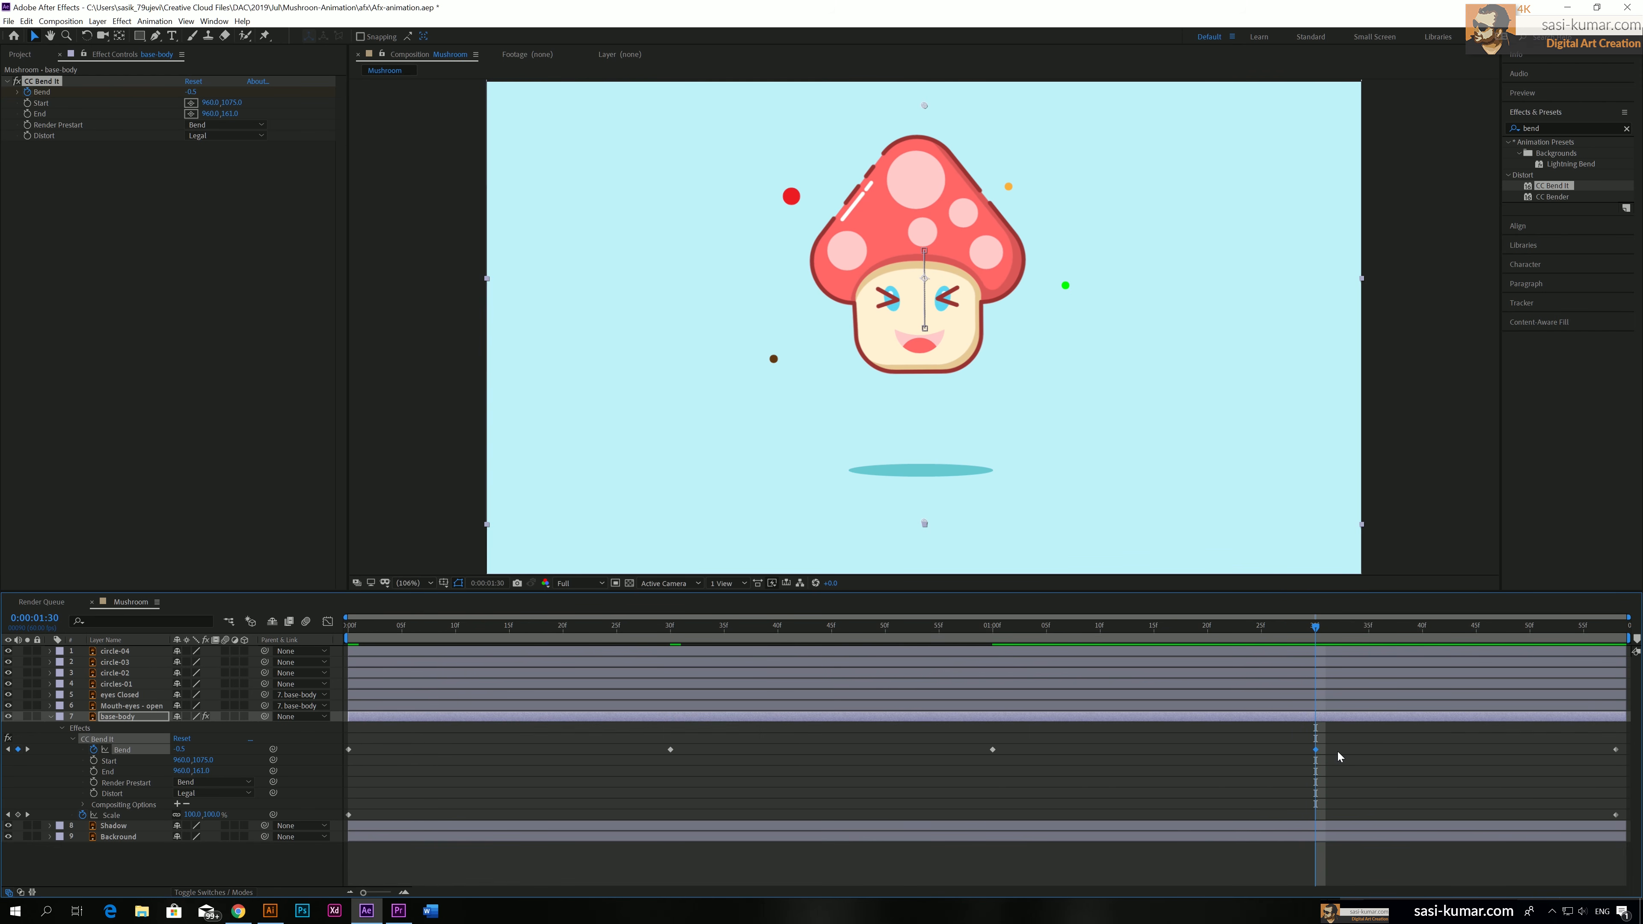
key("Delete")
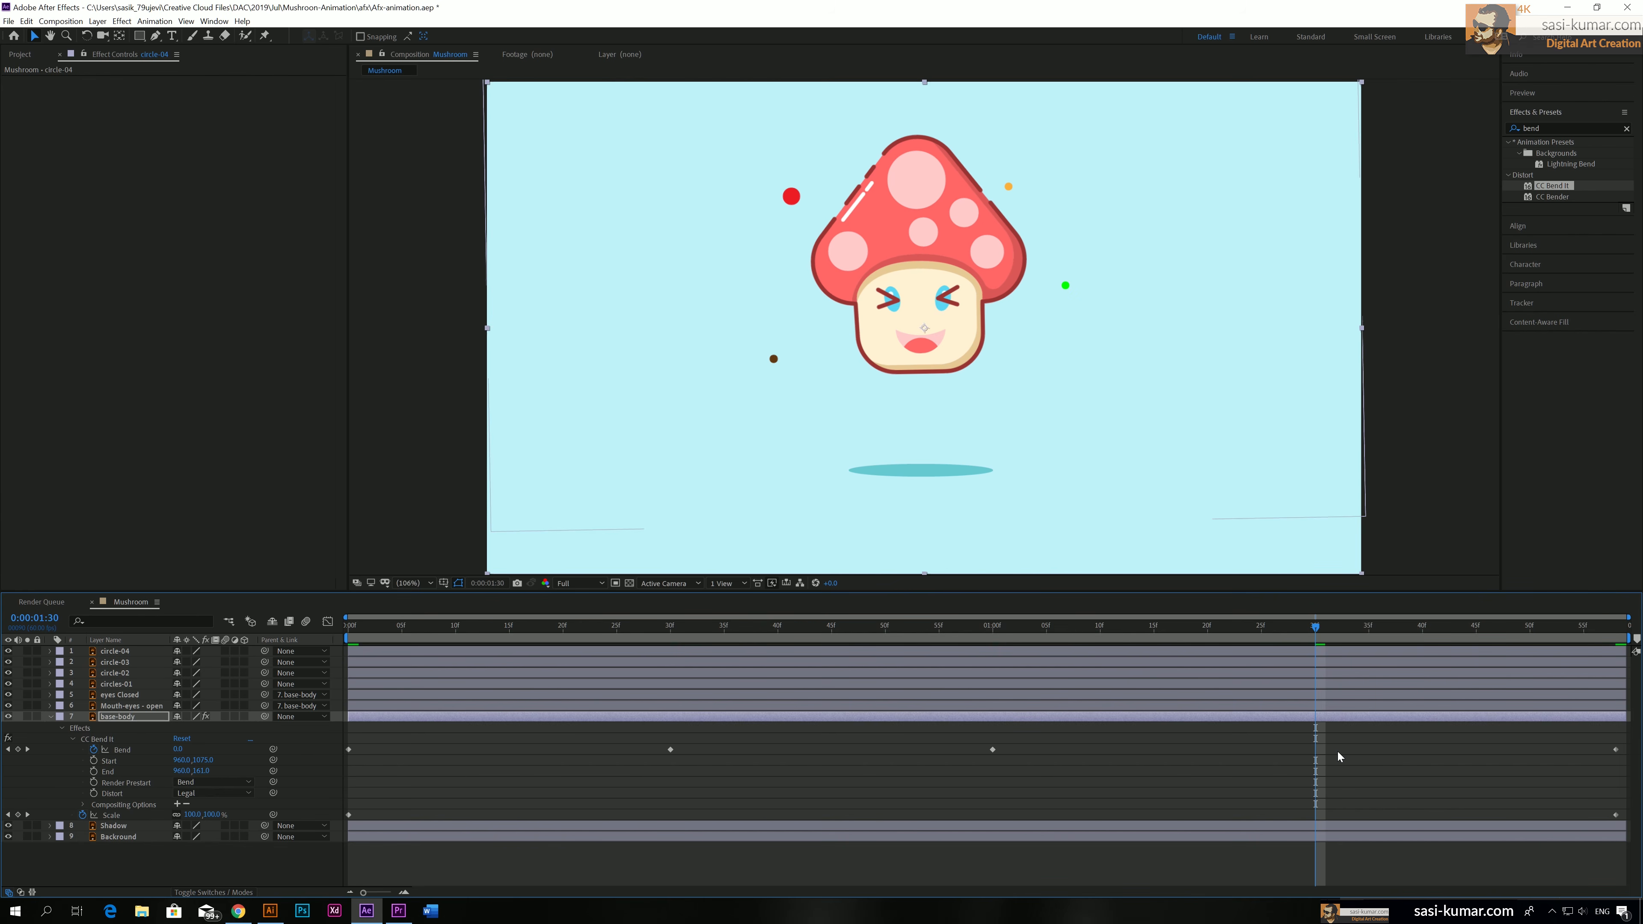
key("KP_Enter")
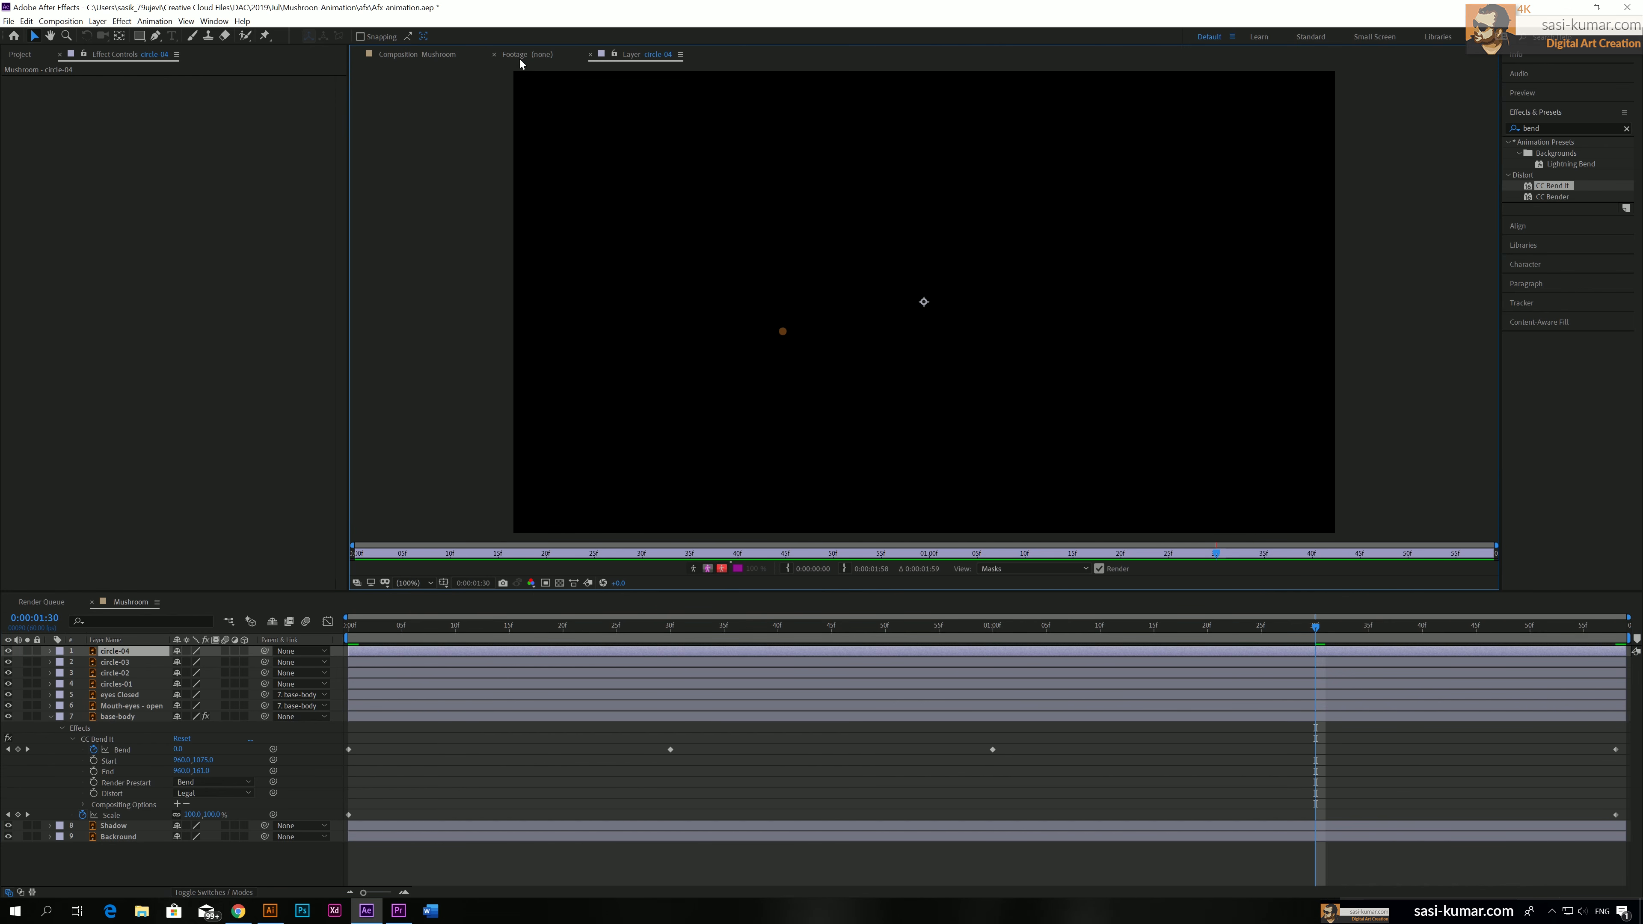
left_click(426, 57)
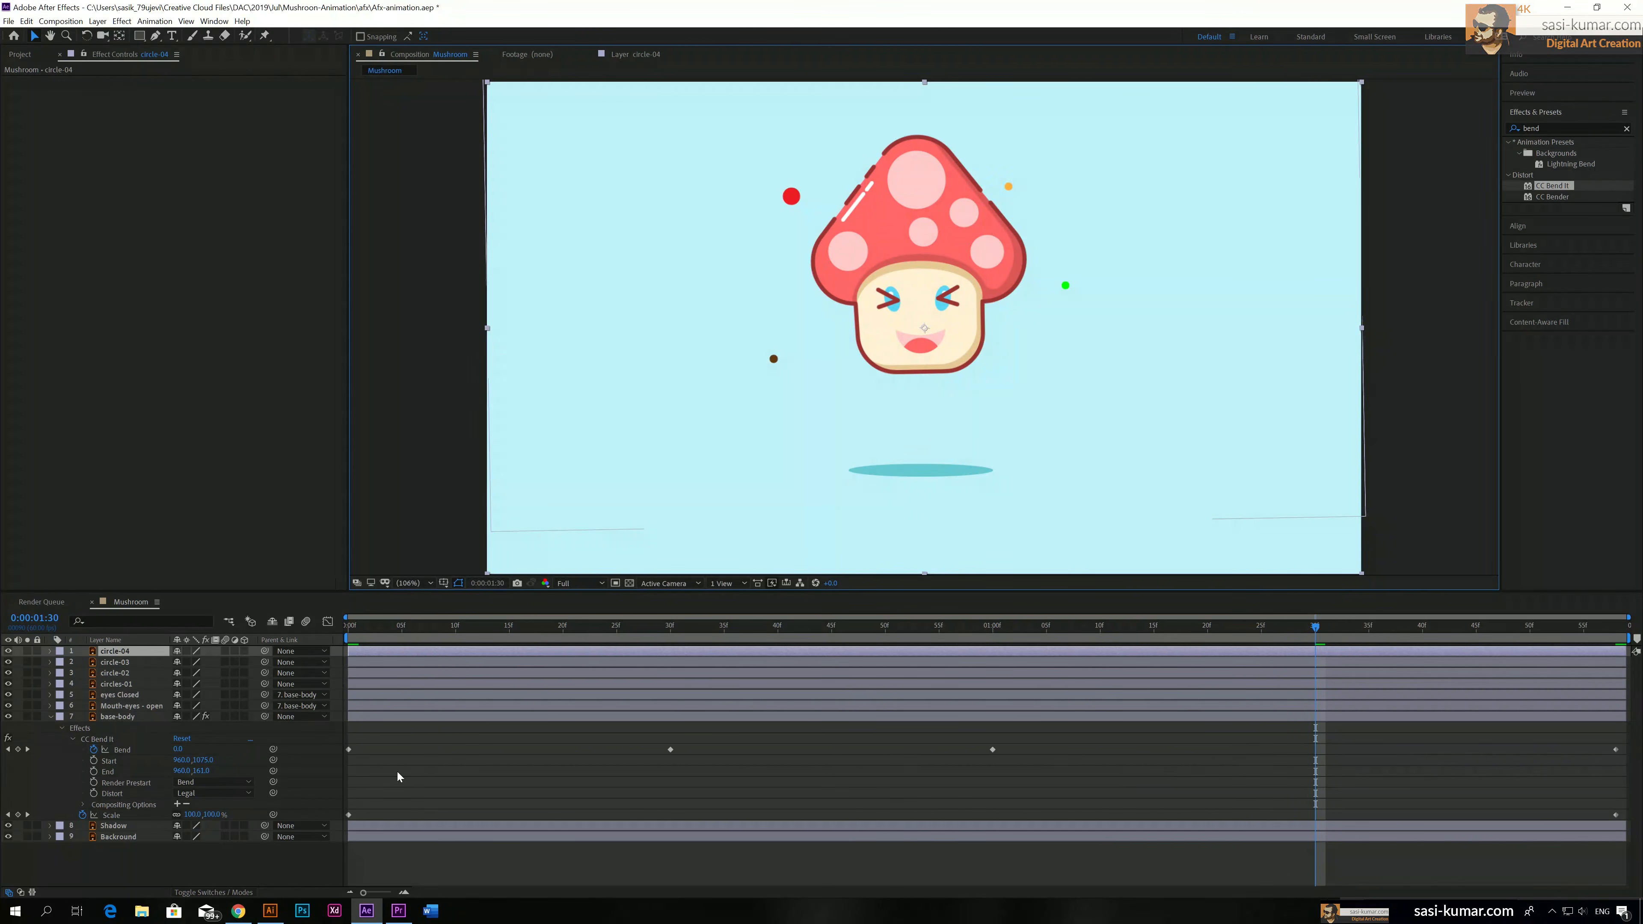
left_click(178, 749)
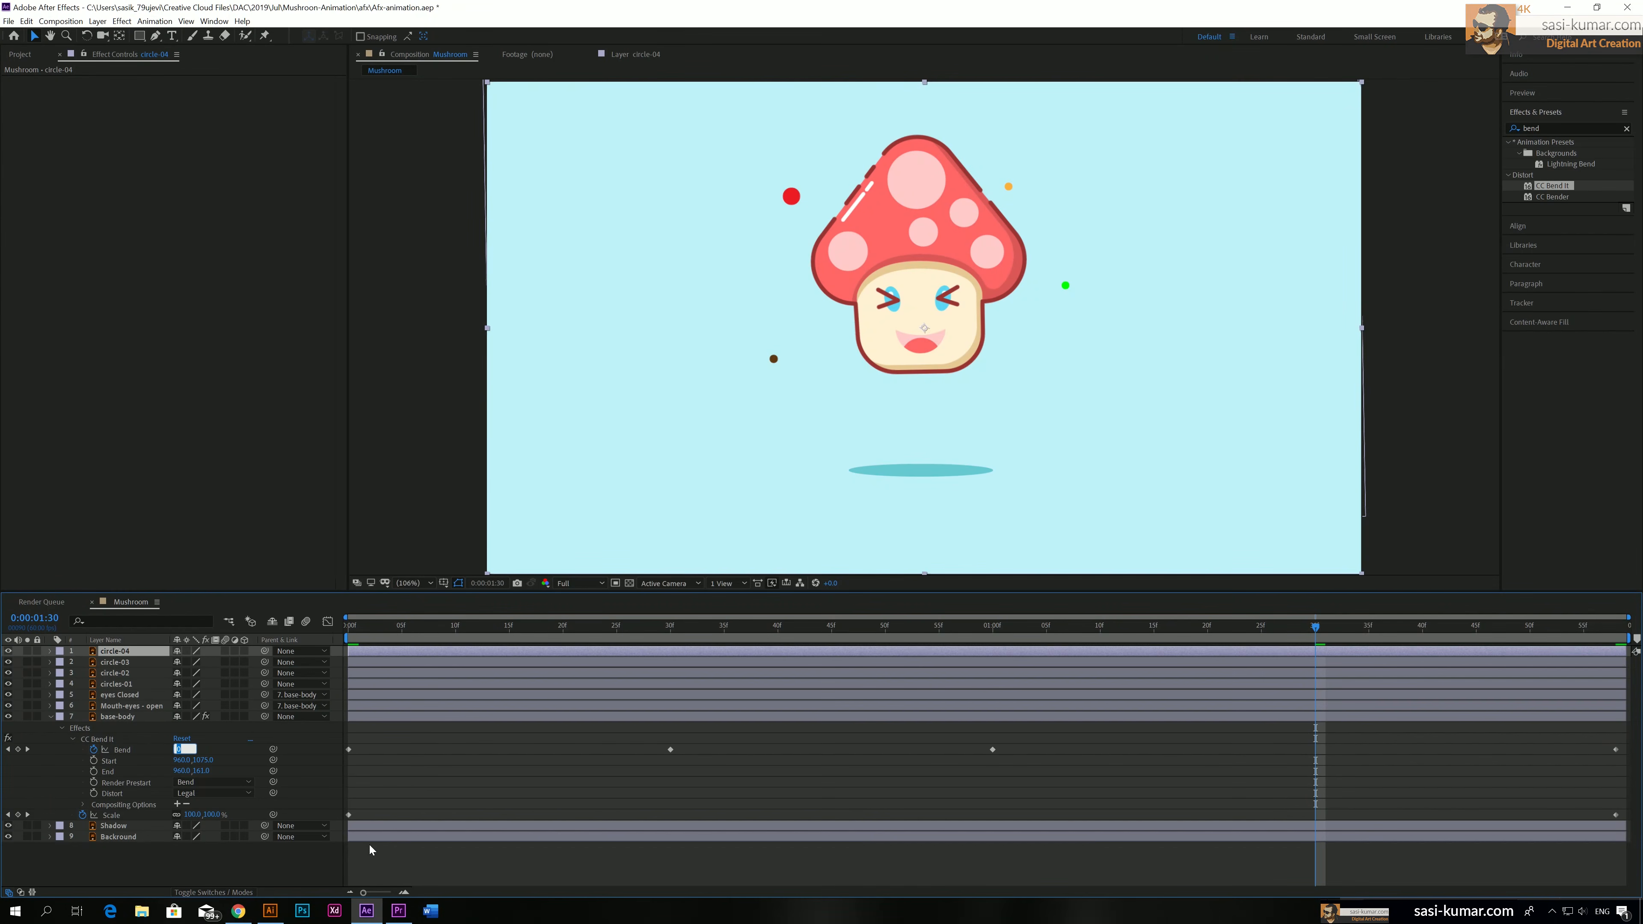
key("Return")
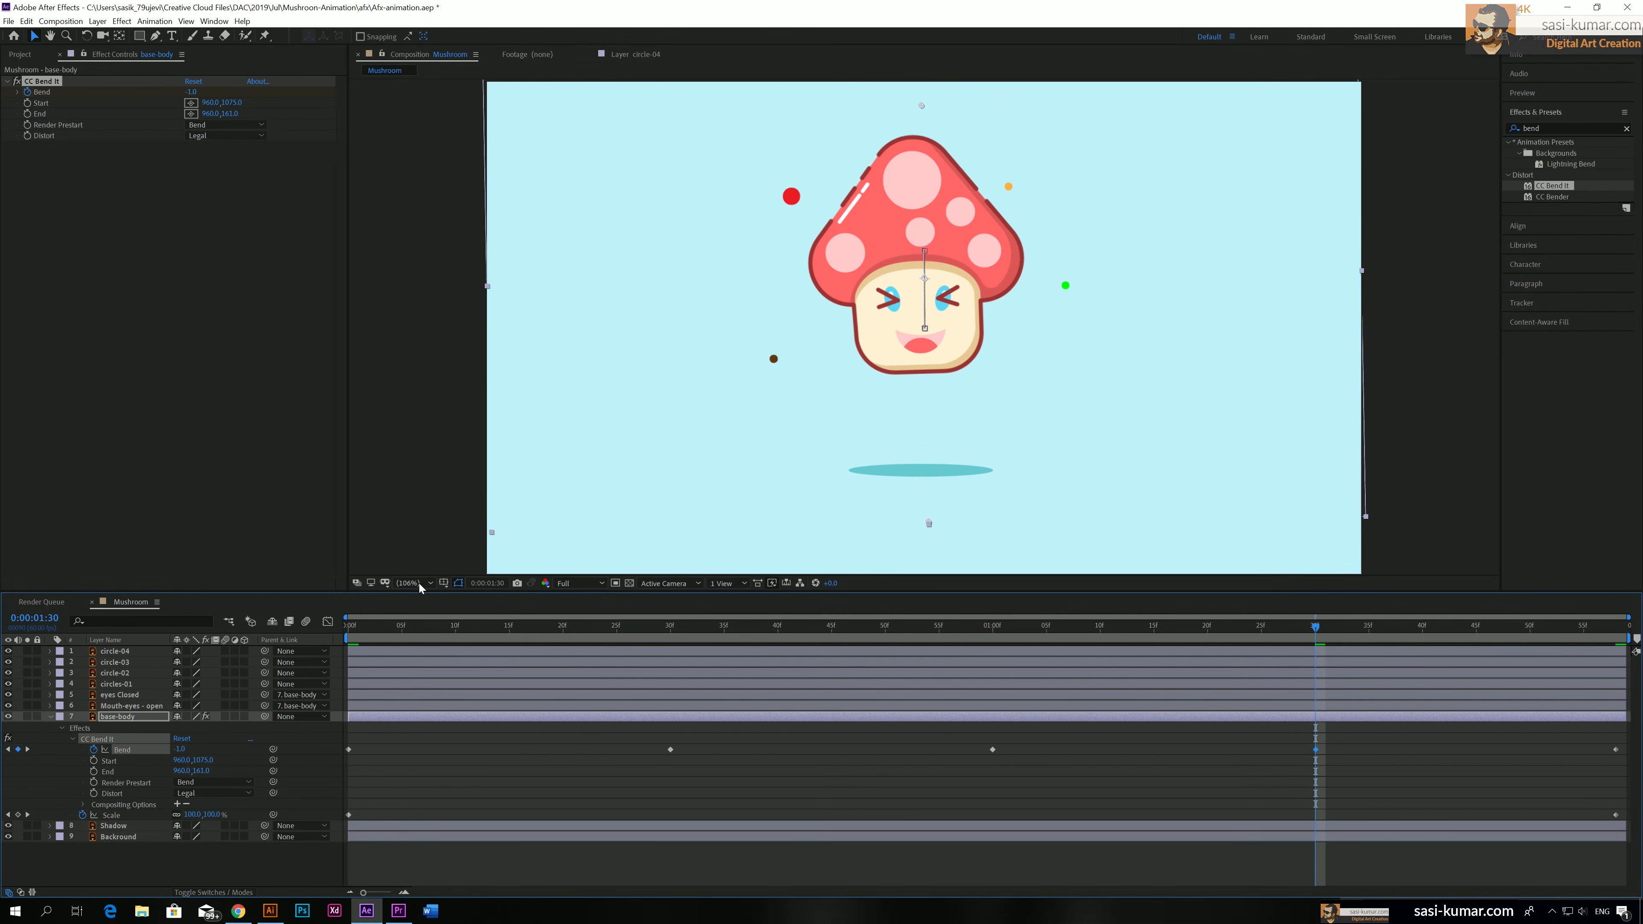
key("space")
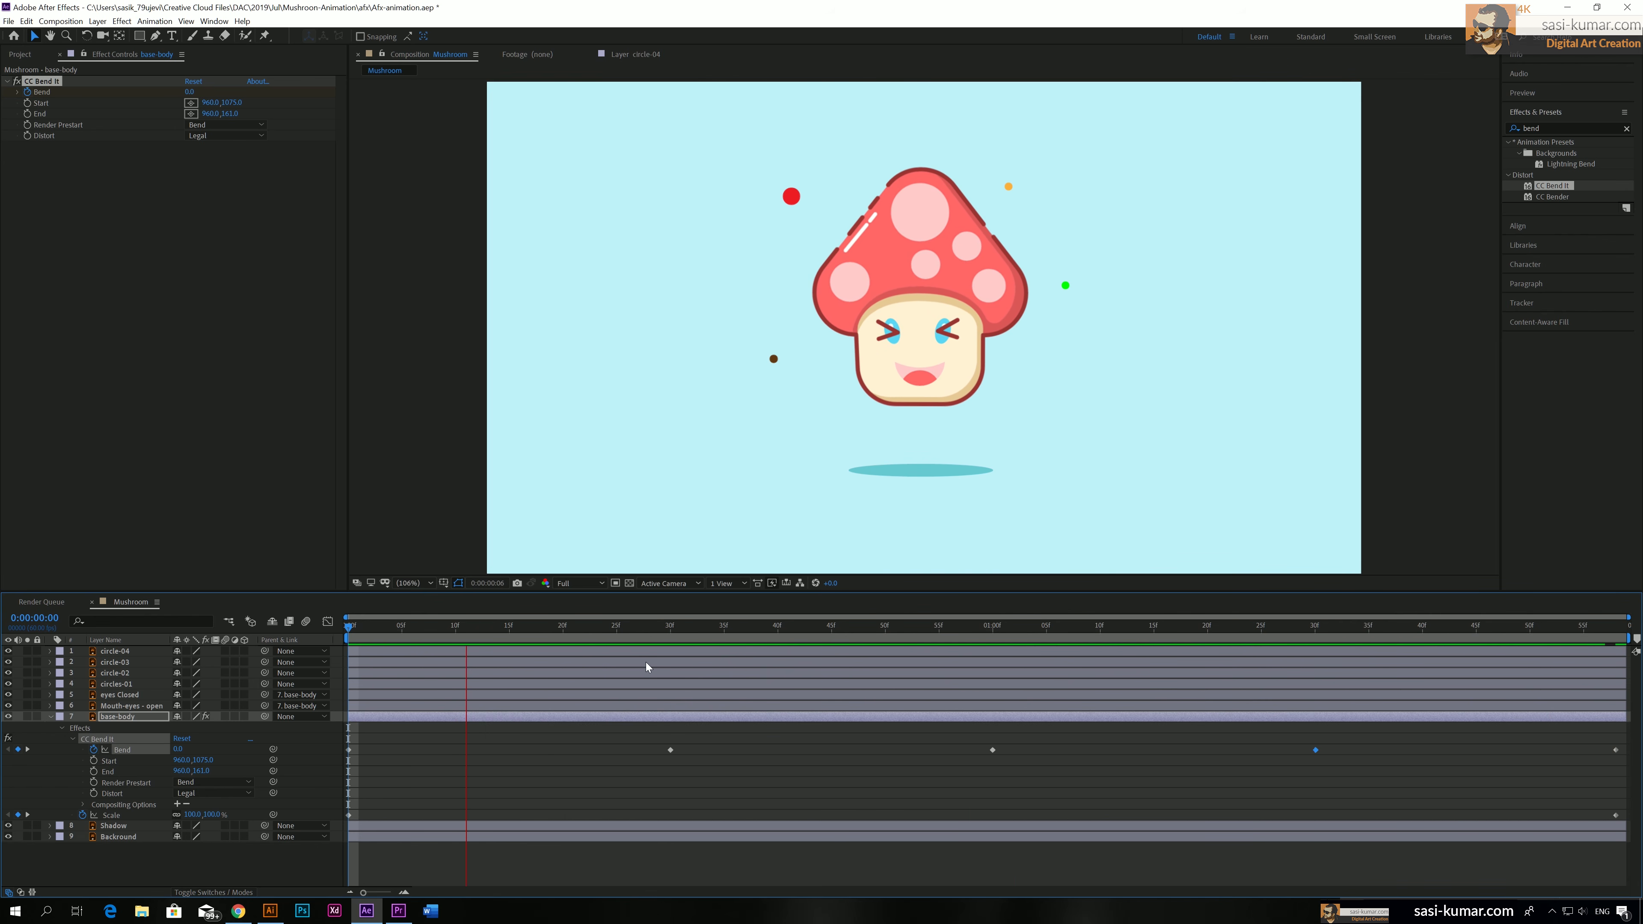
key("space")
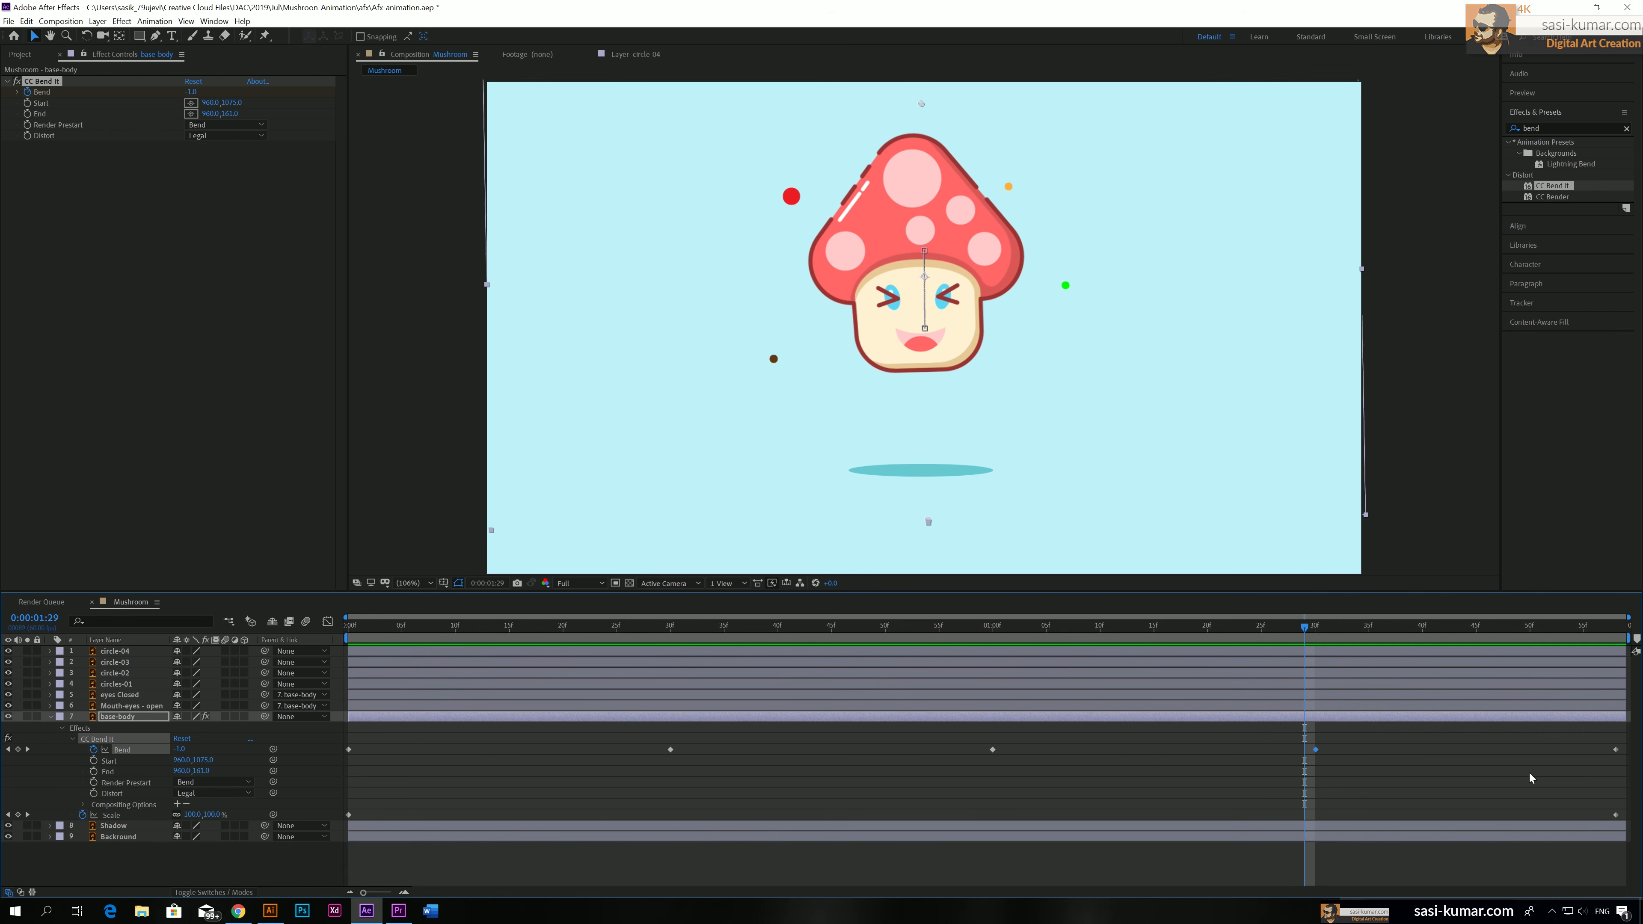
Apply Easy Ease to all five Bend keyframes and preview the motion from the start
left_click_drag(1625, 740, 285, 776)
right_click(670, 751)
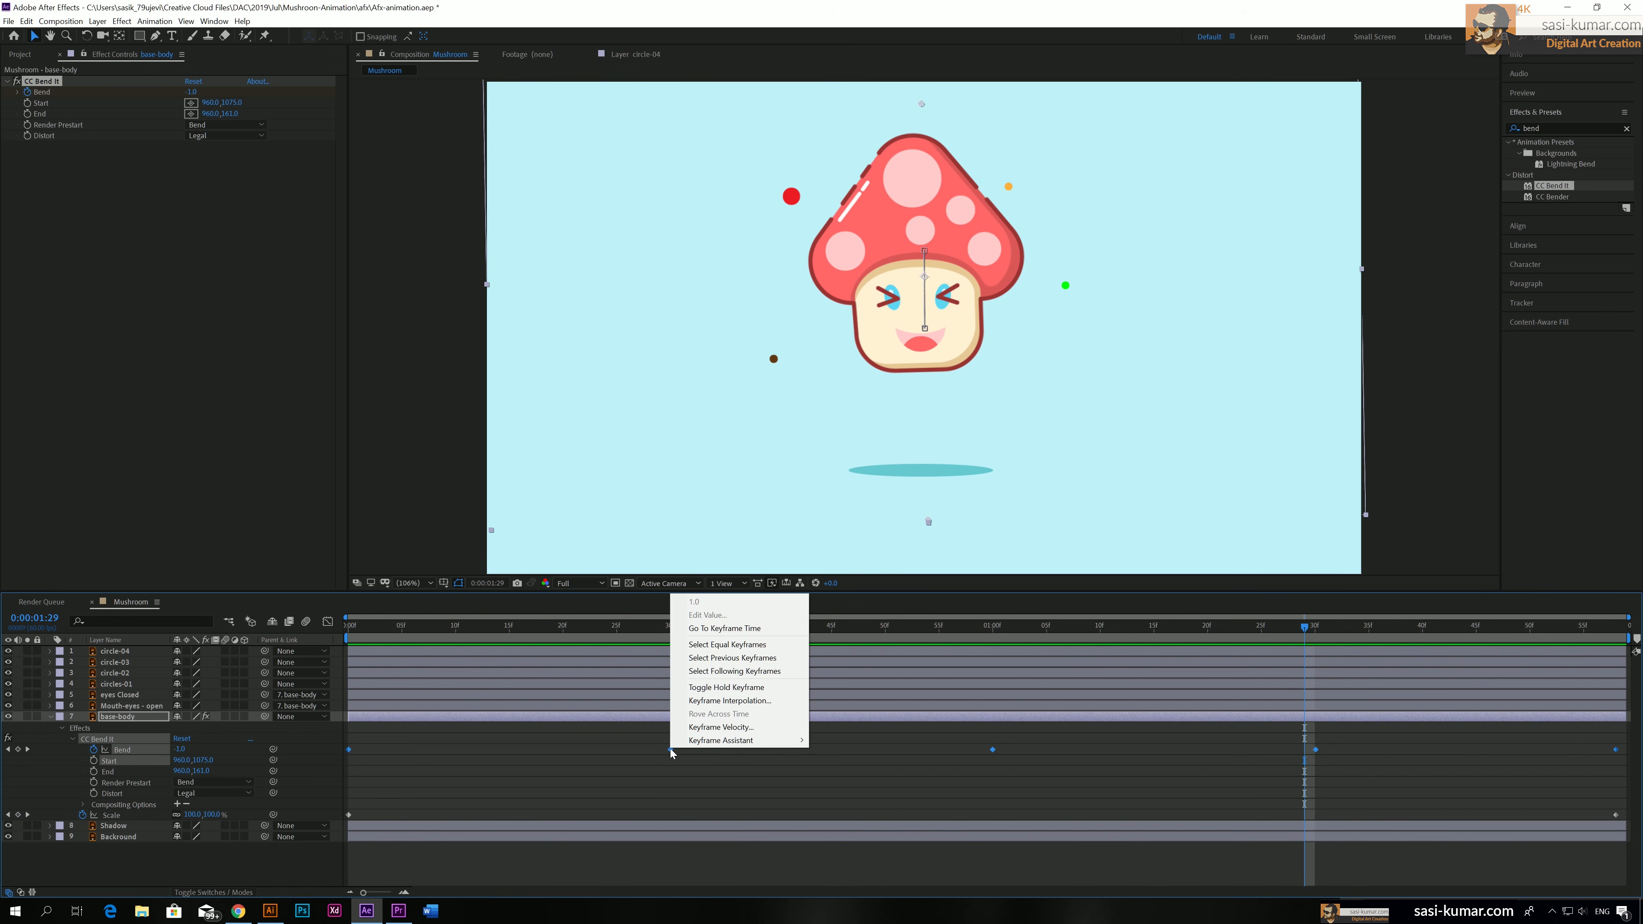
mouse_move(795, 744)
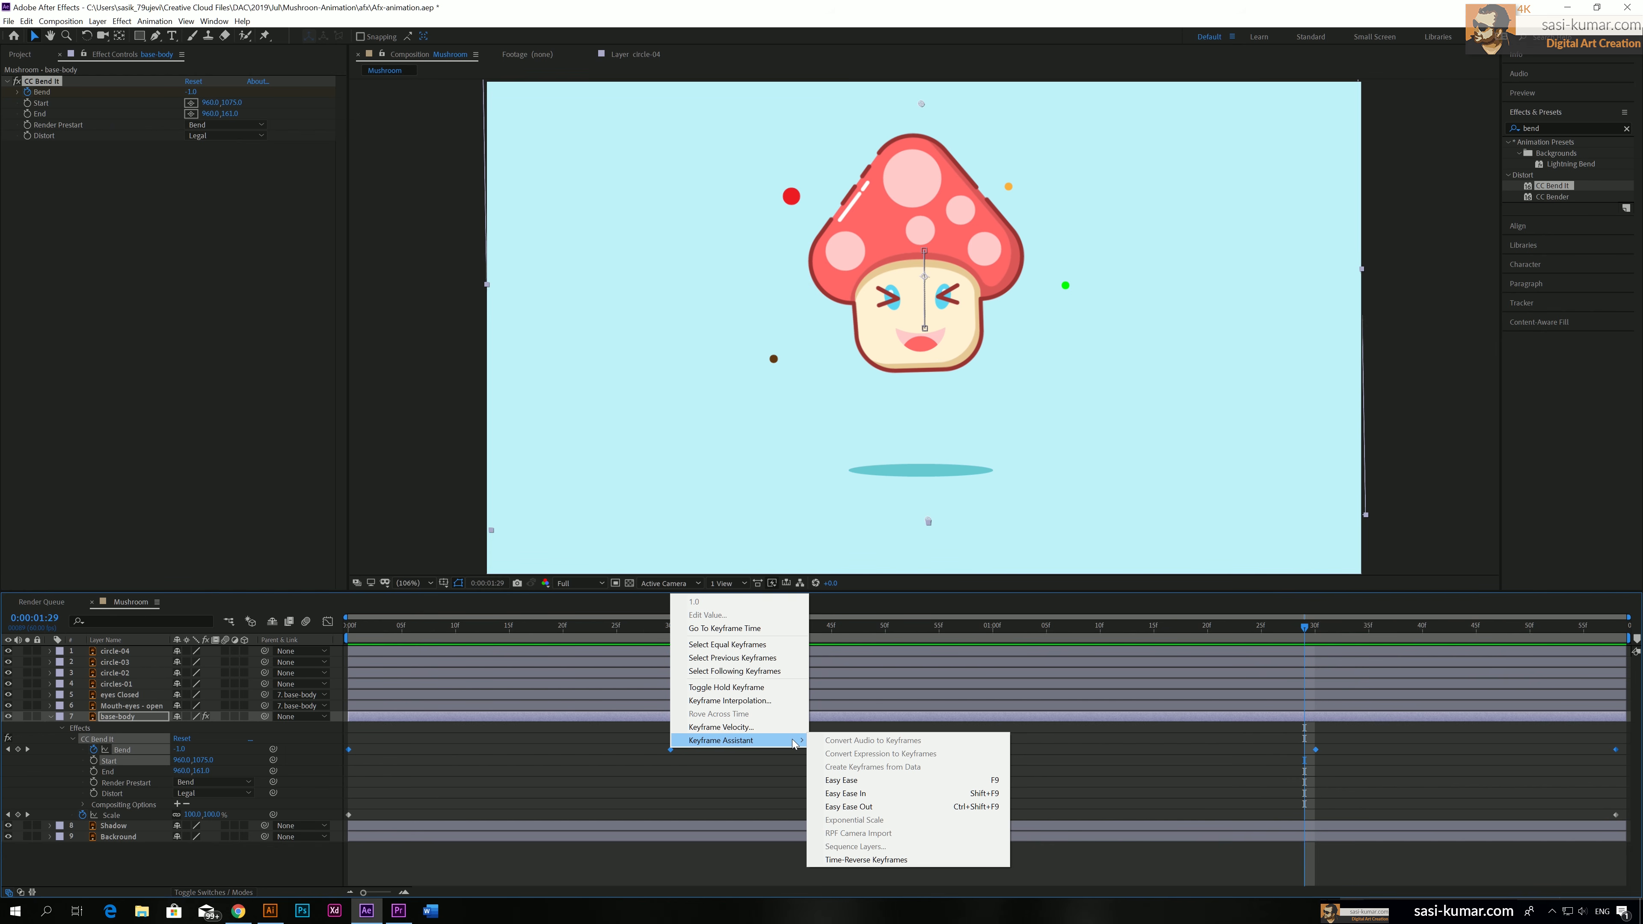
left_click(862, 780)
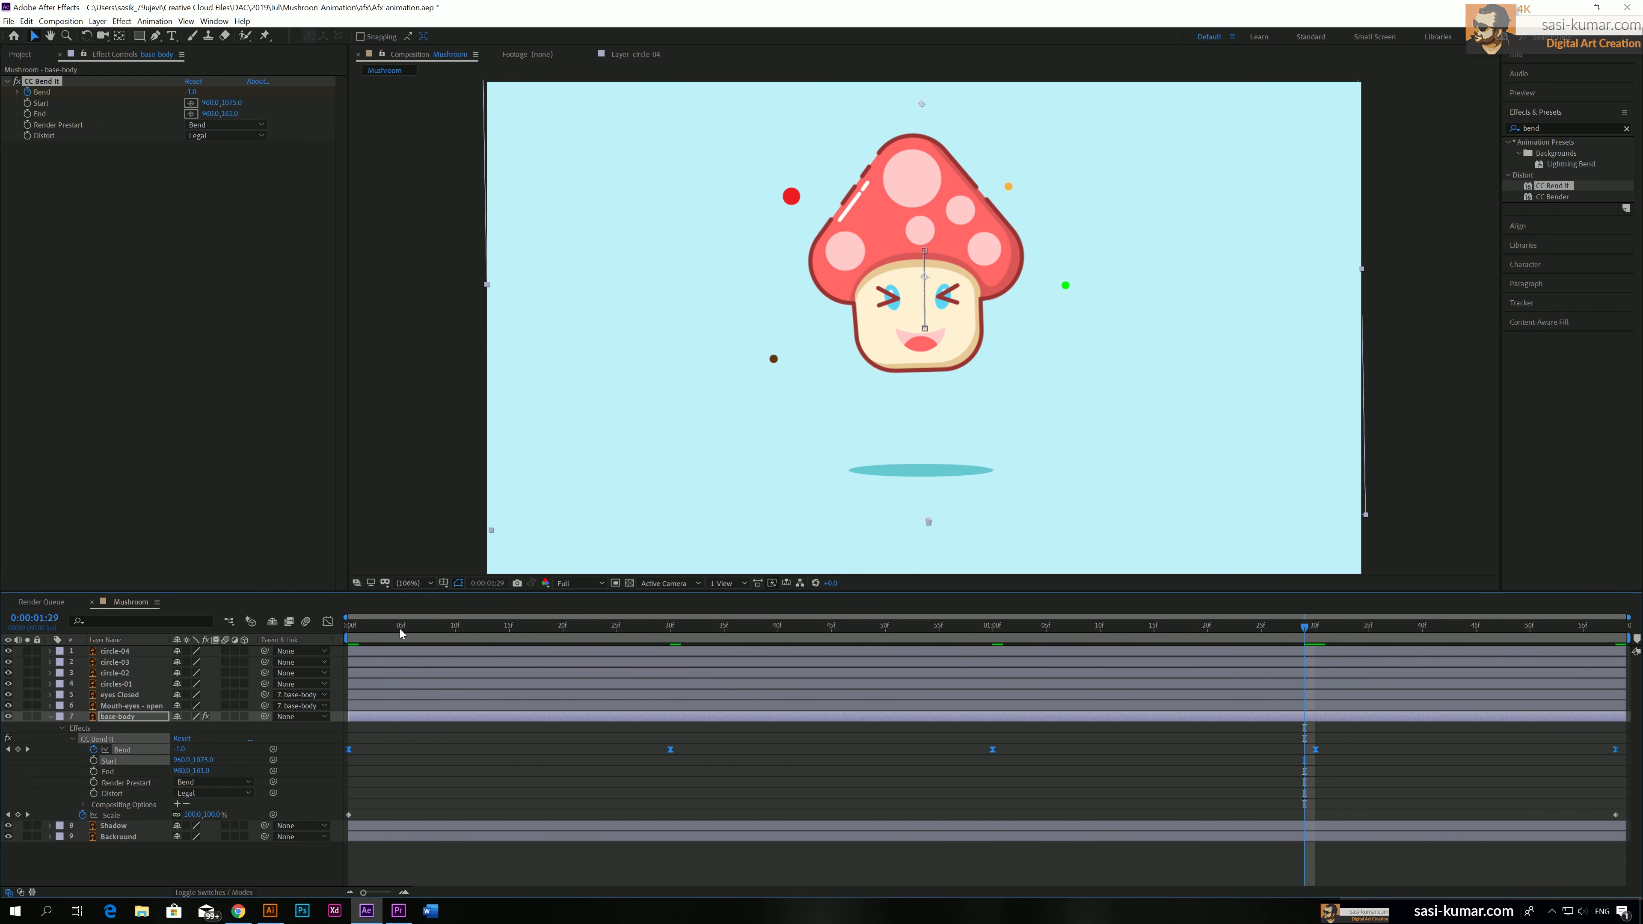
key("Home")
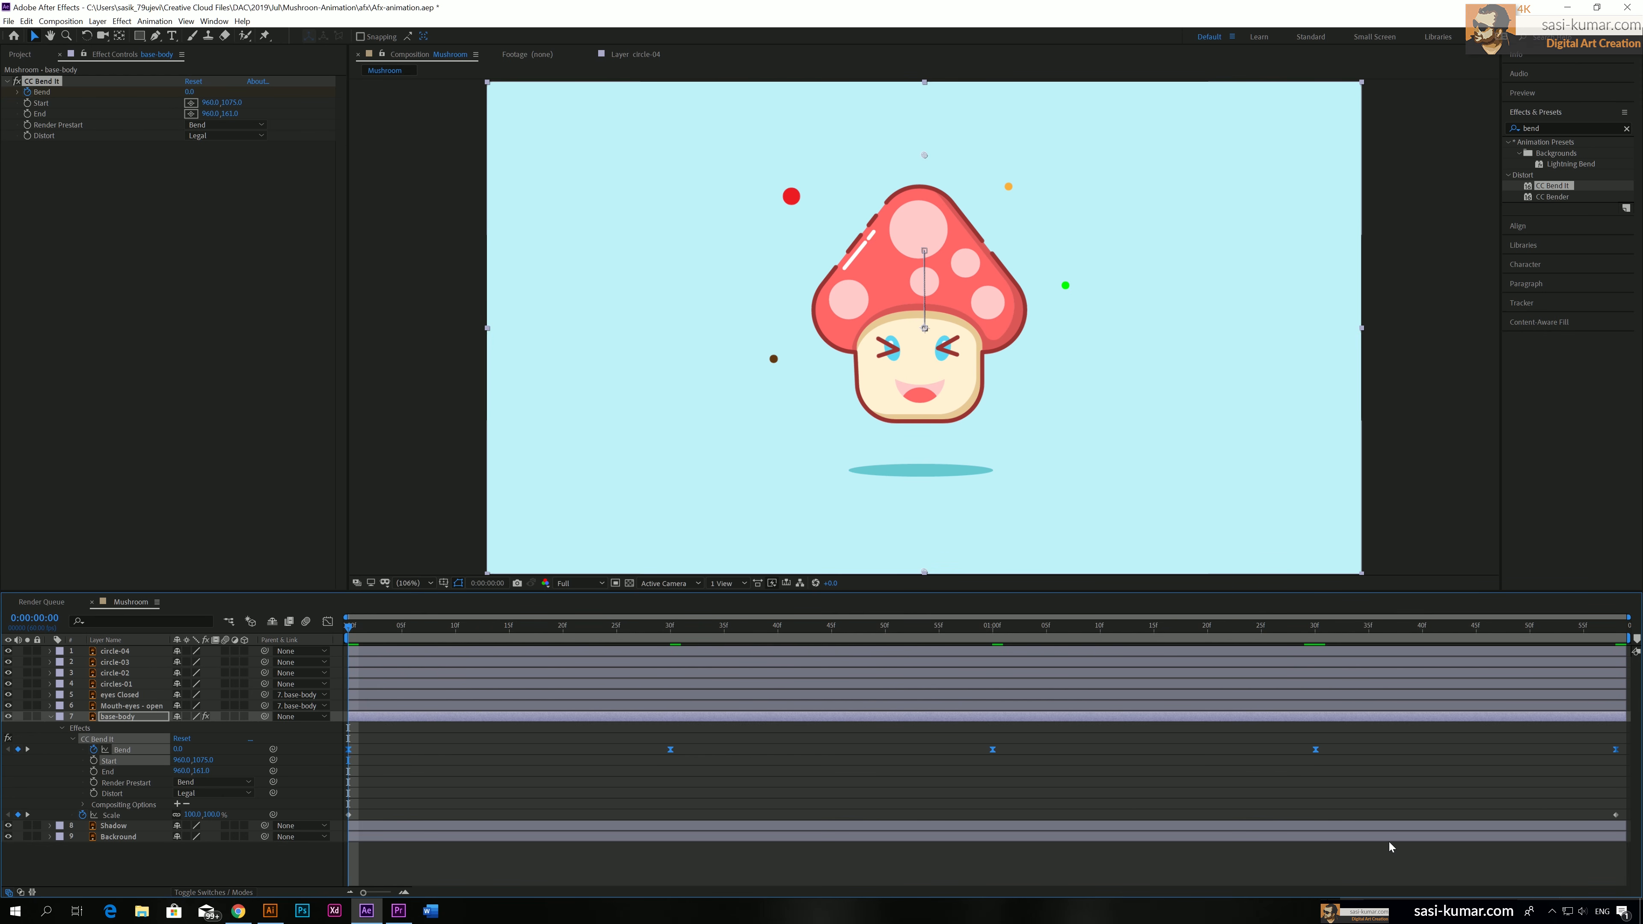
key("space")
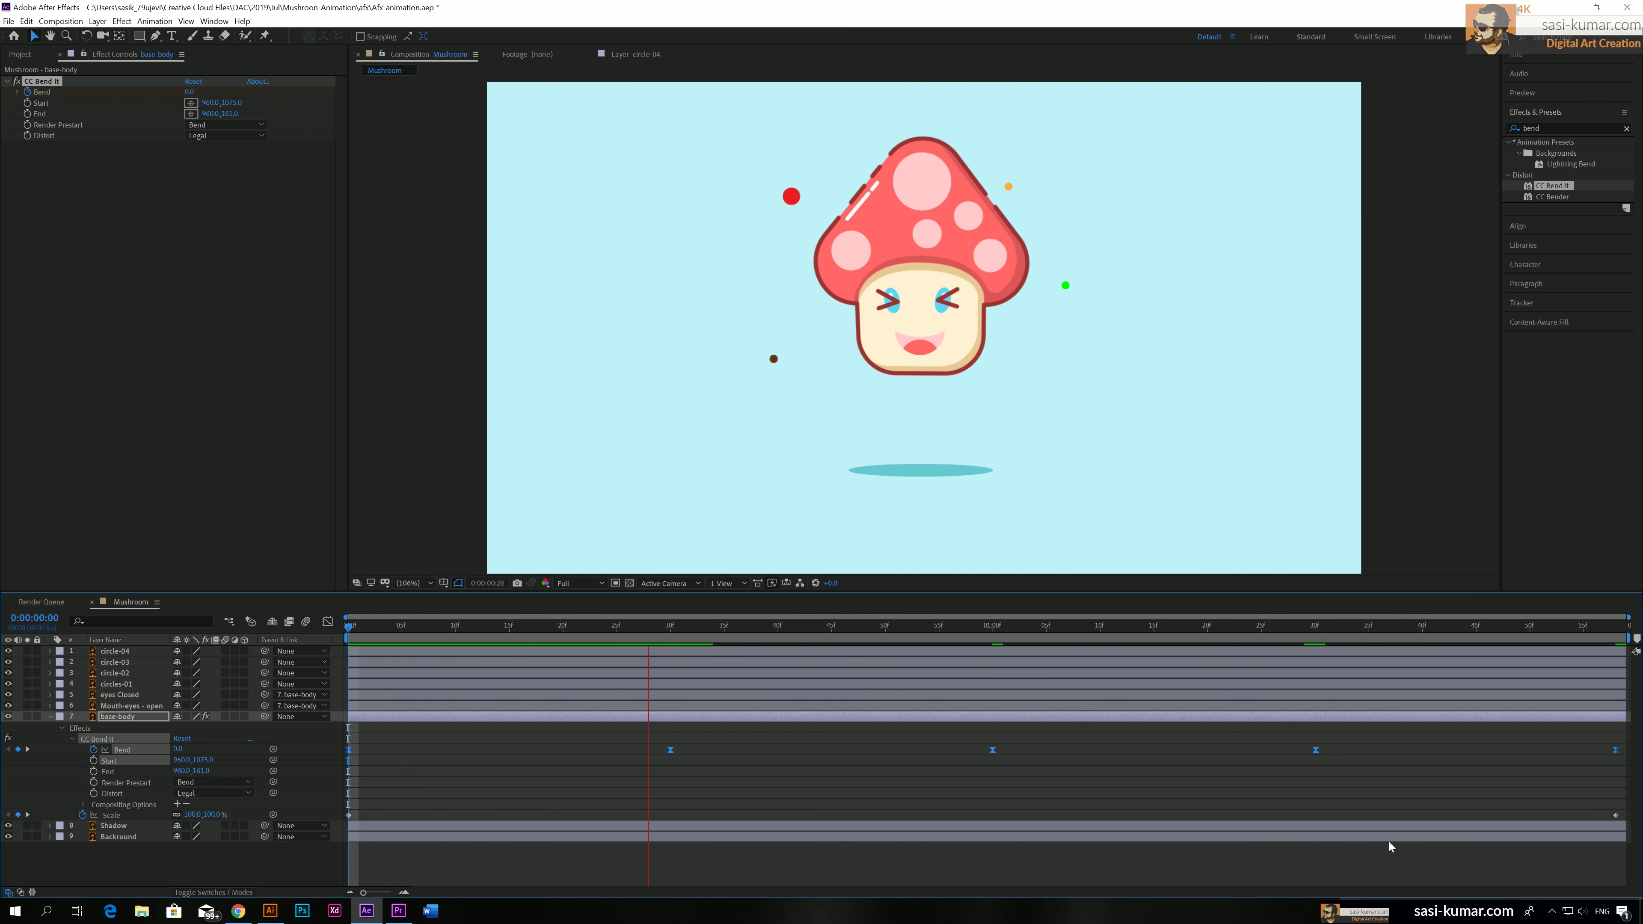
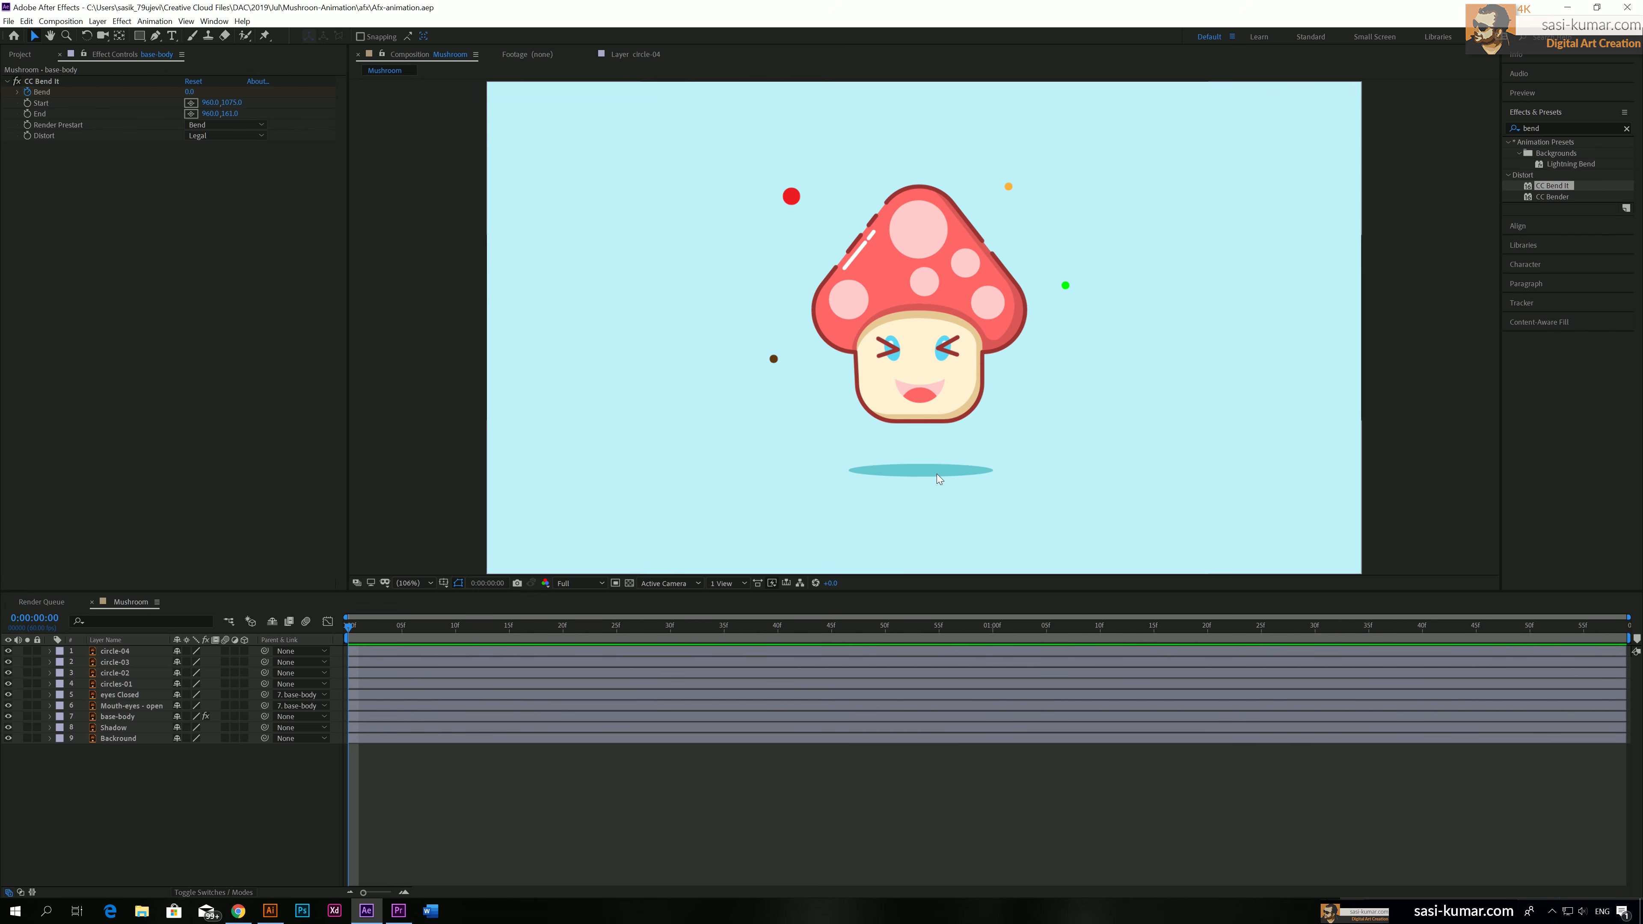
Unlink the Shadow layer's Scale proportions, set its horizontal Scale to 150% and keyframe Scale at 0:00:00:00
left_click(370, 726)
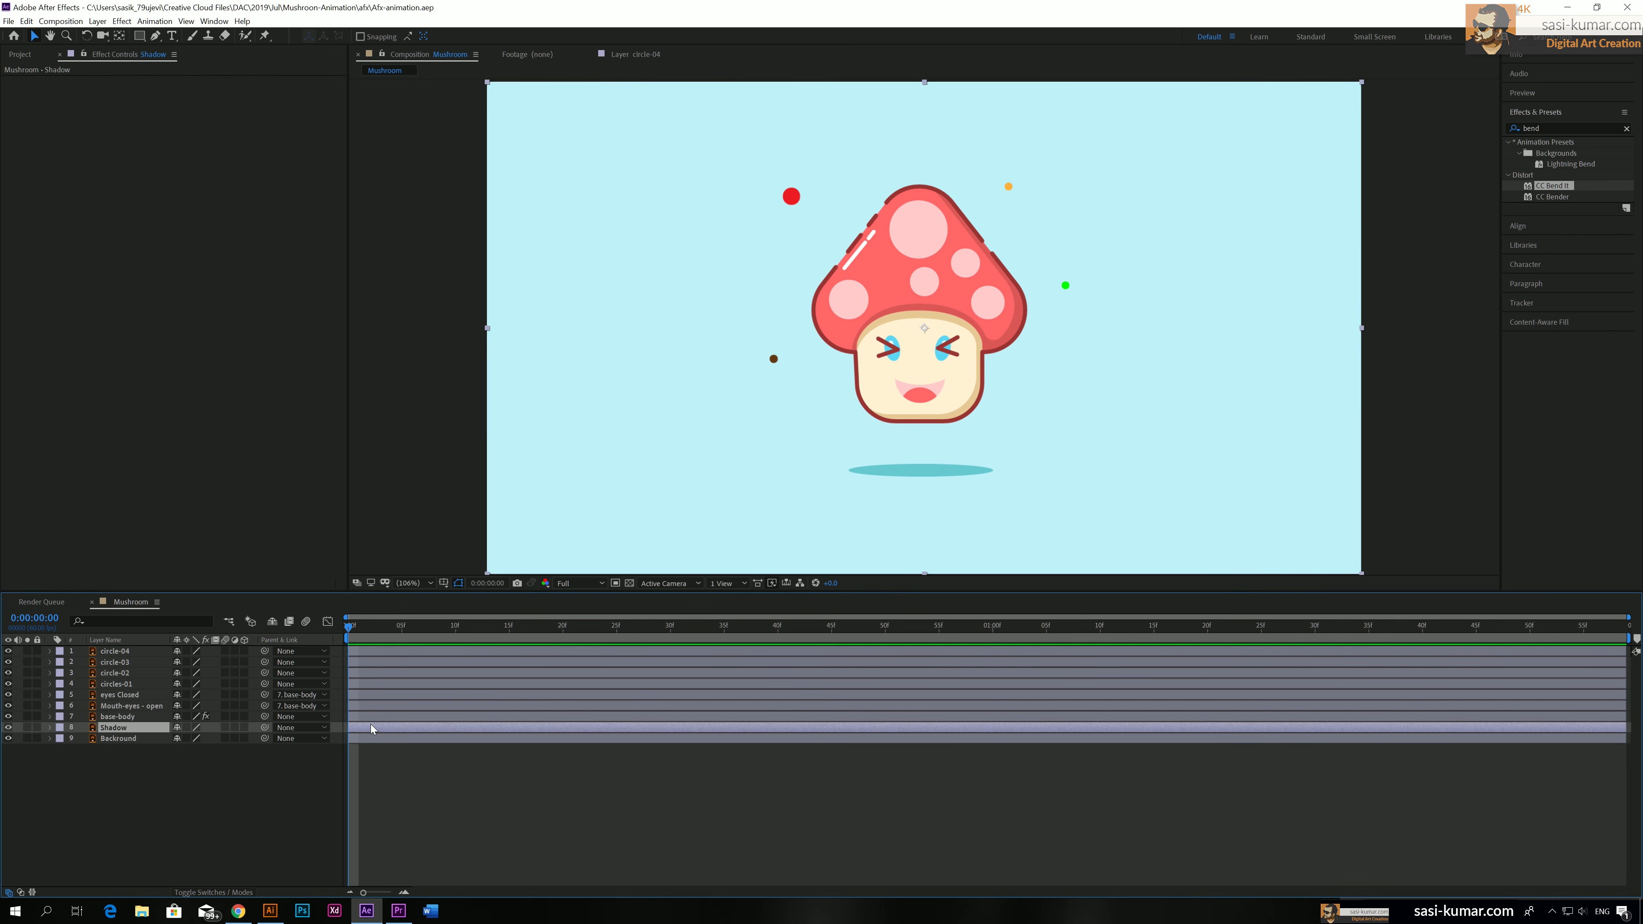
left_click(49, 728)
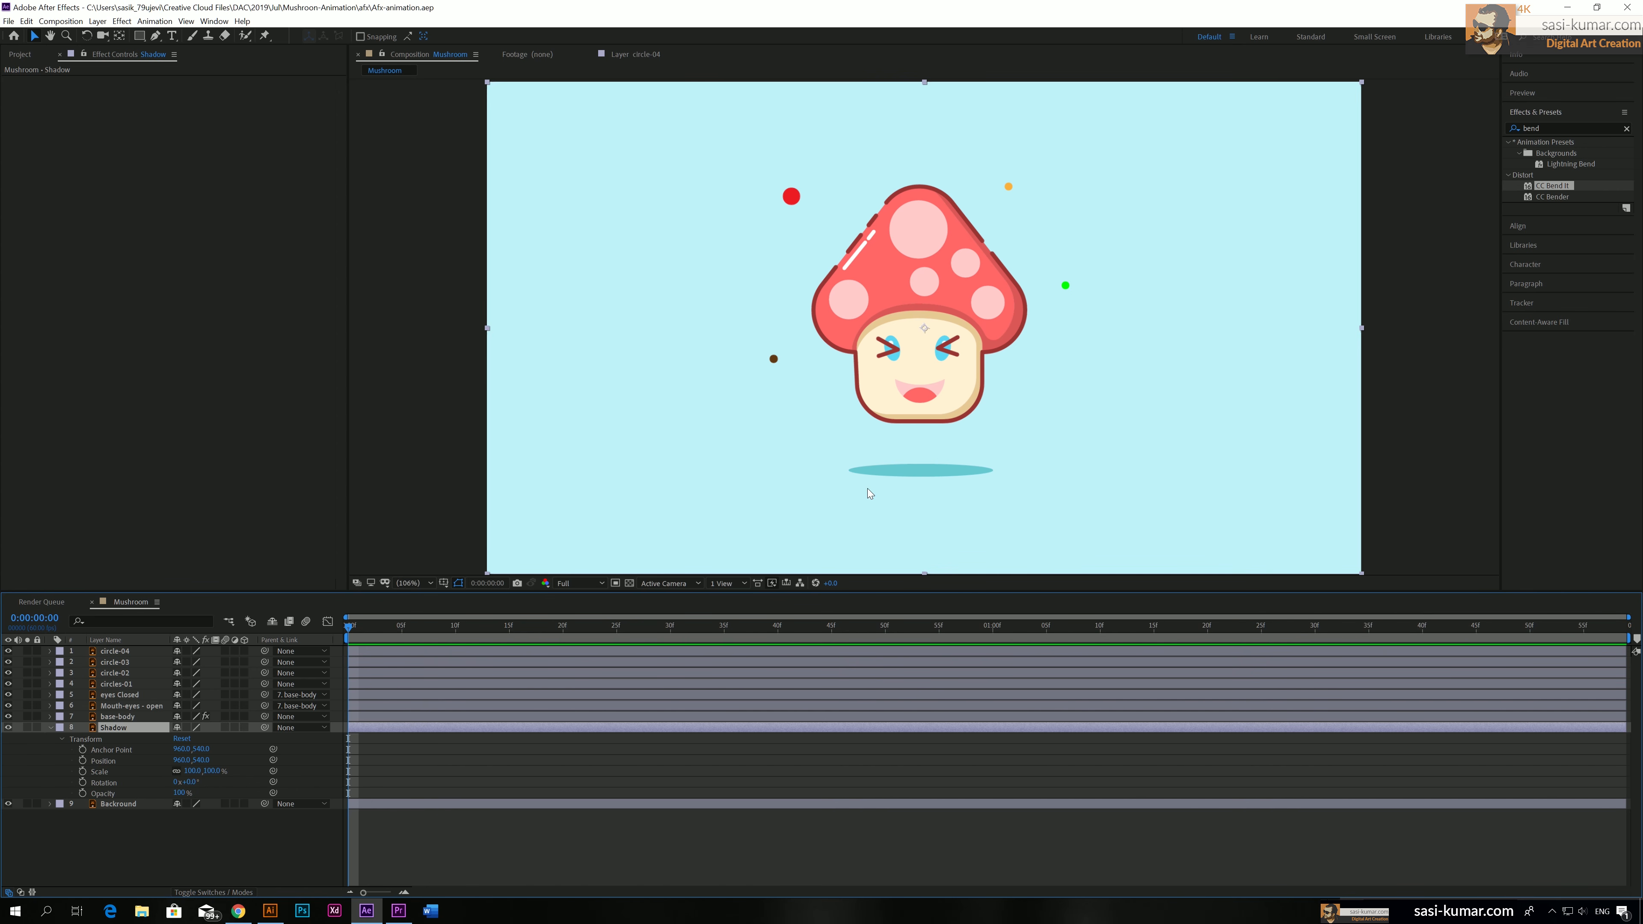
left_click(177, 773)
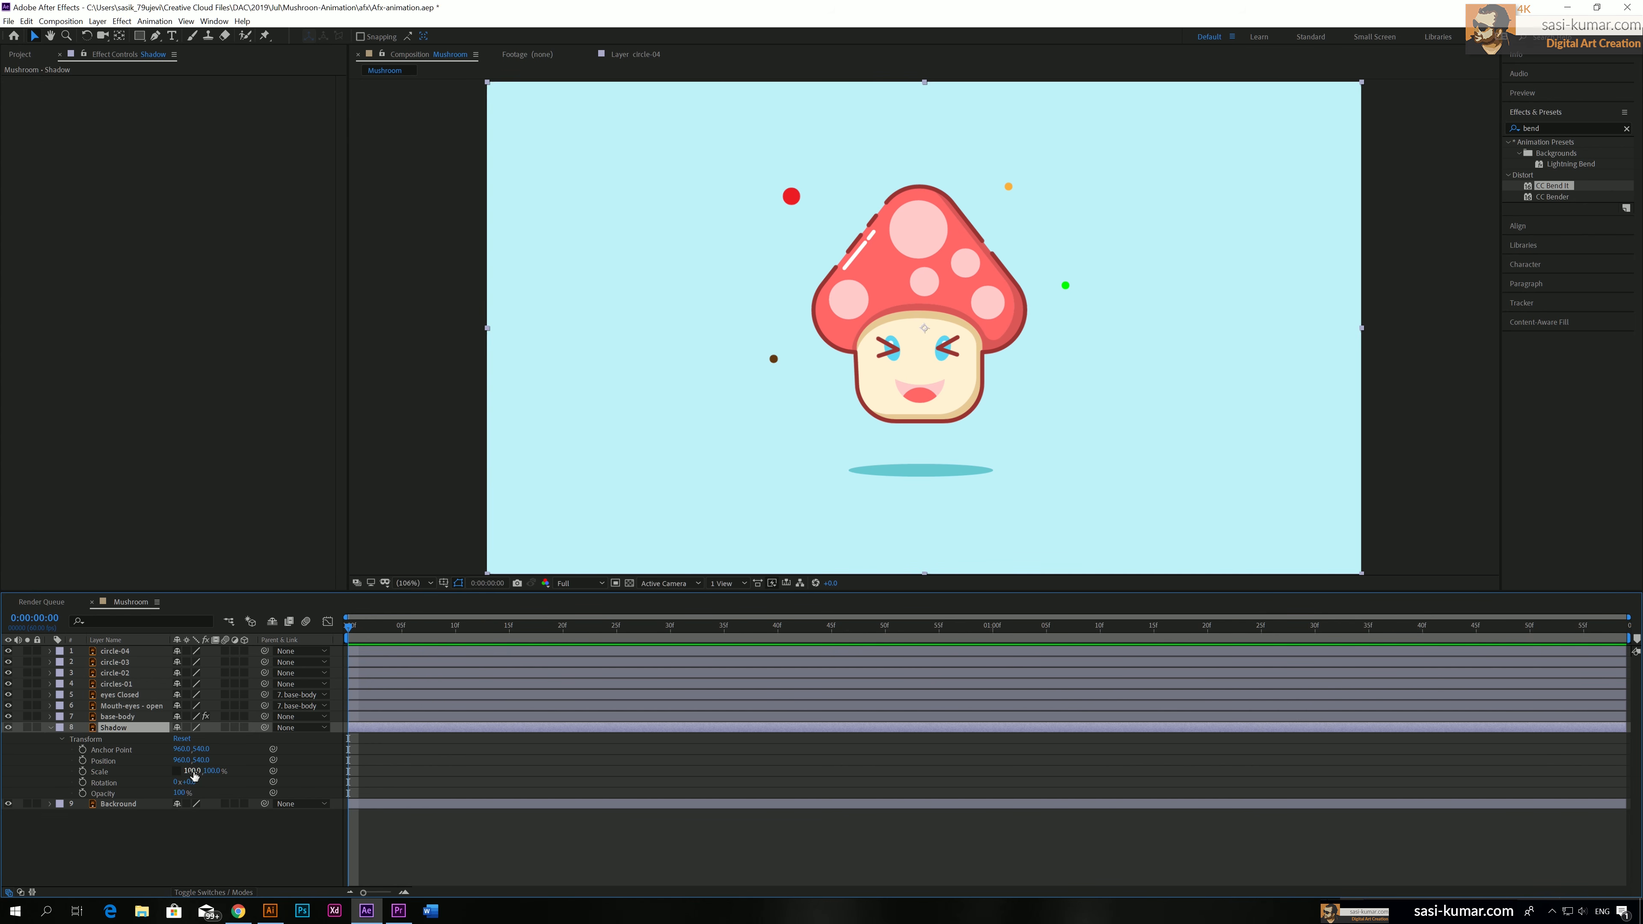
mouse_move(193, 771)
left_mouse_down()
mouse_move(224, 771)
mouse_move(167, 771)
mouse_move(223, 769)
mouse_move(192, 771)
left_mouse_up()
left_click_drag(190, 771, 220, 771)
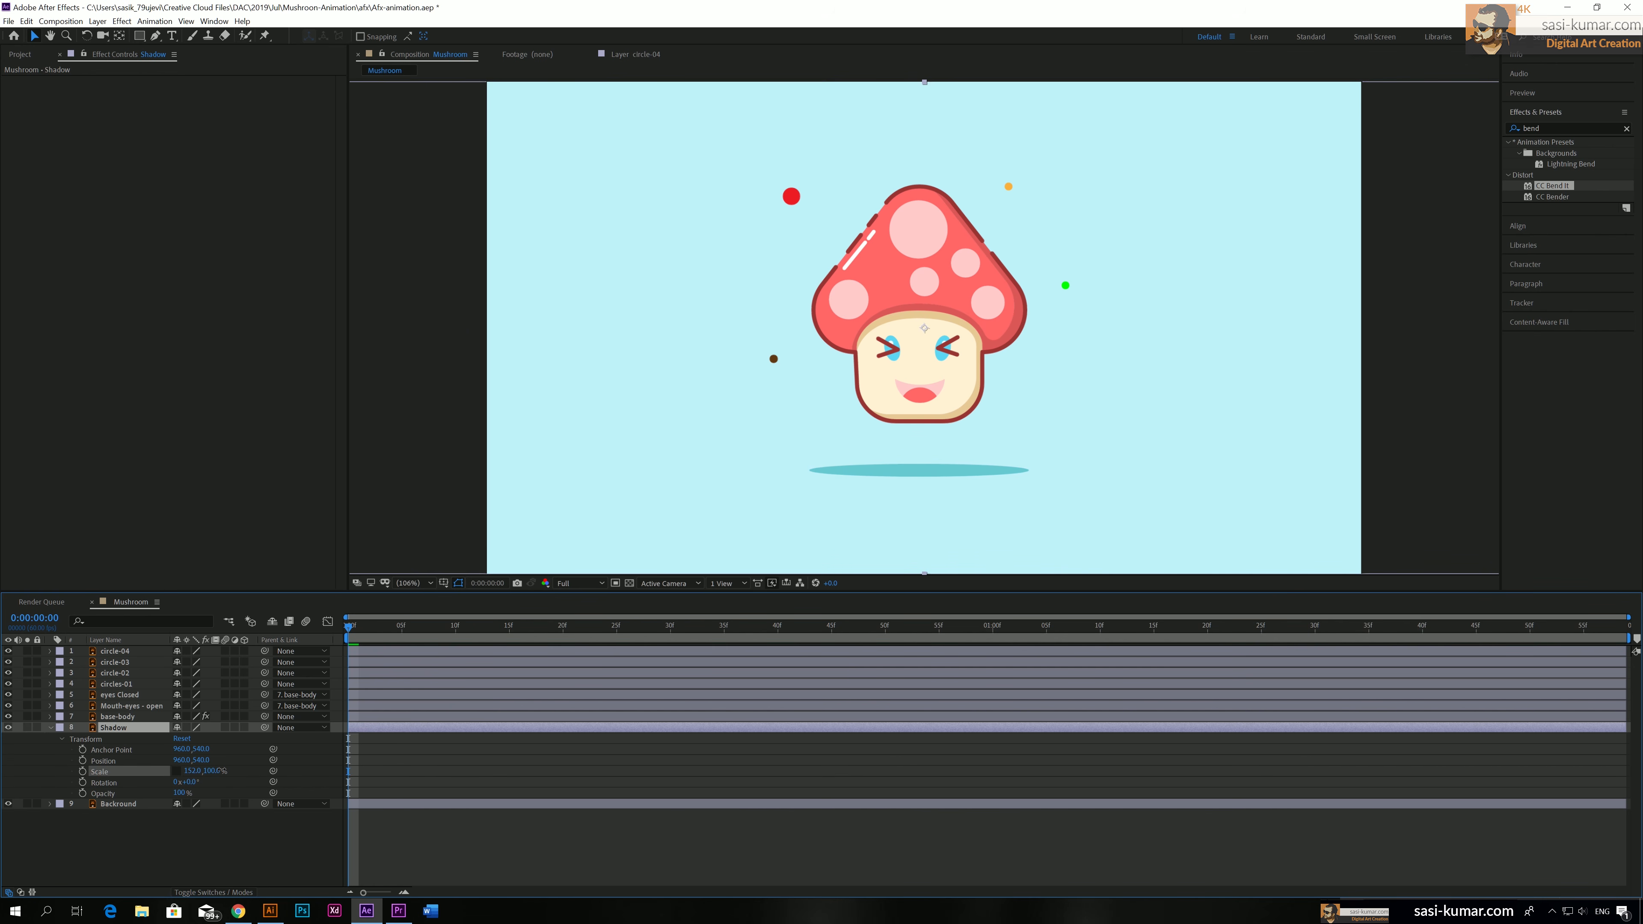
left_click(193, 771)
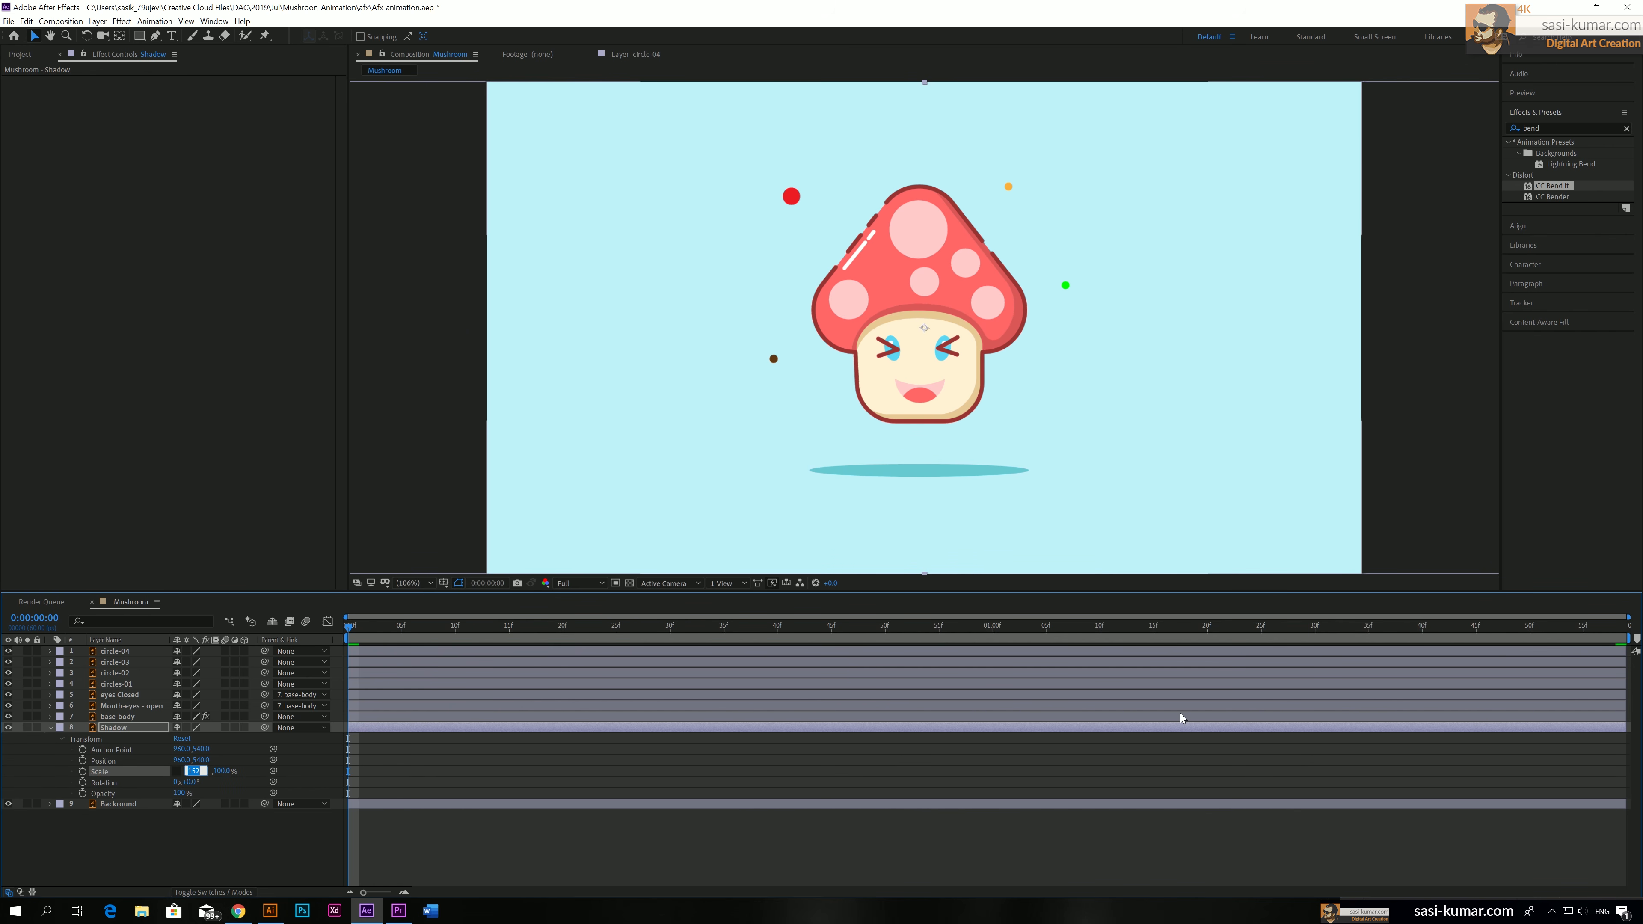
type("15")
key("Return")
left_click(83, 772)
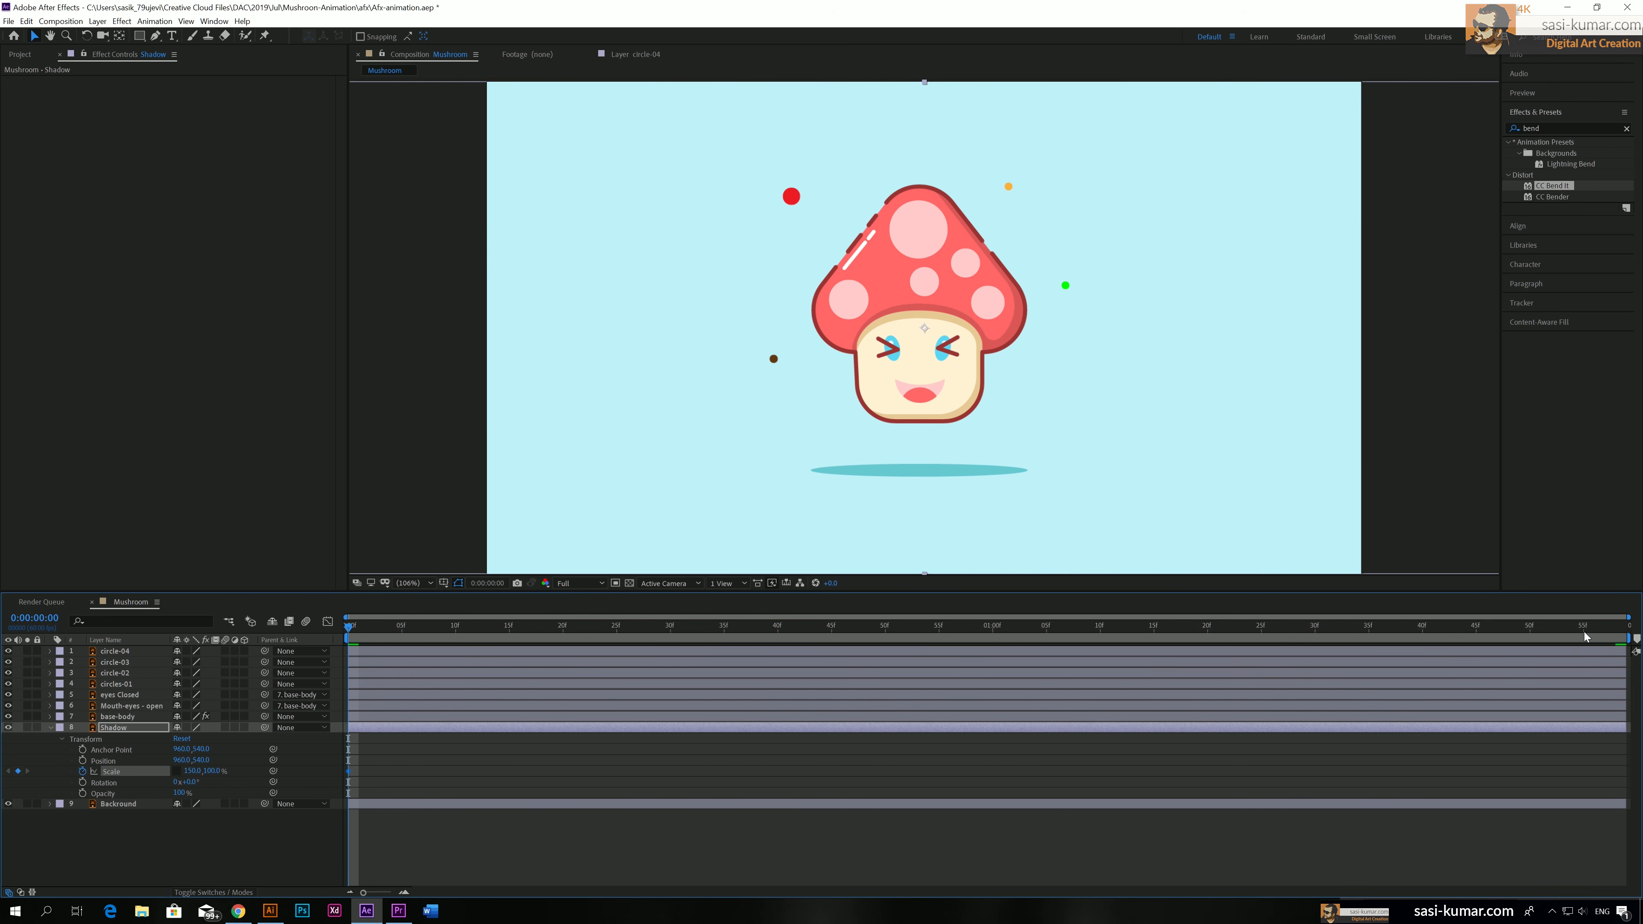
Keyframe the Shadow's current Scale at 0:00:01:58 and set its horizontal Scale to about 52% at 0:00:01:00
left_click(1617, 628)
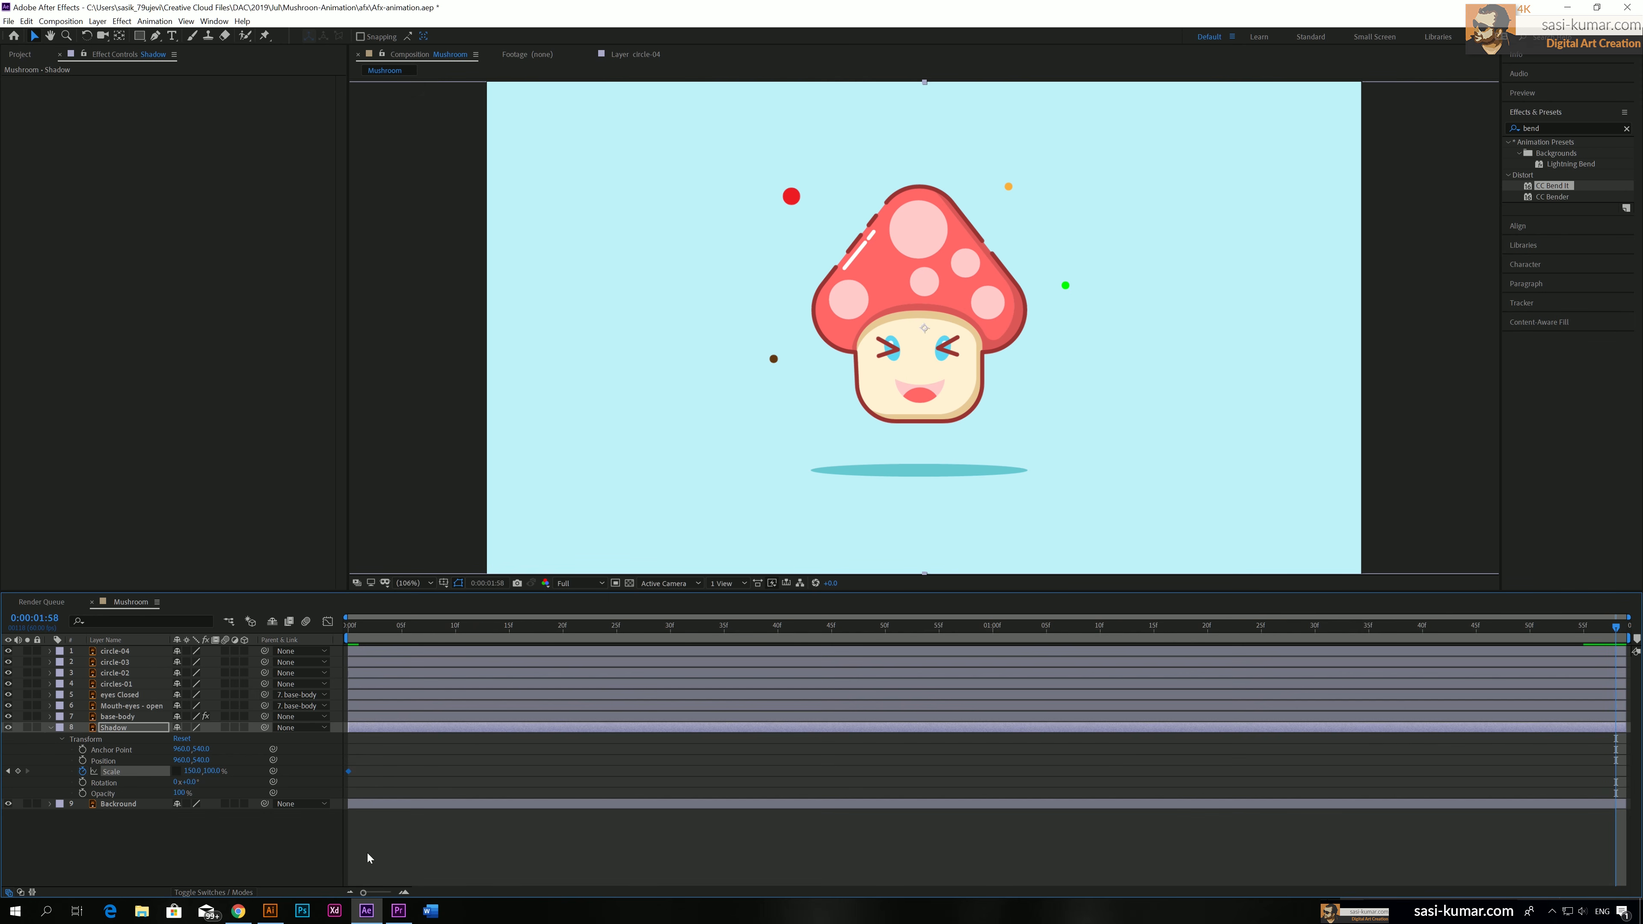
left_click(18, 772)
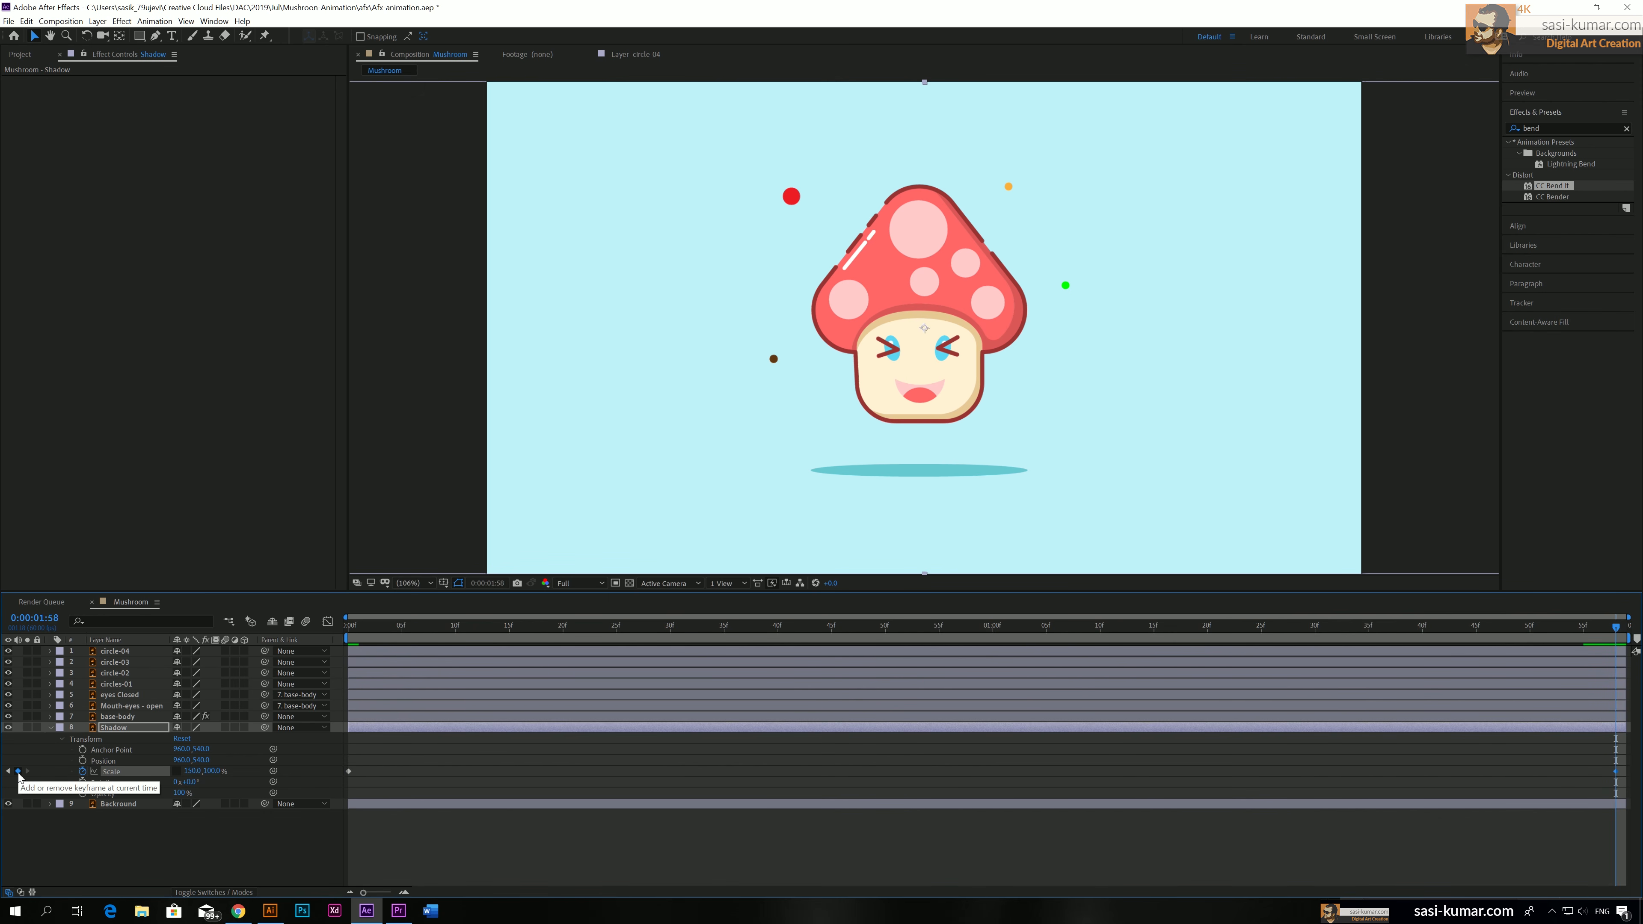
left_click_drag(969, 626, 993, 627)
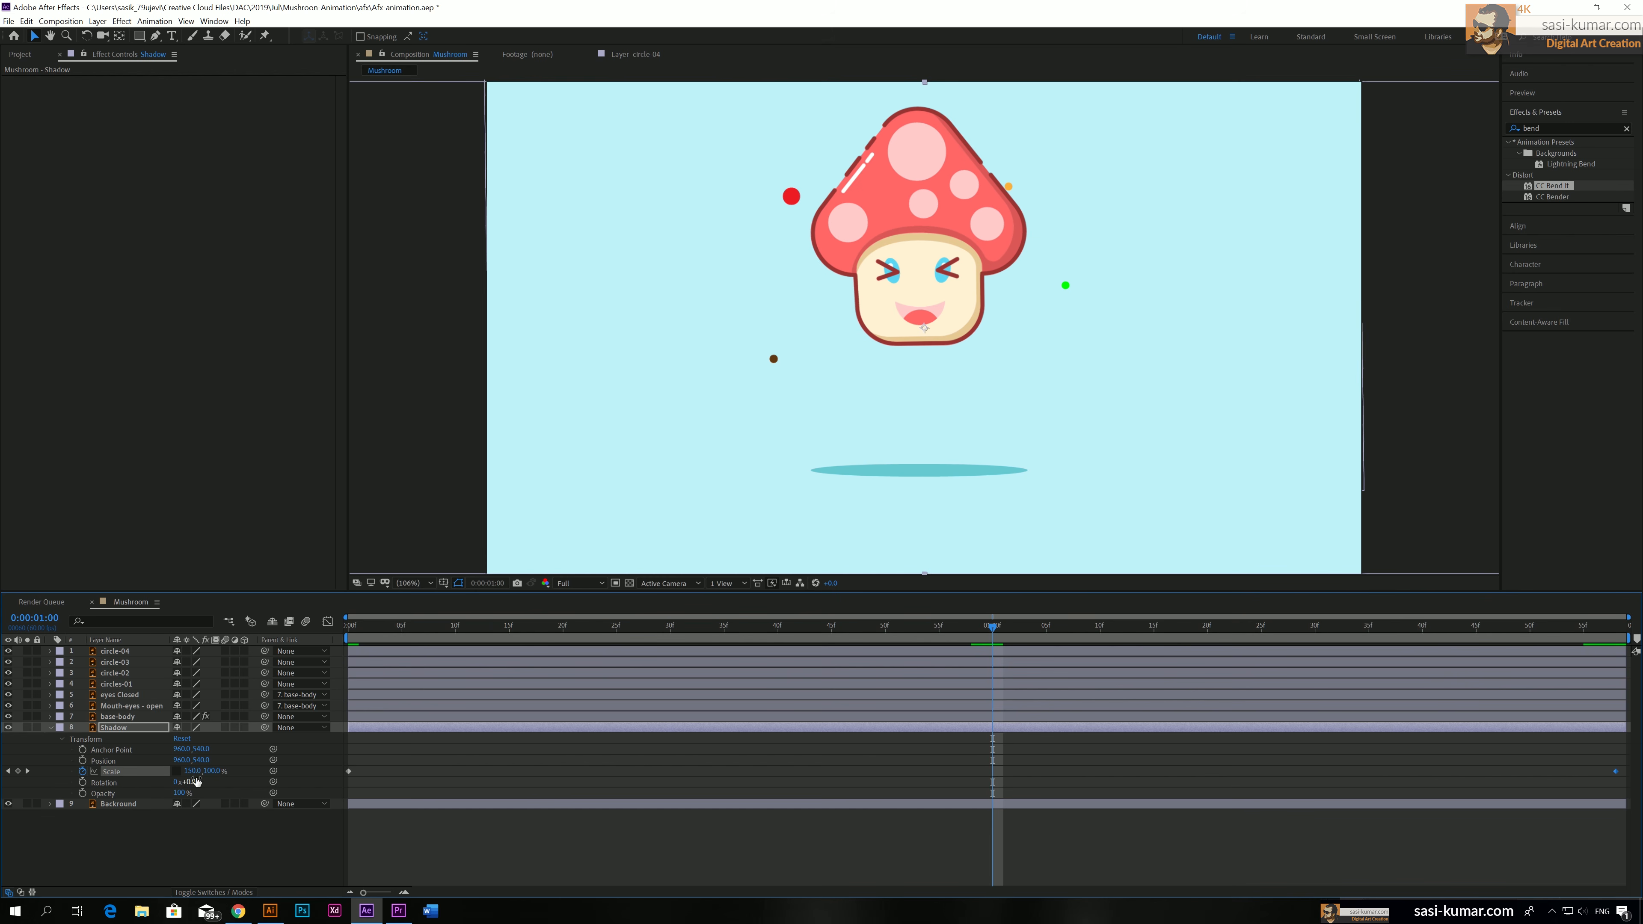
left_click_drag(195, 774, 123, 762)
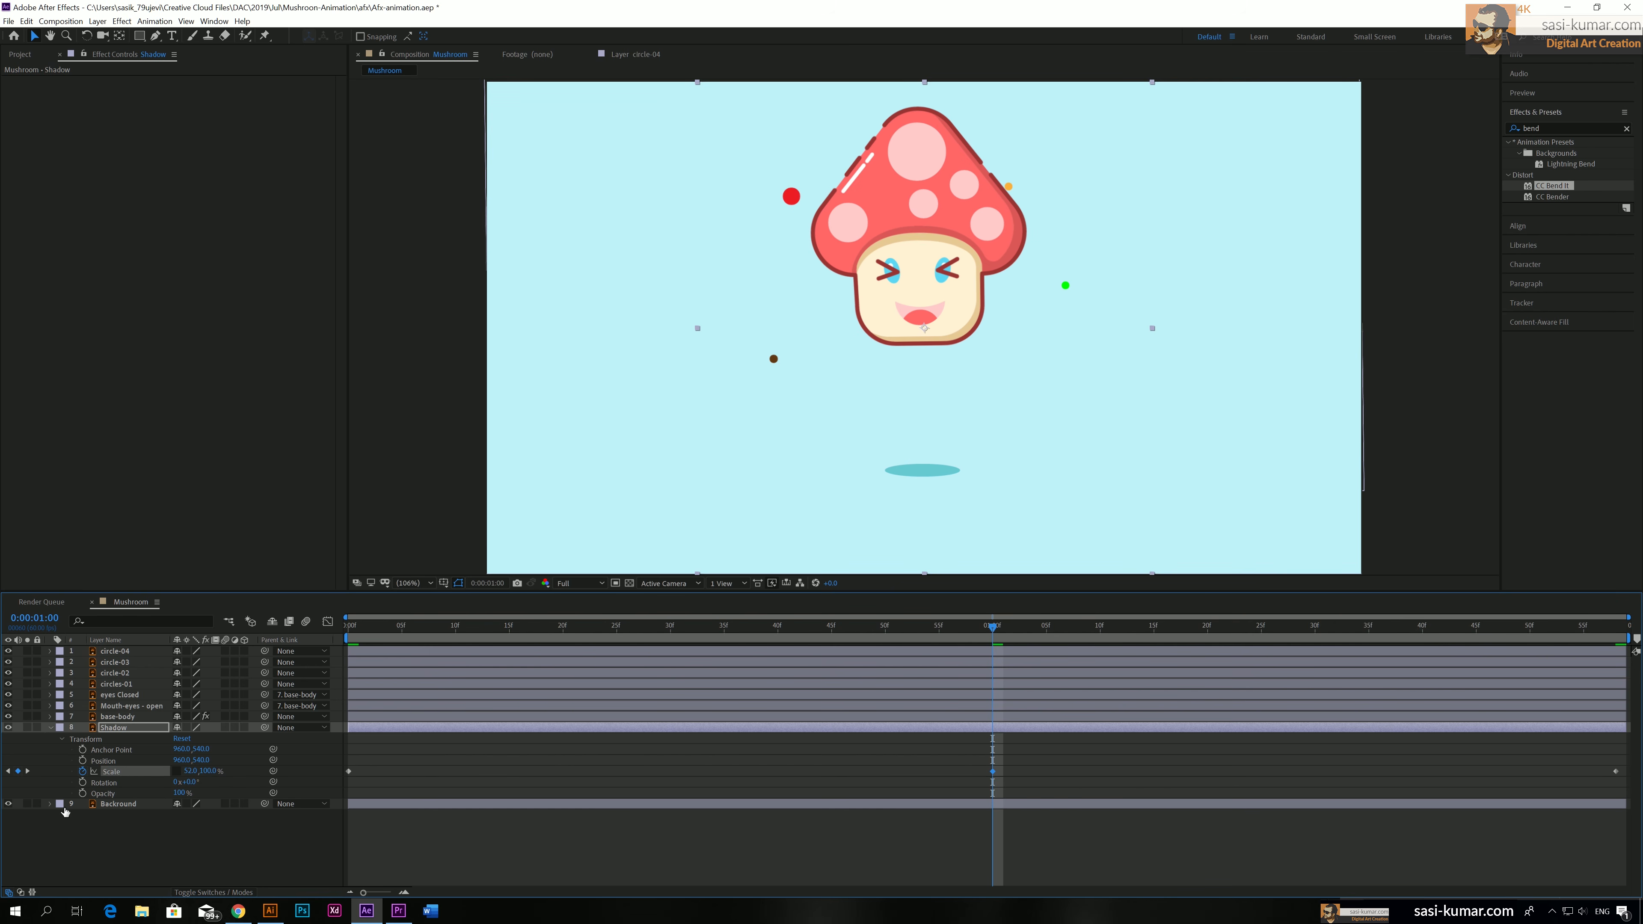
Keyframe the Shadow's Opacity at 100% at both 0:00:00:00 and 0:00:01:58
left_click(355, 627)
left_click_drag(354, 630, 337, 633)
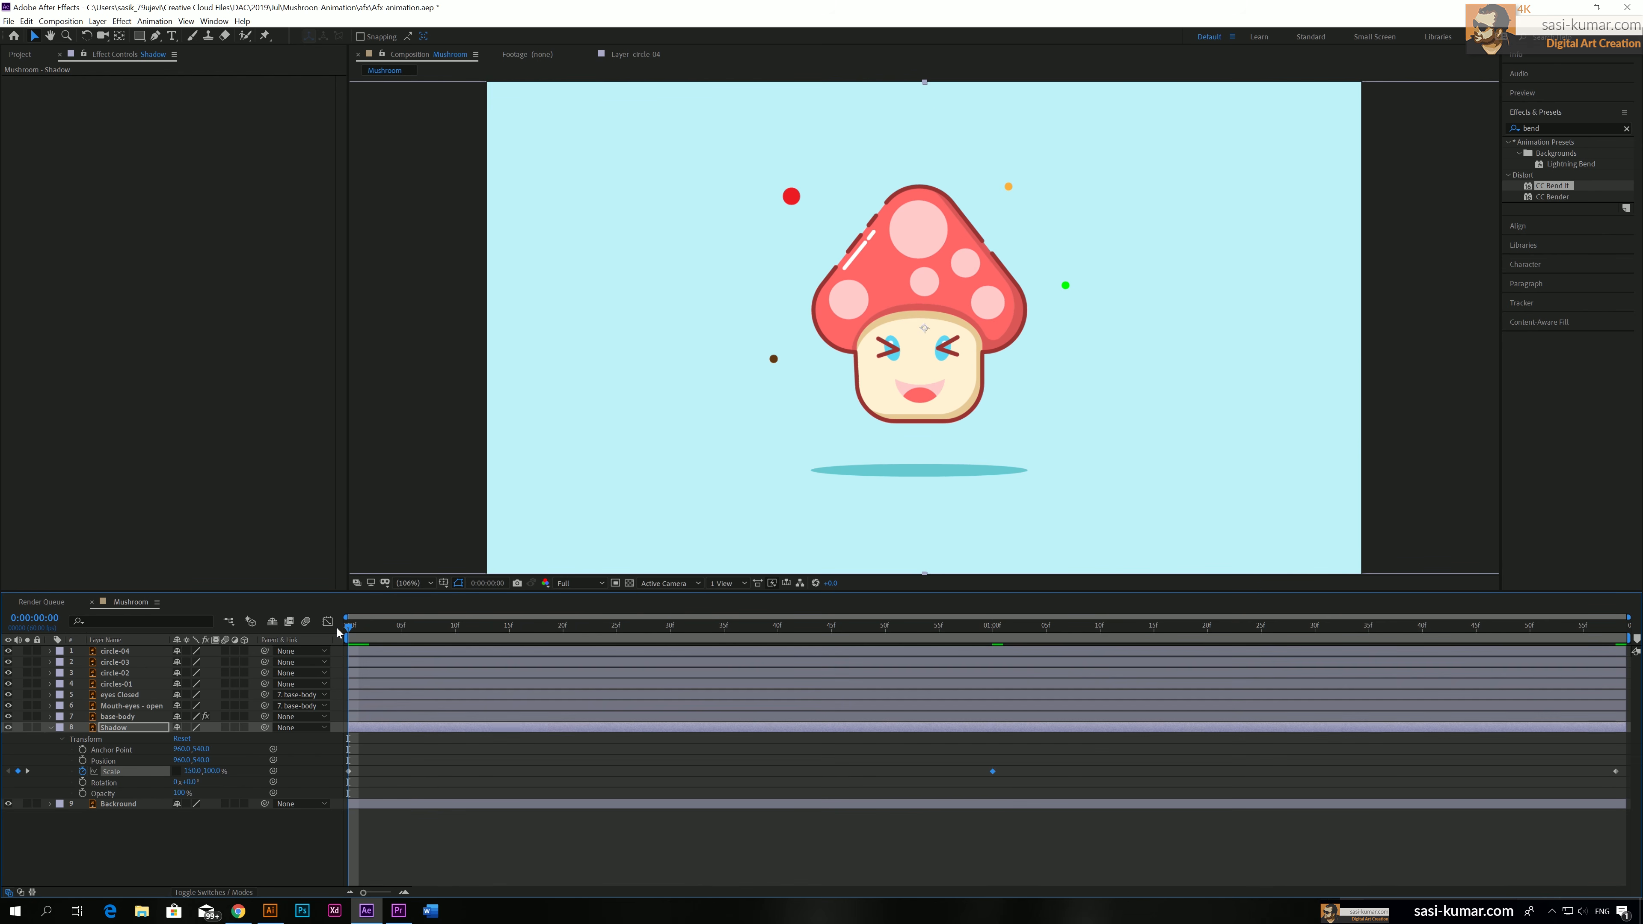
left_click(83, 794)
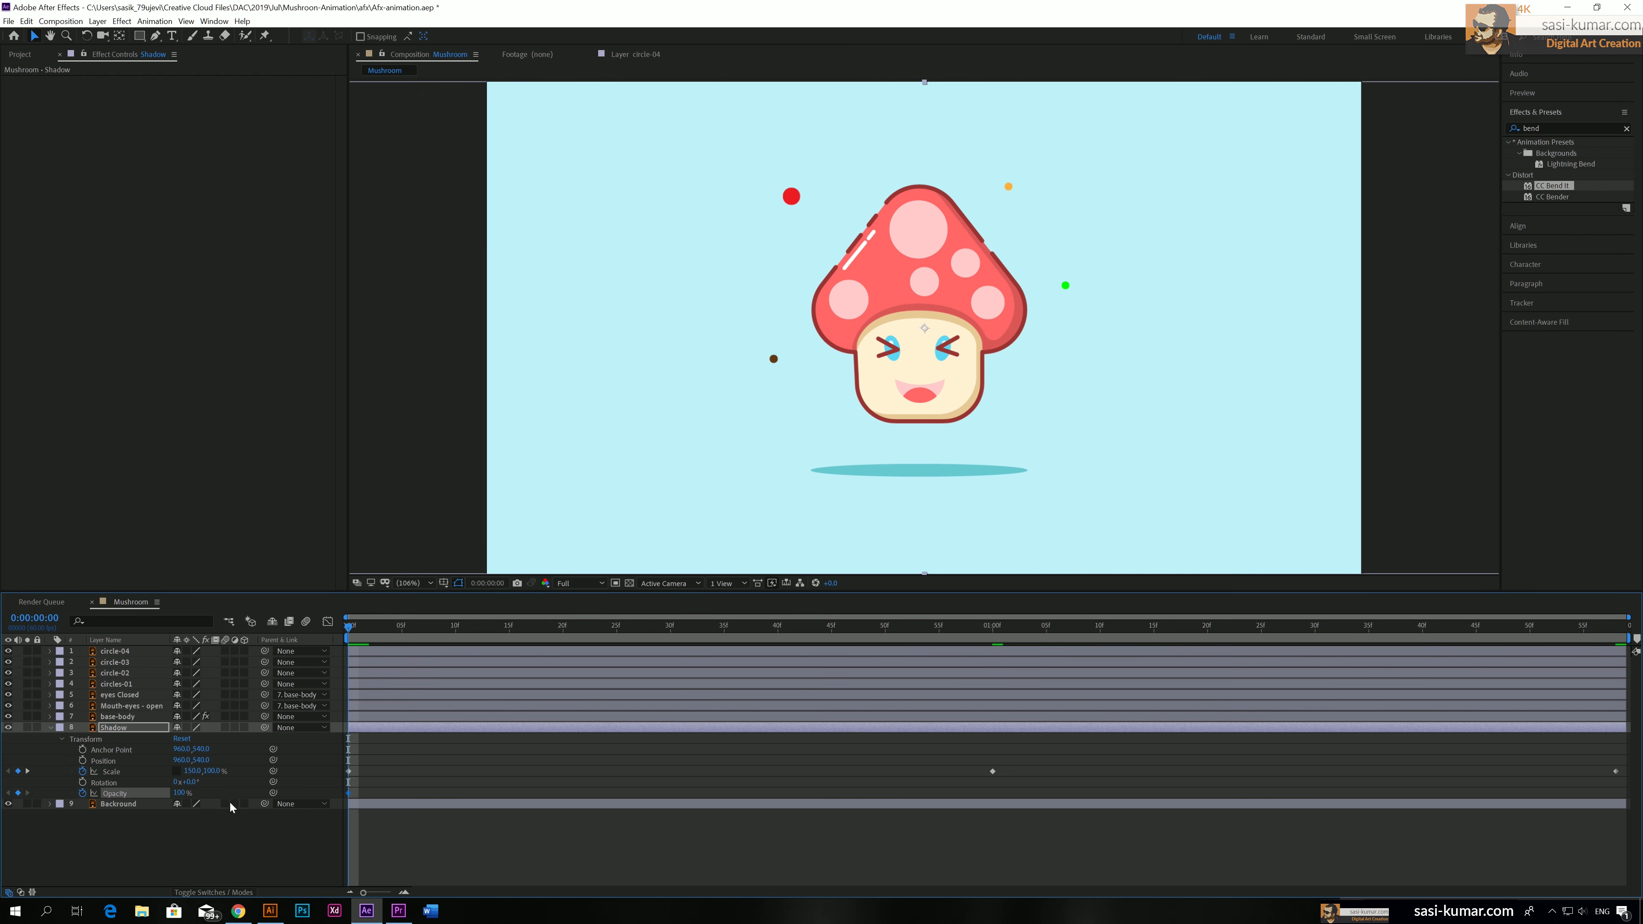
left_click_drag(381, 633, 1616, 627)
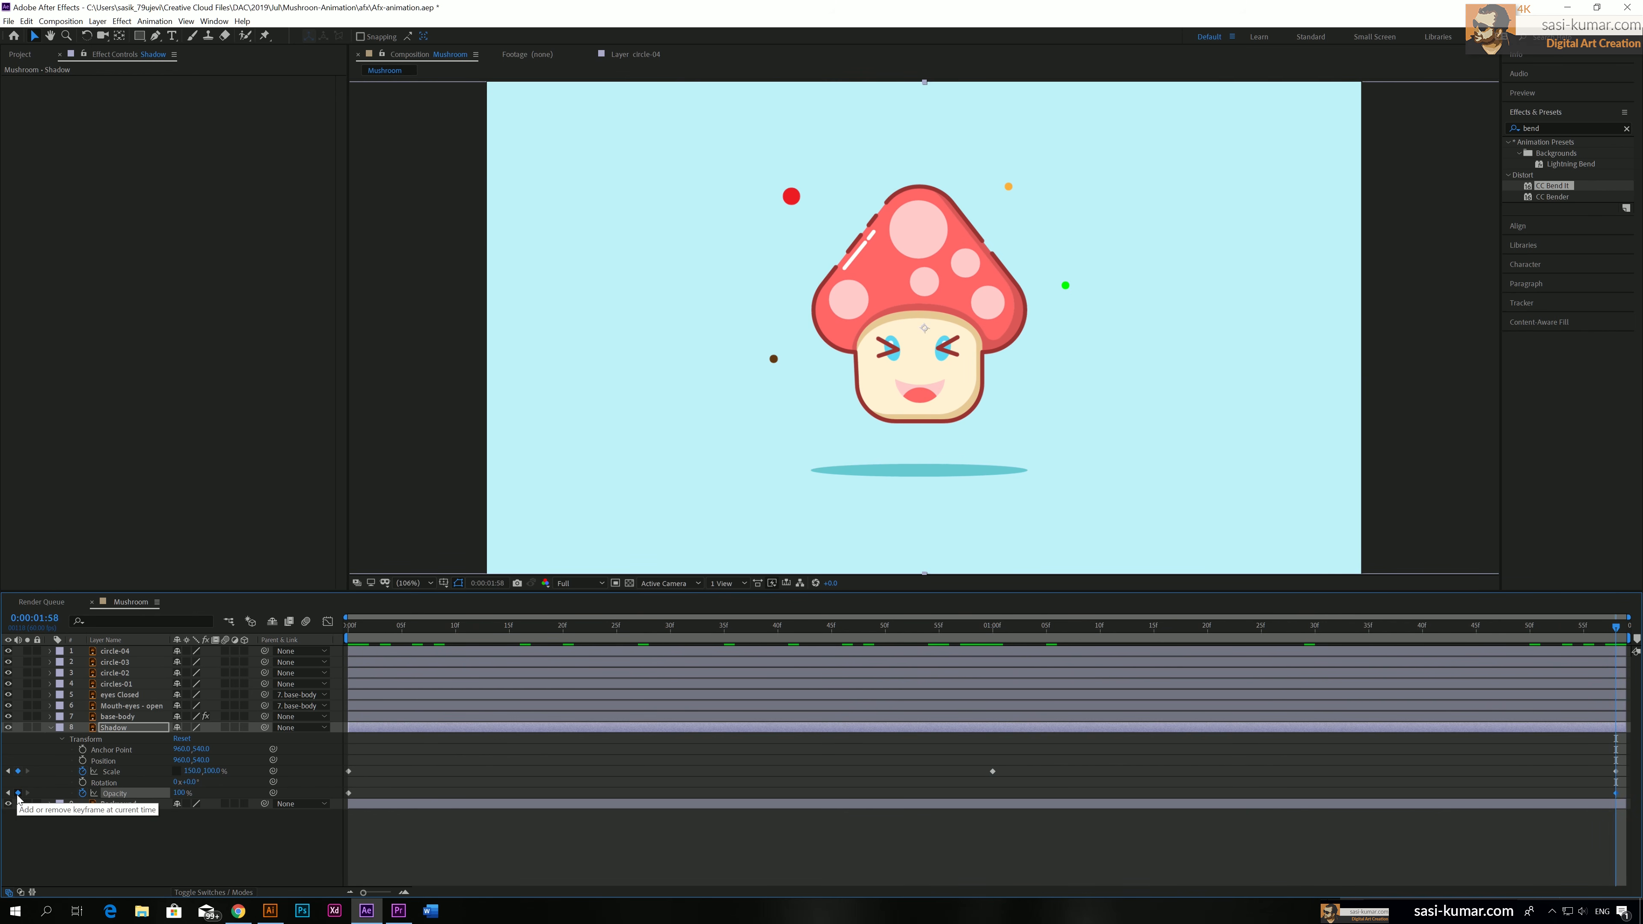
Set the Shadow's Opacity to 25% at 0:00:01:00 and preview the animation from the start
left_click(992, 627)
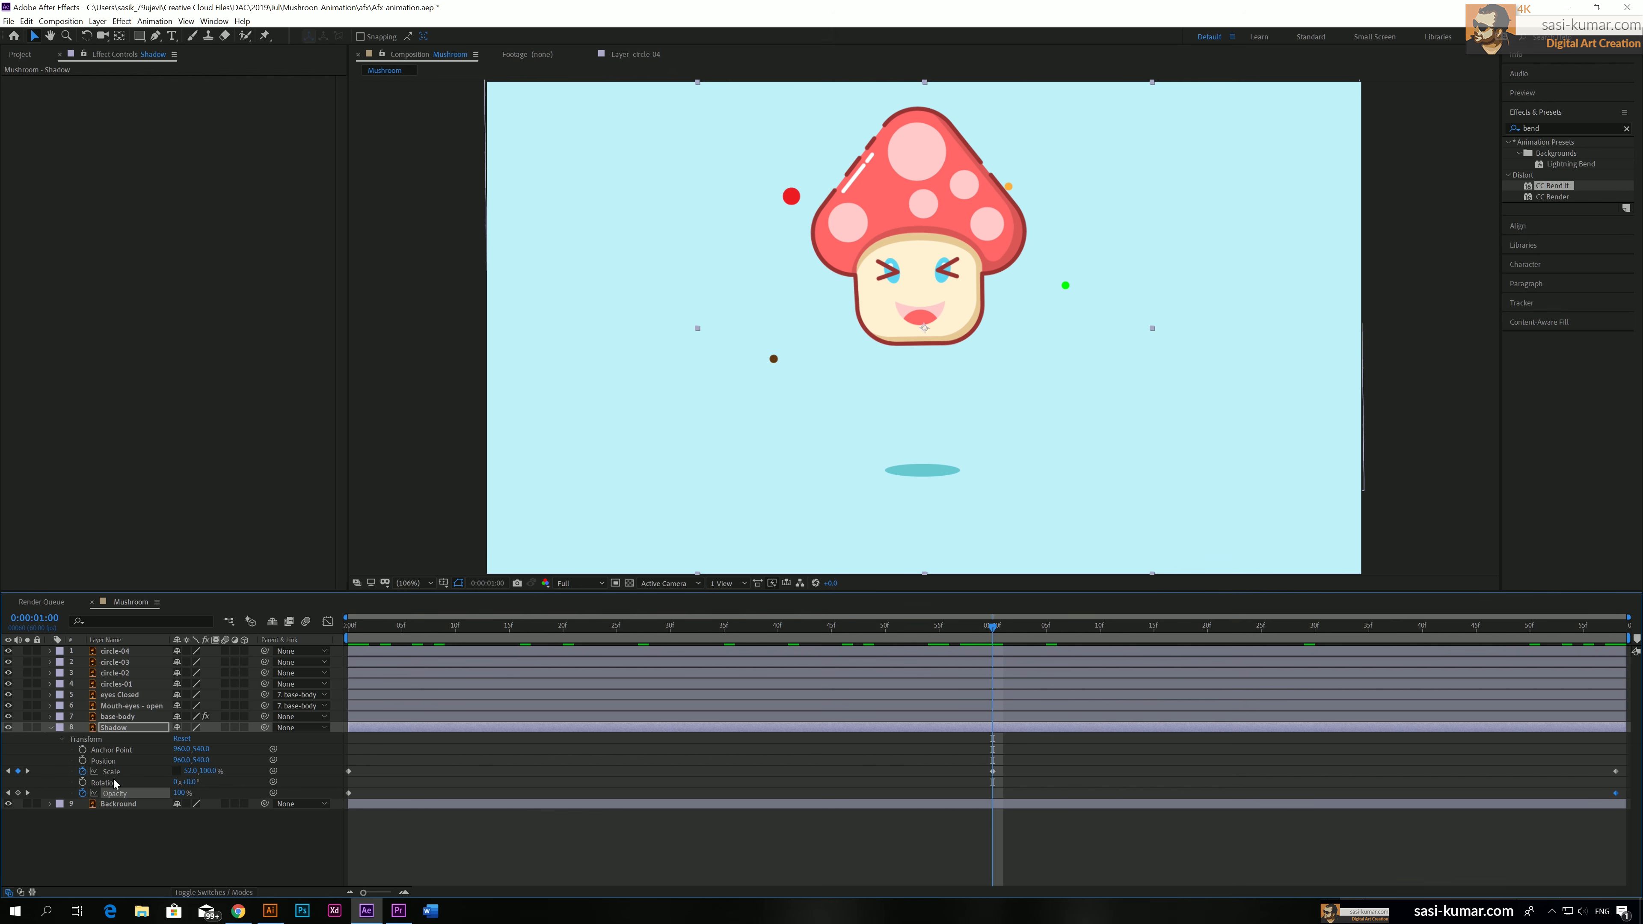
left_click_drag(179, 793, 114, 795)
left_click(177, 793)
type("25")
key("Return")
key("Home")
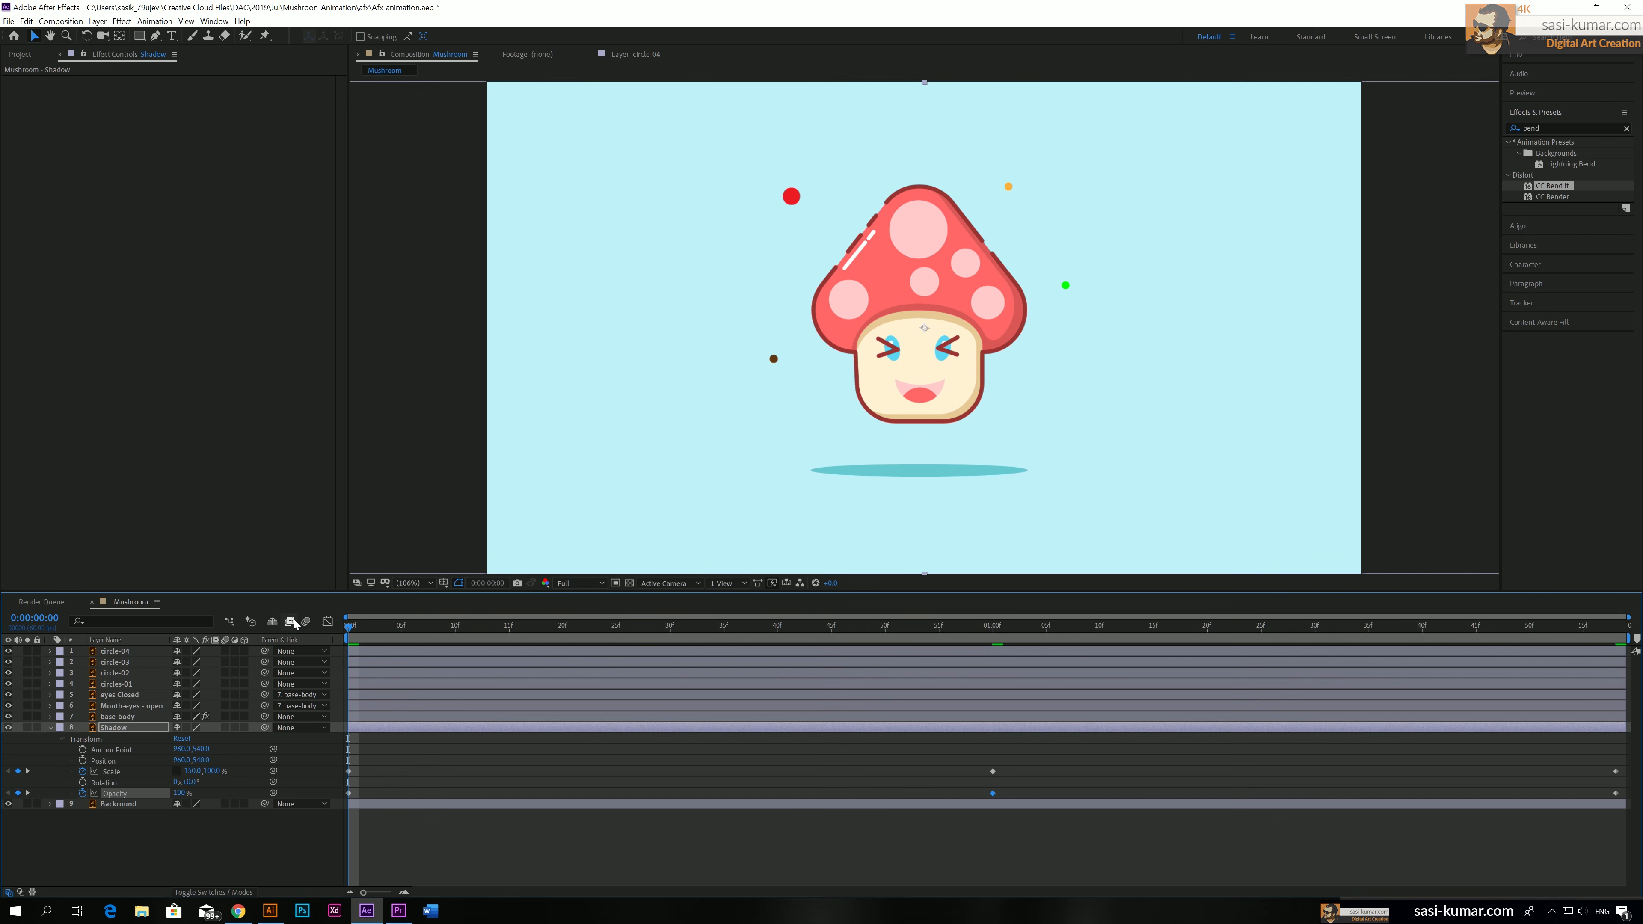
key("space")
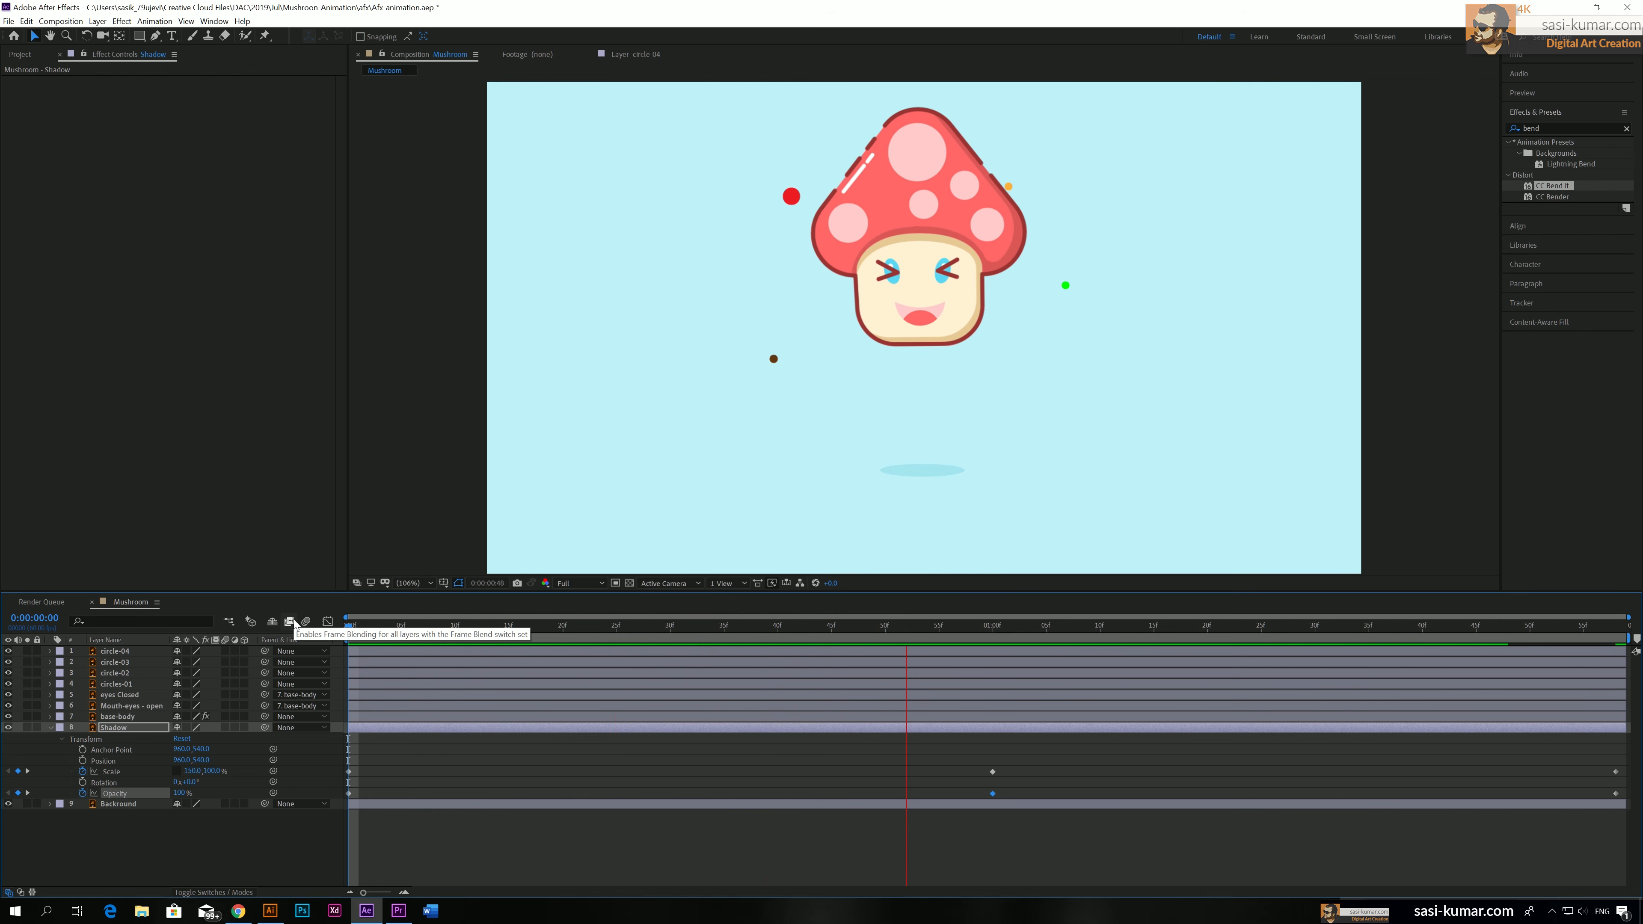
key("space")
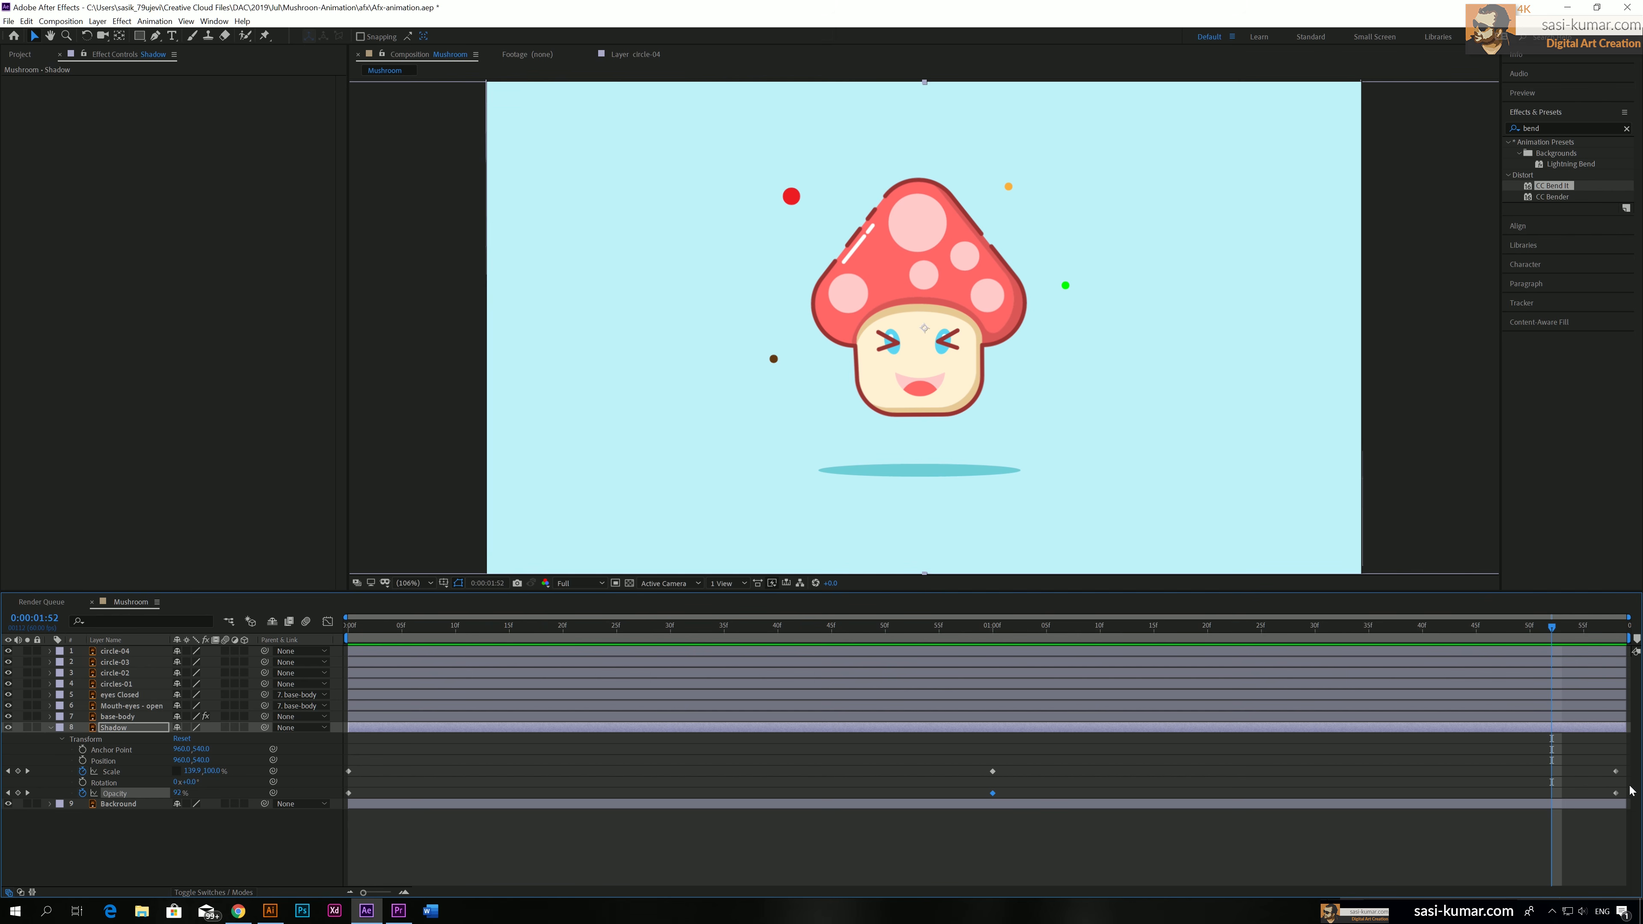
Apply Easy Ease to all the Shadow's Scale and Opacity keyframes and preview the motion from the start
left_click_drag(1619, 762, 302, 803)
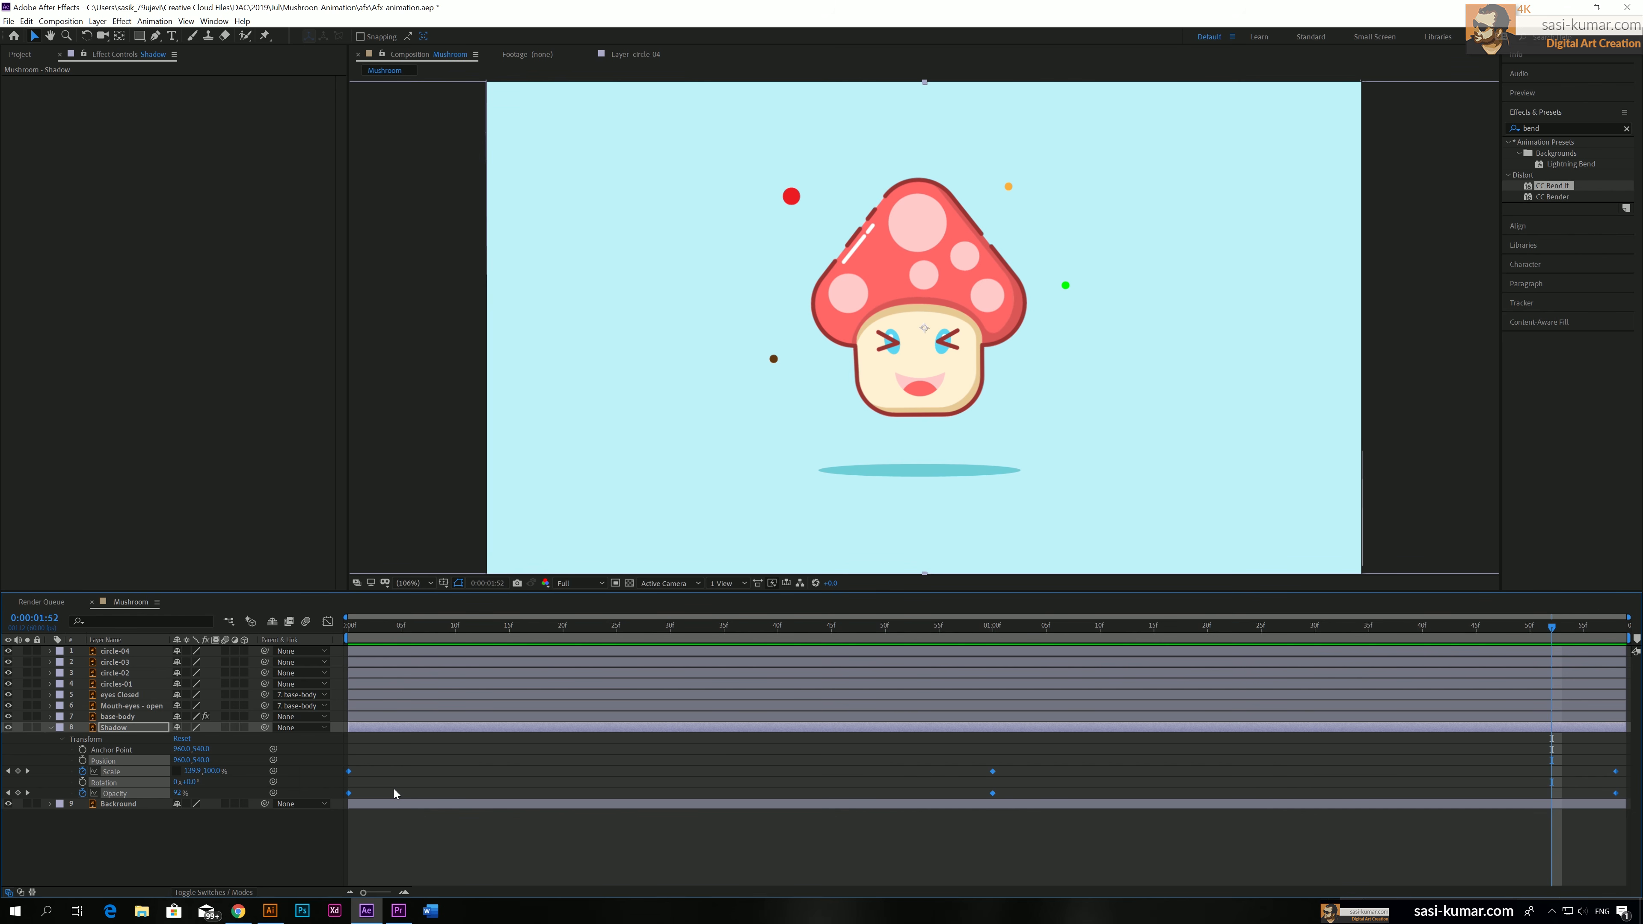
key("F9")
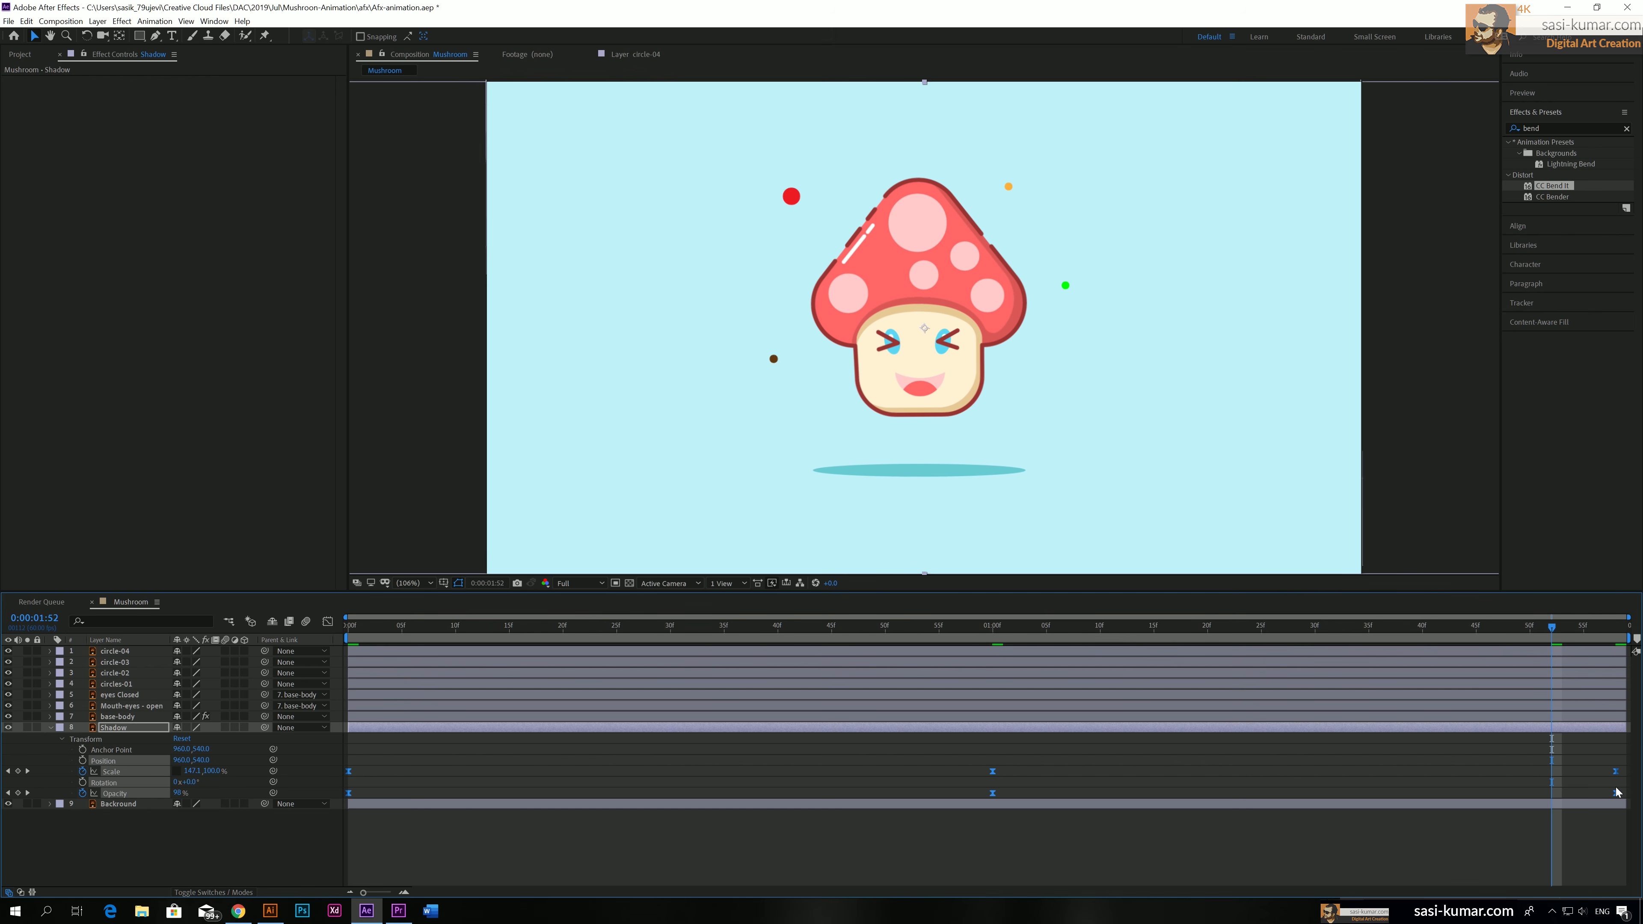
left_click_drag(386, 626, 331, 623)
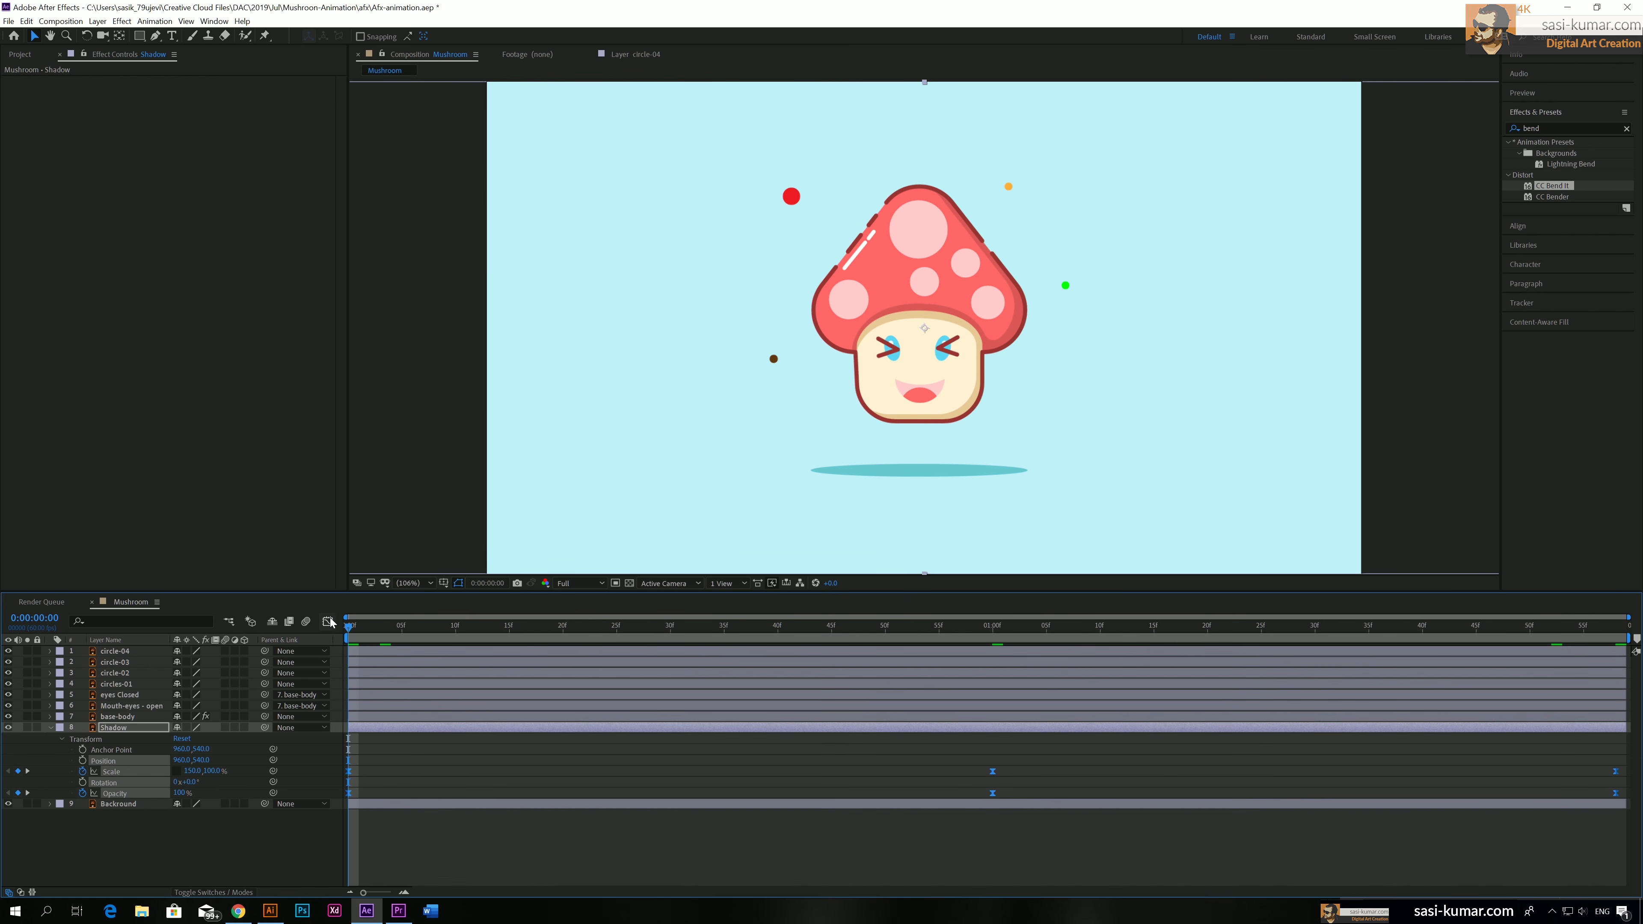
key("space")
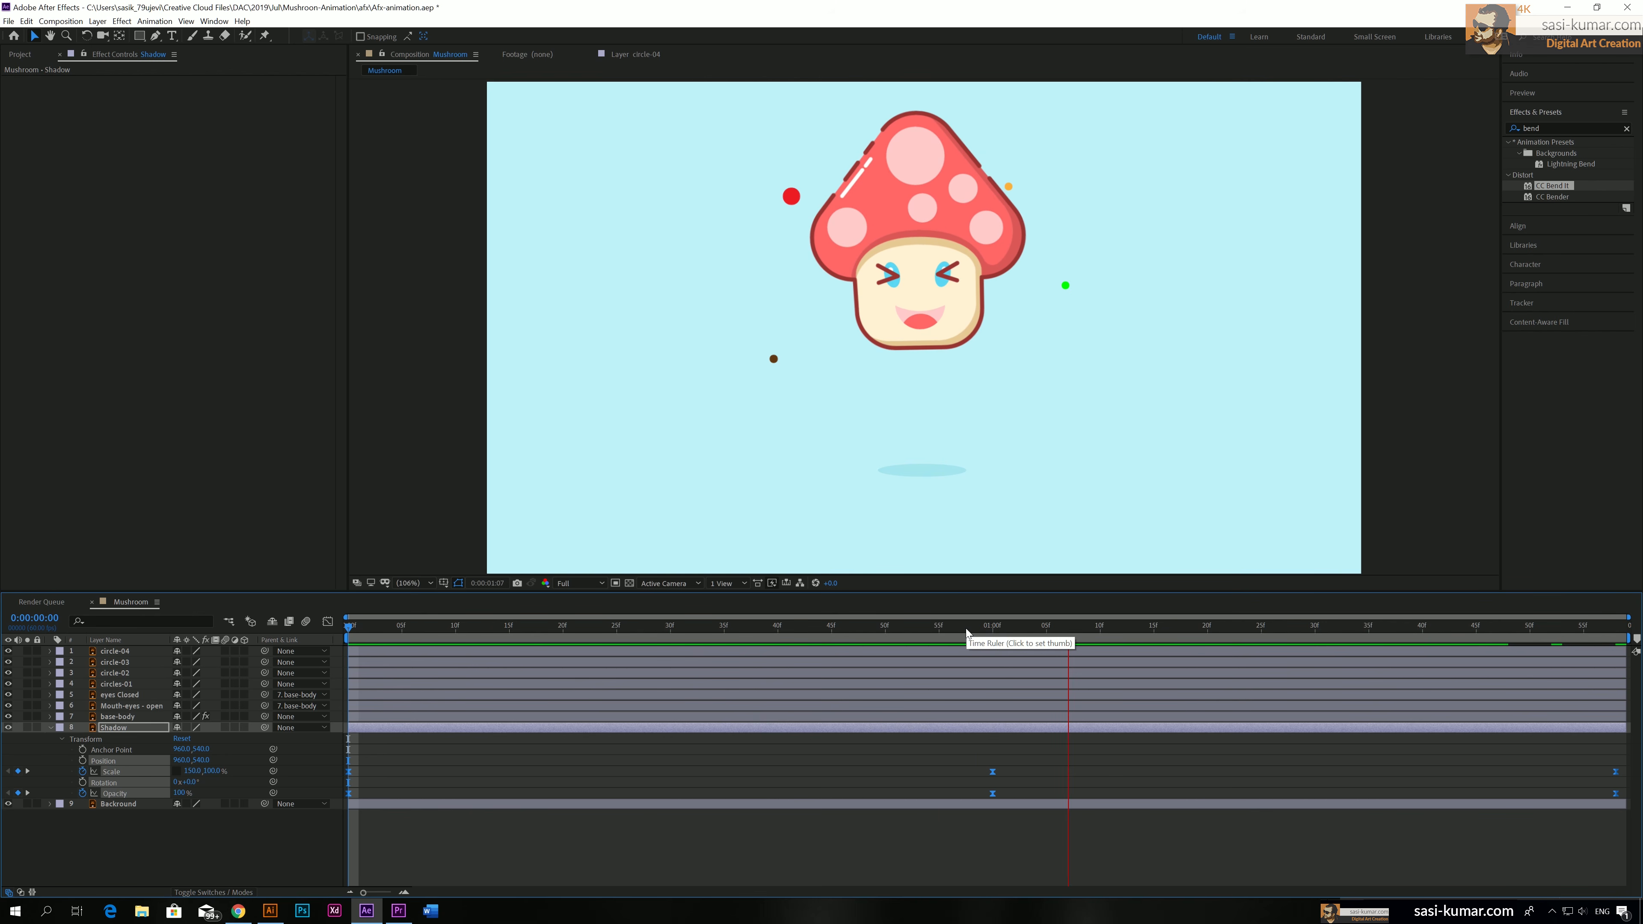
Set the Shadow's horizontal Scale to 80% at 0:00:01:00 and 100% at the first and last keyframes, and preview the animation
left_click_drag(971, 627, 995, 625)
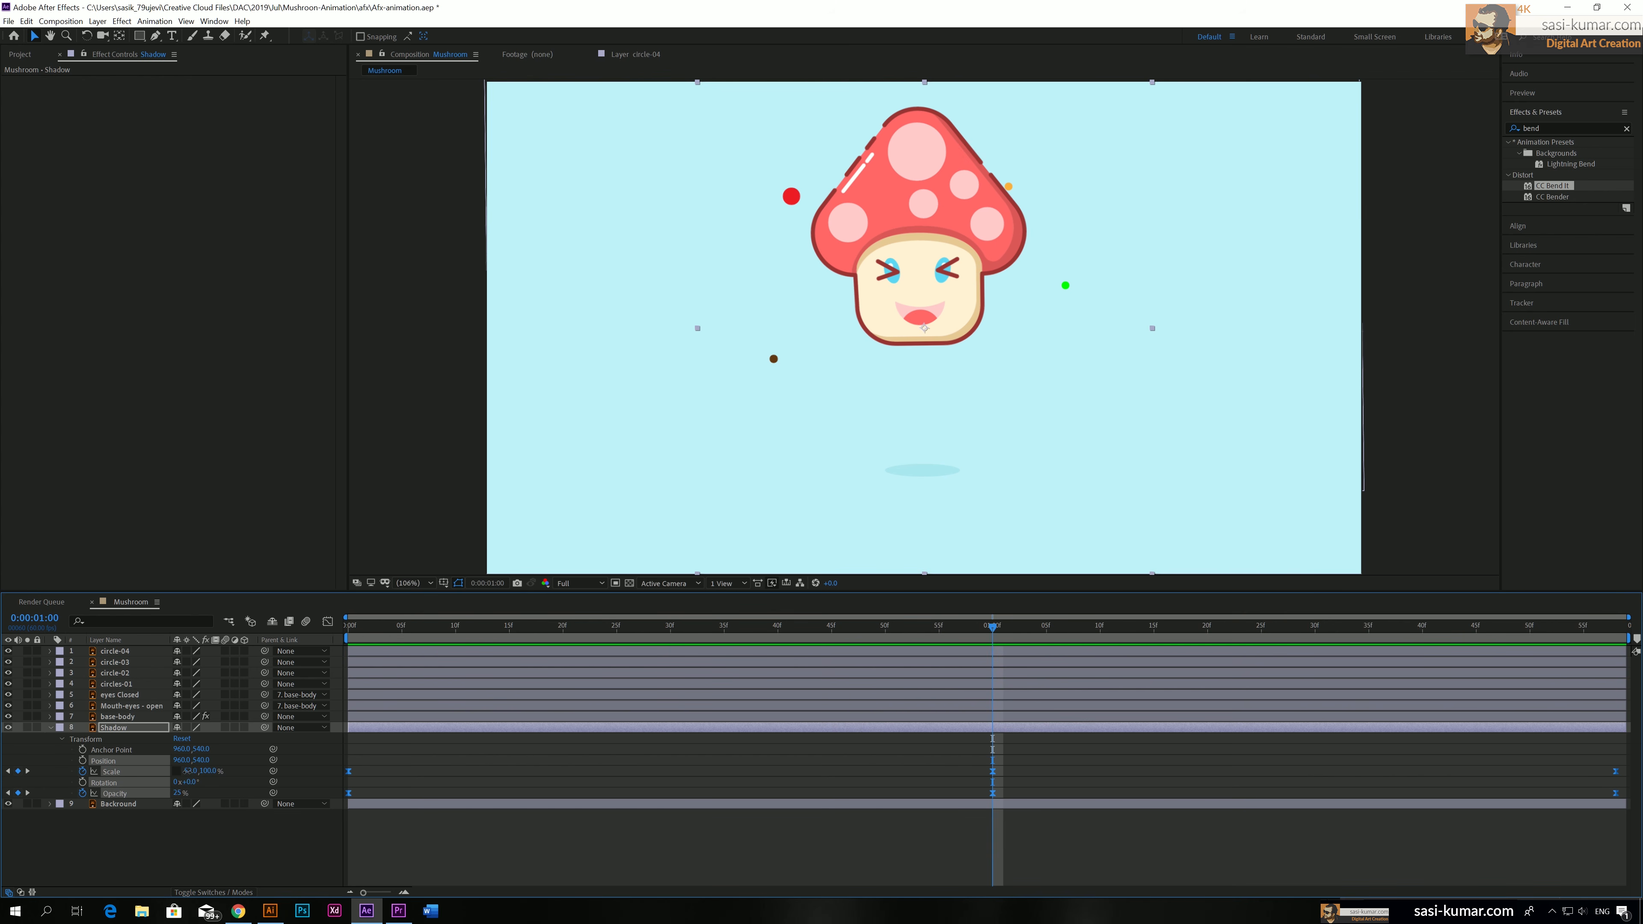
left_click_drag(191, 771, 218, 763)
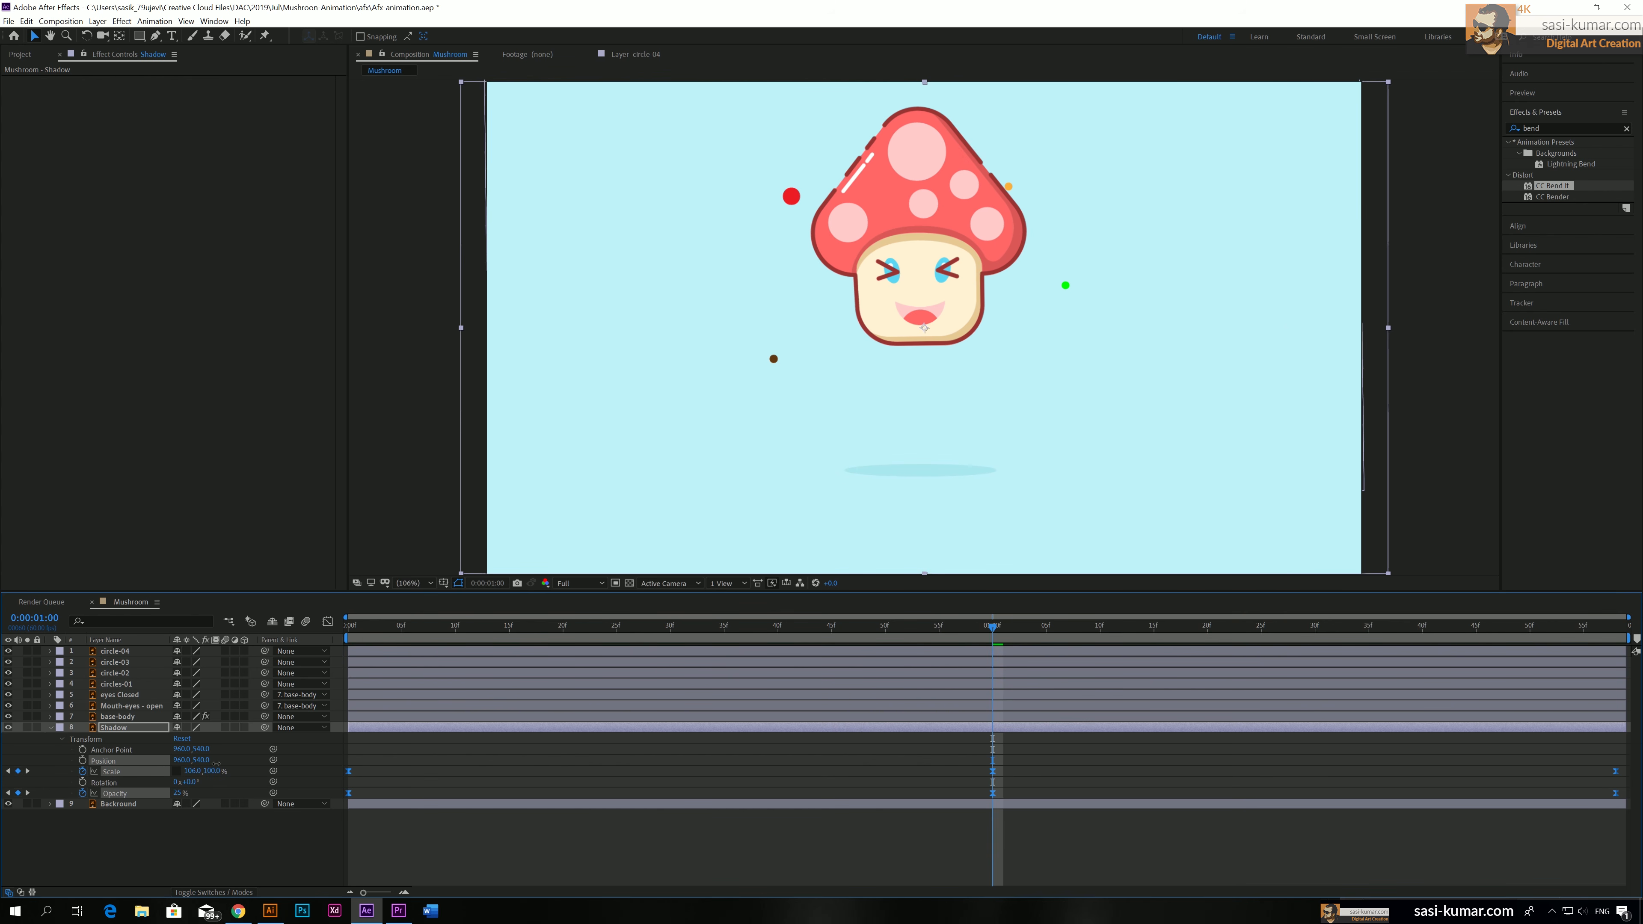
left_click(192, 771)
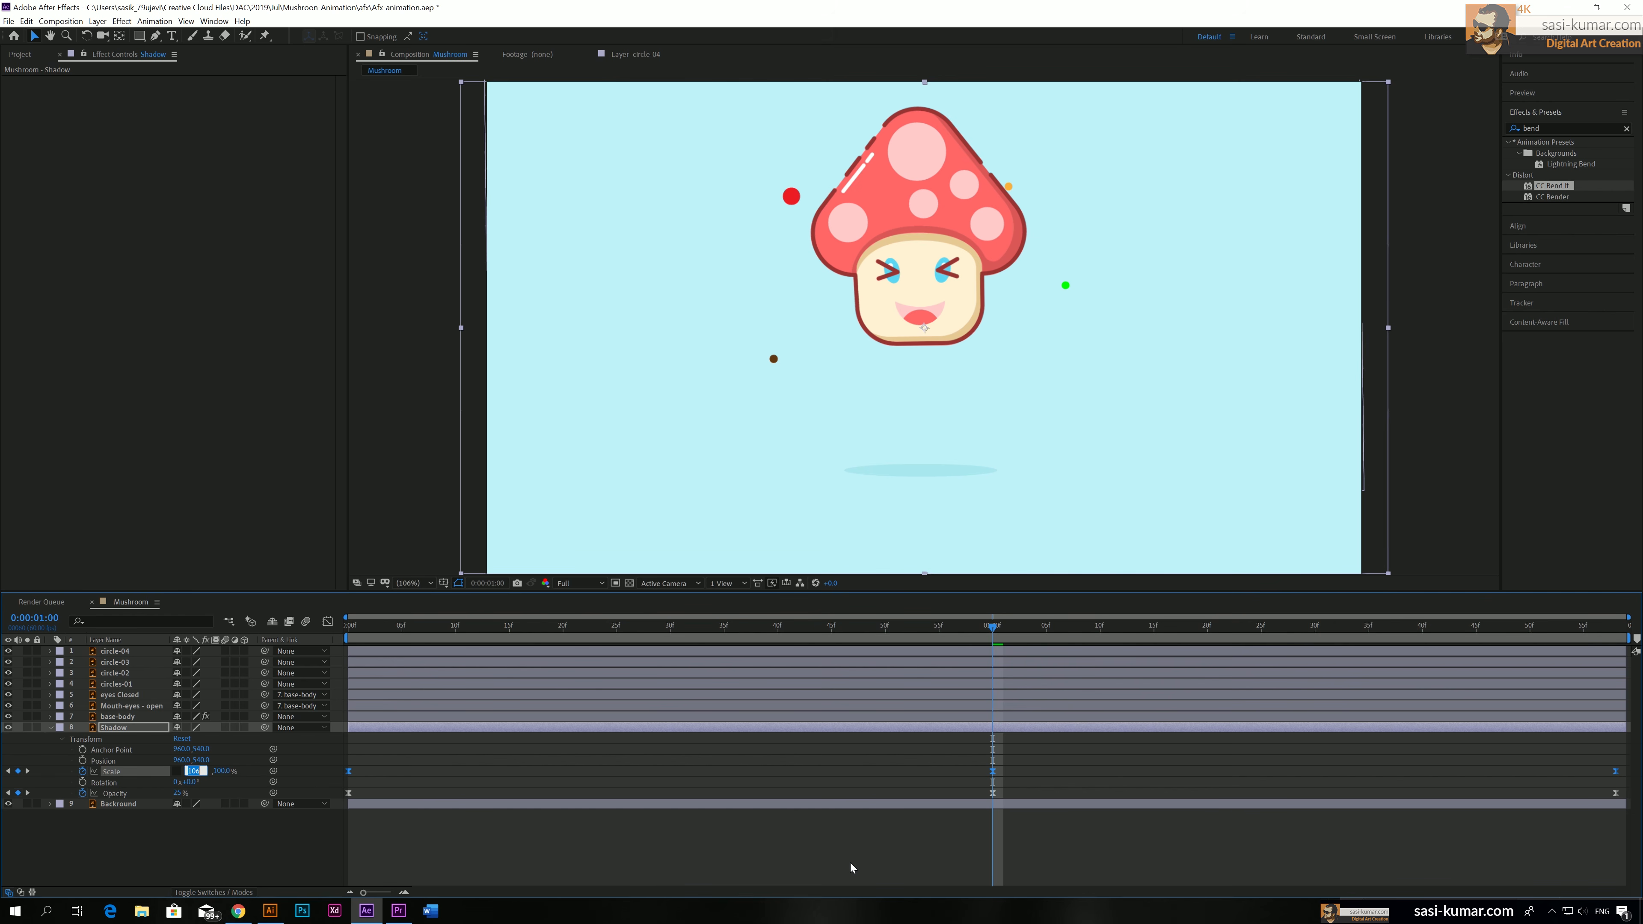
type("80")
key("Return")
key("Home")
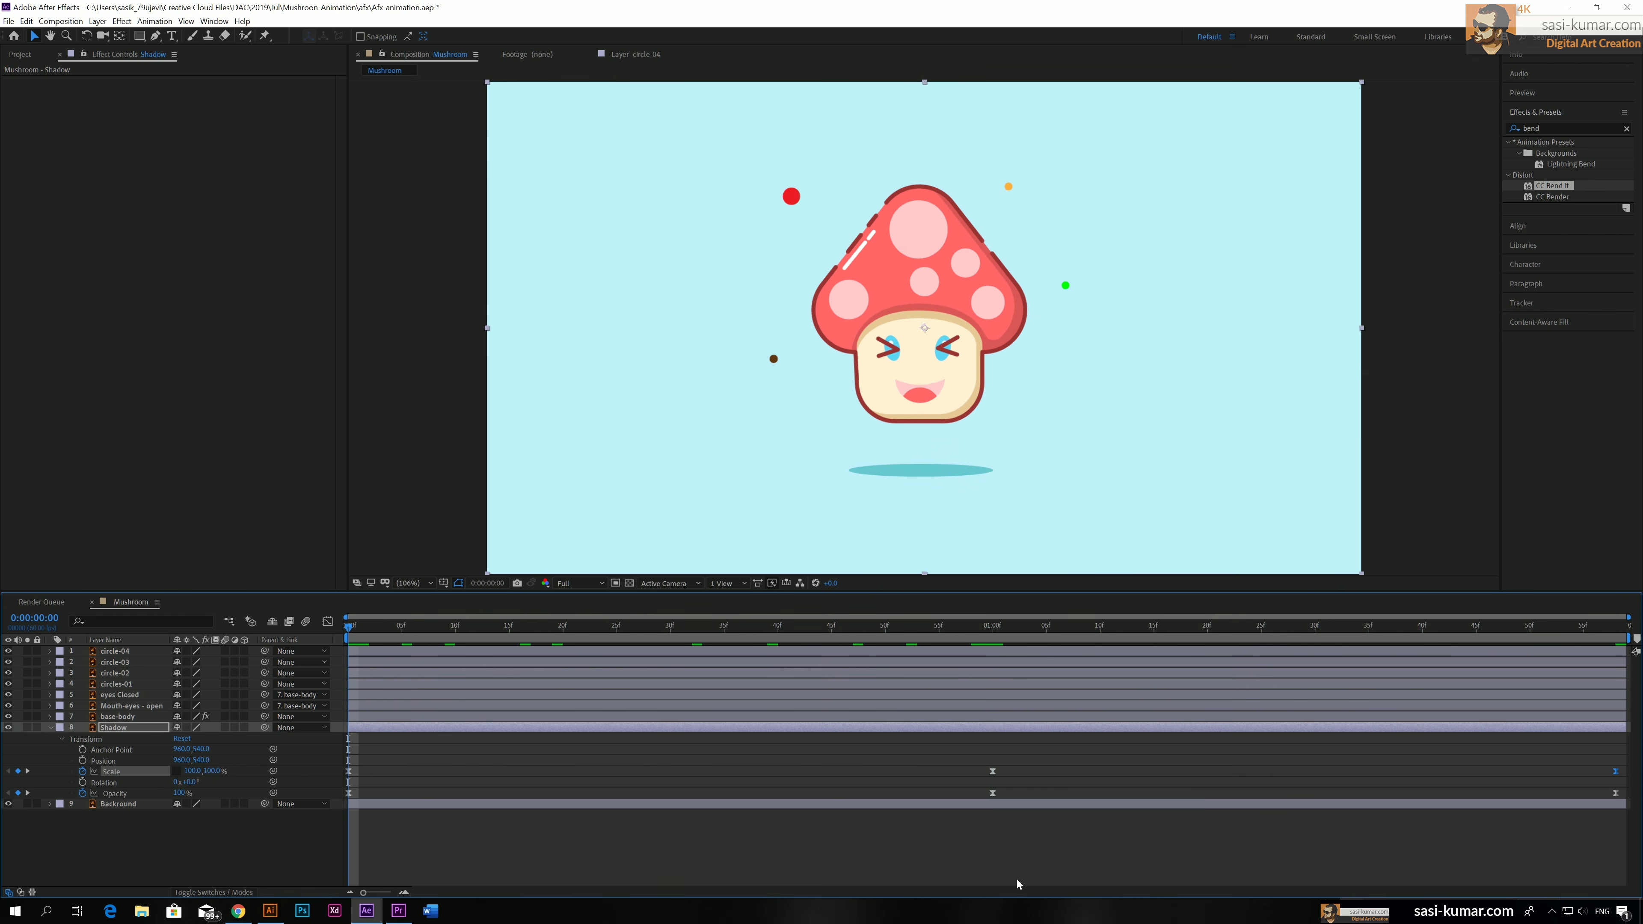
left_click_drag(1000, 630, 35, 610)
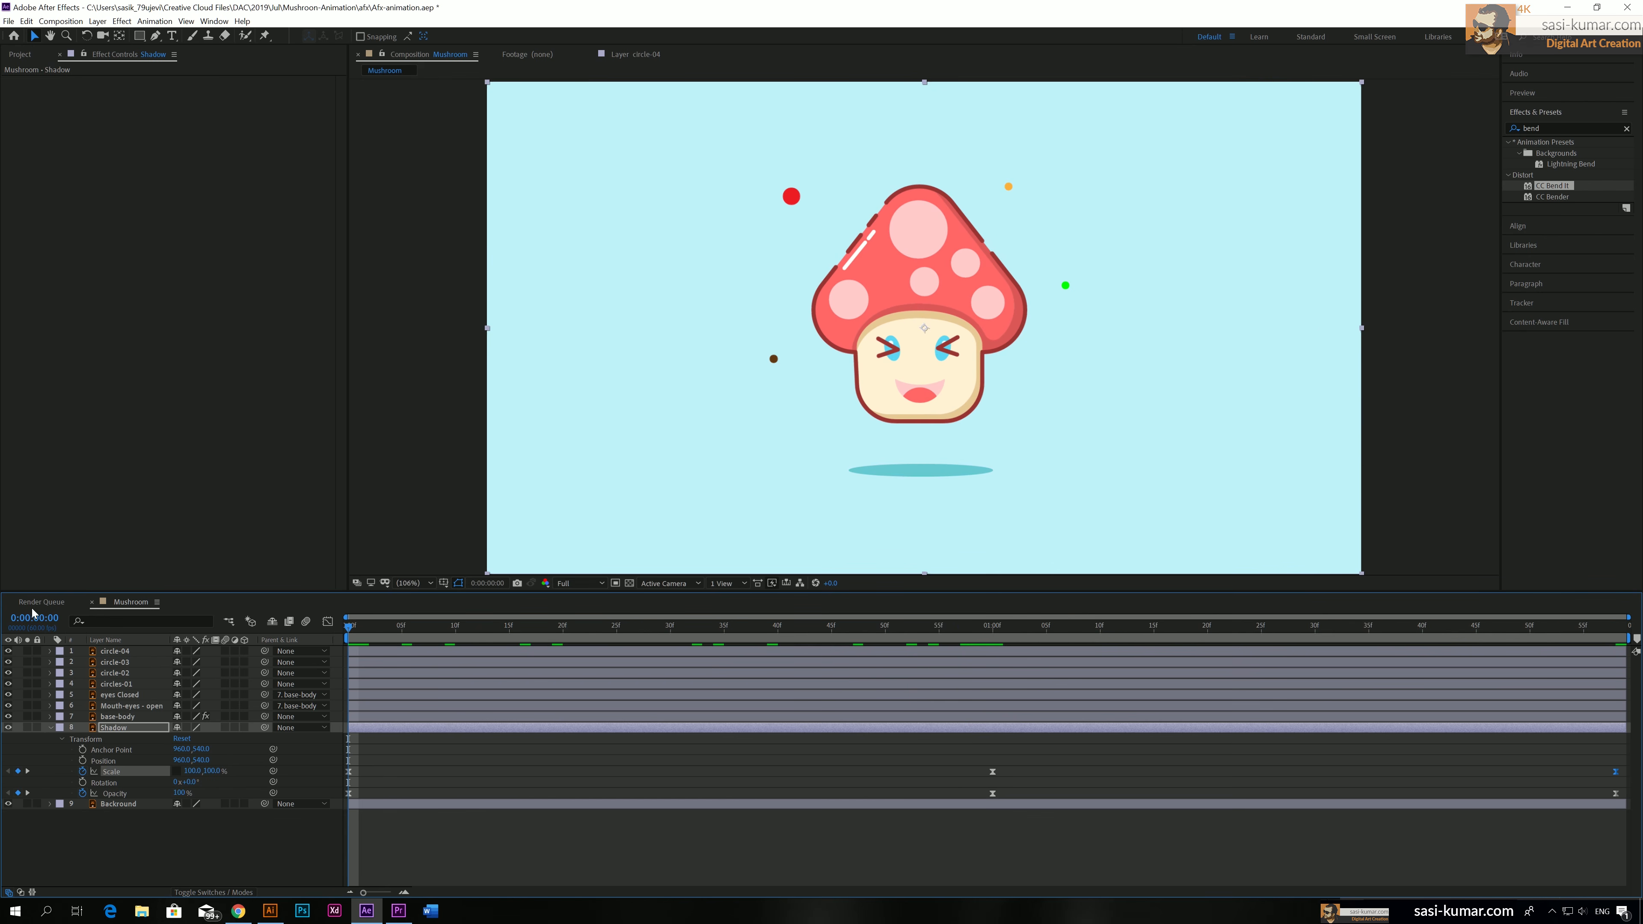
key("space")
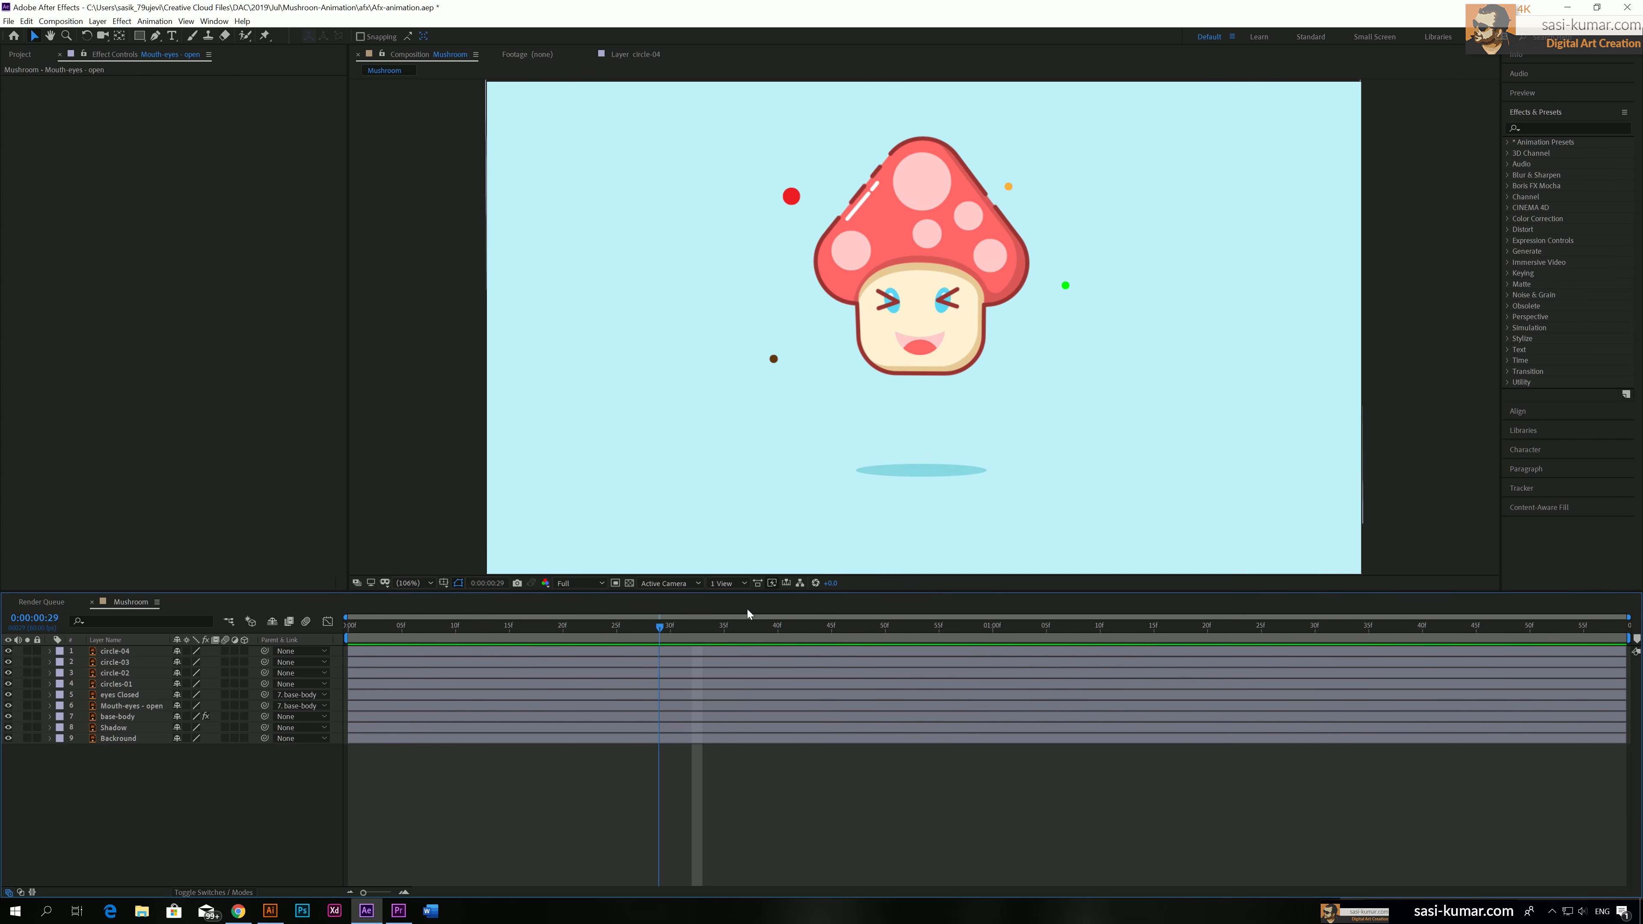
key("space")
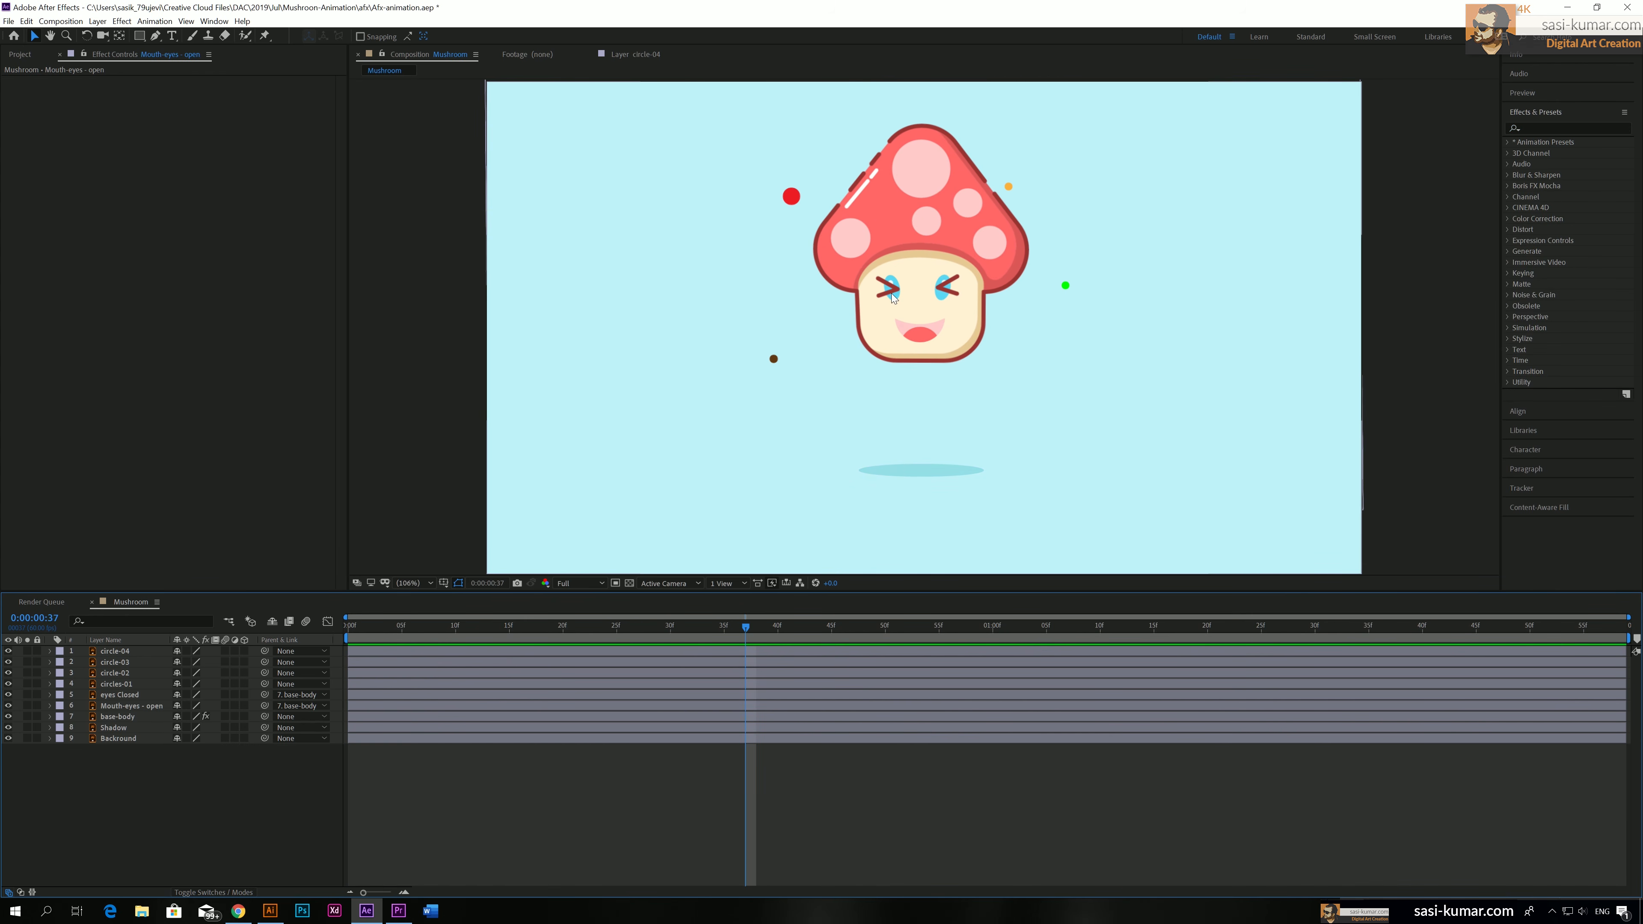
Pre-compose the eyes Closed and Mouth-eyes - open layers together, moving all attributes into the new composition
left_click(450, 697)
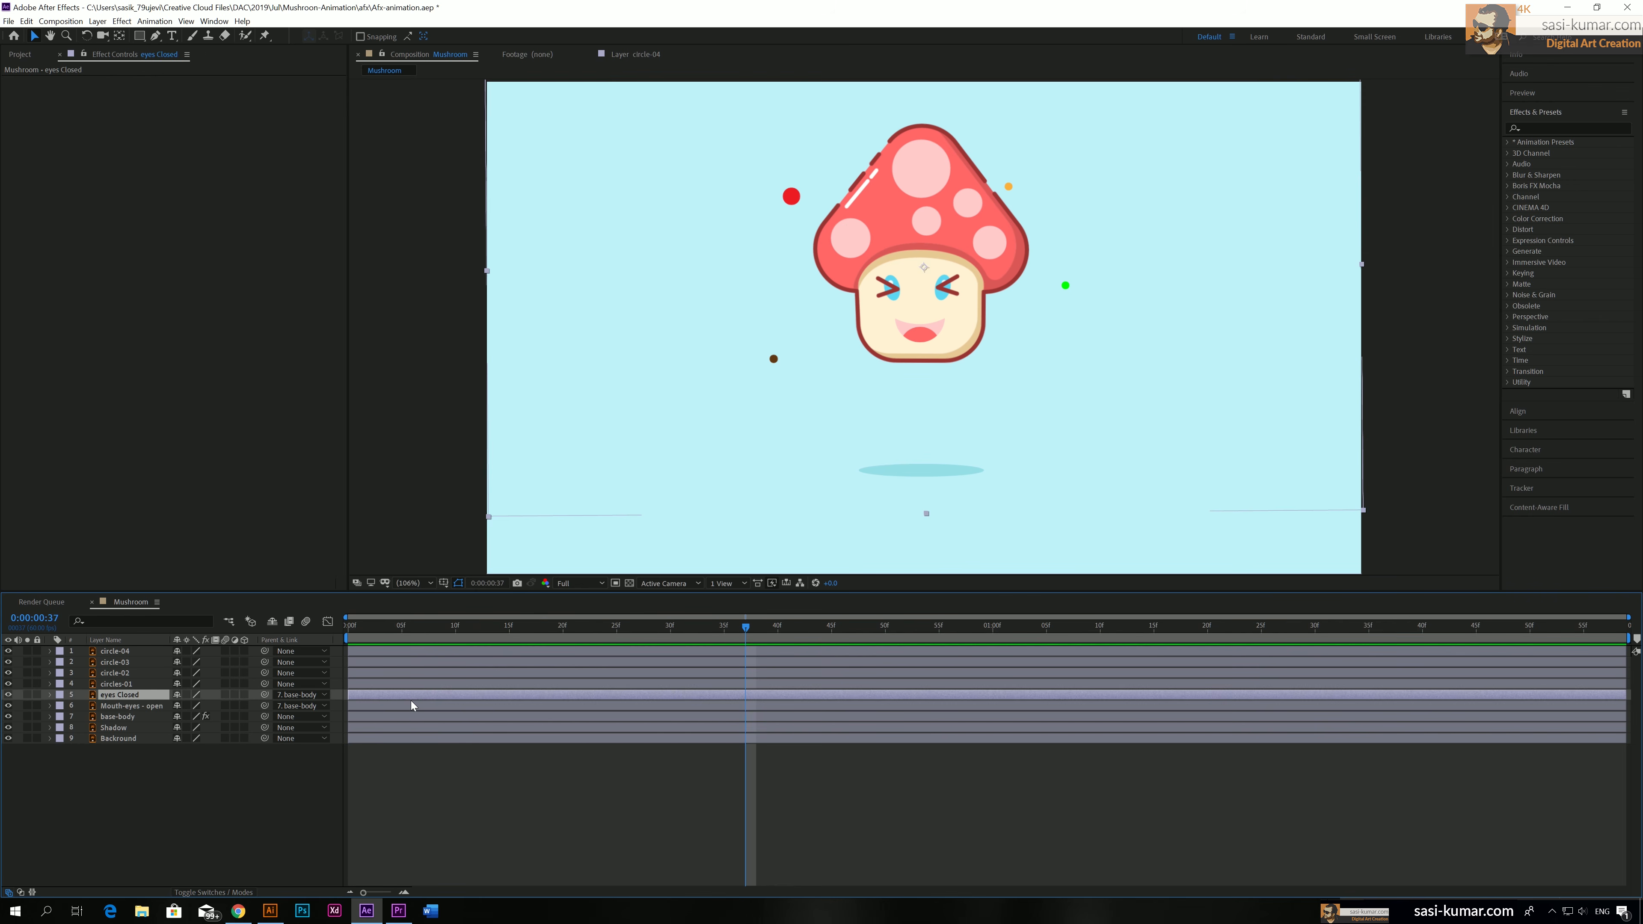
left_click(408, 686)
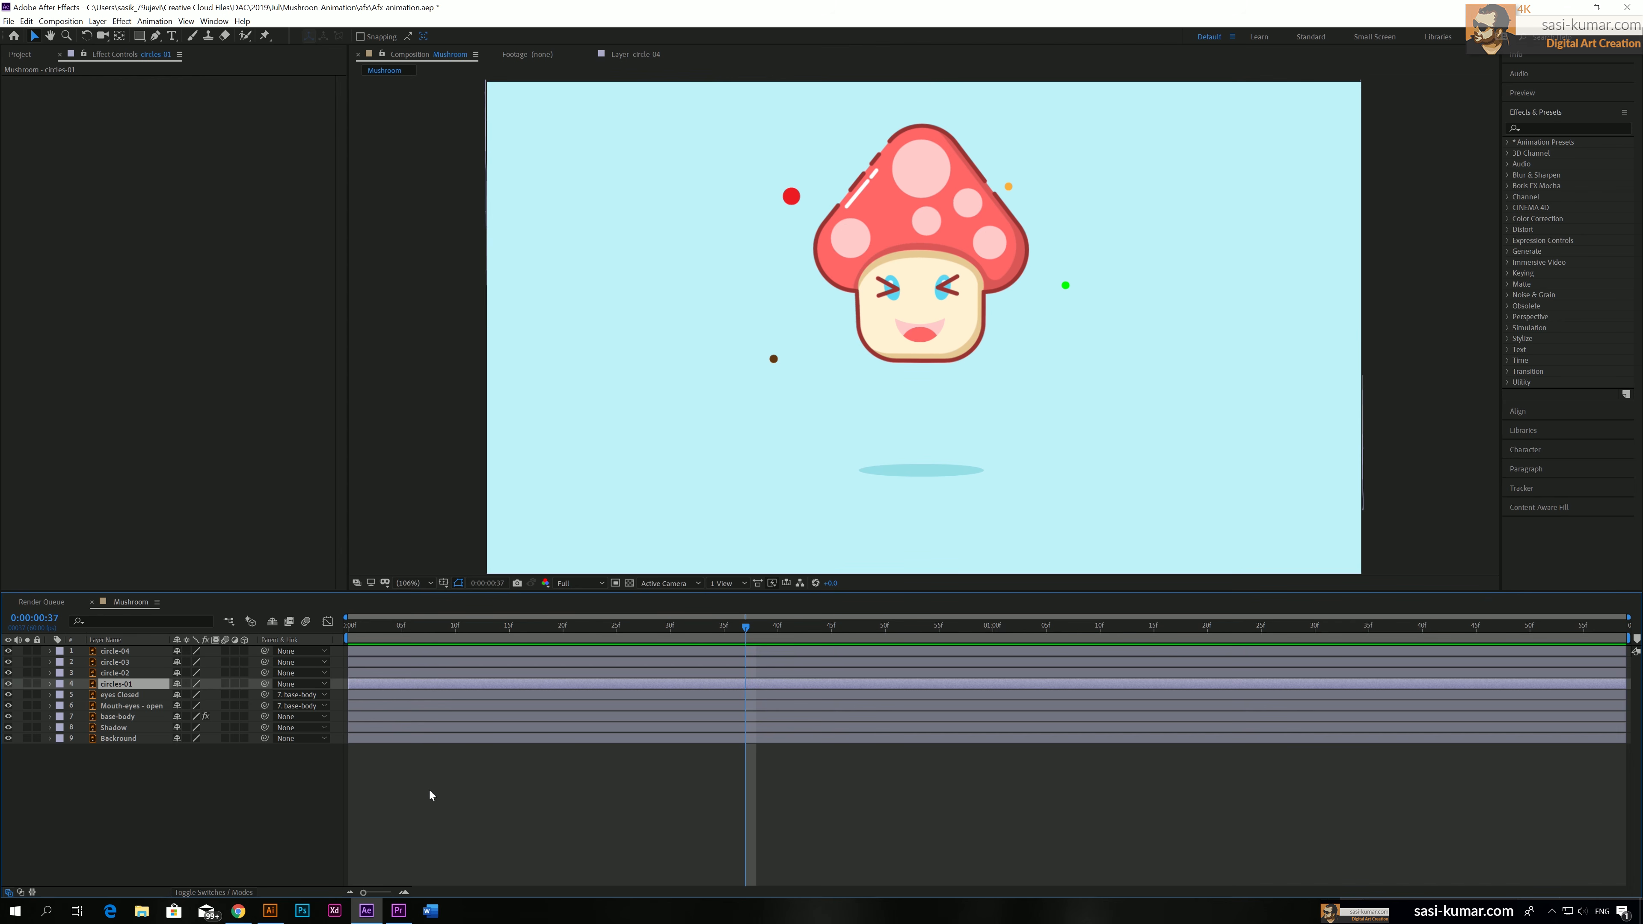
left_click(387, 773)
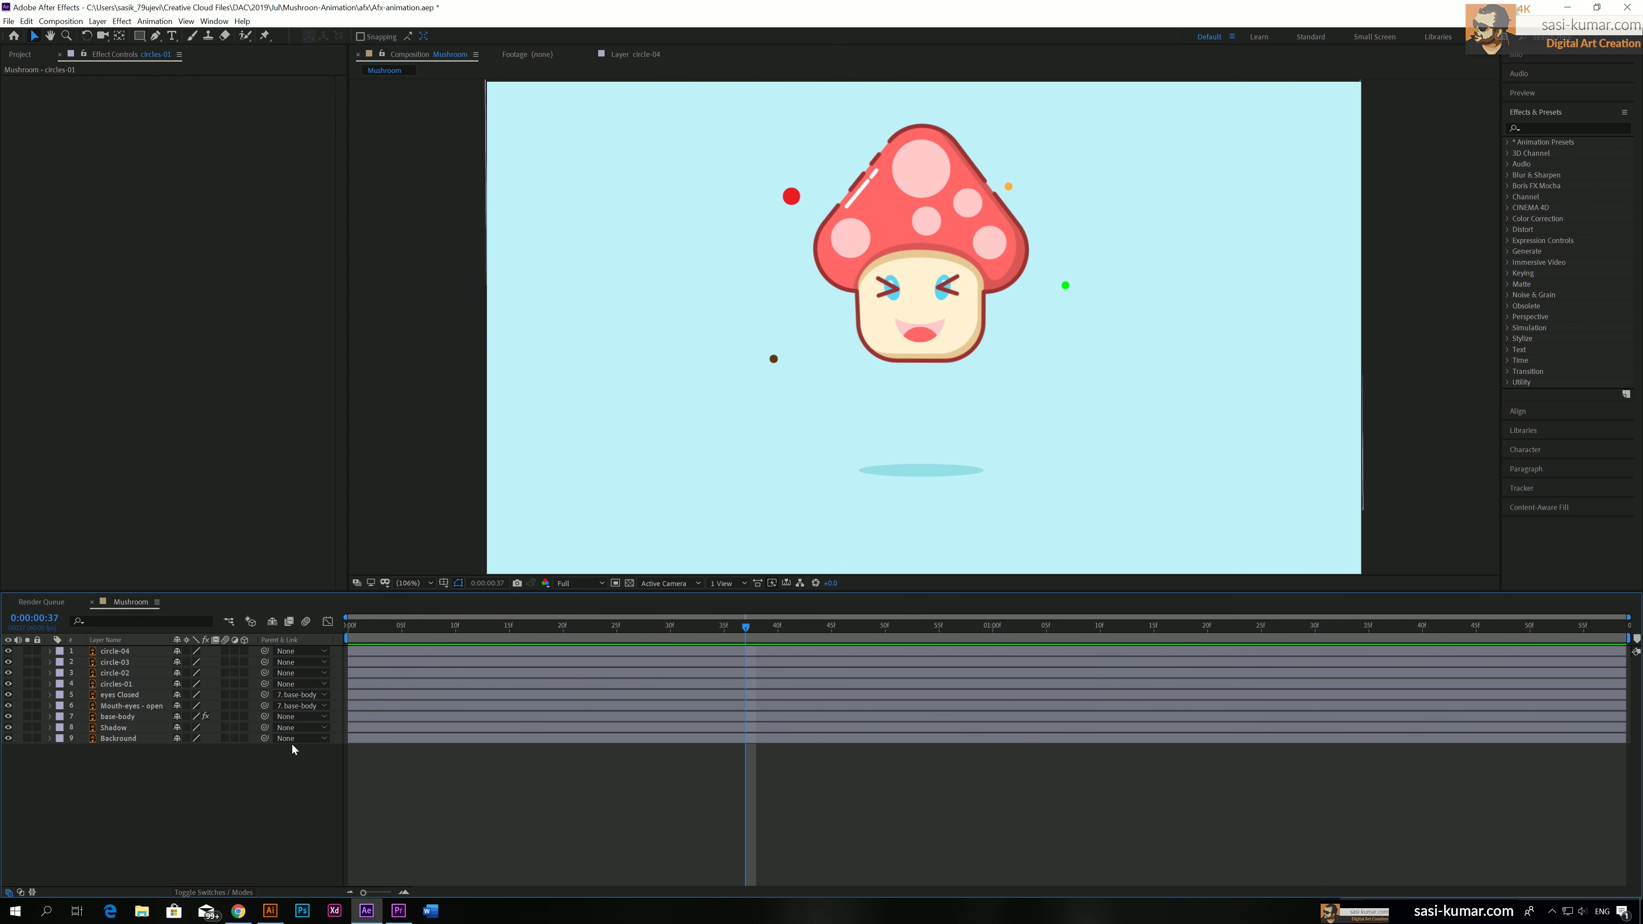
left_click(372, 710)
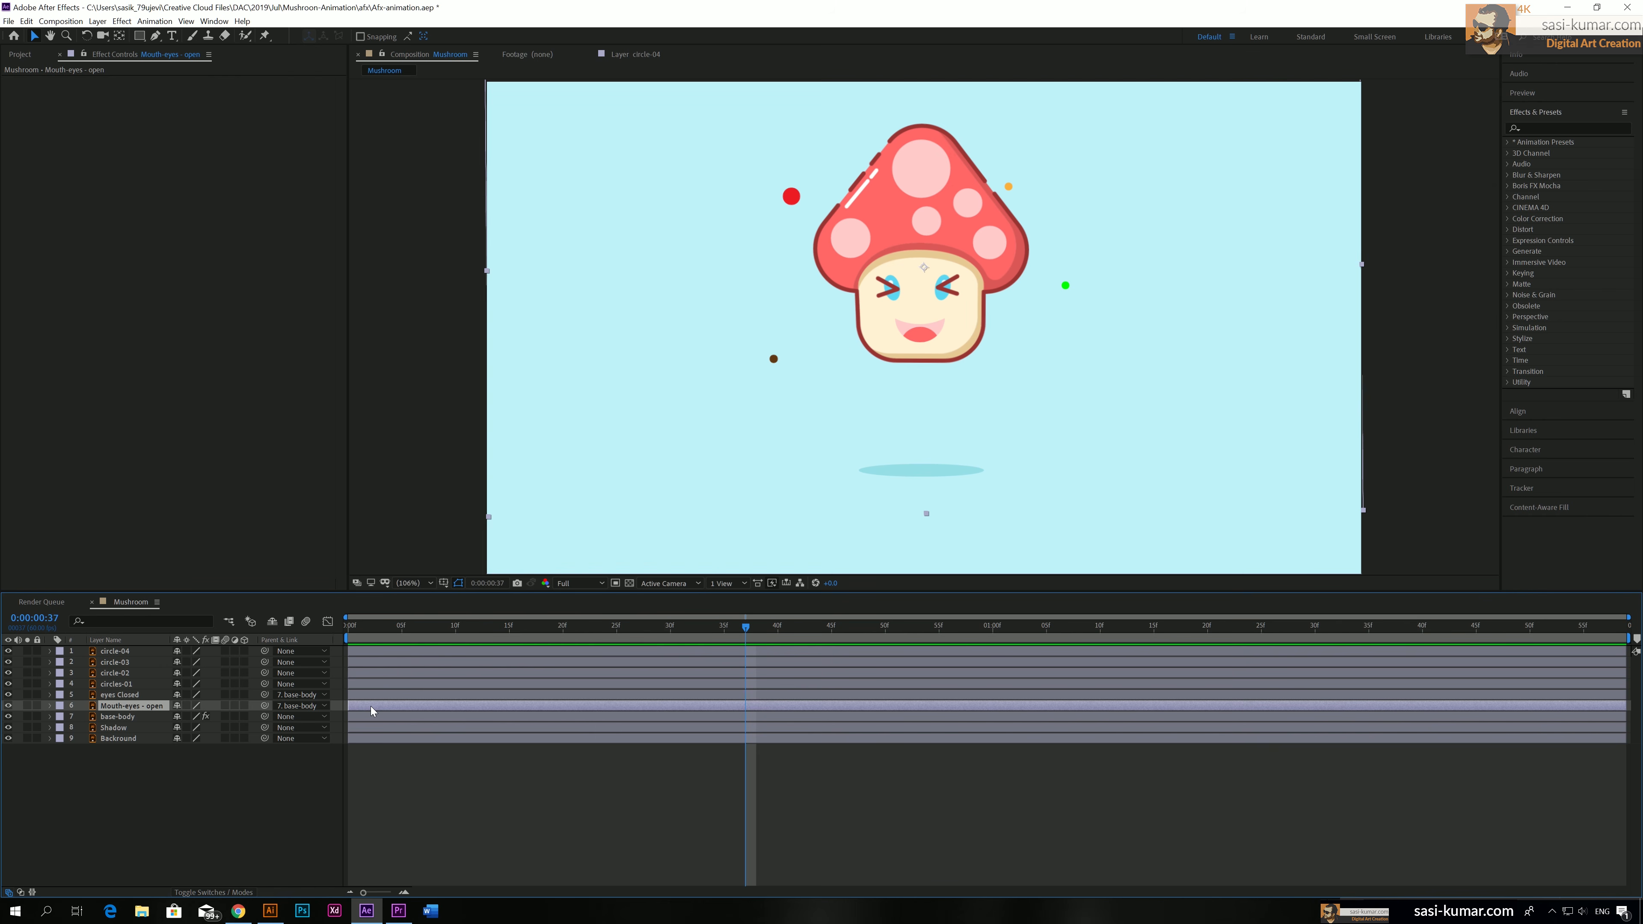
left_click(372, 701, "shift")
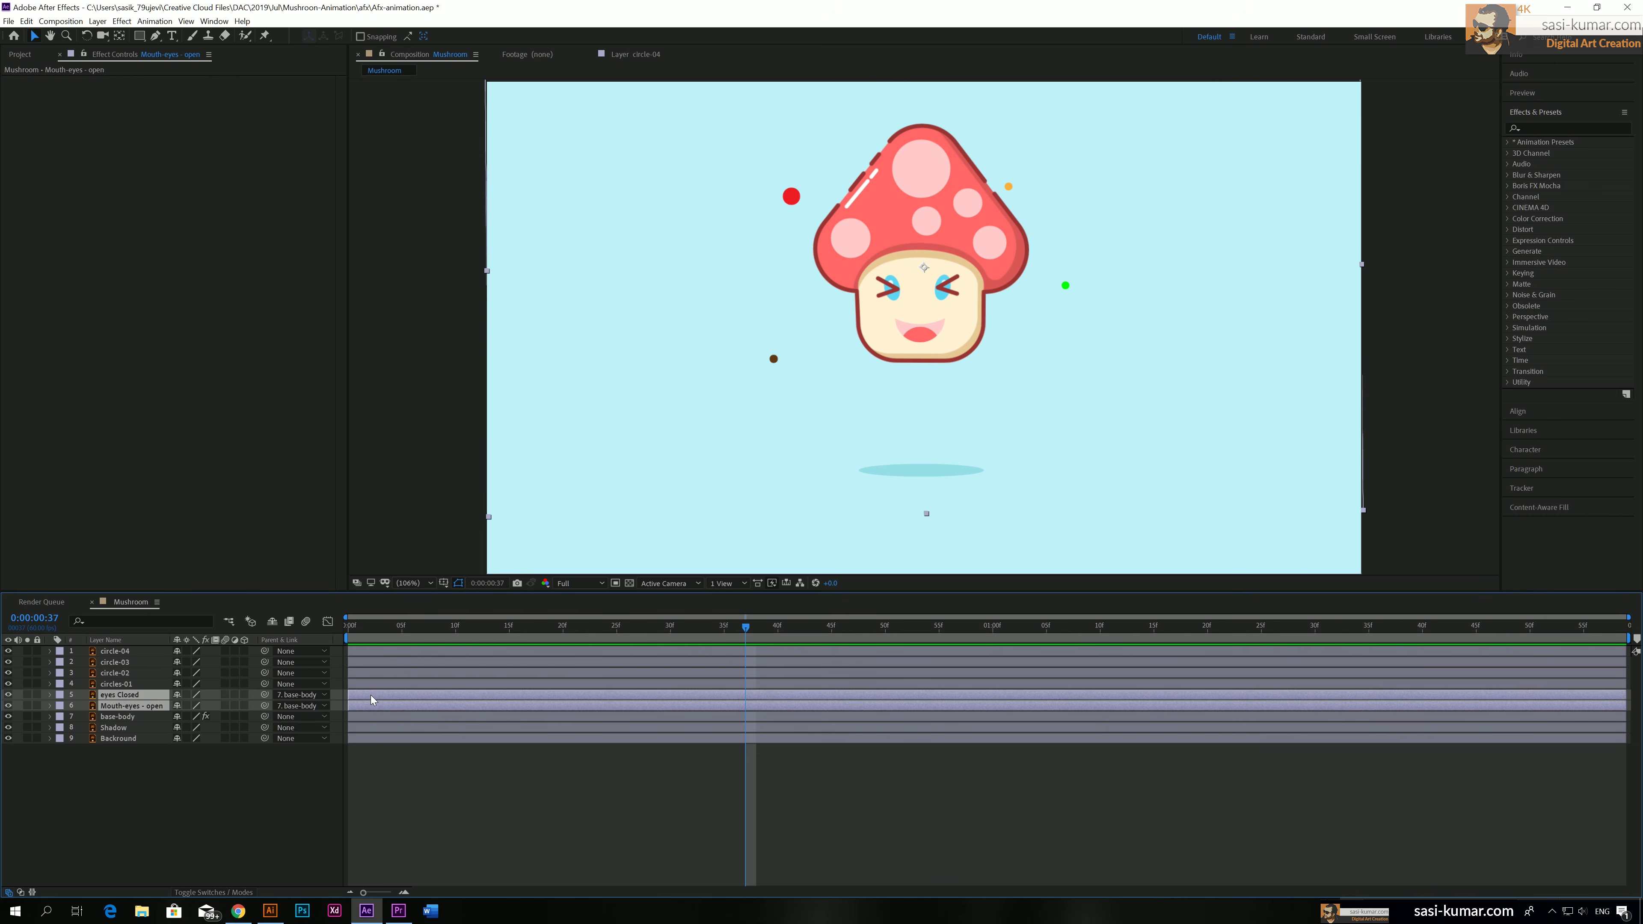
right_click(649, 702)
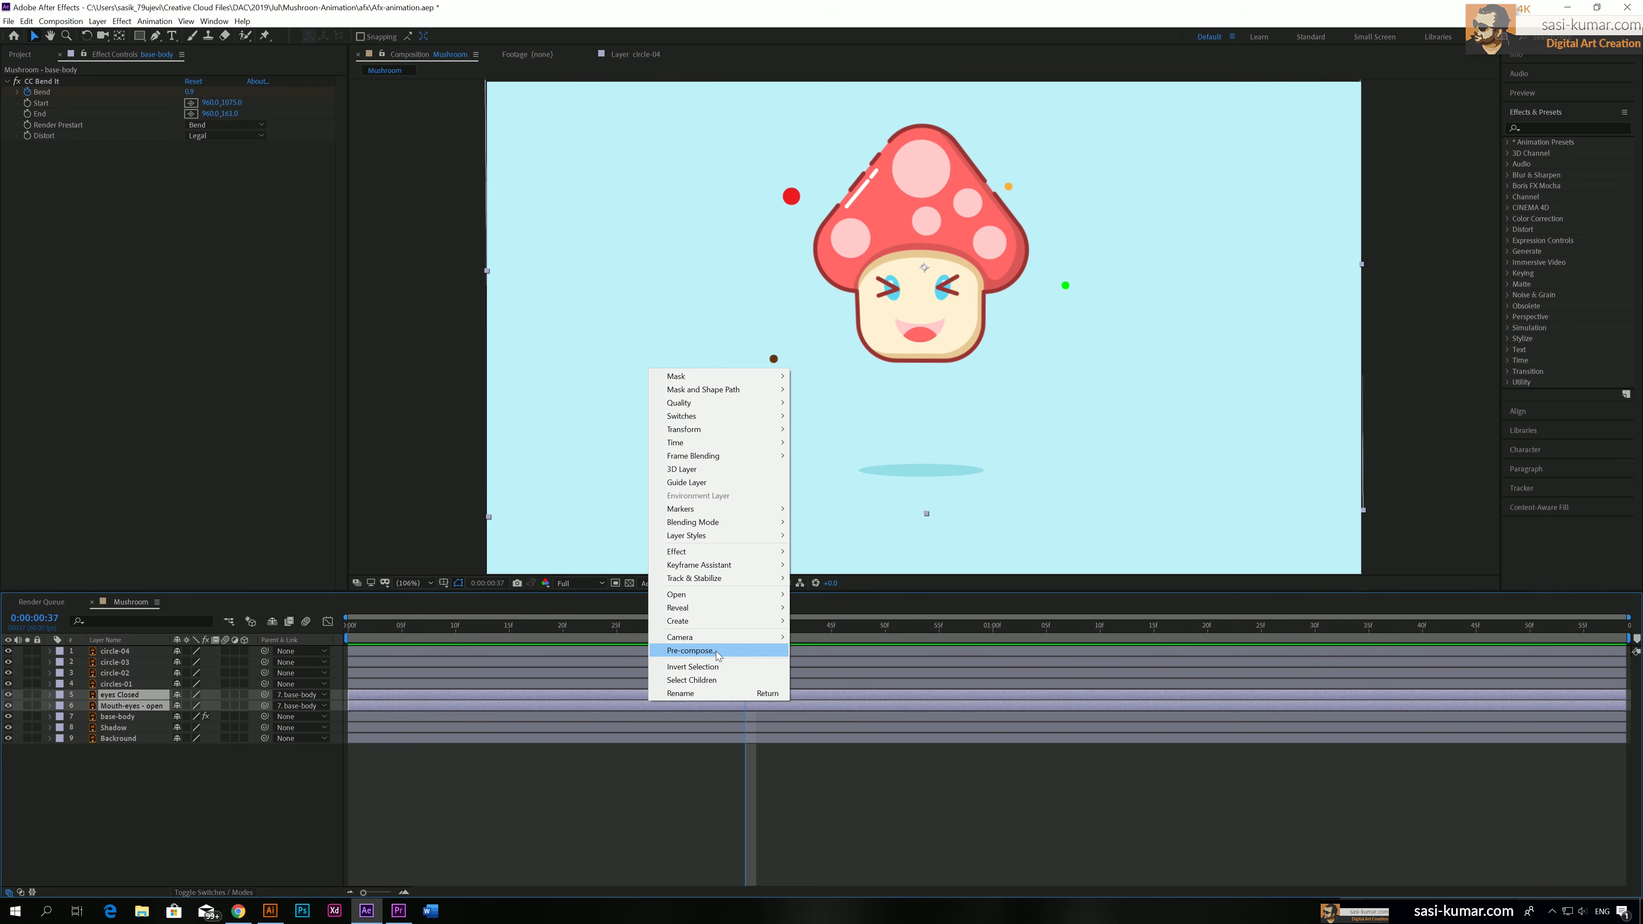
left_click(717, 651)
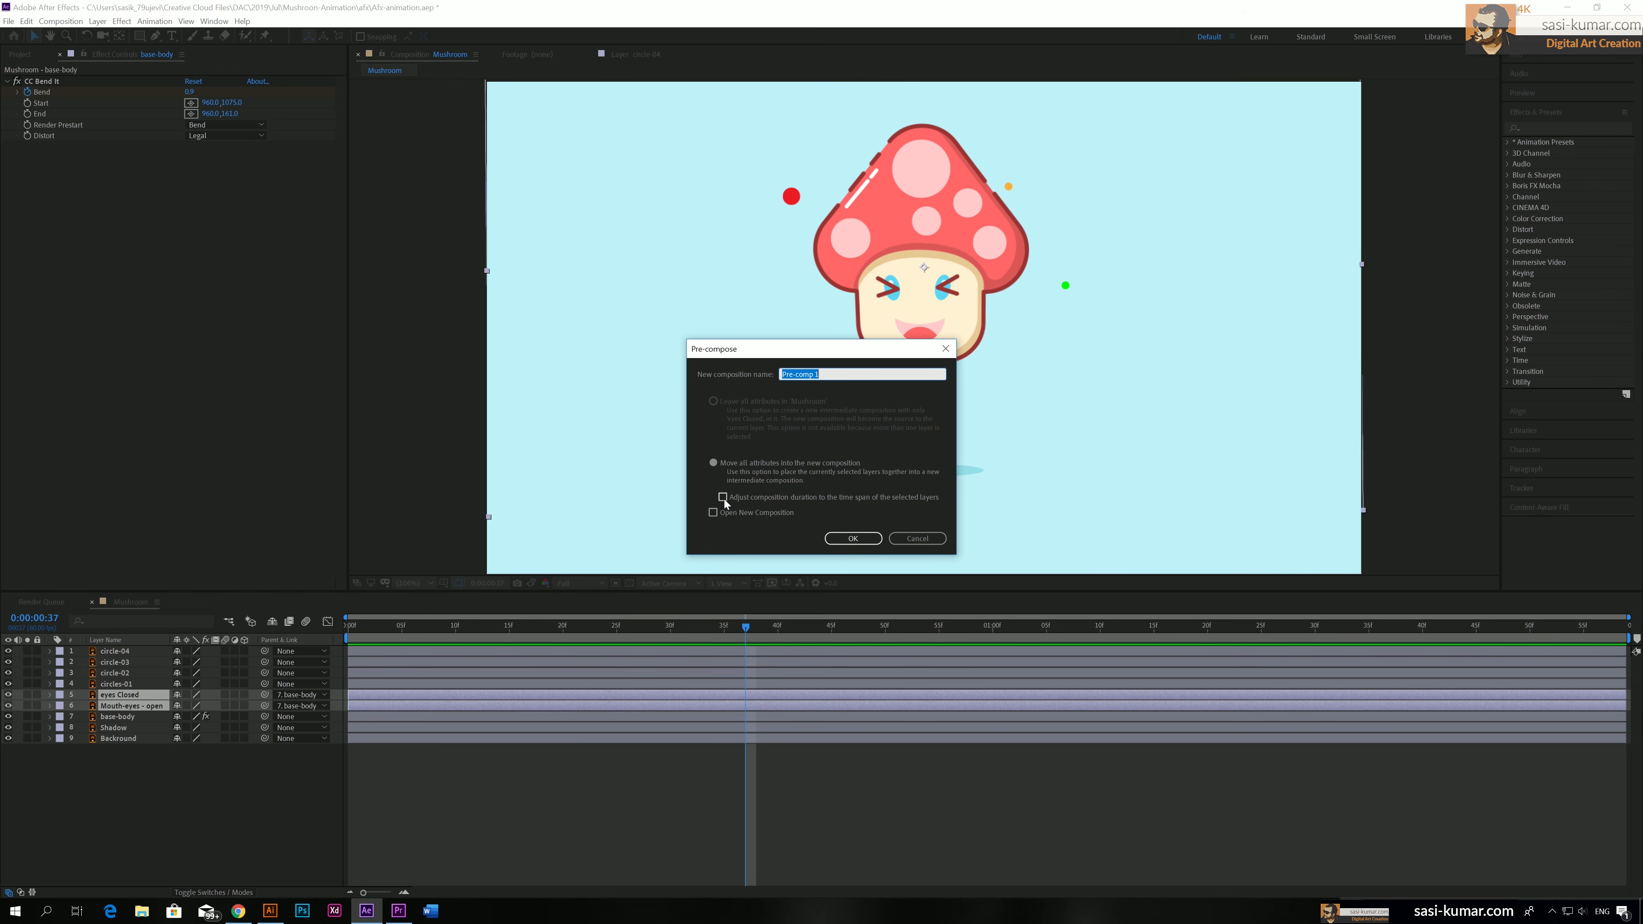
left_click(834, 539)
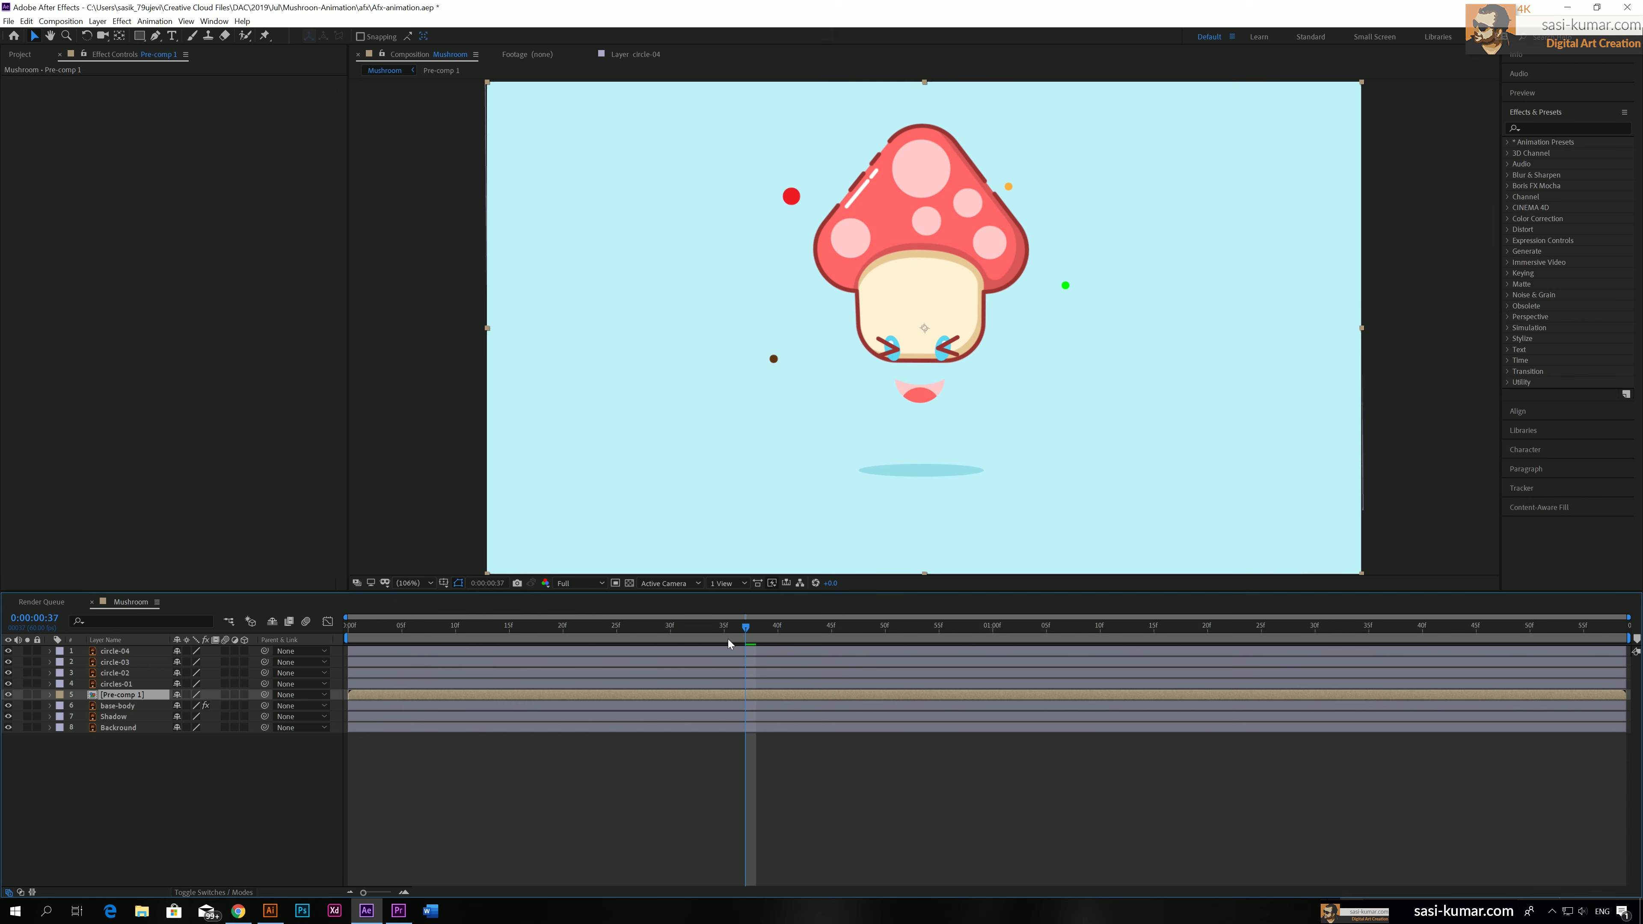
Open the face pre-comp and preview its two layers on their own timeline
double_click(696, 694)
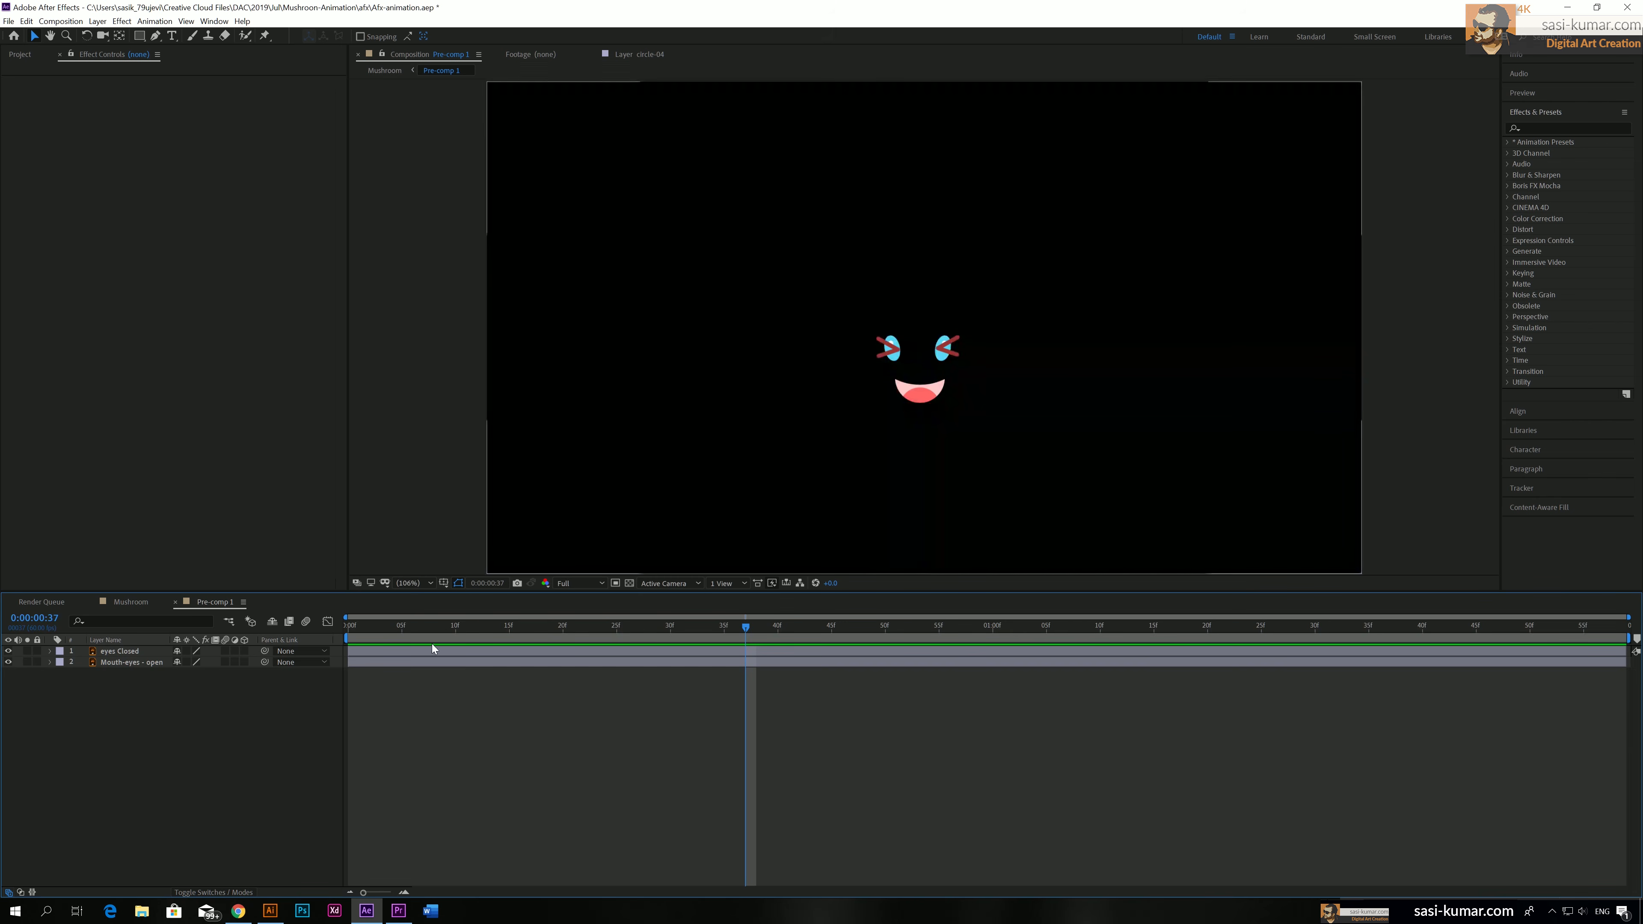
key("space")
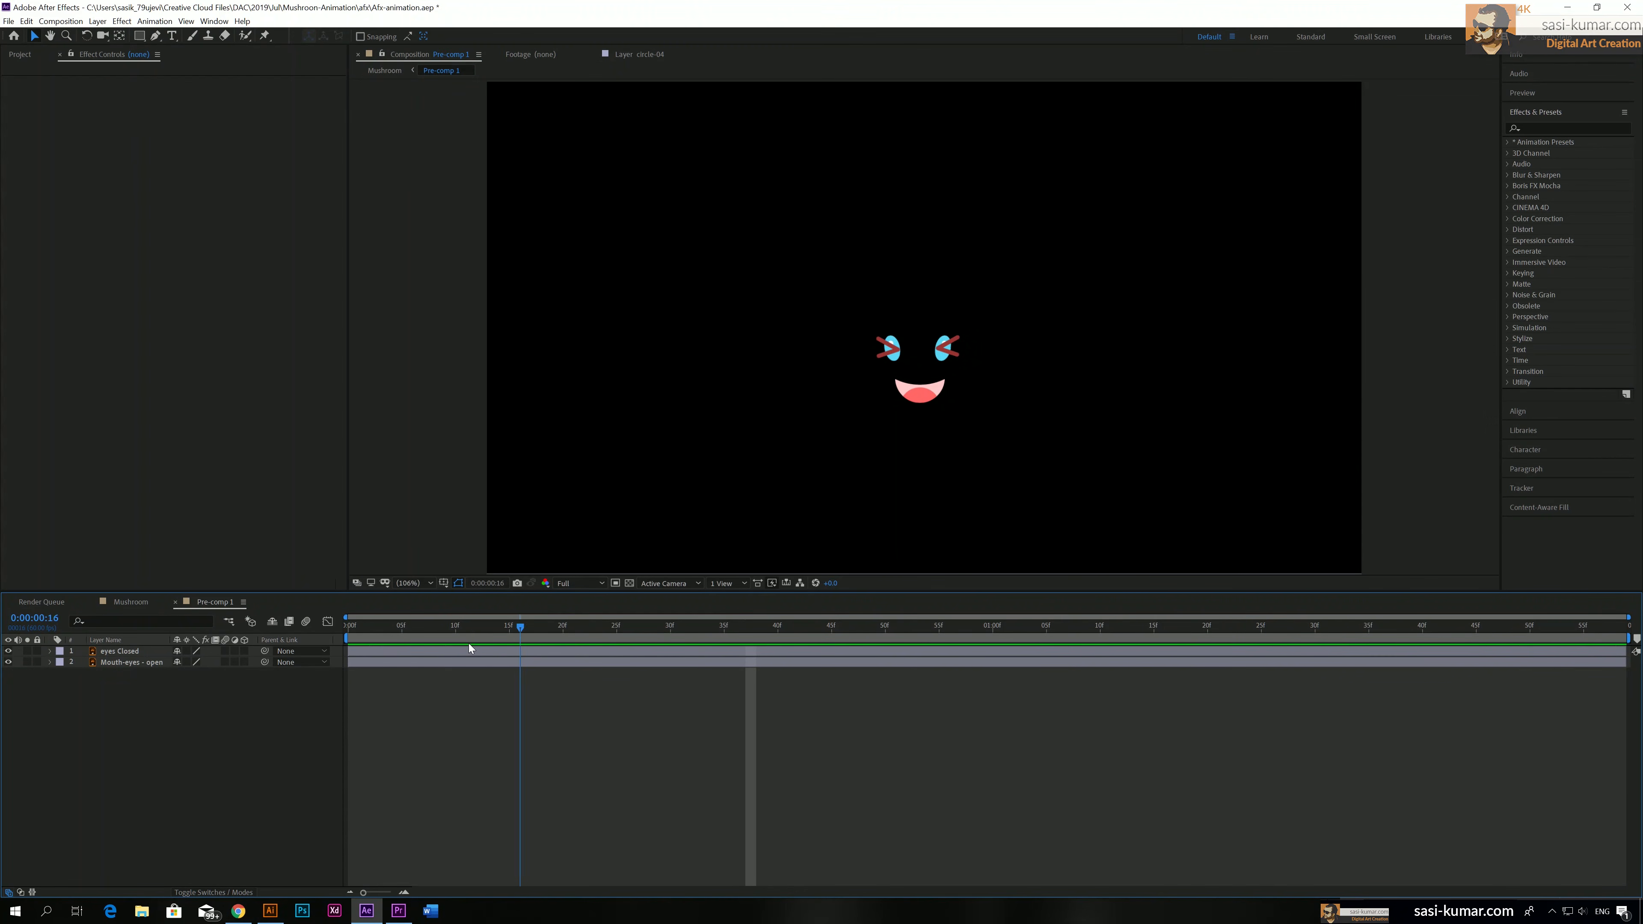
key("space")
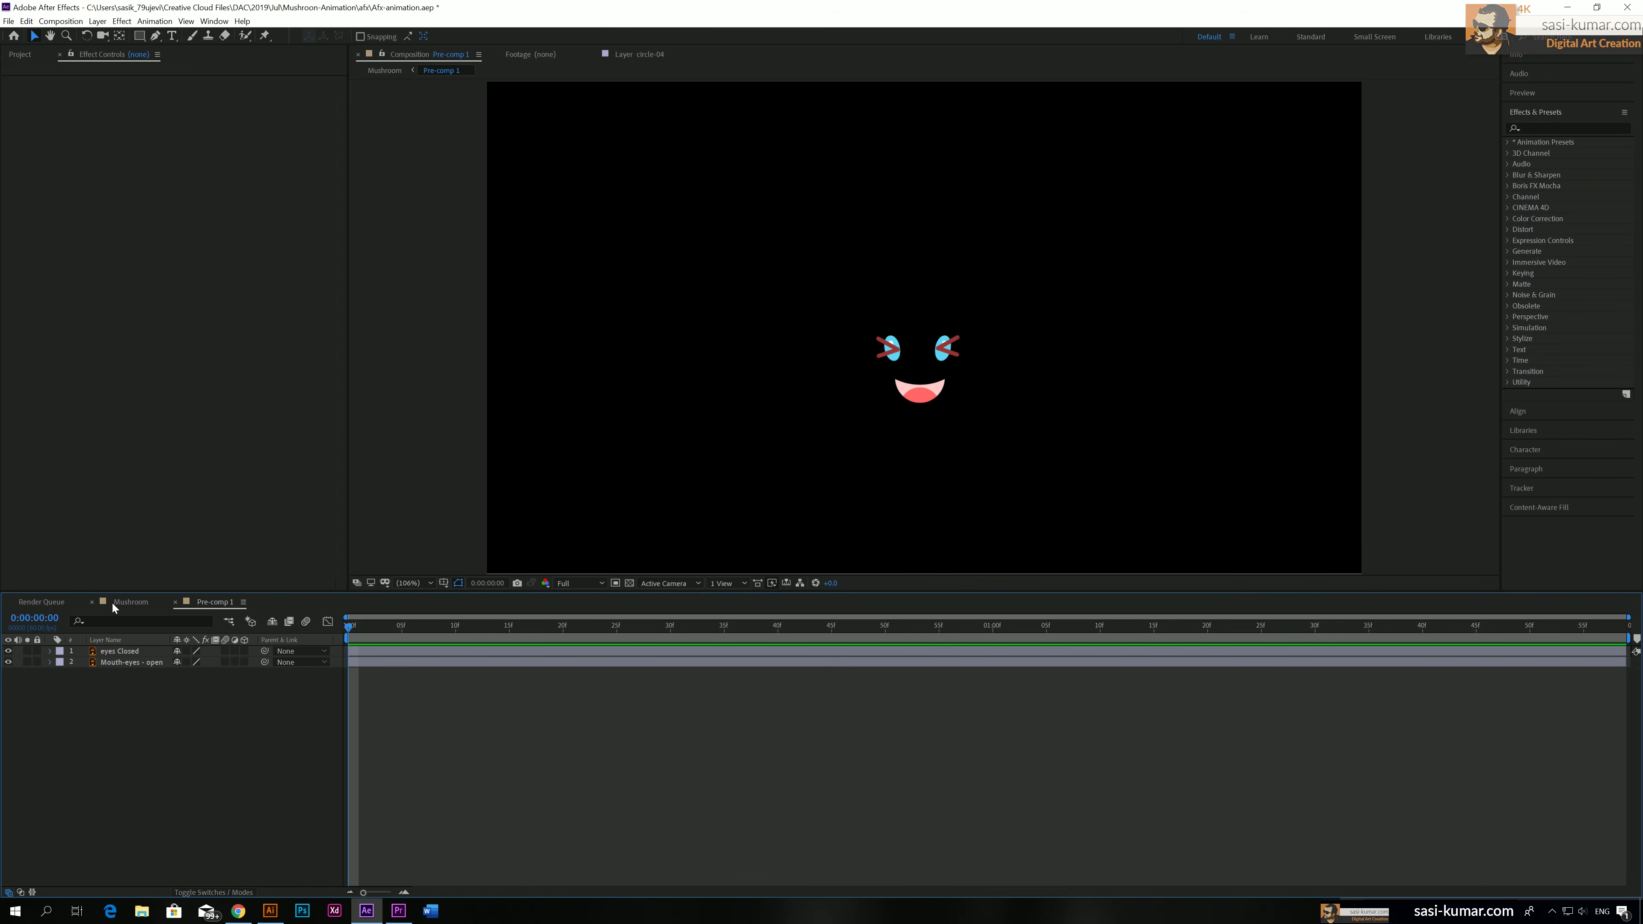
Return to the Mushroom composition and preview how the pre-composed face sits on the moving body
left_click(127, 602)
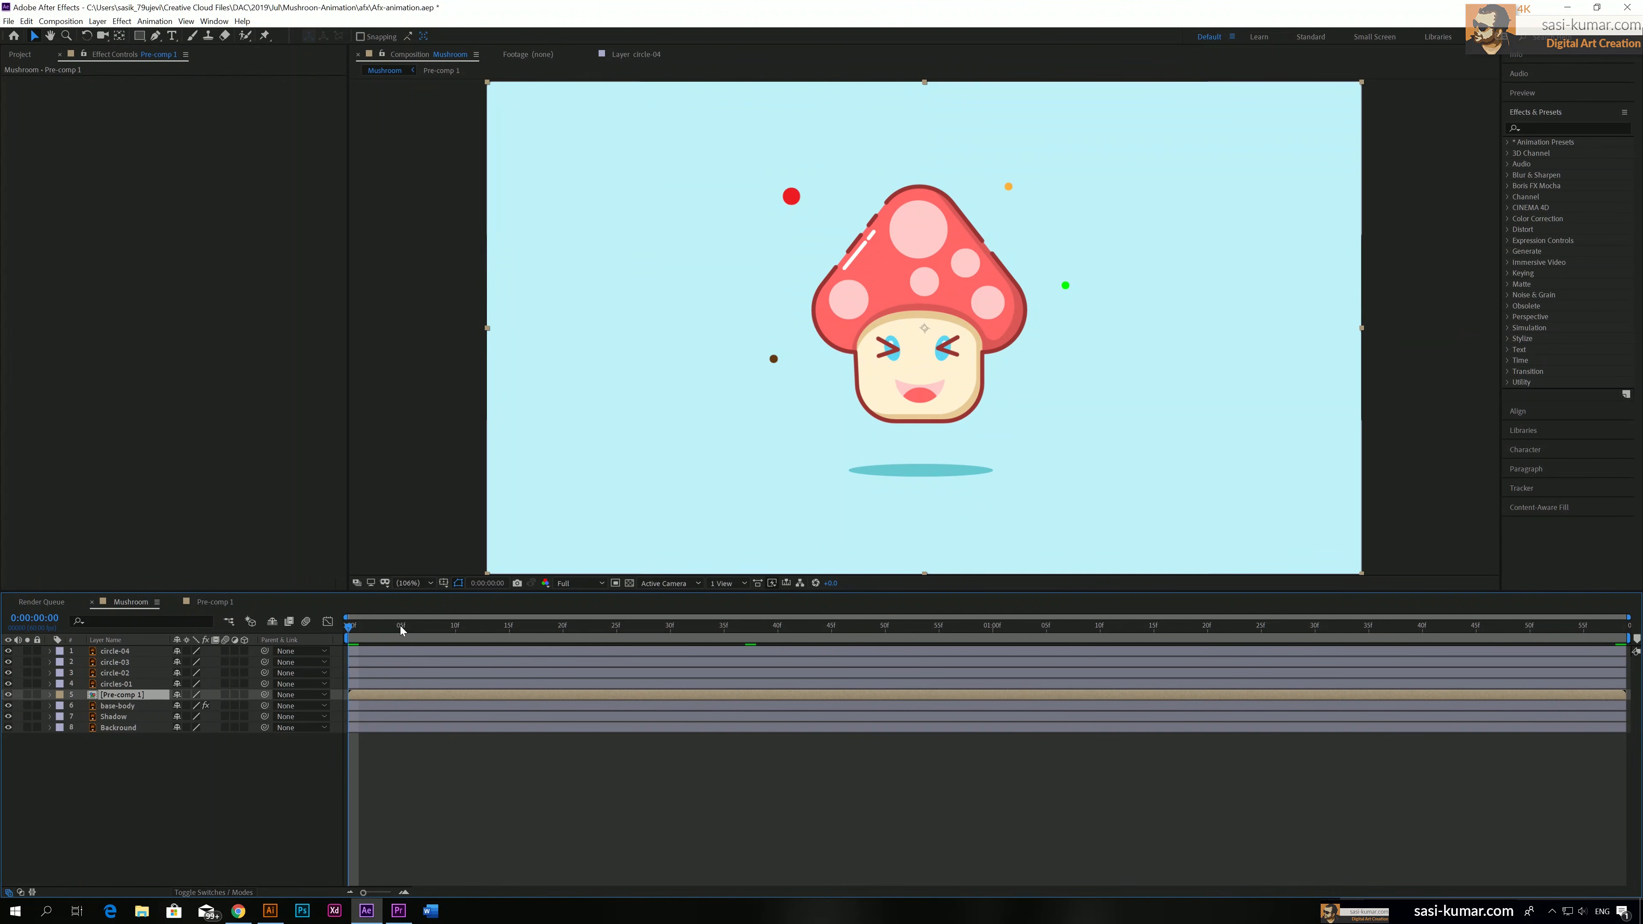
key("space")
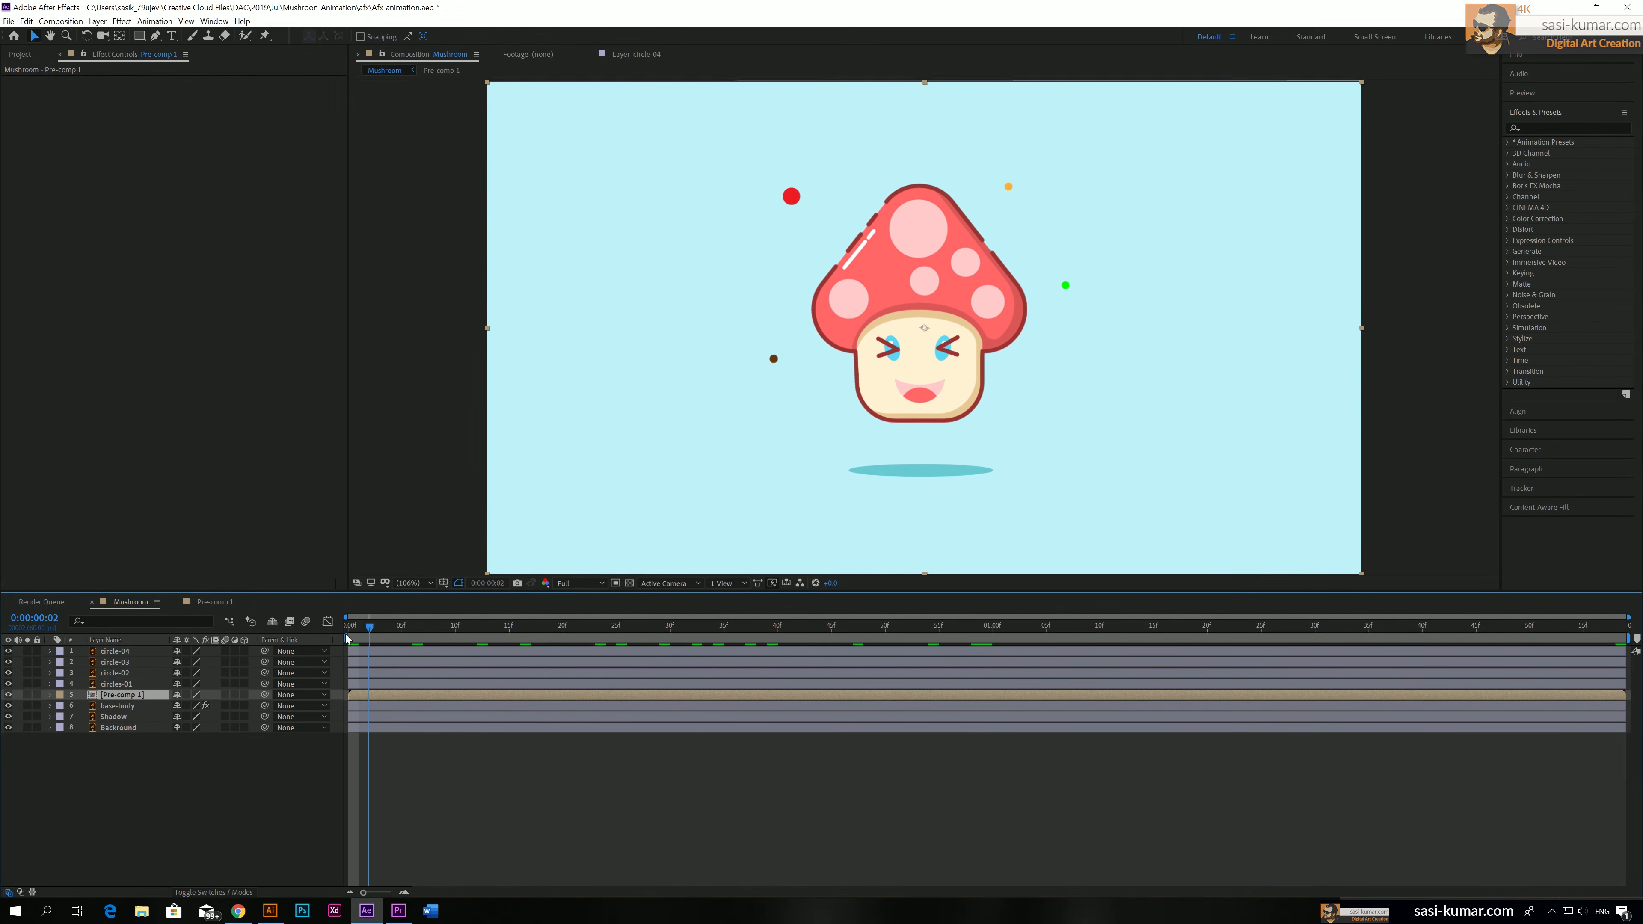
key("space")
key("space")
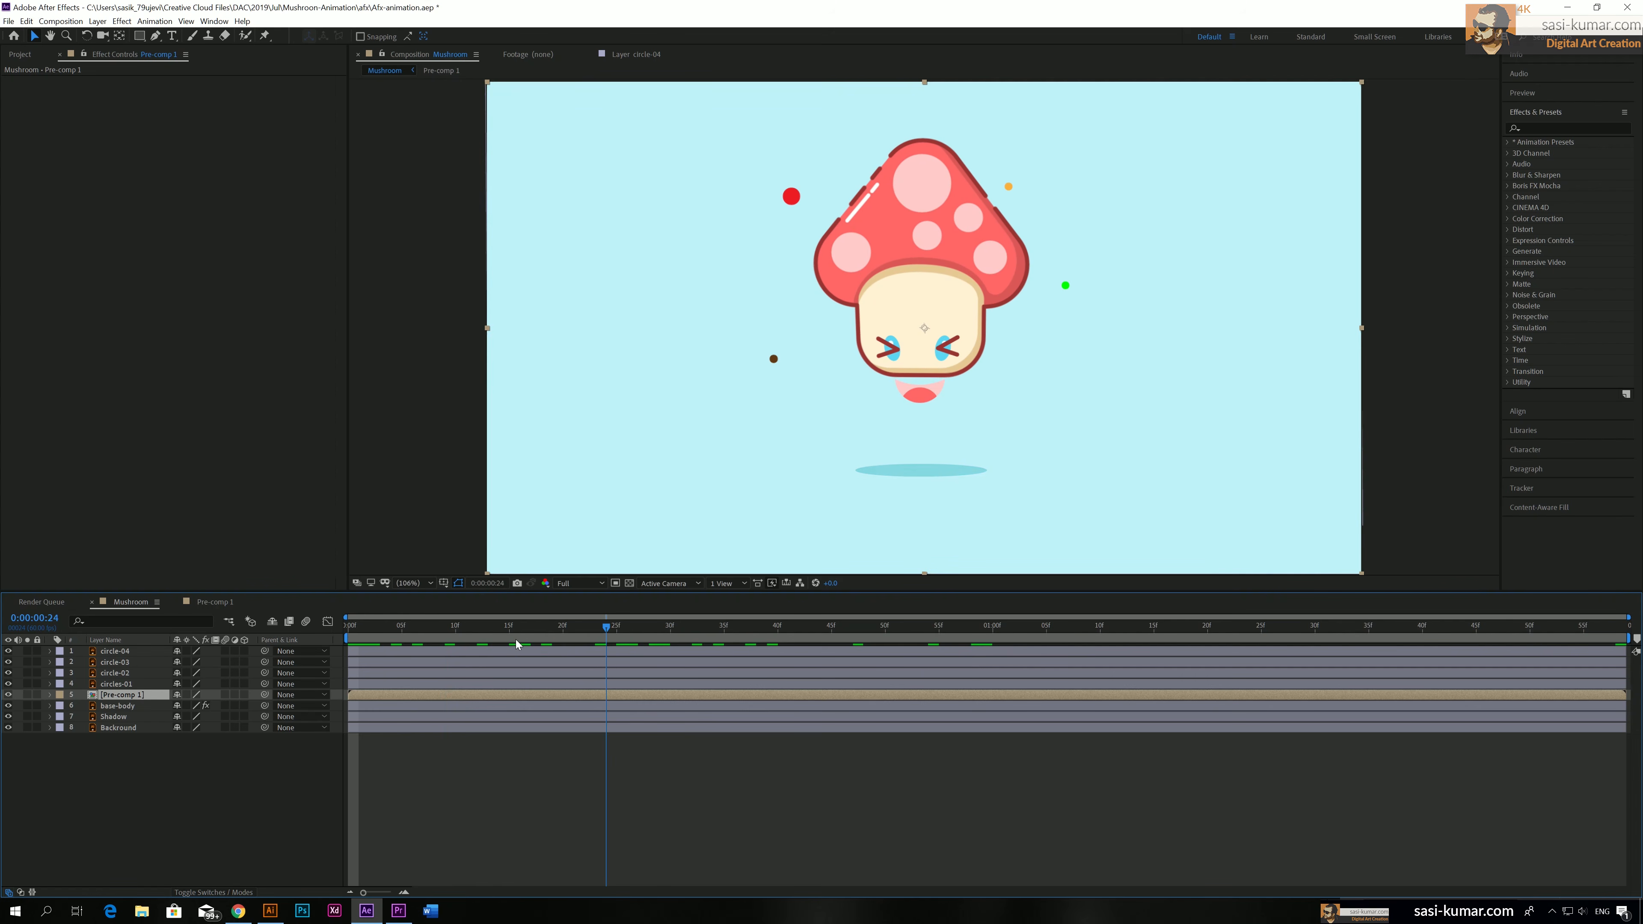
key("space")
Parent the face pre-comp to the base-body layer at 0:00:00:00 and preview the animation
key("space")
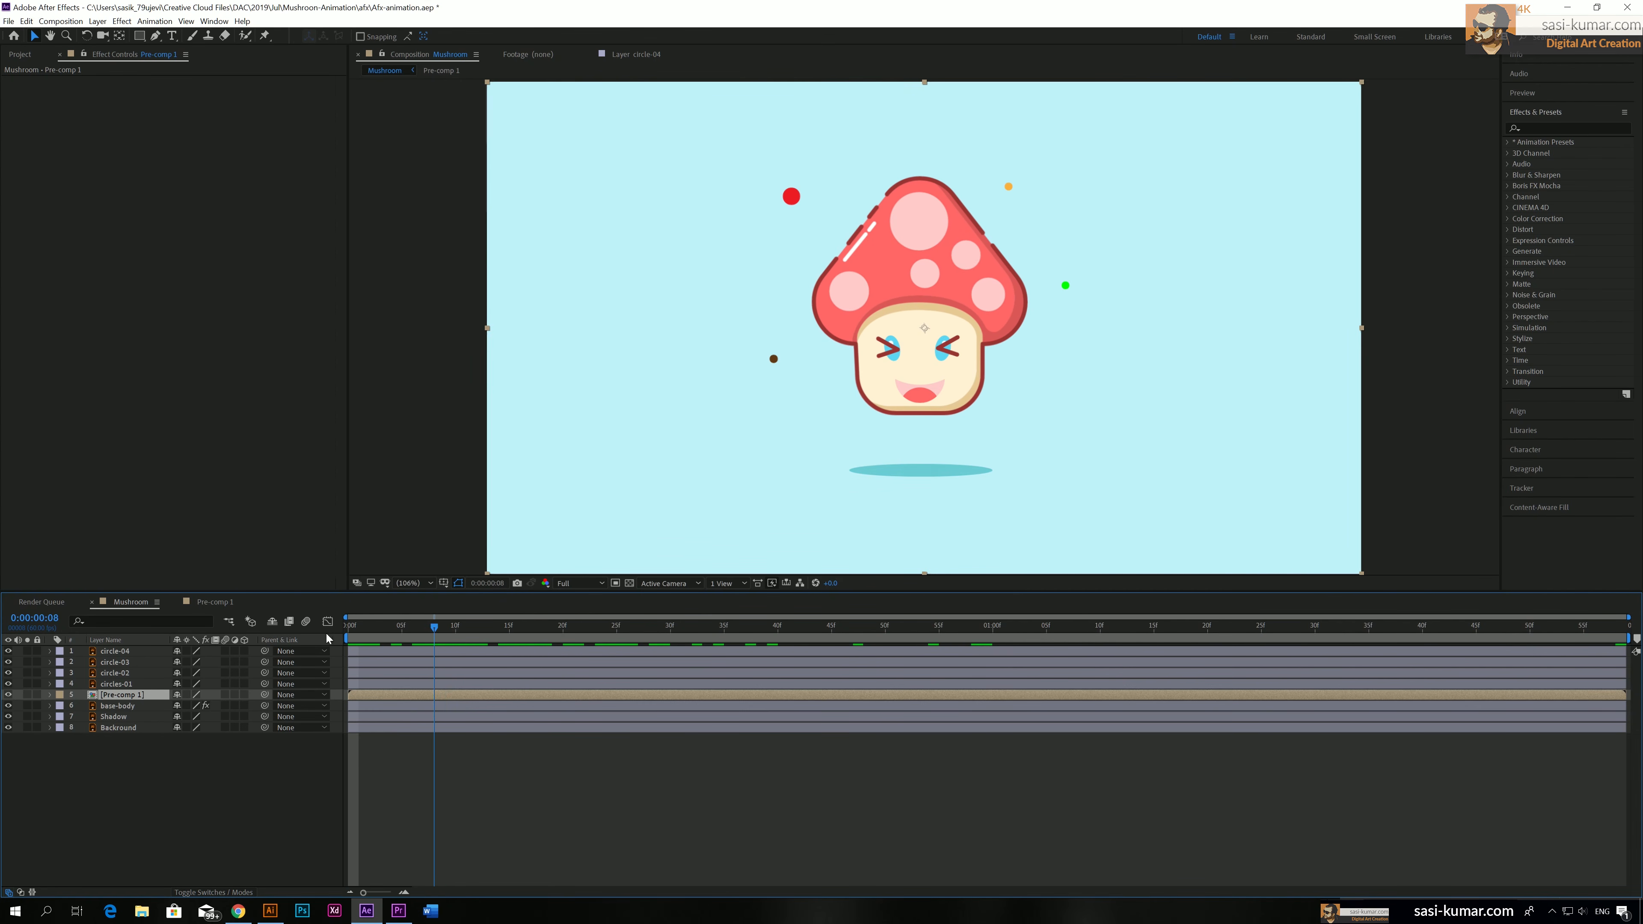
key("space")
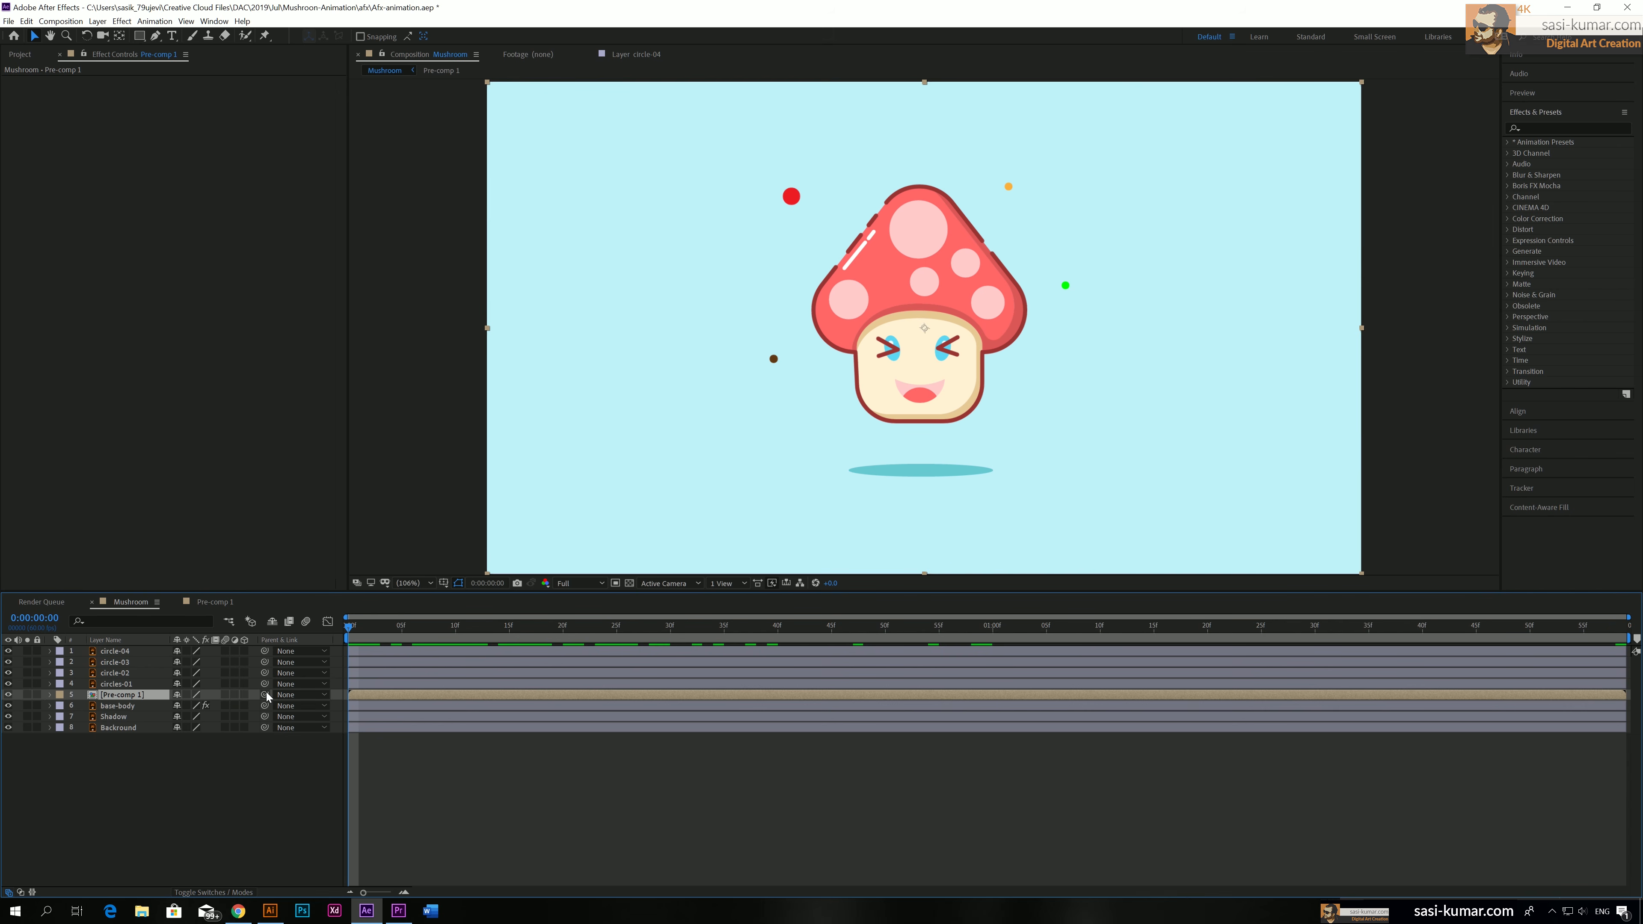
left_click_drag(265, 695, 155, 710)
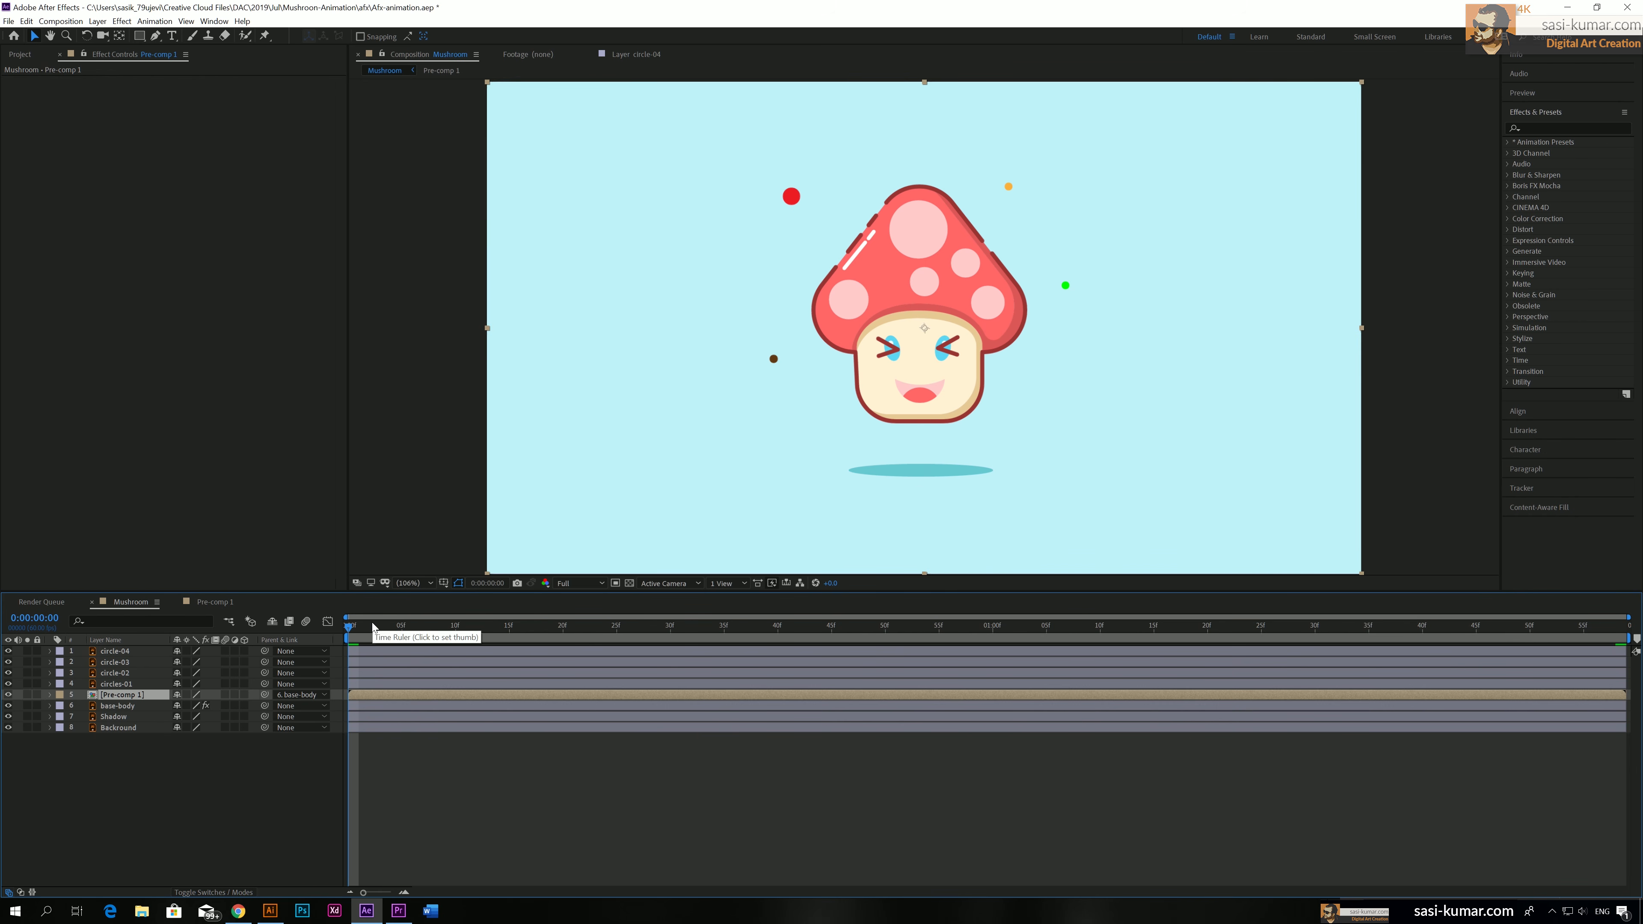
key("space")
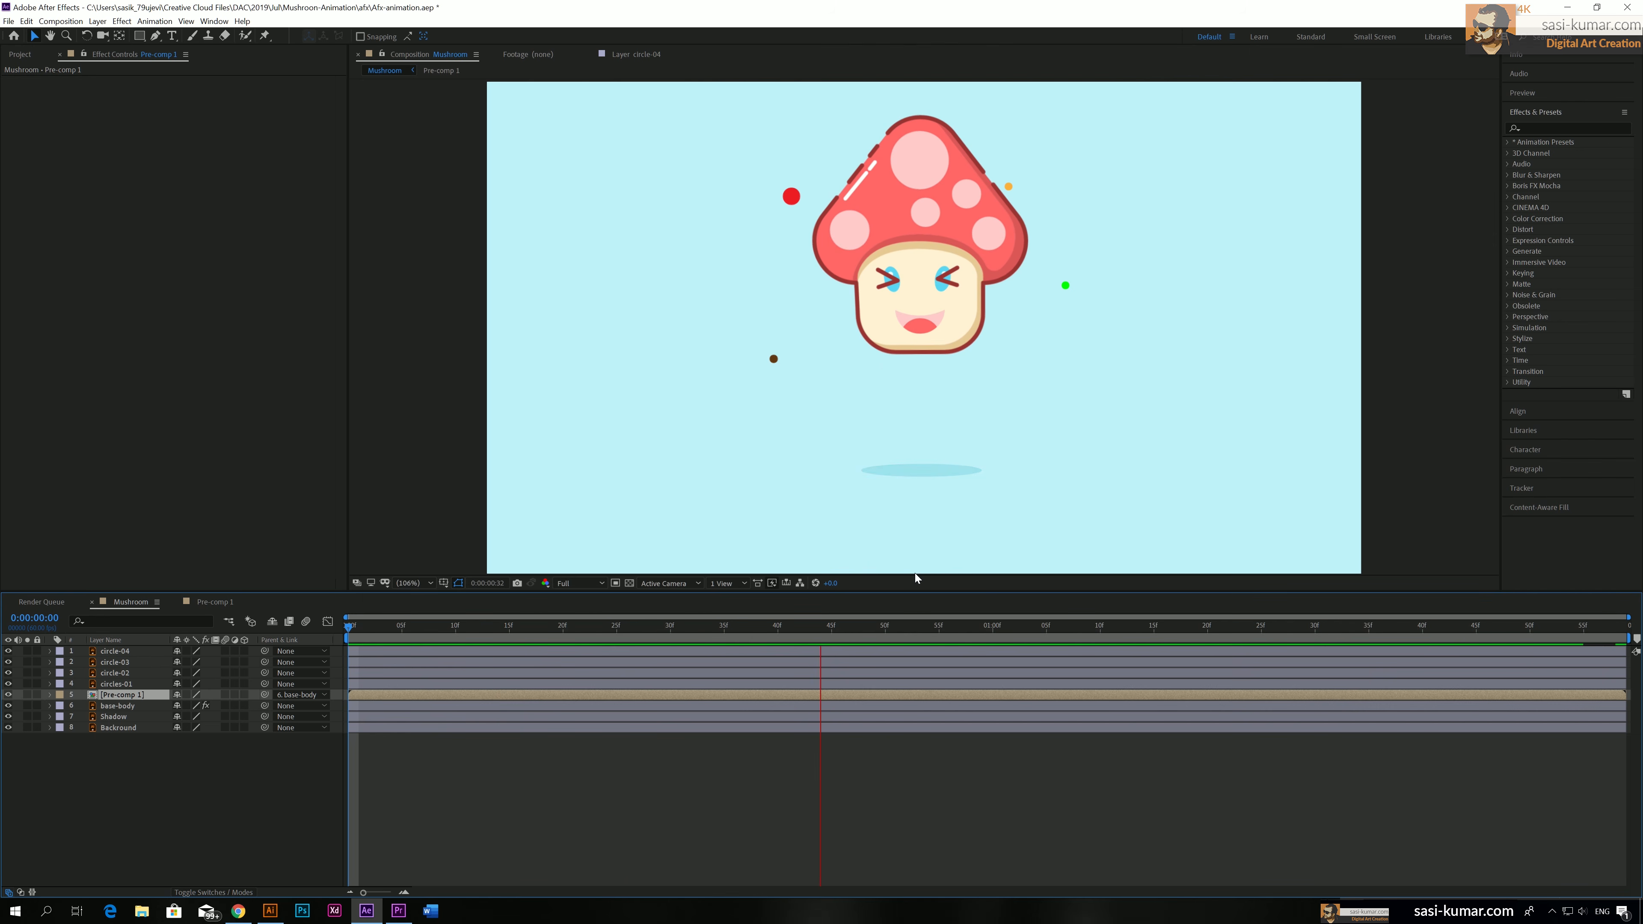
In the face pre-comp, set the eyes Closed layer's Opacity to 0% and keyframe it at 0:00:00:00
left_click(205, 603)
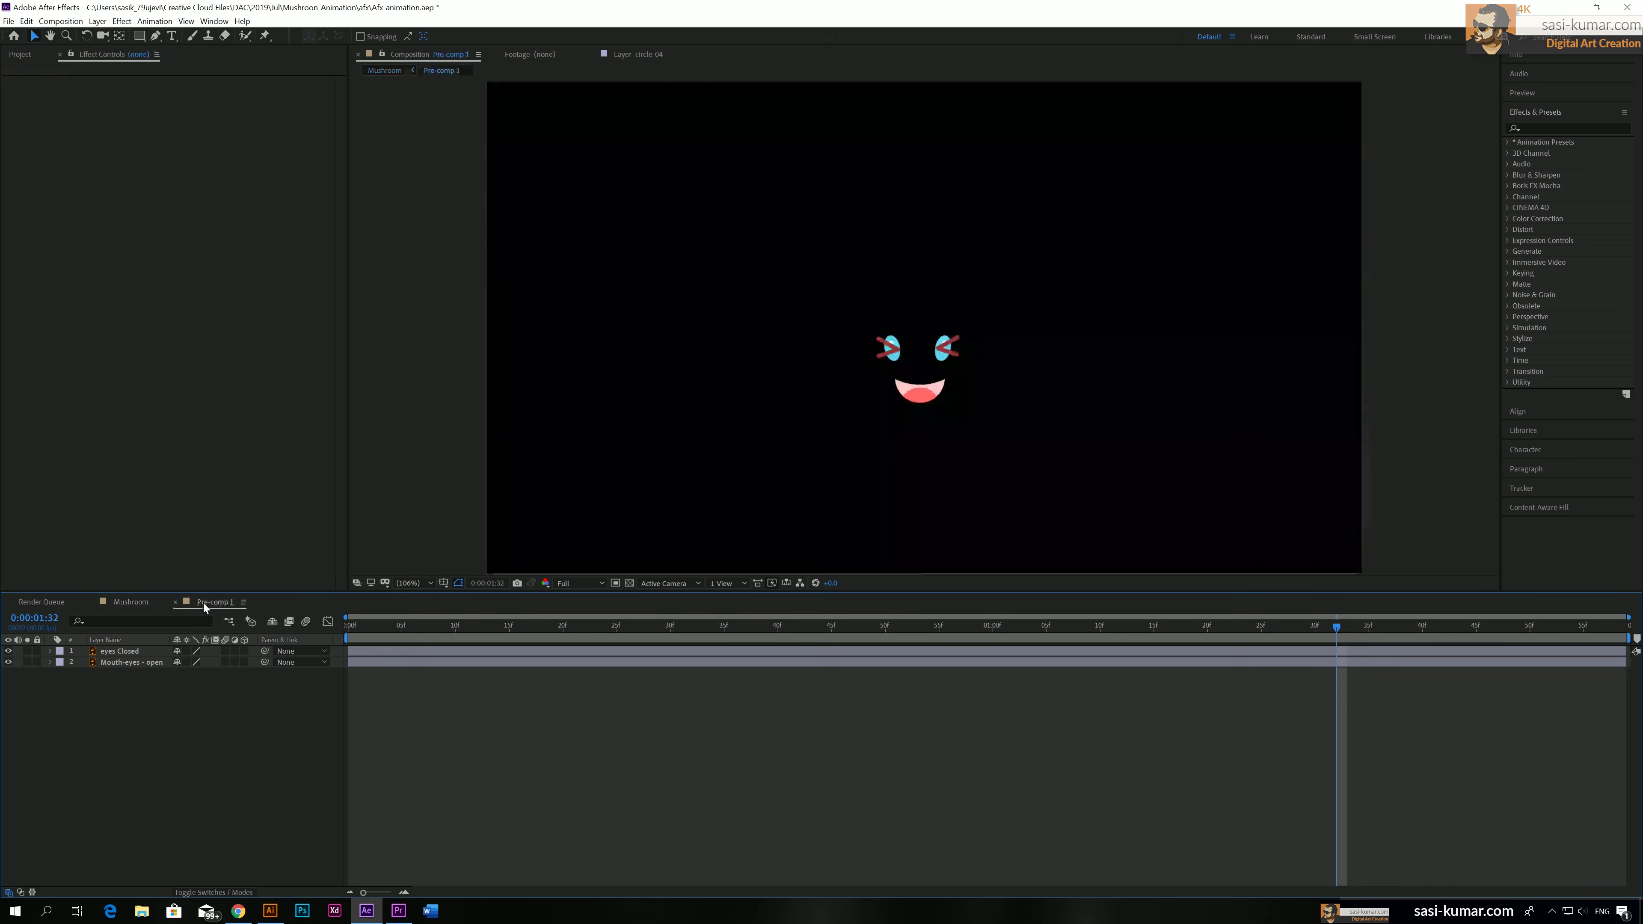
left_click_drag(399, 632, 332, 628)
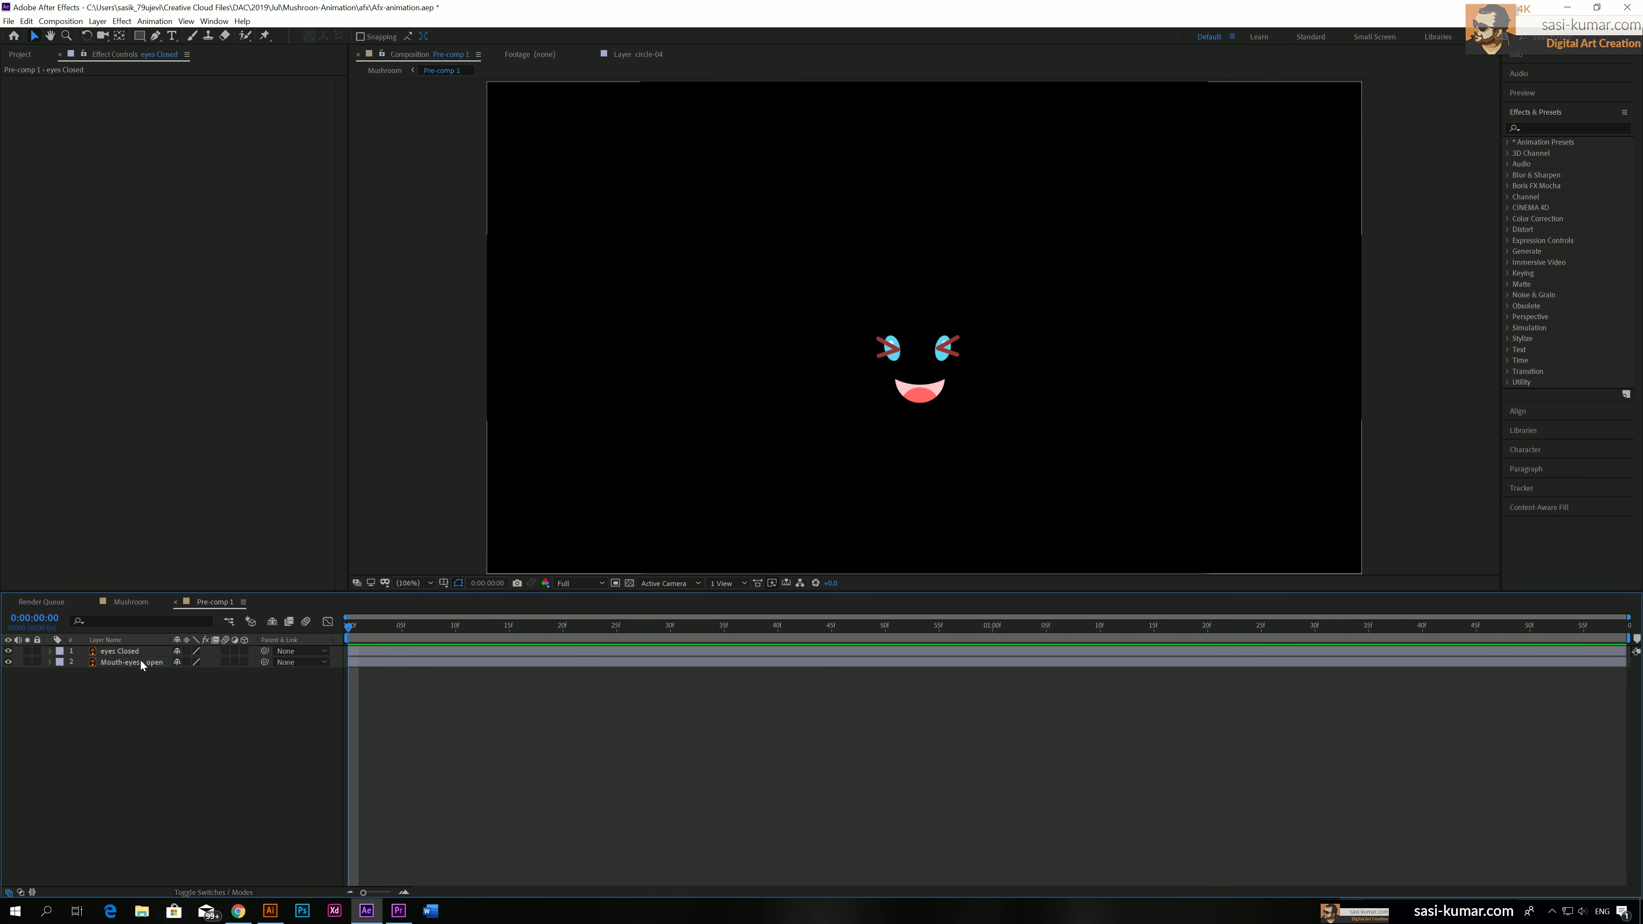
left_click(128, 651)
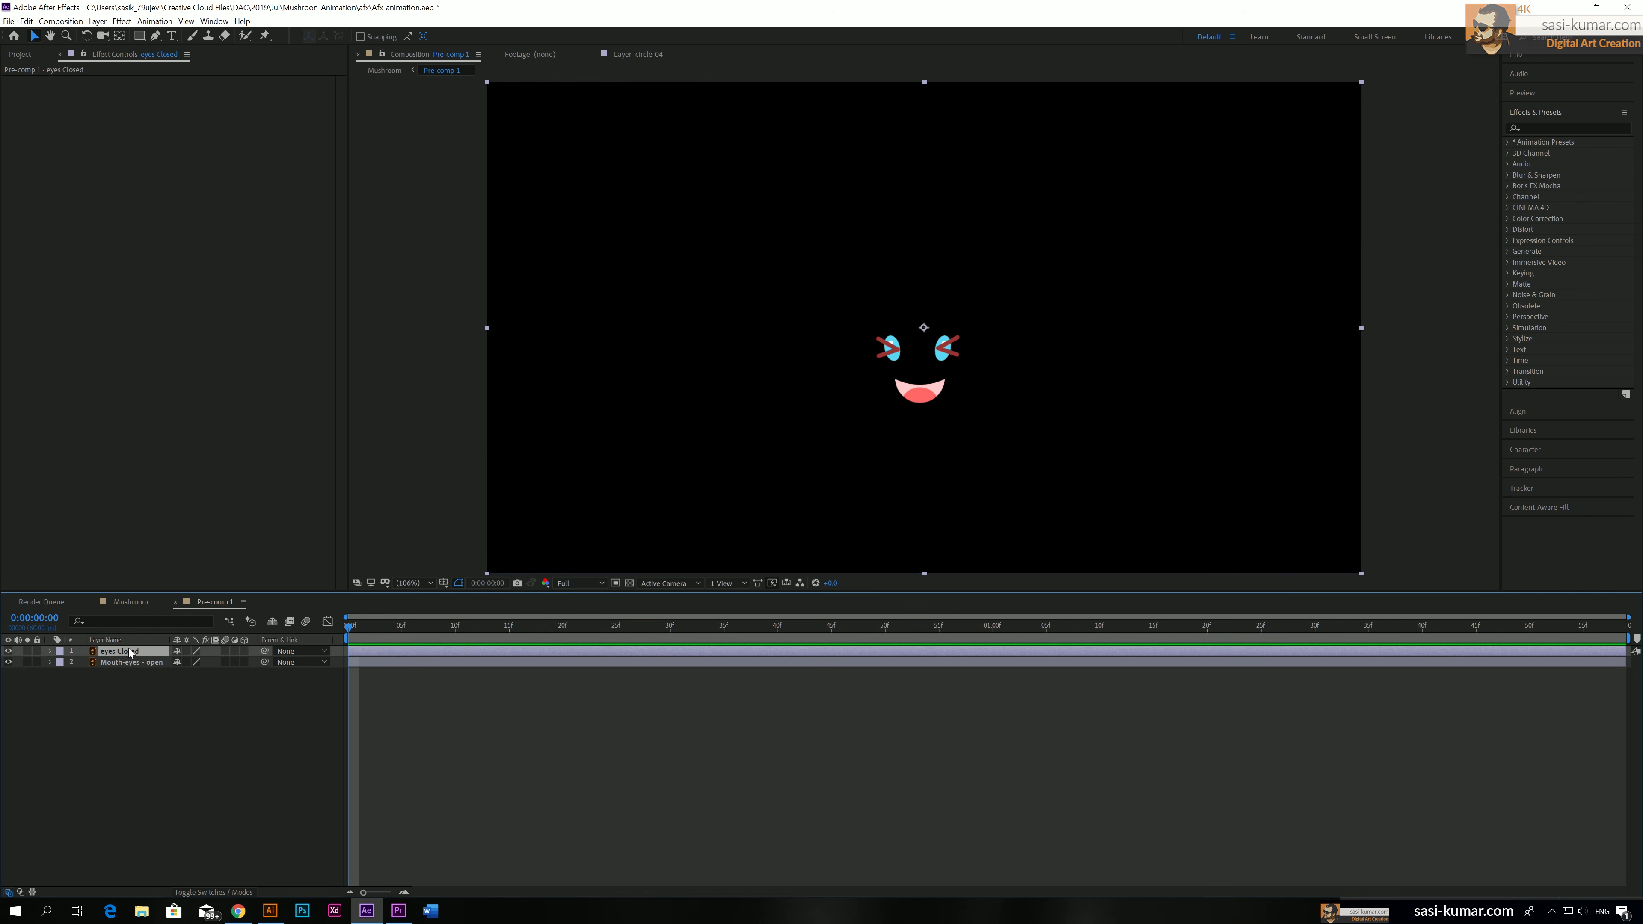
left_click(50, 652)
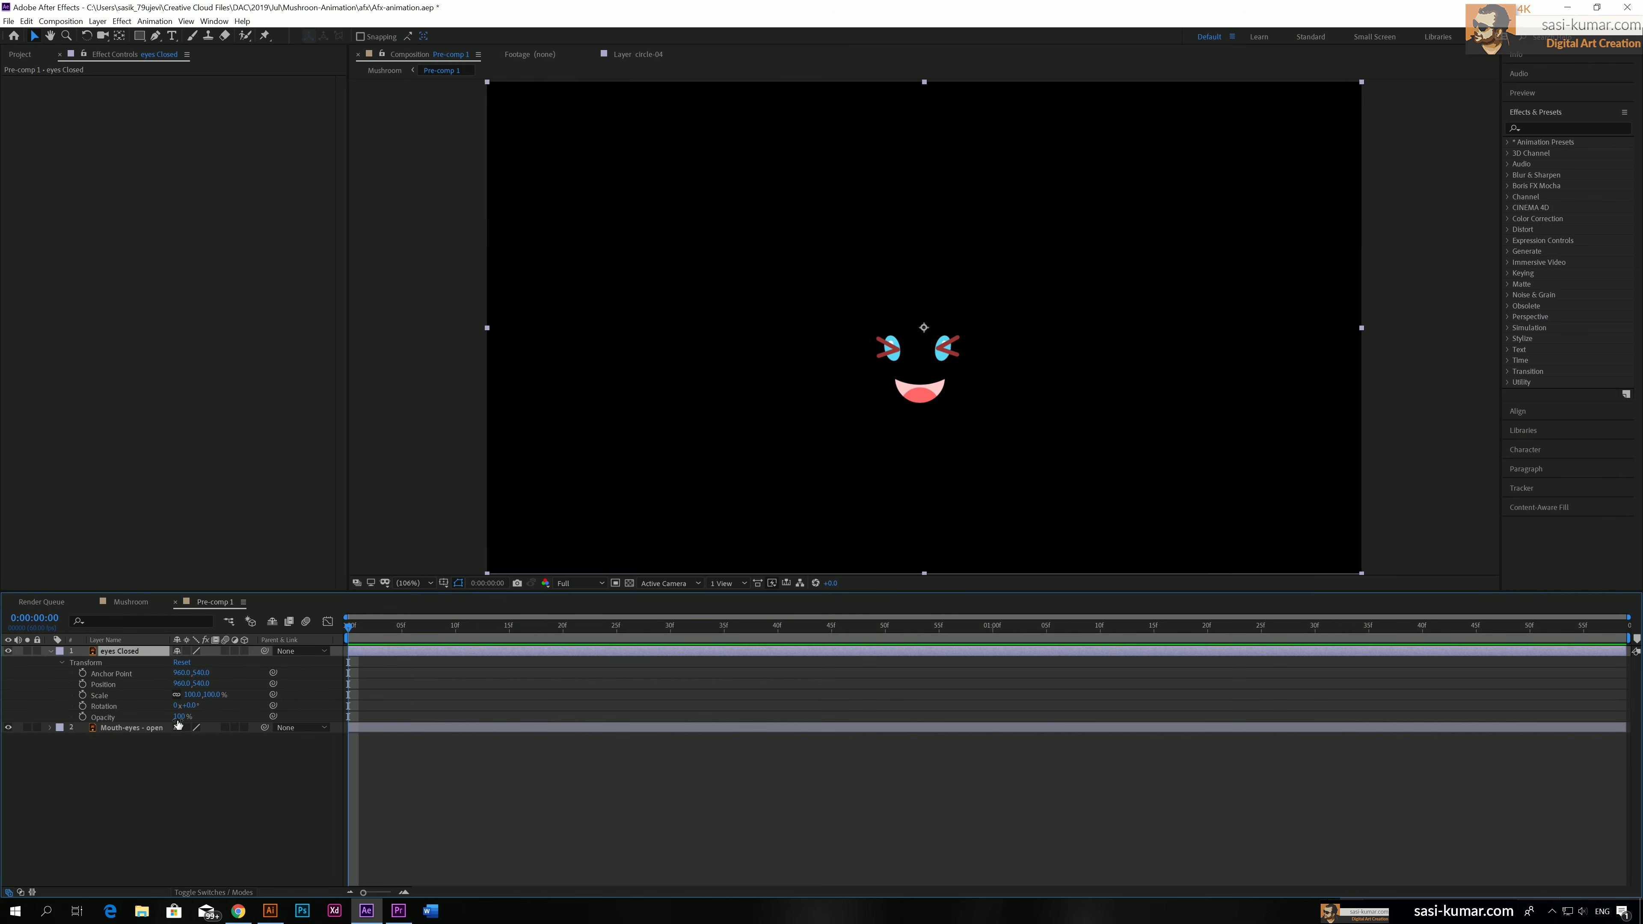
left_click_drag(179, 716, 98, 719)
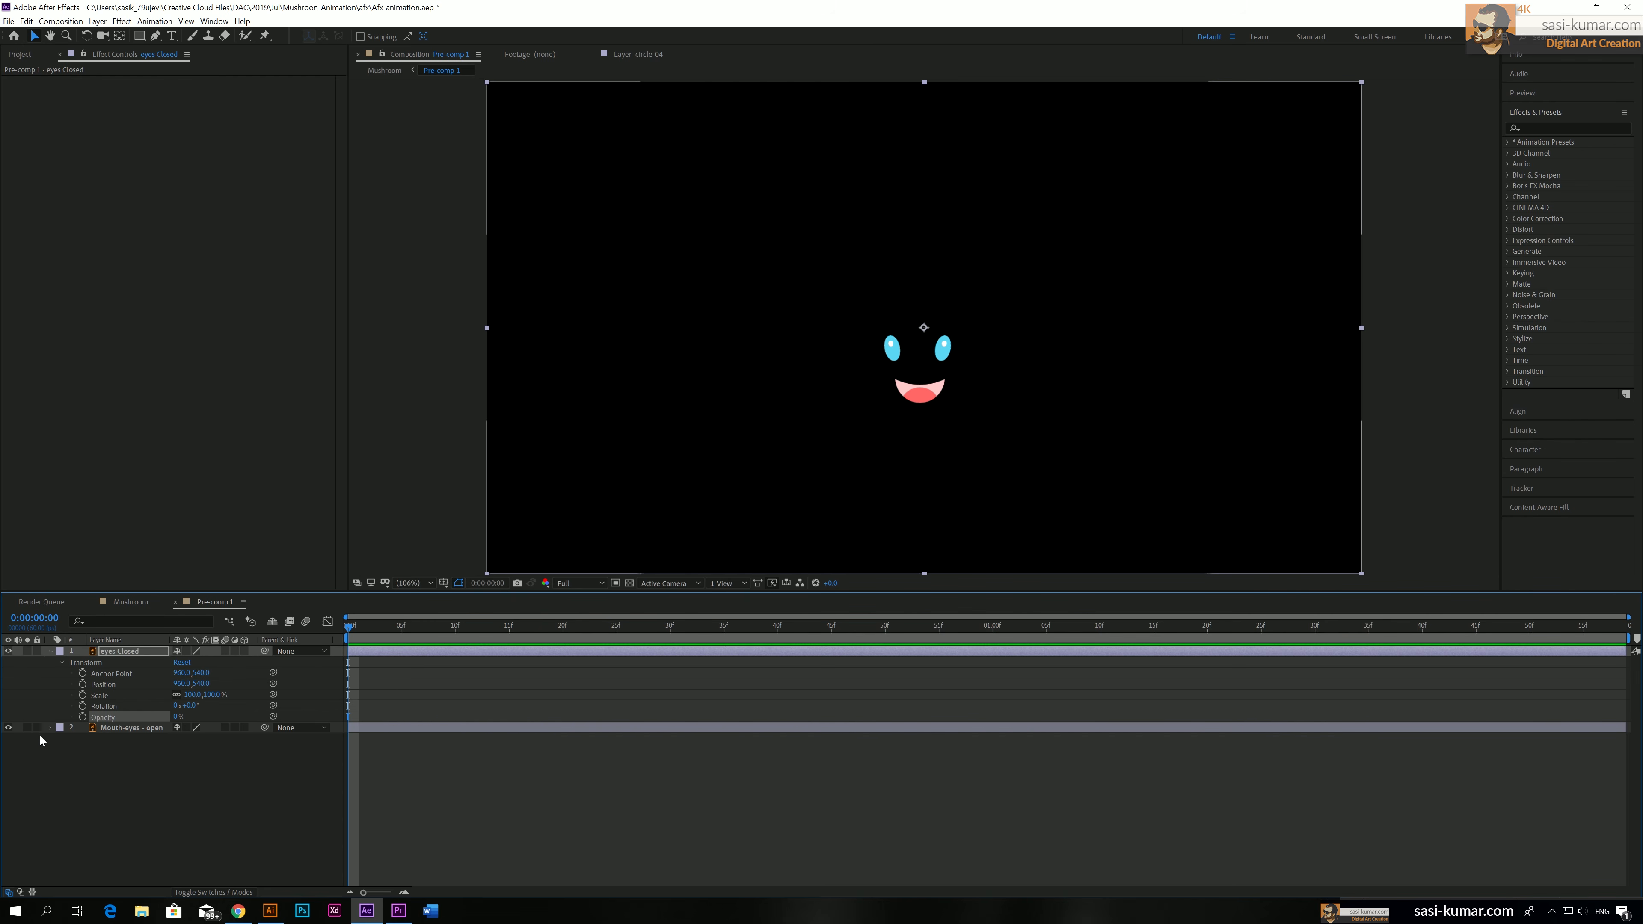
left_click(82, 717)
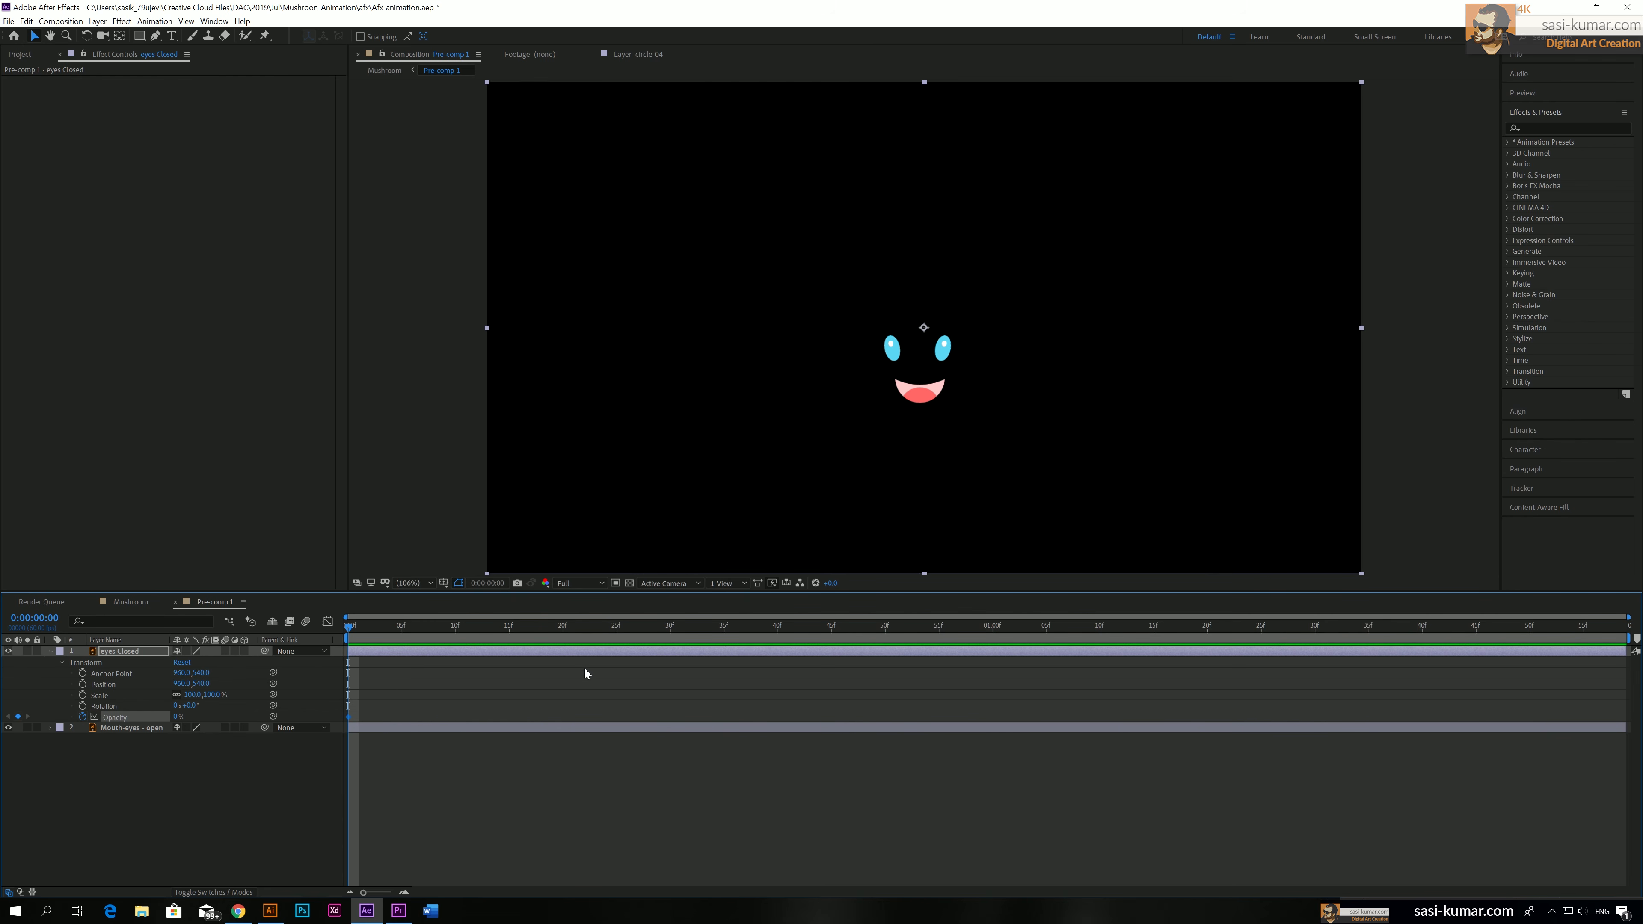
Add eyes Closed Opacity keyframes of 0% at 0:00:01:58 and 100% at 0:00:01:00
left_click_drag(541, 632, 1616, 628)
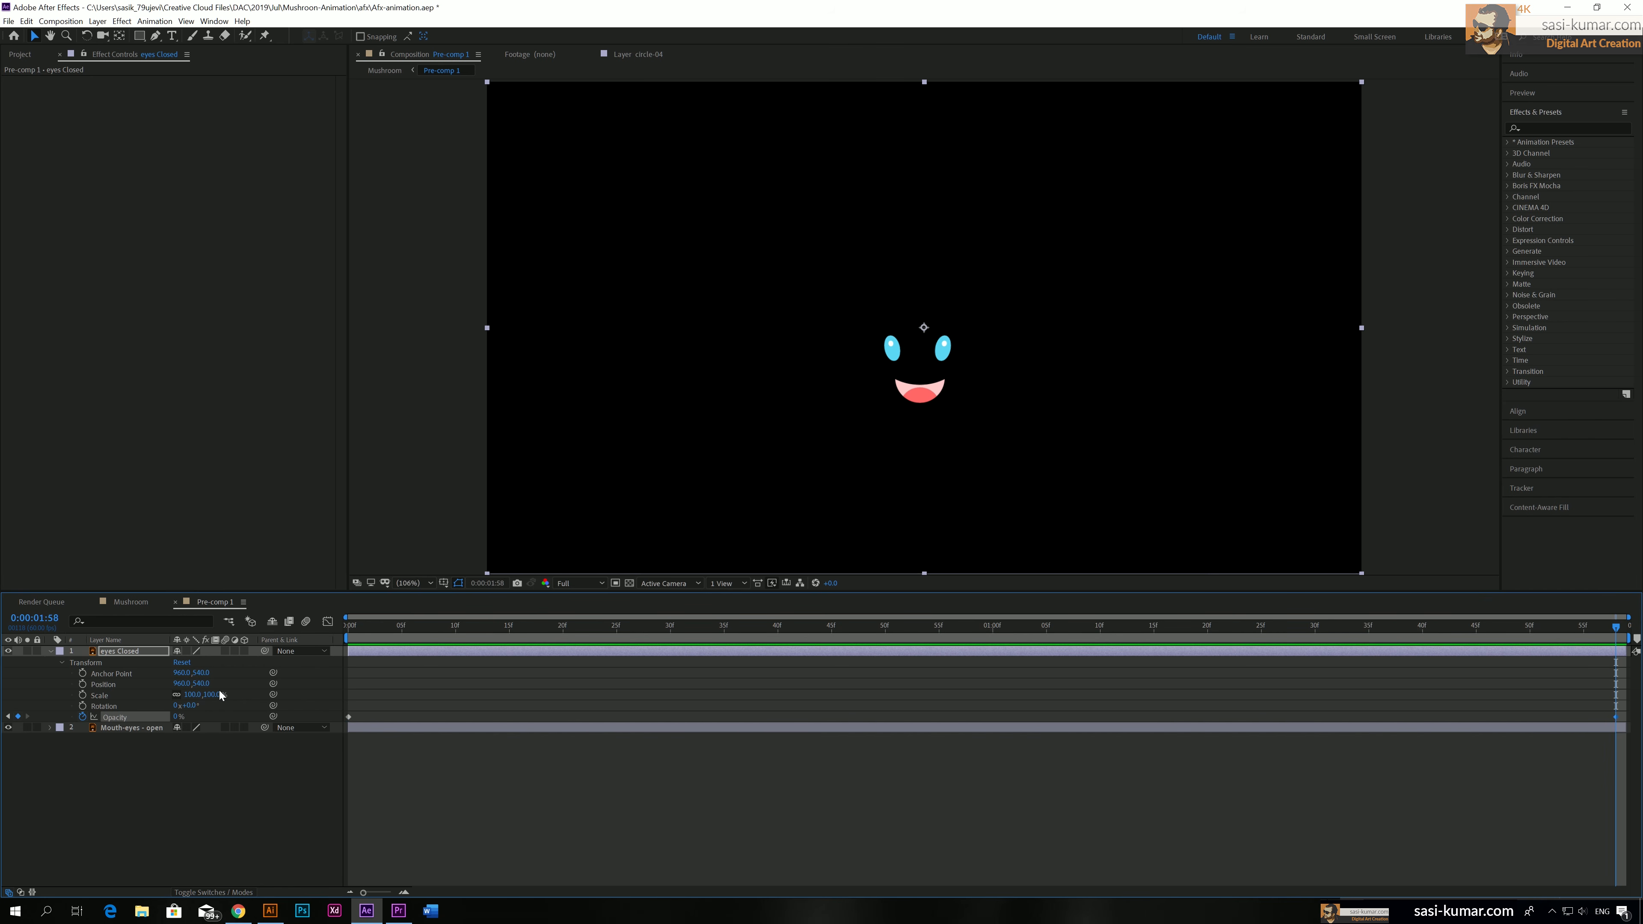
left_click_drag(928, 629, 995, 631)
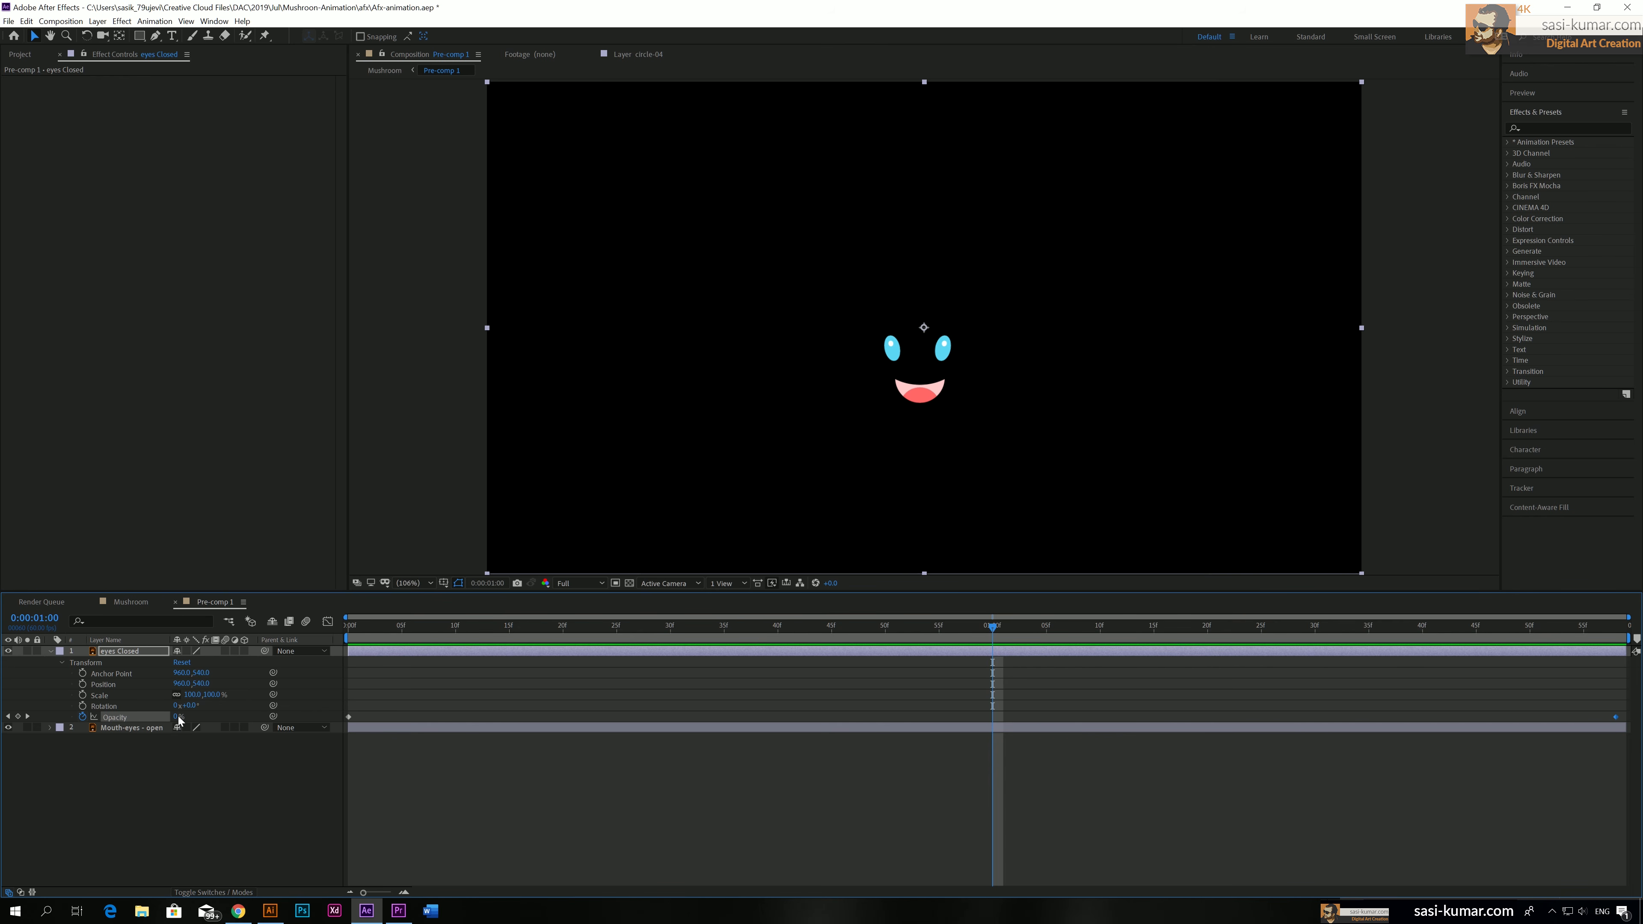
left_click_drag(178, 716, 442, 709)
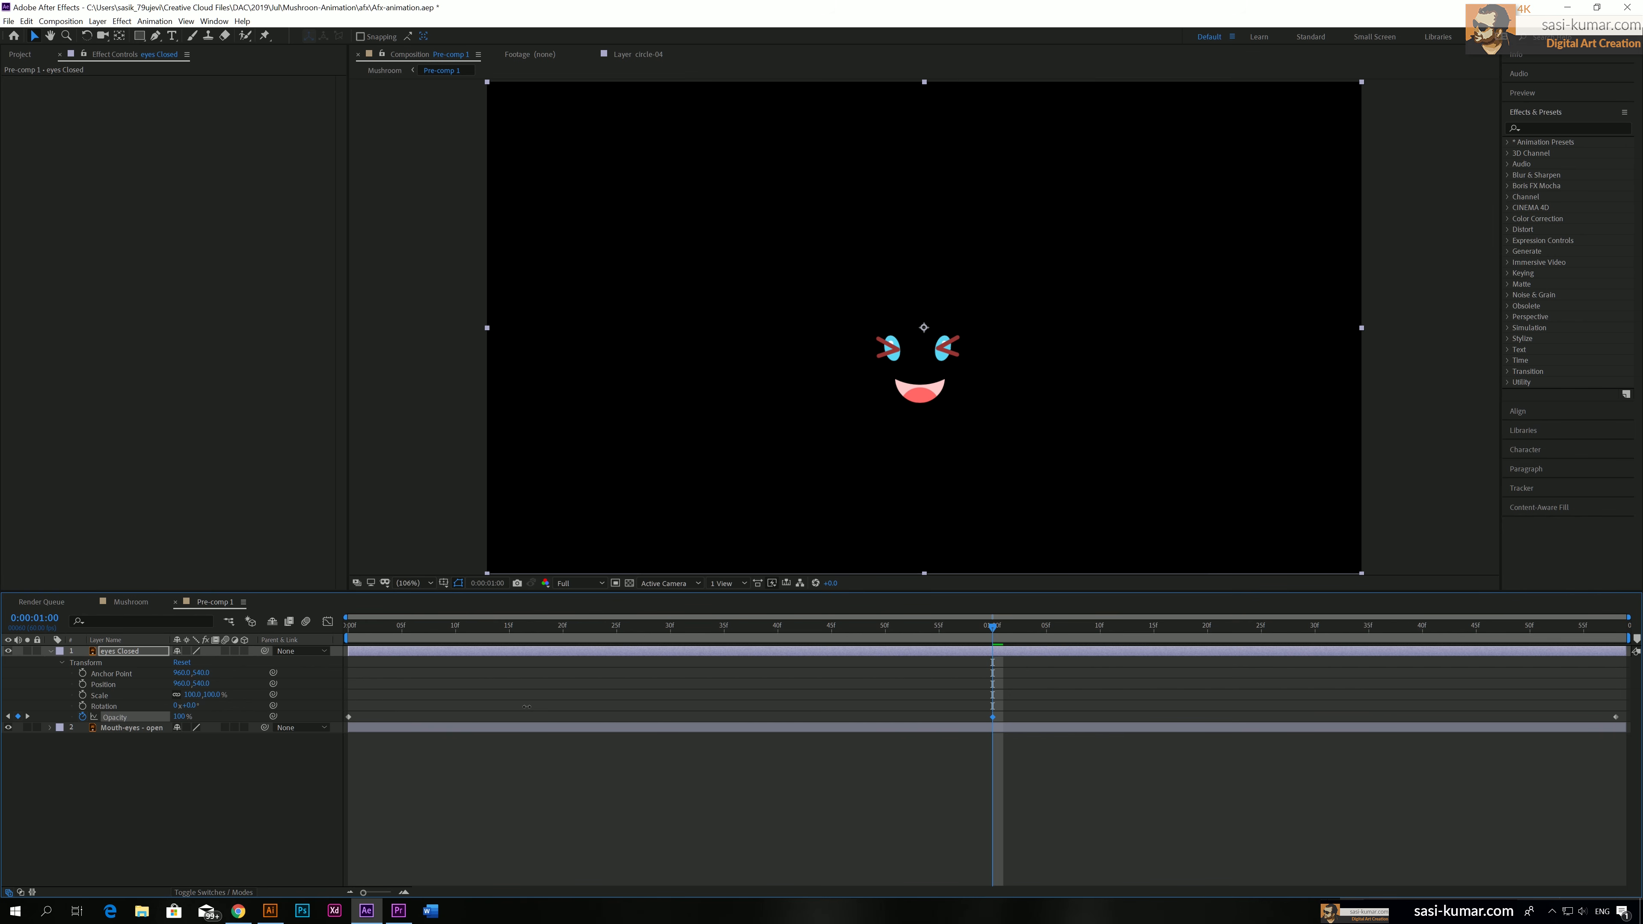
Keyframe the Mouth-eyes - open layer's Opacity at 0% at 0:00:01:00
left_click(1020, 729)
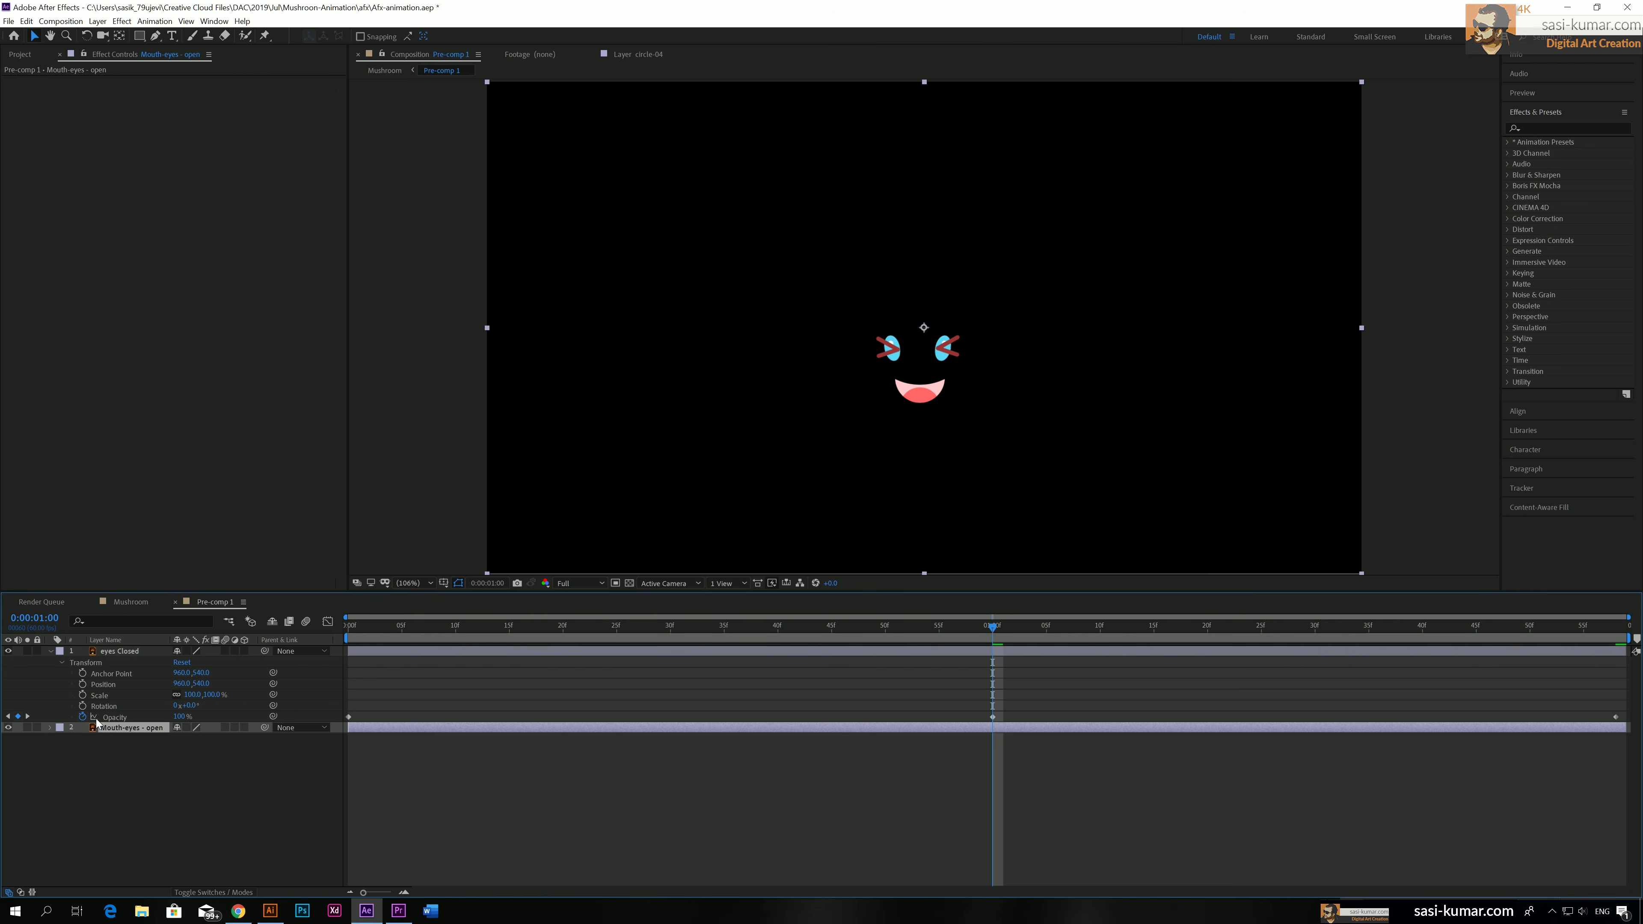
left_click(48, 727)
left_click(62, 738)
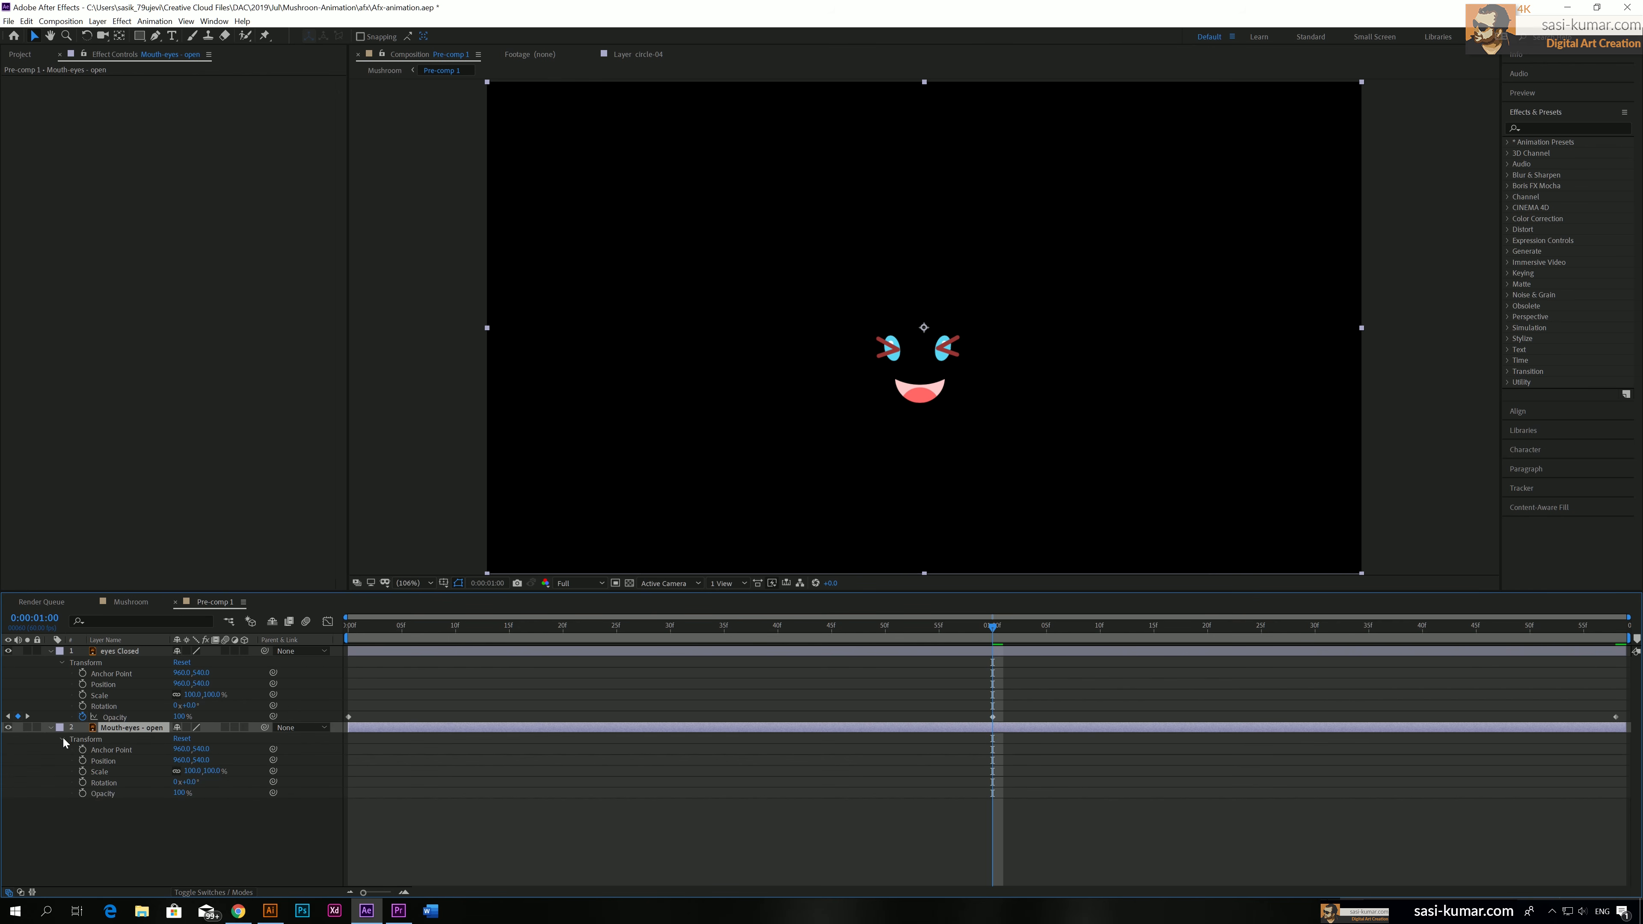
left_click(82, 793)
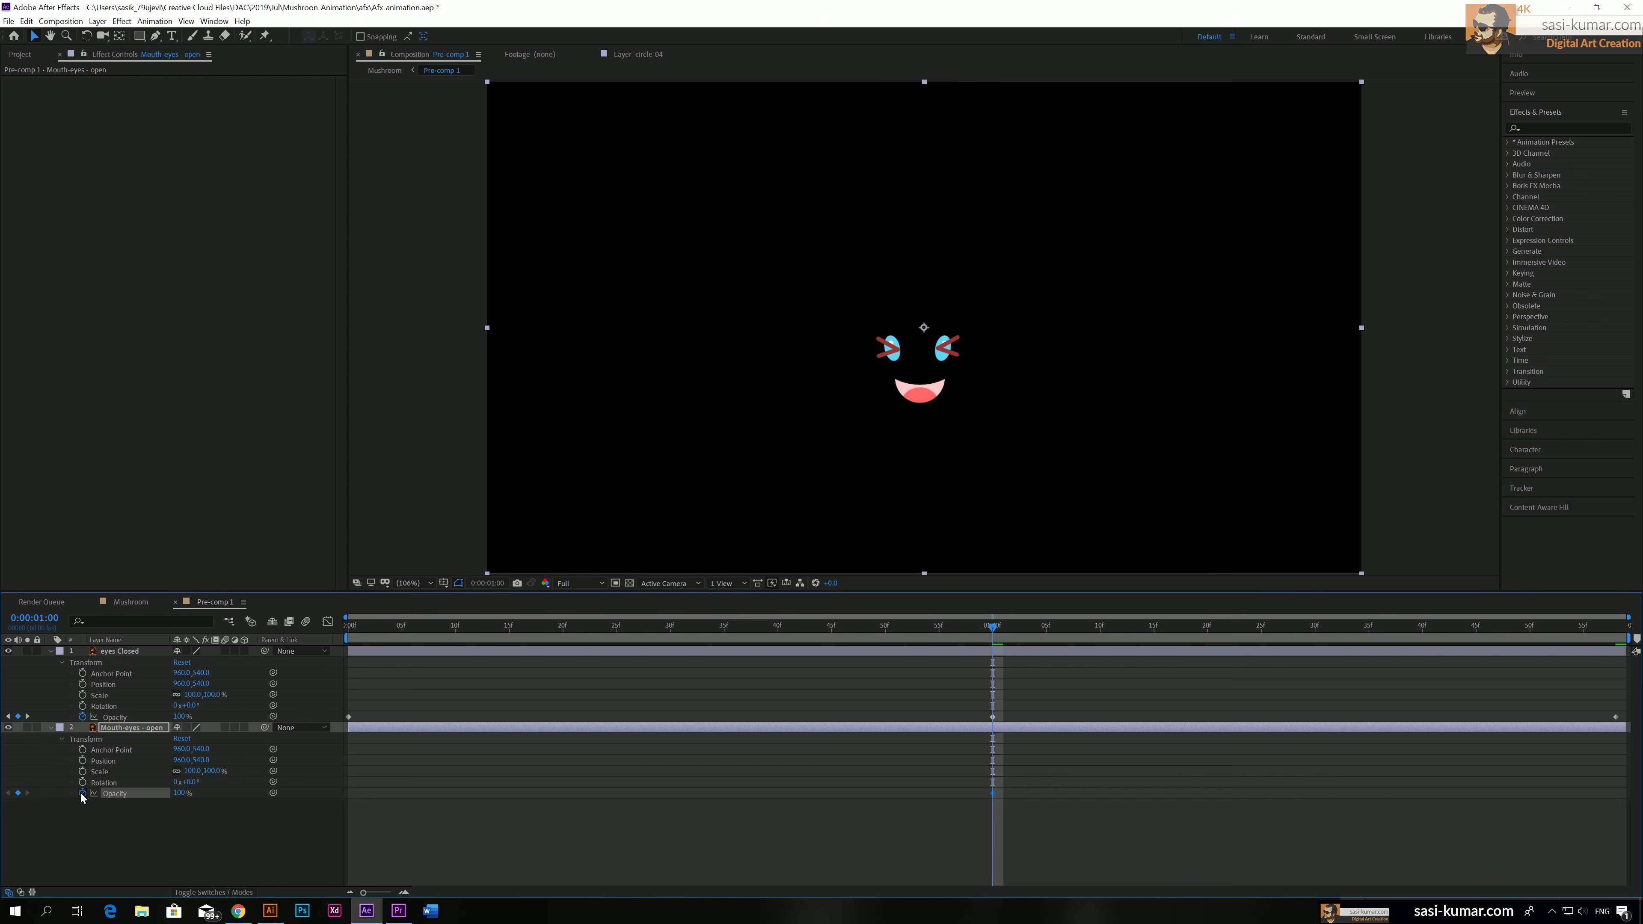
left_click(186, 798)
type("0")
key("Return")
Set the Mouth-eyes - open layer's Opacity to 100% at 0:00:00:00 and 0:00:01:58, and preview the eye transition
key("Home")
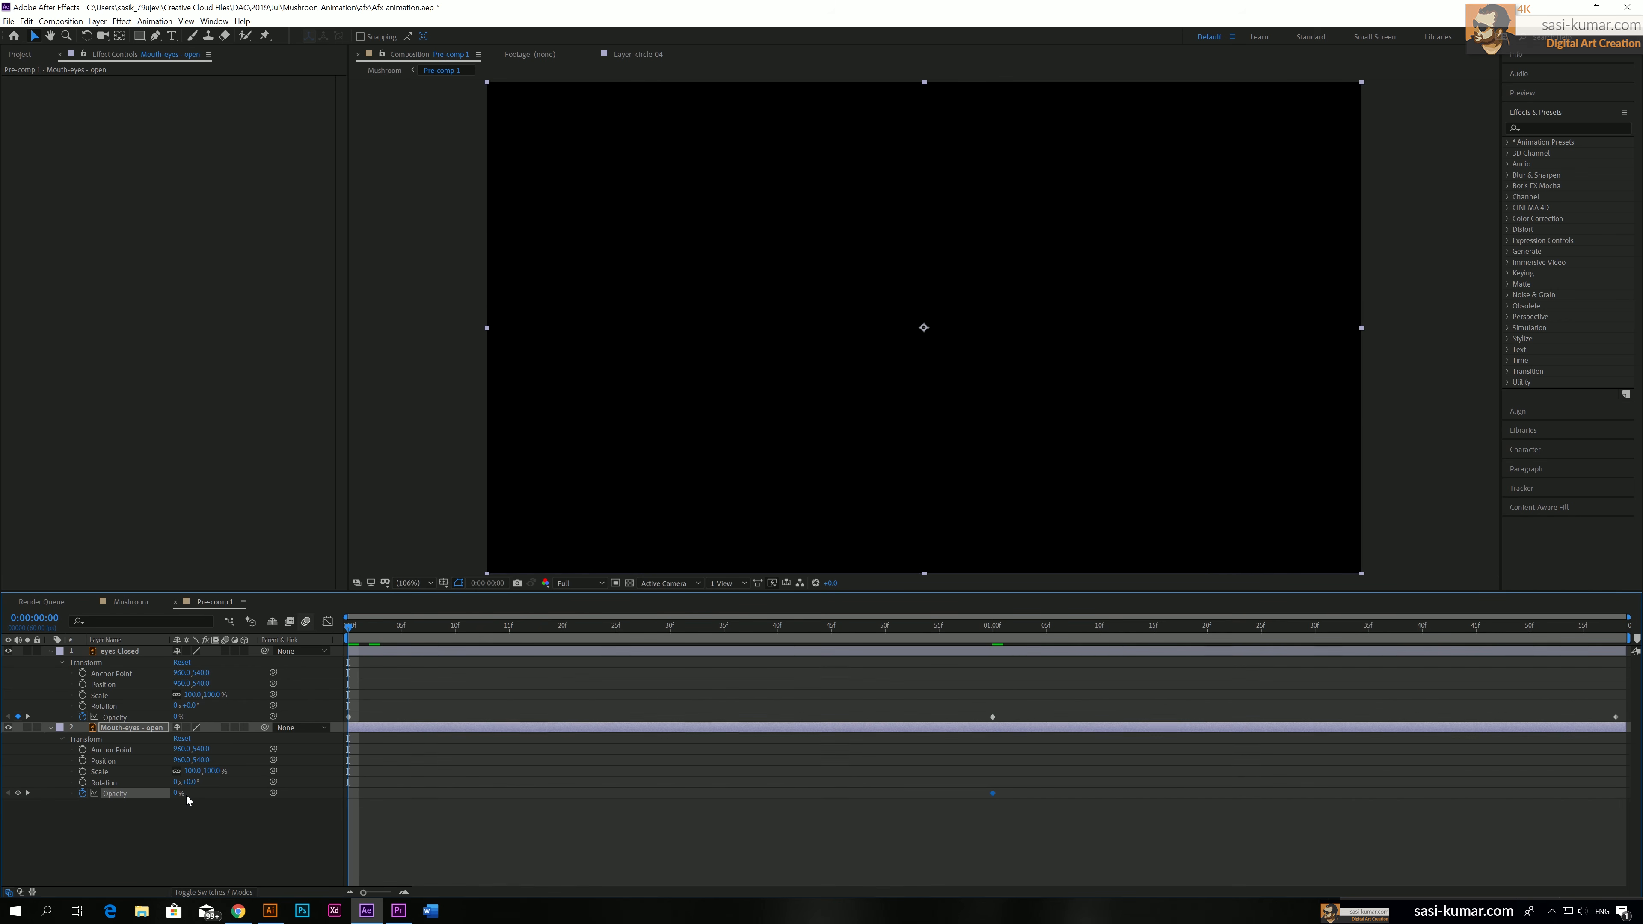
left_click_drag(180, 793, 322, 788)
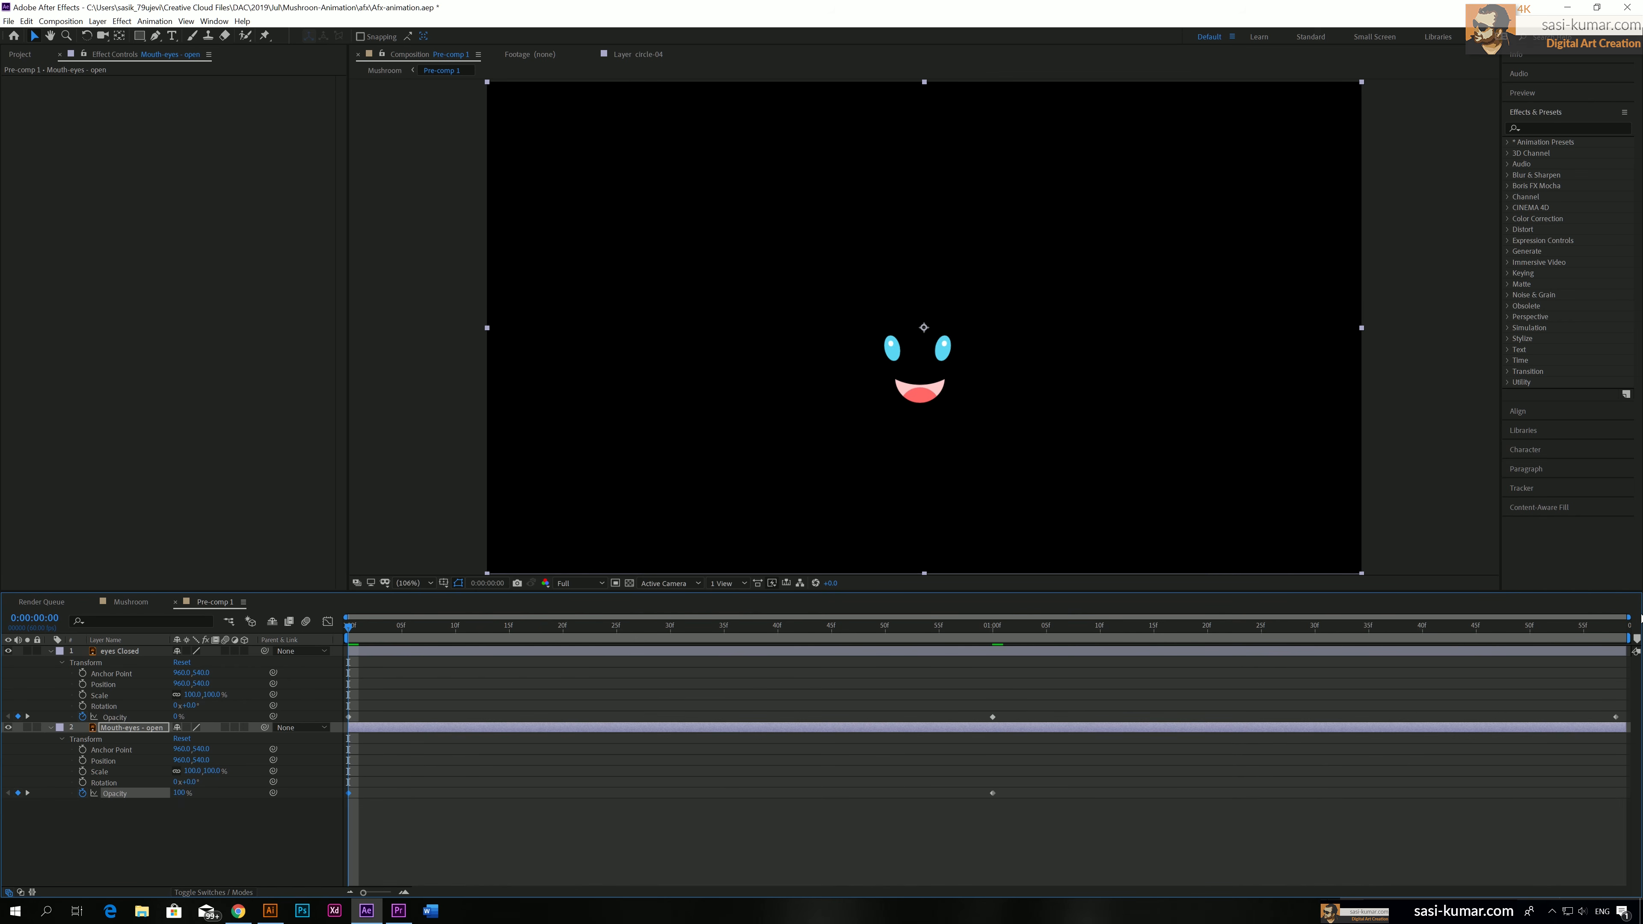
key("End")
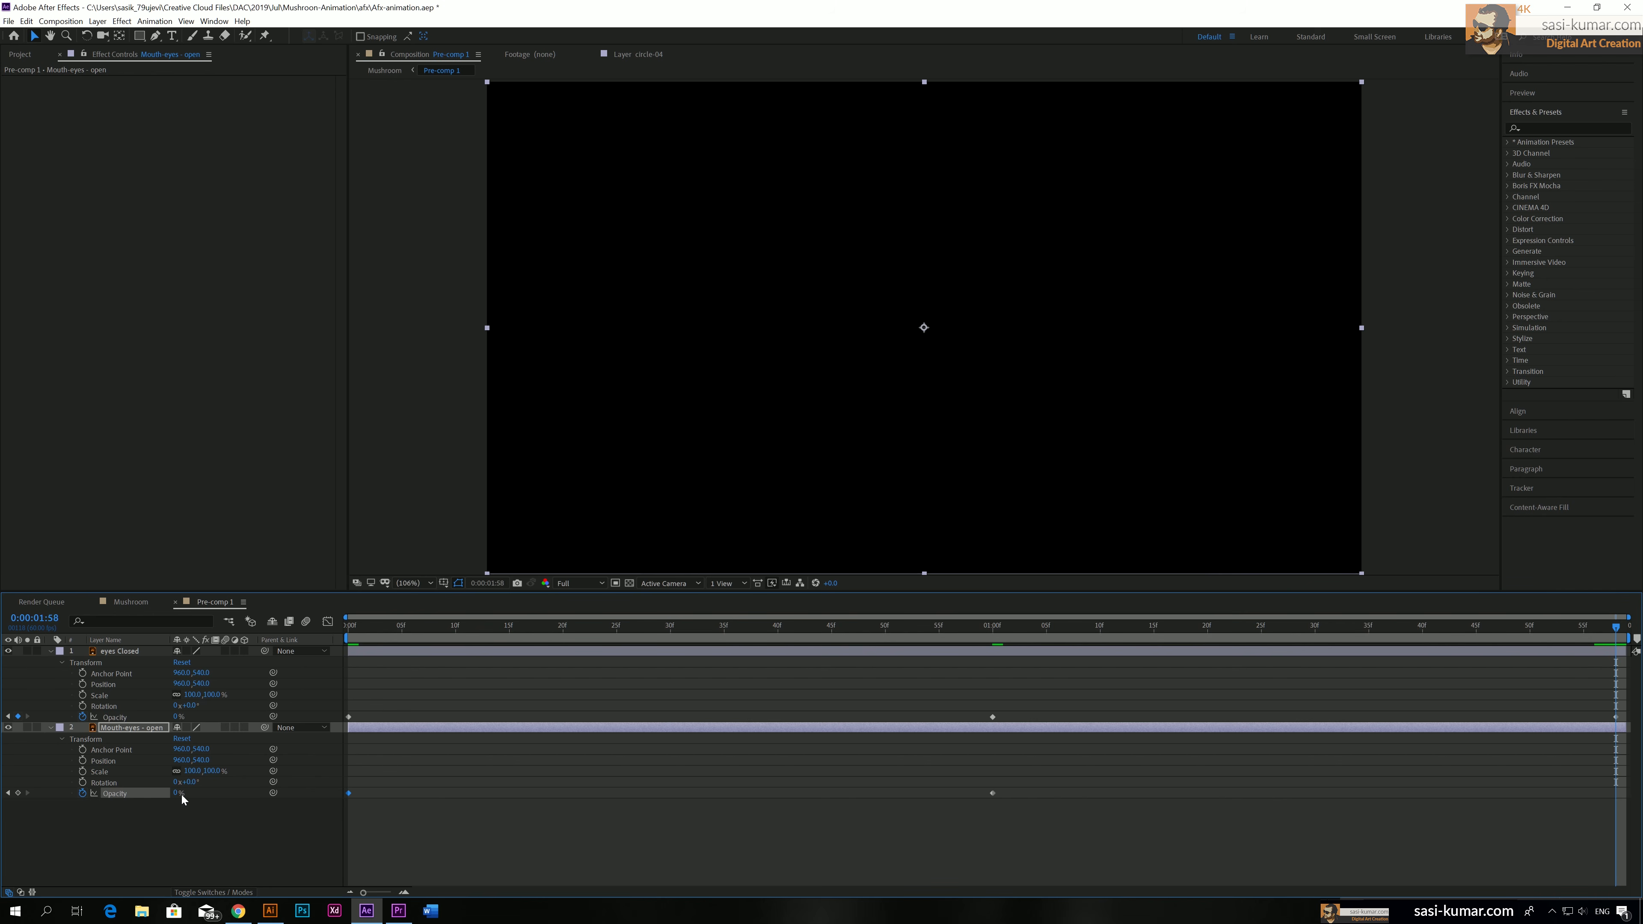
left_click_drag(182, 799, 339, 797)
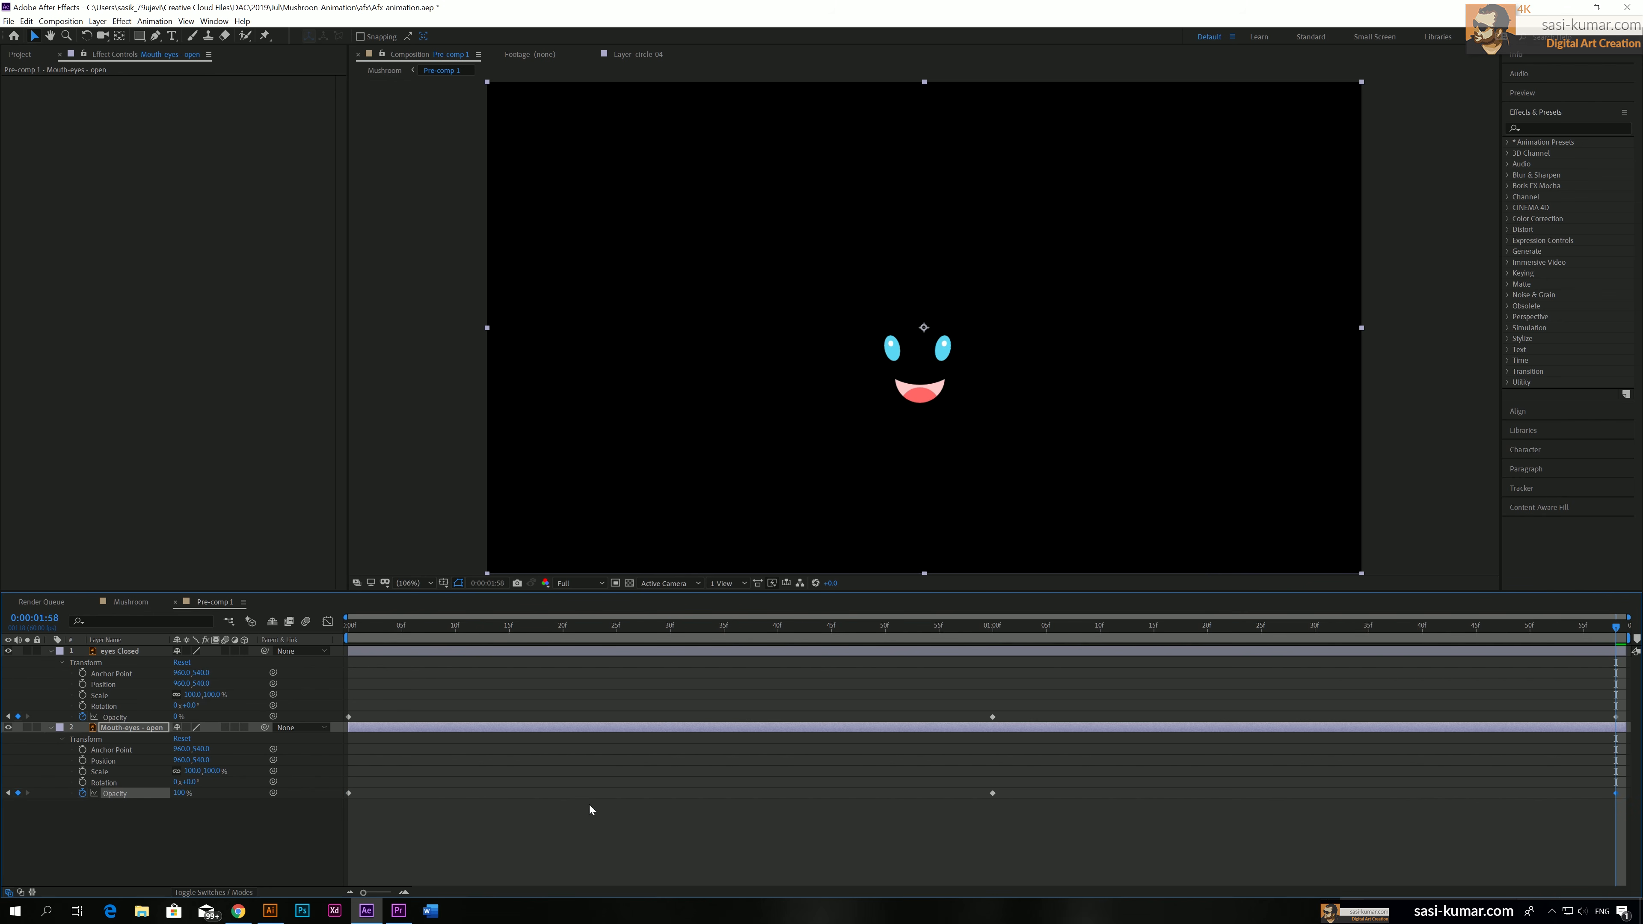
left_click(370, 635)
key("space")
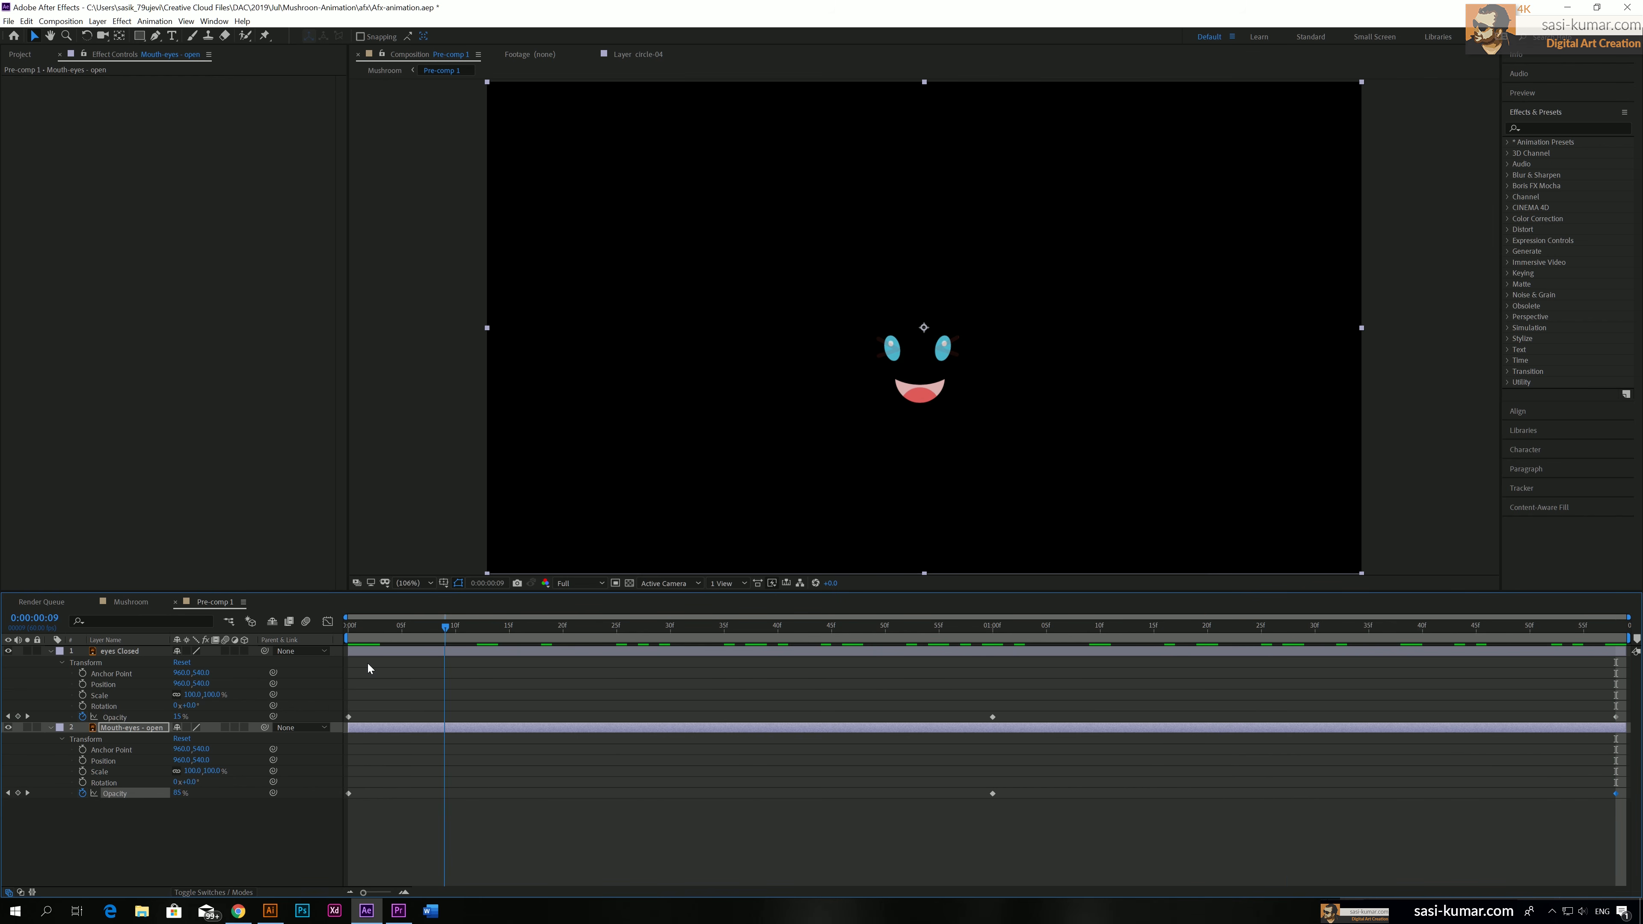
Add Mouth-eyes - open Opacity keyframes of 100% at 0:00:00:55 and 0% at 0:00:01:05
left_click(600, 650)
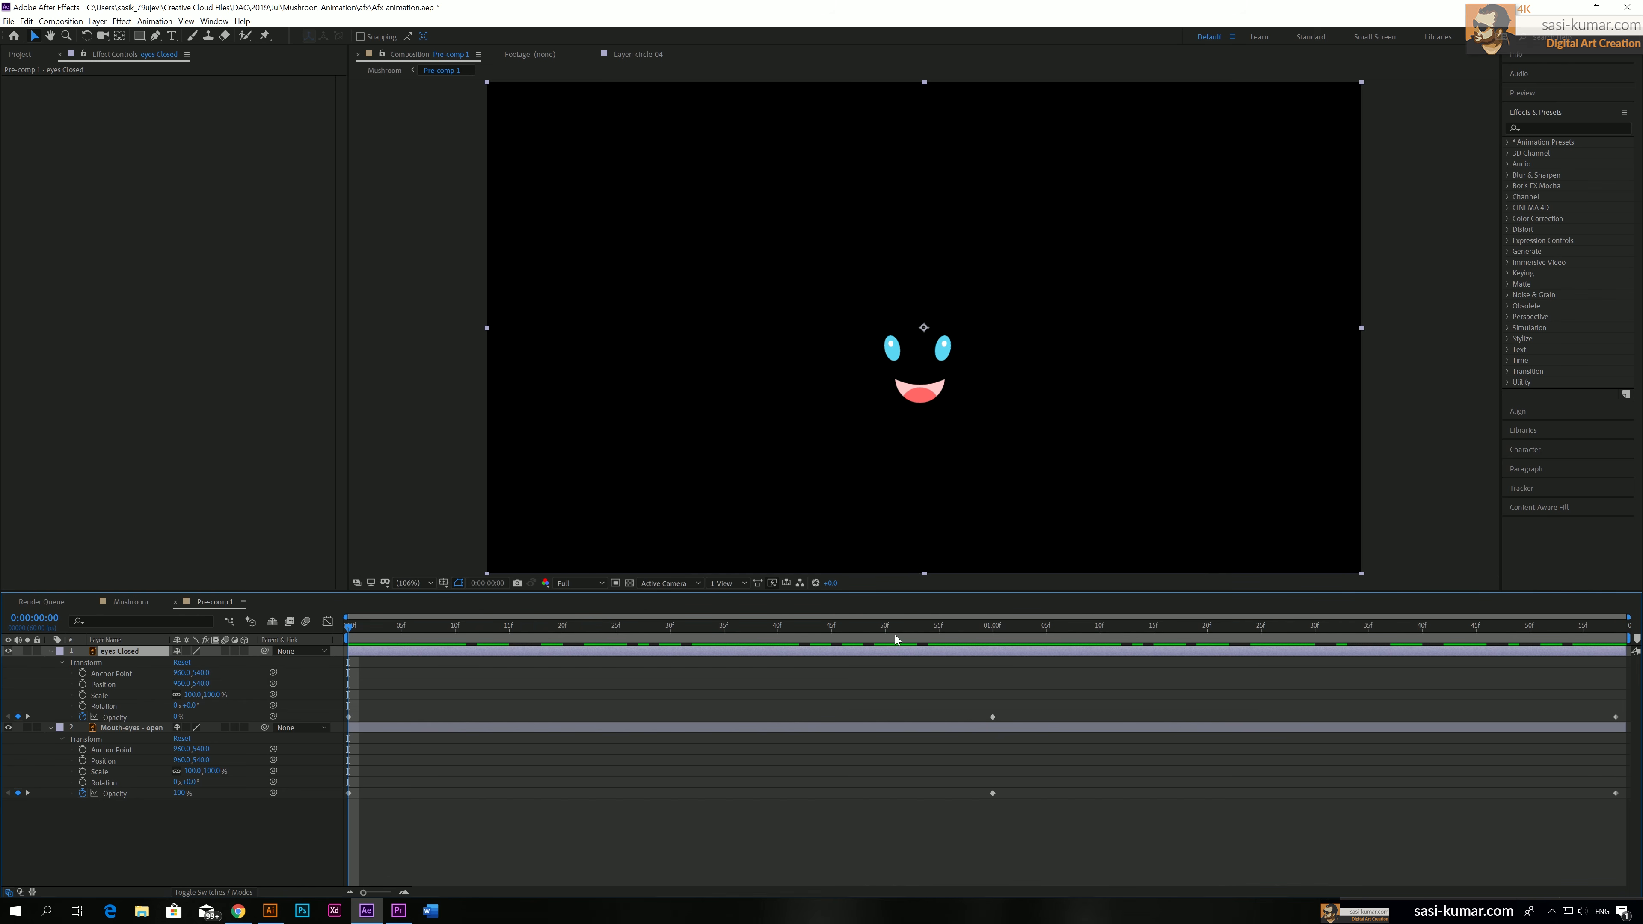
left_click_drag(906, 629, 942, 637)
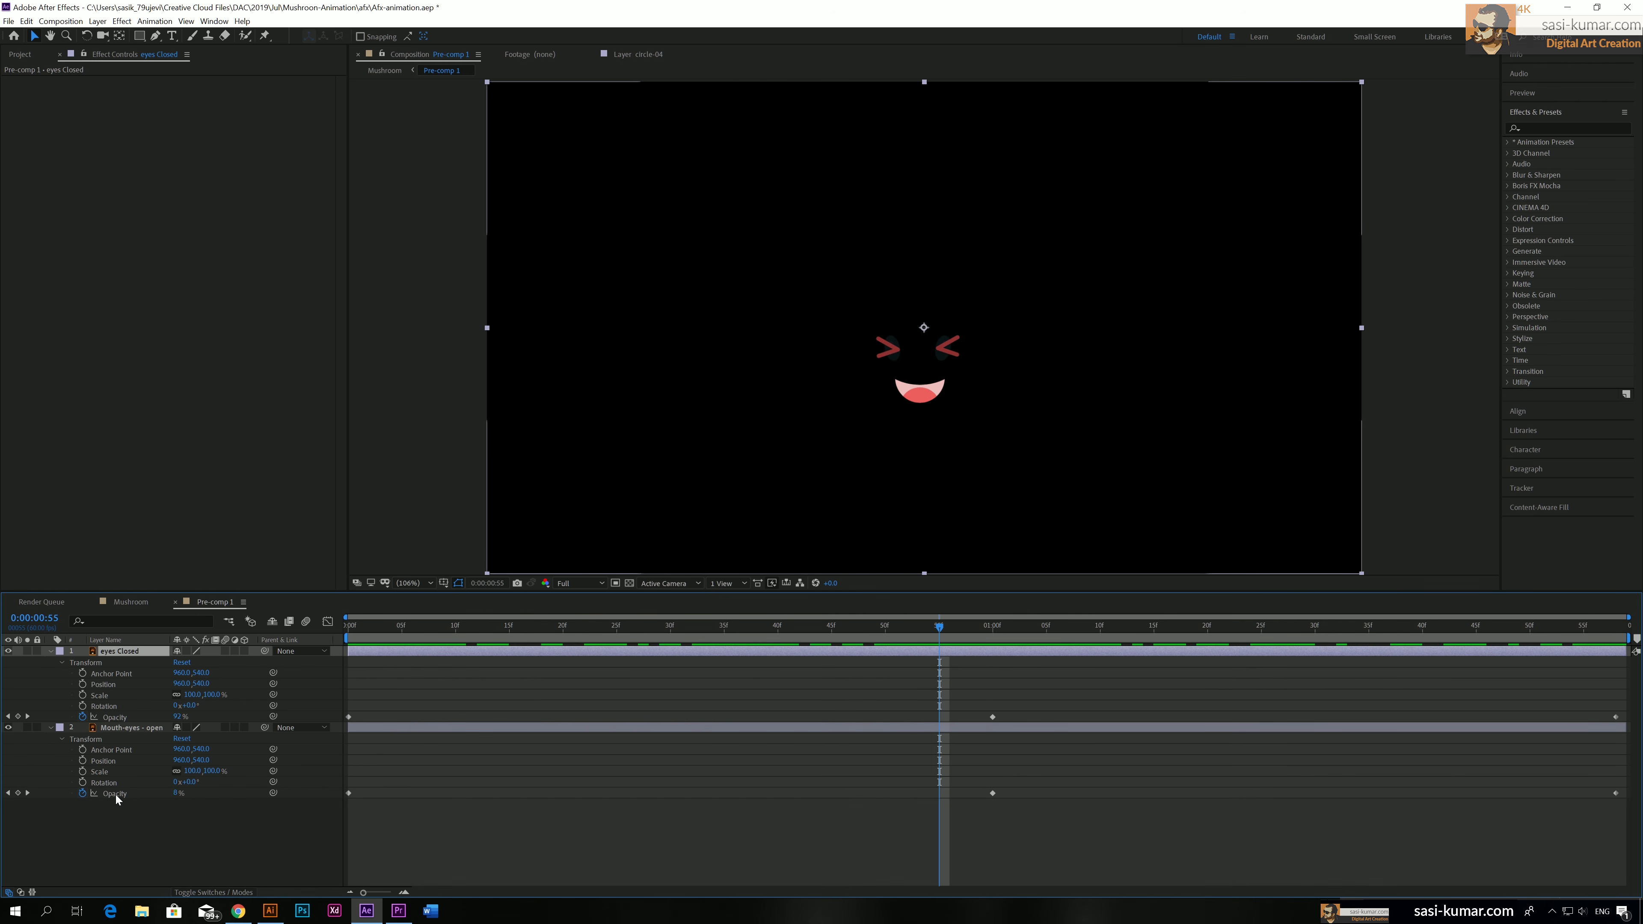
left_click_drag(176, 793, 479, 793)
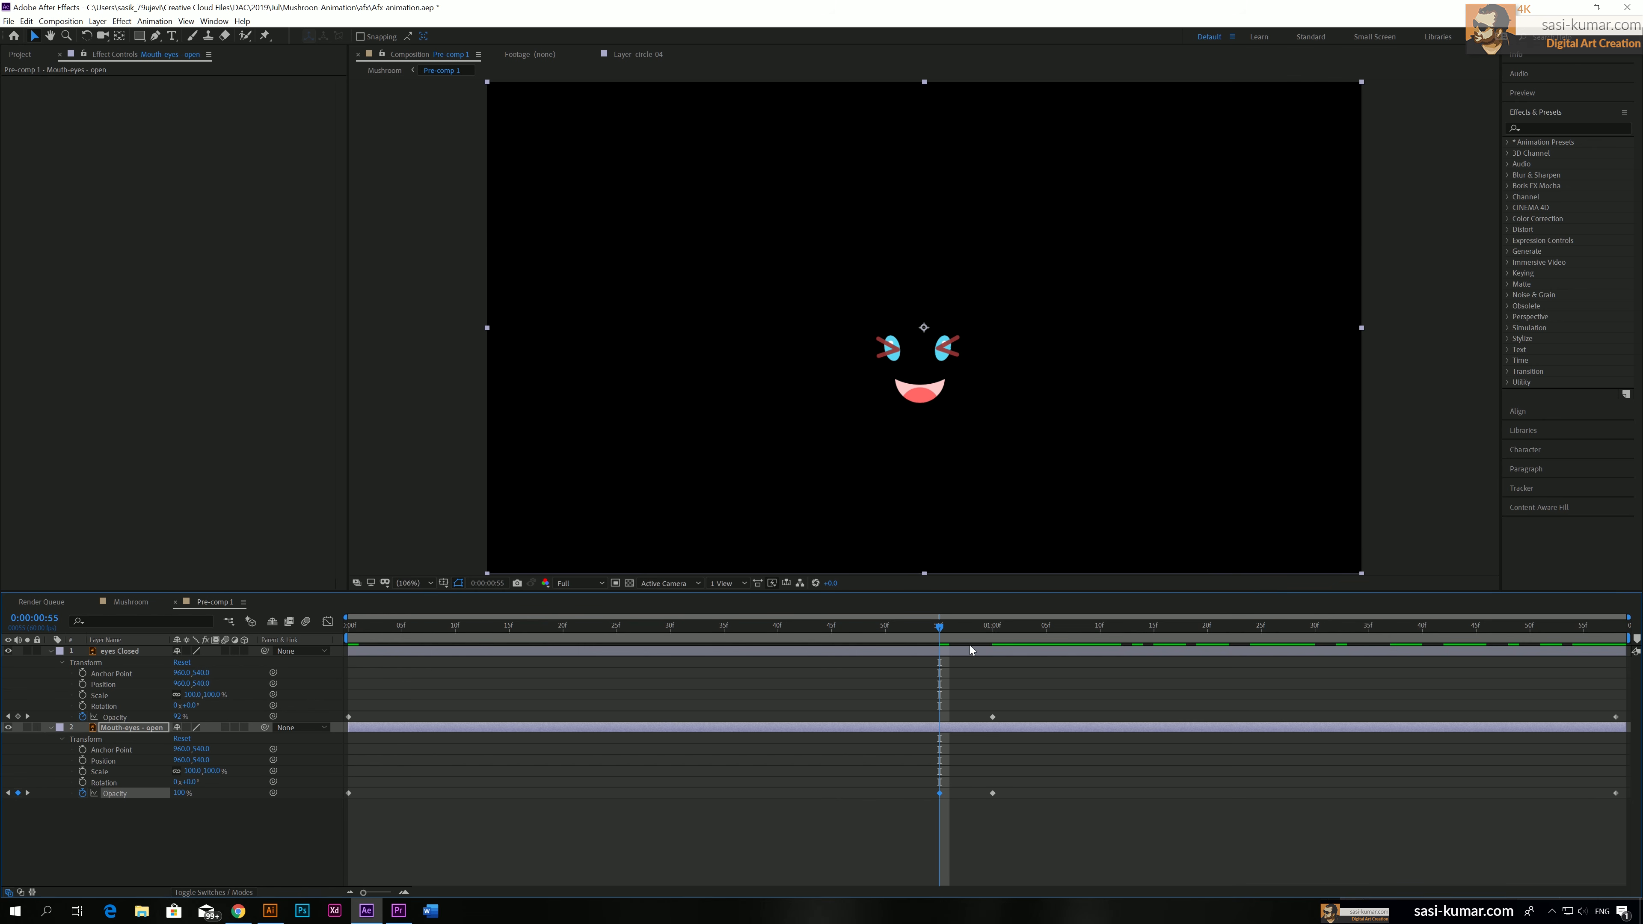
left_click_drag(945, 629, 1050, 619)
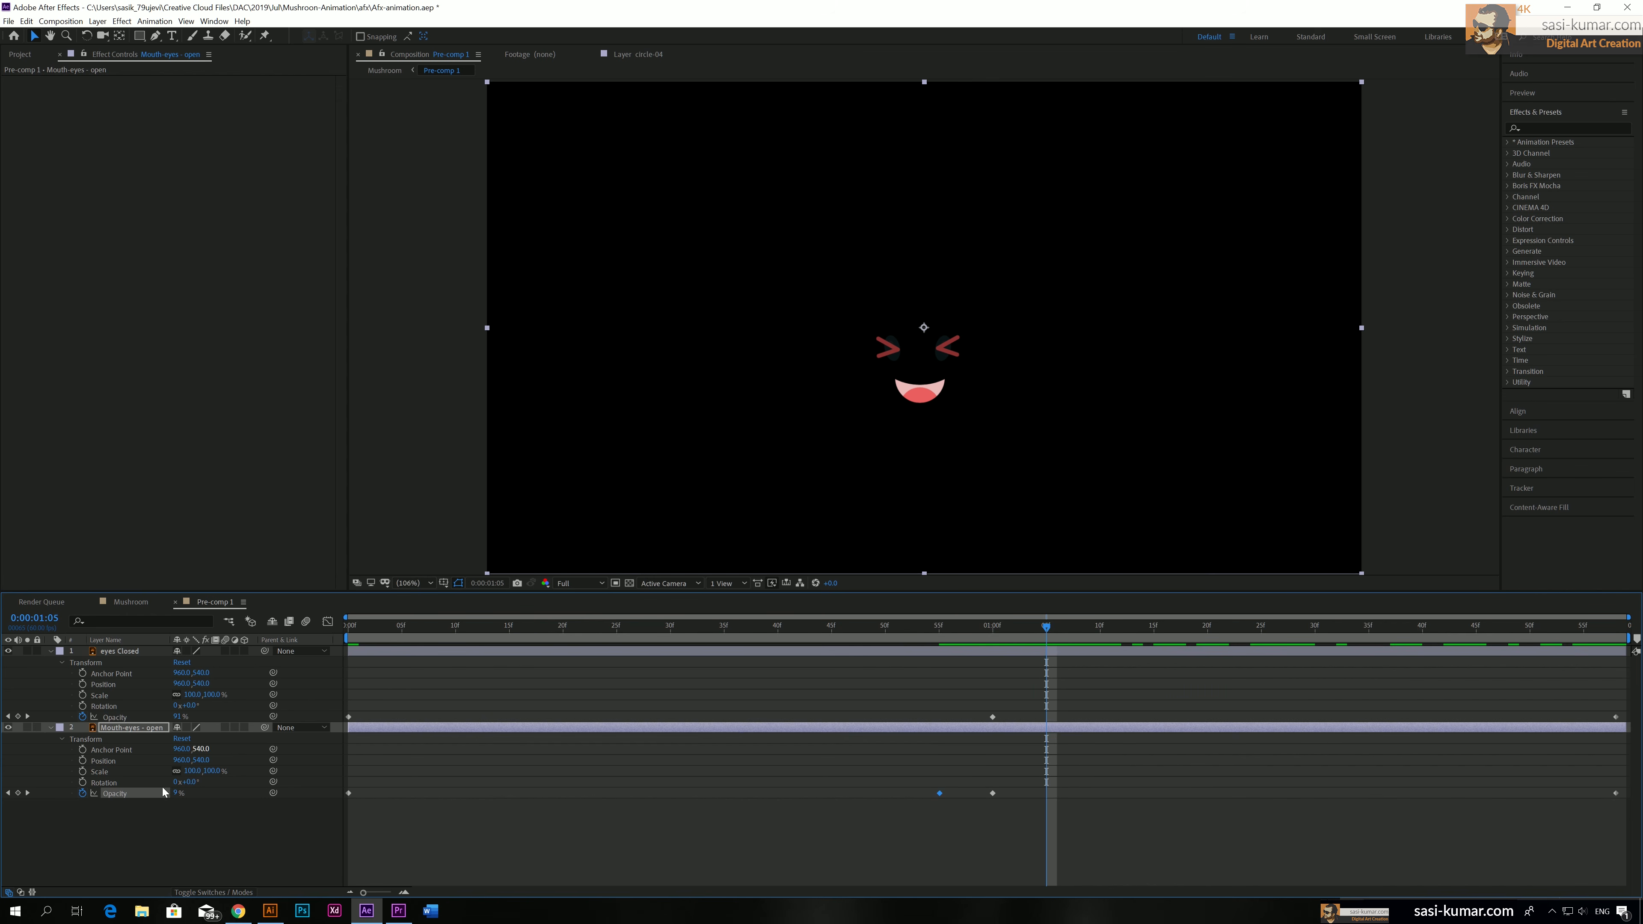
left_click_drag(178, 793, 161, 793)
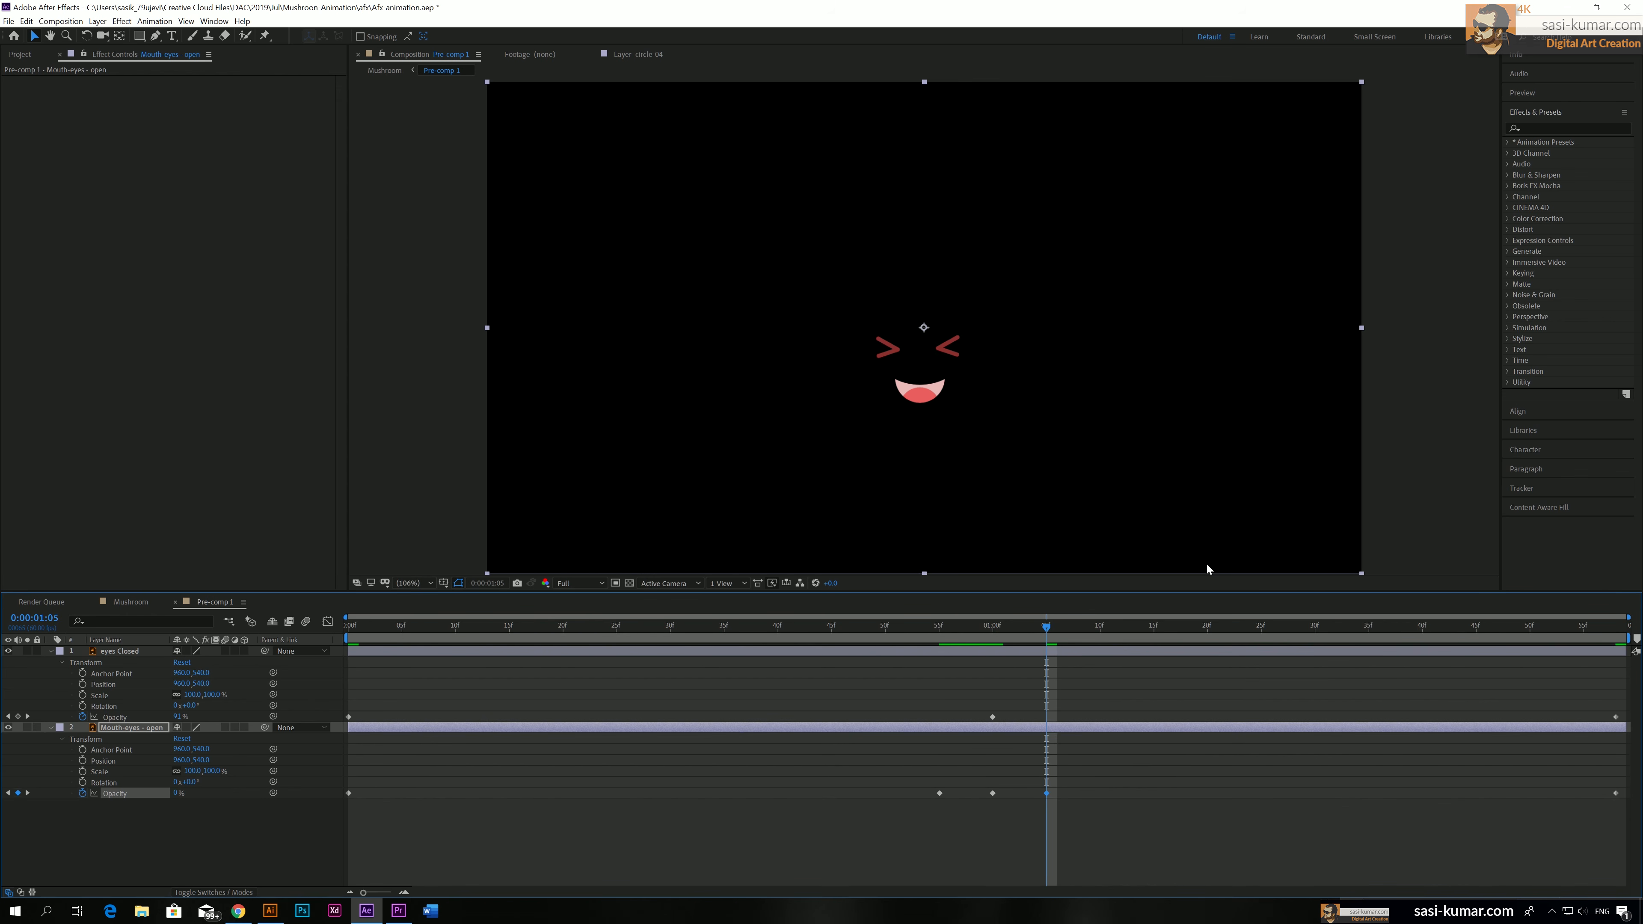
At 0:00:01:50, keyframe Mouth-eyes - open Opacity at 0% and eyes Closed Opacity at 100%
left_click(1535, 630)
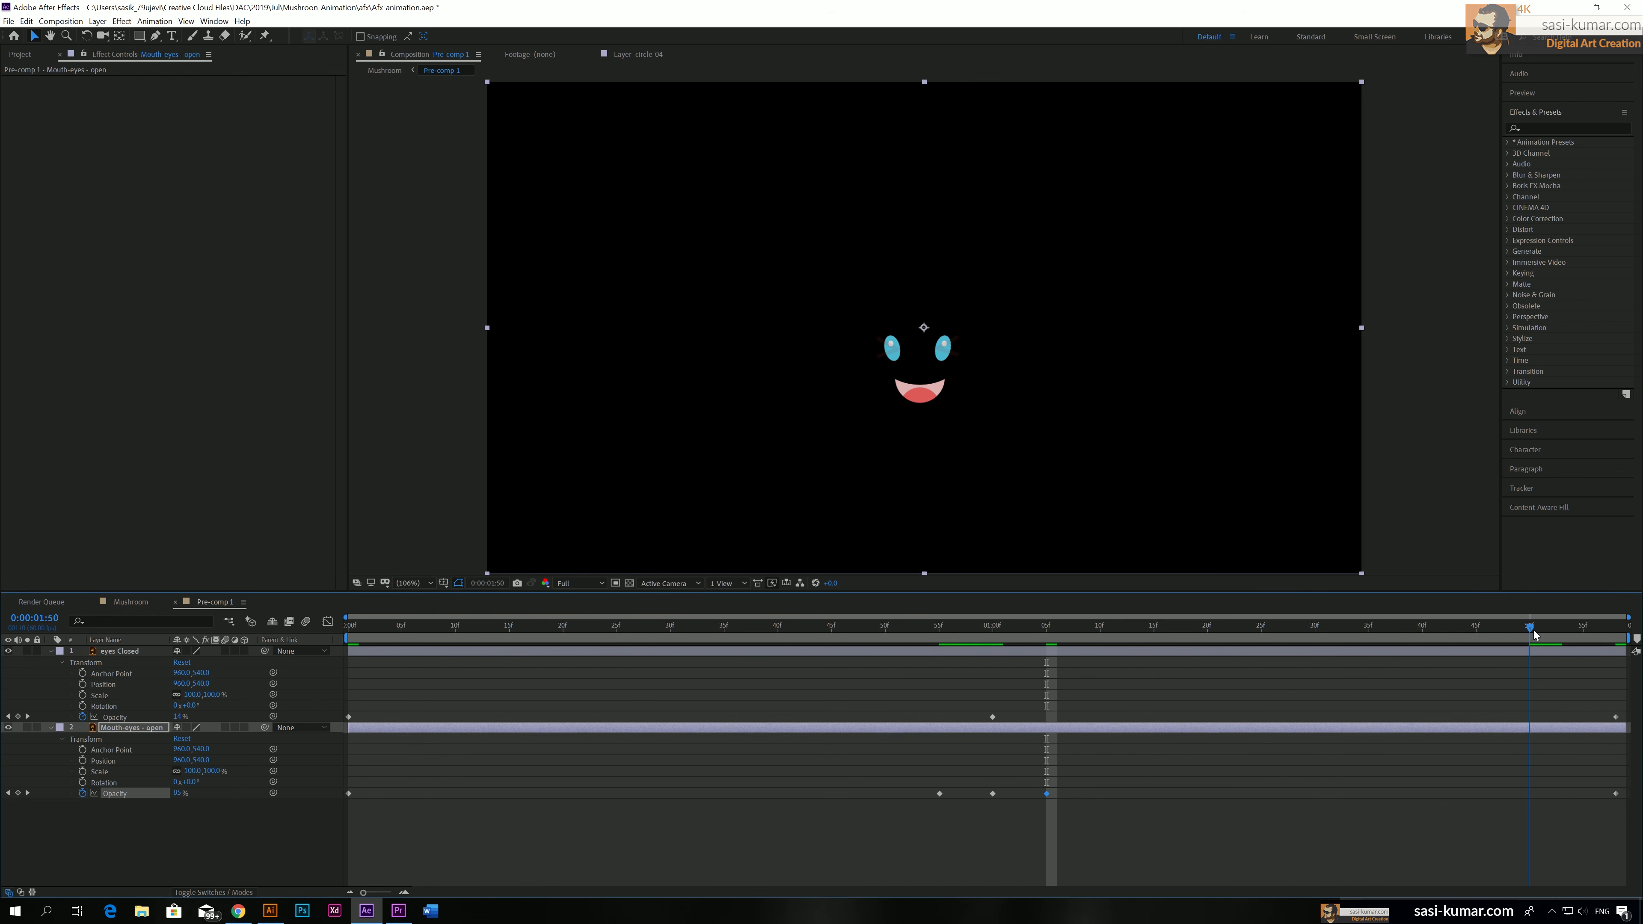
left_click_drag(174, 795, 162, 793)
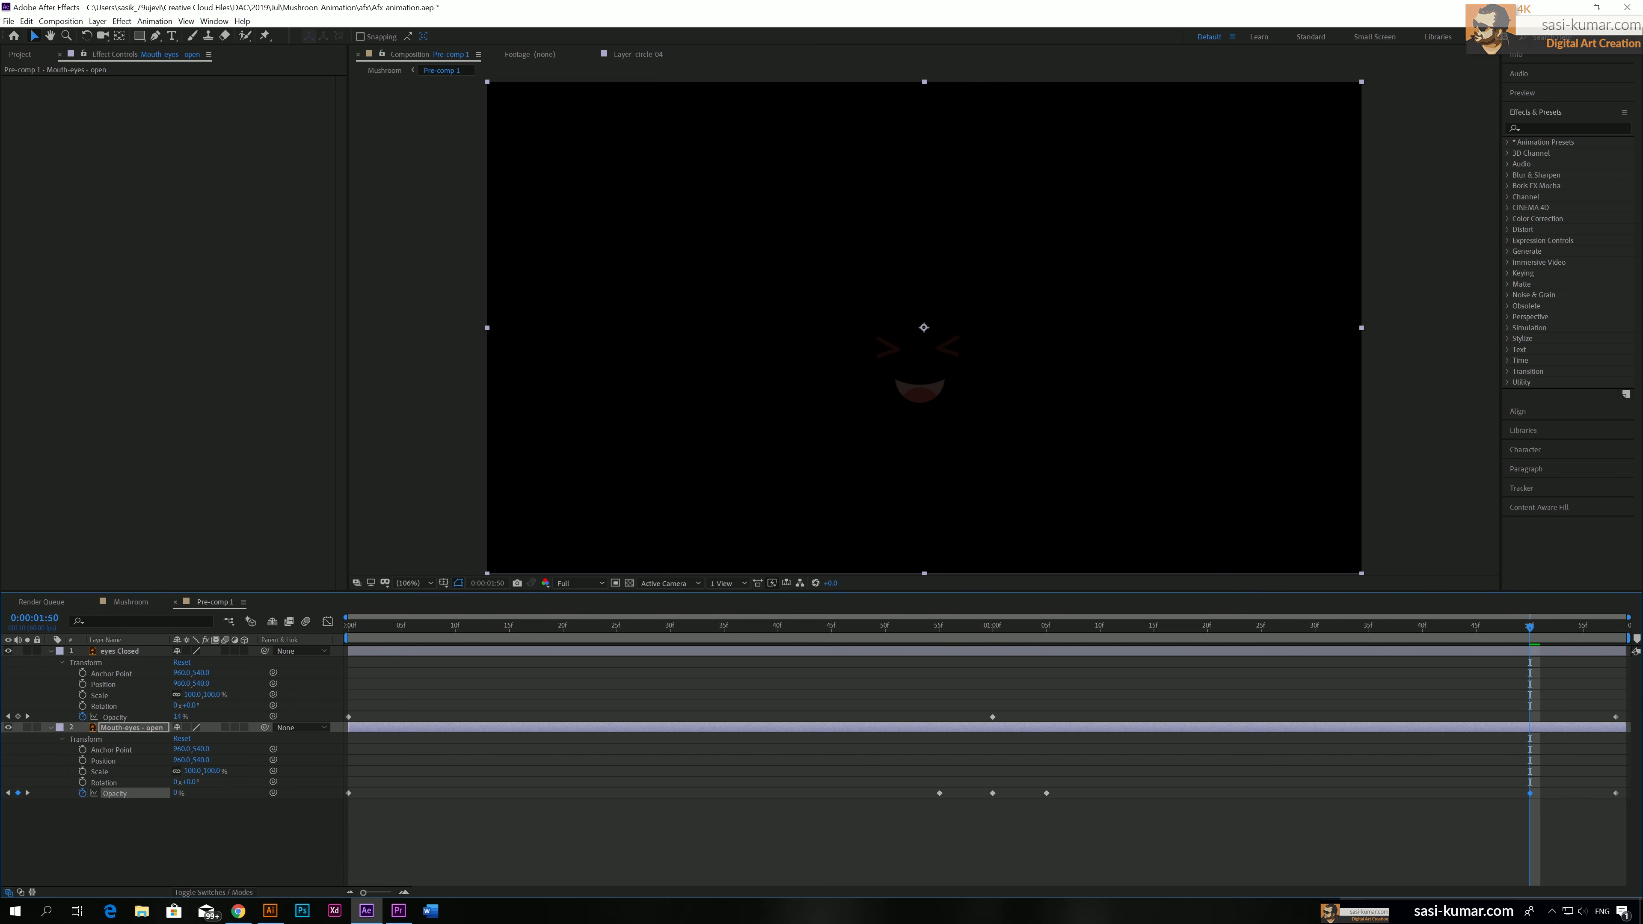
left_click(1417, 650)
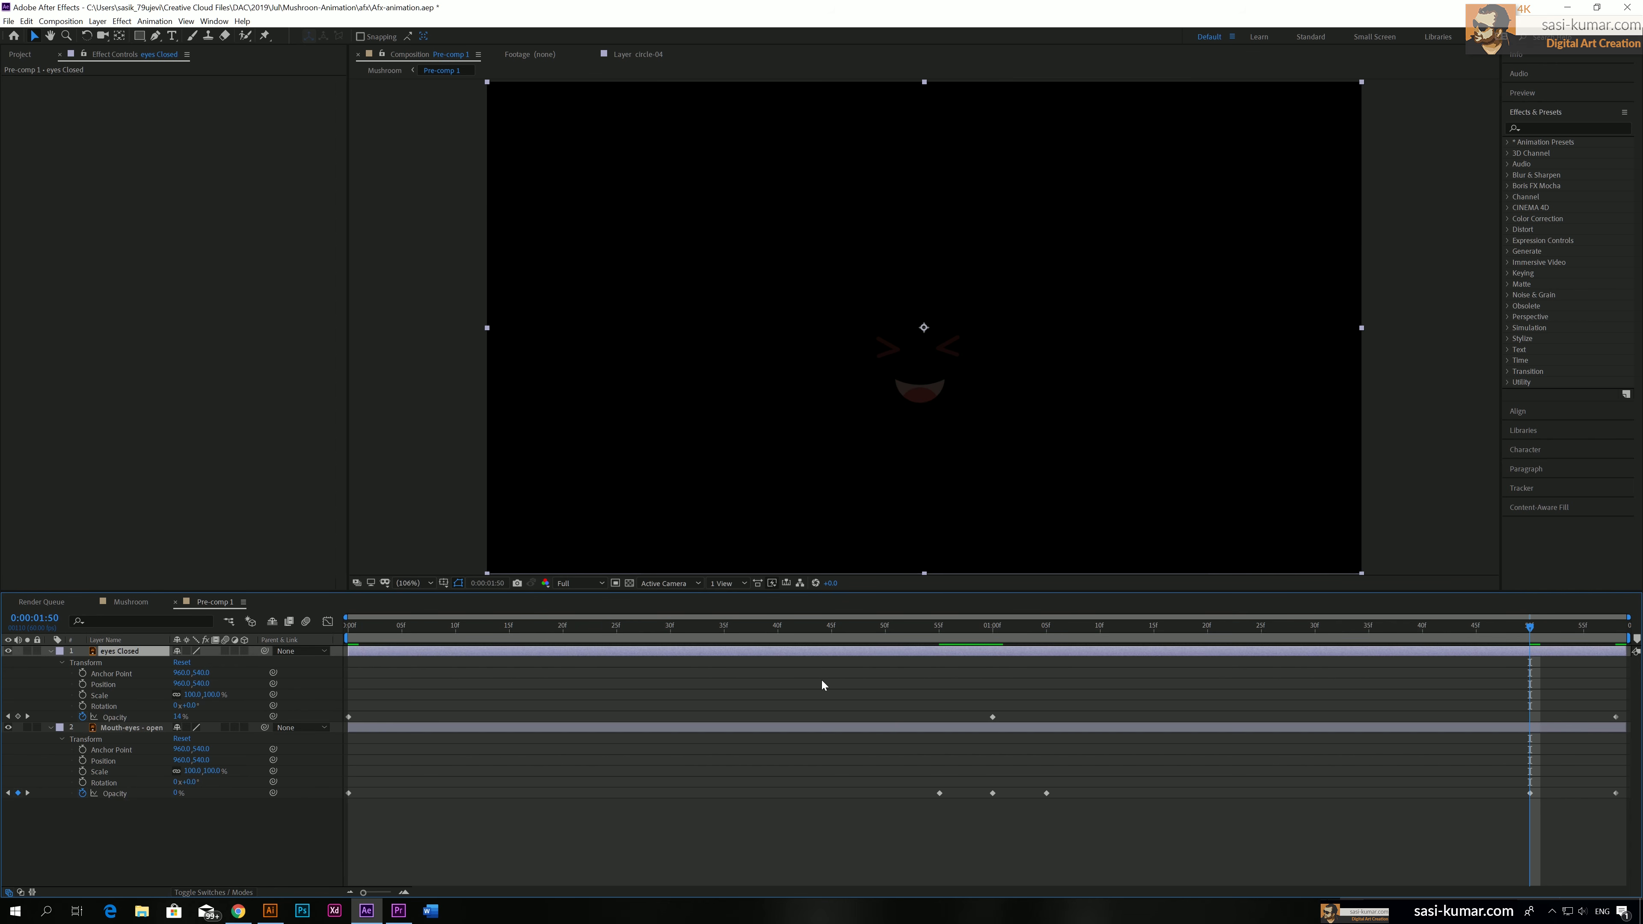
left_click_drag(180, 716, 518, 726)
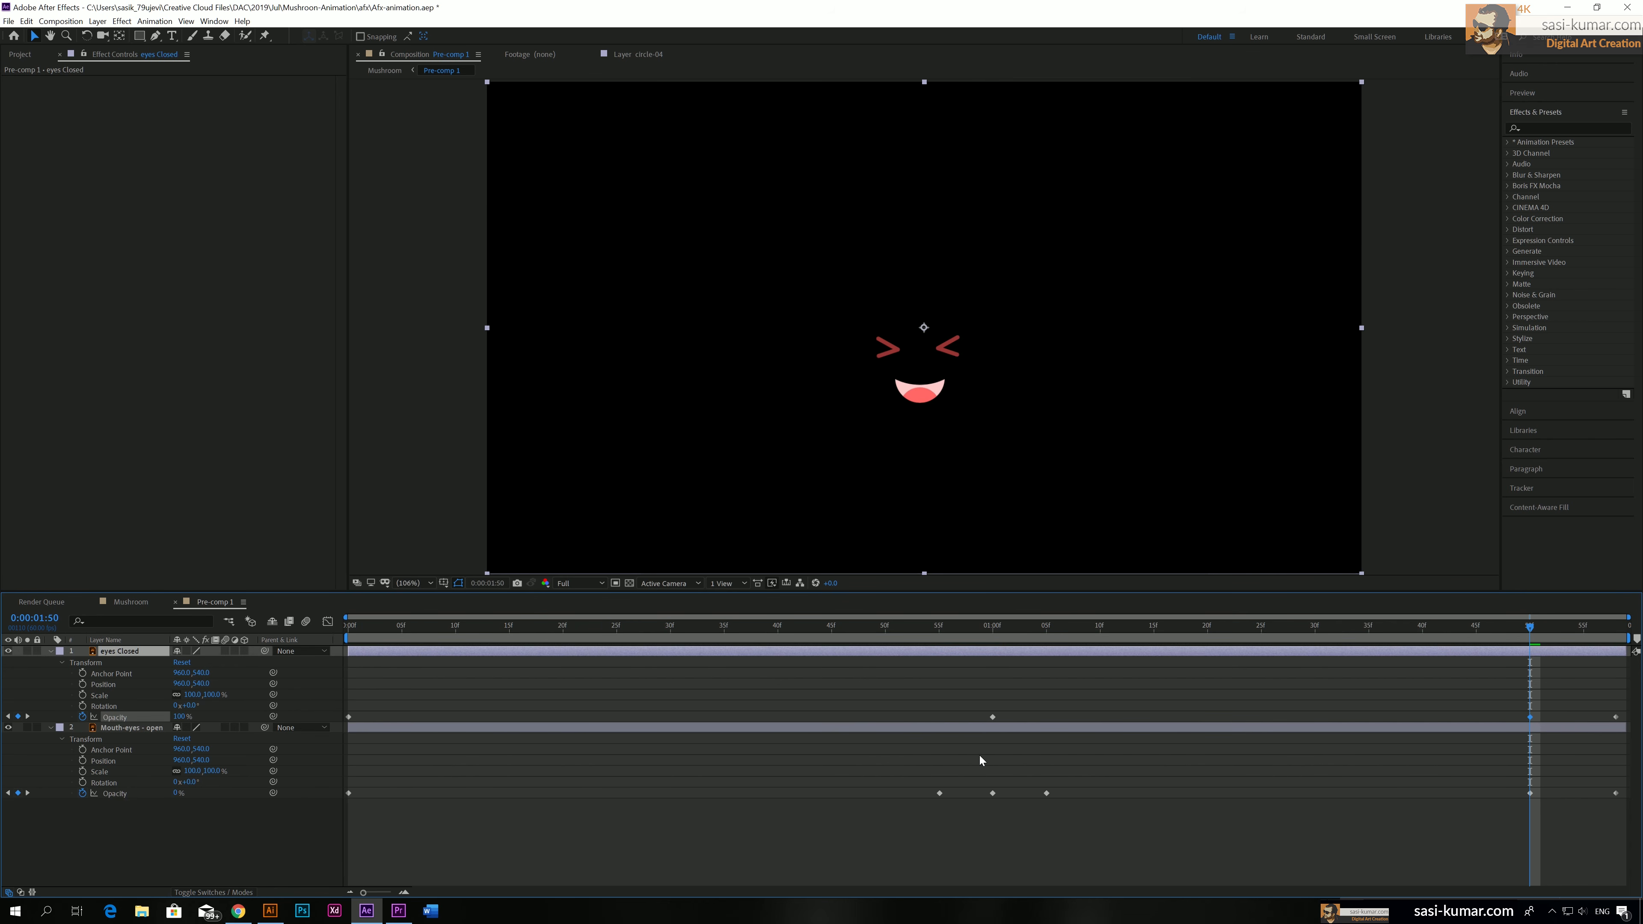
Review the first second of the eye transition and keyframe eyes Closed Opacity at 0% at 0:00:00:55
left_click_drag(994, 627, 717, 629)
left_click_drag(884, 631, 941, 684)
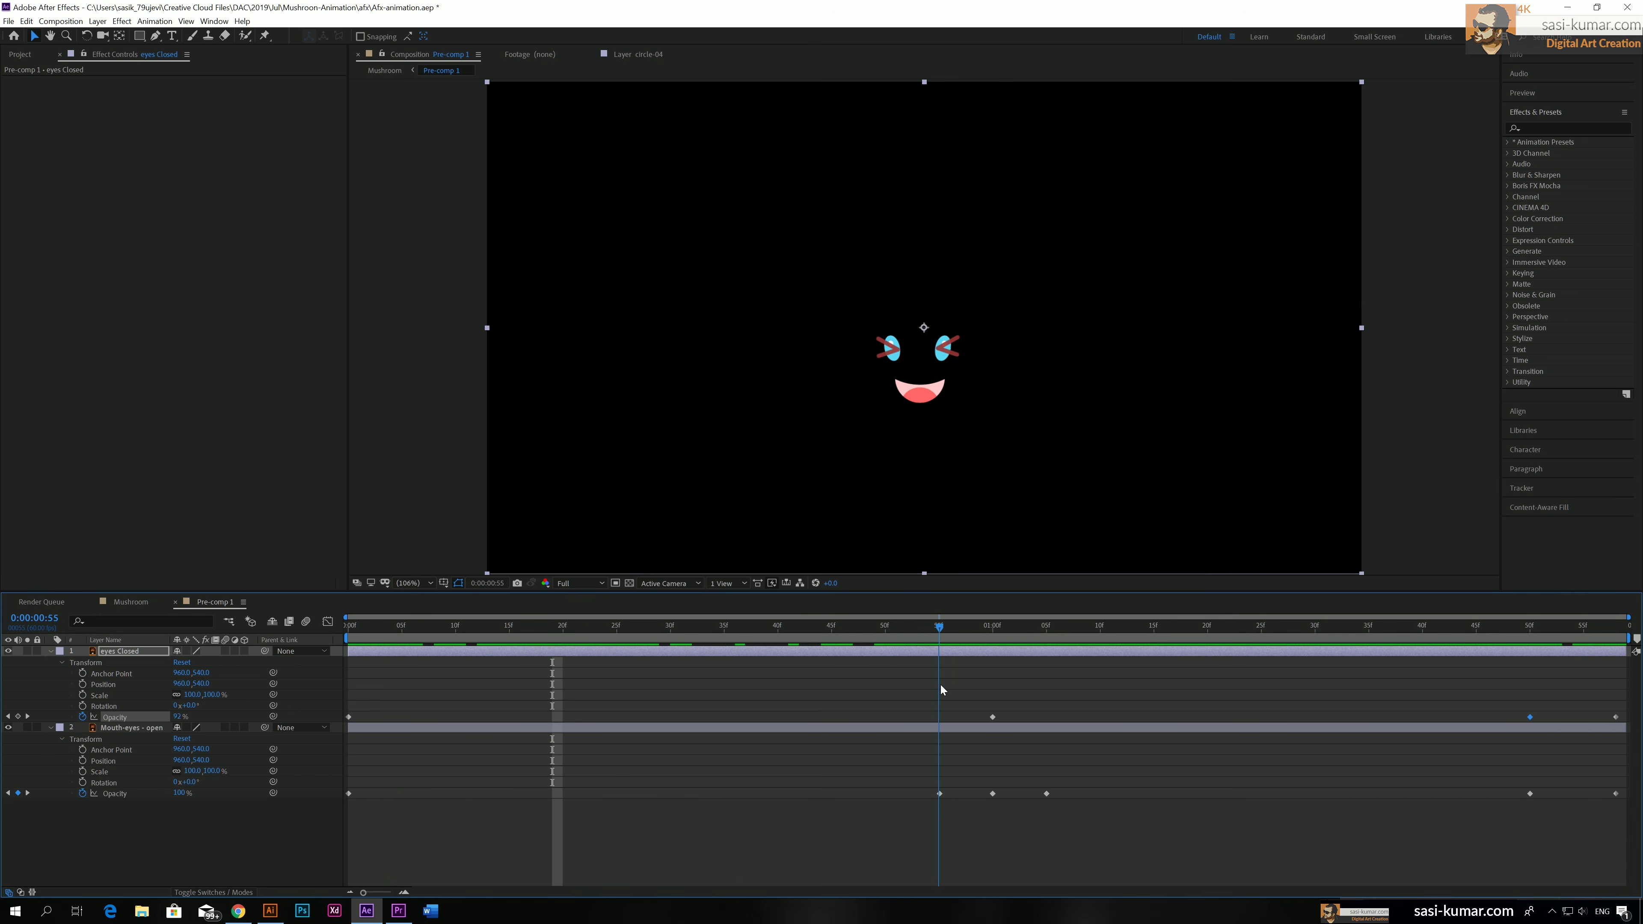
key("space")
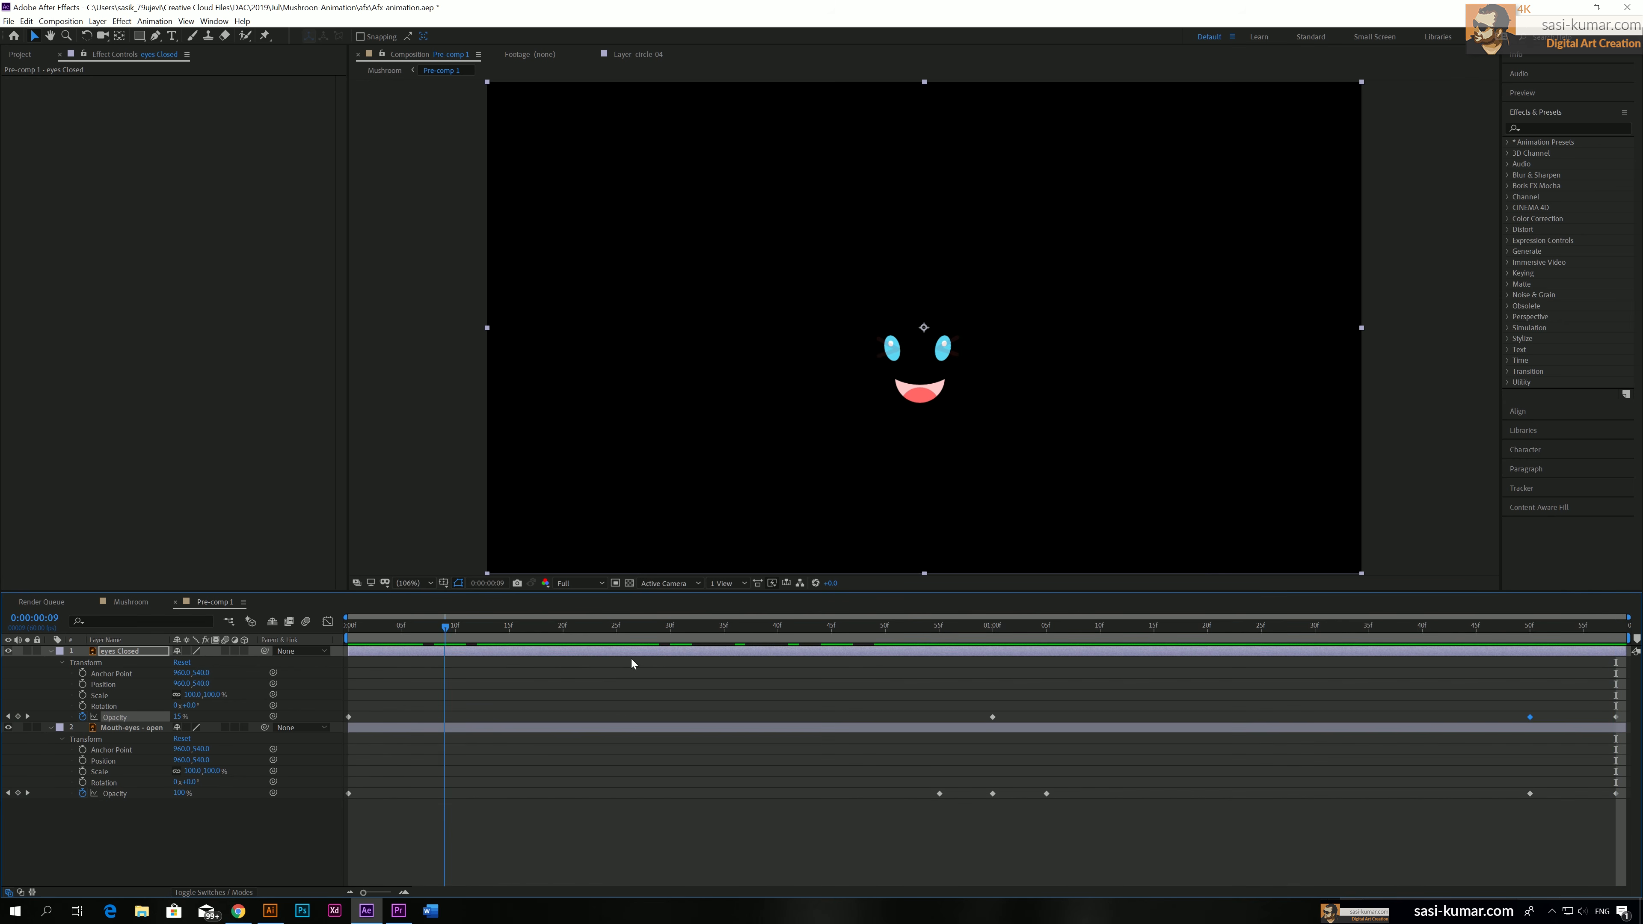
key("space")
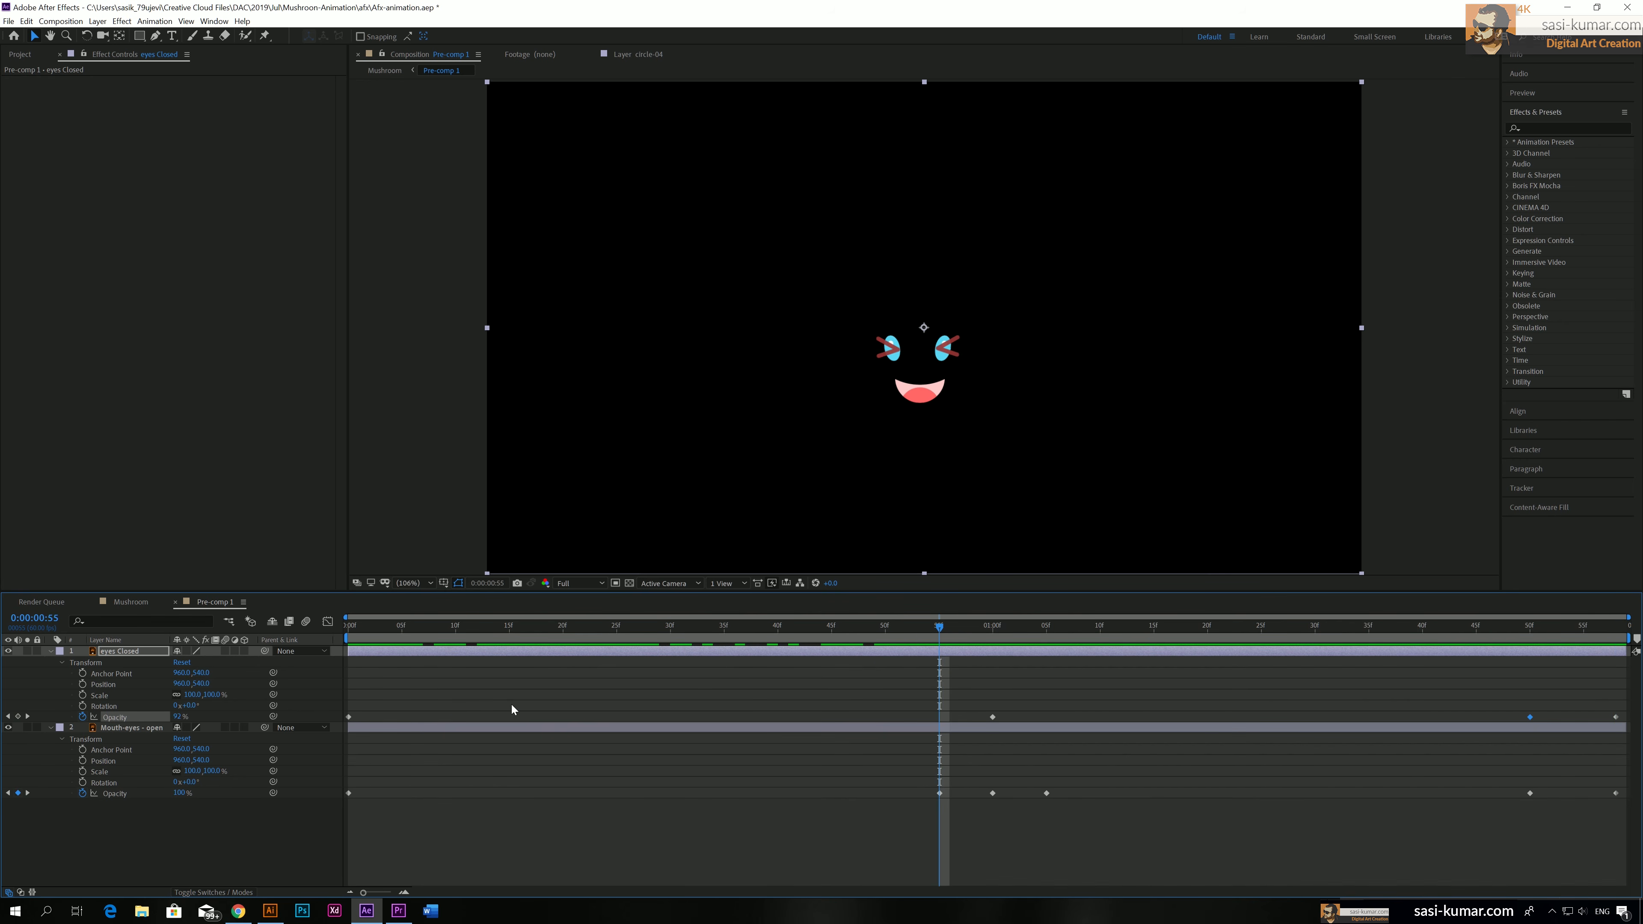
left_click_drag(178, 718, 418, 714)
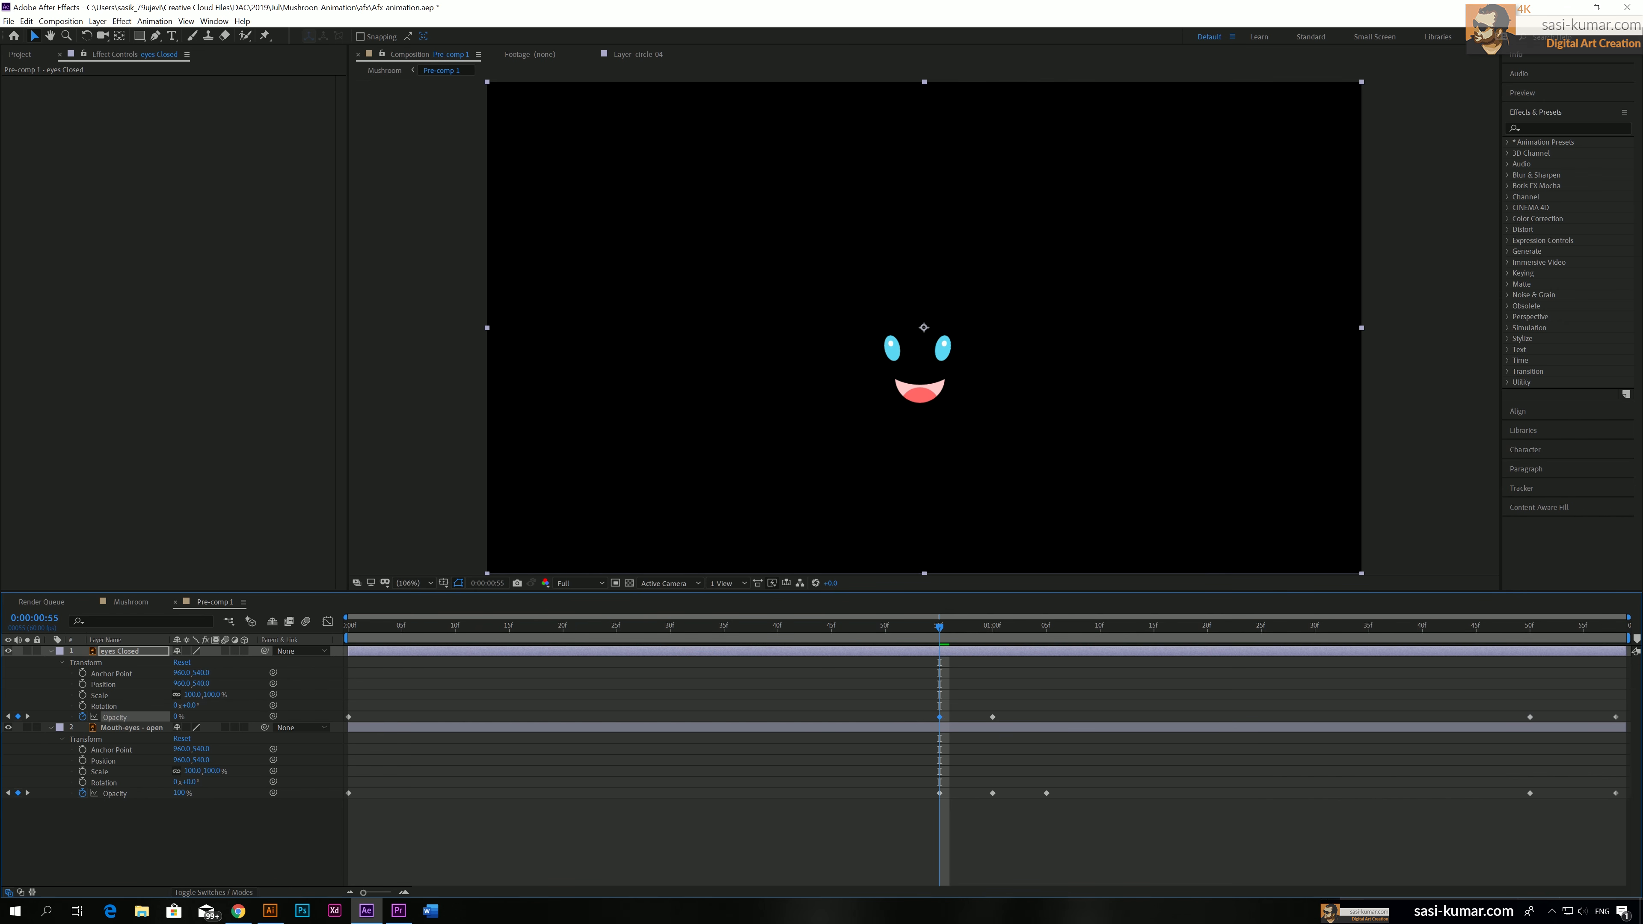
Preview the eye animation from the start in the face pre-comp and in the Mushroom composition
left_click_drag(940, 627, 348, 627)
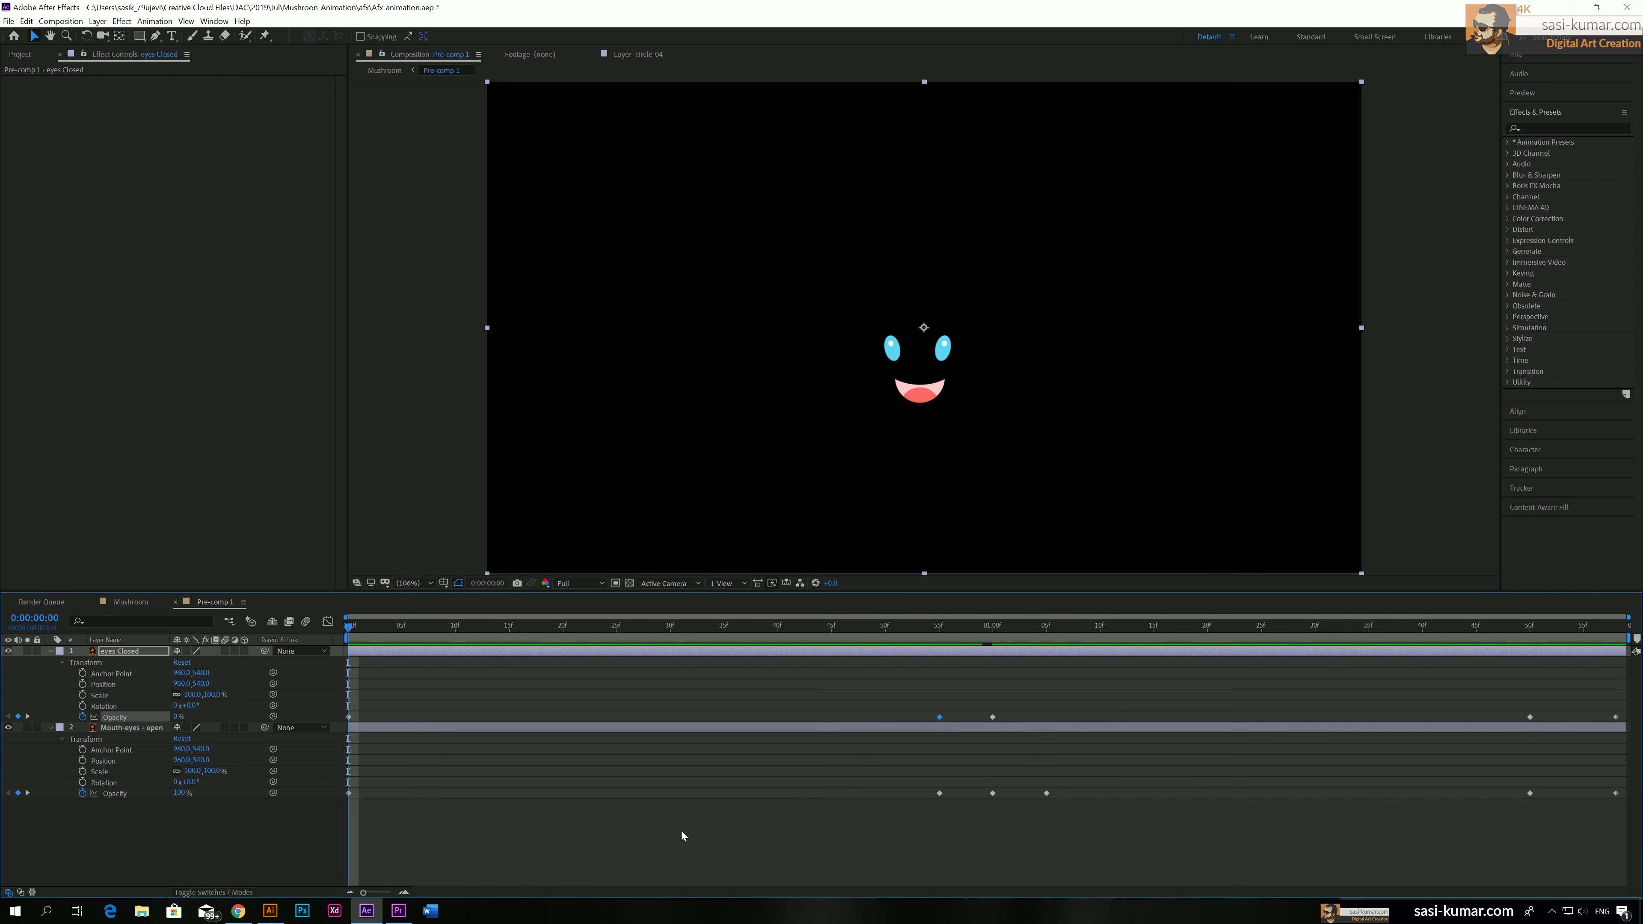
key("space")
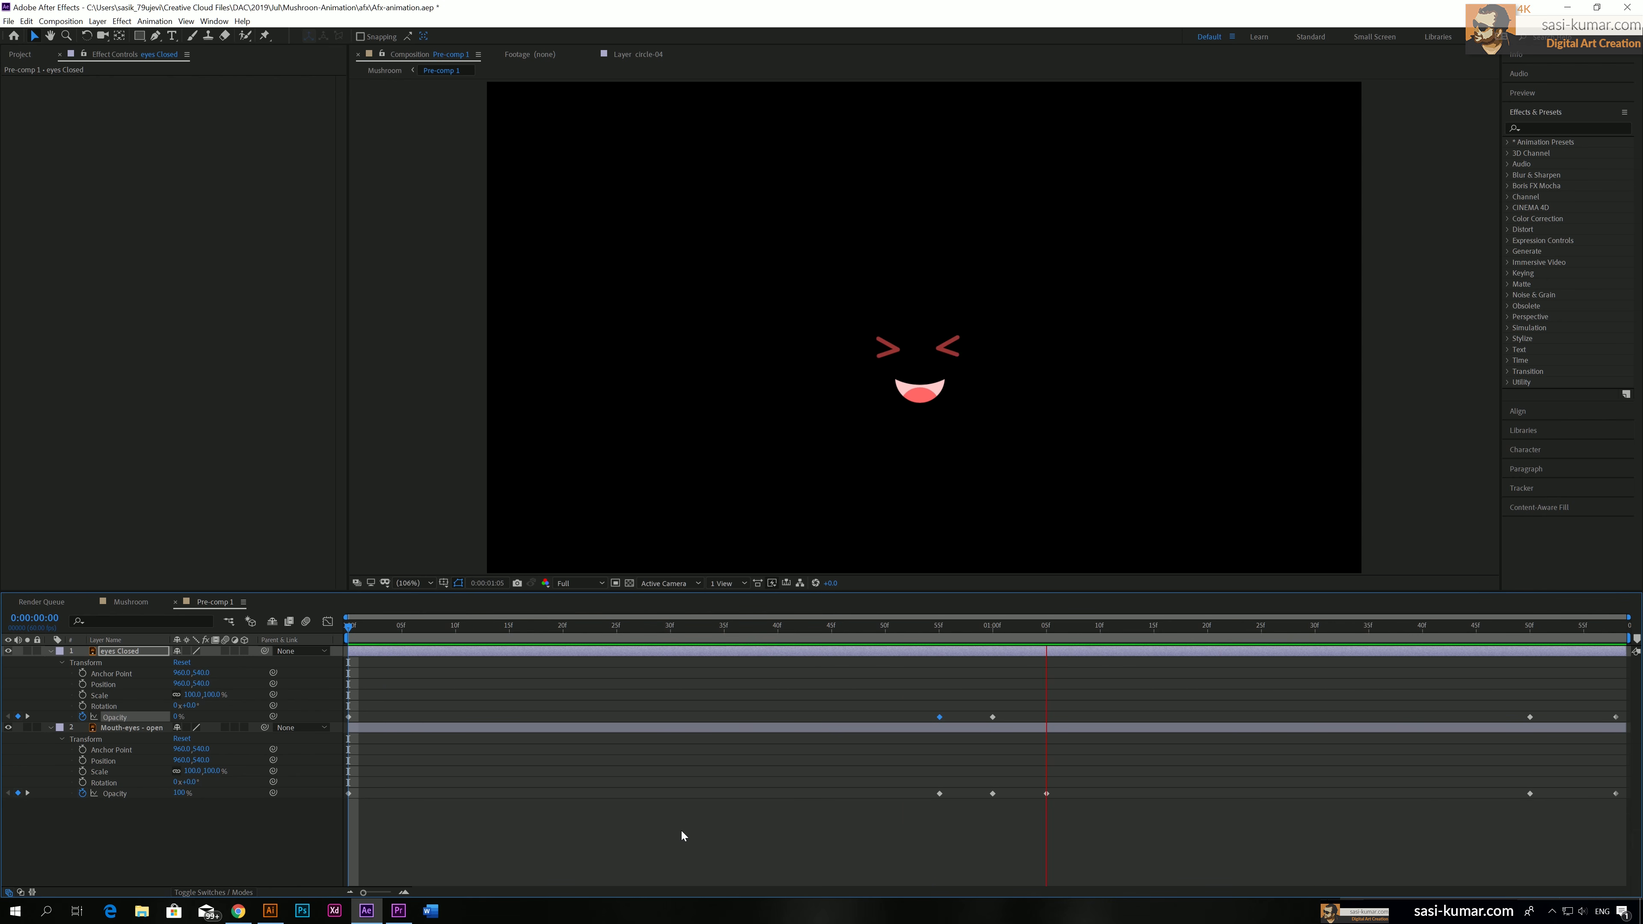
key("space")
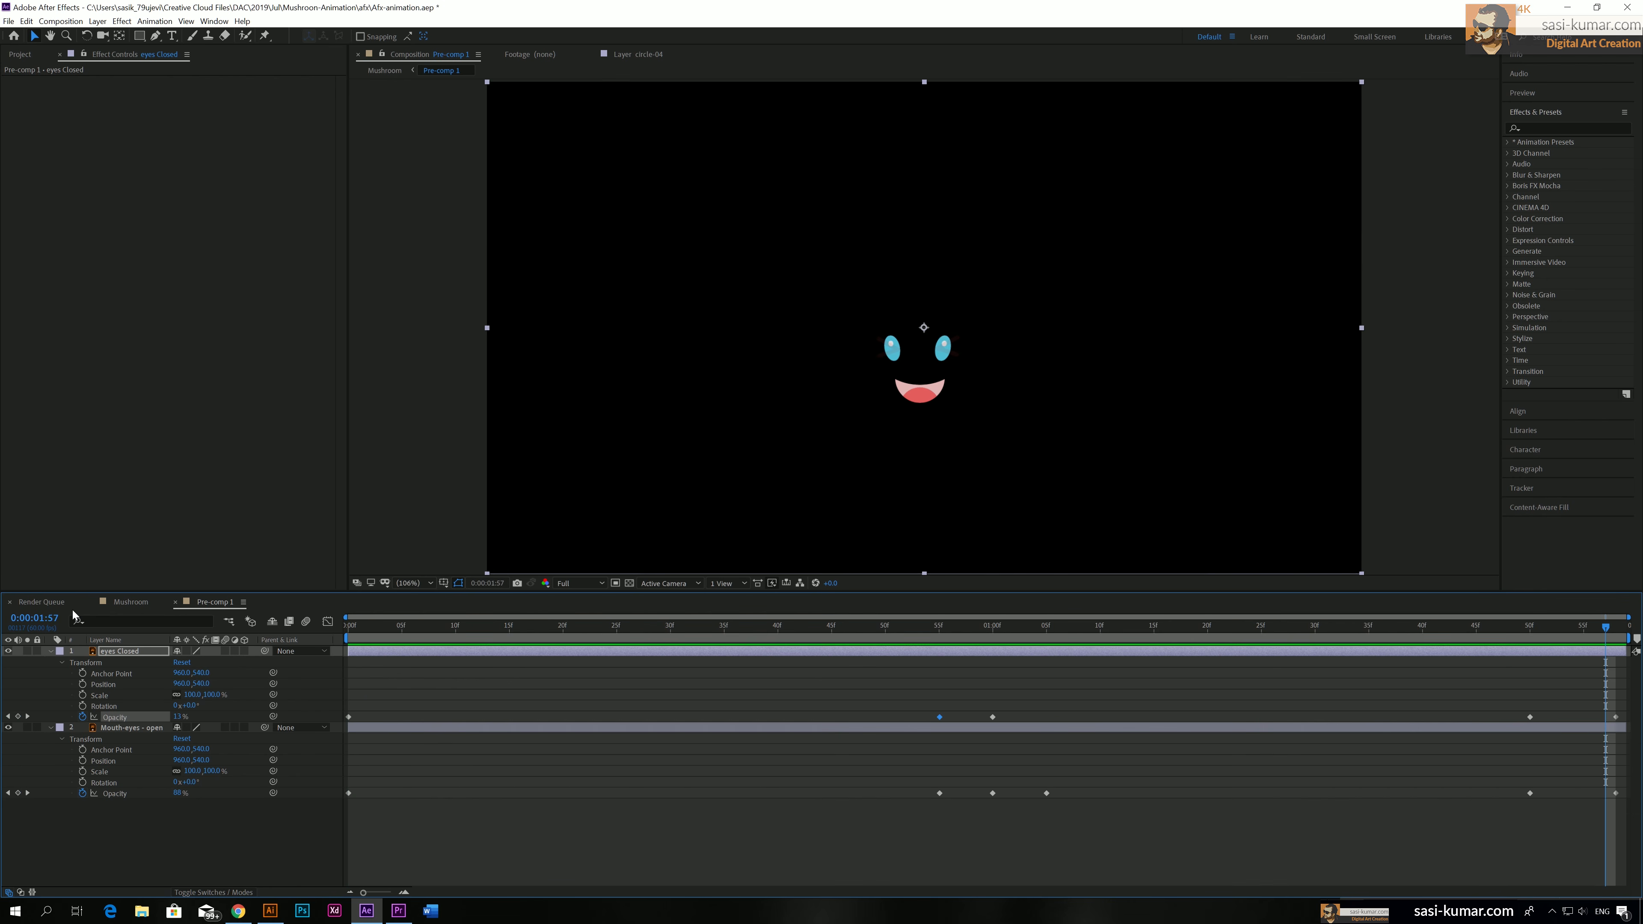
left_click(131, 603)
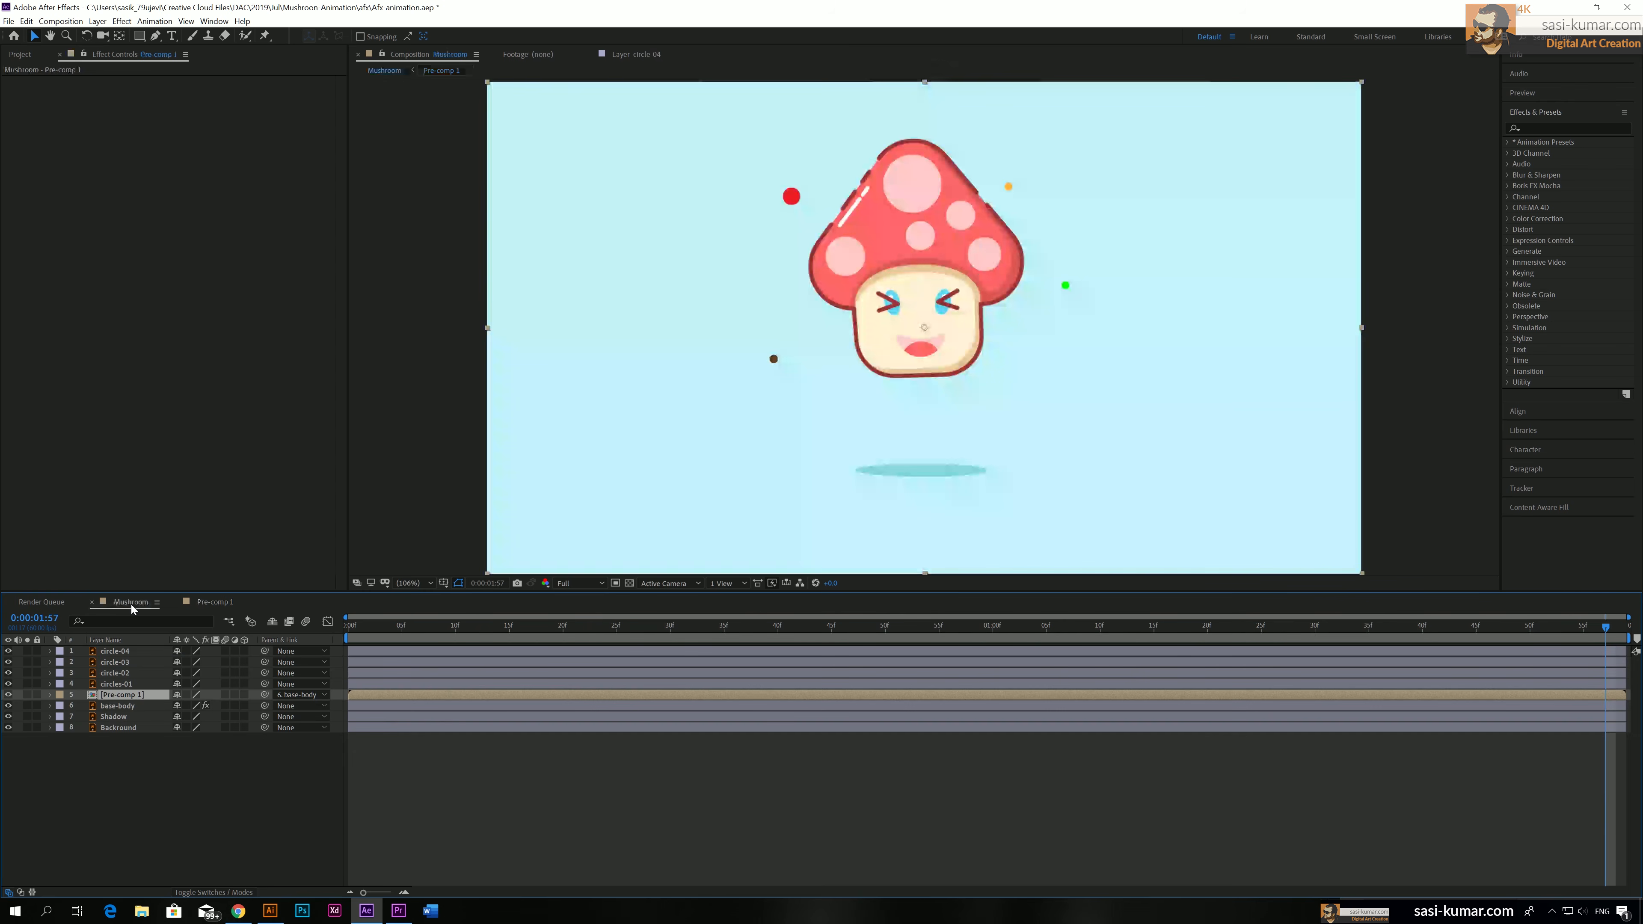
key("Home")
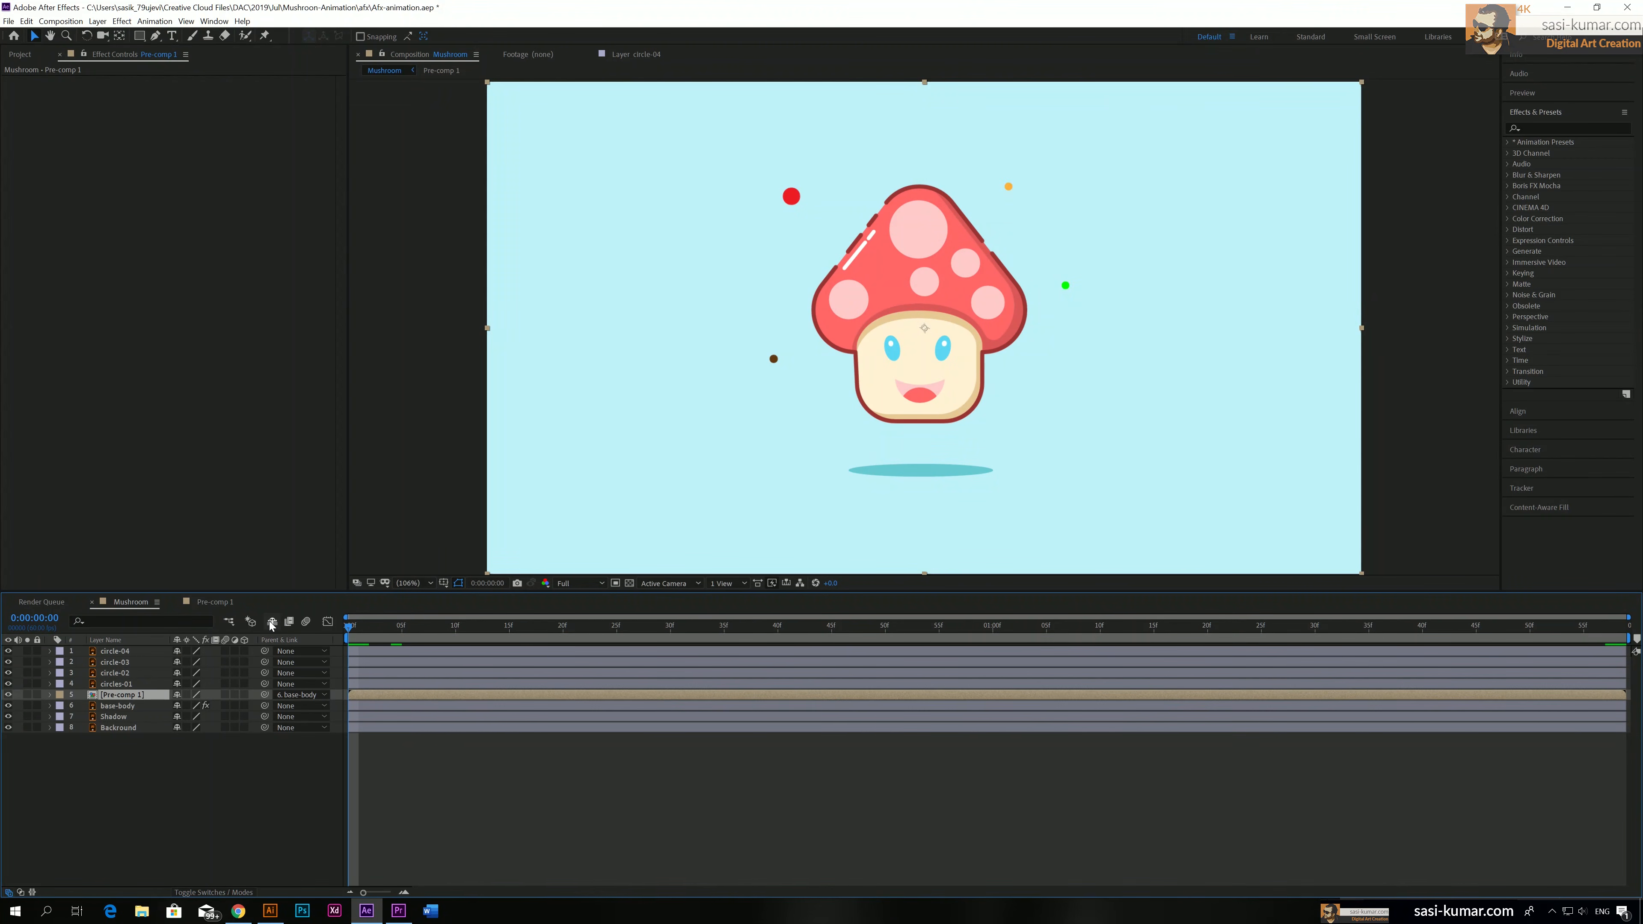
key("space")
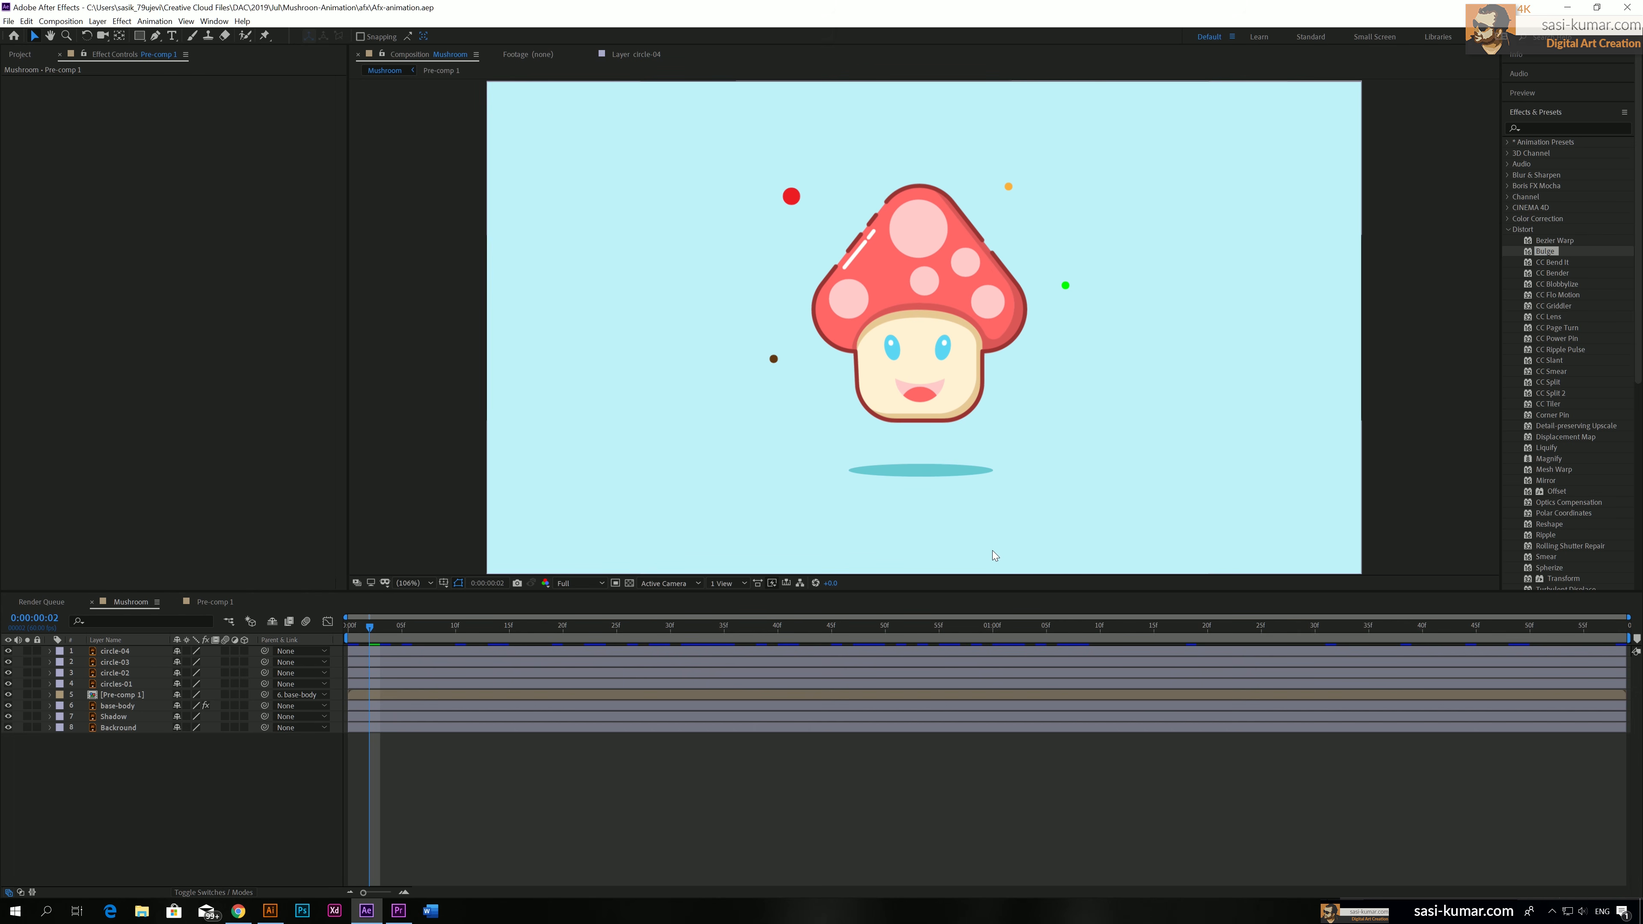
Apply Easy Ease to all Opacity keyframes of both layers in Pre-comp 1
double_click(485, 696)
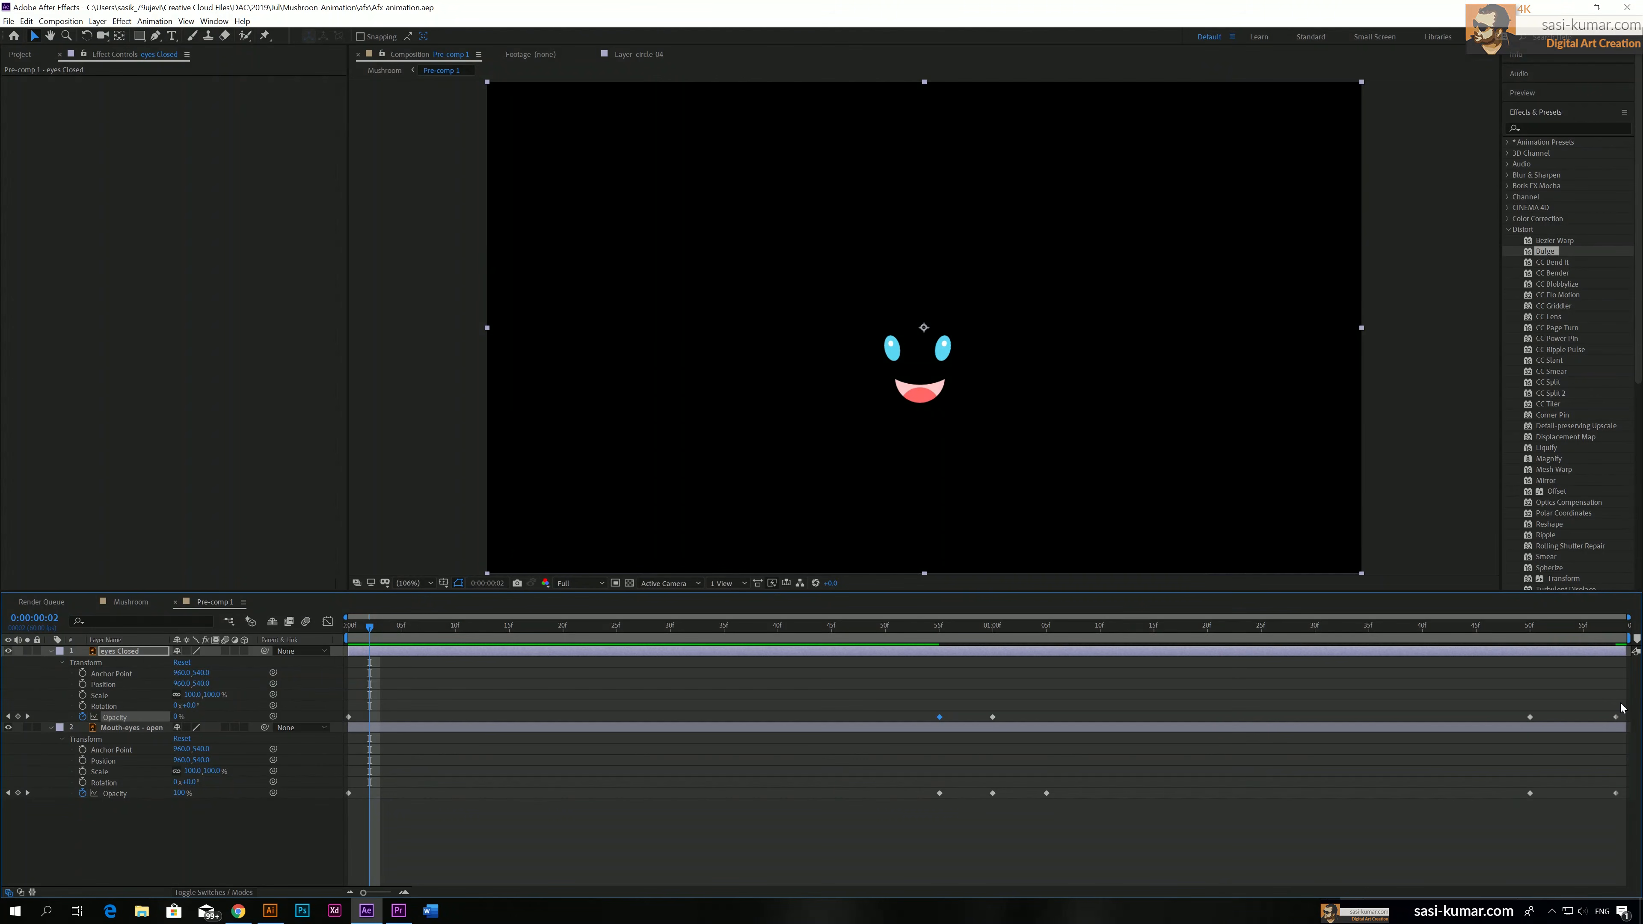
left_click_drag(1621, 705, 276, 853)
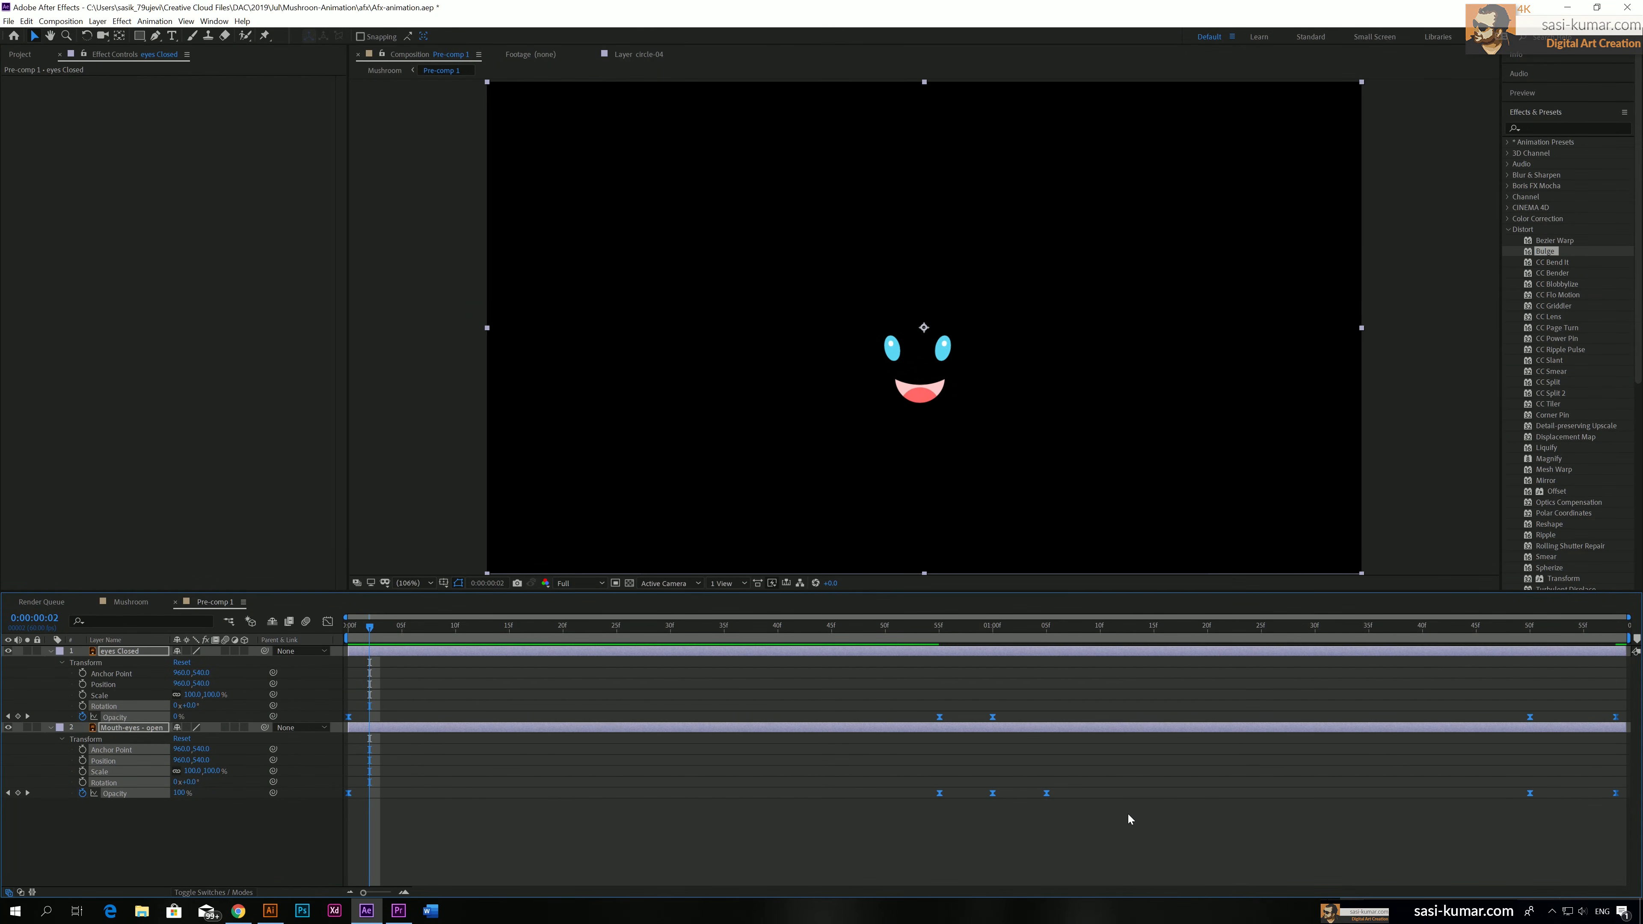
key("F9")
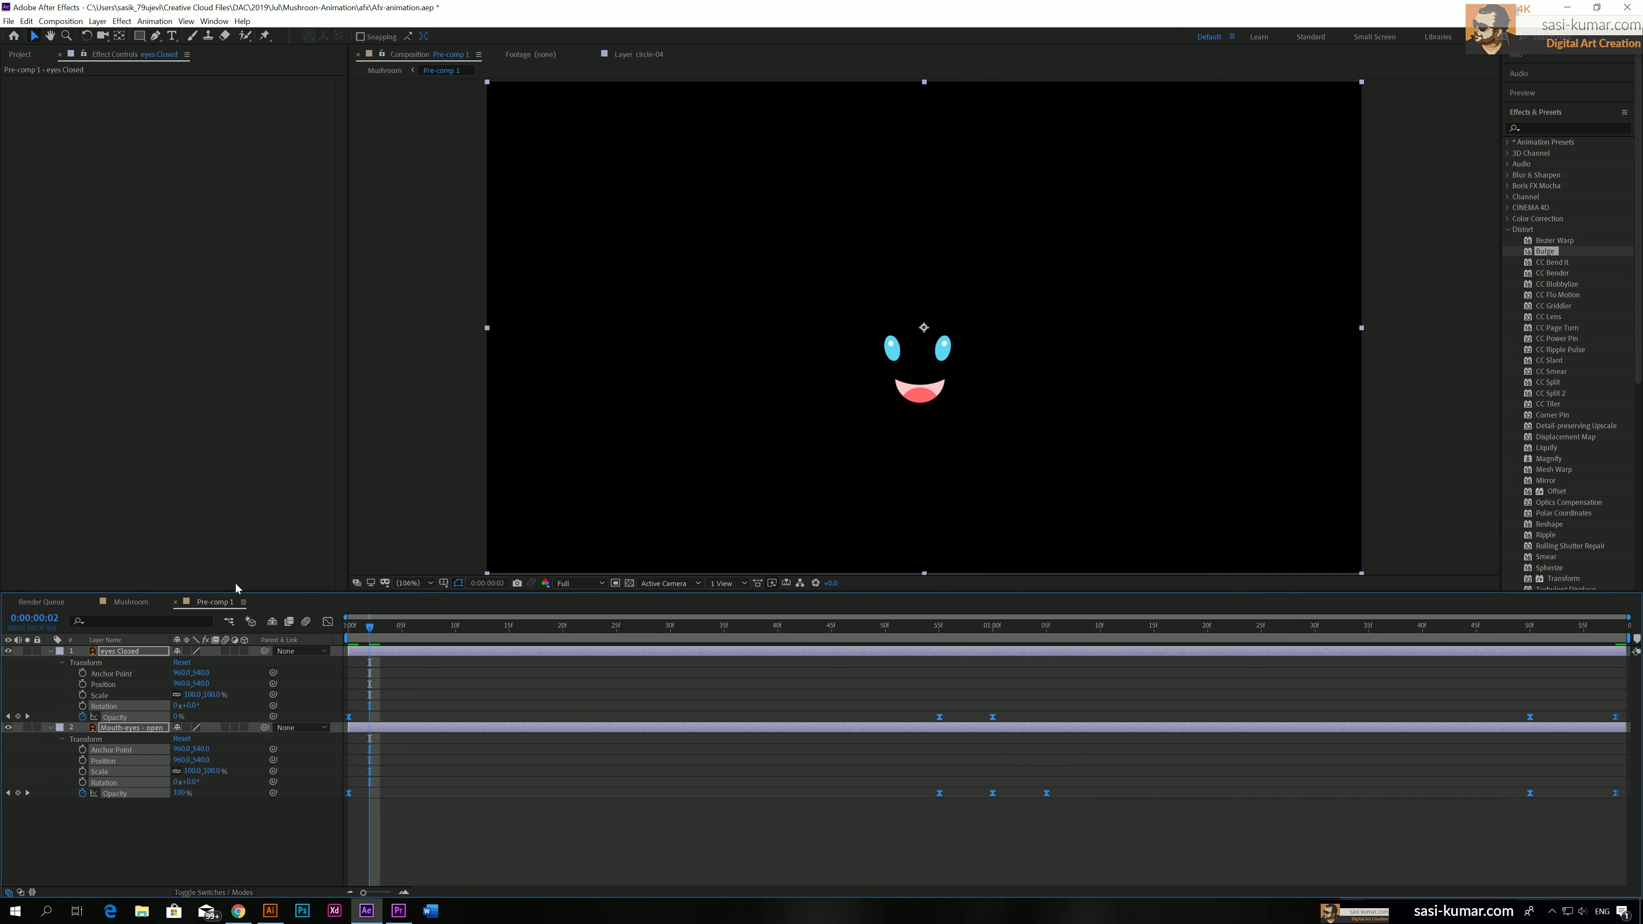
Play the Mushroom composition and scrub through it to compare the open-eyed and closed-eyed expressions
left_click(133, 603)
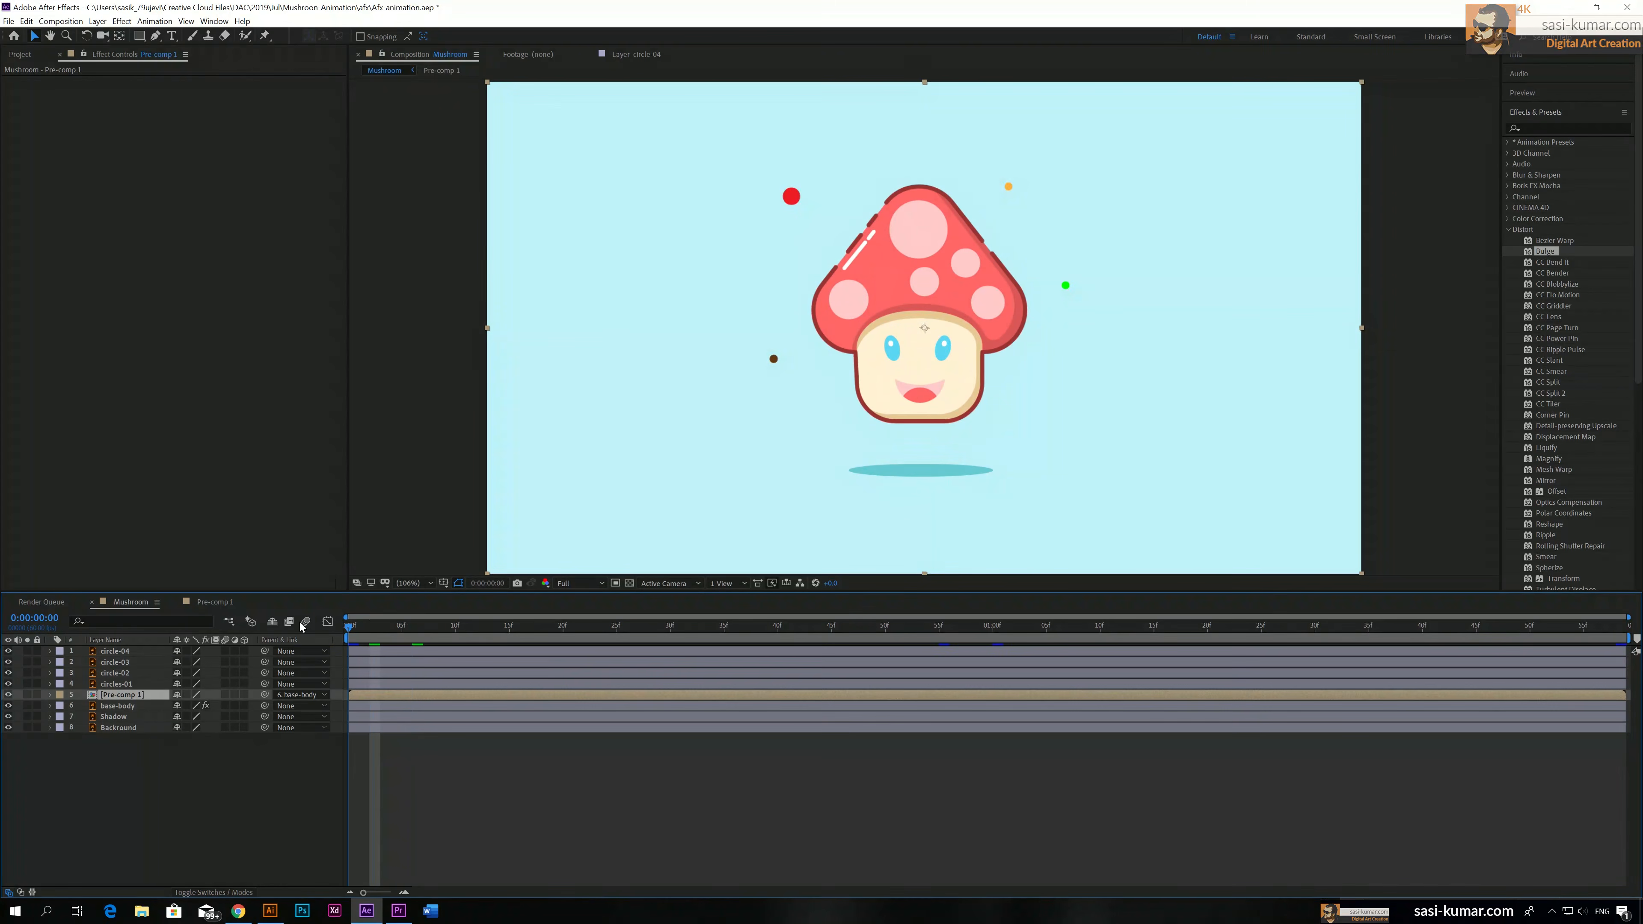
key("space")
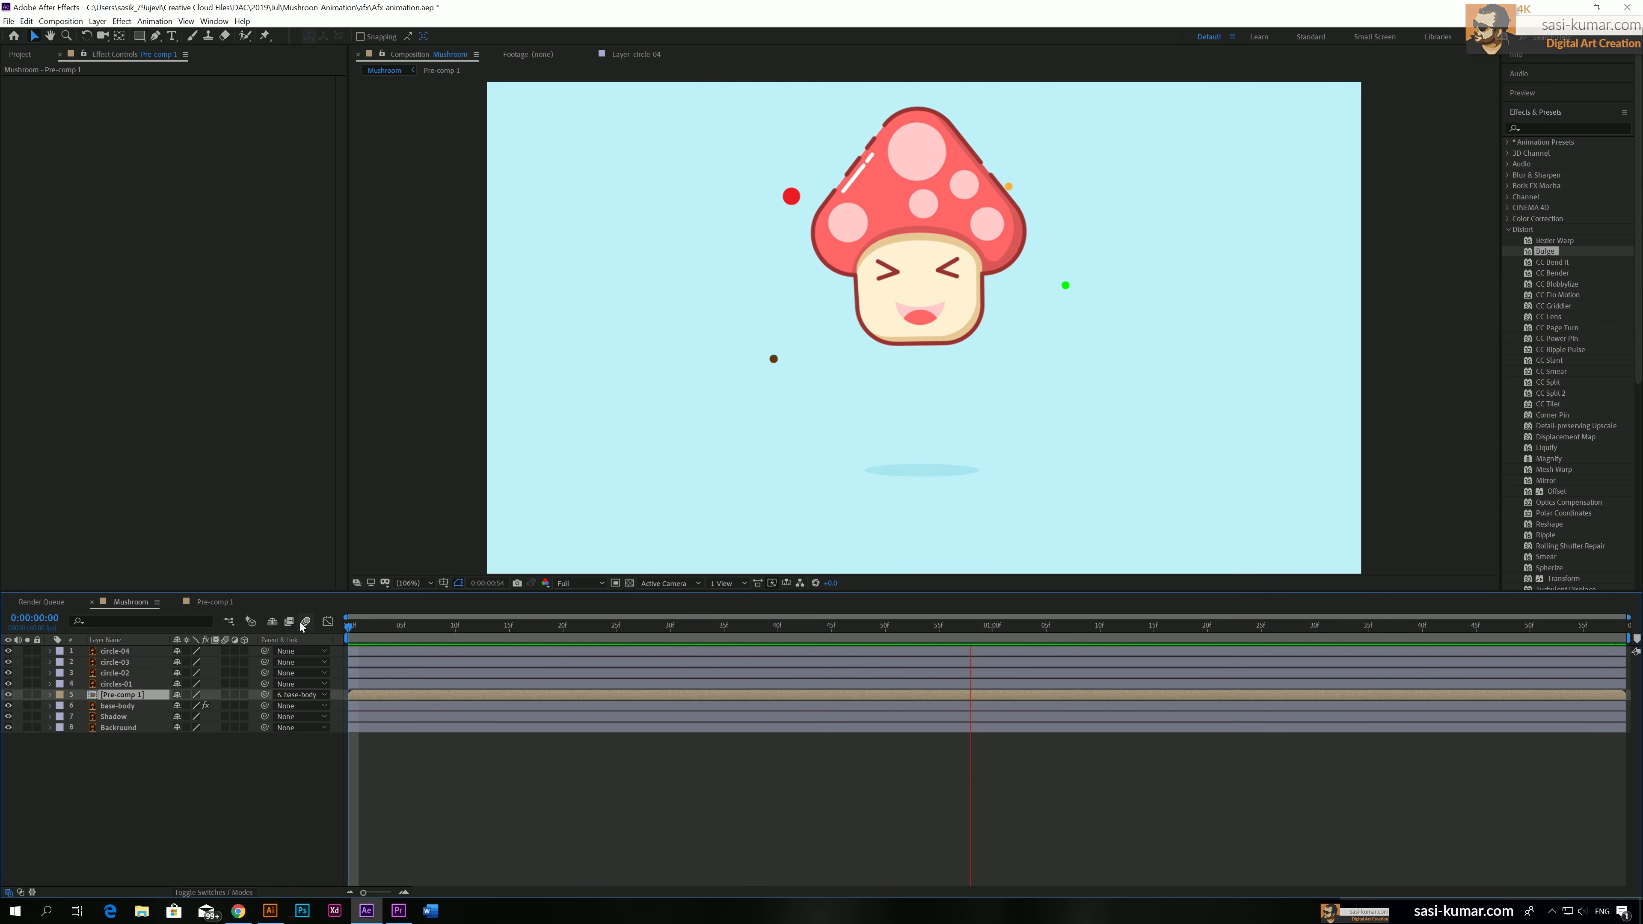
left_click_drag(440, 626, 831, 631)
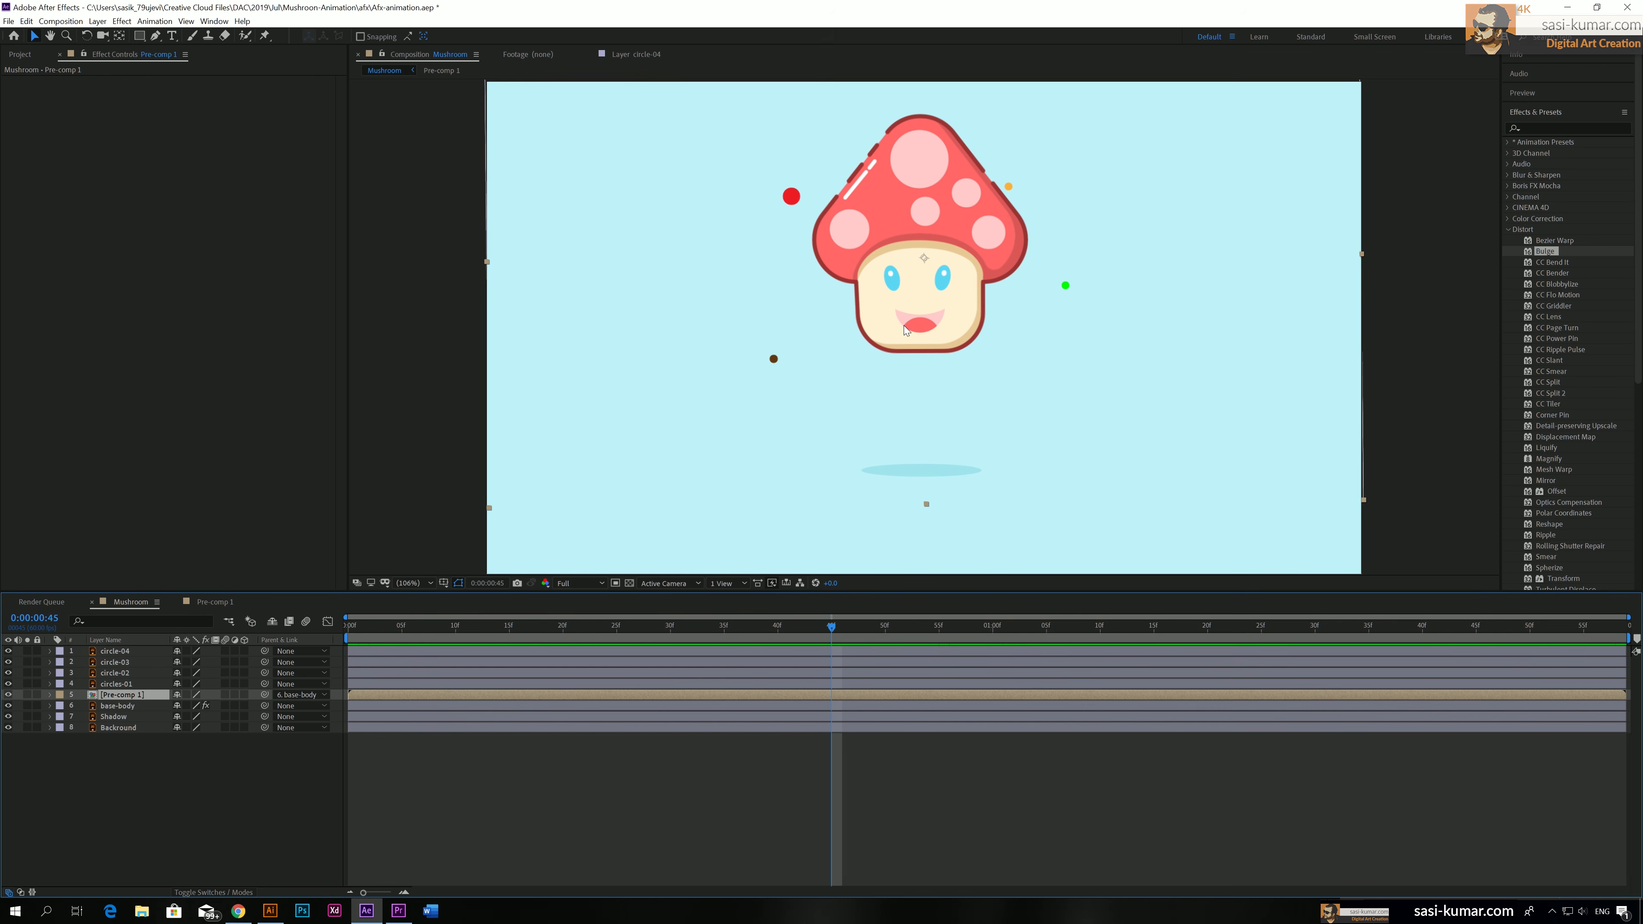
left_click_drag(831, 626, 1401, 632)
left_click_drag(1580, 606, 1445, 620)
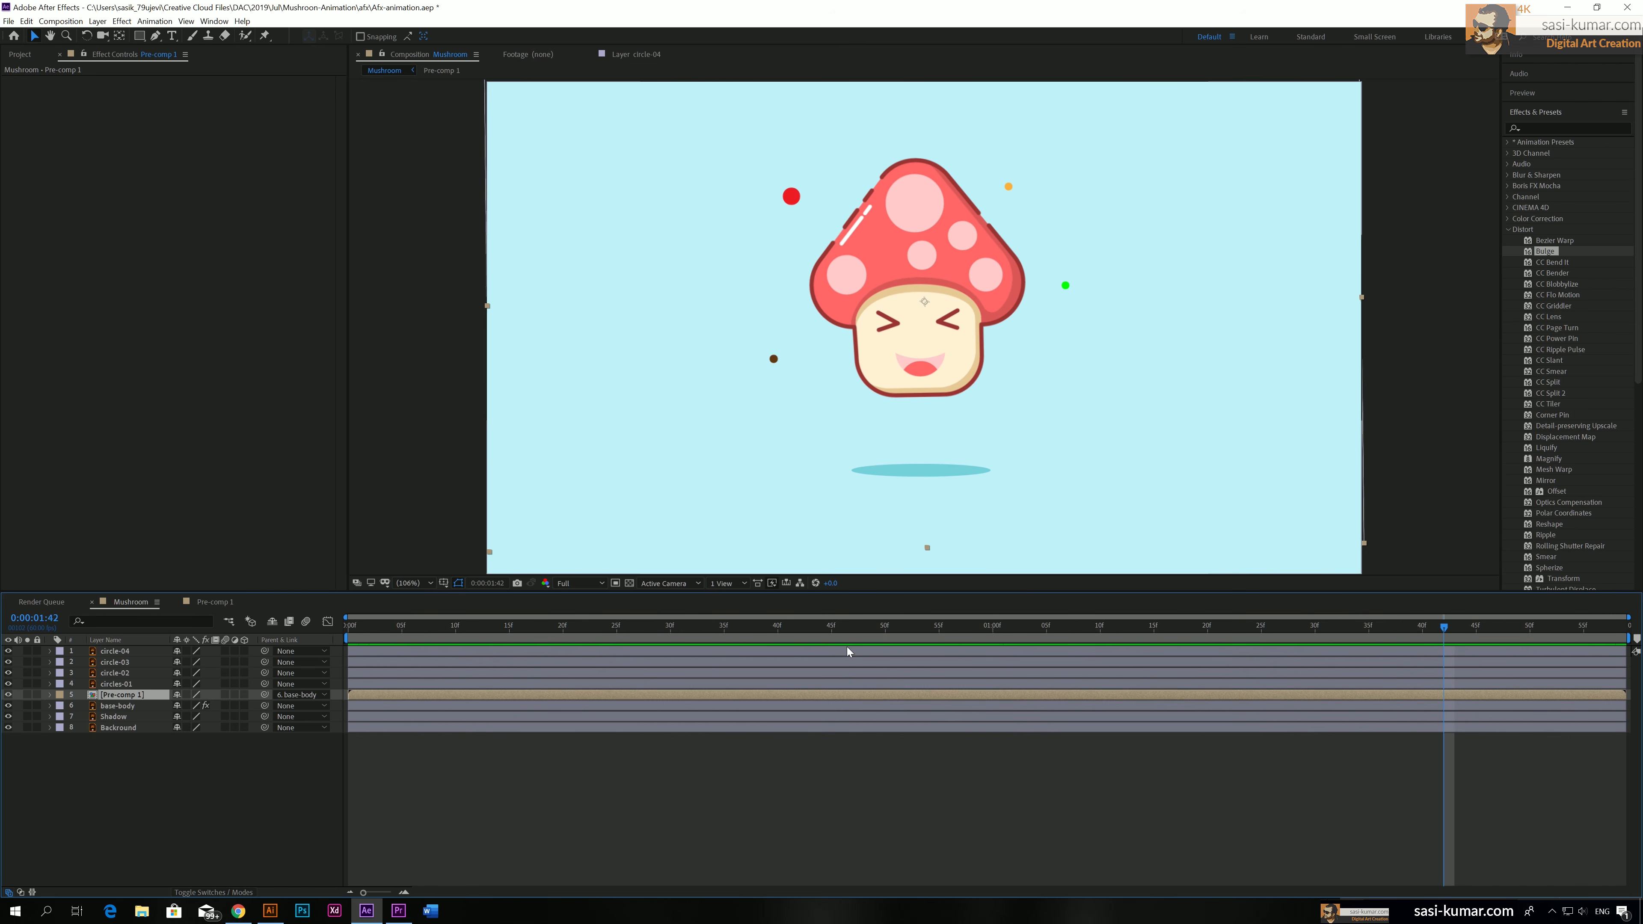
left_click_drag(851, 631, 767, 625)
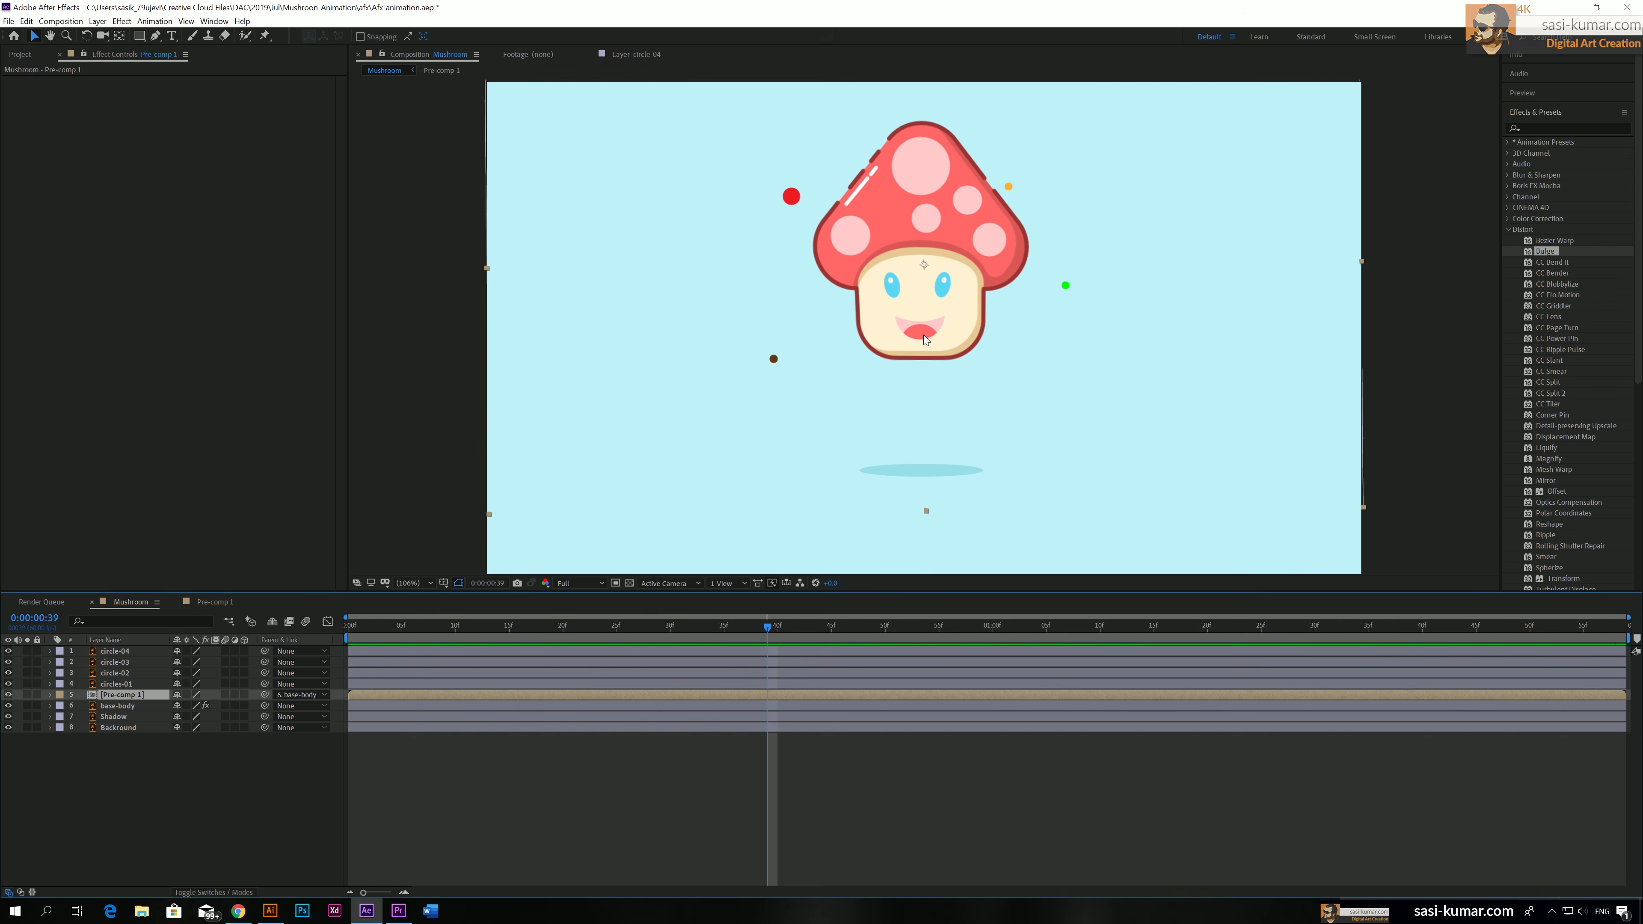
Switch to Illustrator and, with the eyes Closed layer hidden, try reducing the mouth group's height from its upper edge
left_click(271, 909)
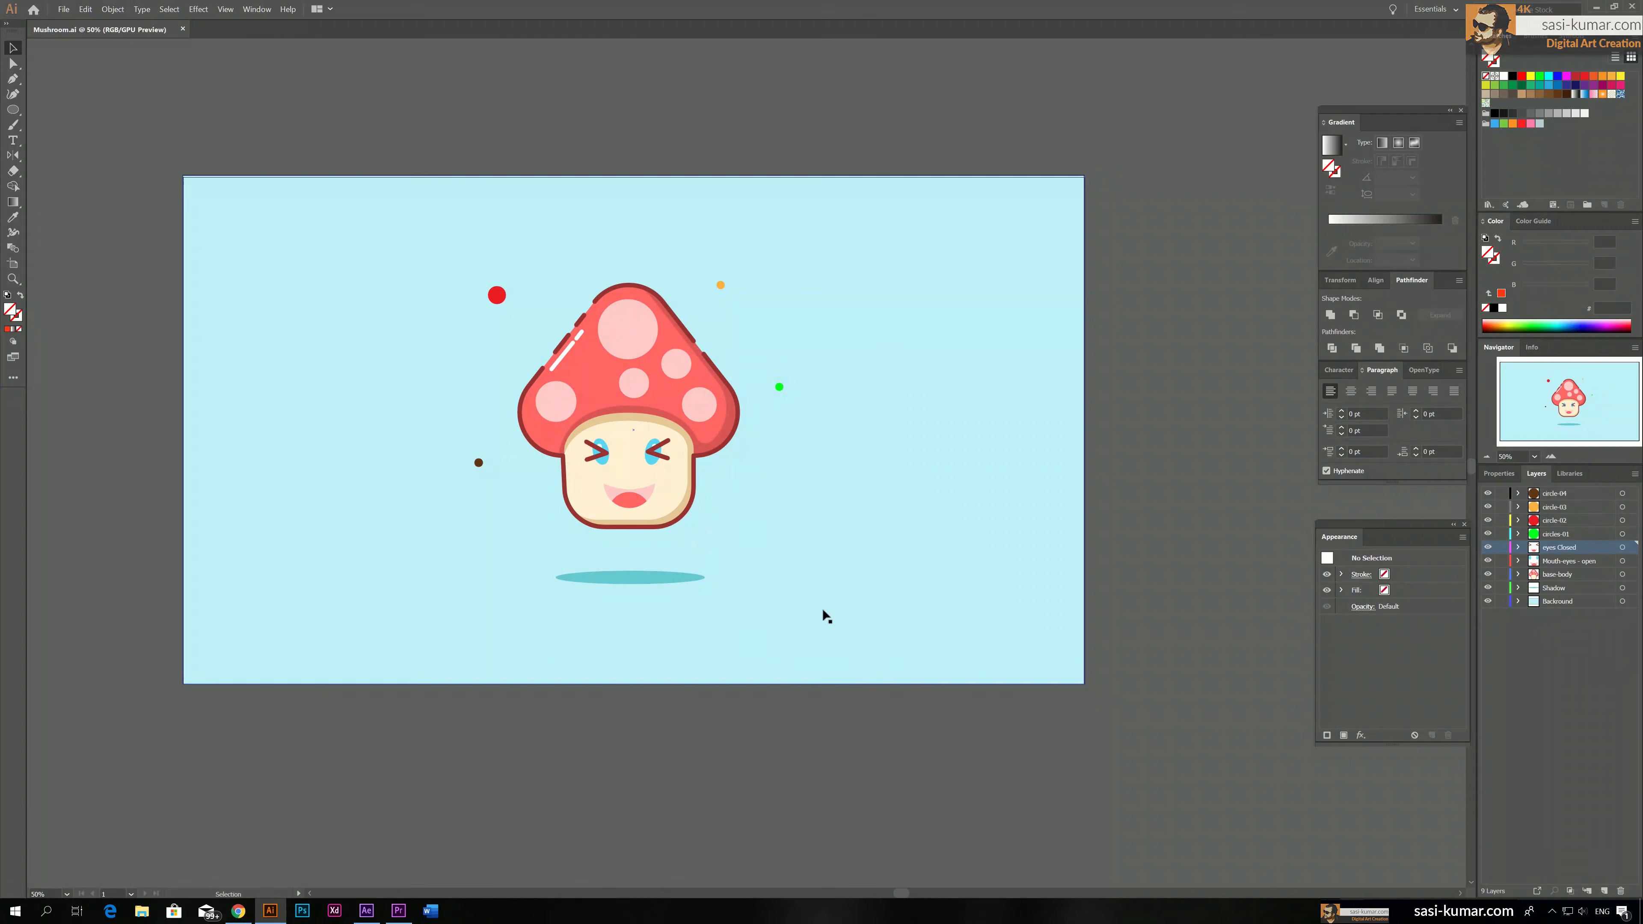
left_click(1560, 564)
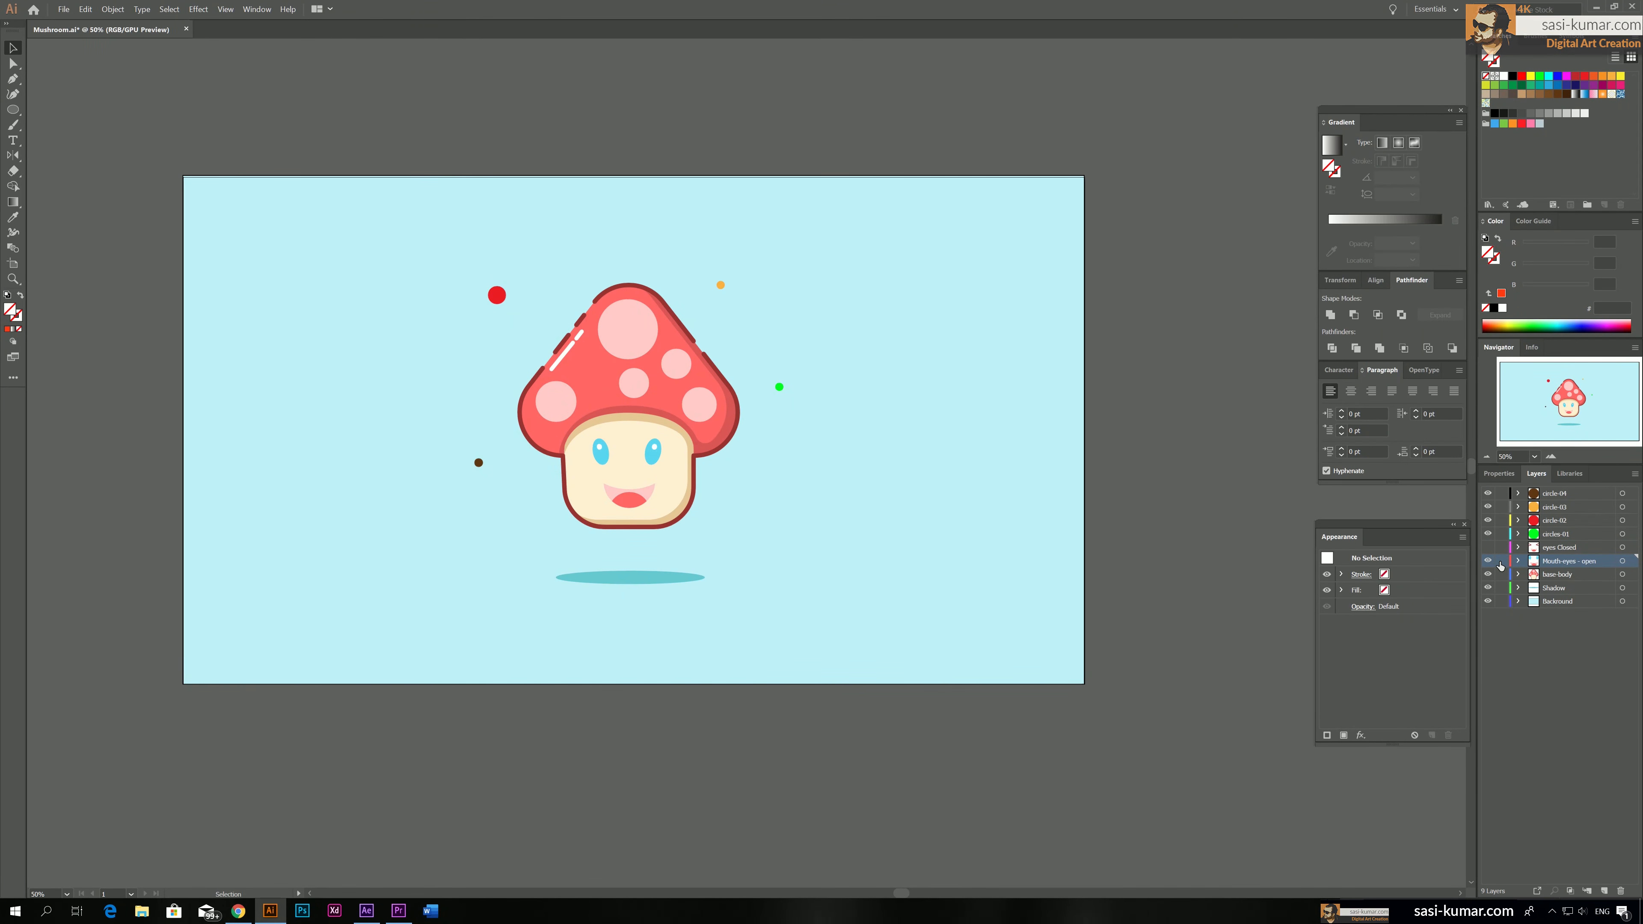
left_click(655, 496)
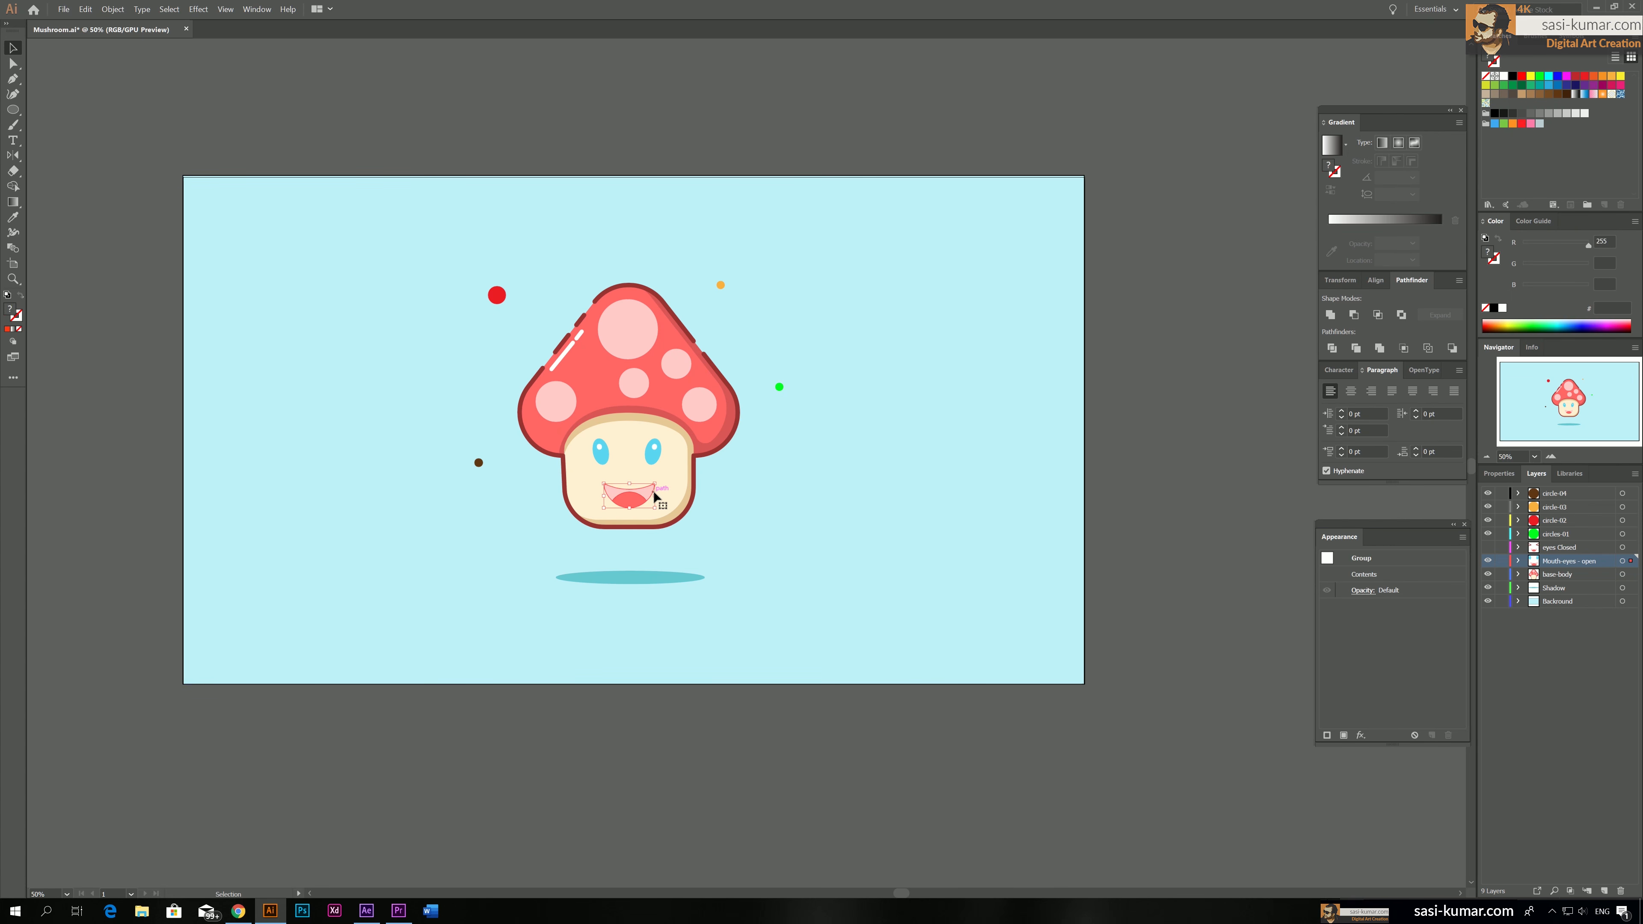
key("ctrl+=")
key("ctrl+=")
key("ctrl+=")
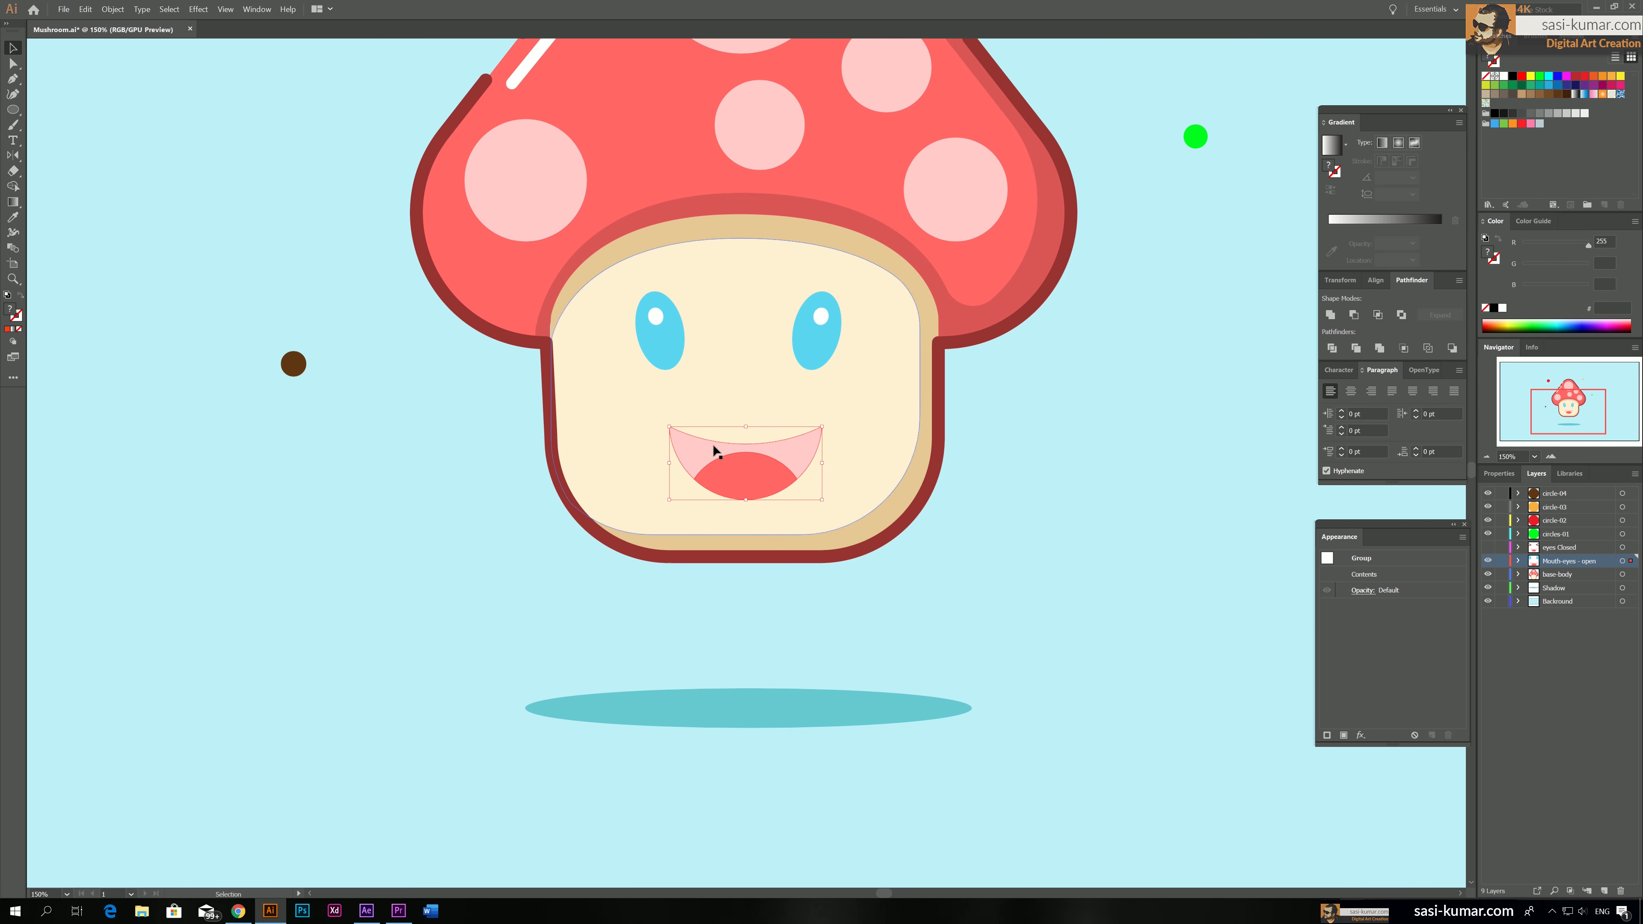
left_click_drag(747, 425, 745, 443)
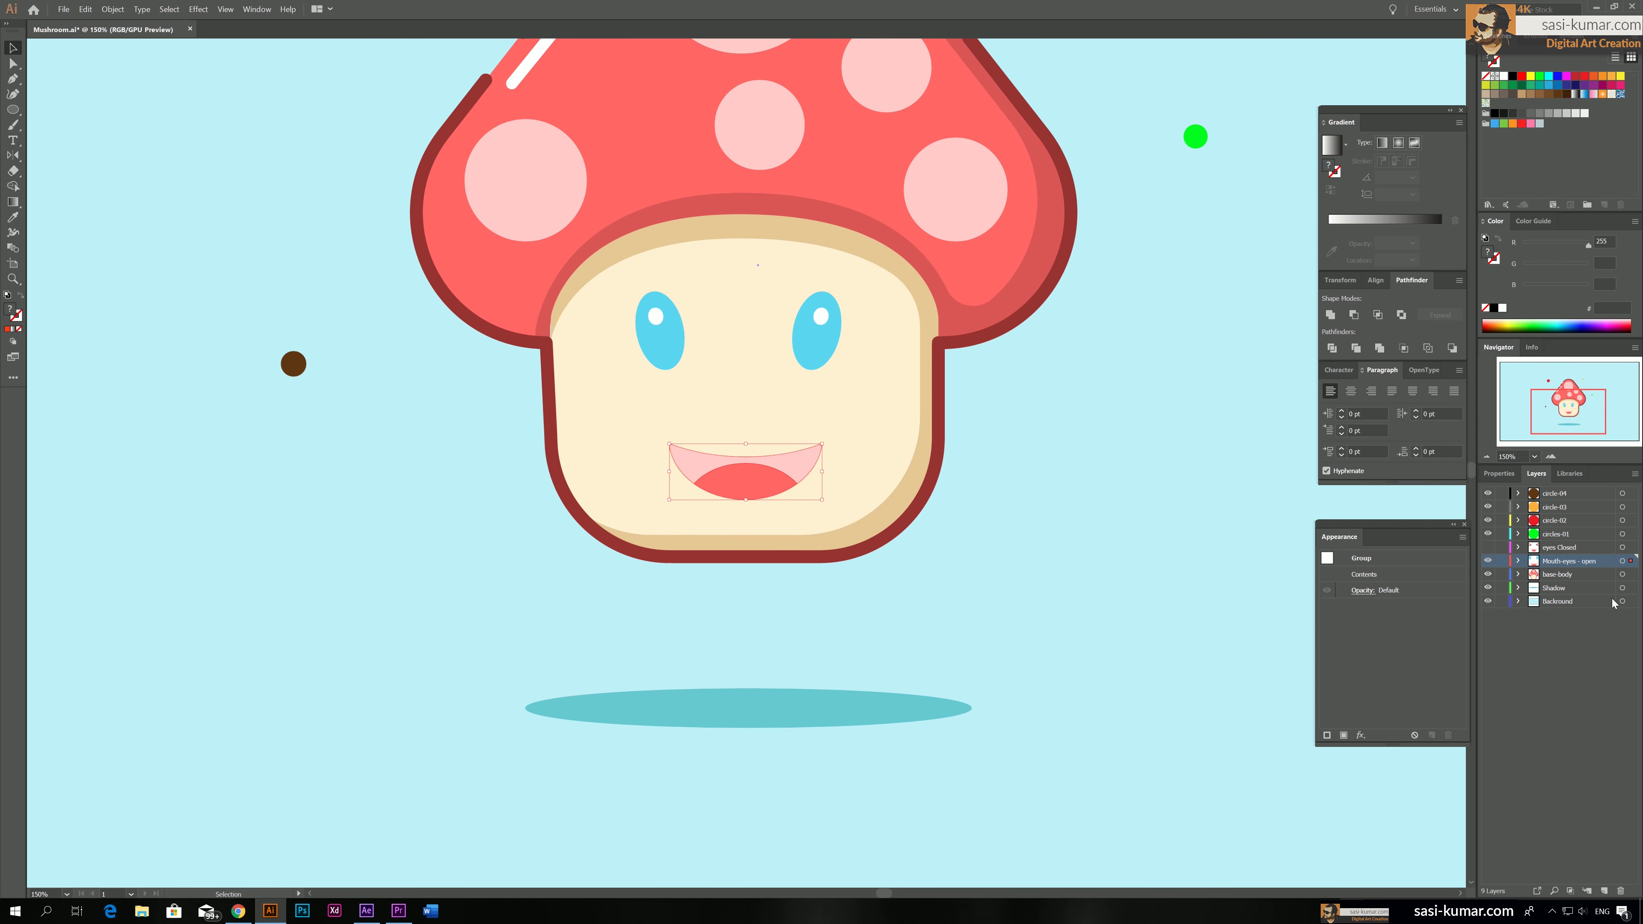
With the mouth resize undone, show the eyes Closed layer and save Mushroom.ai
left_click(1488, 547)
left_click(532, 479)
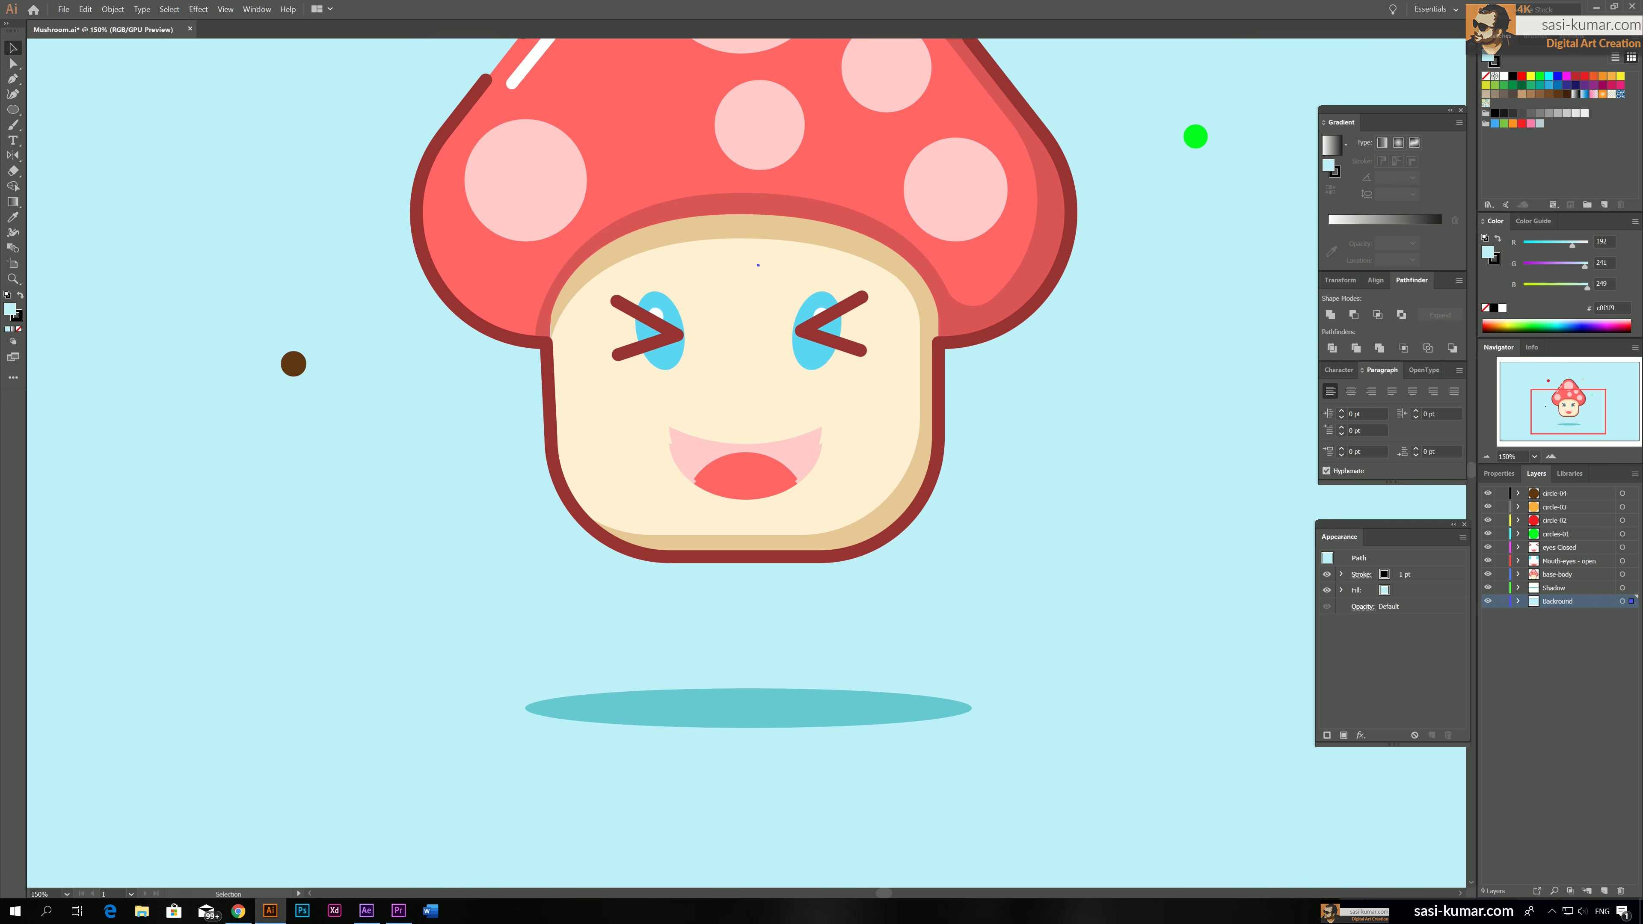
left_click(62, 9)
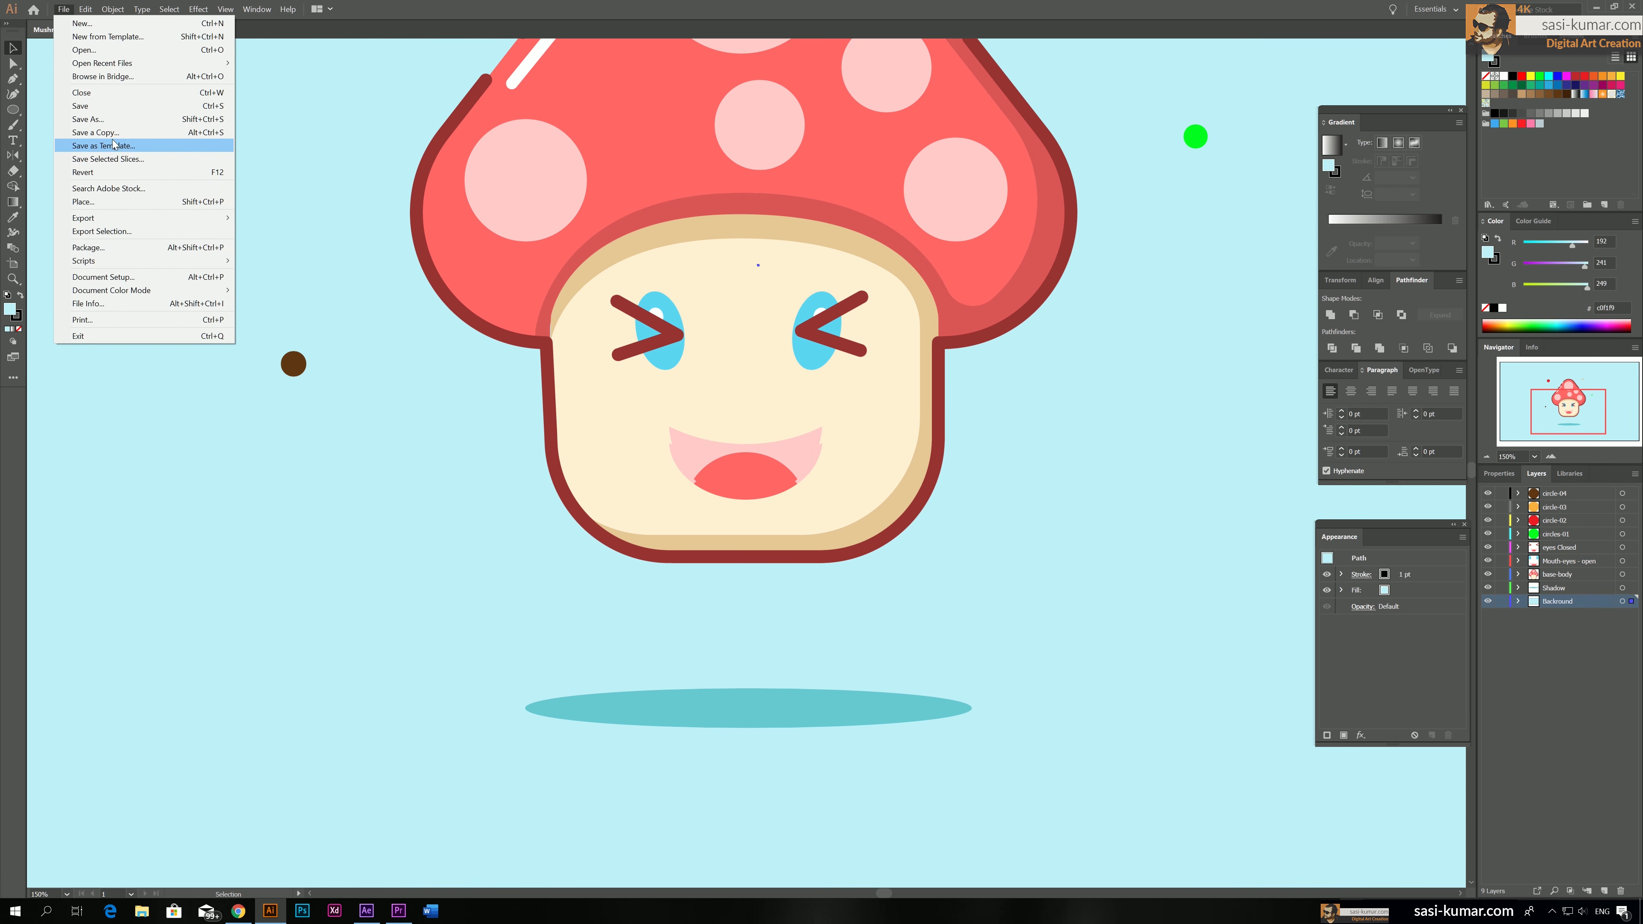
left_click(114, 106)
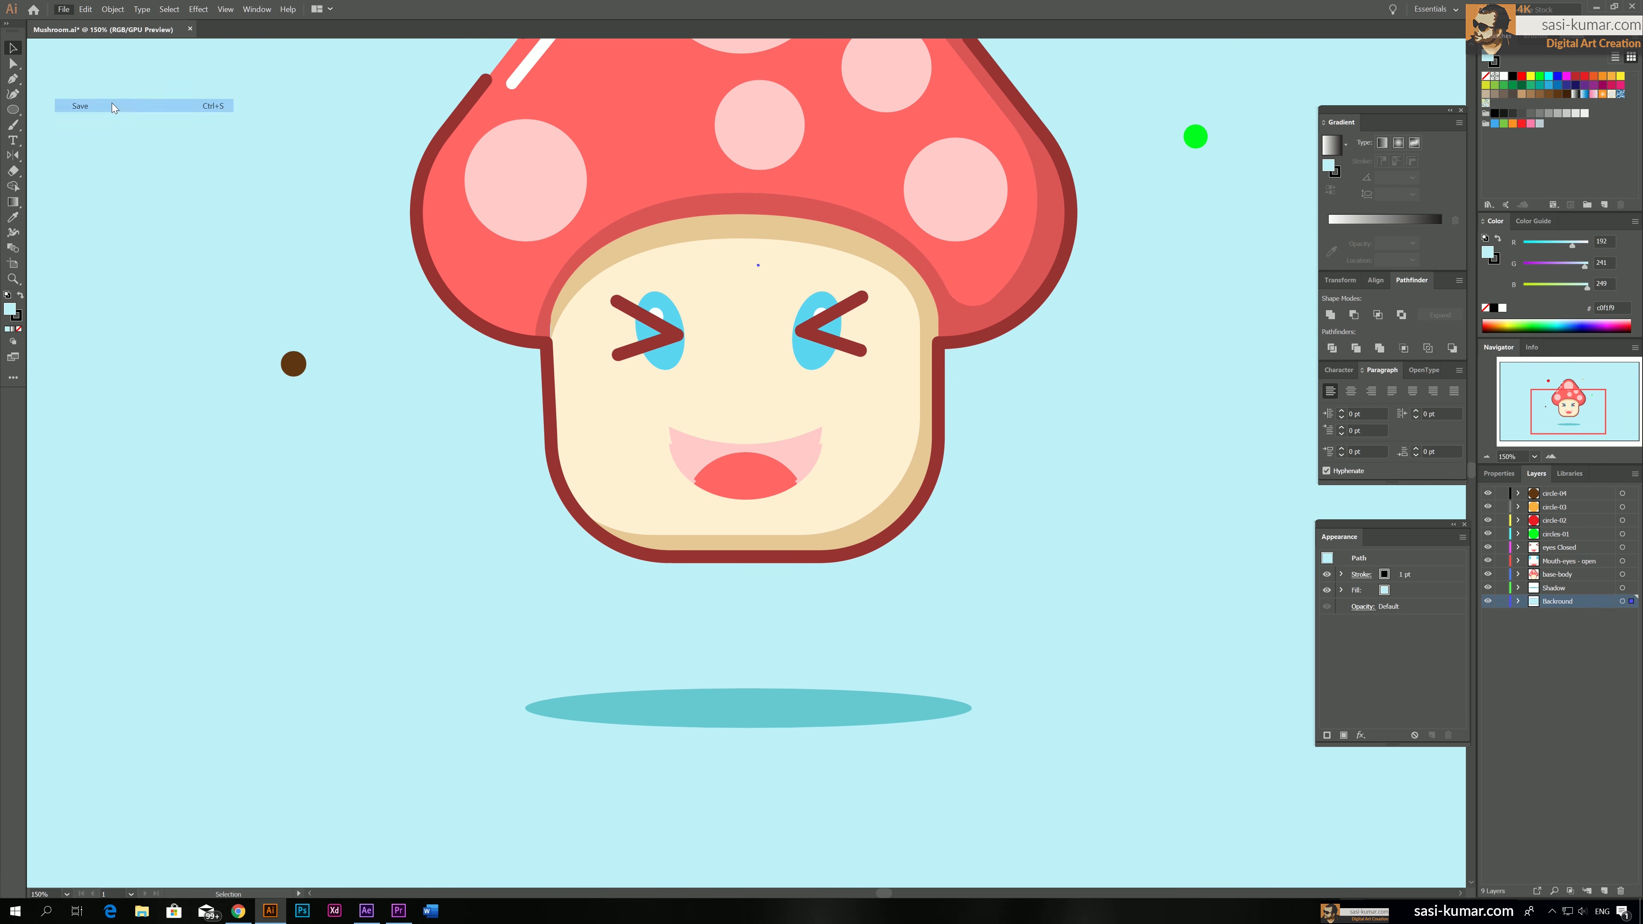
Switch to After Effects and preview the Mushroom composition's animation
left_click(366, 911)
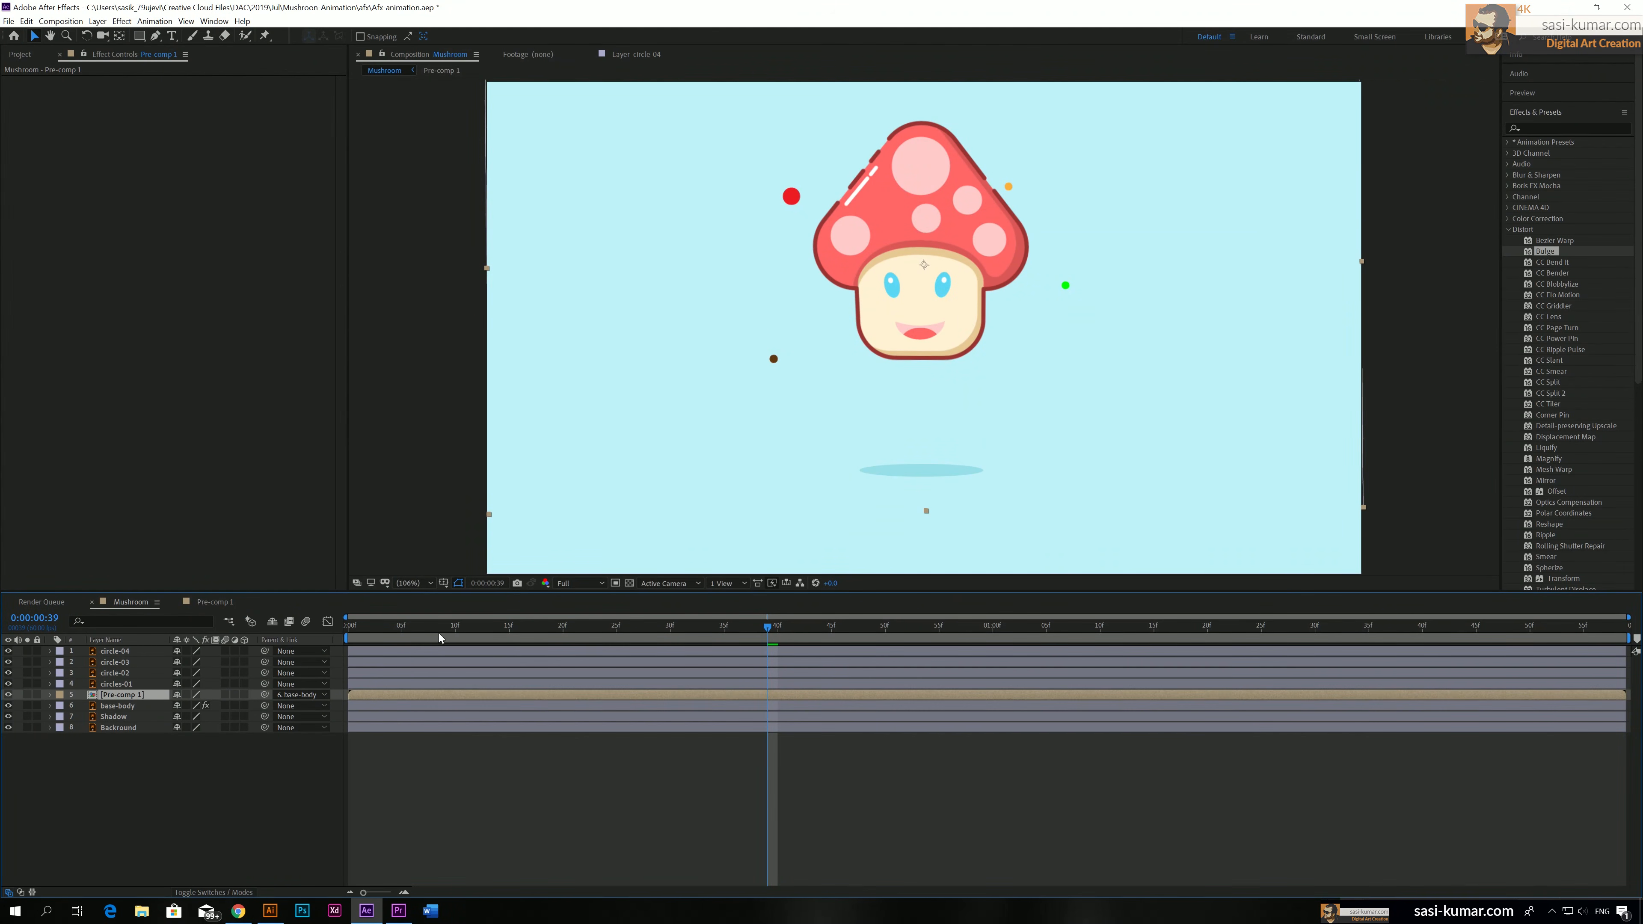
key("space")
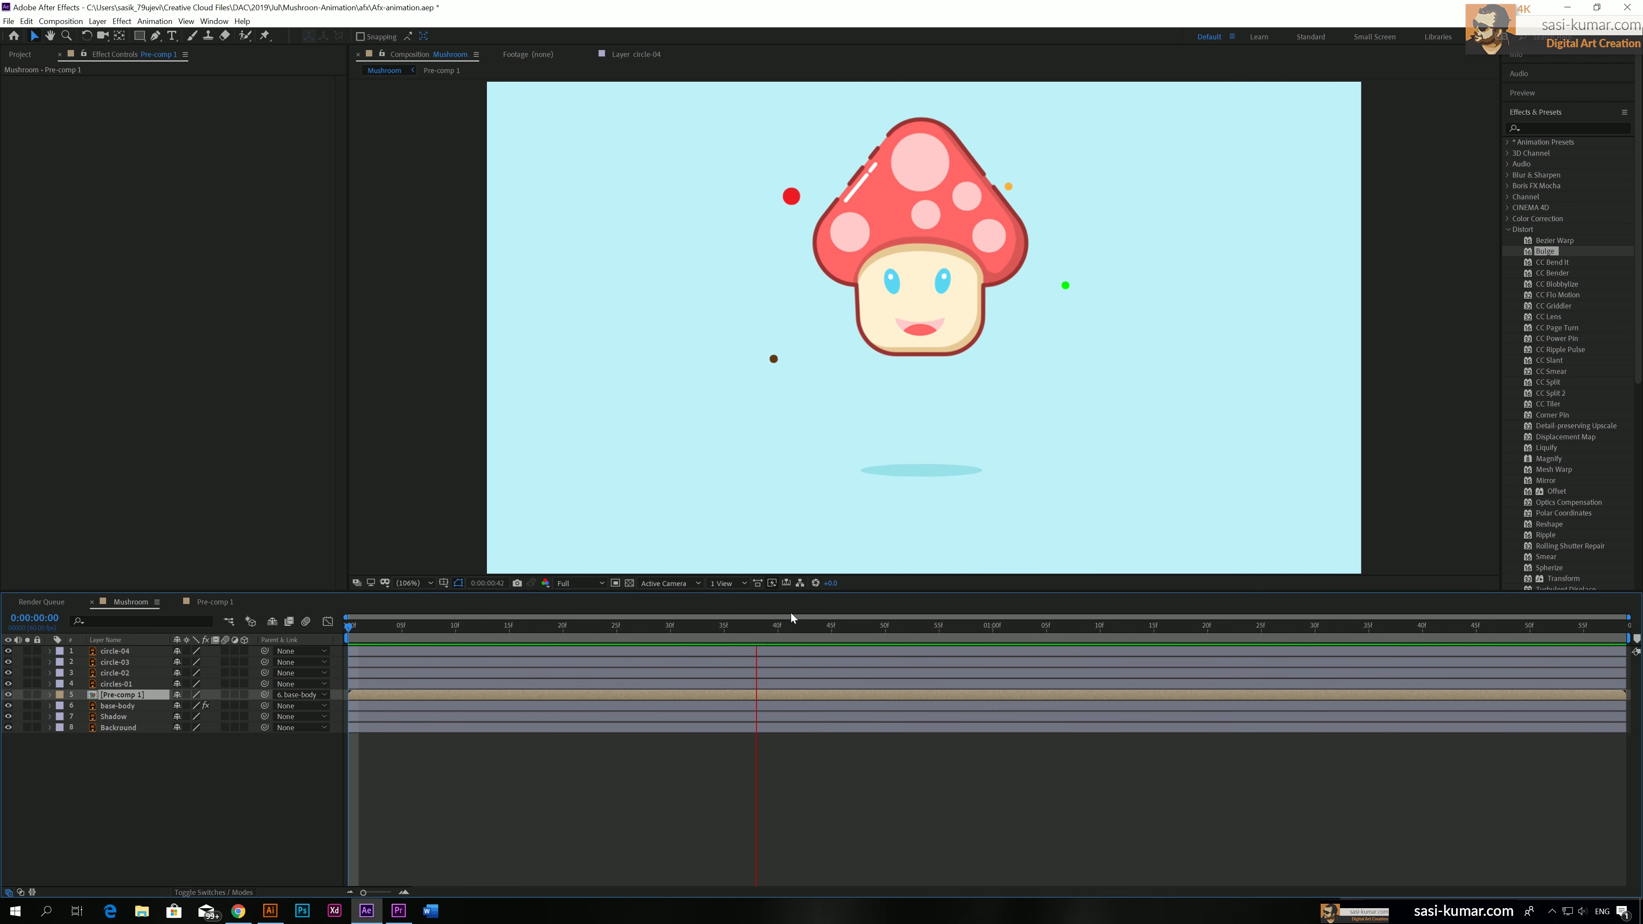
key("space")
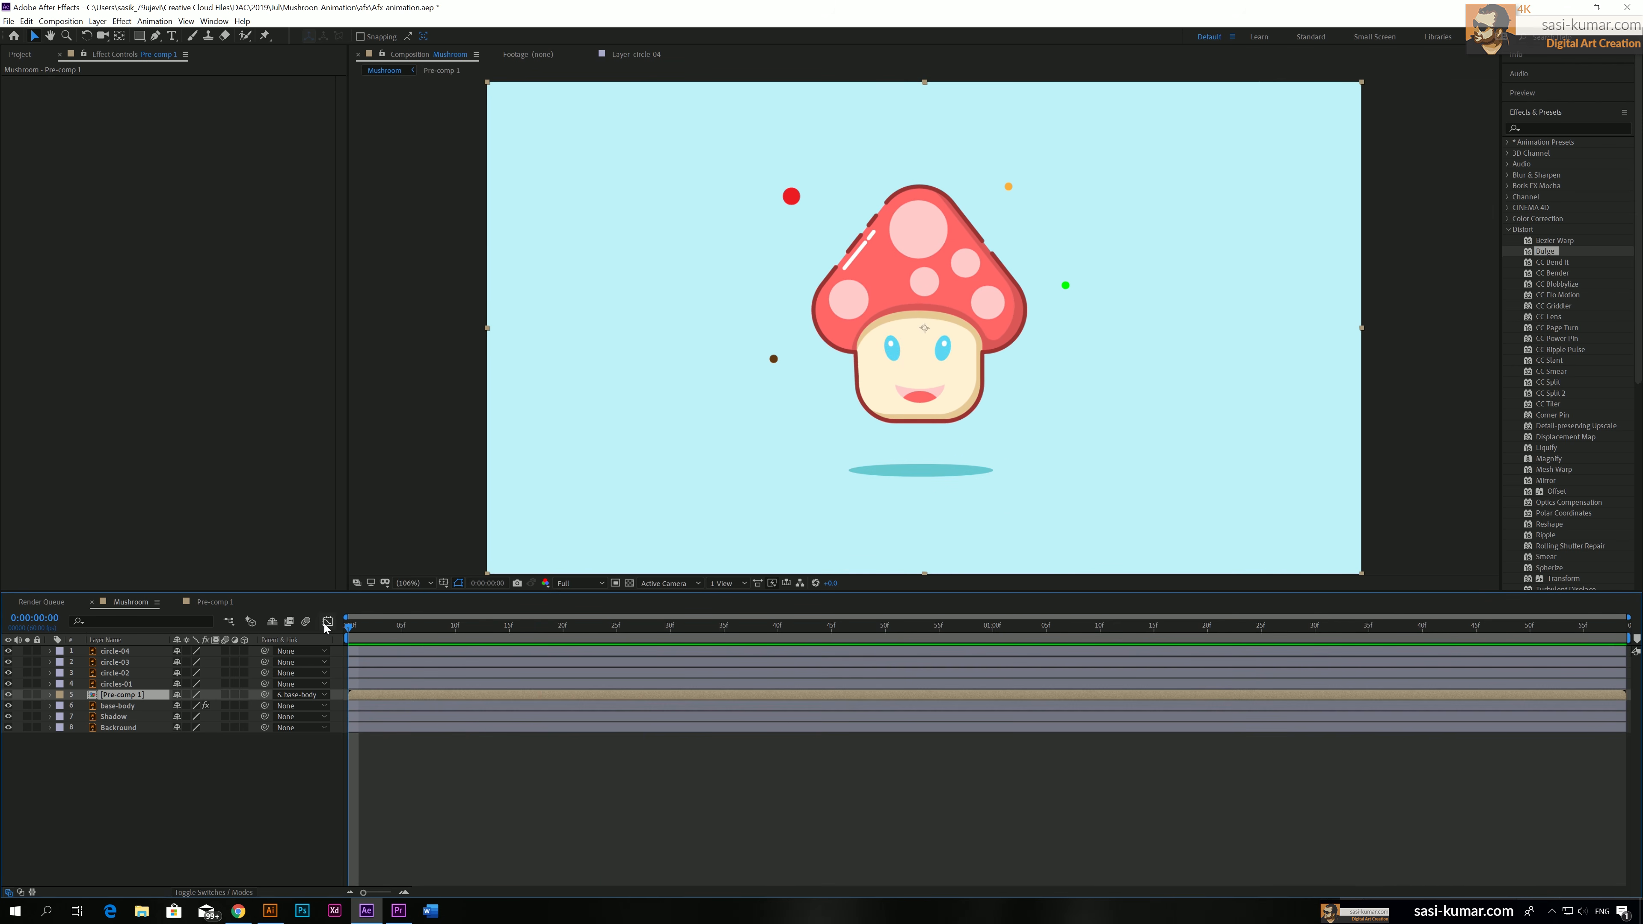
Reveal the Transform properties of circle-04, circle-03, circle-02 and circles-01 together, with the time at frame 0
left_click(381, 686)
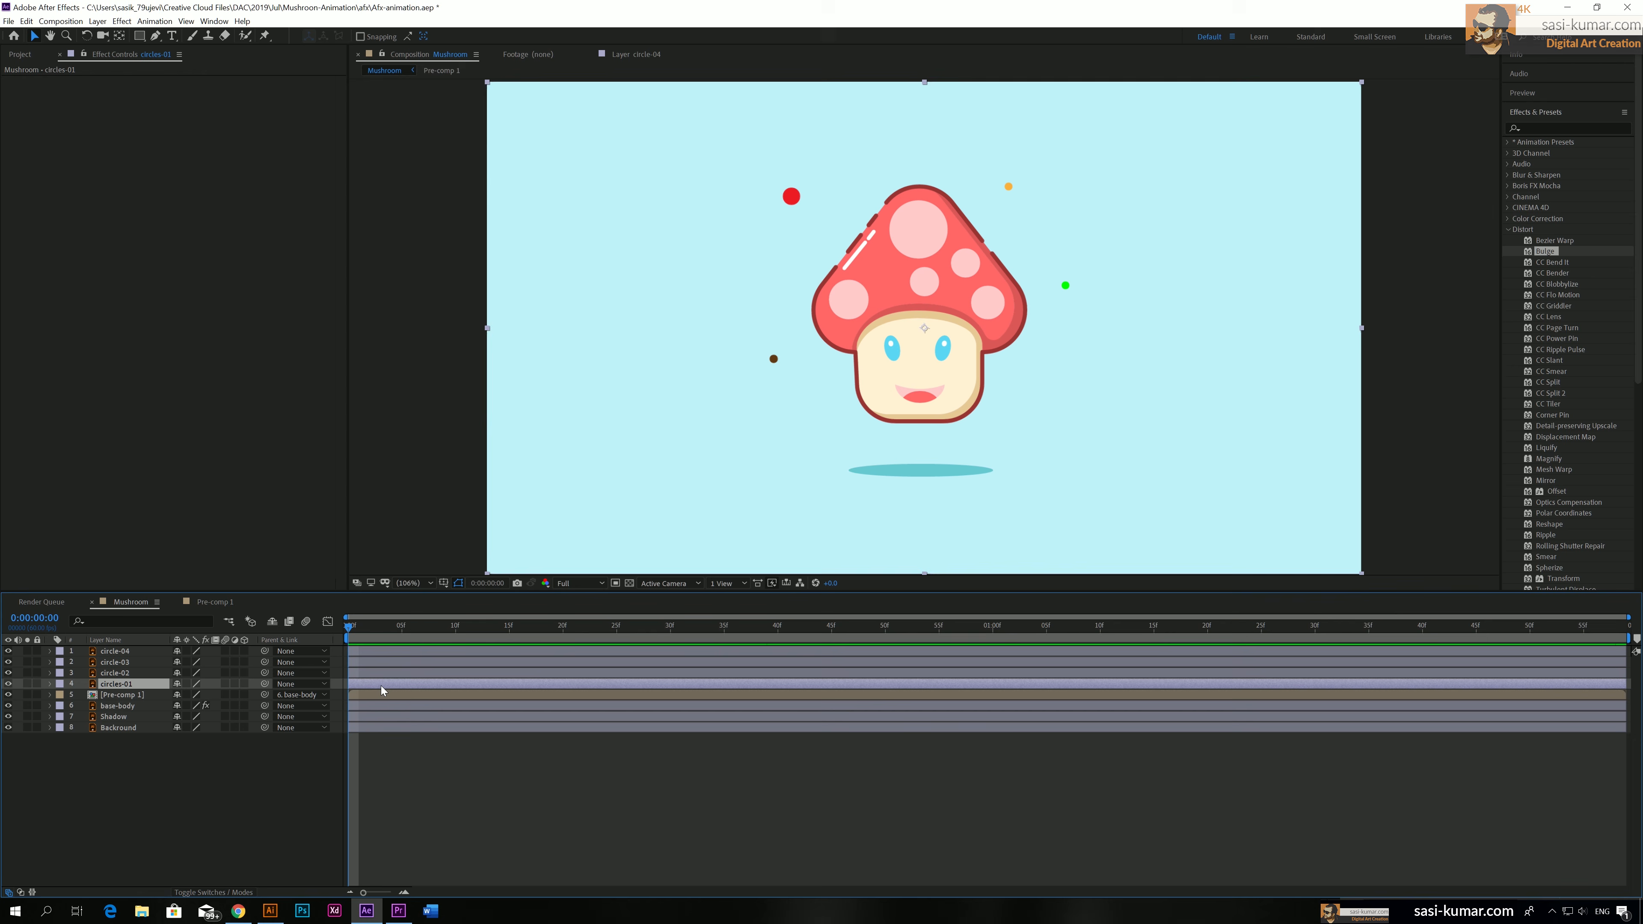
left_click(374, 653, "shift")
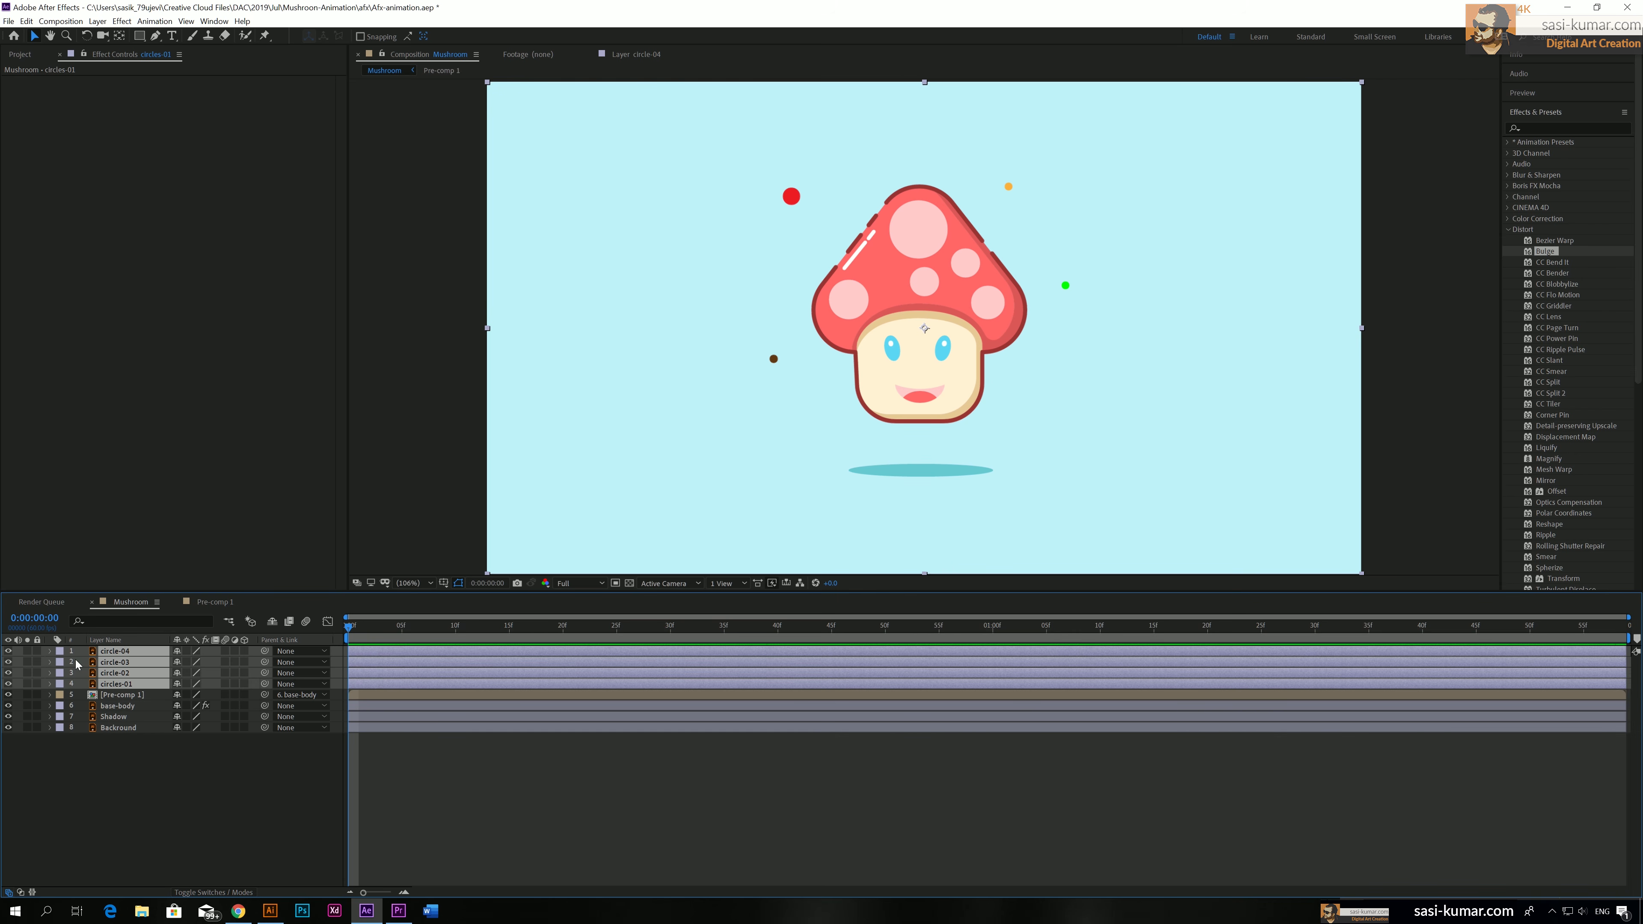
key("t")
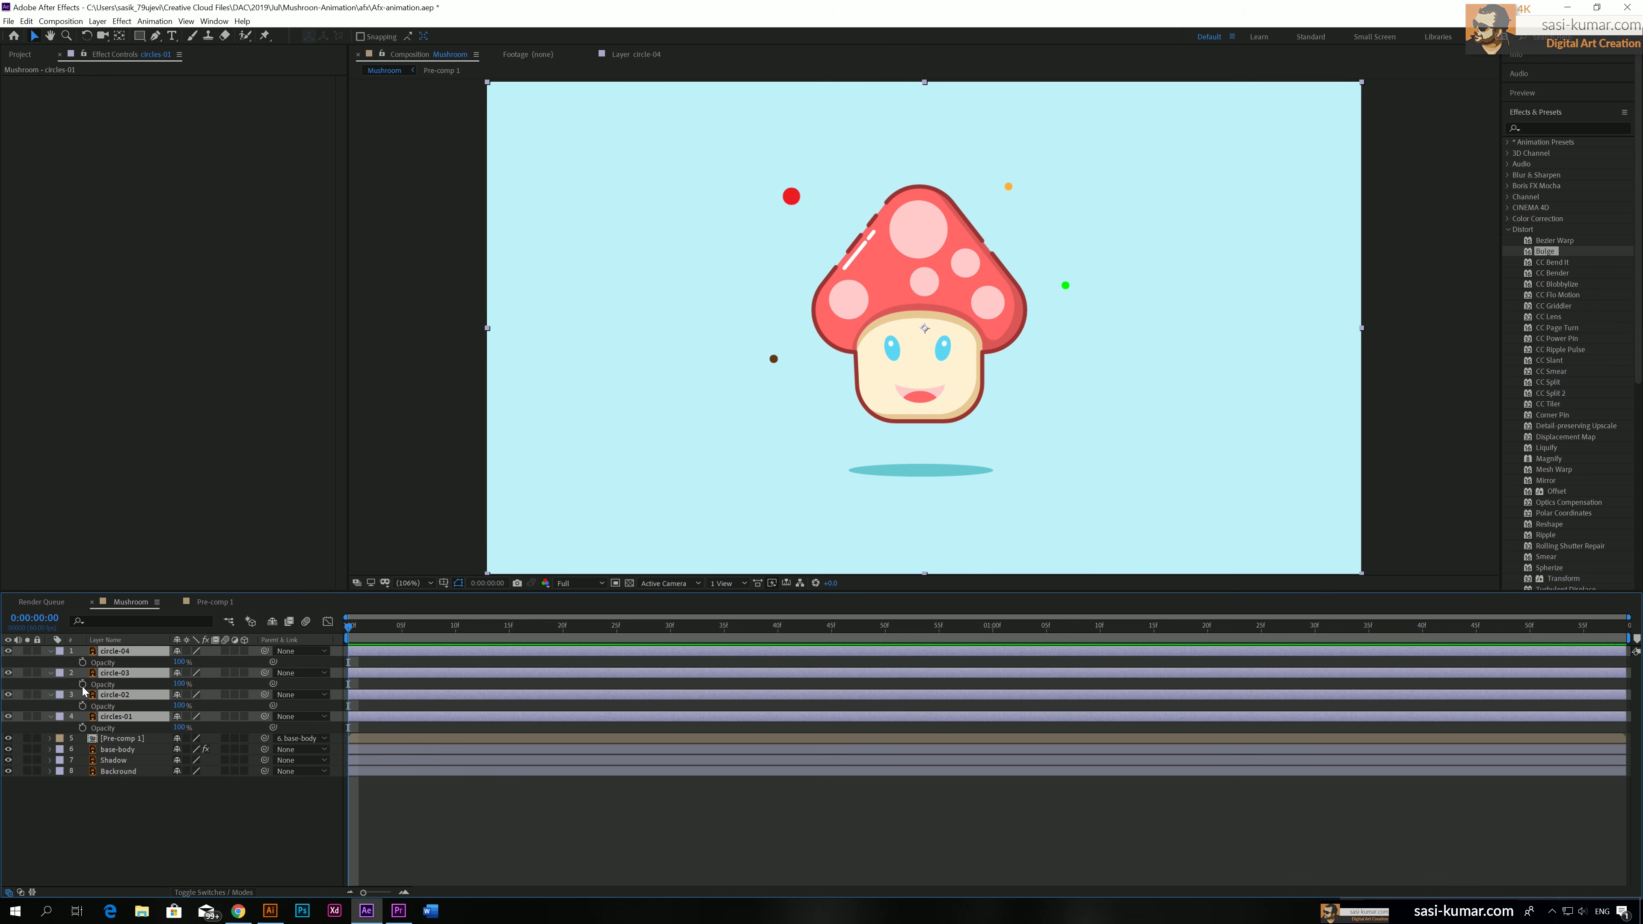
left_click(52, 654)
left_click(52, 654)
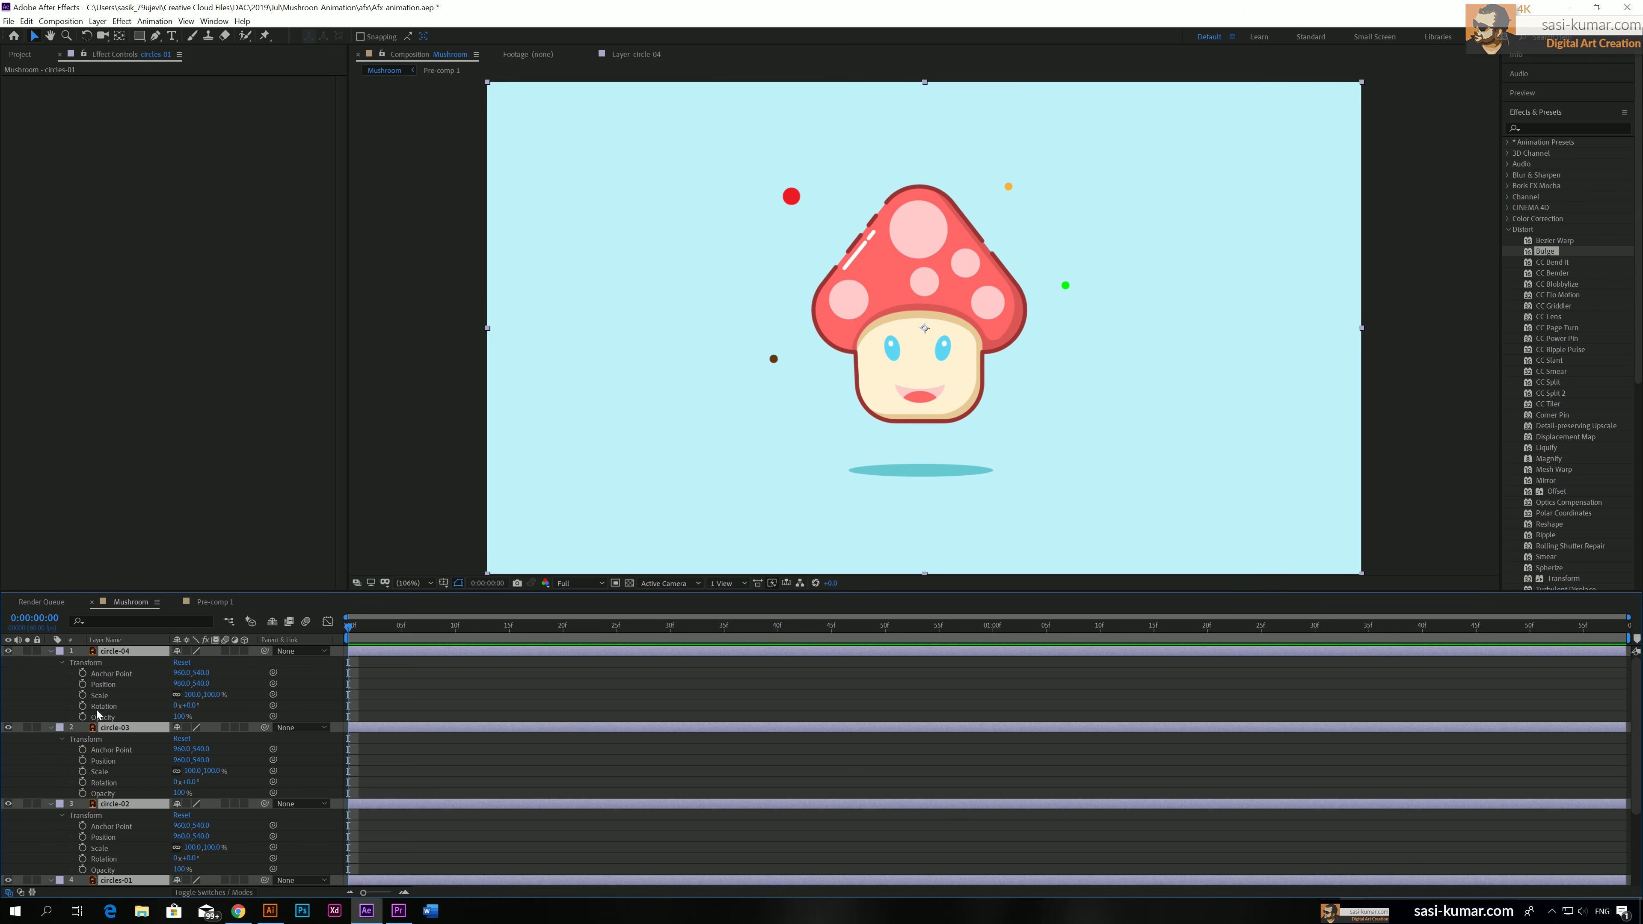
Enable keyframing at frame 0 for Anchor Point, Position, Scale, Rotation and Opacity on circle-04 and circle-03
left_click(83, 673)
left_click(83, 685)
left_click(83, 696)
left_click(83, 706)
left_click(83, 717)
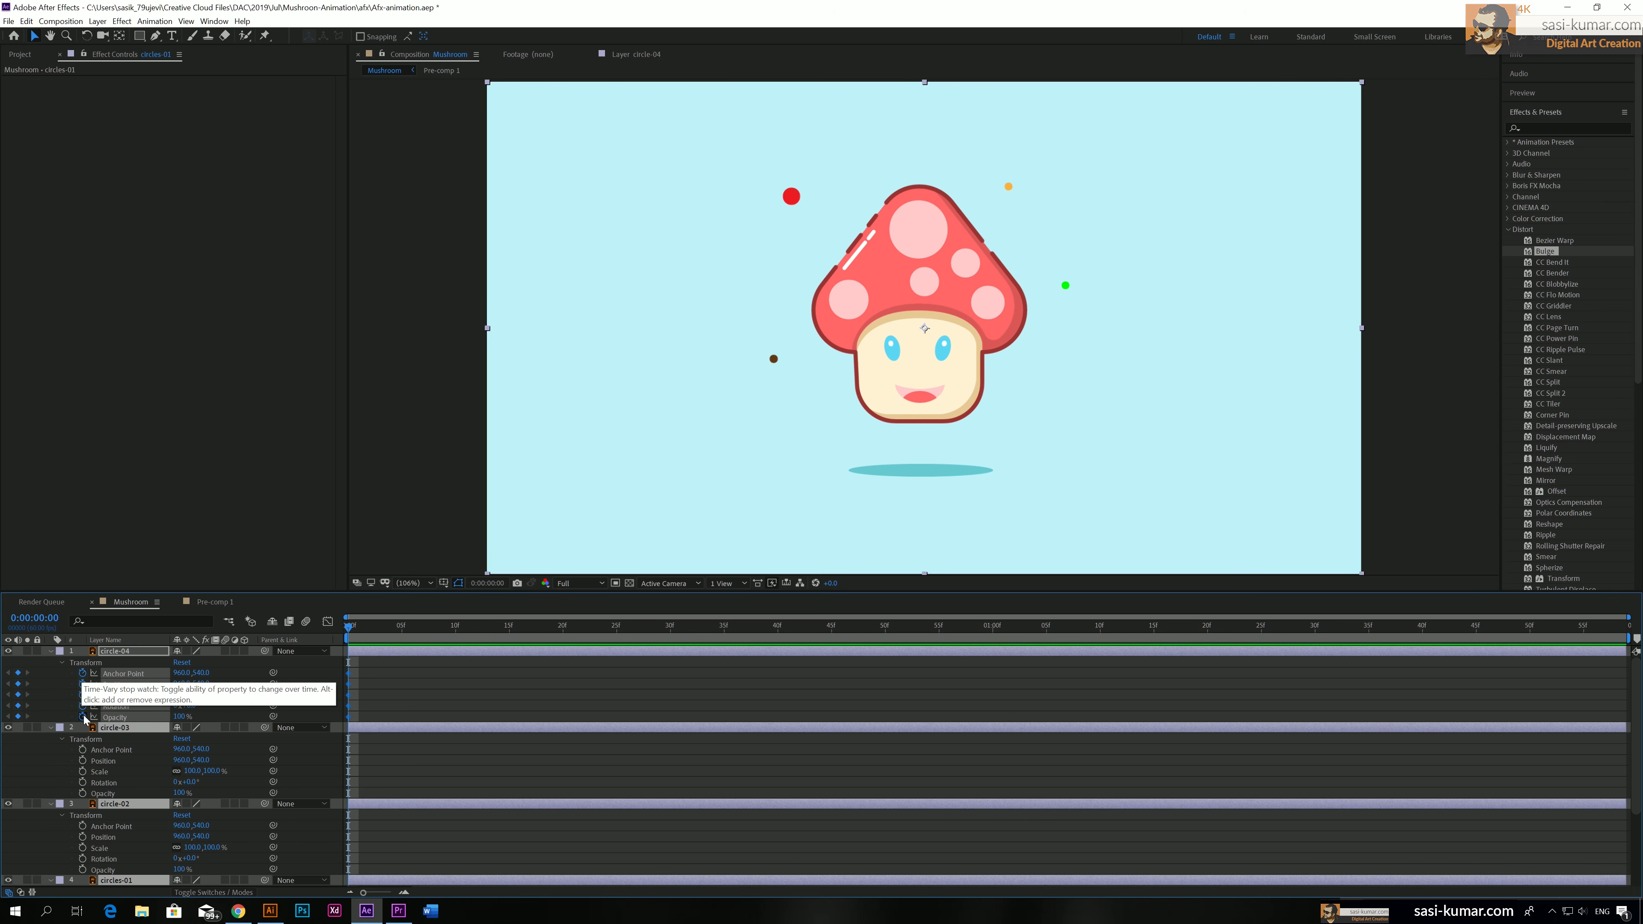
left_click(83, 750)
left_click(83, 761)
left_click(83, 772)
left_click(83, 783)
left_click(83, 794)
Enable keyframing at frame 0 for all five Transform properties of circle-02 and circles-01
scroll(83, 803, "down", 2)
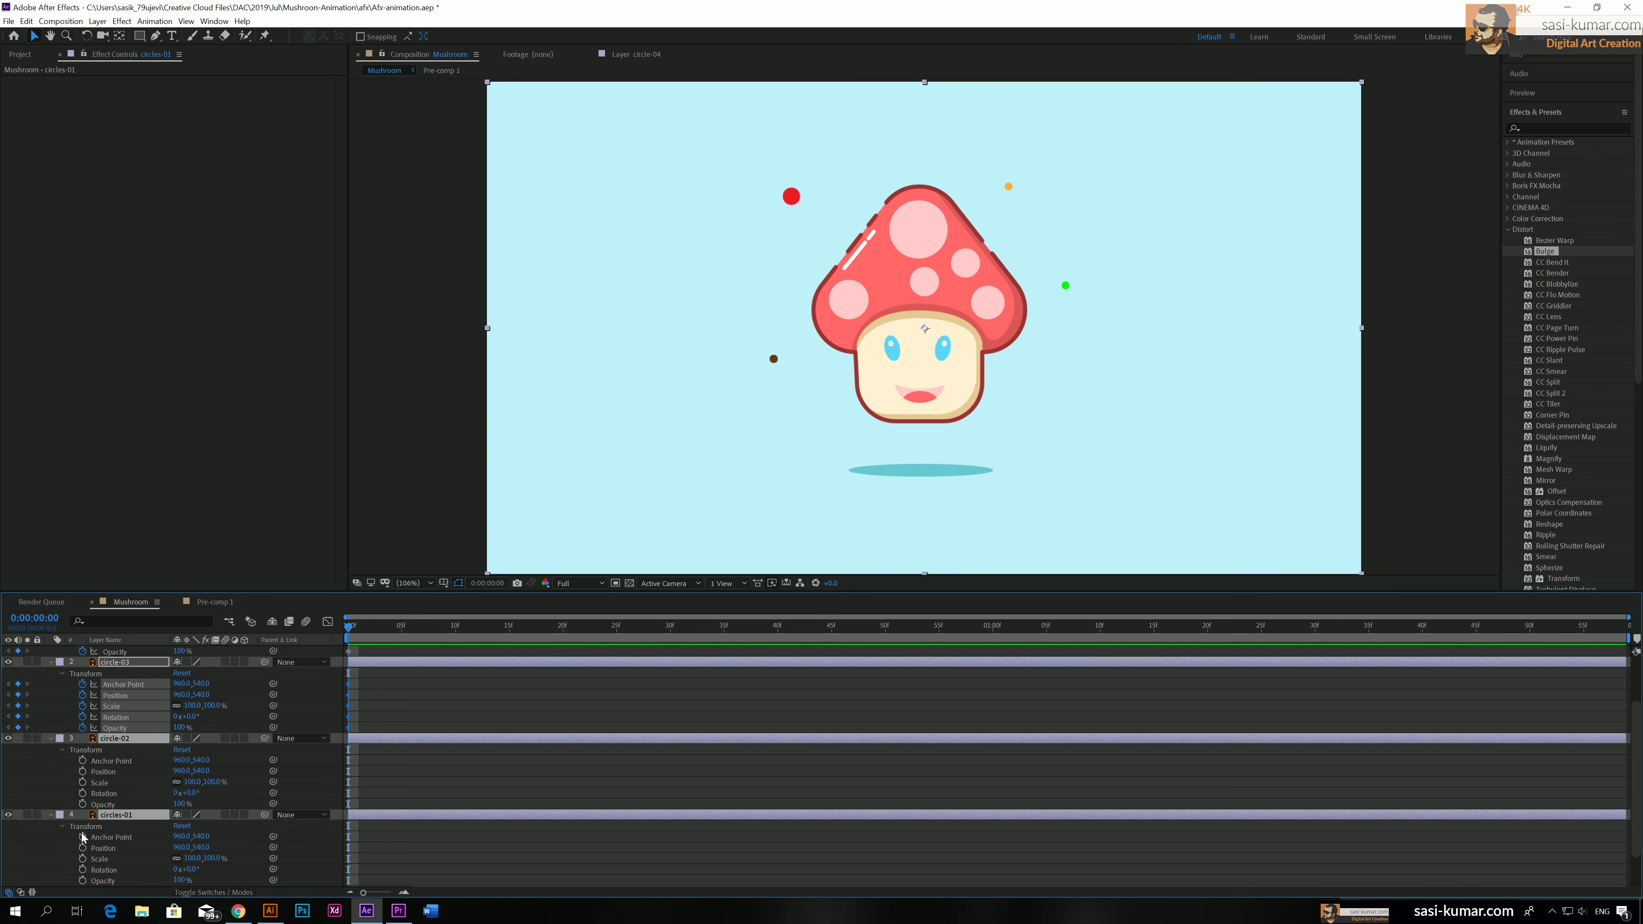
left_click(83, 760)
left_click(83, 772)
left_click(83, 783)
left_click(83, 793)
left_click(83, 805)
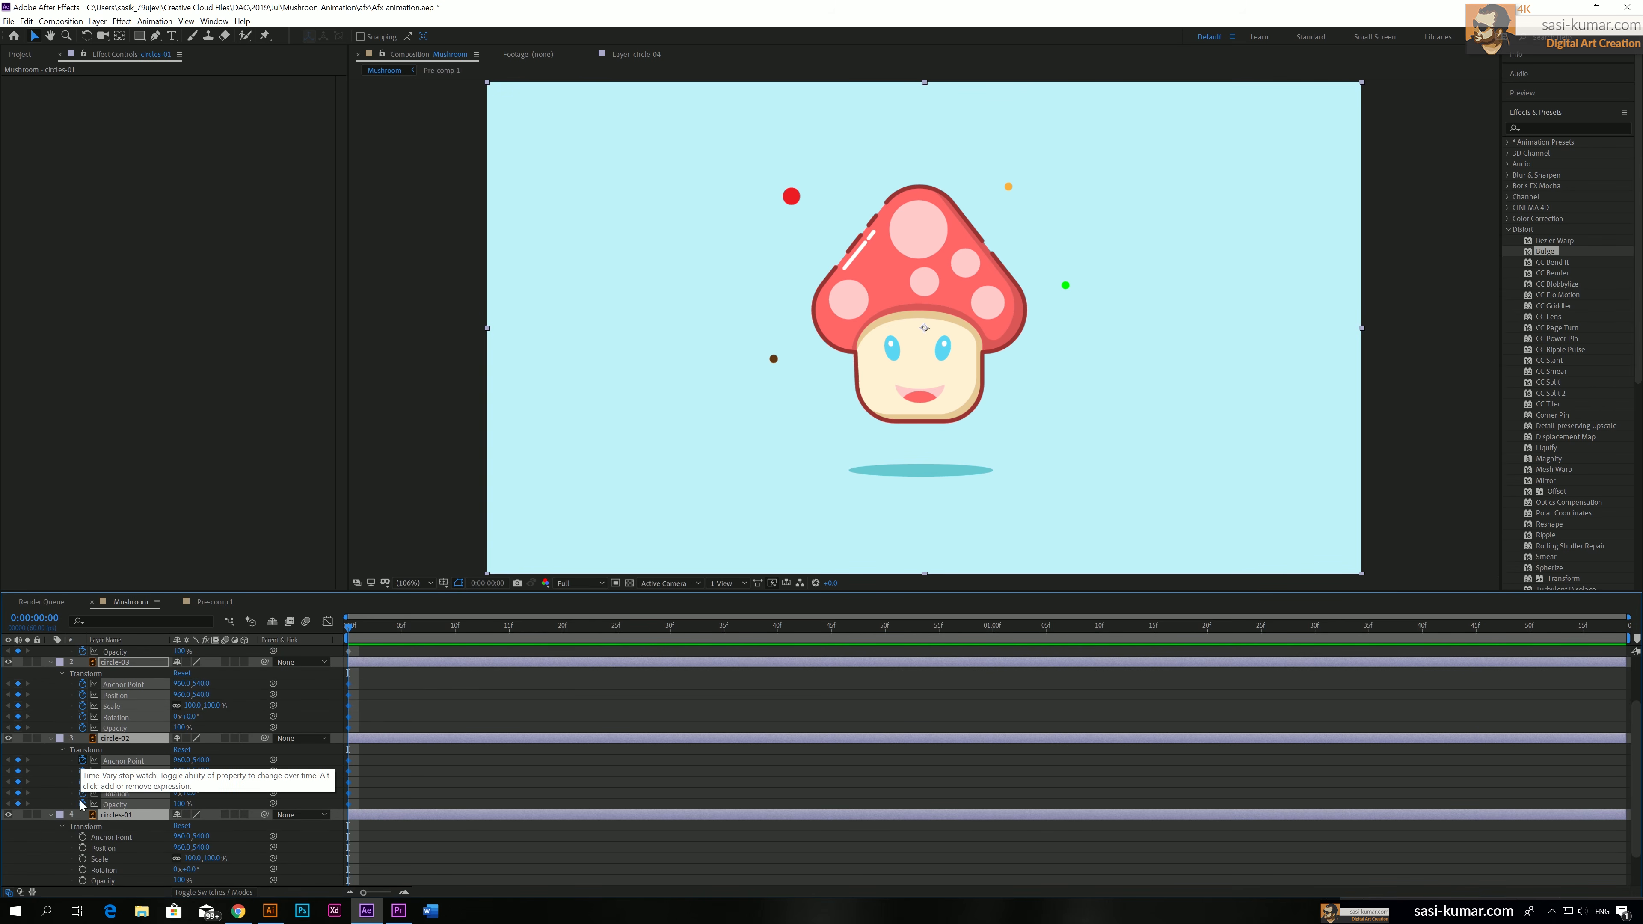
left_click(83, 837)
left_click(83, 848)
left_click(83, 859)
left_click(83, 870)
left_click(83, 882)
scroll(243, 760, "down", 2)
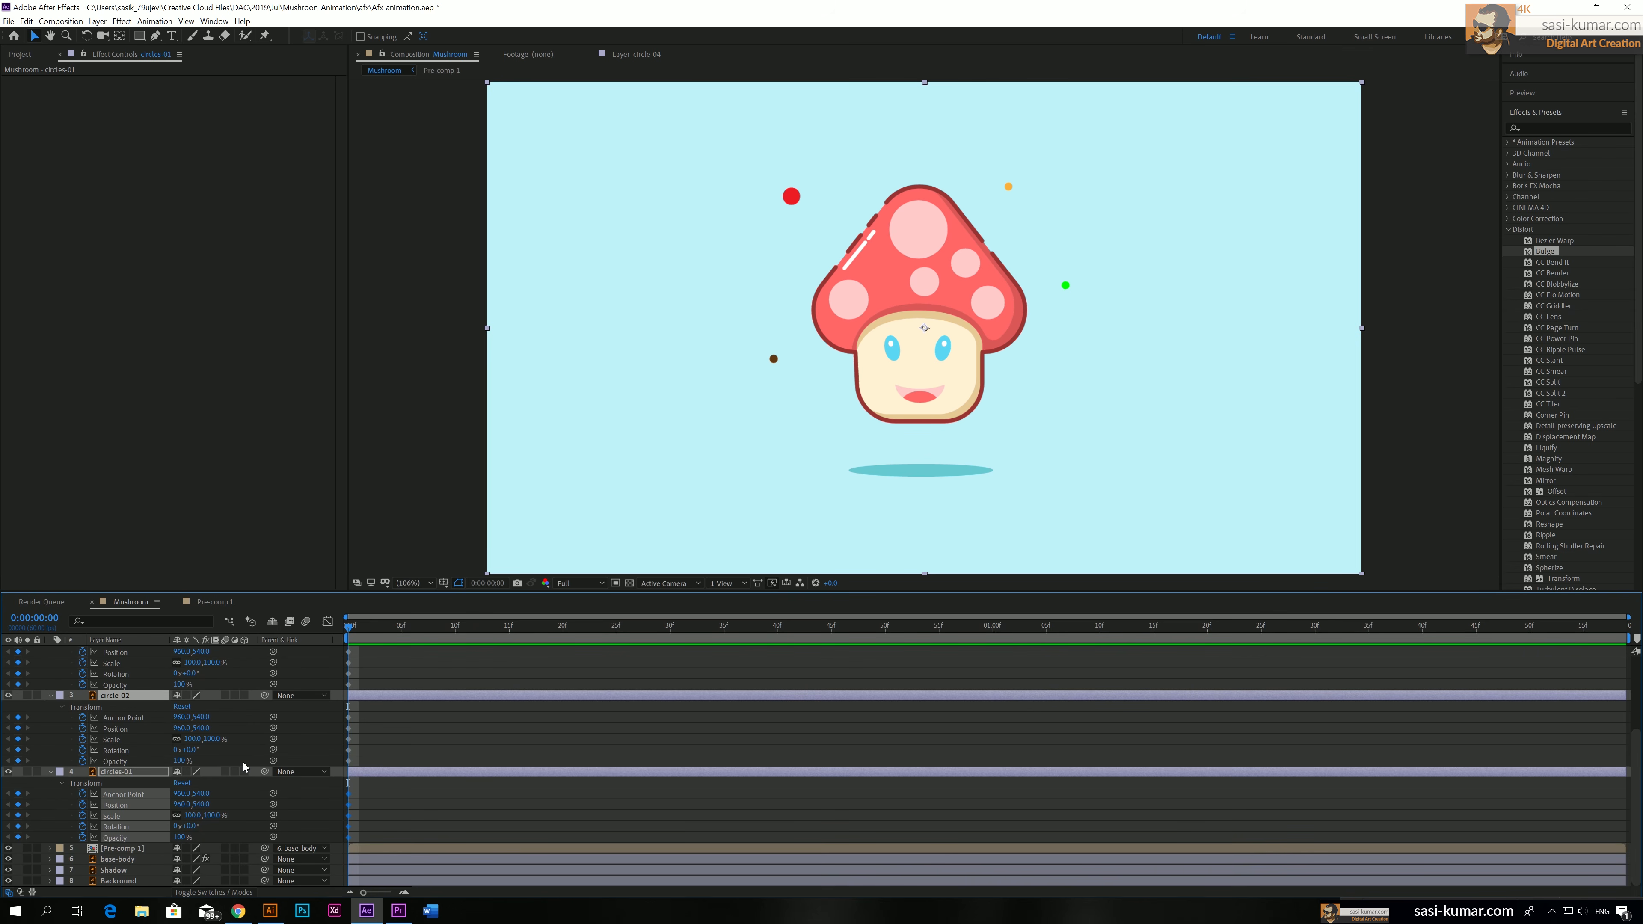
At 0:00:01:58, add matching end keyframes to the Transform properties of the four circle layers
scroll(243, 760, "up", 3)
left_click_drag(1586, 627, 1630, 627)
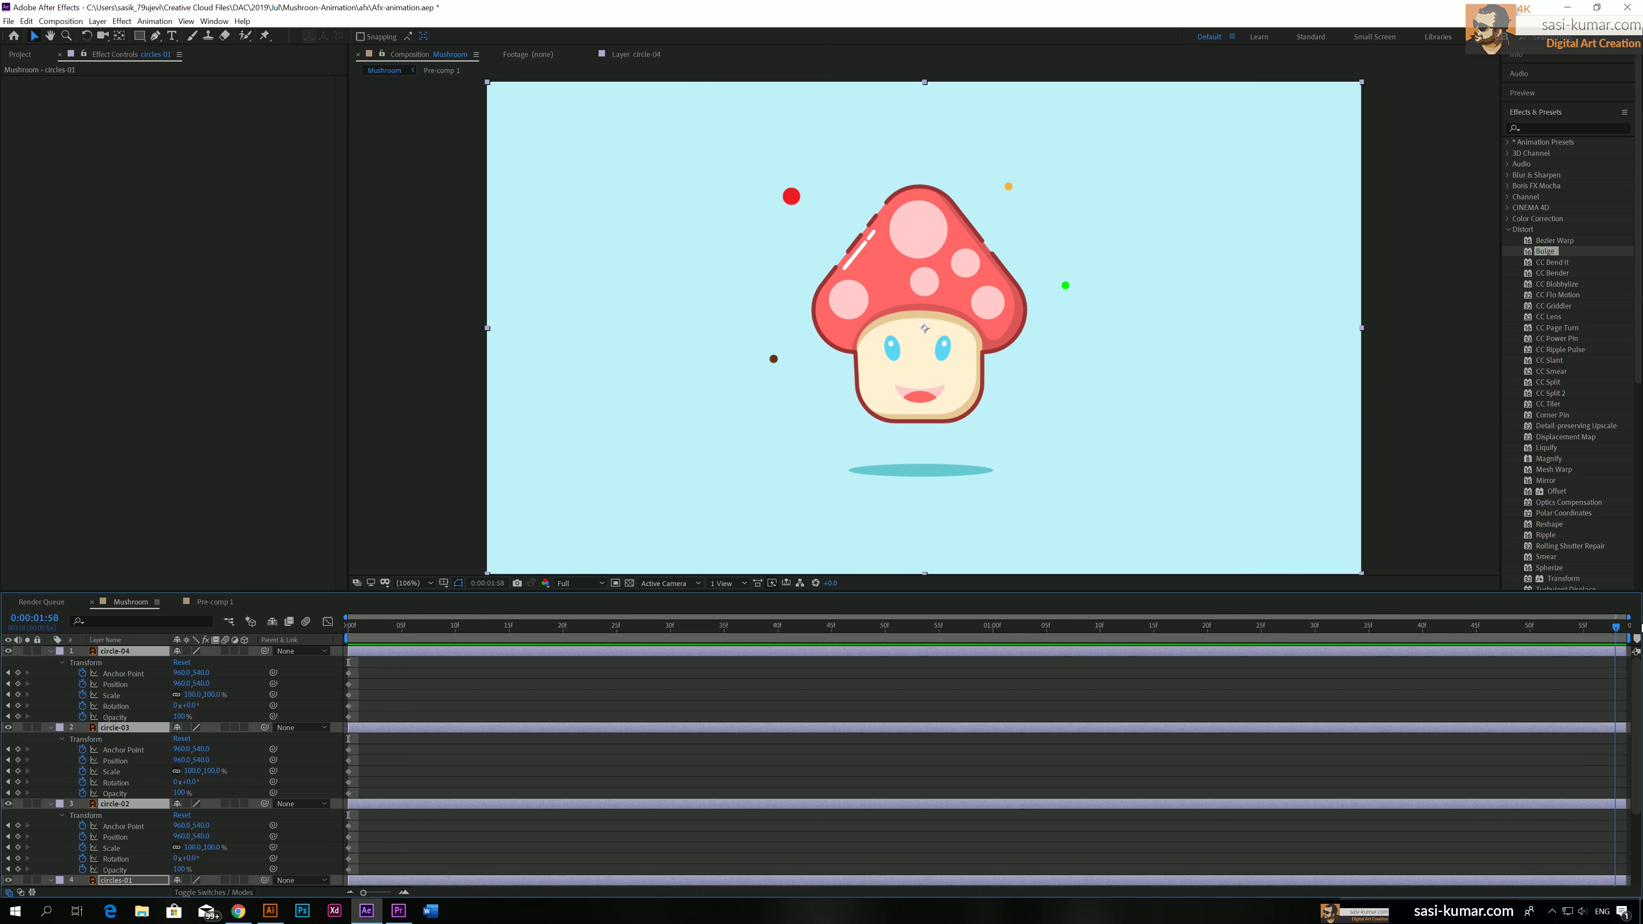
left_click_drag(18, 673, 18, 793)
scroll(13, 772, "down", 2)
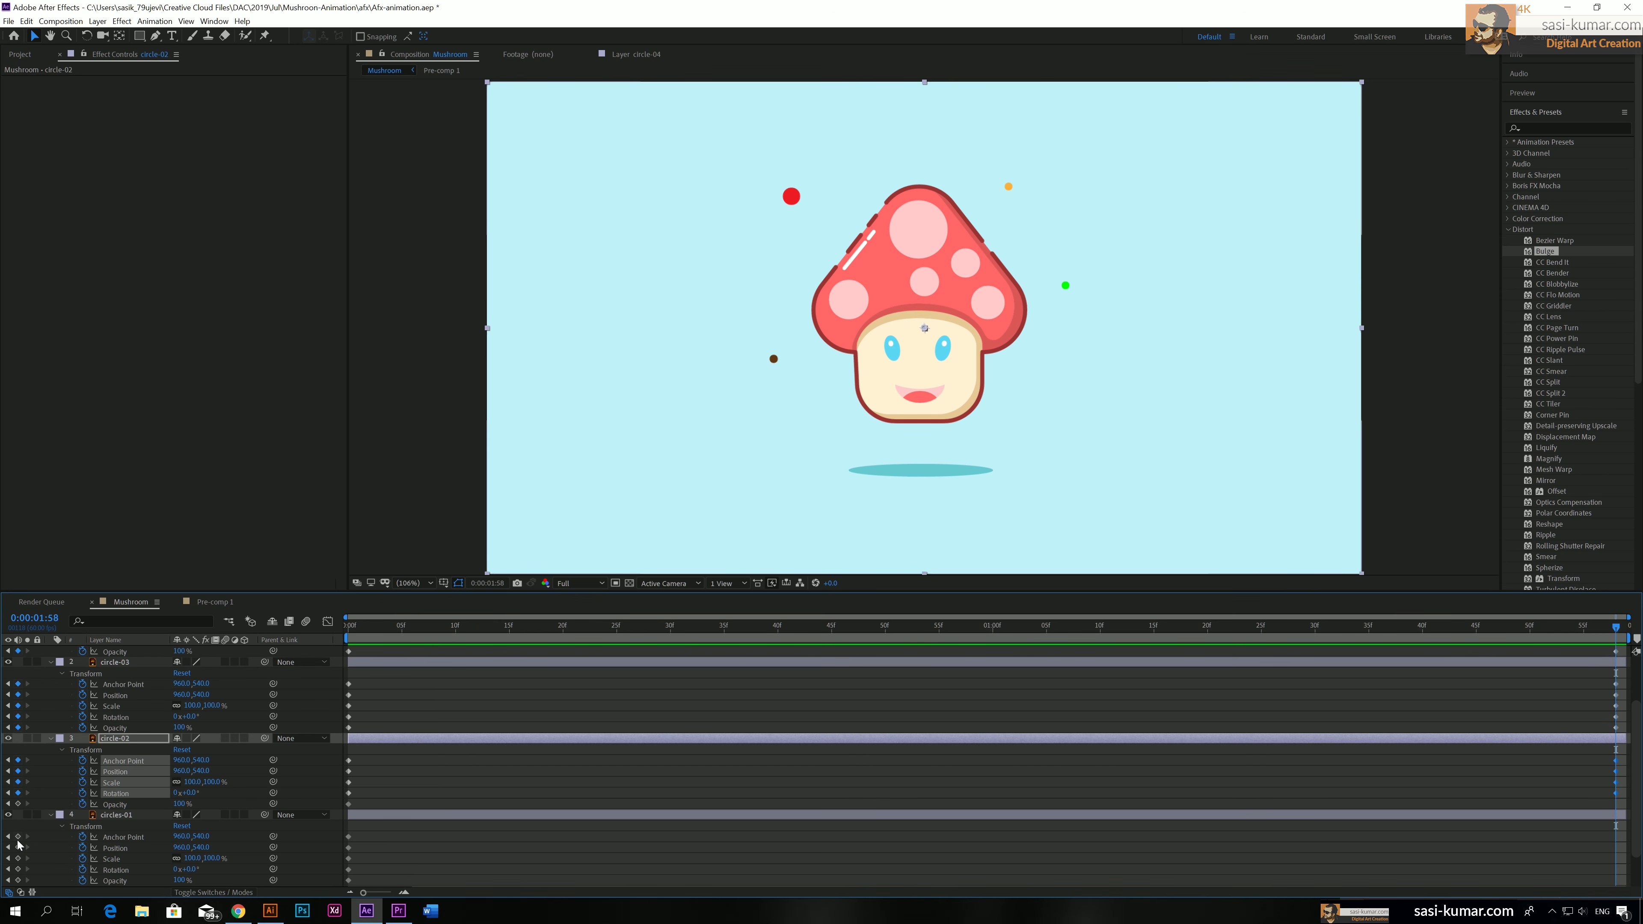
left_click_drag(18, 839, 17, 877)
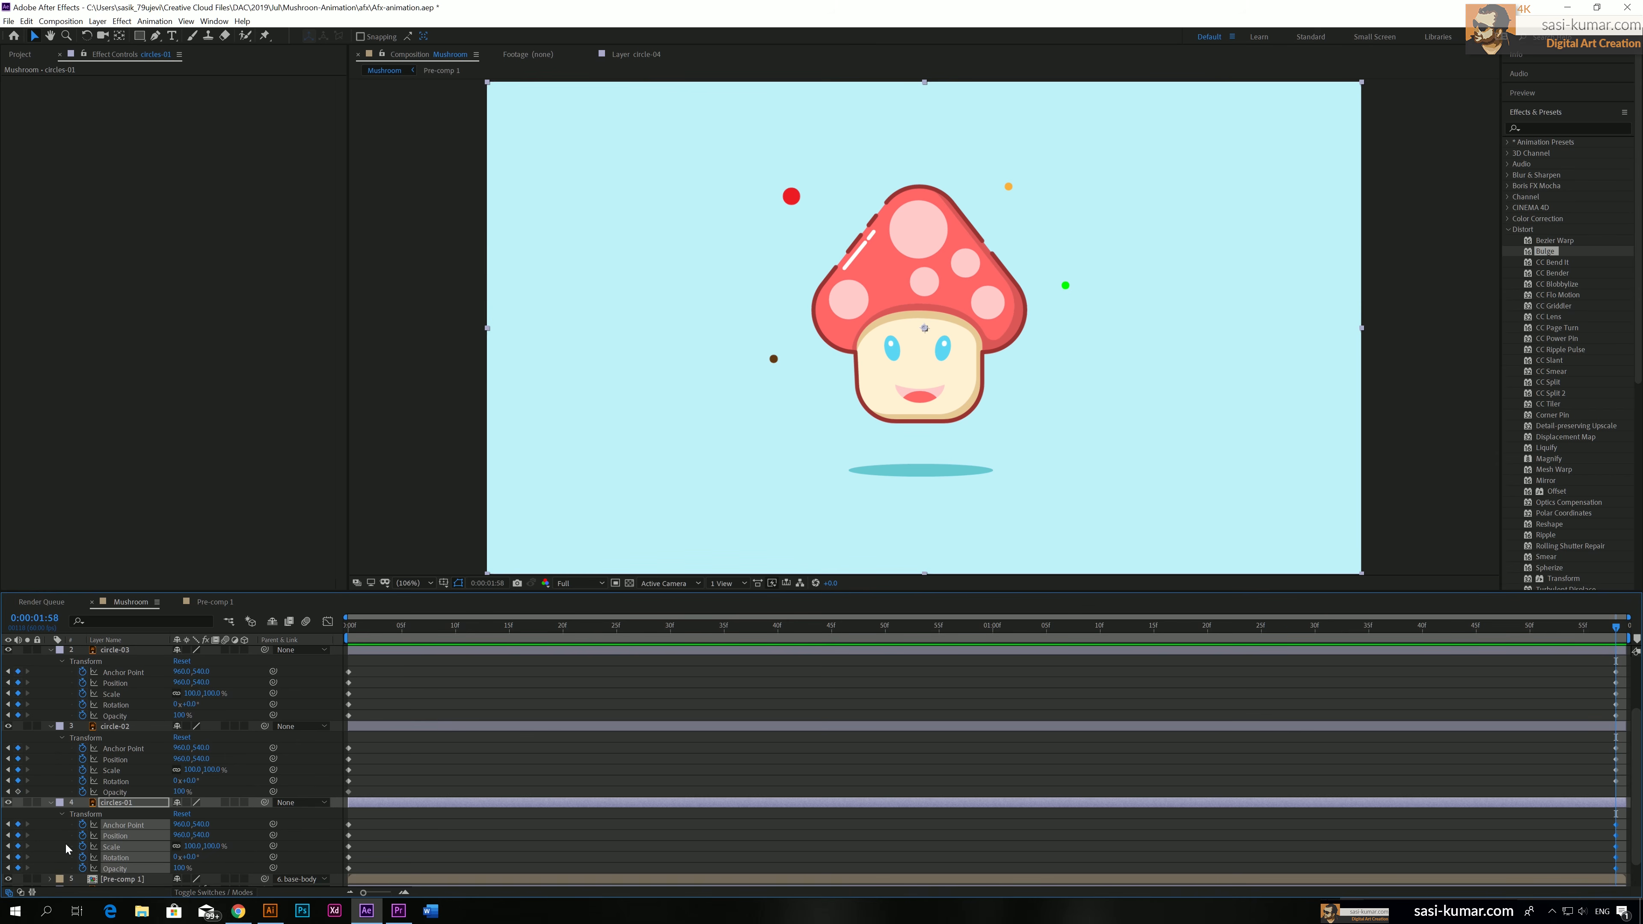
scroll(65, 842, "up", 2)
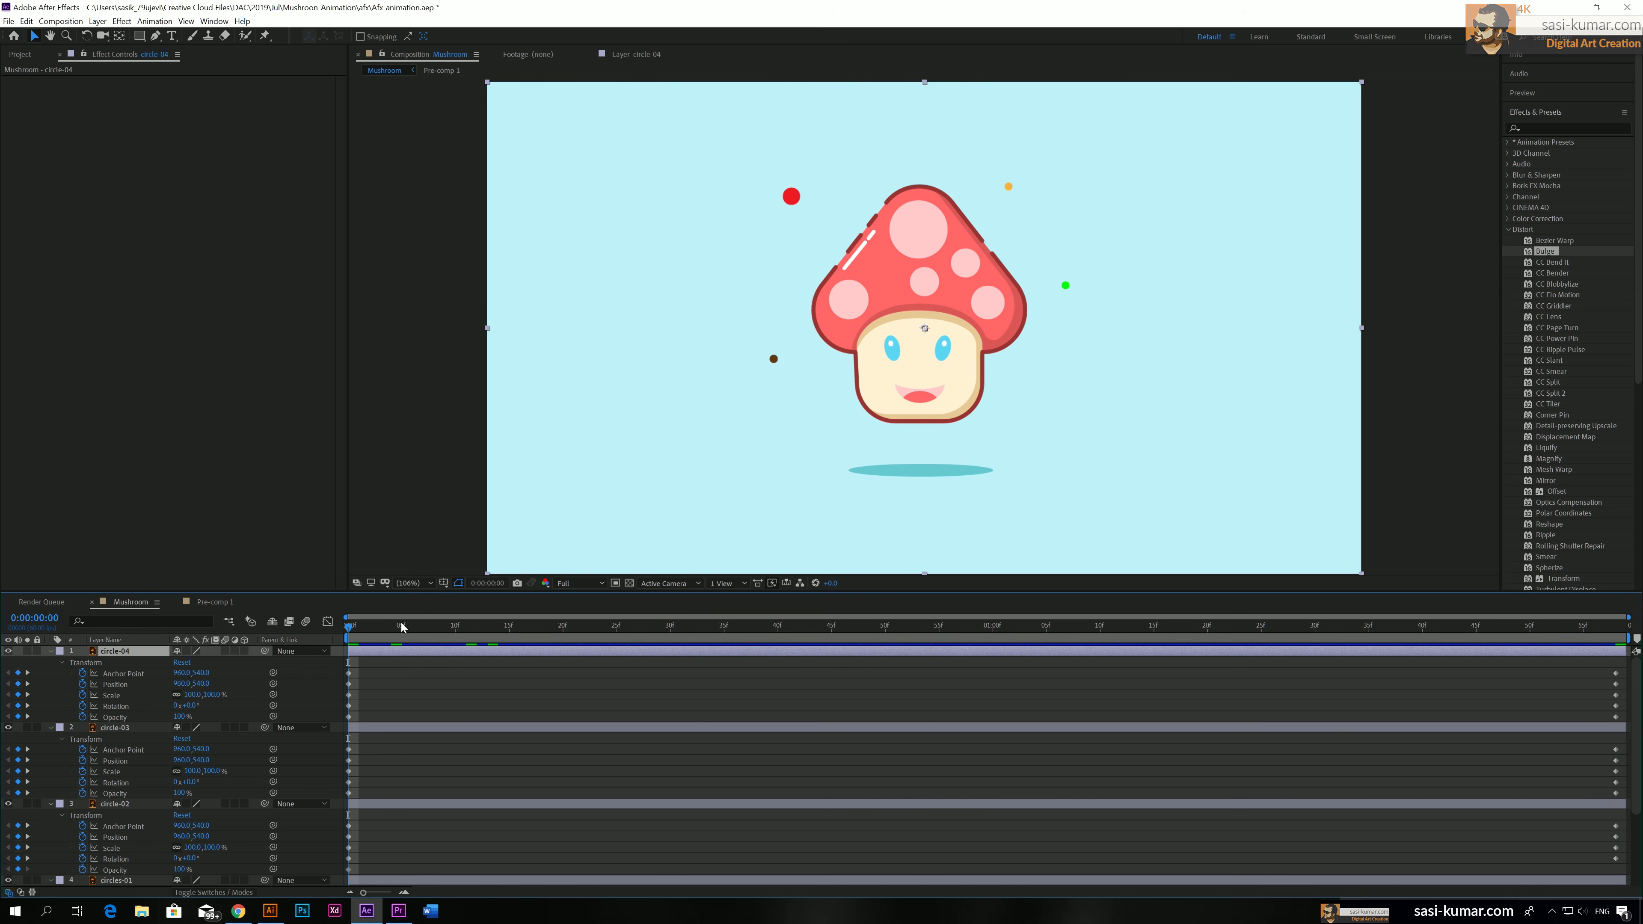
Make circle-04 drift by changing its Anchor Point at 0:00:00:20 and its Position at 0:00:01:03 and 0:00:01:37
left_click_drag(401, 626, 567, 633)
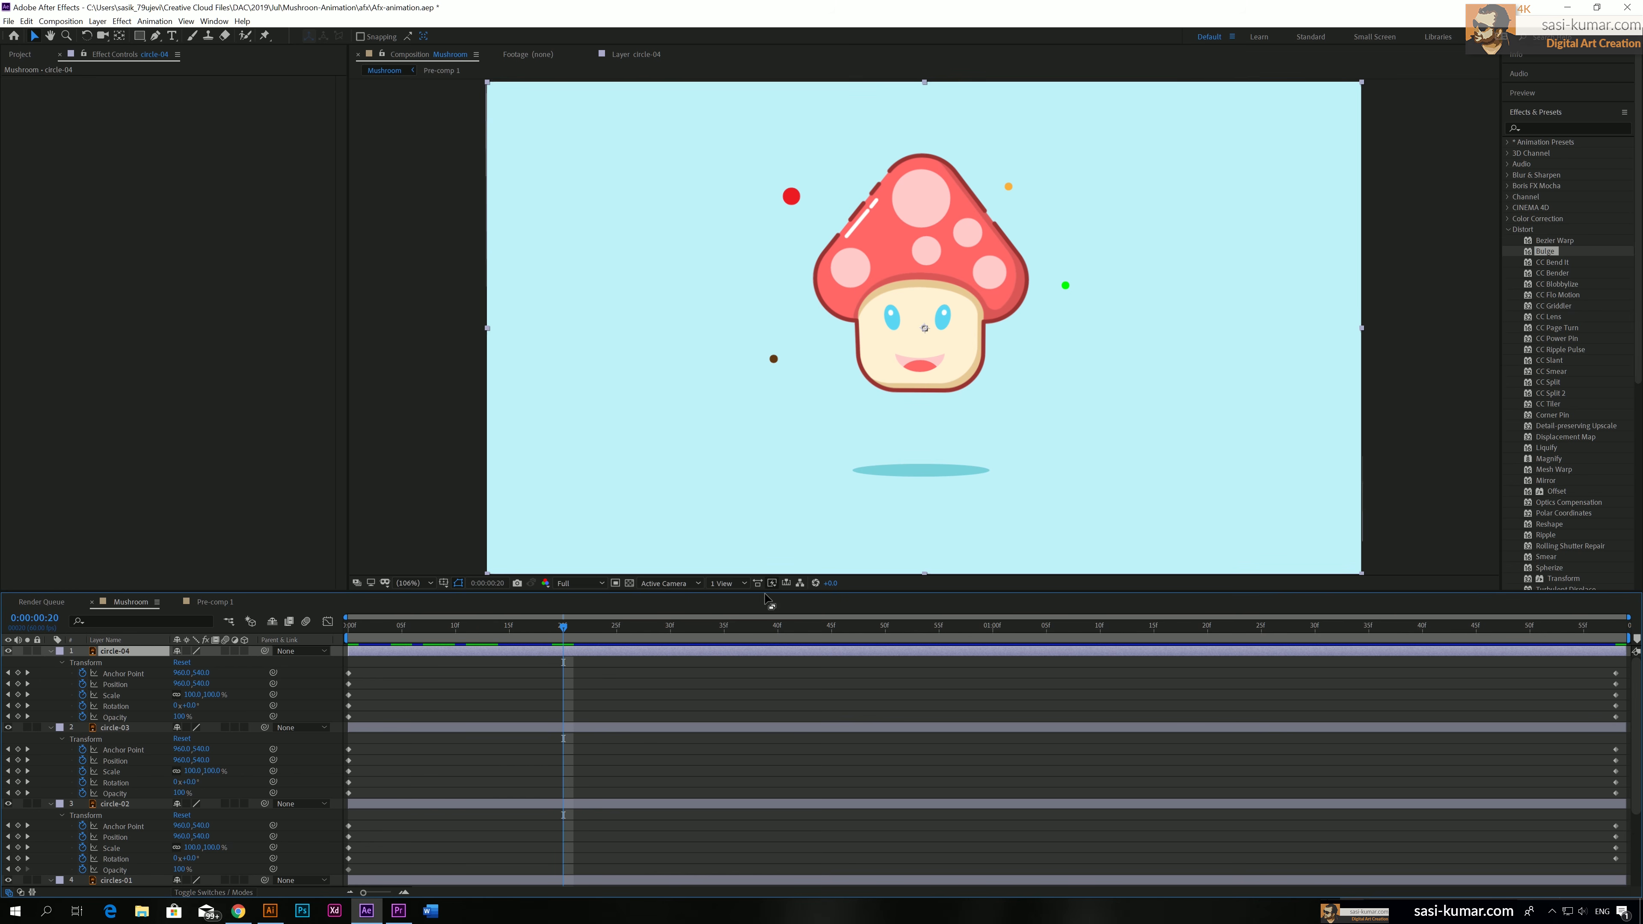
mouse_move(204, 678)
left_mouse_down()
mouse_move(230, 672)
mouse_move(208, 677)
left_mouse_up()
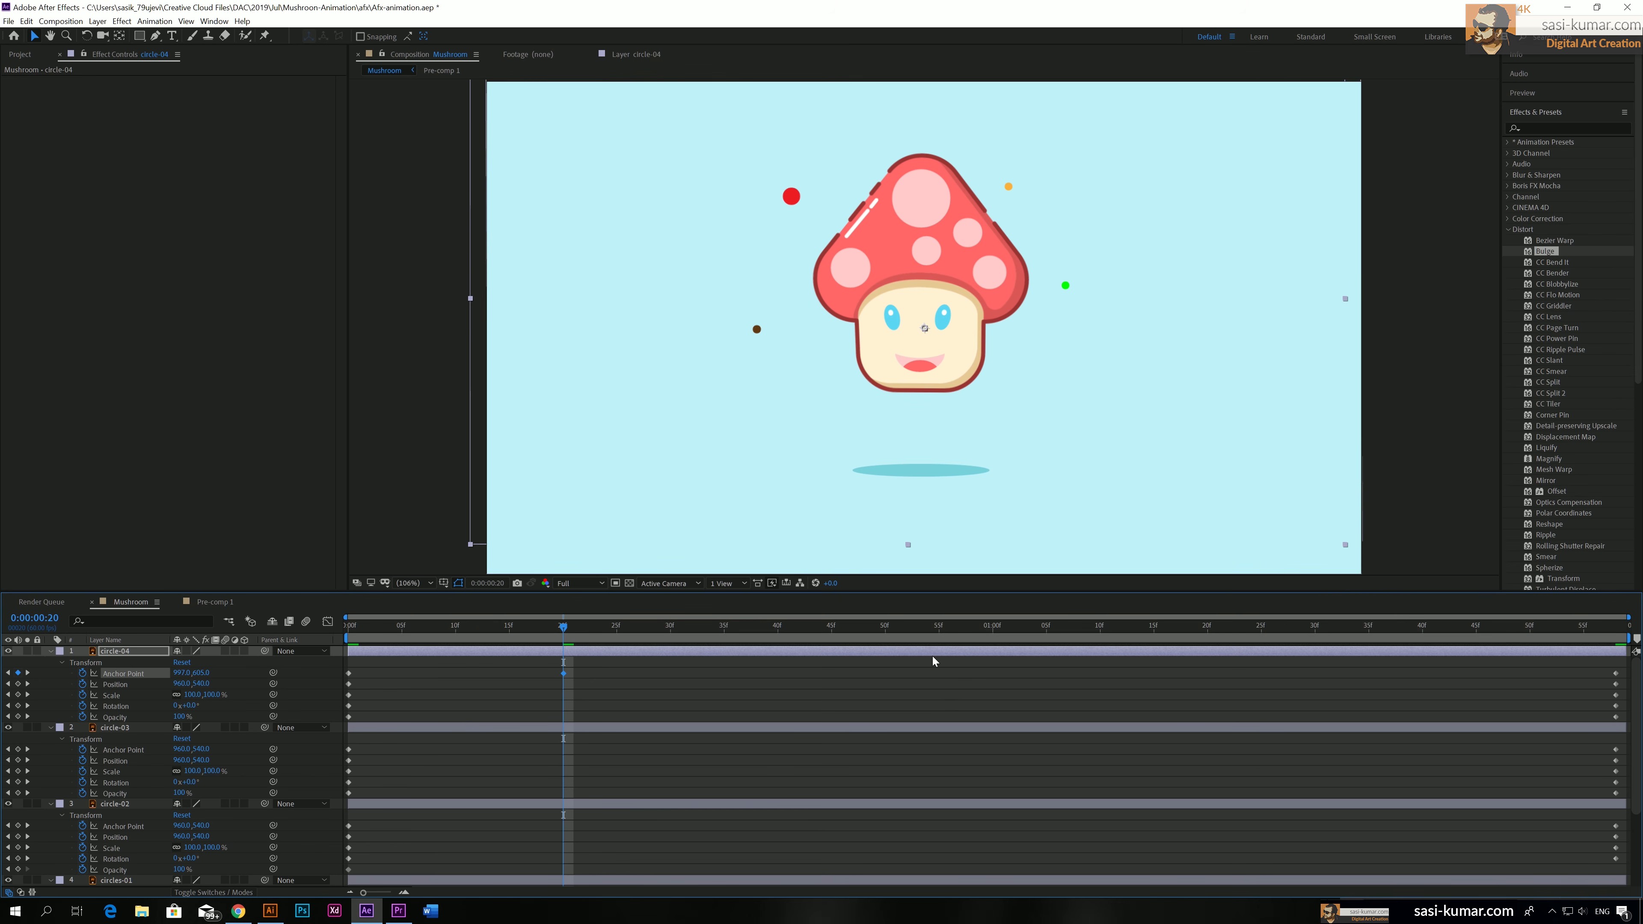
left_click_drag(958, 626, 1026, 627)
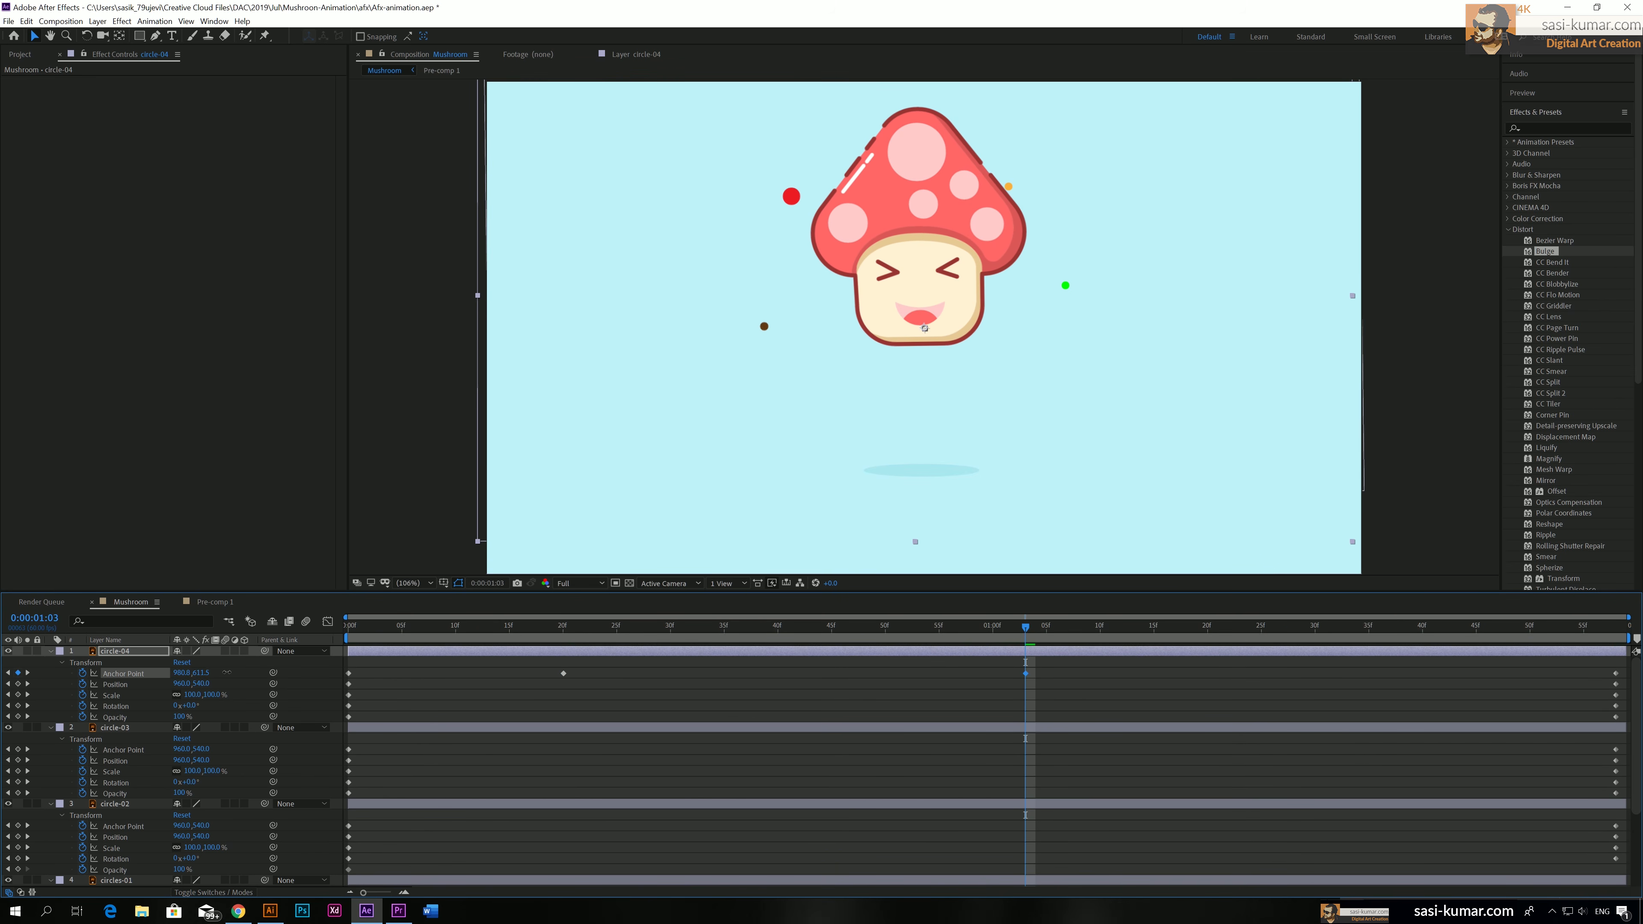
left_click_drag(202, 686, 239, 684)
left_click(1391, 626)
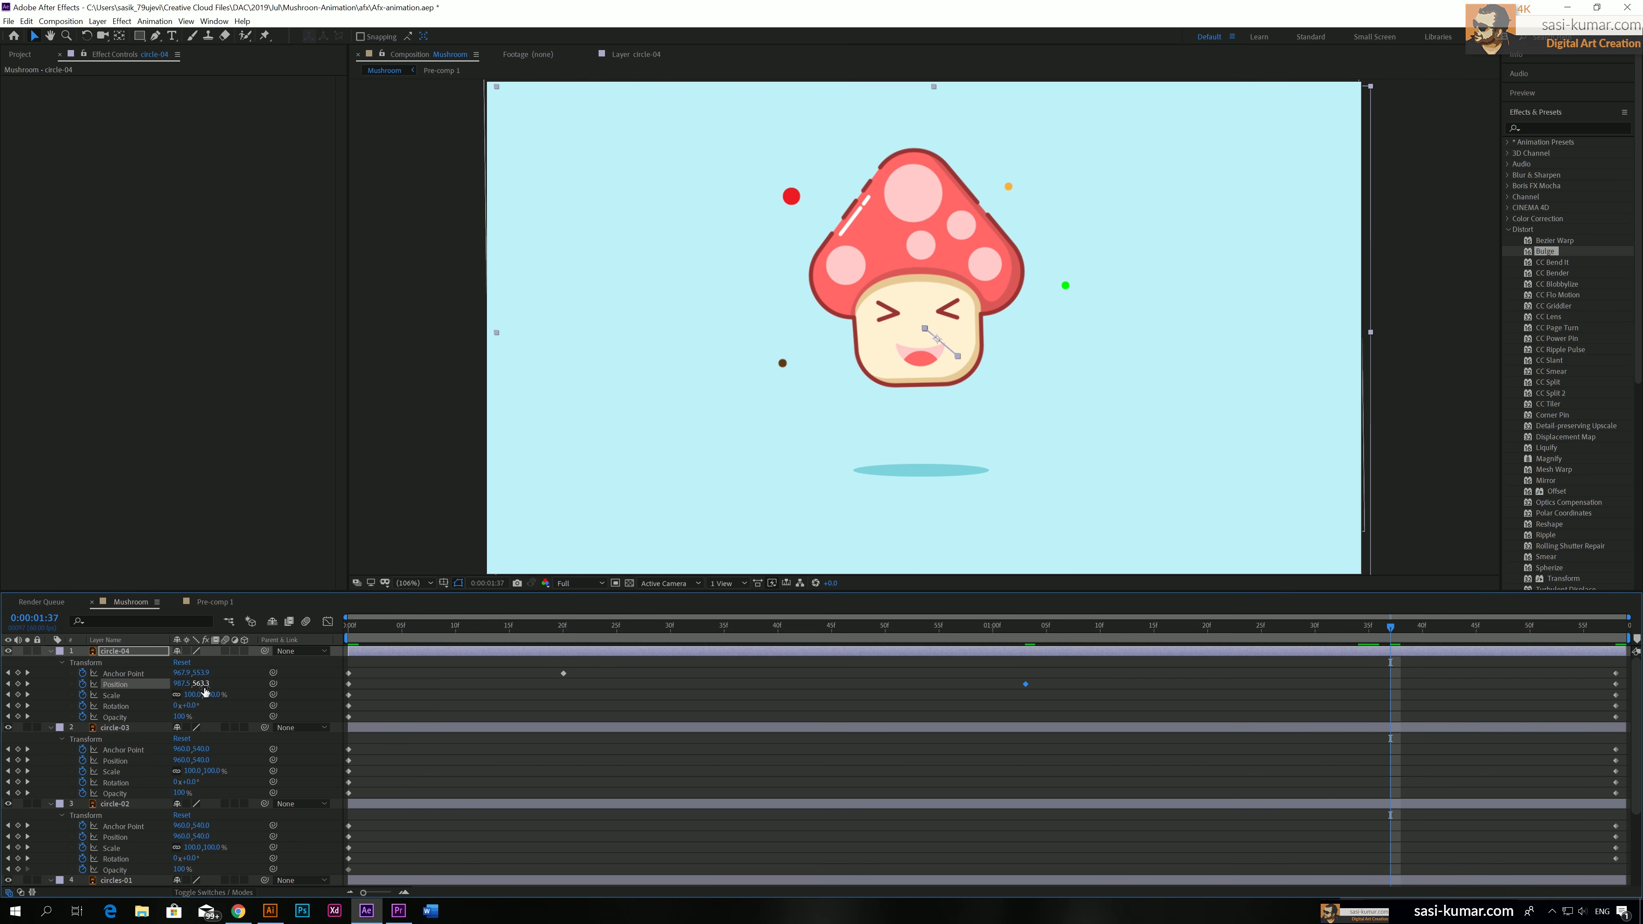
left_click_drag(205, 691, 105, 683)
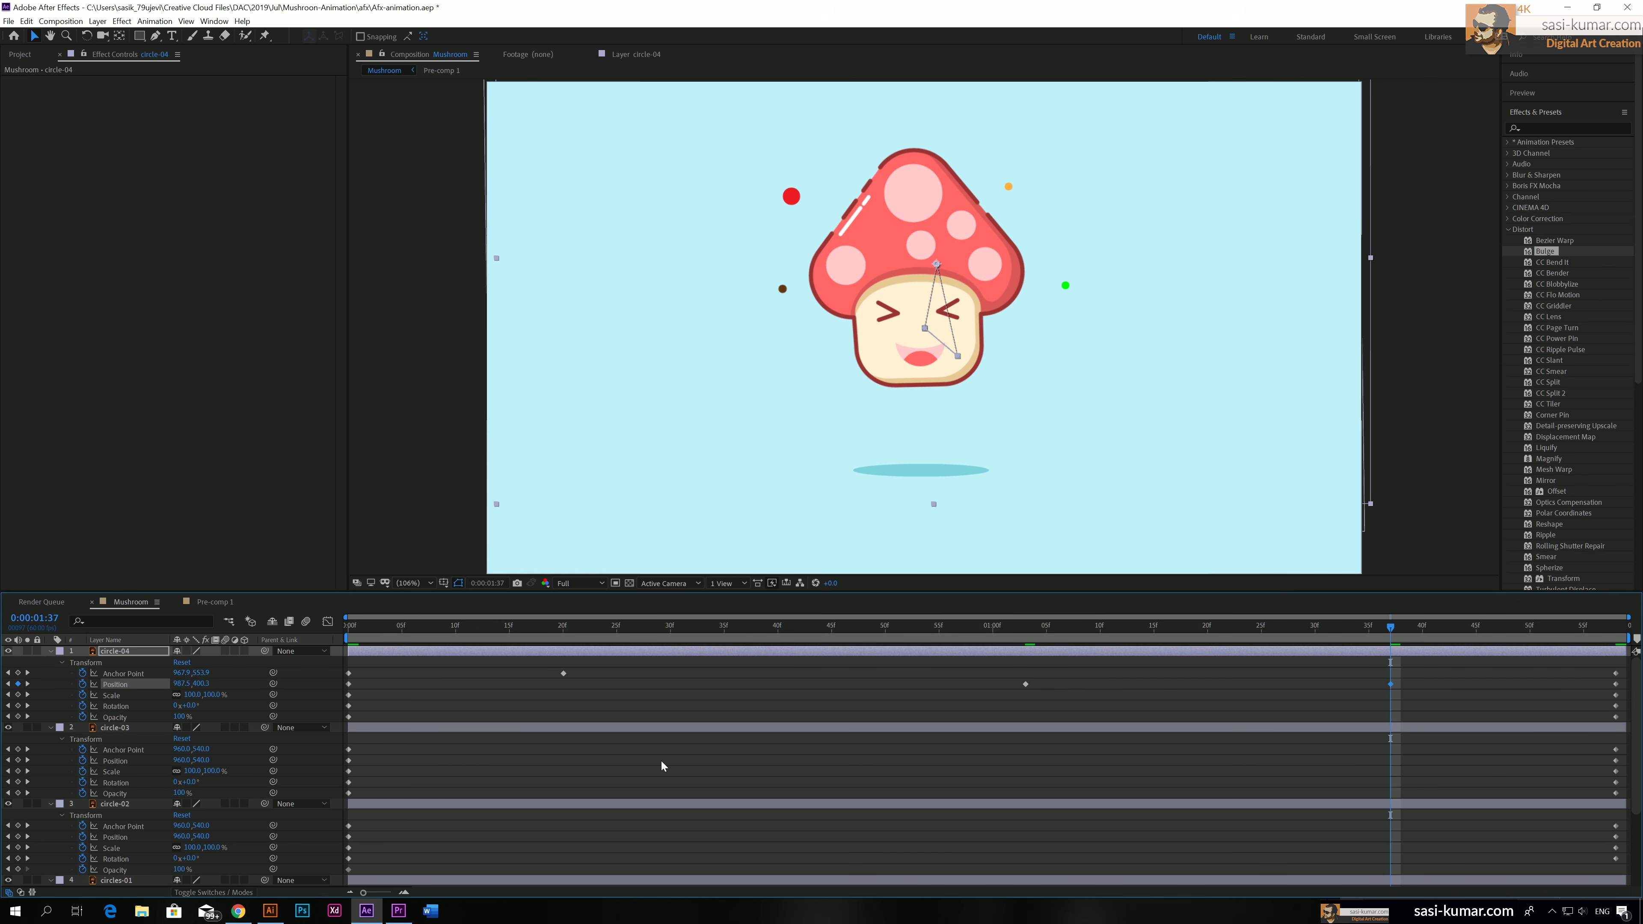
On circle-03, shift Position and set Scale to 108% at 0:00:00:29, and move Position down at 0:00:01:20
left_click(905, 730)
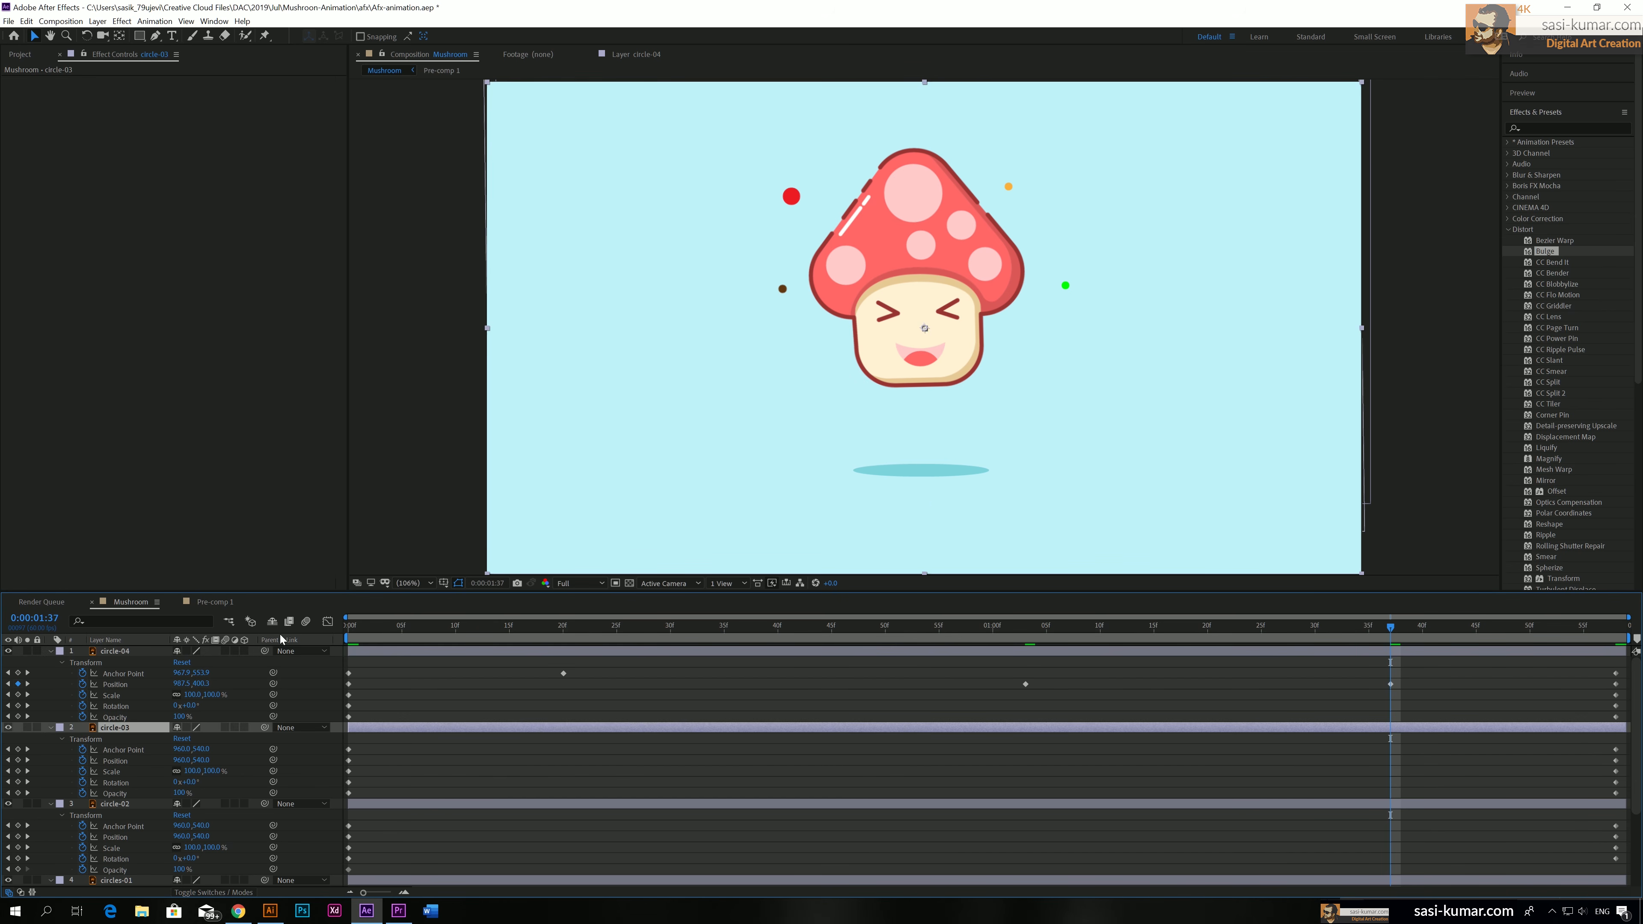
left_click(658, 632)
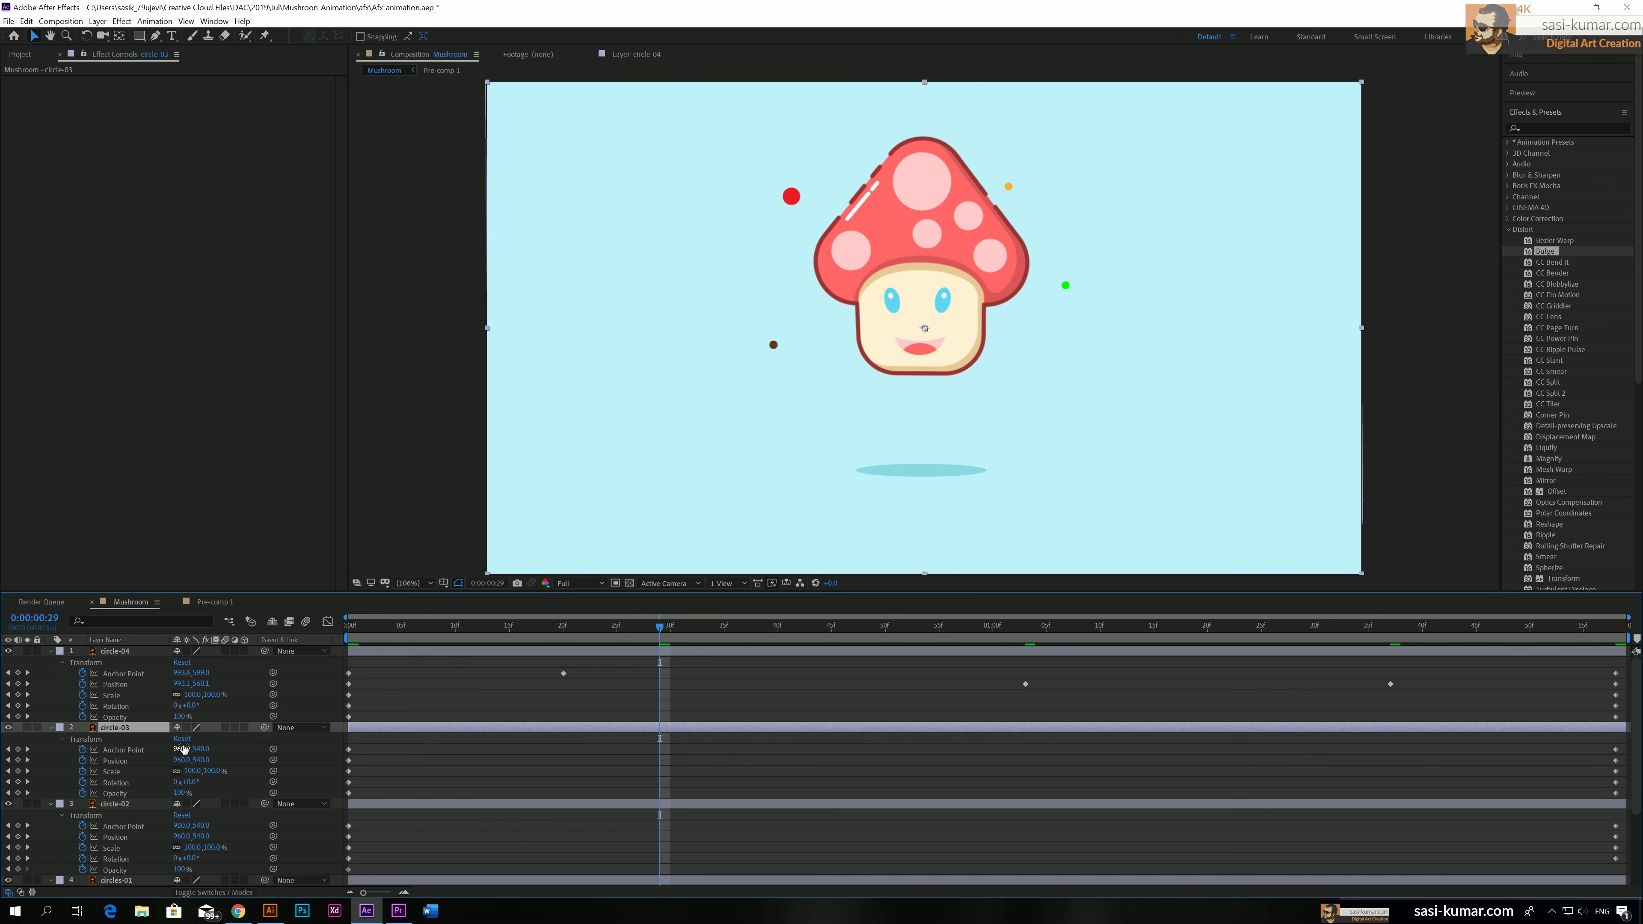
mouse_move(197, 760)
left_mouse_down()
mouse_move(232, 758)
mouse_move(211, 760)
left_mouse_up()
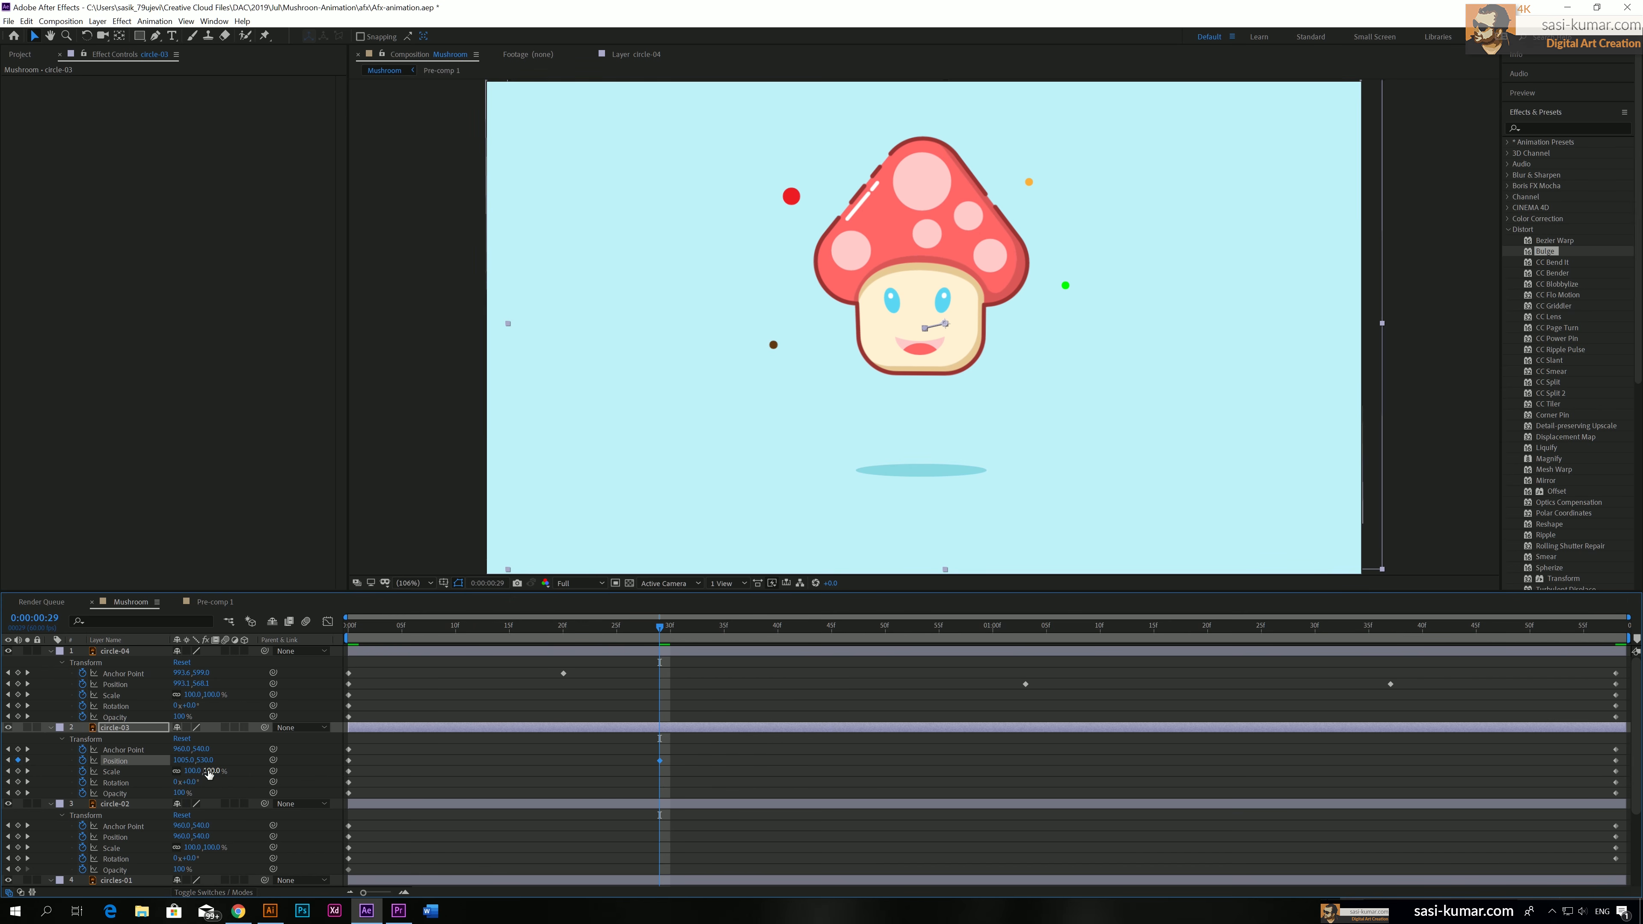
left_click_drag(214, 770, 214, 771)
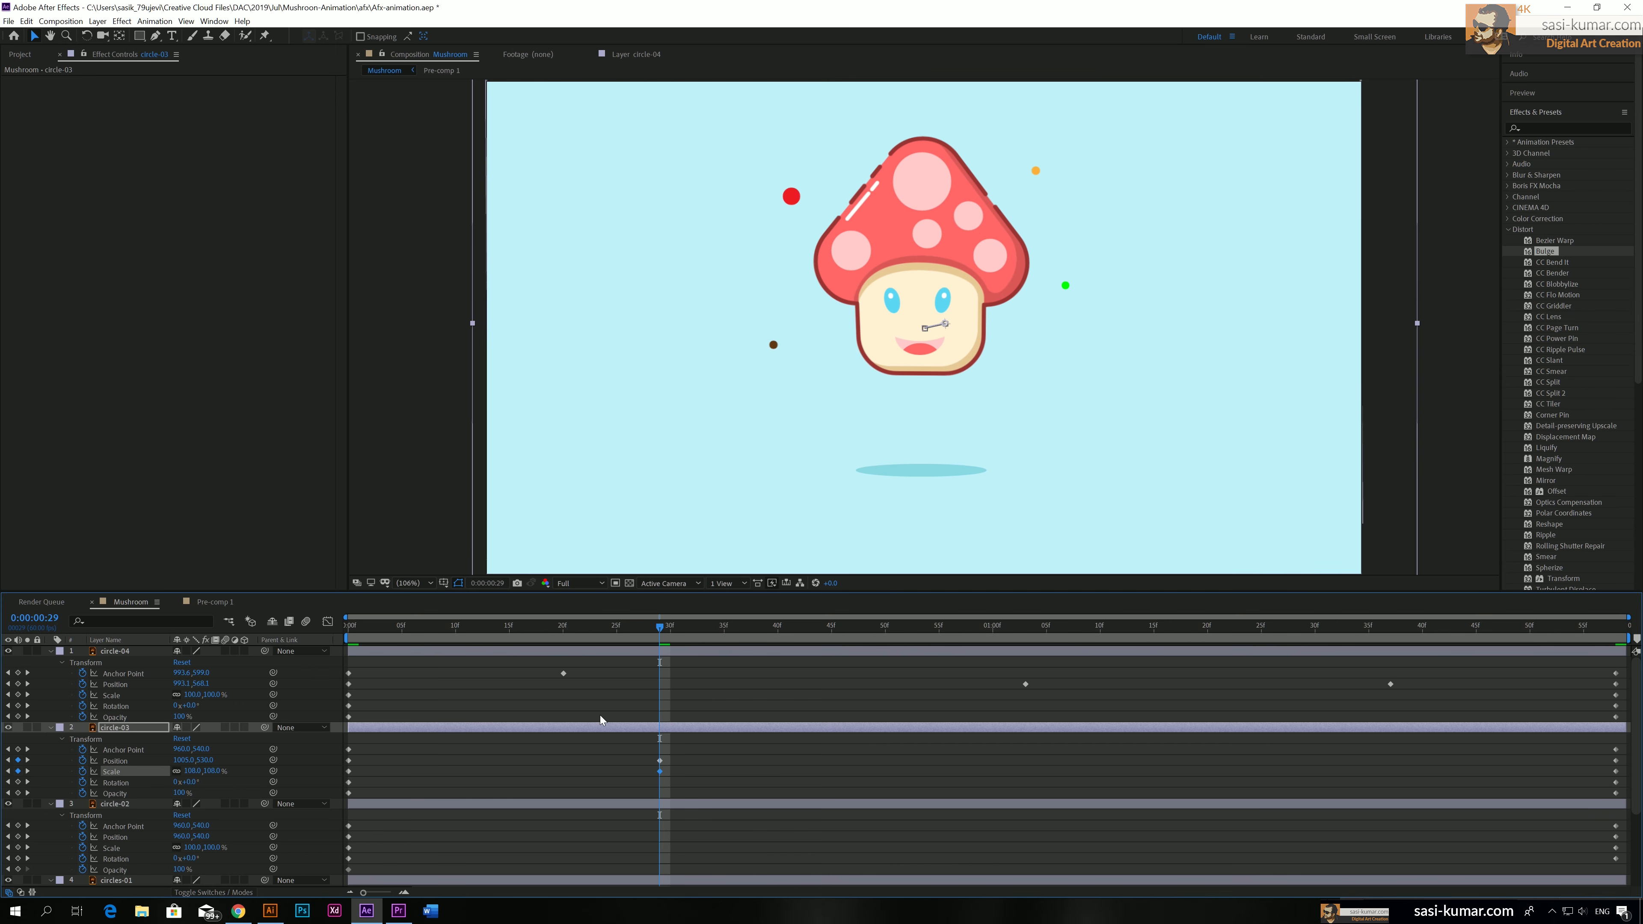
left_click(1207, 631)
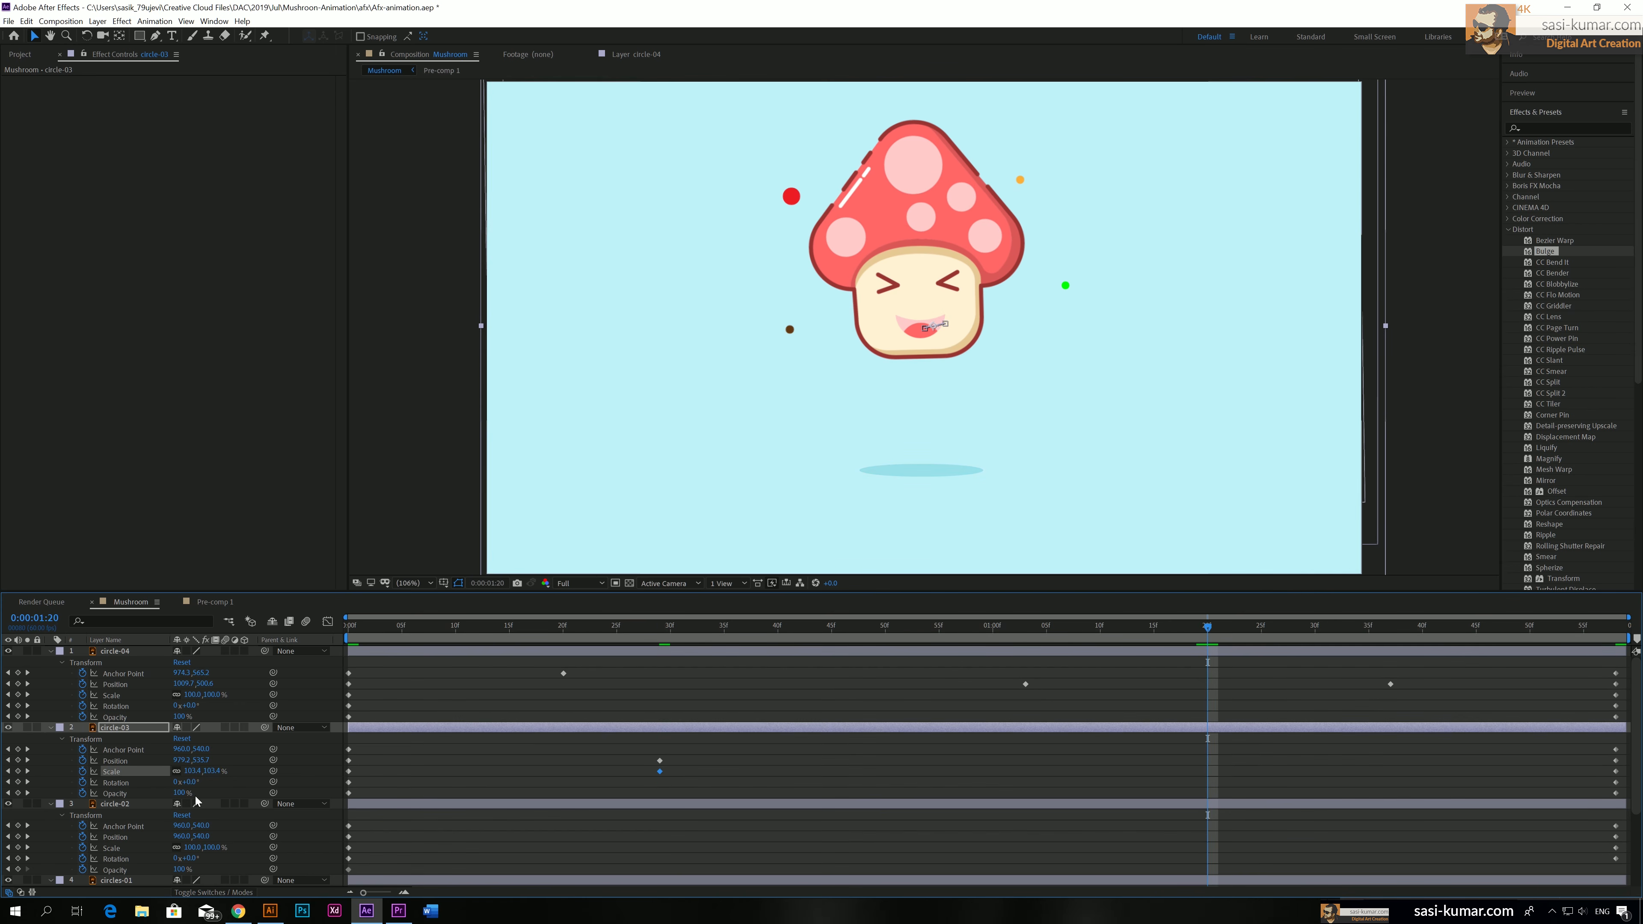
mouse_move(203, 760)
left_mouse_down()
mouse_move(244, 760)
mouse_move(206, 759)
left_mouse_up()
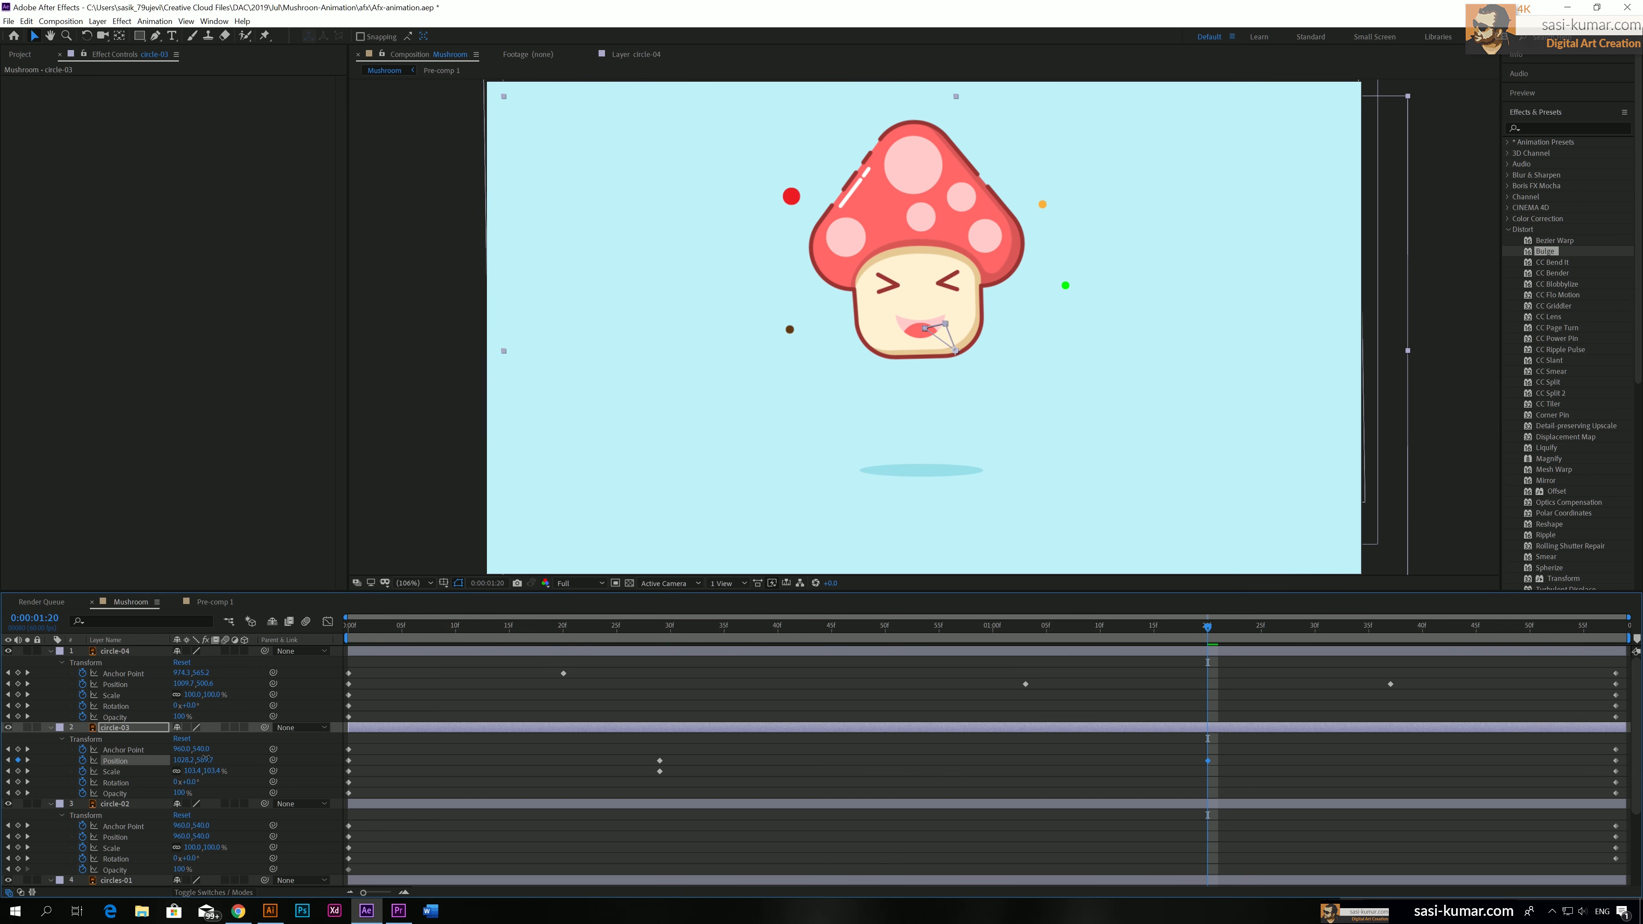
On circle-02, change Position at 0:00:00:10, Anchor Point at 0:00:00:55, and Anchor Point and Scale (88%) at 0:00:01:32
scroll(676, 822, "down", 2)
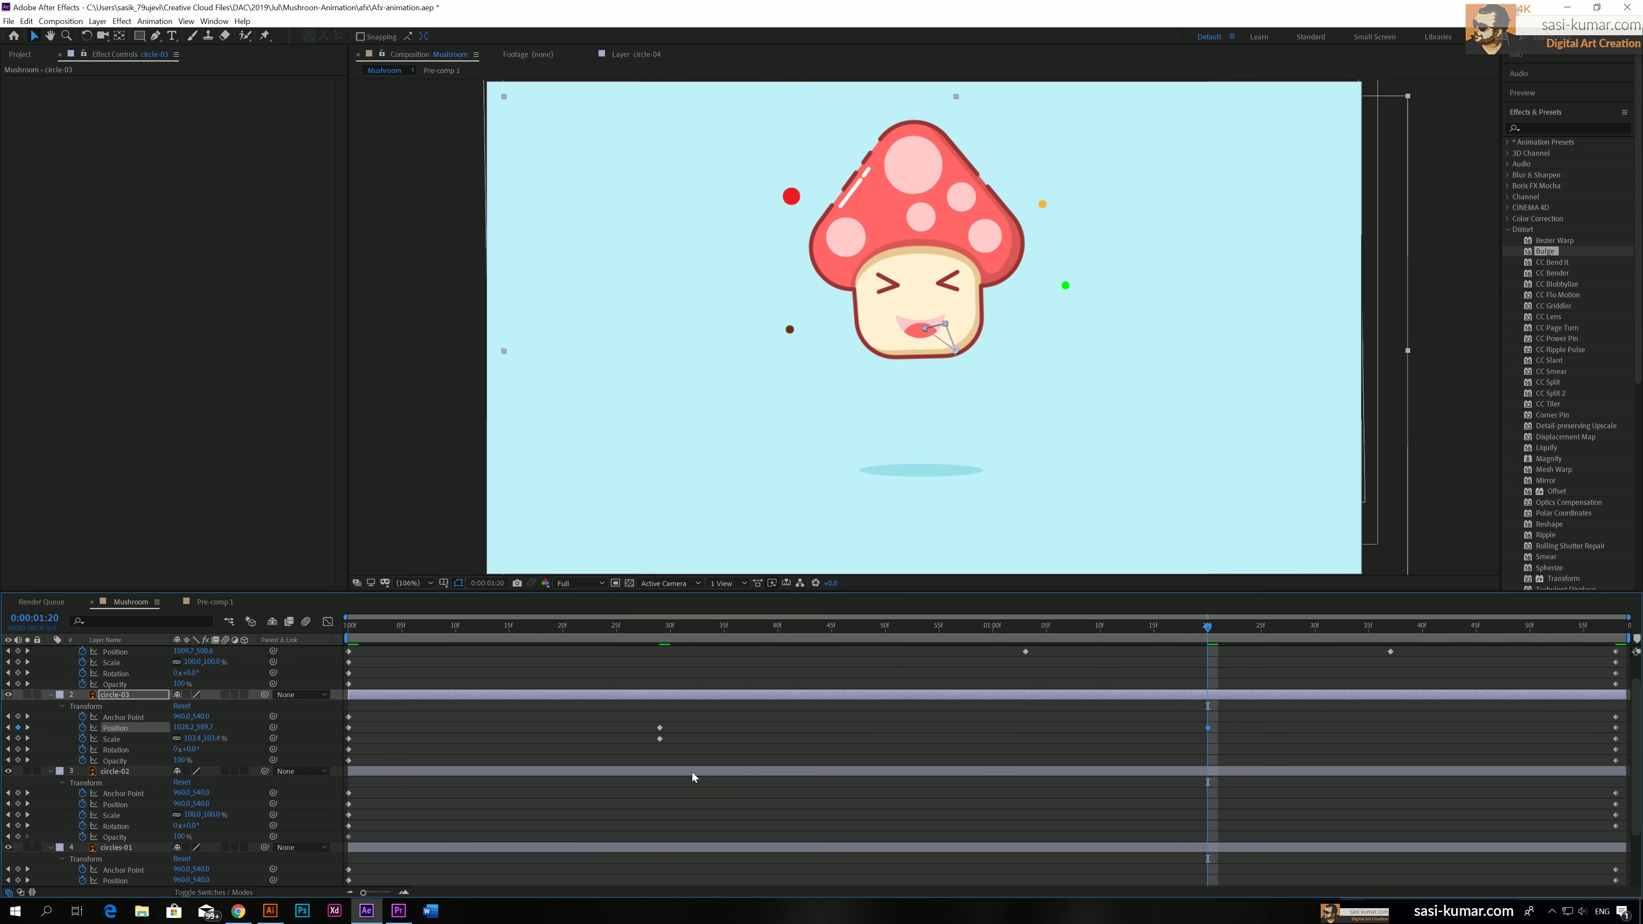
left_click(692, 776)
left_click(455, 626)
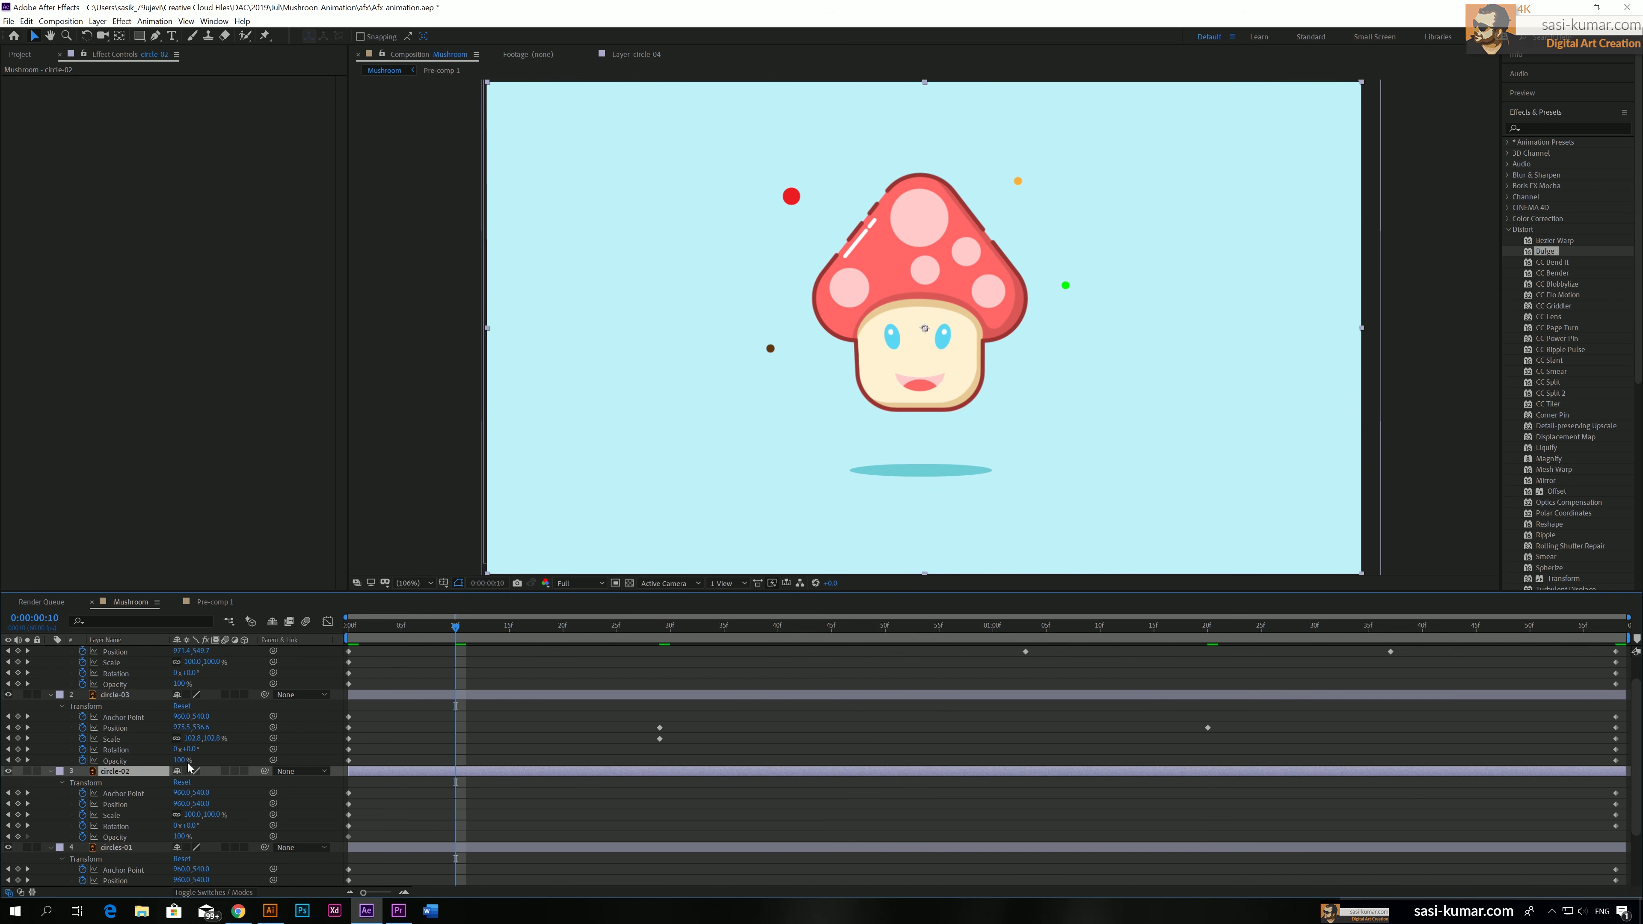
mouse_move(203, 804)
left_mouse_down()
mouse_move(242, 804)
mouse_move(208, 804)
left_mouse_up()
left_click_drag(858, 626, 940, 627)
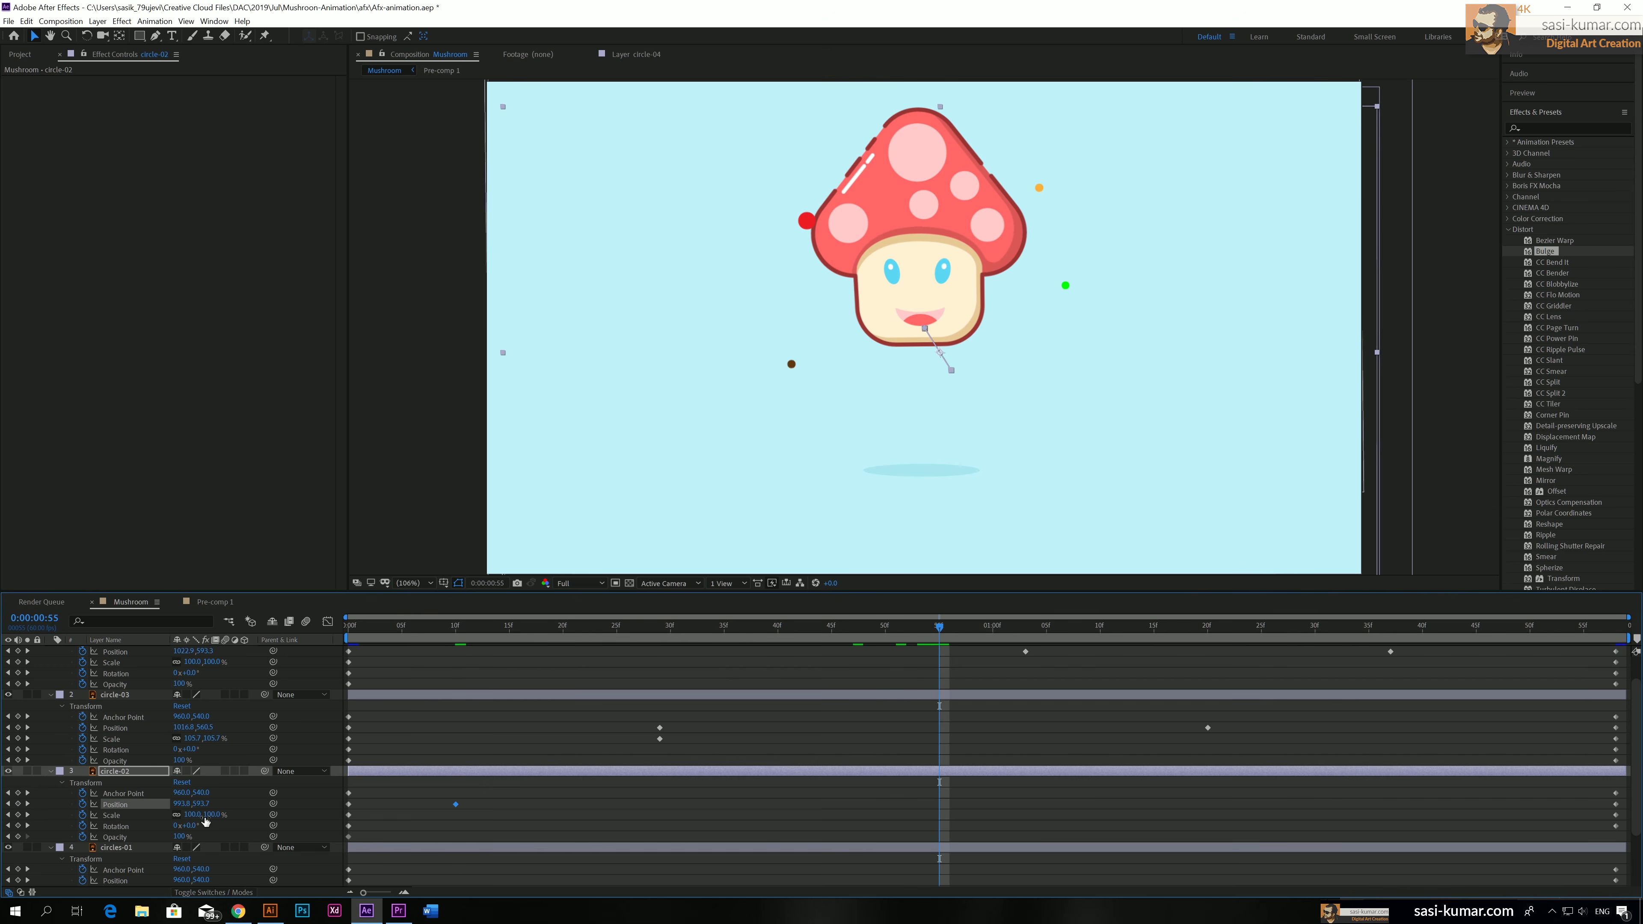
key("ctrl+z")
left_click_drag(204, 816, 244, 793)
left_click(1337, 626)
left_click_drag(182, 793, 251, 814)
Animate circles-01 with new Position values at 0:00:00:20, about 0:00:01:07 and 0:00:01:49, plus a Scale change at 0:00:01:49
scroll(517, 796, "down", 3)
left_click(646, 783)
left_click(564, 626)
left_click(1068, 626)
left_click(1519, 627)
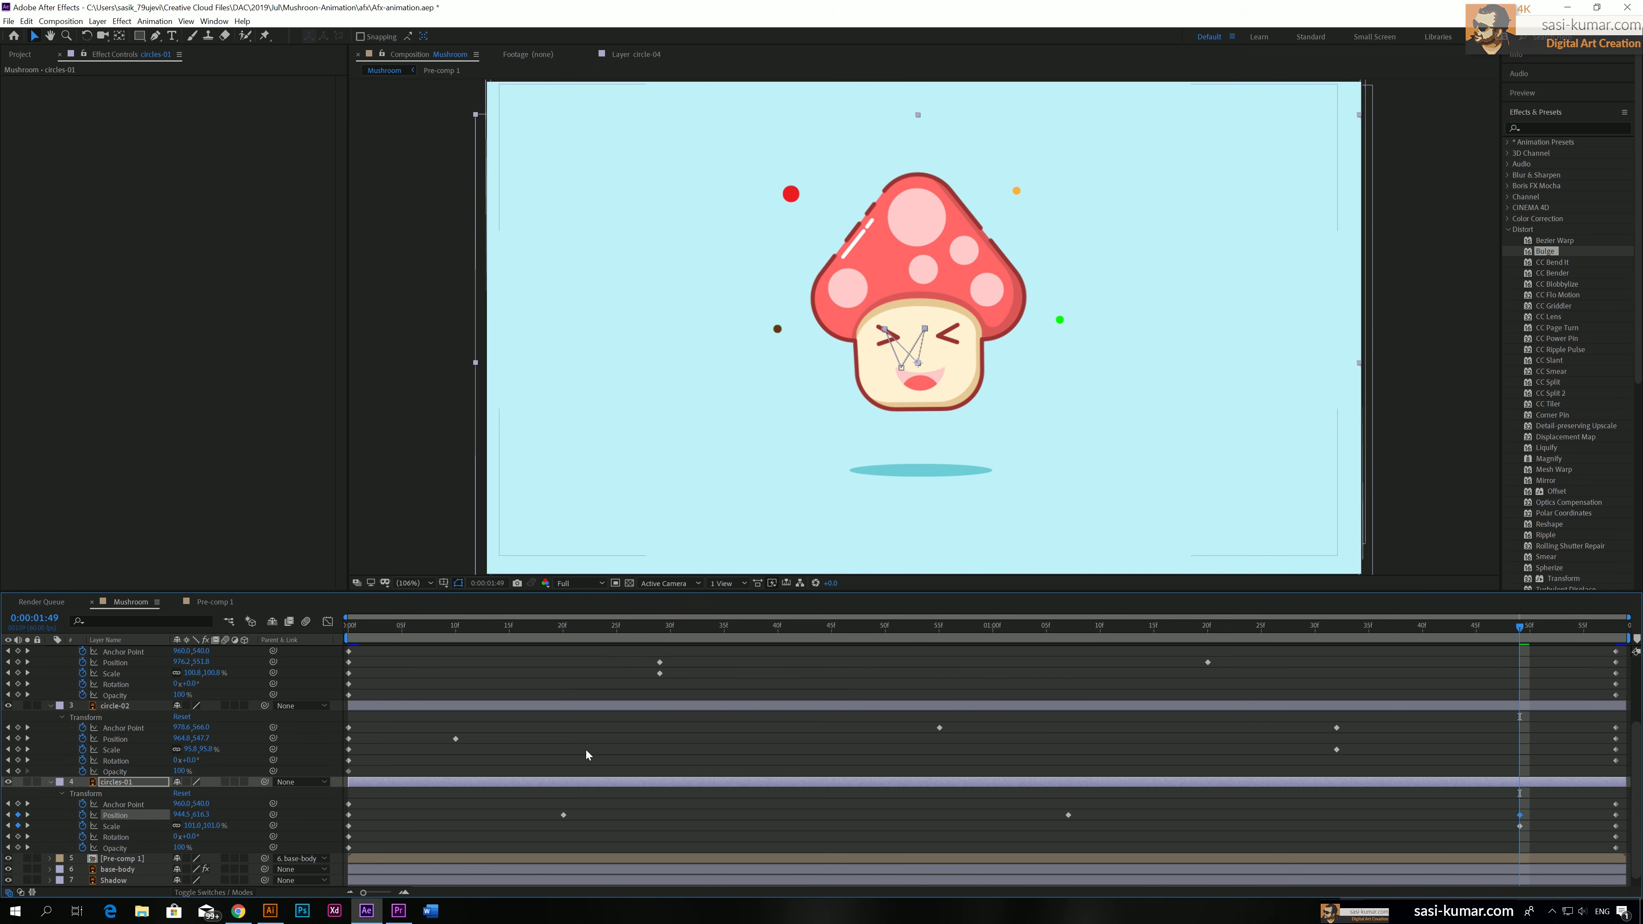
Play the composition to check the circles' motion, and inspect the red circle at 0:00:01:32
left_click(447, 627)
key("space")
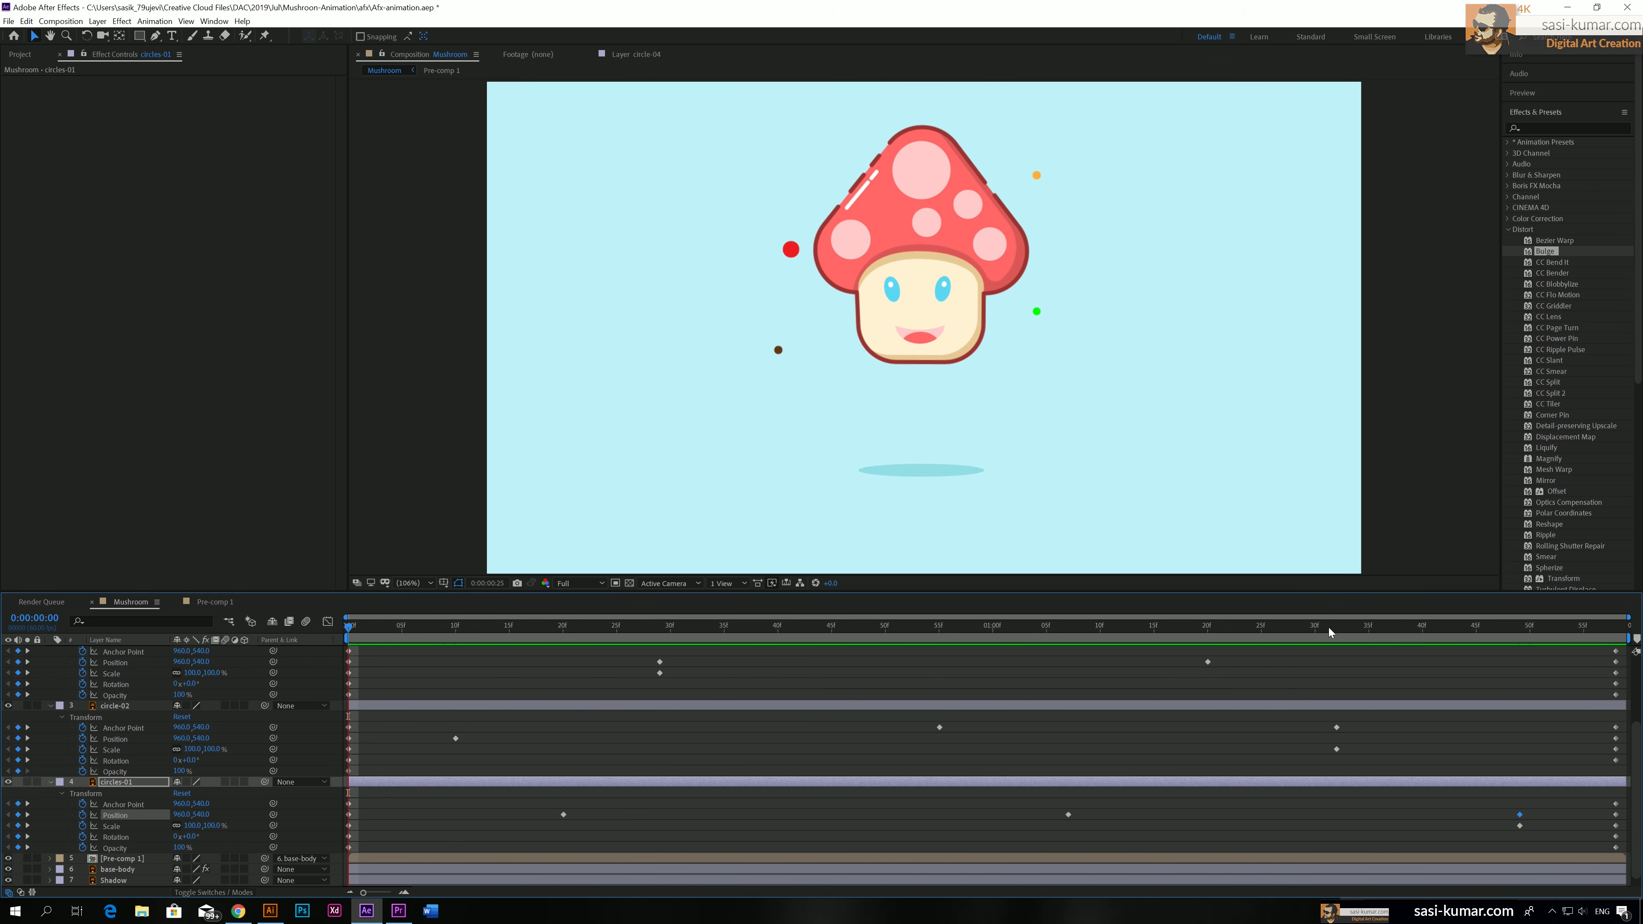
left_click(1351, 631)
left_click_drag(1340, 634, 1338, 637)
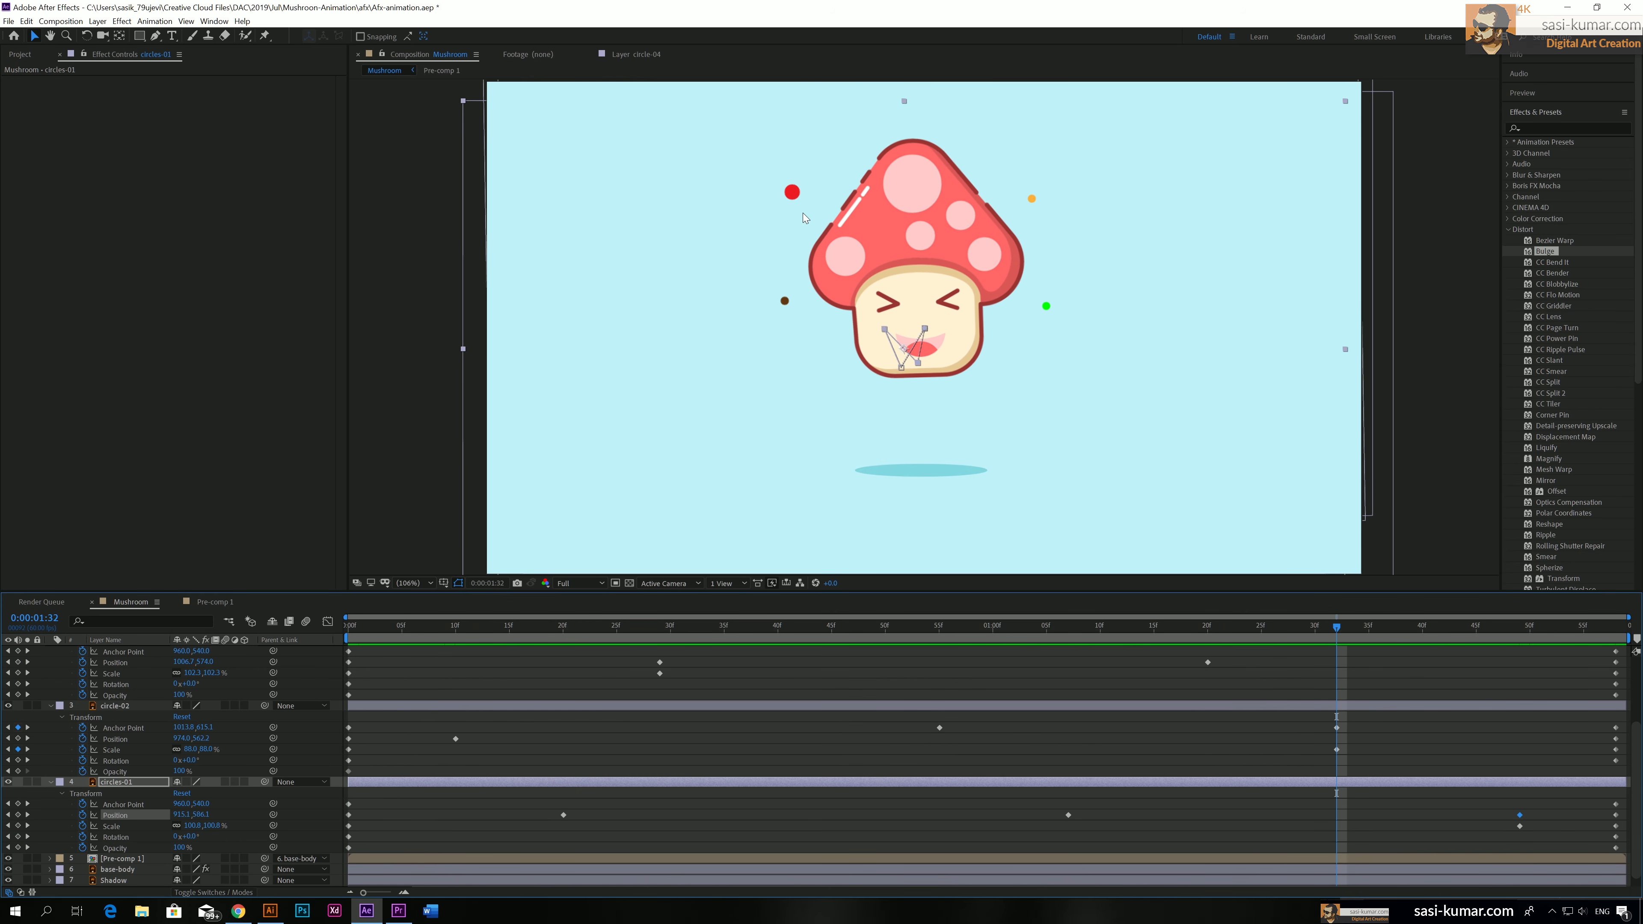
Delete circle-02's Anchor Point and Scale keyframes at 0:00:01:32, and move its Anchor Point keyframe from 0:00:00:55 to about 0:00:01:28
left_click(789, 190)
left_click(842, 709)
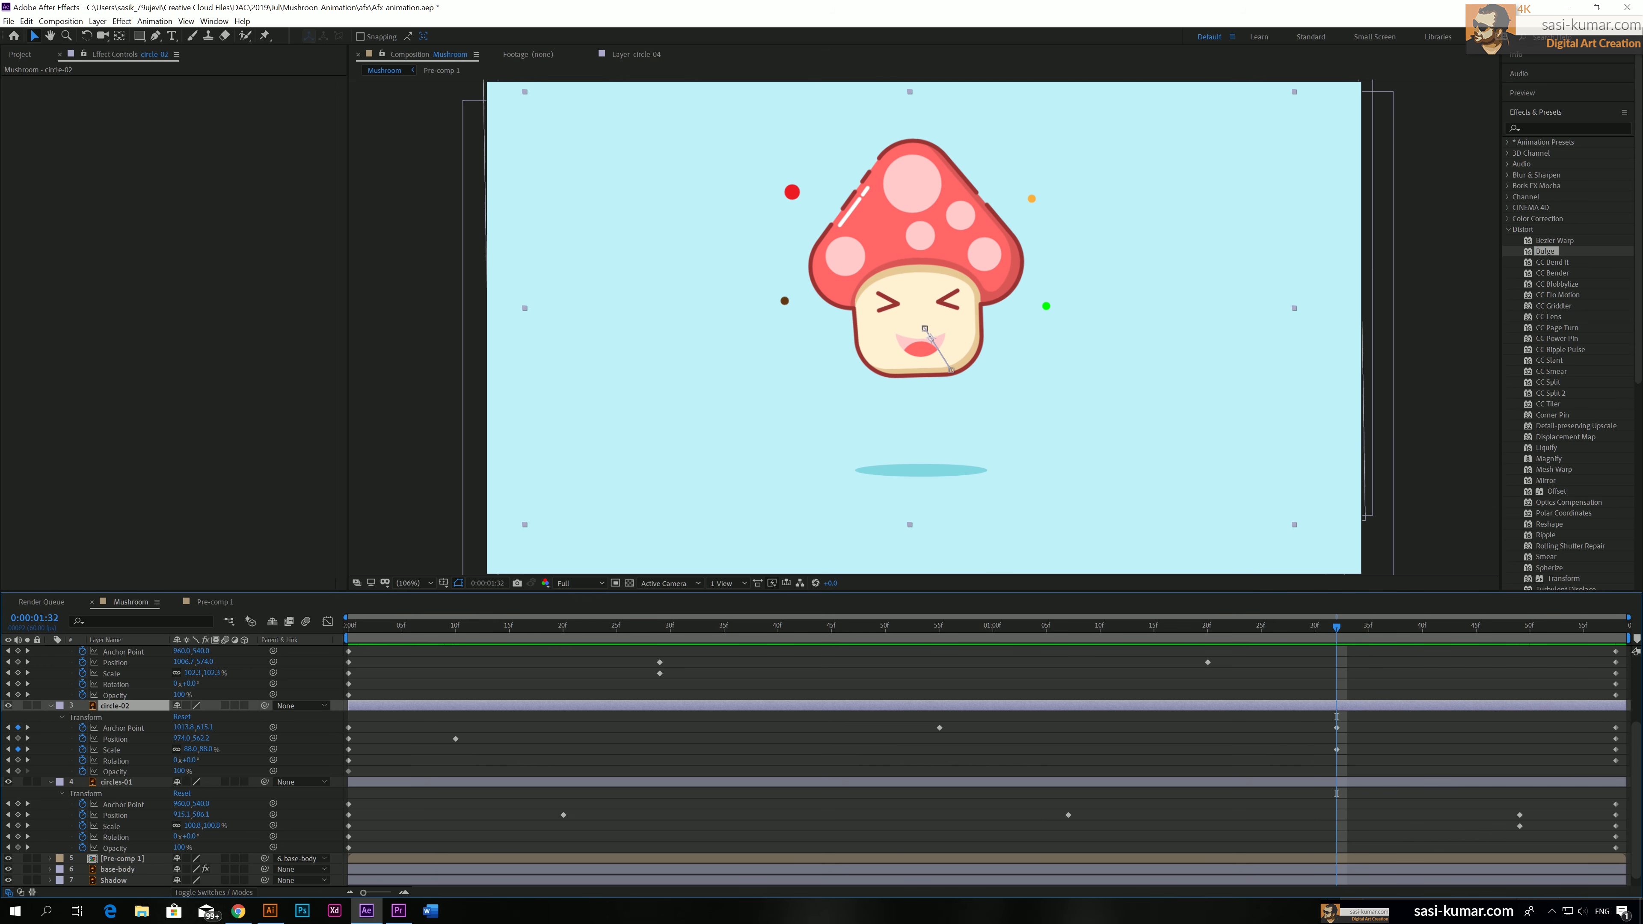
left_click(7, 705)
left_click(7, 705)
left_click_drag(1359, 719, 1316, 765)
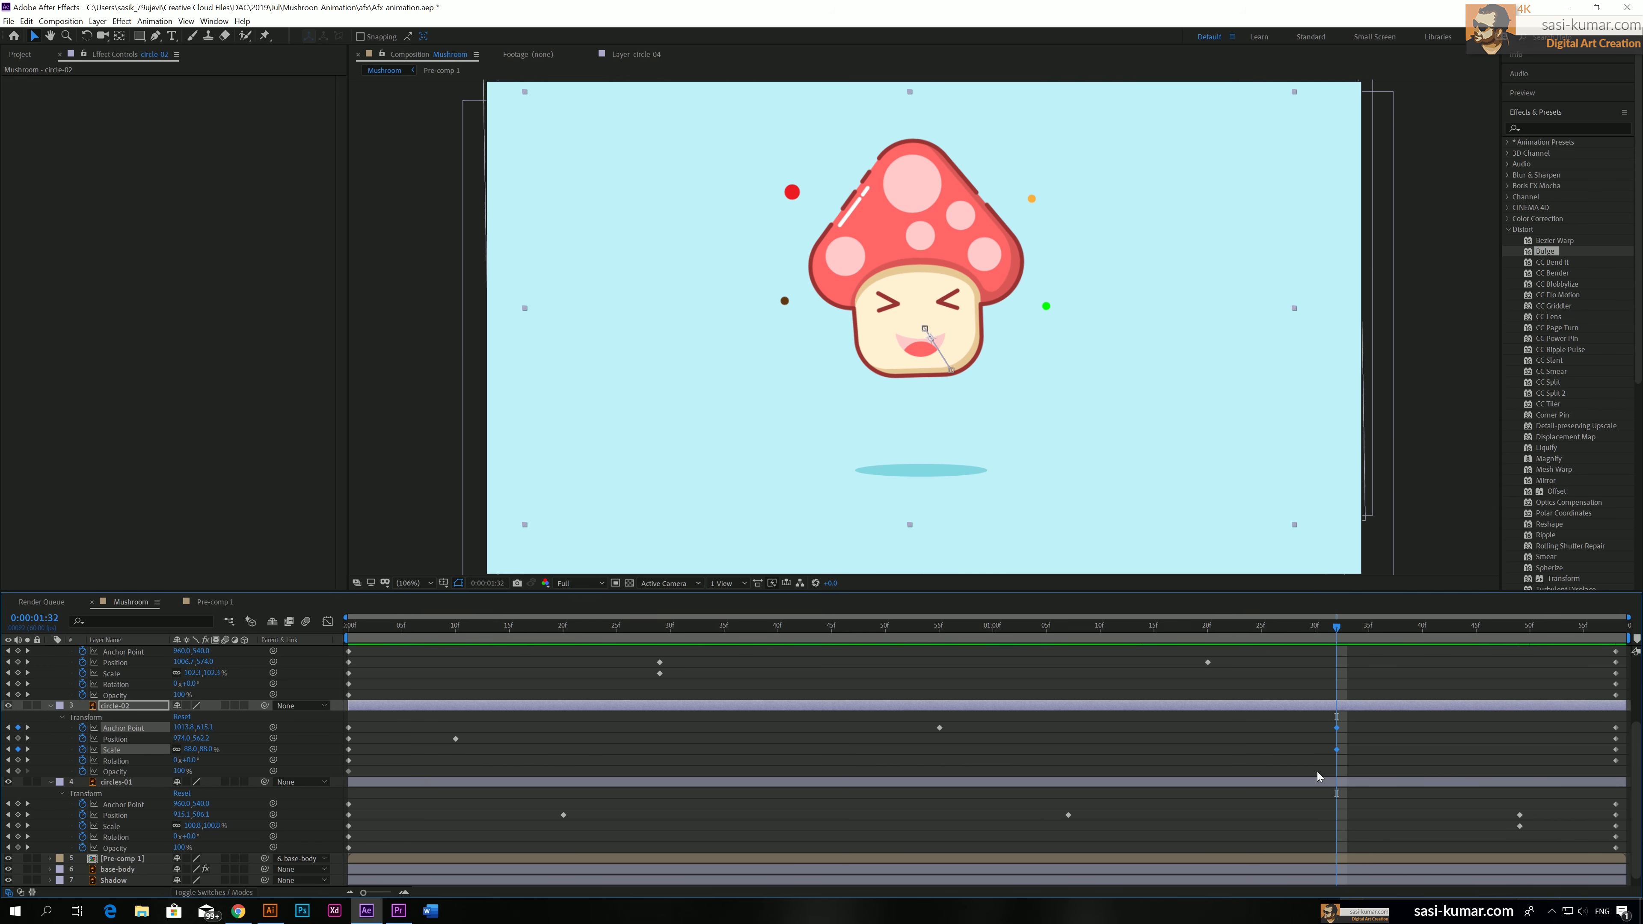
key("Delete")
left_click_drag(940, 727, 1293, 747)
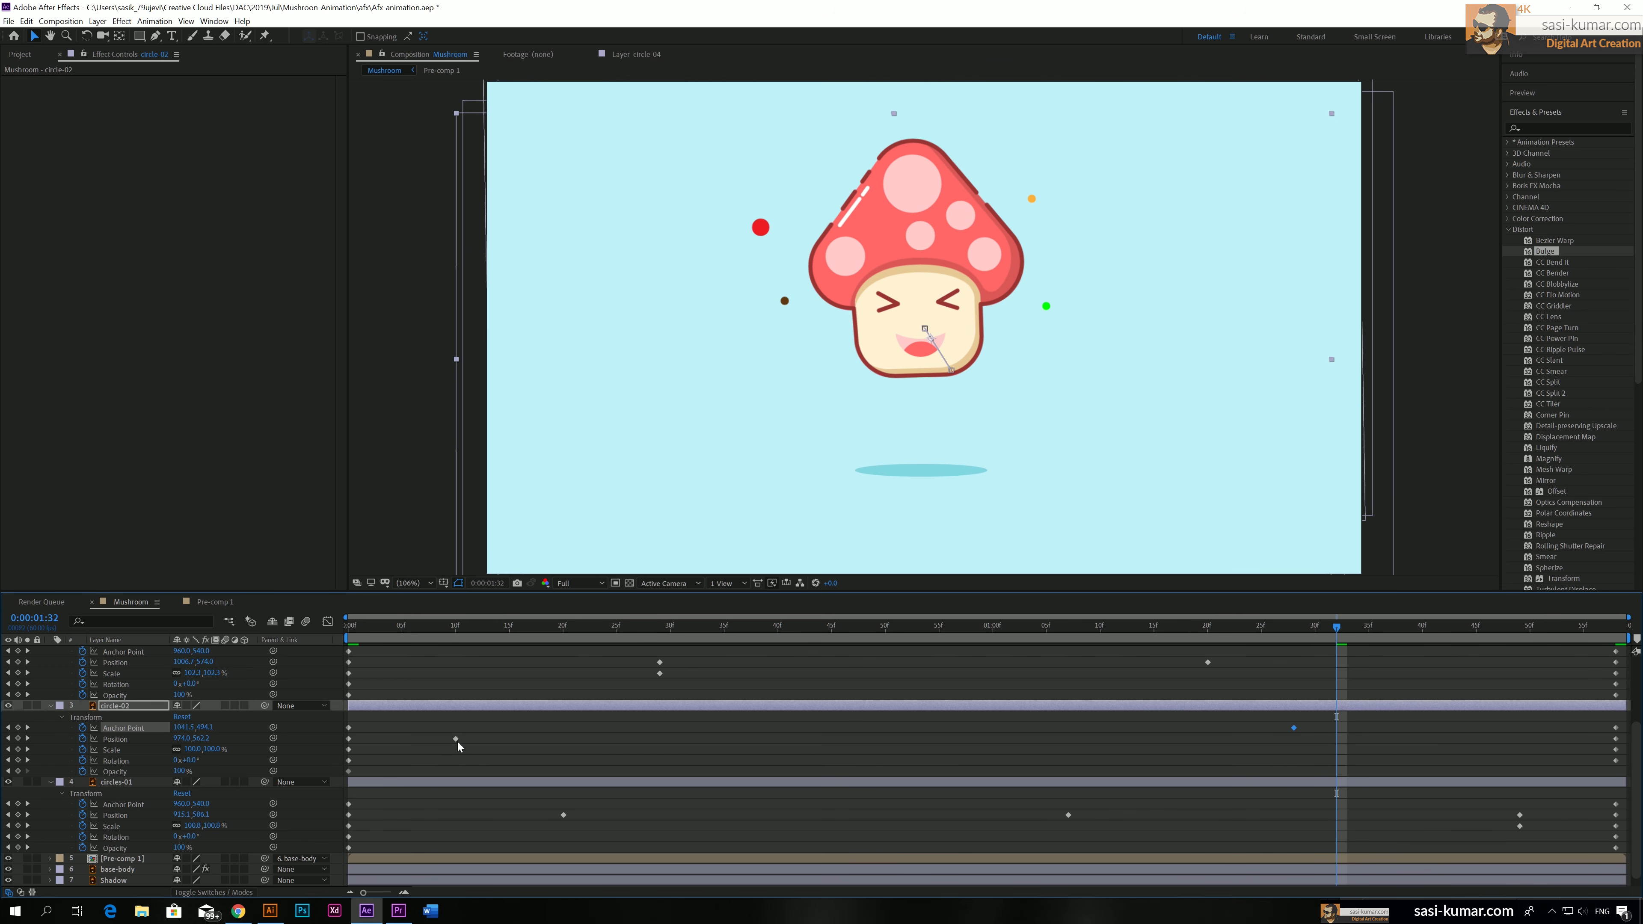
Move circle-02's Position keyframe to about 0:00:00:37 and its Anchor Point keyframe to about 0:00:01:26, and play the animation from the start
left_click_drag(456, 741, 748, 739)
left_click_drag(1294, 728, 1272, 729)
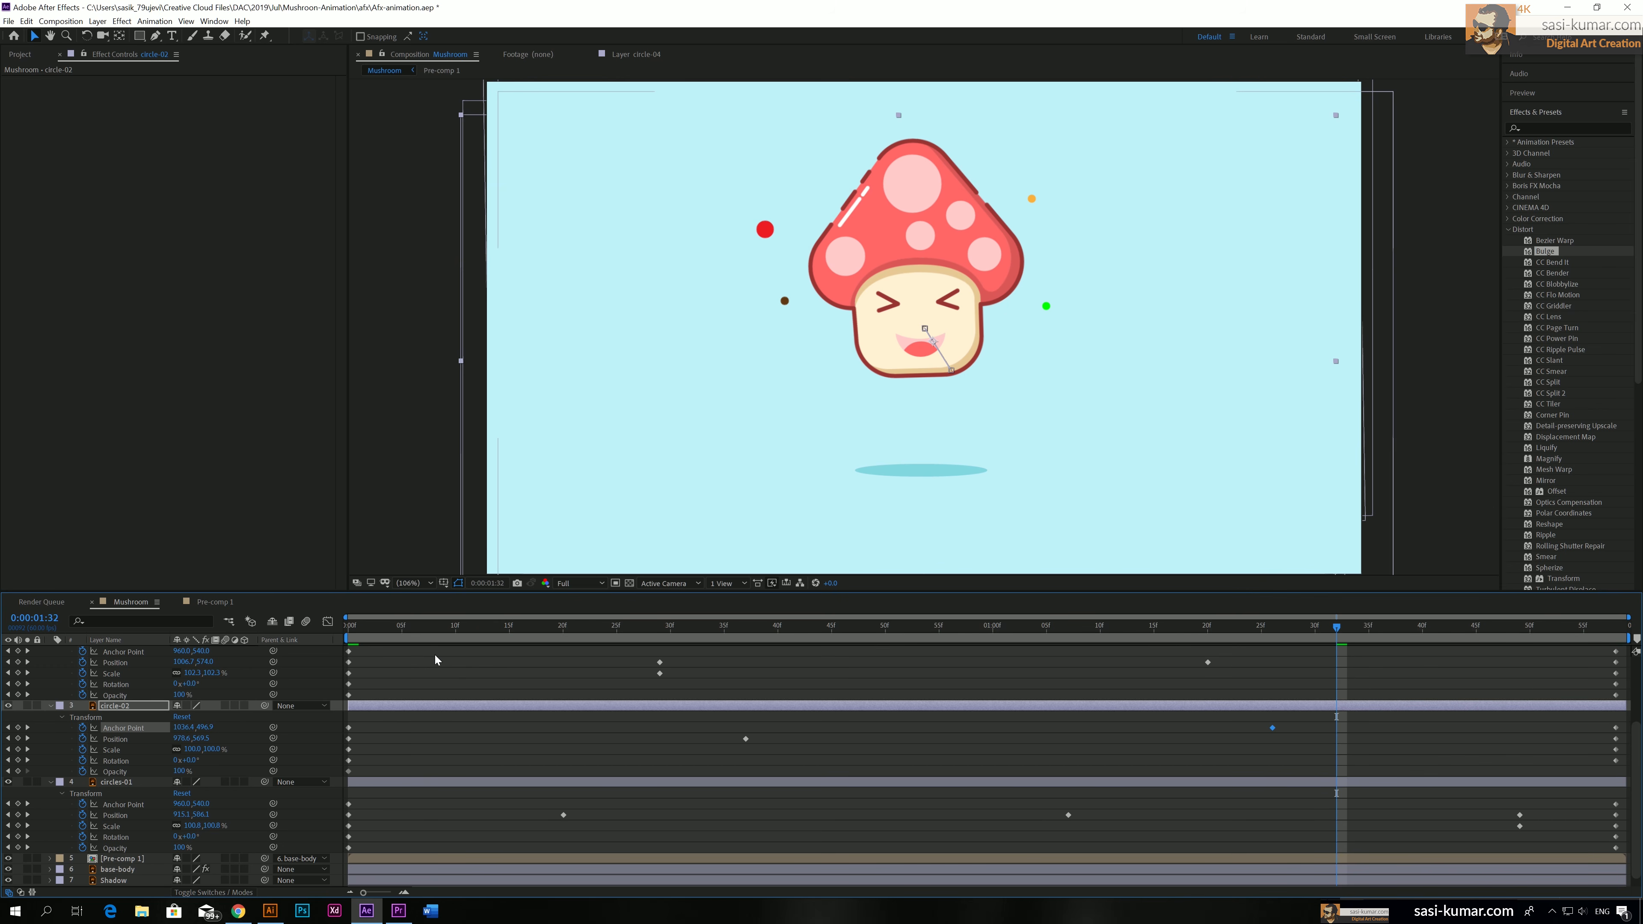
left_click(351, 626)
key("space")
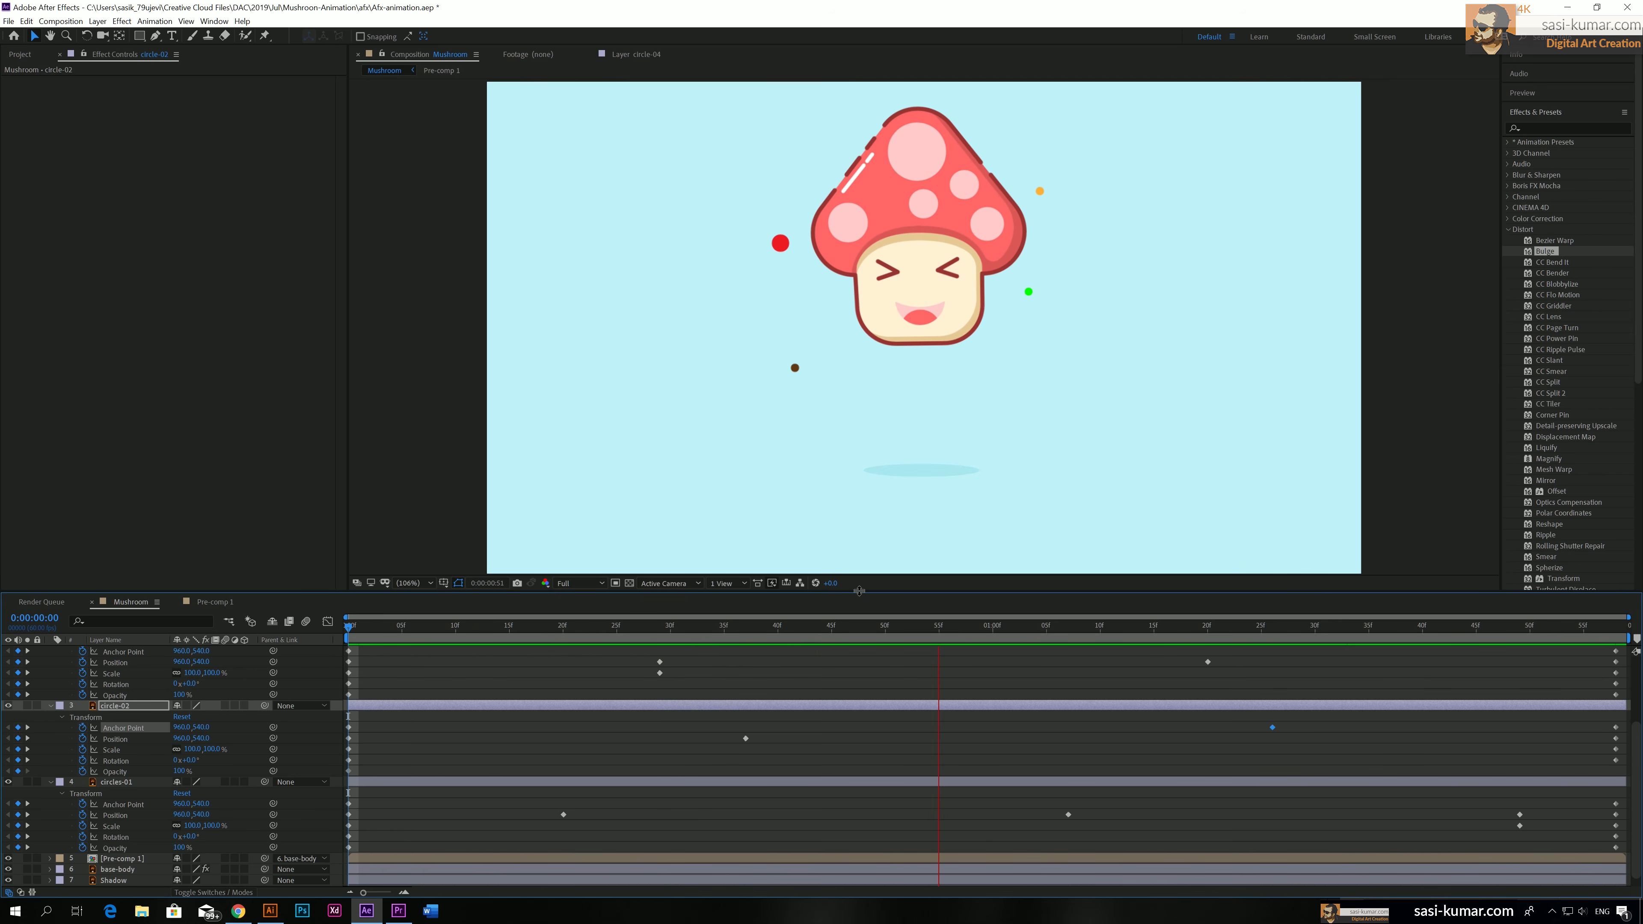
Apply Easy Ease to all keyframes of the four circle layers and play the composition from the start
left_click_drag(851, 599, 879, 336)
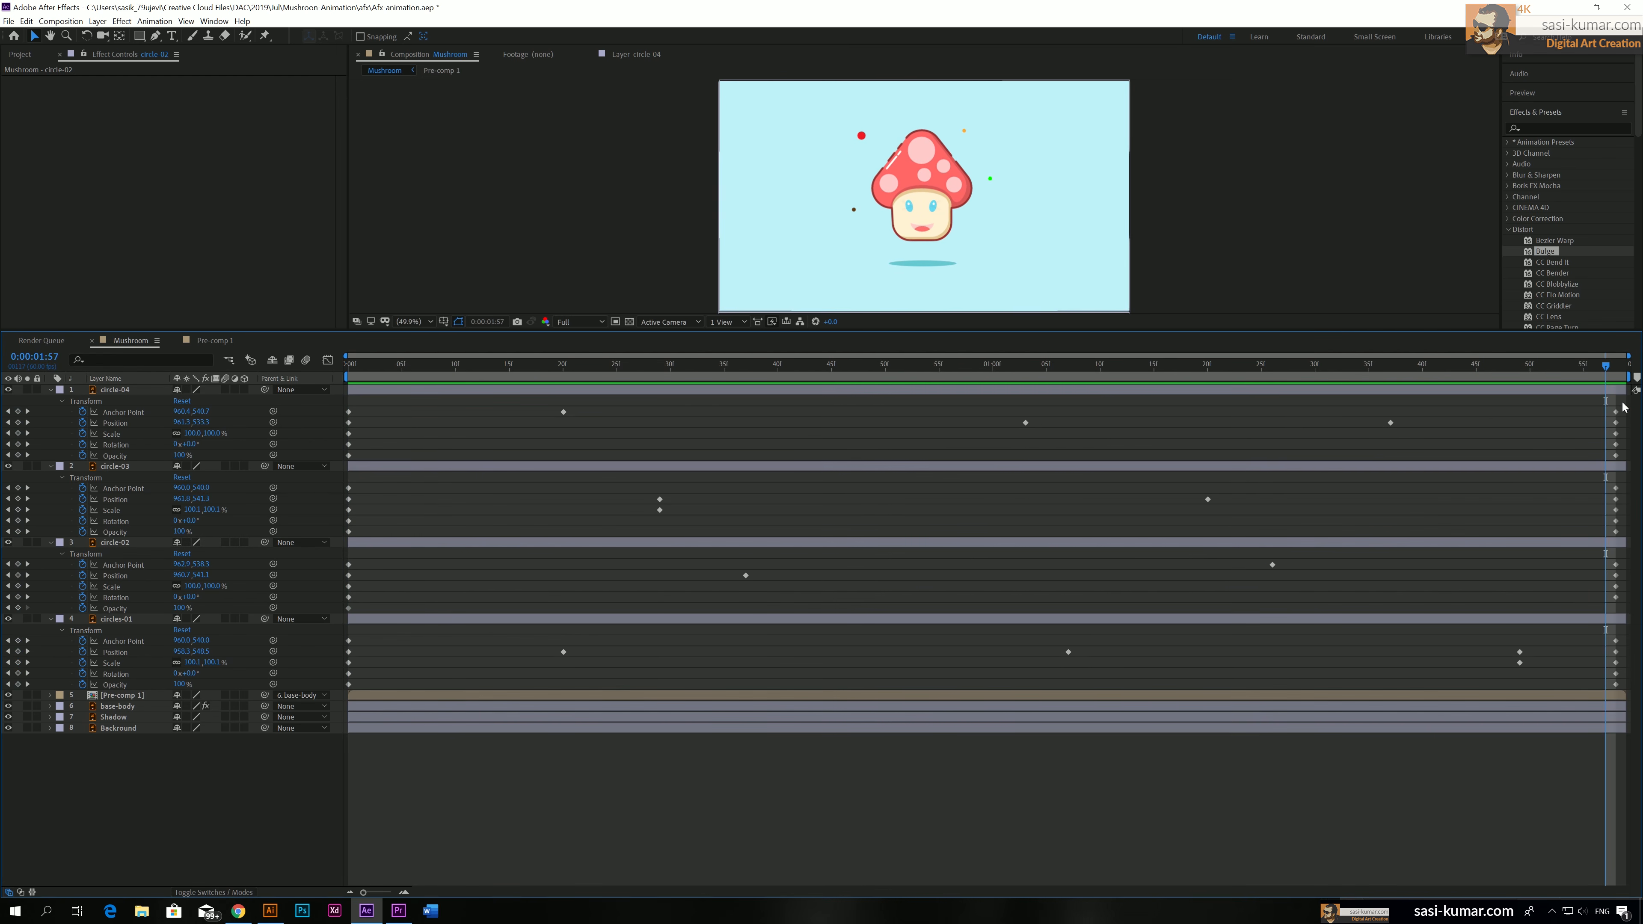
left_click_drag(1623, 402, 1388, 716)
left_click_drag(971, 706, 226, 725)
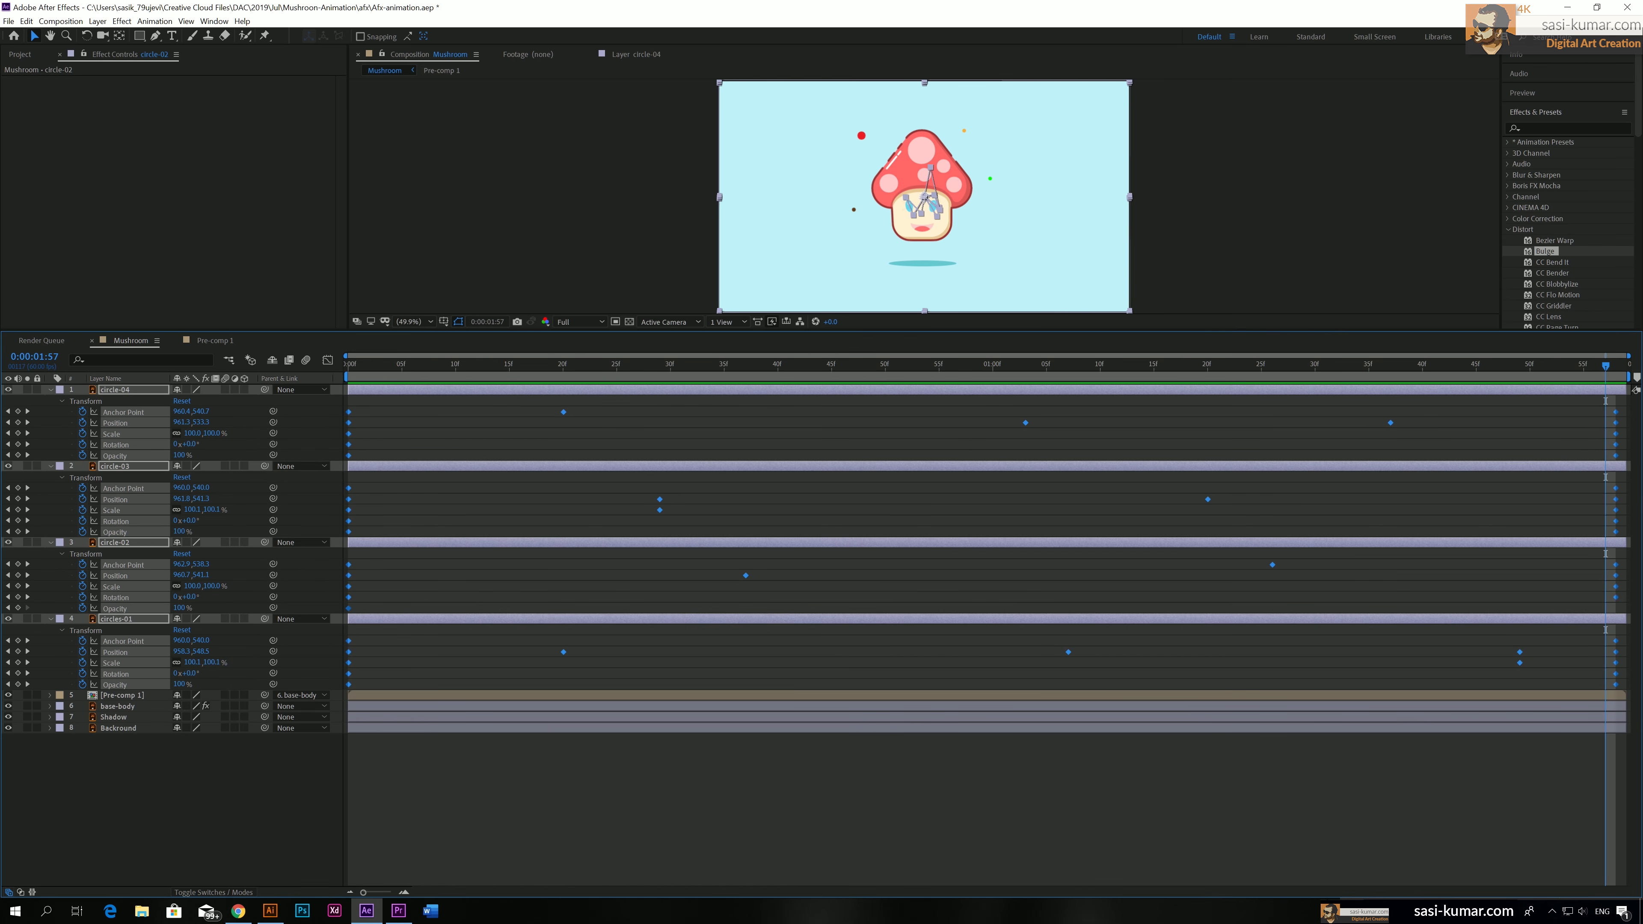
key("F9")
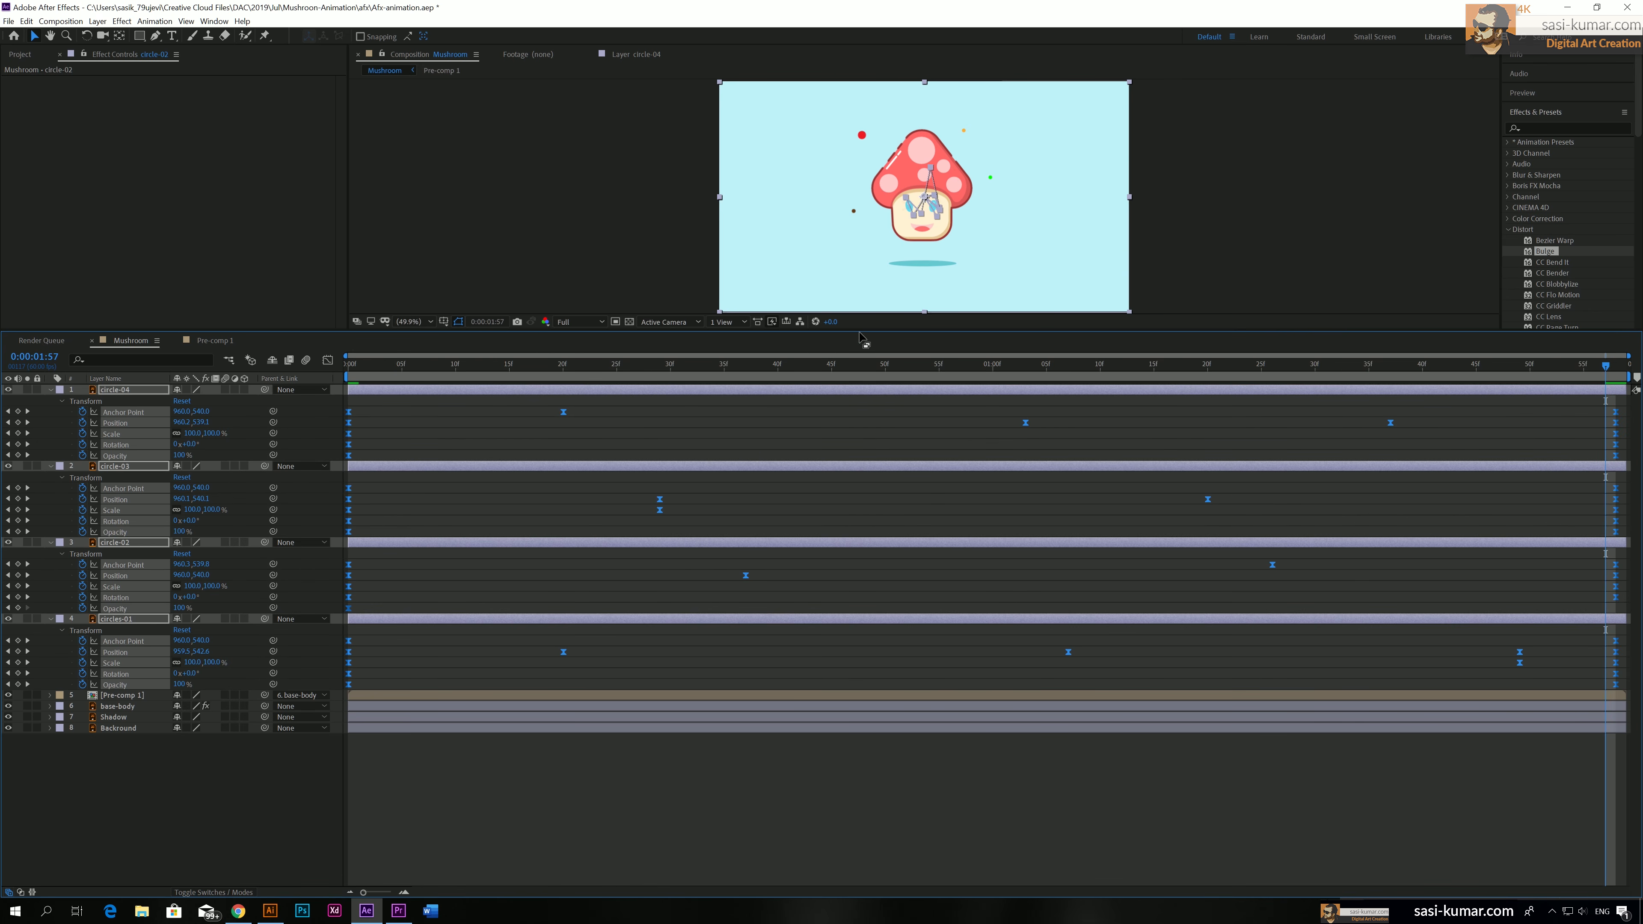
left_click_drag(851, 332, 853, 567)
left_click_drag(448, 599, 288, 596)
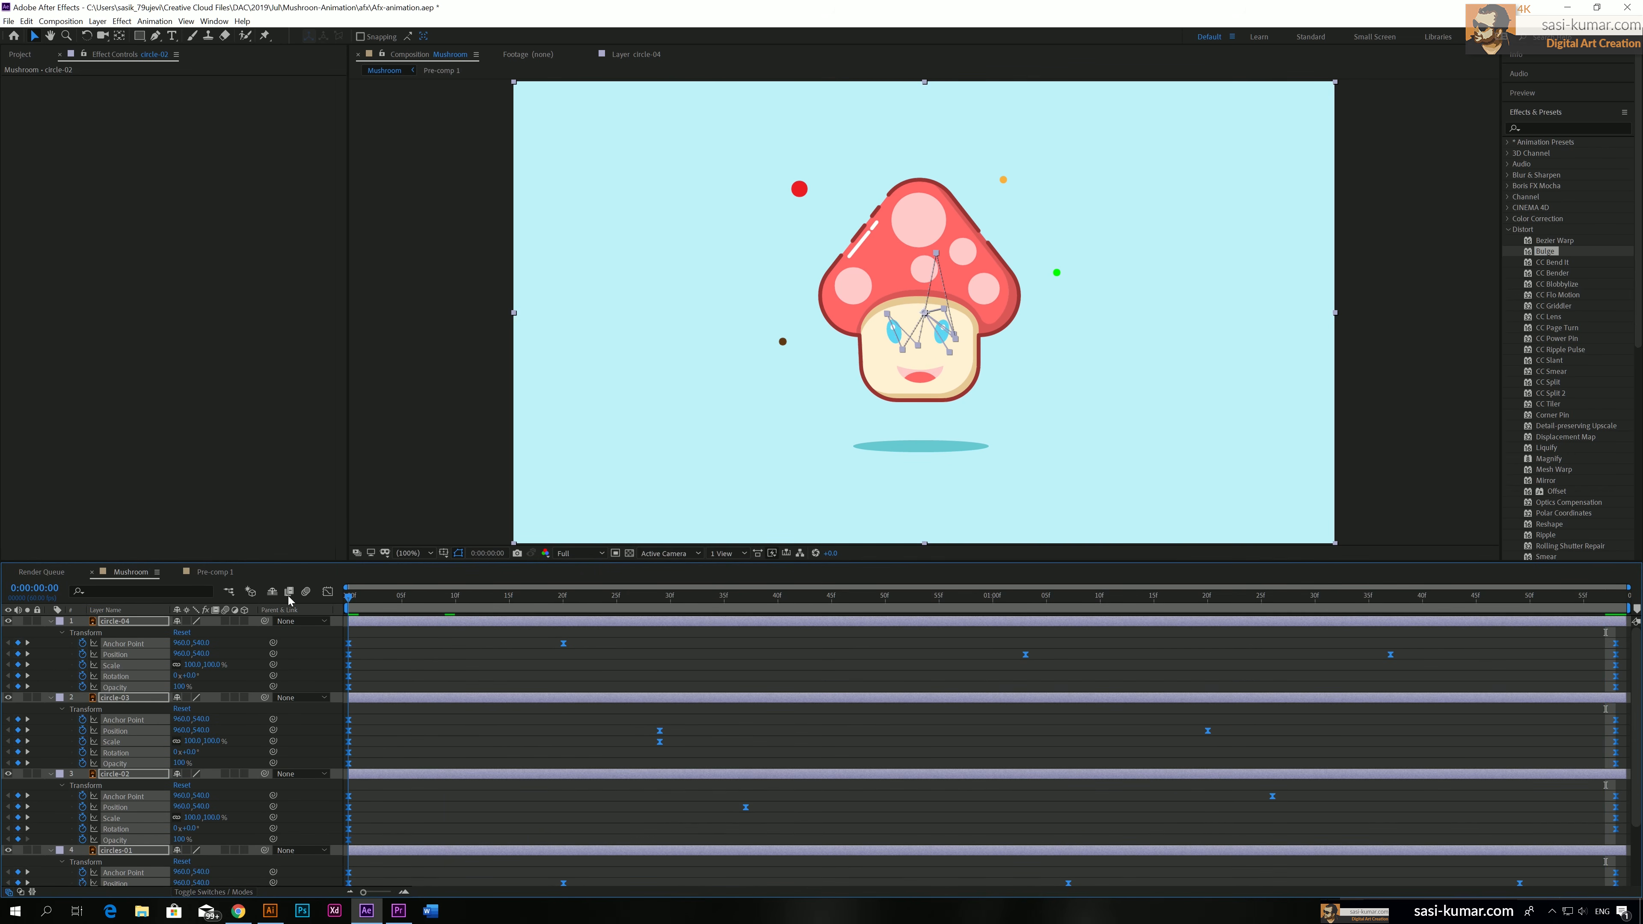
key("space")
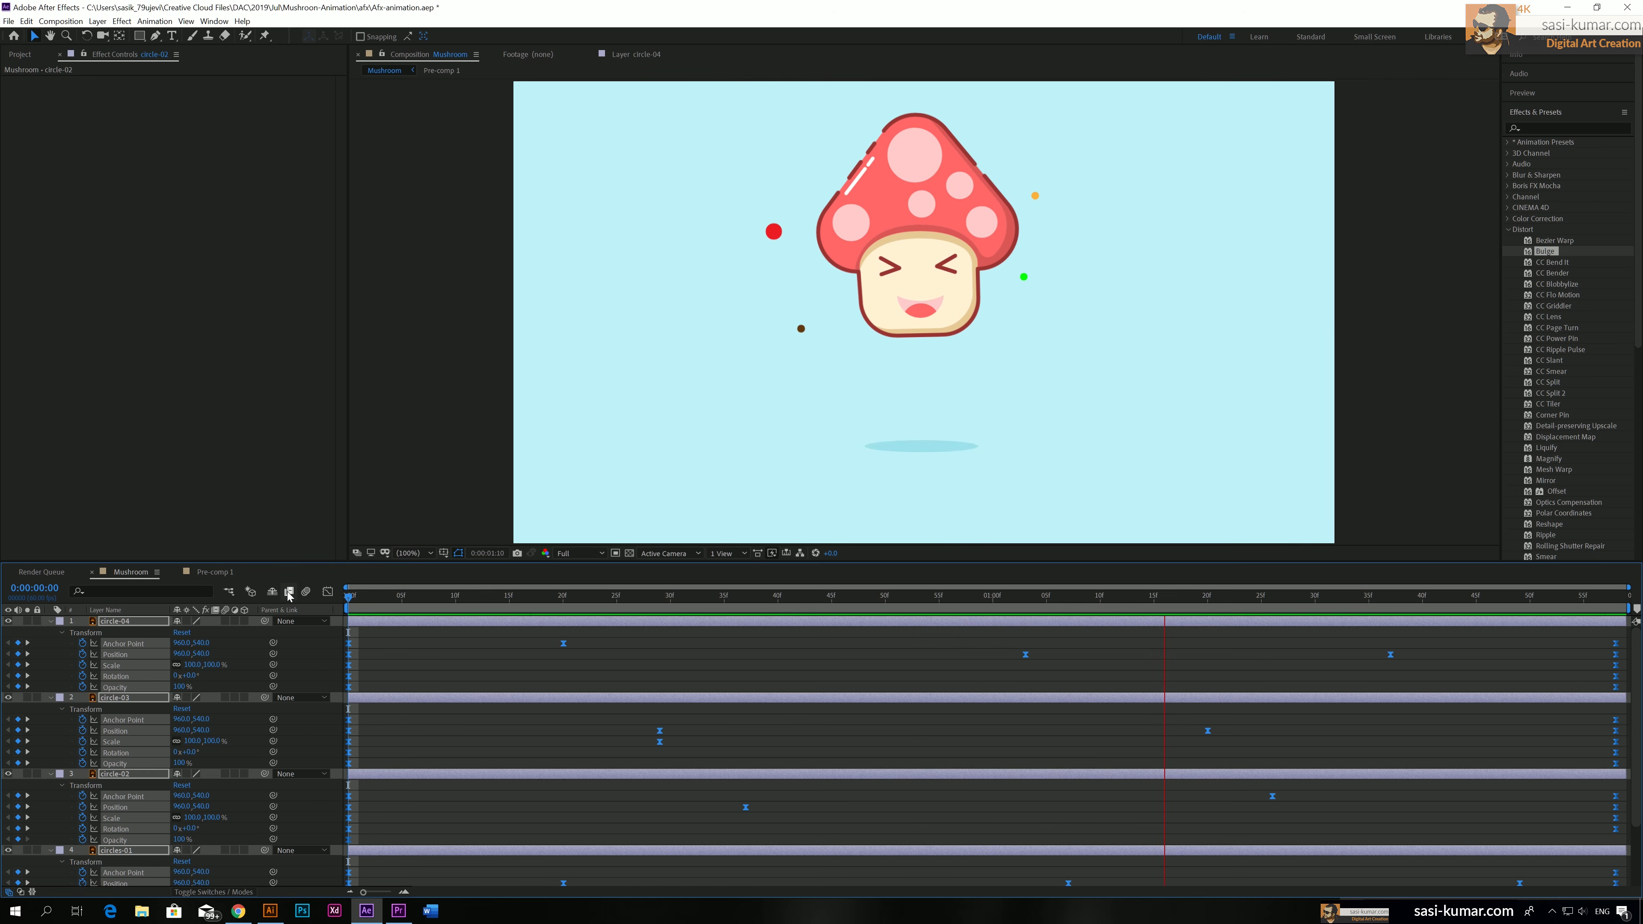
key("space")
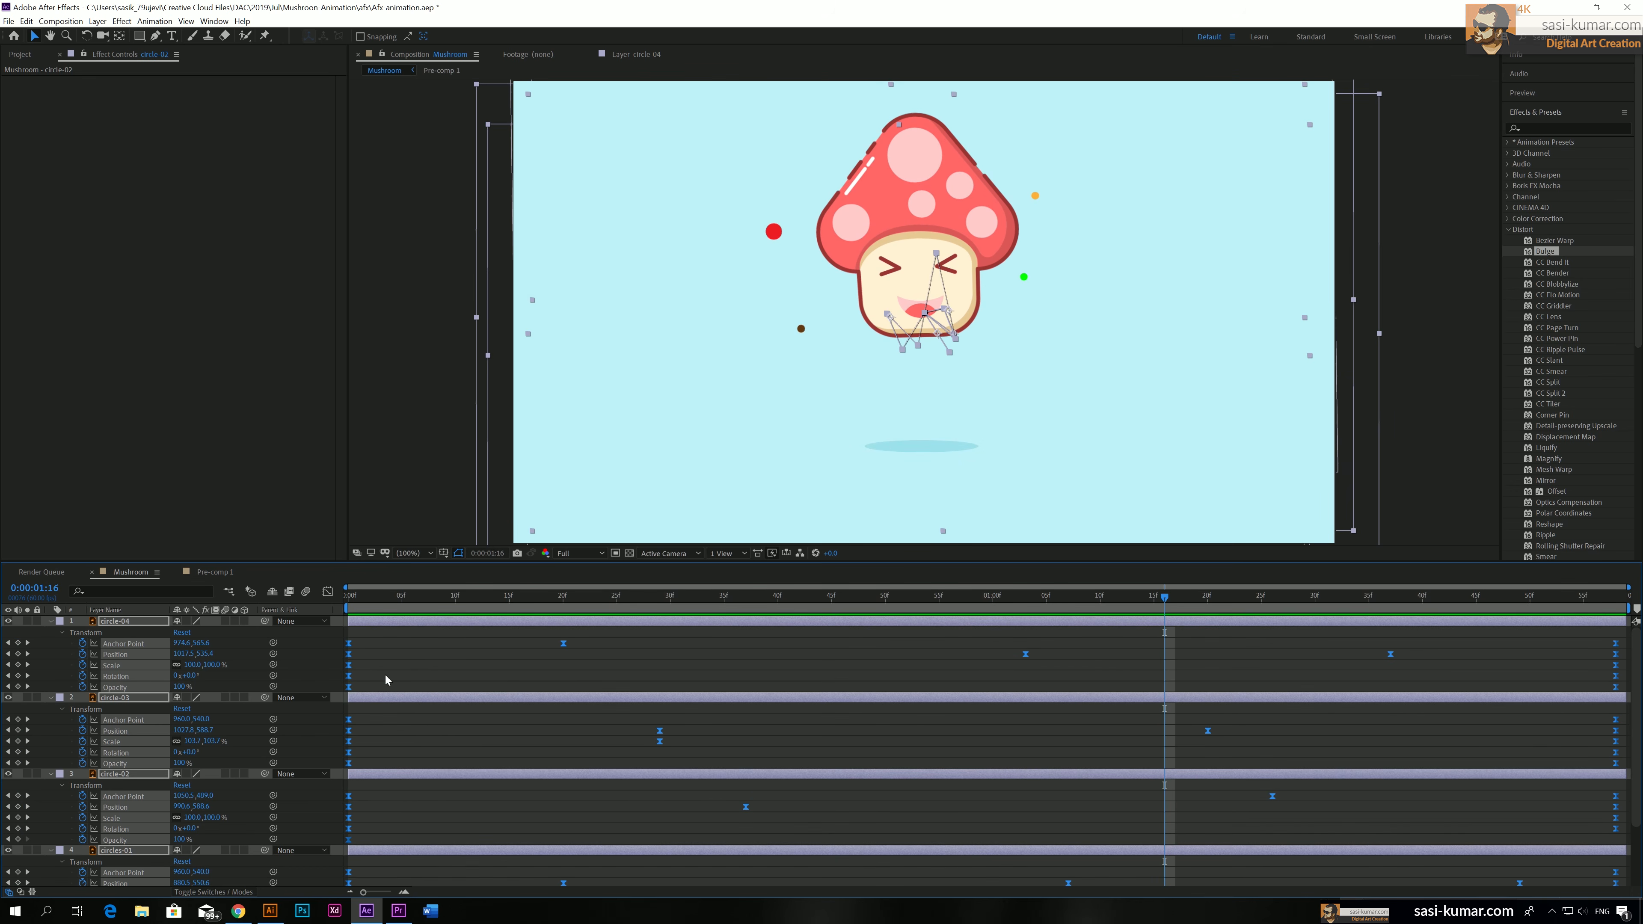
Collapse the circle layers' properties and pre-compose the four circle layers into a composition named Circles
left_click(50, 623)
left_click(589, 789)
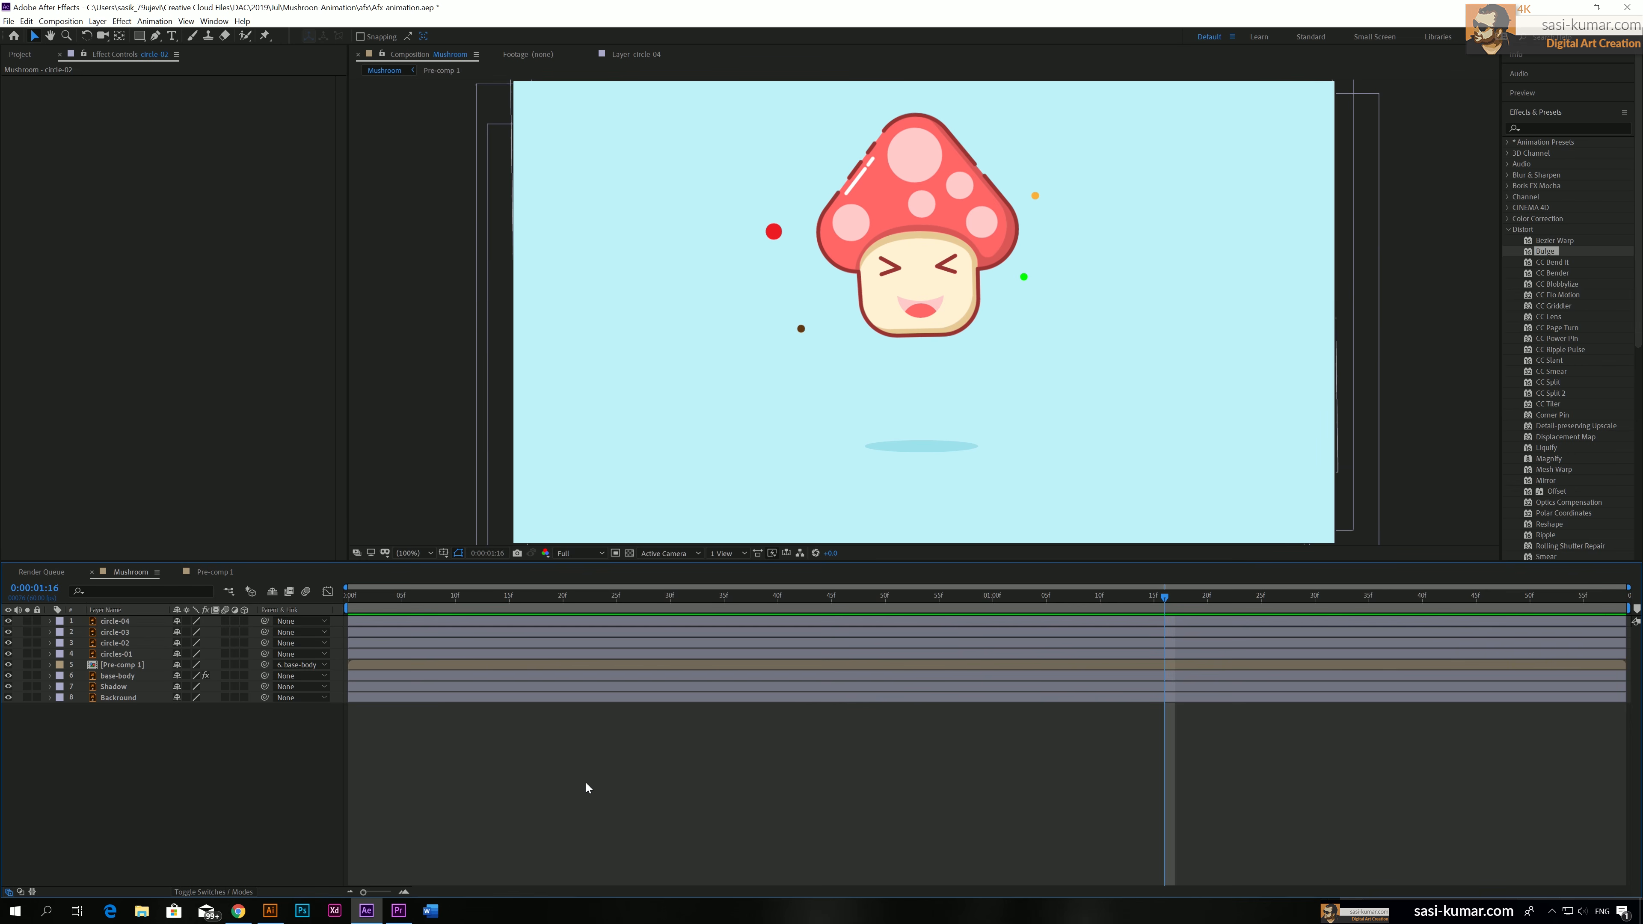
left_click(390, 624)
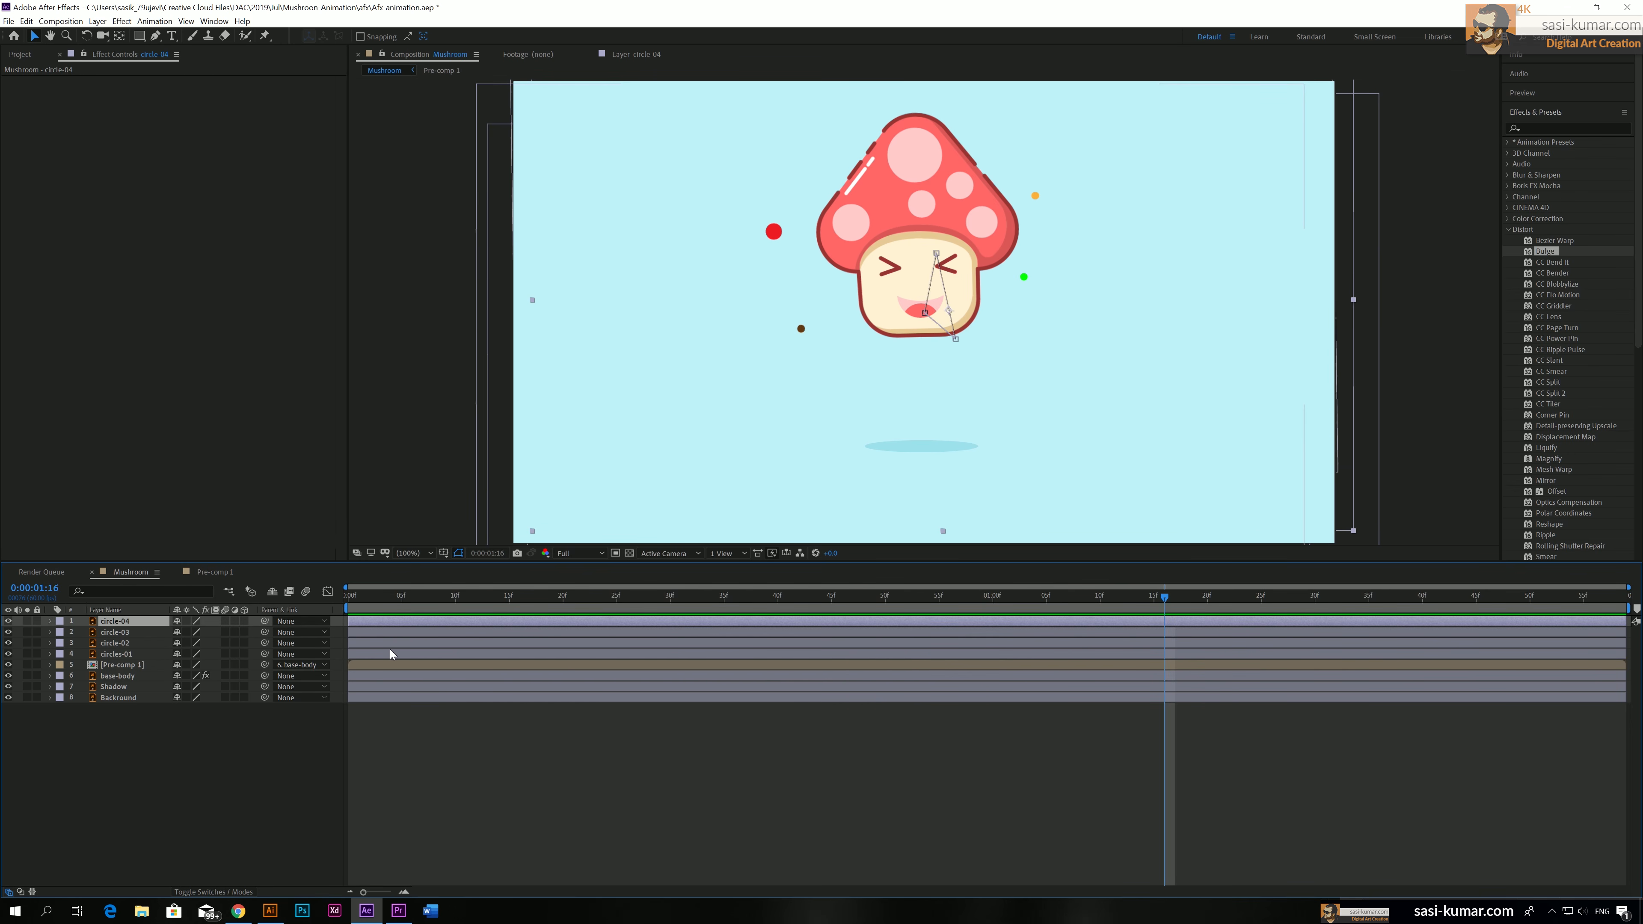
left_click(390, 654, "shift")
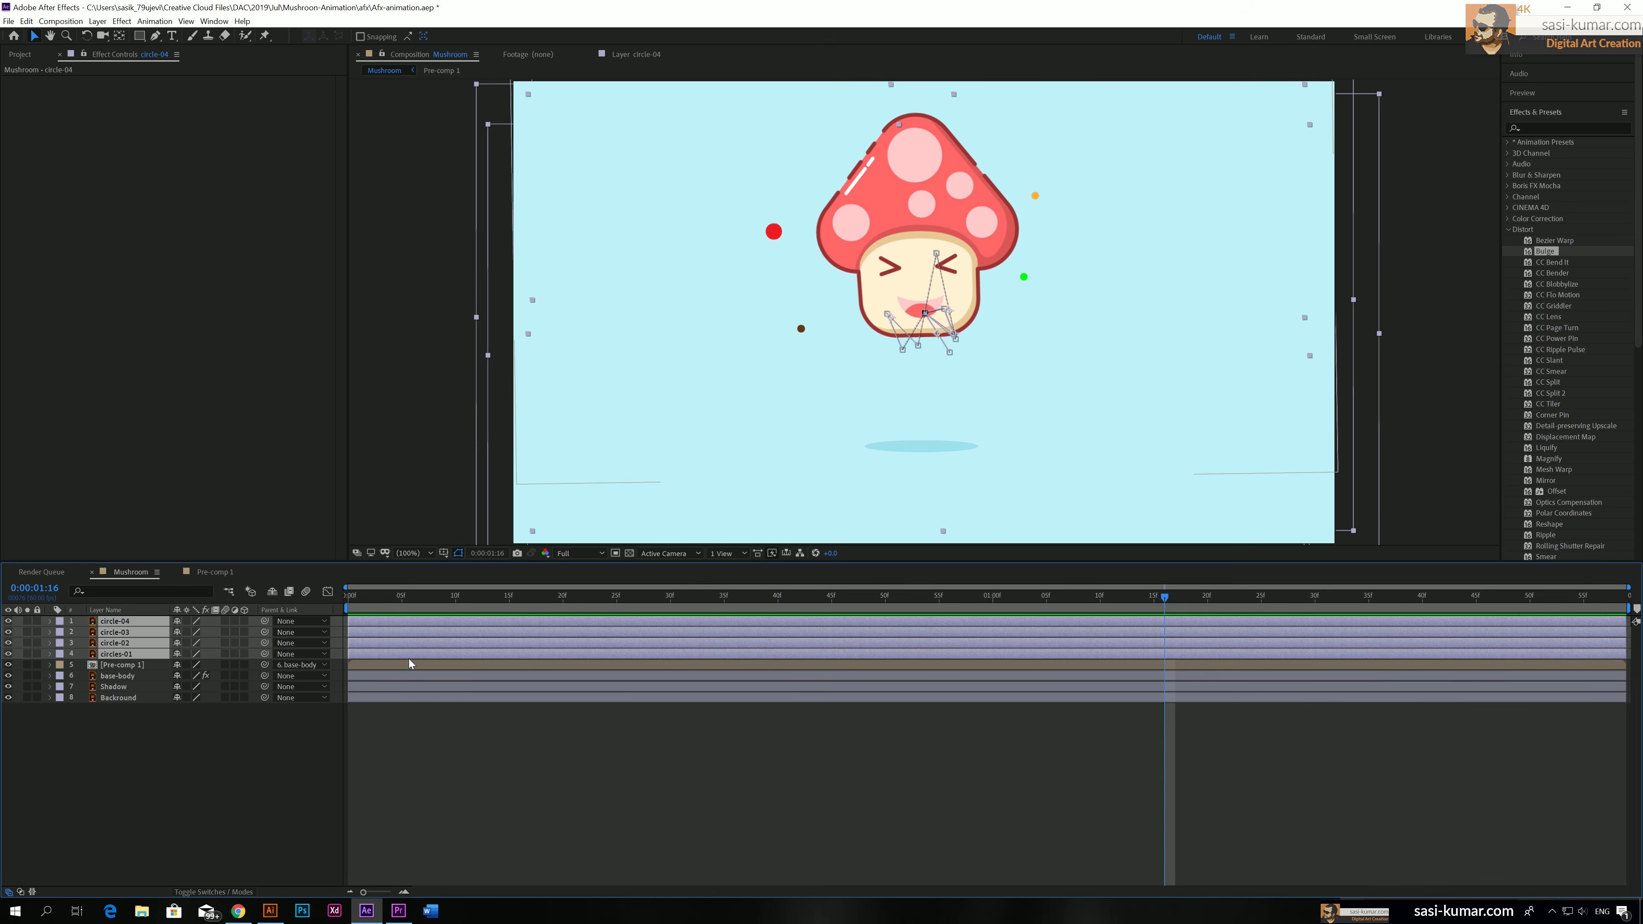
right_click(409, 656)
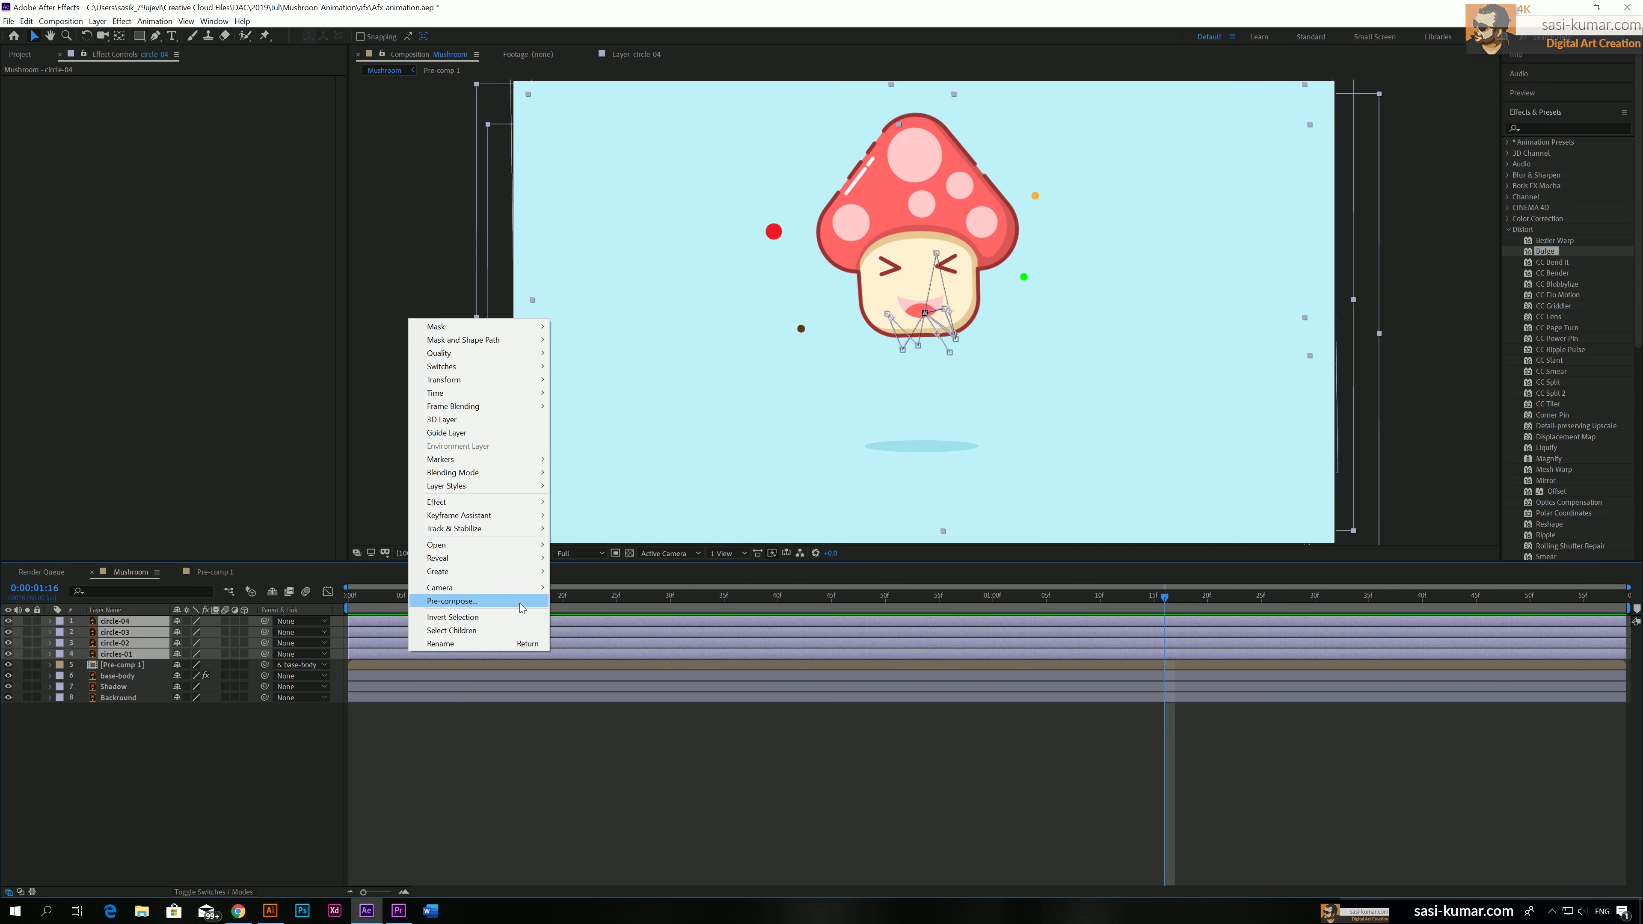
left_click(451, 600)
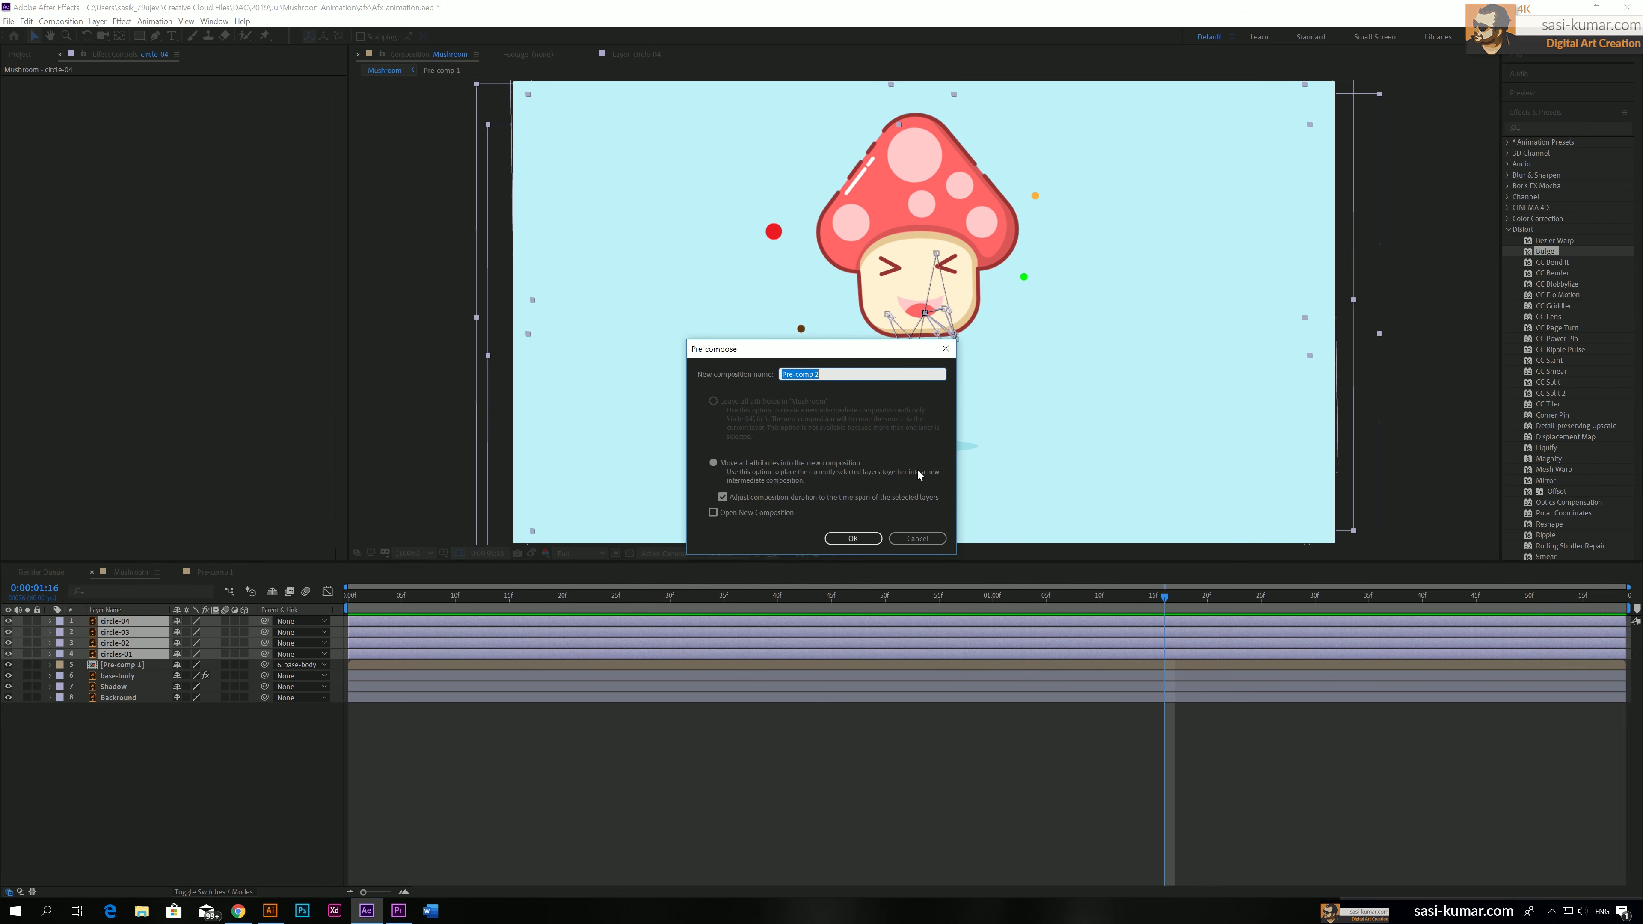
type("Circles")
key("Return")
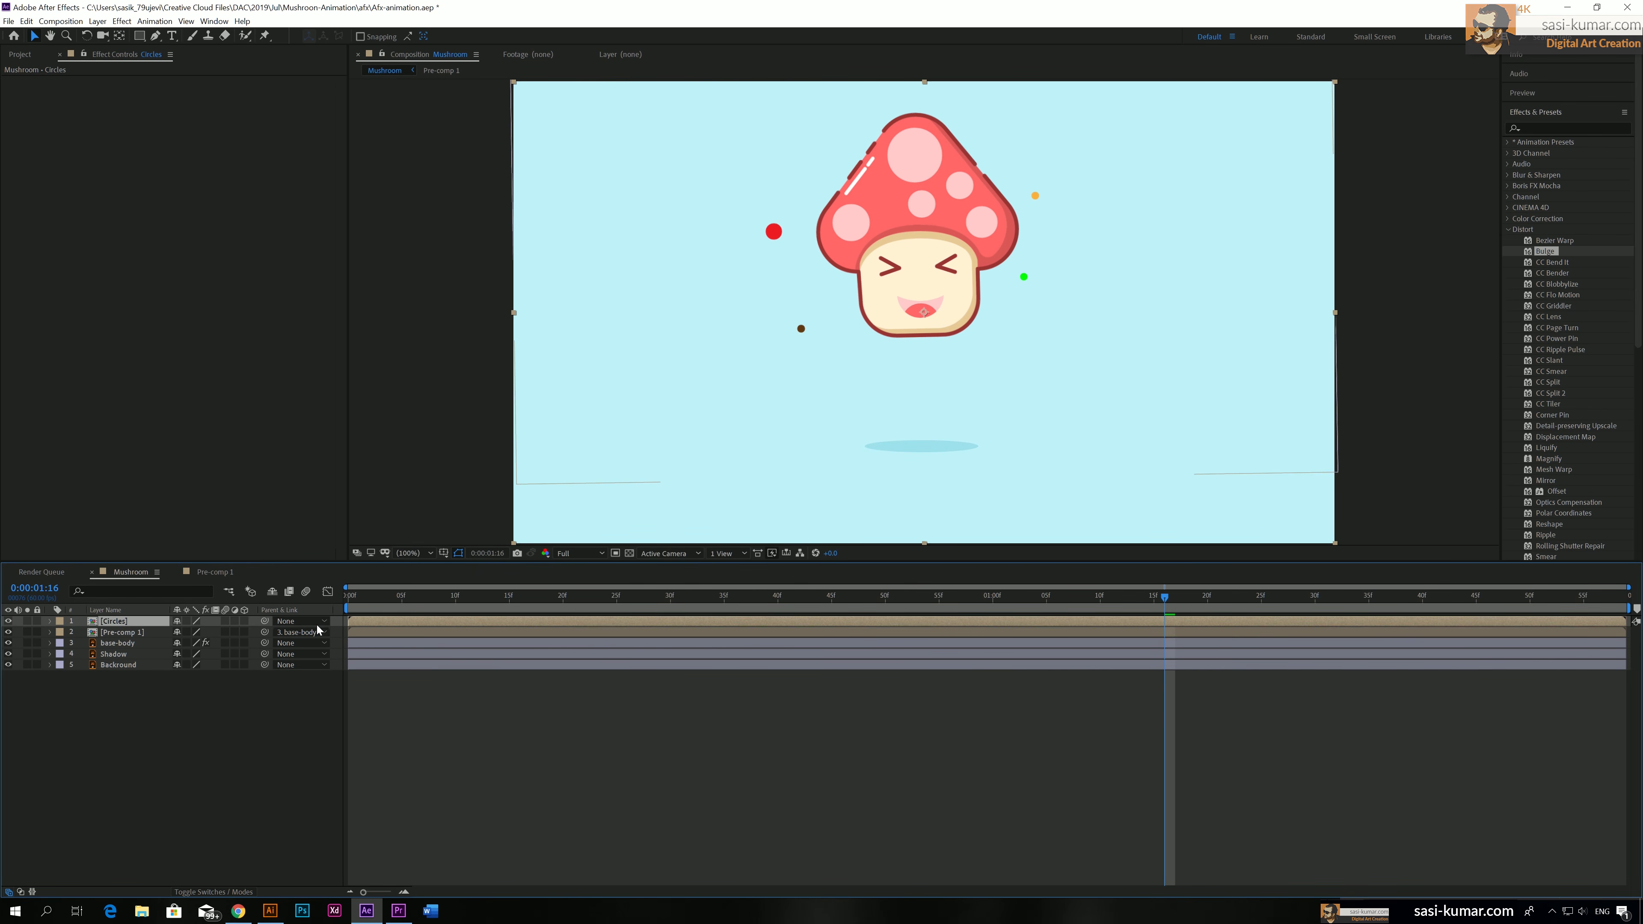
Parent the Circles layer to base-body at 0:00:00:00 and play the composition
left_click(358, 605)
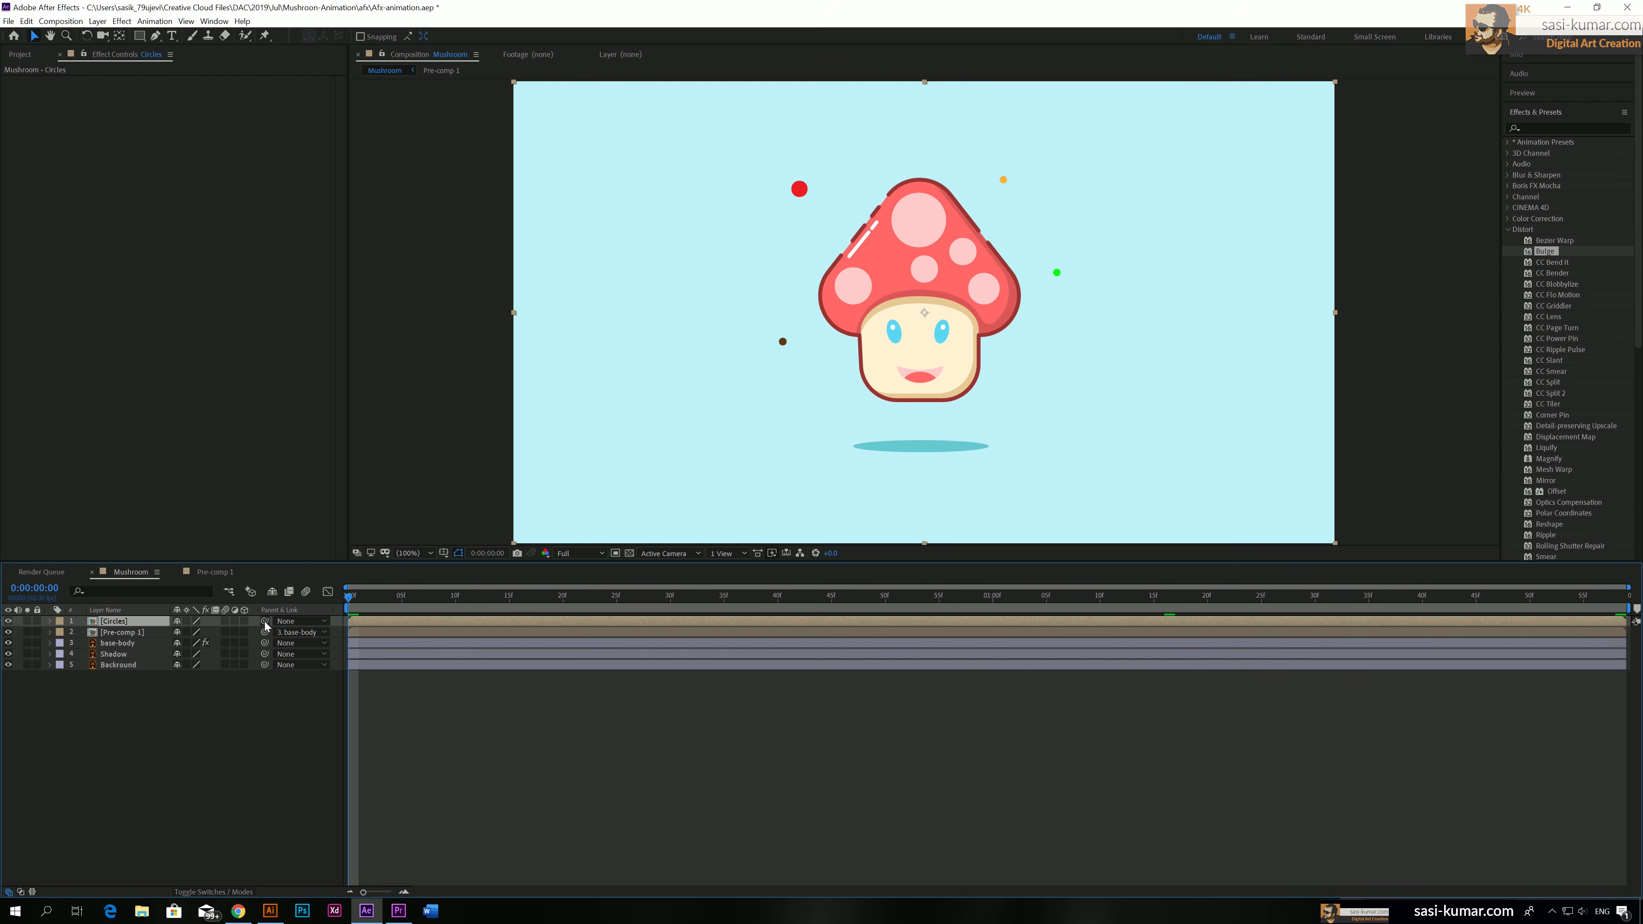
left_click_drag(265, 623, 138, 644)
key("space")
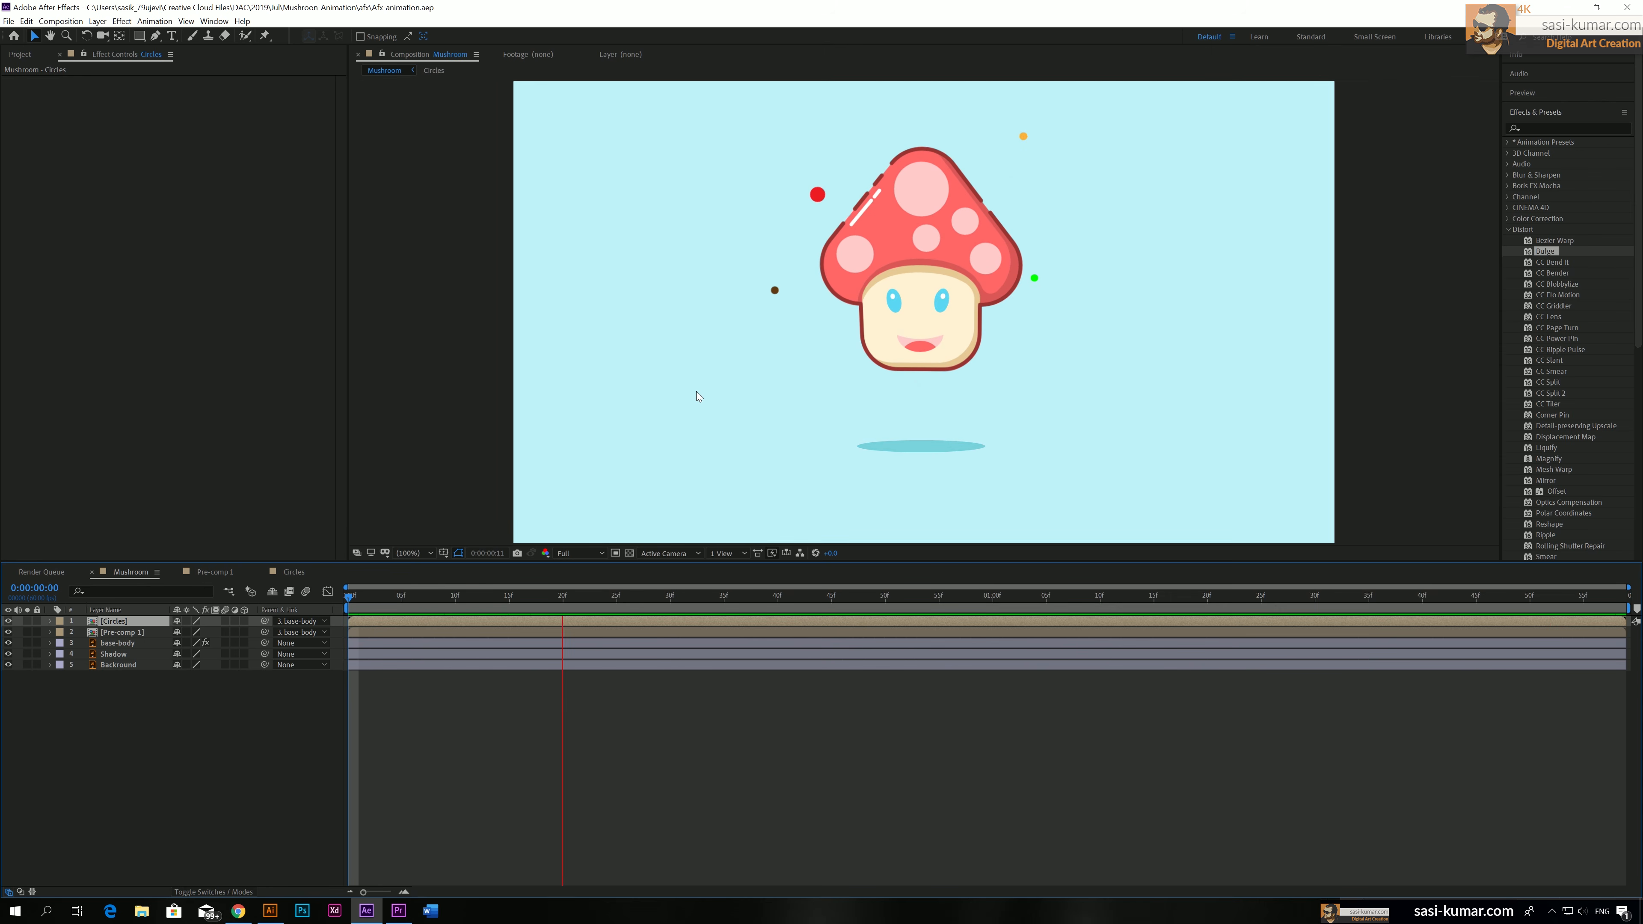
key("space")
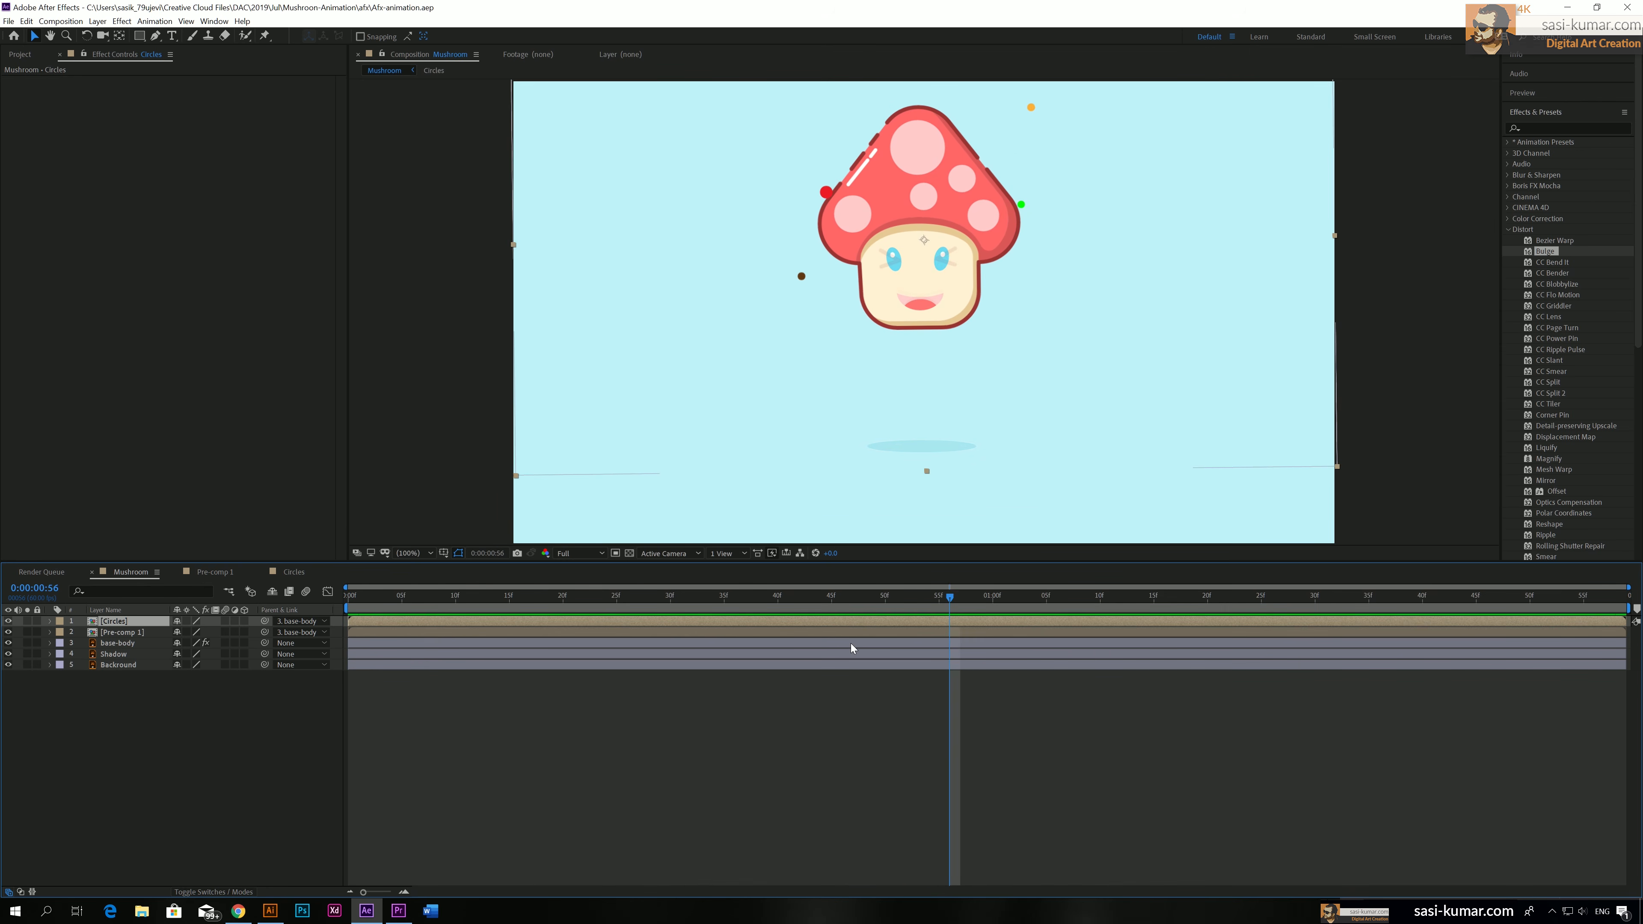
In Pre-comp 1, shift both face layers' Opacity keyframes from 0:00:00:55 through 0:00:01:15 later, so the first lands at 0:00:01:05, and preview them
double_click(851, 633)
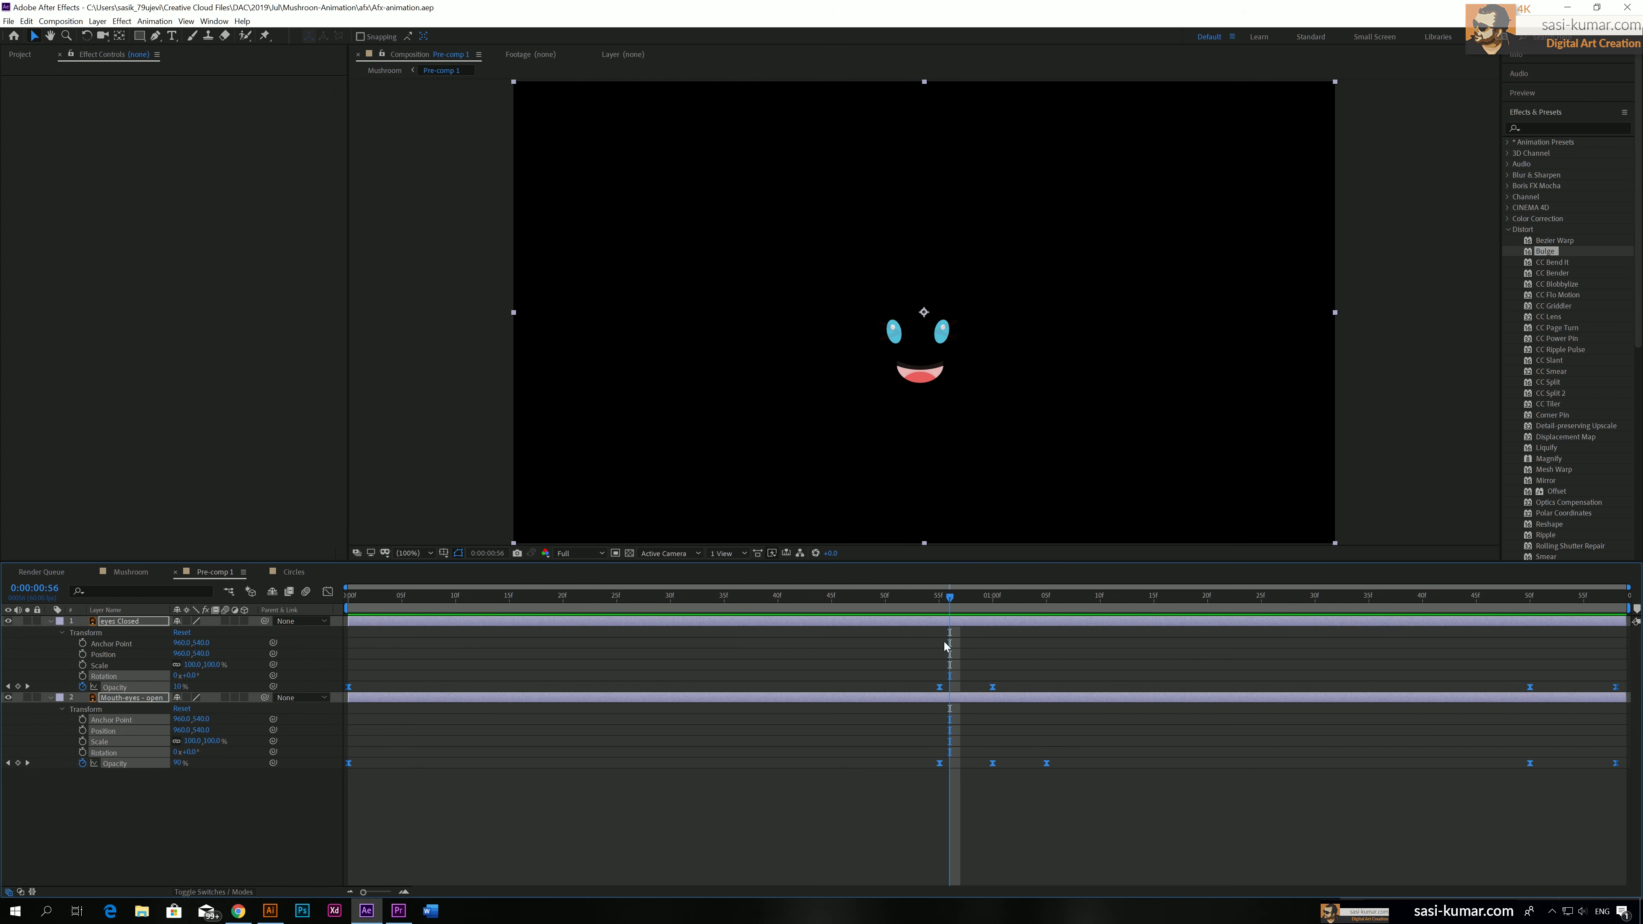
left_click_drag(950, 601, 940, 601)
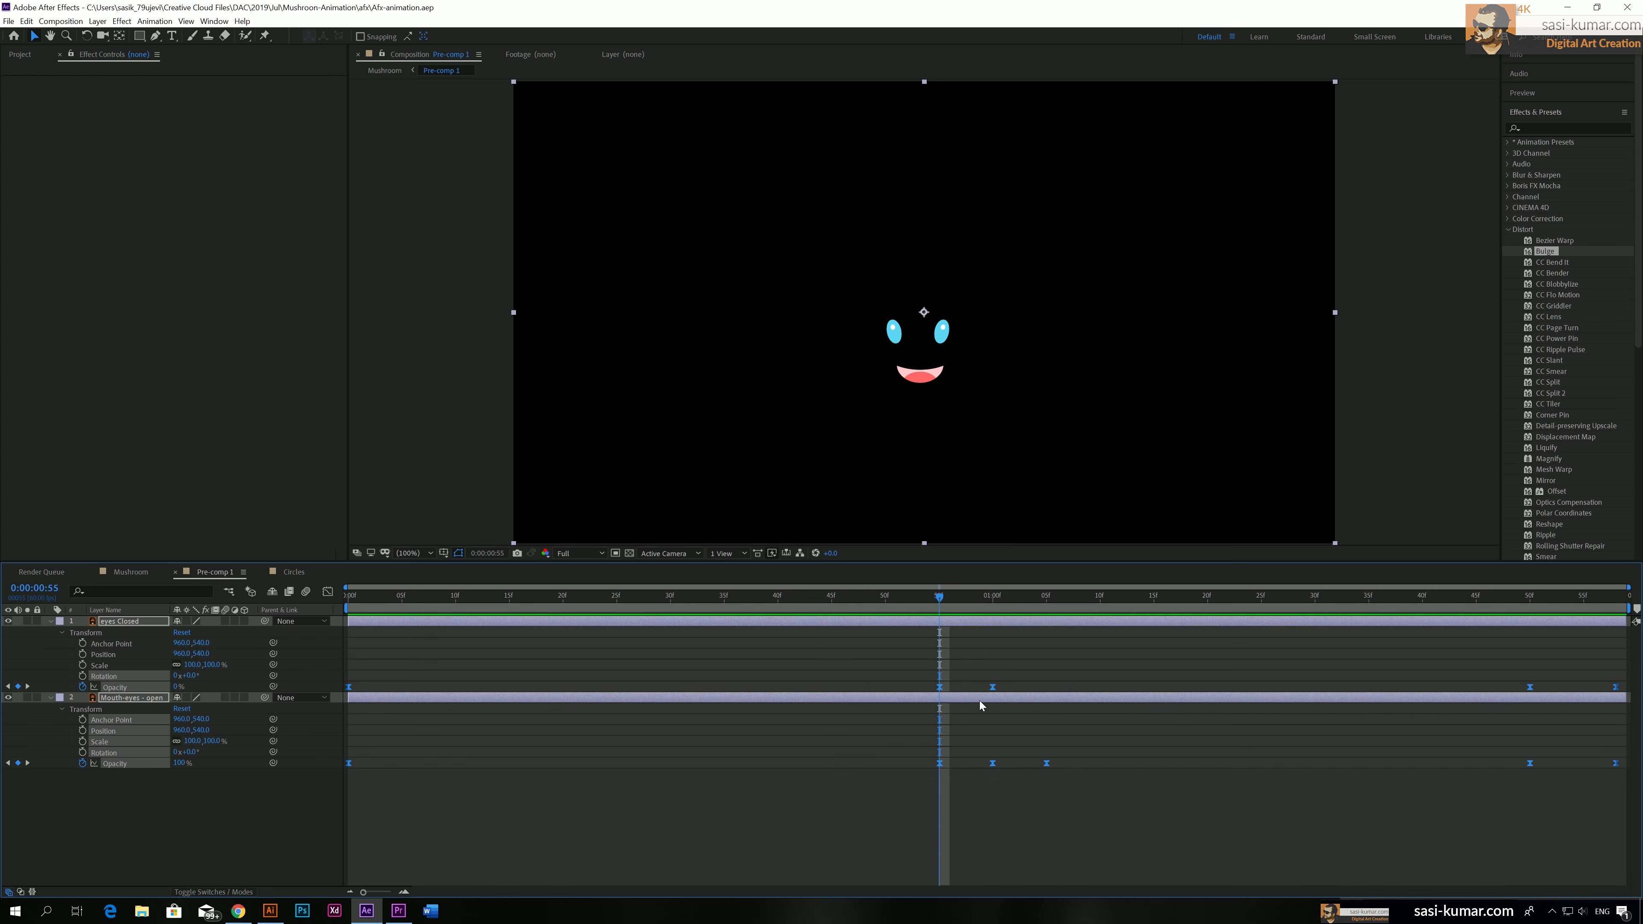
left_click_drag(1100, 810, 926, 674)
left_click(1047, 600)
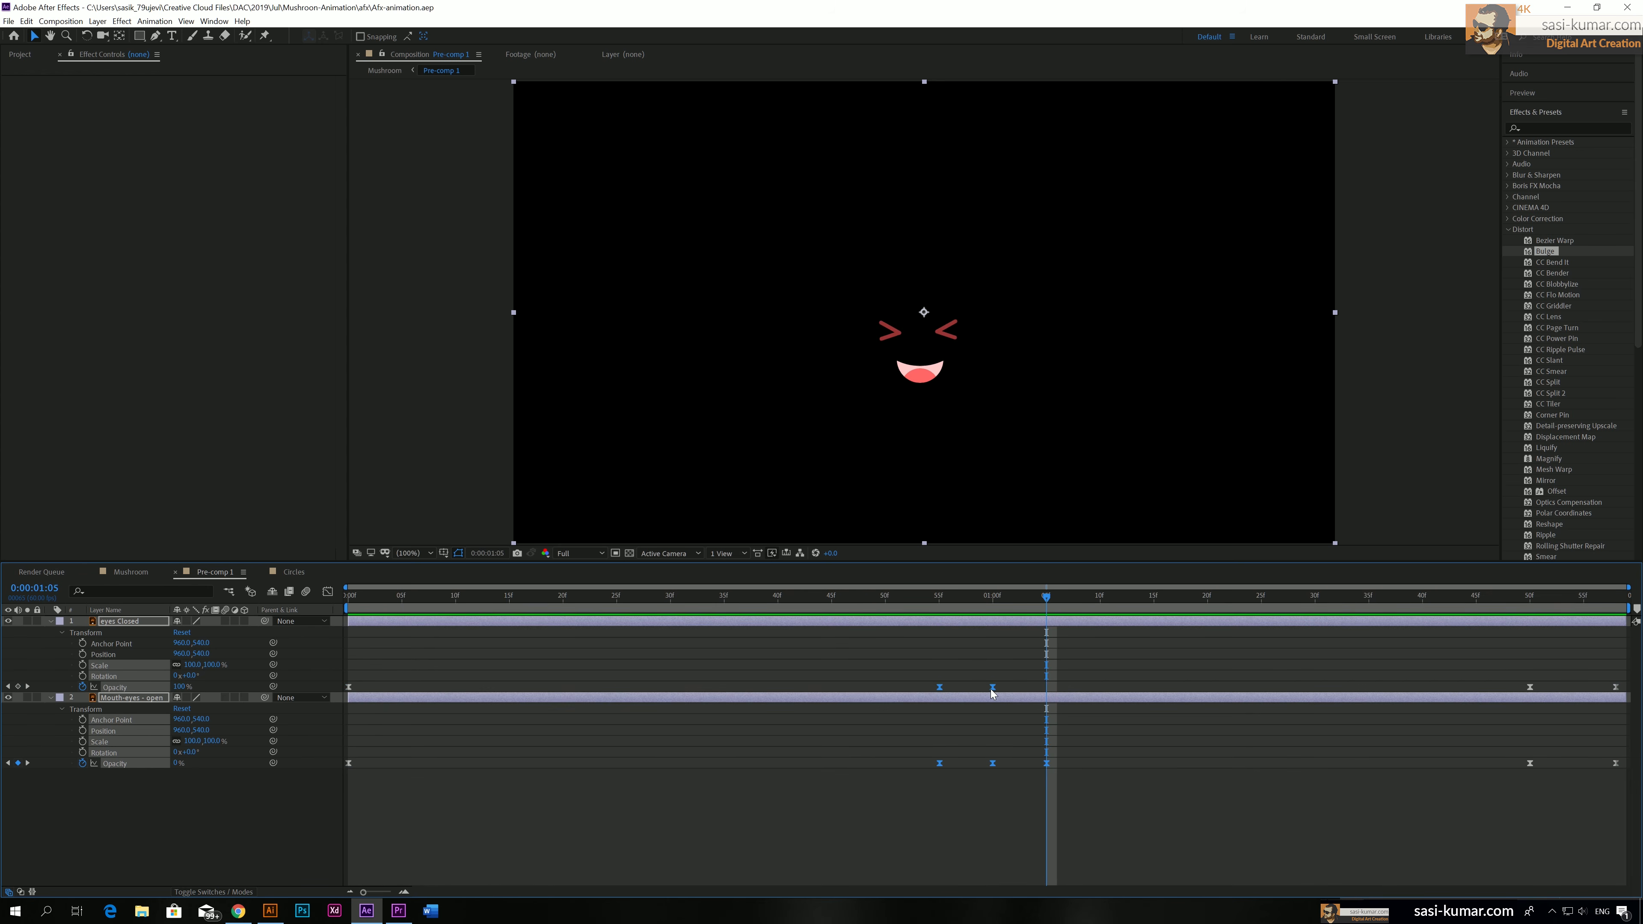
left_click_drag(993, 687, 1089, 689)
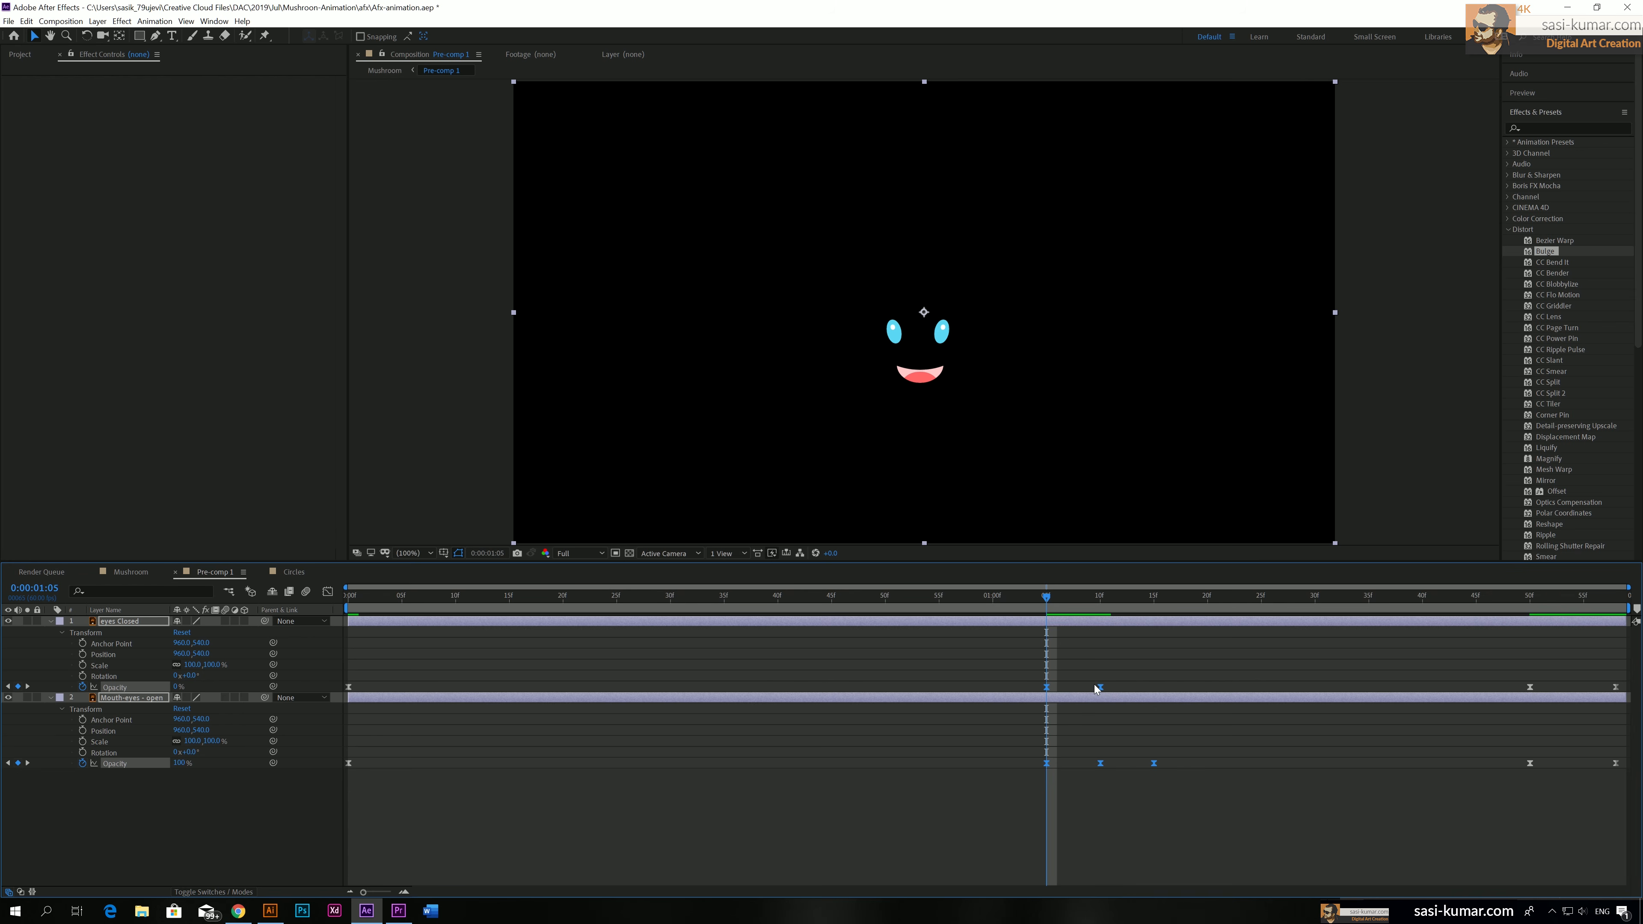
key("space")
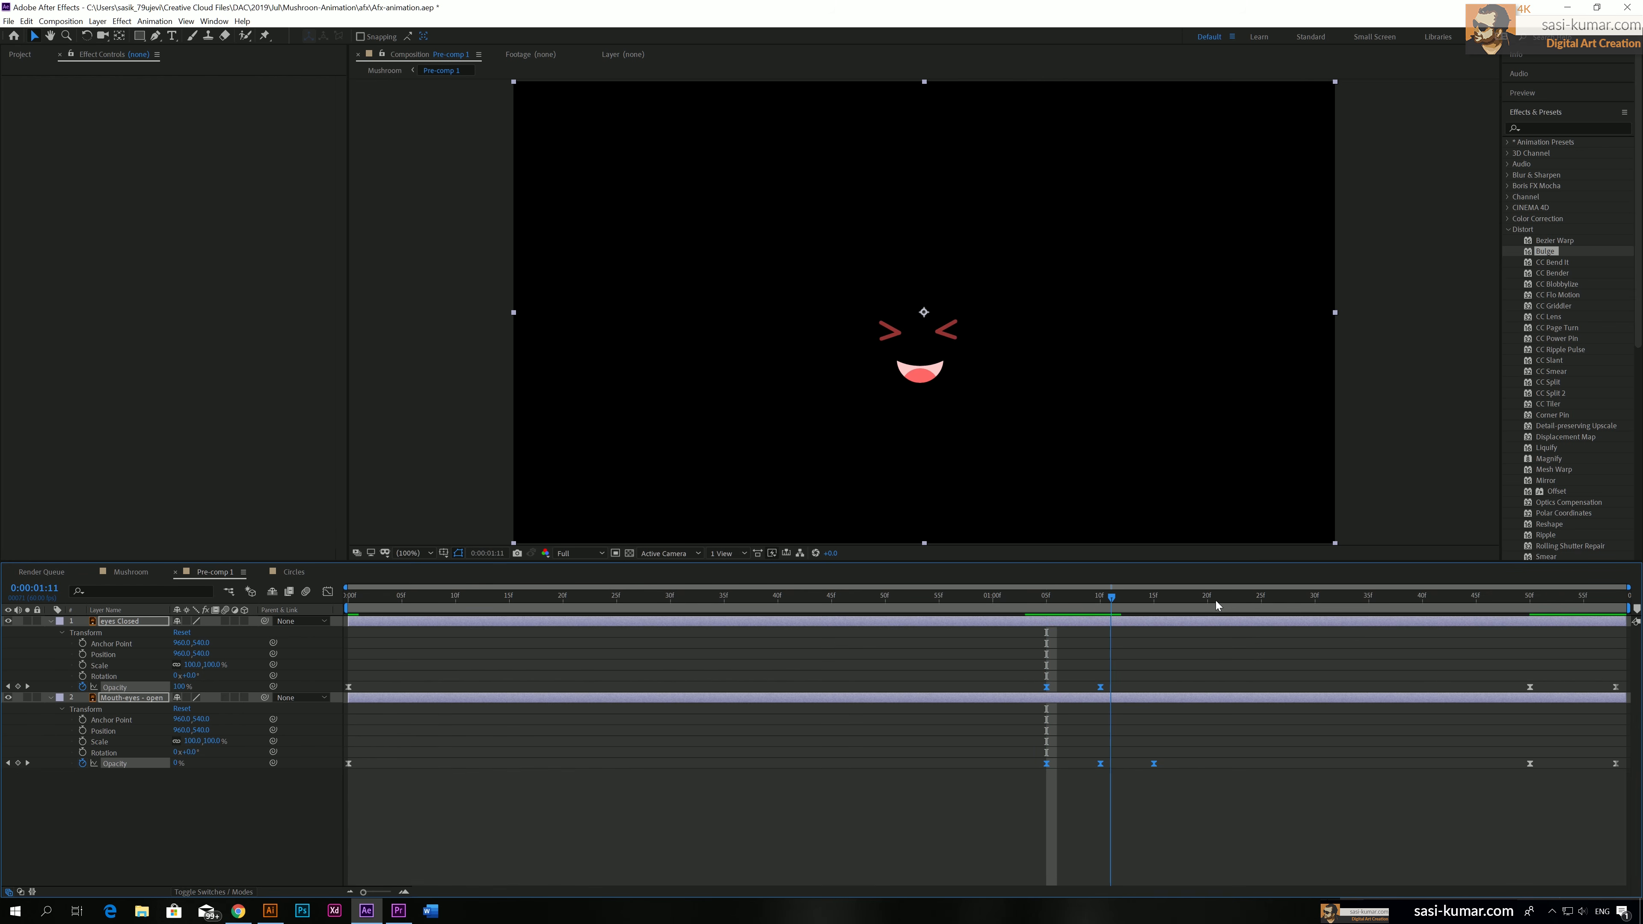
key("space")
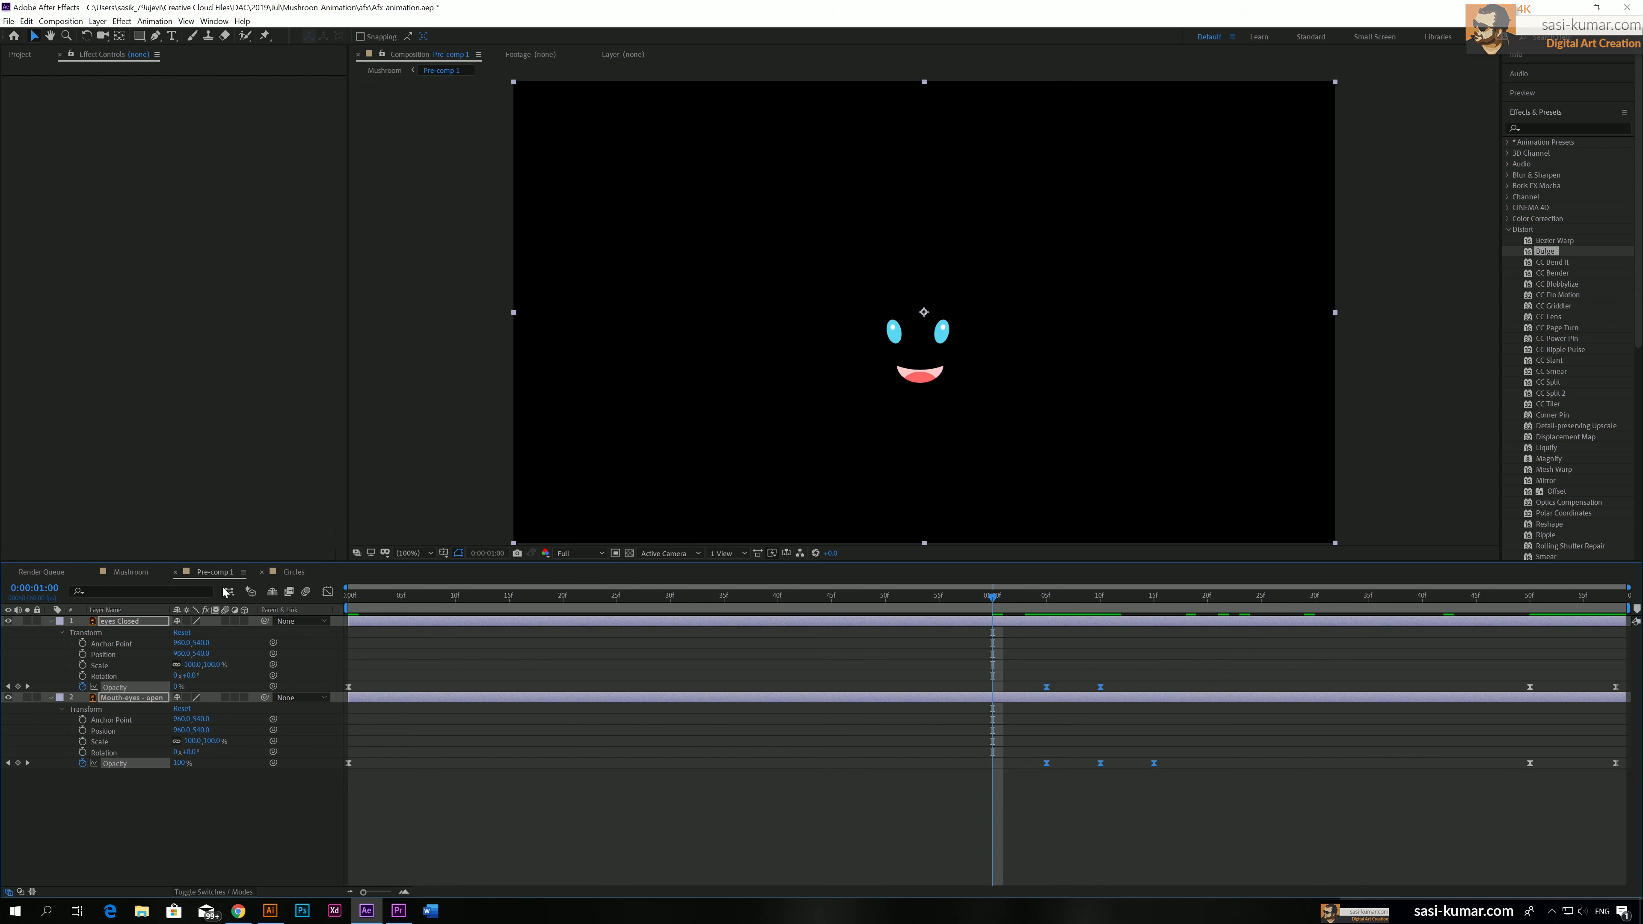
Play the Mushroom composition to check the timing of the face change
left_click(131, 572)
key("space")
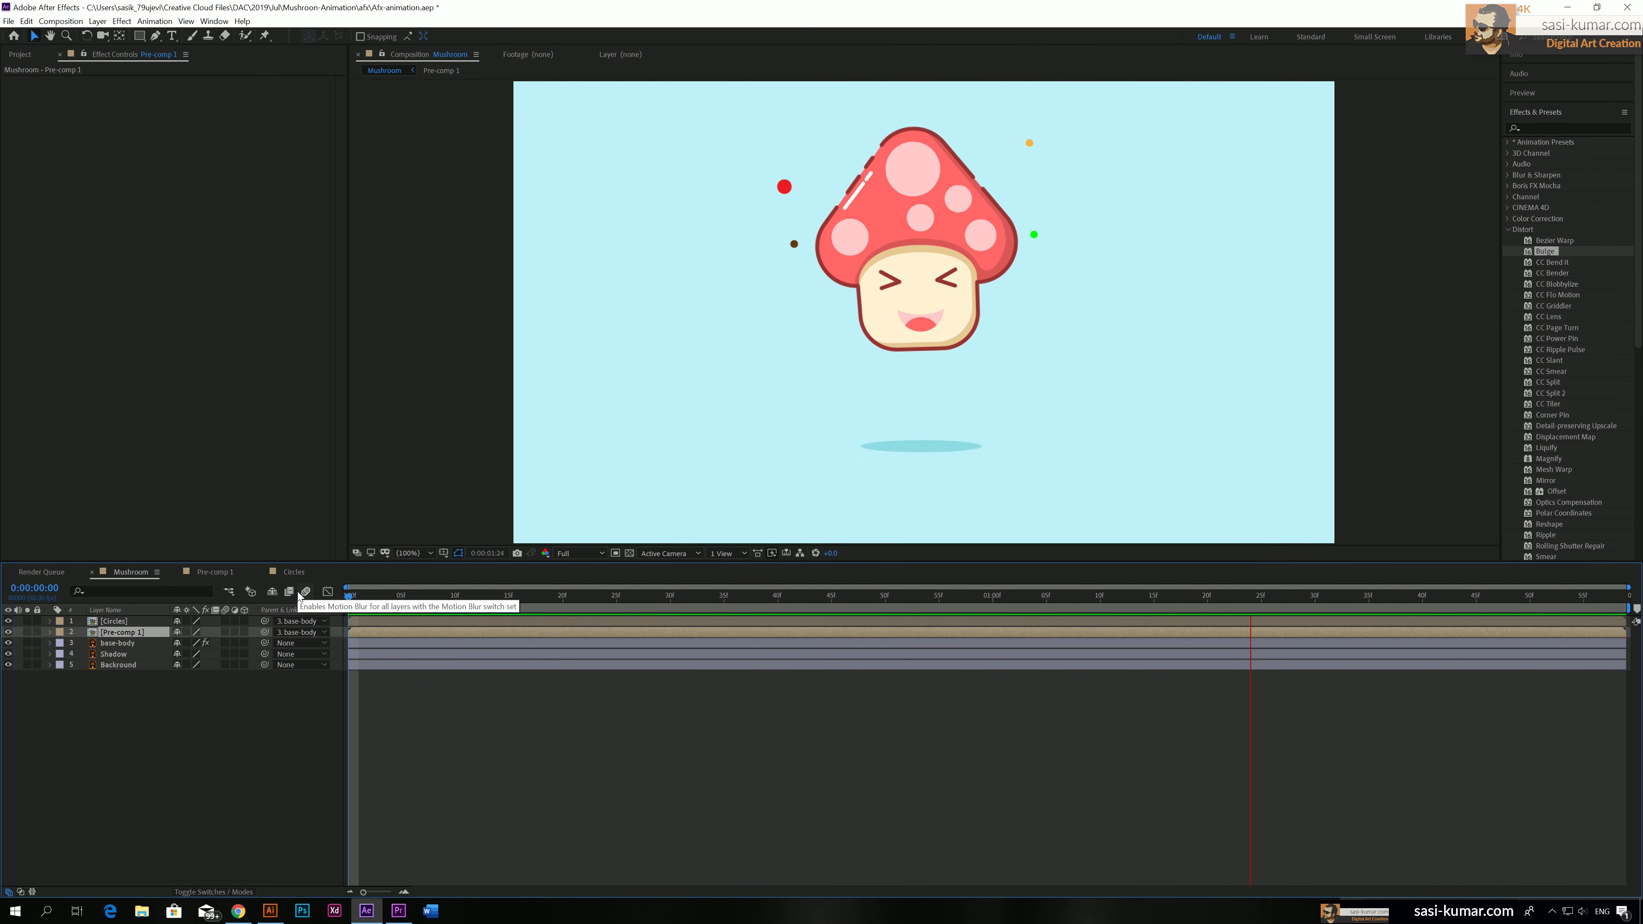
key("space")
Revisit the open-eyes layer's Opacity keyframe at 0:00:01:15 in Pre-comp 1 and play the Mushroom composition from the start
left_click(214, 576)
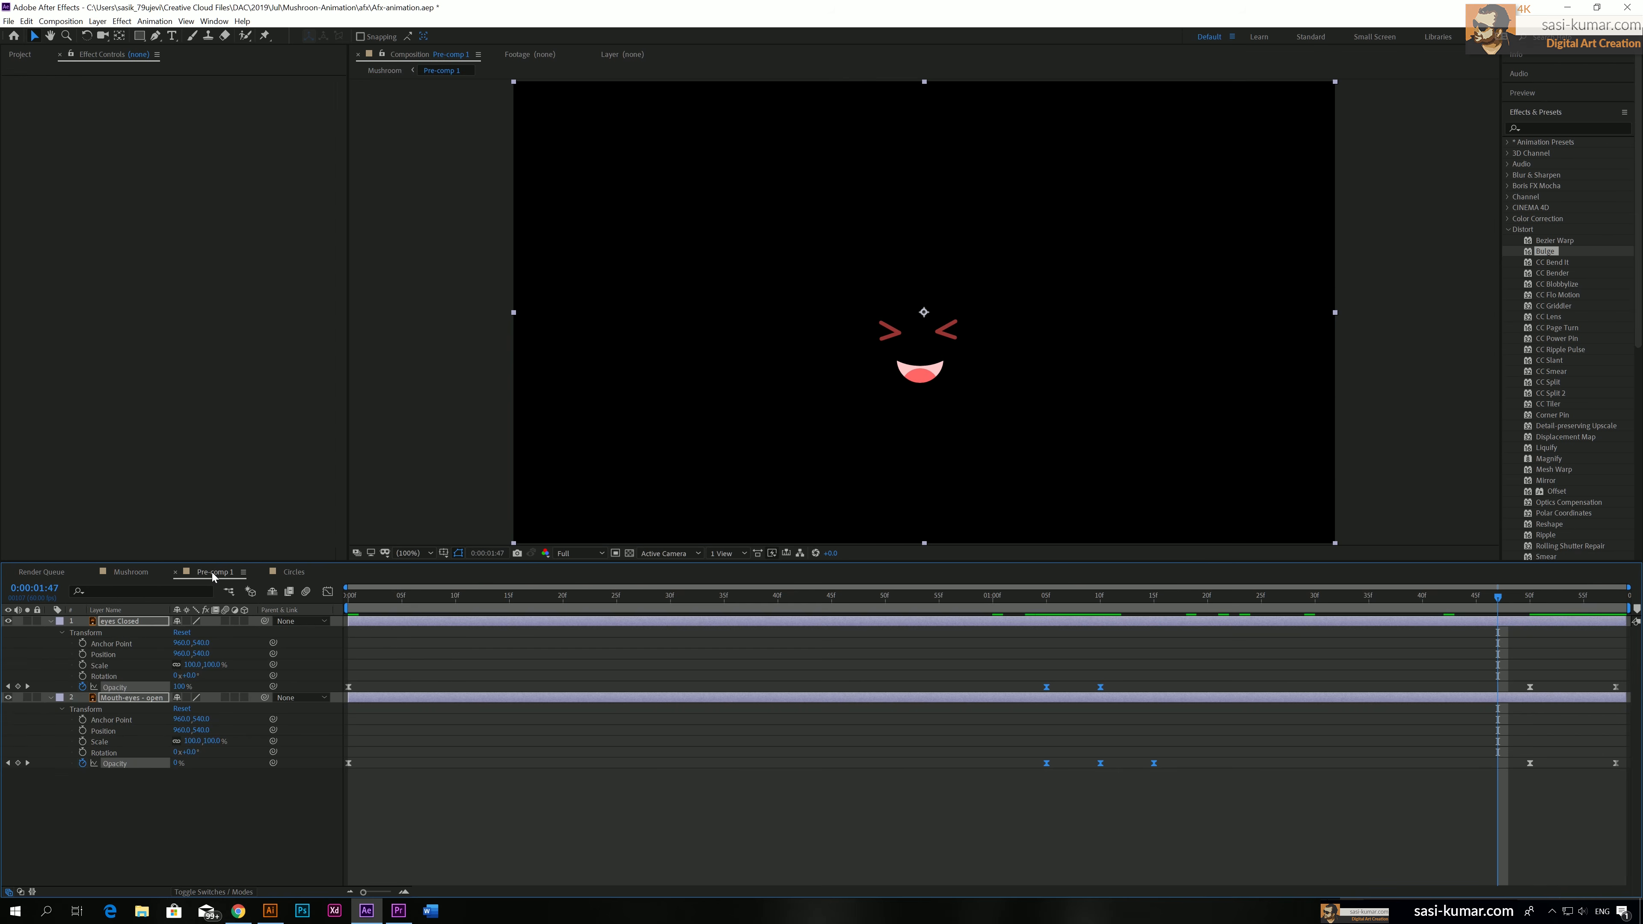
left_click_drag(1215, 833, 1156, 691)
left_click(130, 572)
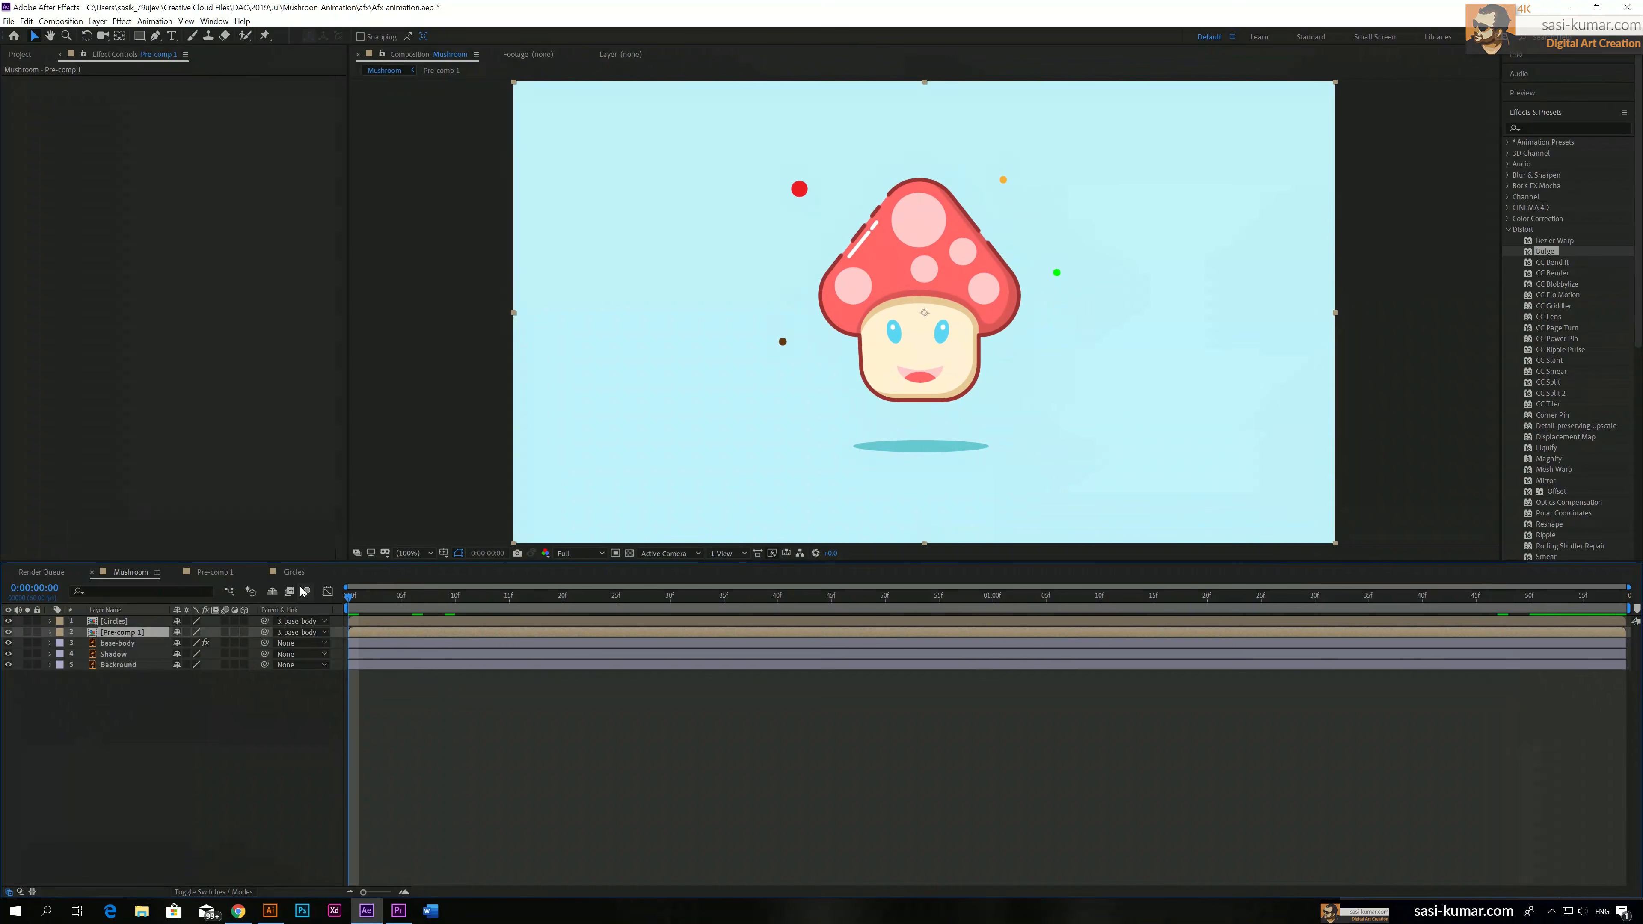
key("space")
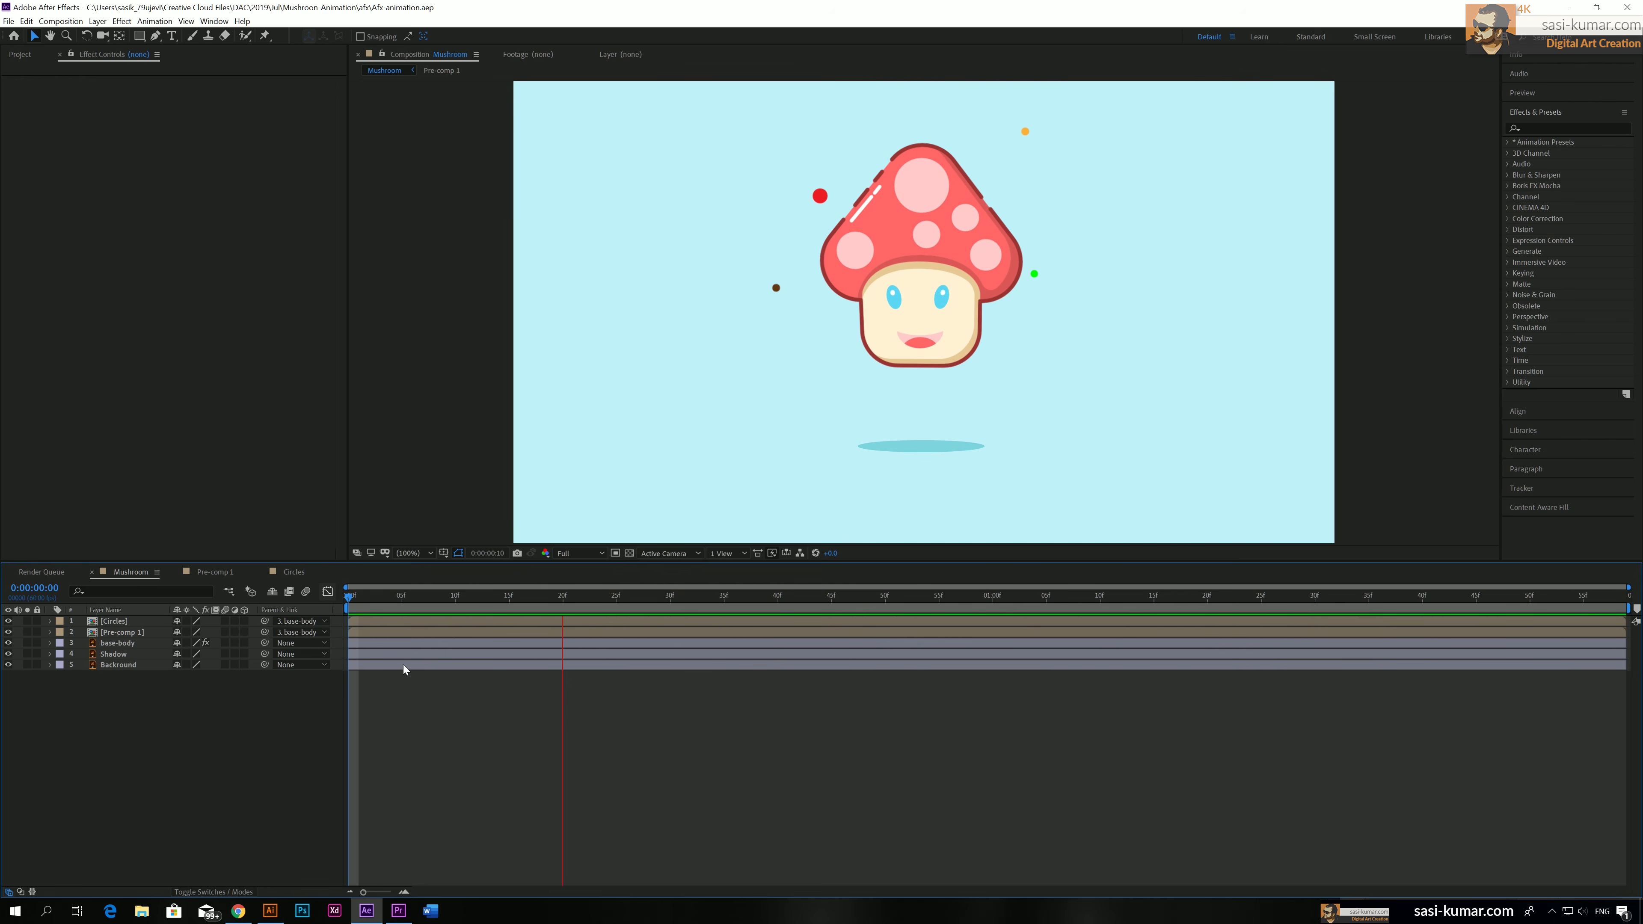
key("space")
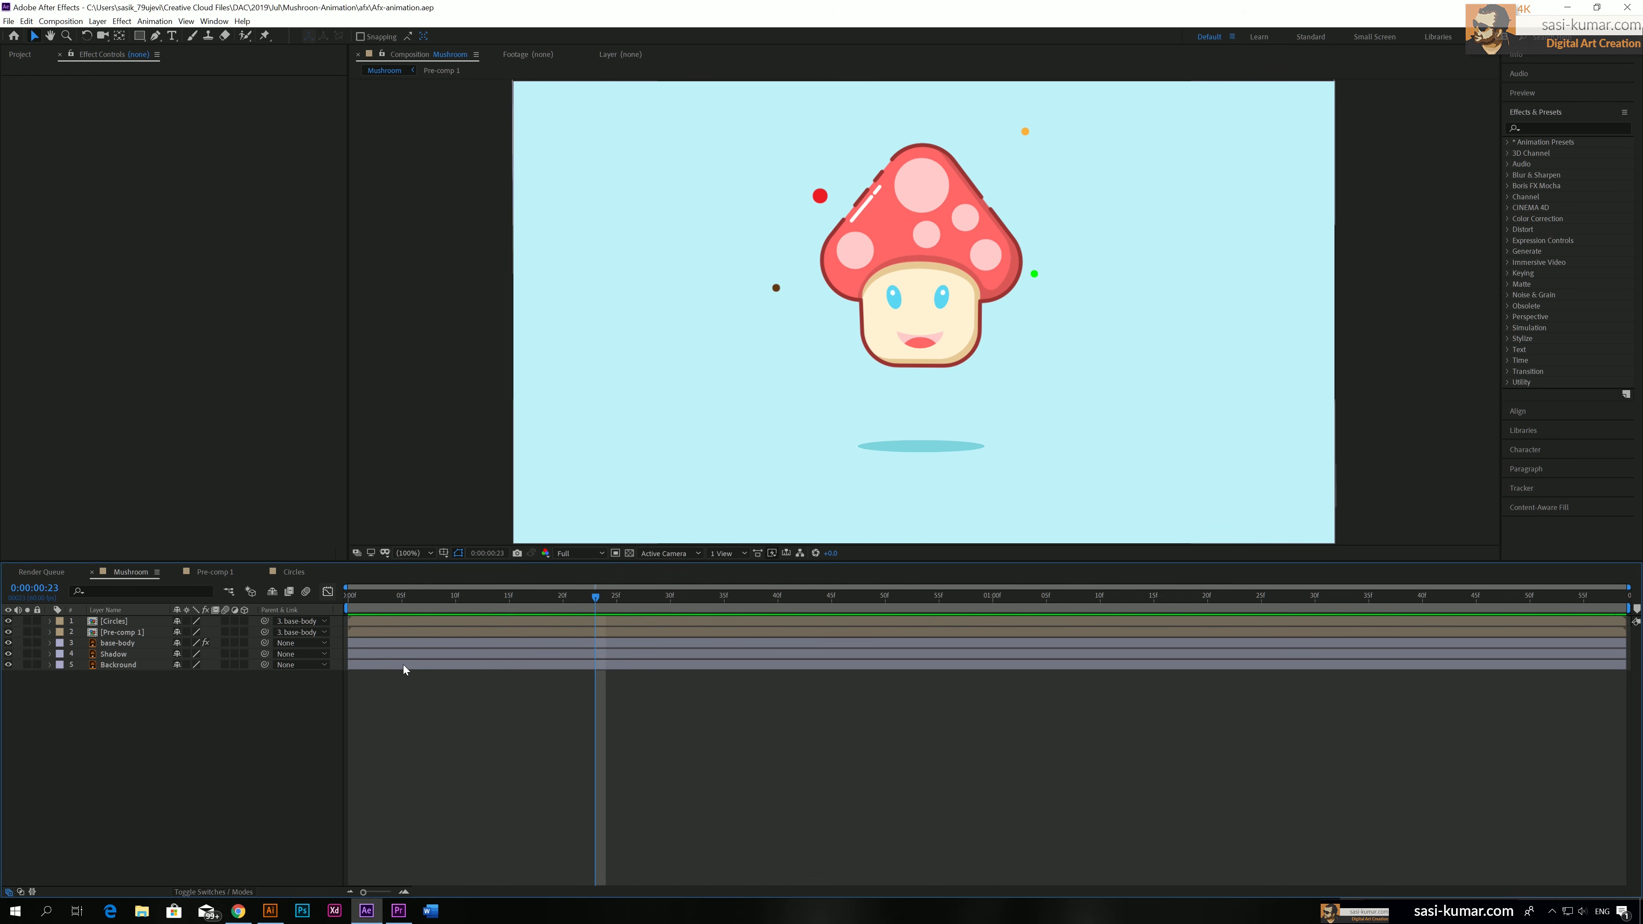